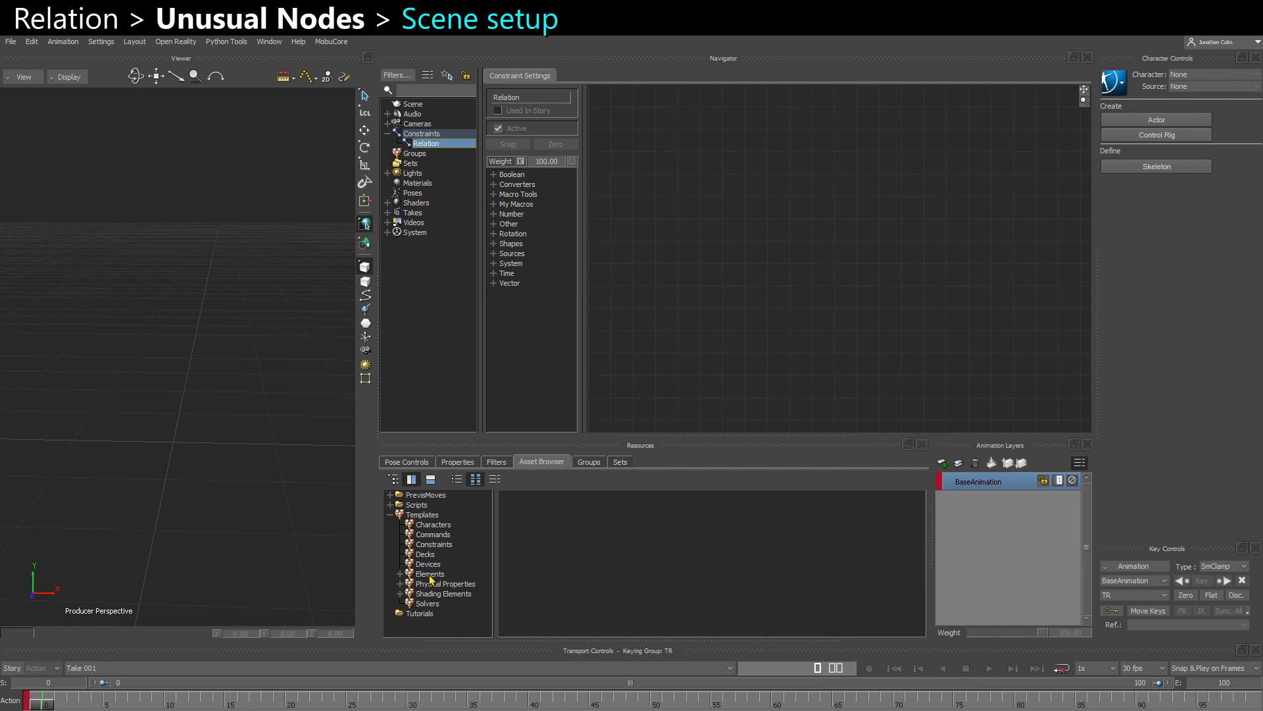
- Add a Marker from the Elements templates to the scene and set its size to 250
click(430, 575)
mouse_move(578, 577)
mouse_down()
mouse_move(160, 473)
mouse_move(174, 456)
mouse_up()
click(458, 462)
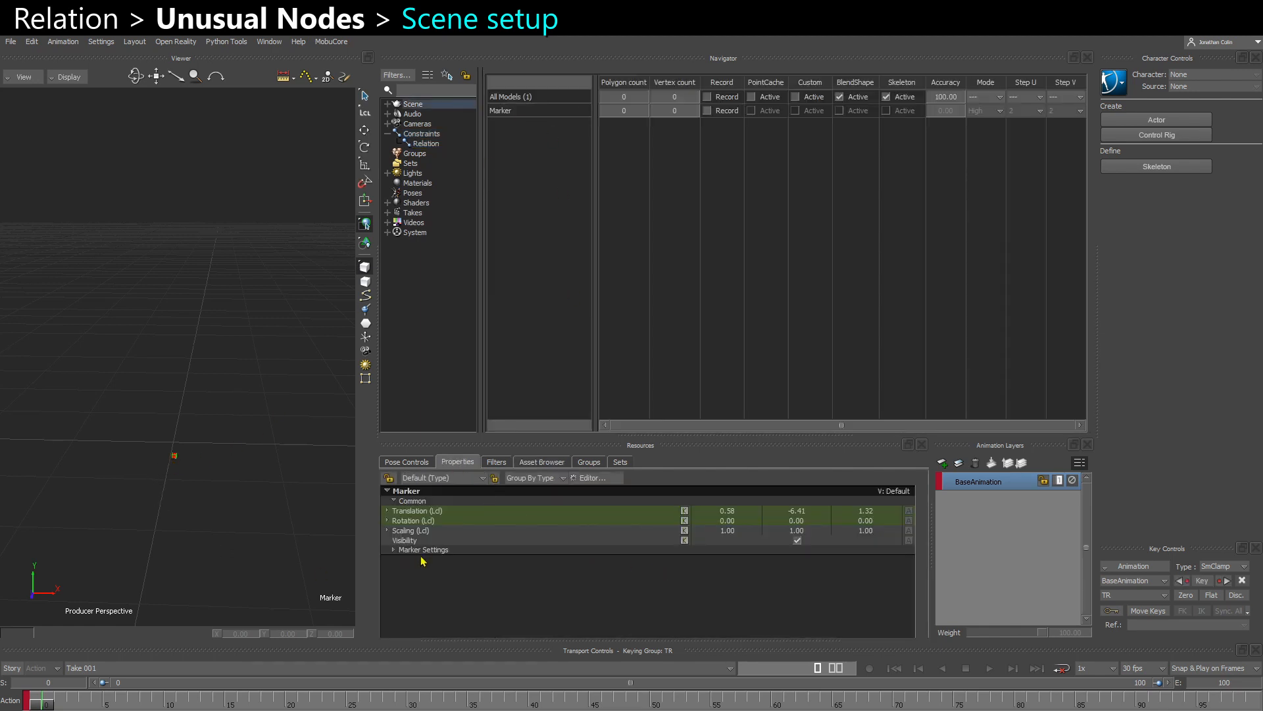
click(394, 549)
click(460, 477)
click(487, 488)
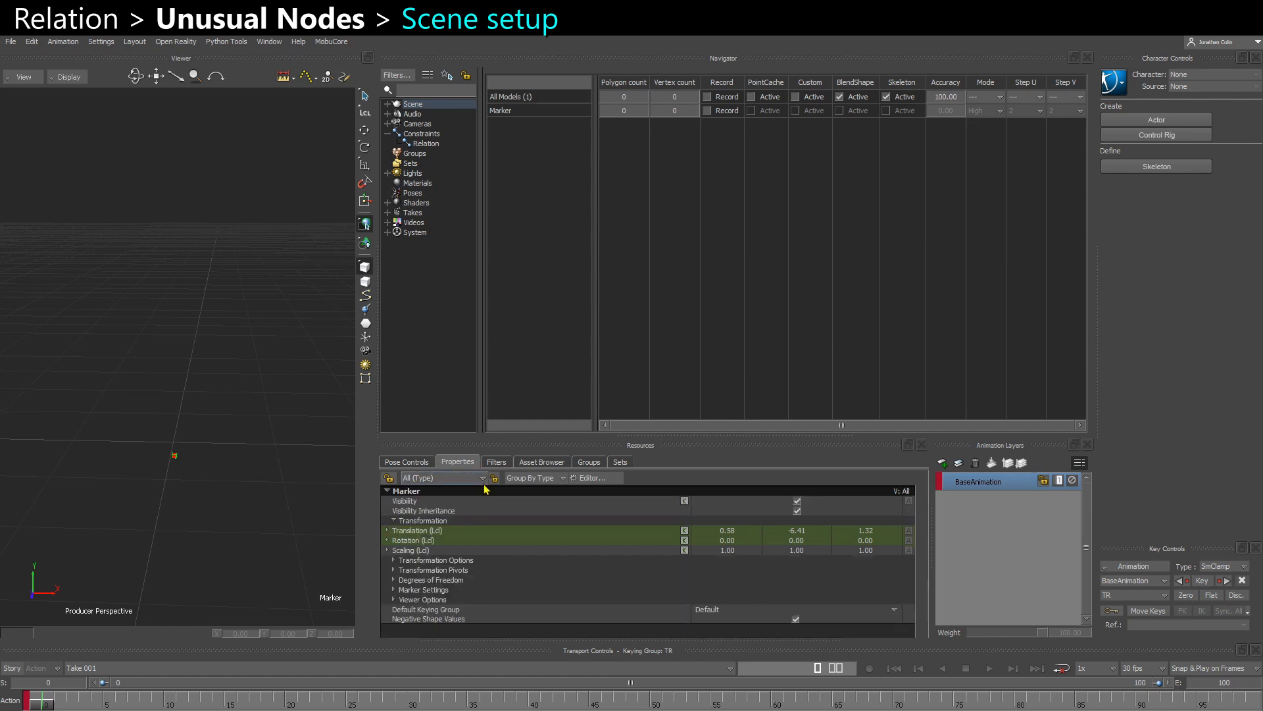
click(394, 589)
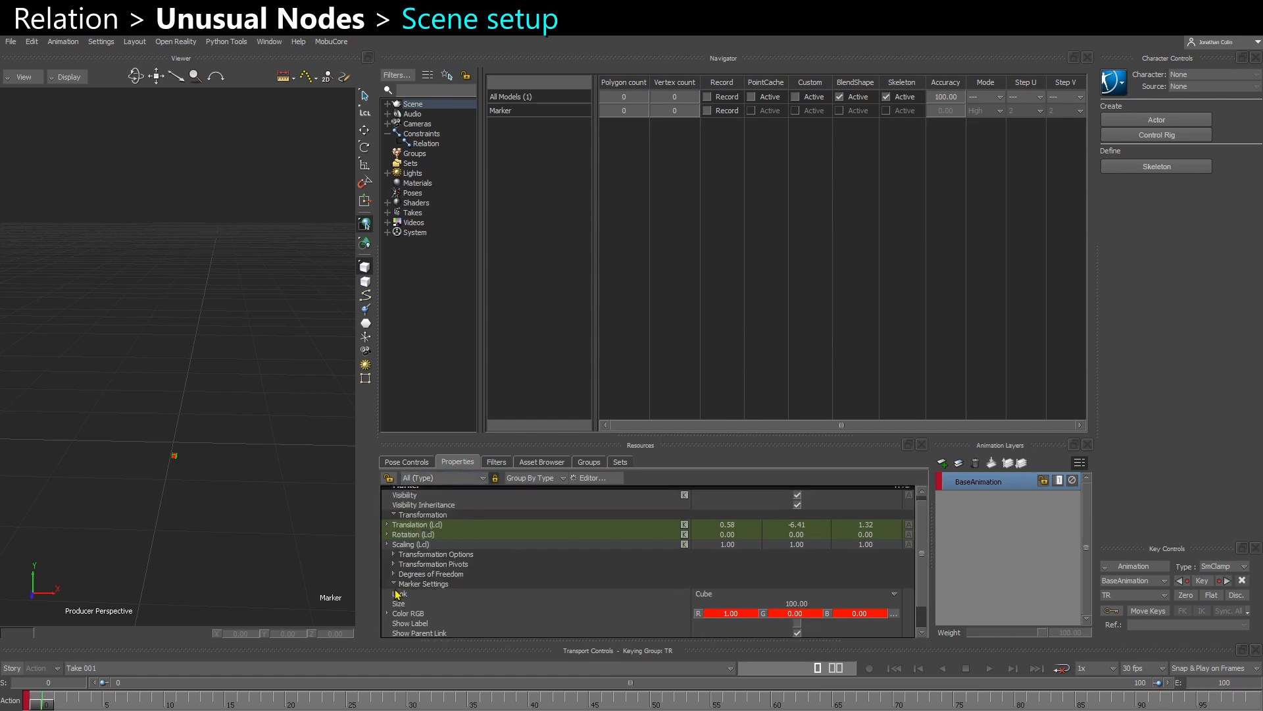
click(792, 603)
double_click(791, 602)
text(250)
key(Return)
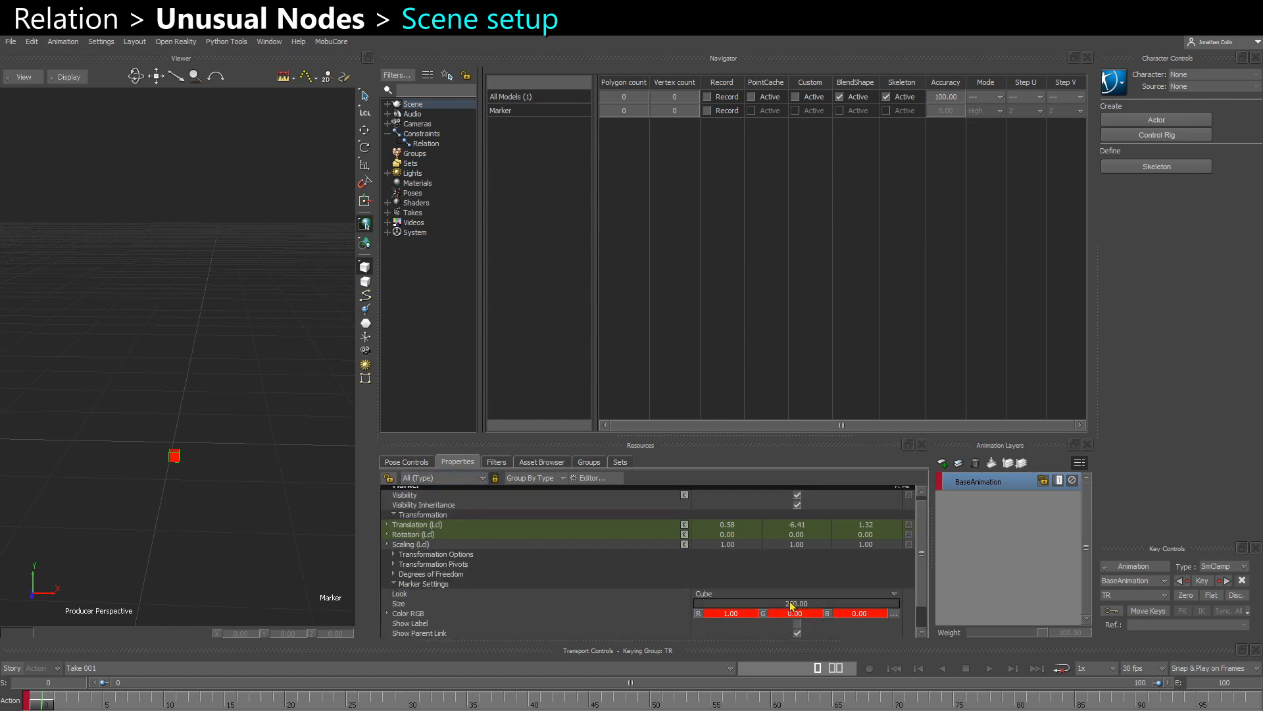
- Switch to the front view and set the marker's translation to 0, 0, 0
key(ctrl+f)
mouse_move(209, 527)
ctrl+mouse_down()
mouse_move(201, 492)
mouse_move(229, 453)
ctrl+mouse_up()
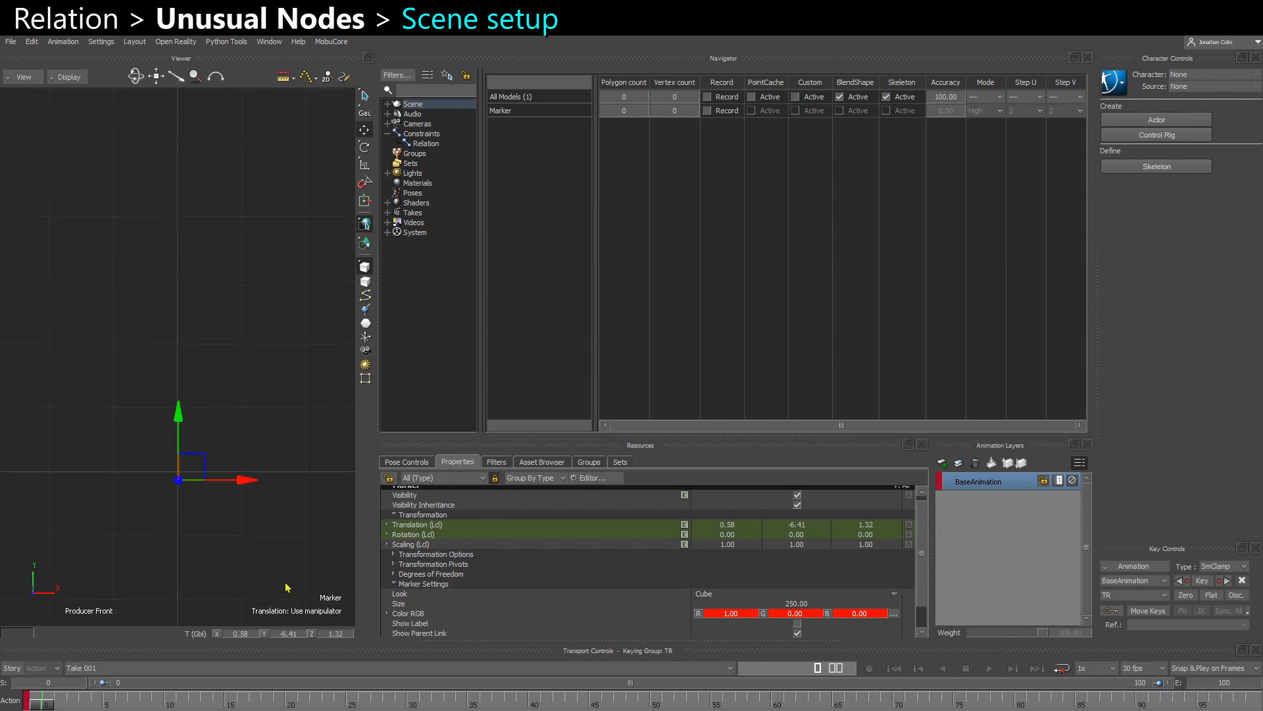
text(t)
text(0)
key(Tab)
text(0)
key(Tab)
text(0)
key(Return)
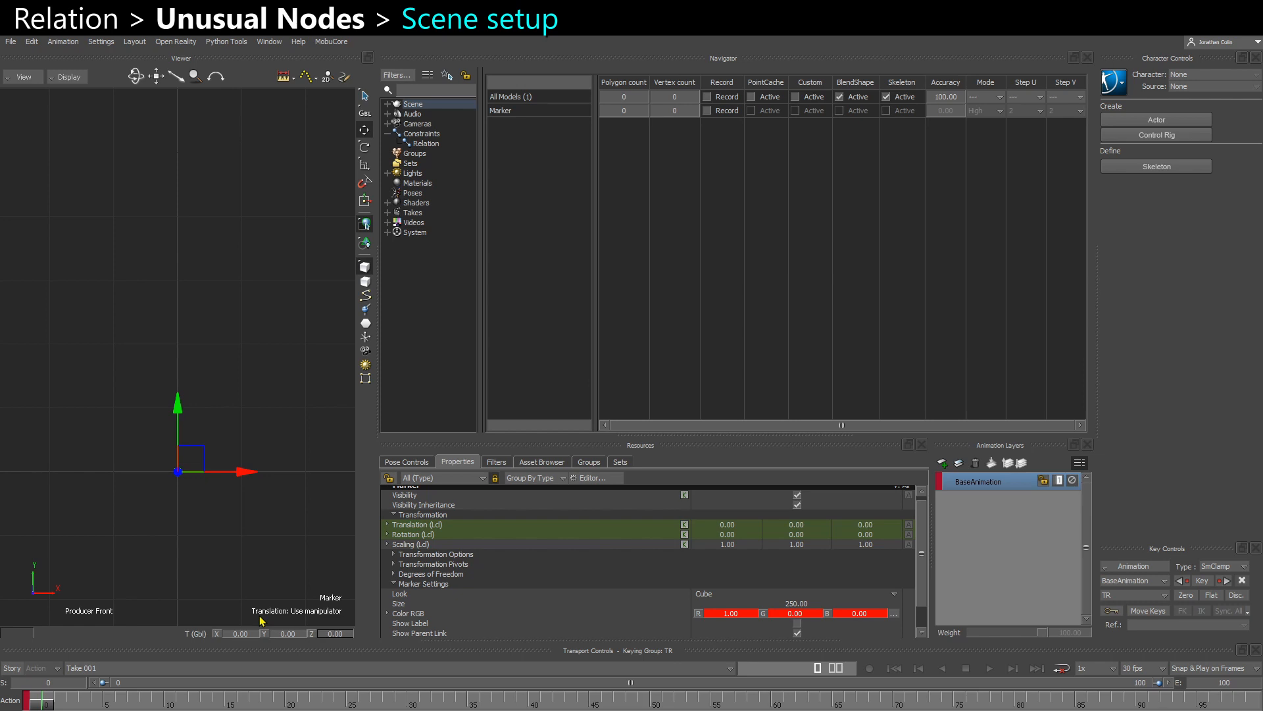
- Add the marker as a receiver box in the Relation constraint and place it at the far end of the graph
click(427, 145)
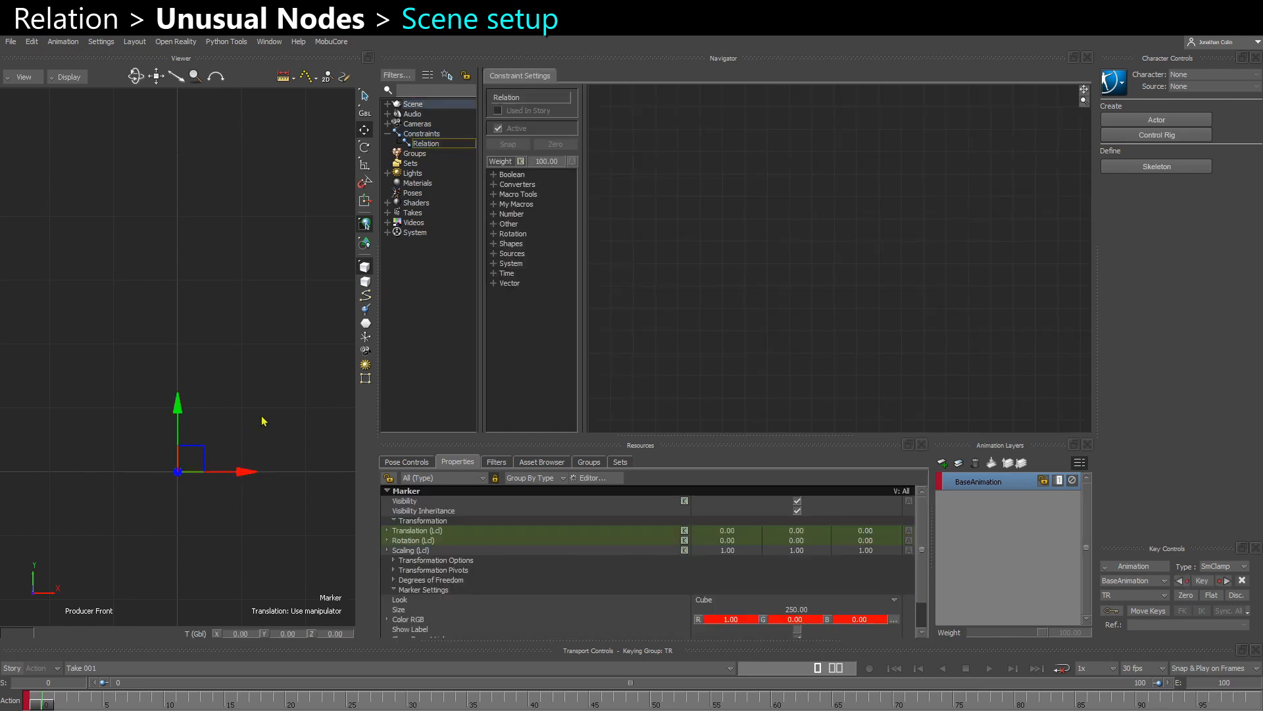
alt+drag(194, 350, 889, 282)
click(924, 303)
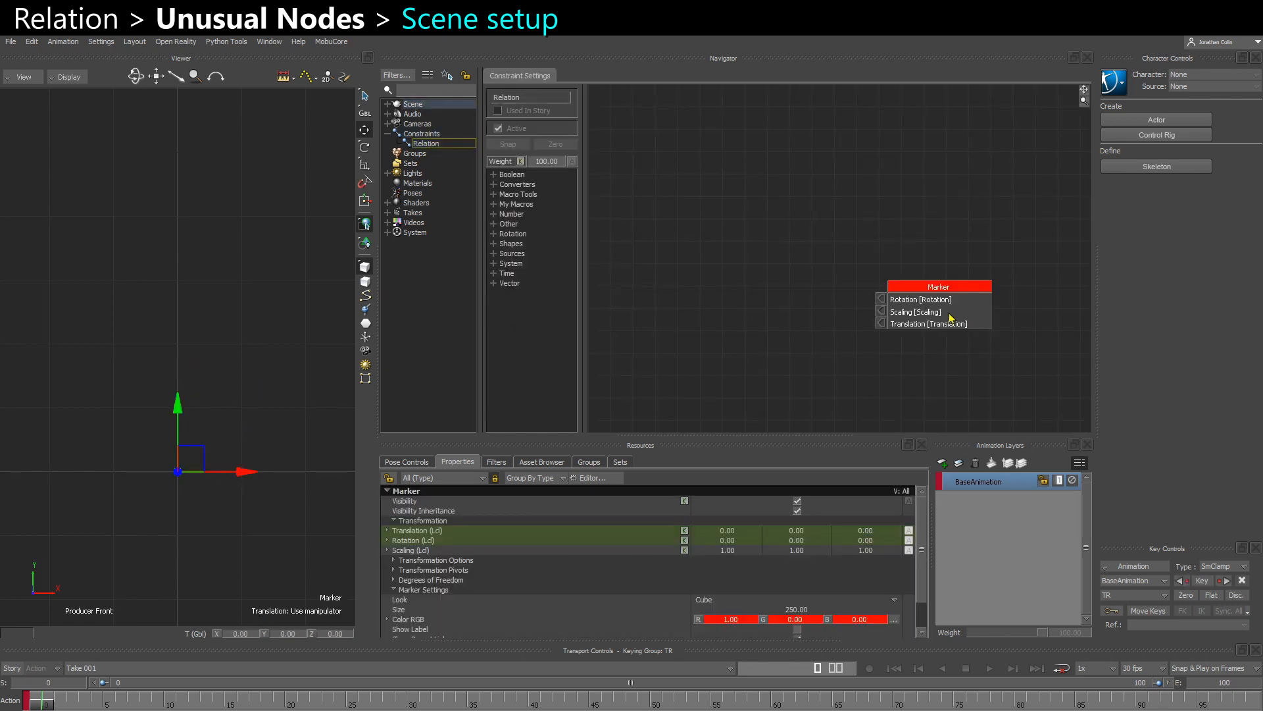
mouse_move(951, 315)
mouse_down()
mouse_move(989, 288)
mouse_move(1009, 295)
mouse_up()
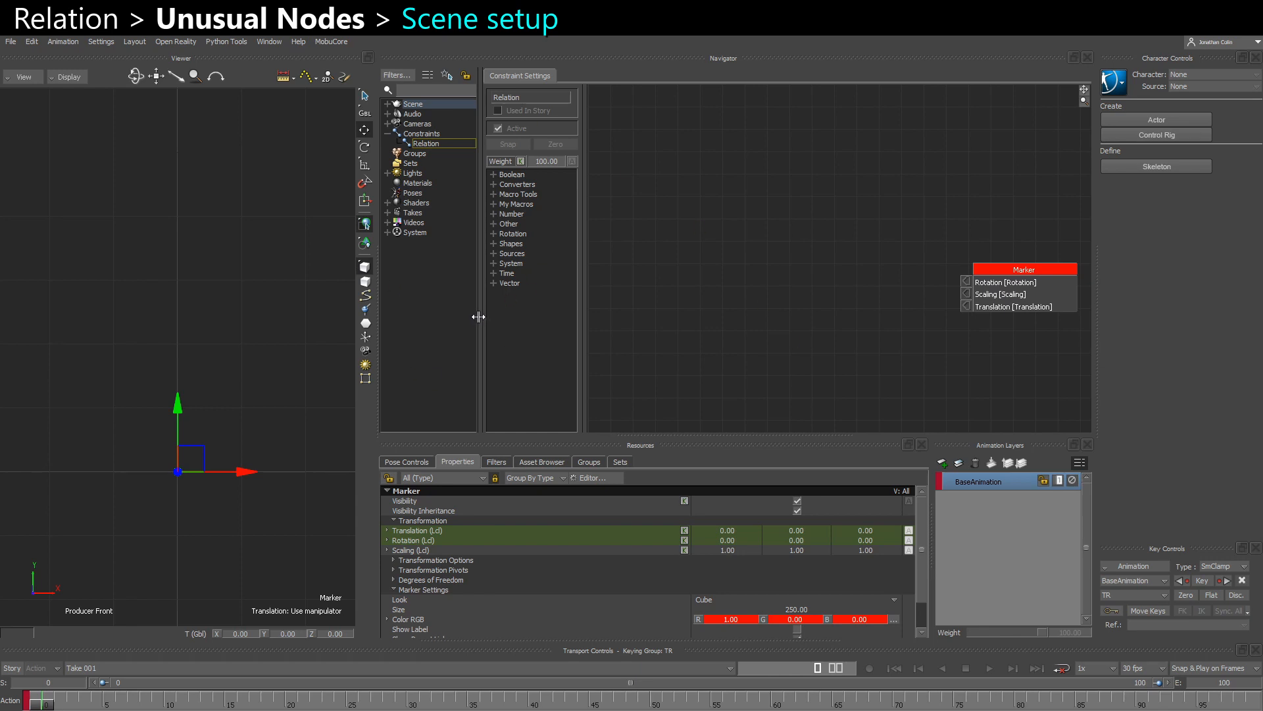
drag(480, 316, 465, 317)
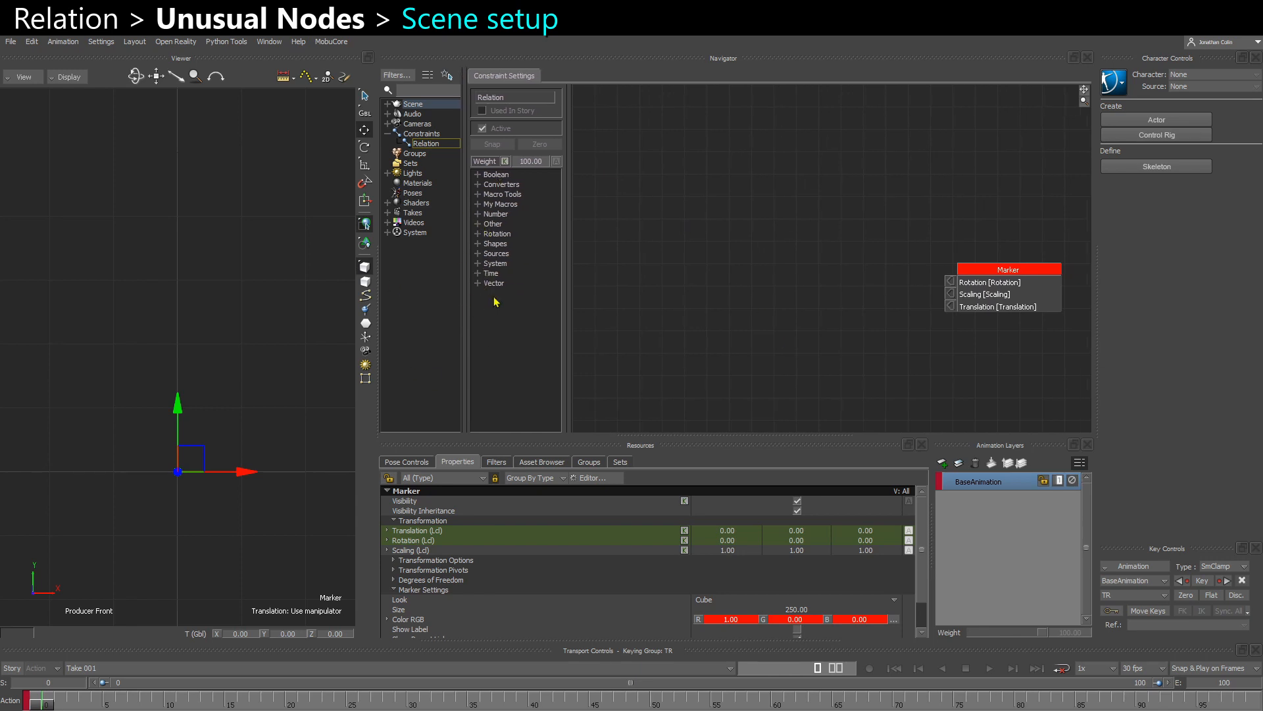
- Add Current Time and Is Greater (T1 > T2) time nodes and connect the Current Time result to T1
click(477, 273)
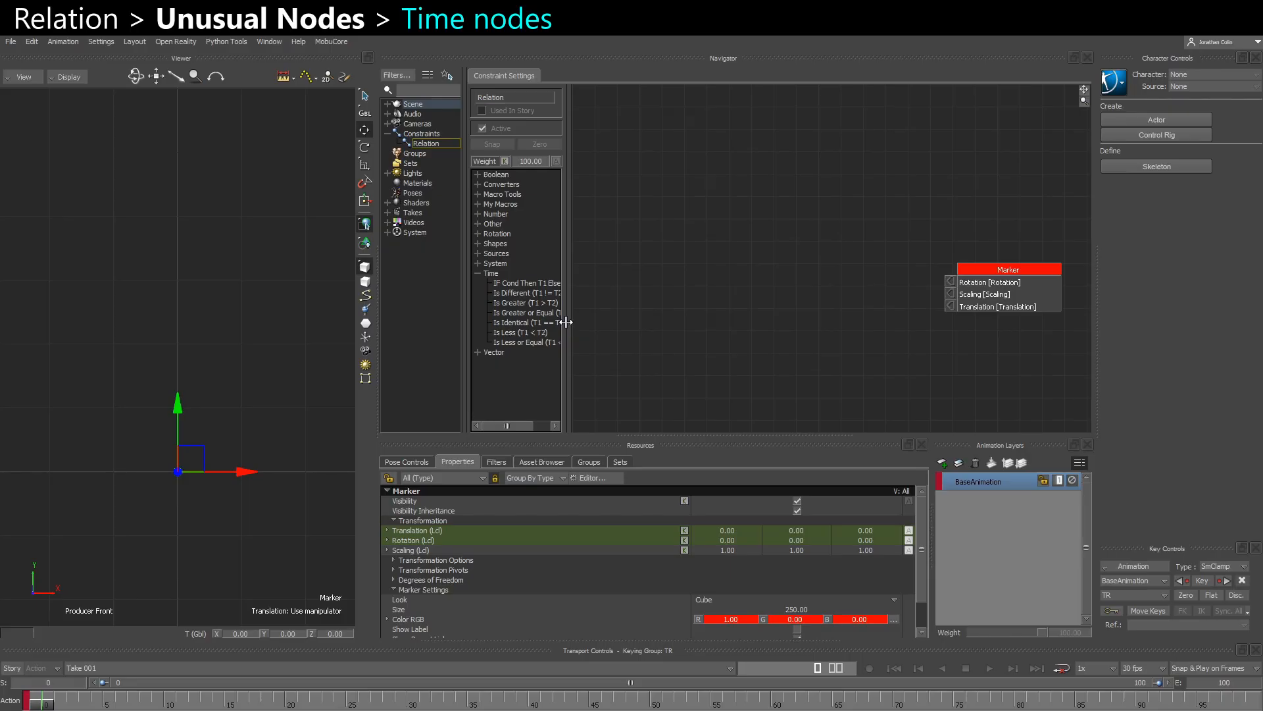
drag(566, 315, 626, 316)
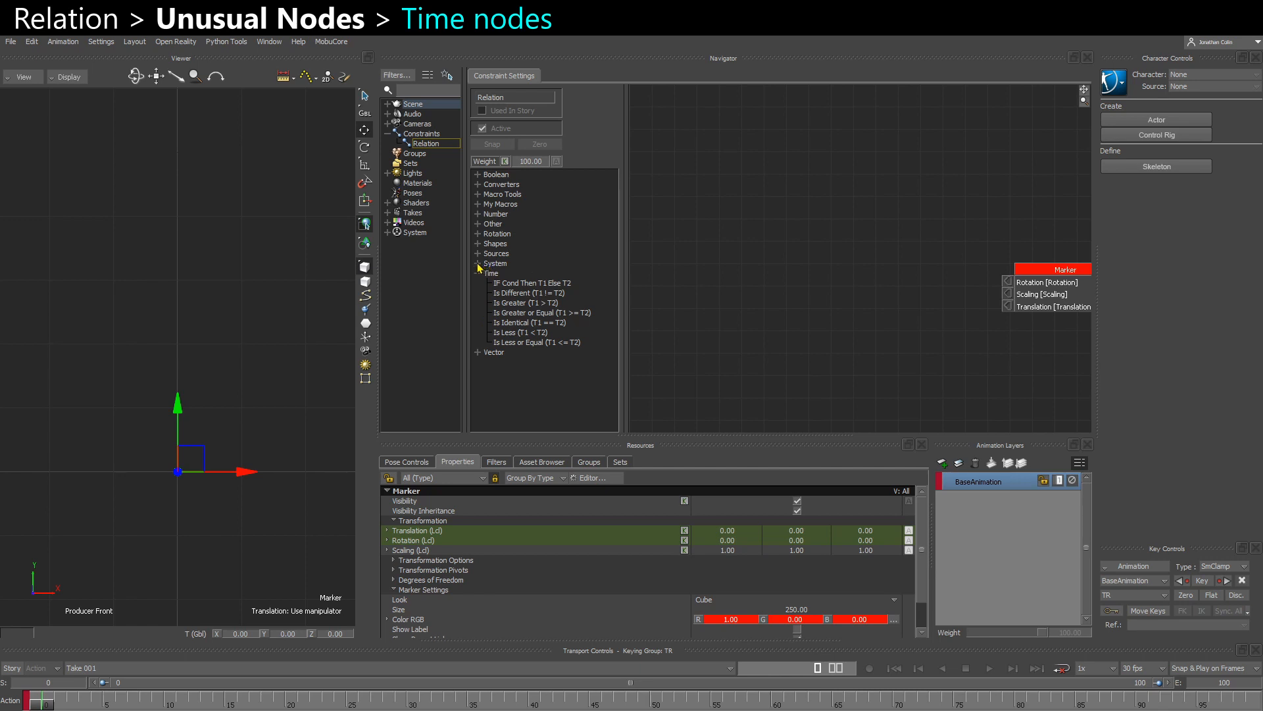
click(478, 264)
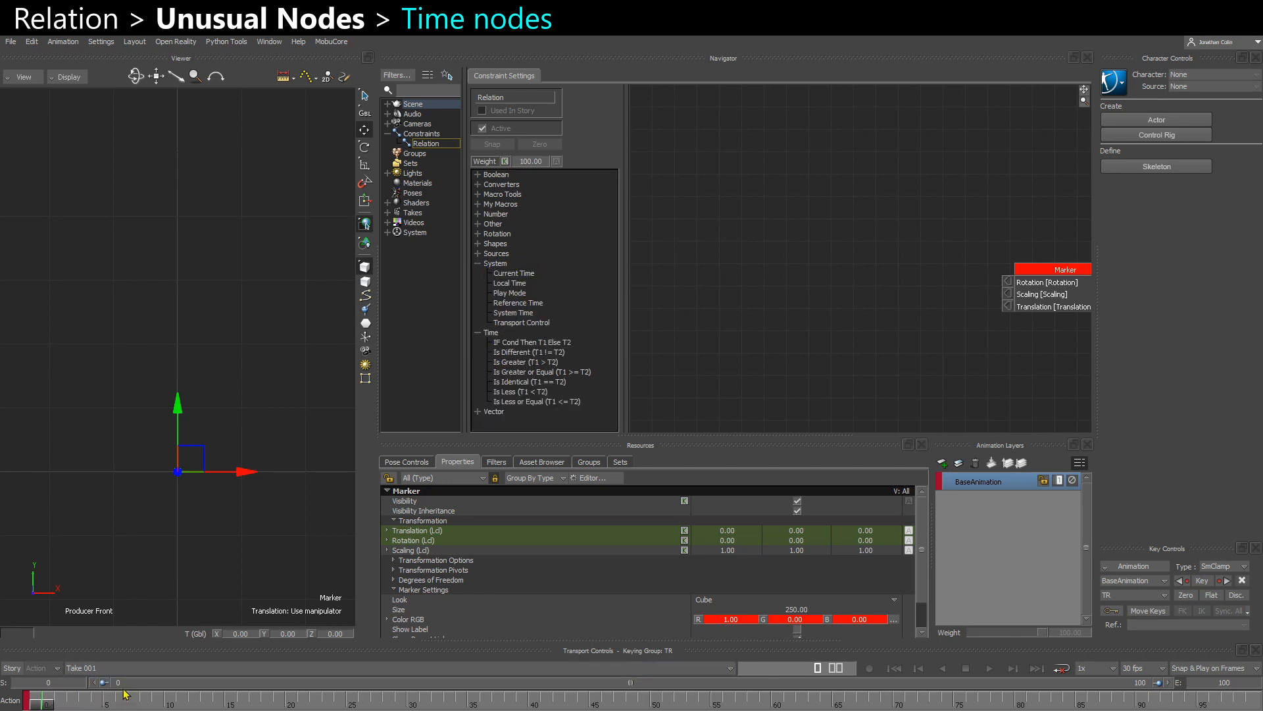
drag(516, 277, 702, 171)
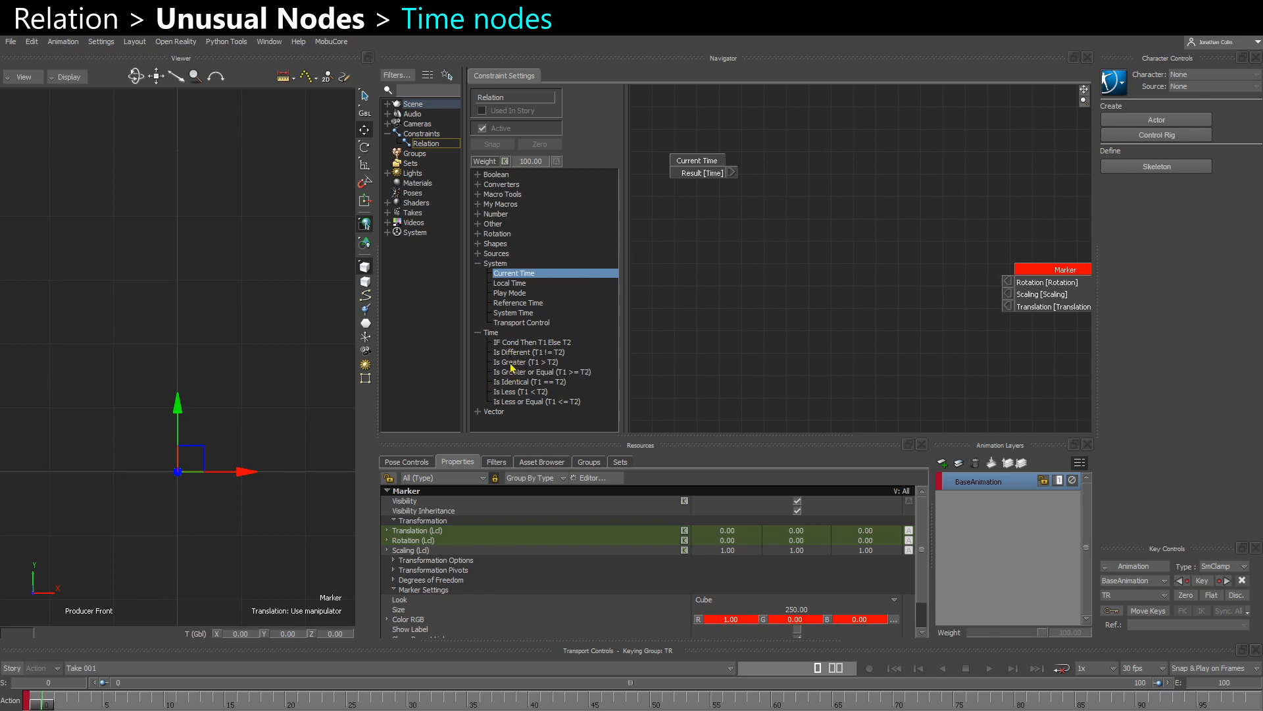
drag(513, 365, 796, 211)
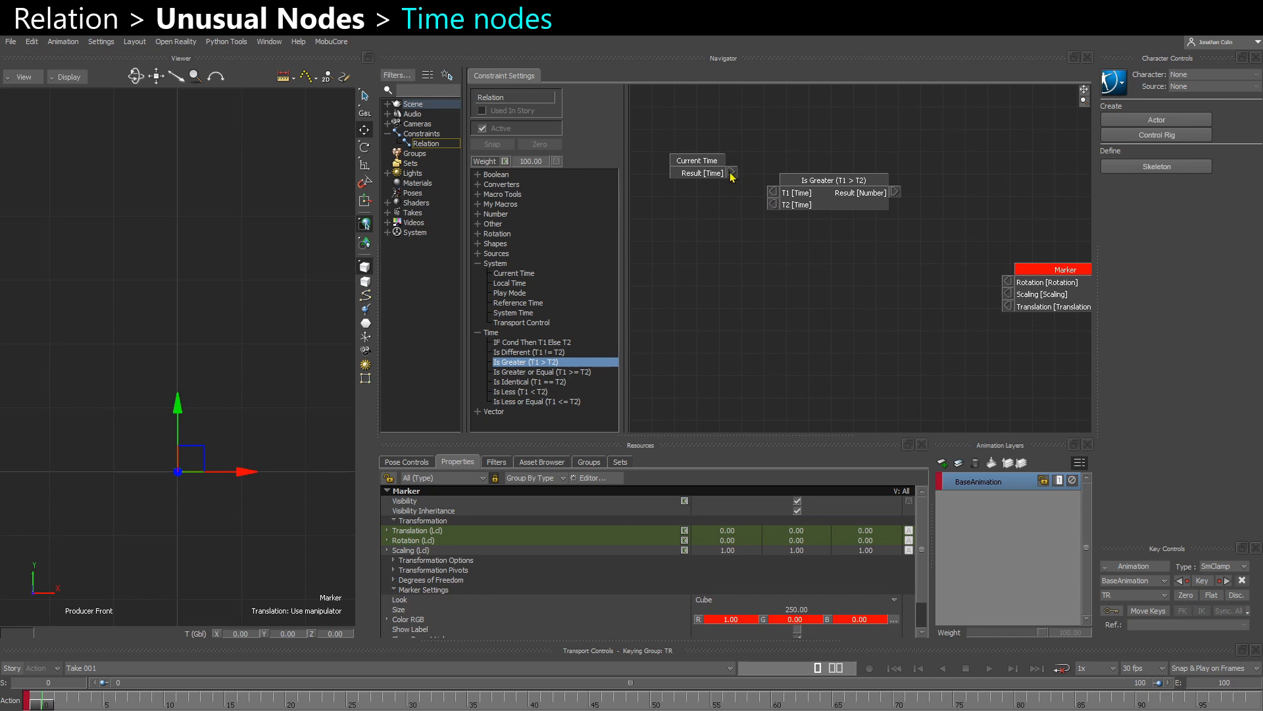
drag(731, 174, 772, 192)
- Set the T2 value of the Is Greater node to 45
double_click(776, 205)
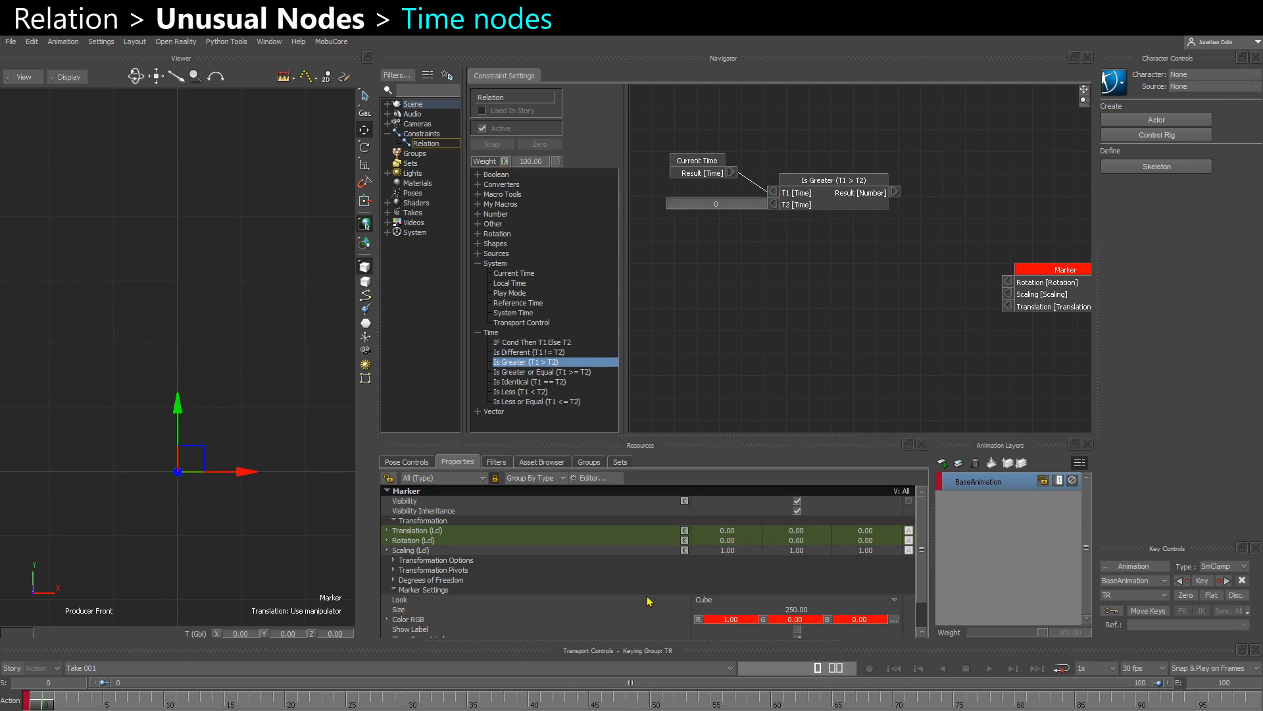
double_click(731, 204)
text(45)
key(Return)
- Connect the Is Greater result to the Marker's Translation through the X input of a Number to Vector node
drag(845, 194, 829, 187)
drag(1038, 301, 1018, 258)
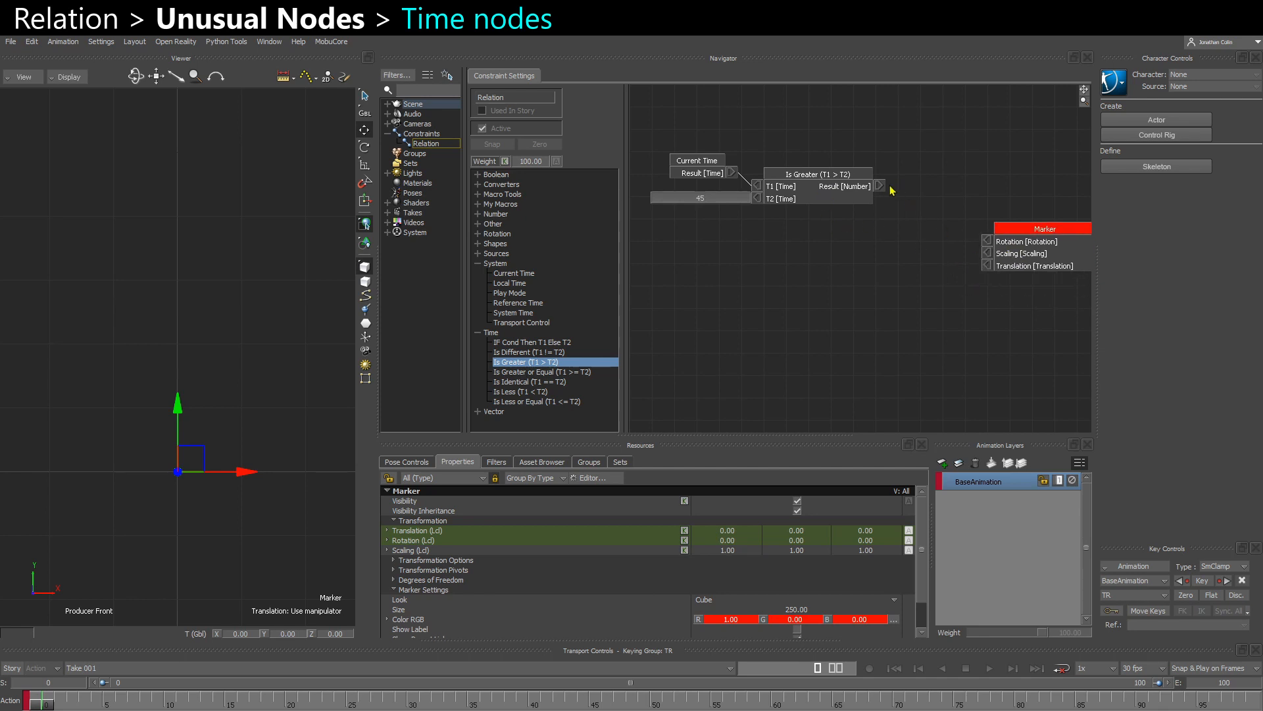
mouse_move(882, 191)
mouse_down()
mouse_move(988, 266)
mouse_move(900, 298)
mouse_up()
drag(1027, 249, 1024, 281)
drag(897, 285, 908, 309)
click(910, 293)
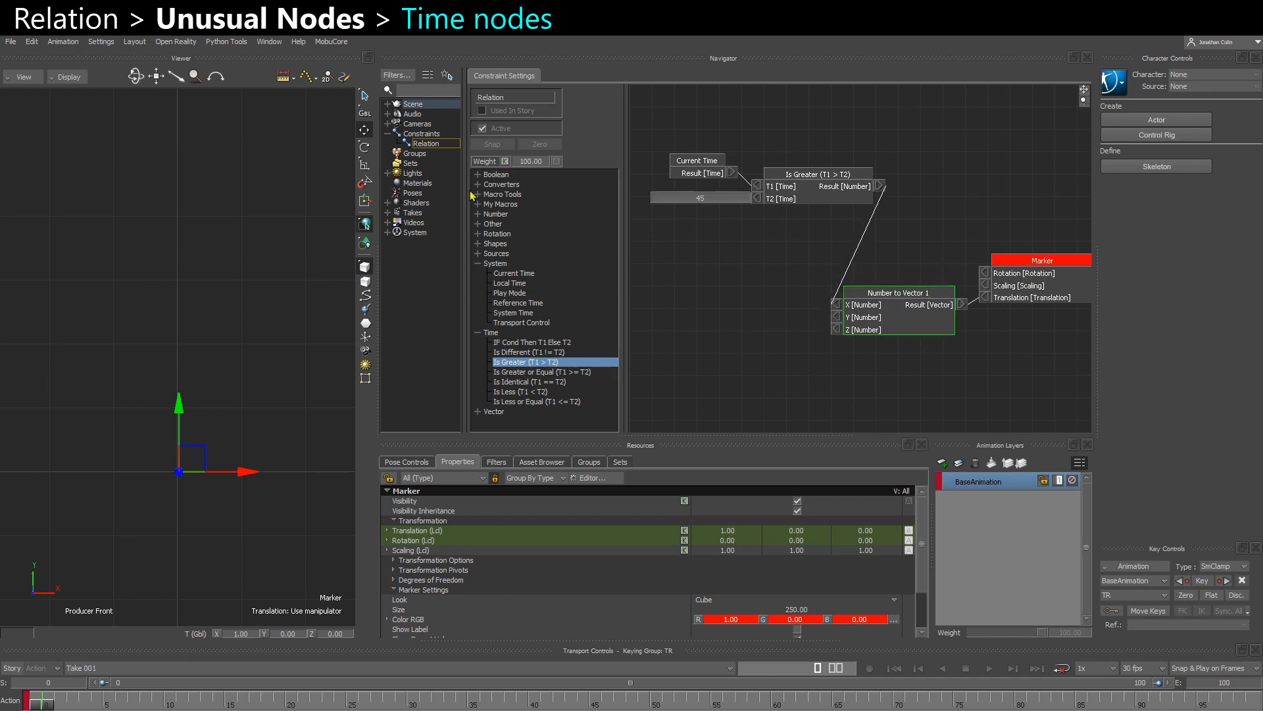
- Add a number node IF Cond Then A Else B and connect the Is Greater result to its Cond input
click(479, 216)
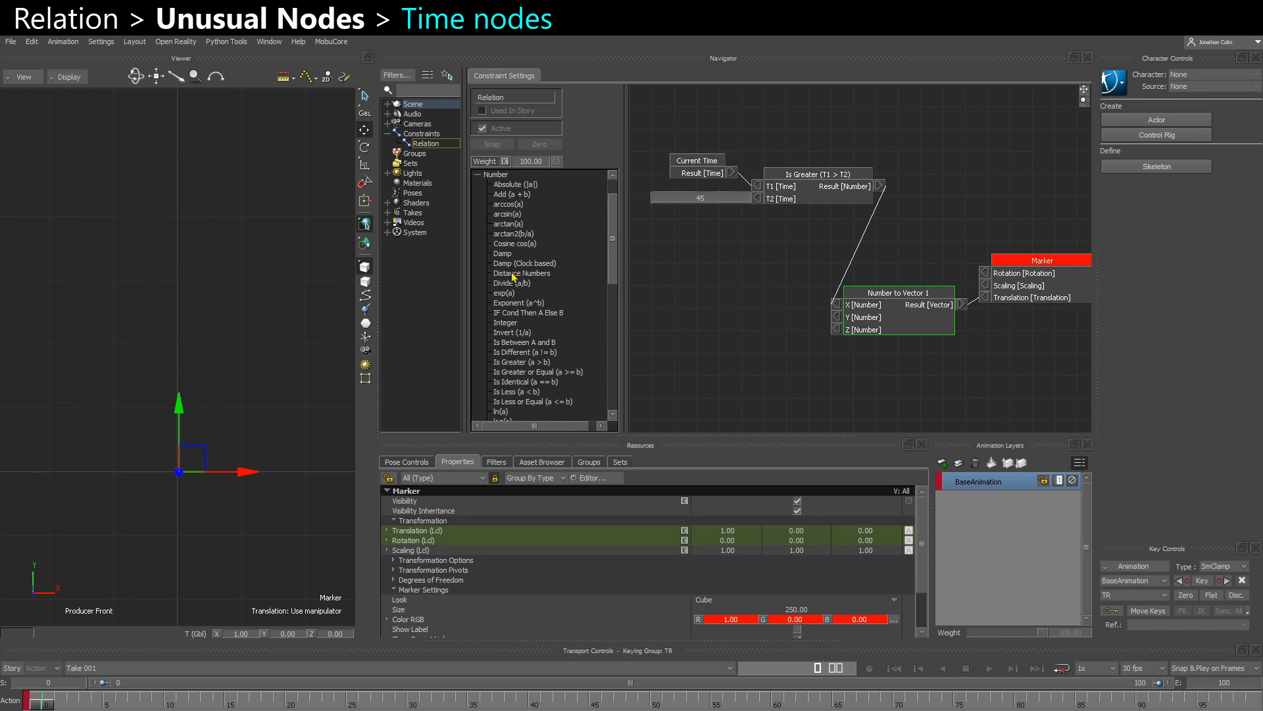
drag(513, 313, 742, 322)
drag(879, 186, 679, 320)
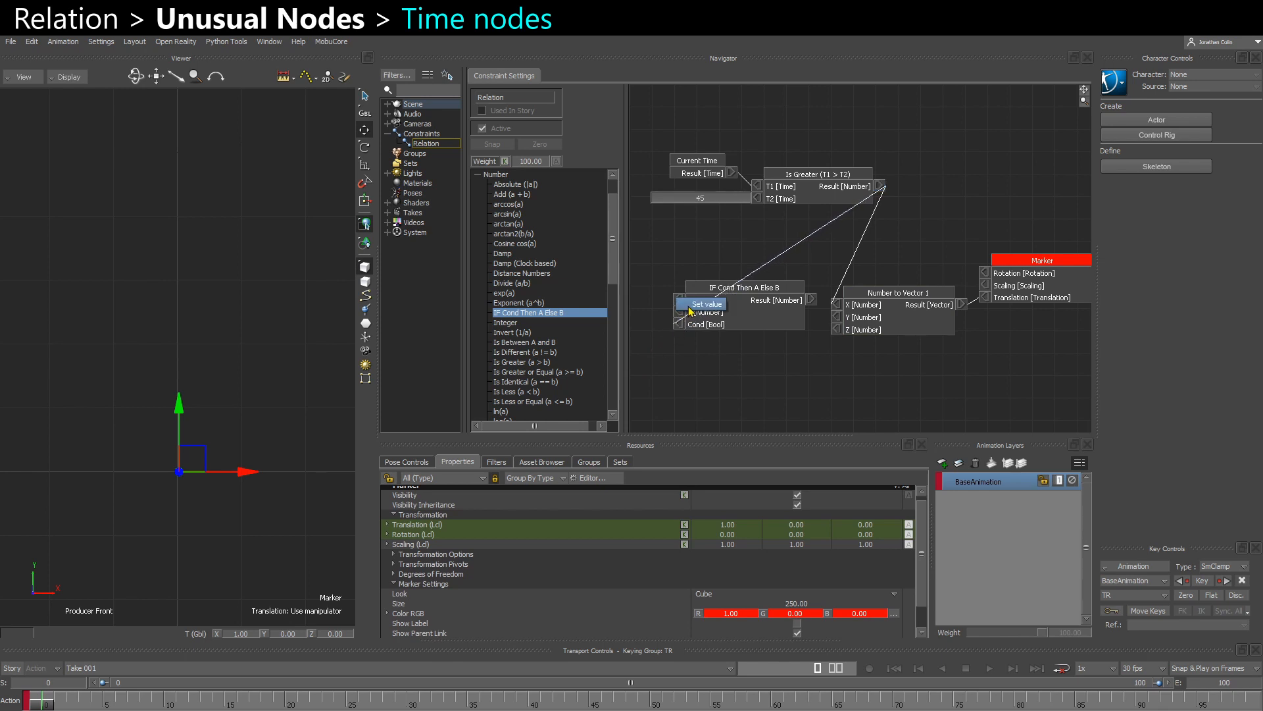
- Set input a of the IF Cond Then A Else B node to 100 and input b to 0
double_click(678, 300)
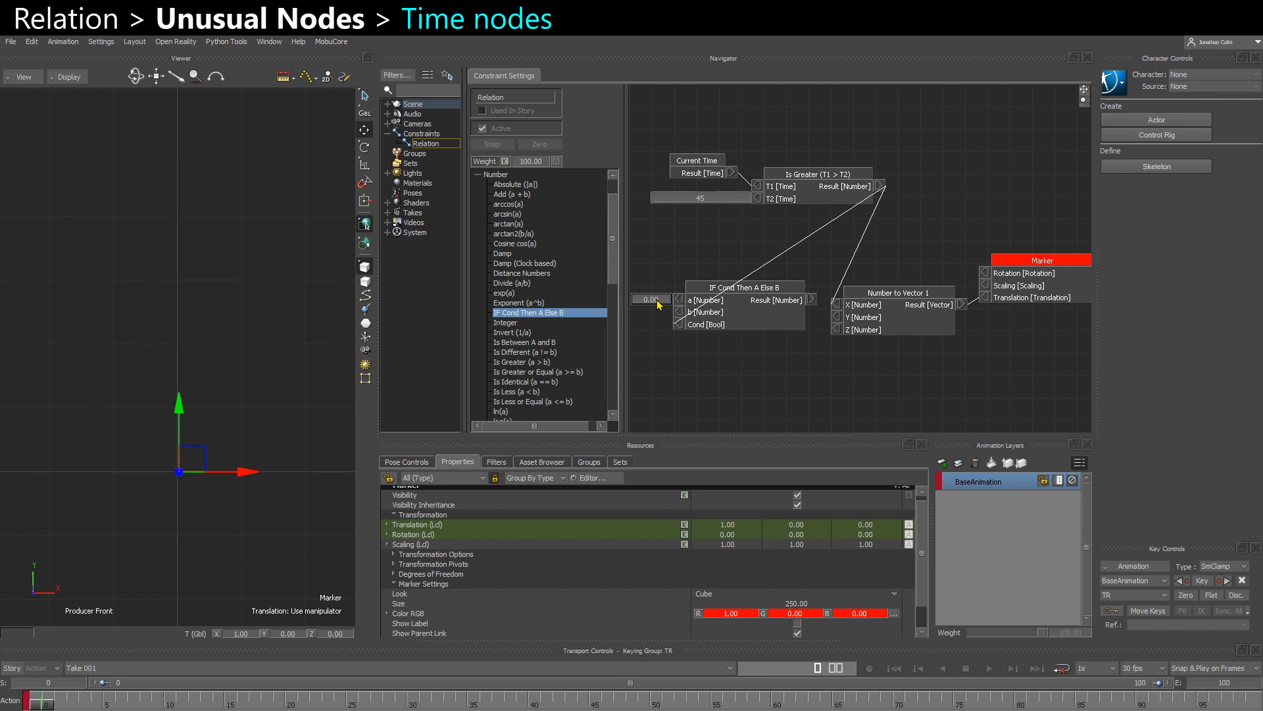
double_click(657, 302)
text(1)
key(Return)
drag(704, 310, 715, 318)
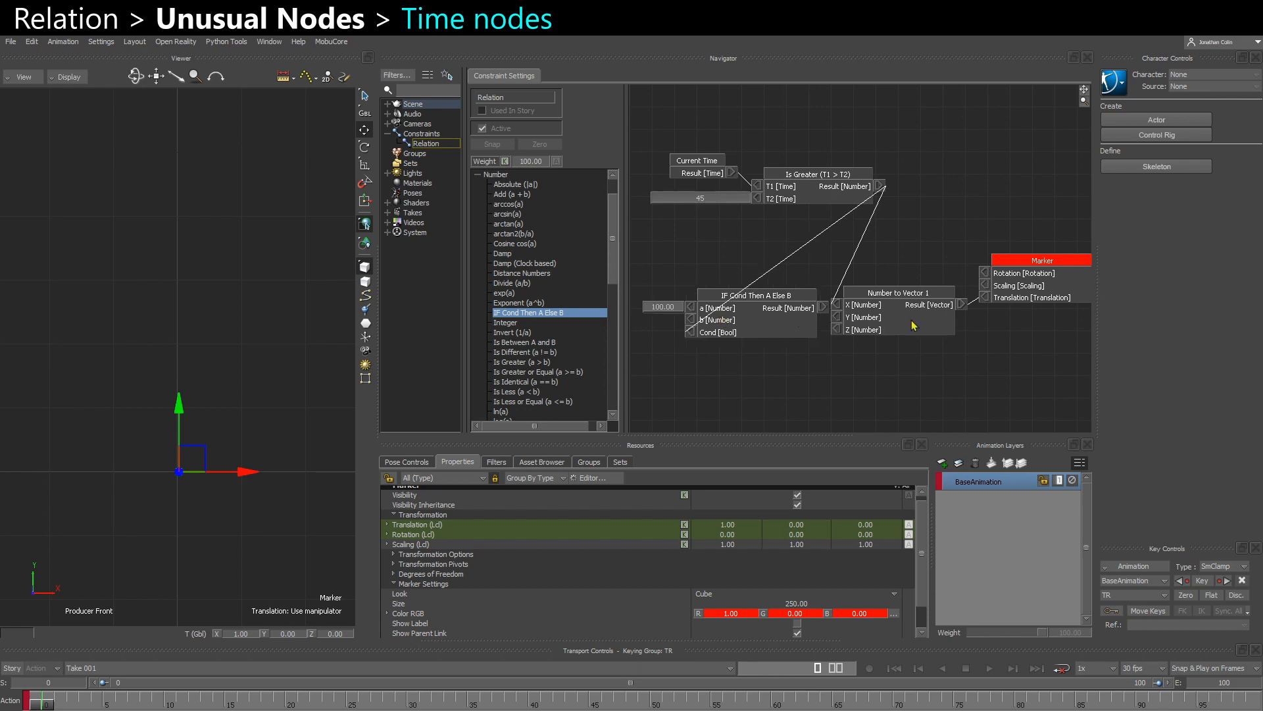
drag(907, 325, 919, 324)
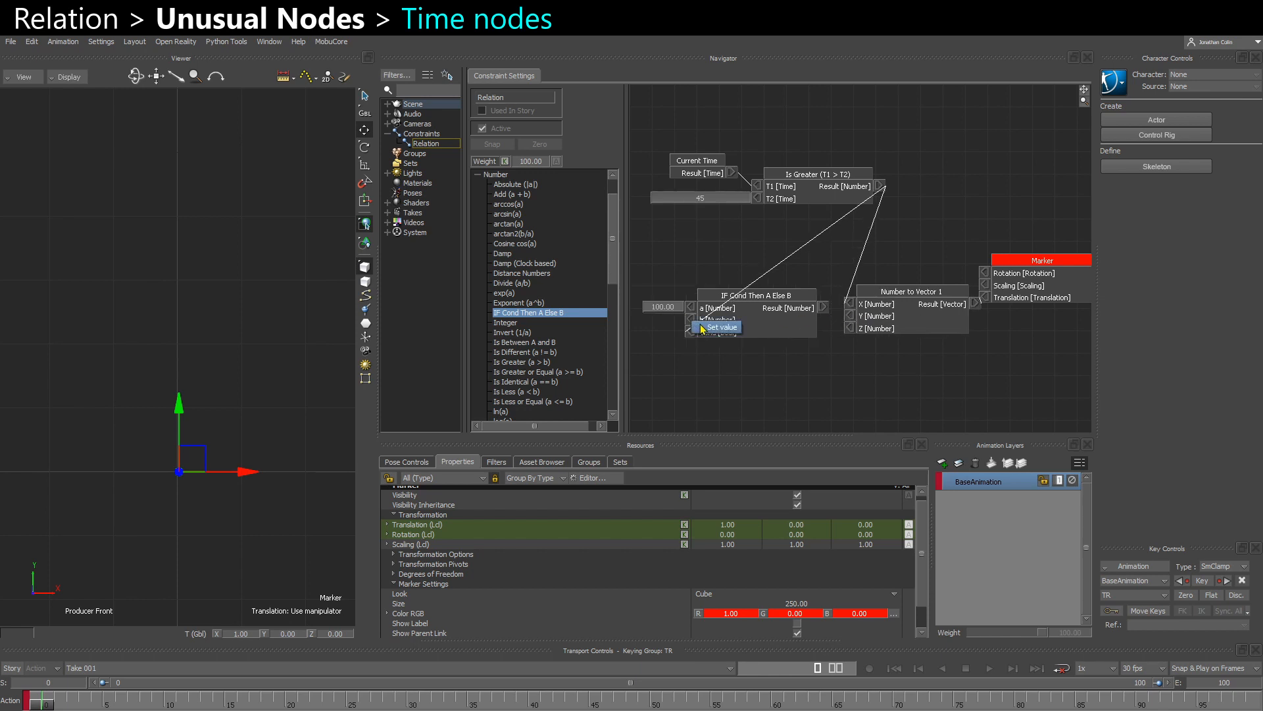
double_click(691, 320)
- Connect the IF Cond result to Y of the Number to Vector node and disconnect its X input
drag(822, 308, 850, 315)
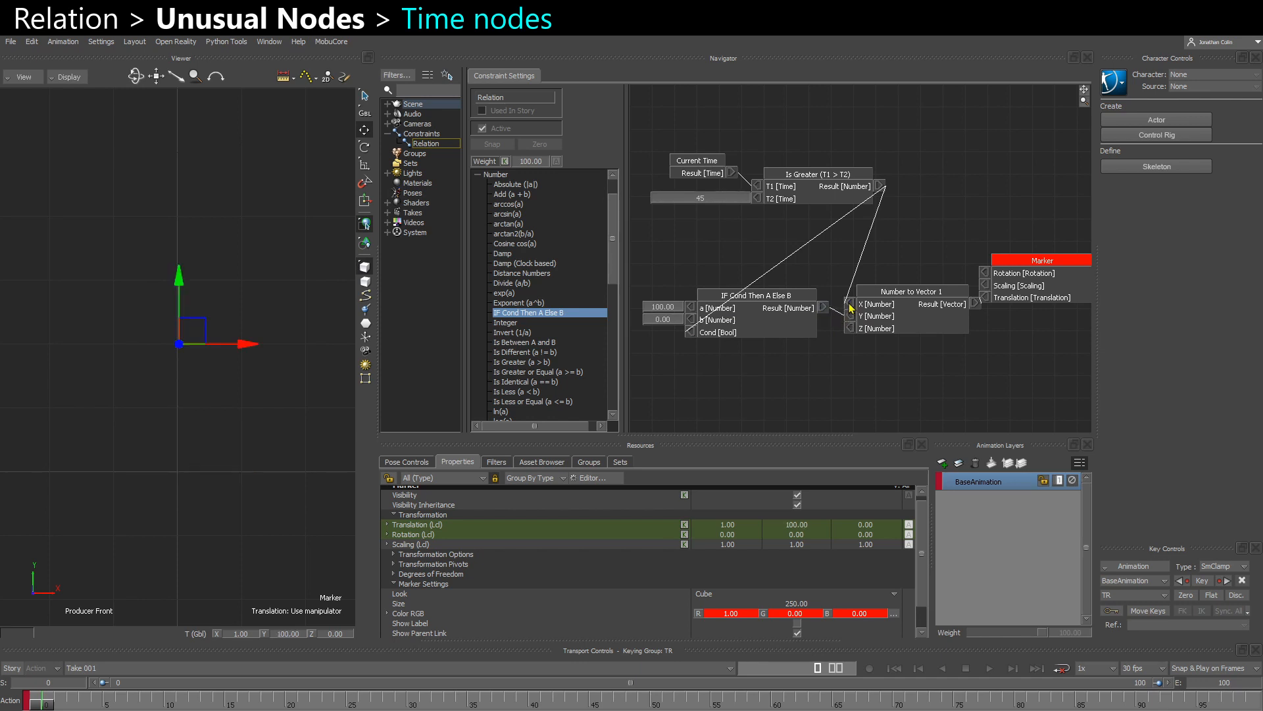
right_click(850, 303)
click(862, 308)
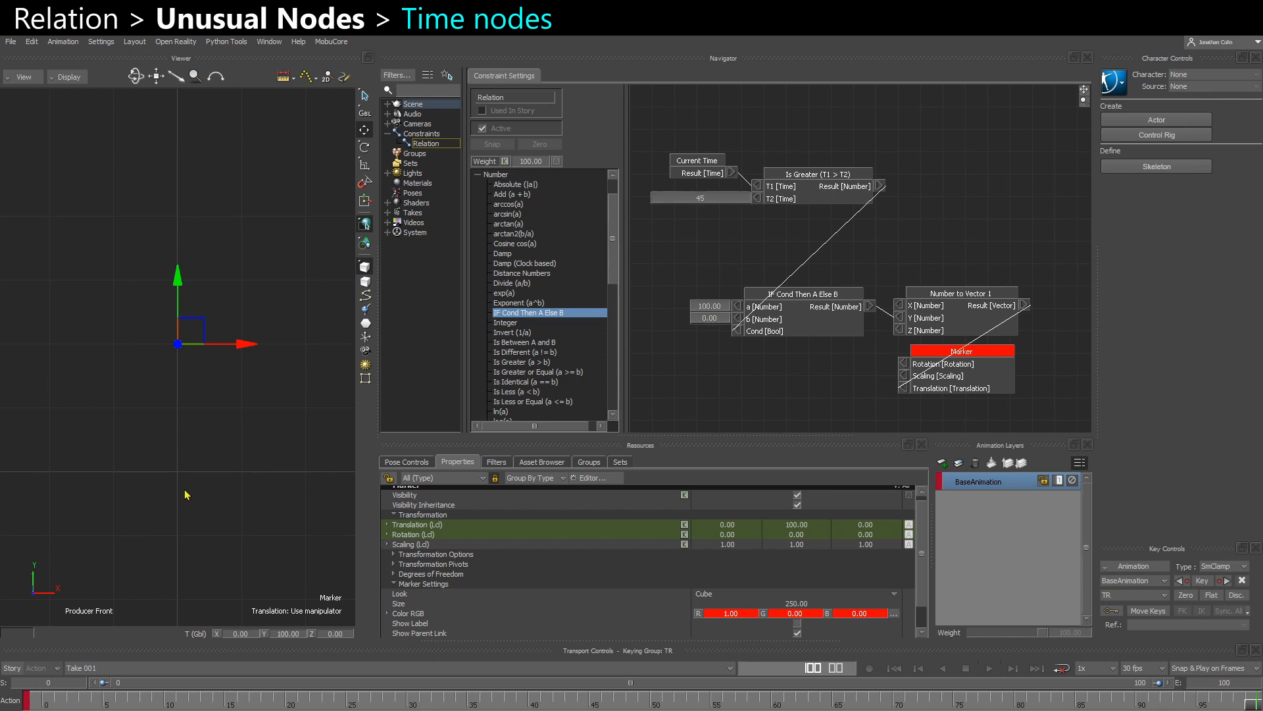
- Play the take and show all values on the nodes in the relation graph
key(space)
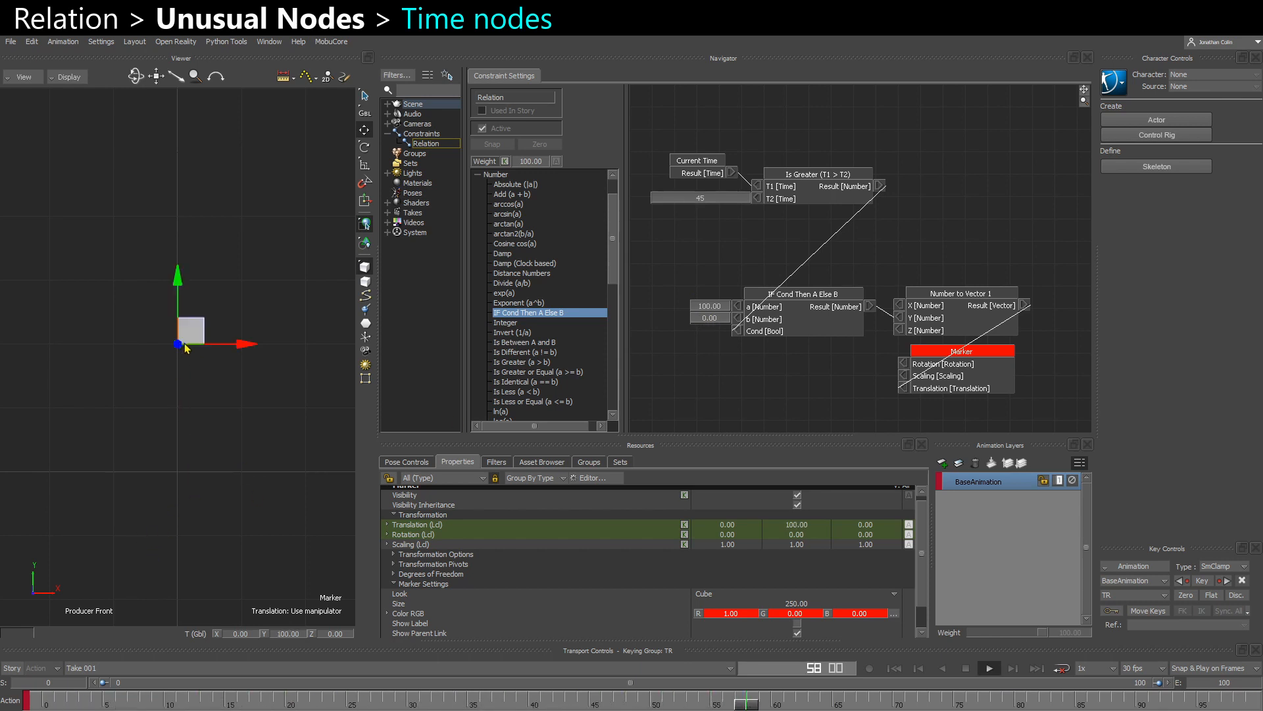
right_click(743, 246)
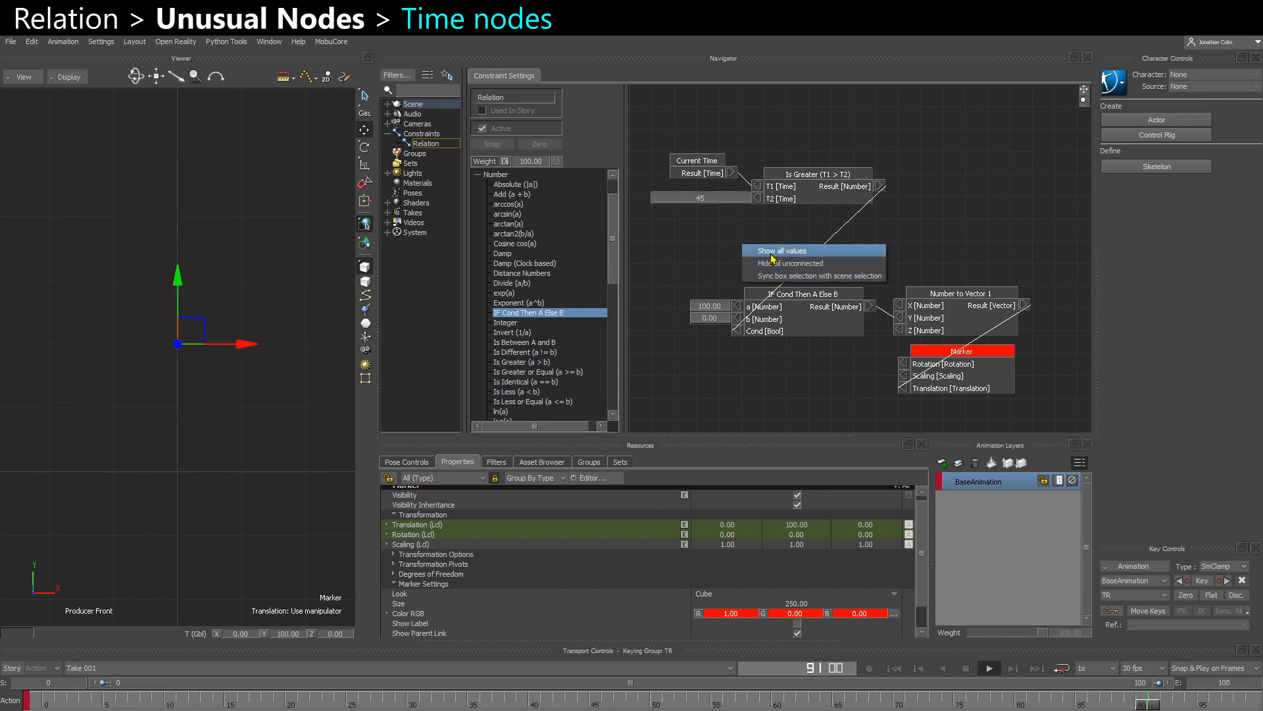
click(771, 255)
- Spread out the graph, moving the IF Cond, Number to Vector and Marker boxes down and the two time boxes up
mouse_move(823, 307)
mouse_down()
mouse_move(818, 334)
mouse_move(824, 316)
mouse_up()
drag(748, 273, 1000, 417)
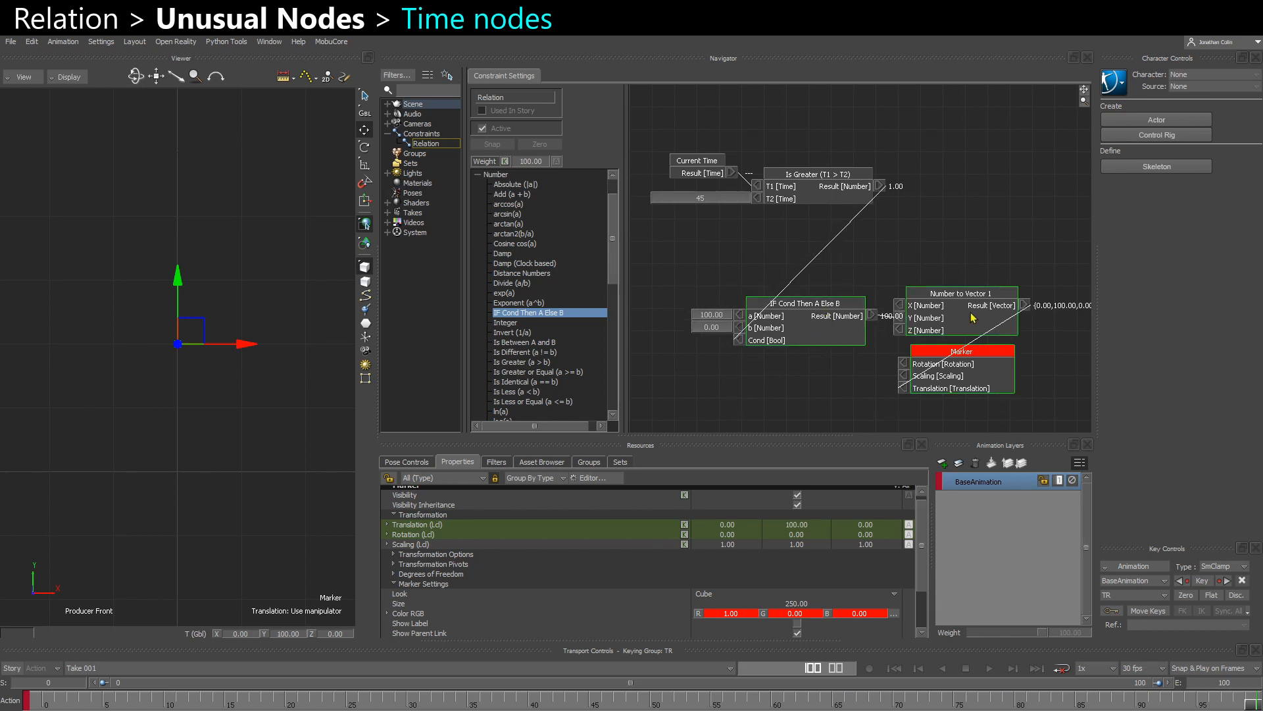
drag(973, 318, 1008, 342)
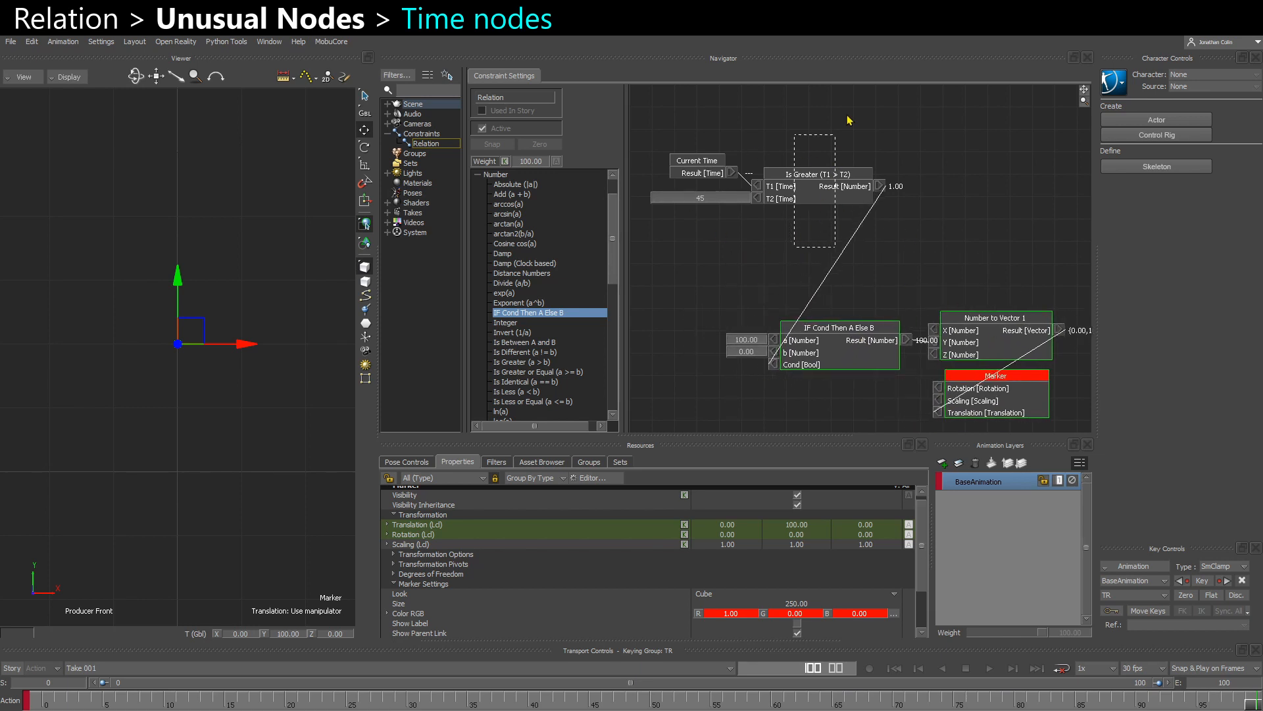
drag(846, 115, 851, 111)
drag(688, 129, 804, 155)
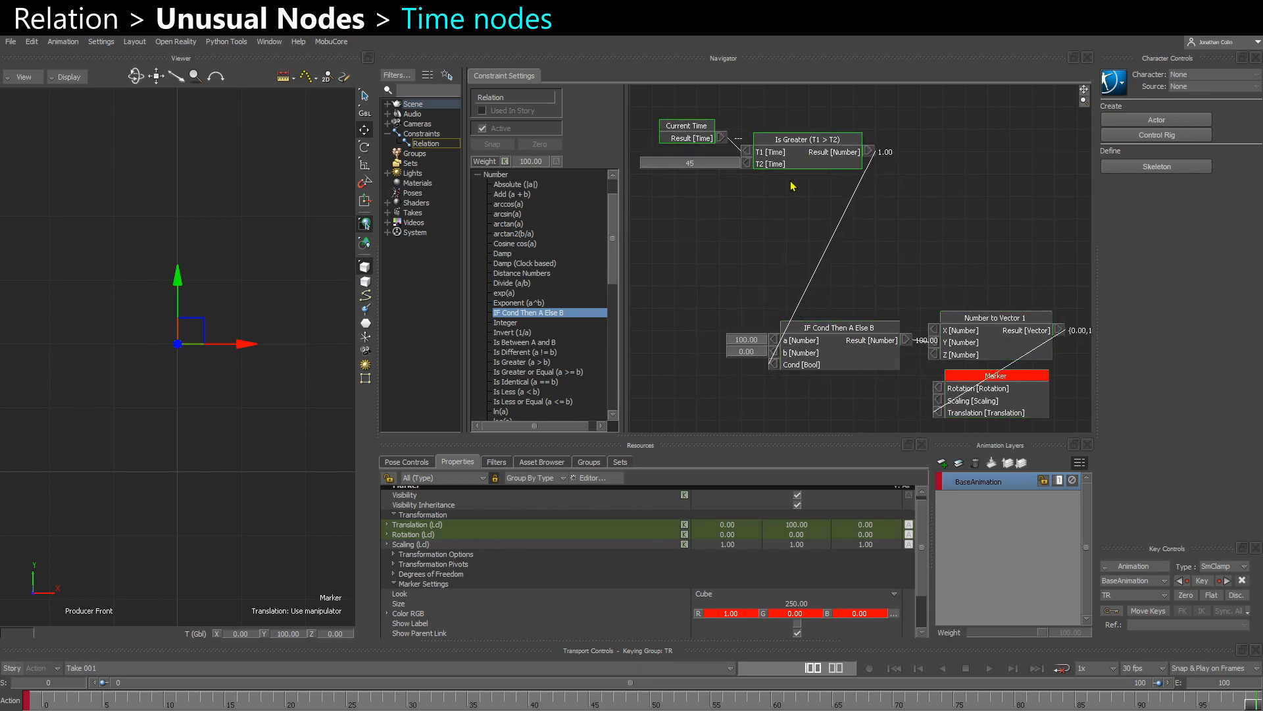
click(789, 232)
- Play back the take and examine the other comparison nodes in the Time category
key(space)
scroll(540, 402, down, 6)
scroll(540, 403, down, 5)
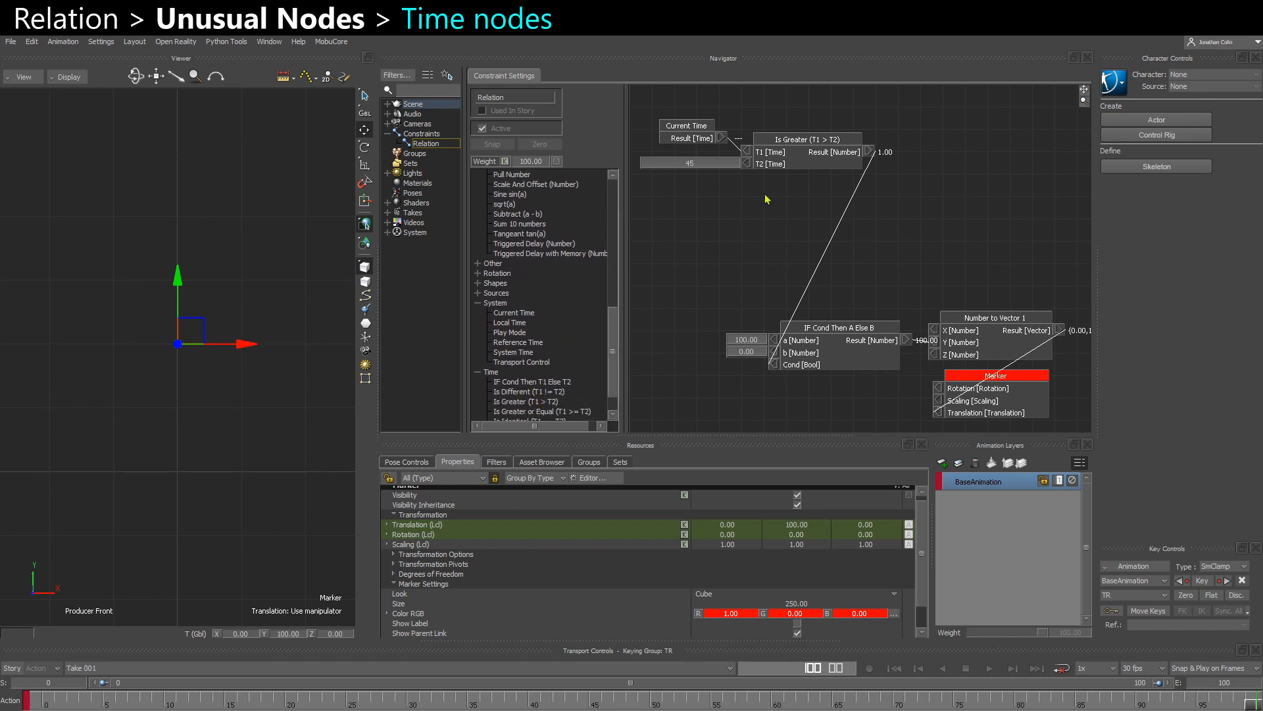
drag(800, 162, 802, 155)
scroll(527, 395, down, 2)
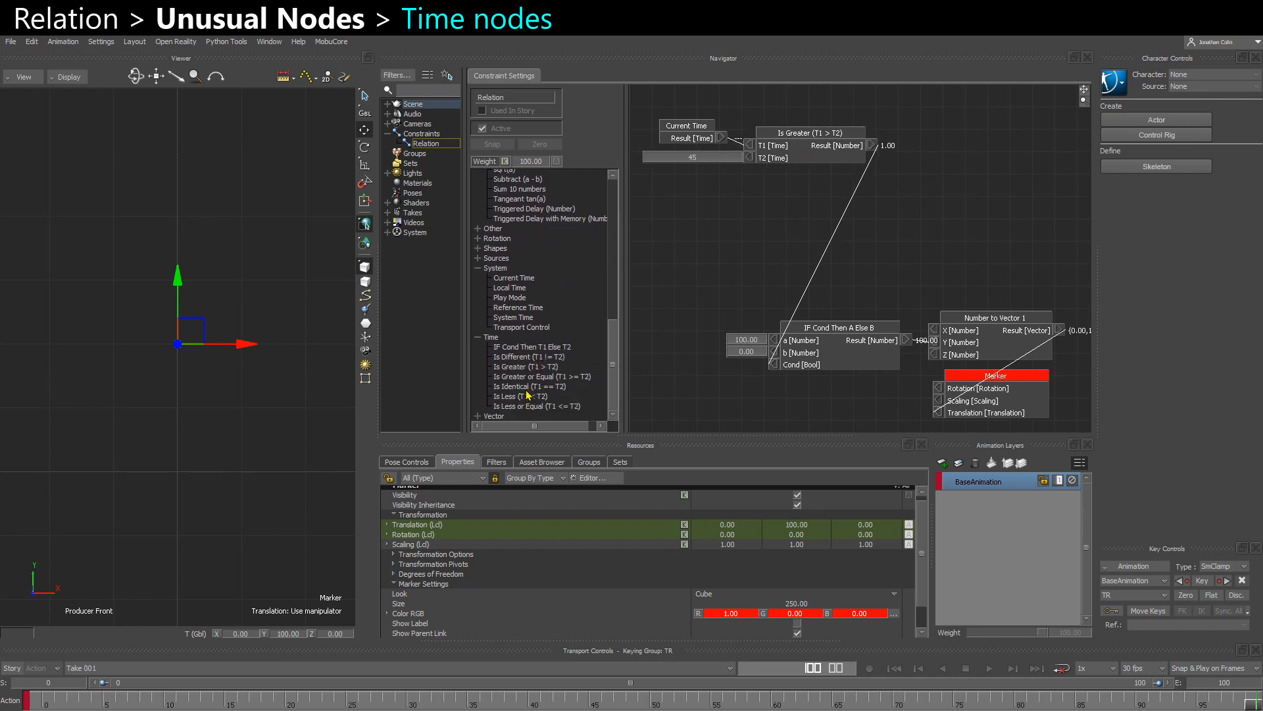
click(518, 378)
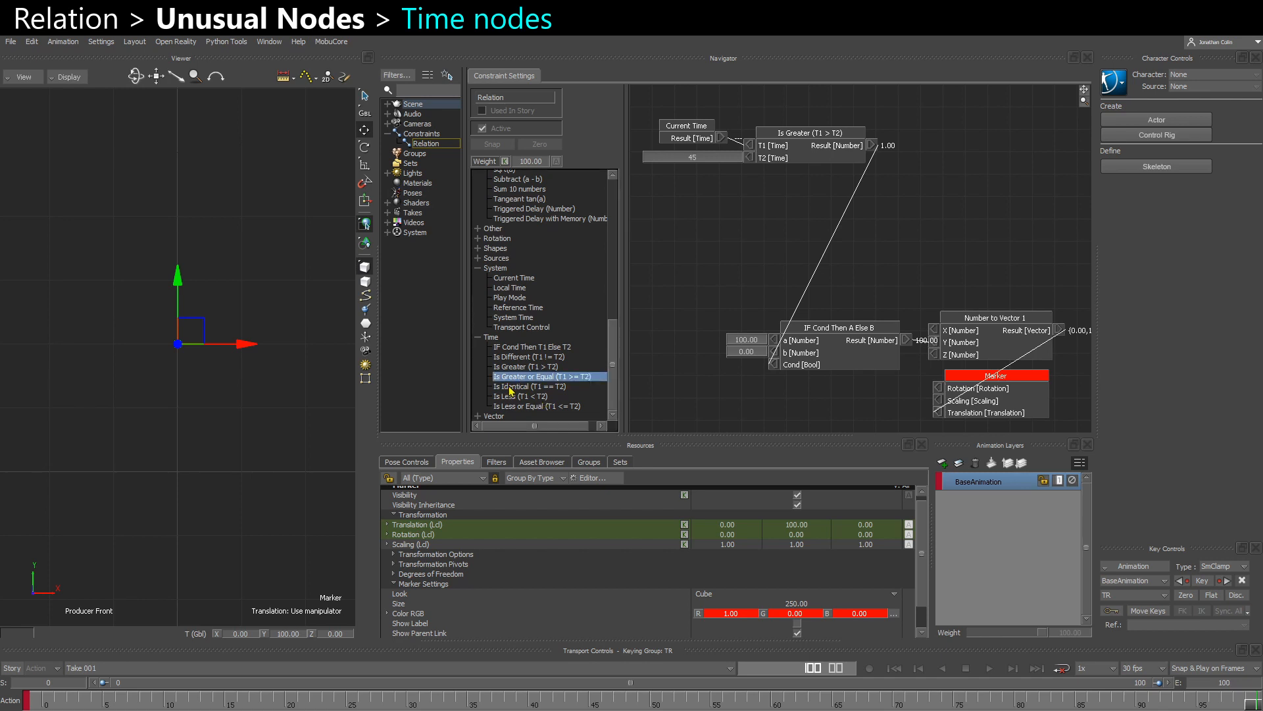
click(511, 388)
click(518, 396)
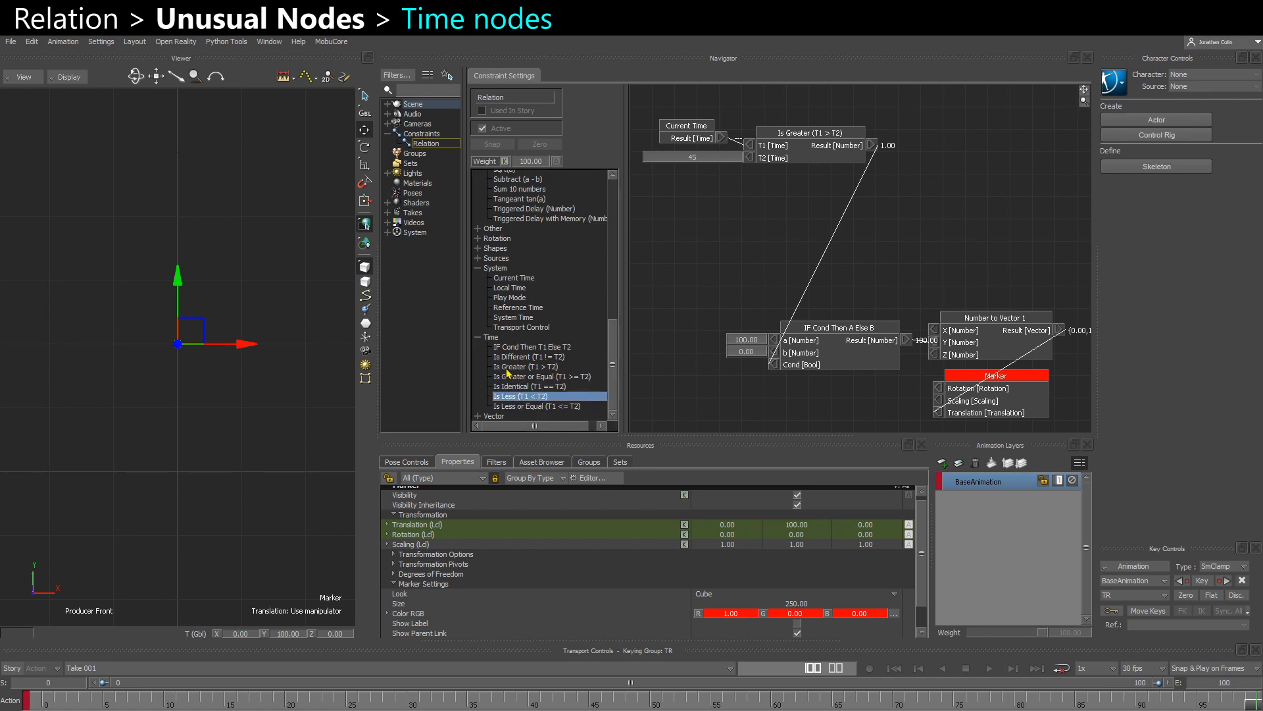
click(478, 338)
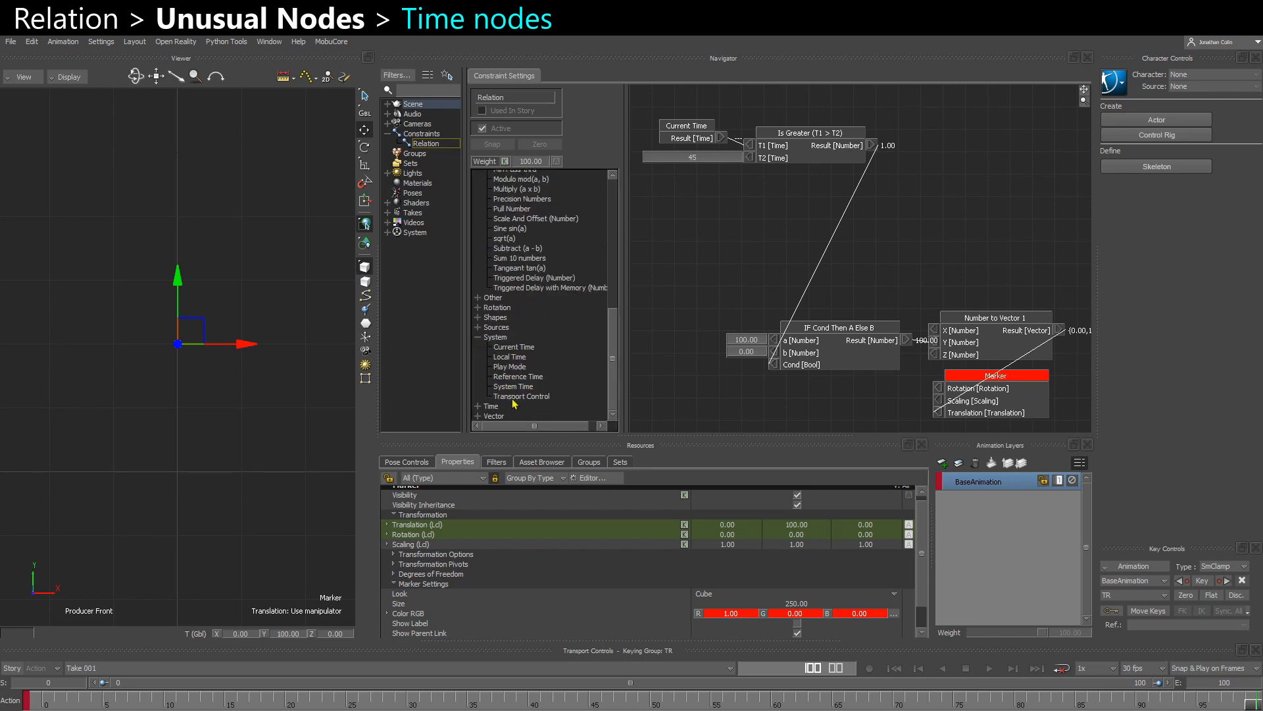
- Add a Play Mode node, connect its Result to Cond of the IF Cond node, and test it by scrubbing and playing
click(508, 367)
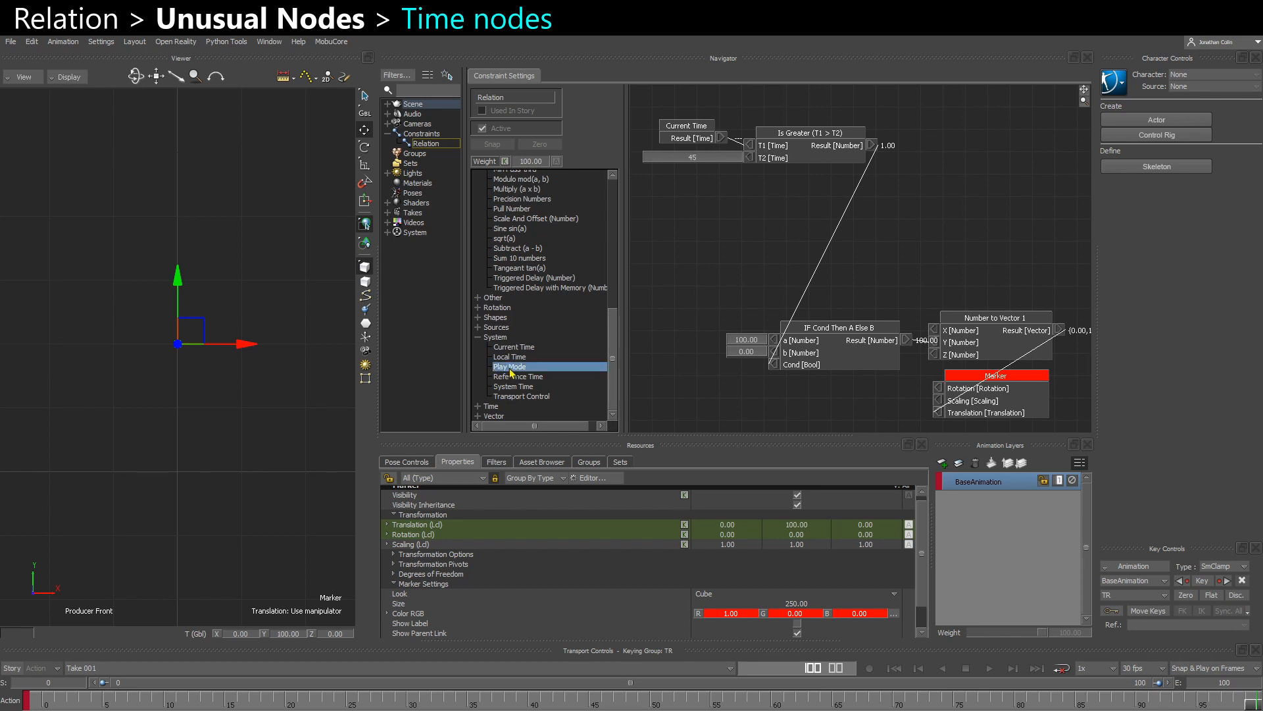
mouse_move(512, 373)
mouse_down()
mouse_move(687, 192)
mouse_move(775, 366)
mouse_up()
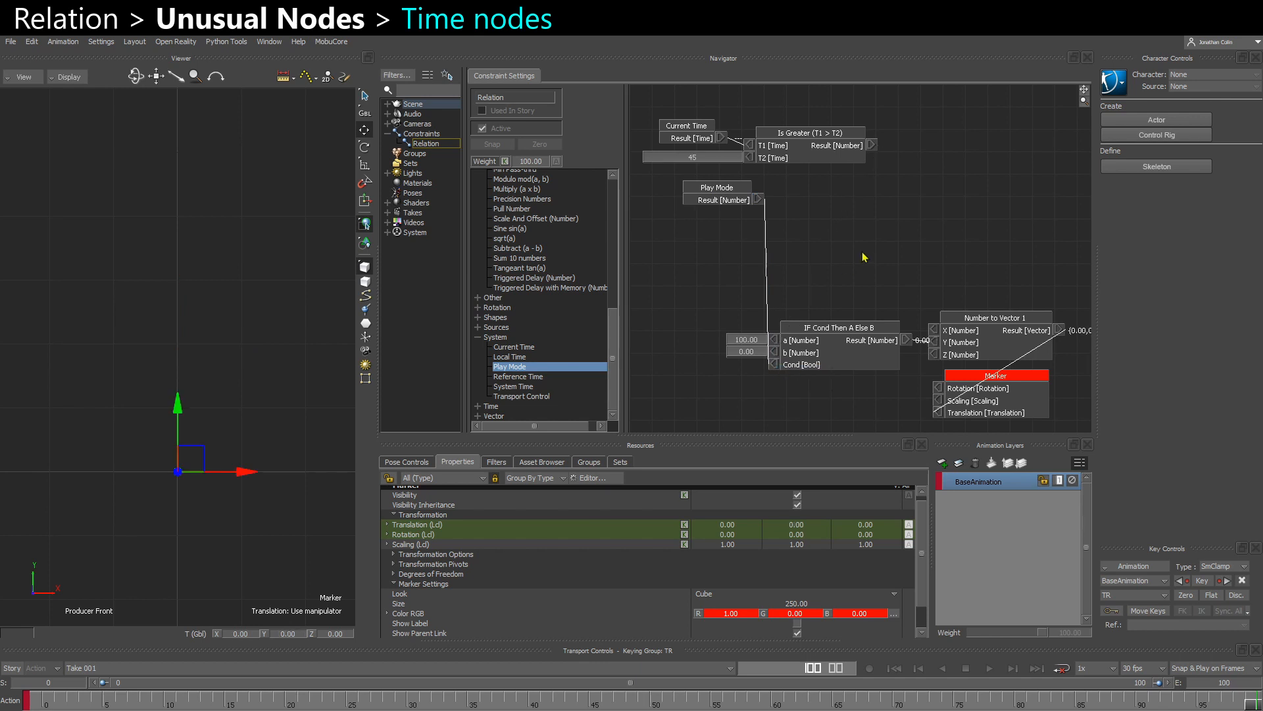
drag(421, 702, 364, 702)
key(space)
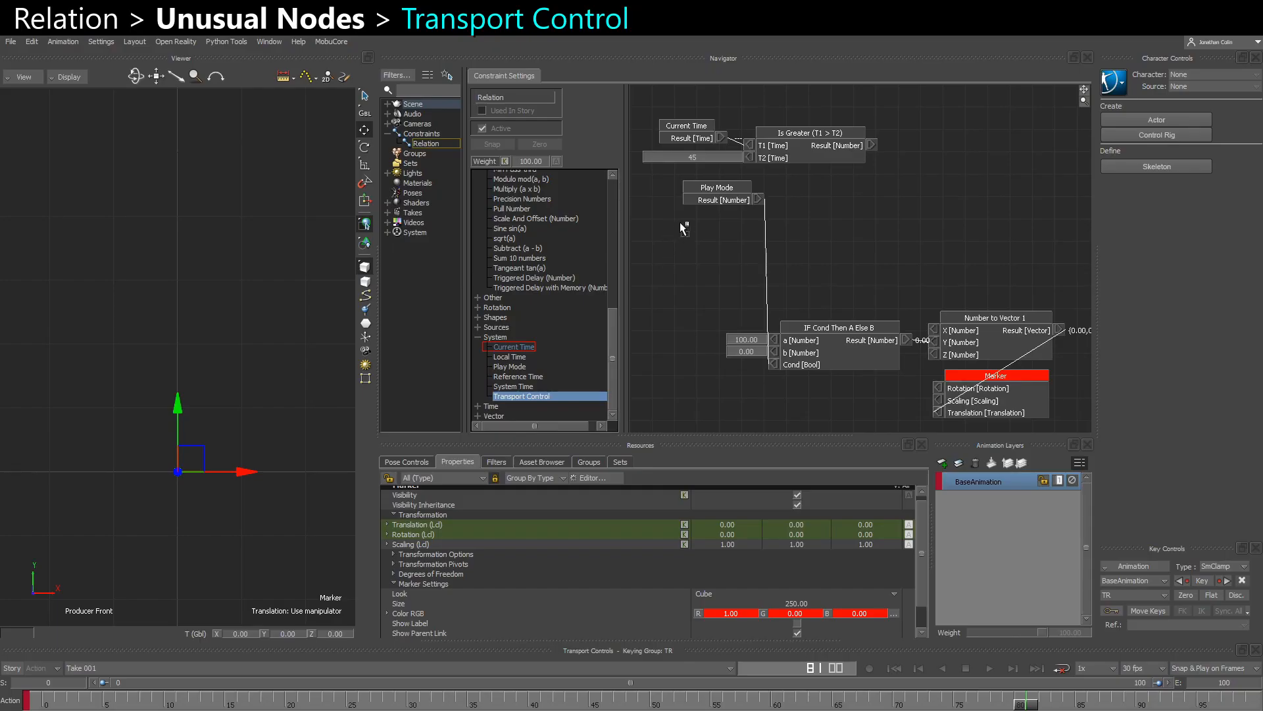
- Add Transport Control as a sender, connect its Play output to the IF Cond node's Cond input, and test it with forward playback
drag(685, 229, 692, 245)
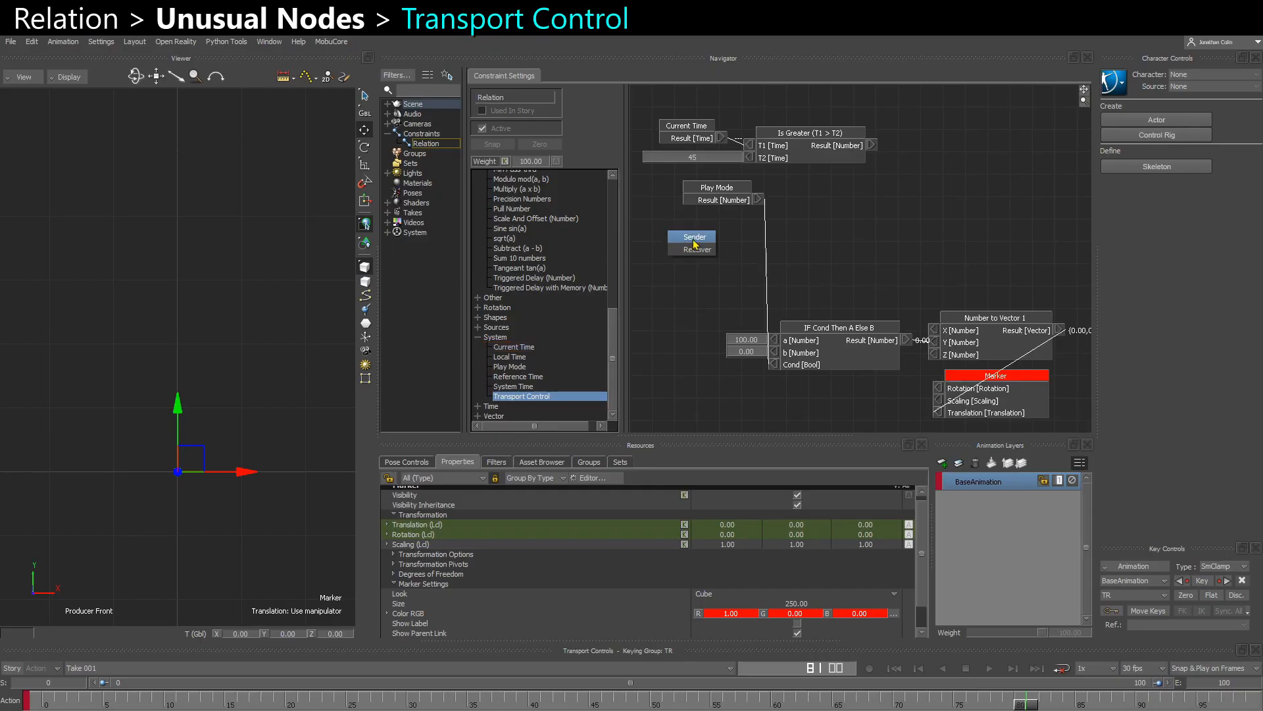
click(695, 250)
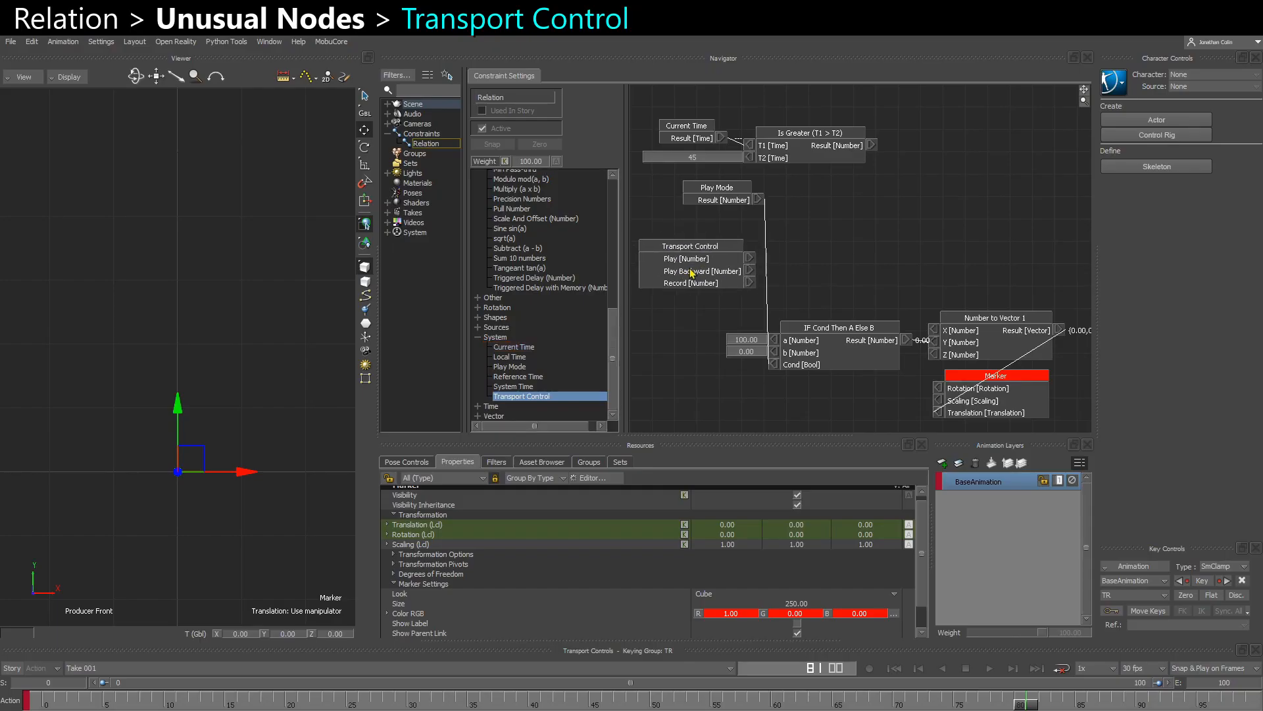
middle_drag(769, 289, 817, 276)
drag(748, 280, 822, 351)
drag(773, 173, 719, 261)
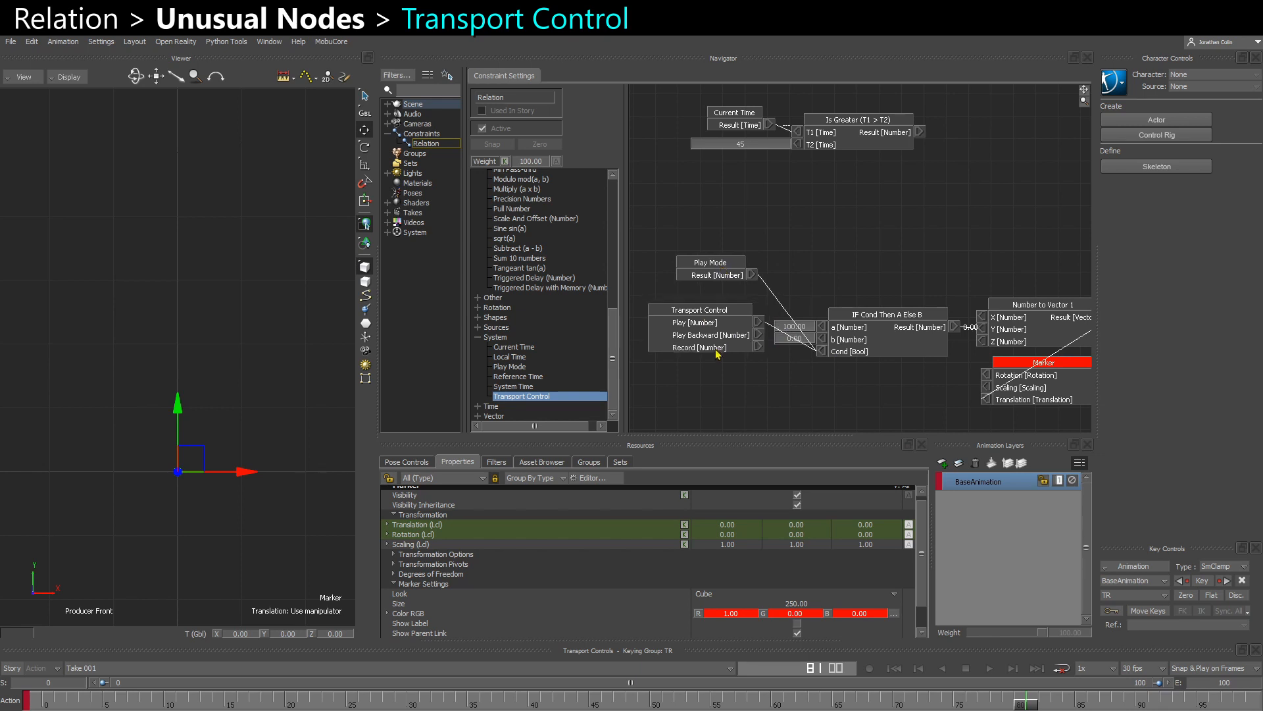
drag(713, 333, 718, 373)
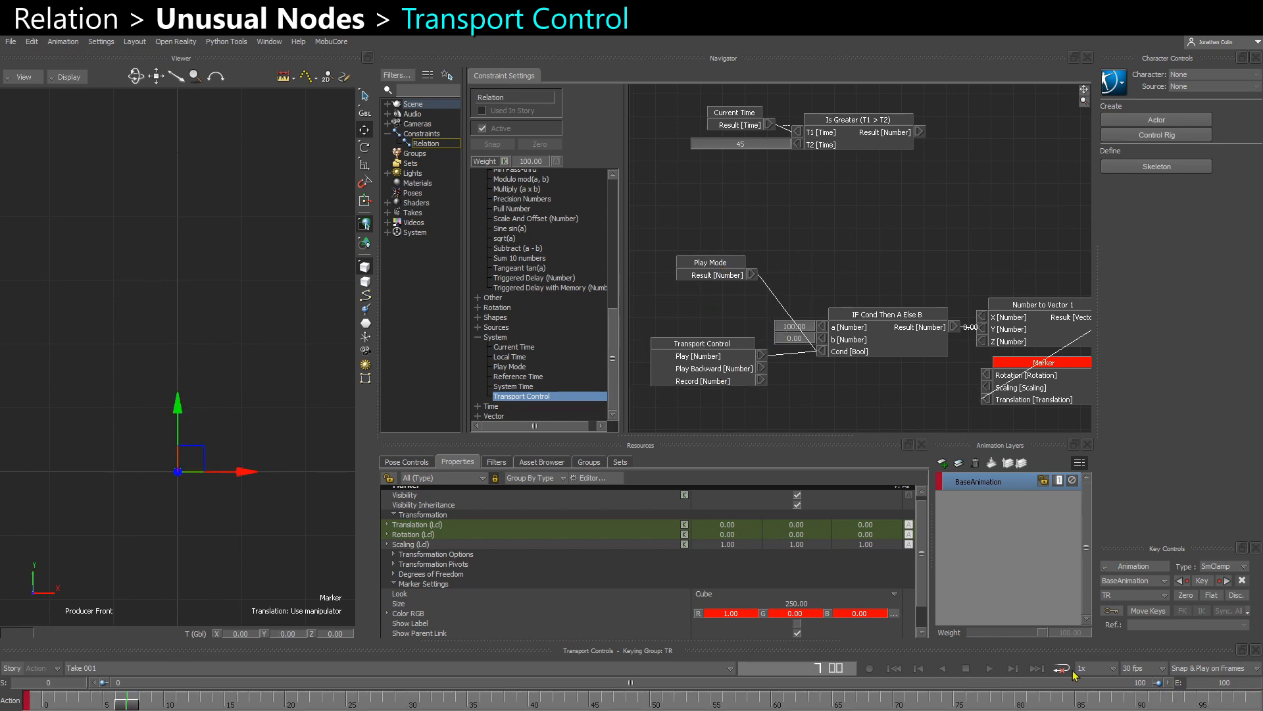
click(989, 671)
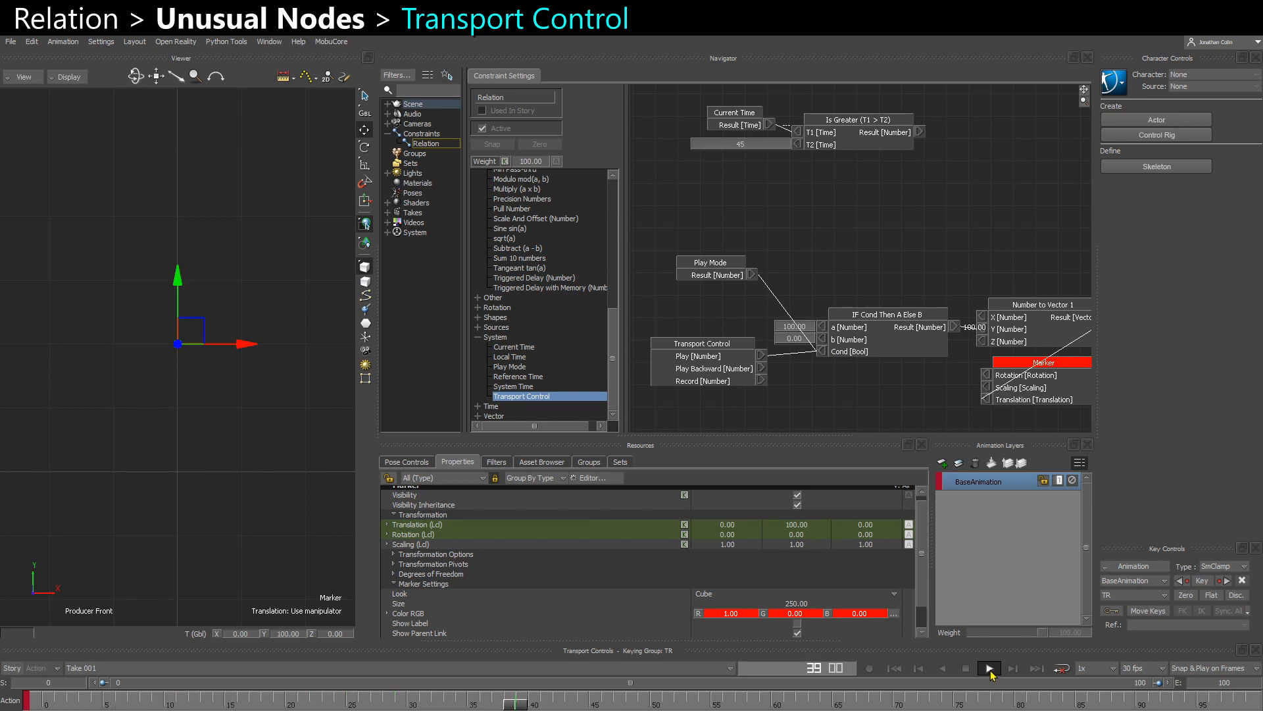
click(990, 668)
- Replace the Play connection to the IF Cond node's Cond input with Play Backward, testing with backward playback
drag(726, 376, 822, 351)
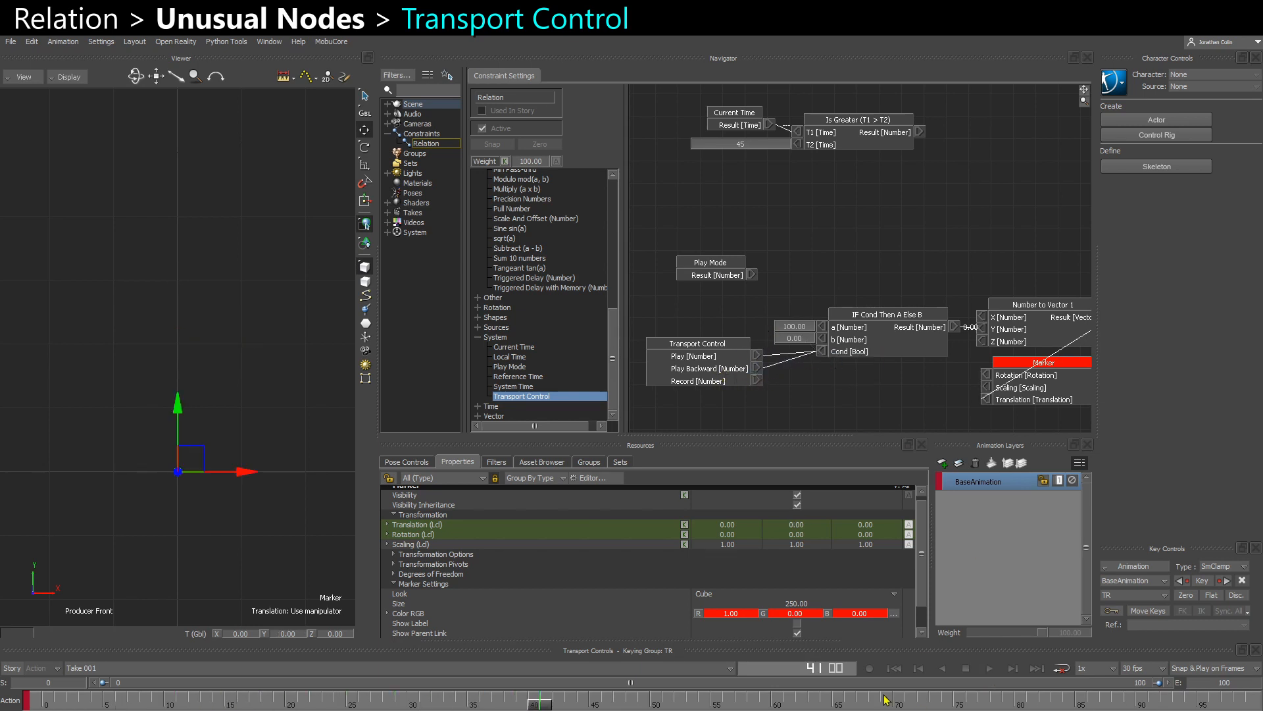
click(942, 667)
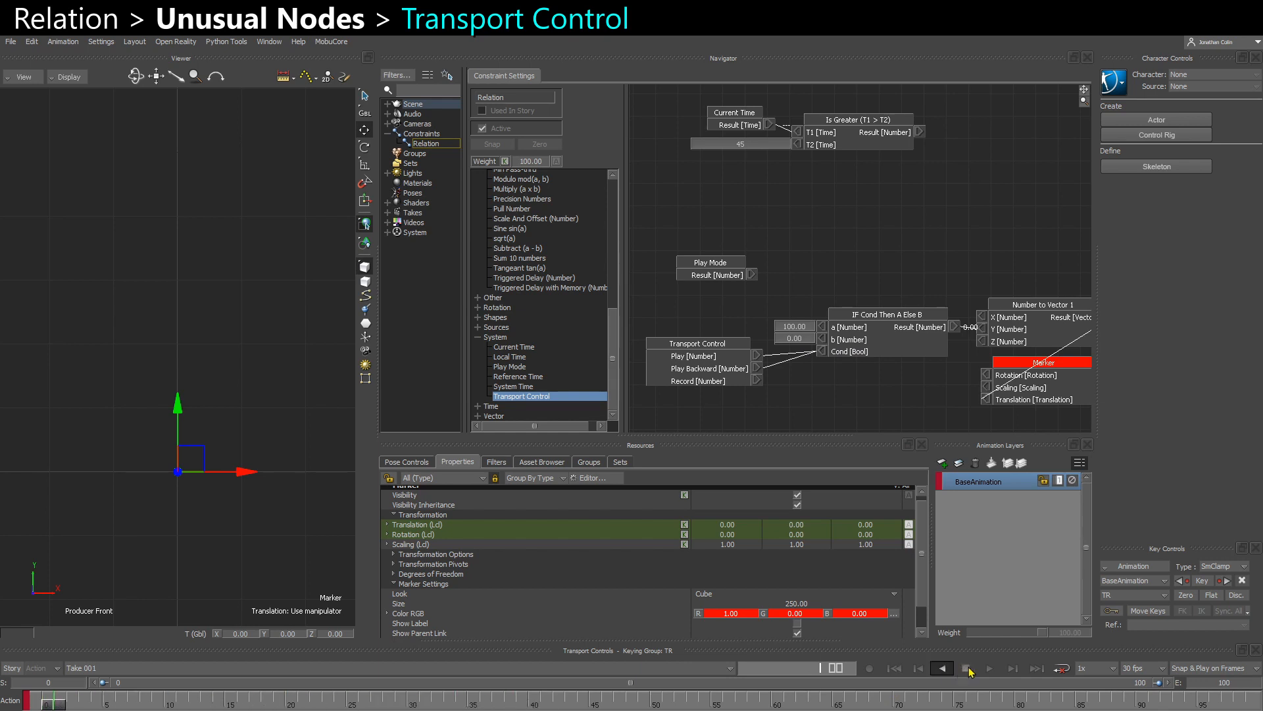
click(941, 702)
right_click(822, 350)
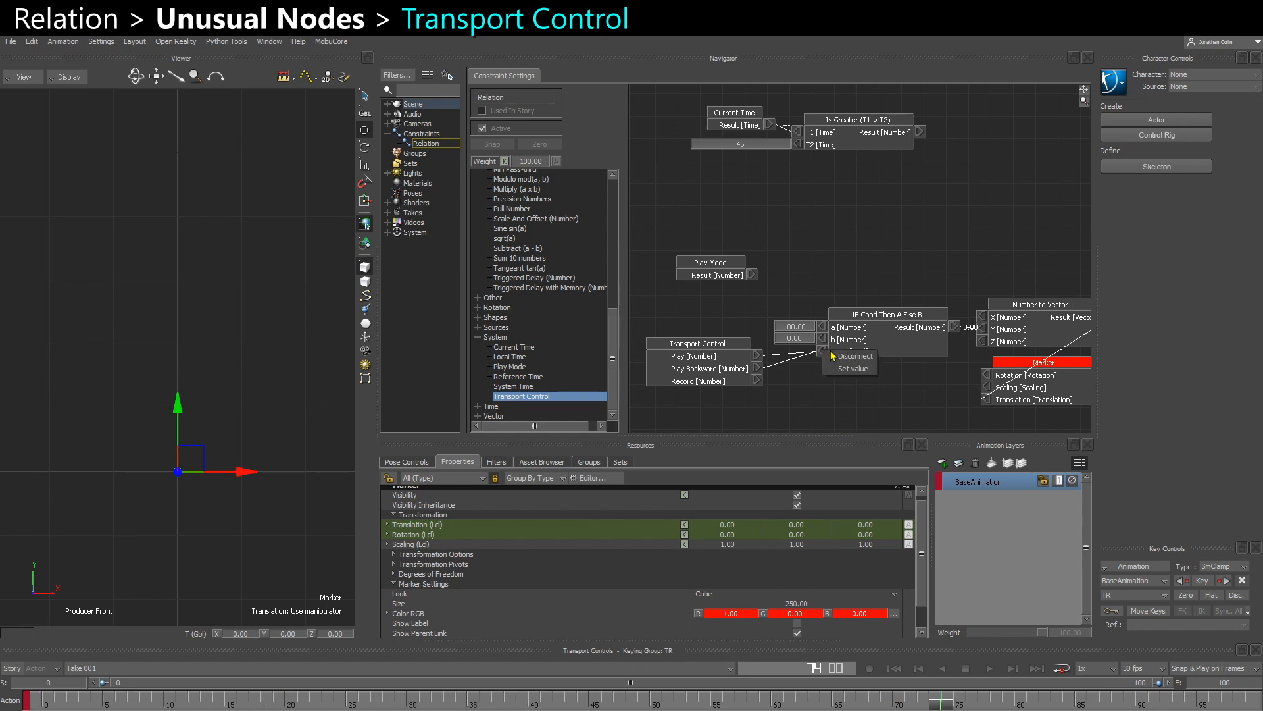
click(838, 356)
click(945, 670)
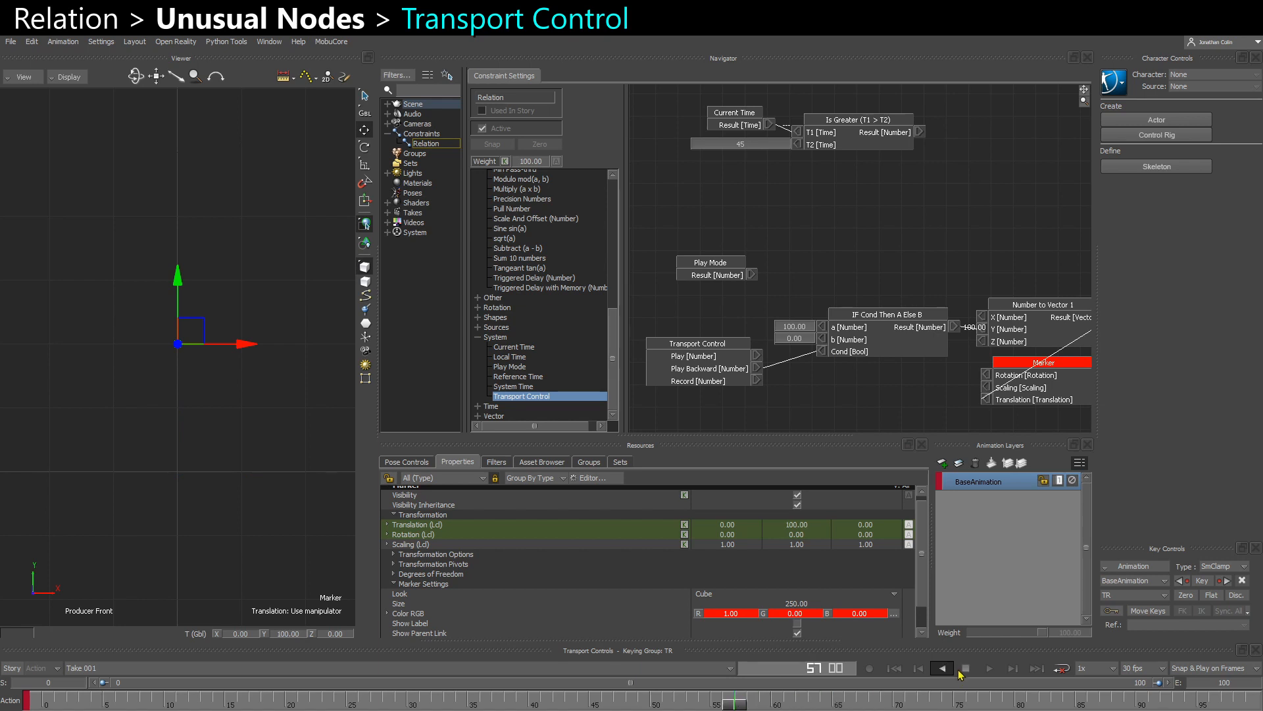
click(965, 668)
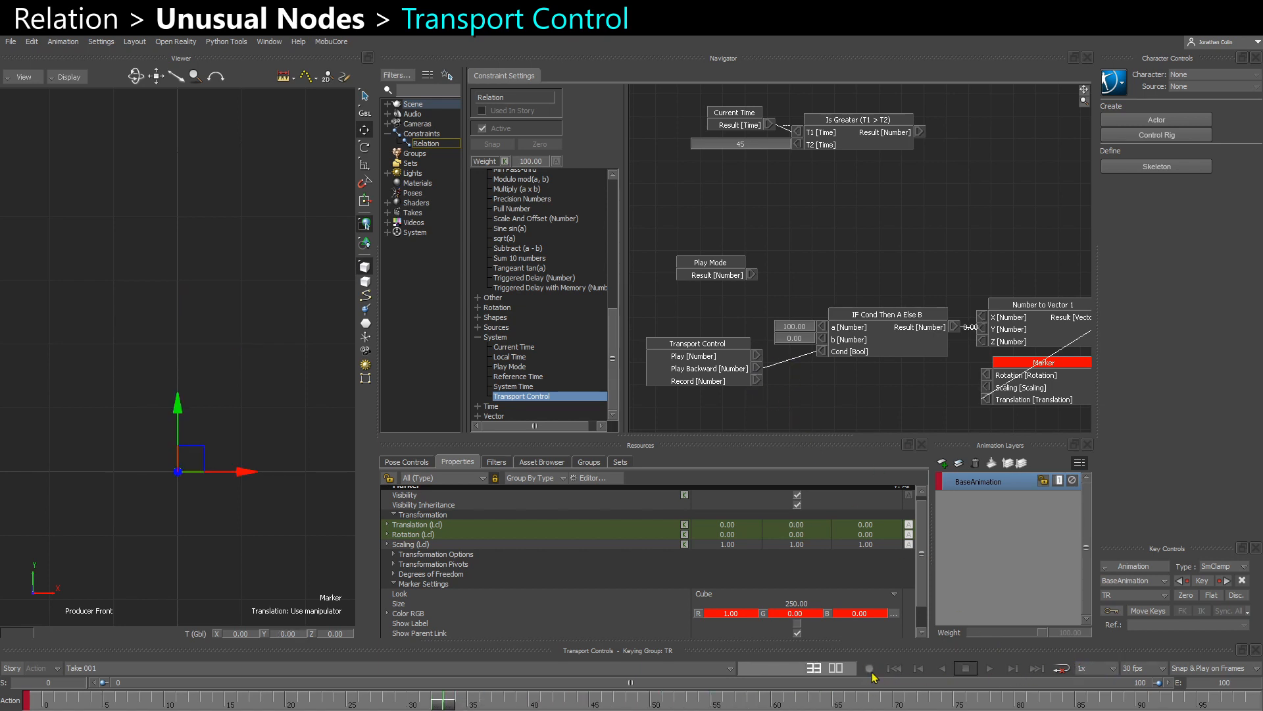
- Add Transport Control as a receiver, placing it above the Number to Vector node and moving Play Mode aside
drag(696, 369, 702, 367)
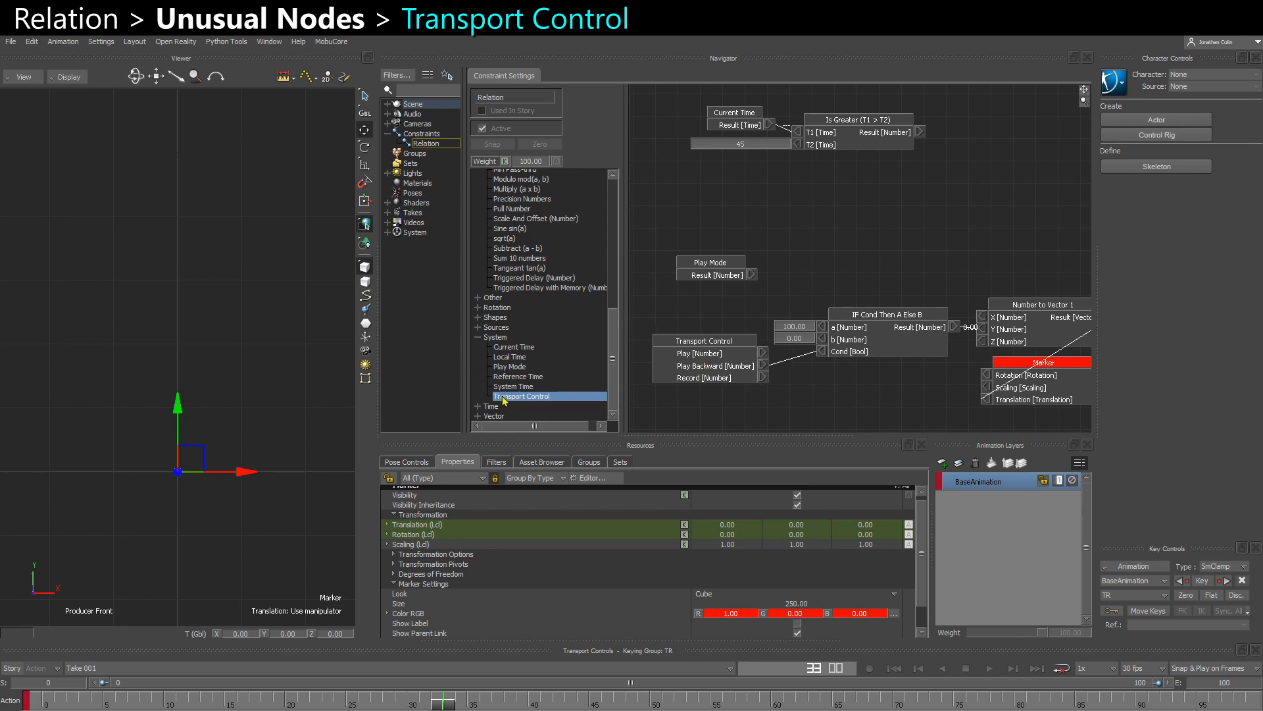
drag(504, 400, 920, 210)
click(838, 223)
drag(710, 266, 688, 299)
drag(942, 258, 1024, 214)
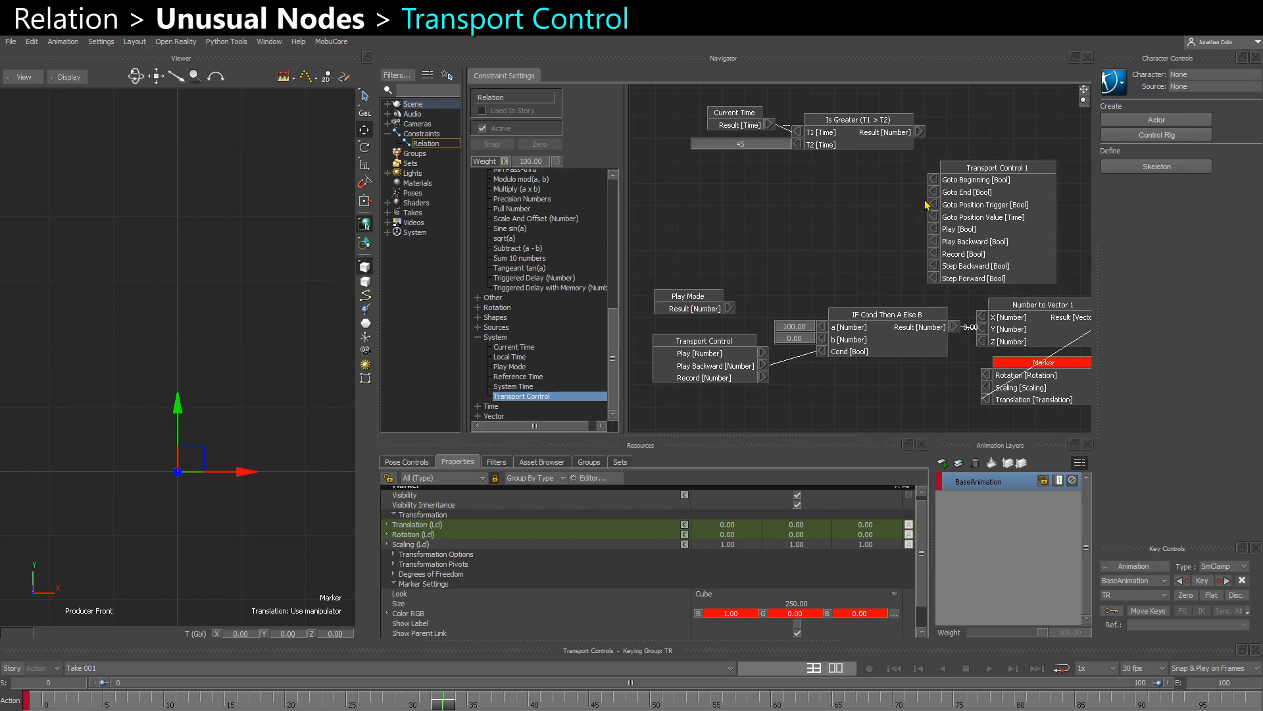
- Add a Pulse node from the Sources category and give its Enabled input a settable value
click(478, 337)
click(479, 388)
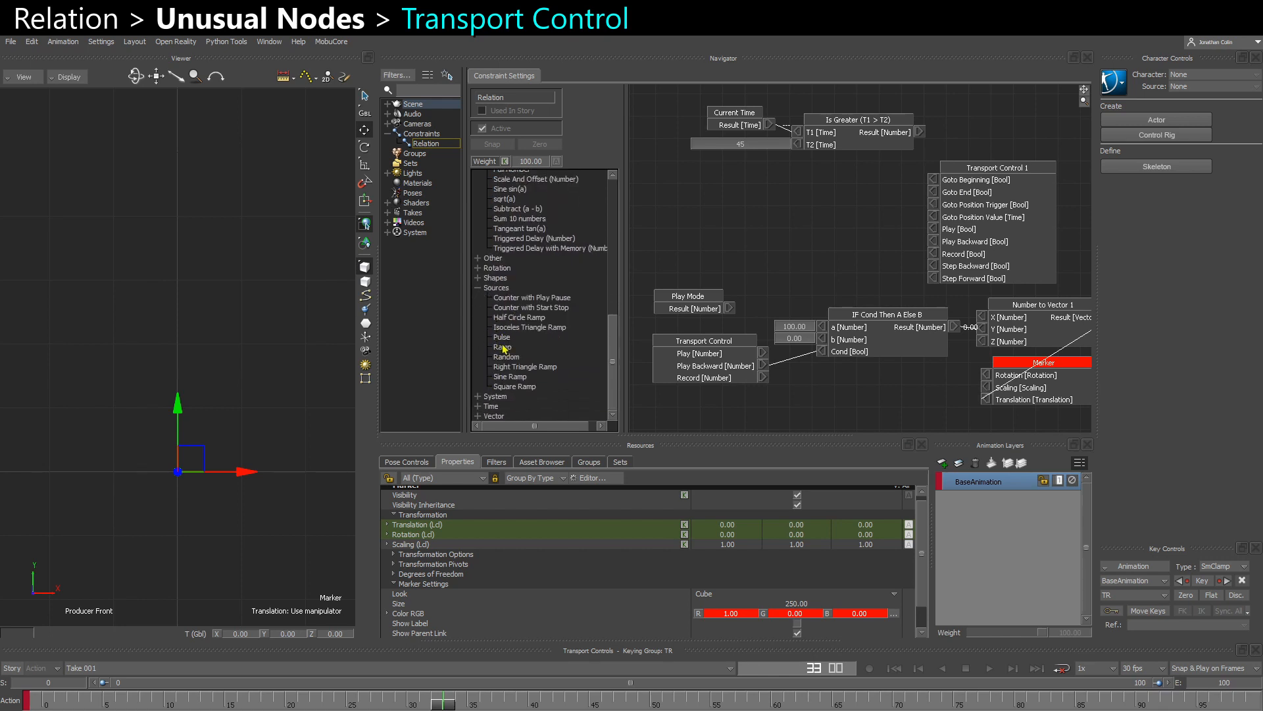
drag(502, 339, 741, 221)
right_click(703, 218)
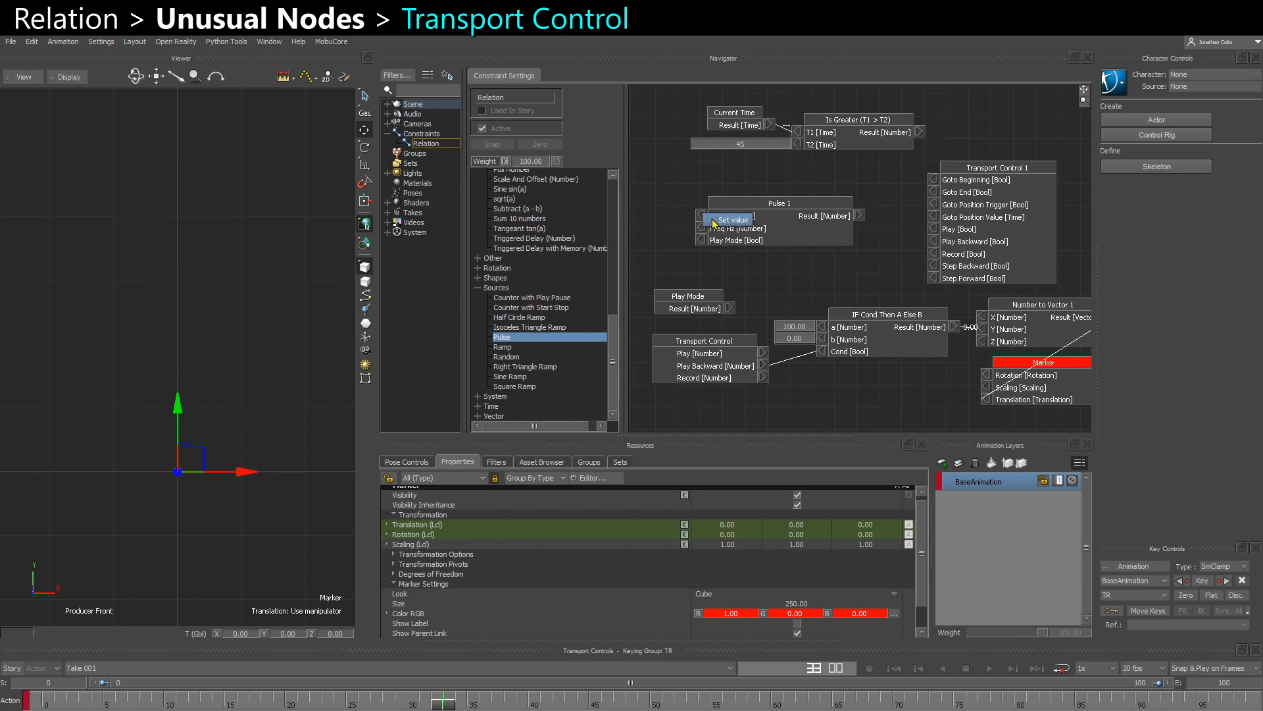
click(717, 220)
drag(739, 230, 710, 254)
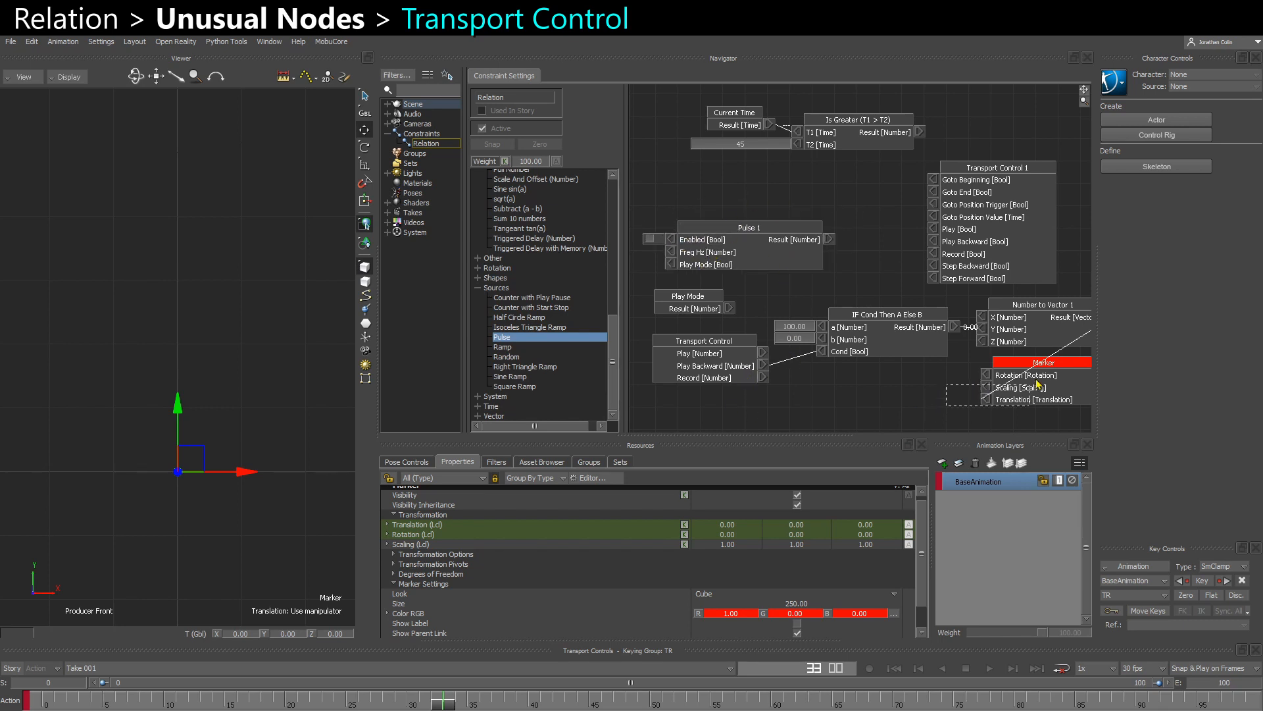
- Reposition the Pulse node and give its Freq Hz input a value of 1.00
drag(1038, 384, 1036, 385)
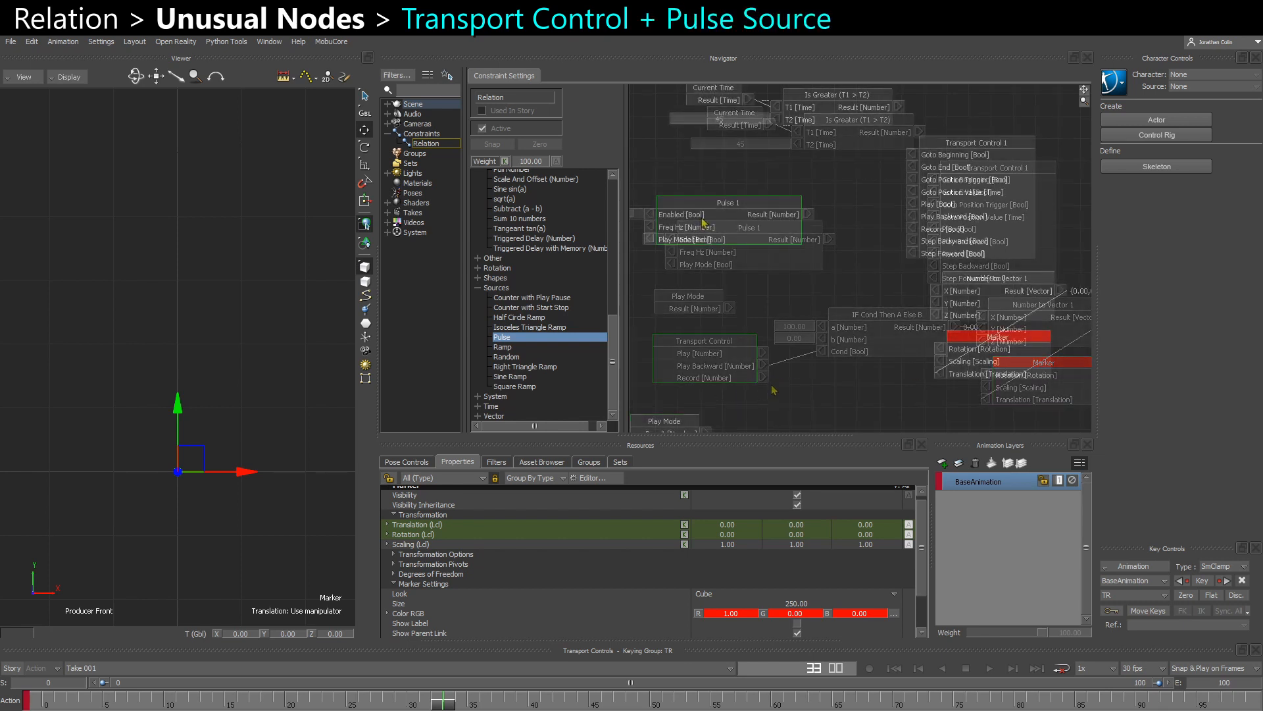
drag(681, 305, 718, 329)
right_click(681, 317)
click(702, 320)
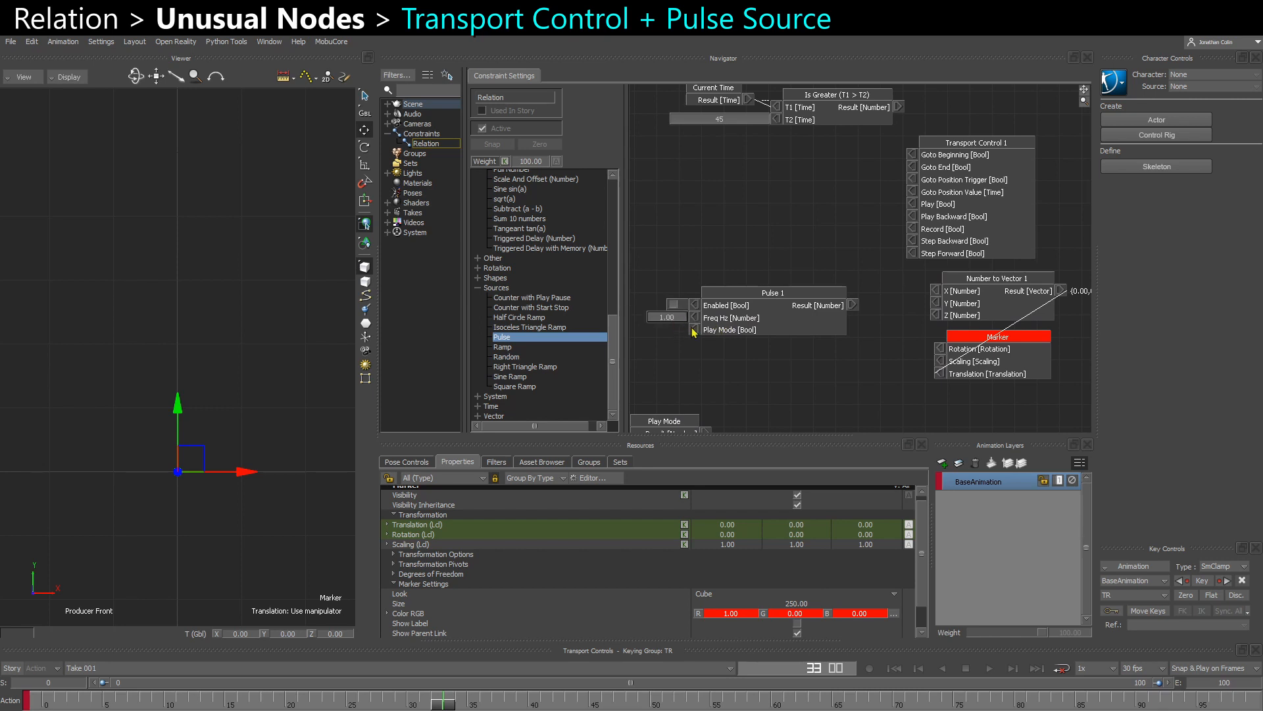
- Connect the Pulse Result to Y of the Number to Vector node and switch the pulse's Enabled value on
drag(773, 332, 770, 346)
drag(851, 318, 938, 308)
drag(760, 331, 766, 317)
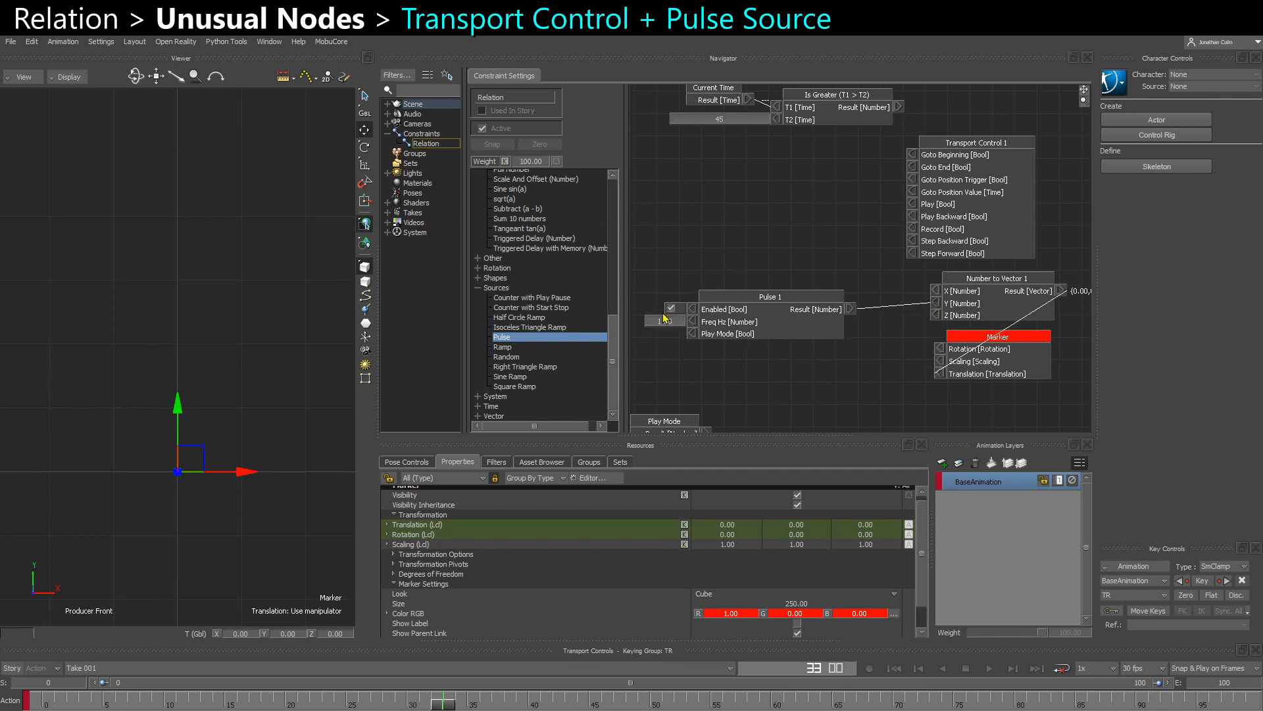
- Select the marker in the viewer and show all values on the nodes in the relation graph
click(279, 441)
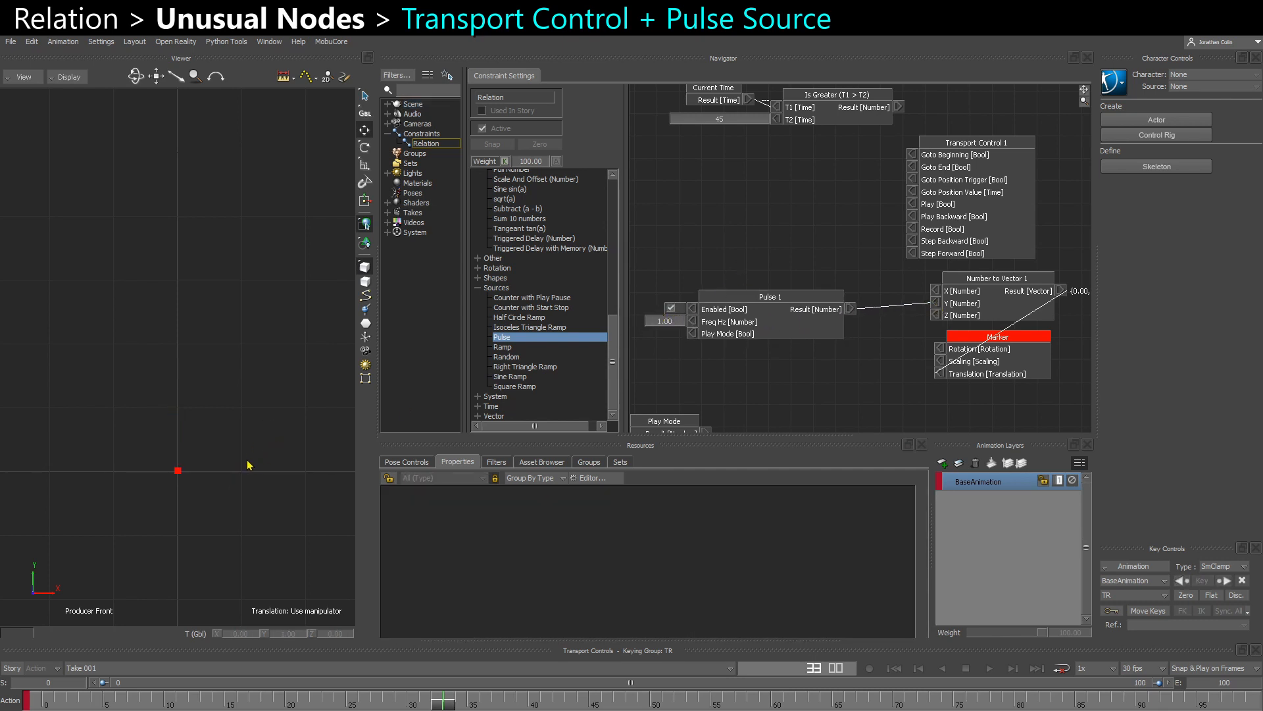
click(178, 472)
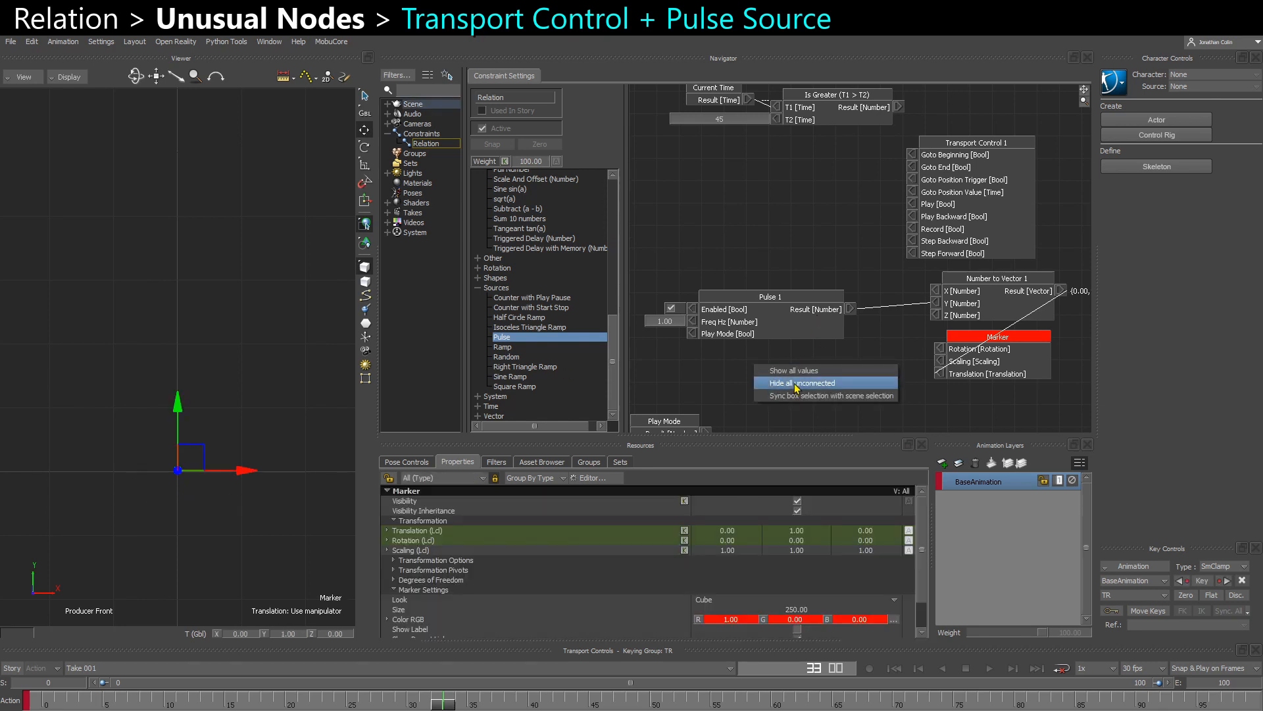
drag(806, 323, 801, 318)
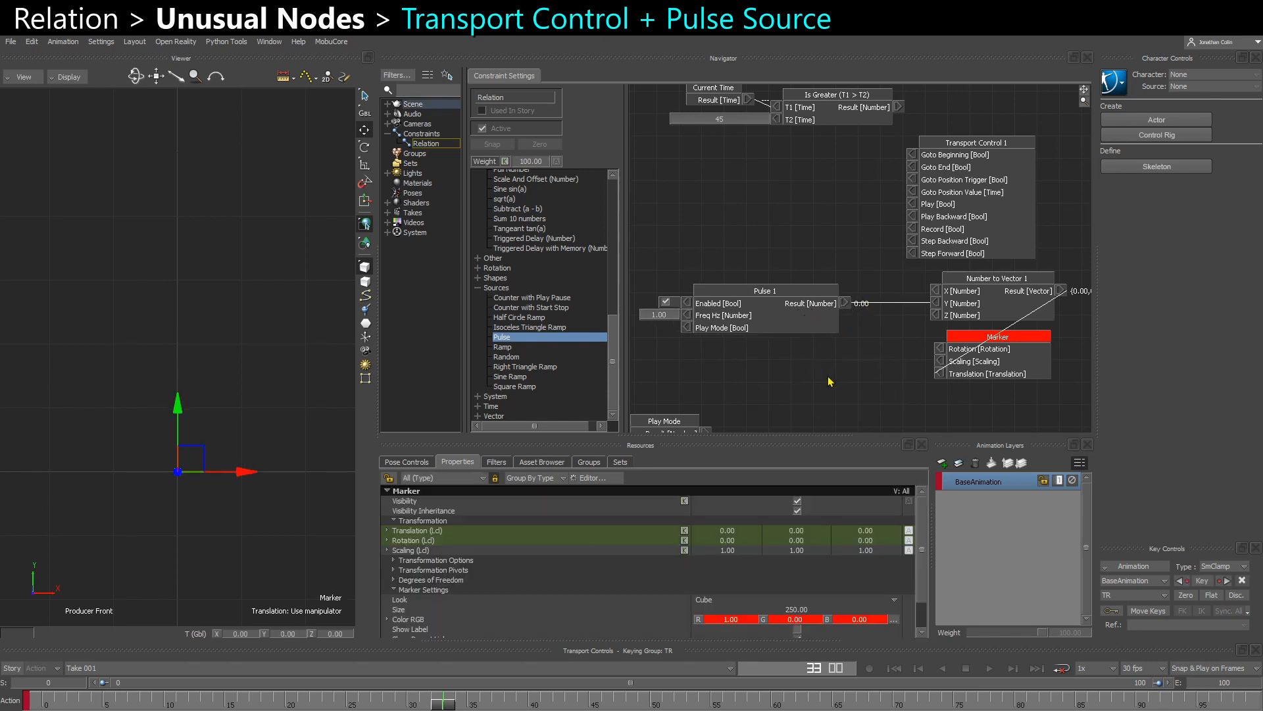
- Connect the Pulse Result to Cond of the IF Cond node and delete the extra Number to Vector node
mouse_move(795, 344)
middle_down()
mouse_move(821, 319)
mouse_move(781, 344)
mouse_move(788, 204)
middle_up()
drag(756, 363, 906, 202)
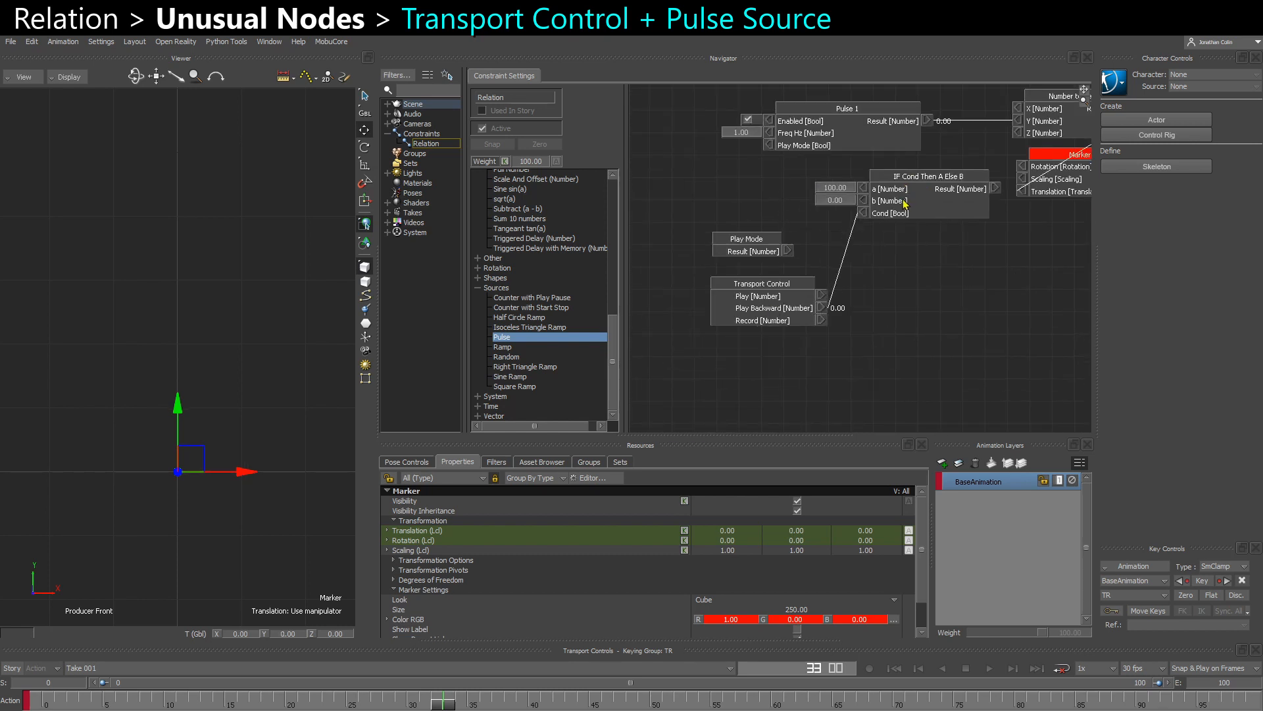
middle_drag(910, 135, 865, 232)
drag(886, 220, 819, 311)
drag(952, 293, 980, 291)
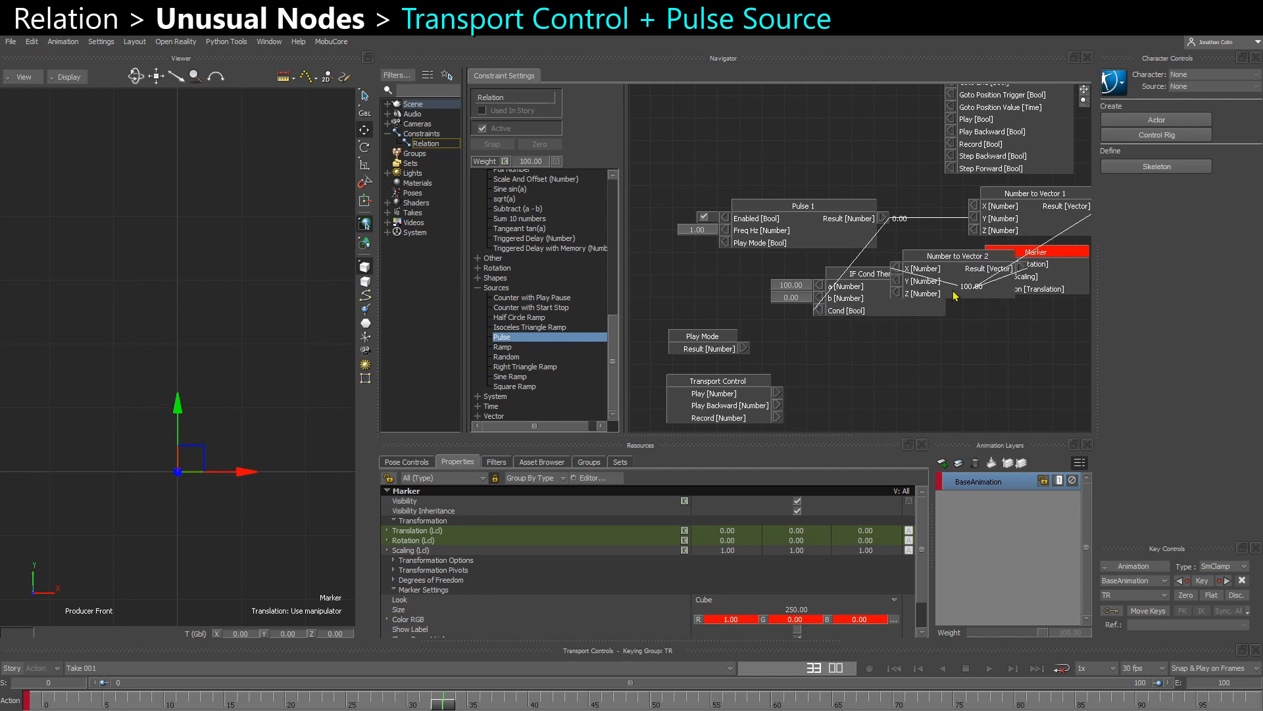
key(Delete)
drag(854, 304, 821, 289)
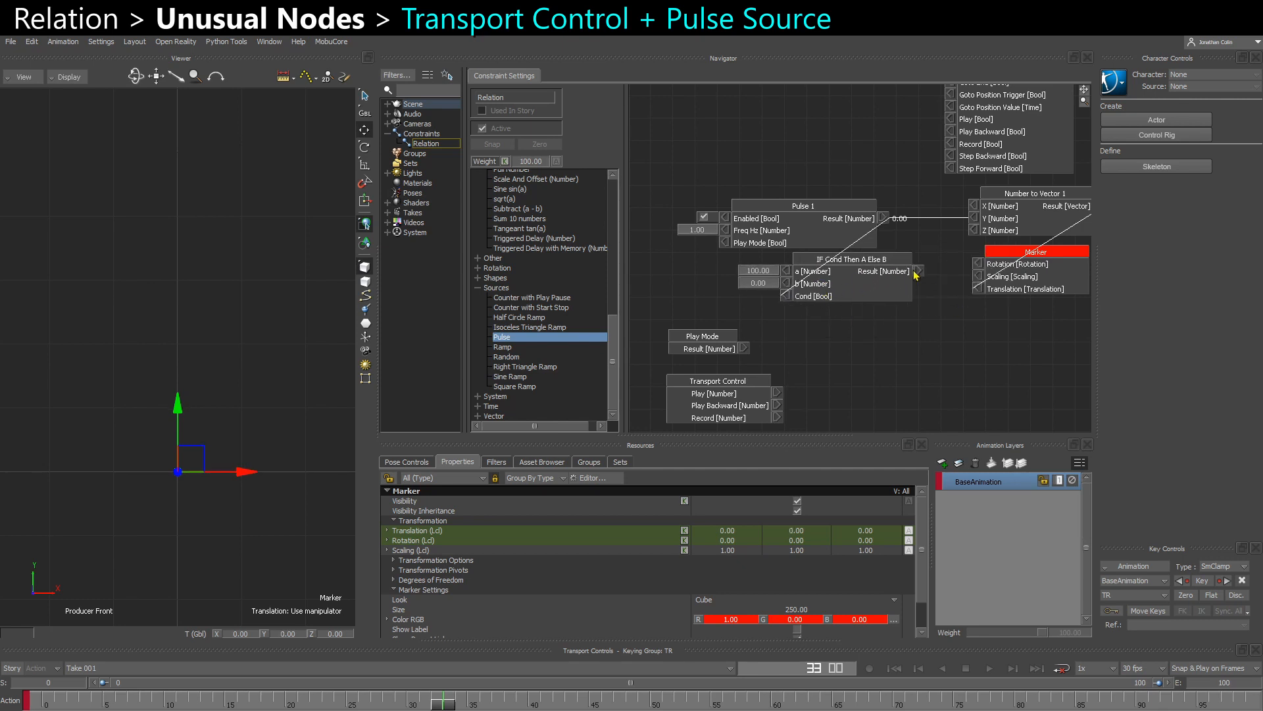
- Connect the IF Cond Result to Y of the Number to Vector node and stack the IF Cond, vector and Marker nodes beside Pulse
drag(919, 271, 973, 218)
drag(882, 218, 871, 231)
mouse_move(871, 260)
middle_down()
mouse_move(801, 330)
mouse_move(787, 300)
middle_up()
drag(956, 232, 940, 296)
drag(740, 315, 916, 257)
middle_drag(916, 256, 963, 285)
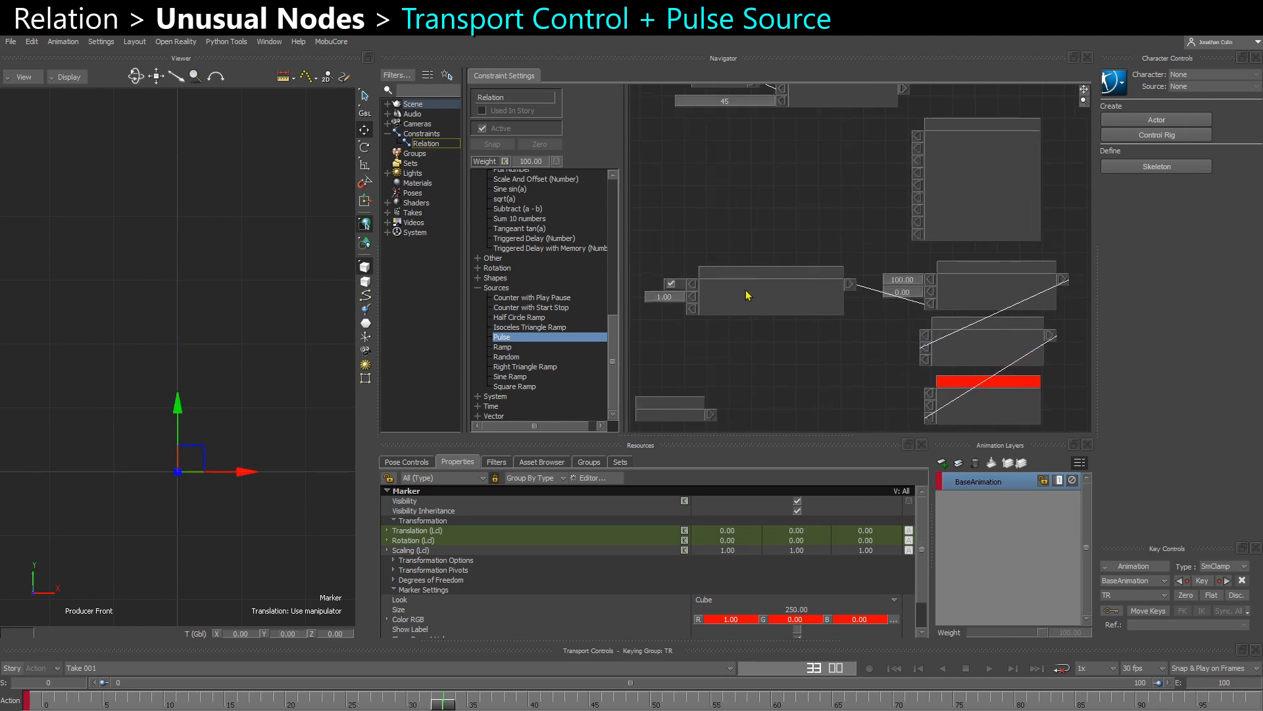
drag(747, 289, 742, 295)
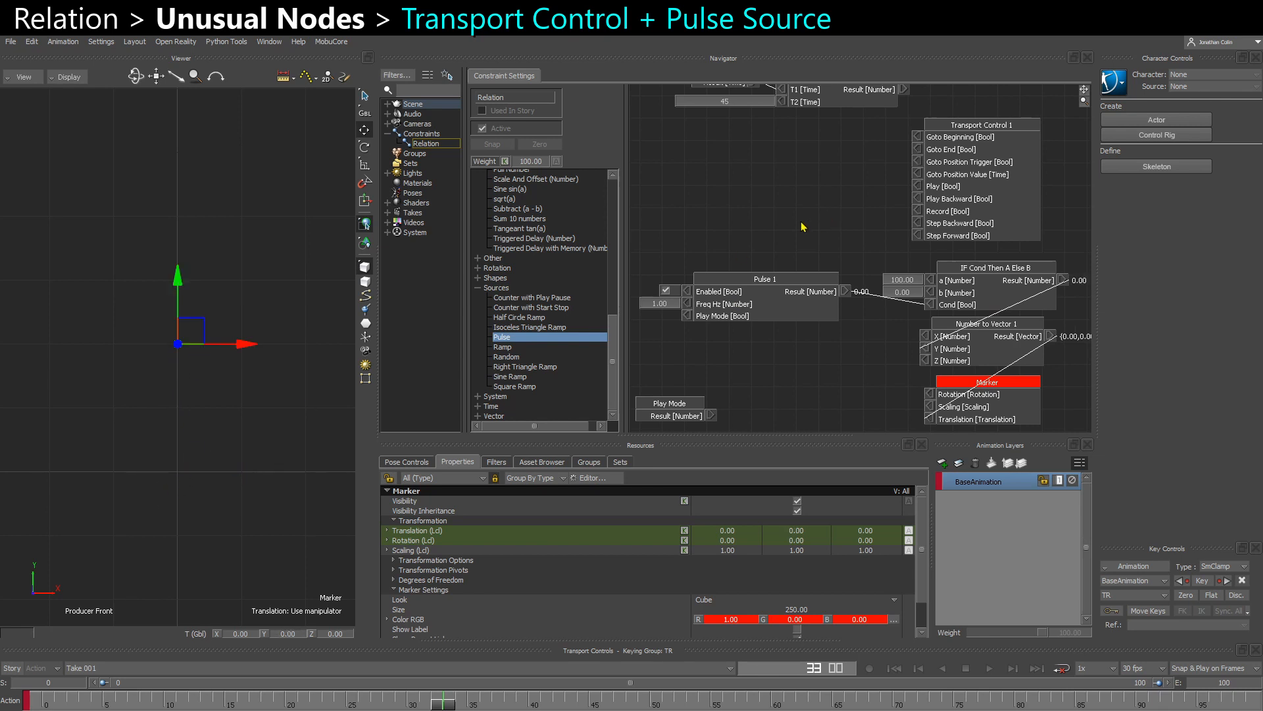
drag(764, 308, 745, 301)
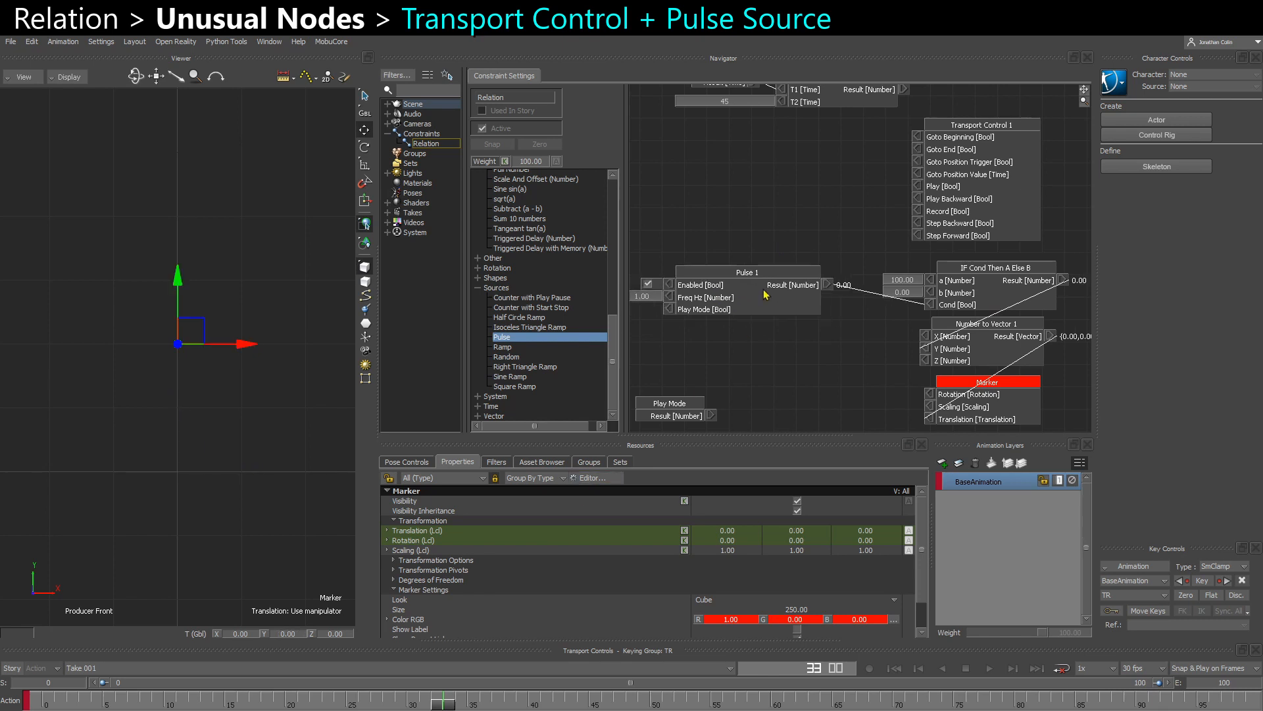
- Connect the Pulse Result to Play of the Transport Control receiver and set the pulse frequency to 2 Hz
drag(827, 290, 917, 187)
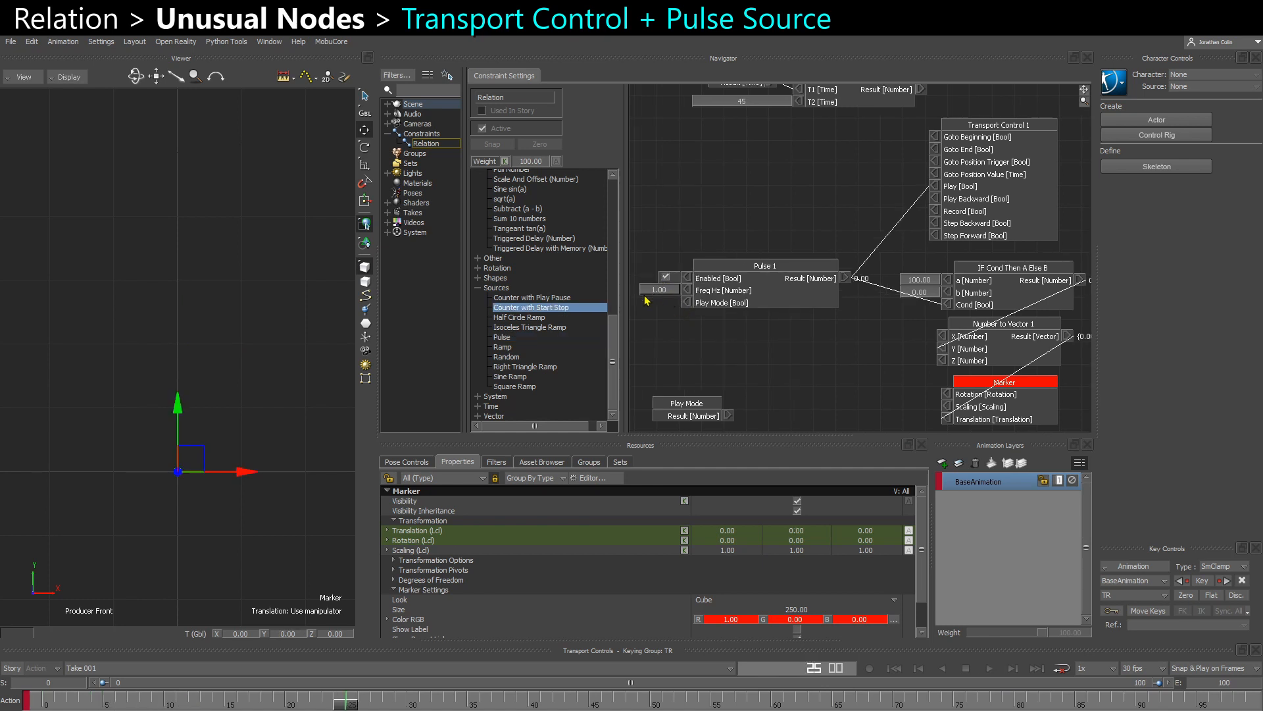
double_click(648, 292)
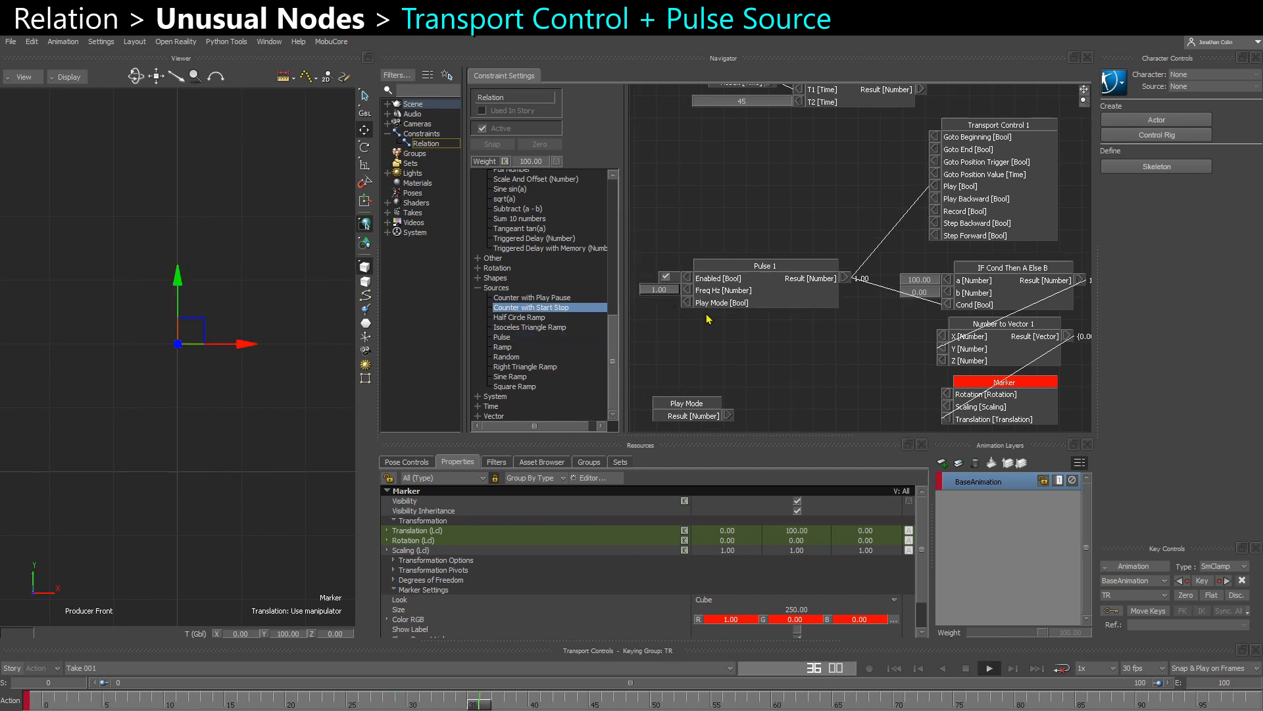
text(2)
key(Return)
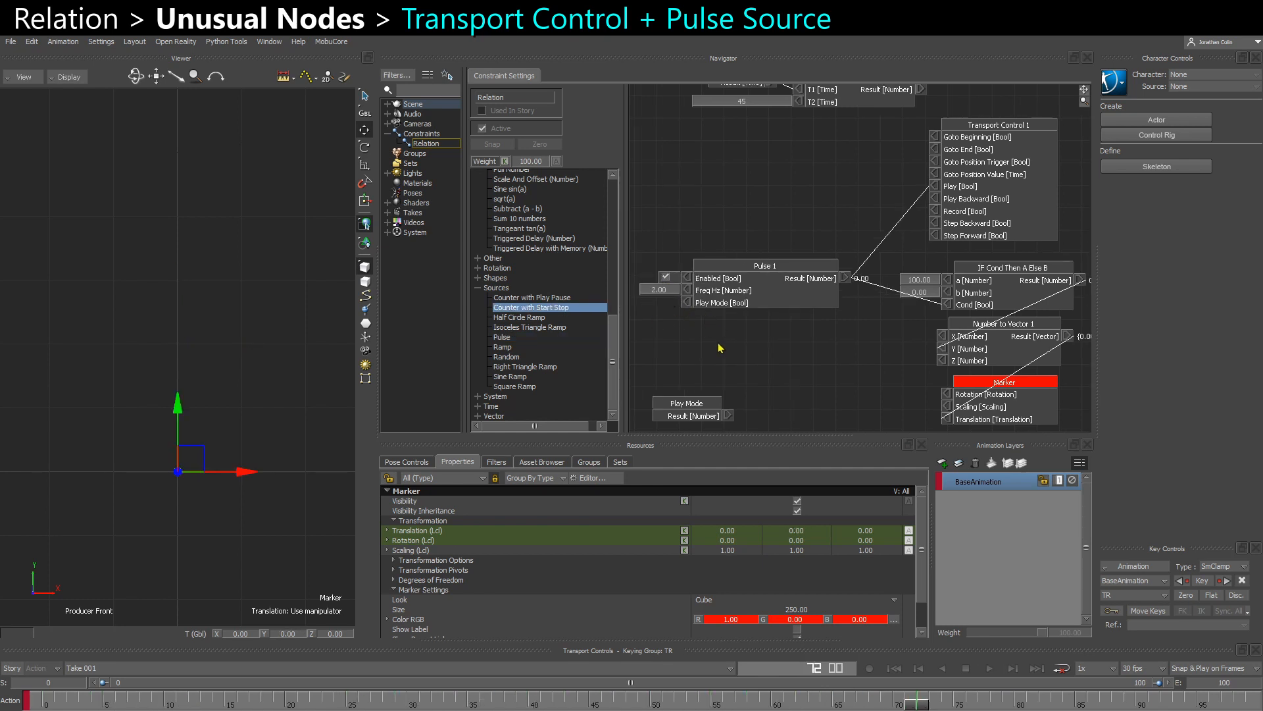
- Set the Pulse node's frequency to 4 Hz
double_click(649, 292)
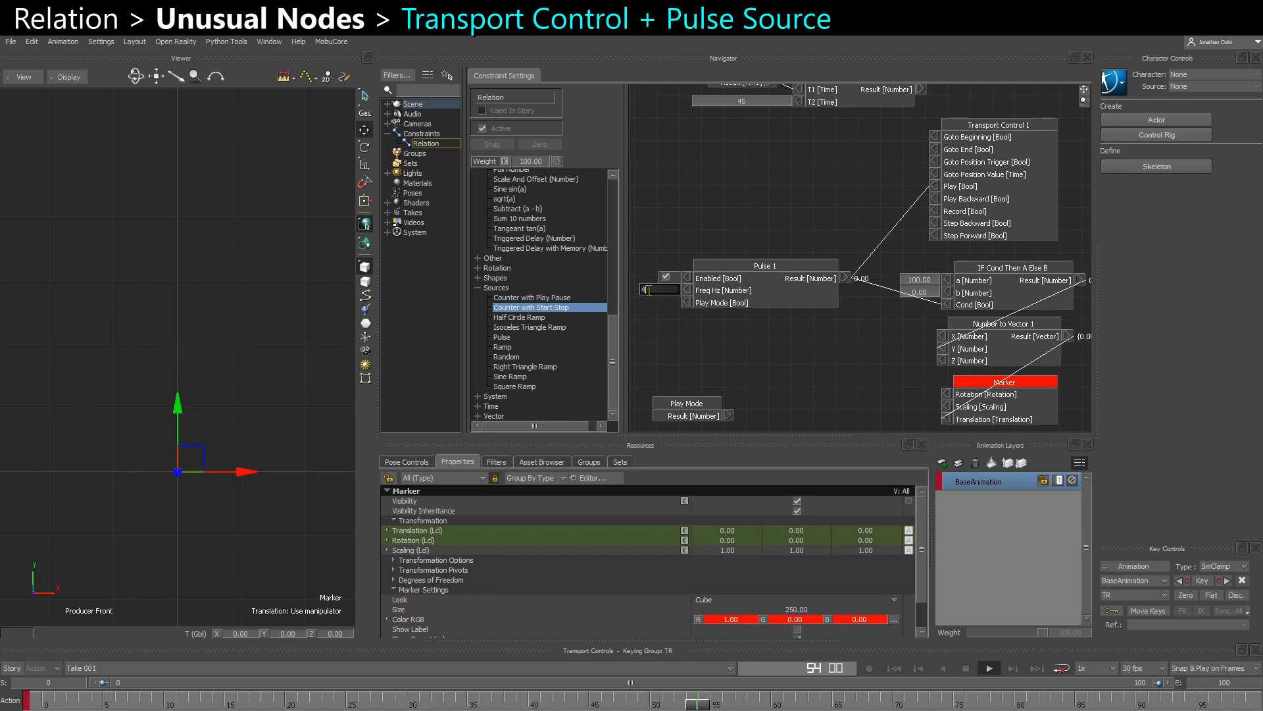
text(4)
key(Return)
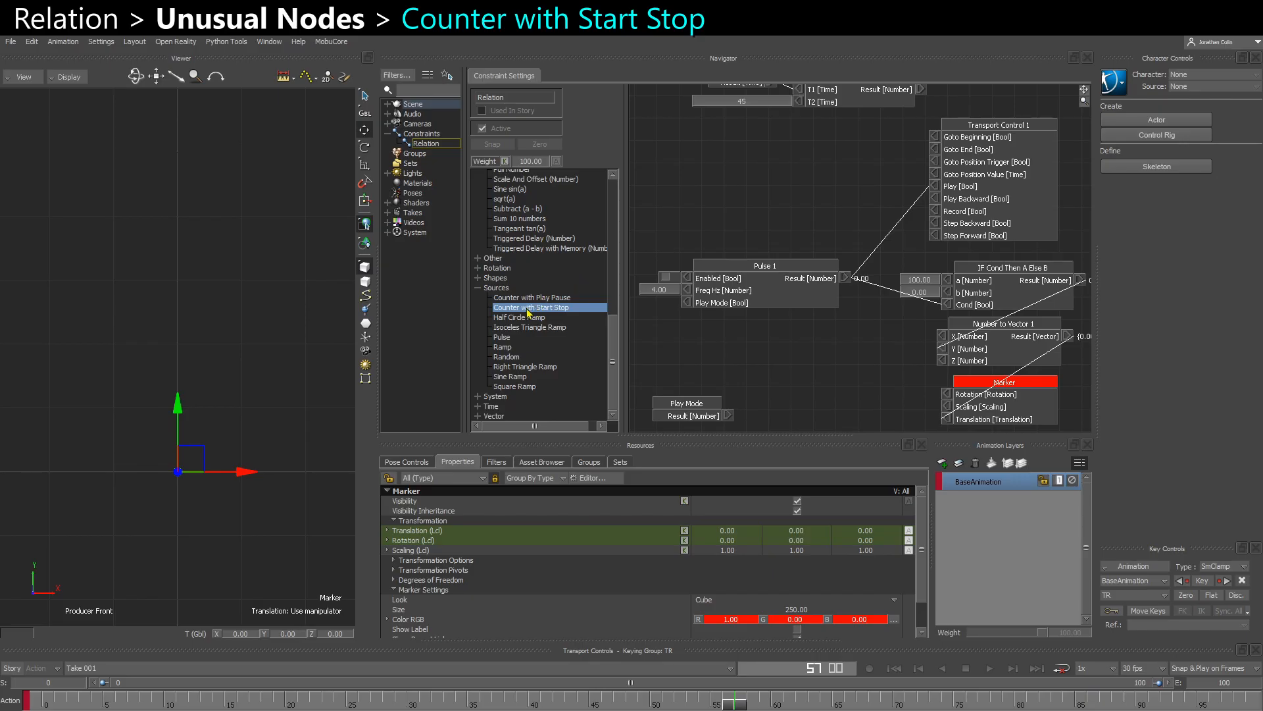
- Add a Counter with Start Stop node to the relation graph above the Pulse node
drag(524, 315, 752, 183)
drag(714, 228, 688, 244)
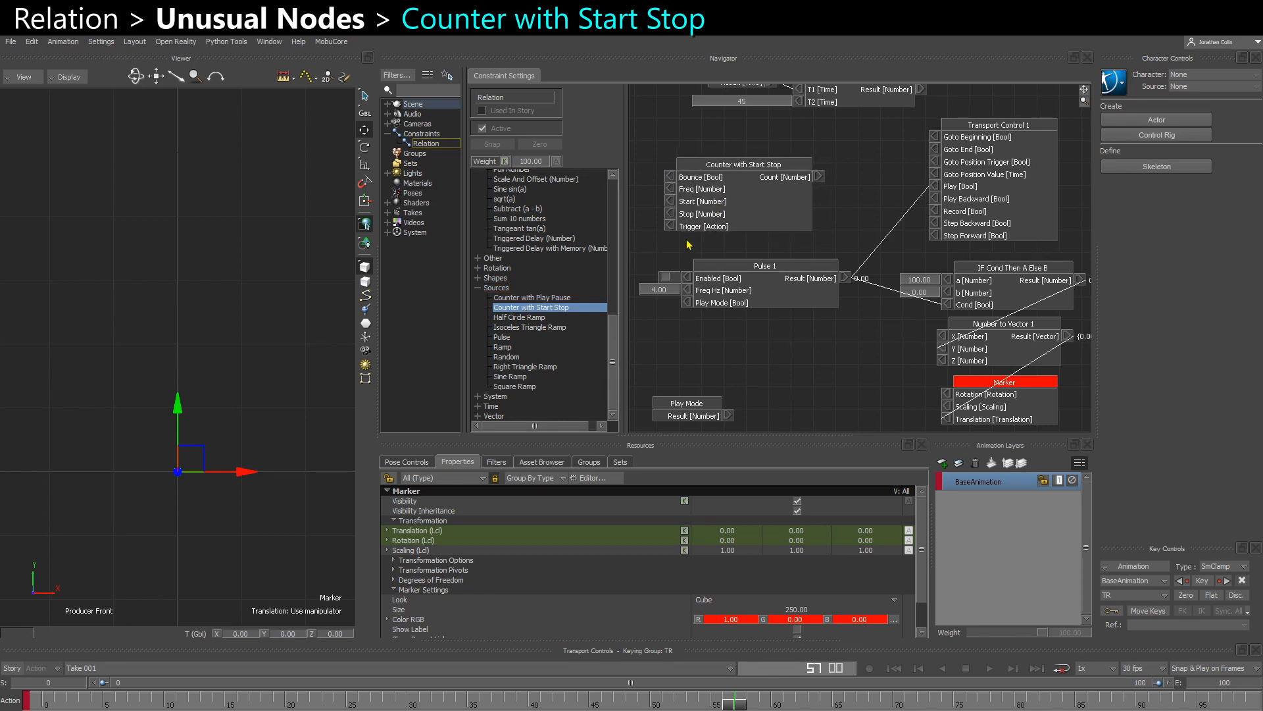
- Expose the Freq, Start and Stop values on the Counter with Start Stop node and set Stop to 100
double_click(670, 192)
shift+drag(658, 202, 735, 220)
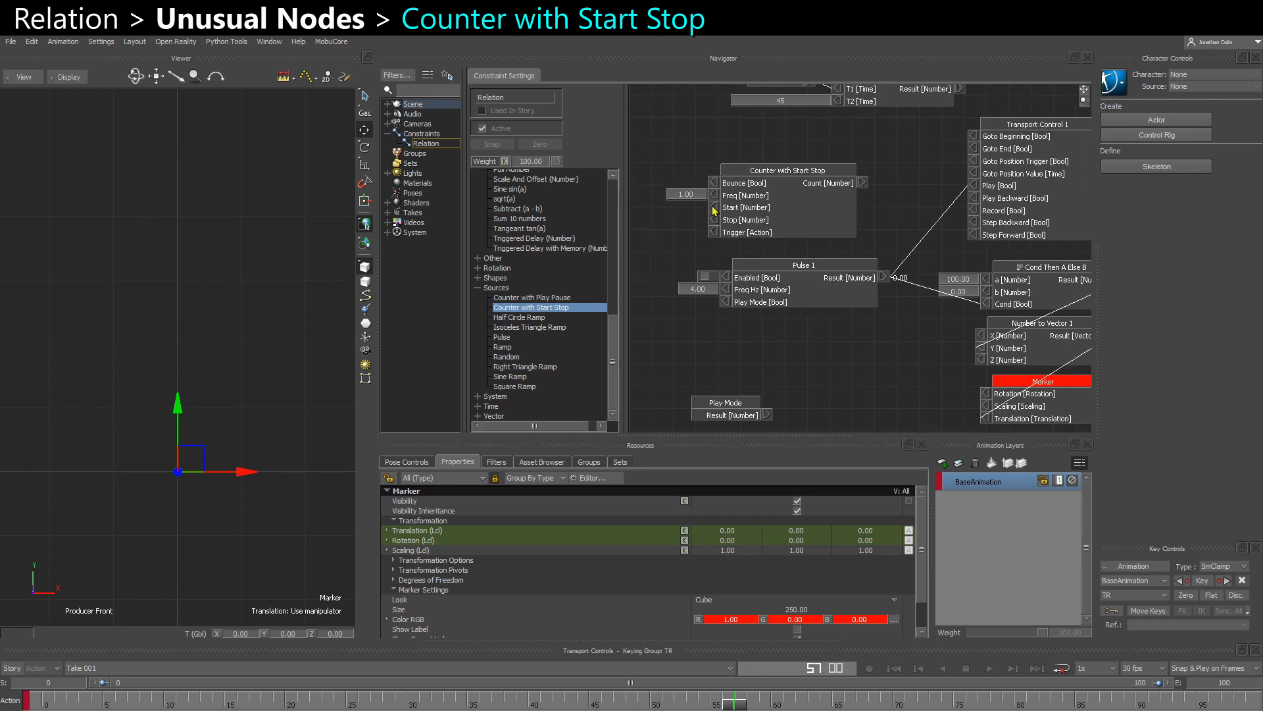
double_click(714, 209)
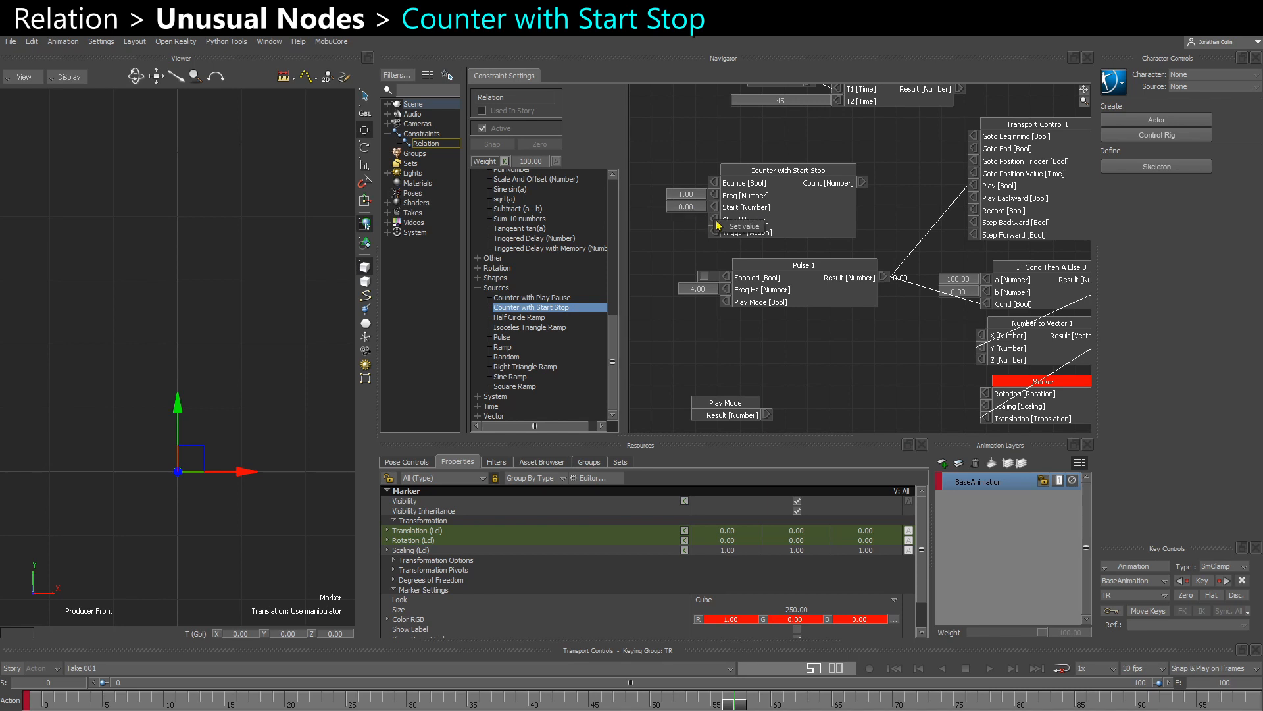
double_click(713, 220)
click(686, 219)
text(100)
key(Return)
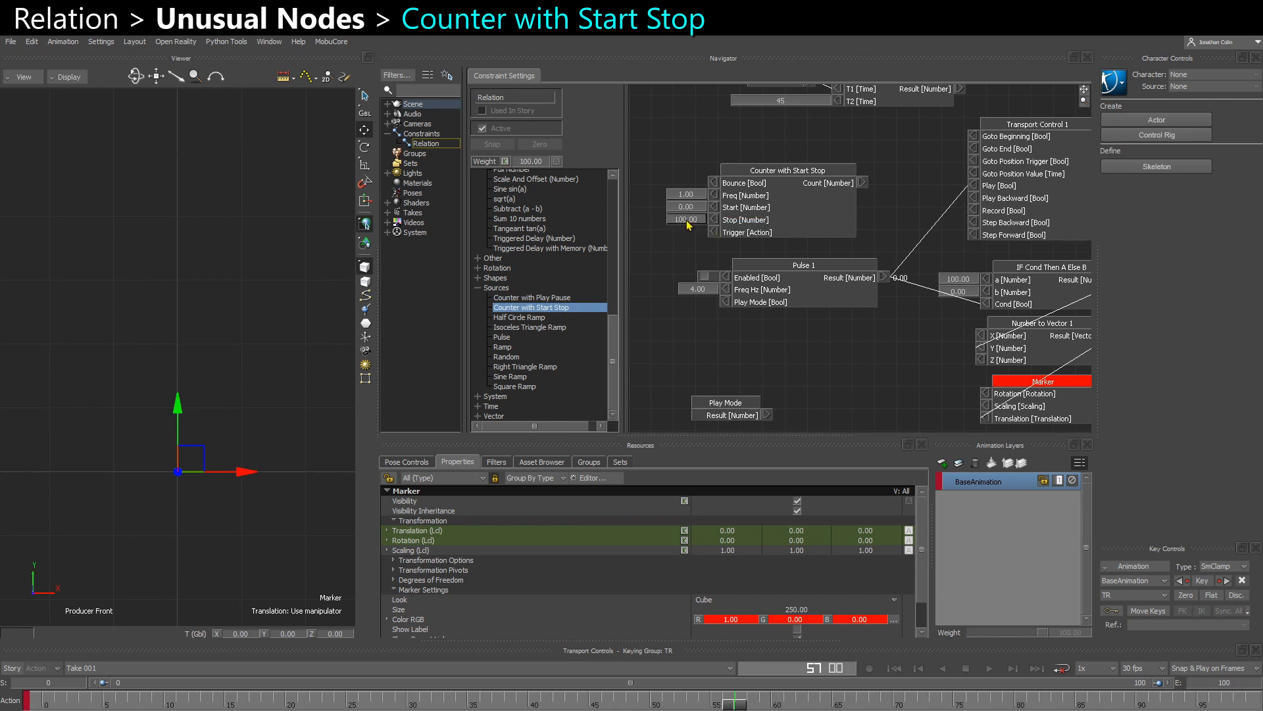
- Connect the counter's Count to Y of Number to Vector, remove the IF Cond node and move Pulse beside Transport Control
shift+drag(802, 279, 774, 293)
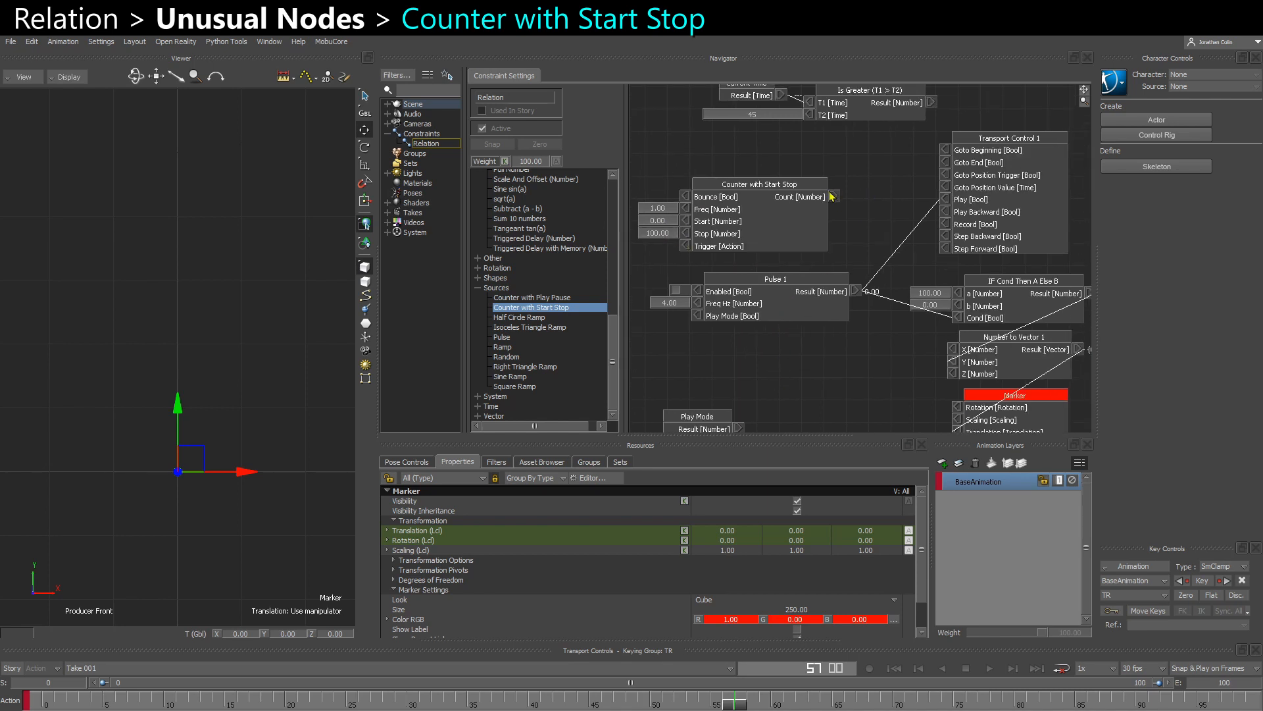
drag(832, 195, 953, 362)
right_click(955, 364)
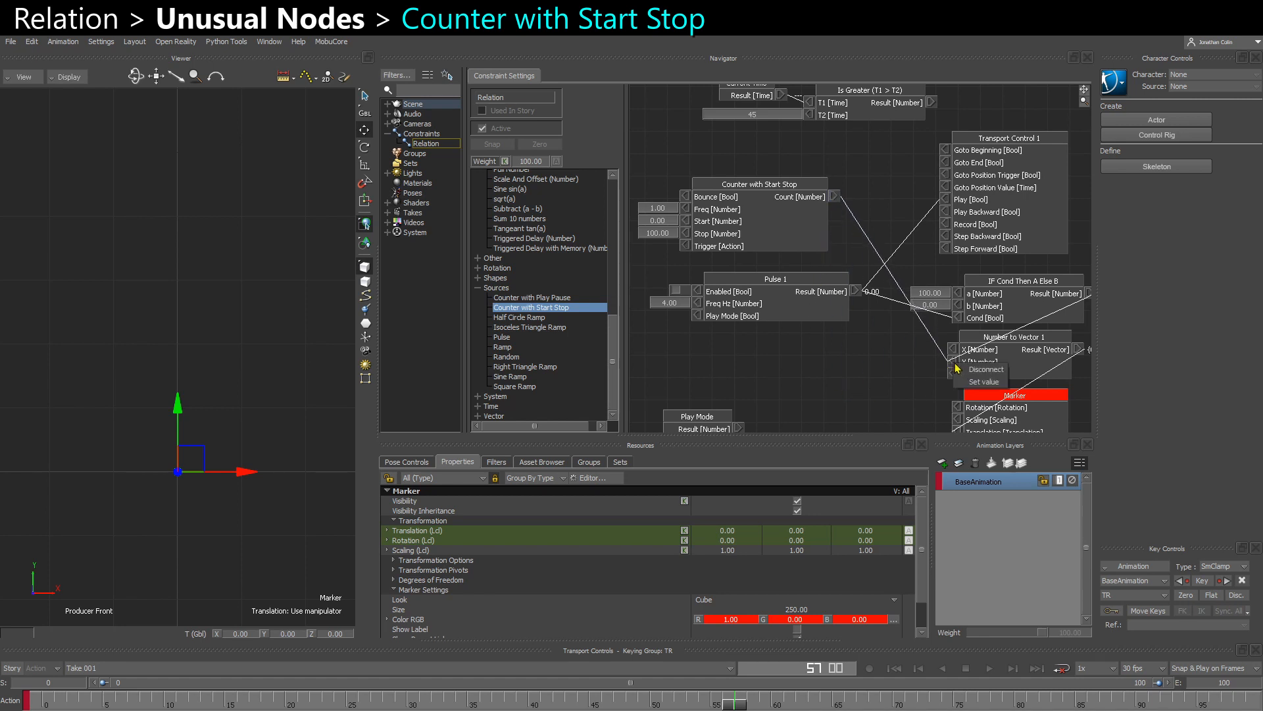
click(970, 369)
click(1003, 307)
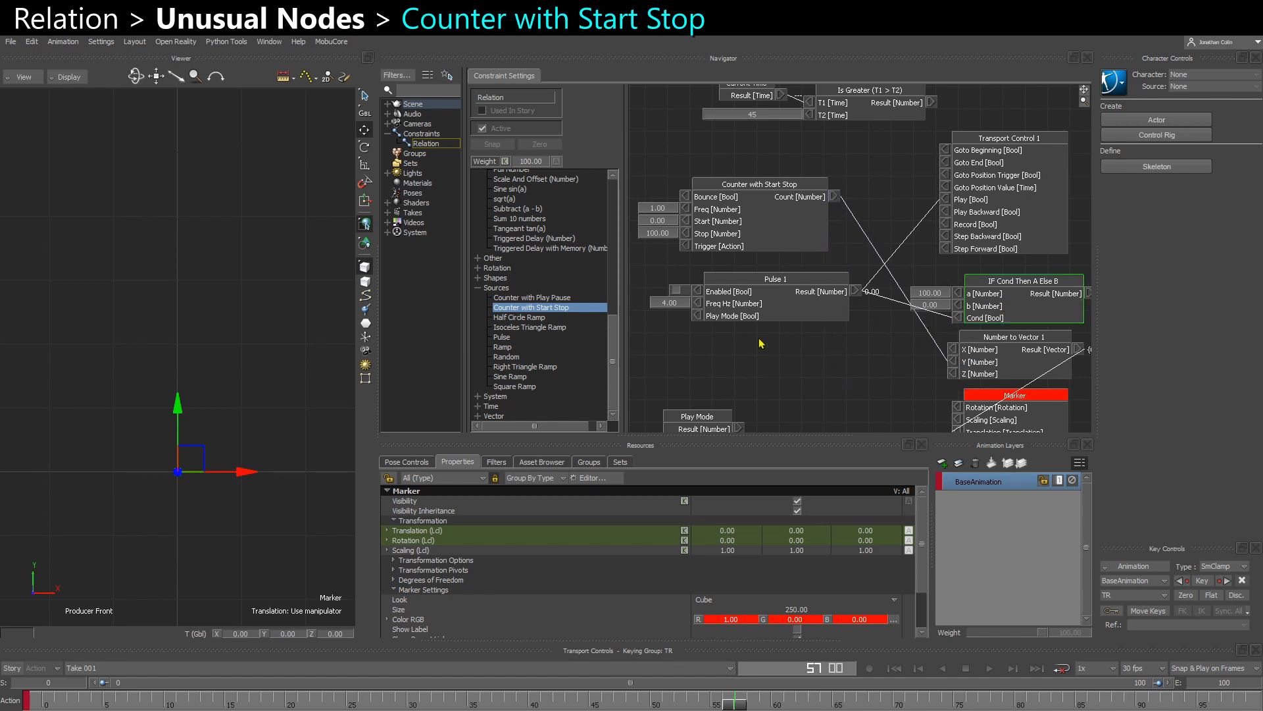
drag(734, 302, 1025, 294)
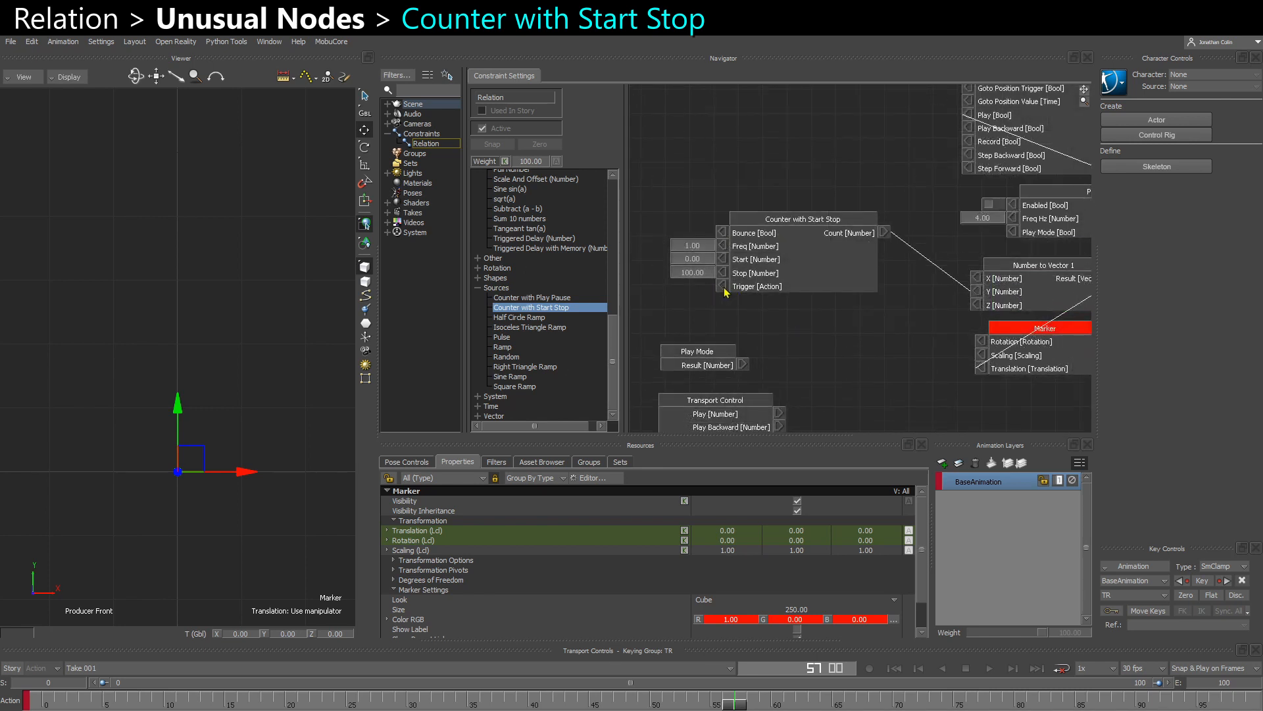
- Expose the counter's Trigger value and fire it repeatedly to start and stop the marker's movement
right_click(724, 287)
click(732, 291)
click(710, 289)
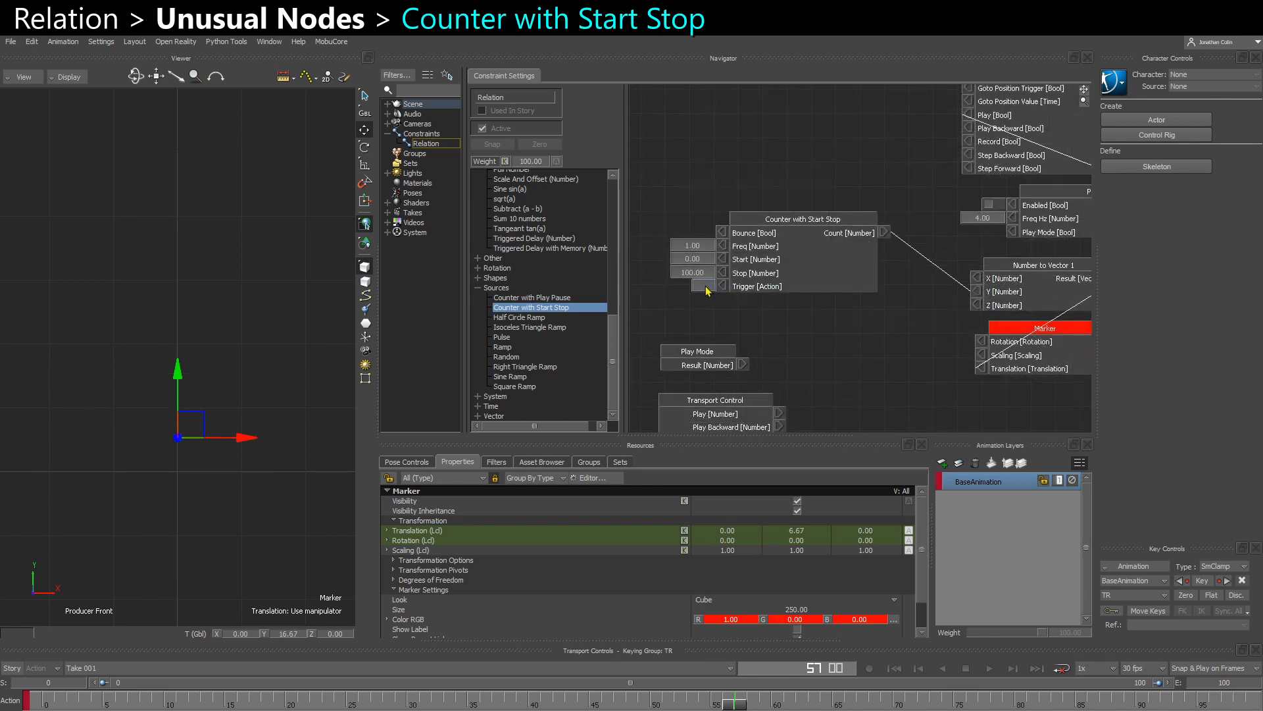
click(706, 288)
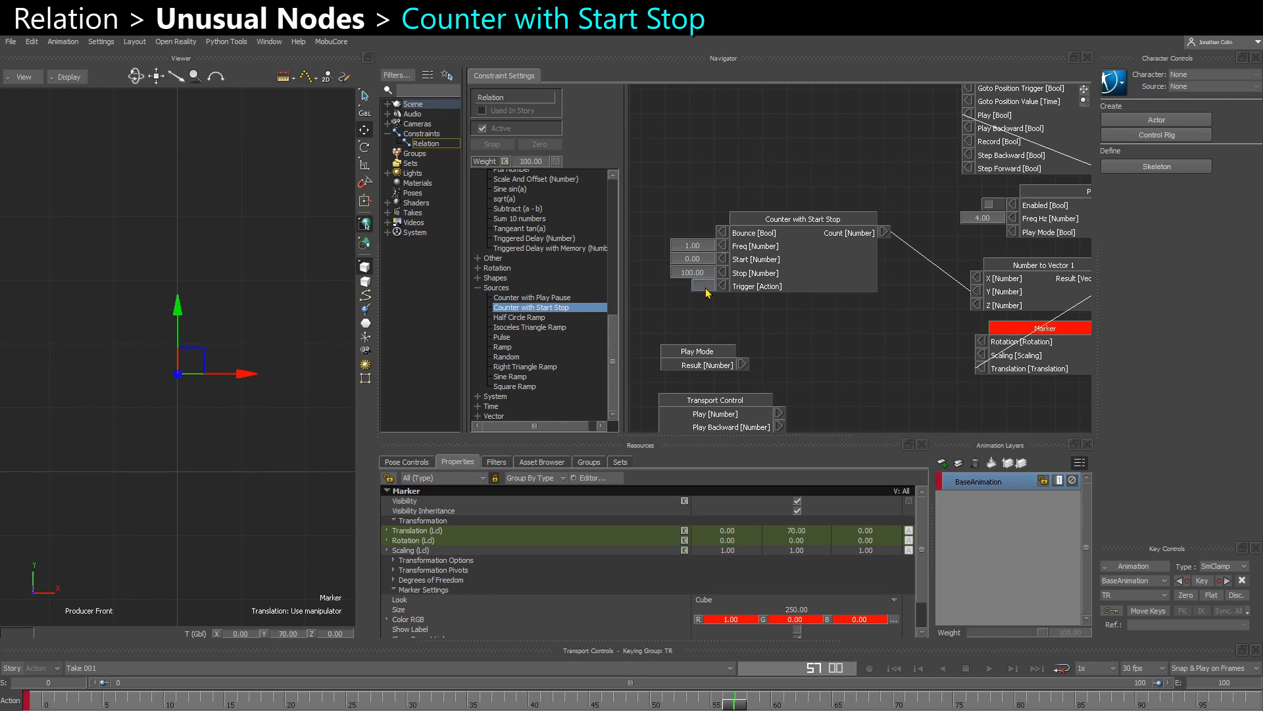
click(705, 288)
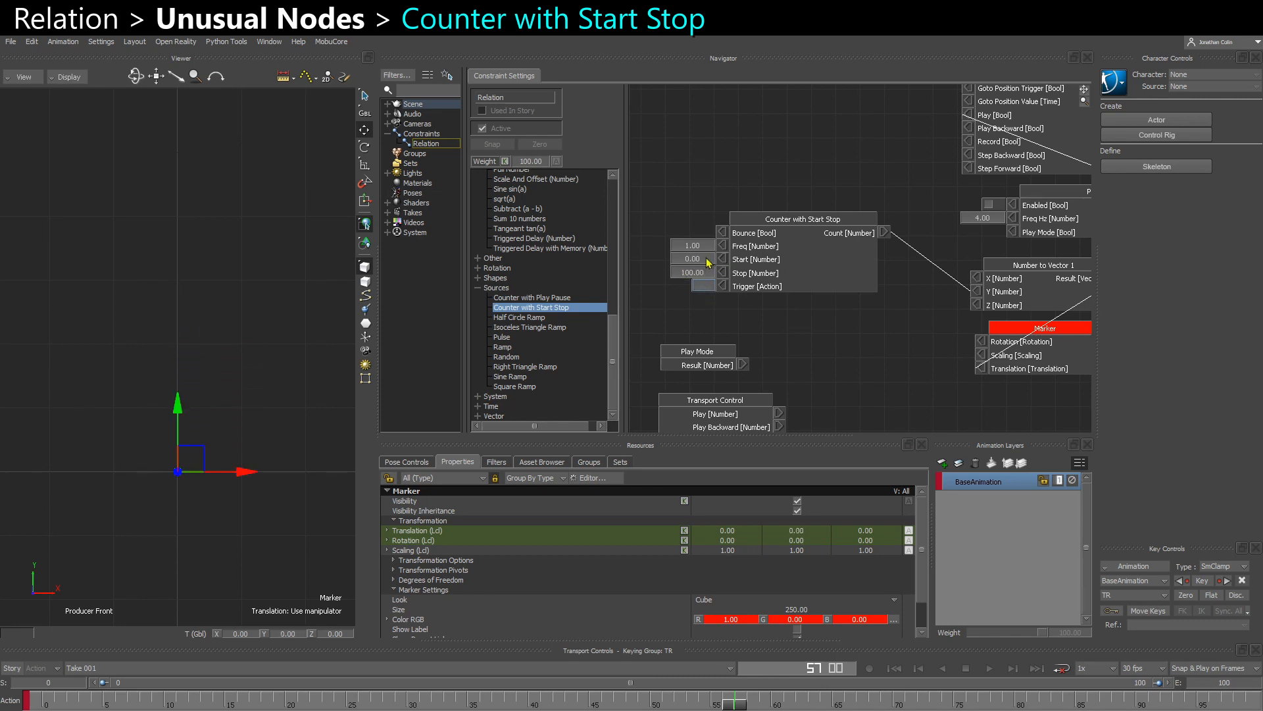
- Set the counter's Freq to 0.2 and fire its trigger
click(691, 275)
click(695, 259)
click(698, 248)
text(0.2)
key(Return)
click(702, 287)
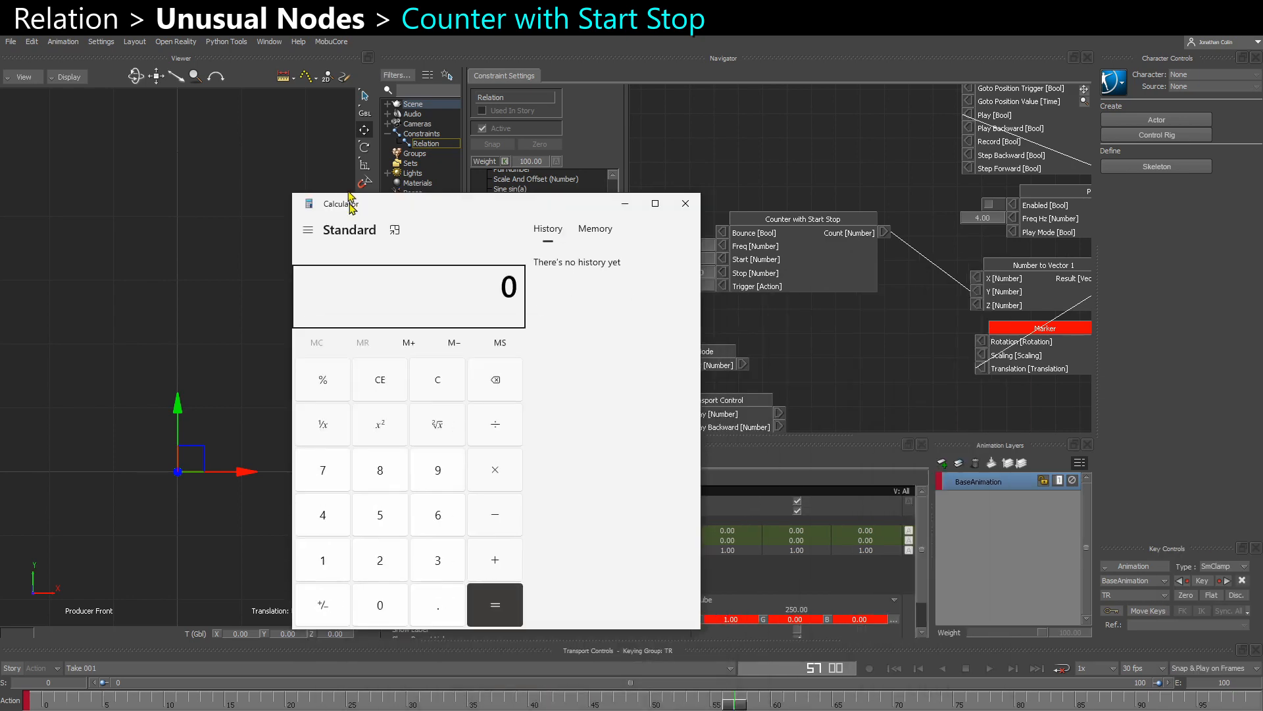
- Switch to Calculator and compute 1 divided by 0.2 to get the counter's cycle time
drag(351, 206, 249, 143)
click(229, 501)
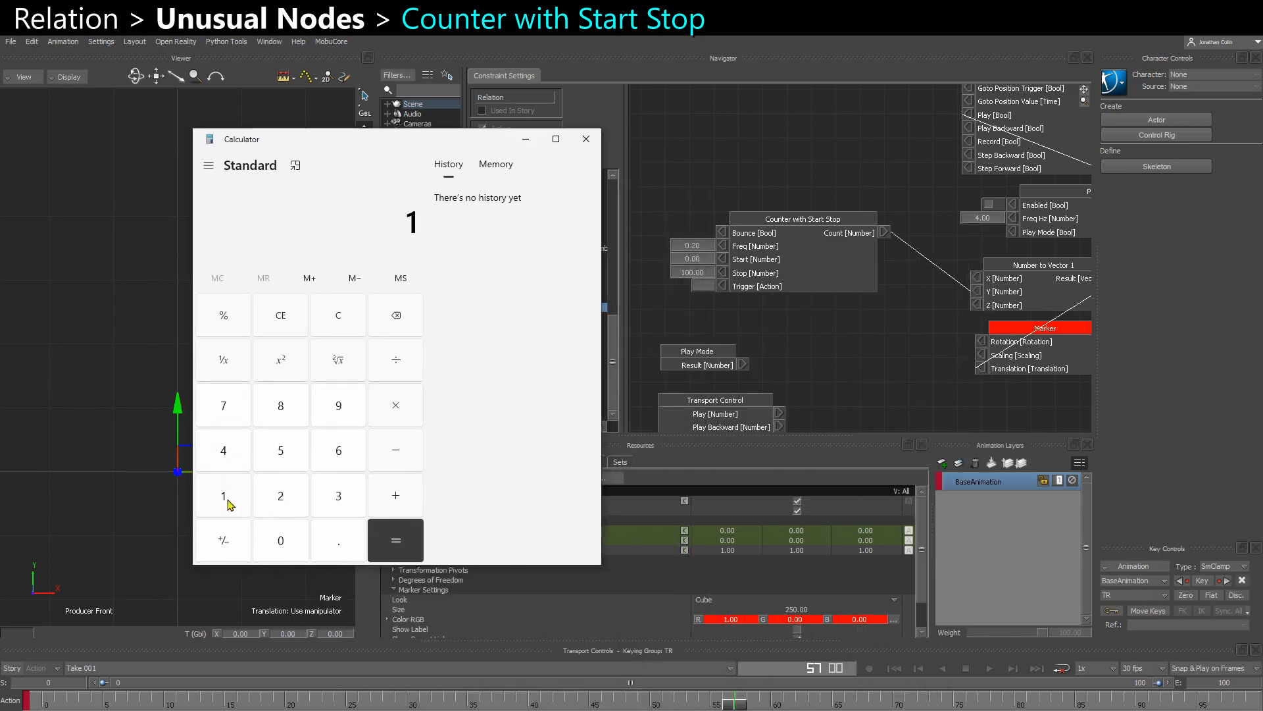
text(0.2)
key(Return)
click(589, 144)
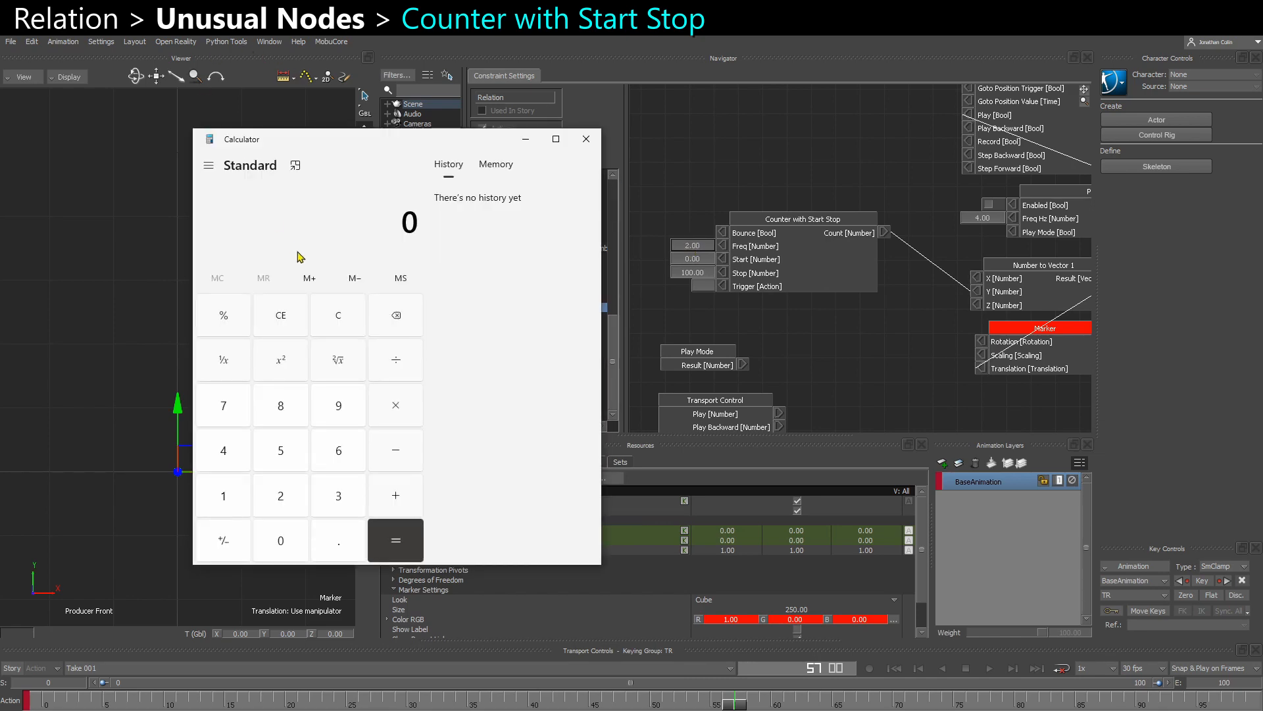
- Compute 1 divided by 2 in Calculator, close it and return to the counter's Freq value
text(1/2)
key(Return)
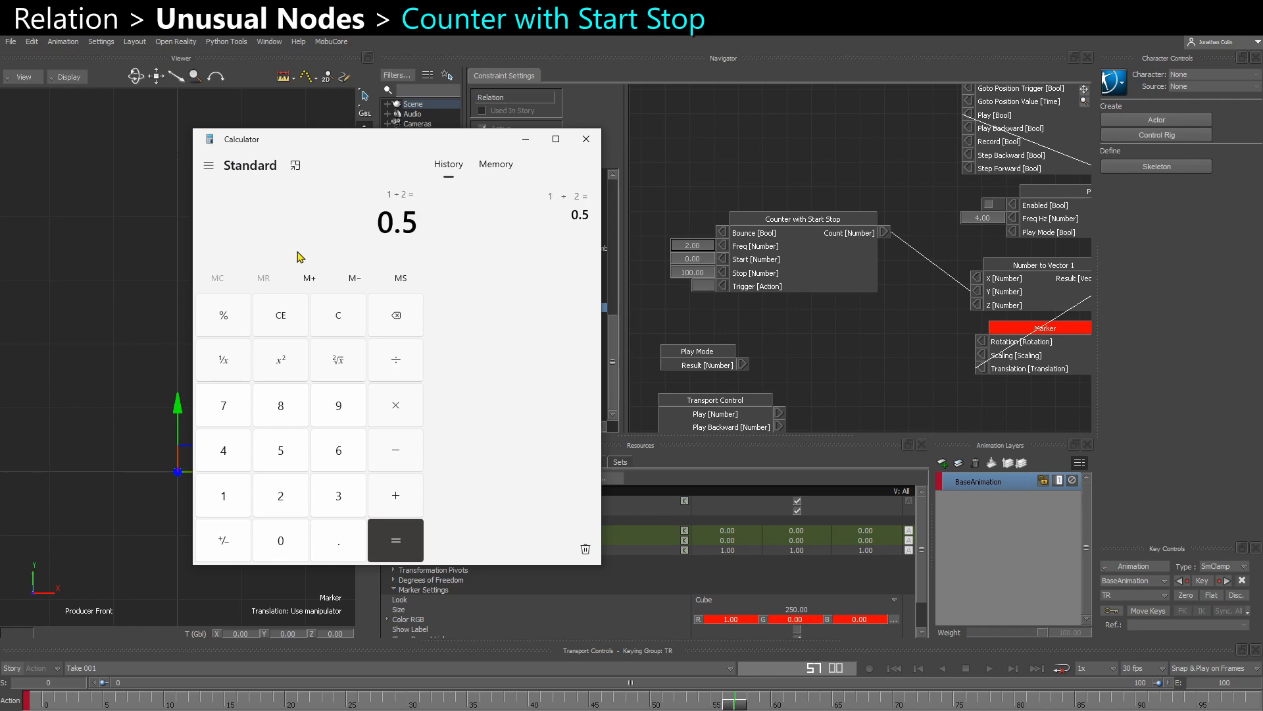
click(585, 139)
drag(755, 257, 760, 264)
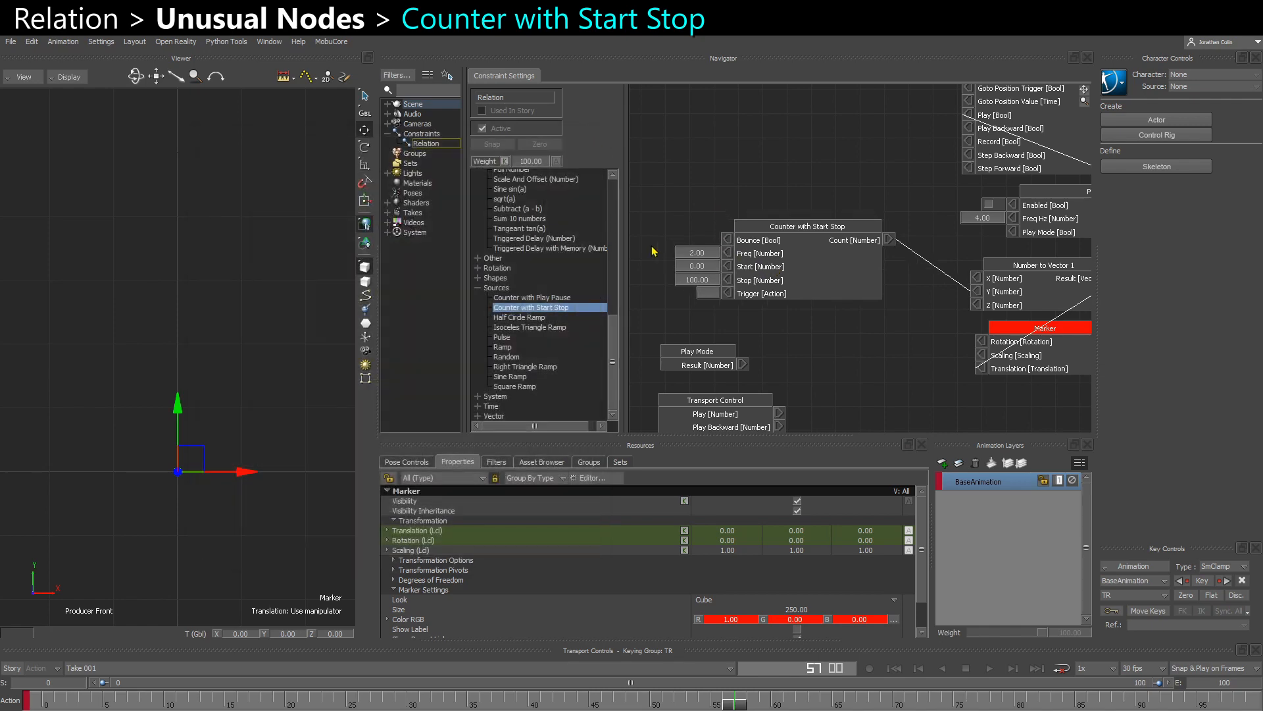
click(689, 252)
drag(760, 288, 762, 292)
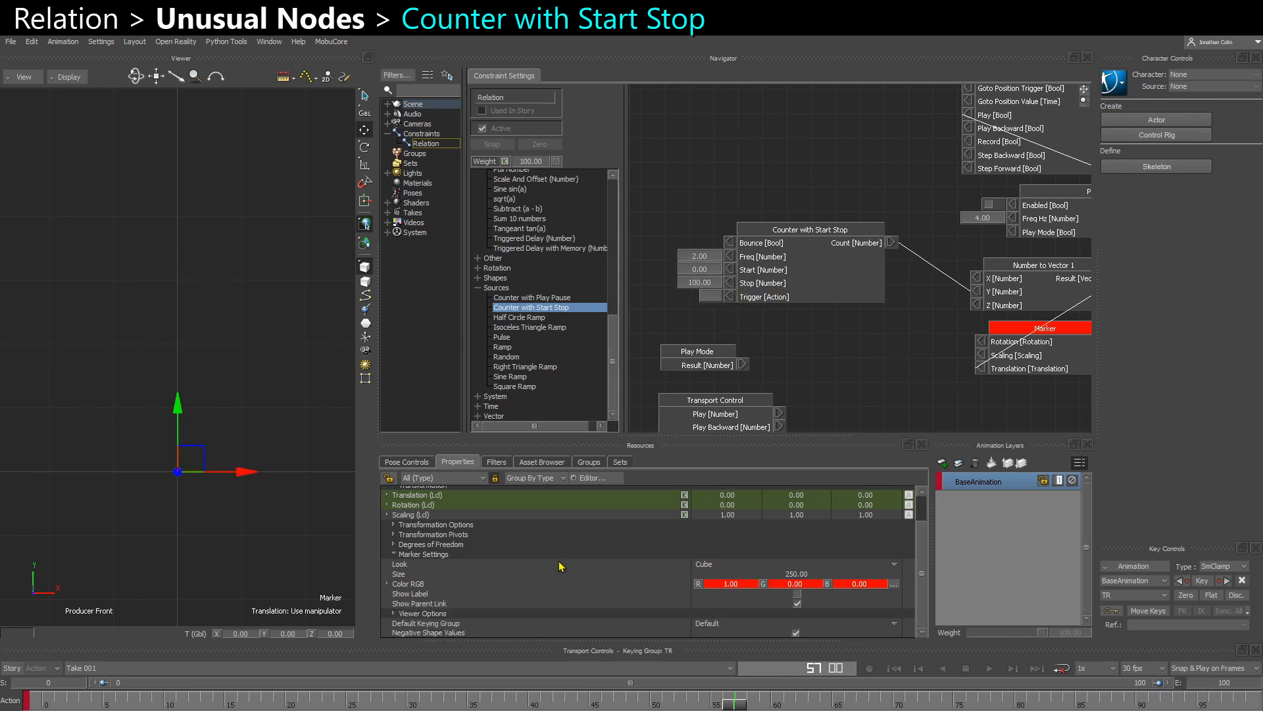
- Add a Bool custom property named Trigger to the Marker and make it animatable
click(592, 478)
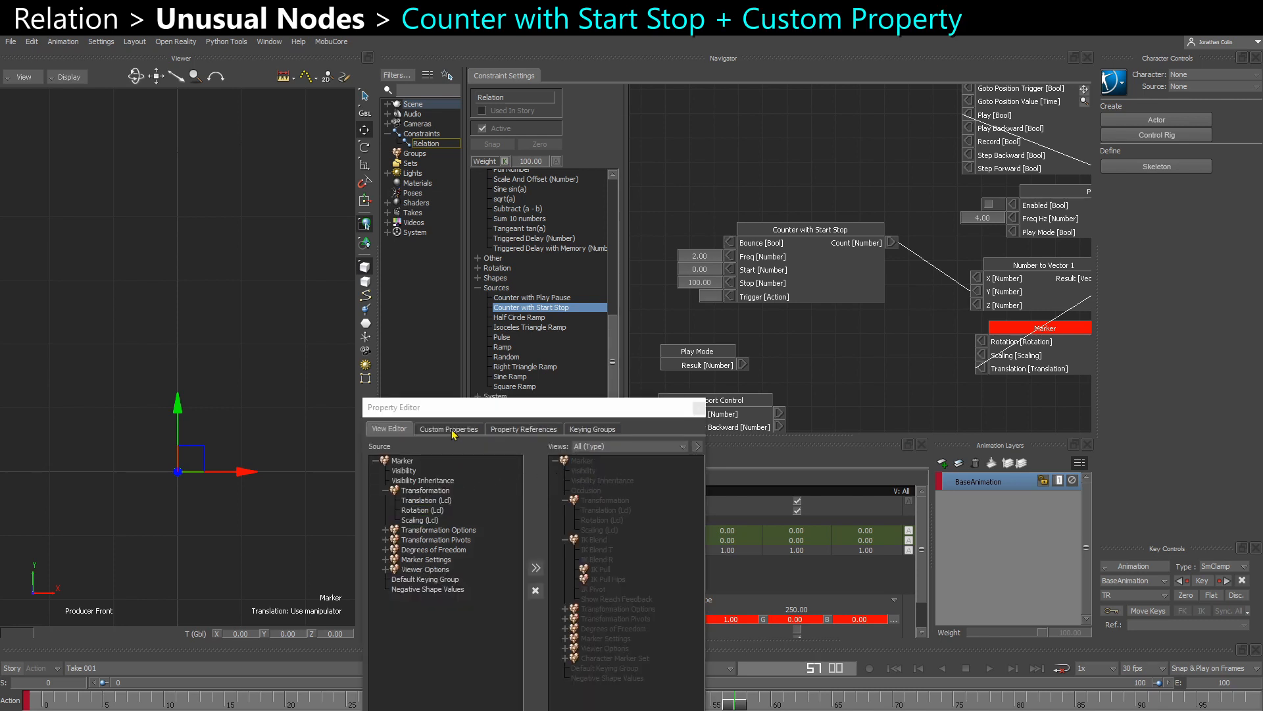
click(449, 429)
click(585, 463)
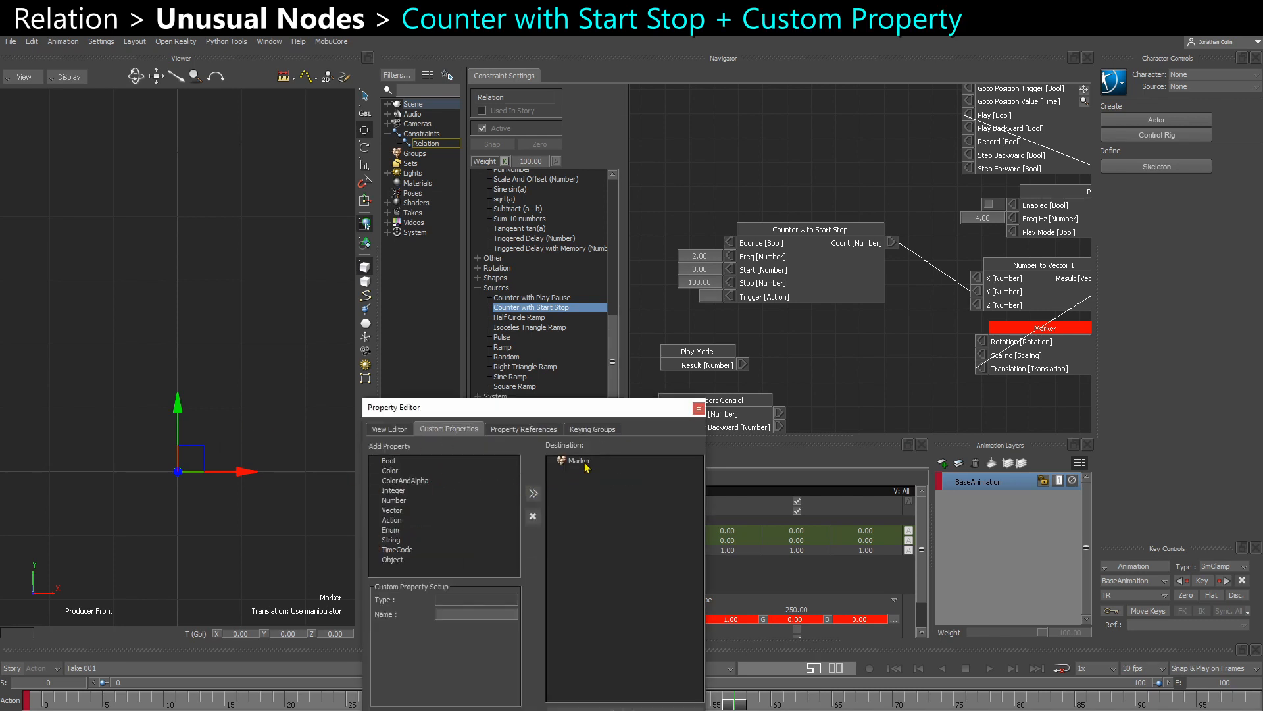
click(391, 463)
click(533, 494)
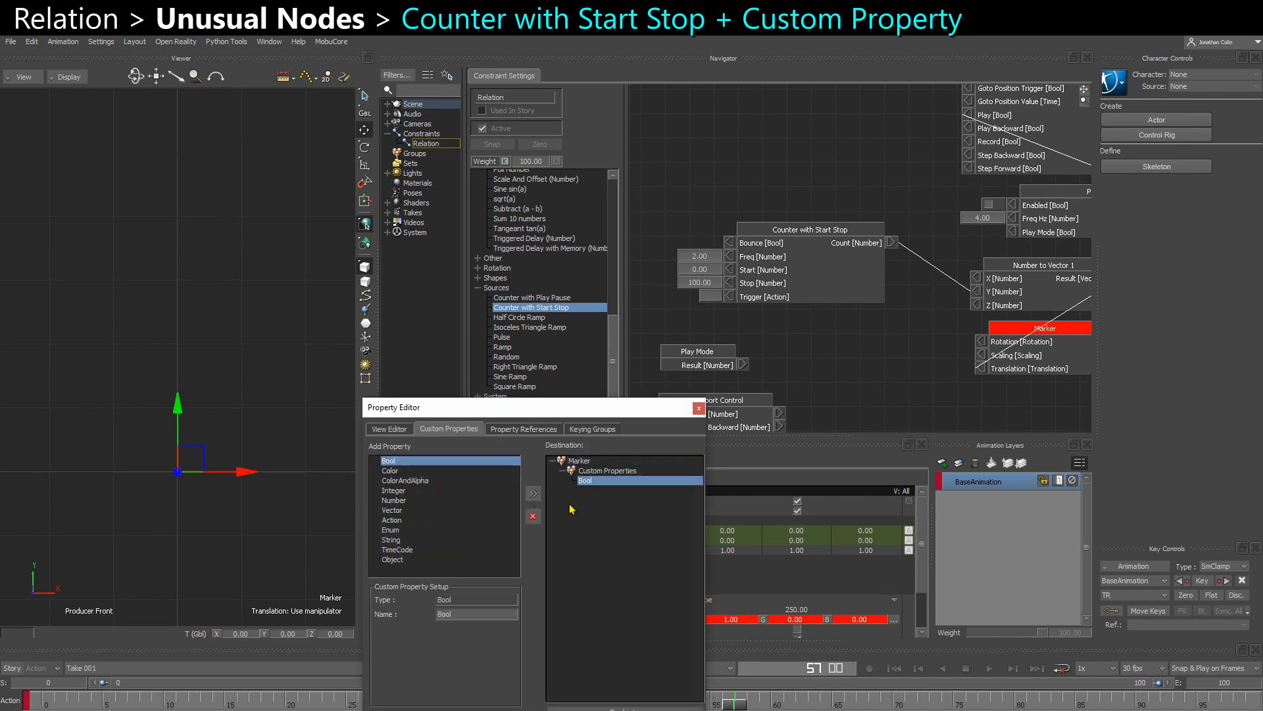
text(Trigger)
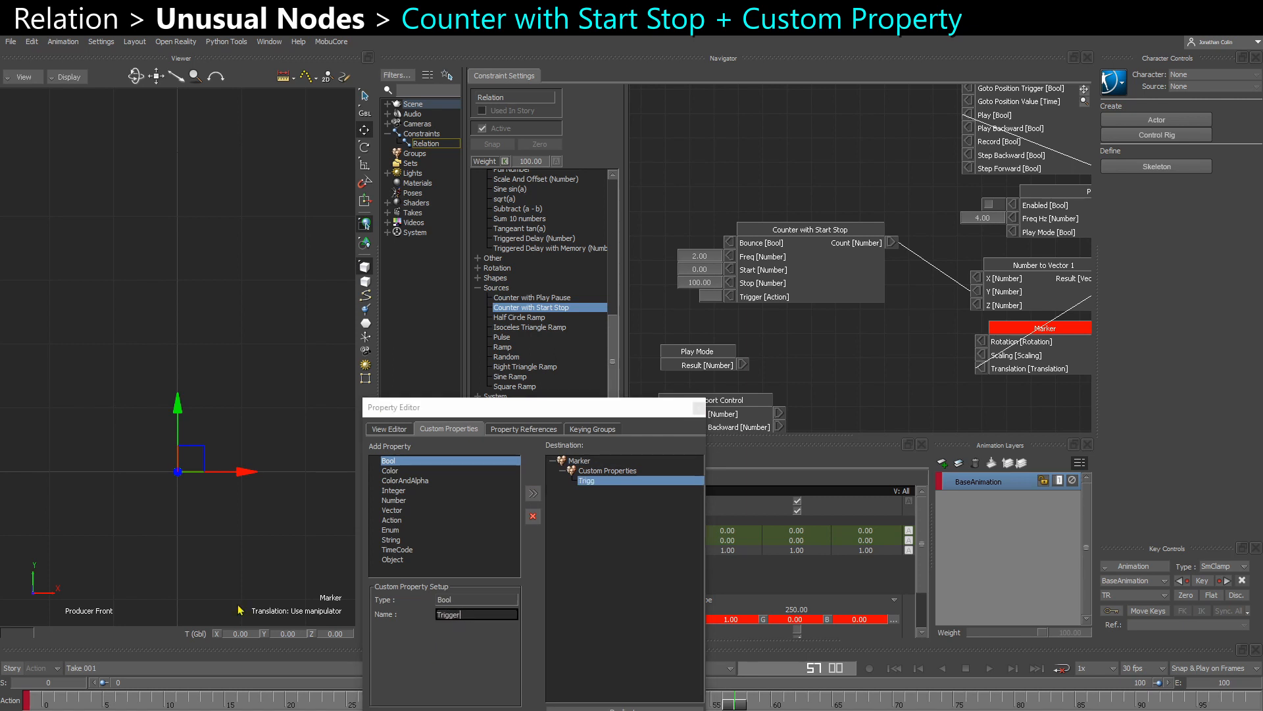
key(Return)
click(356, 582)
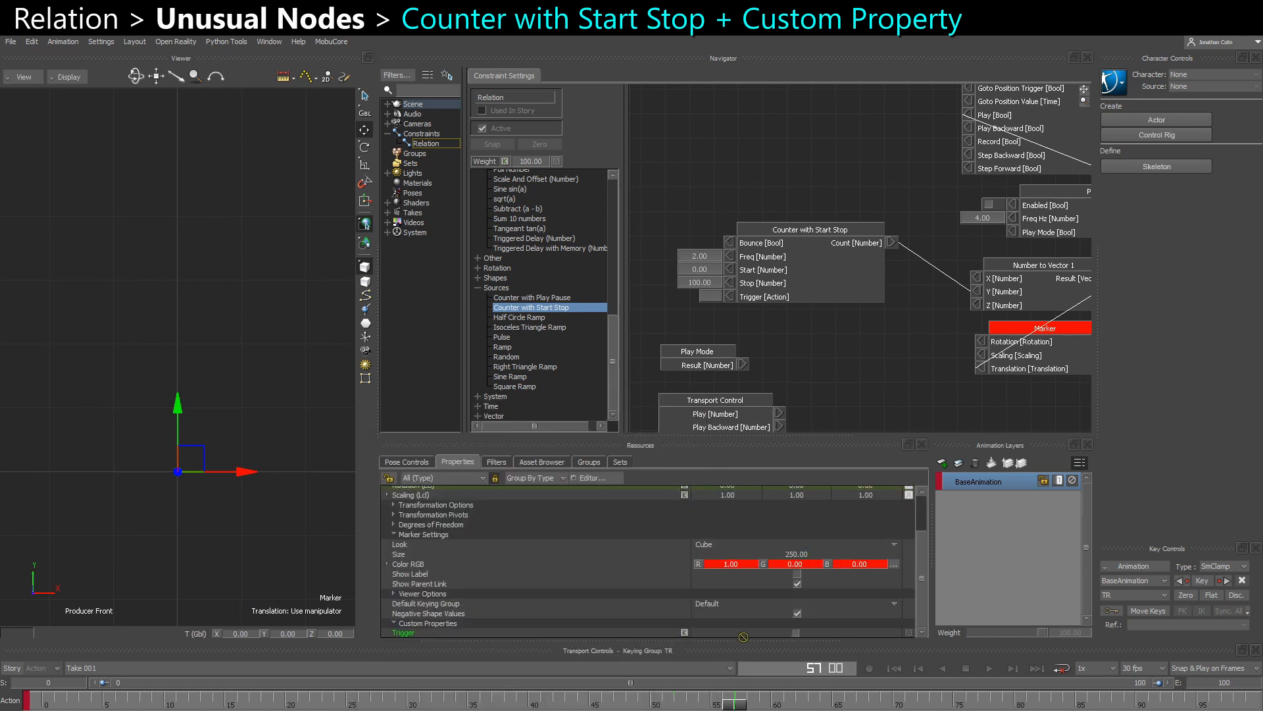
click(909, 632)
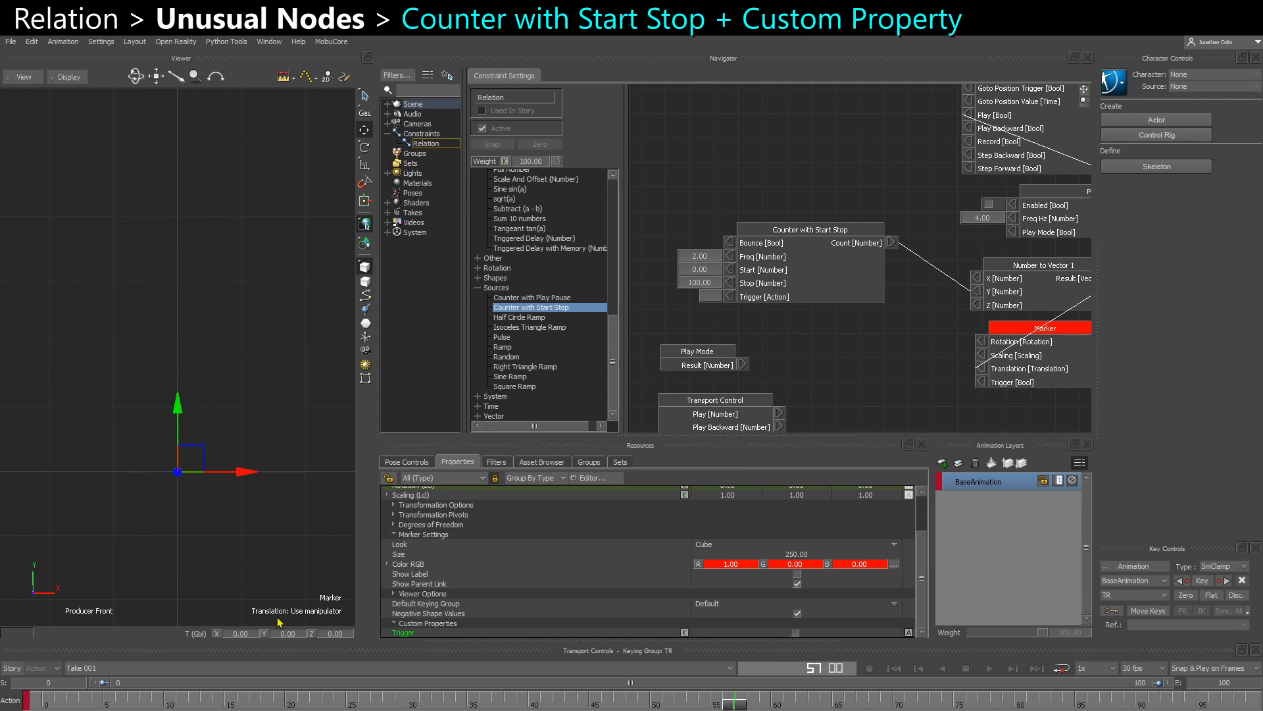
- Add the Marker as a source beside the counter and connect its Trigger property to the counter's Trigger input
drag(235, 544, 754, 152)
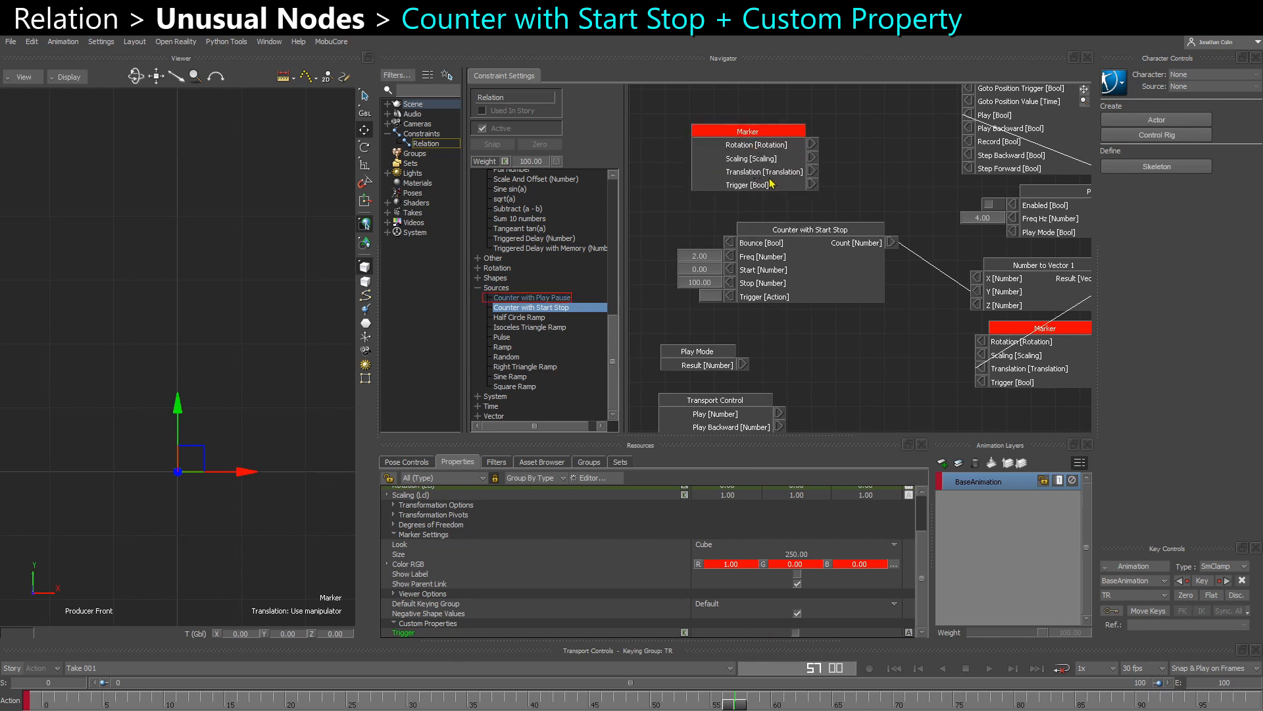
mouse_move(816, 187)
mouse_down()
mouse_move(782, 213)
mouse_move(732, 302)
mouse_up()
drag(762, 172, 701, 196)
mouse_move(784, 271)
mouse_down()
mouse_move(844, 247)
mouse_move(819, 281)
mouse_up()
mouse_move(694, 178)
mouse_down()
mouse_move(664, 288)
mouse_move(817, 242)
mouse_move(733, 238)
mouse_up()
shift+drag(807, 247, 718, 265)
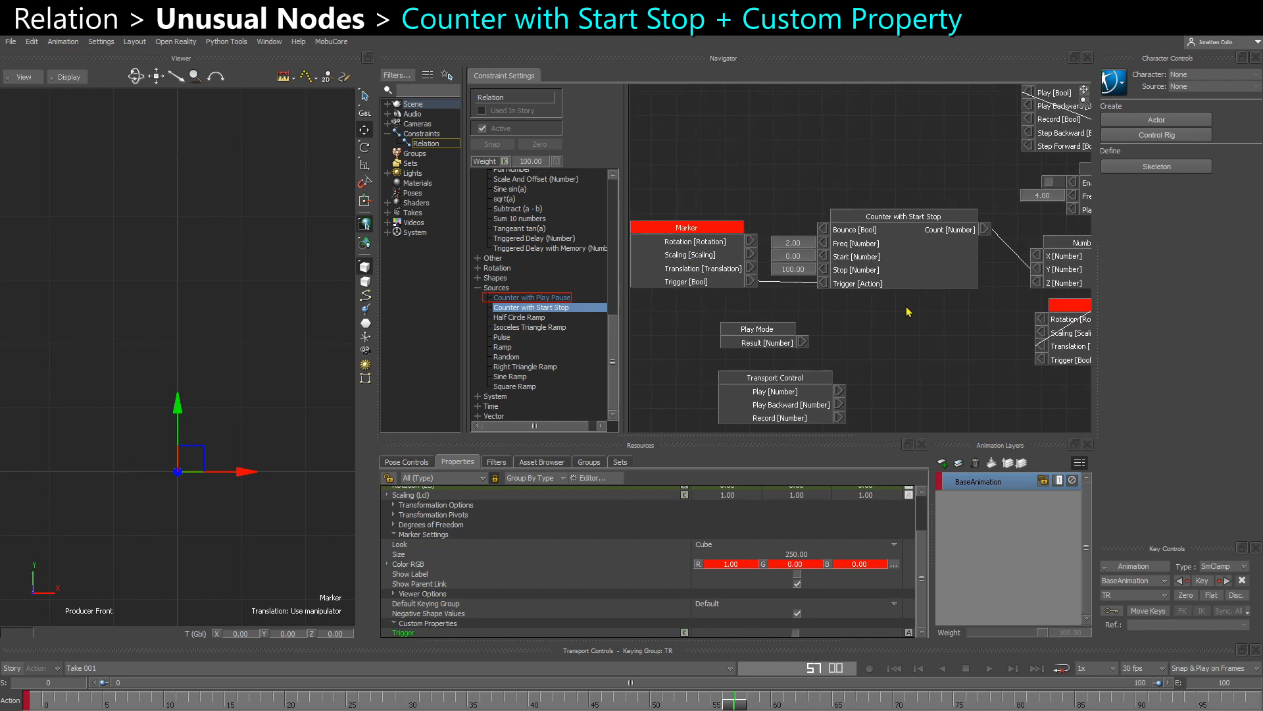
mouse_move(907, 308)
shift+mouse_down()
mouse_move(887, 306)
mouse_move(891, 316)
shift+mouse_up()
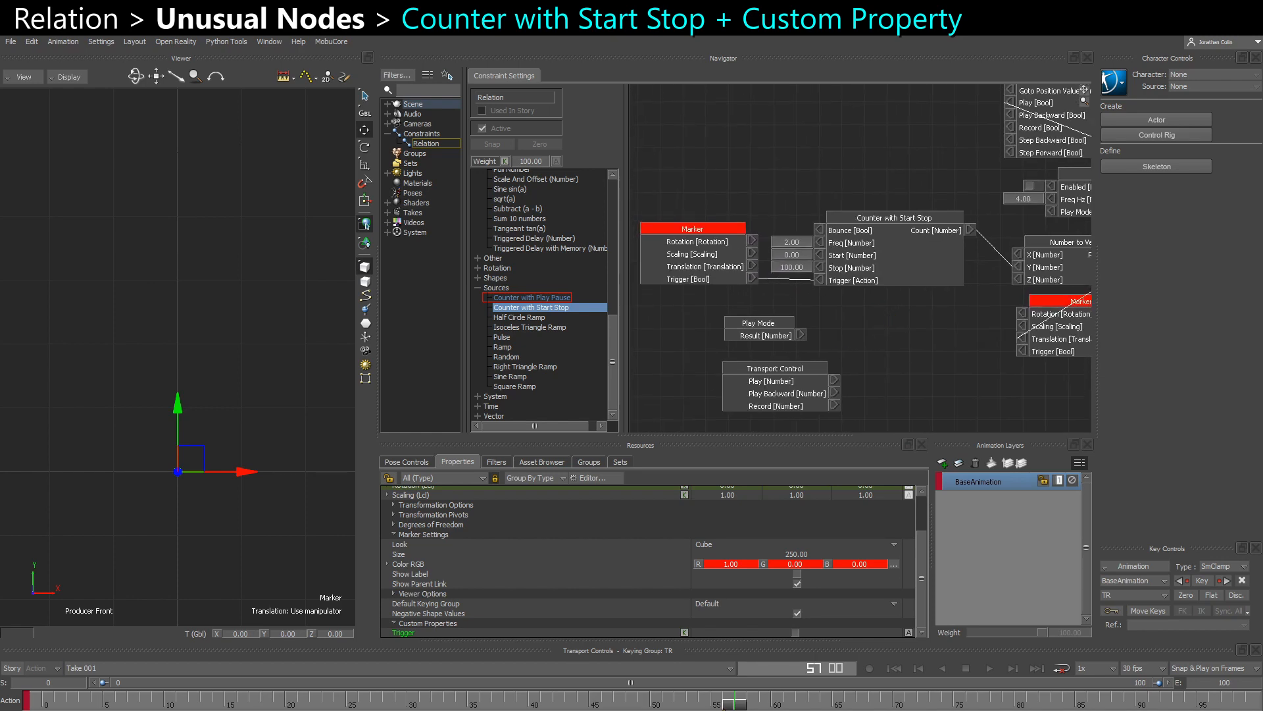
- Collapse the Marker Settings properties and key the Trigger property off at frame 0
scroll(423, 570, up, 1)
click(393, 557)
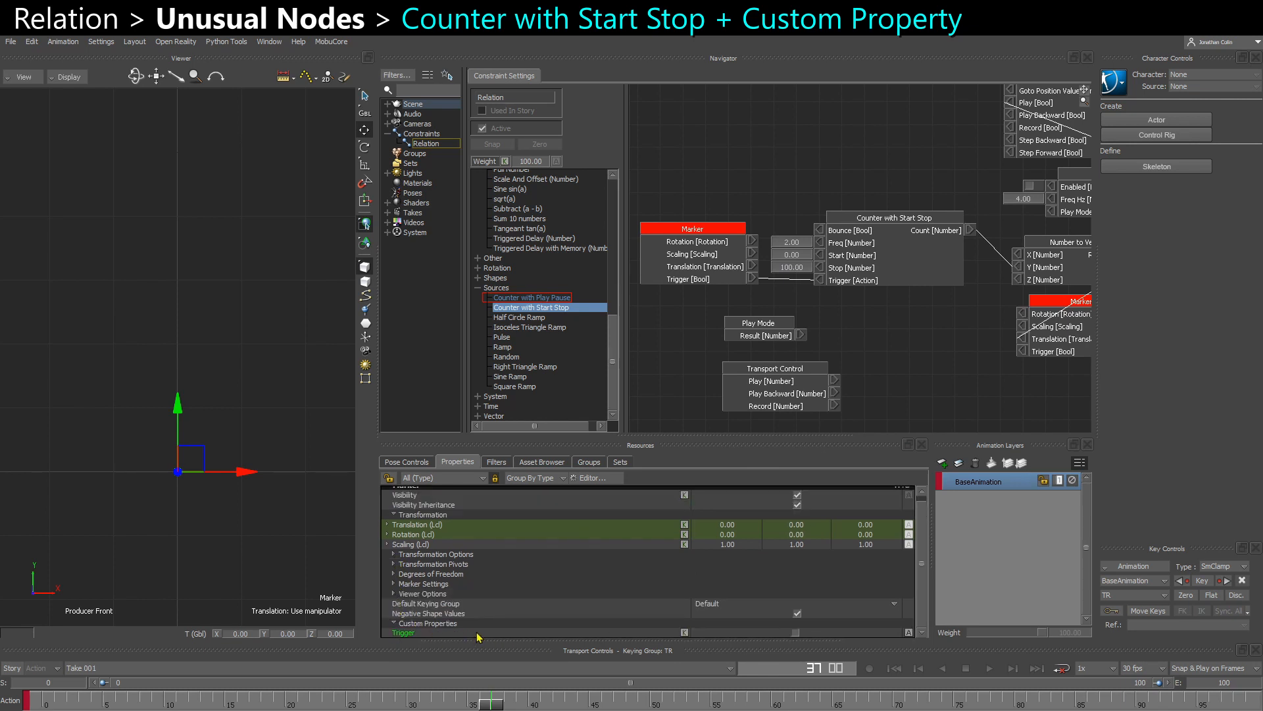
drag(492, 707, 37, 704)
click(684, 632)
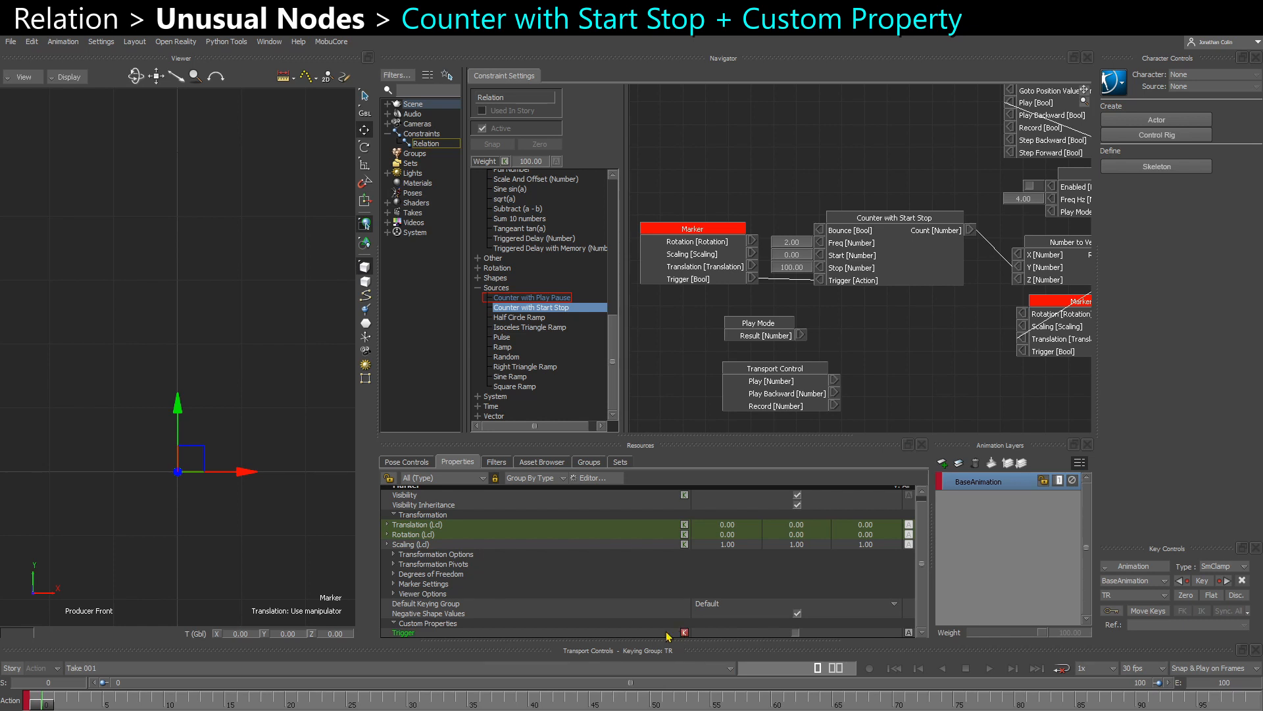
- Turn on the Marker's Trigger property at frame 30 and key it
drag(45, 705, 402, 706)
click(796, 632)
click(684, 633)
click(426, 632)
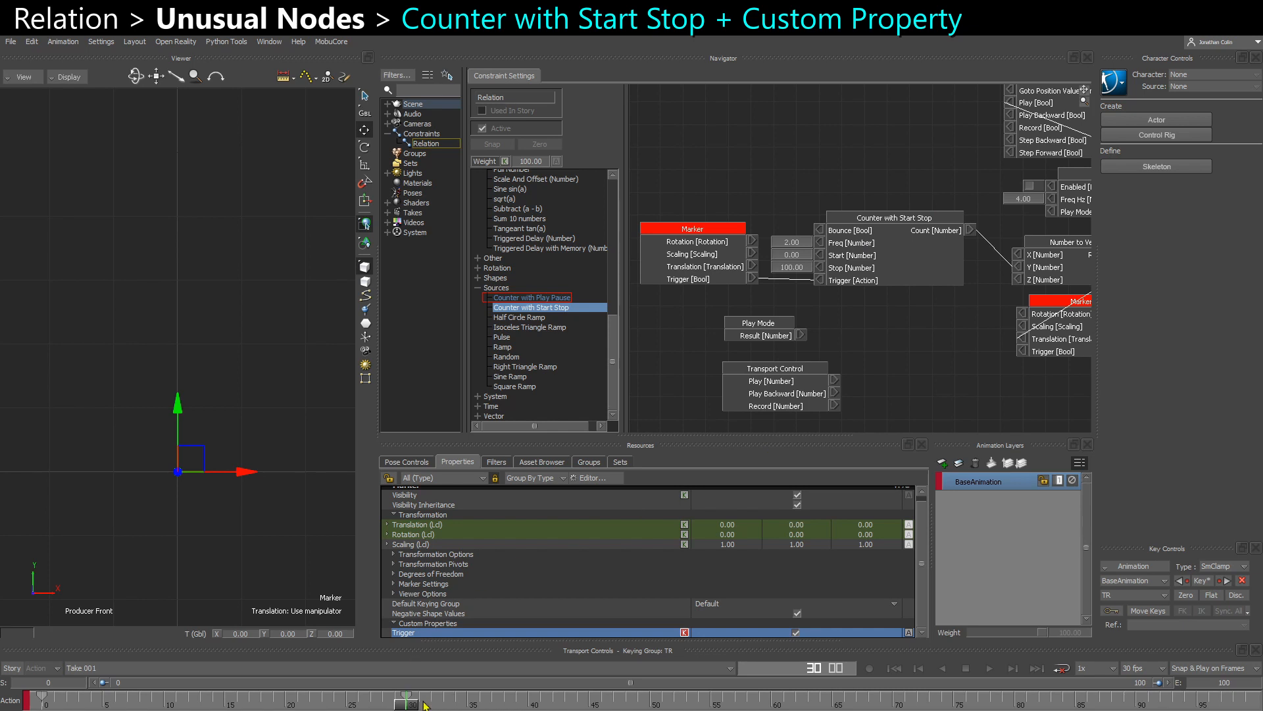
- Play and scrub the take from the start to check how the keyed Trigger drives the counter
drag(408, 702, 43, 702)
key(space)
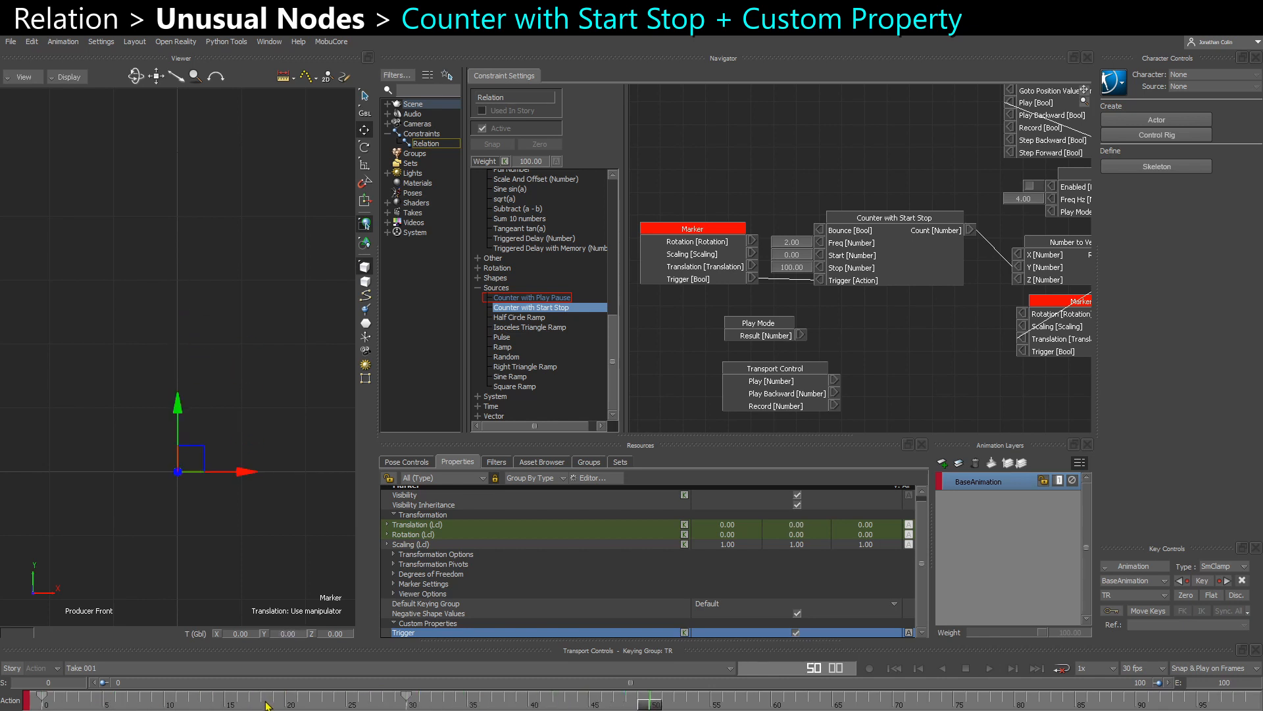
drag(269, 704, 360, 706)
mouse_move(431, 705)
mouse_down()
mouse_move(519, 707)
mouse_move(42, 706)
mouse_move(234, 707)
mouse_up()
key(space)
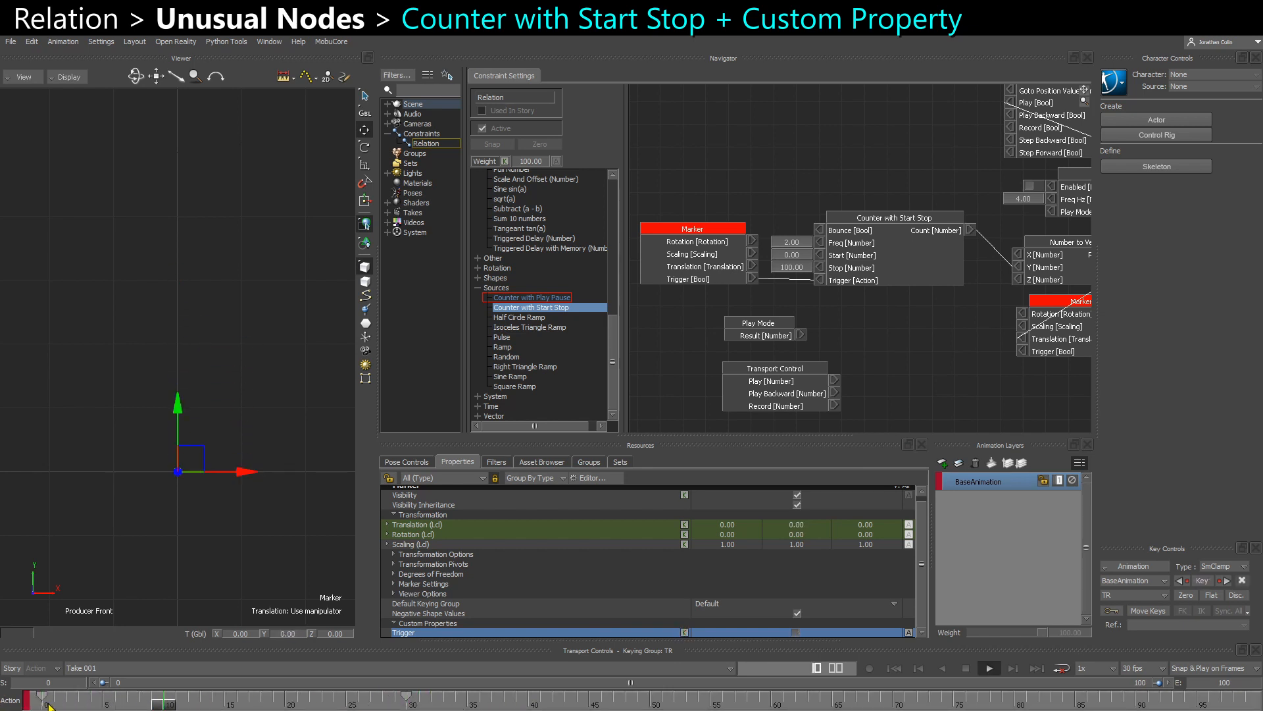
key(space)
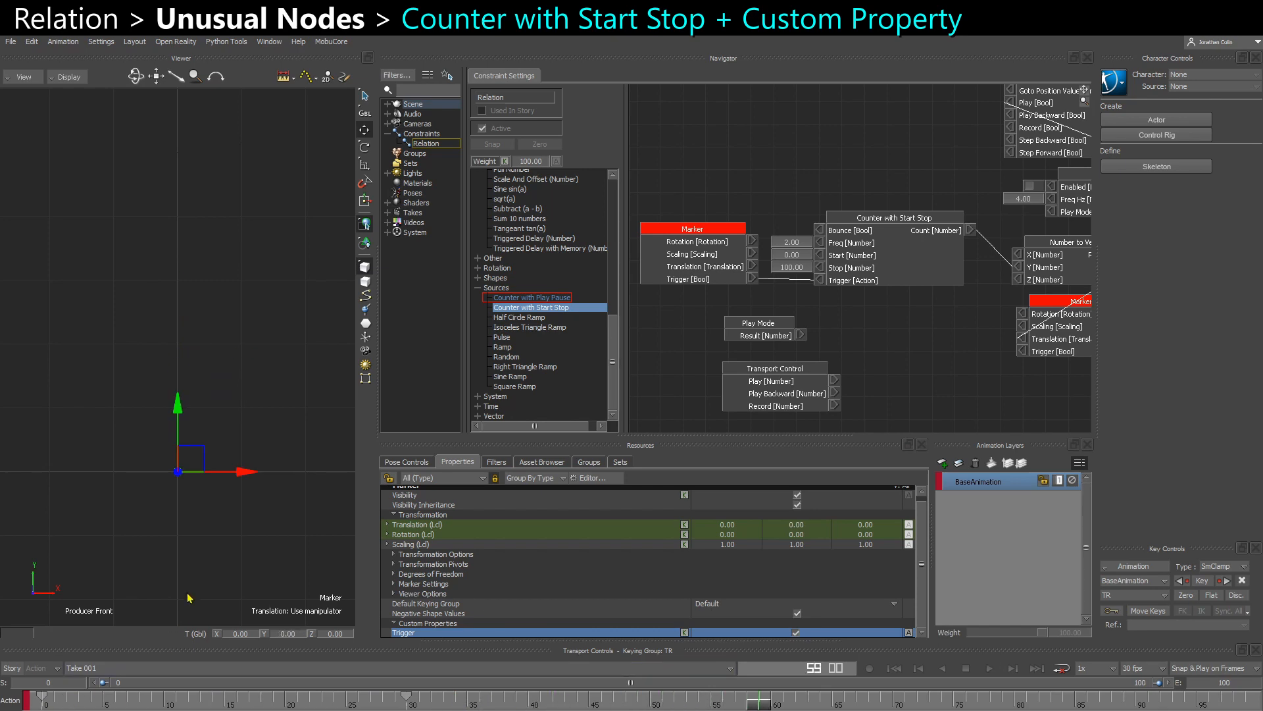
- Turn off the Marker's Trigger property at frame 37 and key it
scroll(885, 340, down, 1)
middle_drag(876, 333, 842, 327)
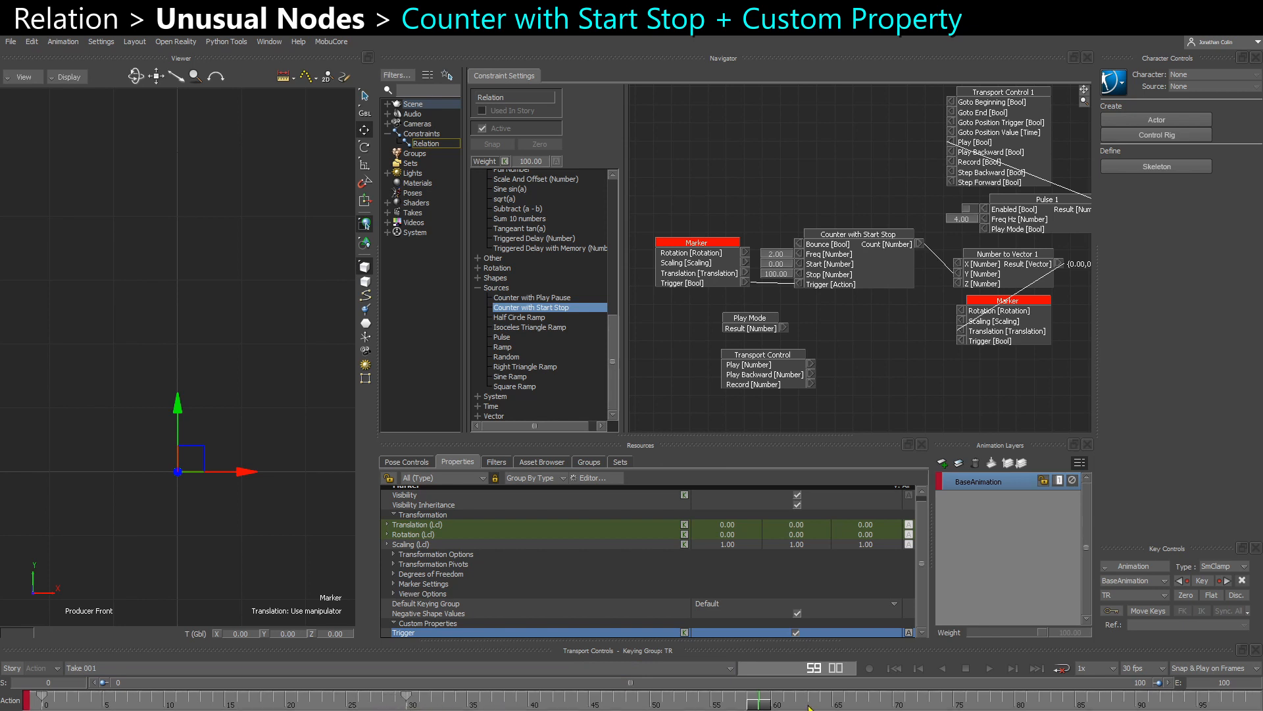
click(627, 696)
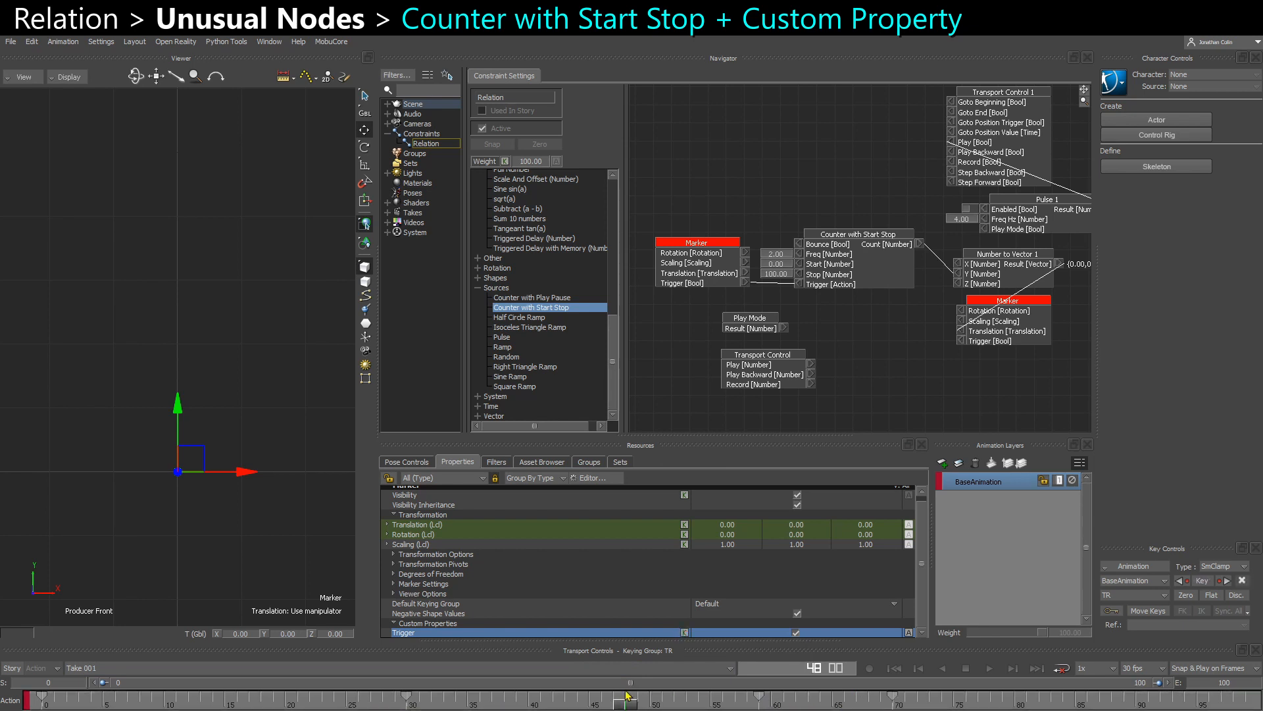
drag(627, 695, 491, 703)
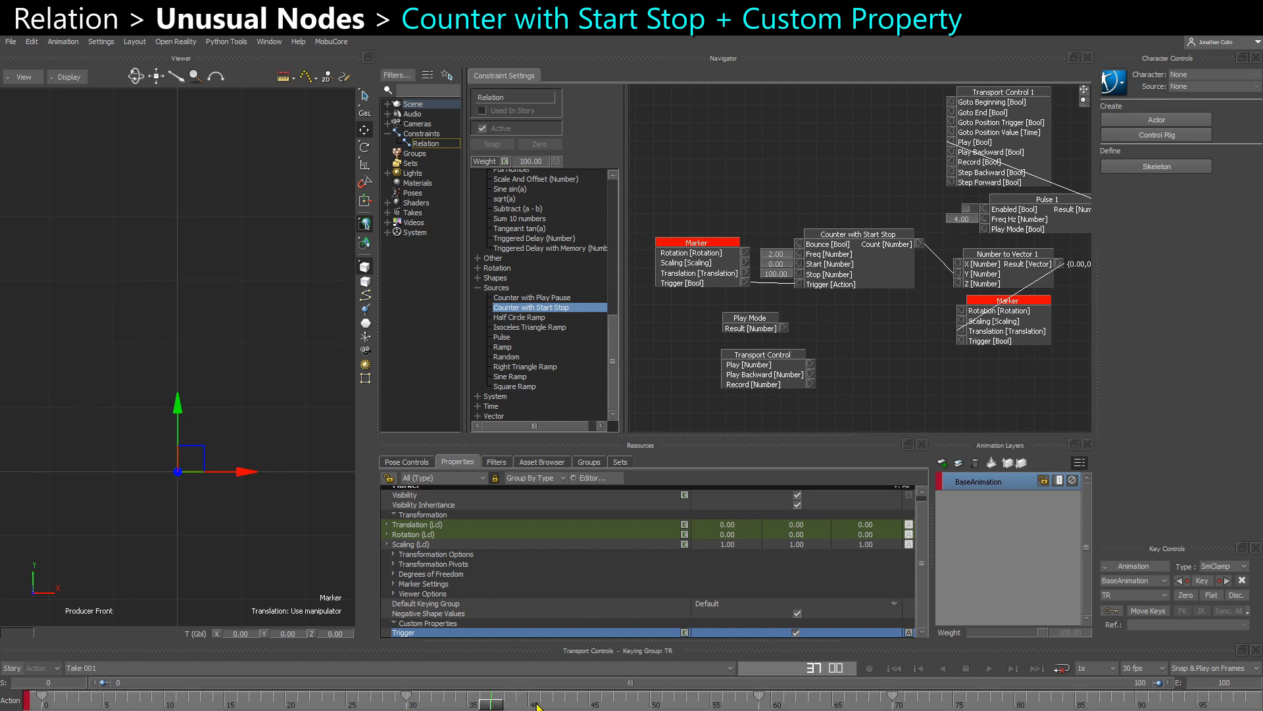
key(k)
click(795, 633)
key(k)
- Key the Trigger property at frame 63, toggle its state and return to frame 25
click(809, 701)
key(k)
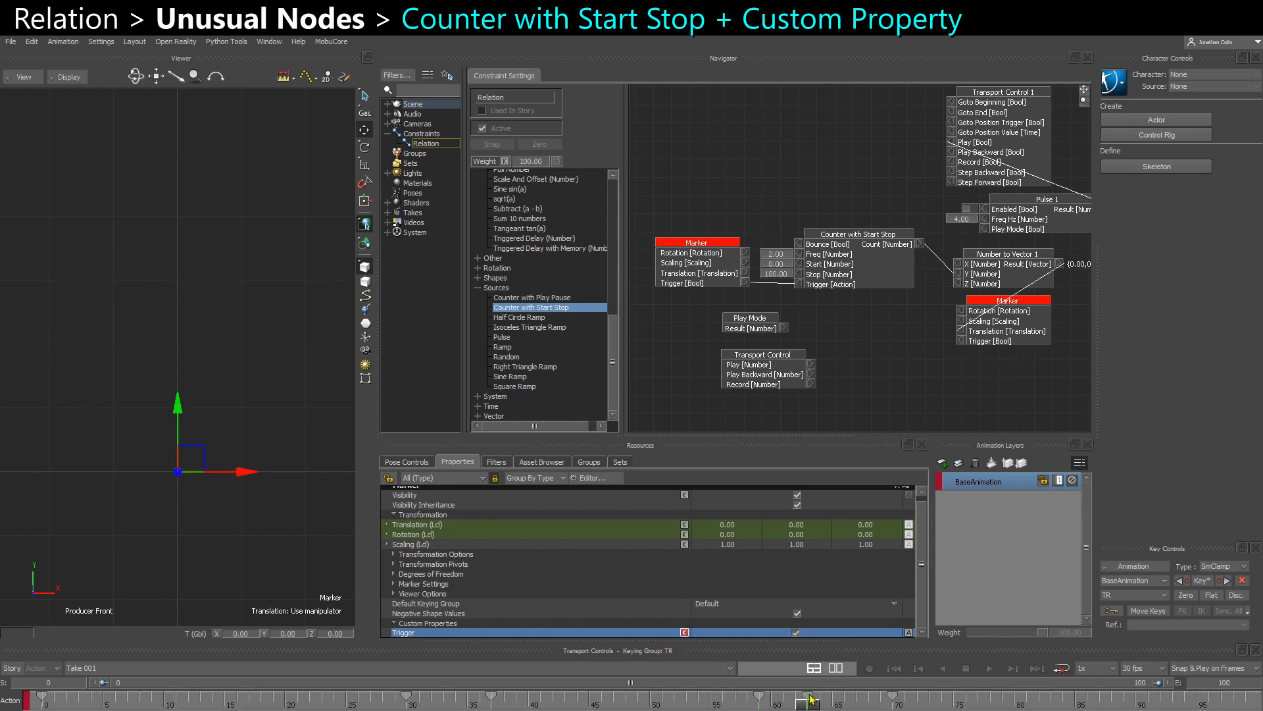
click(796, 633)
click(346, 702)
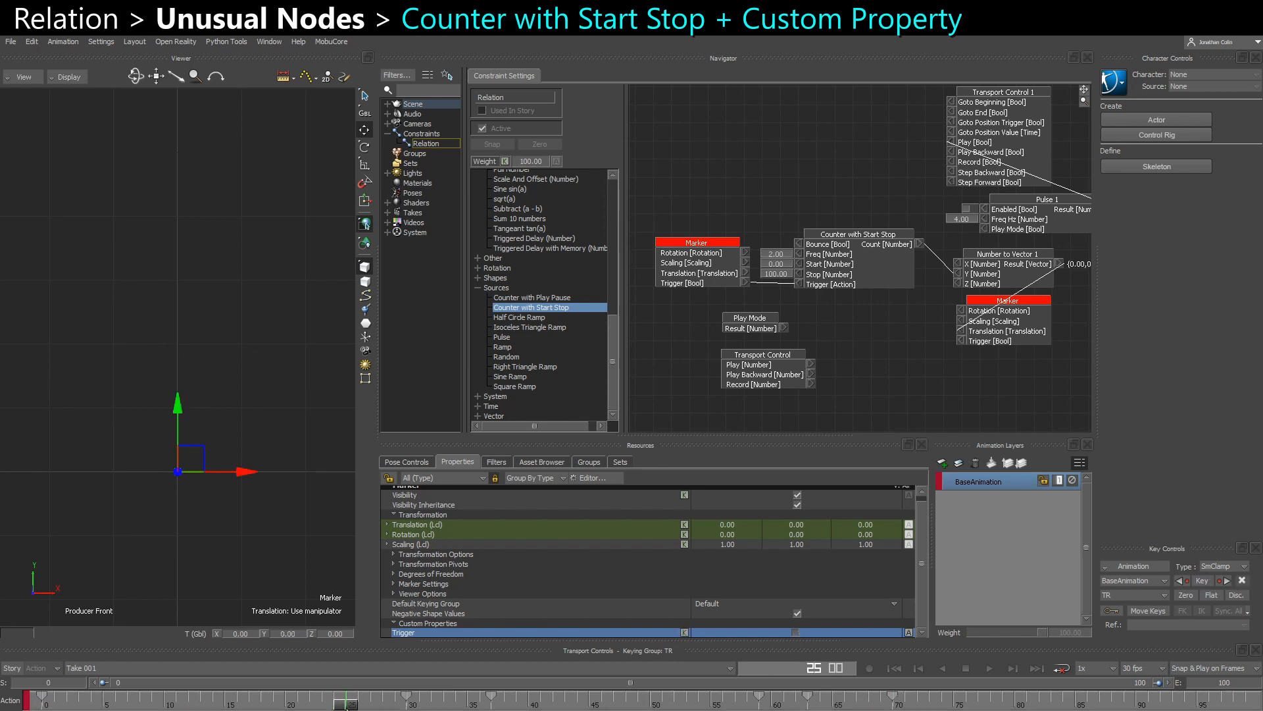
- Rewind to frame 0, play the take to review the marker's Trigger-driven counter, and clear the selection
drag(354, 705, 20, 703)
key(ctrl+space)
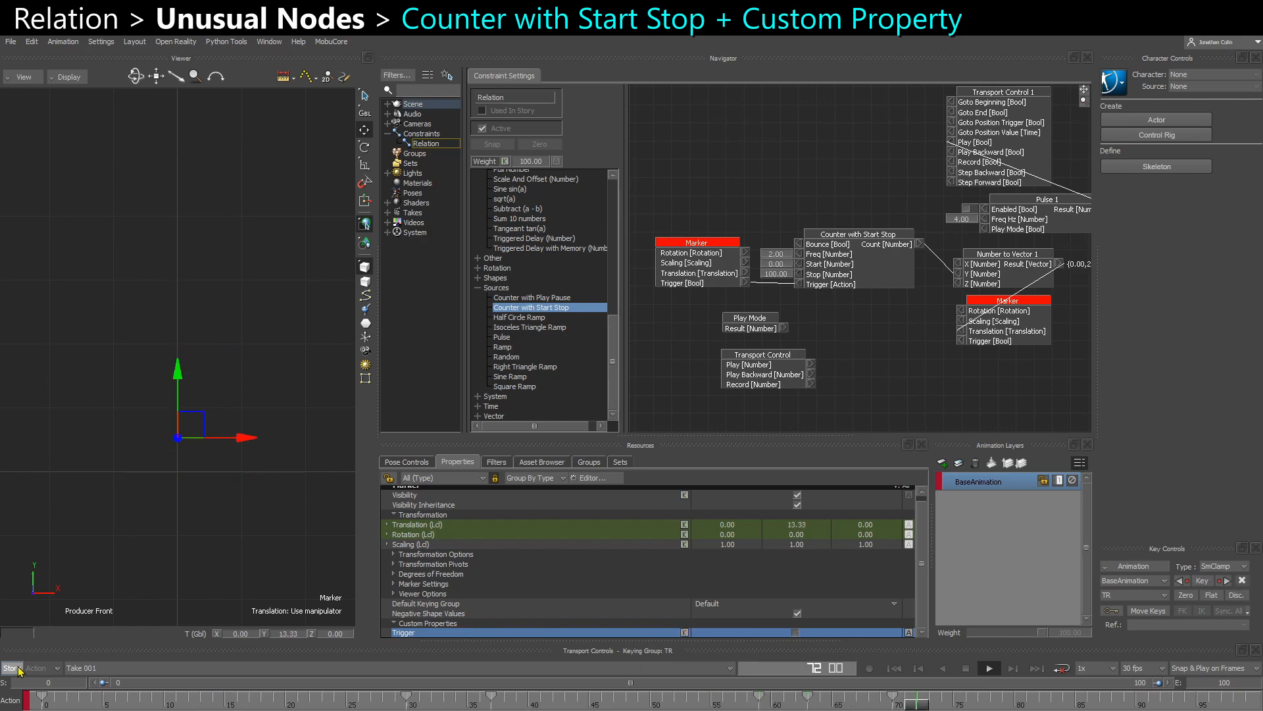
click(254, 569)
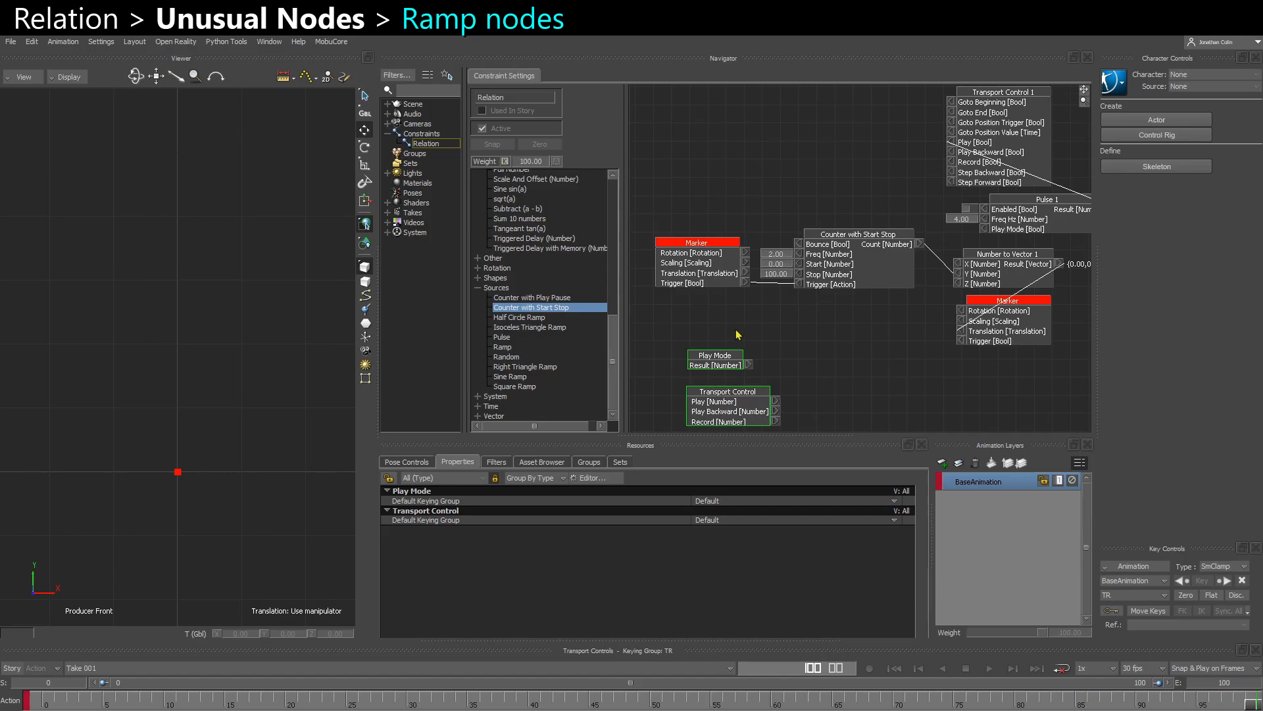
- Add an Isoceles Triangle Ramp source node to the relation and connect its Result to the Y input of Number to Vector 1
click(504, 348)
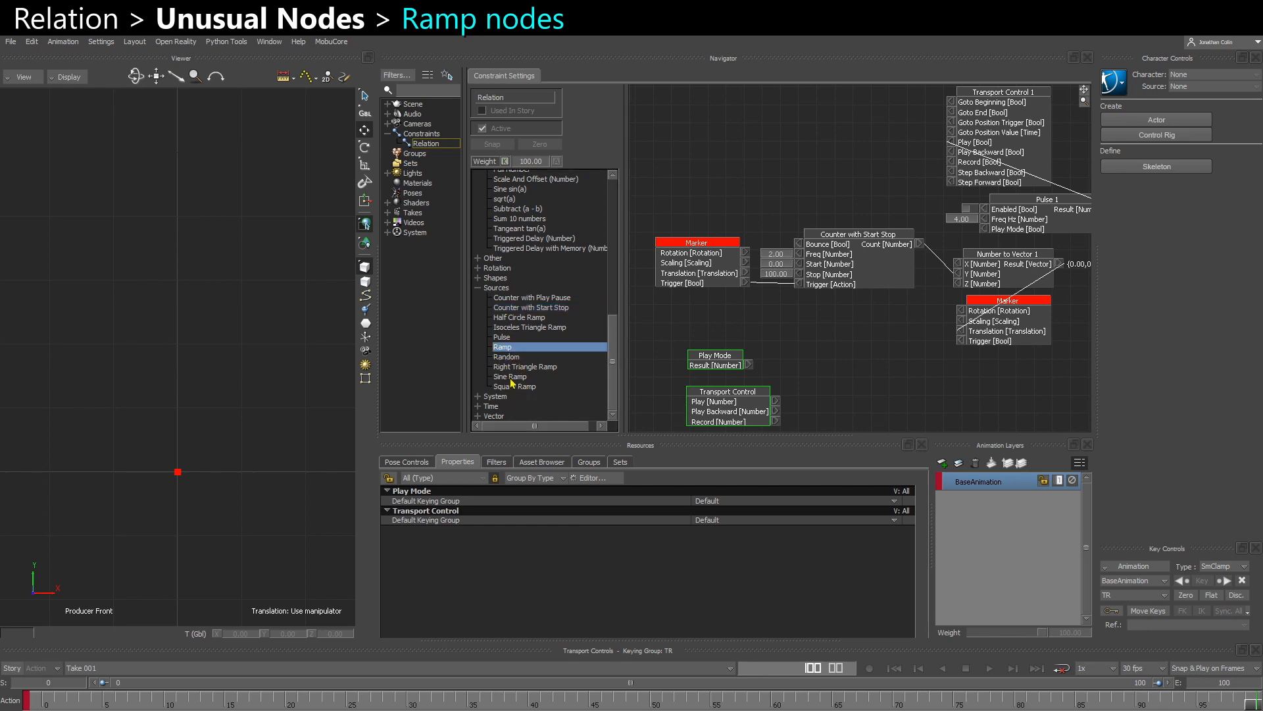
click(511, 377)
click(499, 349)
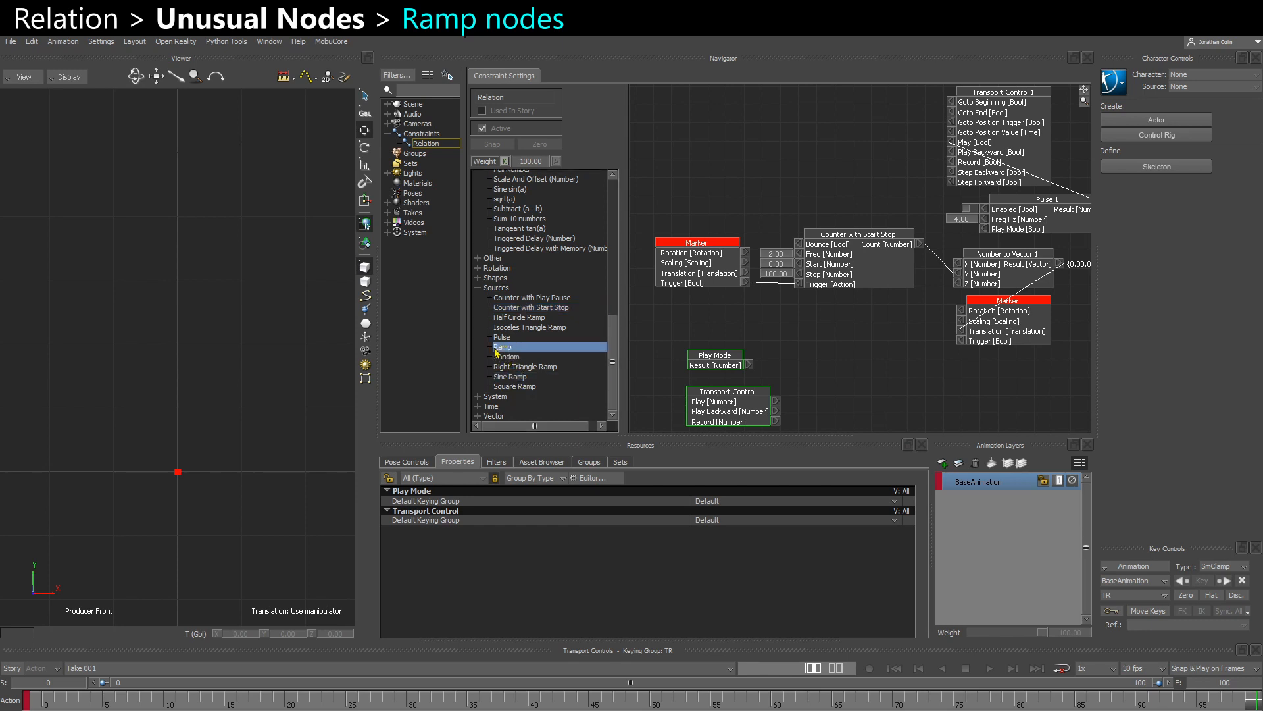
click(511, 387)
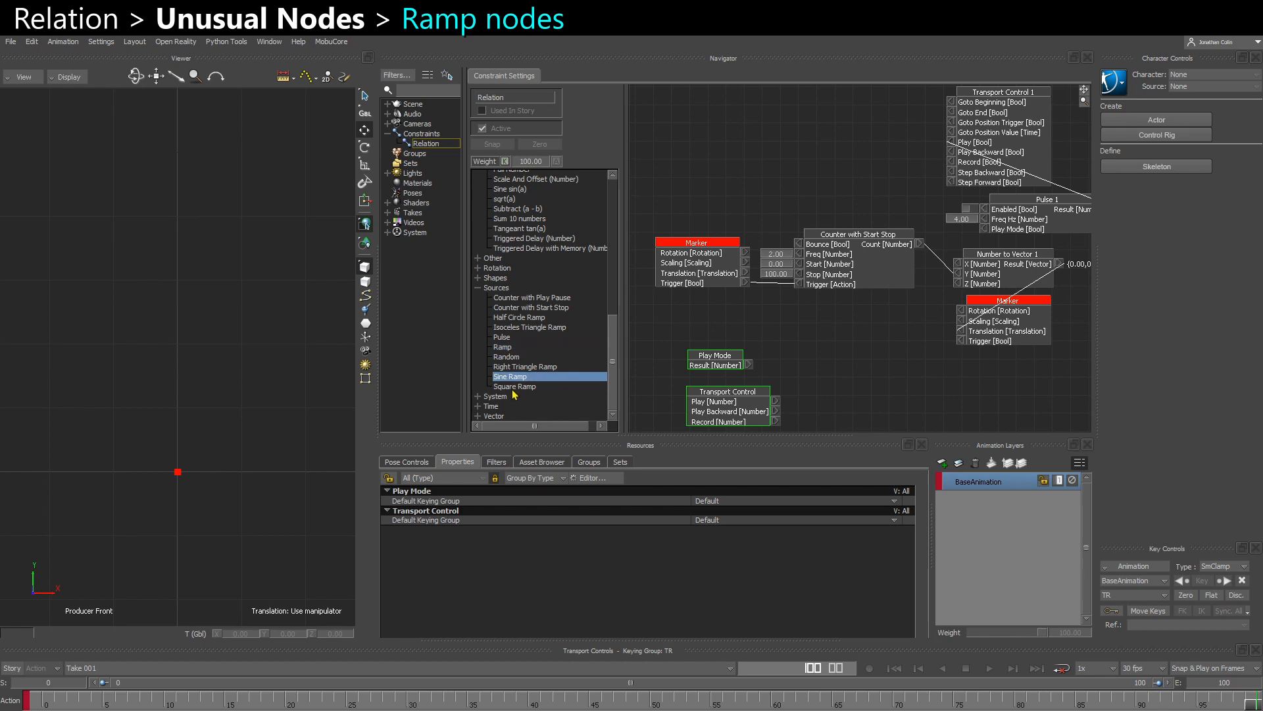
click(508, 329)
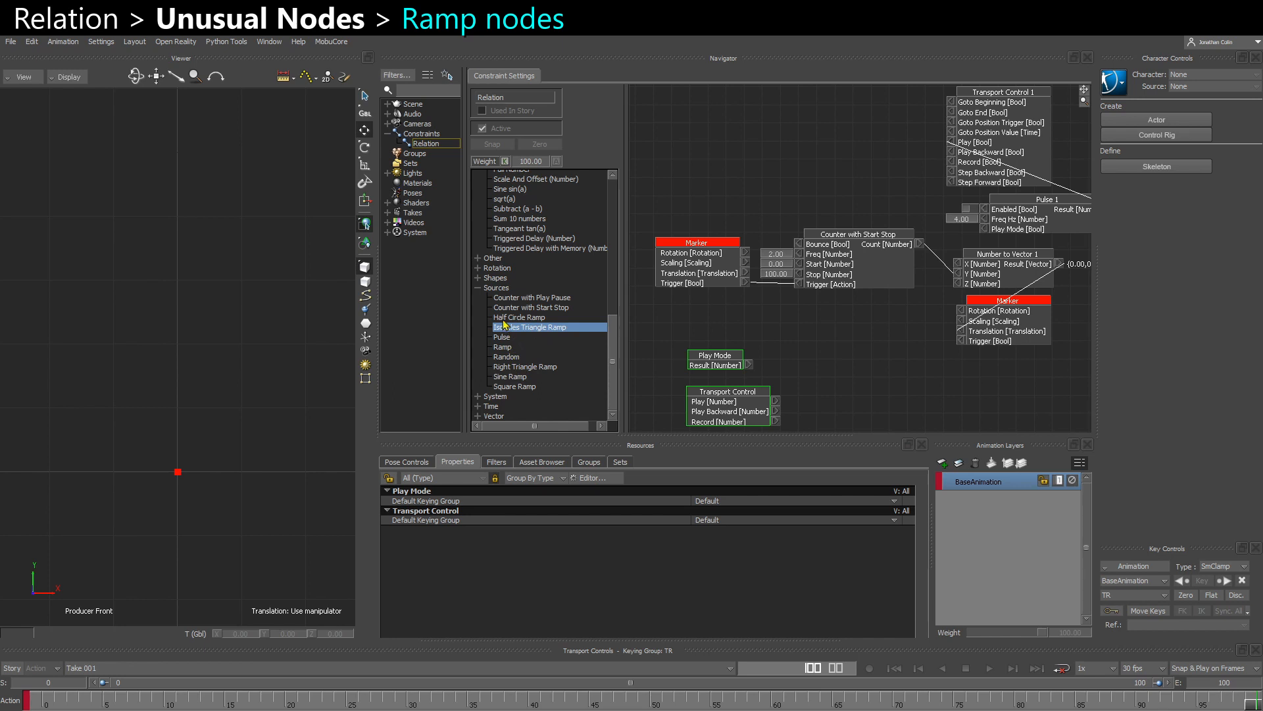
click(504, 319)
click(512, 328)
drag(527, 329, 715, 182)
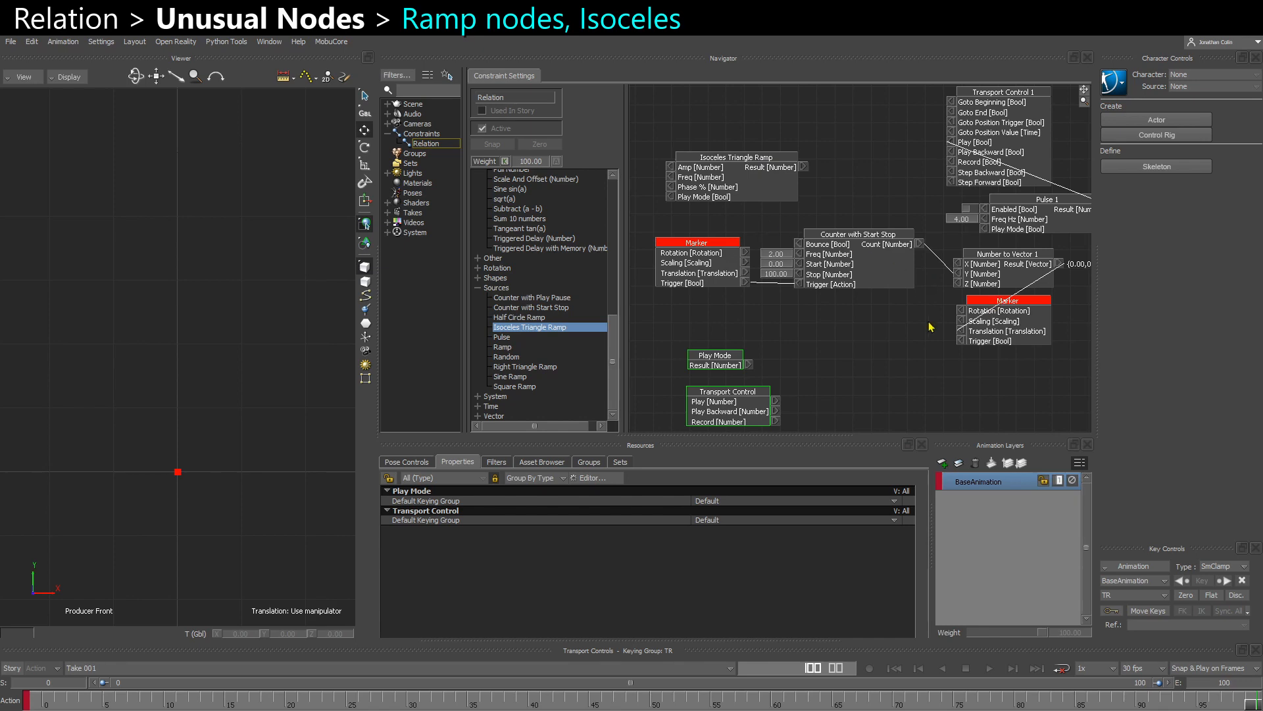
shift+drag(928, 323, 968, 331)
drag(844, 173, 998, 280)
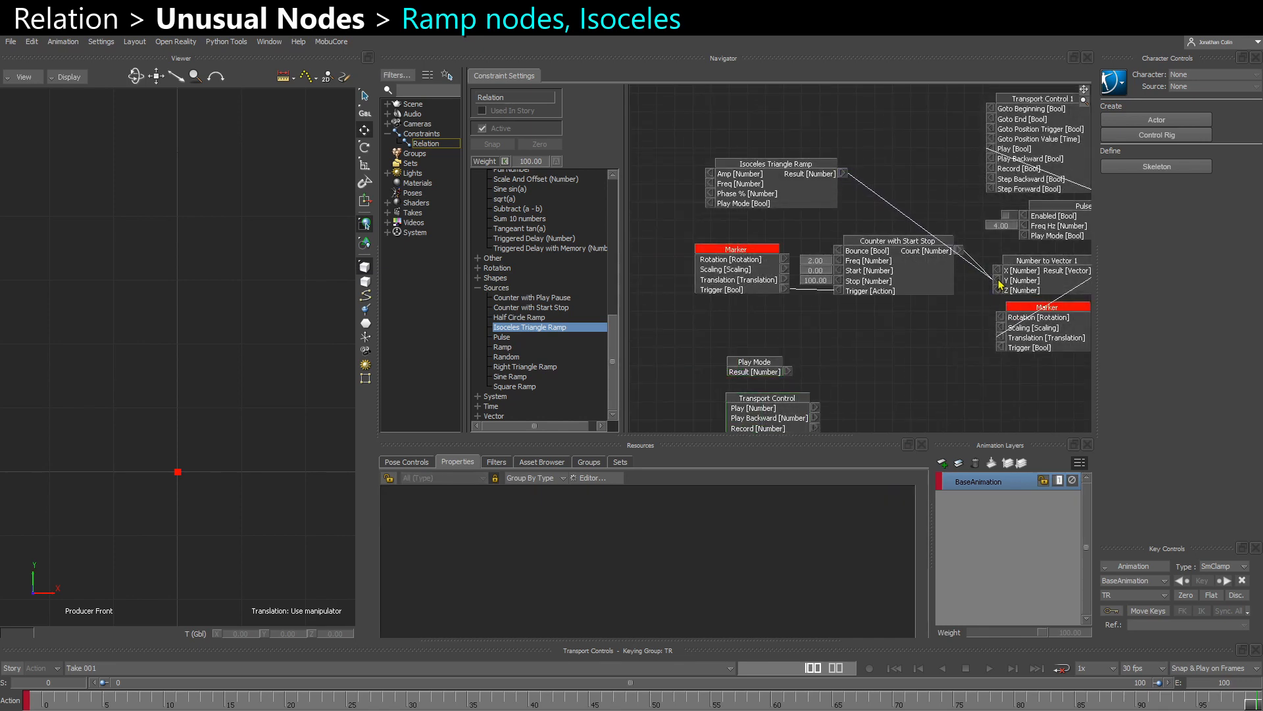
- Set the Isoceles Triangle Ramp's Freq to 1 and enable its Play Mode input
right_click(711, 194)
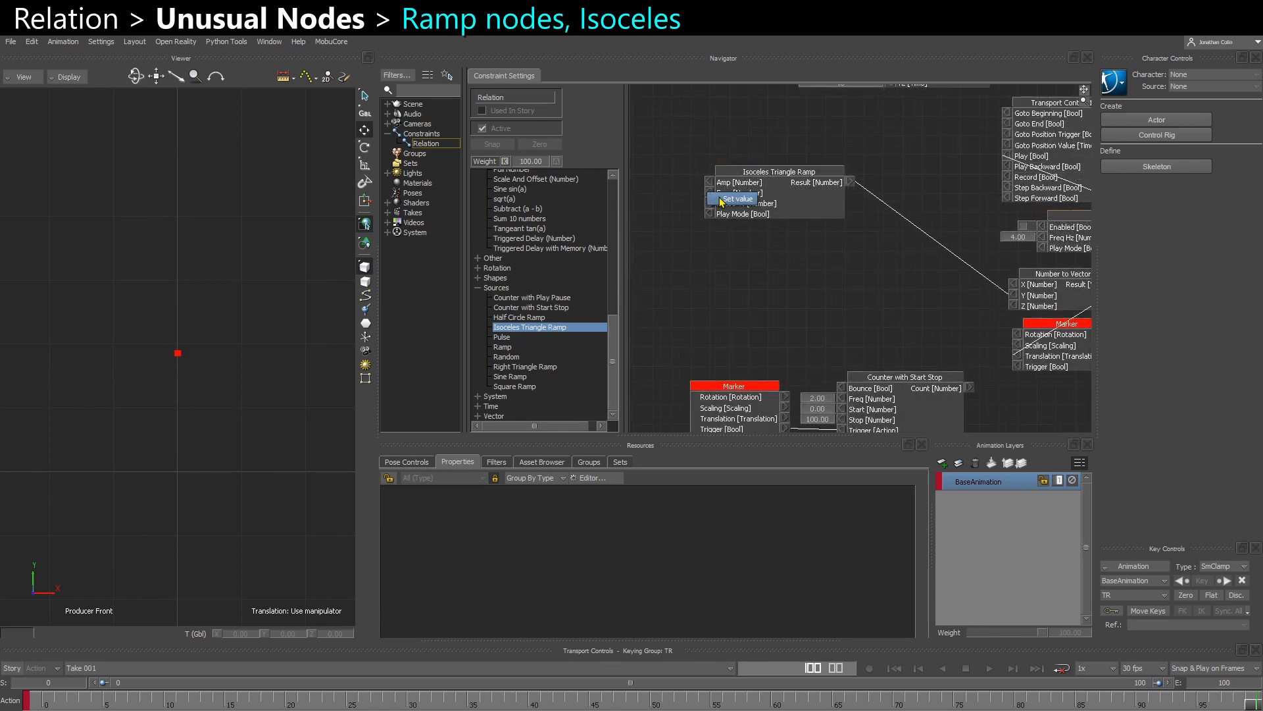
click(735, 199)
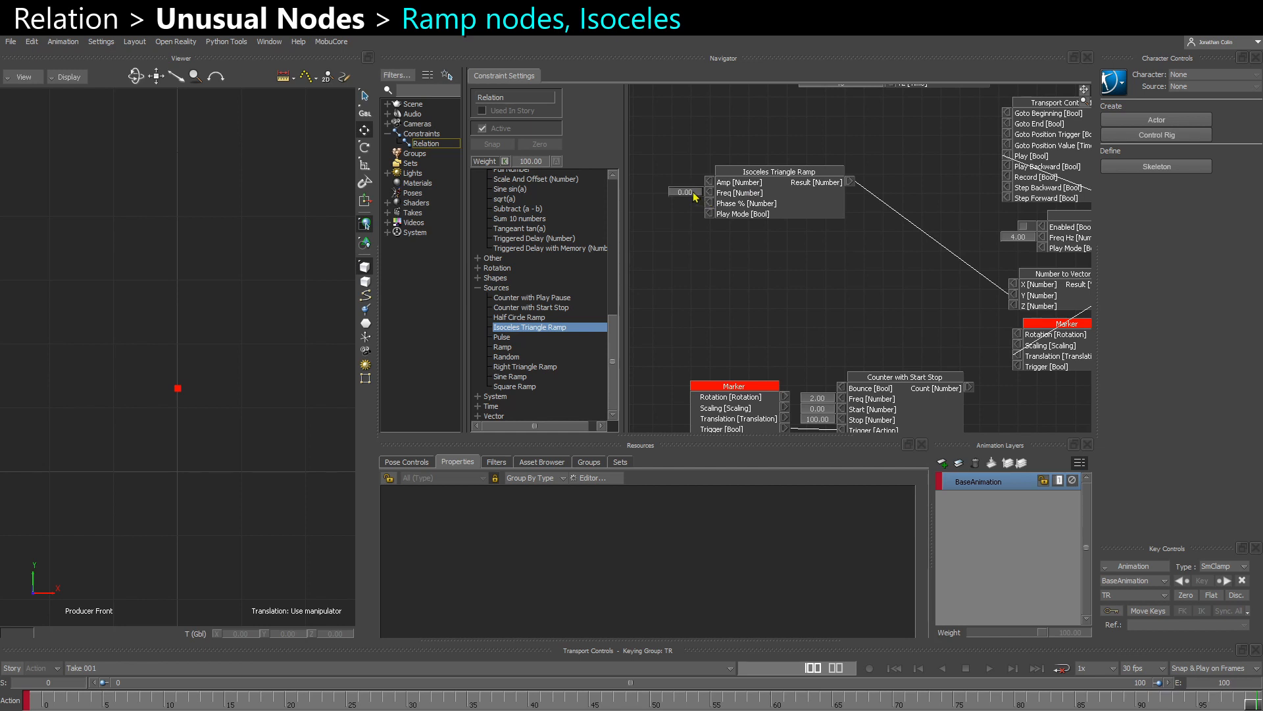
double_click(695, 197)
text(1)
key(Return)
right_click(710, 214)
click(710, 225)
- Play the take from the start, lower the ramp node in the graph and scrub back to frame 38 to check the marker's motion
click(49, 705)
key(ctrl+space)
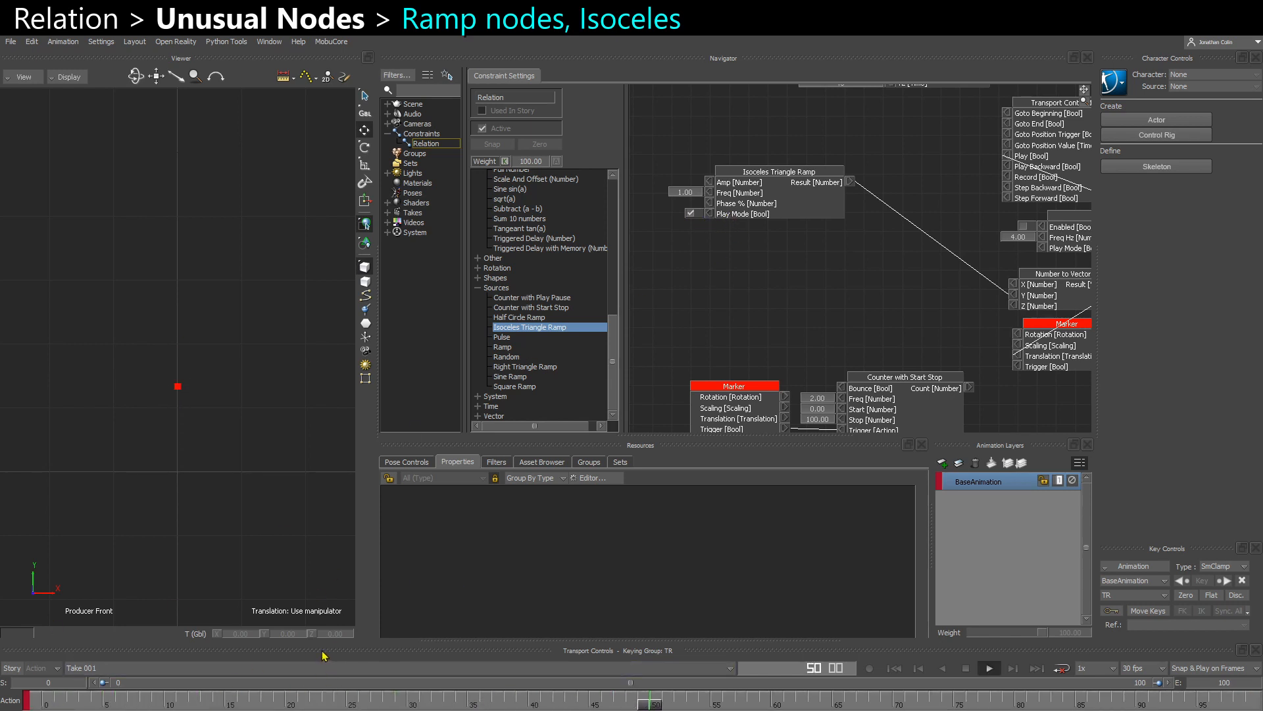
drag(779, 172, 825, 261)
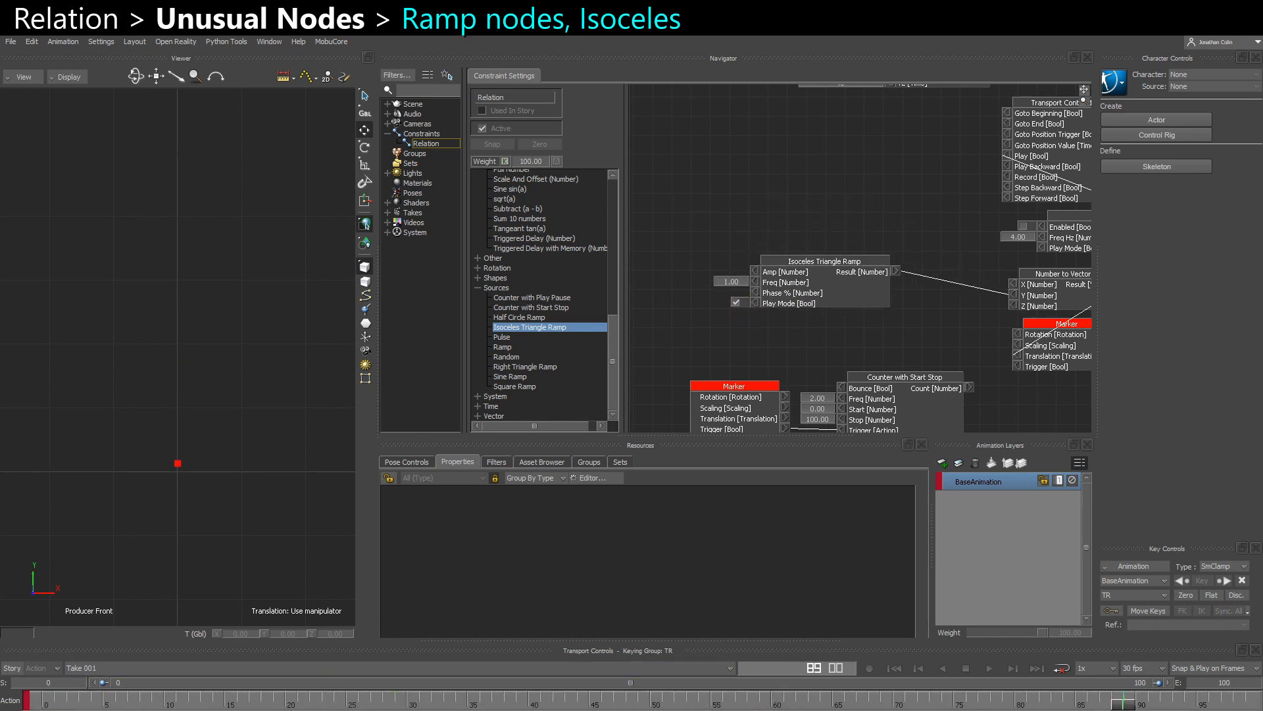
drag(1131, 708, 504, 701)
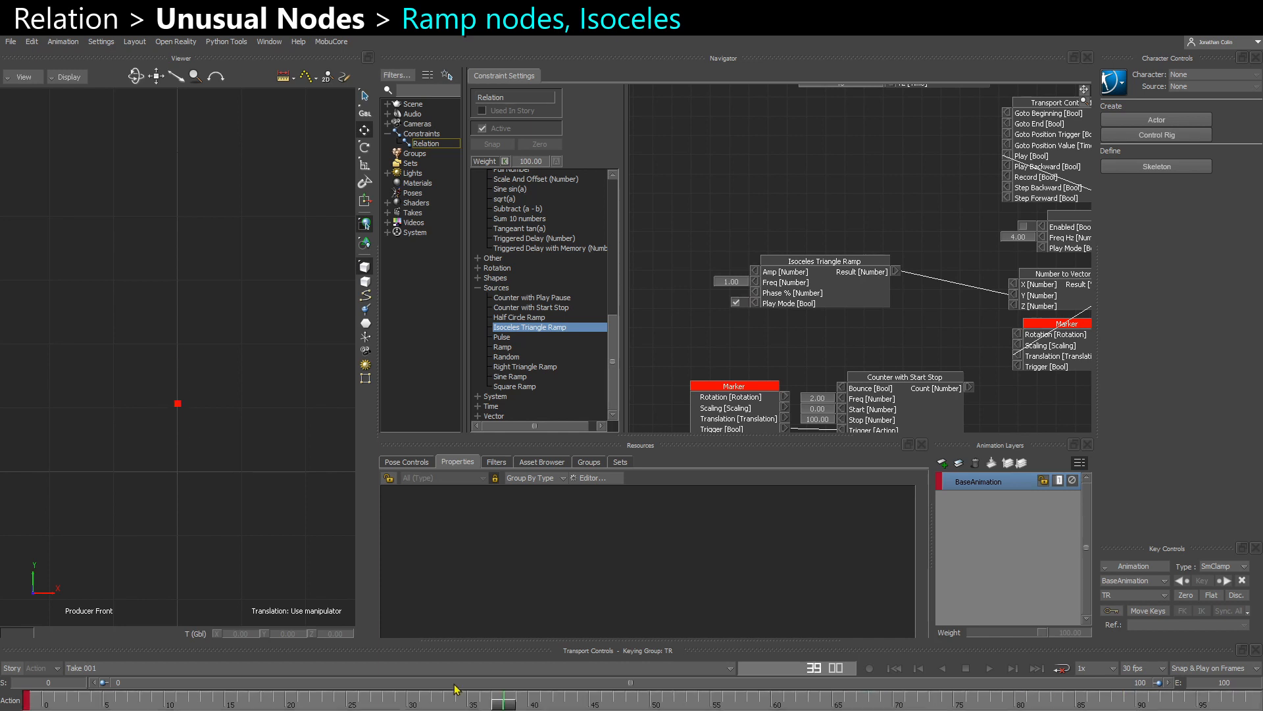
- Expose the ramp's Phase % value, try several offsets including 35 at frame 0, and reset it to 0
right_click(756, 294)
click(767, 300)
mouse_move(723, 294)
mouse_down()
mouse_move(739, 294)
mouse_move(672, 333)
mouse_up()
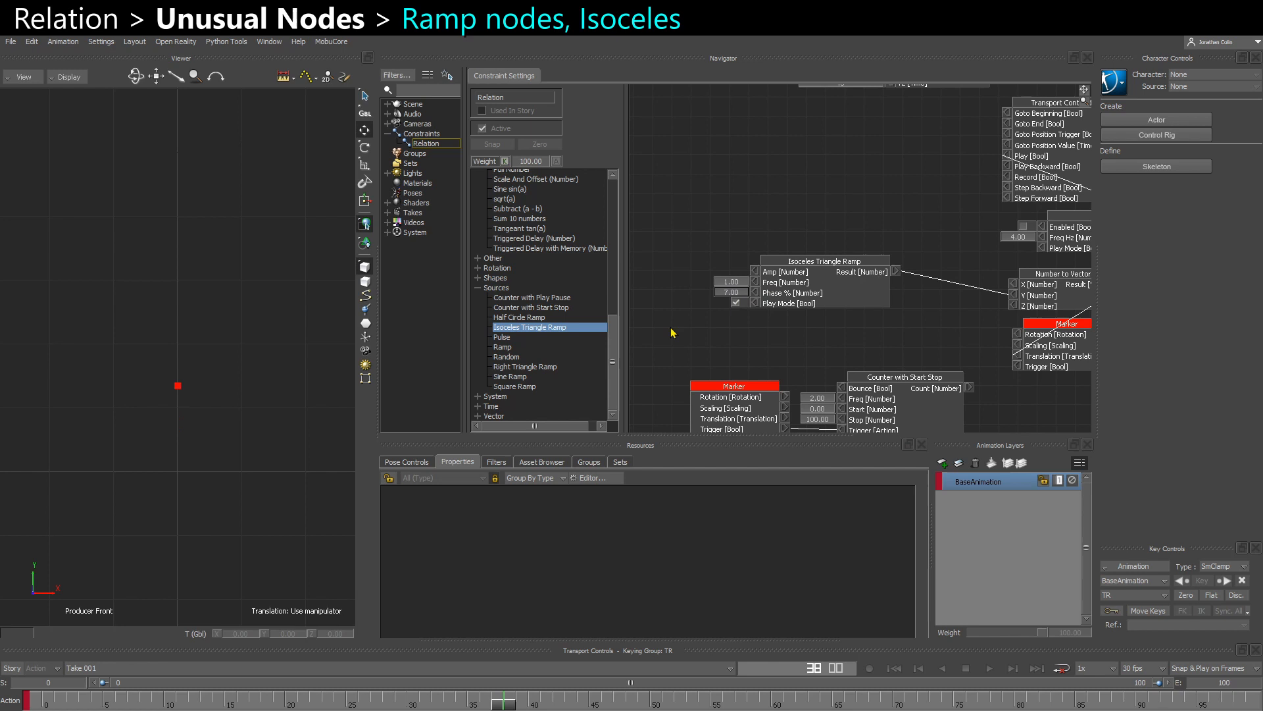
click(39, 704)
drag(735, 295, 727, 299)
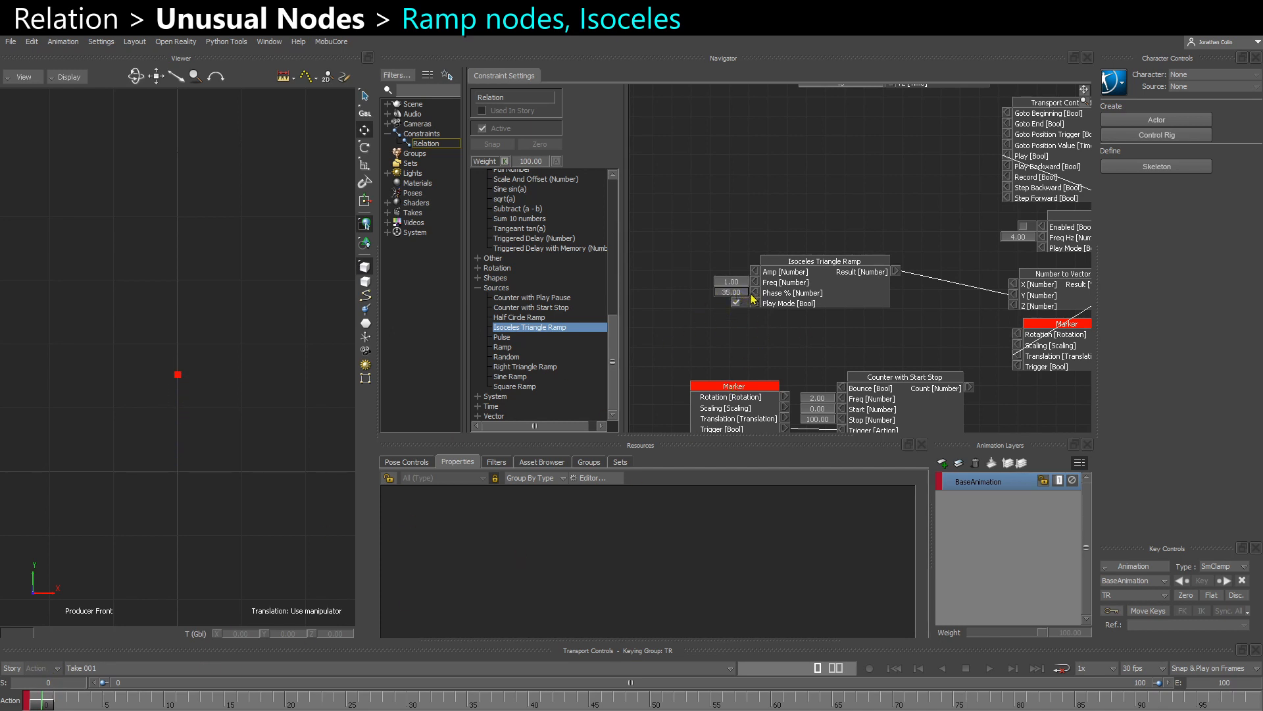
mouse_move(744, 295)
mouse_down()
mouse_move(763, 295)
mouse_move(737, 297)
mouse_up()
double_click(735, 295)
text(0)
key(Return)
- Expose the Isoceles Triangle Ramp's Amp value, reposition the node and set Amp to 1
right_click(755, 271)
click(762, 276)
drag(816, 282, 856, 293)
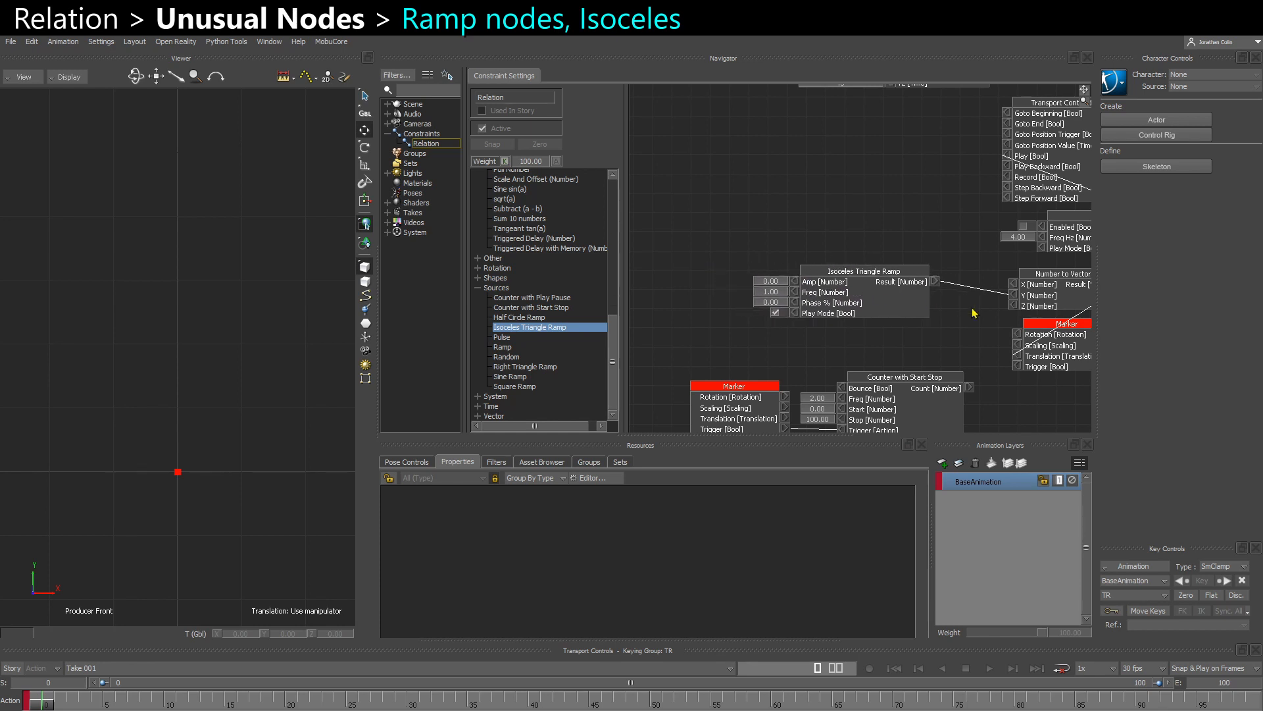
drag(1055, 286, 1055, 284)
drag(806, 301, 796, 307)
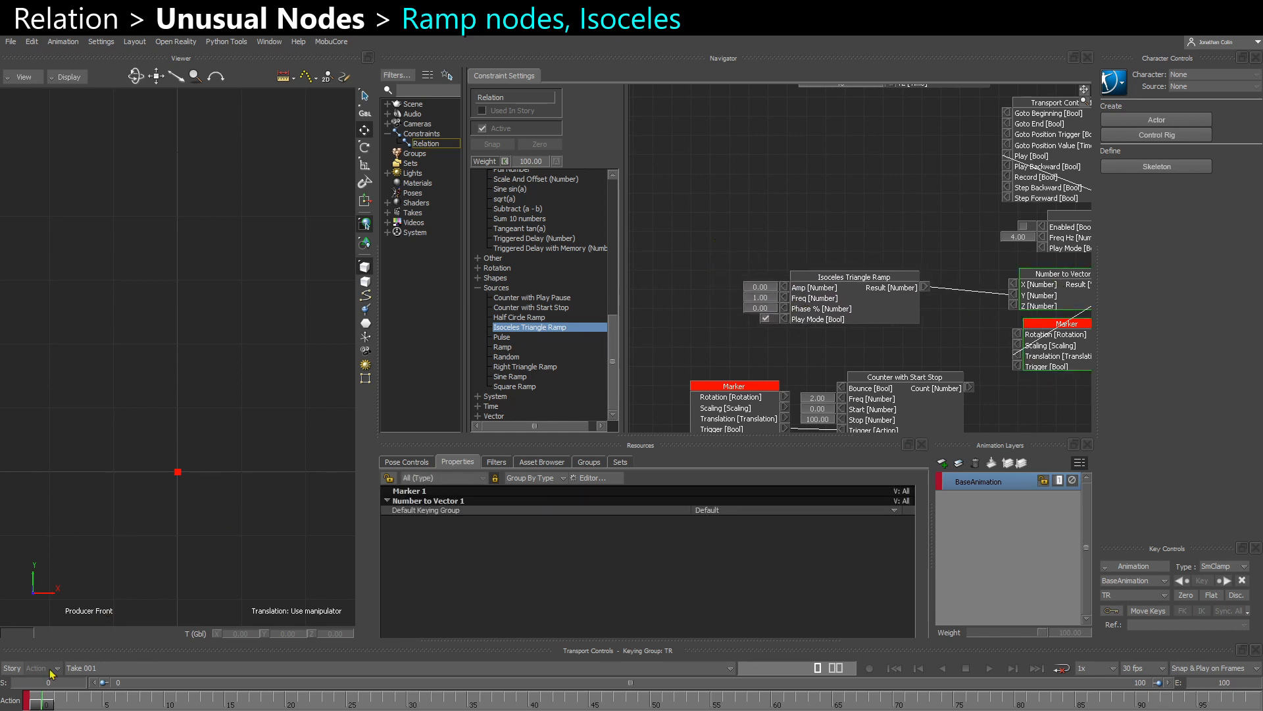
click(756, 286)
text(1)
key(Return)
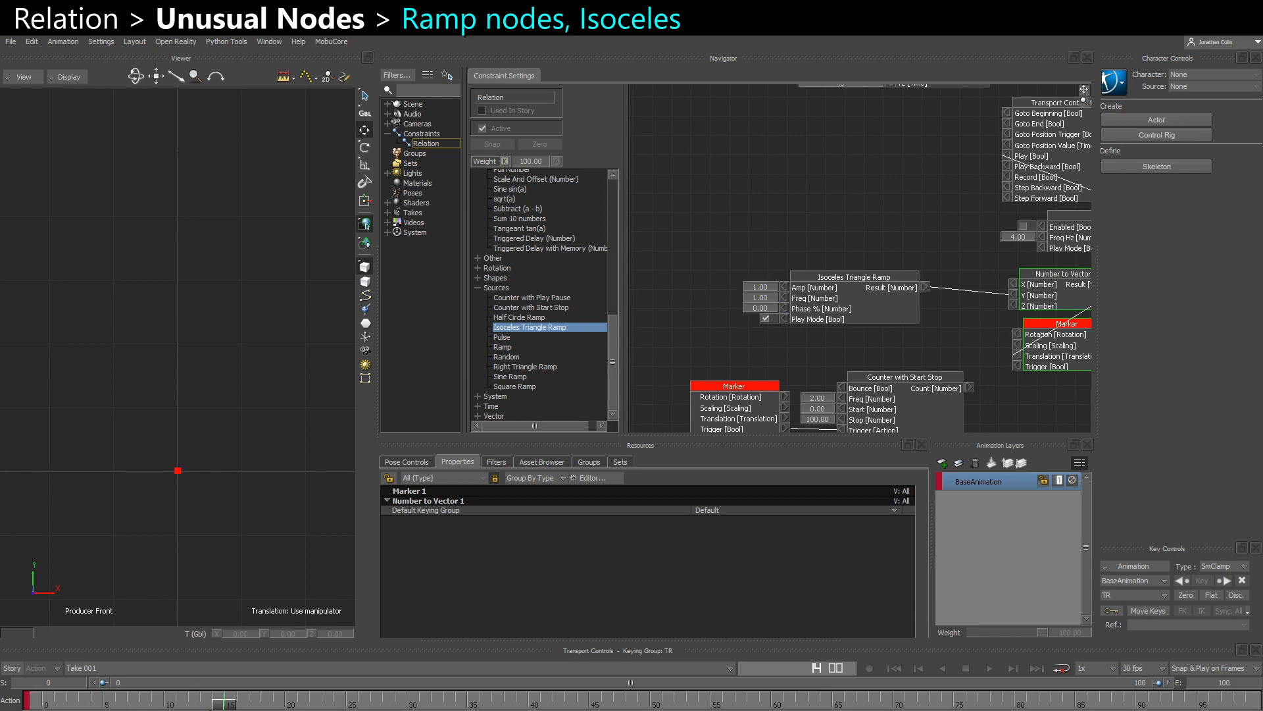
- Select the Marker in the scene, set the ramp's Amp to 100 and scrub to frame 10 to check its Y translation
click(178, 471)
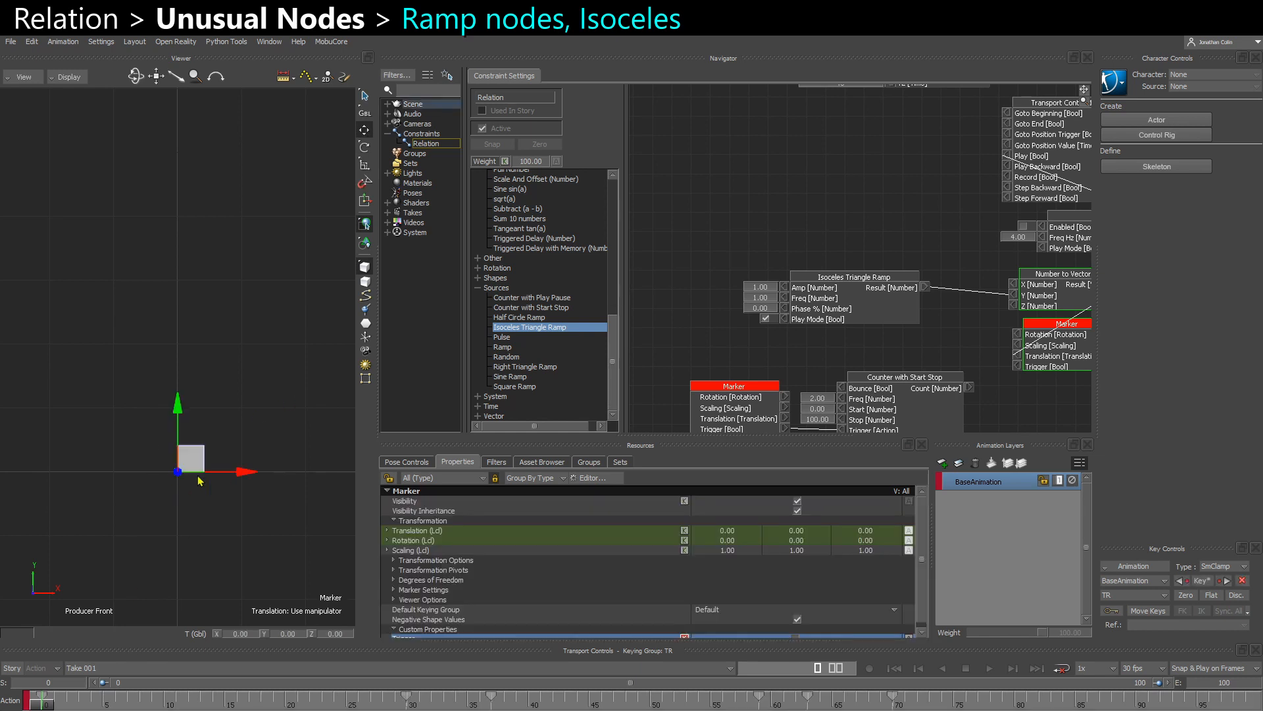
double_click(761, 287)
text(100)
key(Return)
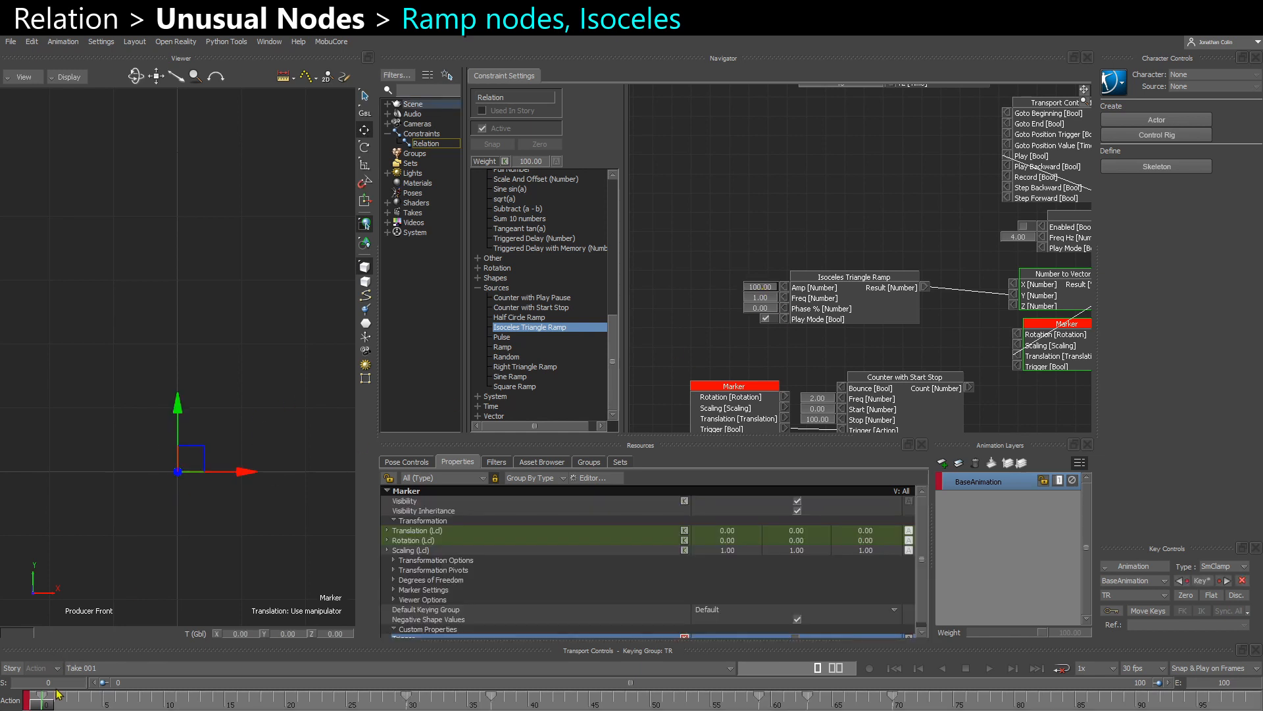
mouse_move(37, 704)
mouse_down()
mouse_move(210, 701)
mouse_move(168, 699)
mouse_up()
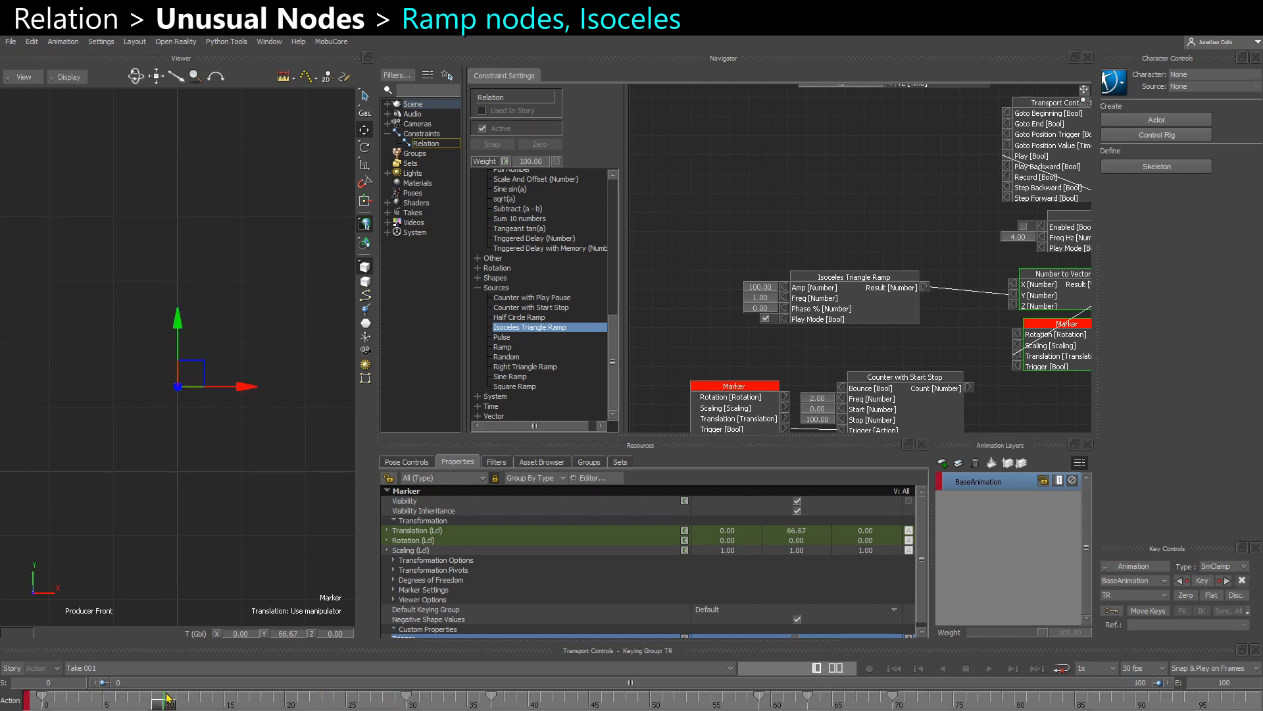
- Set the Isoceles Triangle Ramp's Amp to 200 and scrub back to frame 0
double_click(764, 291)
text(200)
key(Return)
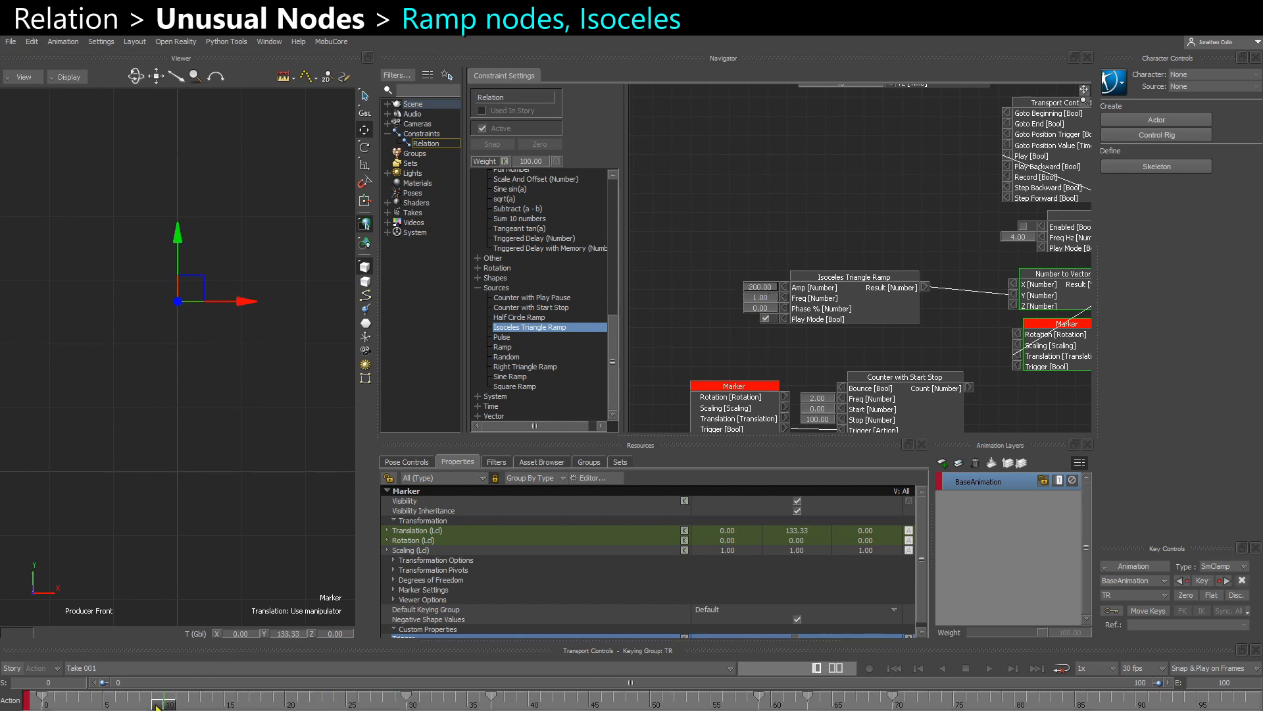
drag(158, 705, 46, 702)
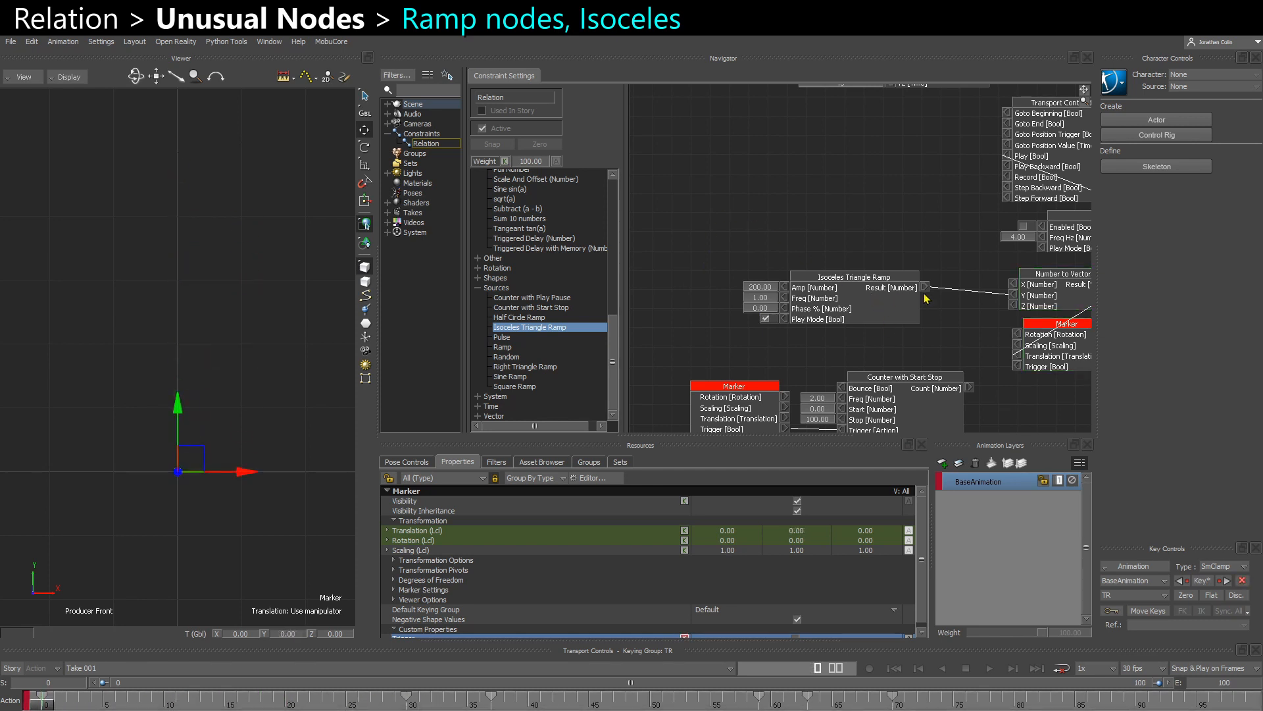
- Duplicate the Isoceles Triangle Ramp node, place the copy above the original and connect its Result to the X input of Number to Vector 1
shift+drag(924, 294, 767, 191)
drag(707, 264, 719, 221)
key(ctrl+c)
key(ctrl+v)
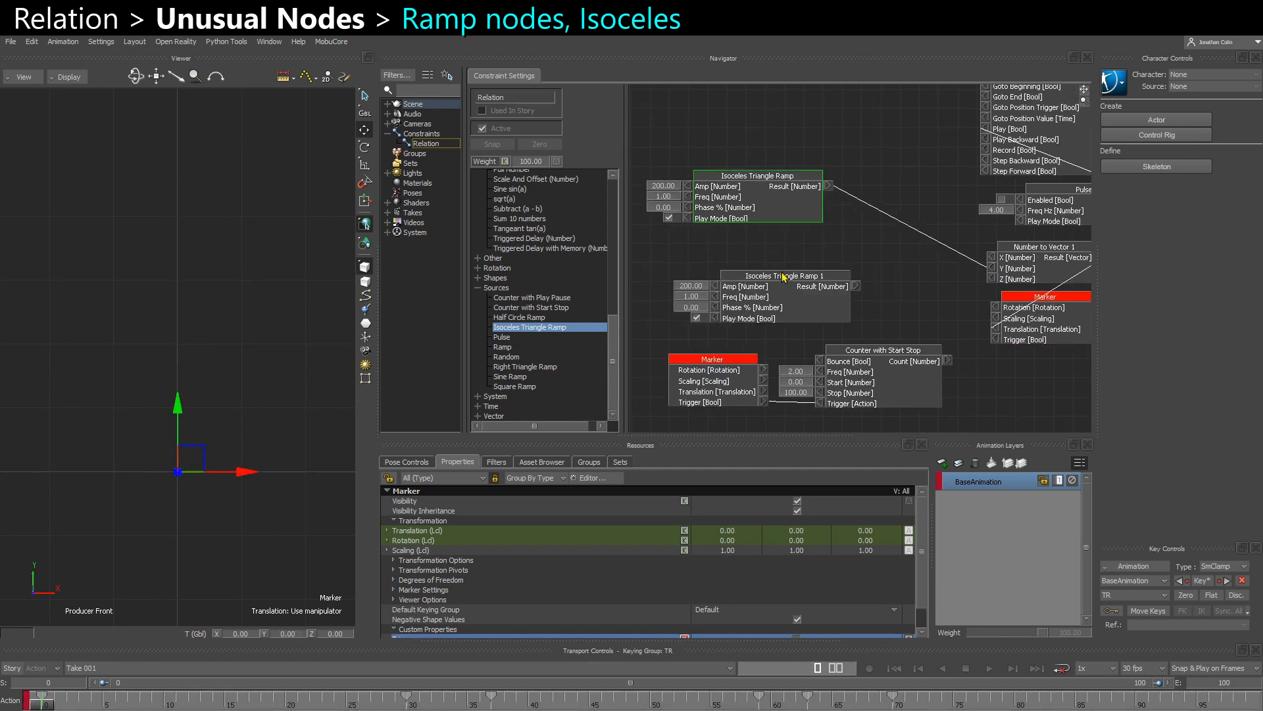
drag(785, 277, 754, 237)
drag(774, 193, 789, 290)
drag(875, 191, 995, 261)
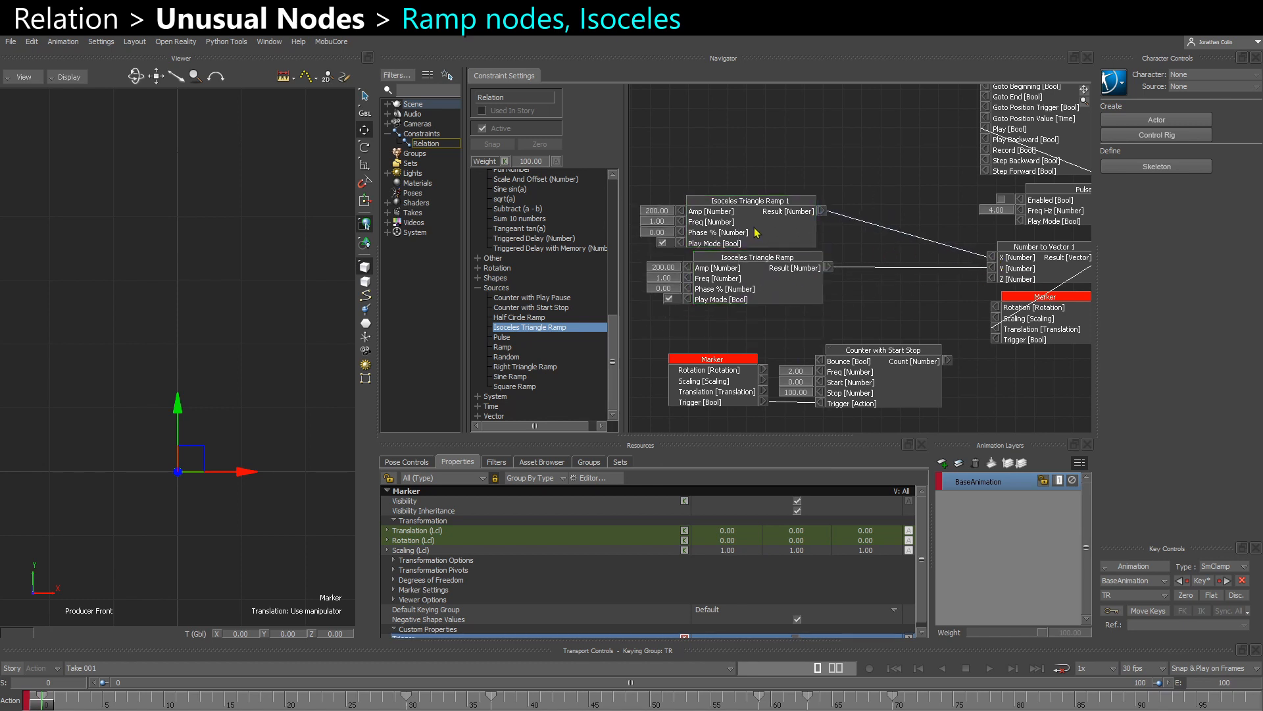
- Scrub the first frames of the take and back to frame 0 to check the marker's combined X and Y motion
drag(756, 233, 767, 233)
drag(45, 704, 191, 703)
shift+drag(182, 512, 67, 541)
shift+drag(137, 525, 109, 539)
mouse_move(187, 705)
mouse_down()
mouse_move(442, 696)
mouse_move(40, 700)
mouse_up()
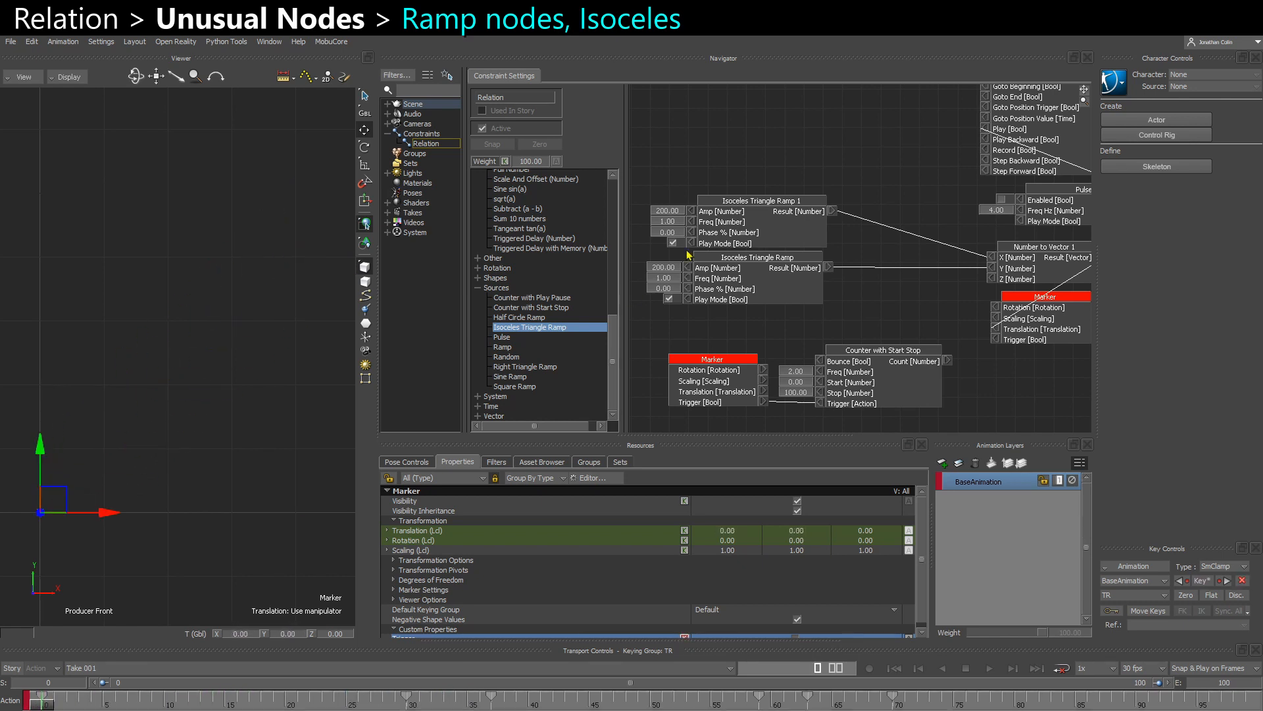
- Set the Phase % of Isoceles Triangle Ramp 1 to 50 and scrub the take to check the marker's path
click(739, 233)
text(50)
key(Return)
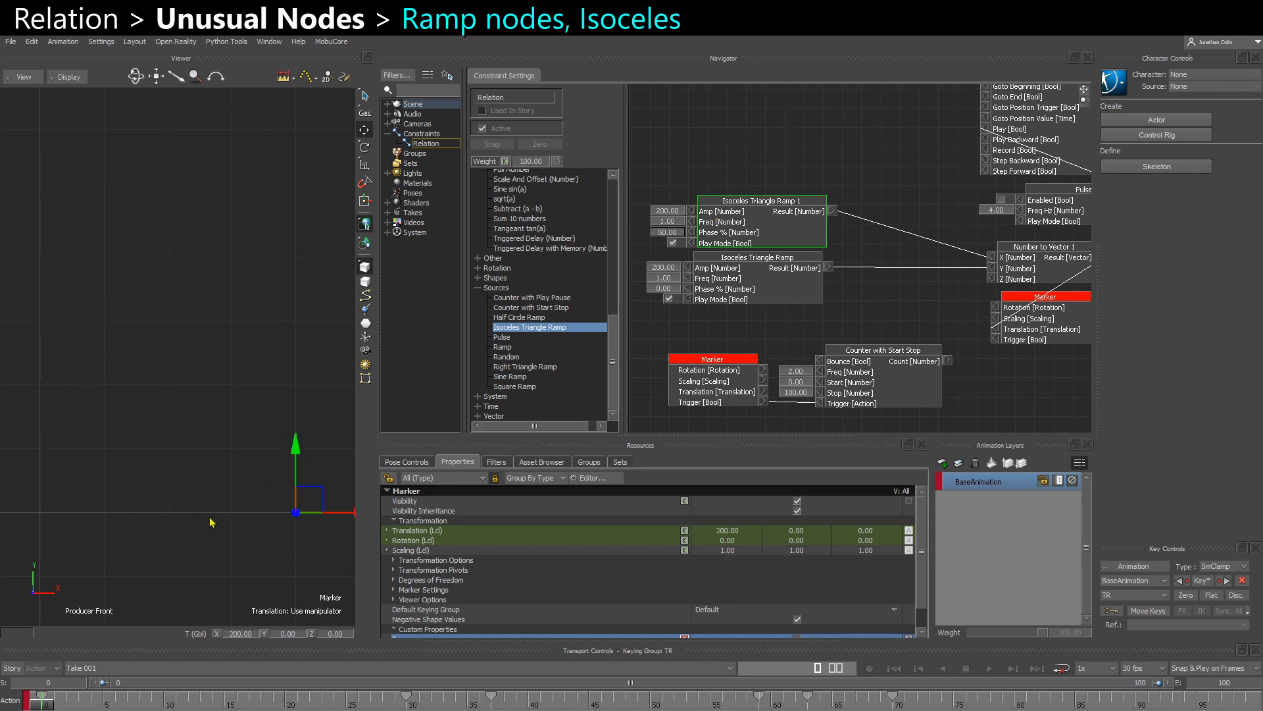
ctrl+drag(210, 518, 176, 531)
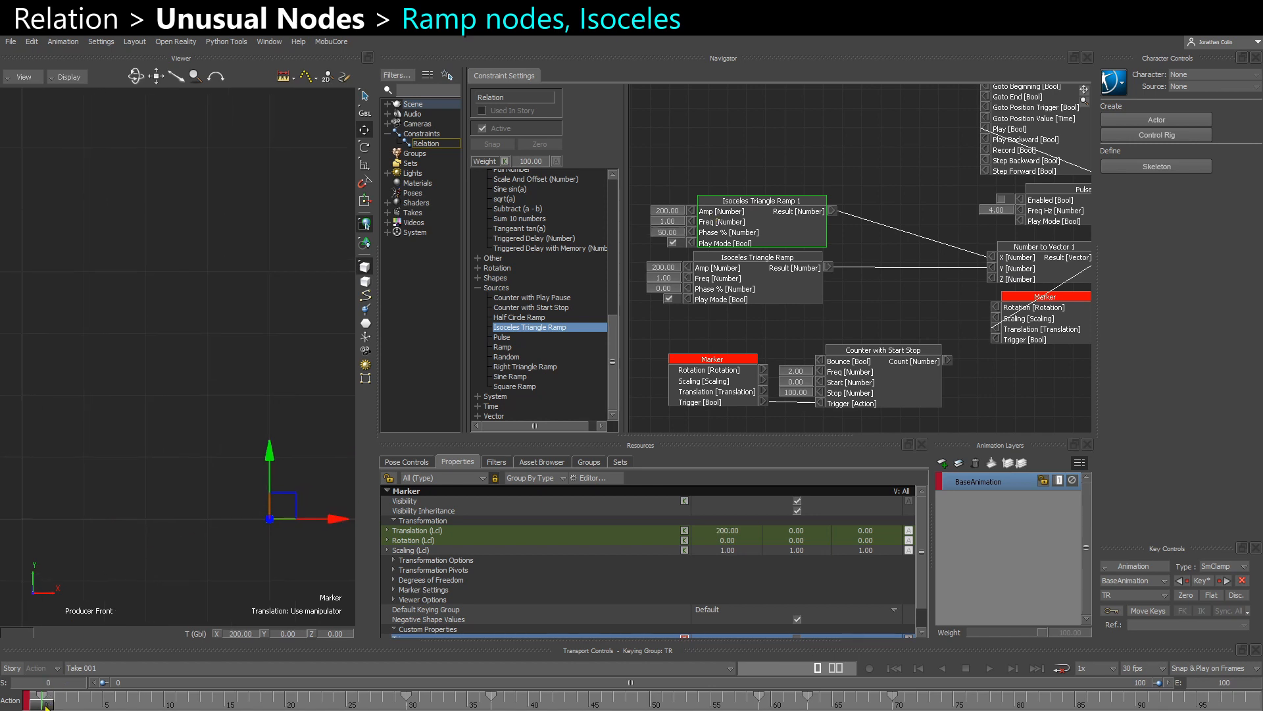
drag(46, 706, 316, 702)
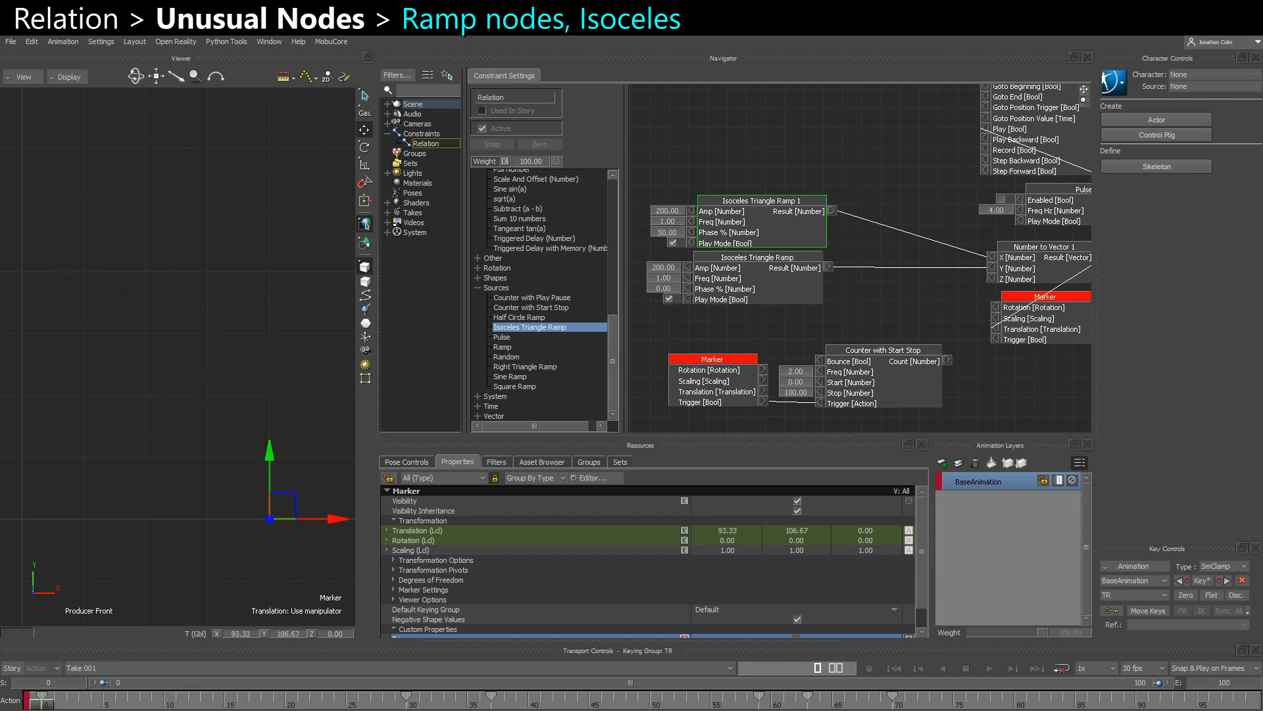
- Set the Phase % of Isoceles Triangle Ramp 1 to 25 and scrub the take to compare the path
double_click(662, 235)
text(25)
key(Return)
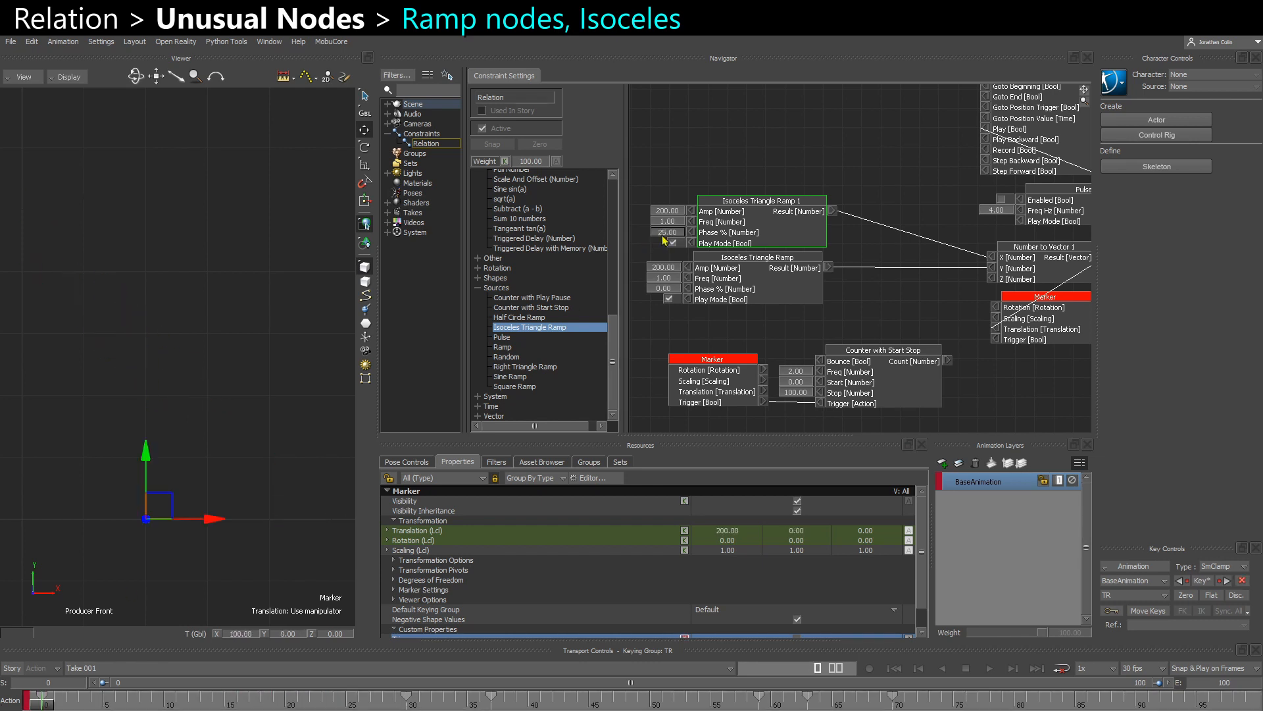
mouse_move(45, 701)
mouse_down()
mouse_move(539, 686)
mouse_move(40, 698)
mouse_up()
- Set the Phase % of Isoceles Triangle Ramp 1 to 100 and scrub the take to frame 43
double_click(653, 233)
key(BackSpace)
key(Return)
mouse_move(46, 705)
mouse_down()
mouse_move(362, 684)
mouse_move(564, 690)
mouse_up()
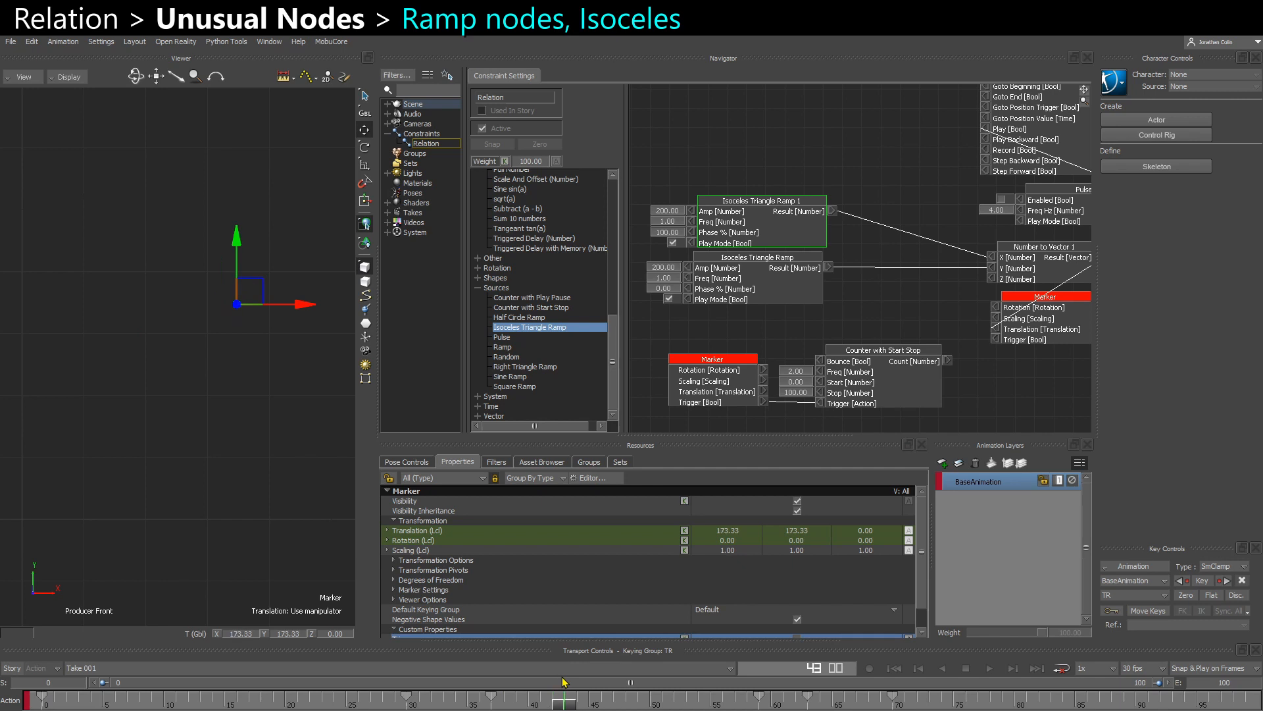
- Set the Freq of Isoceles Triangle Ramp 1 to 2 and play the take from frame 0
double_click(675, 223)
text(2)
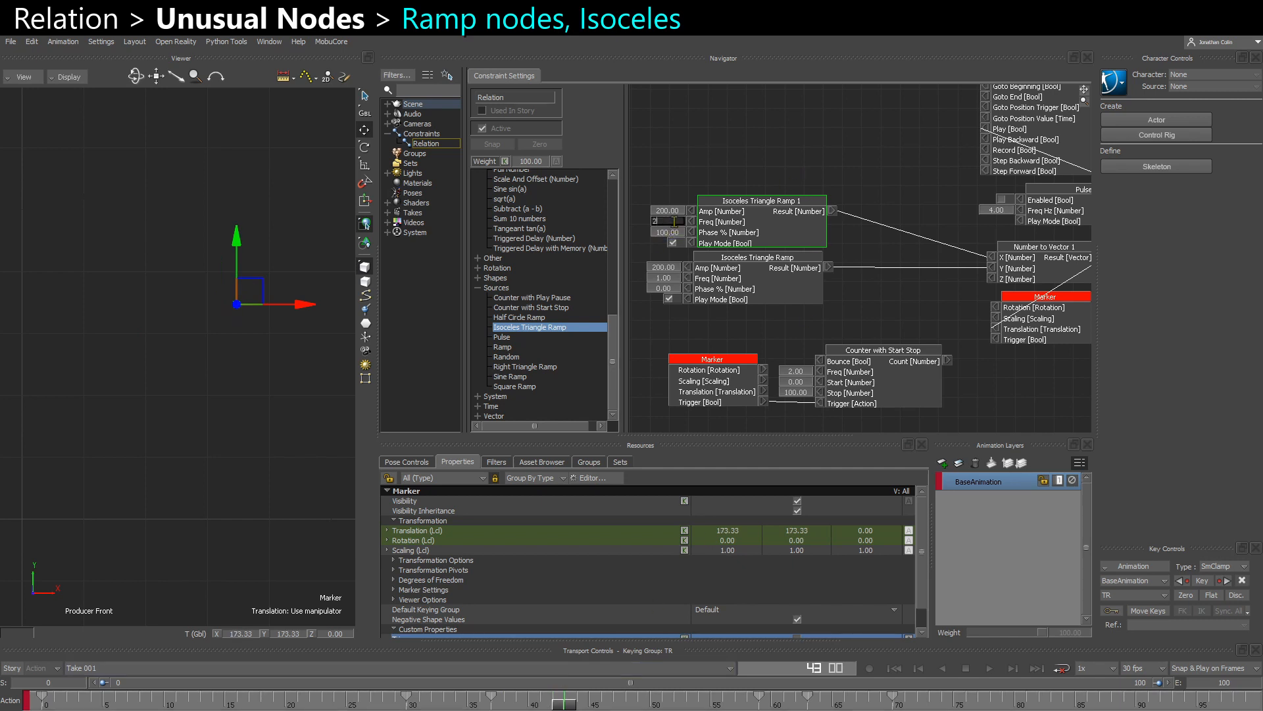
key(Return)
mouse_move(71, 702)
mouse_down()
mouse_move(364, 689)
mouse_move(41, 700)
mouse_up()
key(ctrl+space)
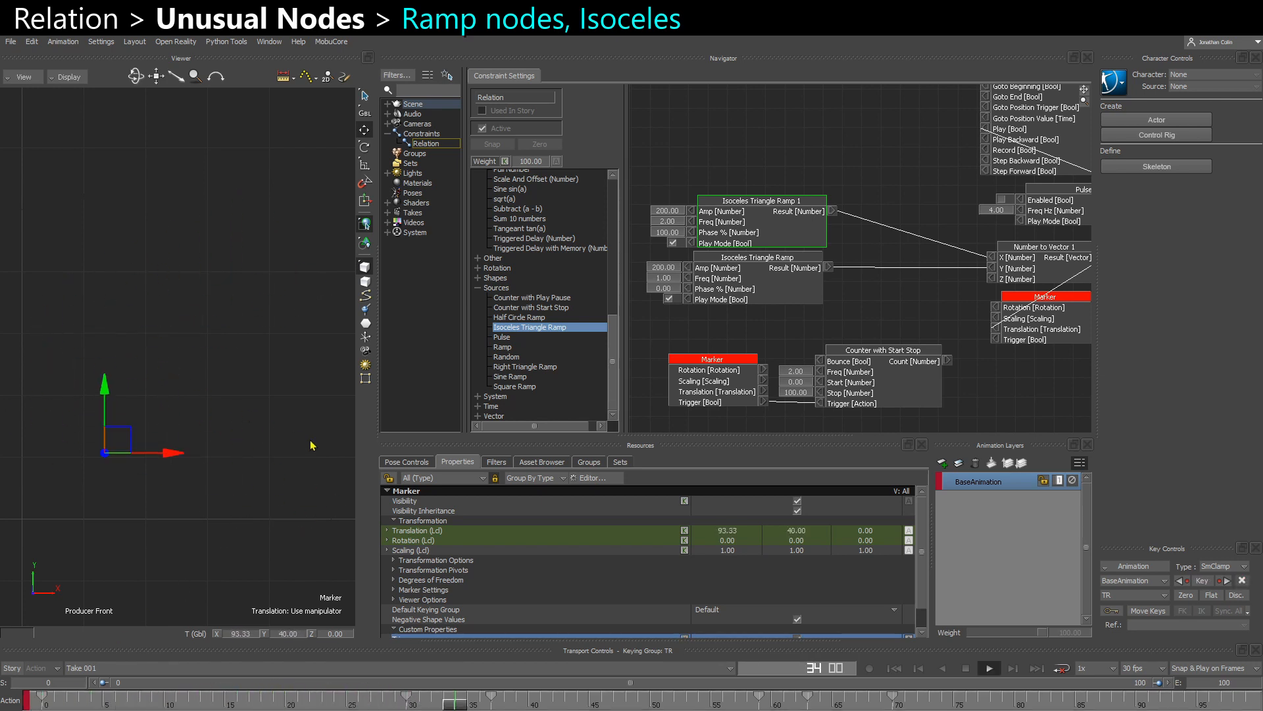
- Stop playback, reset the Phase % of Isoceles Triangle Ramp 1 to 0 and scrub from frame 0 to frame 20
key(ctrl+space)
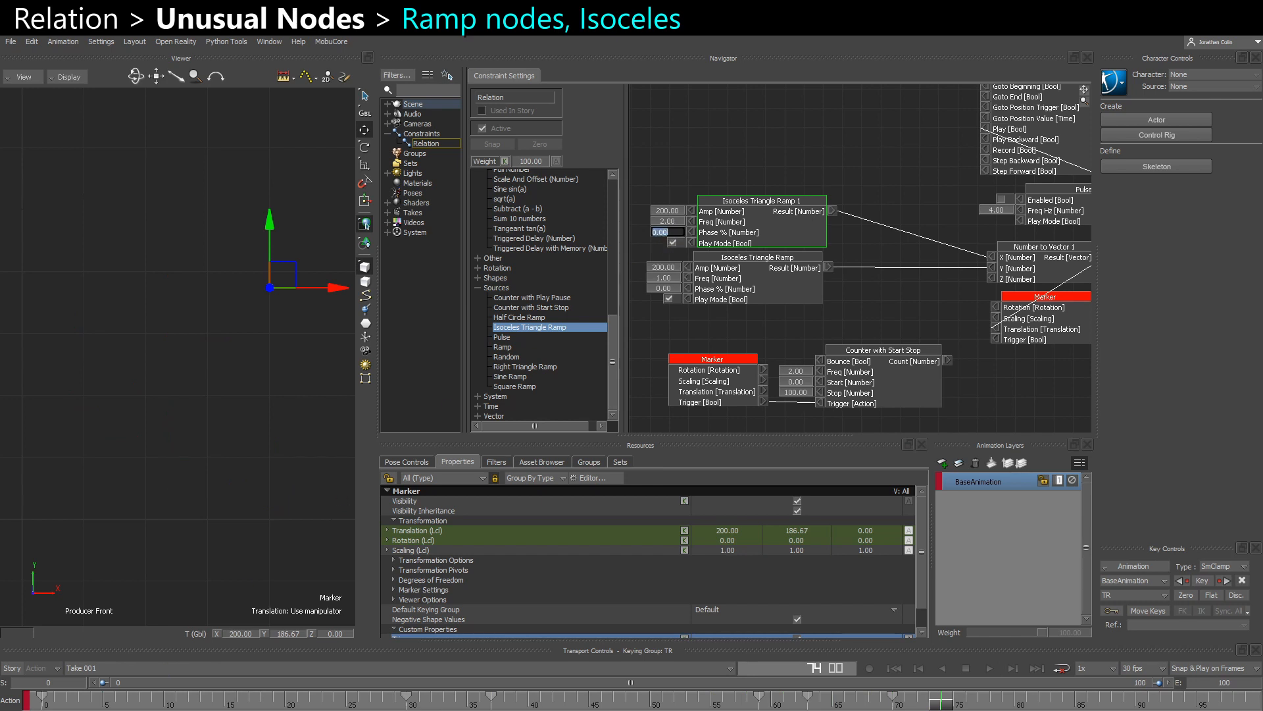
click(38, 706)
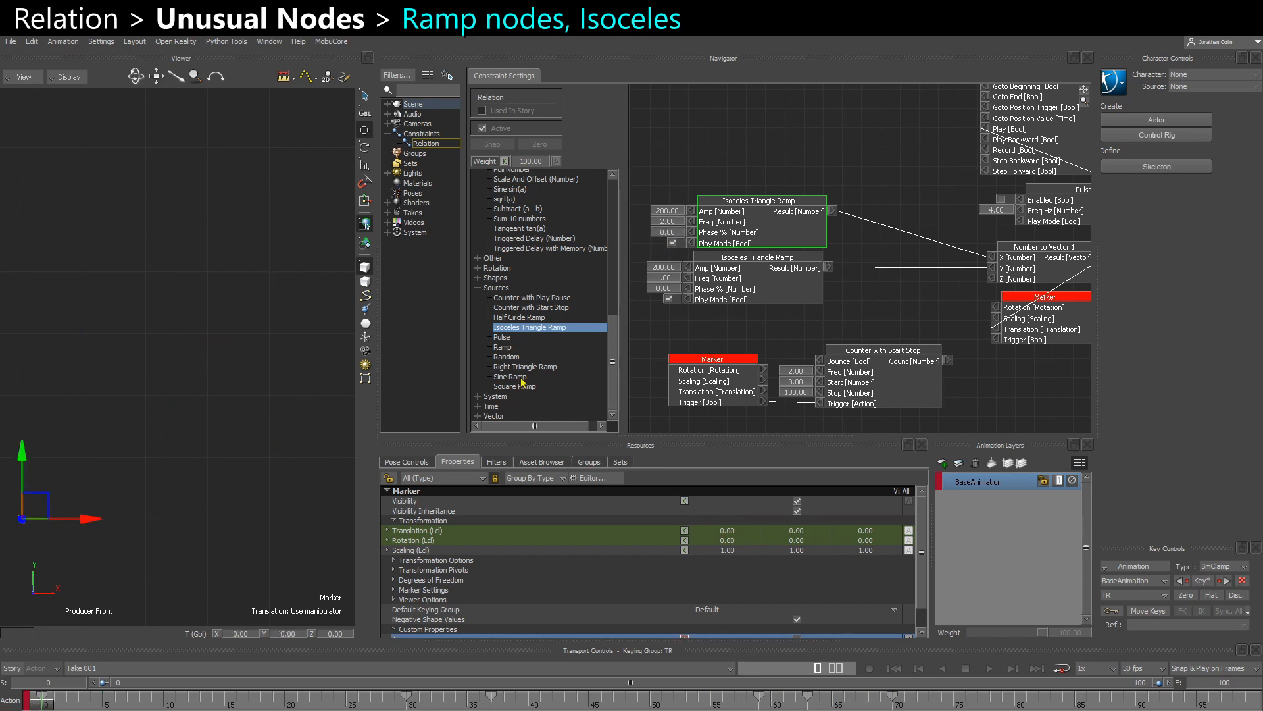
drag(39, 706, 287, 704)
- Turn off Play Mode on Isoceles Triangle Ramp 1, return to frame 0, re-enable it and scrub the take to compare
click(672, 243)
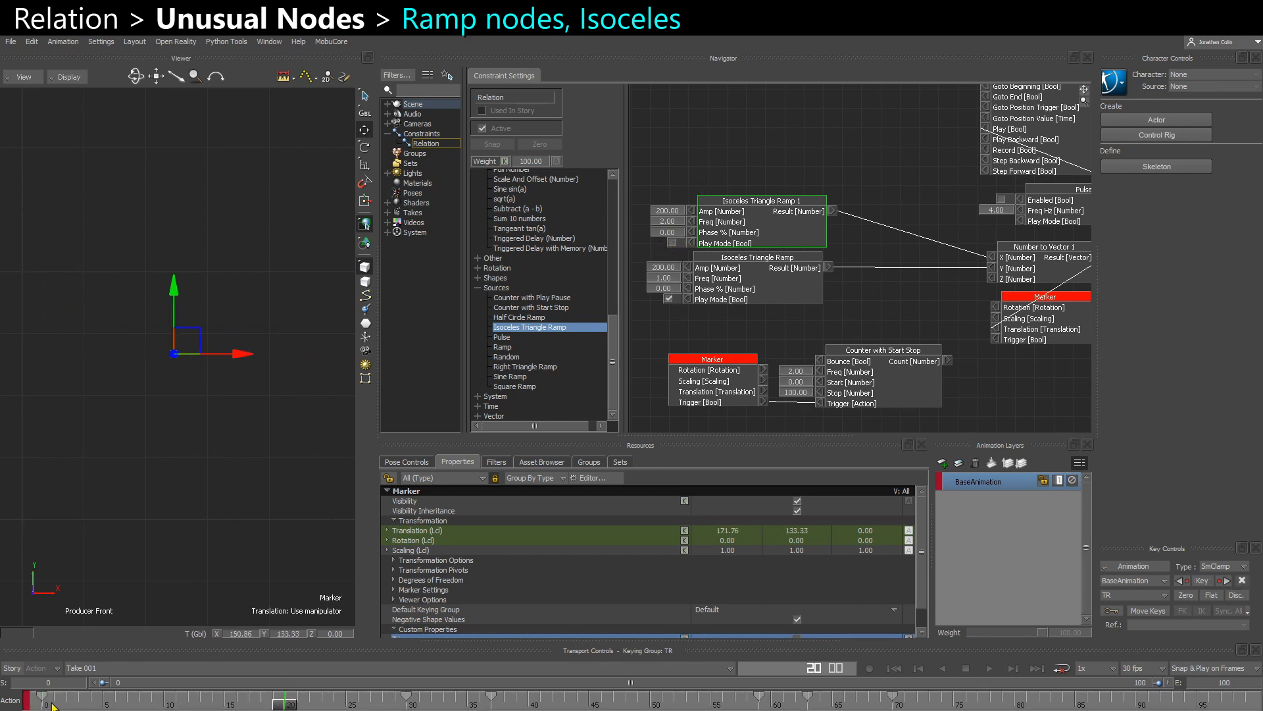
click(44, 704)
click(672, 244)
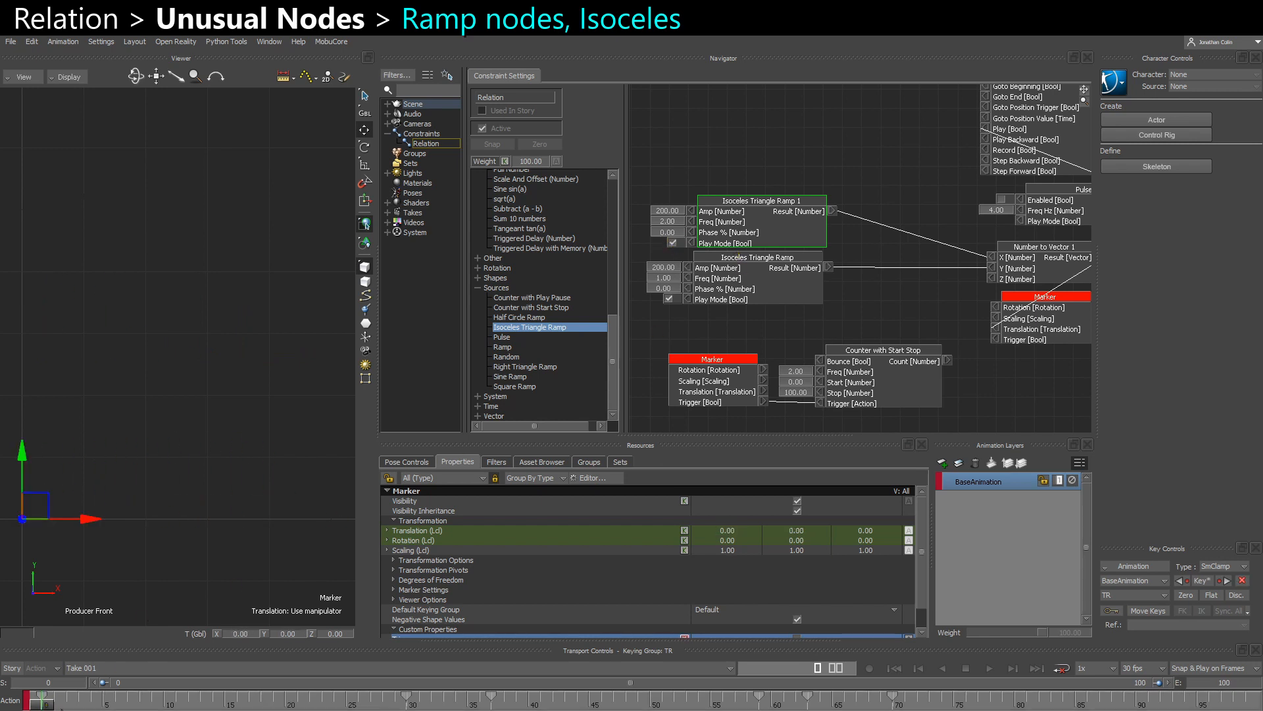
mouse_move(44, 705)
mouse_down()
mouse_move(391, 694)
mouse_move(224, 696)
mouse_move(310, 696)
mouse_up()
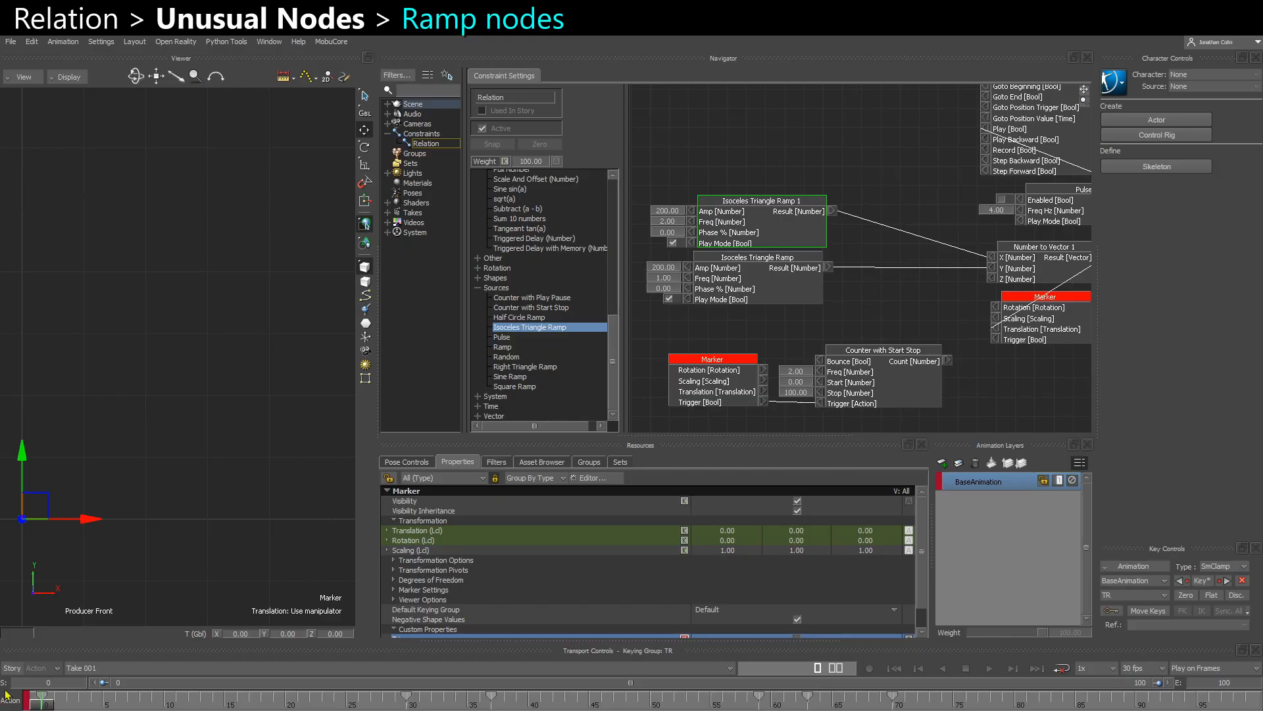
- Move both Isoceles Triangle Ramp nodes higher in the relation graph to free space below them
drag(749, 164, 762, 133)
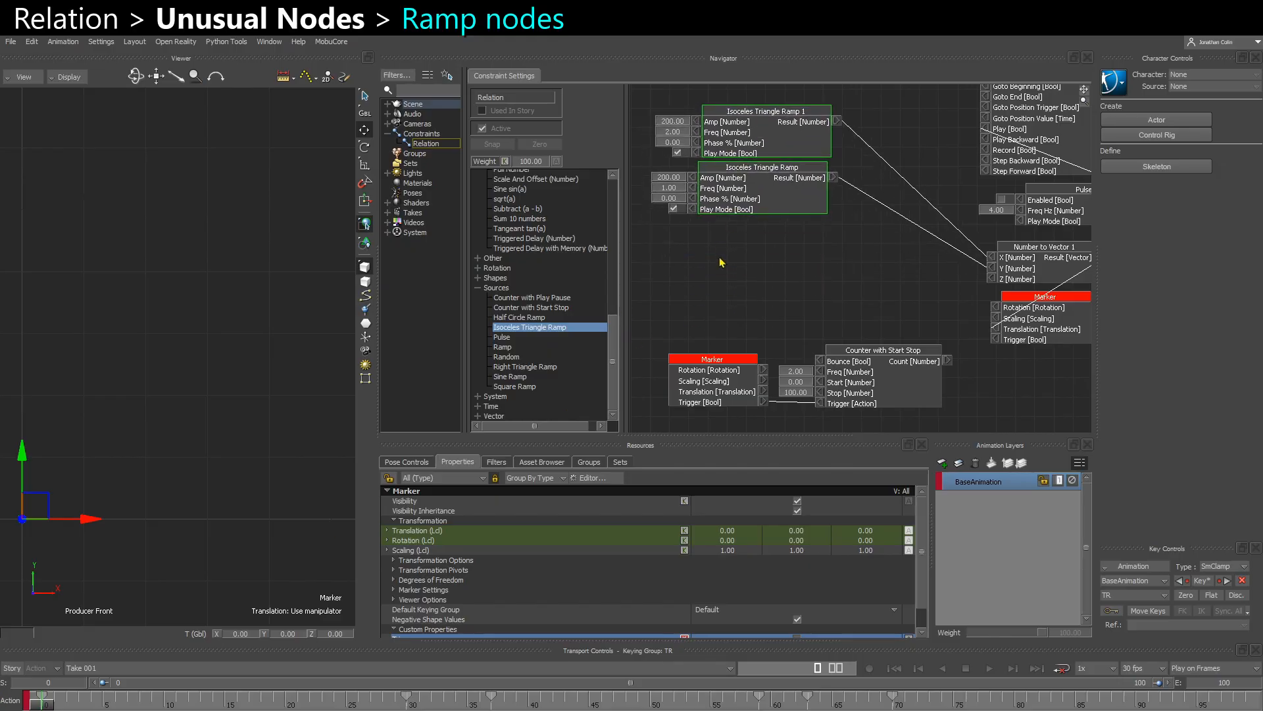
- Clear the node selection and switch the playback snap mode to Snap & Play on Frames
click(722, 263)
click(1205, 668)
click(1201, 699)
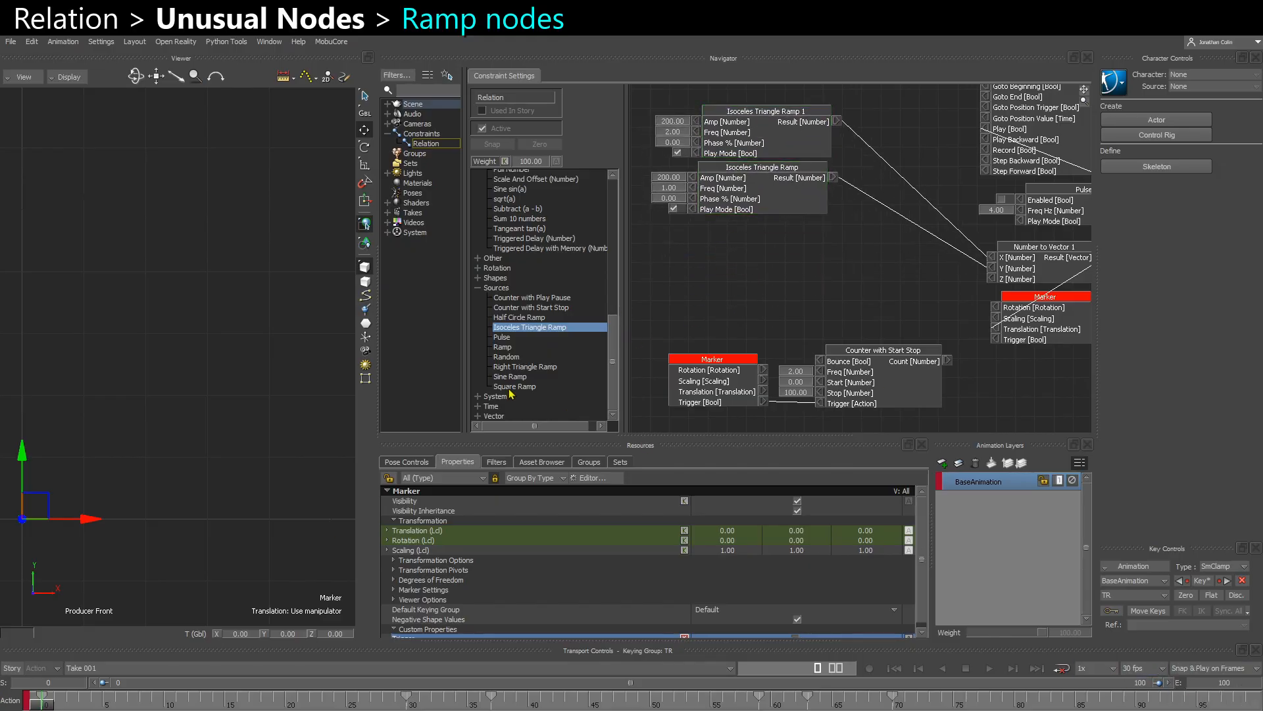
- Add a Sine Ramp node, connect its result to the Y input of Number to Vector 1 and disconnect the X input
click(506, 387)
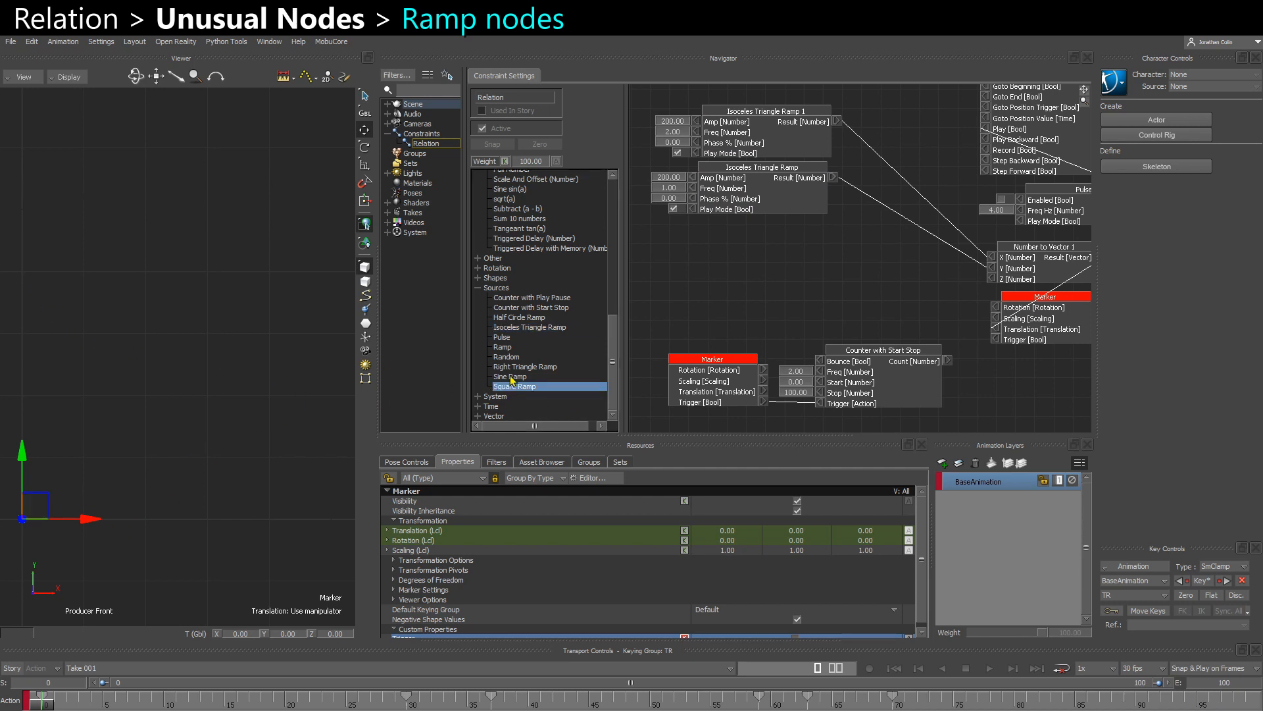
drag(511, 380, 717, 270)
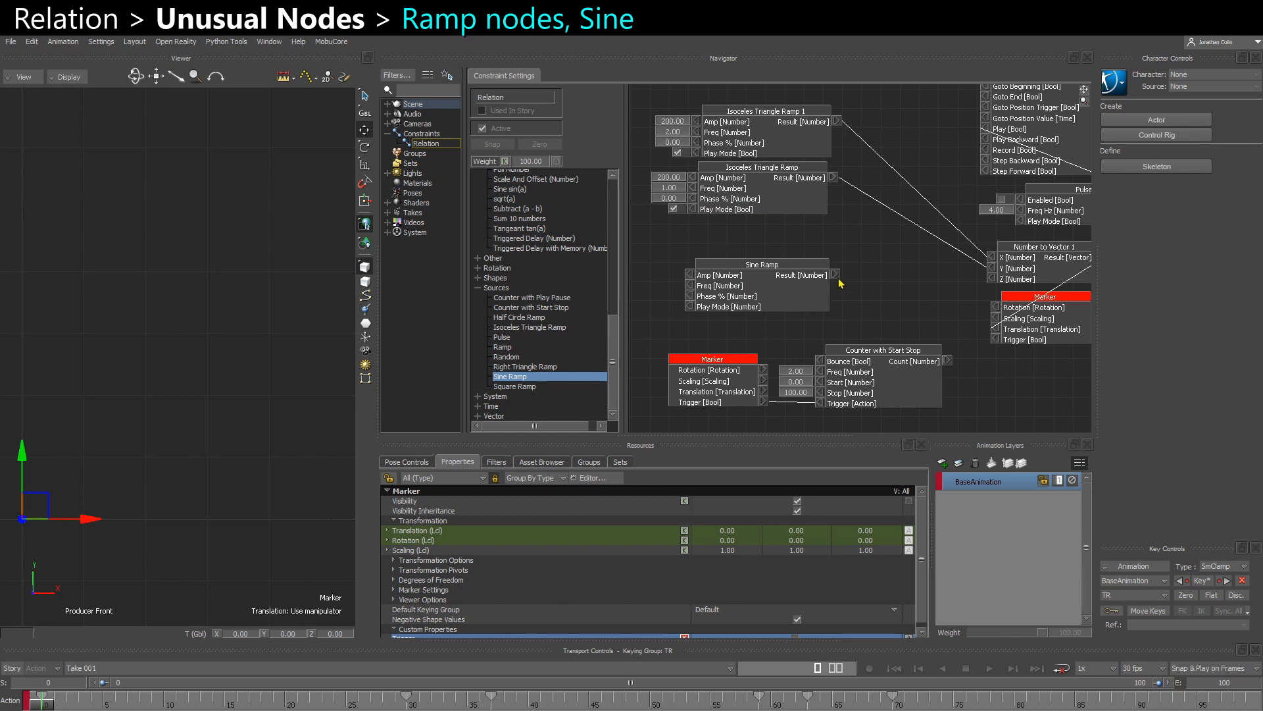
drag(836, 274, 992, 268)
right_click(993, 267)
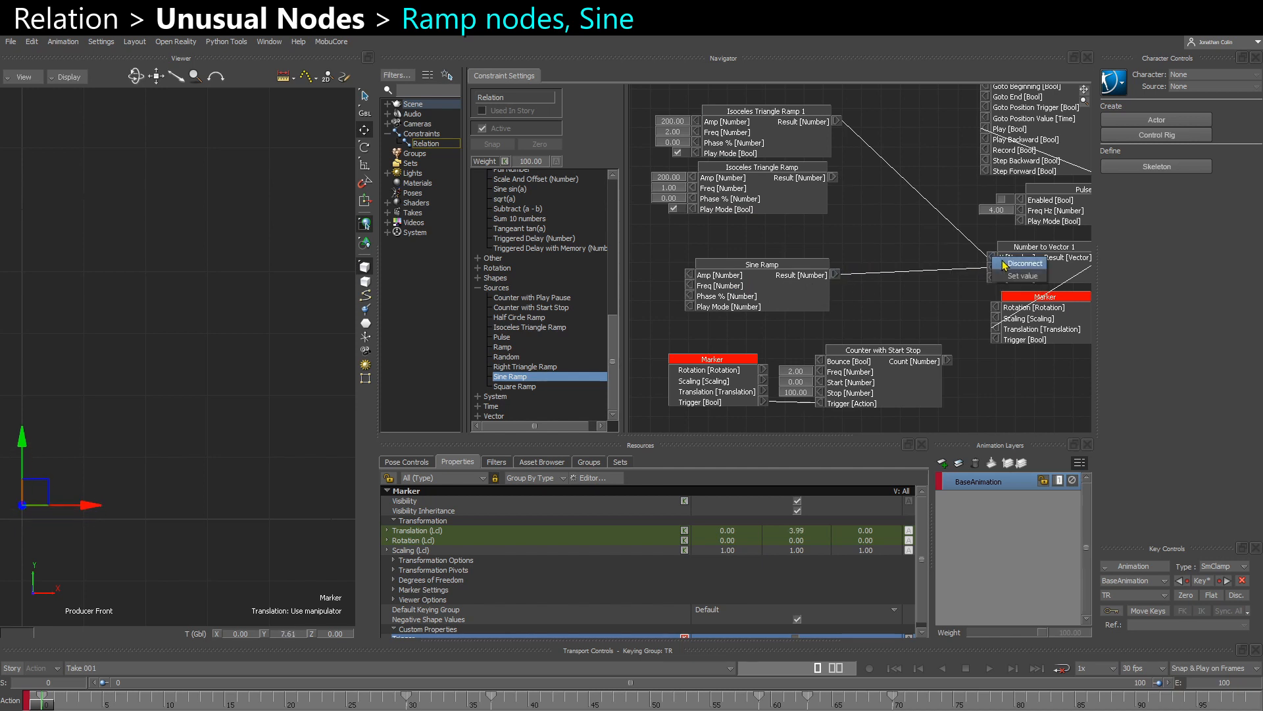
click(1004, 264)
drag(777, 288, 803, 280)
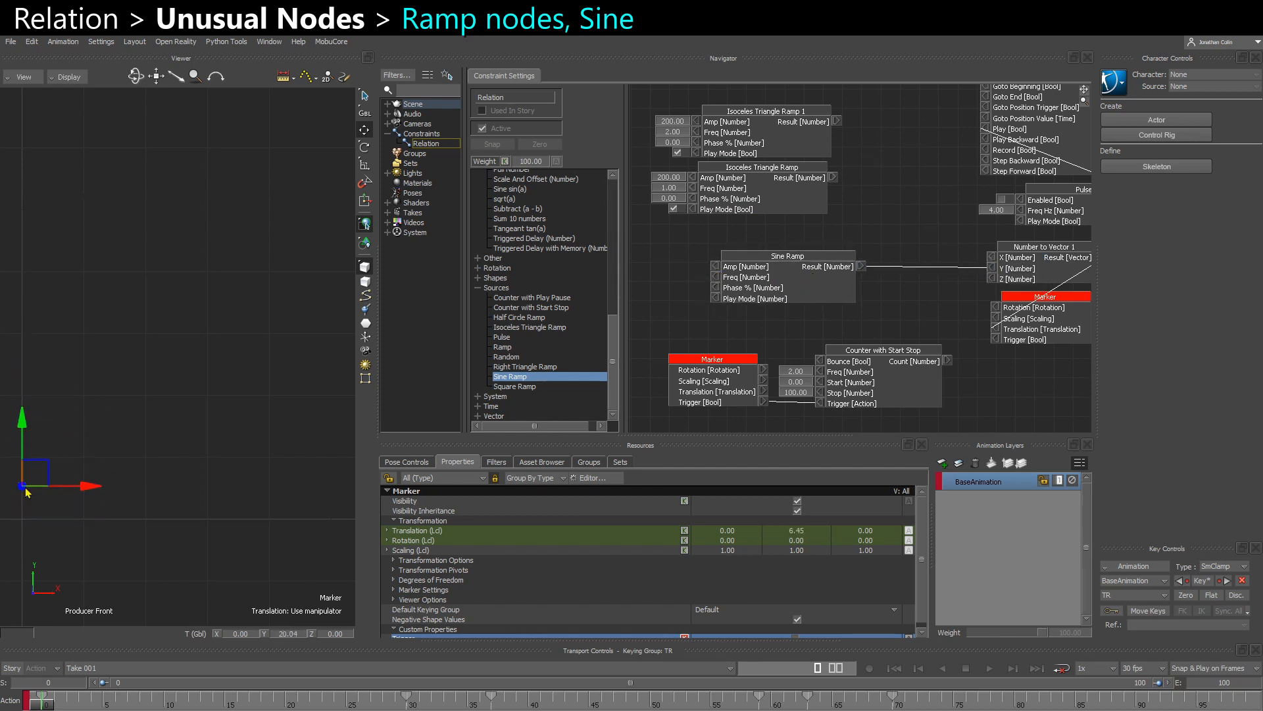
- Duplicate the Sine Ramp node, stack the copy above the original and connect its result to the X input of Number to Vector 1
mouse_move(86, 555)
shift+mouse_down()
mouse_move(188, 529)
mouse_move(182, 510)
shift+mouse_up()
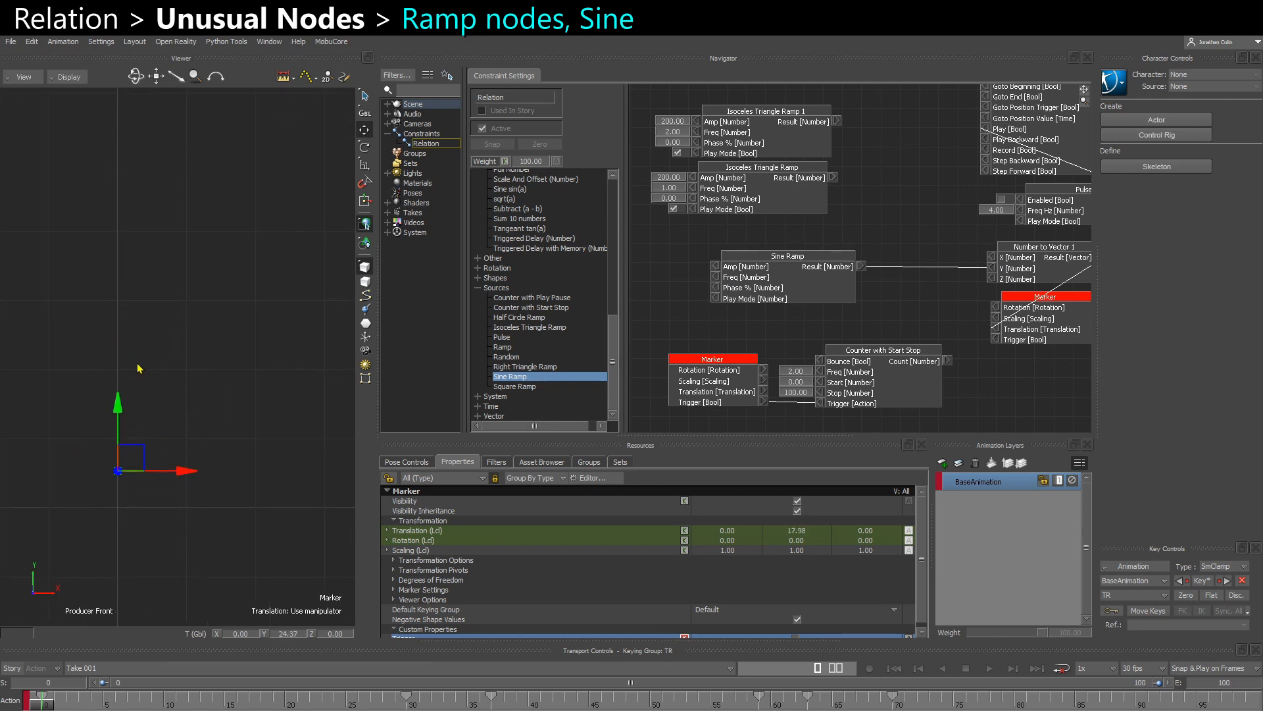
drag(746, 300, 728, 277)
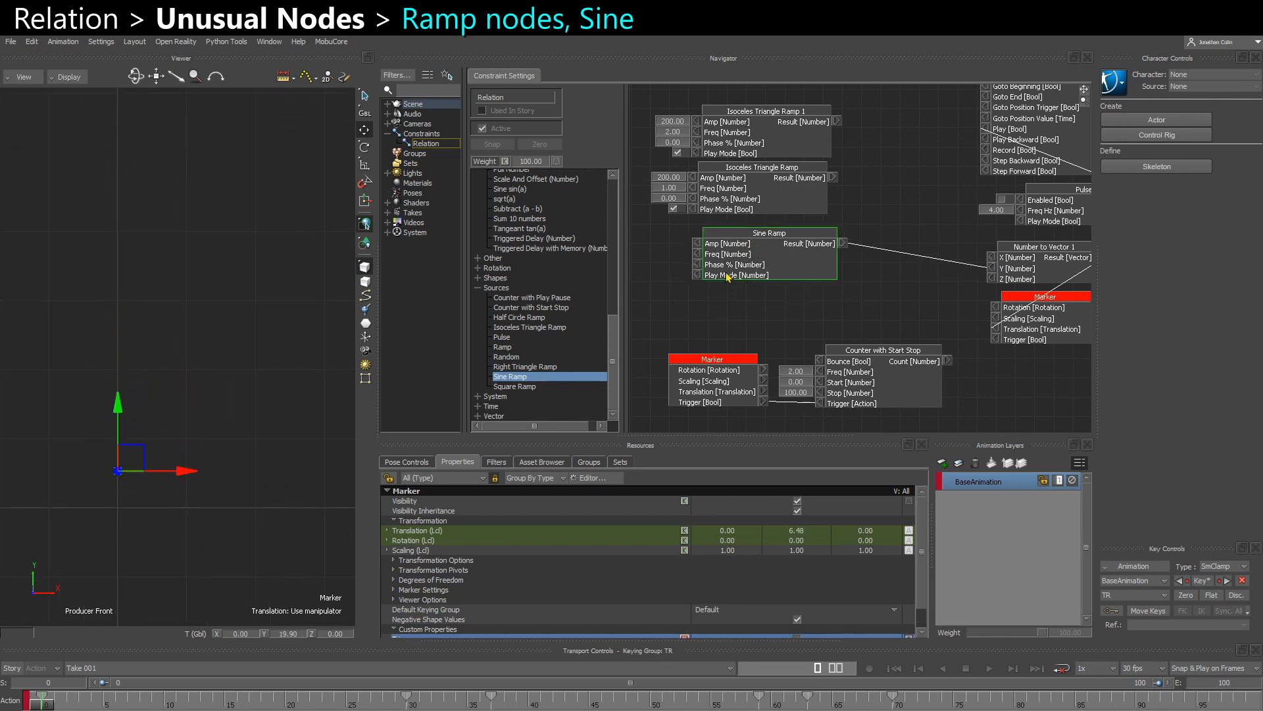
key(ctrl+v)
drag(789, 326, 745, 310)
drag(783, 273, 865, 346)
drag(765, 309, 785, 253)
drag(850, 306, 777, 289)
drag(852, 244, 982, 261)
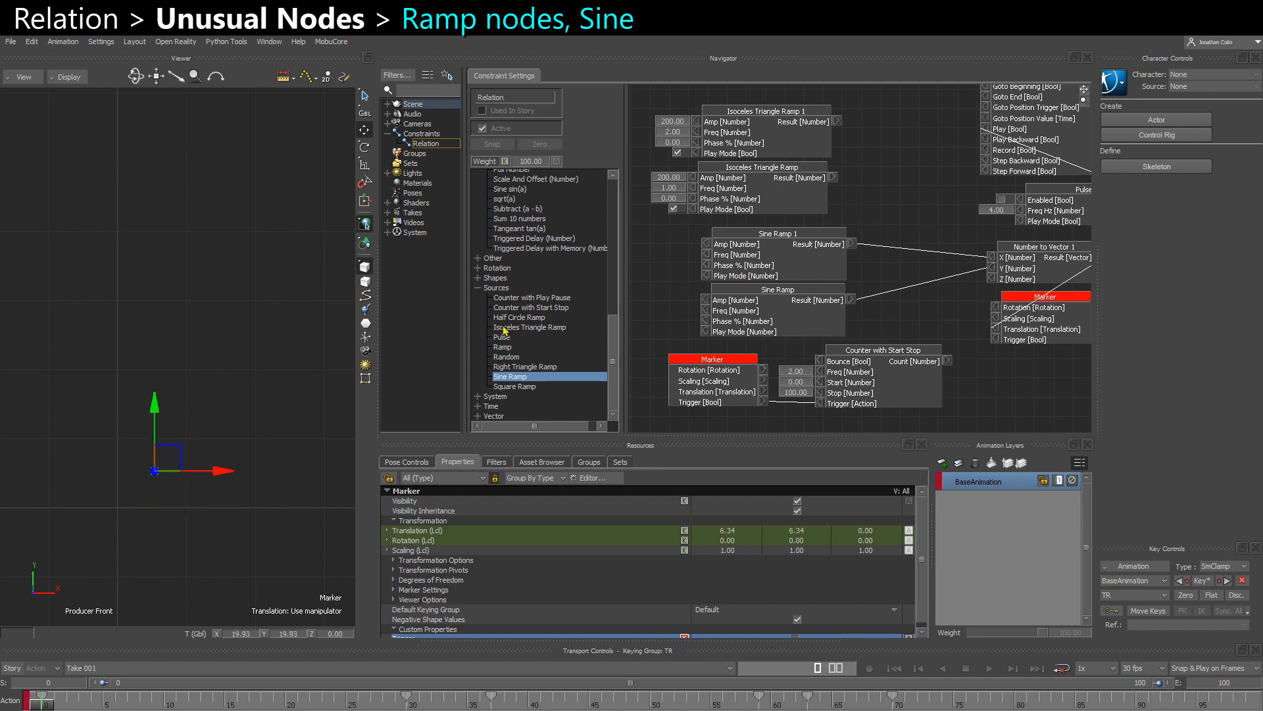
- Set the Phase % of Sine Ramp 1 to 50, and add 0 values for both Sine Ramps' Play Mode and Sine Ramp's Phase %
right_click(708, 266)
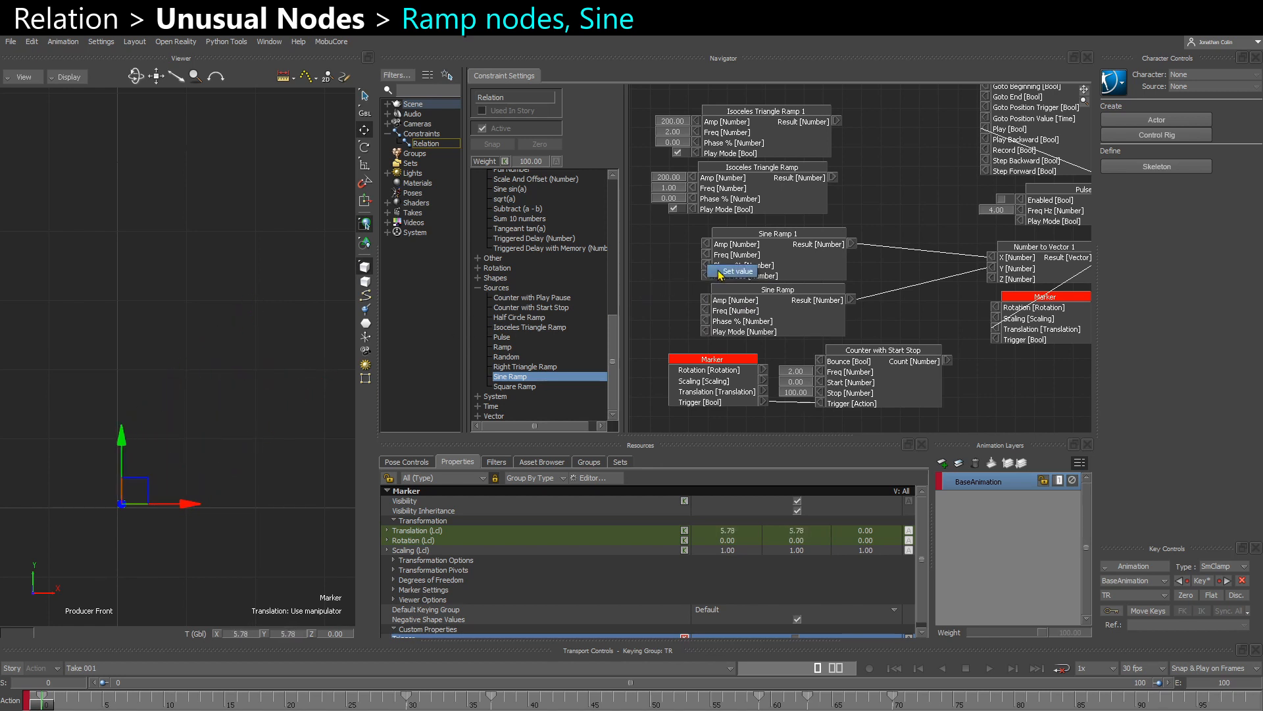
click(736, 271)
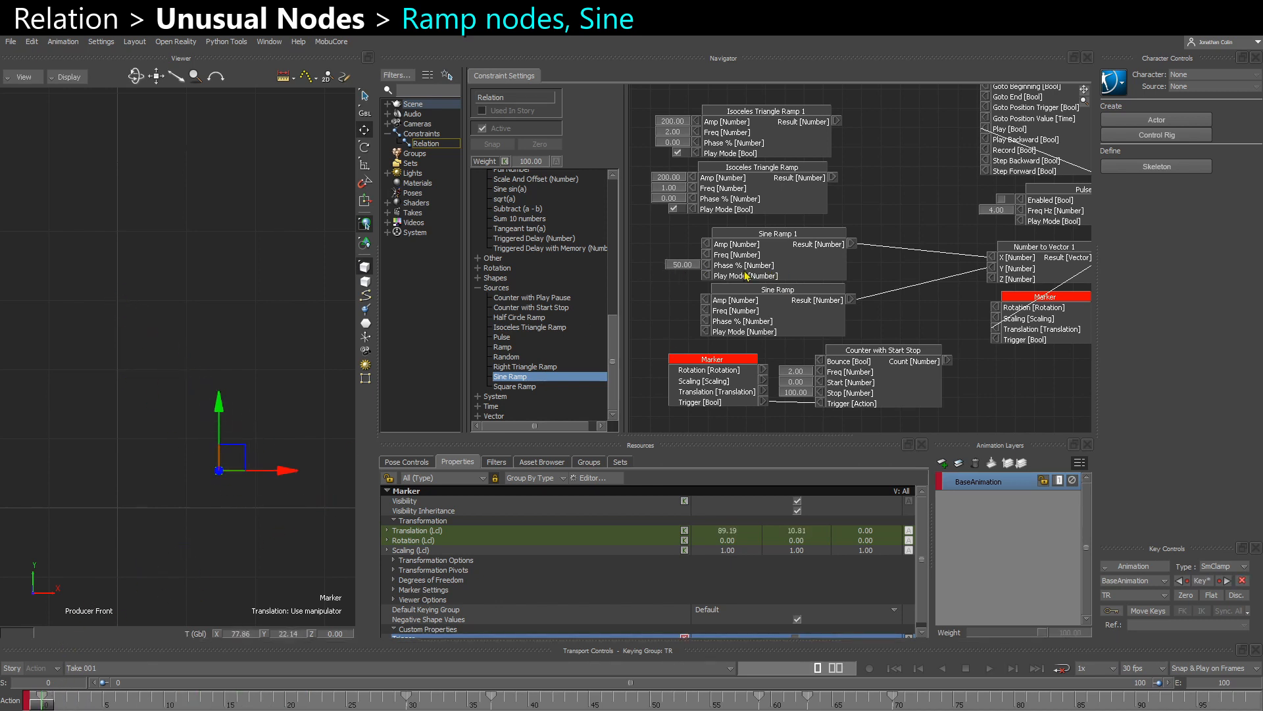
right_click(706, 274)
click(716, 284)
right_click(704, 330)
click(713, 338)
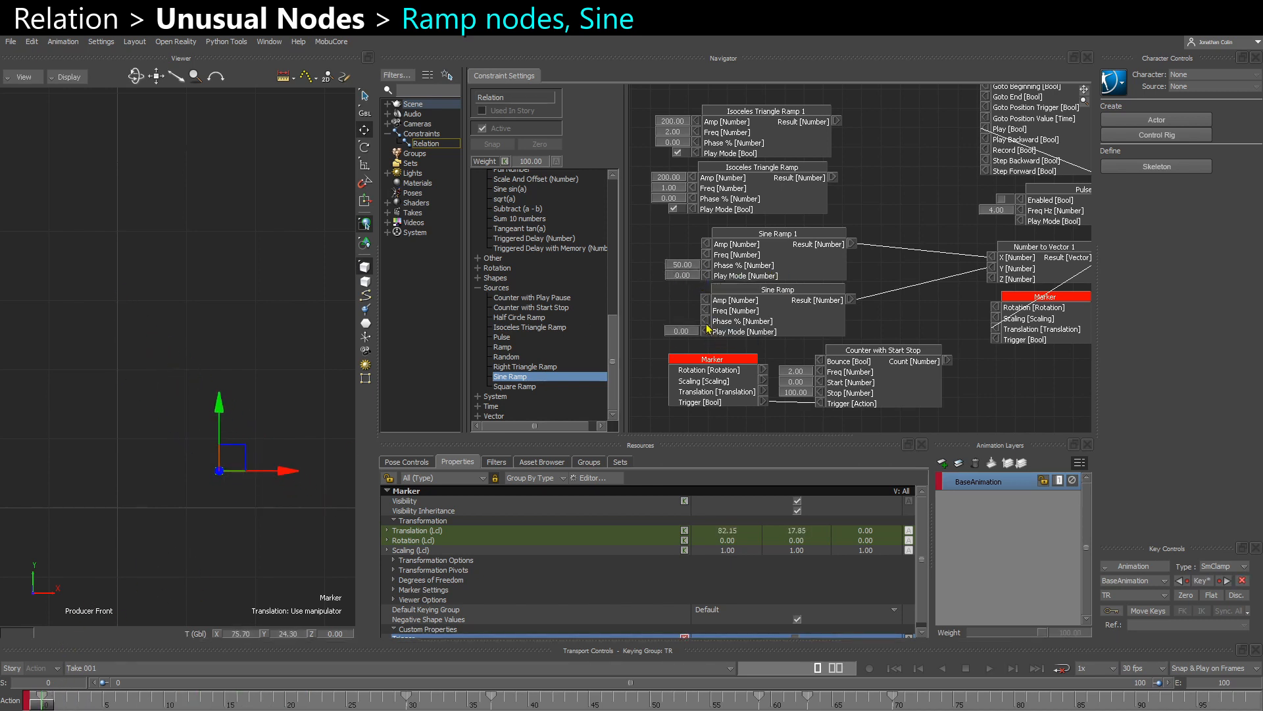
right_click(705, 320)
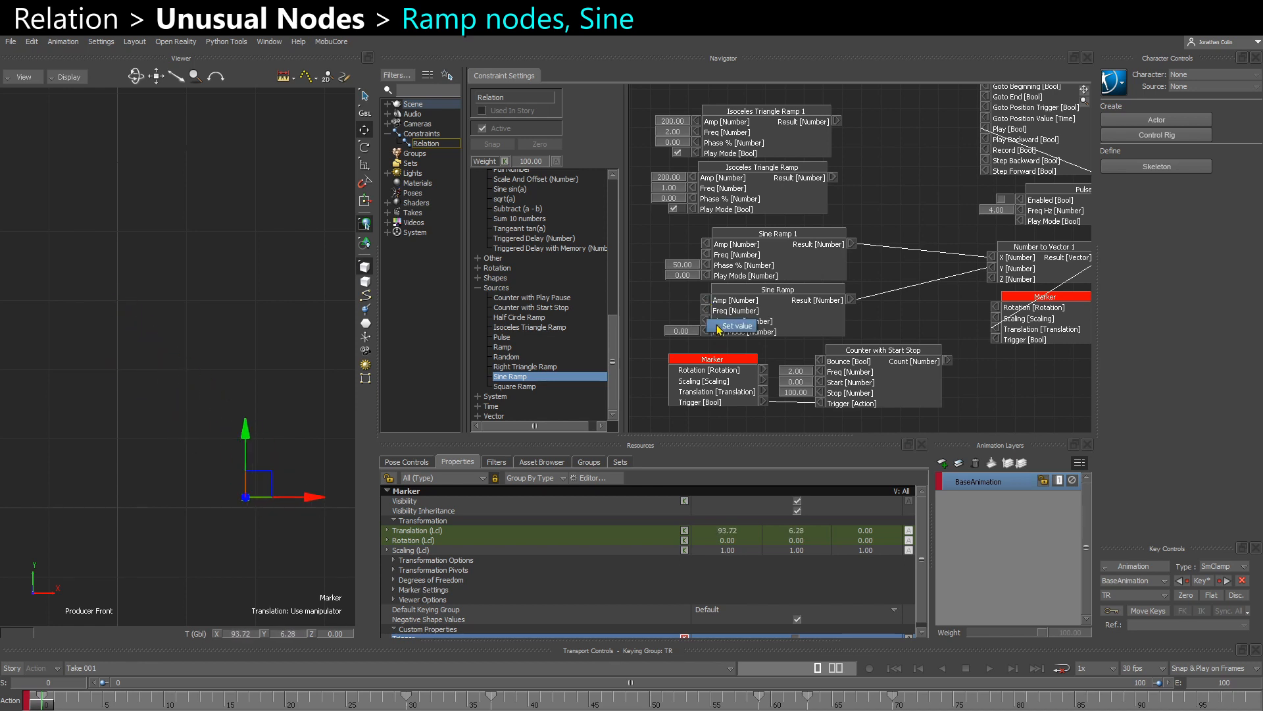
click(719, 329)
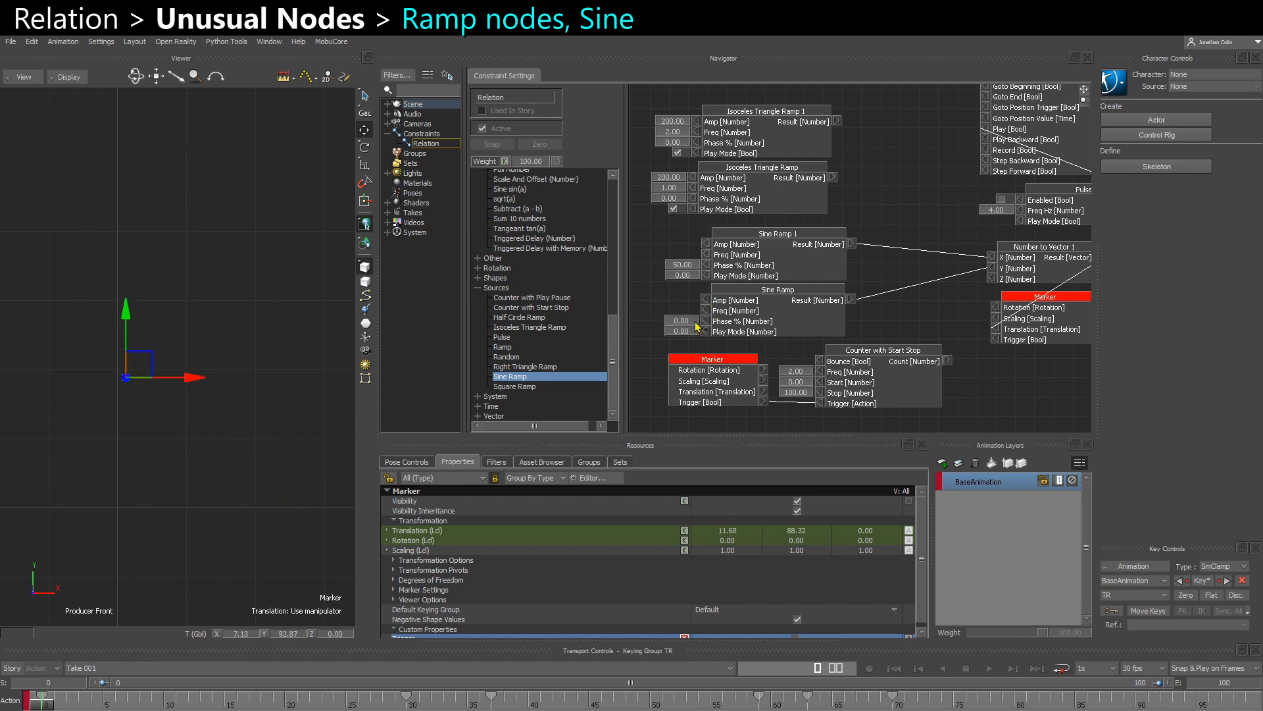
- Set Amp to 100 and Freq to 1 on both Sine Ramp nodes, and reset the Phase % of Sine Ramp 1 to 0
right_click(707, 255)
click(717, 263)
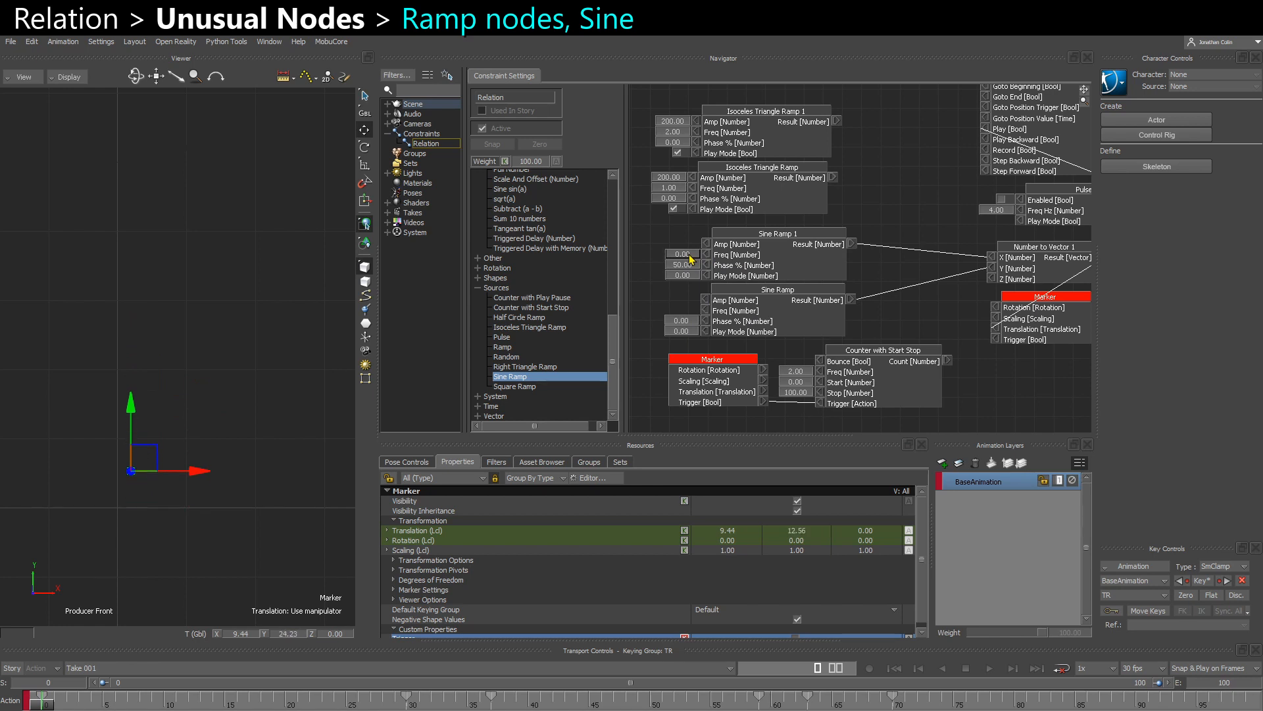
double_click(689, 256)
text(2)
key(Return)
double_click(687, 266)
text(0)
key(Return)
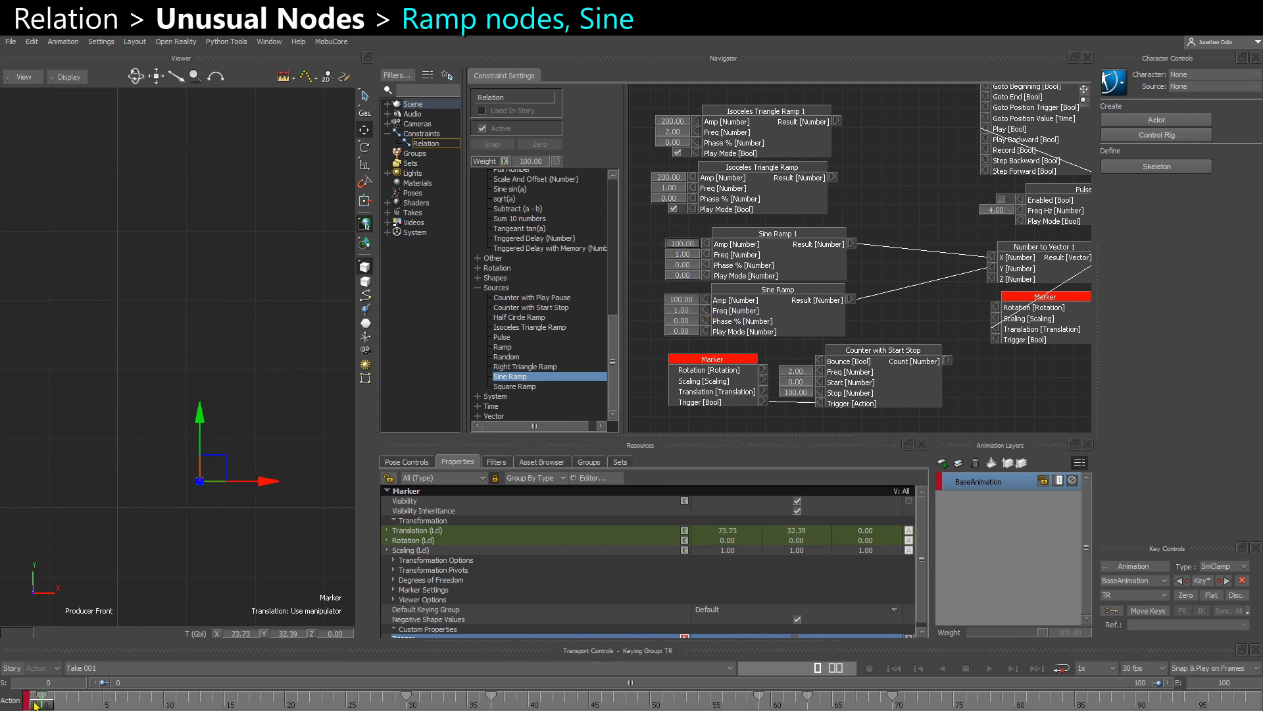
- Scrub the take, set Play Mode to 1 on both Sine Ramps, and give Sine Ramp a Freq of 2 and Phase % of 50
click(65, 704)
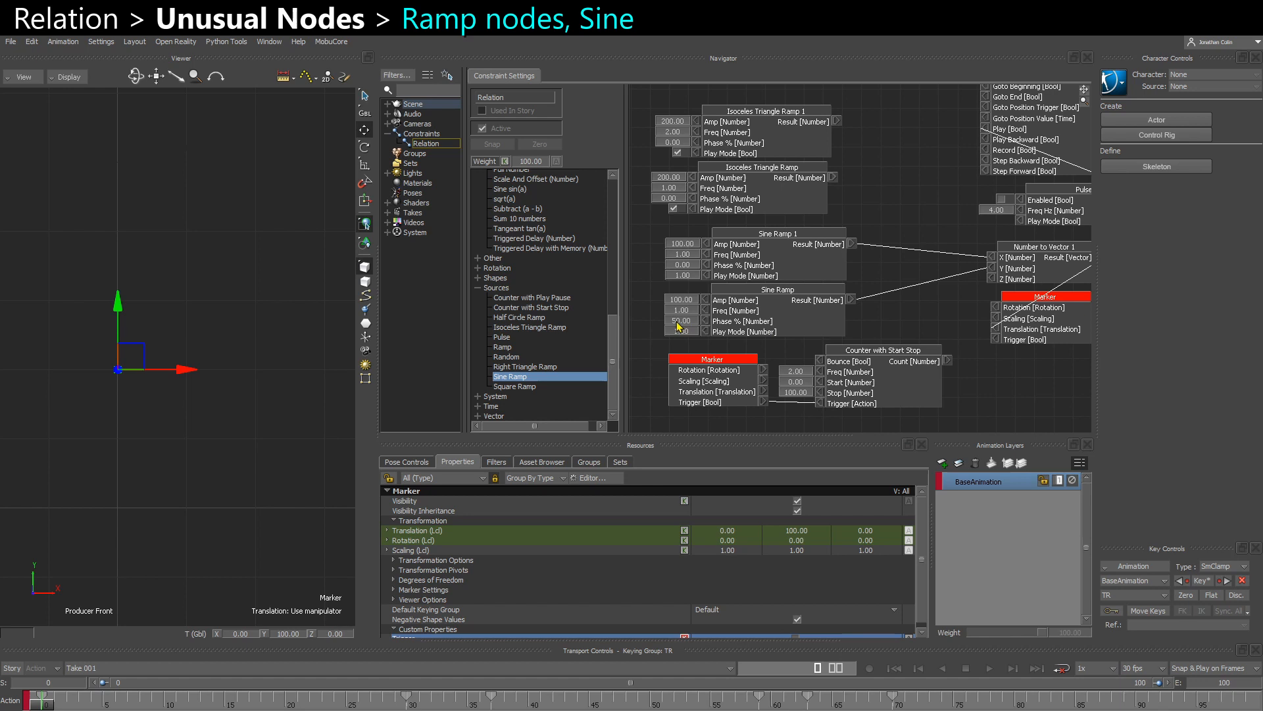
right_click(682, 319)
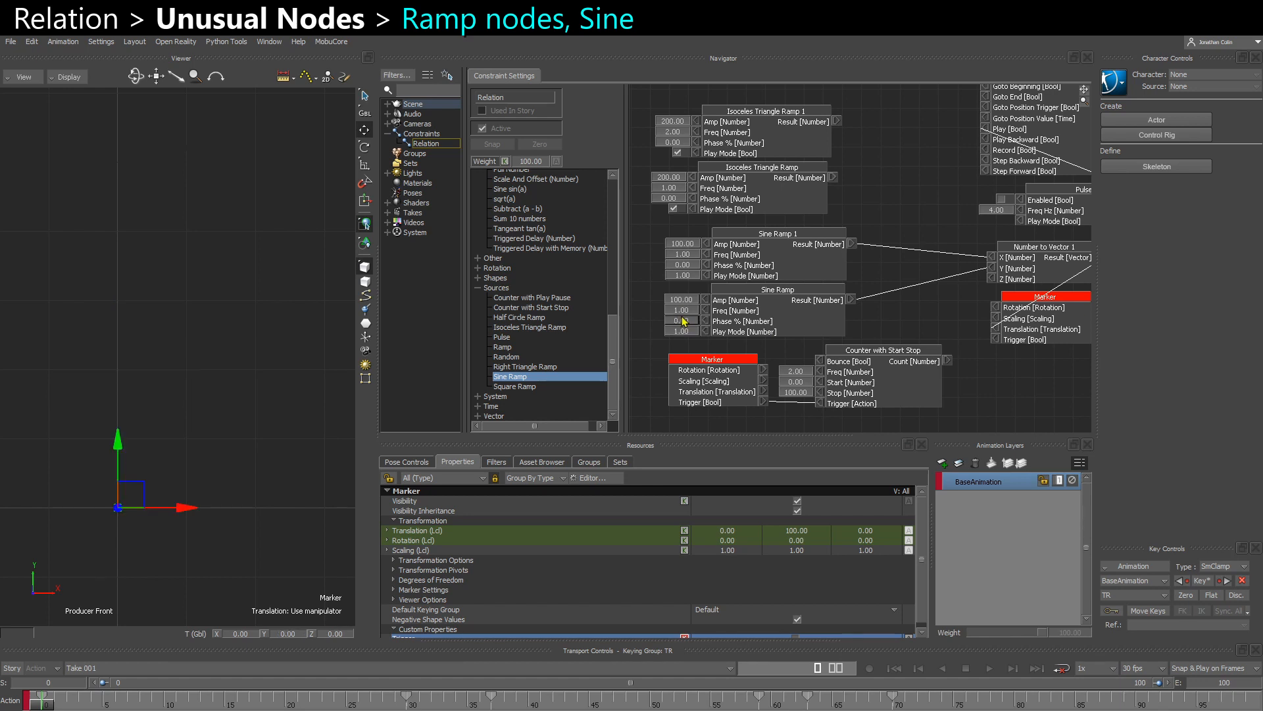
double_click(683, 311)
text(2)
key(Return)
- Scrub and play the take to watch the marker's motion, stop playback and return to frame 0
mouse_move(47, 705)
mouse_down()
mouse_move(272, 682)
mouse_move(787, 682)
mouse_up()
mouse_move(398, 681)
mouse_down()
mouse_move(444, 680)
mouse_move(41, 686)
mouse_up()
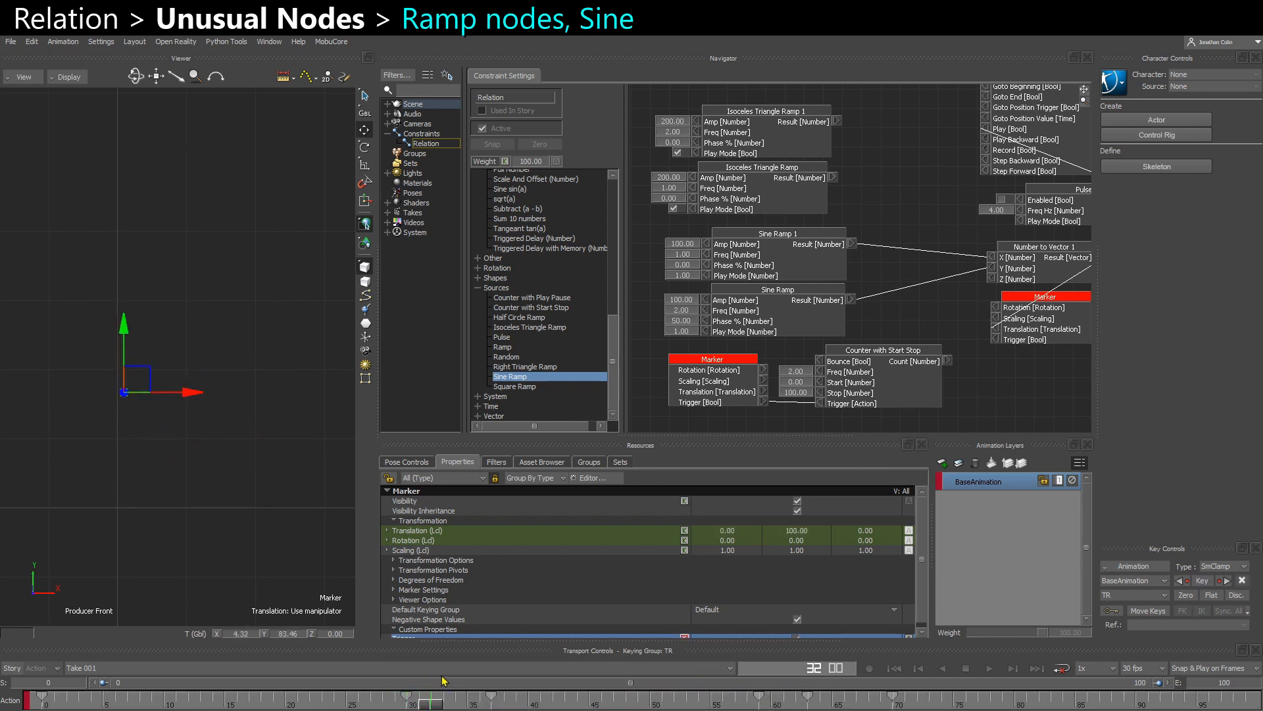
key(space)
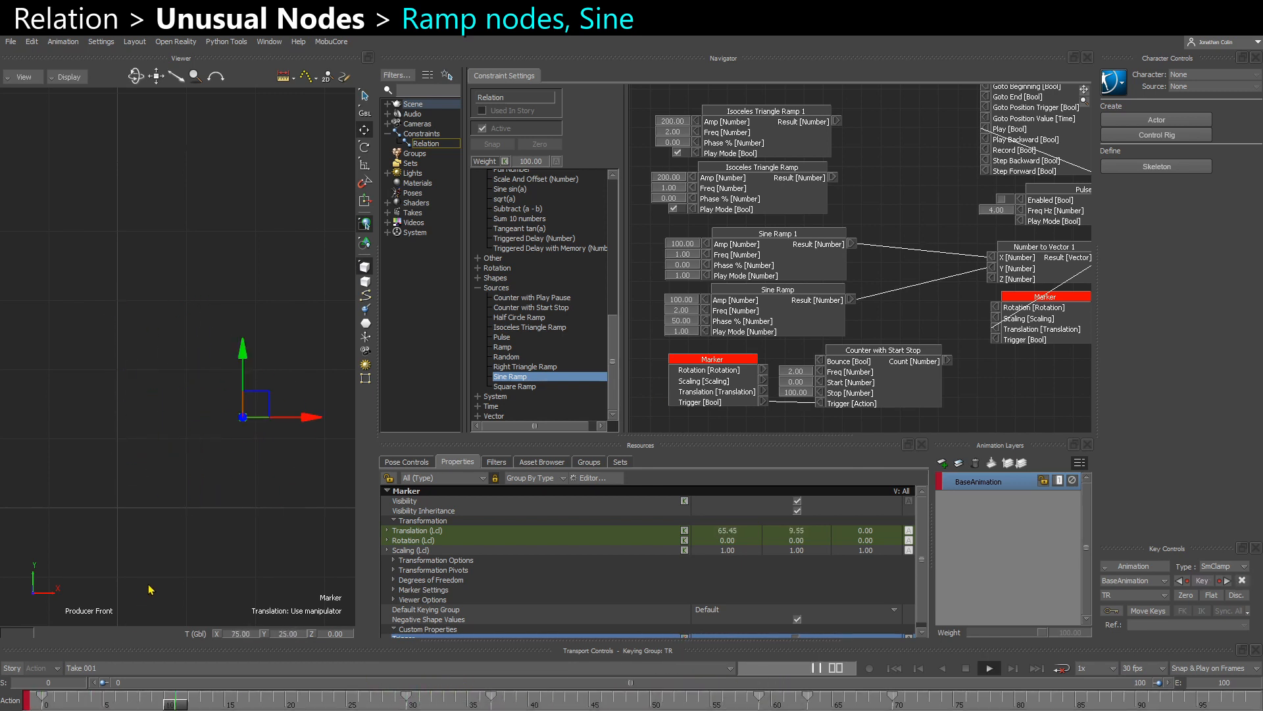
key(space)
click(43, 699)
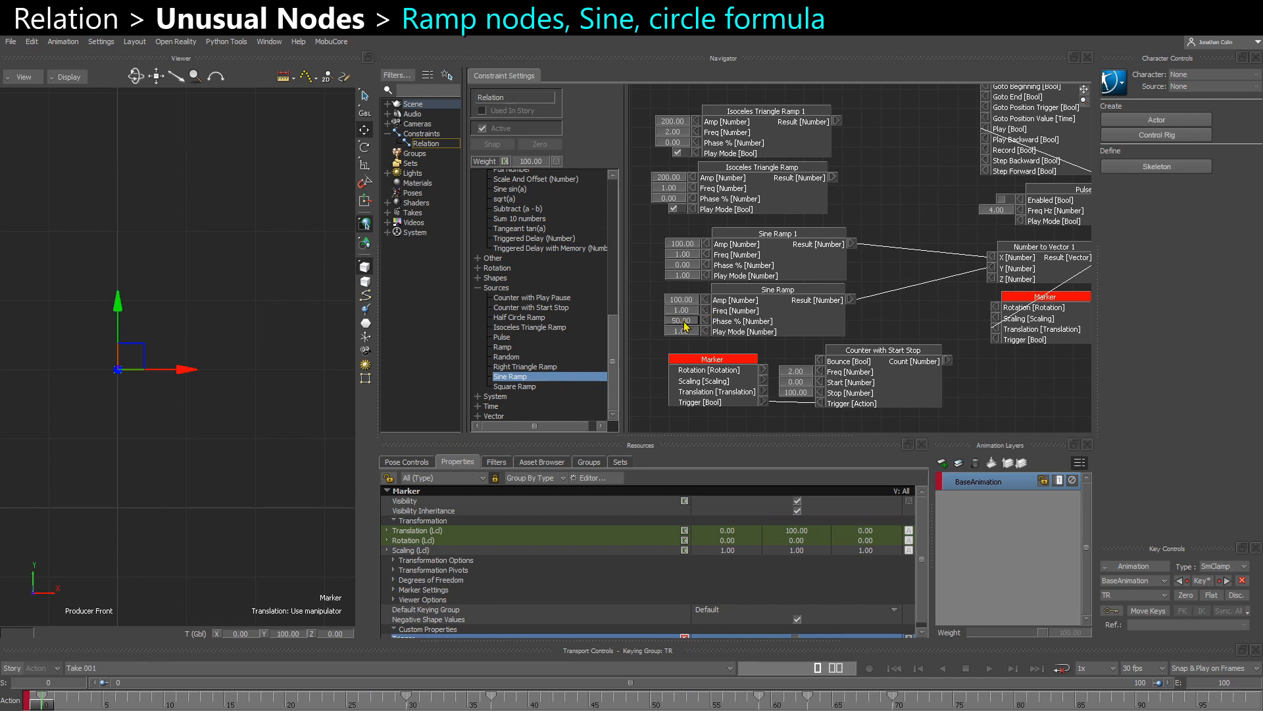
- Set Sine Ramp's Freq to 1 and Phase % to 25, play the take and return to frame 0
key(Return)
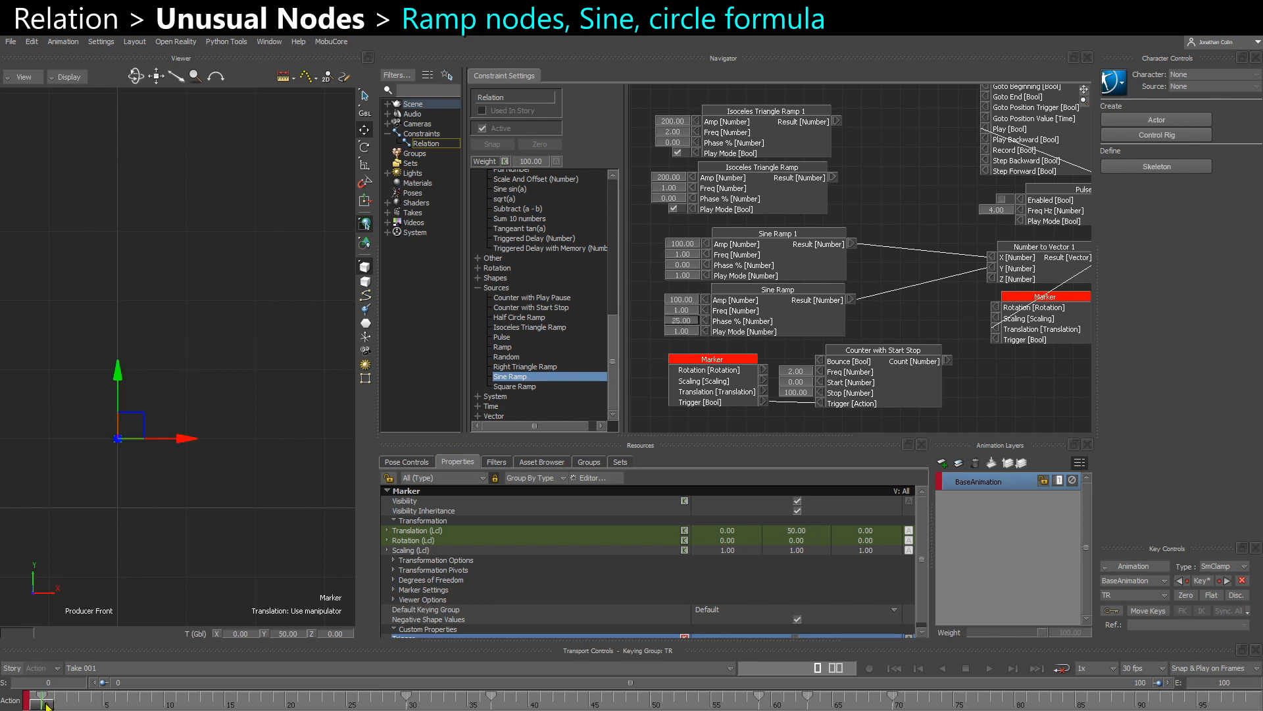
key(space)
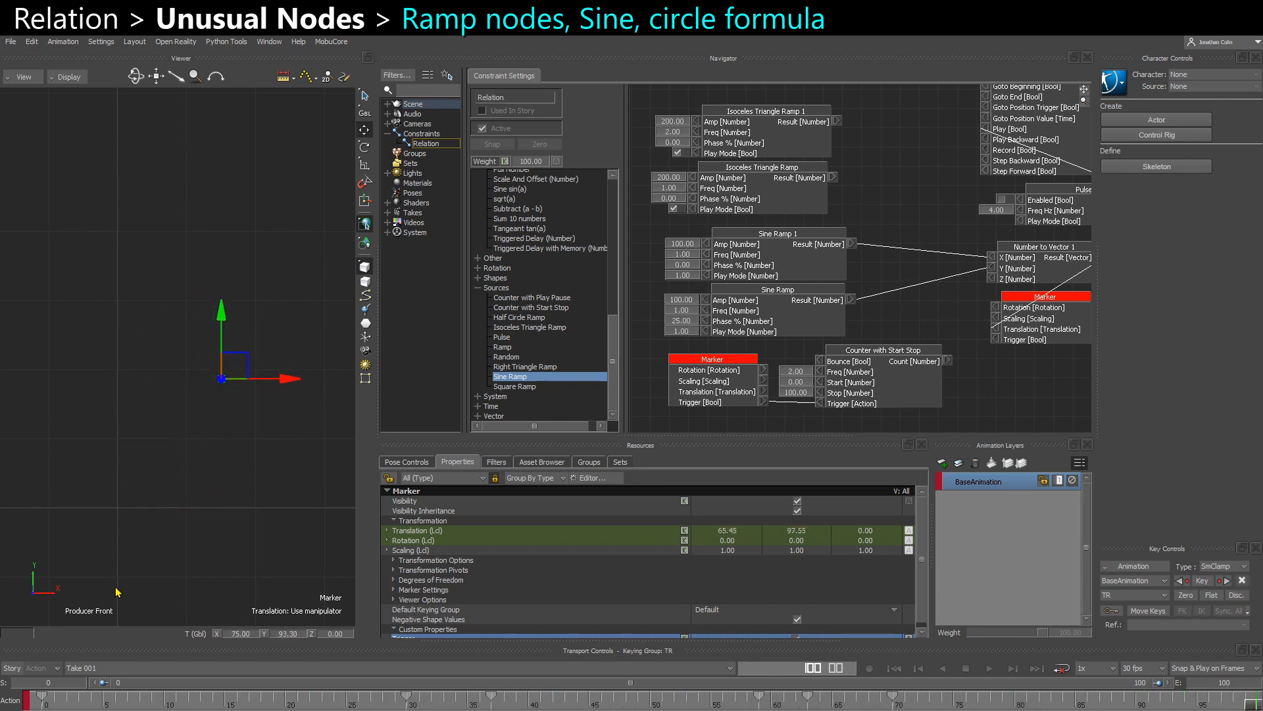
click(46, 703)
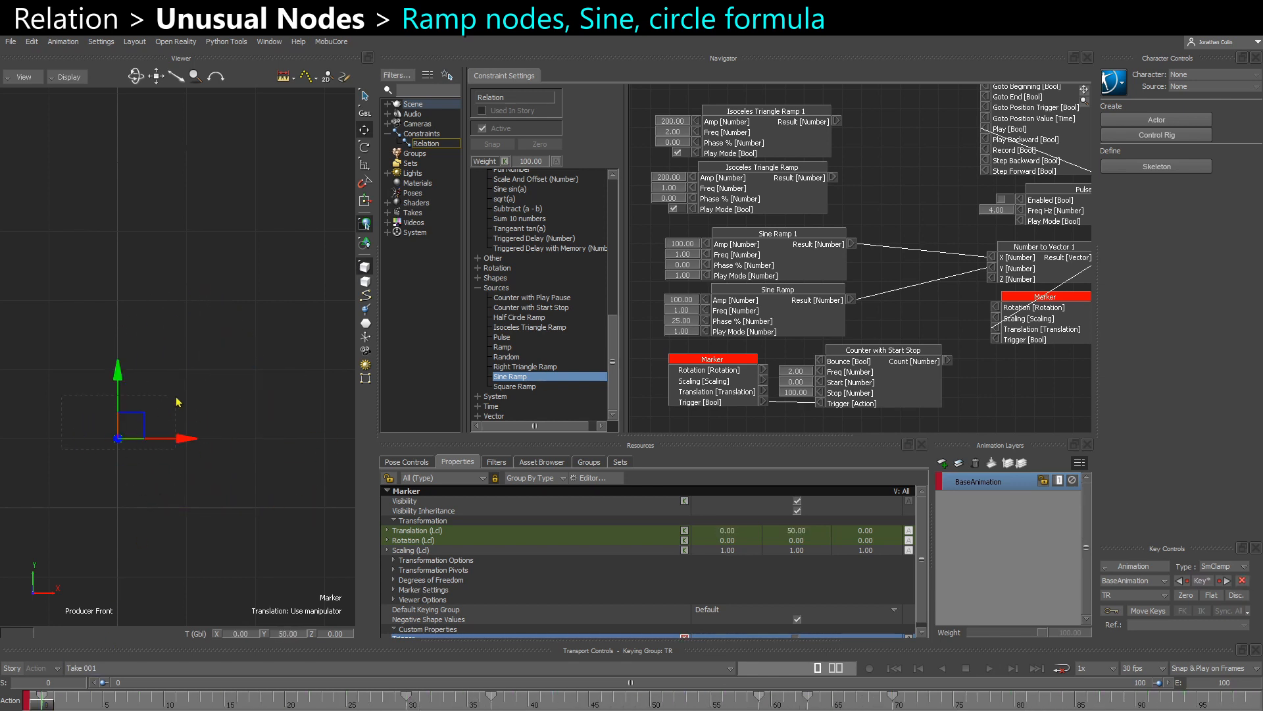
- Plot the marker's Translation (Lcl) property on frame at 30 FPS
scroll(699, 618, down, 1)
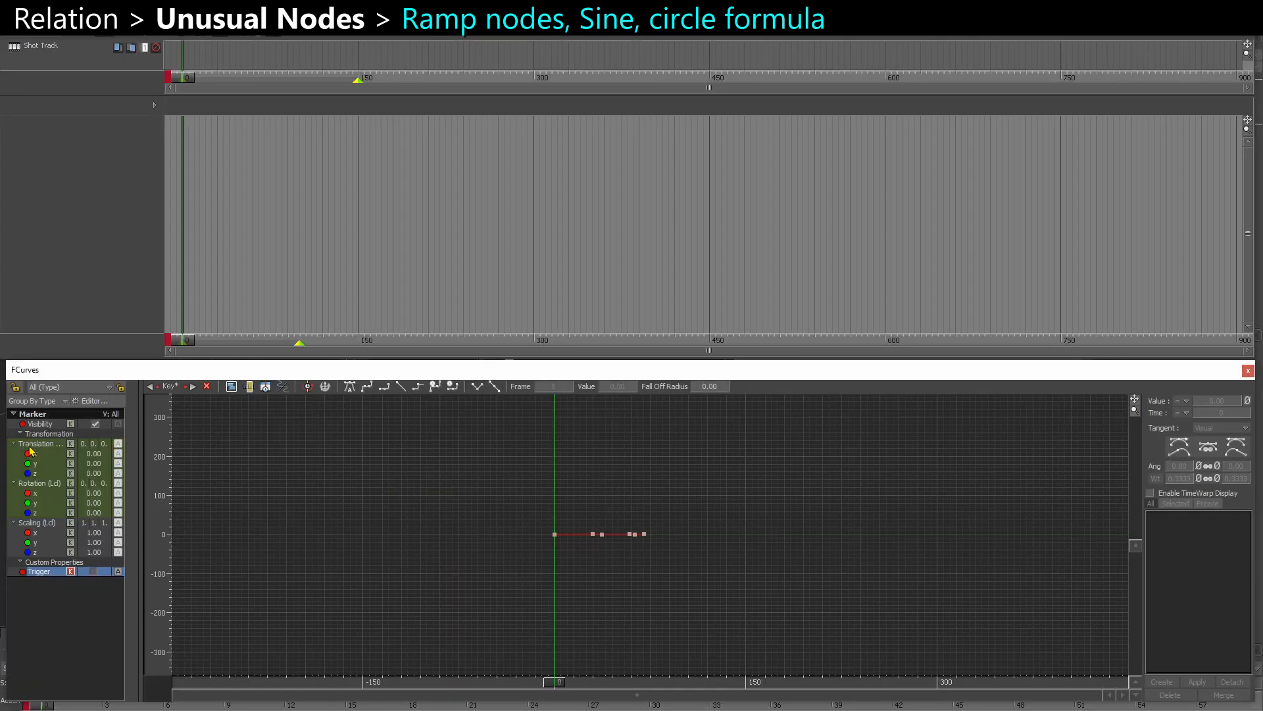
click(37, 444)
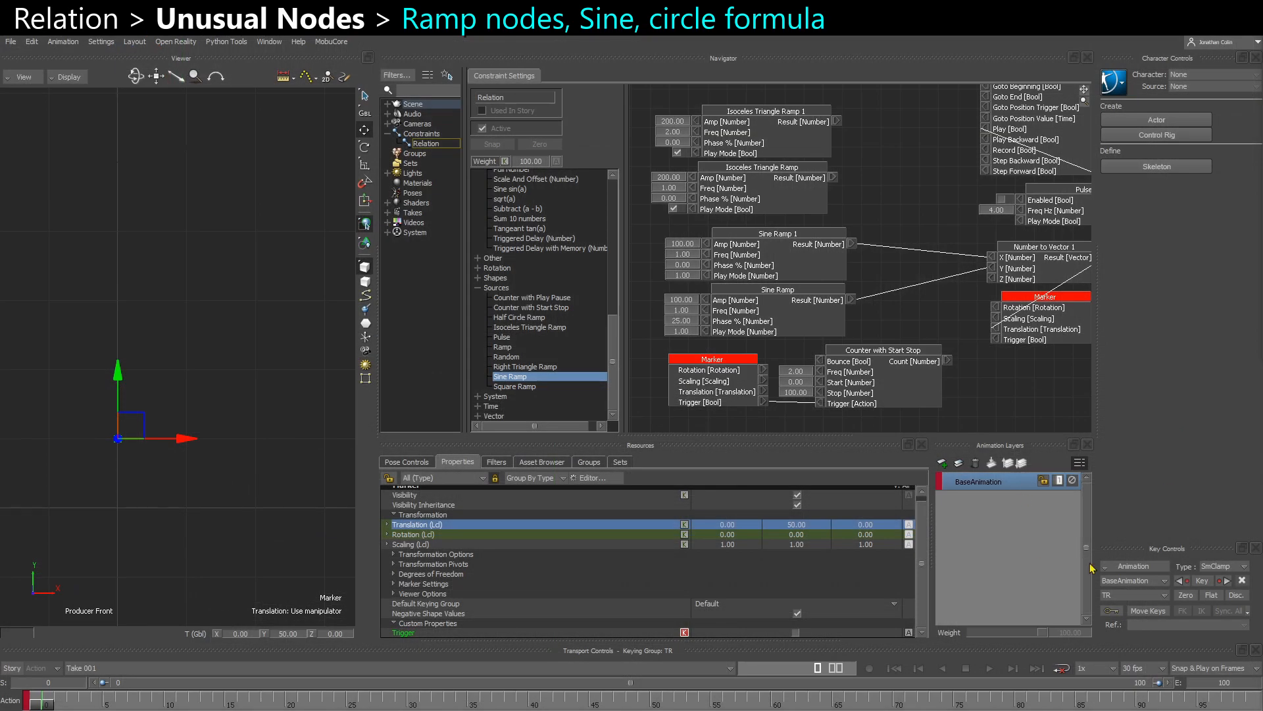
click(1111, 566)
click(1129, 606)
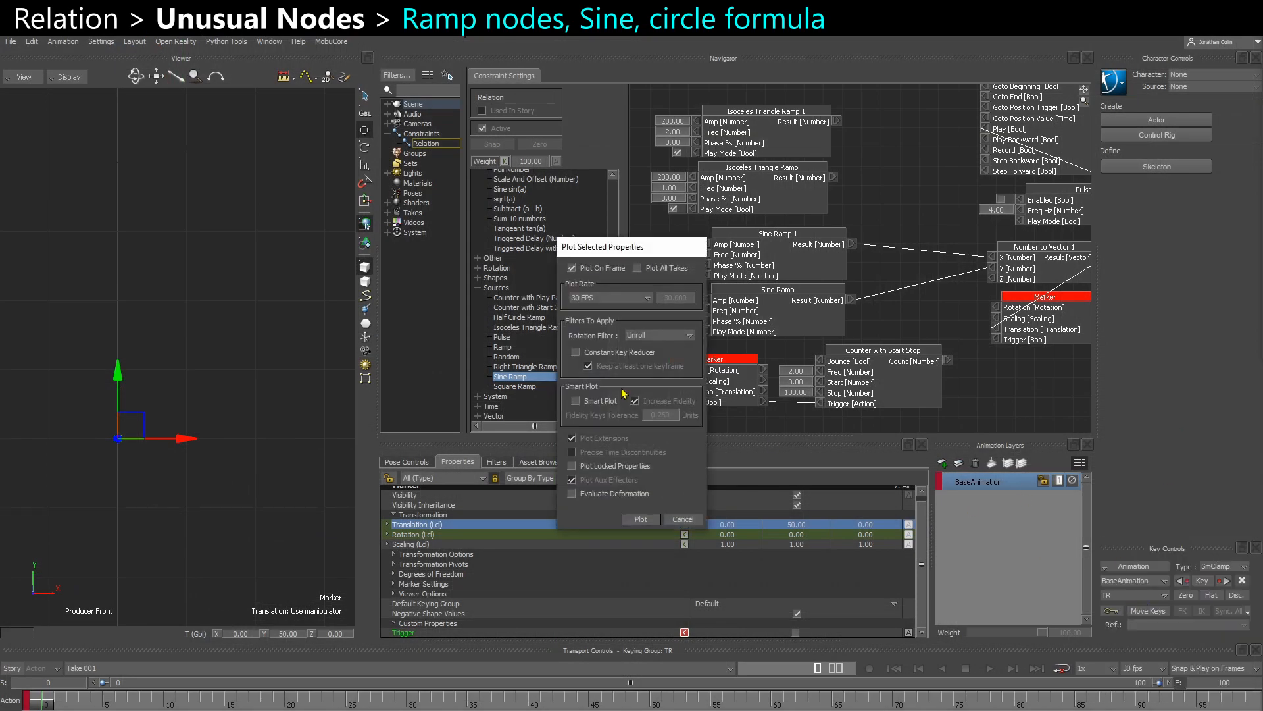
click(639, 520)
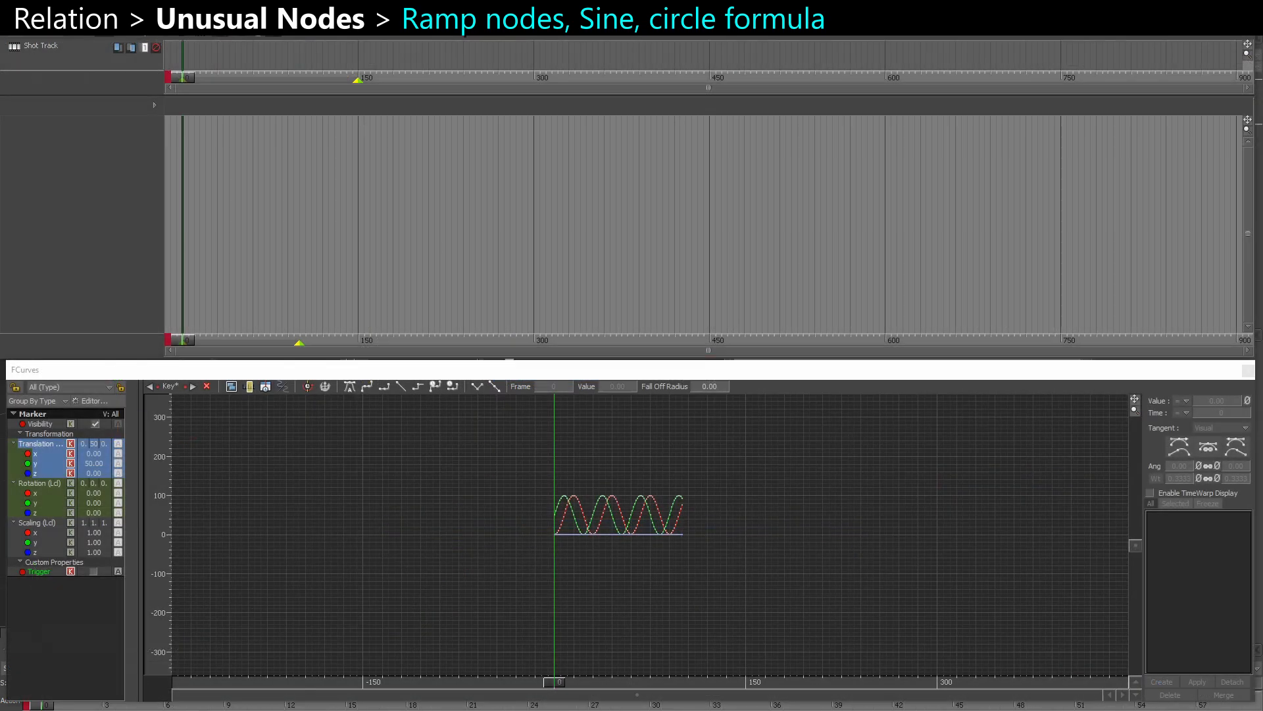
- Examine the marker's plotted translation curves in the FCurves window
click(525, 521)
key(a)
ctrl+drag(583, 557, 609, 547)
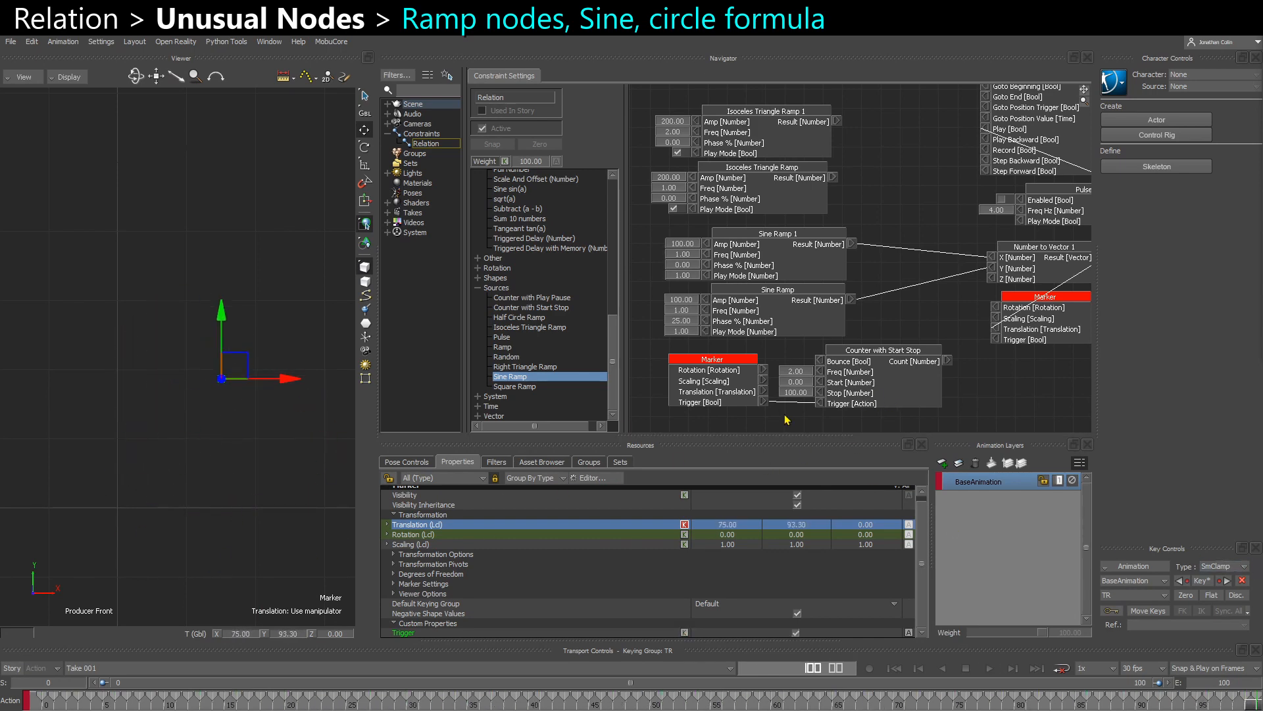
- Add a Random node in the free space below the Counter with Start Stop node
scroll(797, 380, down, 1)
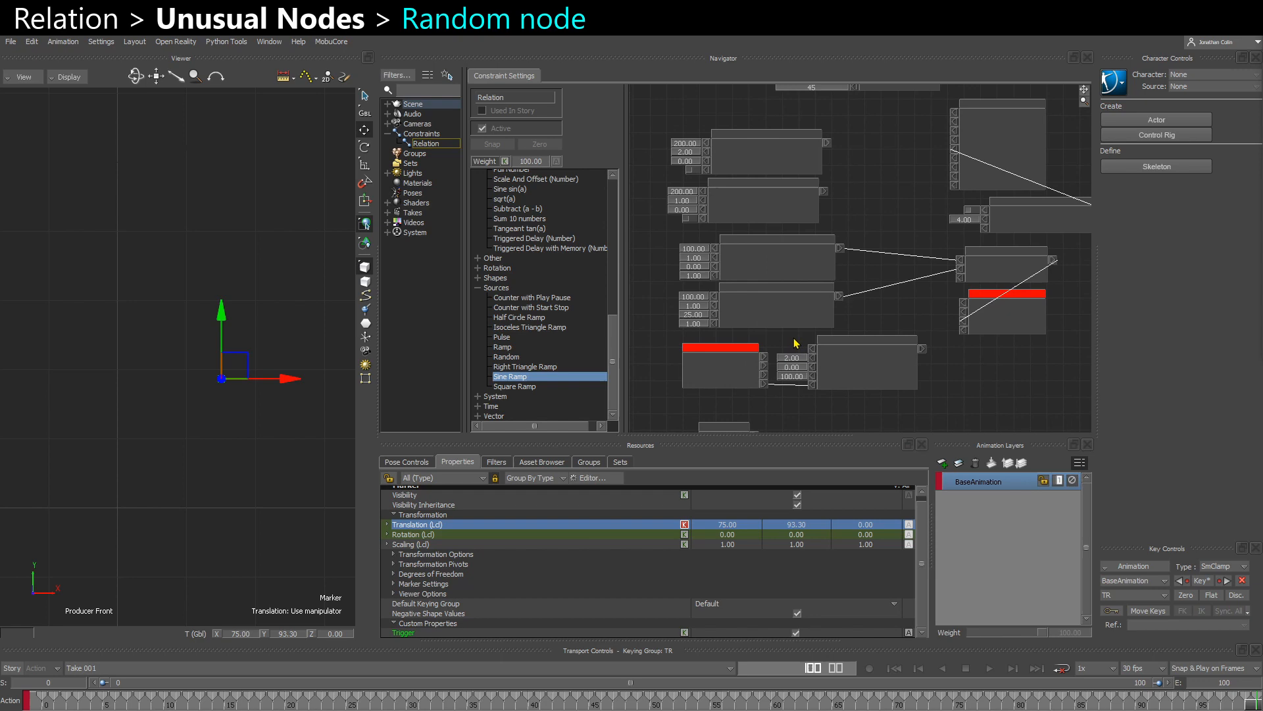
scroll(735, 321, down, 2)
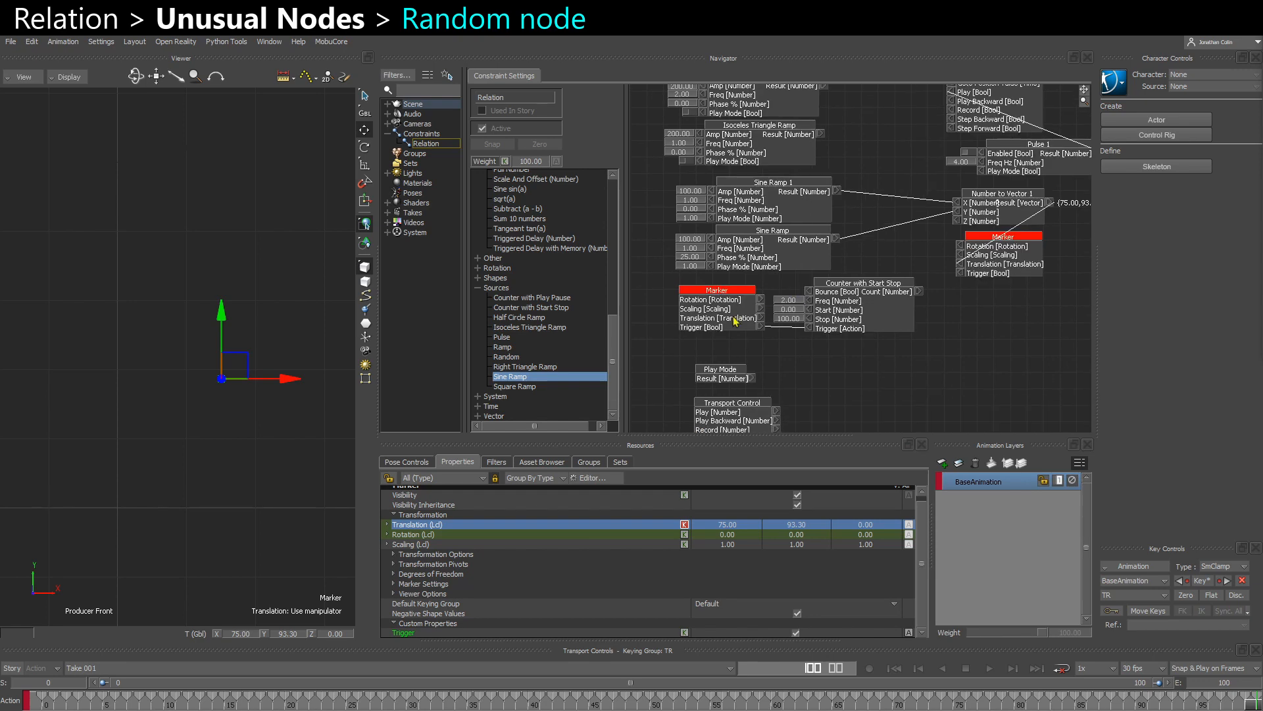
click(506, 357)
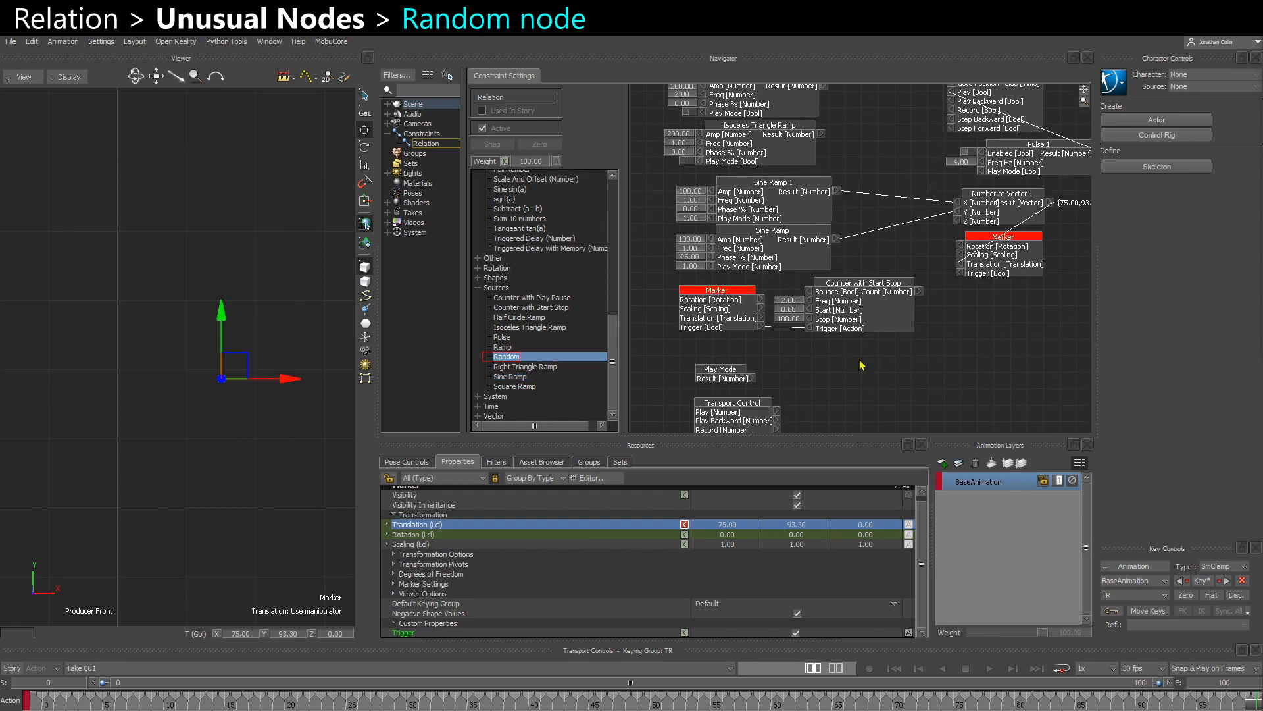
drag(859, 360, 860, 360)
- Arrange the Number to Vector 1 node between the Random node and the Marker receiver node
mouse_move(1004, 275)
shift+mouse_down()
mouse_move(903, 189)
mouse_move(989, 299)
shift+mouse_up()
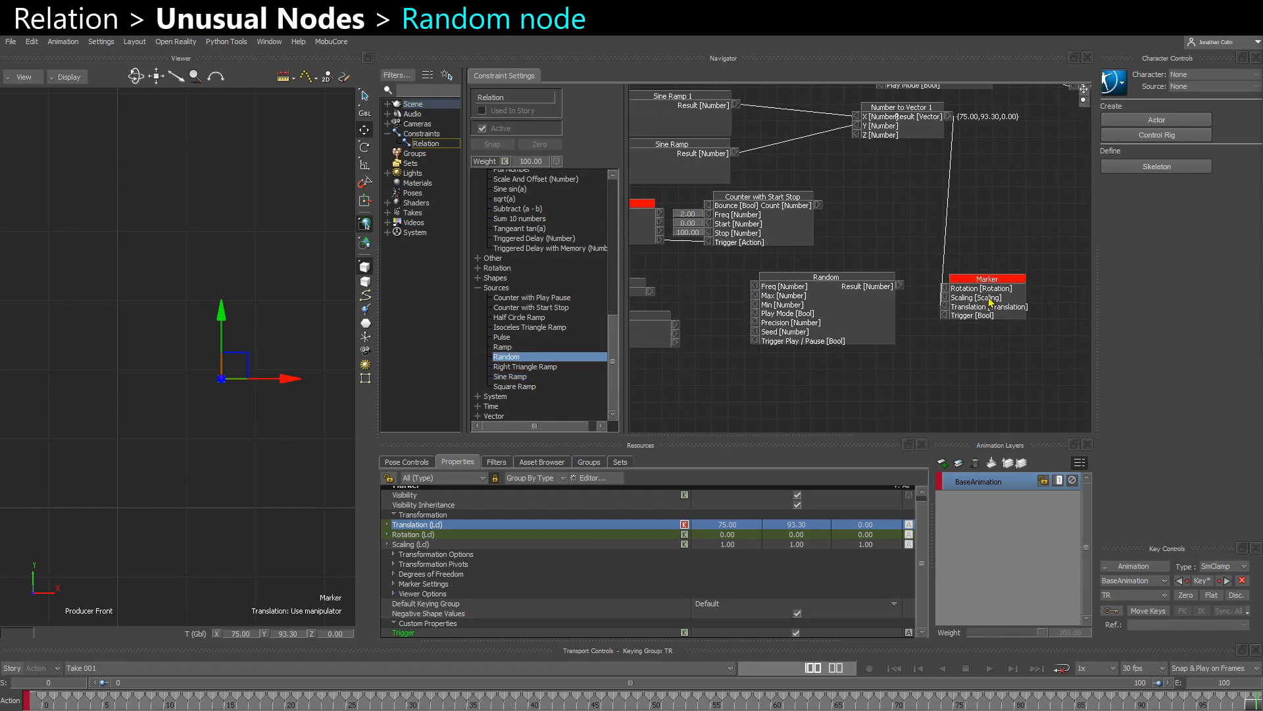
drag(823, 328, 851, 348)
drag(980, 275, 1075, 285)
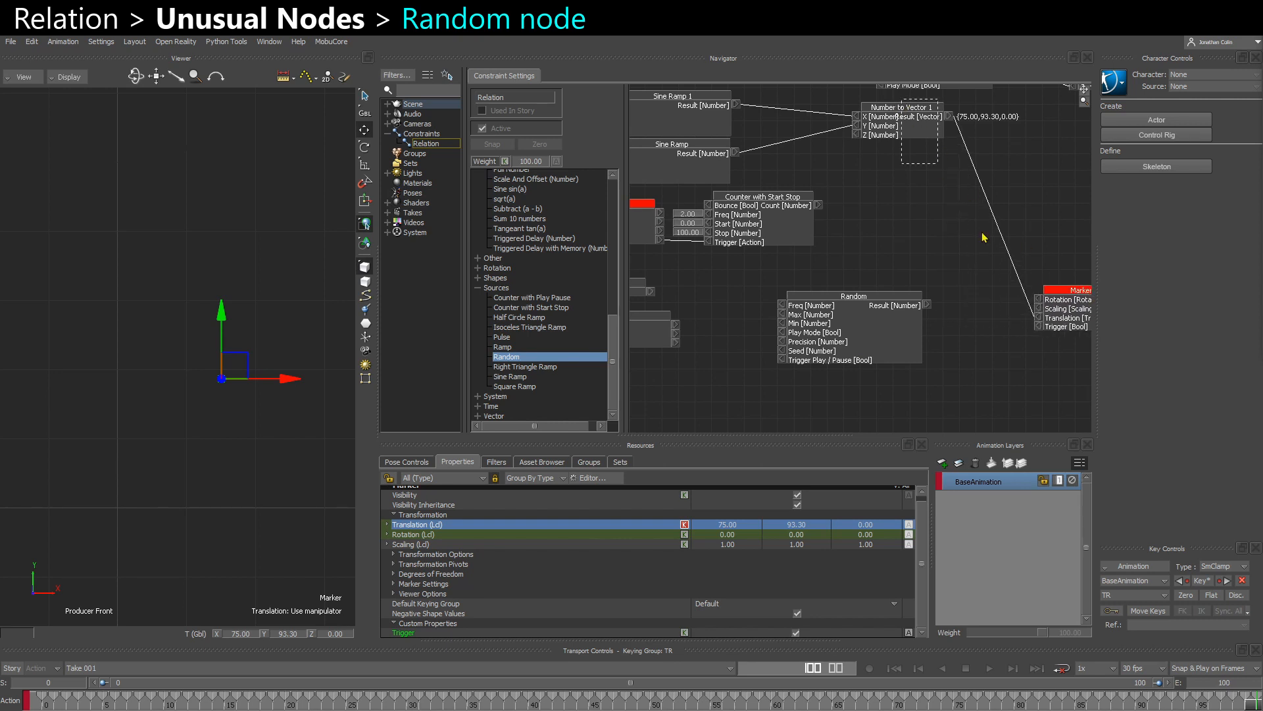
drag(983, 233, 1002, 275)
mouse_move(903, 130)
mouse_down()
mouse_move(1003, 261)
mouse_move(1001, 316)
mouse_up()
mouse_move(1078, 316)
shift+mouse_down()
mouse_move(905, 317)
mouse_move(958, 316)
shift+mouse_up()
- Disconnect the Sine Ramps from Number to Vector 1 and connect the Random node's result to its Y input
mouse_move(833, 316)
shift+mouse_down()
mouse_move(920, 323)
mouse_move(823, 306)
shift+mouse_up()
click(864, 357)
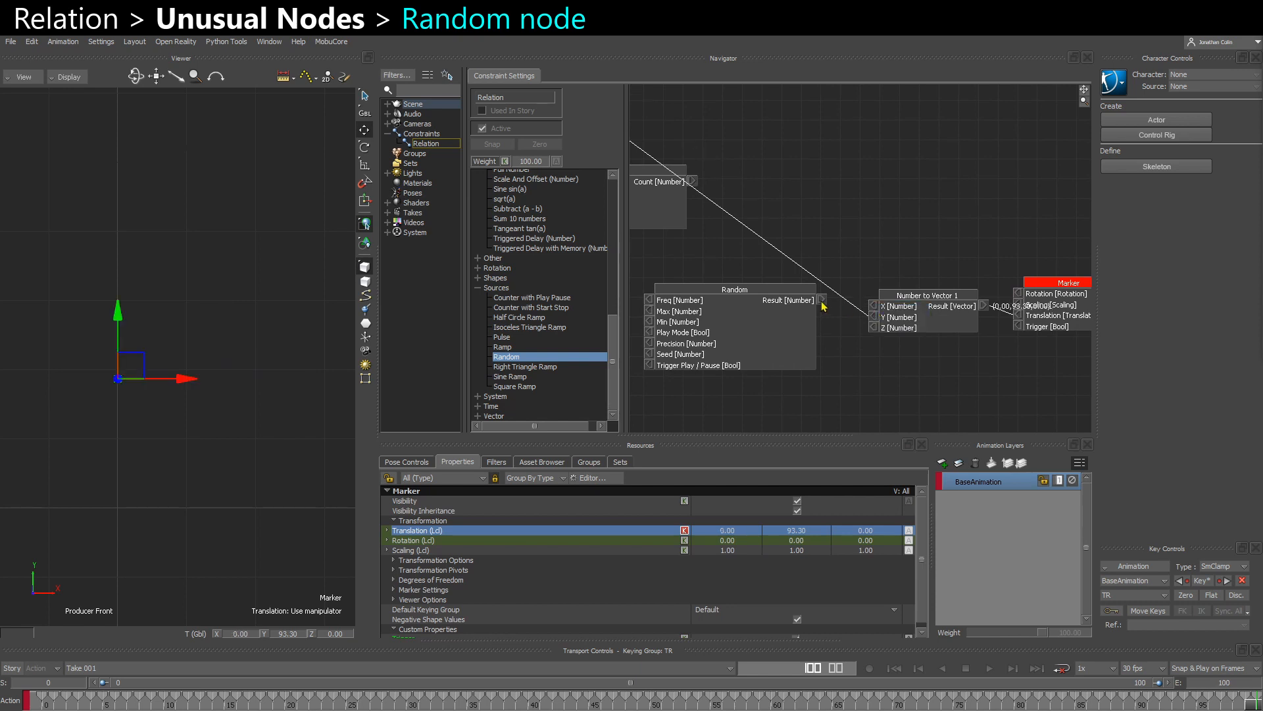
right_click(873, 319)
click(882, 325)
drag(754, 330, 811, 328)
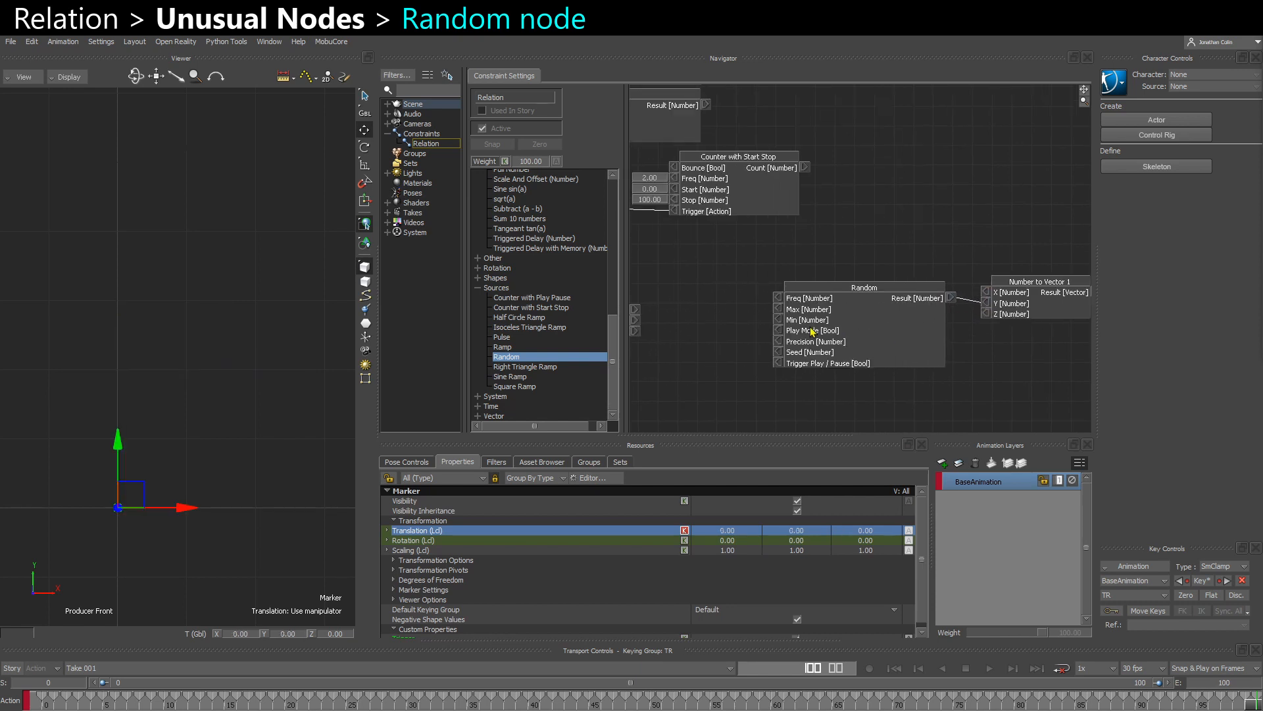
- Set the Random node's Freq to 1, Max to 100 and Min to -100
click(780, 298)
click(779, 309)
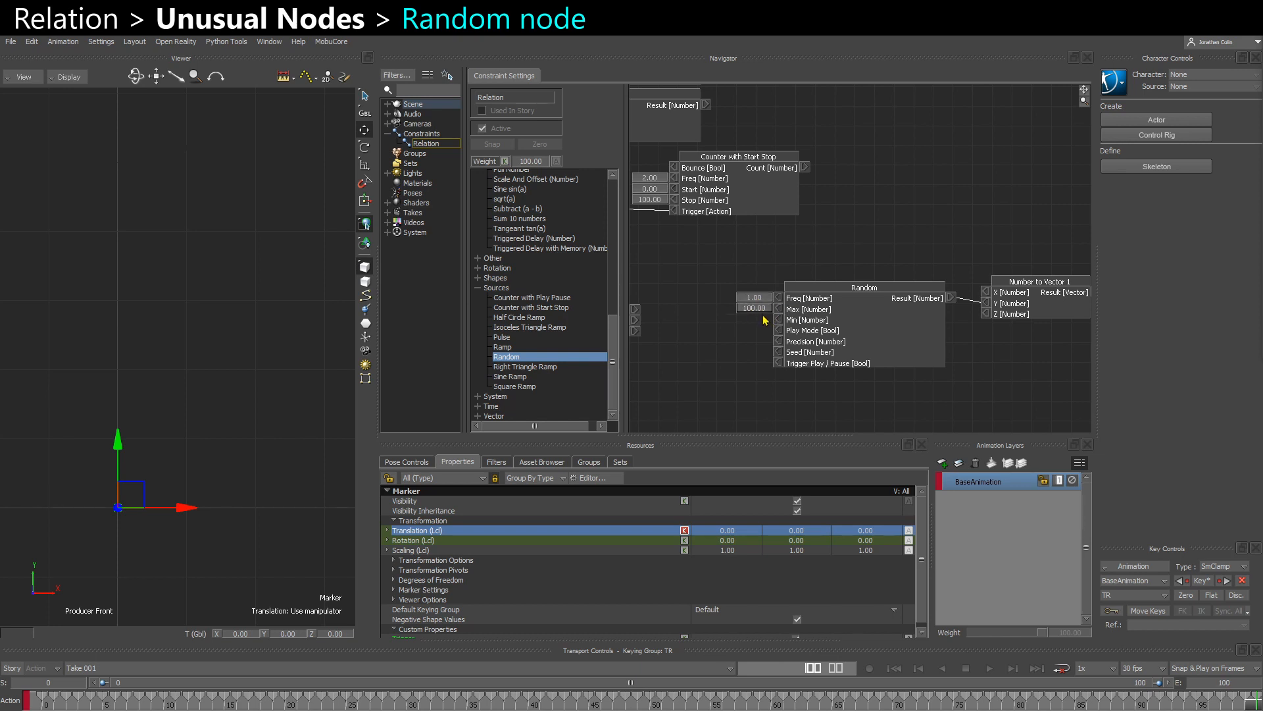
click(779, 320)
mouse_move(200, 423)
middle_down()
mouse_move(271, 423)
mouse_move(277, 406)
middle_up()
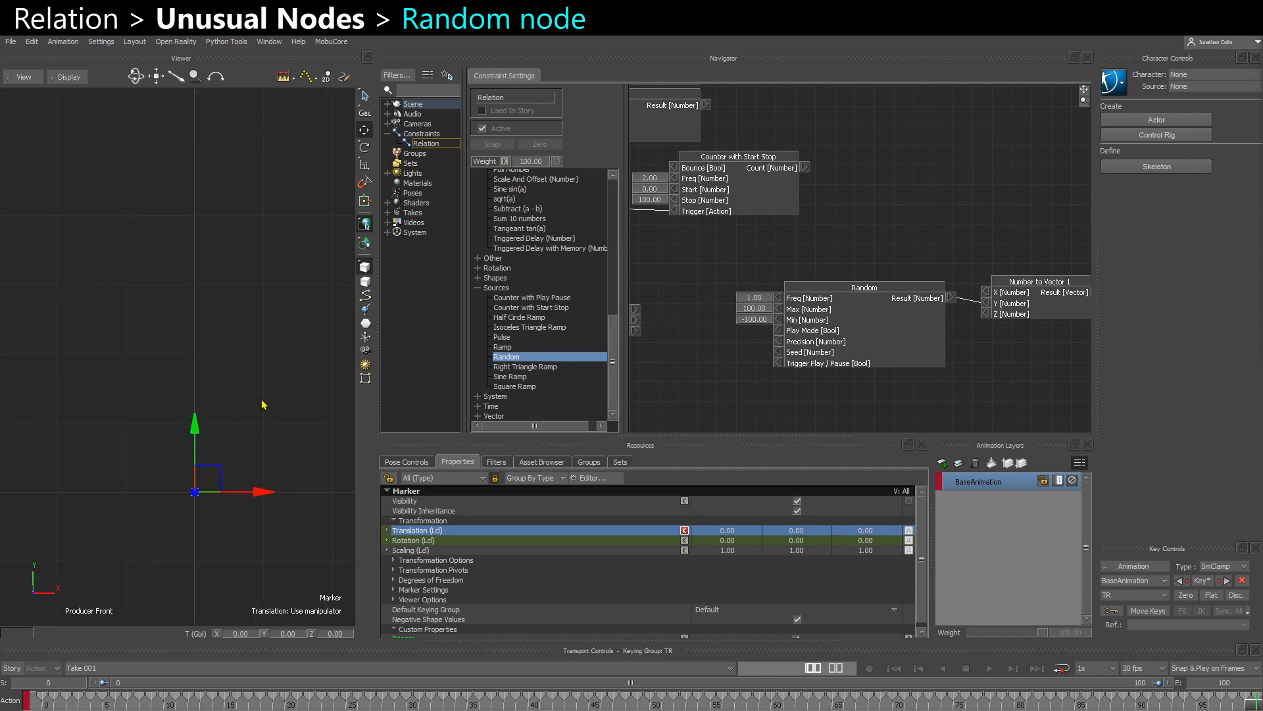
- Set the Random node's Precision and Seed inputs to 0 and enable its Trigger Play / Pause input
right_click(780, 347)
click(797, 352)
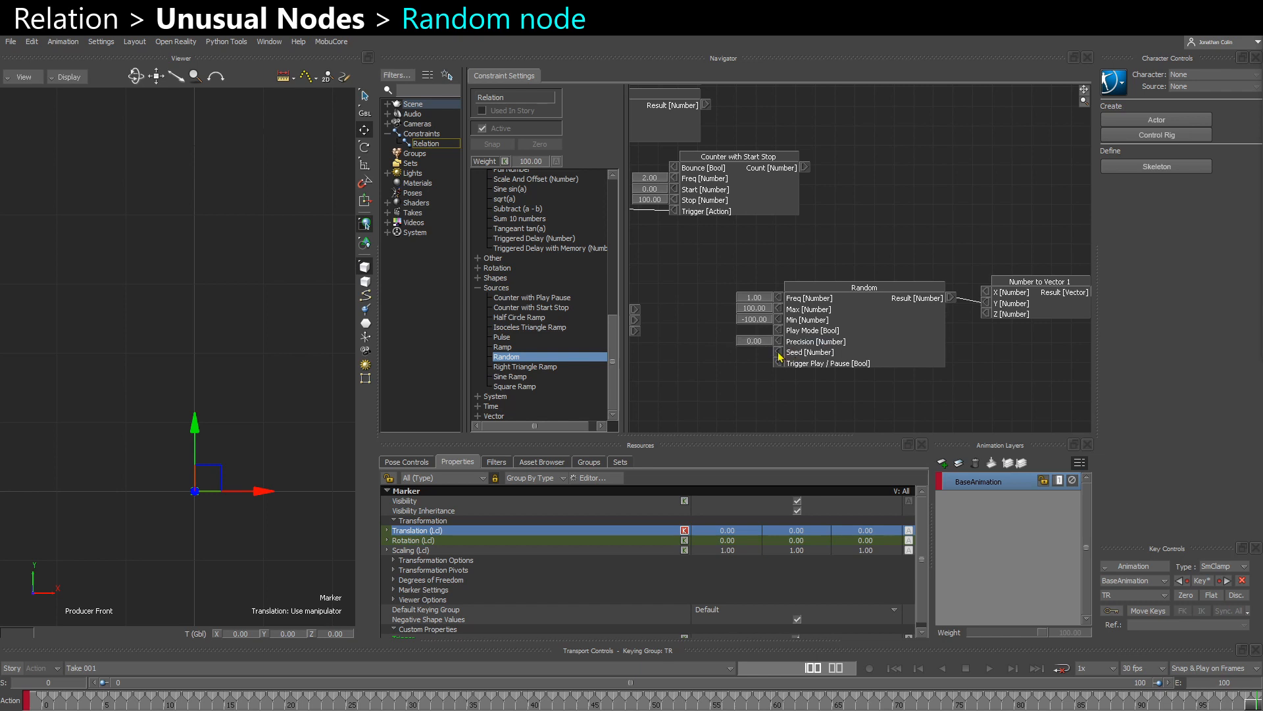
right_click(779, 352)
click(789, 359)
middle_drag(743, 393, 717, 391)
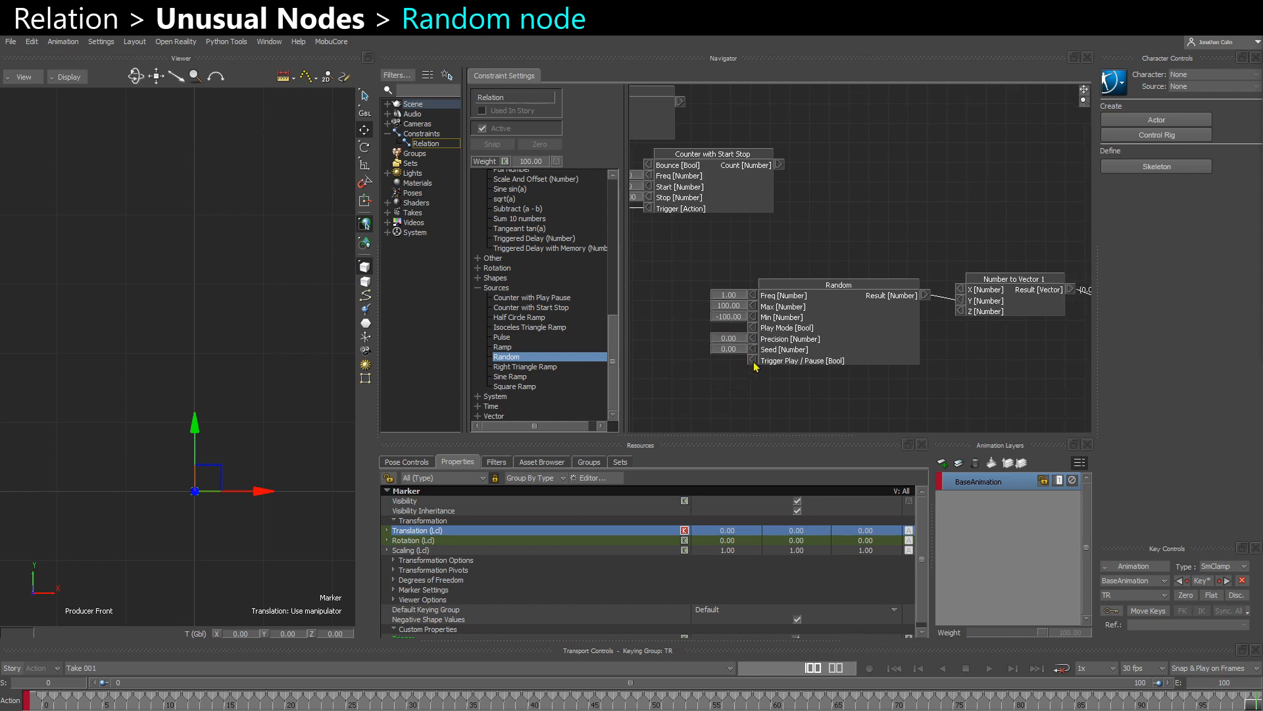
right_click(757, 361)
click(768, 367)
- Reselect the marker in the viewer and watch its randomly driven Y translation
click(267, 554)
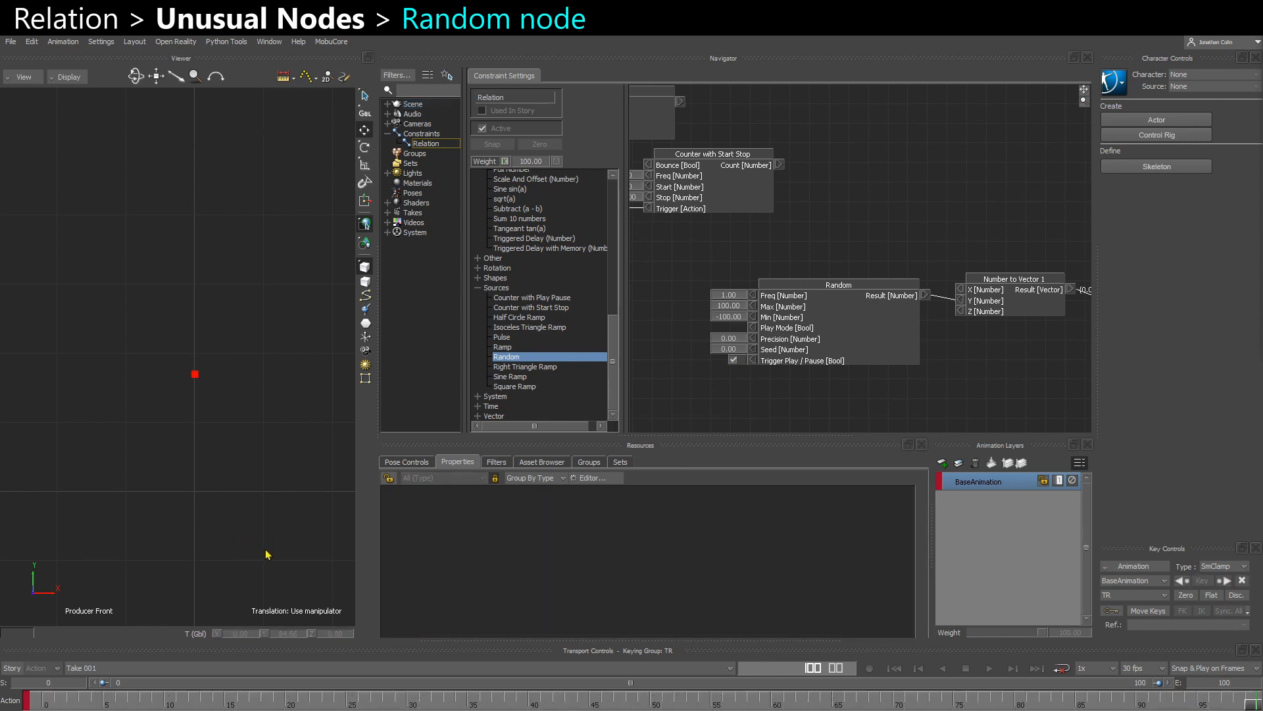
click(214, 398)
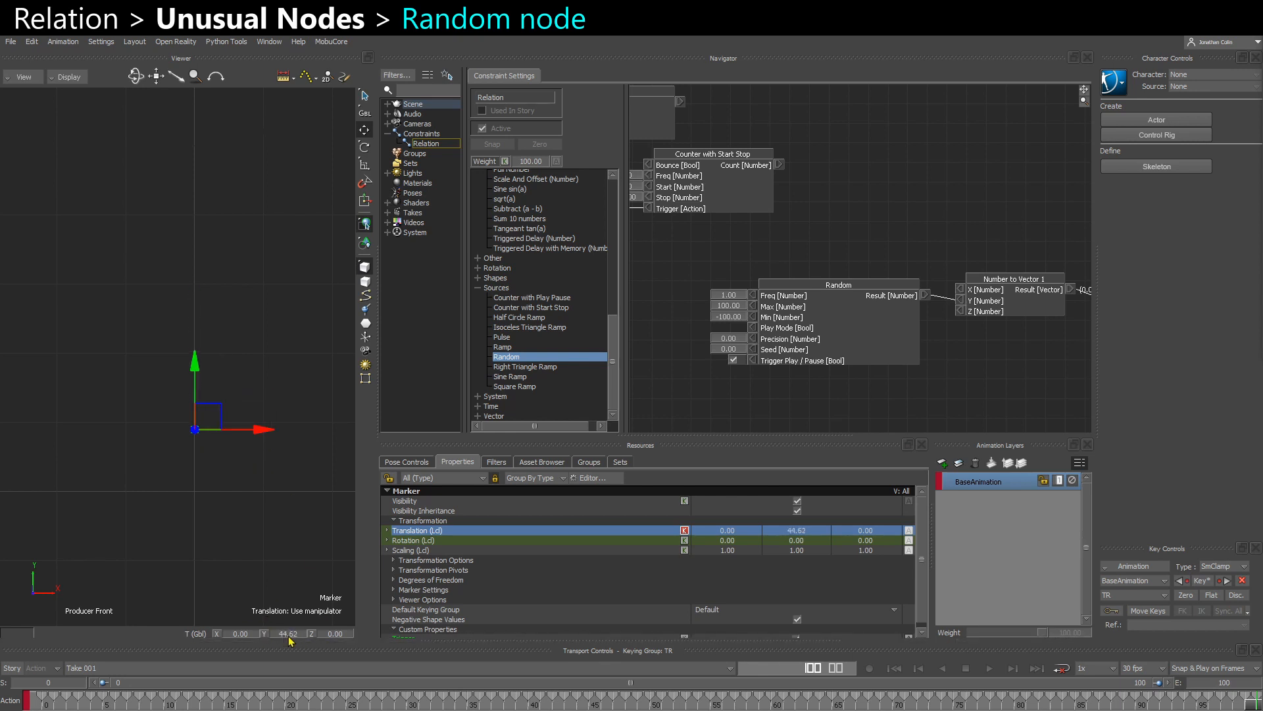
middle_drag(267, 577, 253, 527)
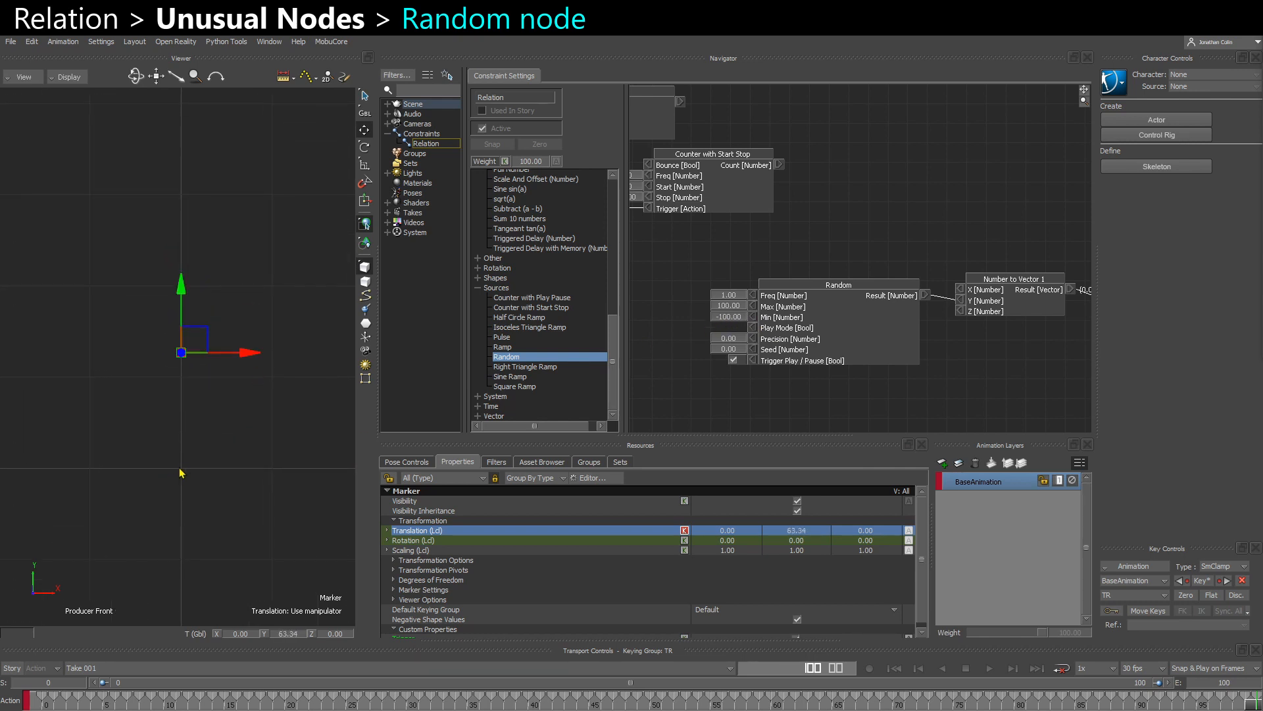
- Try the Random node's Min at 0 and at 50
double_click(735, 322)
text(0)
key(Return)
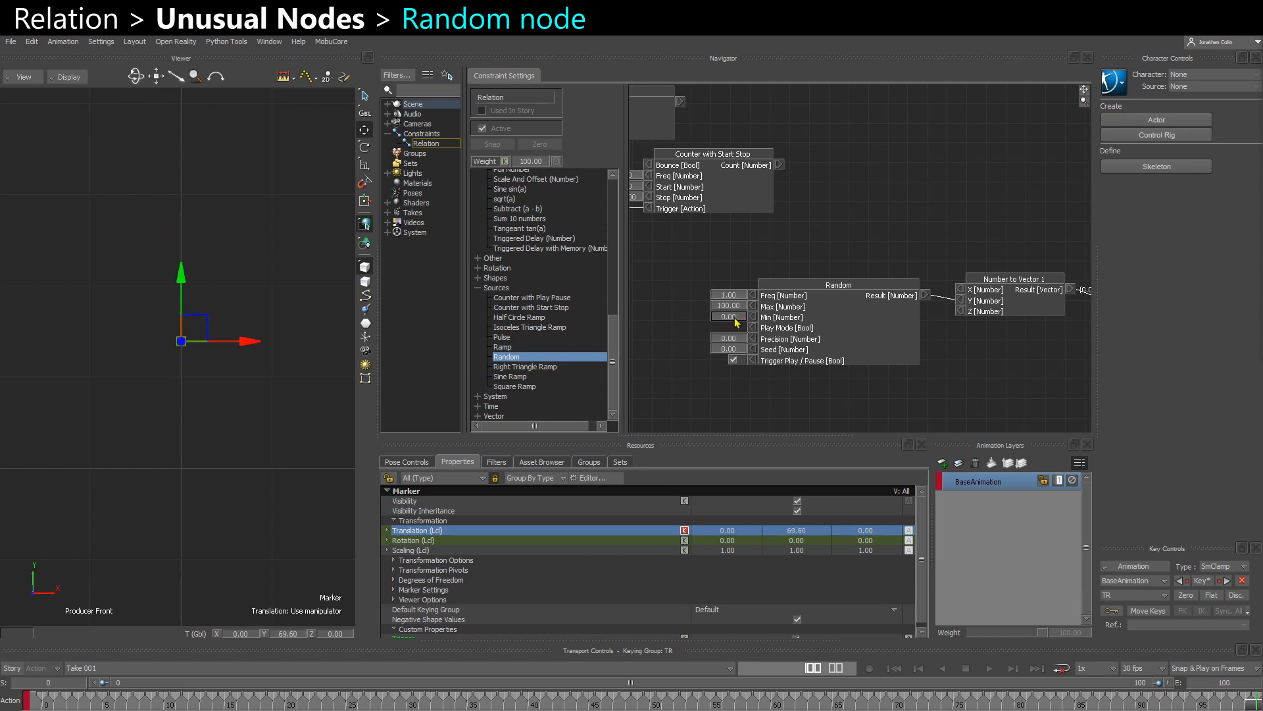
double_click(729, 317)
text(50)
key(Return)
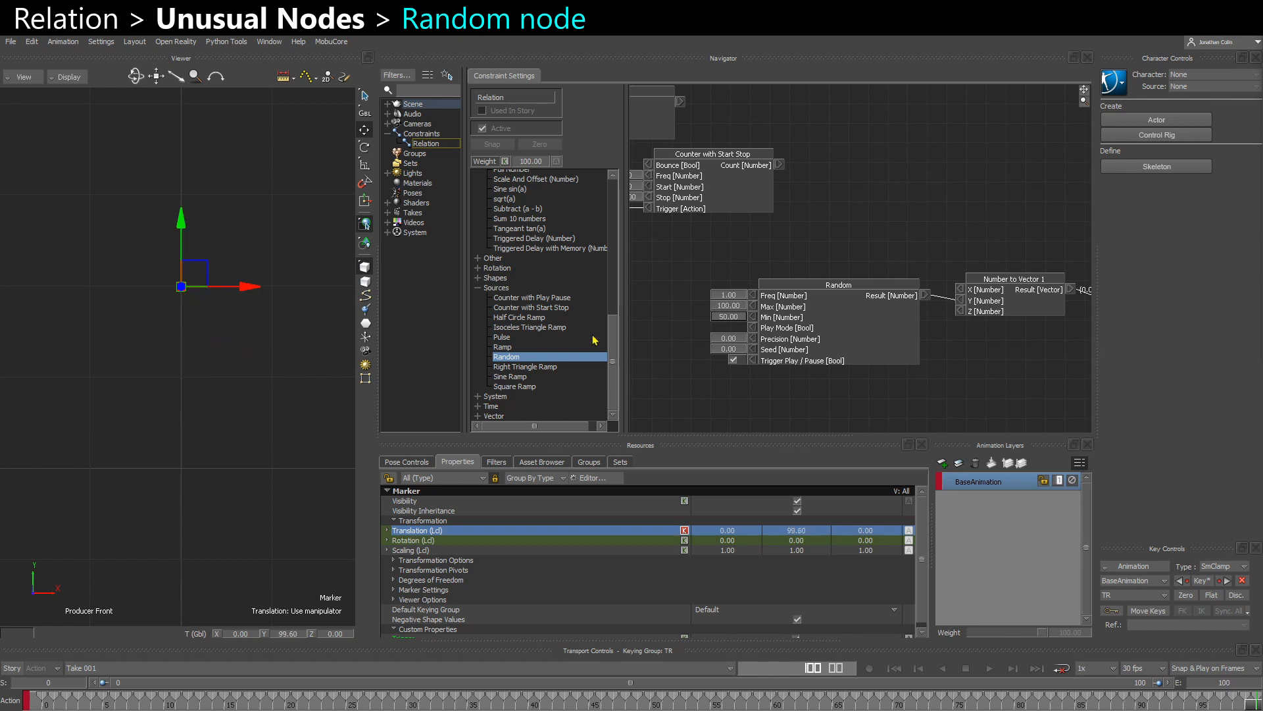
- Set the Random node's Max to 200 and its Min to 0
double_click(726, 308)
text(200)
key(Return)
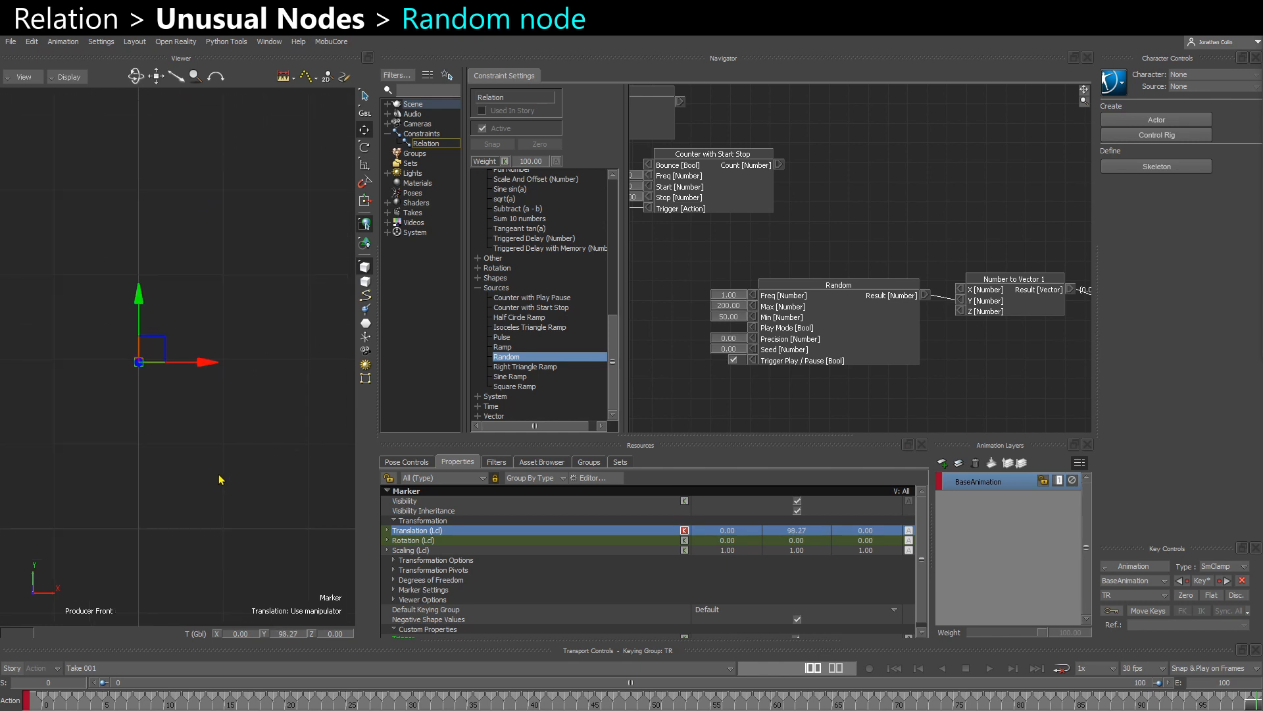
click(732, 359)
ctrl+click(734, 321)
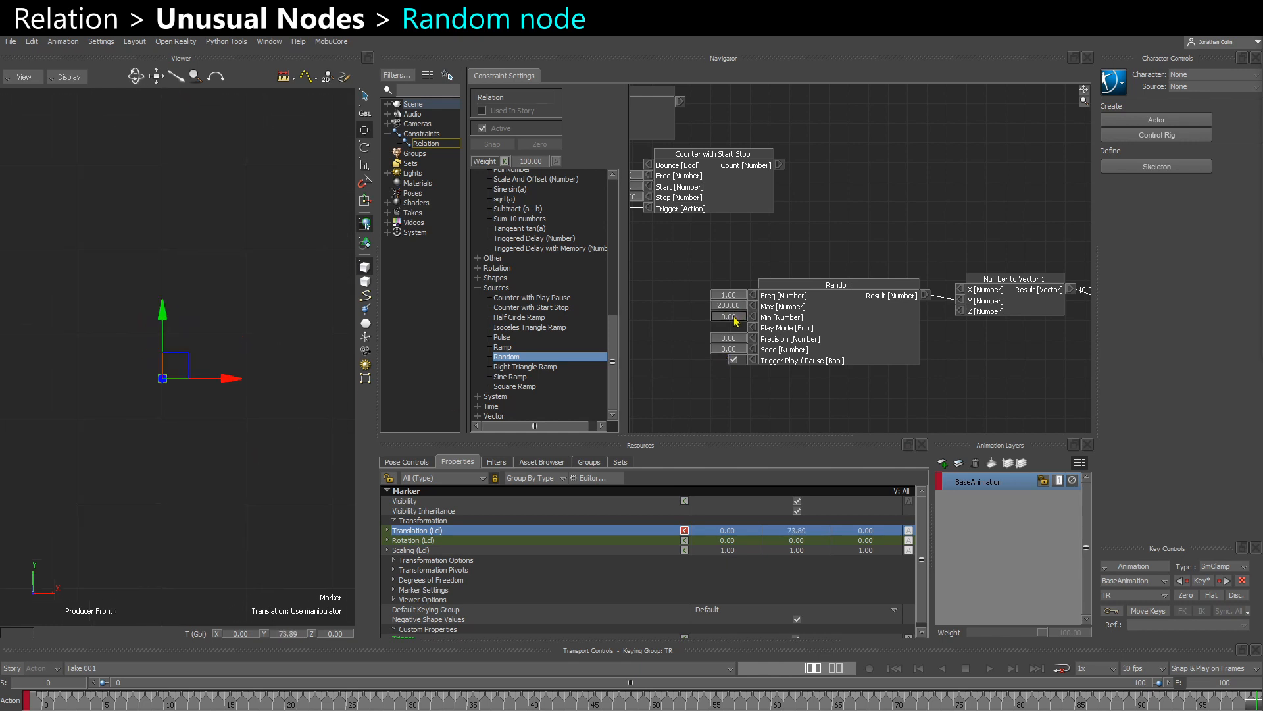
- Try a Freq of 4 on the Random node and deselect the marker to watch it move
double_click(724, 298)
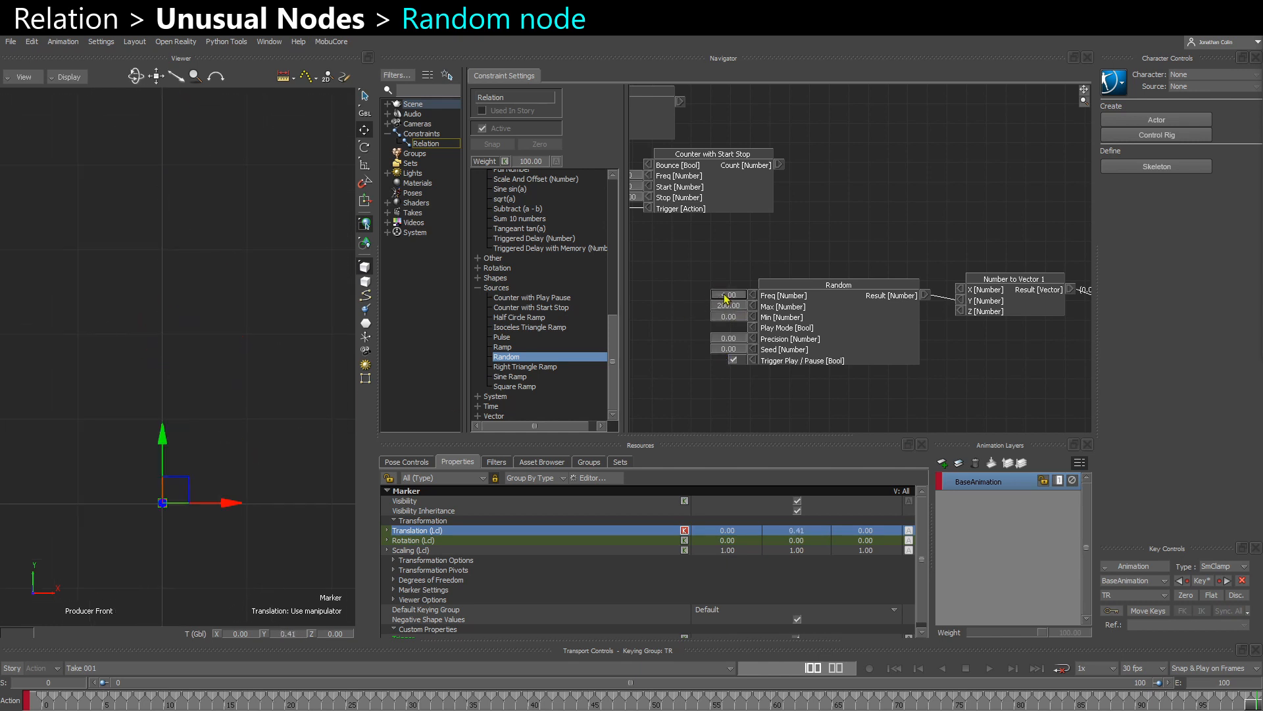
text(4)
key(Return)
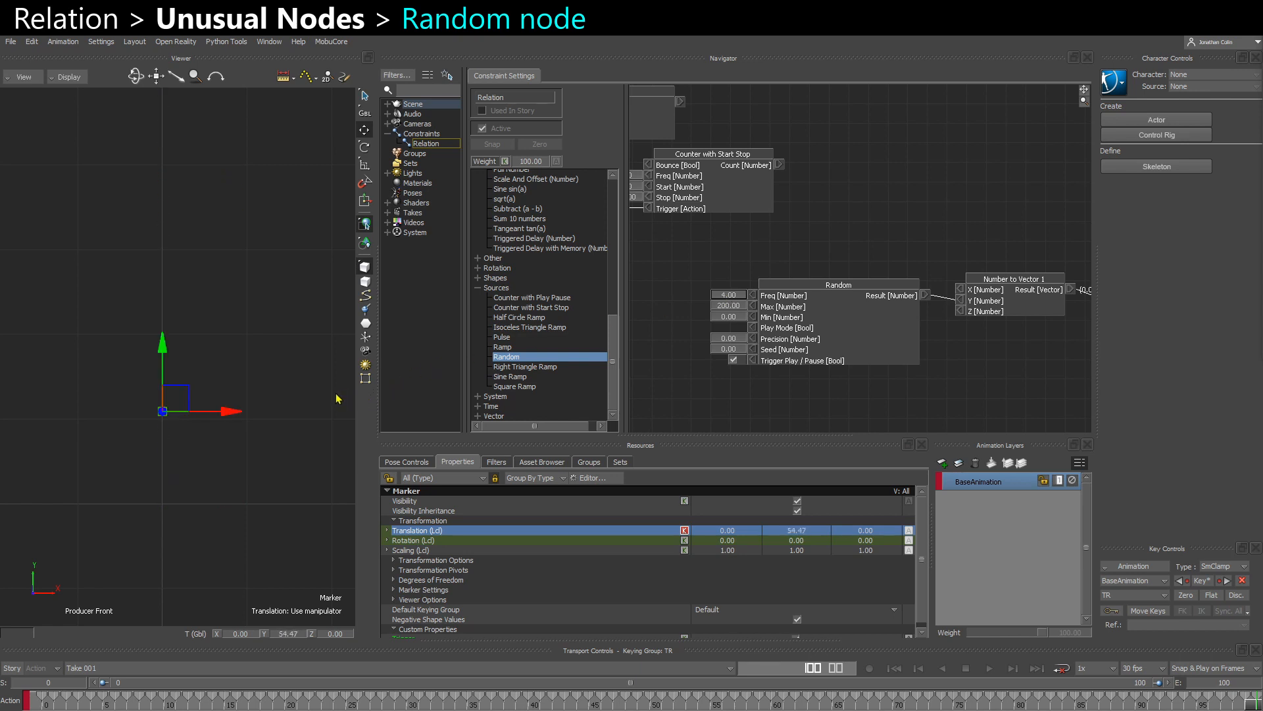
click(255, 361)
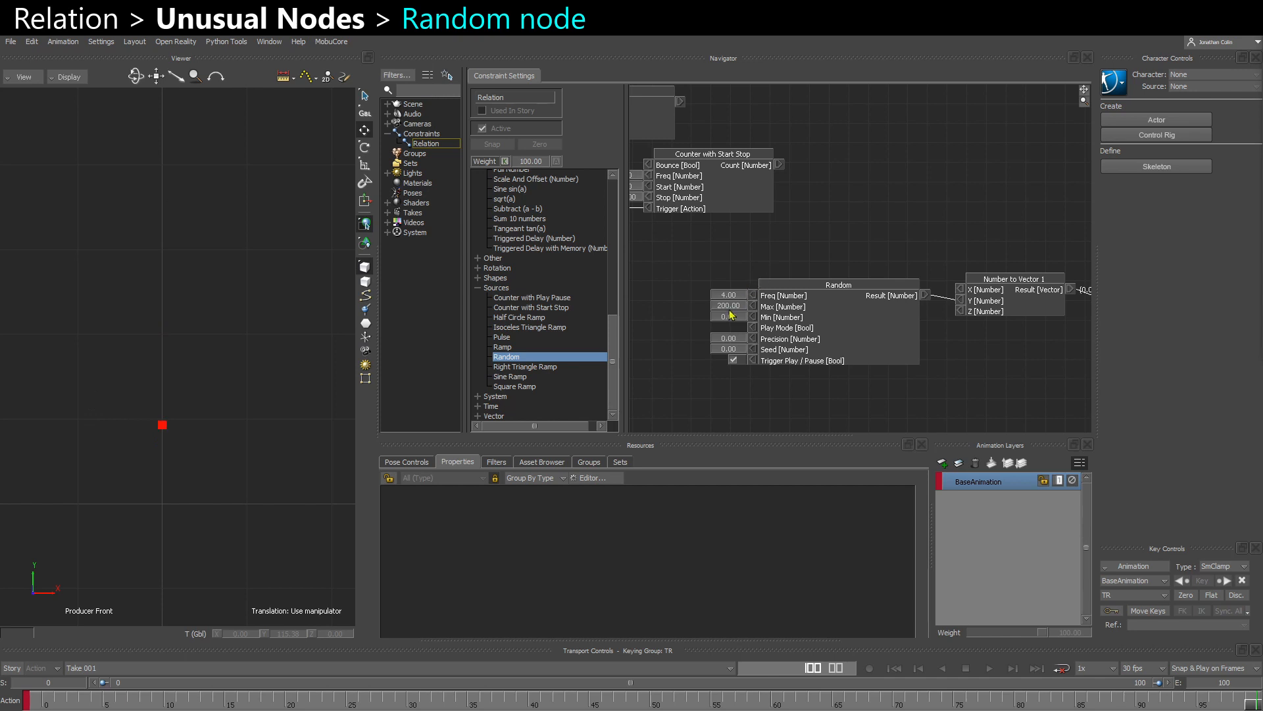
- Slow the Random node down to a Freq of 0.5 and reselect the marker
double_click(729, 294)
text(0.5)
key(Return)
click(162, 288)
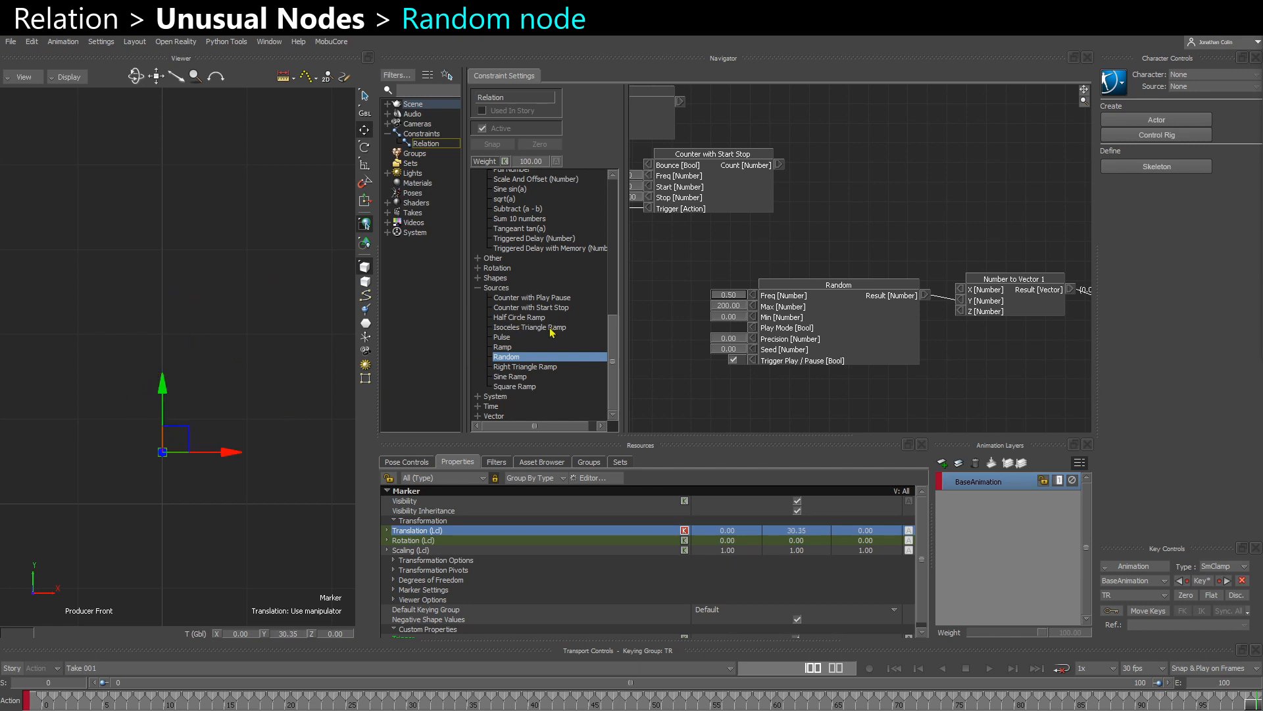
- Move the Random node farther from Number to Vector 1 and add a Damp node between them
scroll(526, 297, up, 10)
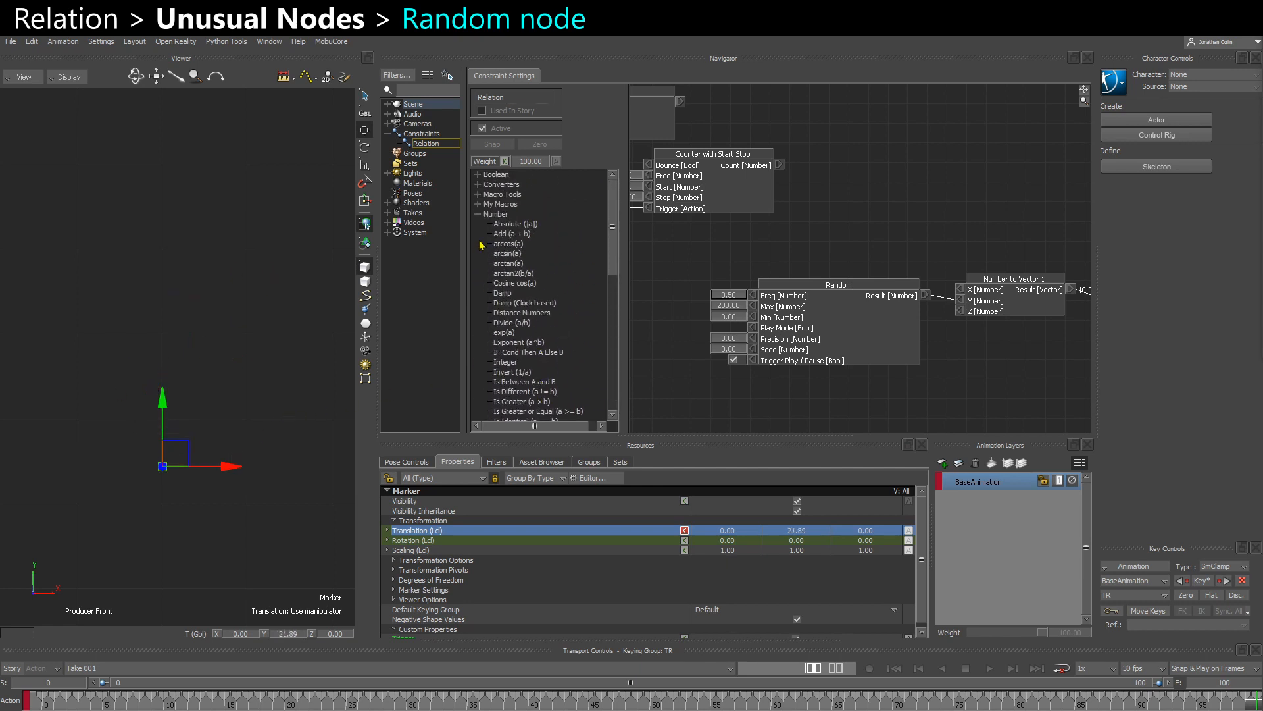
scroll(507, 316, down, 2)
scroll(535, 334, down, 2)
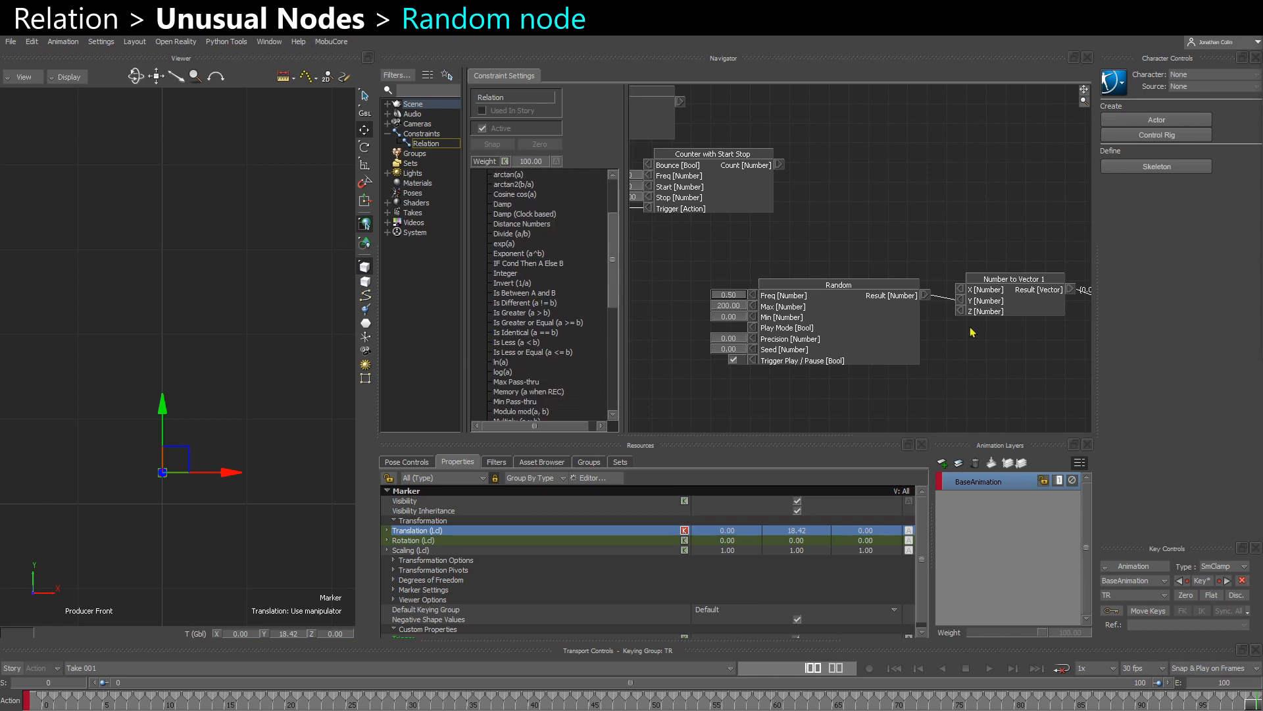
scroll(524, 355, up, 2)
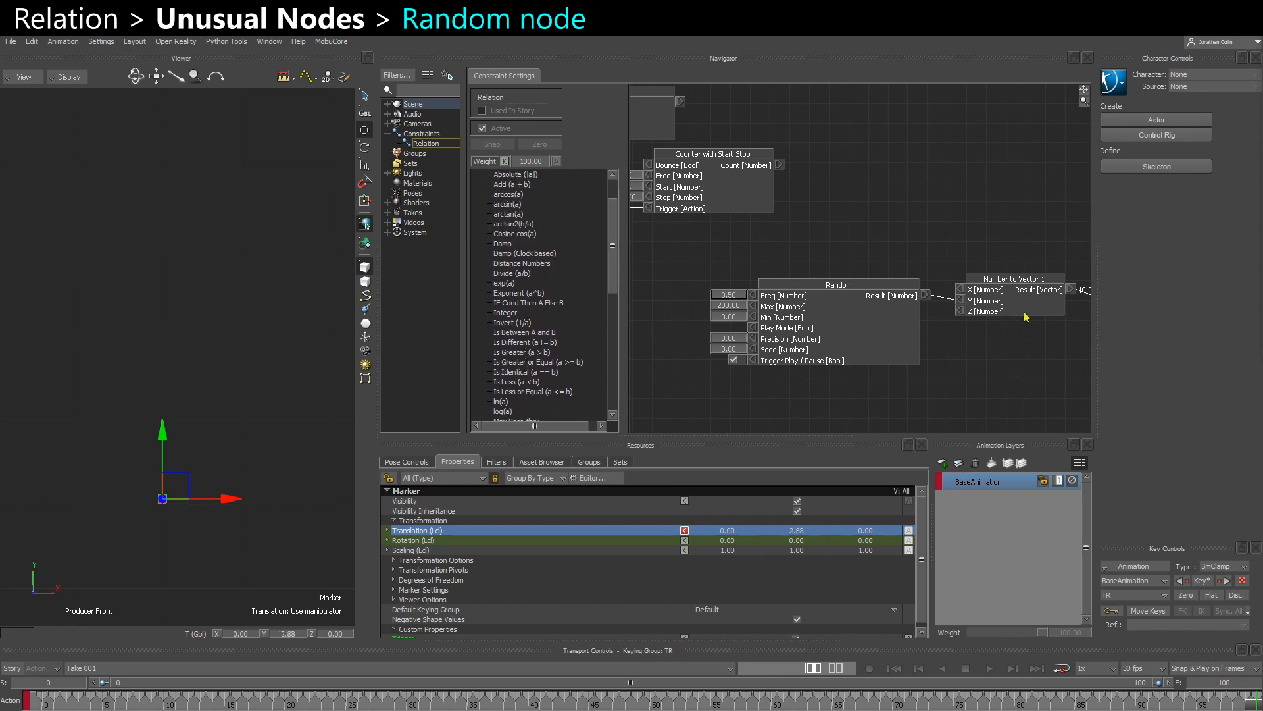
mouse_move(857, 325)
mouse_down()
mouse_move(787, 323)
mouse_move(731, 363)
mouse_up()
scroll(495, 246, up, 3)
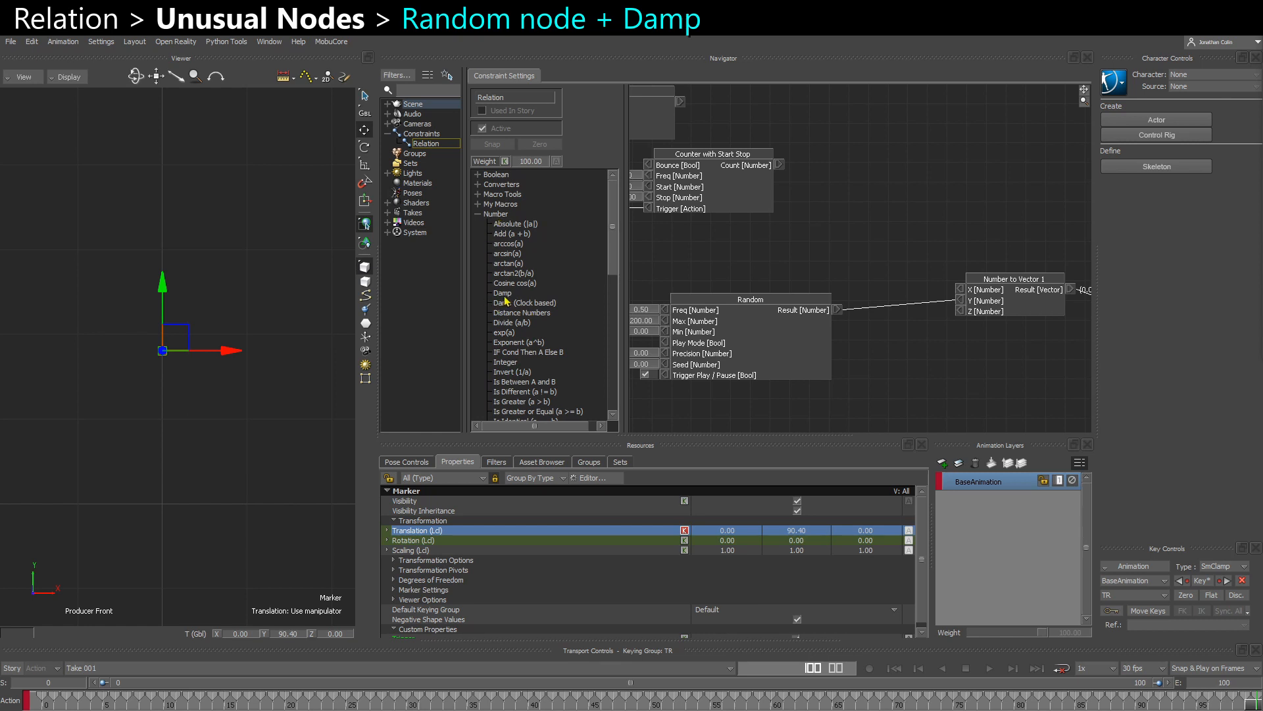
drag(503, 293, 893, 353)
- Route the Random result through the Damp node into Number to Vector 1's Y input and give Damping Factor an editable value
drag(992, 352, 999, 360)
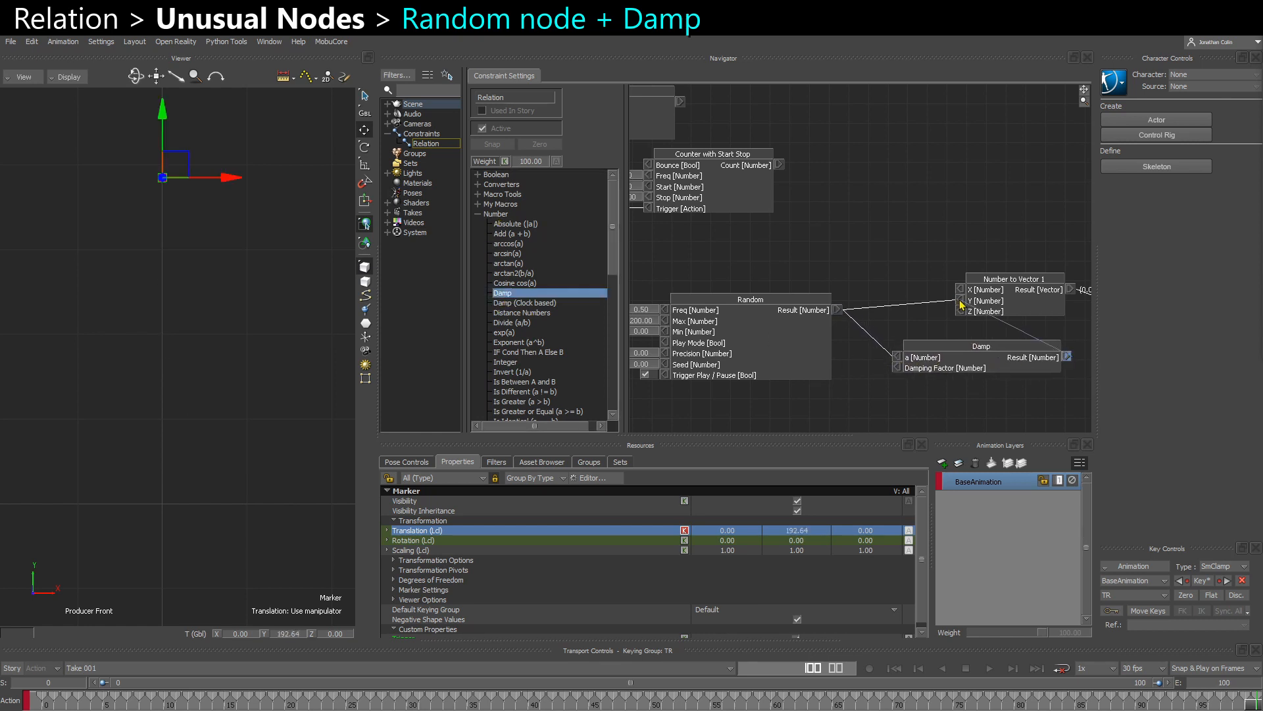
drag(960, 304, 961, 304)
right_click(898, 369)
click(909, 375)
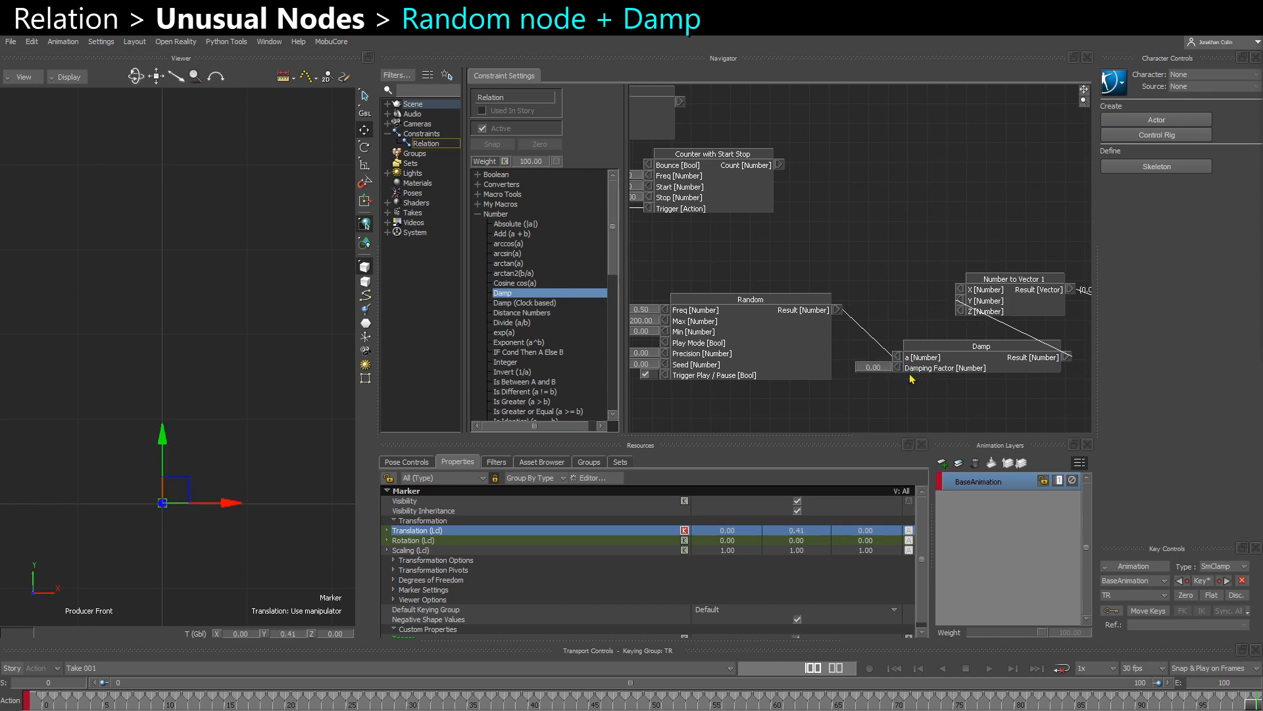
drag(947, 354, 959, 347)
- Set the Damp node's Damping Factor to 50
double_click(889, 362)
text(50)
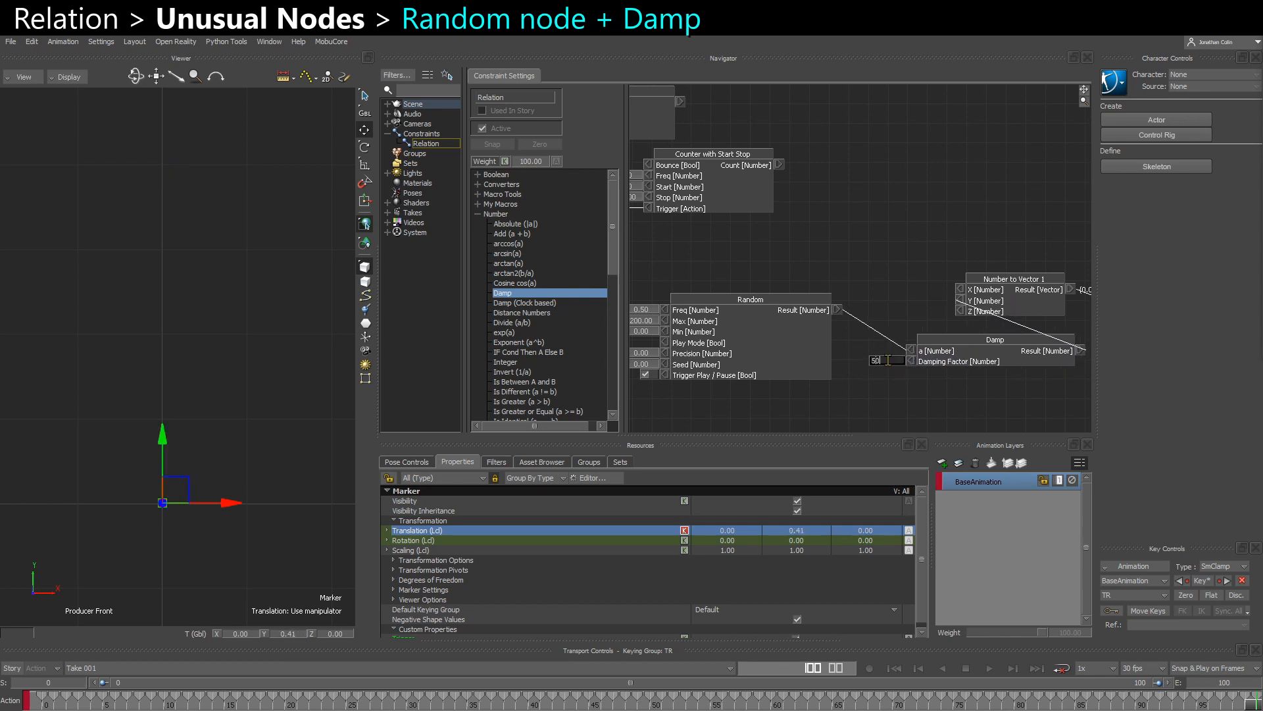
key(Return)
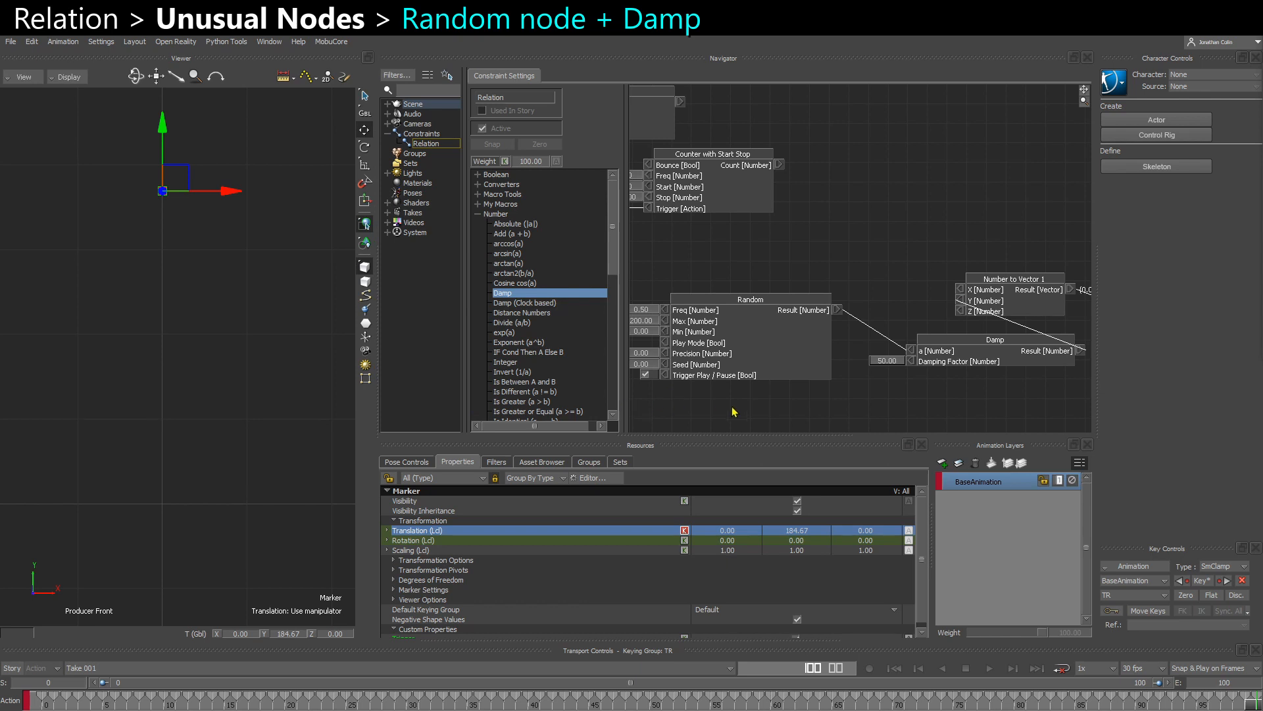
- Set the Damp node's Damping Factor to 100 and the Random node's Freq to 2
drag(715, 364, 731, 379)
middle_drag(801, 380, 848, 363)
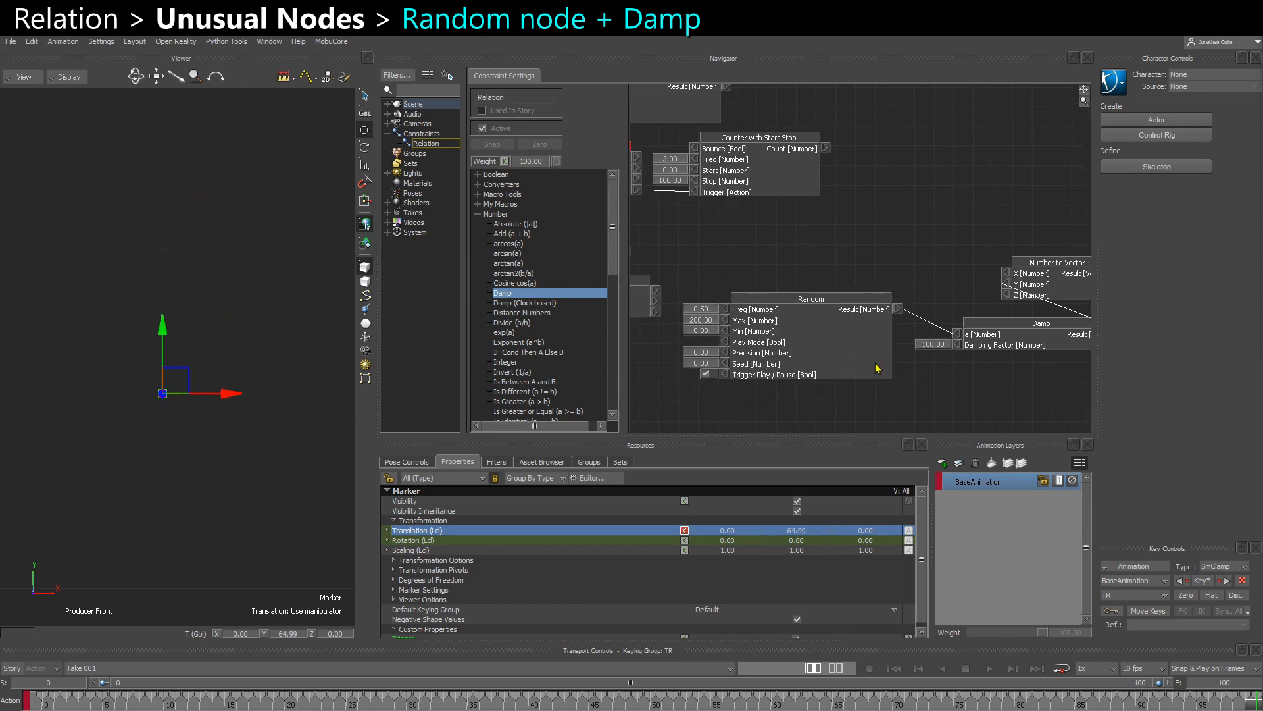
key(Return)
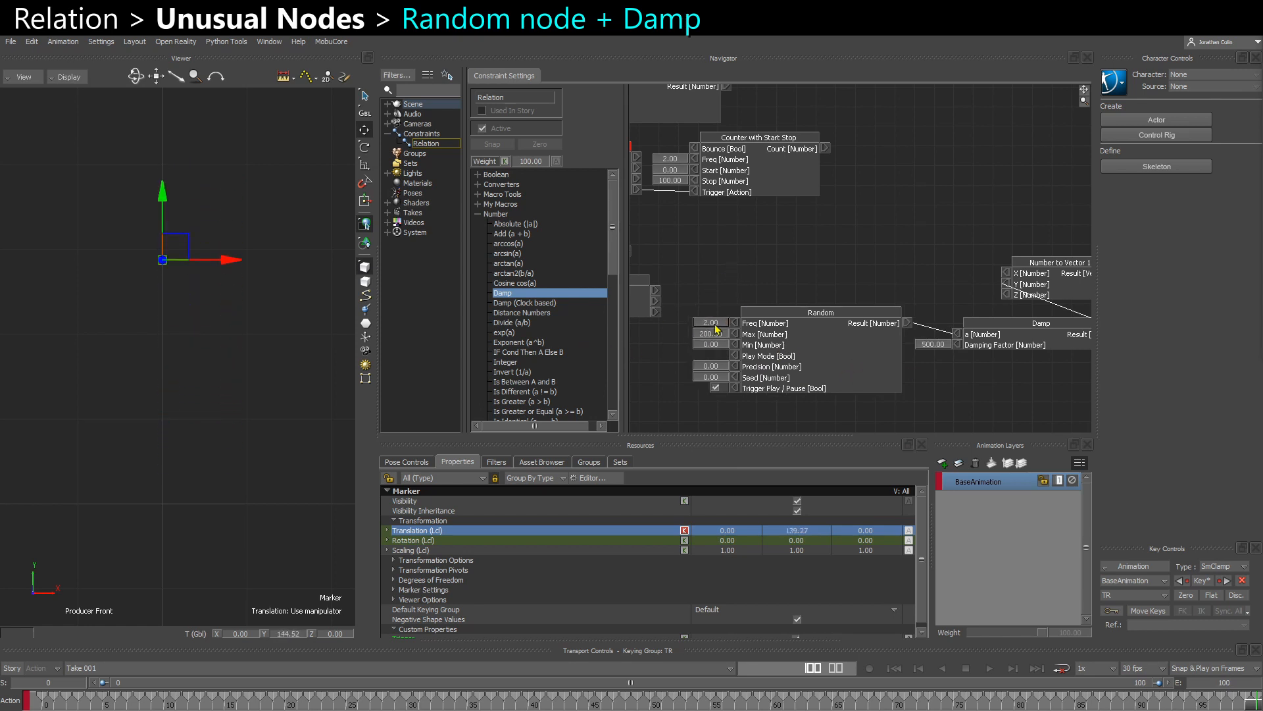
- Set the Damp node's Damping Factor to 500 and the Random node's Freq to 3
double_click(715, 328)
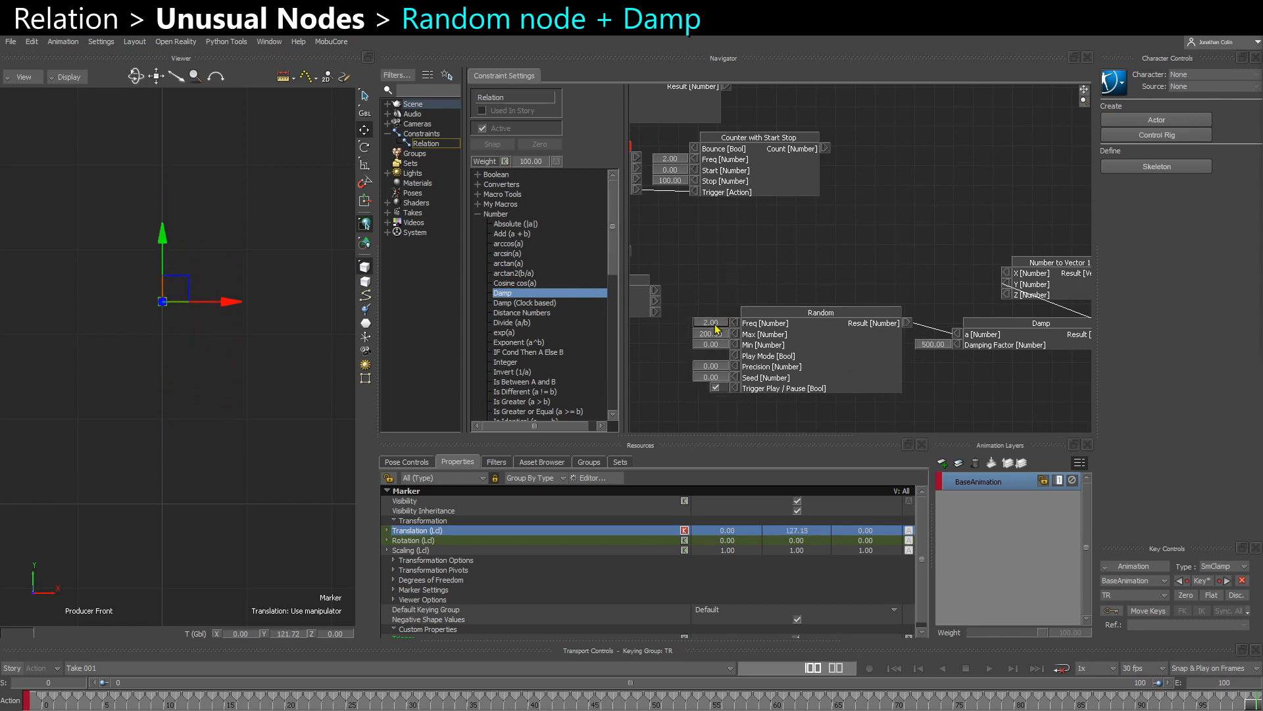
text(3)
key(Return)
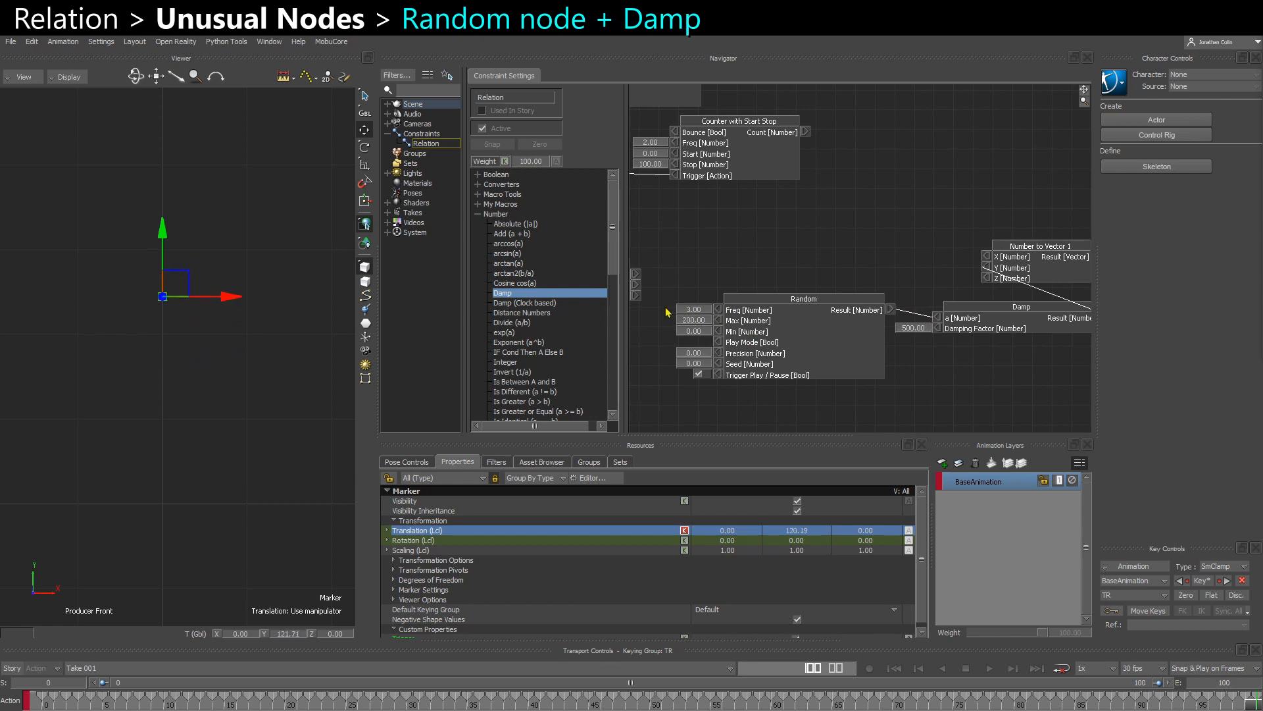
- Set the Random node's Freq to 4 and deselect the marker to watch the damped motion
click(156, 340)
click(157, 340)
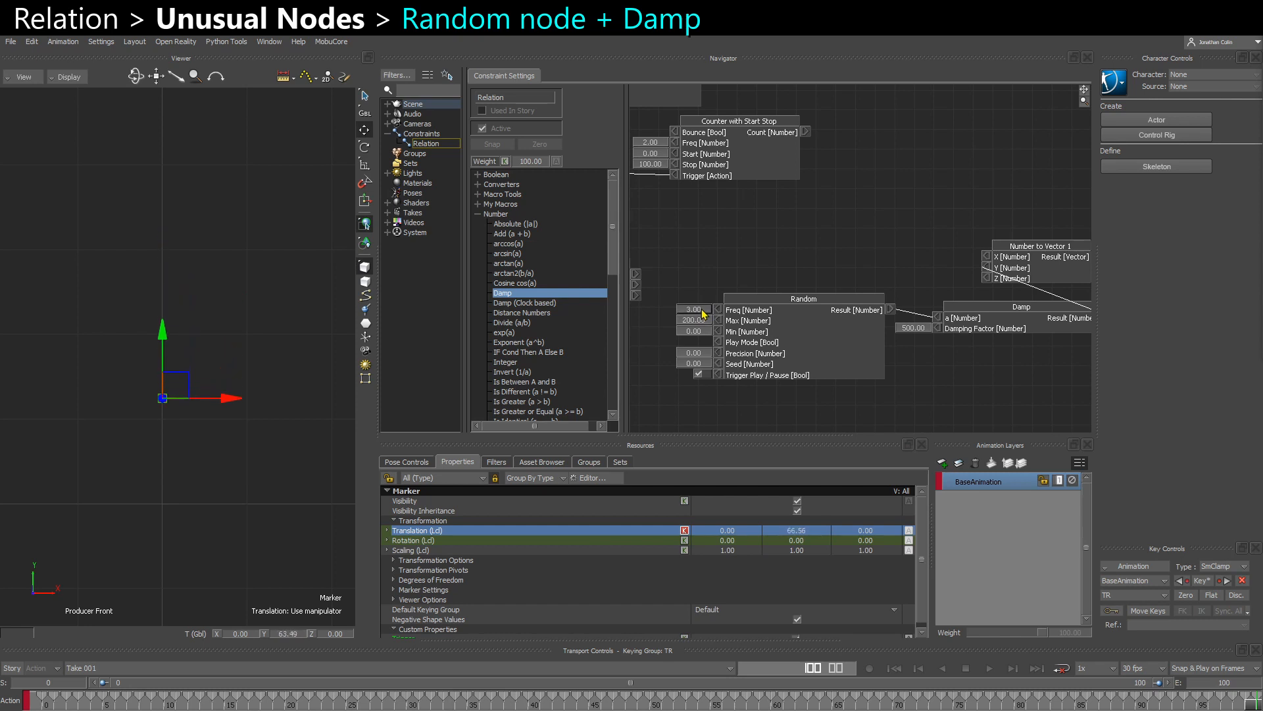
click(701, 310)
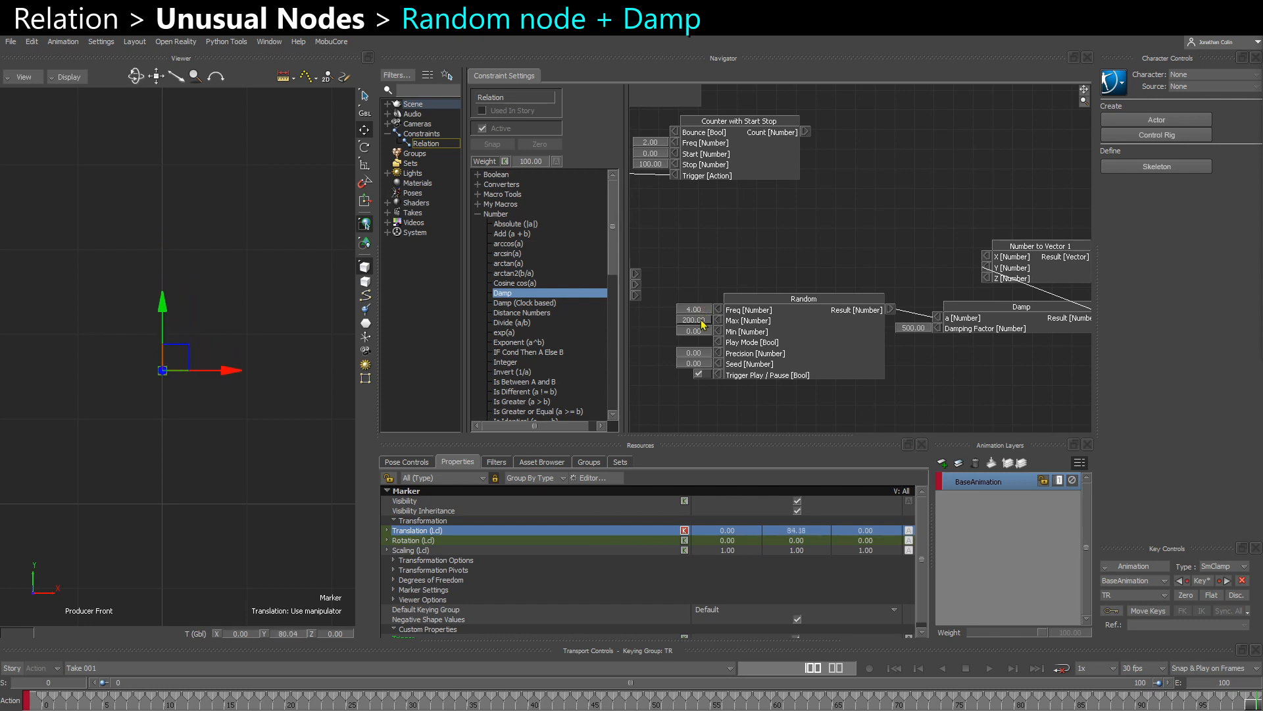
click(254, 499)
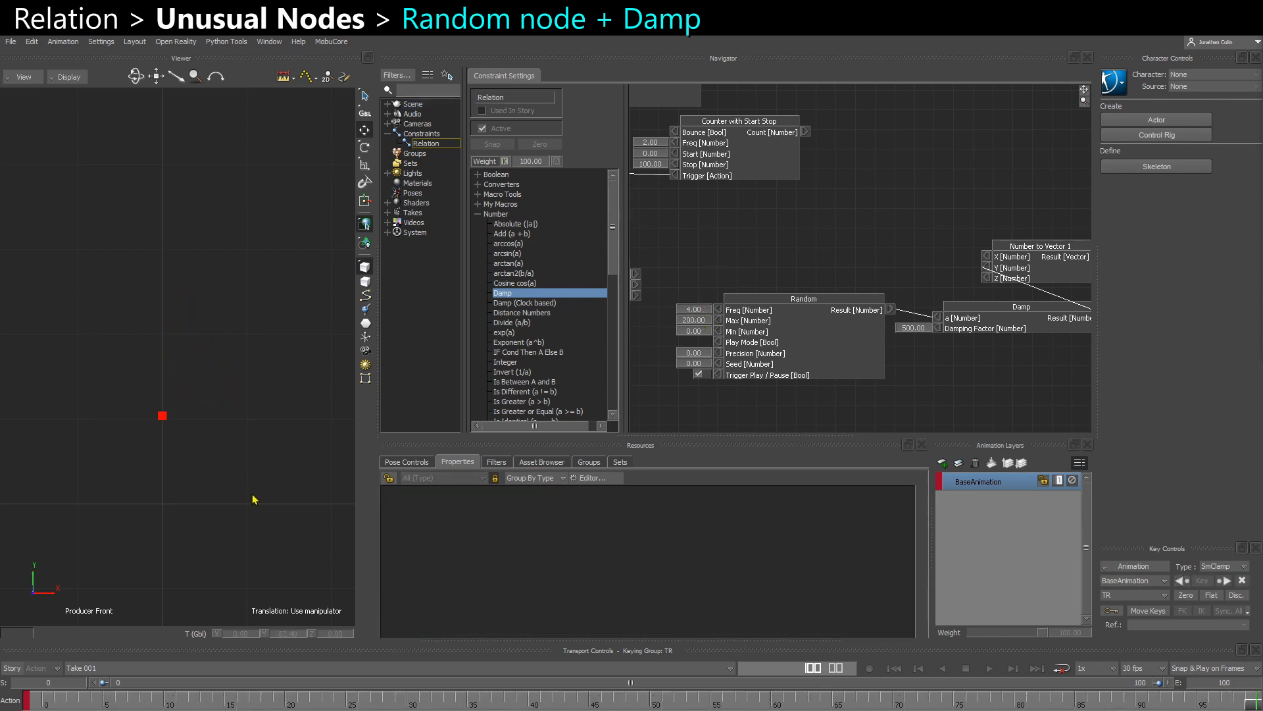
scroll(238, 500, down, 5)
- Select the marker and plot its selected translation property over the take
drag(118, 372, 175, 541)
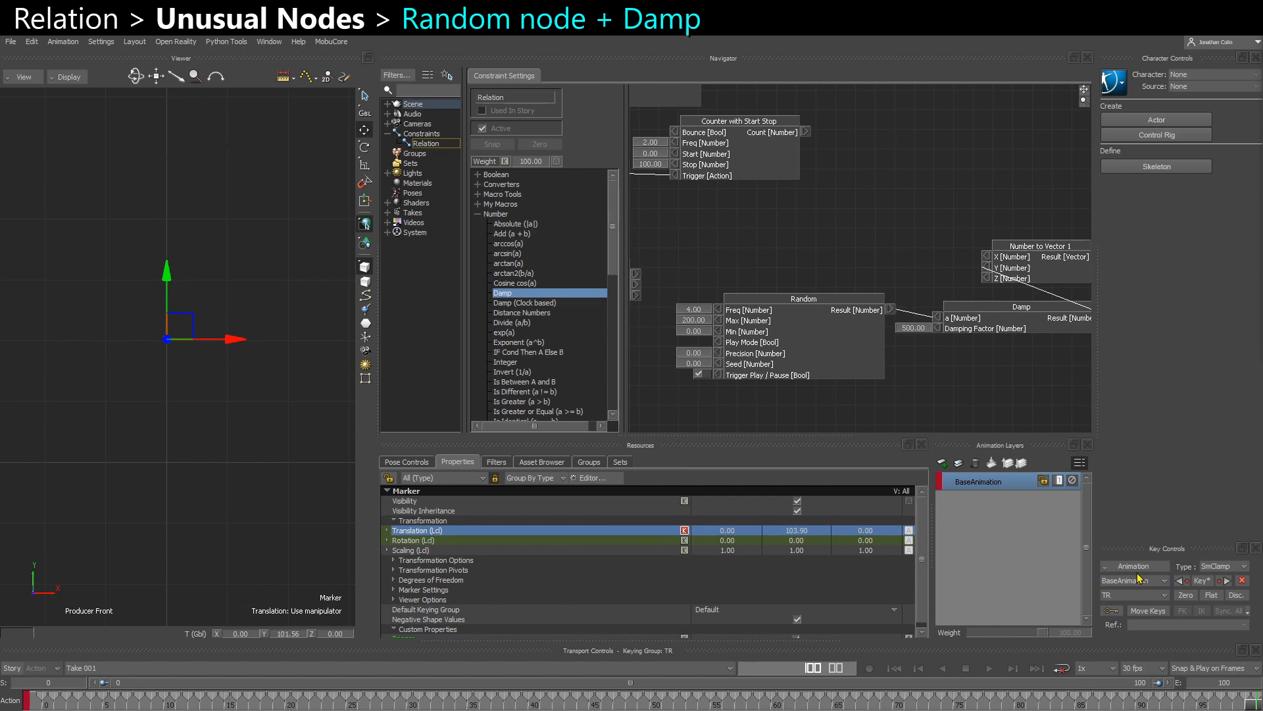
click(1134, 595)
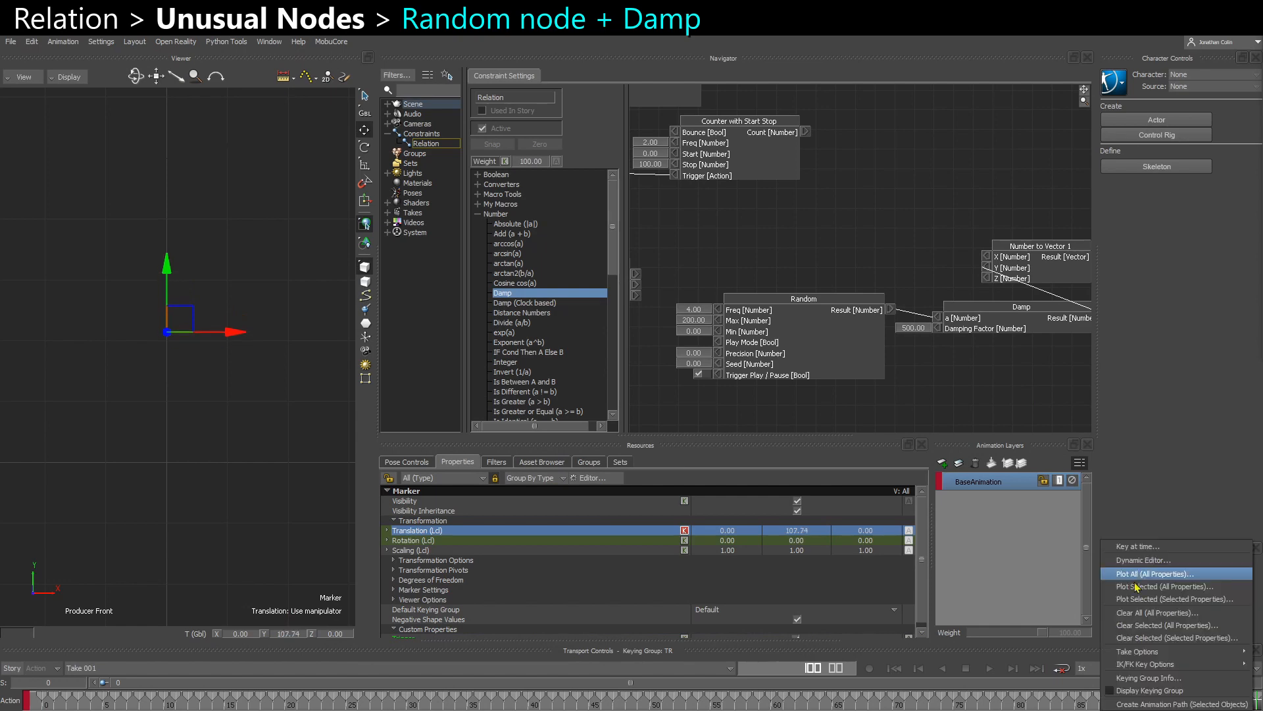
click(1134, 601)
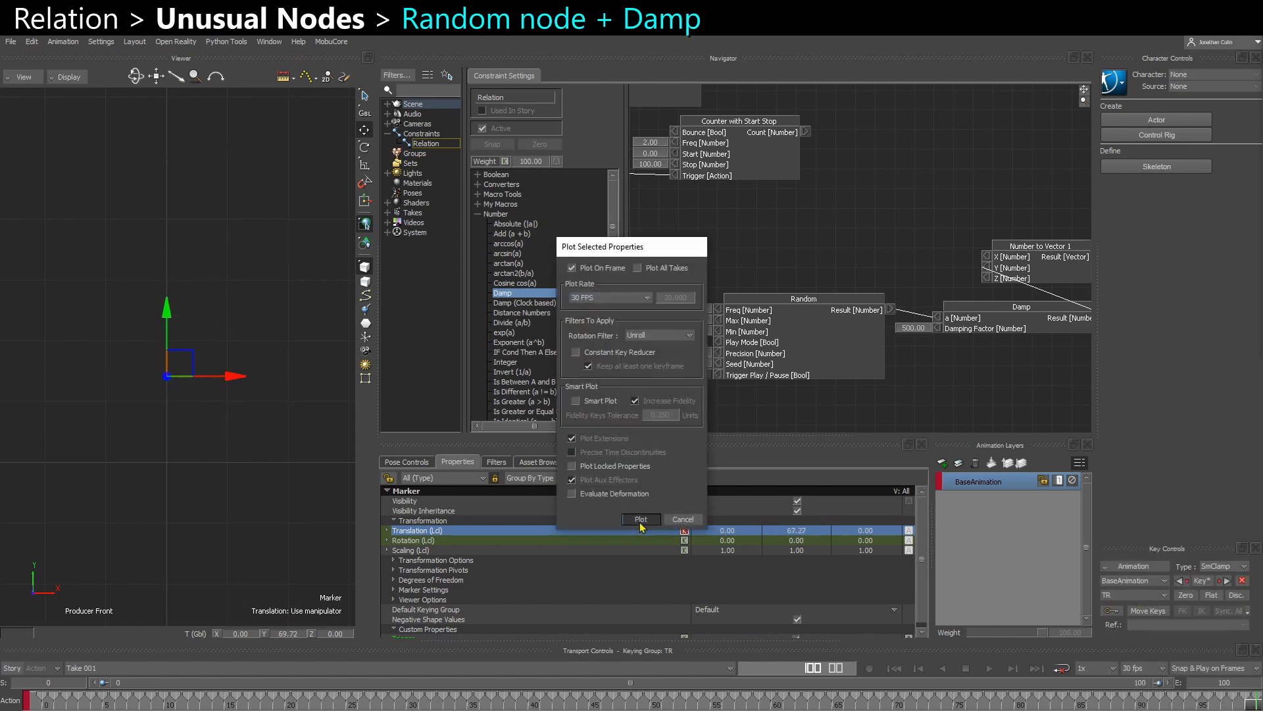
click(641, 517)
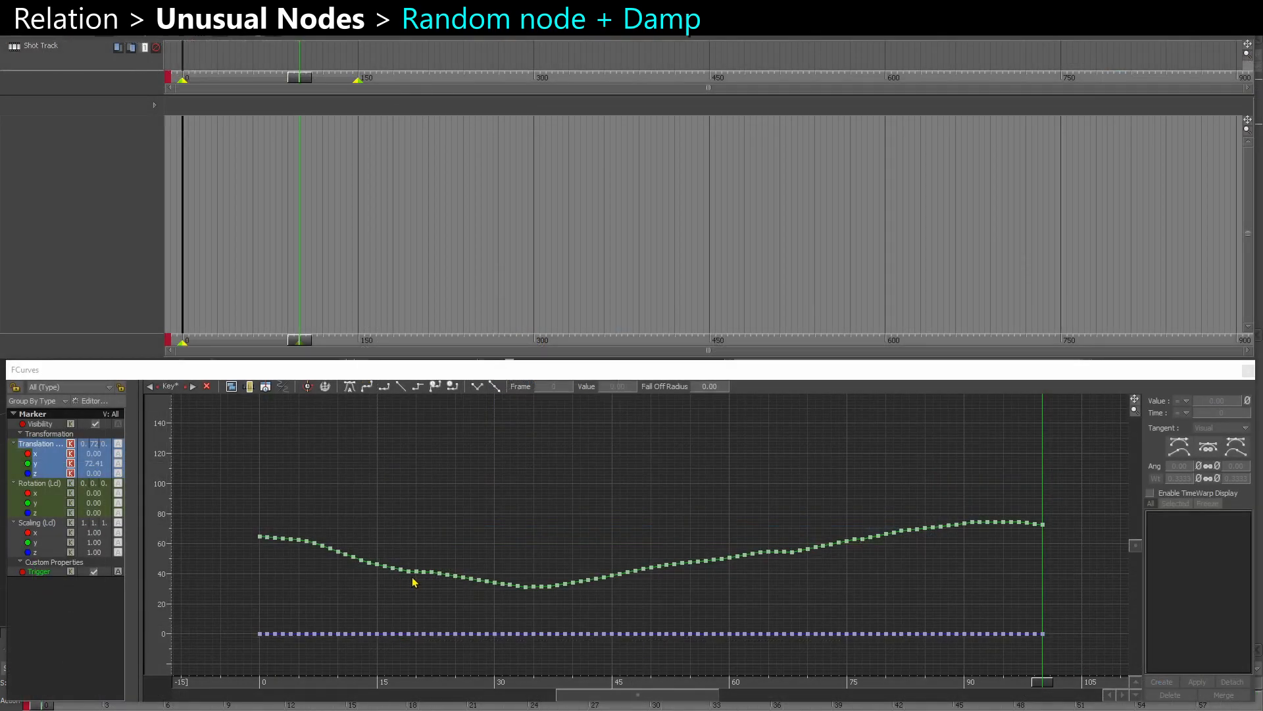
- Frame the marker's plotted translation in the FCurves window and examine the damped random Y curve
key(a)
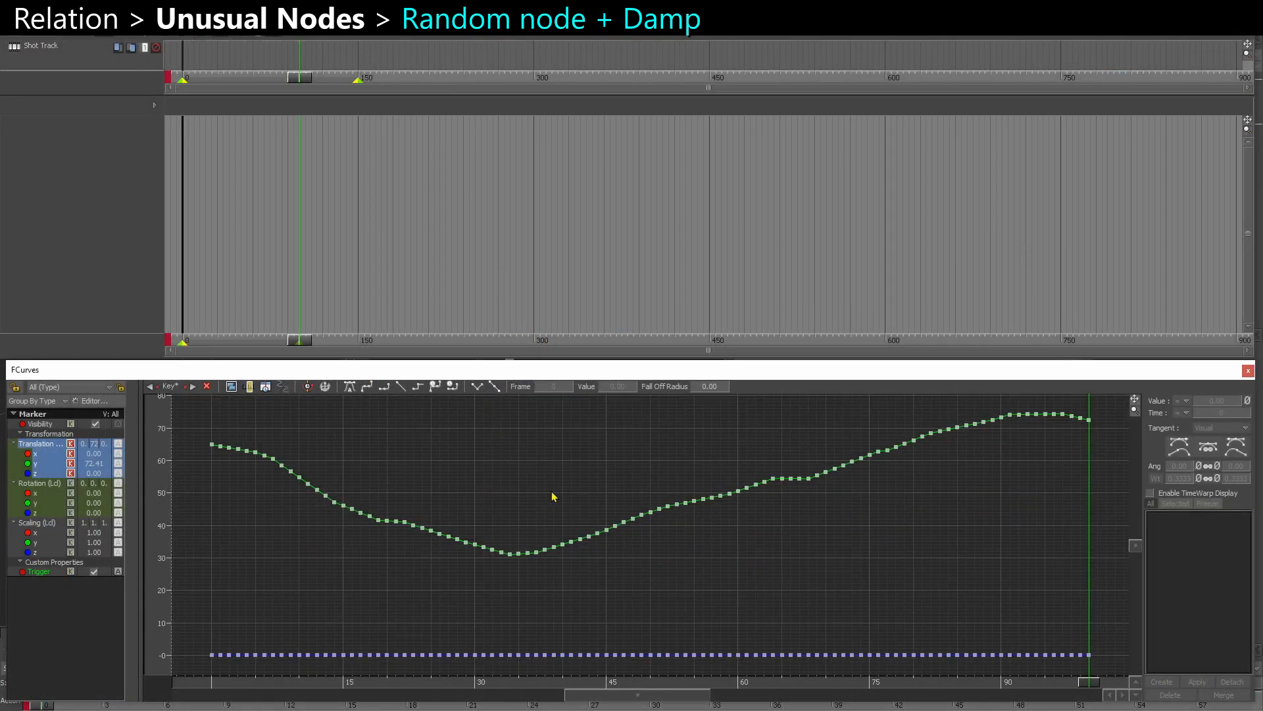
ctrl+drag(553, 496, 453, 530)
ctrl+drag(453, 530, 370, 469)
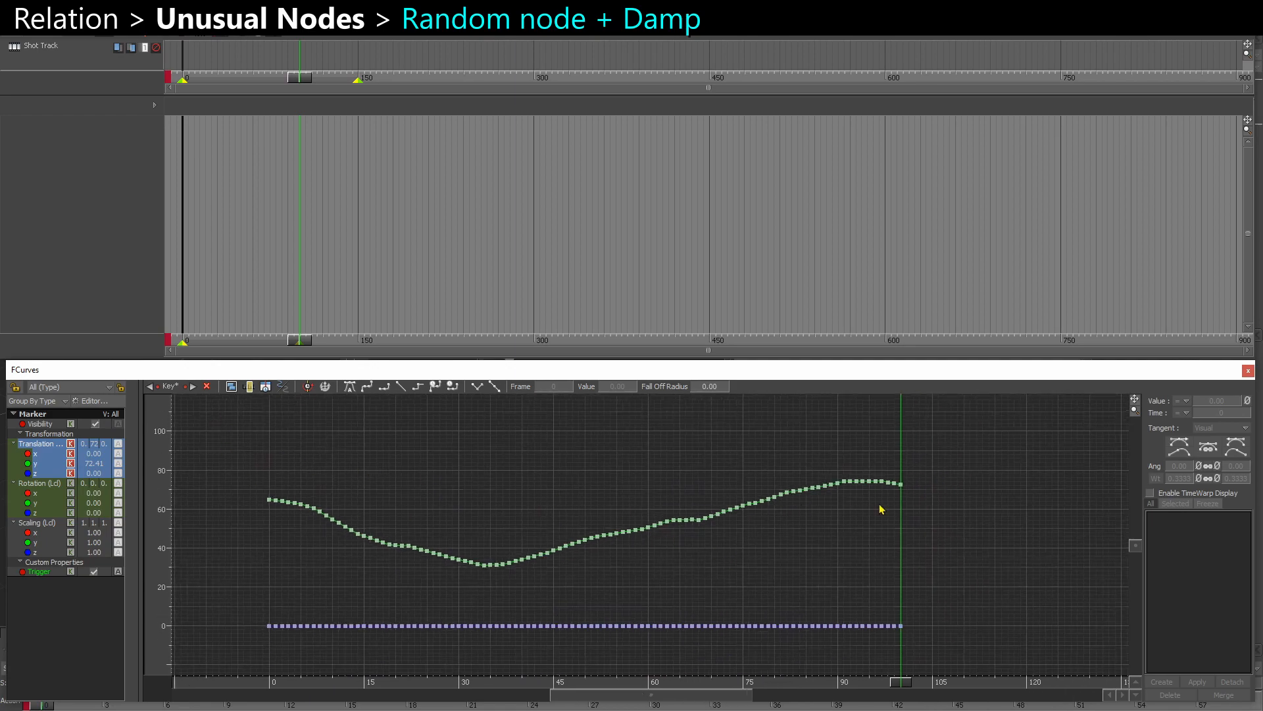
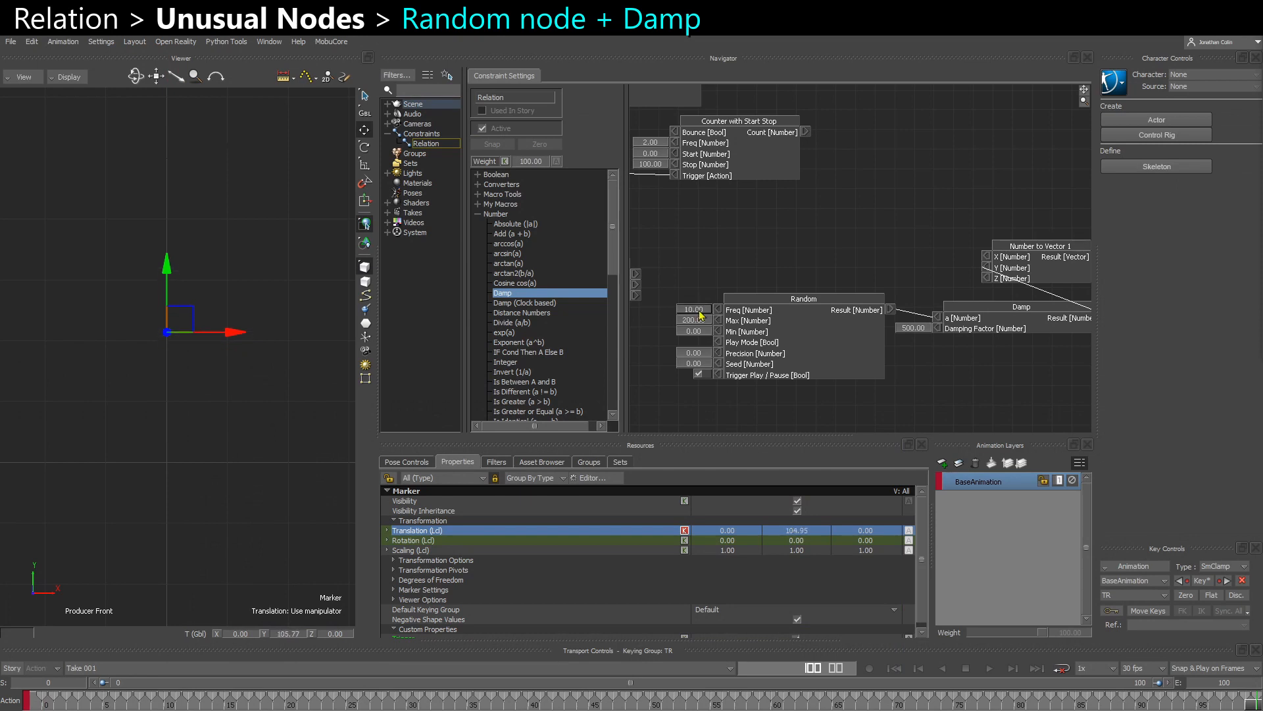
- Set the Damp node's Damping Factor to 200 and plot the marker's selected translation property over the take
double_click(911, 330)
text(200)
key(Return)
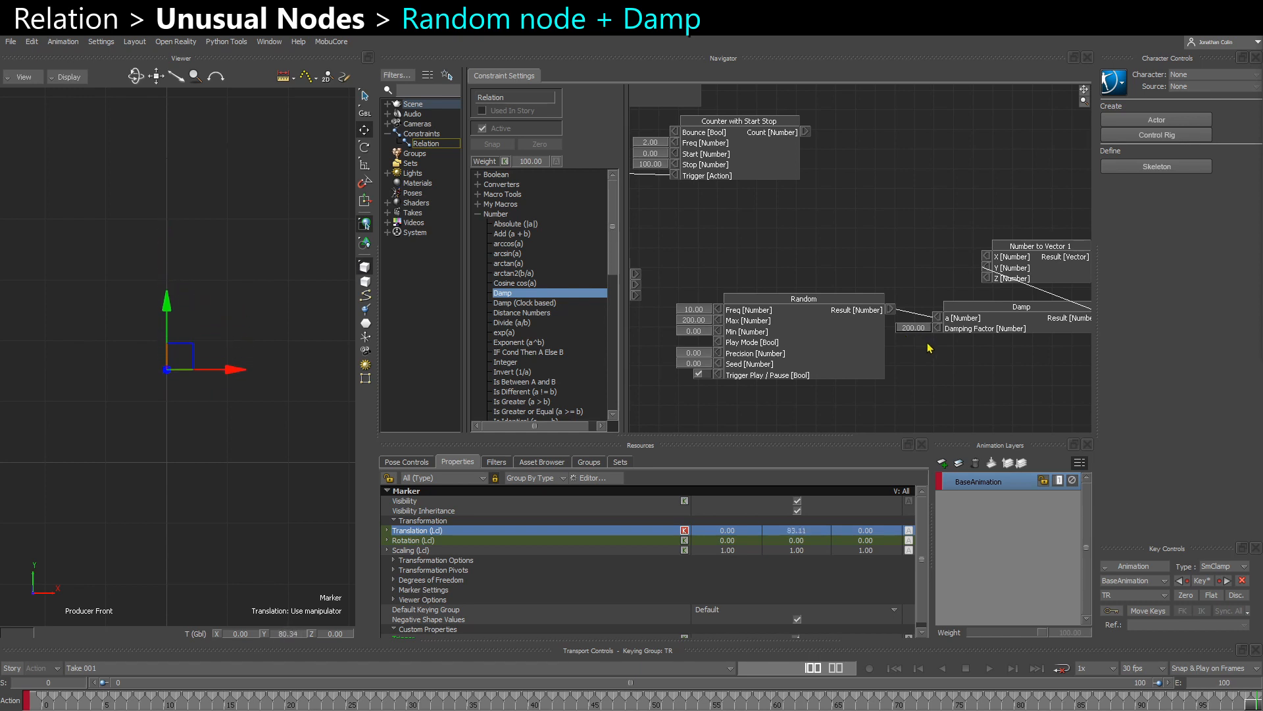
click(1133, 566)
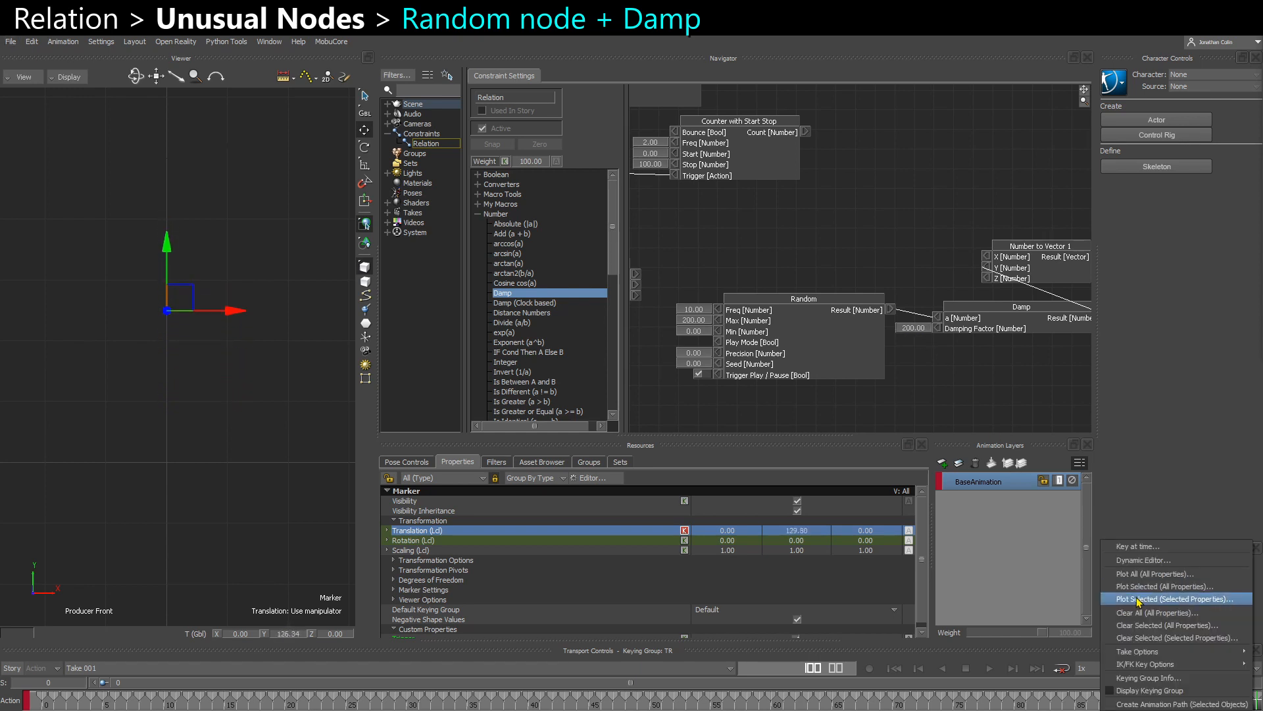
click(1135, 597)
key(Return)
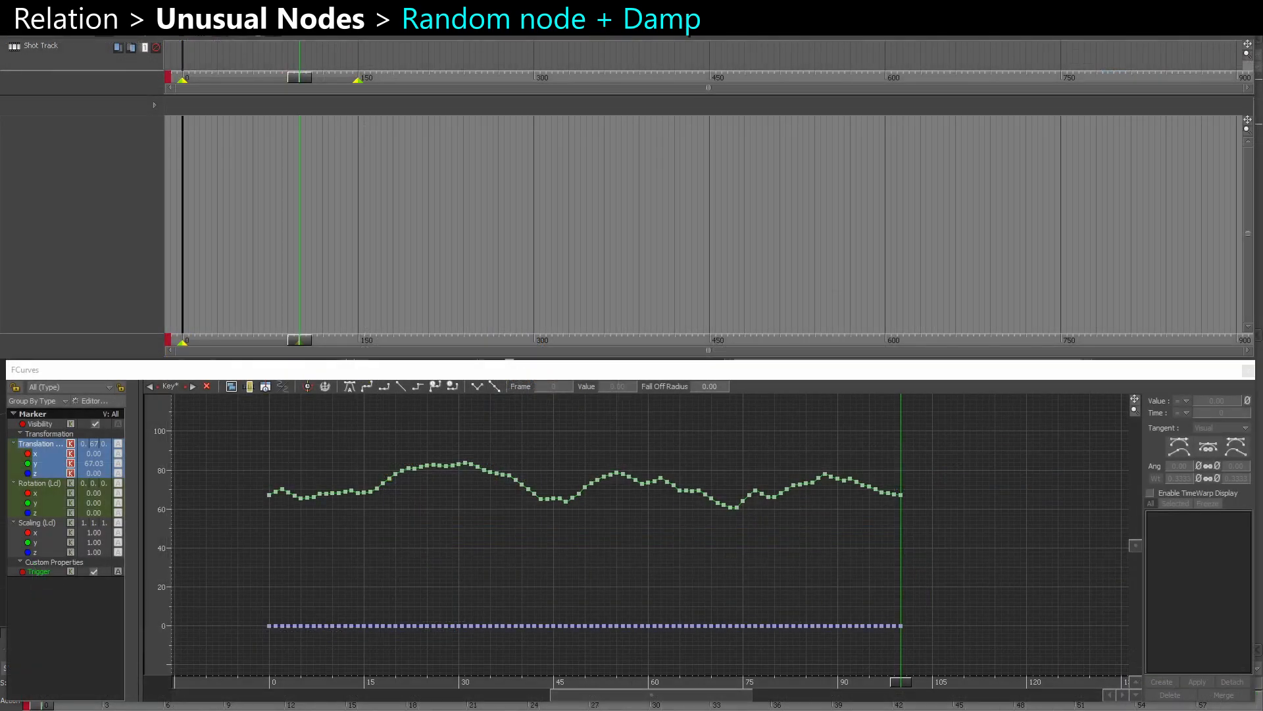
- Frame the plotted translation in the FCurves window and select the Y curve's keys to examine its smoothness
right_click(591, 544)
click(440, 543)
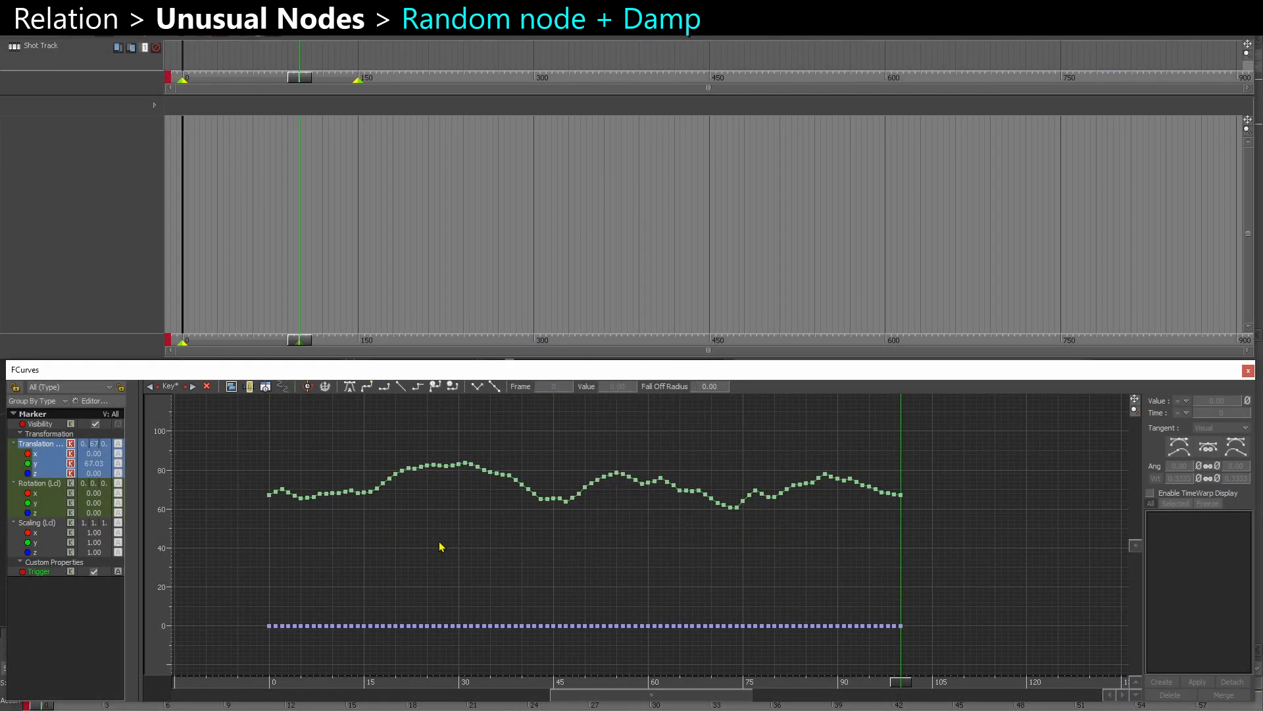
mouse_move(379, 523)
alt+right_down()
mouse_move(372, 557)
mouse_move(408, 564)
mouse_move(372, 533)
alt+right_up()
drag(219, 428, 1018, 571)
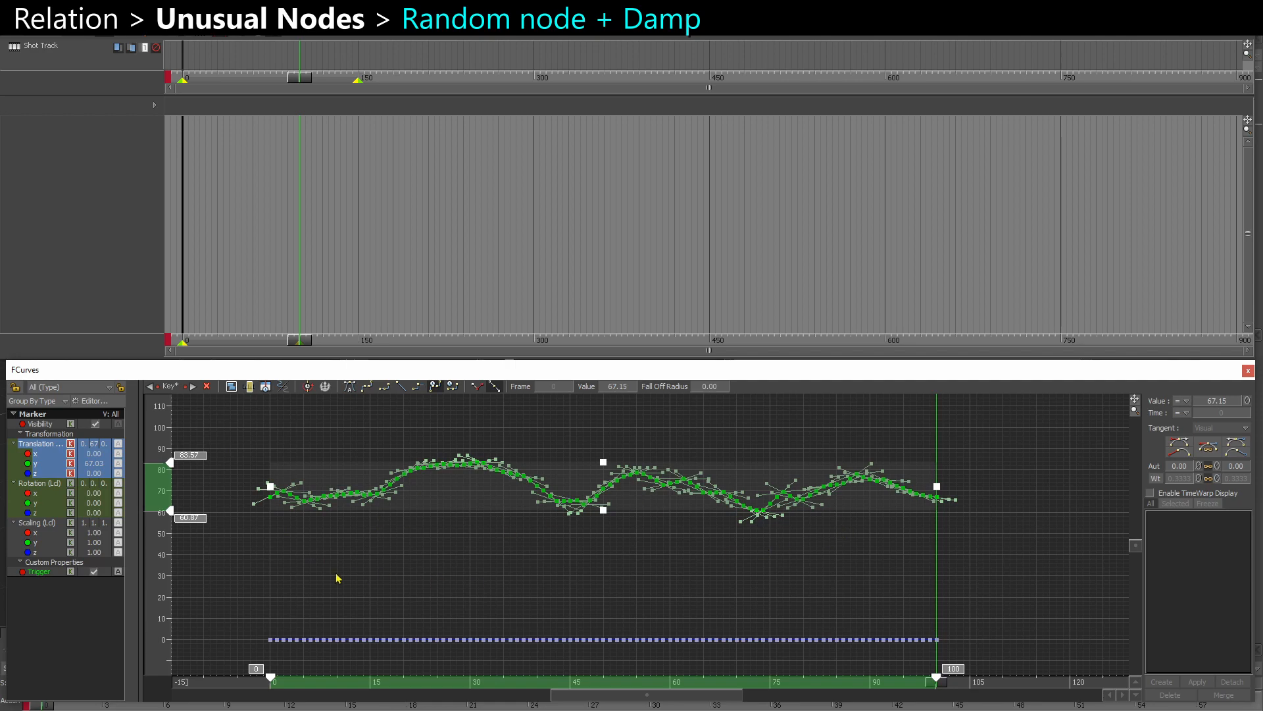
click(398, 579)
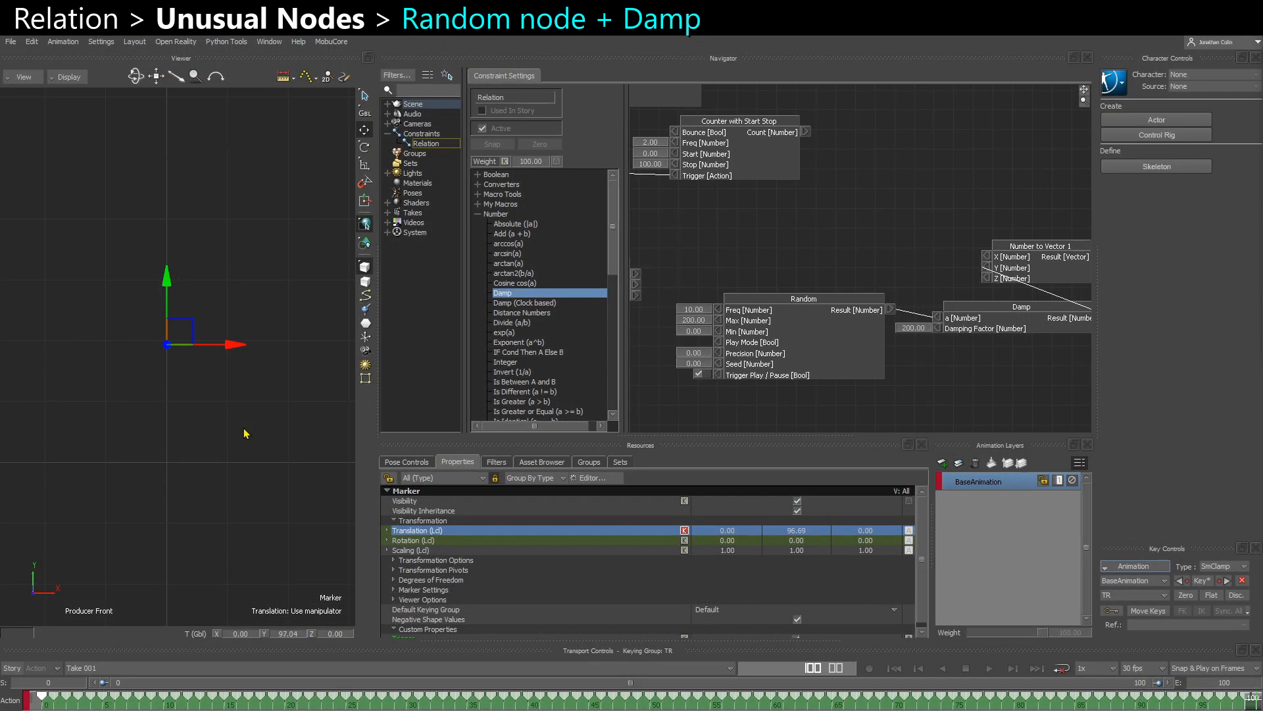
- Undo the marker's translation plot and deselect the marker to watch its live damped motion
drag(153, 399, 218, 282)
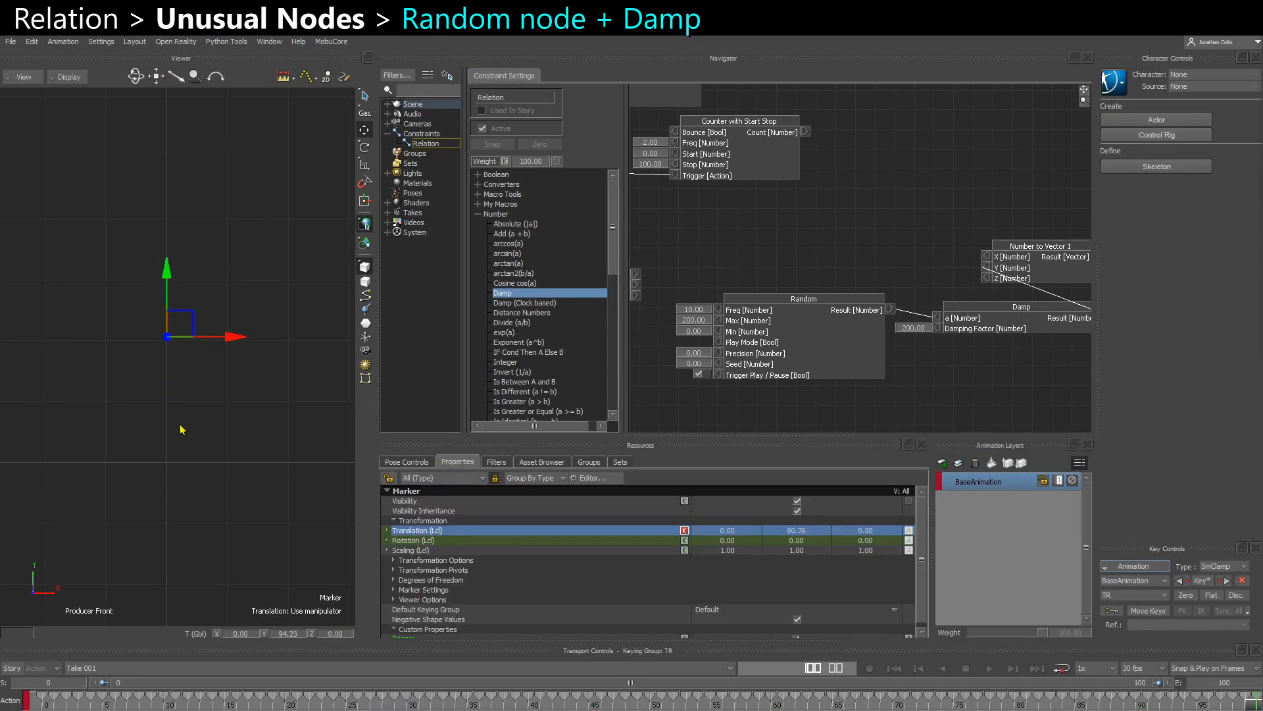
click(231, 448)
scroll(233, 448, down, 1)
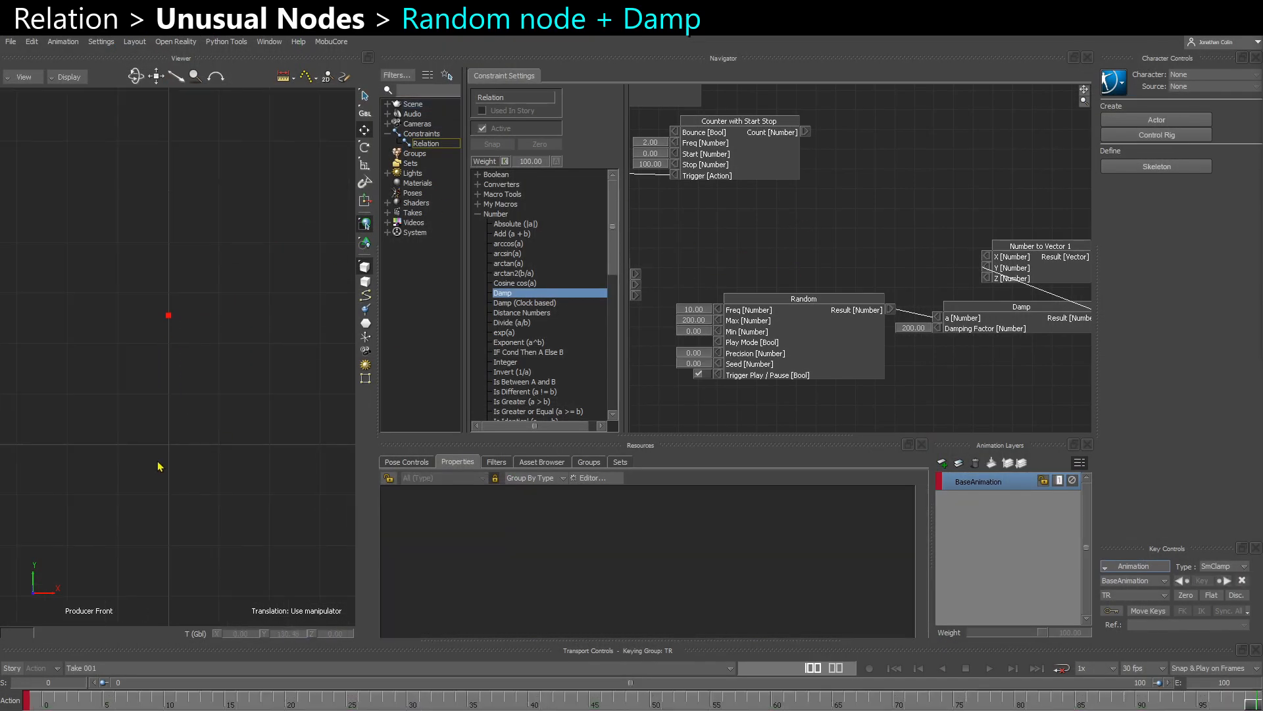
scroll(155, 458, down, 1)
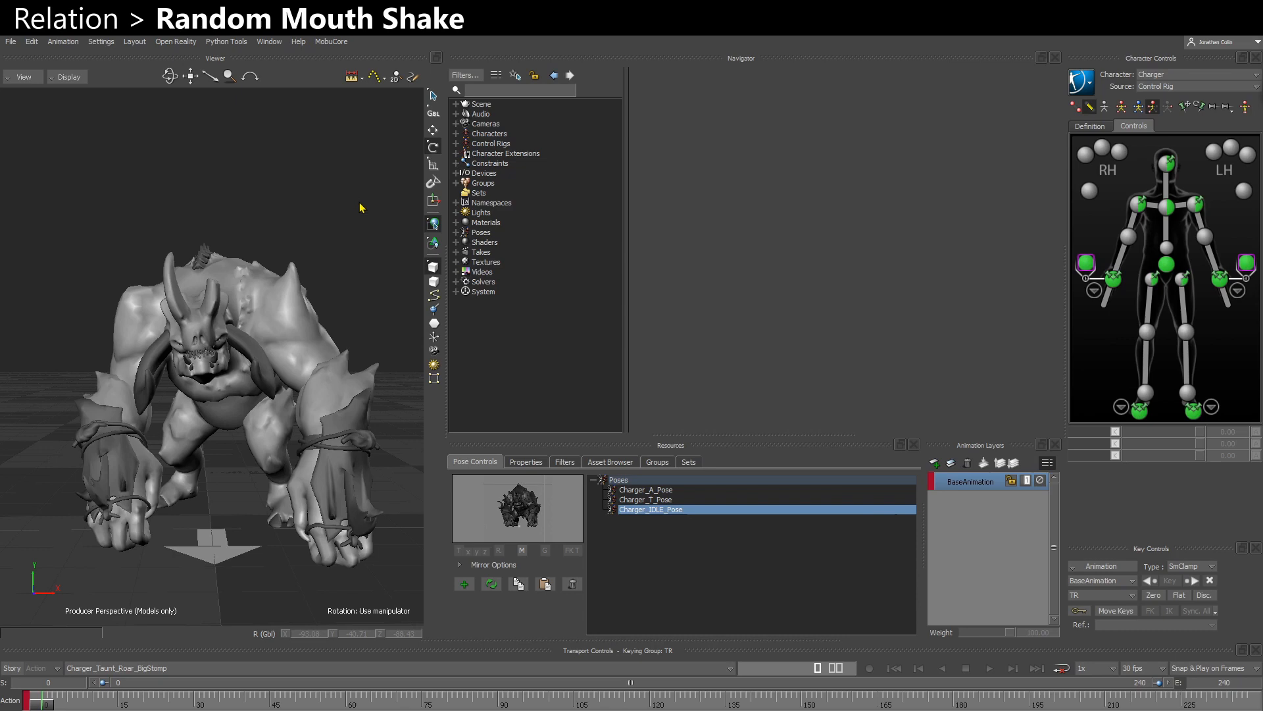
- Show the Charger's rig in X-Ray display and select the jaw control CTL_Jaw
key(space)
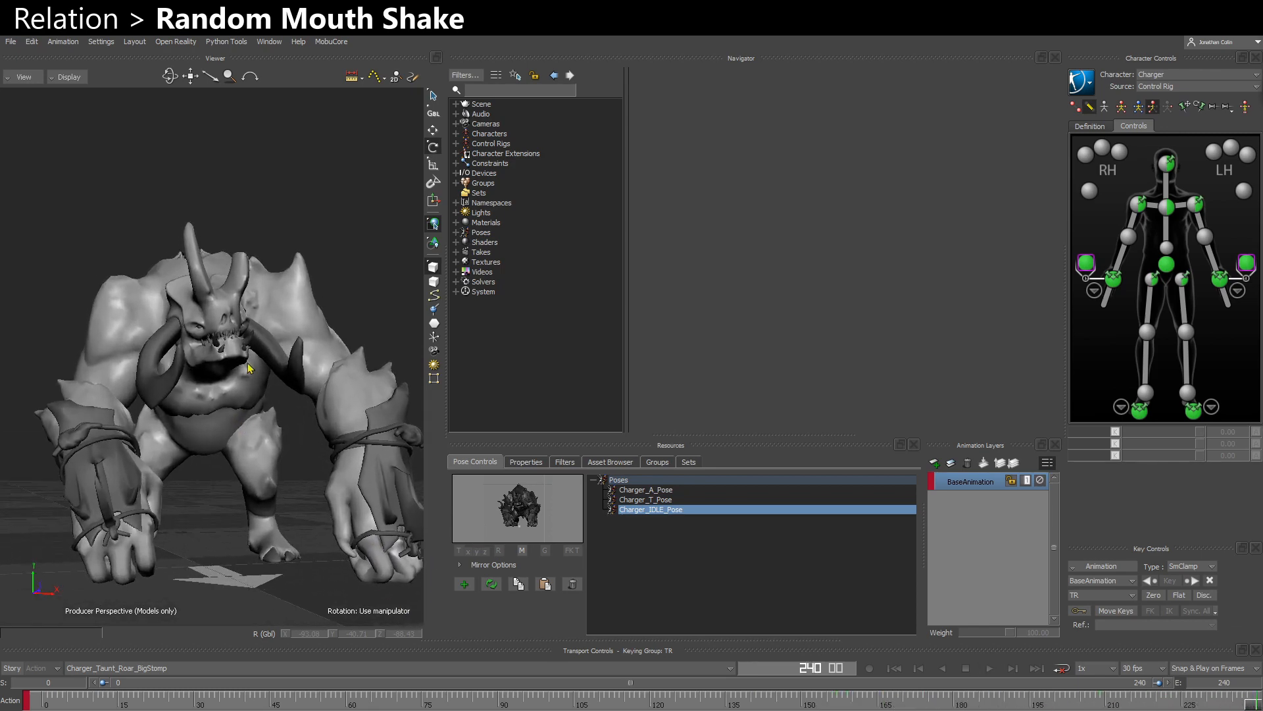
ctrl+drag(294, 407, 300, 516)
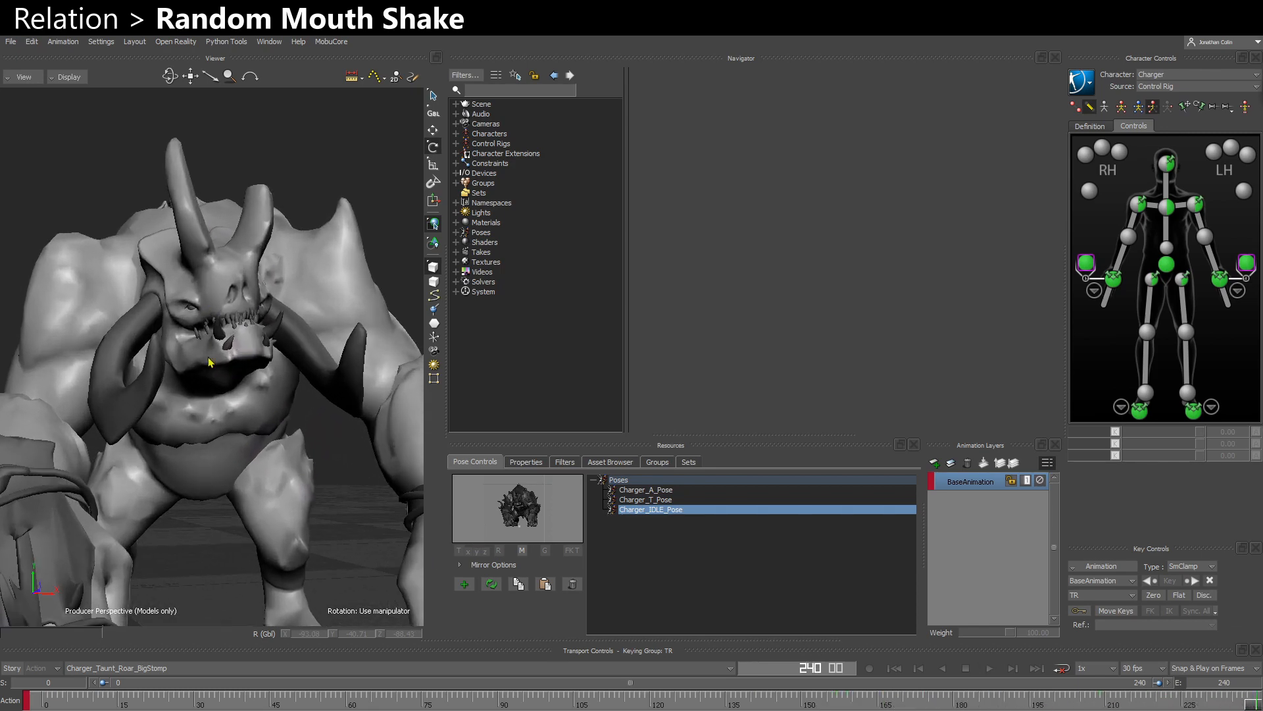
ctrl+shift+drag(264, 402, 227, 427)
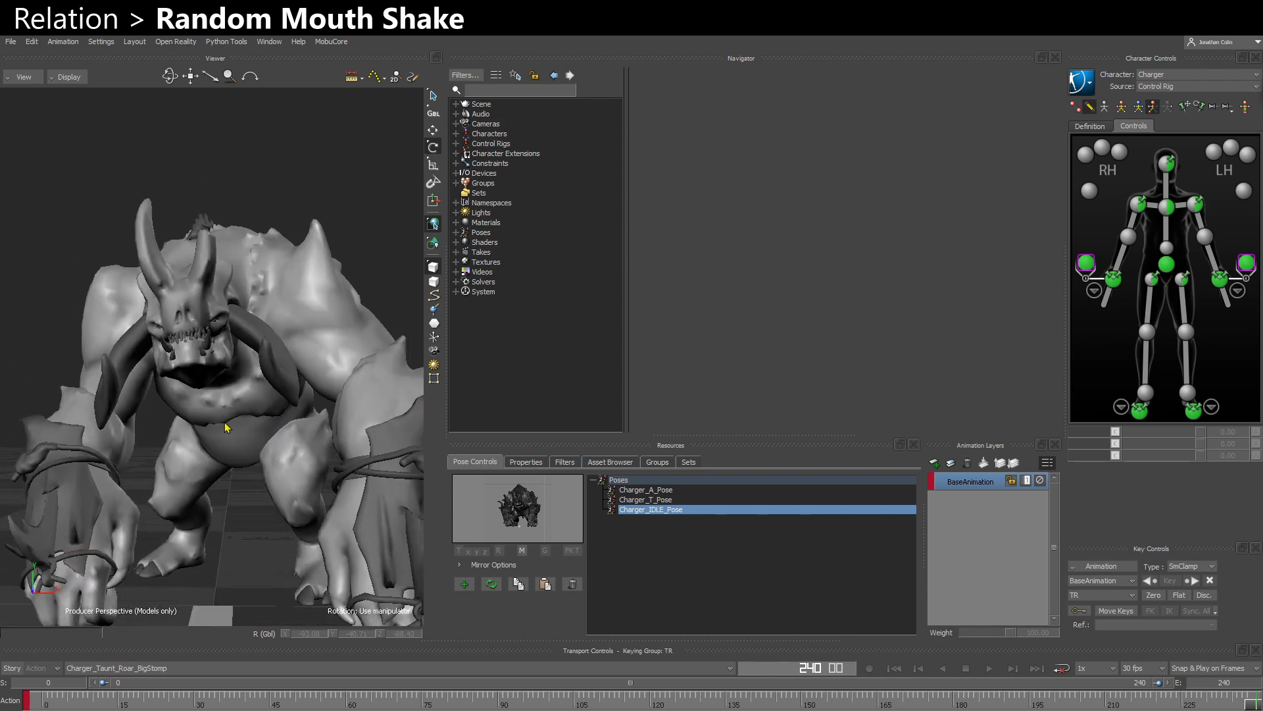
key(ctrl+space)
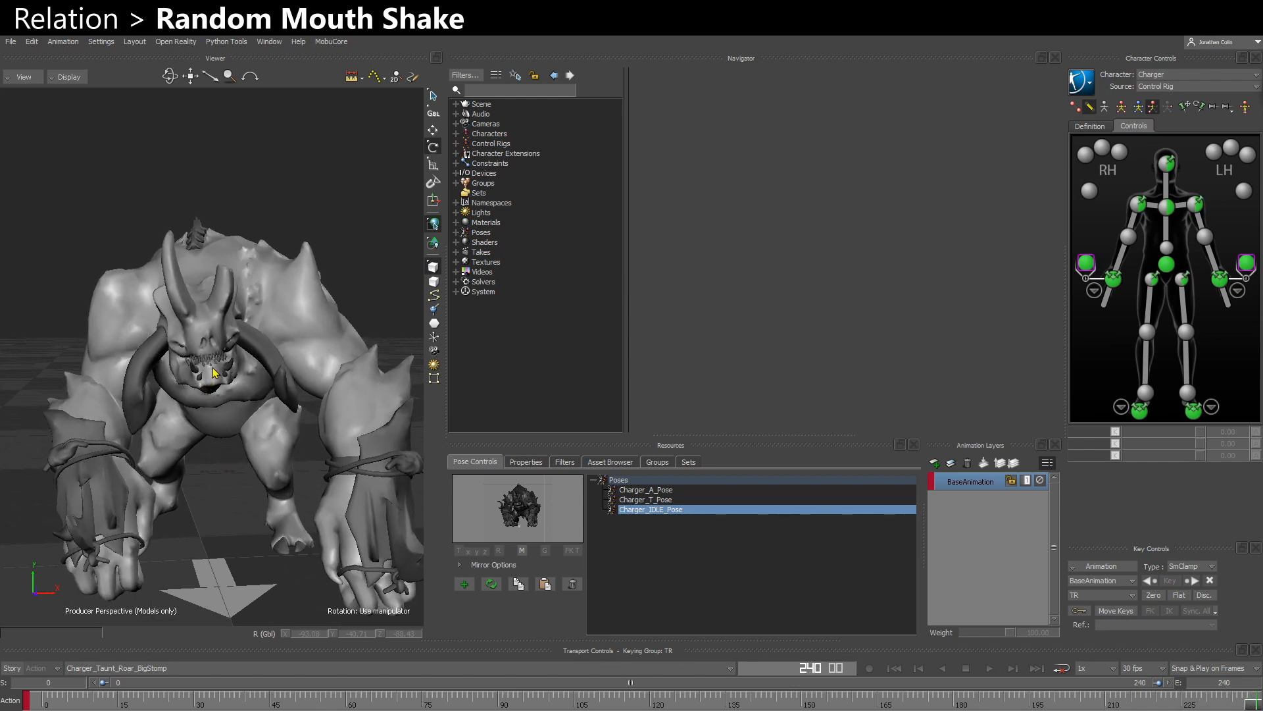
ctrl+drag(214, 396, 226, 539)
key(ctrl+a)
key(ctrl+a)
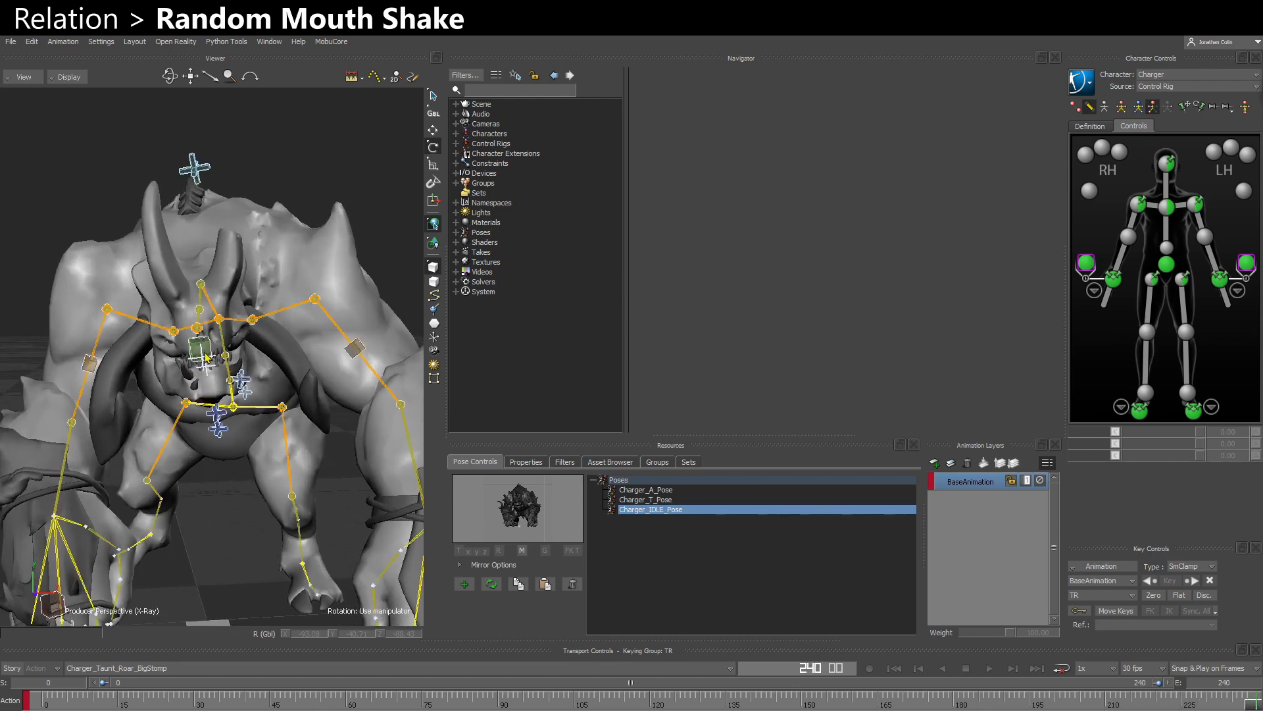
click(200, 350)
ctrl+shift+drag(228, 388, 268, 333)
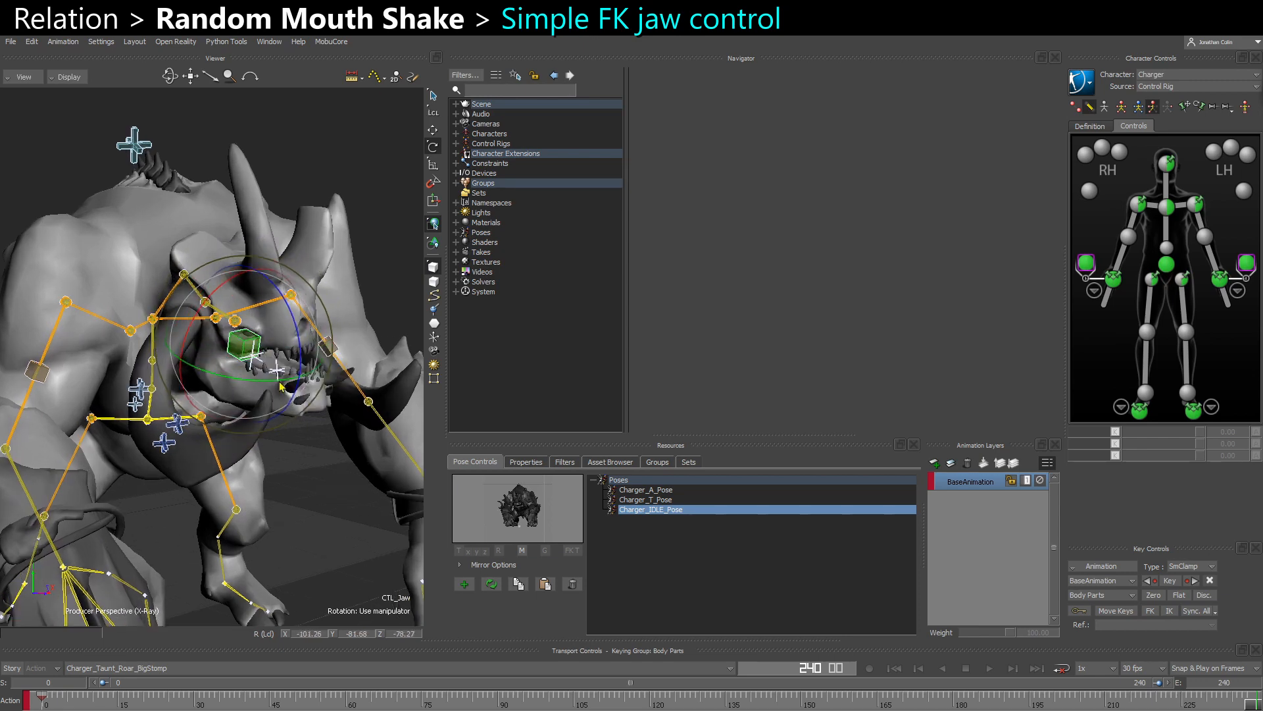
- Inspect CTL_Jaw in the schematic hierarchy and try rotating the jaw control in the viewer, undoing the test rotation
key(ctrl+w)
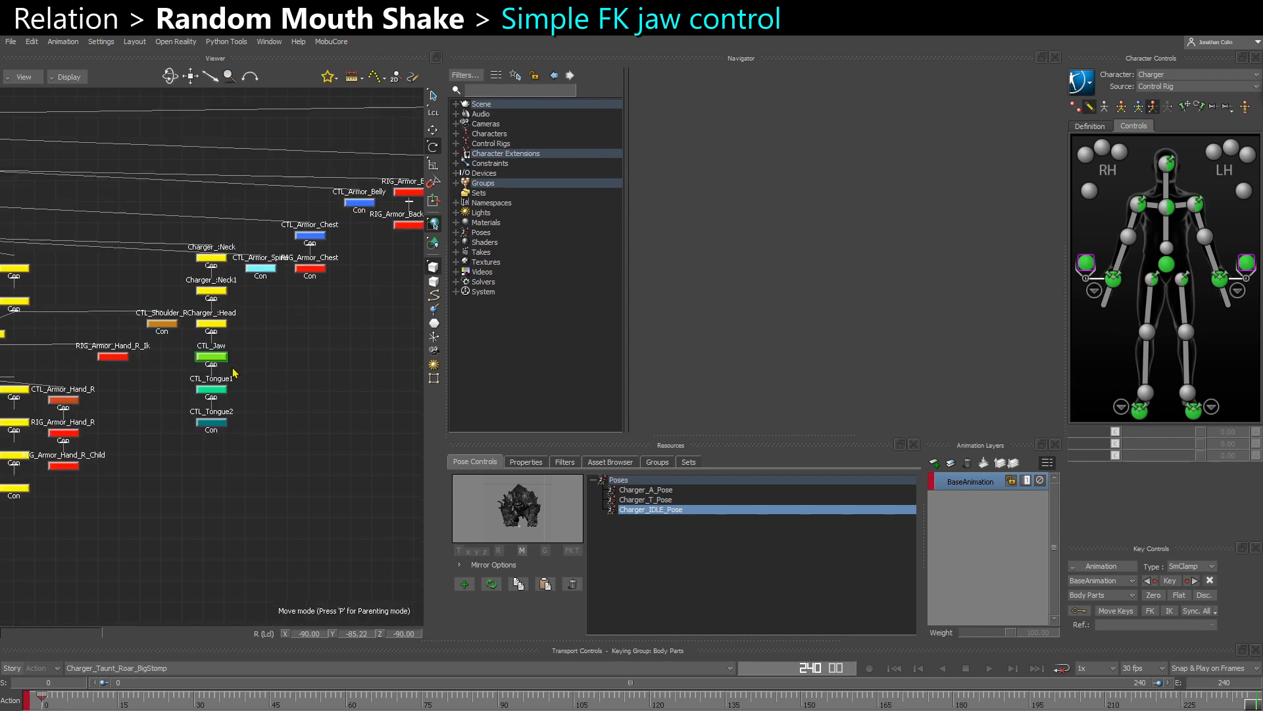
key(ctrl+e)
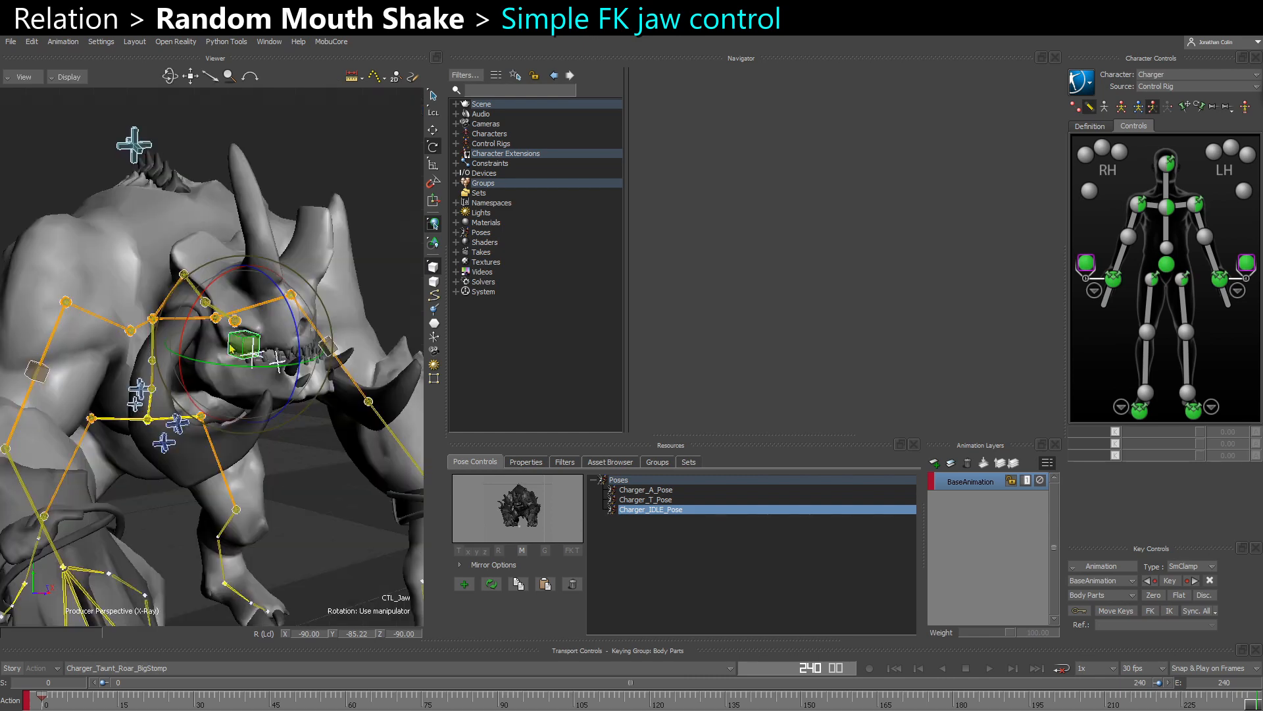
drag(301, 340, 290, 397)
key(ctrl+z)
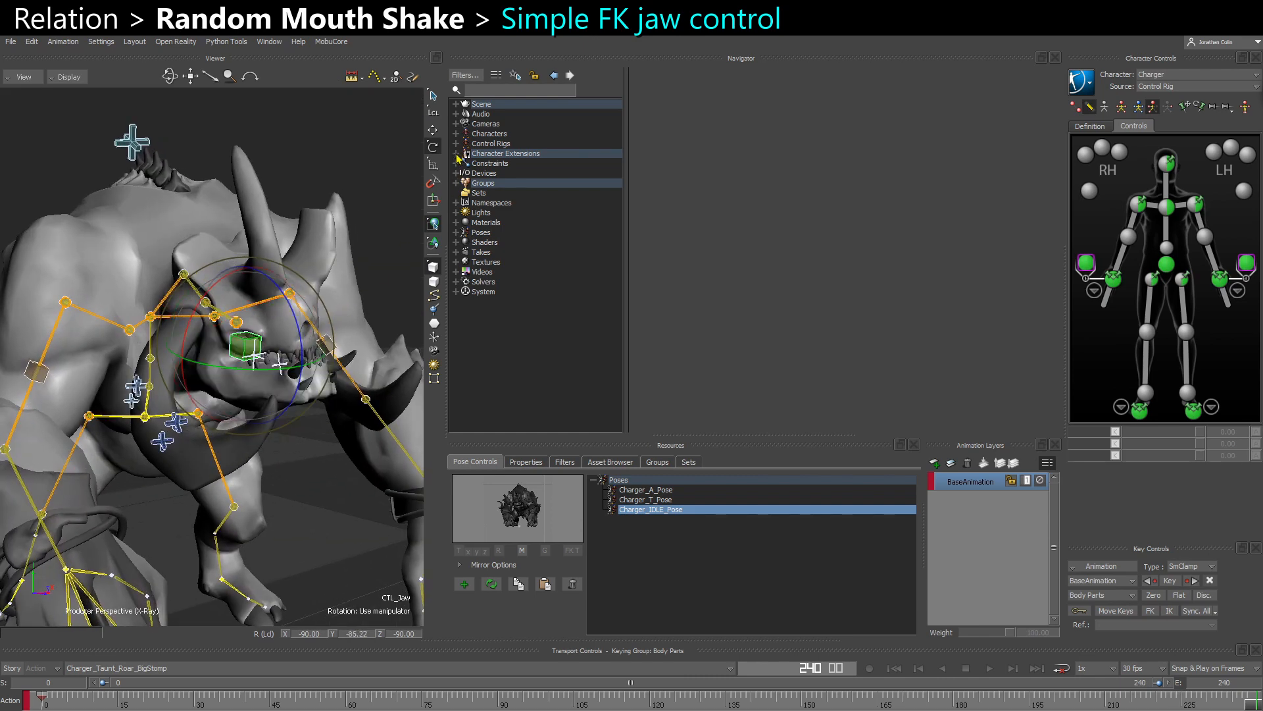
- Look through the Character Extensions and try rotating the jaw in the normal display, undoing the test rotation
click(456, 154)
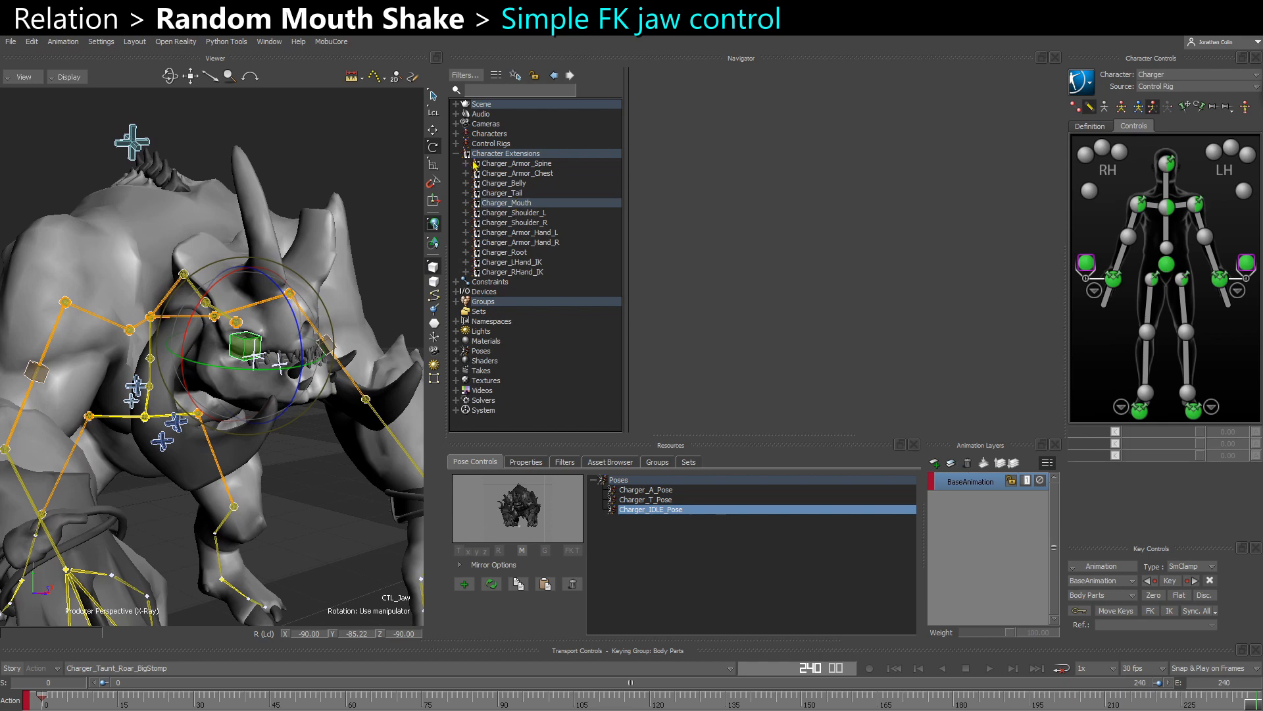
click(457, 154)
ctrl+shift+drag(261, 263, 198, 283)
key(ctrl+a)
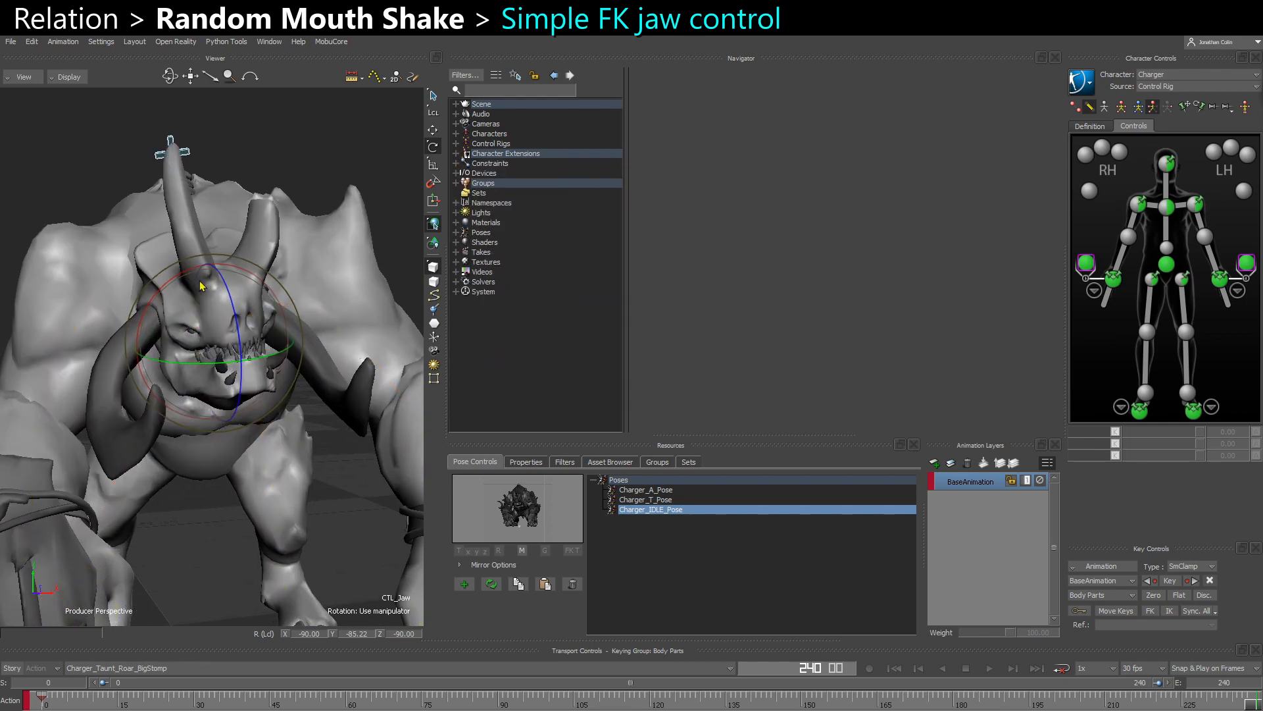
mouse_move(244, 365)
ctrl+shift+mouse_down()
mouse_move(222, 375)
mouse_move(204, 346)
mouse_move(230, 331)
mouse_move(229, 308)
mouse_move(231, 358)
ctrl+shift+mouse_up()
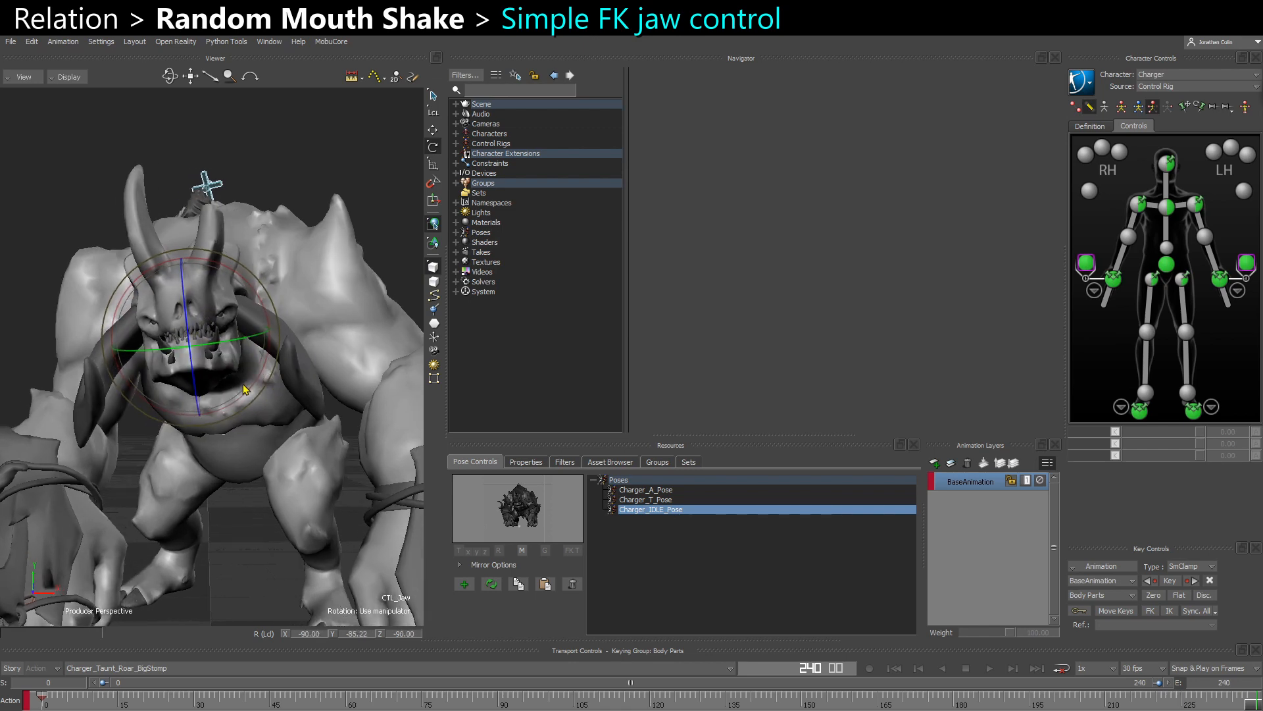
key(ctrl+z)
- Go to the first frame of the take and insert a Relation constraint under Constraints
click(43, 704)
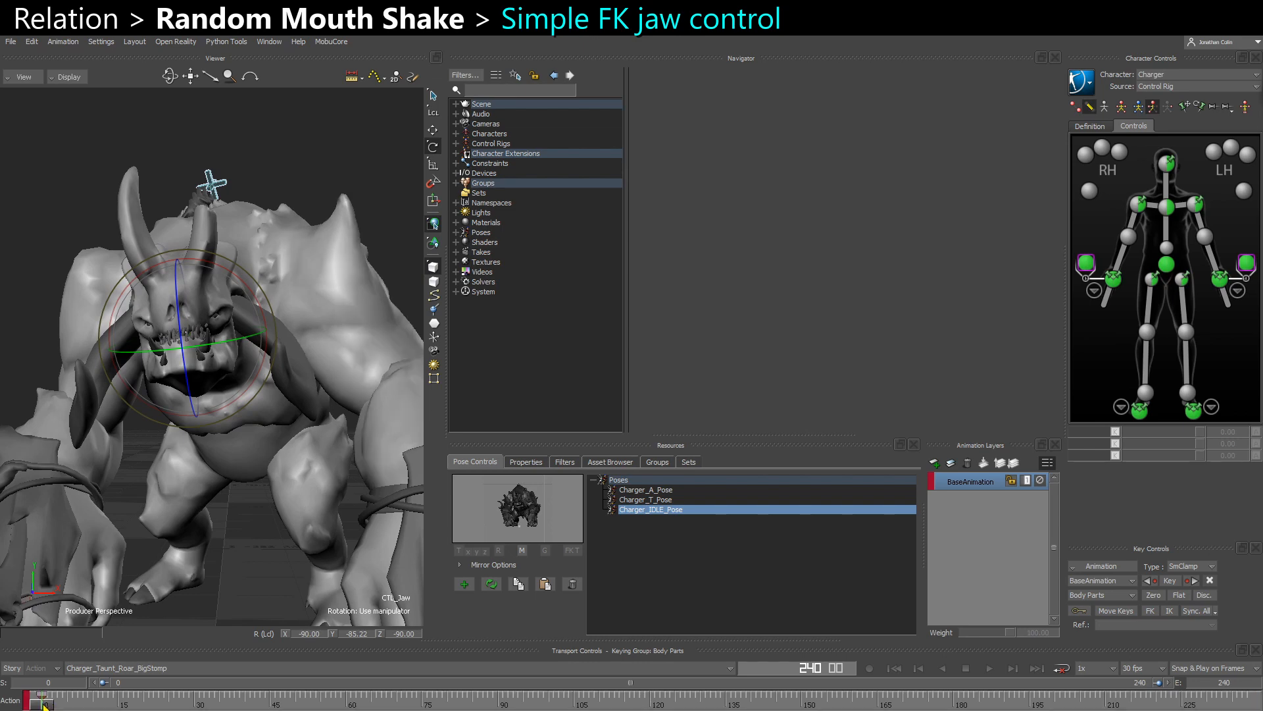
click(455, 163)
right_click(488, 163)
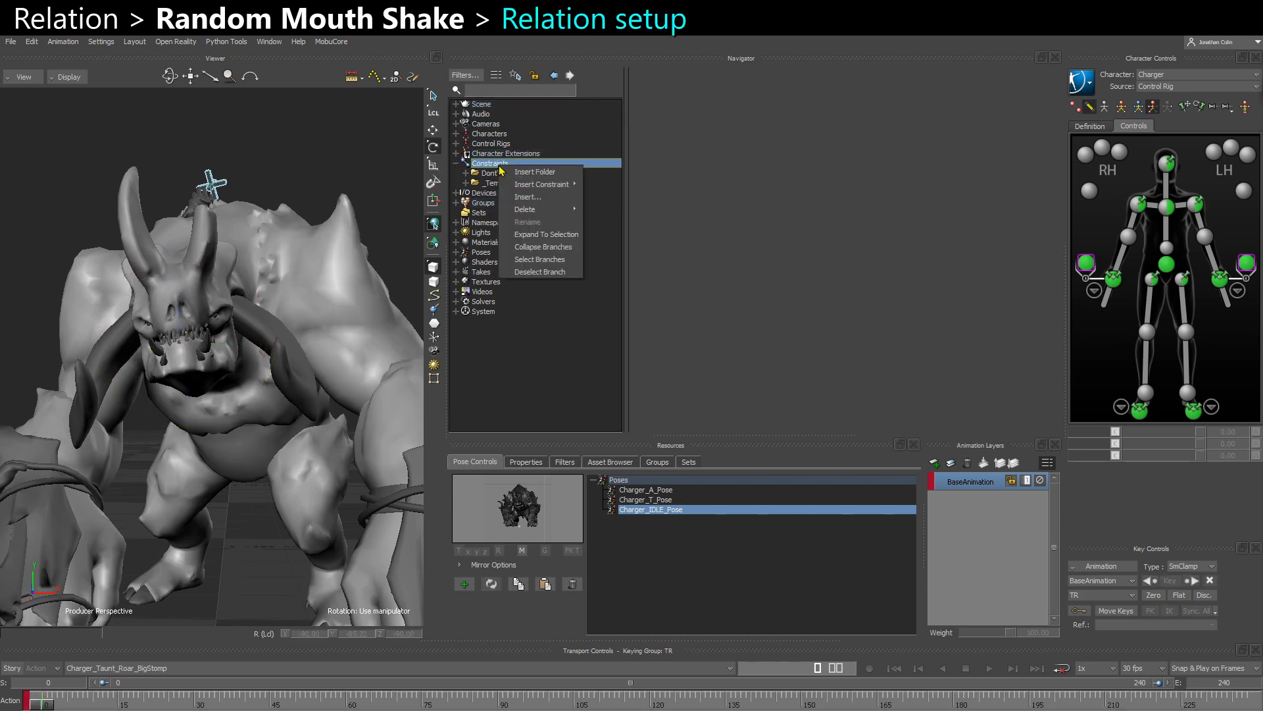
mouse_move(546, 184)
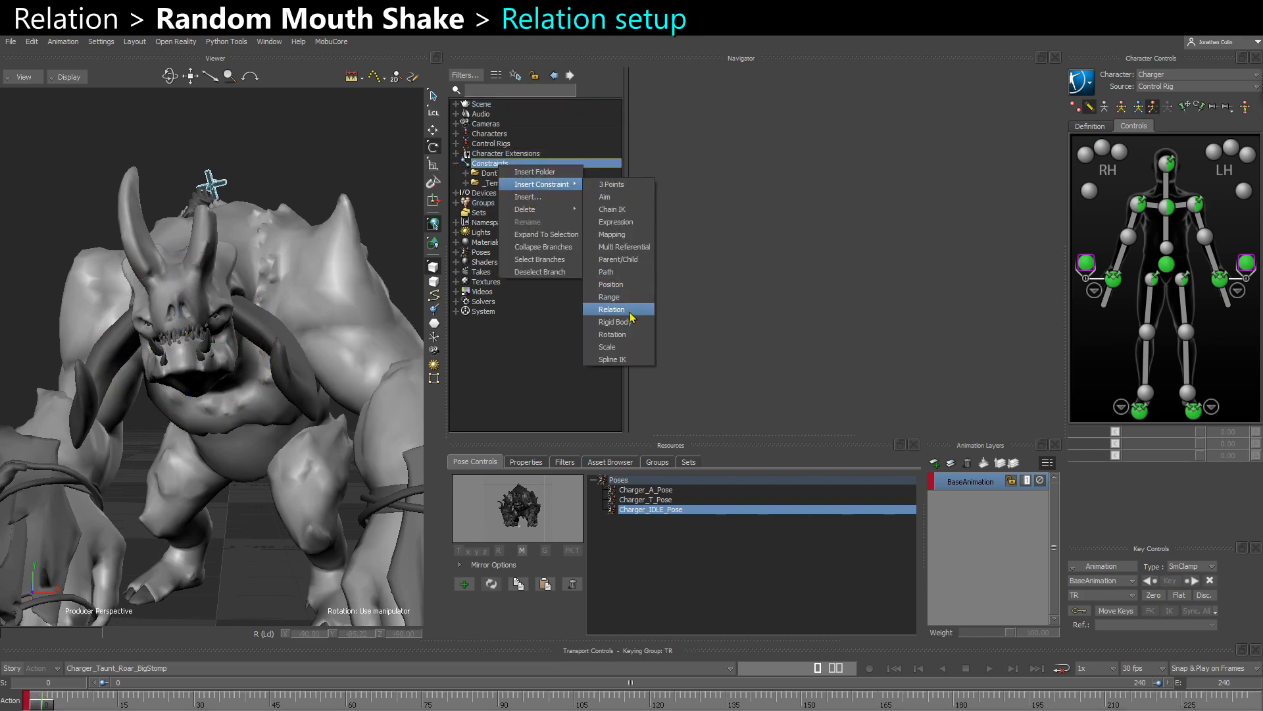
click(615, 309)
- Add CTL_Jaw to the Relation as a constrained object and switch its box to local transformations
ctrl+shift+drag(248, 344, 254, 378)
key(ctrl+a)
scroll(246, 366, up, 1)
click(245, 351)
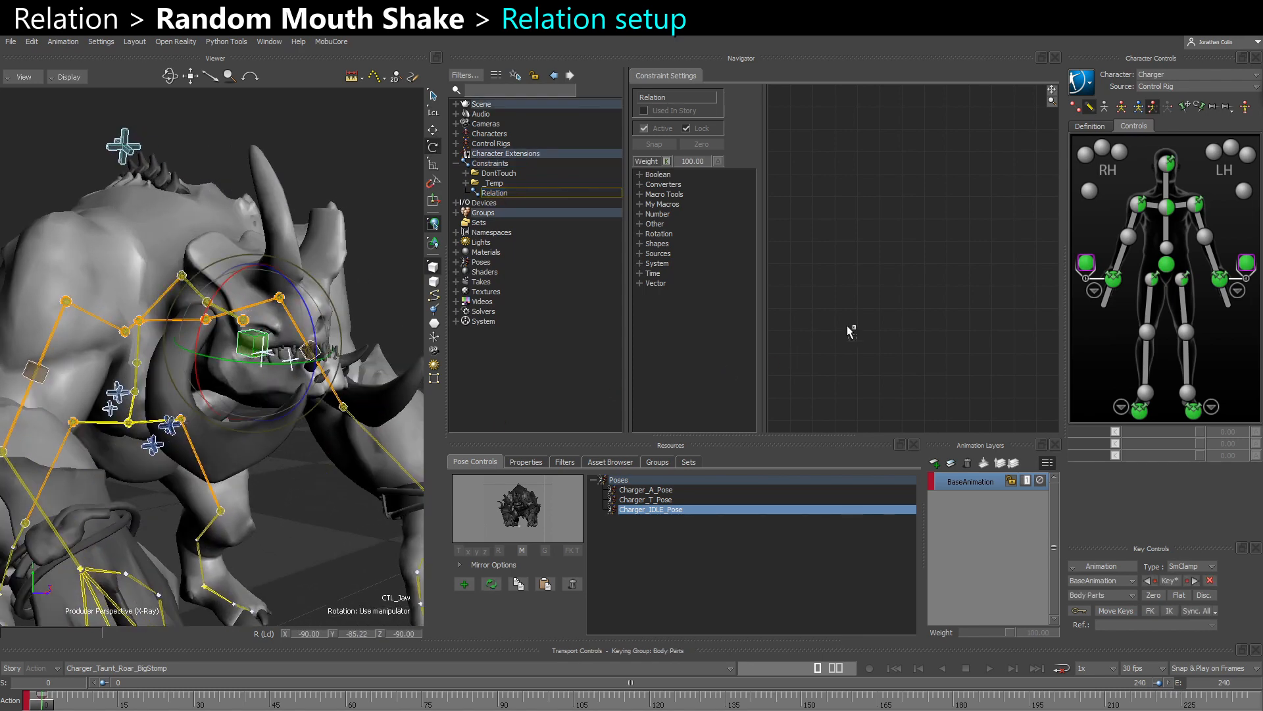
drag(850, 331, 974, 237)
click(880, 284)
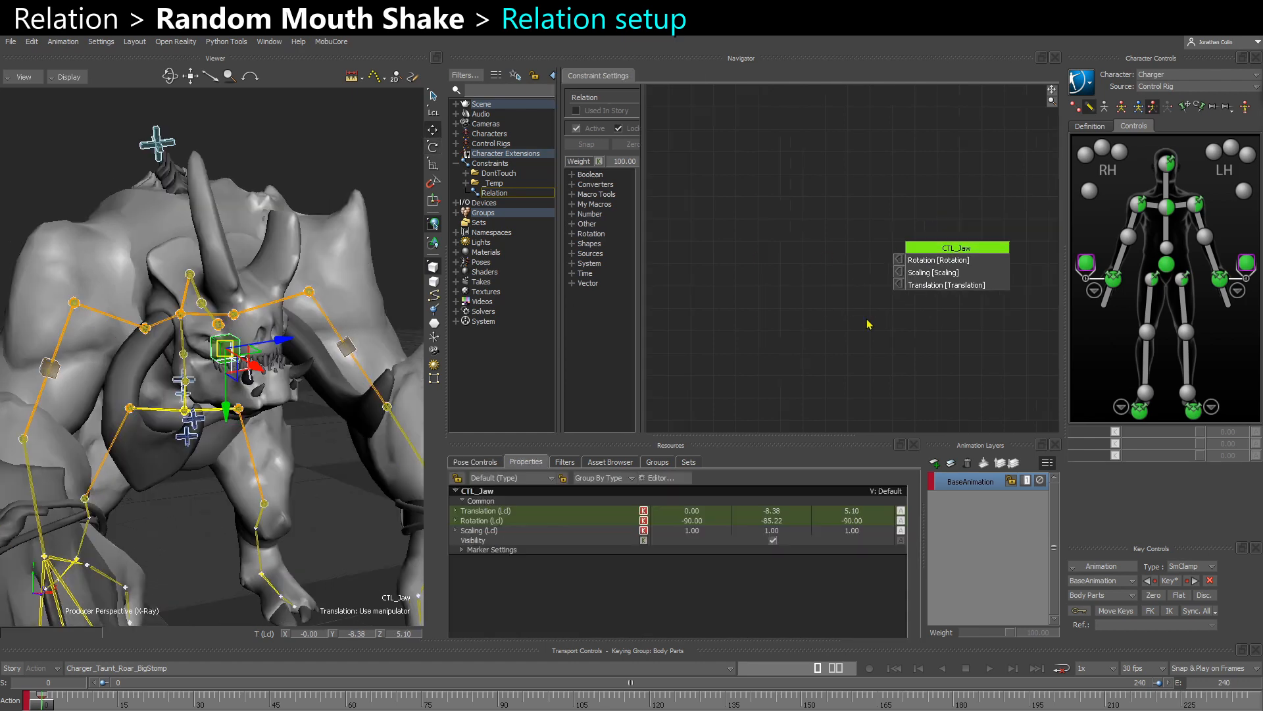
right_click(951, 272)
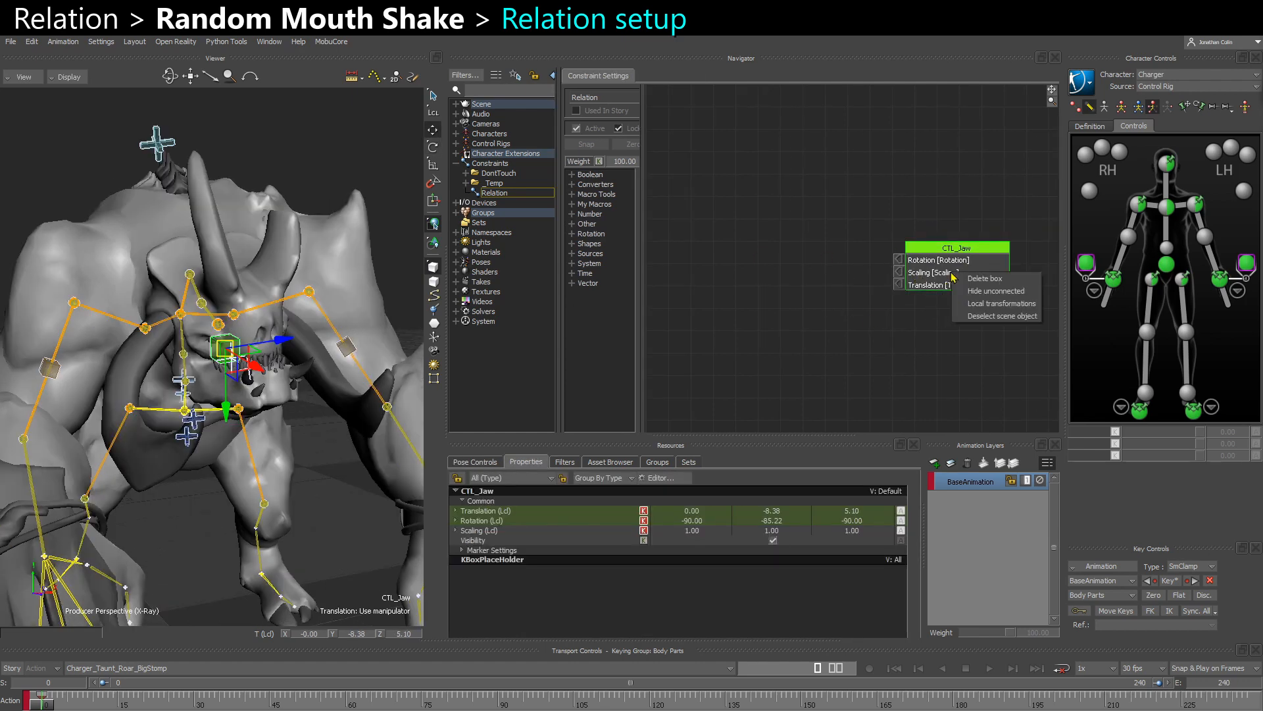
click(990, 304)
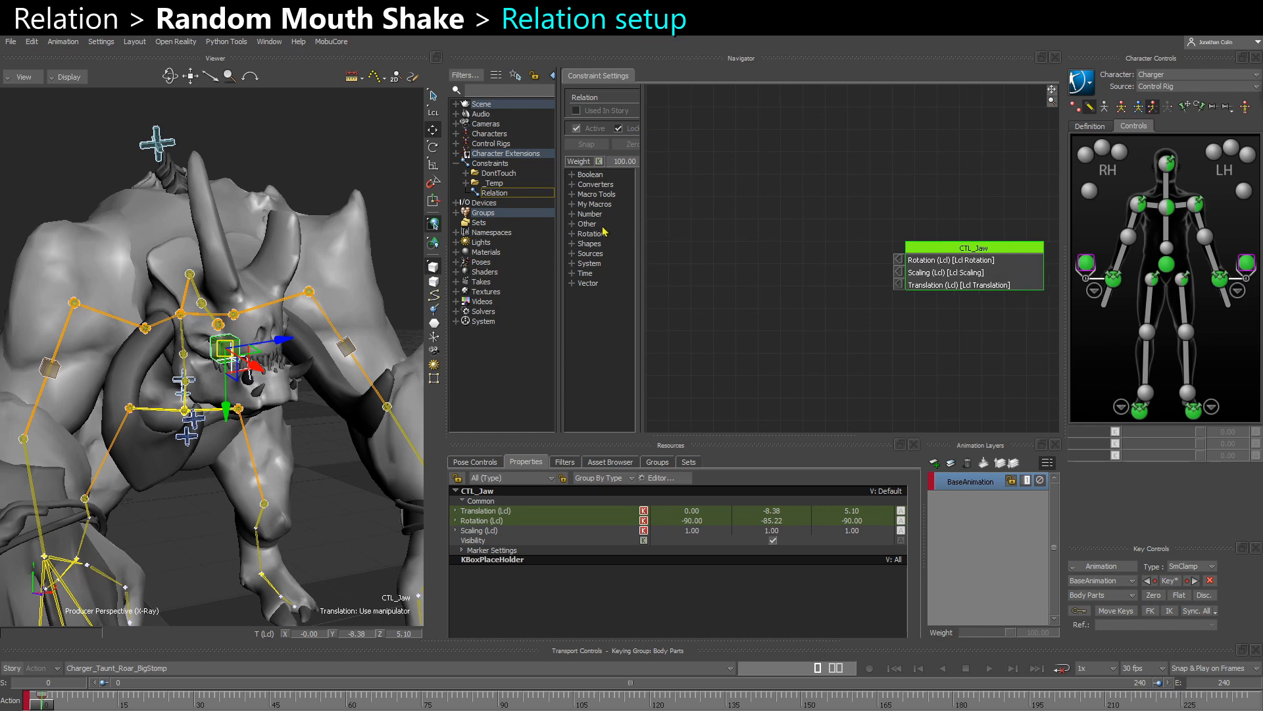
- Add a Random source node and a Damp number node to the Relation, stacked beside the CTL_Jaw box
click(572, 254)
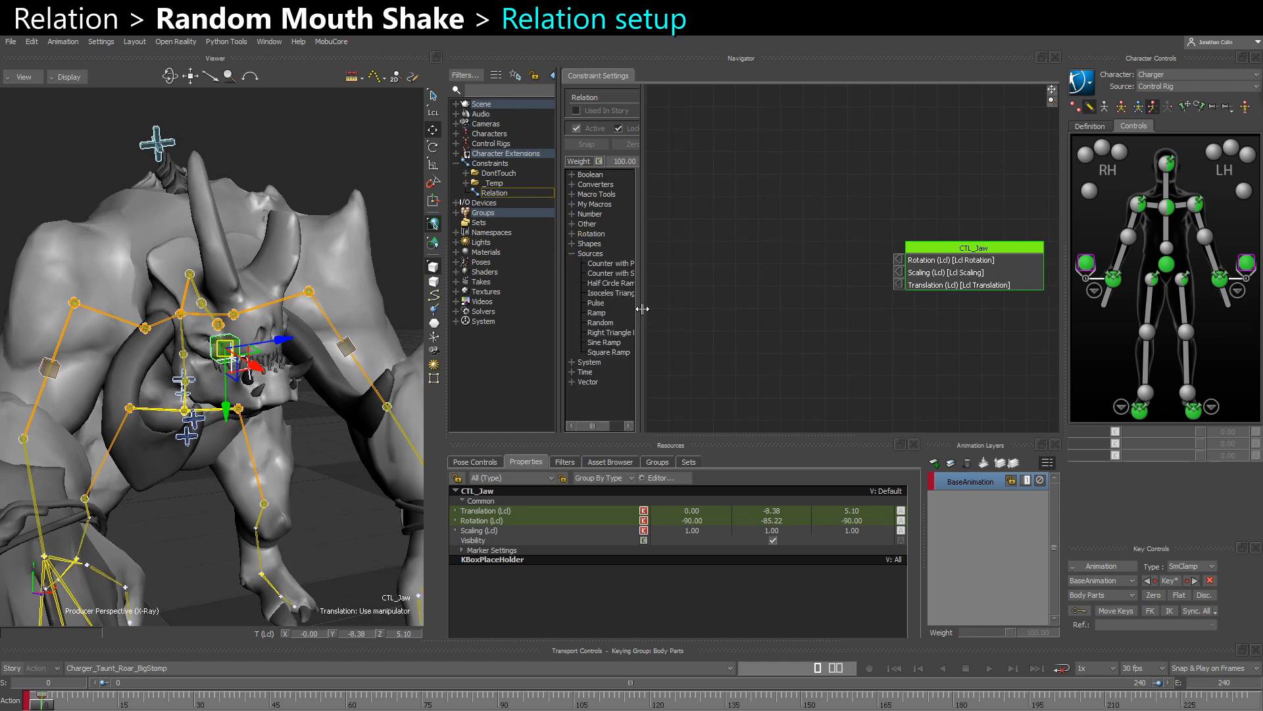
drag(642, 308, 697, 307)
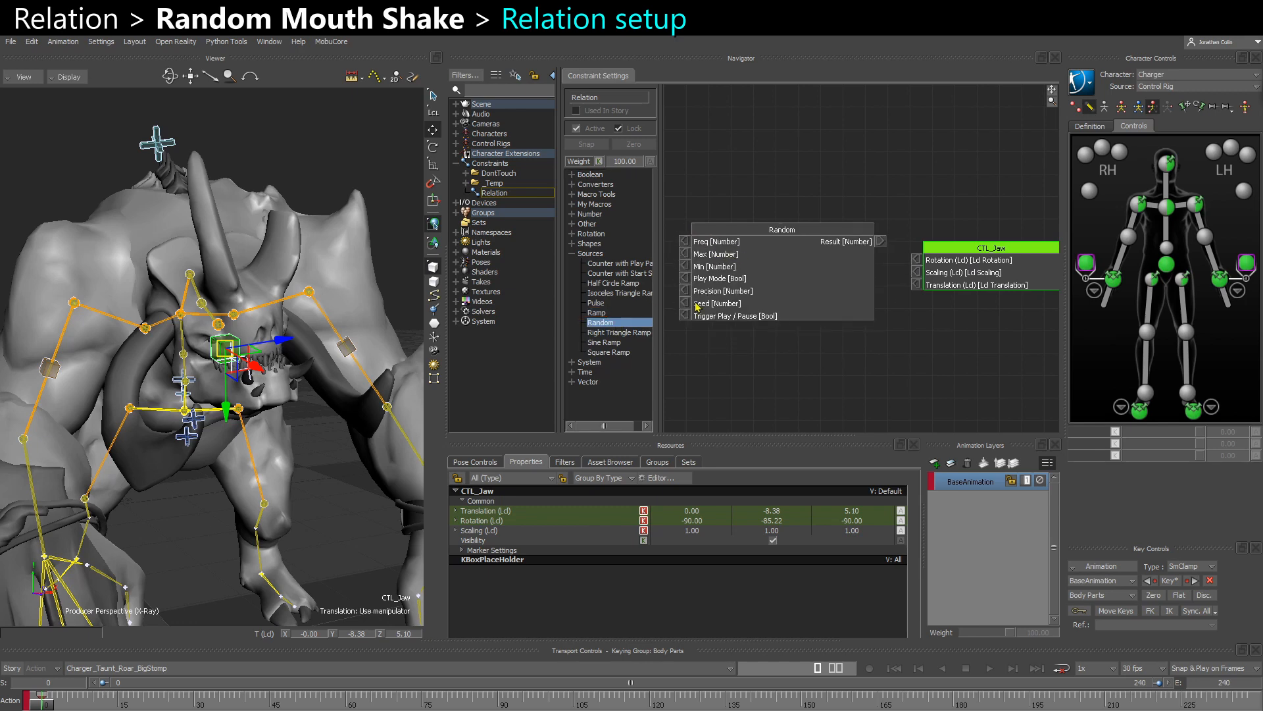
click(572, 214)
drag(597, 253, 741, 356)
middle_drag(744, 345, 795, 332)
drag(782, 366, 806, 281)
click(786, 370)
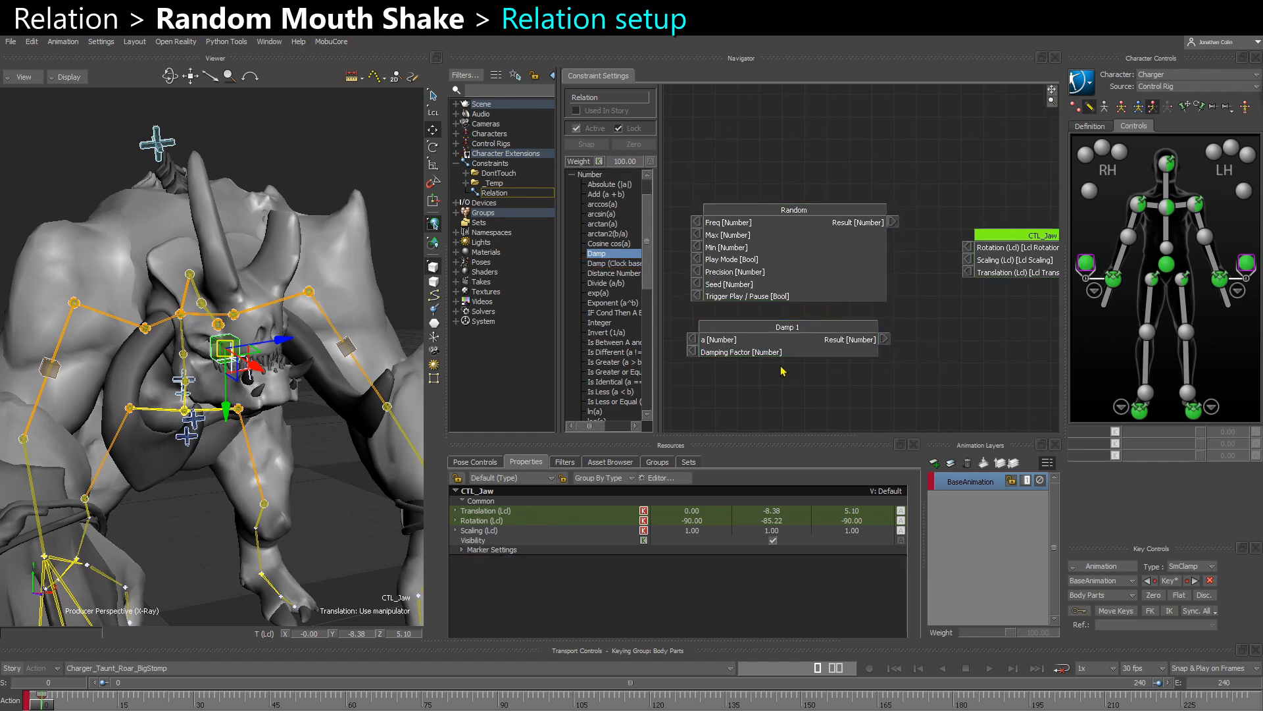
drag(768, 339, 777, 326)
drag(765, 369, 789, 279)
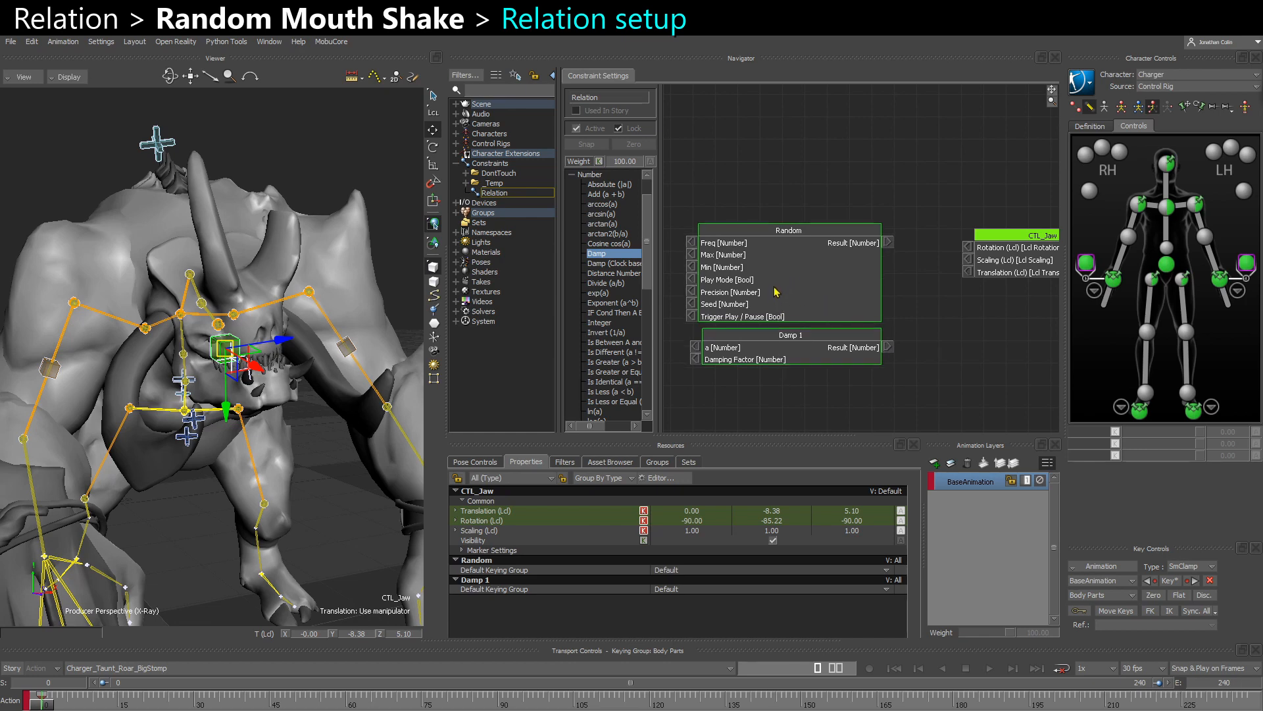
- Connect the Random node's Result to CTL_Jaw's local Rotation through the X input of a Number to Vector node and space the boxes apart
click(888, 252)
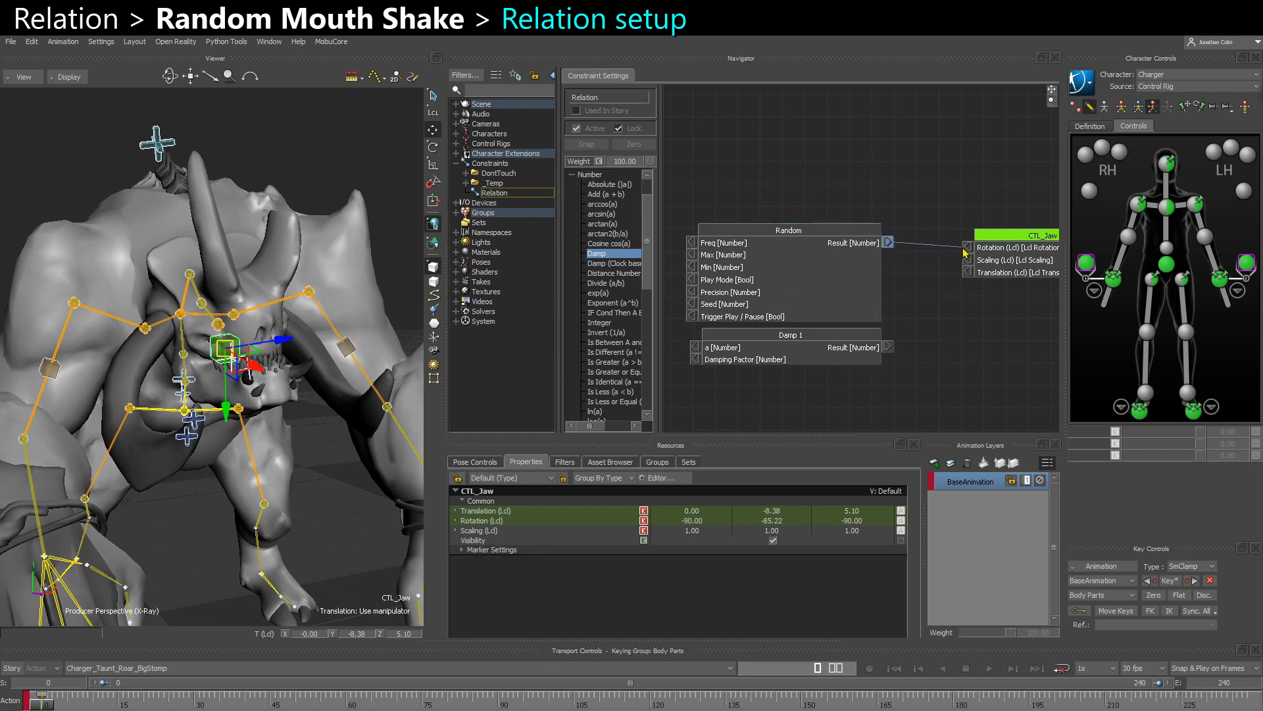
drag(968, 252, 968, 248)
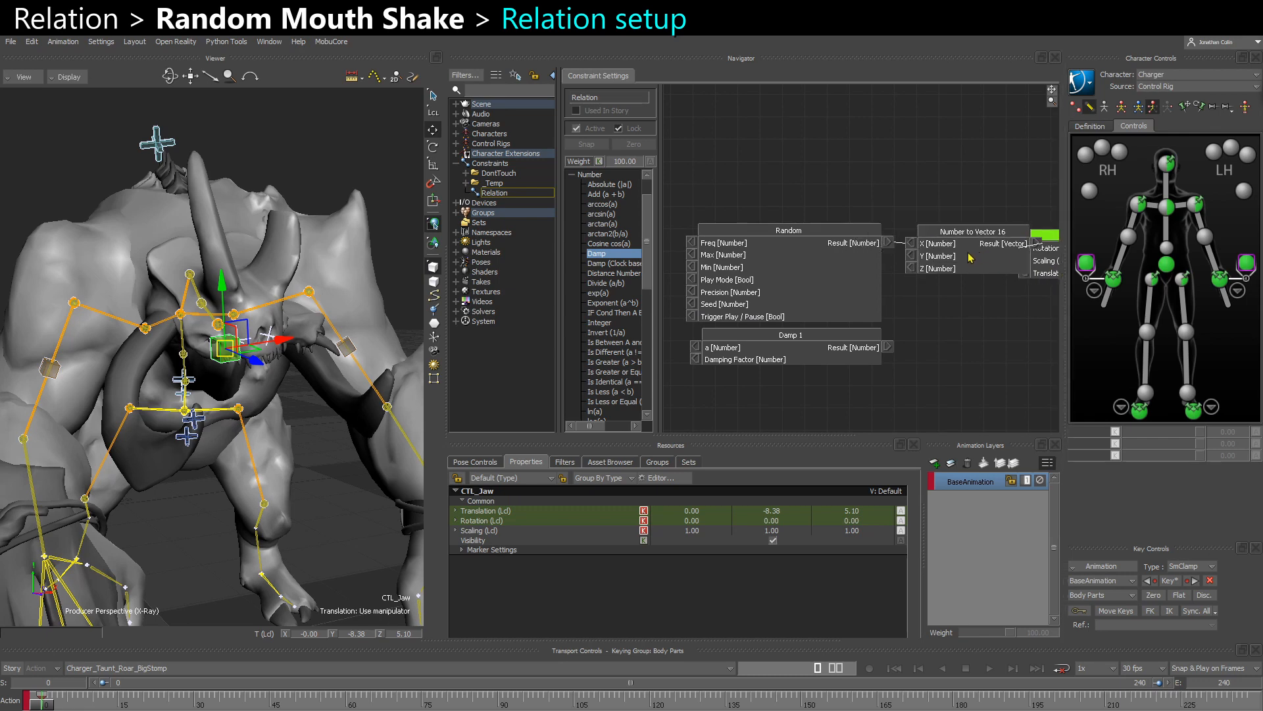
ctrl+shift+drag(272, 394, 408, 381)
shift+drag(964, 304, 888, 312)
drag(985, 282, 1028, 279)
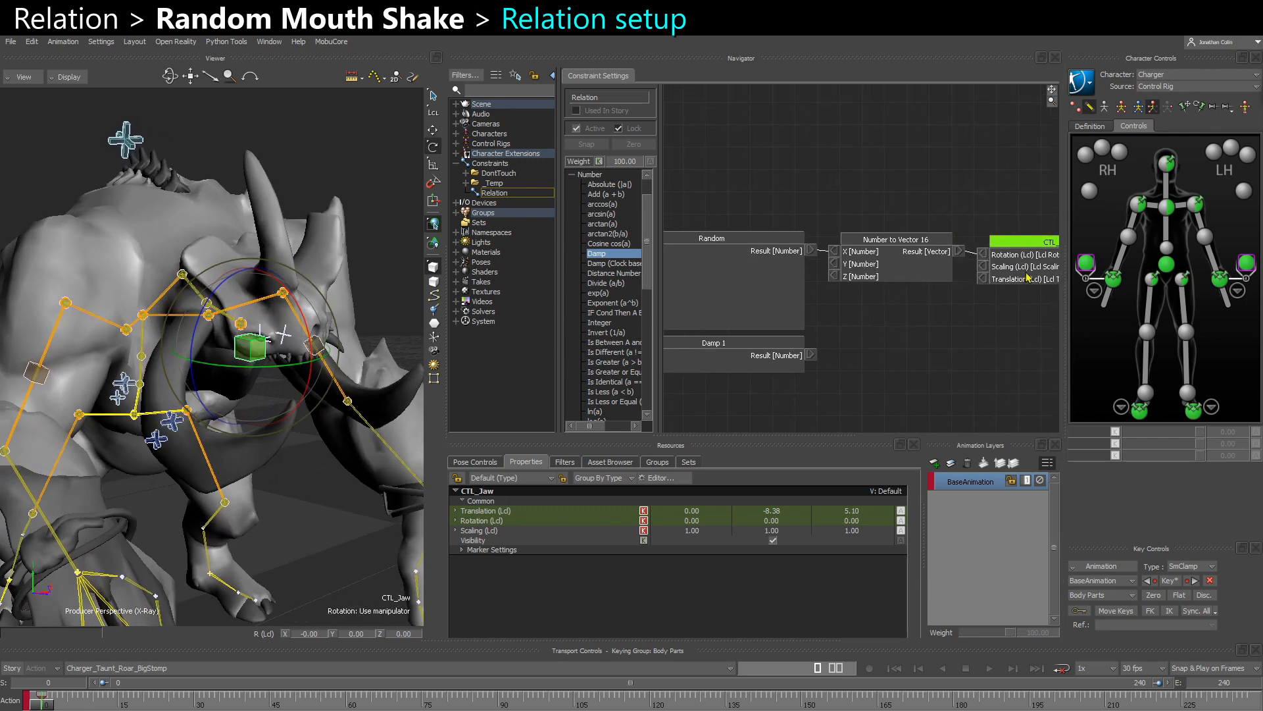
- Disconnect the Number to Vector result from CTL_Jaw's local Rotation, try rotating the jaw in the viewer, and undo that rotation
right_click(985, 257)
click(992, 261)
ctrl+shift+drag(272, 395, 238, 396)
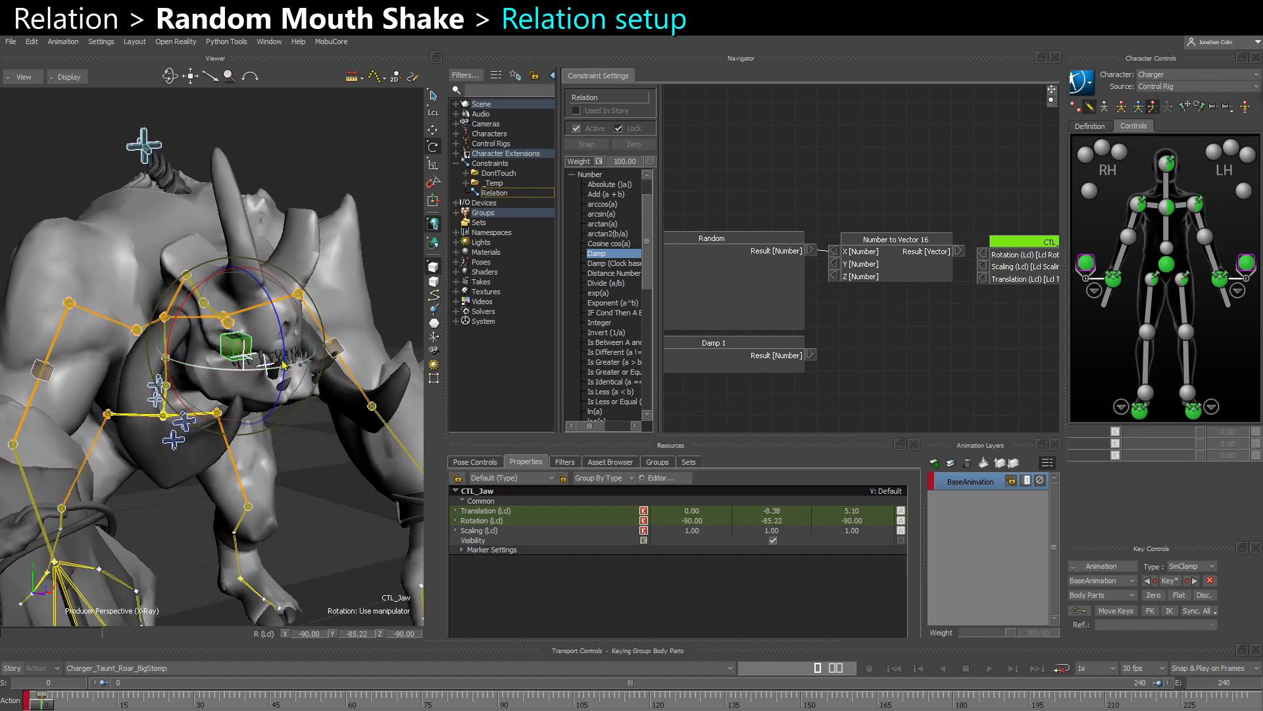
mouse_move(287, 356)
mouse_down()
mouse_move(284, 381)
mouse_move(290, 360)
mouse_up()
key(ctrl+z)
- Connect the Random node's Result to the Z input of Number to Vector and remove its connection to the X input
shift+drag(845, 316, 873, 313)
drag(841, 247, 947, 250)
right_click(861, 248)
click(870, 255)
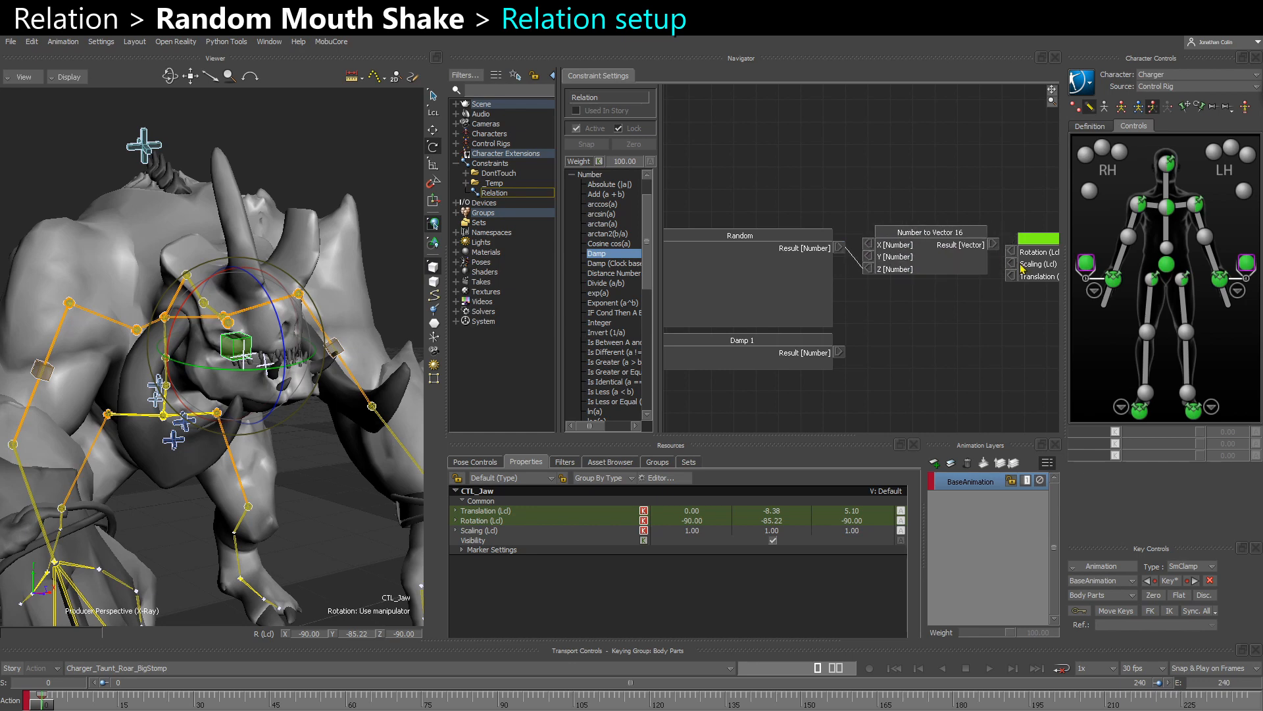
- Select the Random and Damp 1 boxes together and move them farther away from the Number to Vector node
drag(1024, 265, 1027, 245)
scroll(972, 301, down, 3)
shift+drag(762, 320, 785, 304)
drag(791, 347, 850, 242)
drag(845, 266, 810, 271)
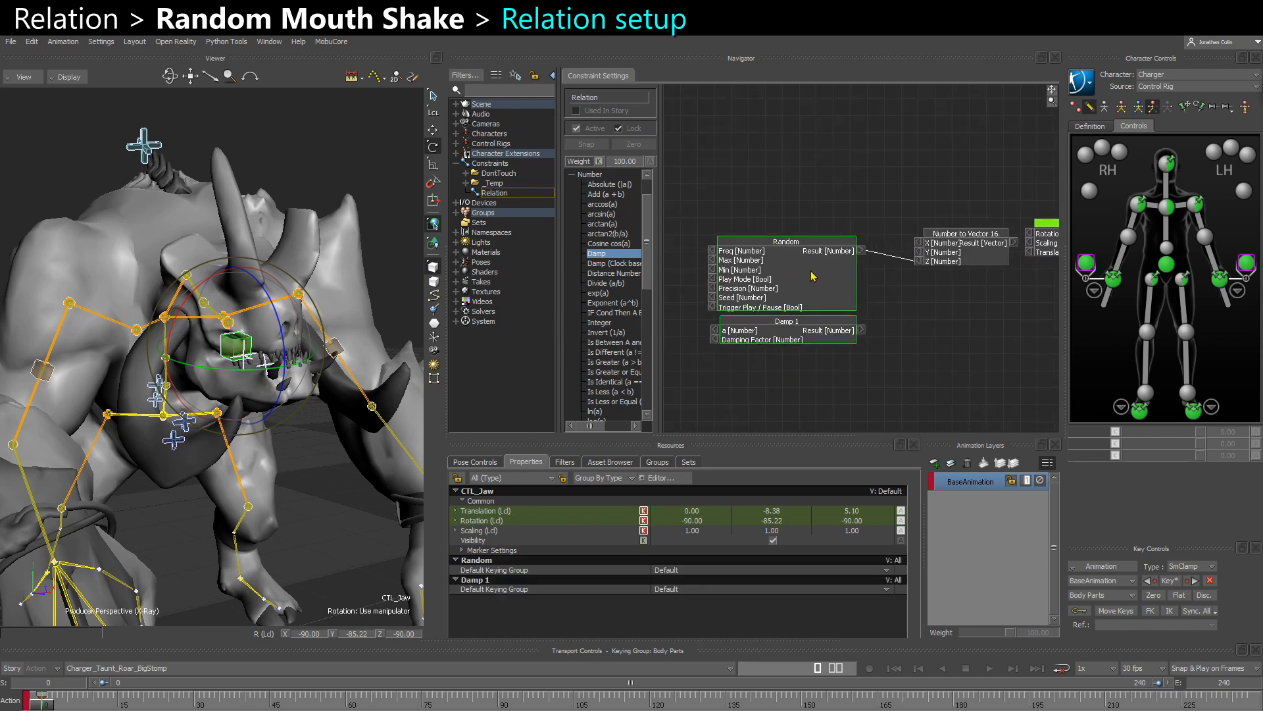
shift+drag(928, 266, 889, 264)
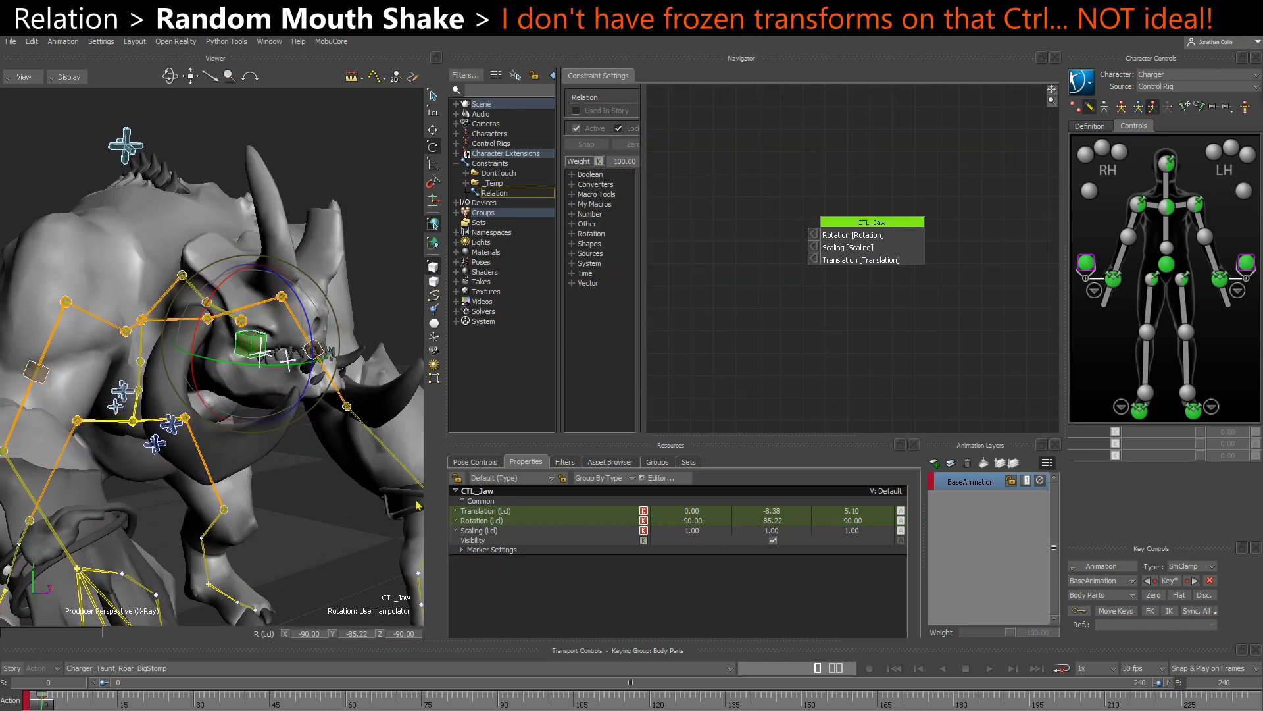
- Examine CTL_Jaw's orientation and local Rotation values, its parent Head control and the saved Charger poses
ctrl+shift+drag(332, 493, 309, 495)
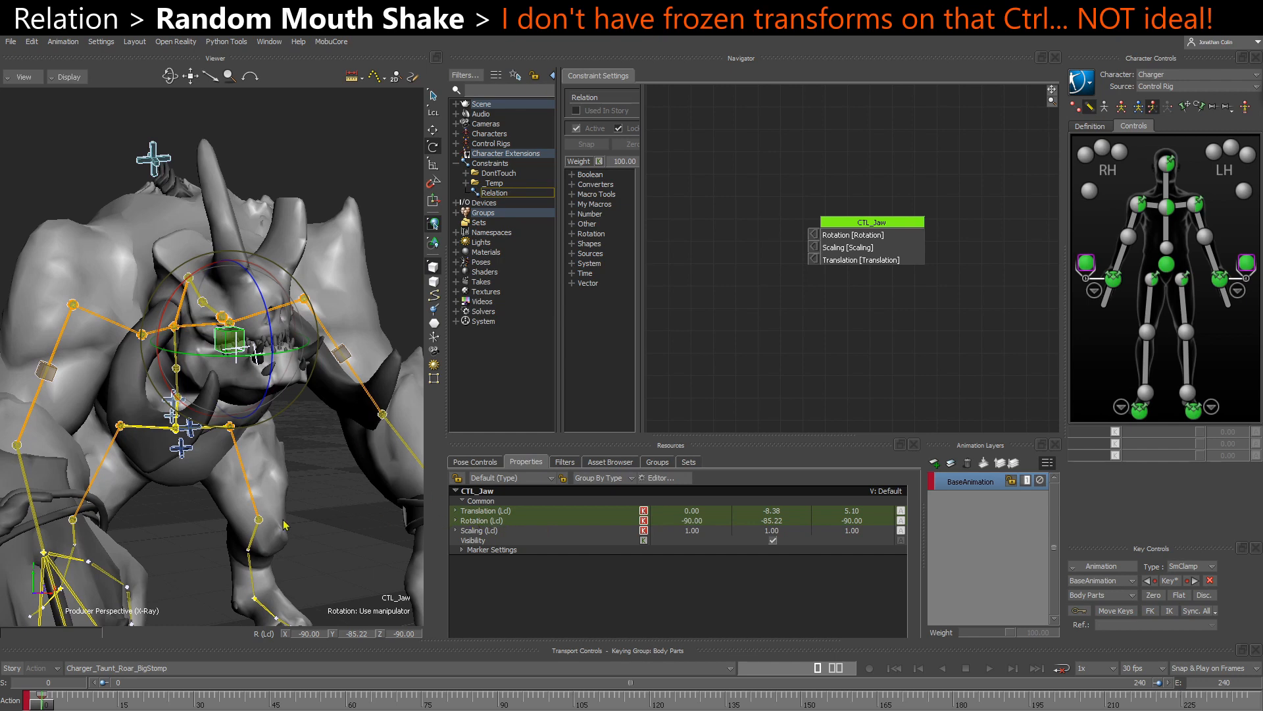
ctrl+shift+drag(284, 525, 315, 525)
key(t)
ctrl+shift+drag(289, 465, 313, 473)
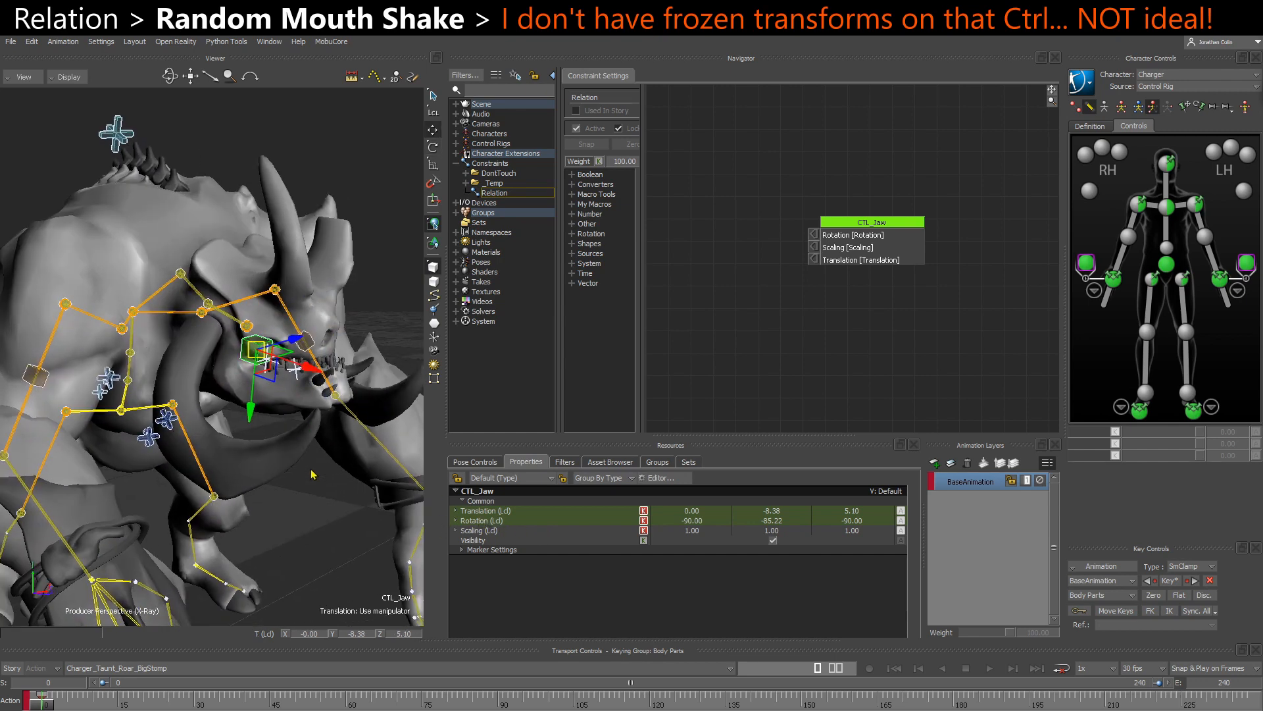
key(Page_Up)
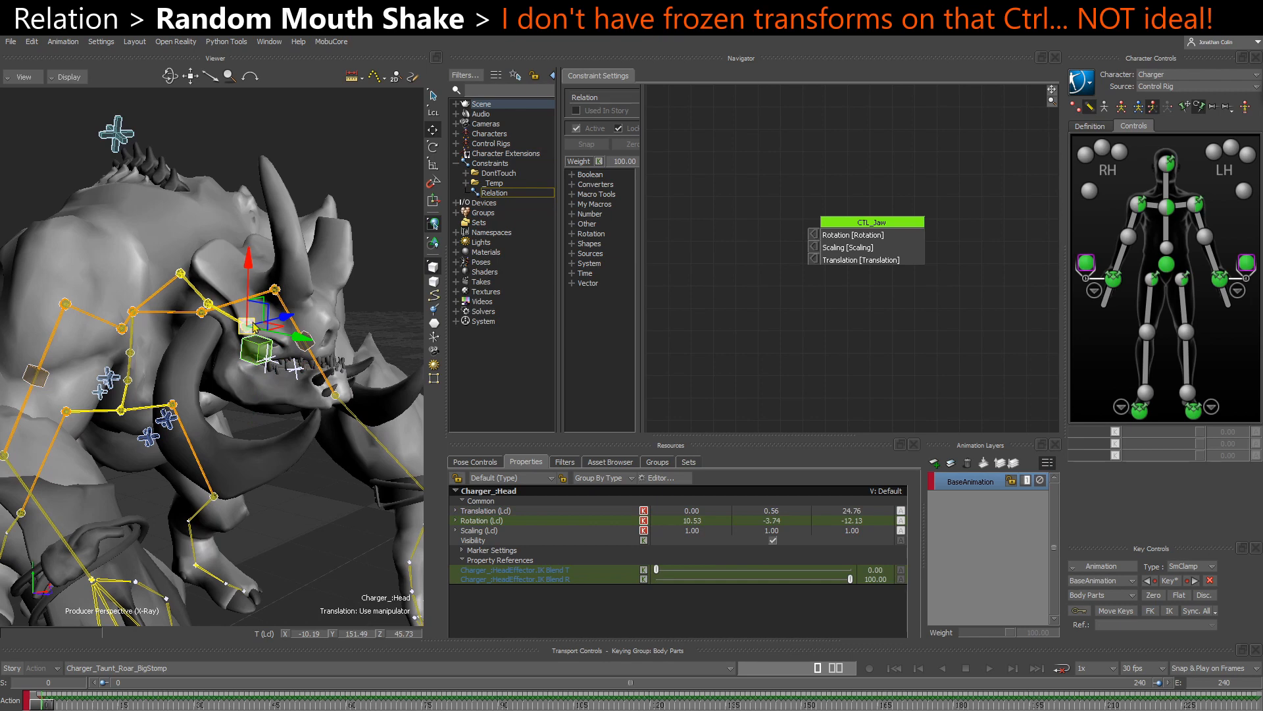
click(255, 356)
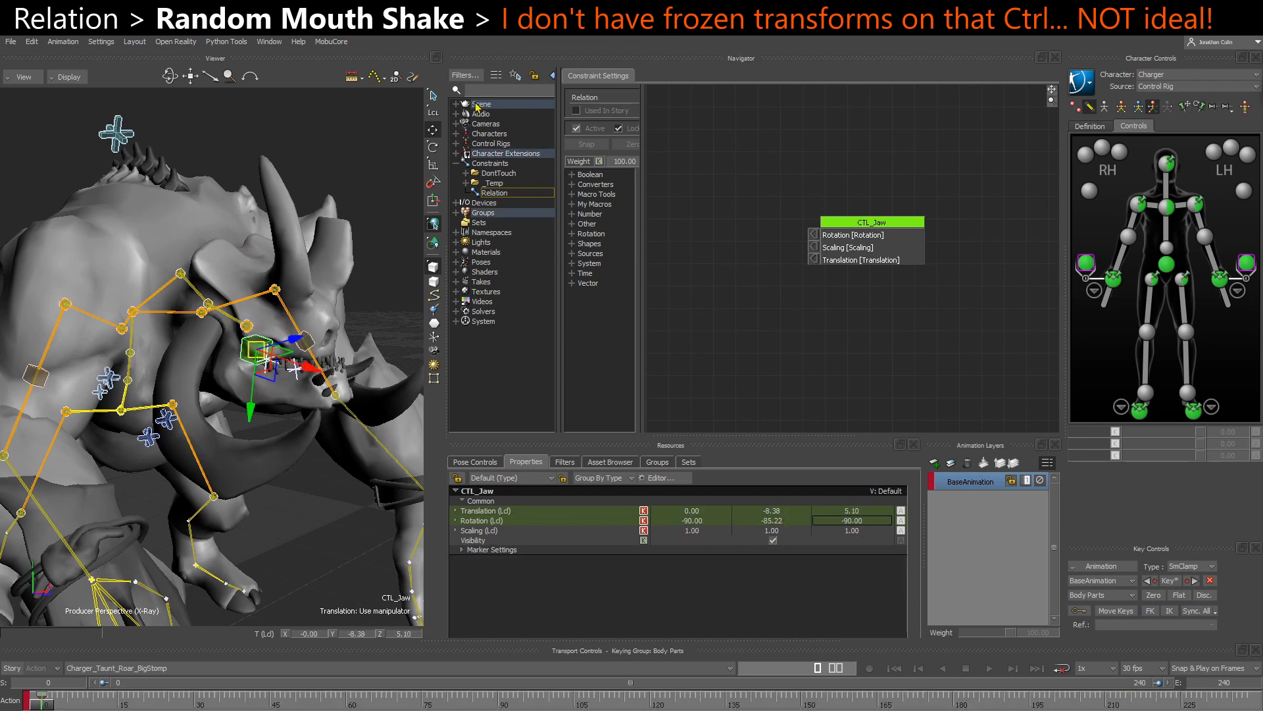
click(481, 462)
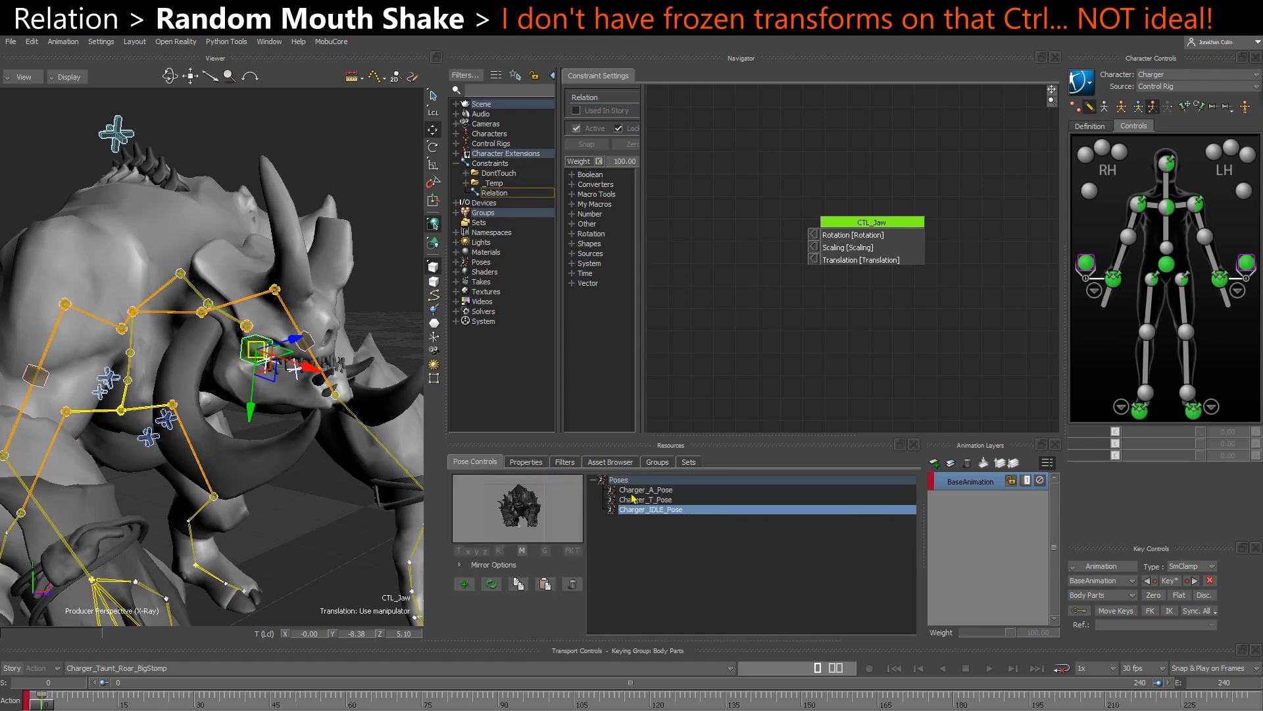
alt+drag(289, 511, 214, 512)
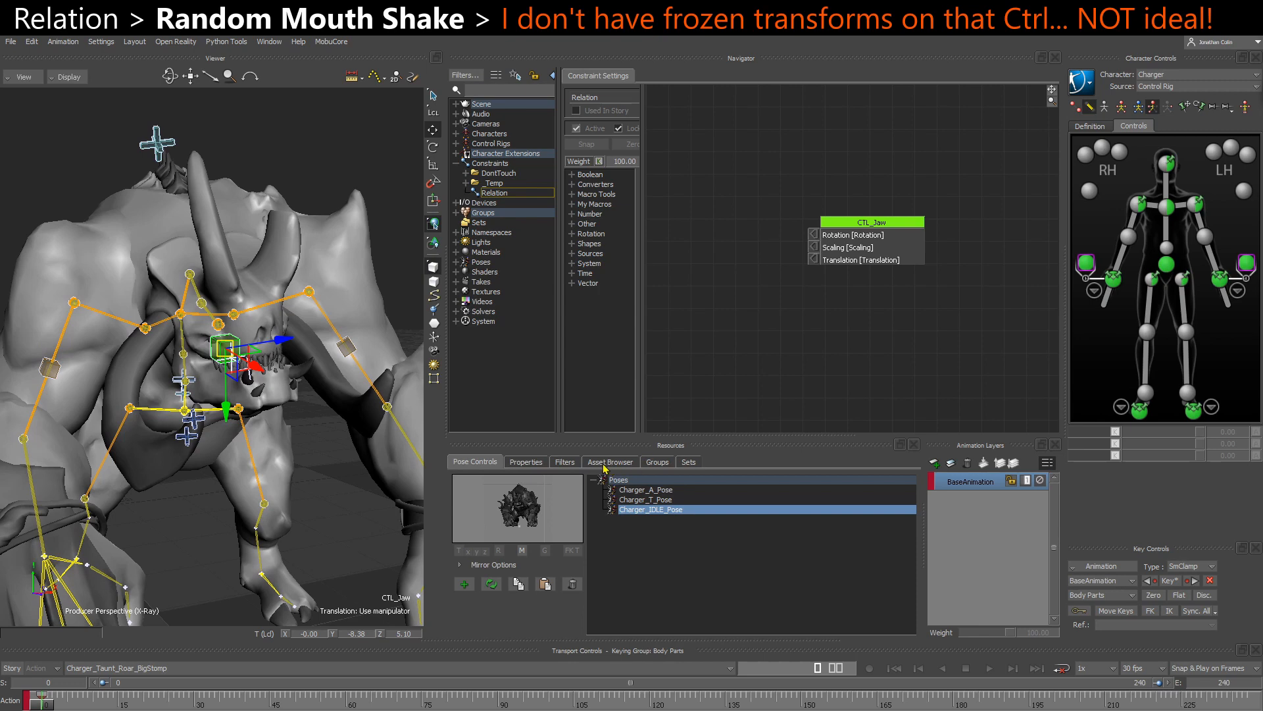
click(527, 463)
drag(842, 241, 925, 269)
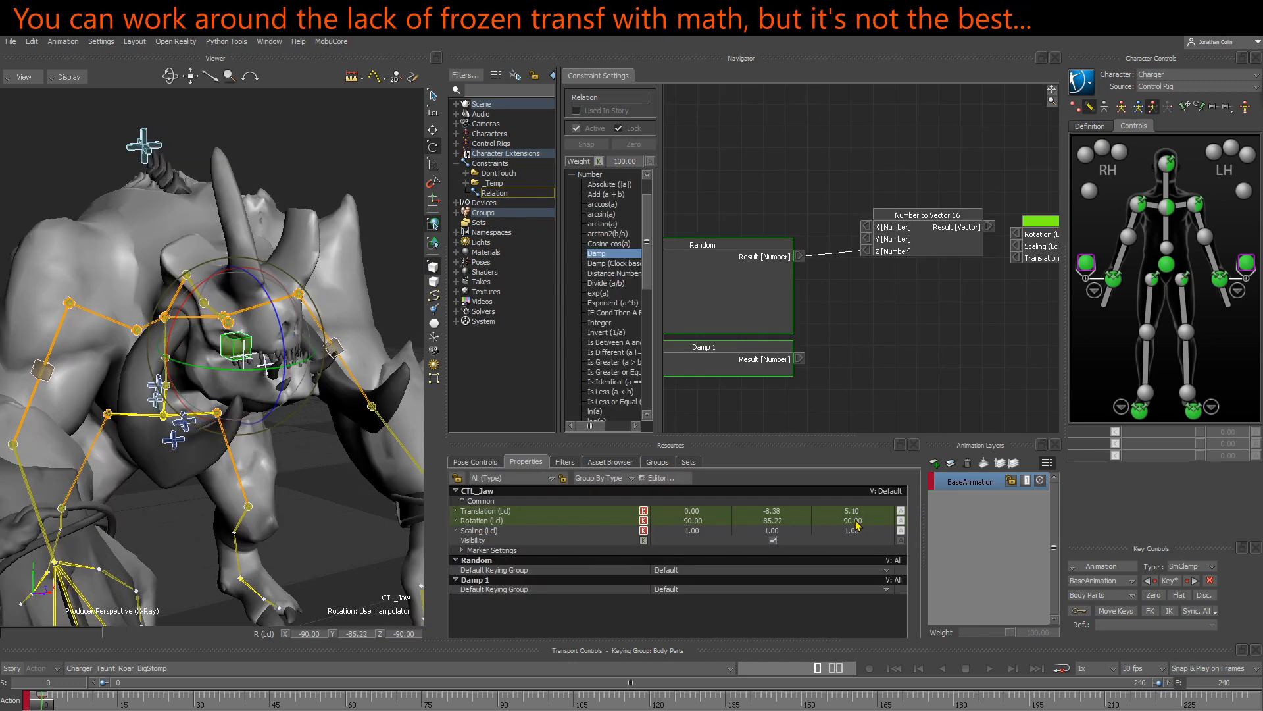
click(855, 521)
- Insert an Add (R1 + R2) rotation node into the Relation and place it after the Number to Vector node
scroll(638, 395, down, 10)
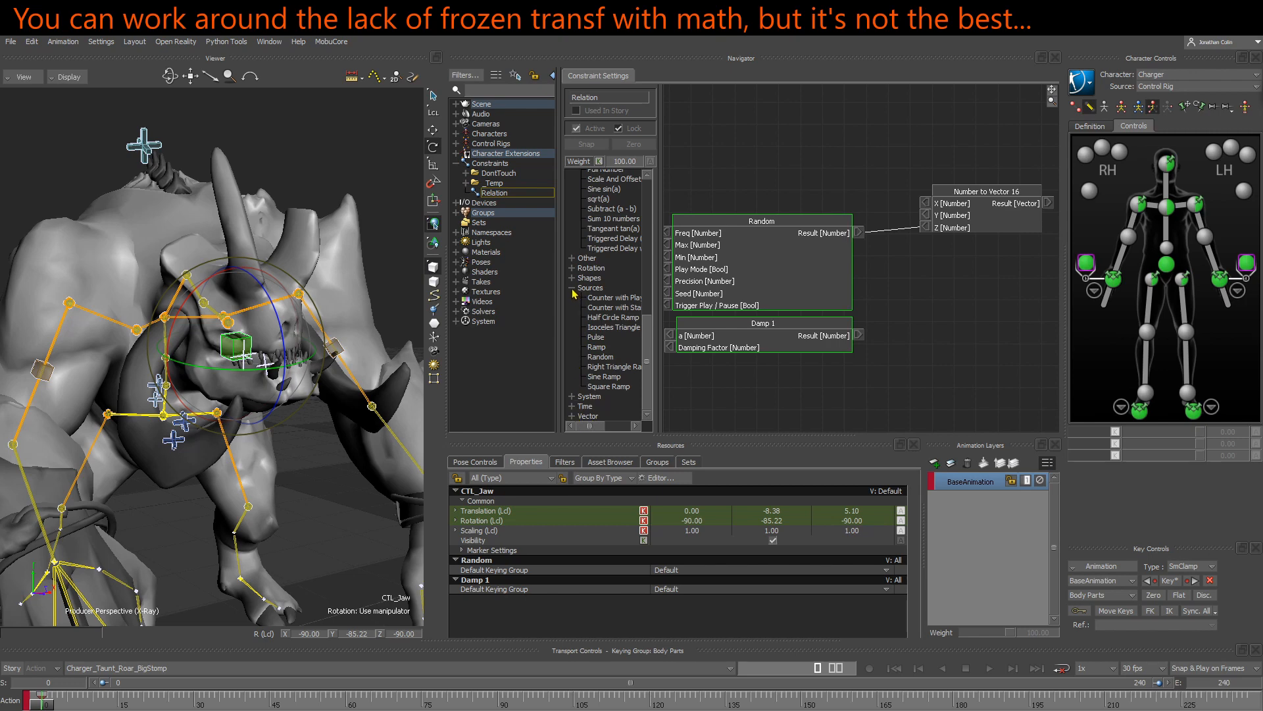
click(574, 292)
click(573, 375)
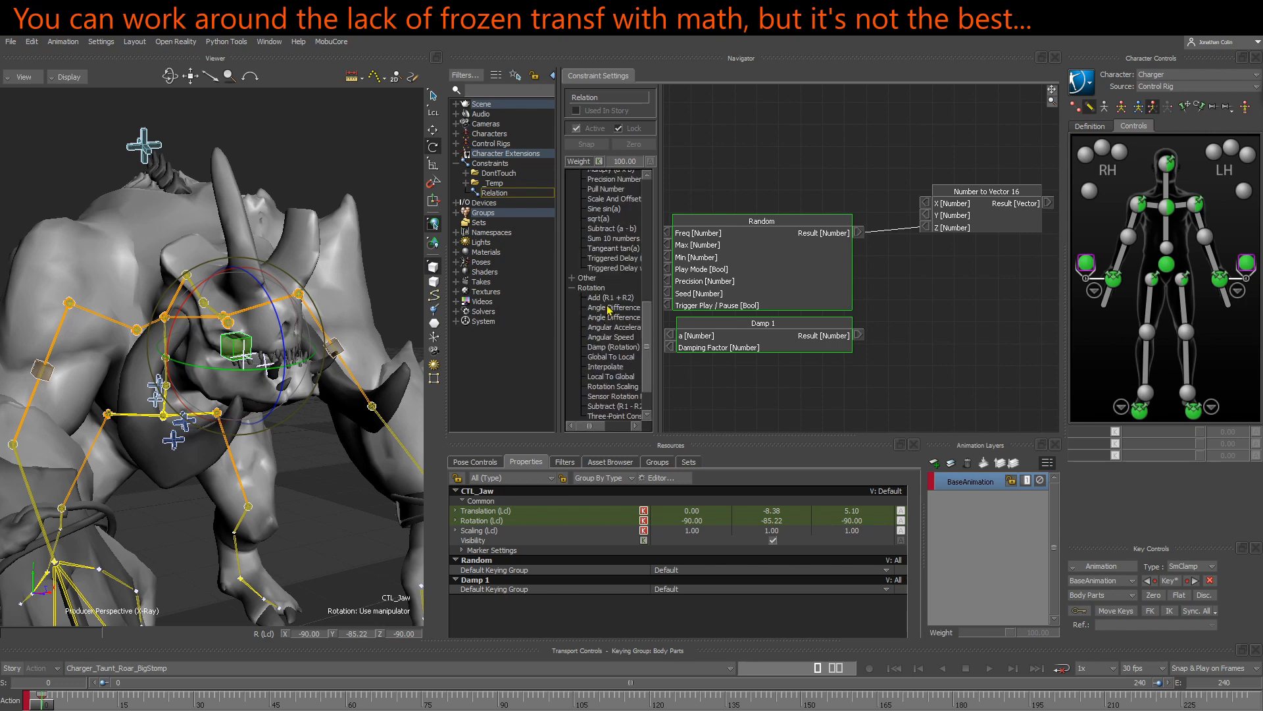
drag(612, 300, 907, 166)
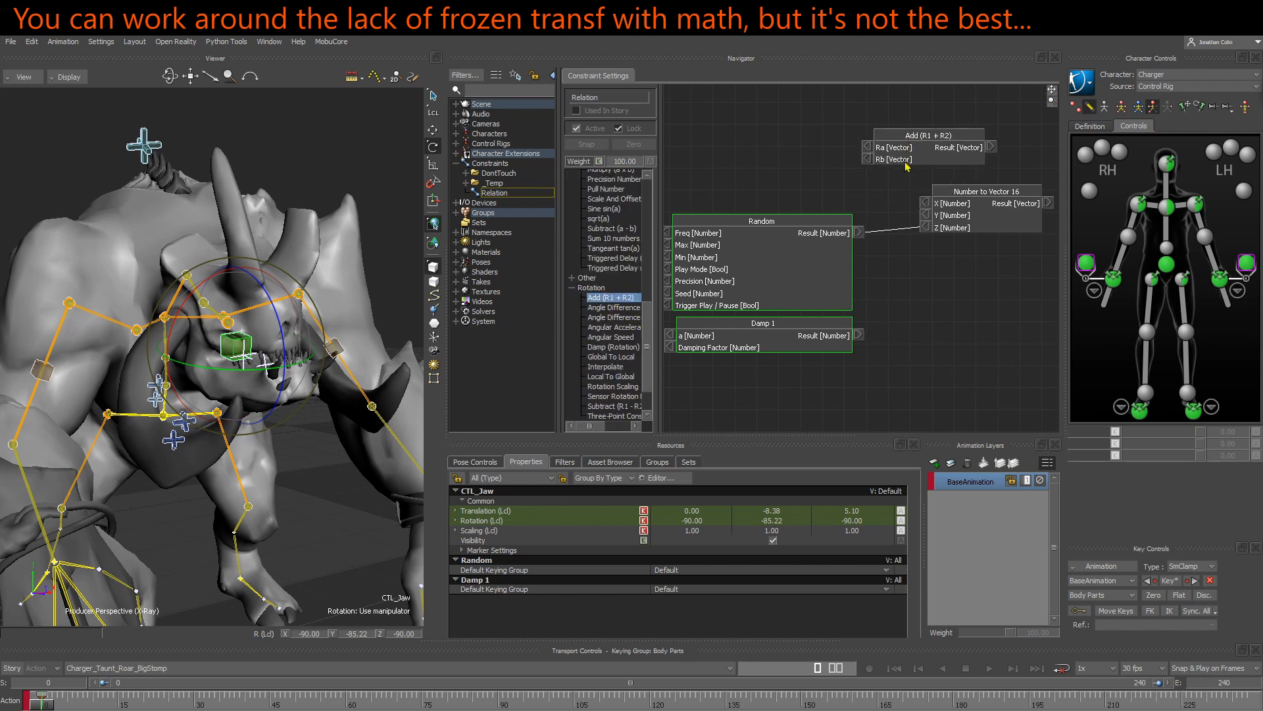
drag(984, 207, 987, 203)
drag(1005, 191, 820, 220)
click(863, 234)
drag(915, 150, 953, 188)
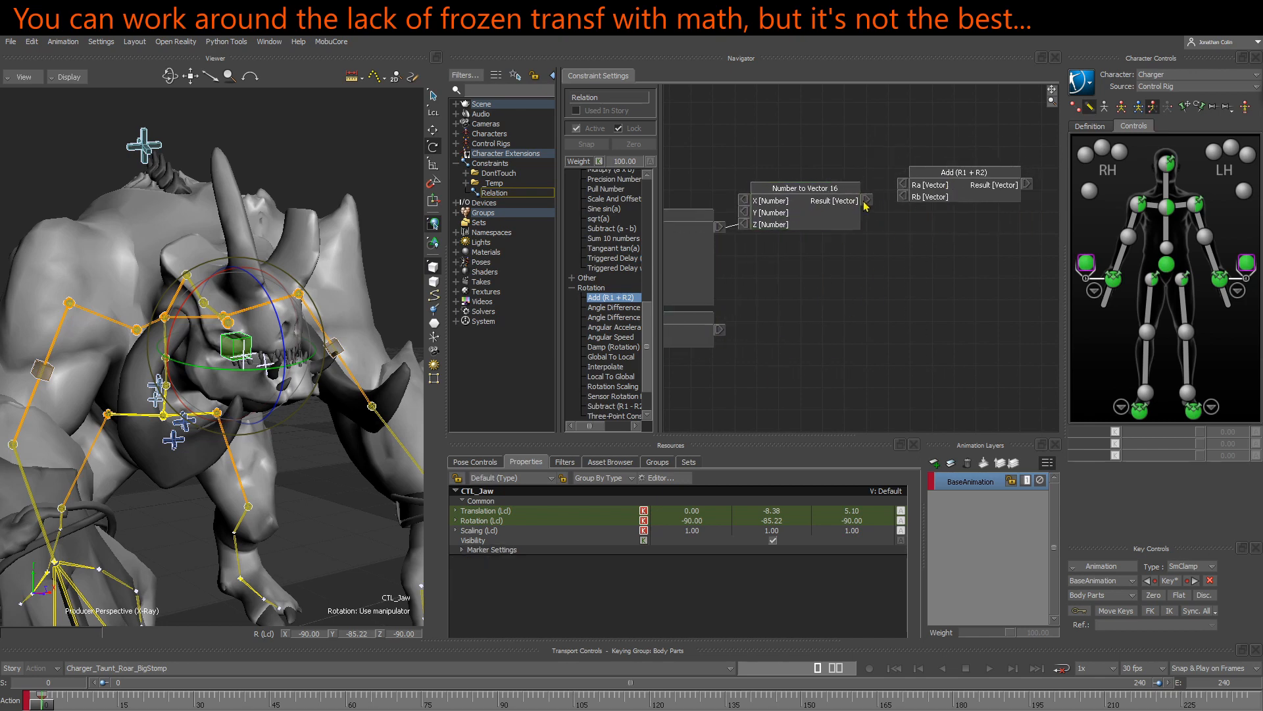
- Connect Number to Vector's Result to the Add node's Rb input and set Ra to -90, -85.22, -90
drag(867, 199, 959, 172)
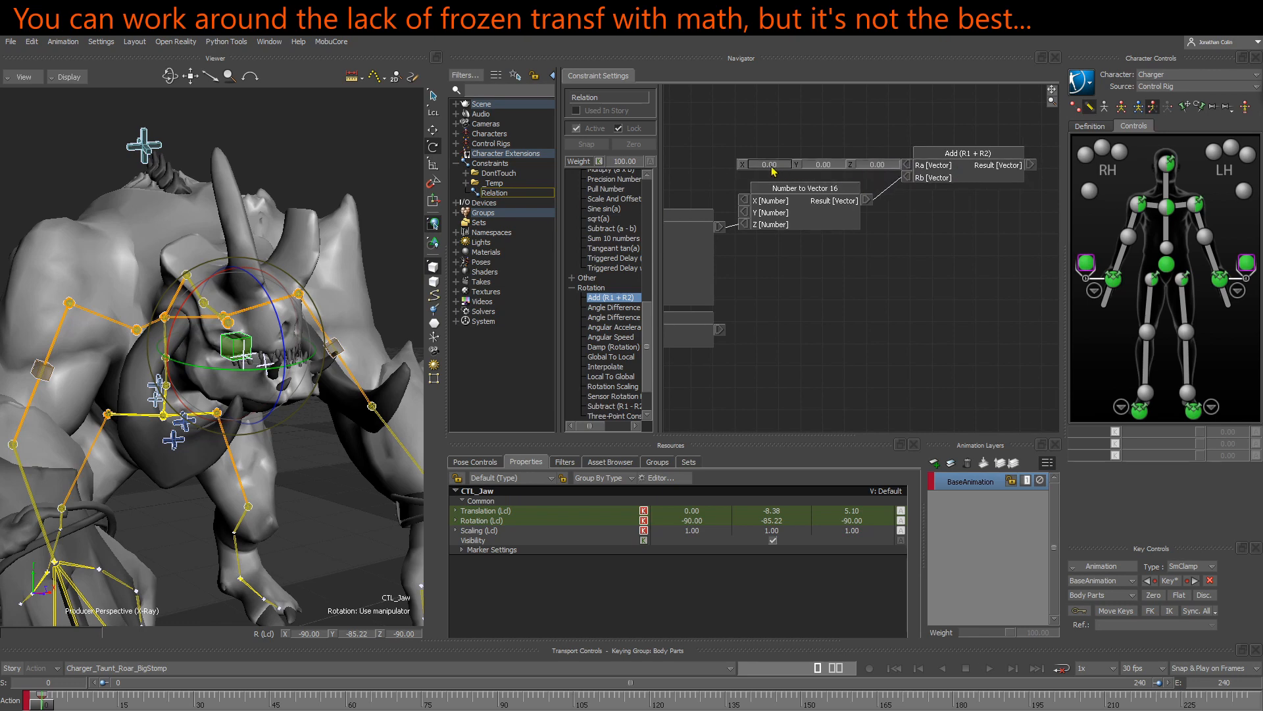
click(770, 165)
text(-90)
key(Tab)
text(-85.22)
key(Tab)
text(-90)
key(Return)
- Show all of CTL_Jaw's properties and turn on Enable Rotation DOF under its Degrees of Freedom rotation settings
ctrl+shift+drag(261, 392, 273, 392)
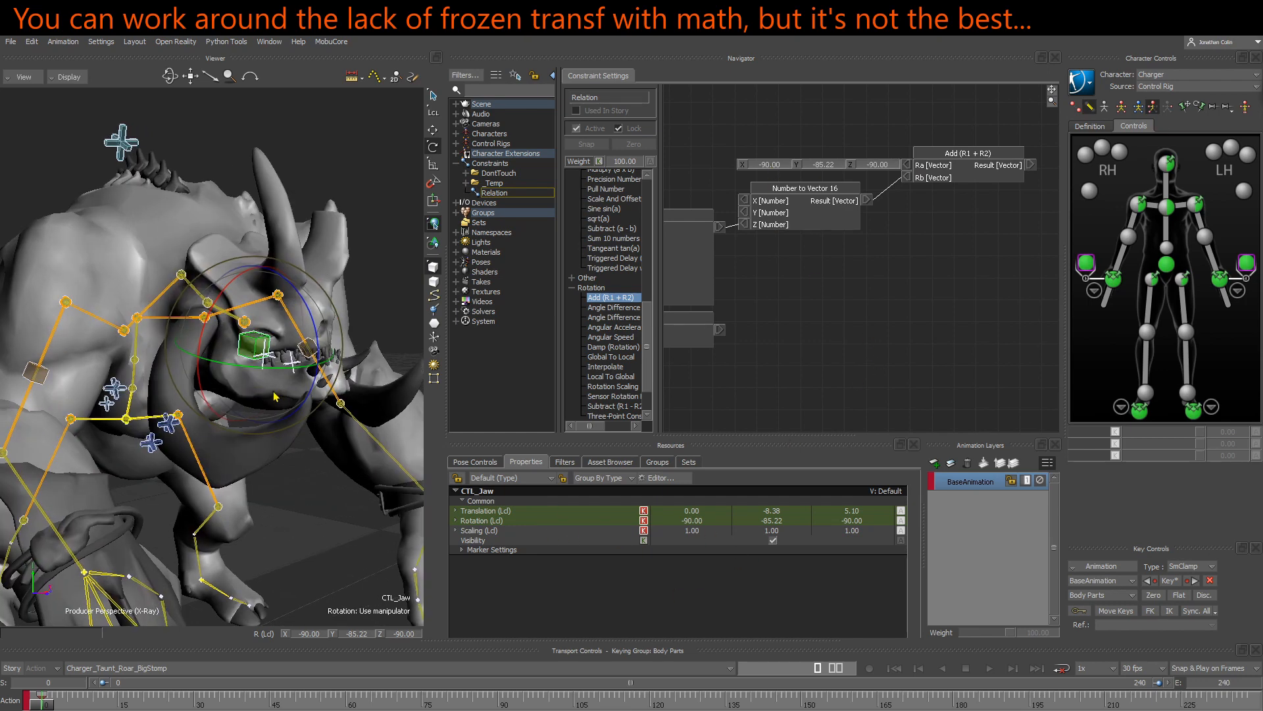
click(485, 521)
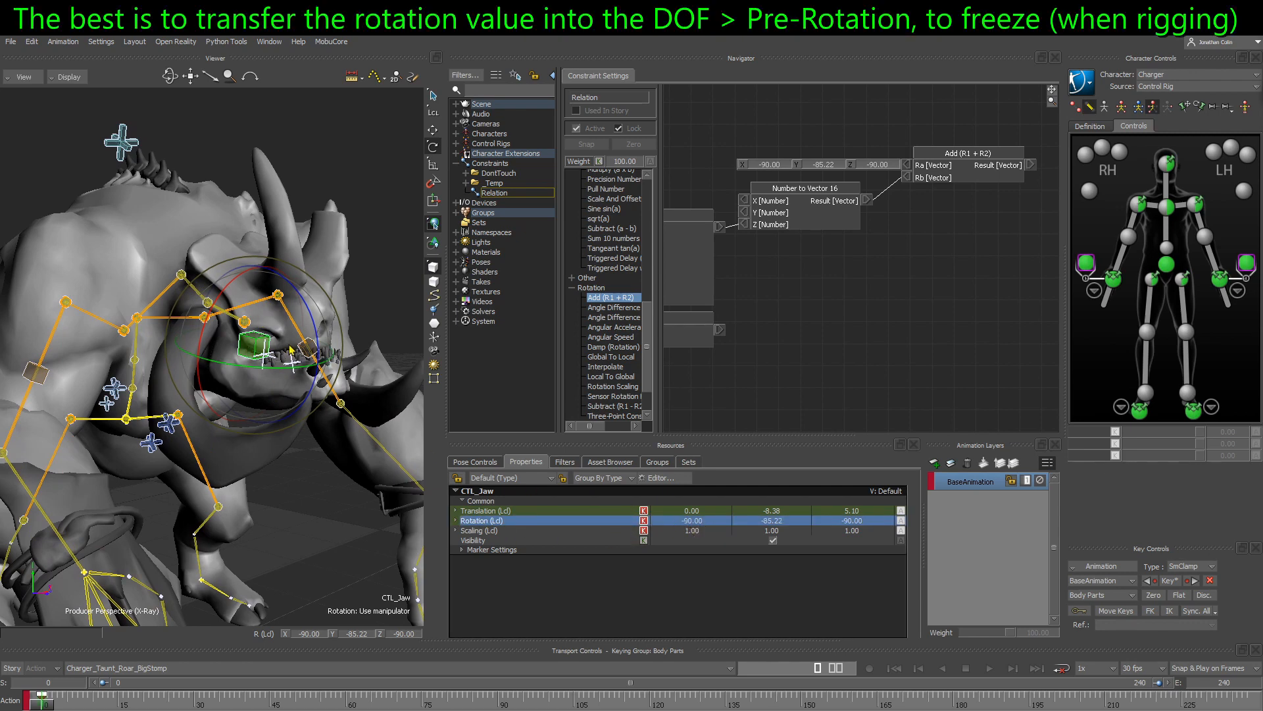
key(t)
ctrl+shift+drag(286, 361, 271, 387)
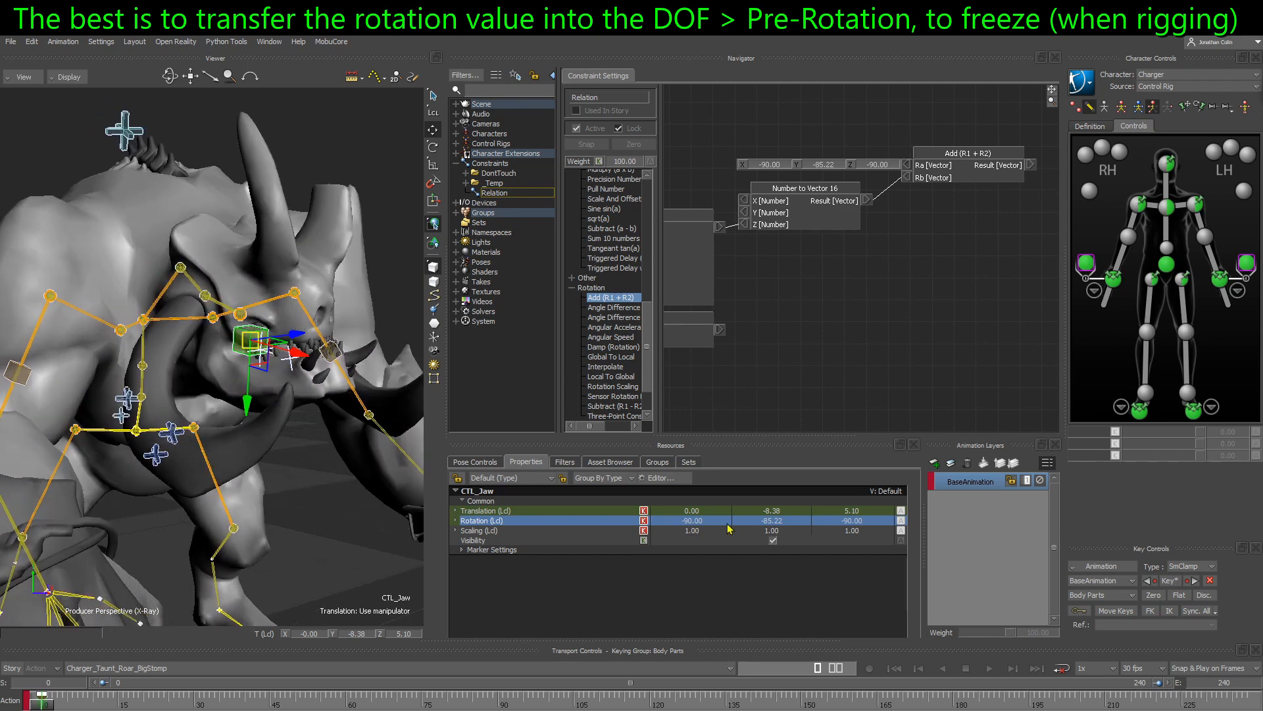
click(503, 477)
click(487, 494)
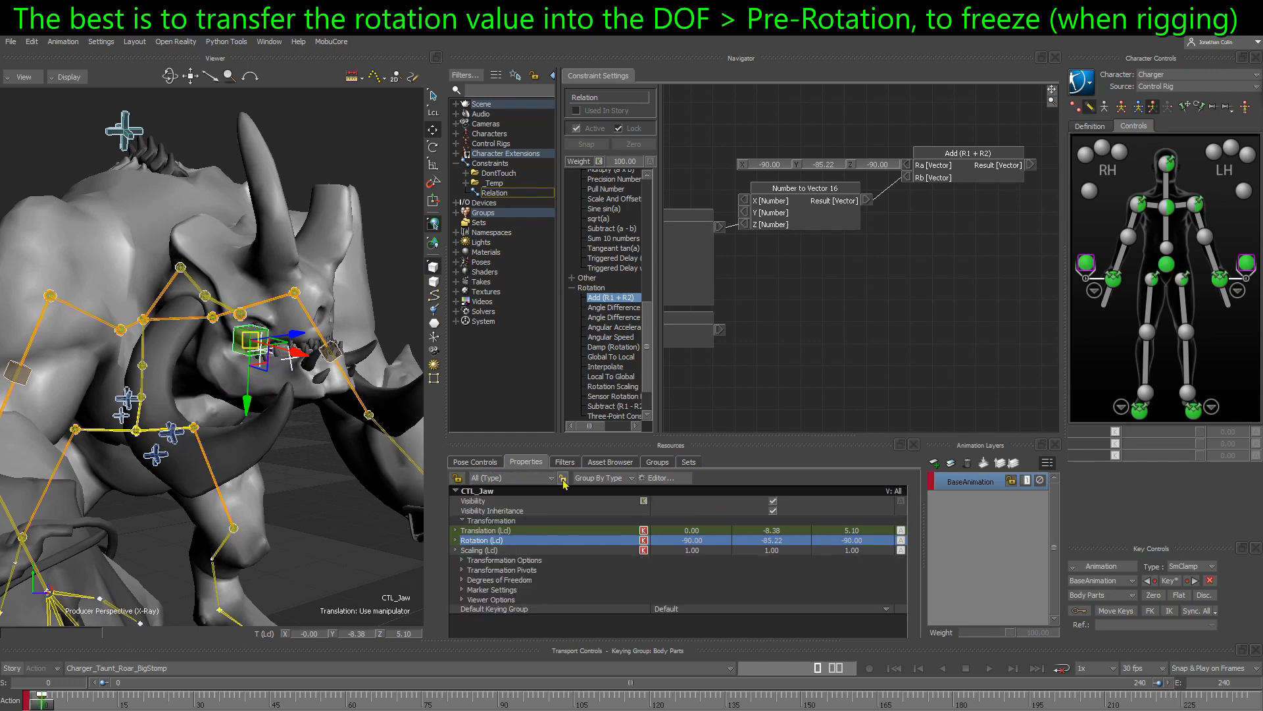
click(463, 580)
click(472, 600)
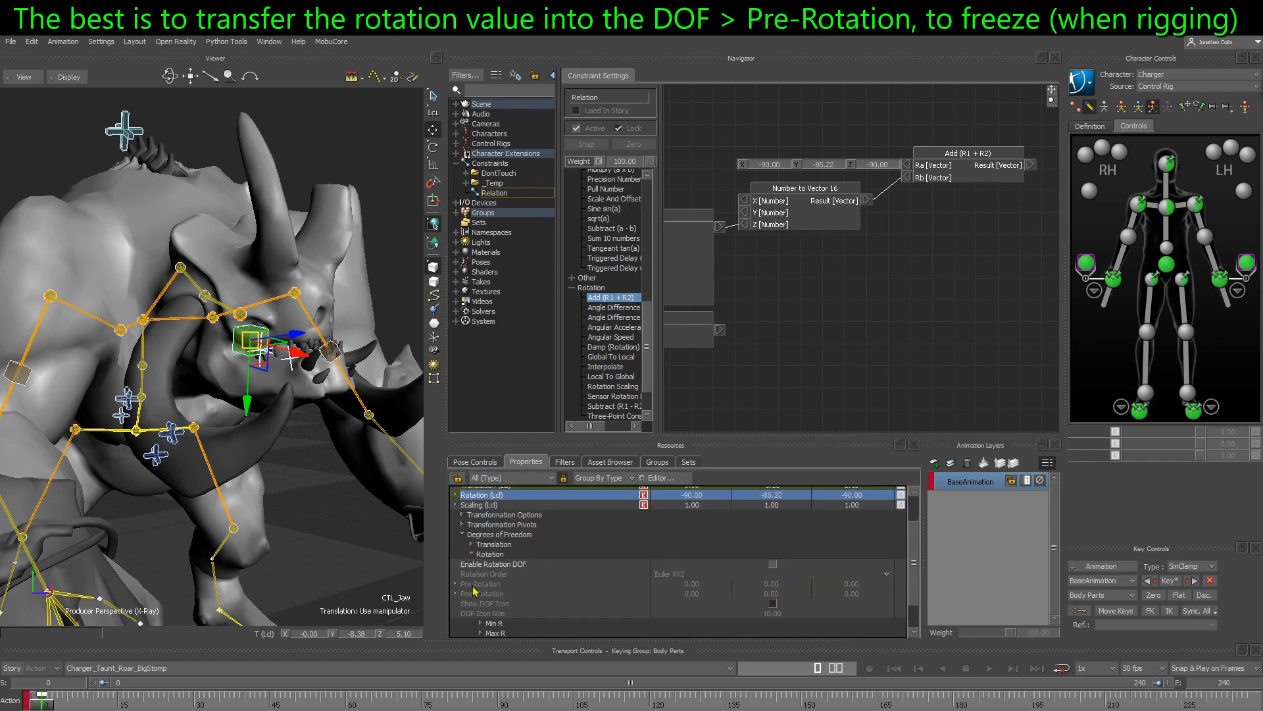
click(559, 565)
click(773, 565)
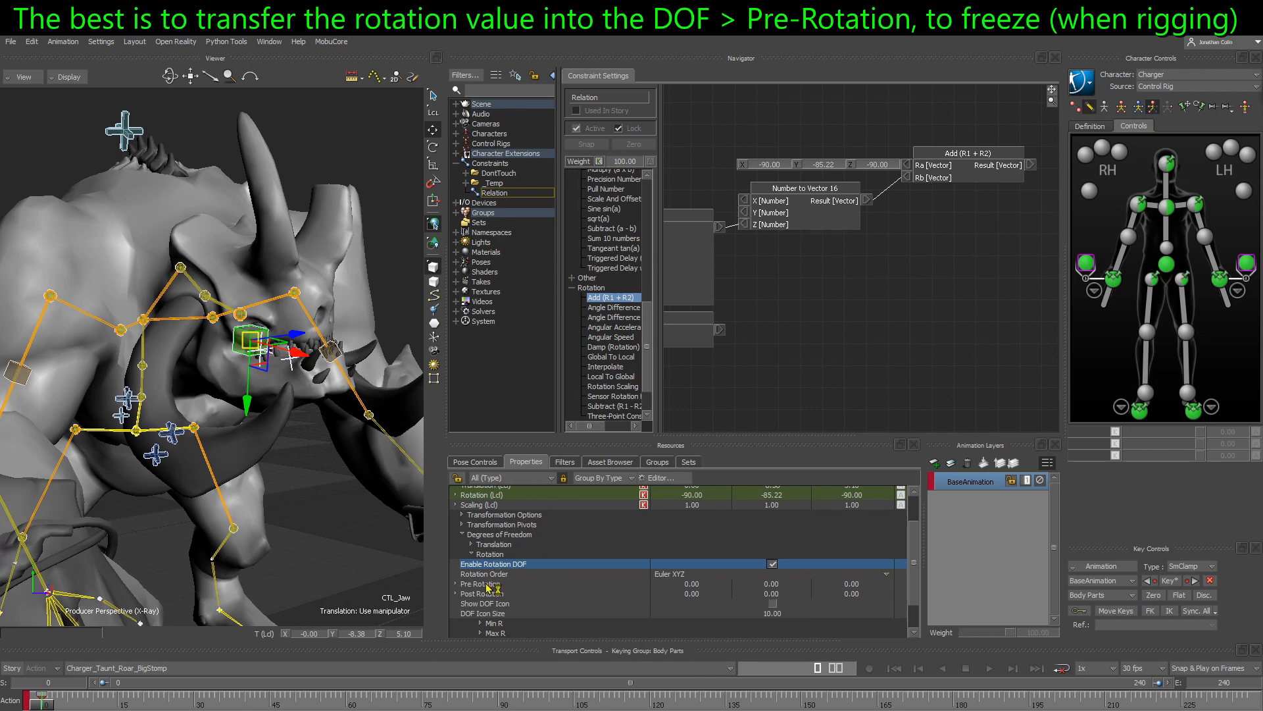
- Compare CTL_Jaw's Pre Rotation with its local Rotation values and collapse the control's properties
click(548, 585)
scroll(689, 504, up, 1)
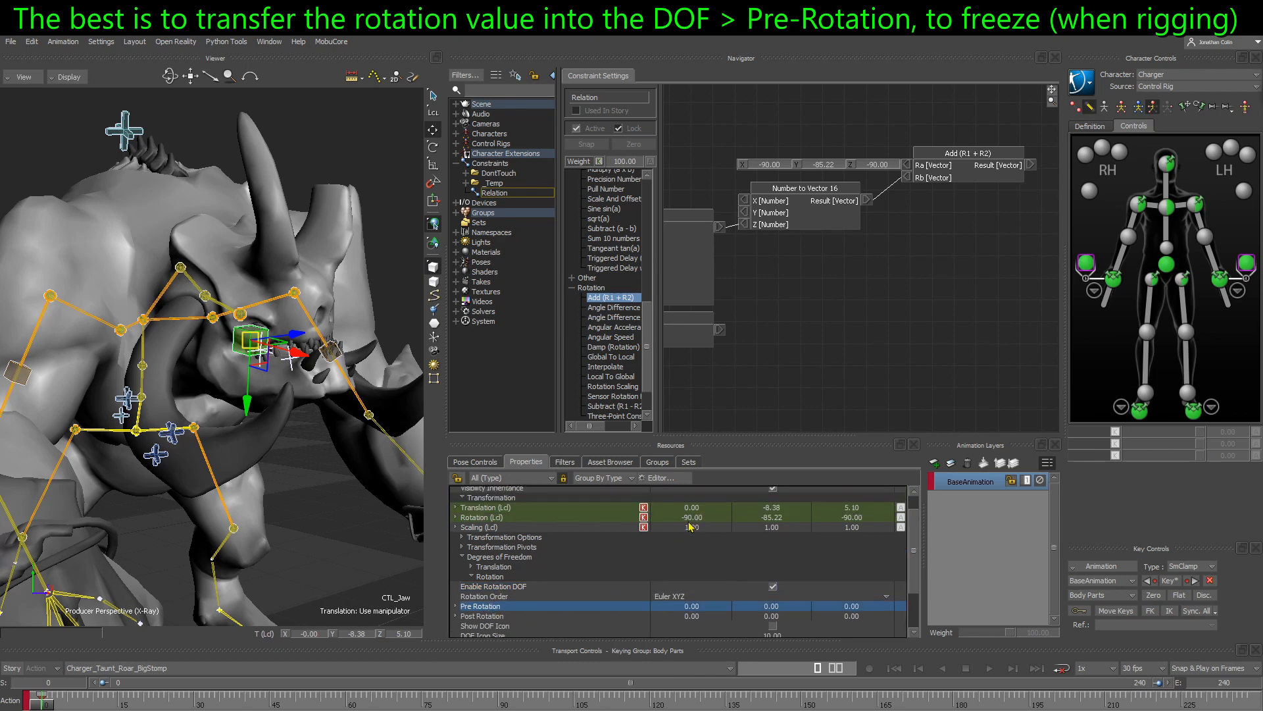
scroll(684, 600, down, 1)
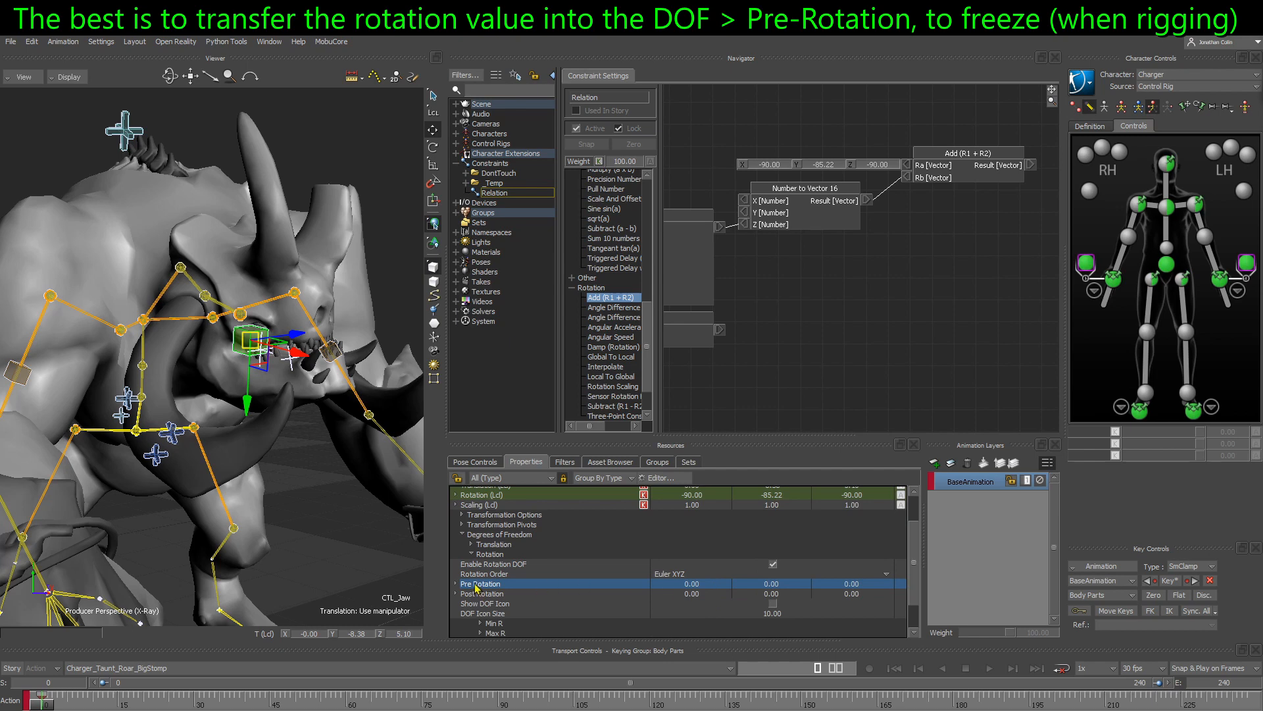
scroll(849, 590, up, 1)
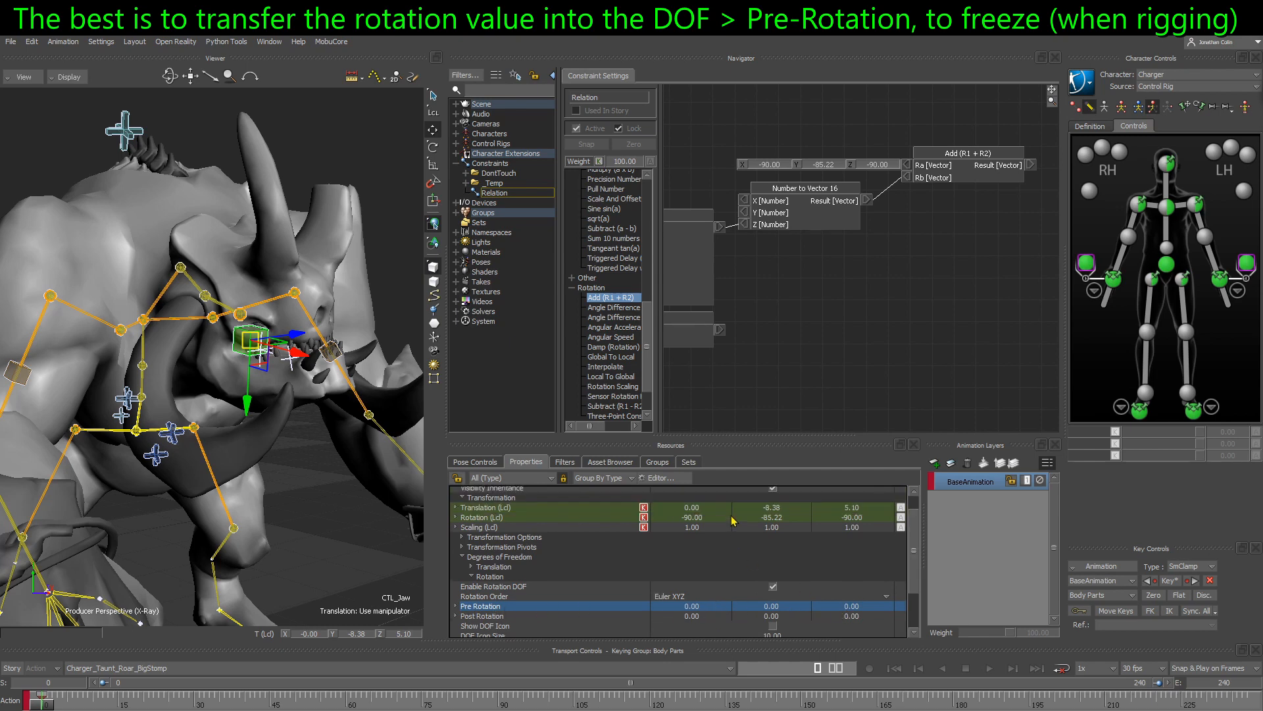
click(567, 518)
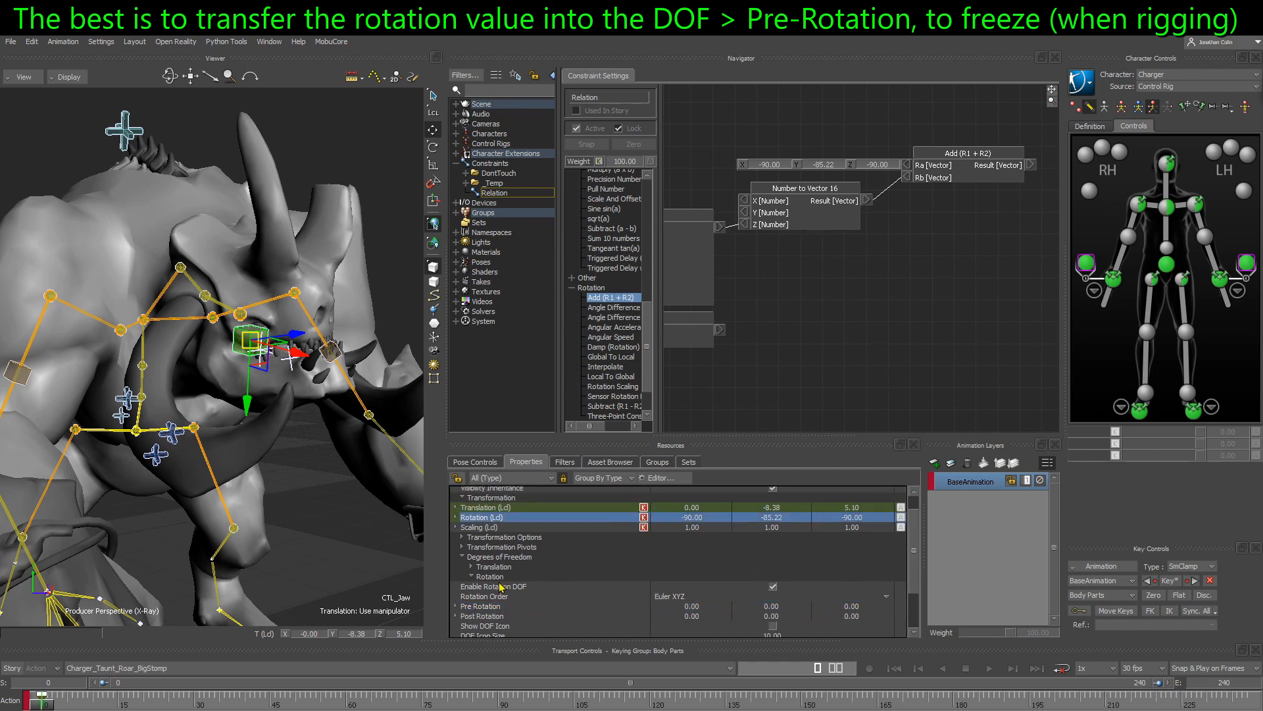
click(463, 558)
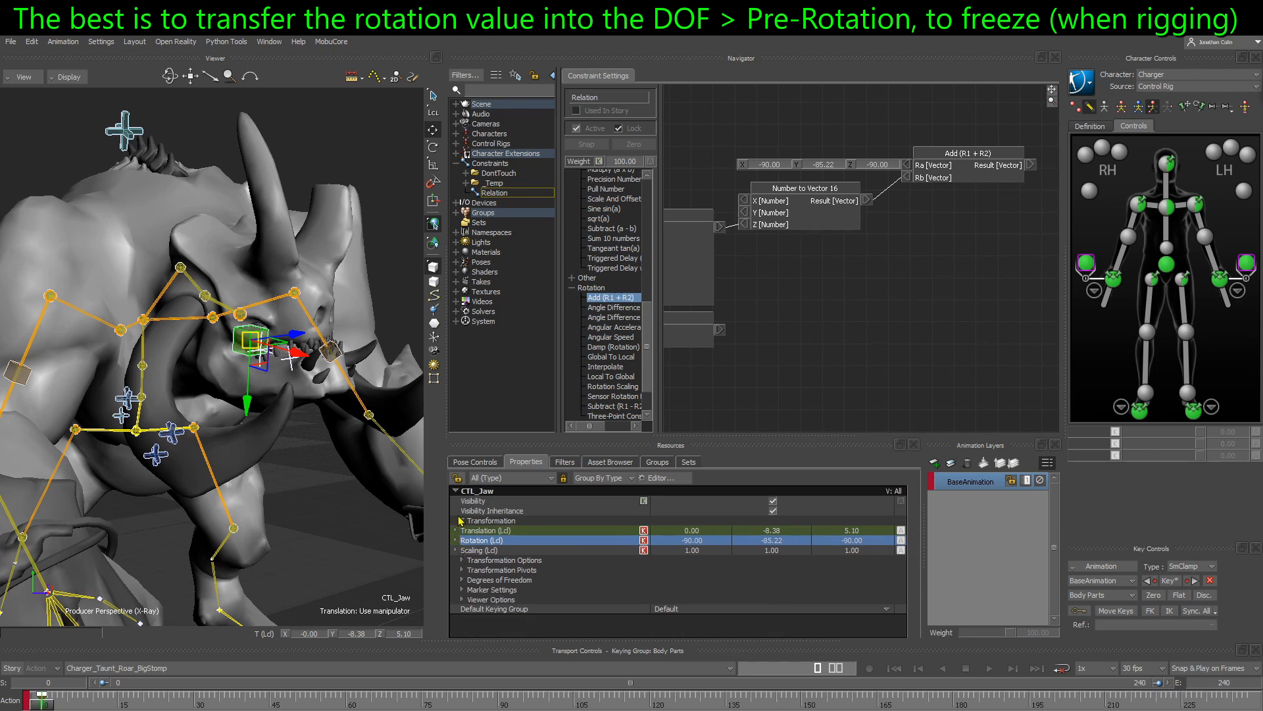
click(456, 492)
- Connect the Add (R1 + R2) node's Result to CTL_Jaw's local Rotation input, keeping the boxes neatly spaced
shift+drag(893, 266, 844, 306)
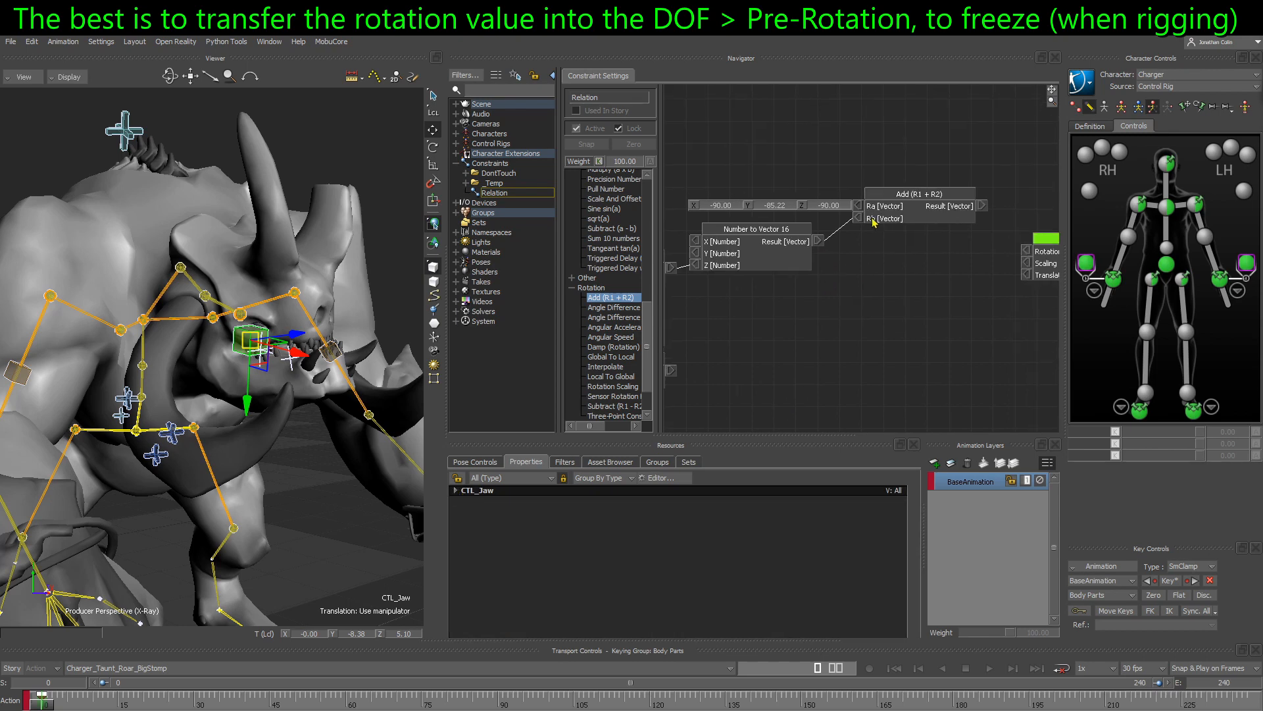
drag(898, 209, 905, 198)
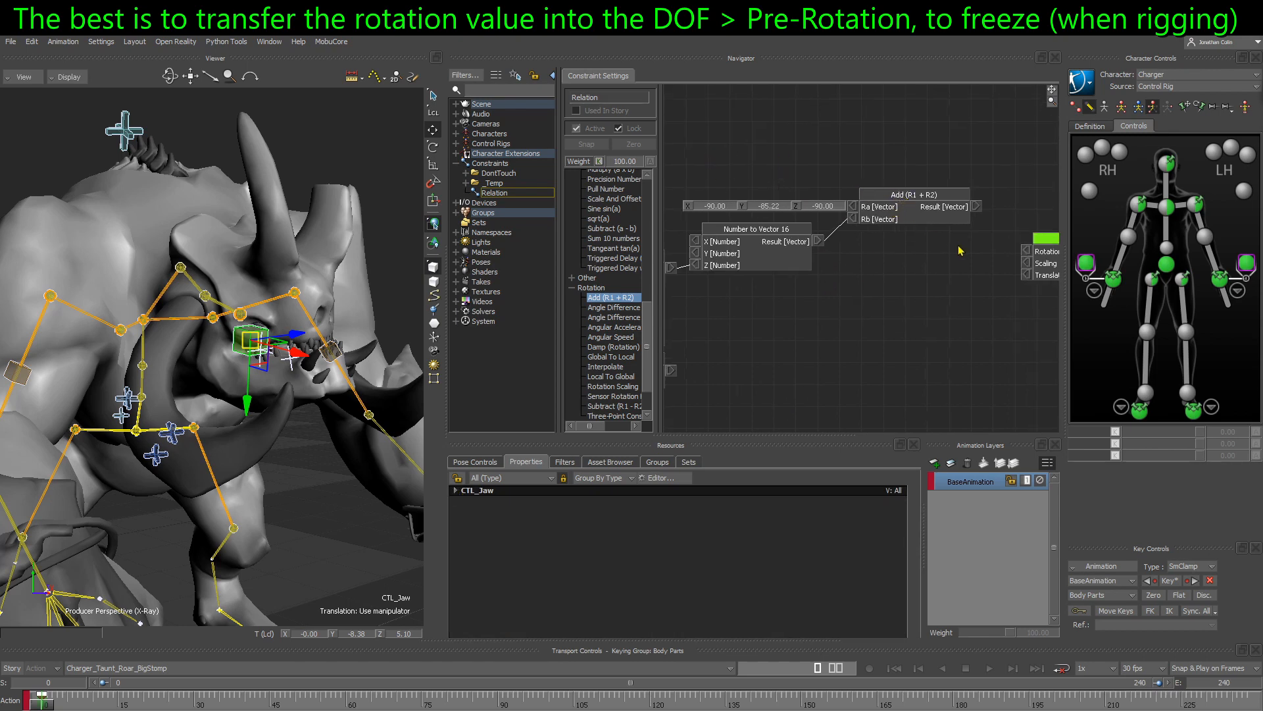
shift+drag(981, 249, 784, 235)
drag(885, 248, 884, 220)
shift+drag(668, 205, 736, 230)
drag(905, 215, 982, 234)
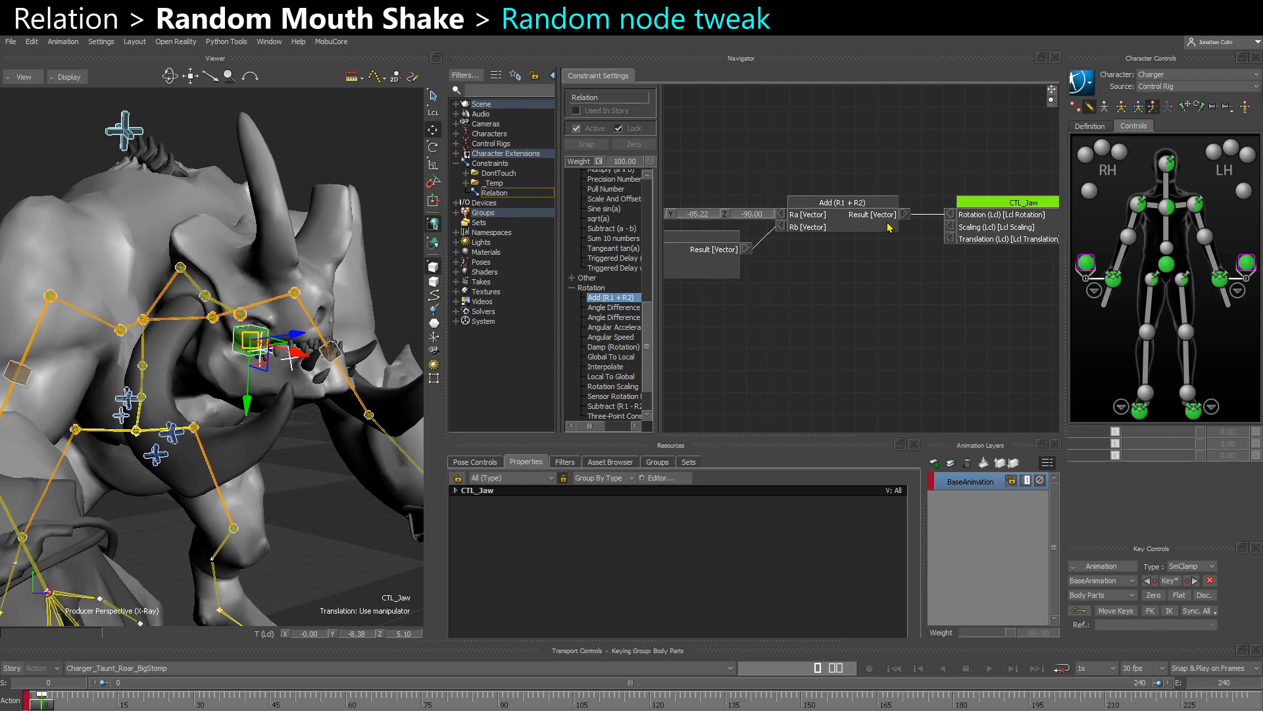
- Switch to the rotation manipulator and set the Random node's Freq input to 4
shift+drag(738, 292, 1011, 271)
key(e)
shift+drag(798, 306, 982, 277)
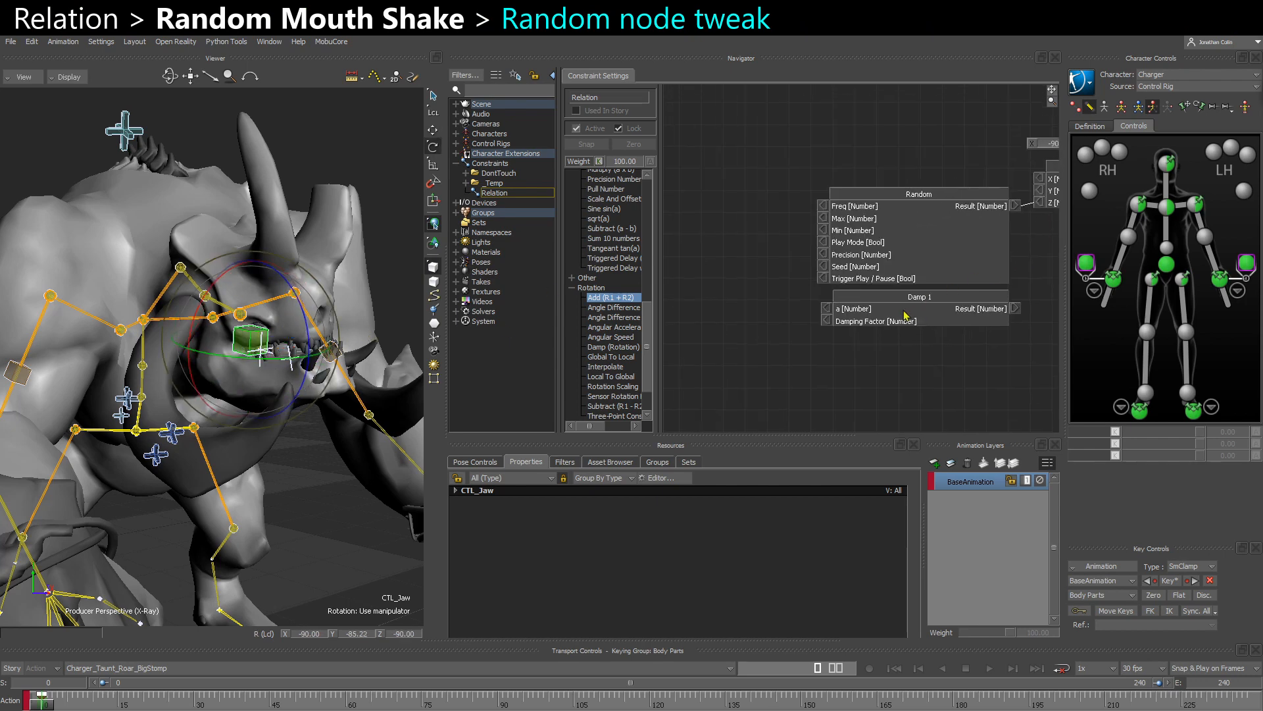
drag(895, 319, 817, 317)
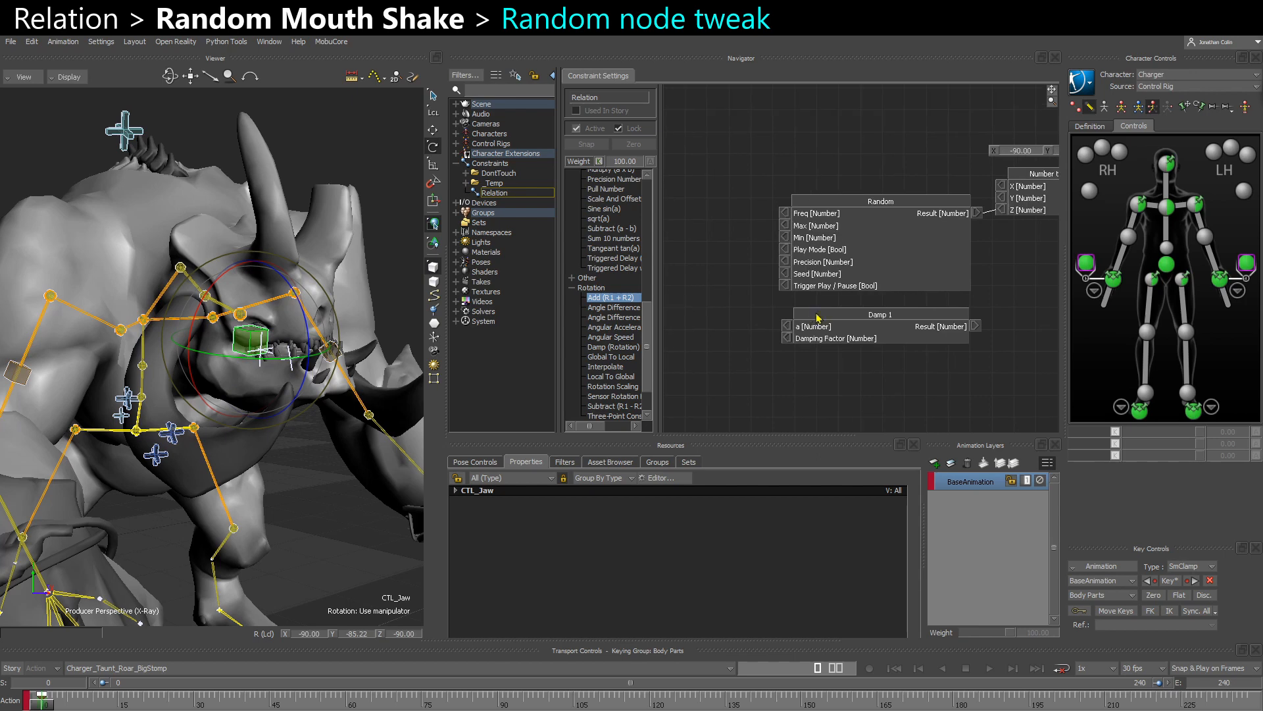
right_click(784, 213)
click(790, 219)
double_click(752, 215)
text(4)
key(Return)
- Set the Random node's Max input to 45
right_click(784, 226)
click(789, 233)
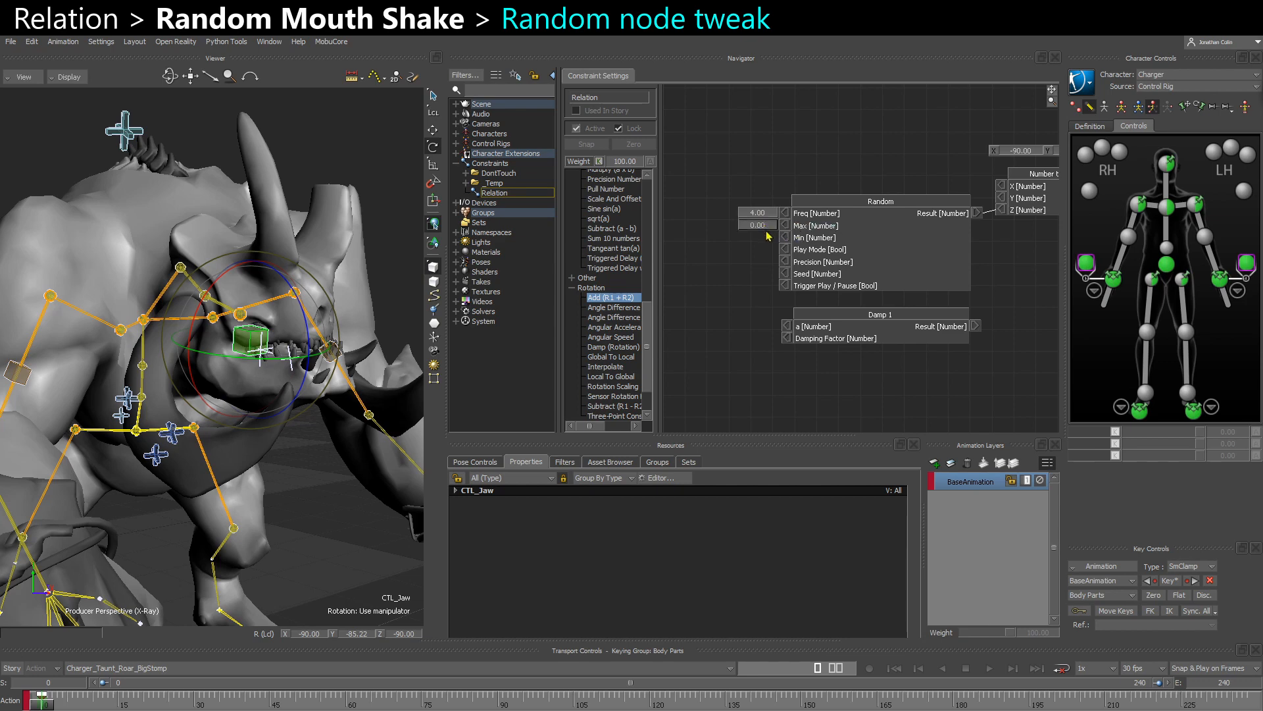
double_click(757, 225)
text(45)
key(Return)
- Expose the Random node's Min input at 0 and disconnect CTL_Jaw's local Rotation input from the Add (R1 + R2) node
right_click(784, 237)
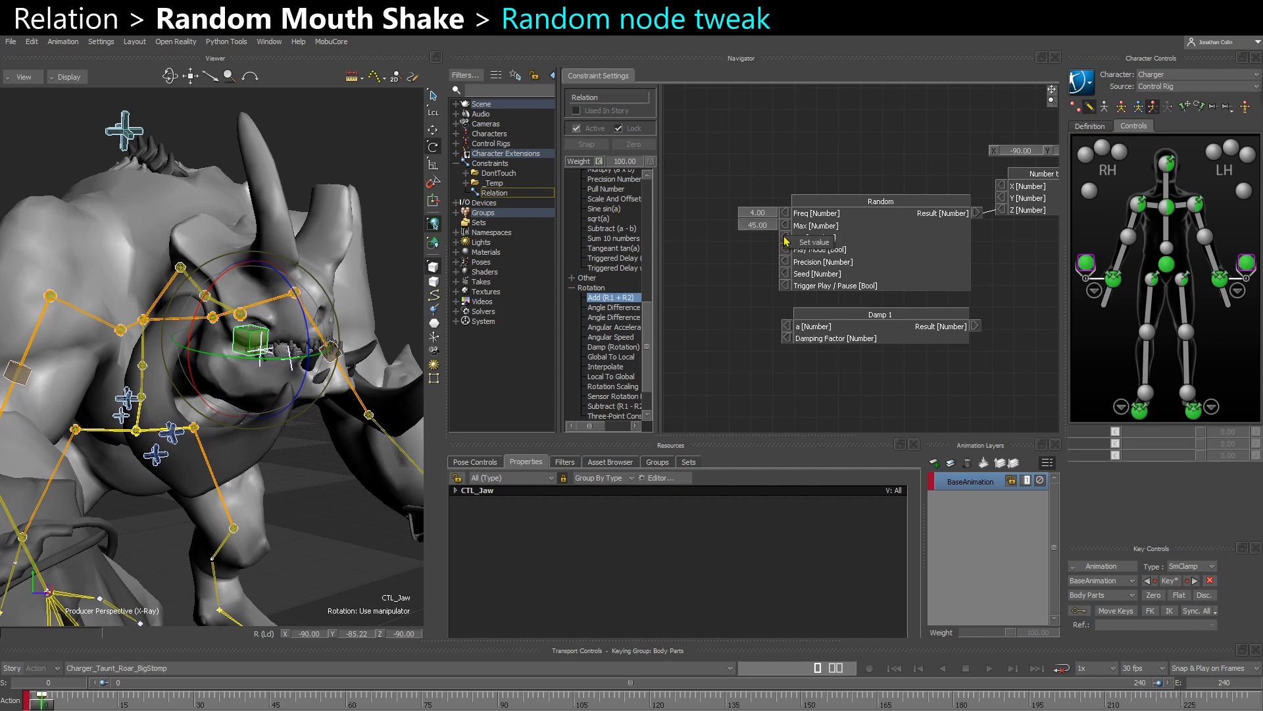
click(812, 243)
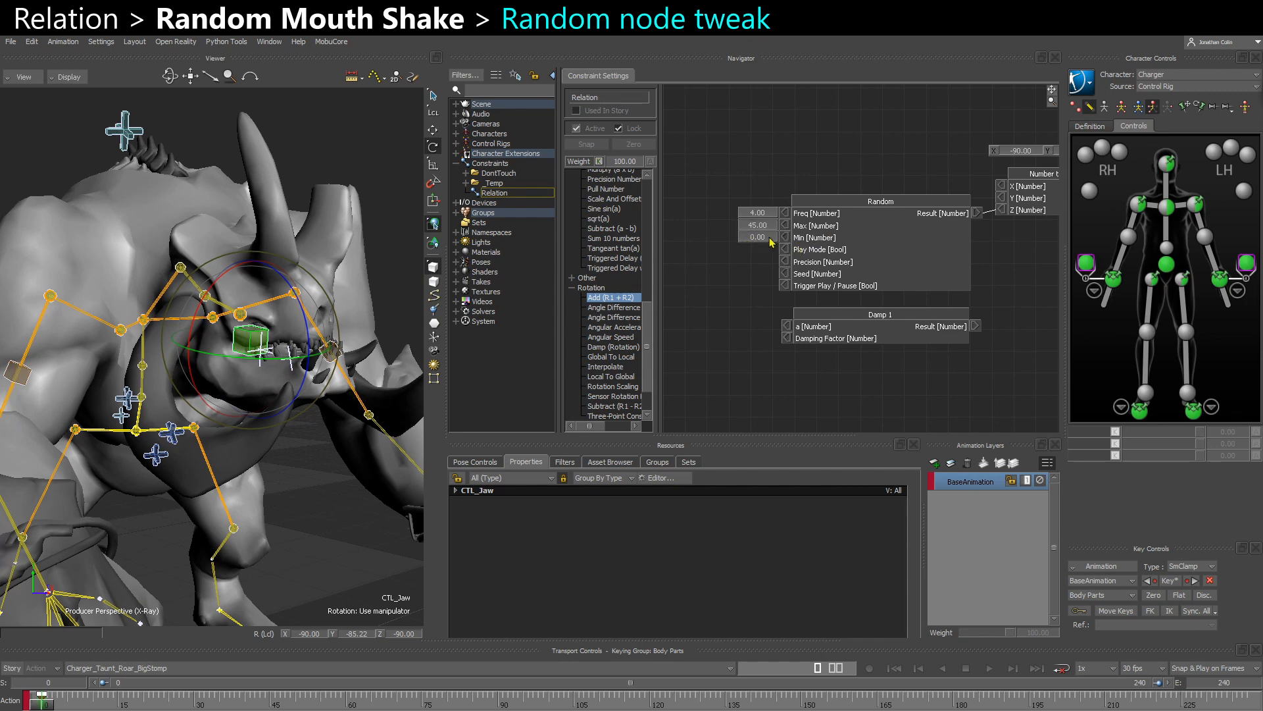
middle_drag(998, 234, 688, 282)
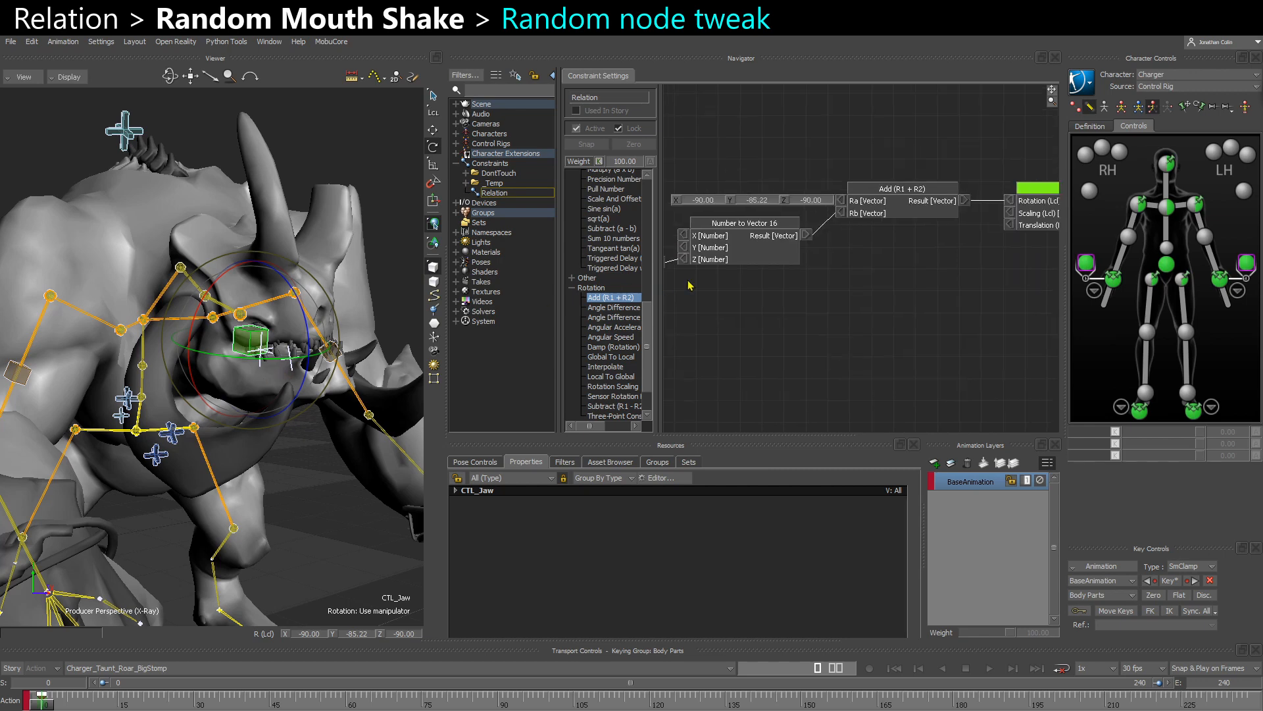
middle_drag(894, 247, 822, 260)
right_click(946, 213)
click(976, 218)
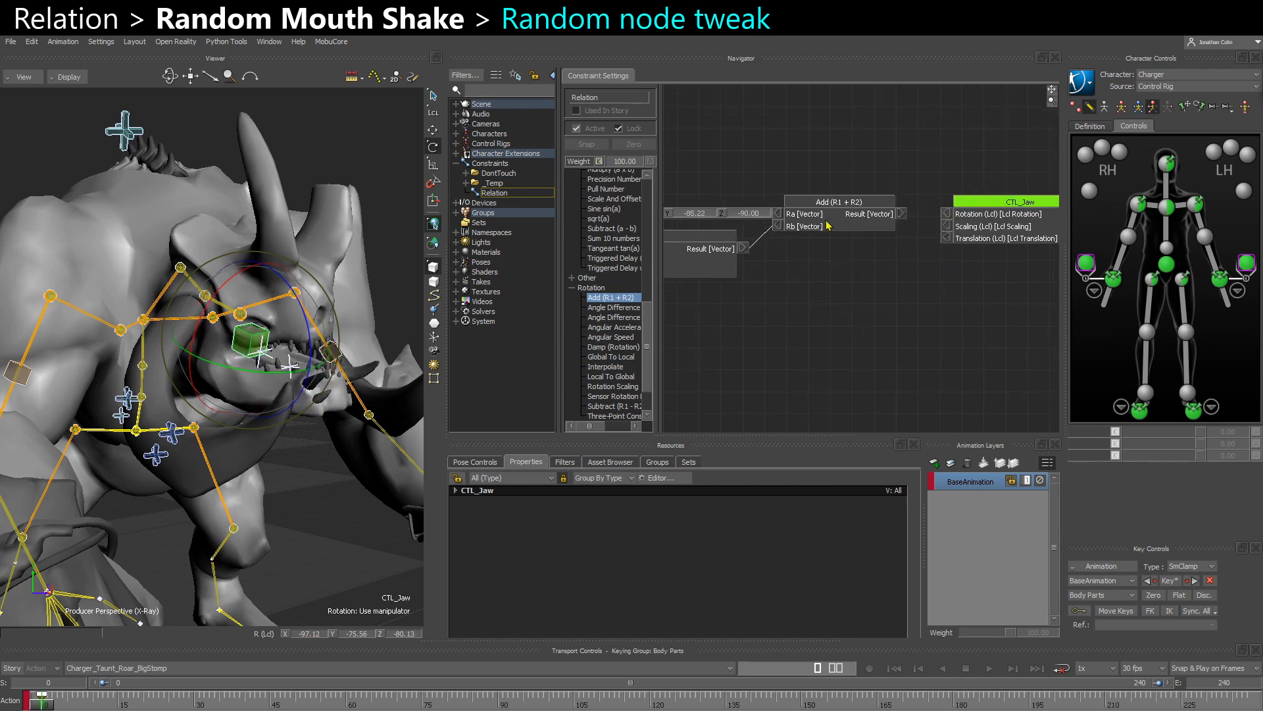
- Expand CTL_Jaw's properties and rotate the jaw open to a local Y rotation of about -30 to test its range
middle_drag(760, 284, 927, 261)
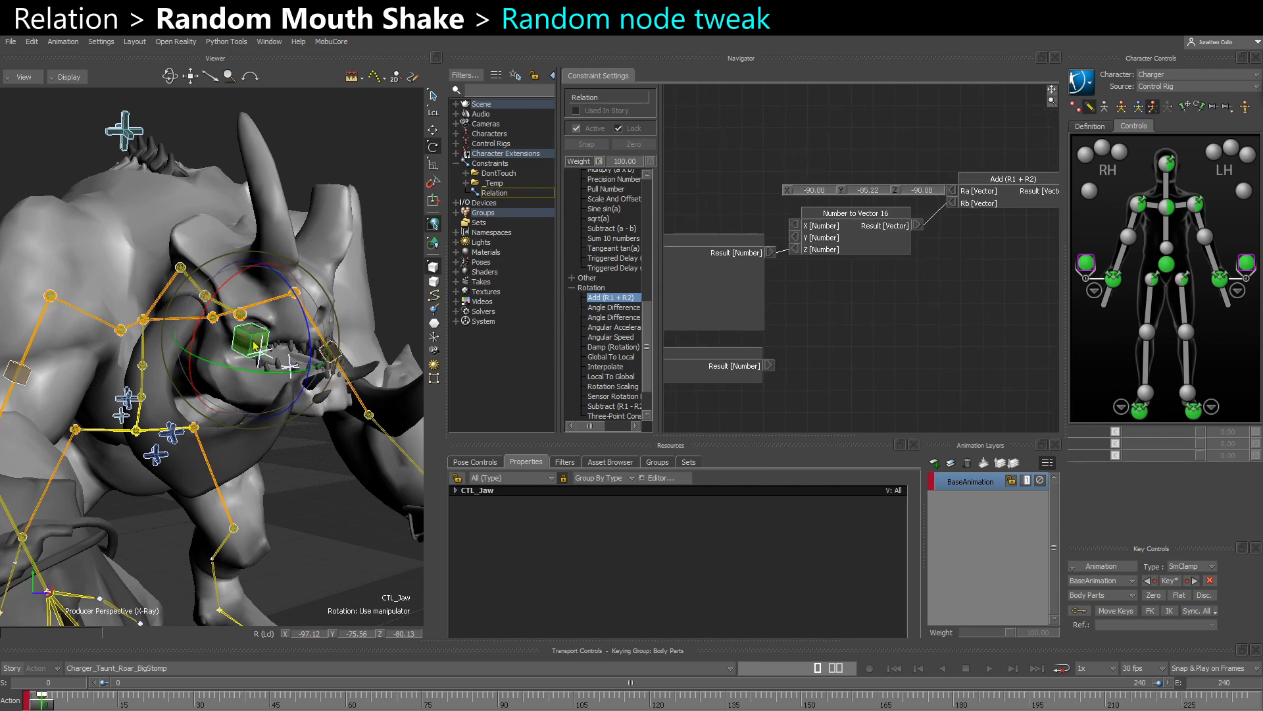
click(455, 490)
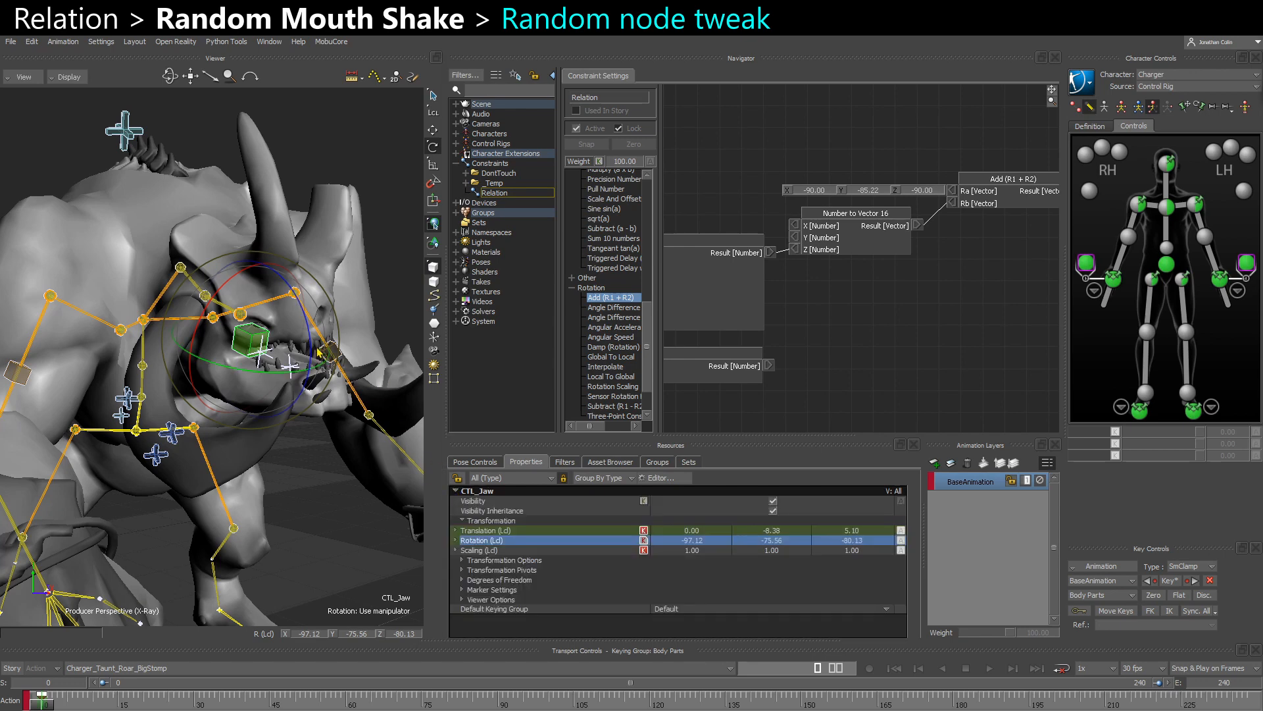
drag(312, 350, 300, 402)
- Set the Random node's Max input to 60 and make room between the Random and Number to Vector nodes
middle_drag(765, 348, 977, 315)
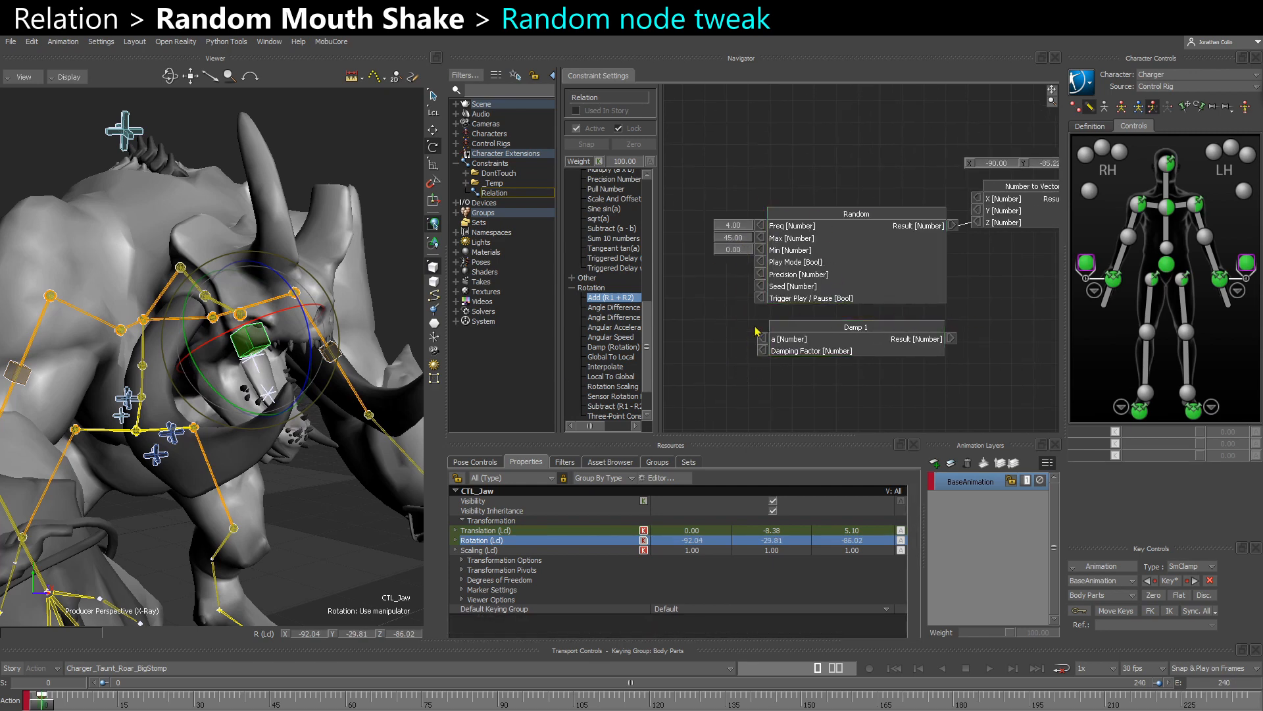
drag(757, 389, 855, 253)
drag(856, 267, 796, 271)
click(981, 294)
middle_drag(855, 307, 955, 309)
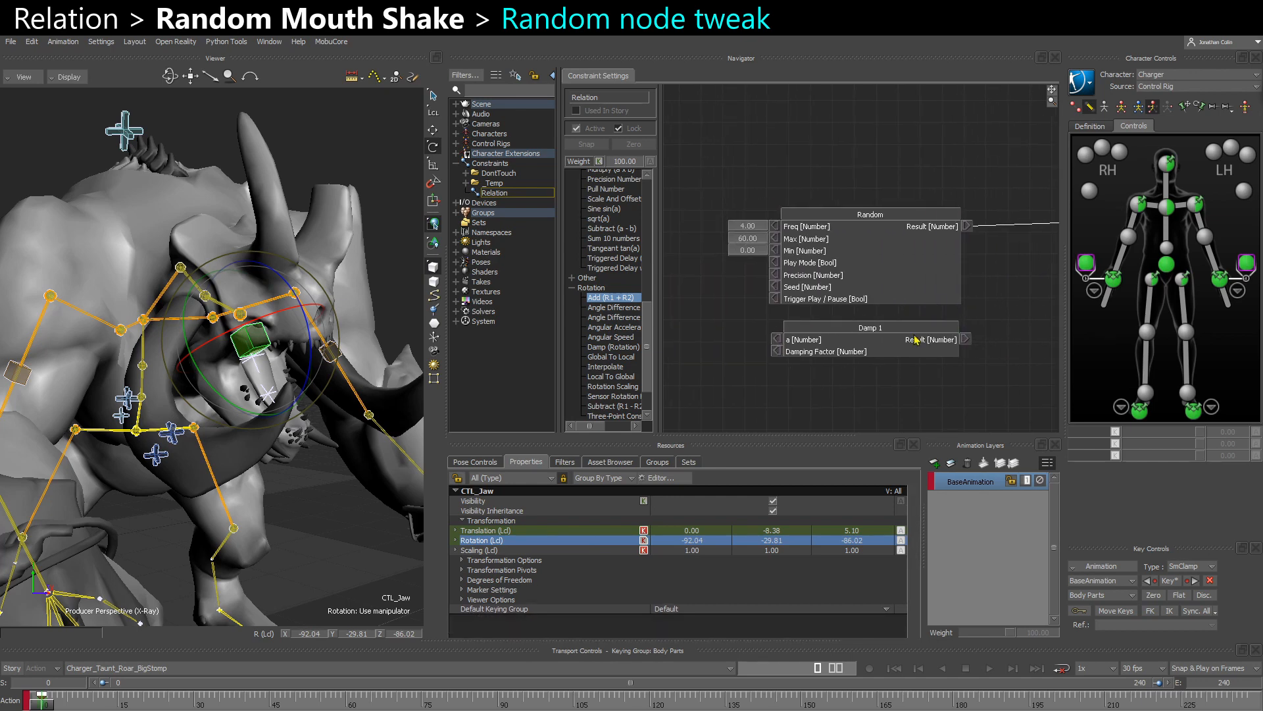
drag(818, 371, 839, 293)
click(738, 390)
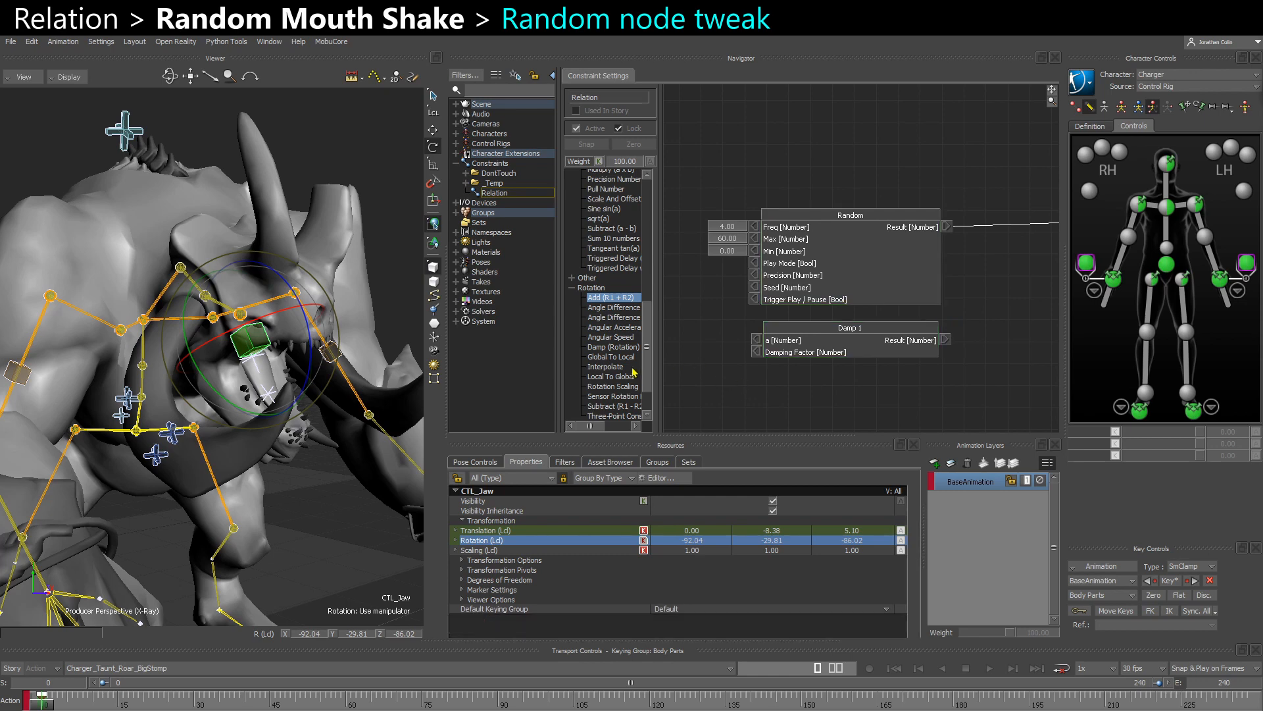
- Add a Subtract (a - b) node to the relation and connect the Random node's Result to its a input
scroll(624, 375, down, 2)
scroll(624, 375, up, 6)
drag(612, 381, 982, 265)
middle_drag(980, 262, 897, 289)
drag(963, 300, 940, 292)
drag(864, 254, 875, 291)
middle_drag(815, 348, 849, 301)
drag(769, 370, 903, 241)
drag(895, 297, 913, 312)
drag(905, 250, 925, 245)
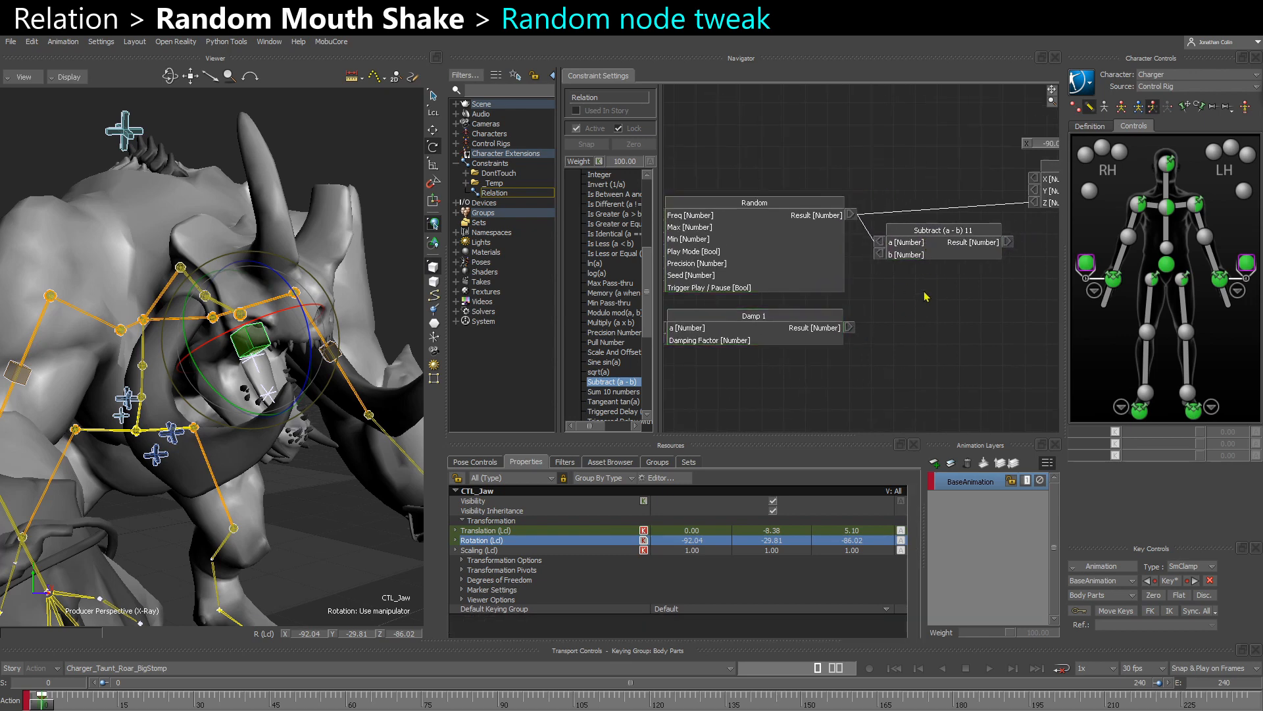
- Expose the Subtract (a - b) node's b input and set it to 50
right_click(879, 255)
click(885, 261)
middle_drag(868, 282, 896, 283)
double_click(883, 258)
text(50)
key(Return)
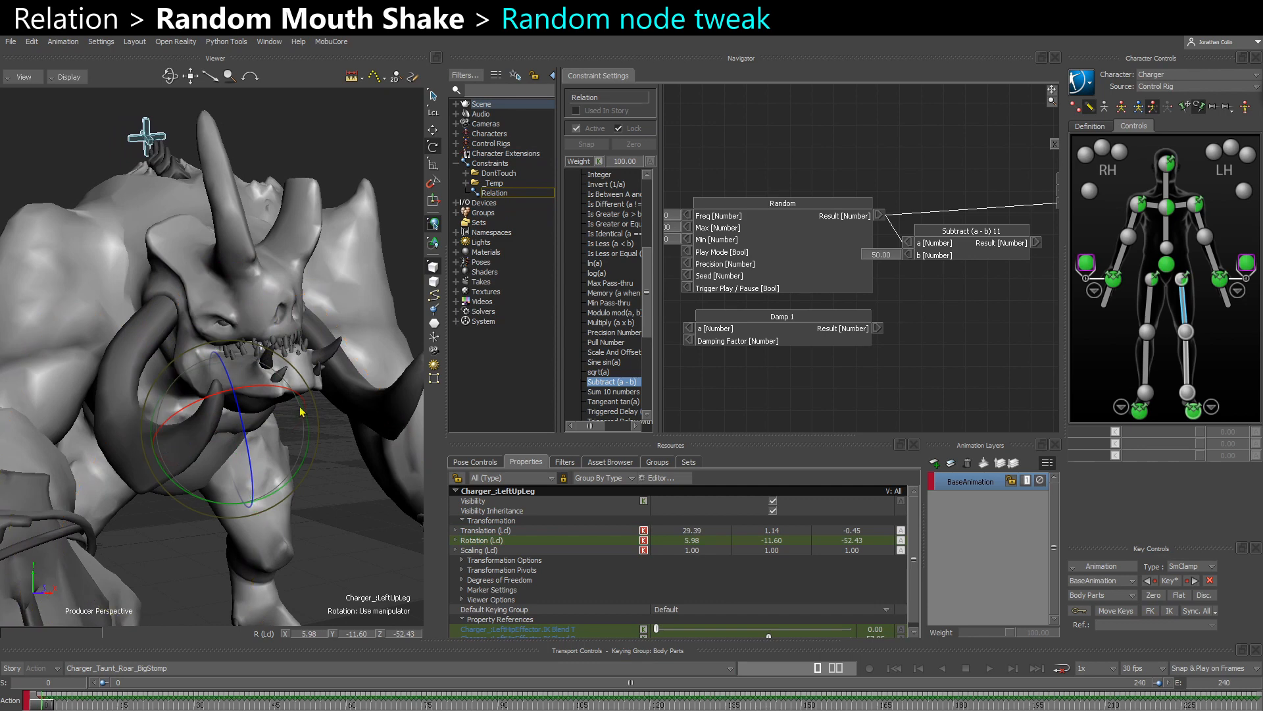
- Select CTL_Jaw and rotate it to test how far the mouth opens
click(289, 365)
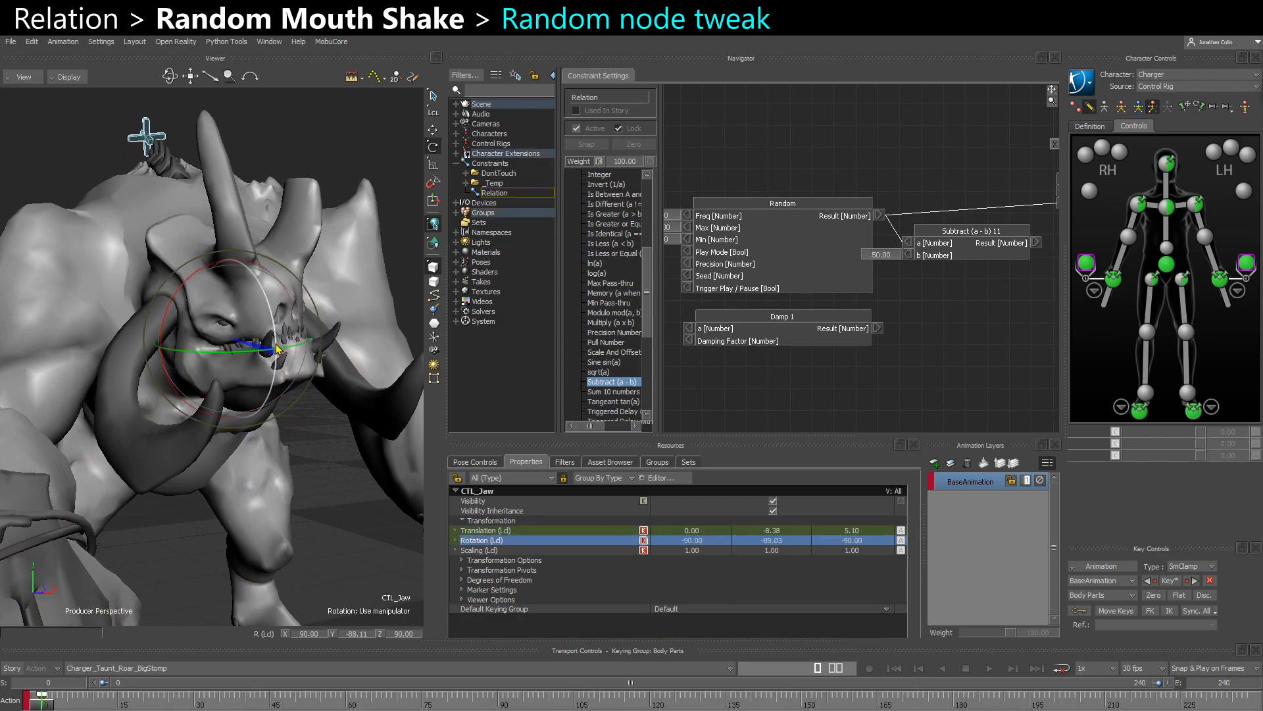
drag(277, 349, 271, 390)
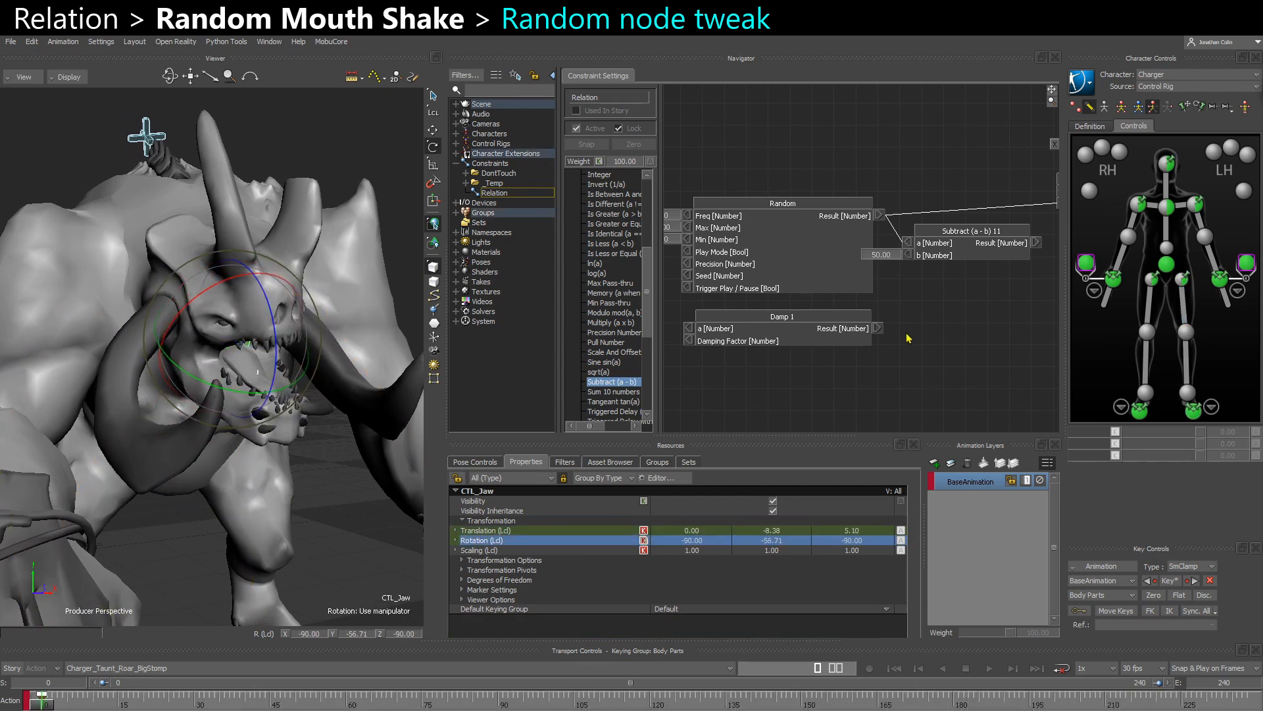
shift+drag(866, 316, 937, 312)
drag(960, 318, 854, 244)
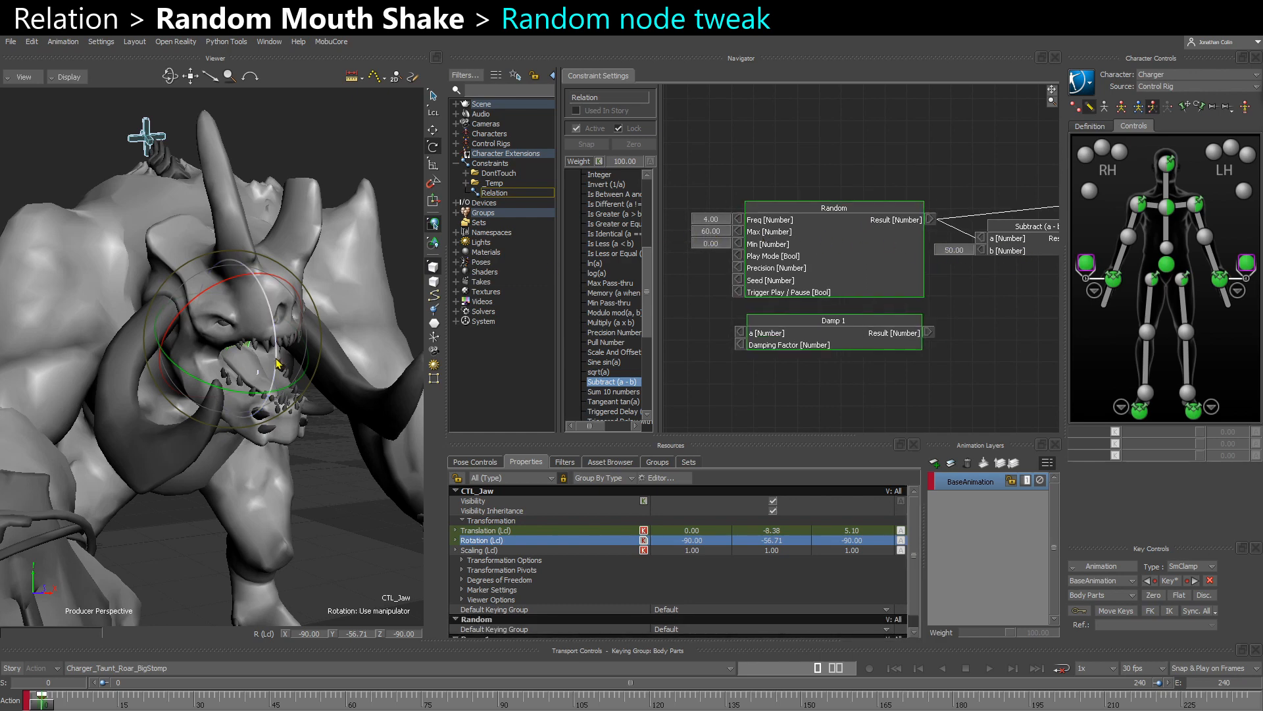
- Feed the Number to Vector node's Z input from the Subtract (a - b) Result instead of Random, and place Subtract beneath it
shift+drag(834, 306, 644, 330)
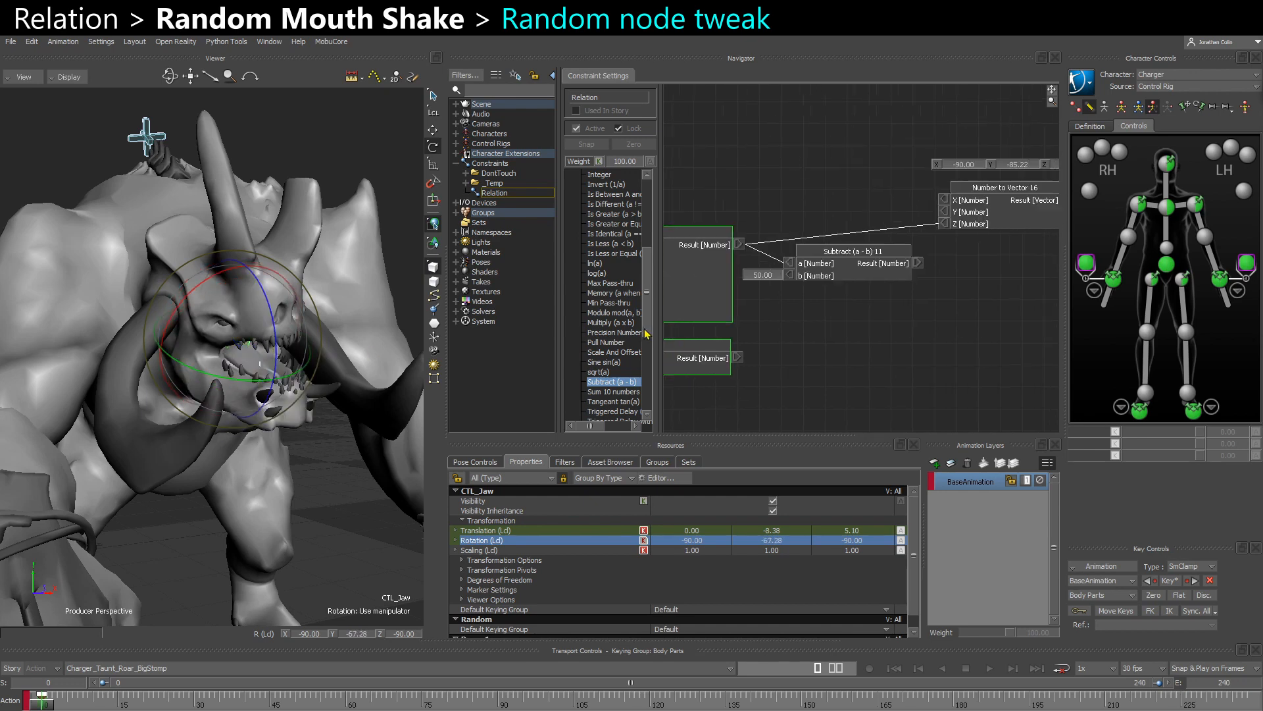
click(936, 305)
drag(916, 263, 944, 224)
right_click(944, 224)
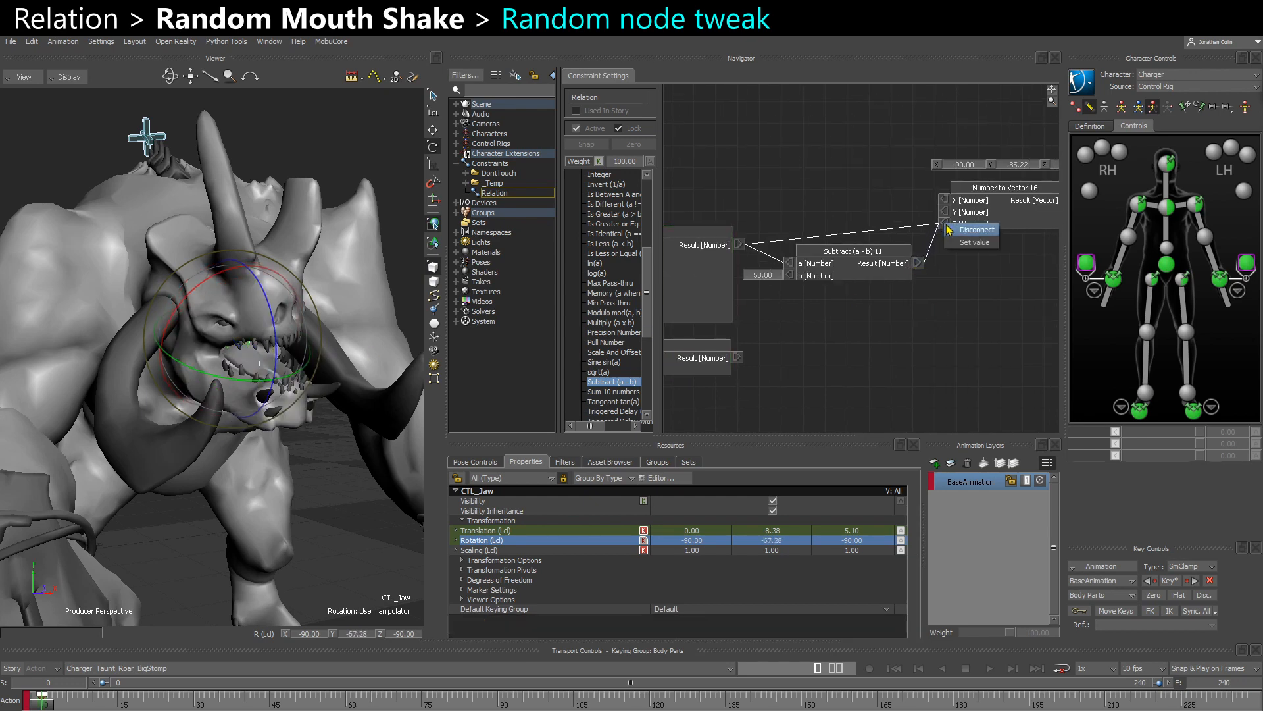
click(950, 230)
drag(857, 272, 1016, 265)
shift+drag(698, 341, 791, 321)
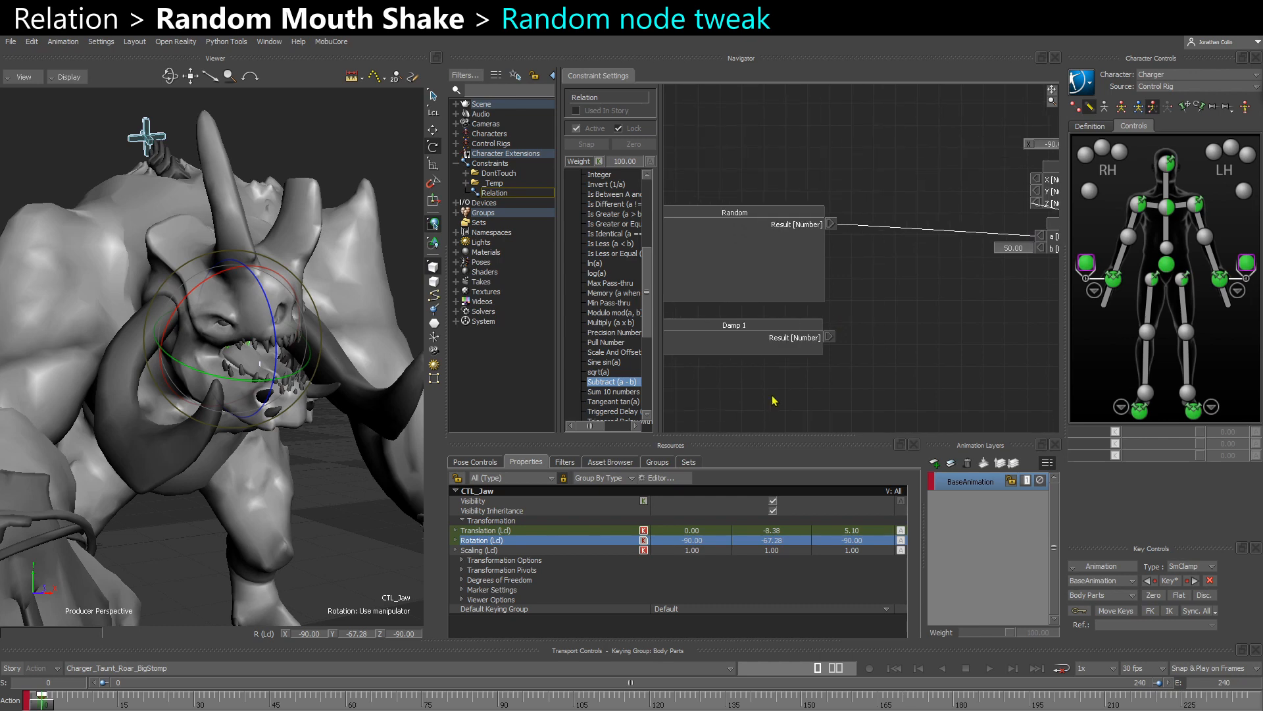
- Move the Random and Damp nodes closer to Subtract and reconnect the Add (R1 + R2) Result to CTL_Jaw's local Rotation
drag(773, 396, 800, 222)
drag(792, 236, 939, 242)
shift+drag(971, 310, 921, 307)
drag(804, 347, 831, 359)
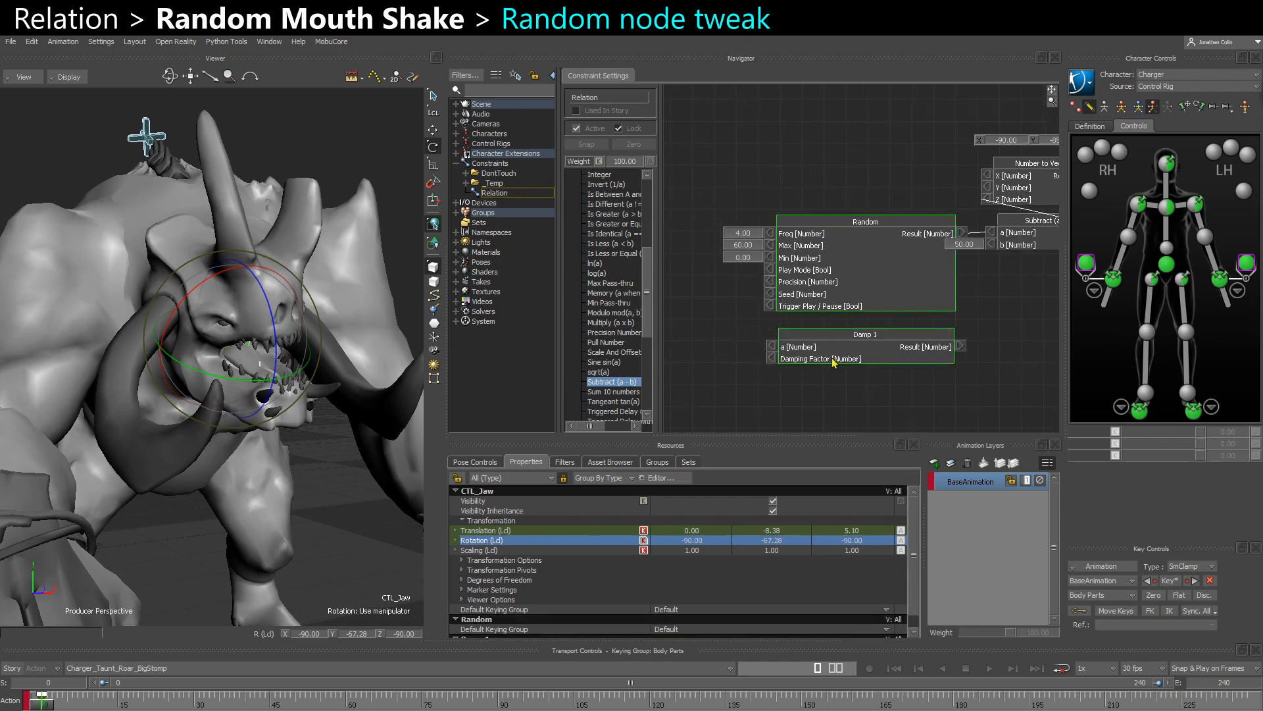
drag(825, 274, 790, 257)
scroll(861, 290, down, 3)
shift+drag(1043, 289, 967, 318)
scroll(891, 245, up, 3)
- Expose the Random node's Precision, Seed, Play Mode and Trigger Play / Pause inputs, and enable Trigger Play / Pause
shift+drag(791, 340, 908, 322)
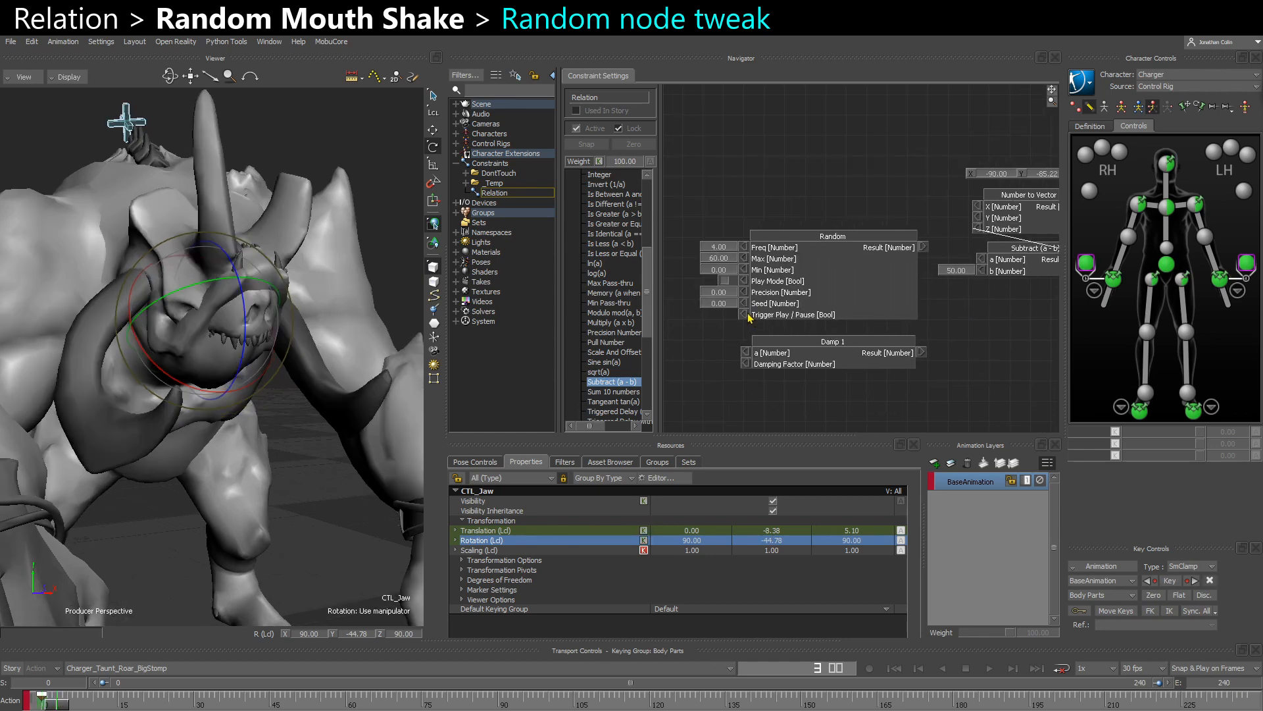
click(746, 314)
click(725, 314)
drag(924, 247, 981, 259)
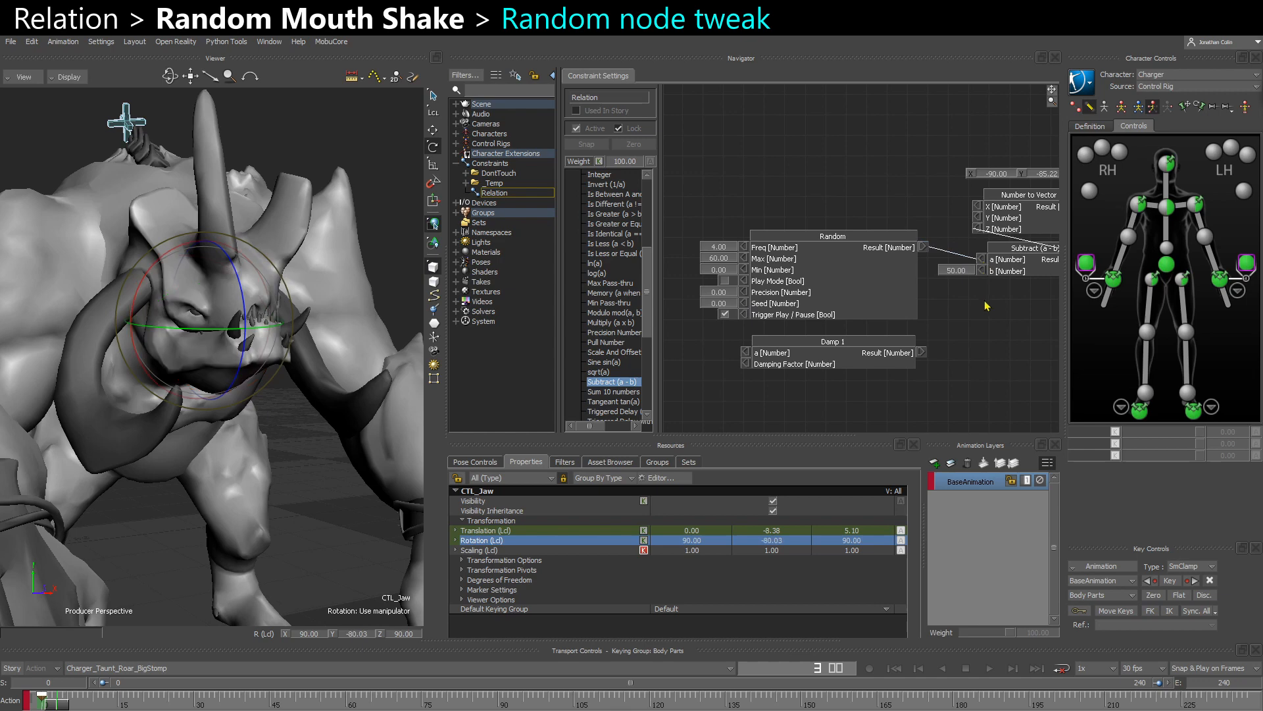
click(725, 315)
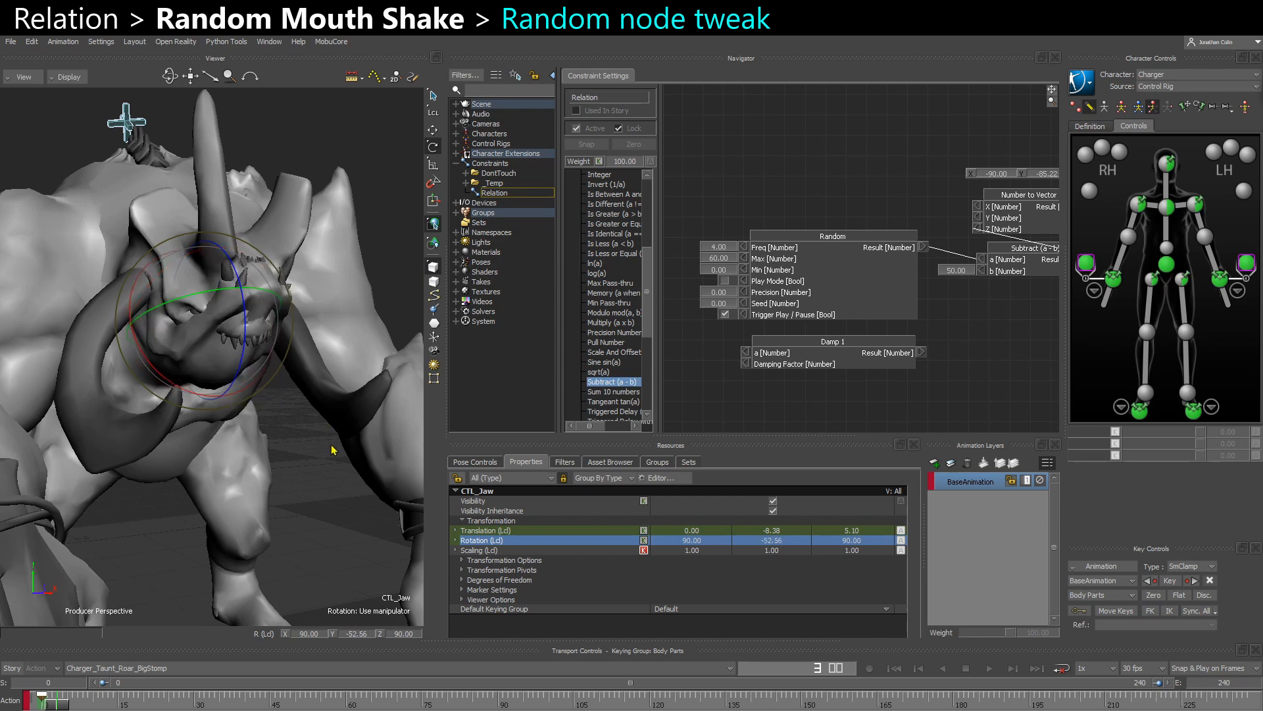
- Deselect CTL_Jaw and set the Subtract (a - b) node's b input to 120
click(341, 481)
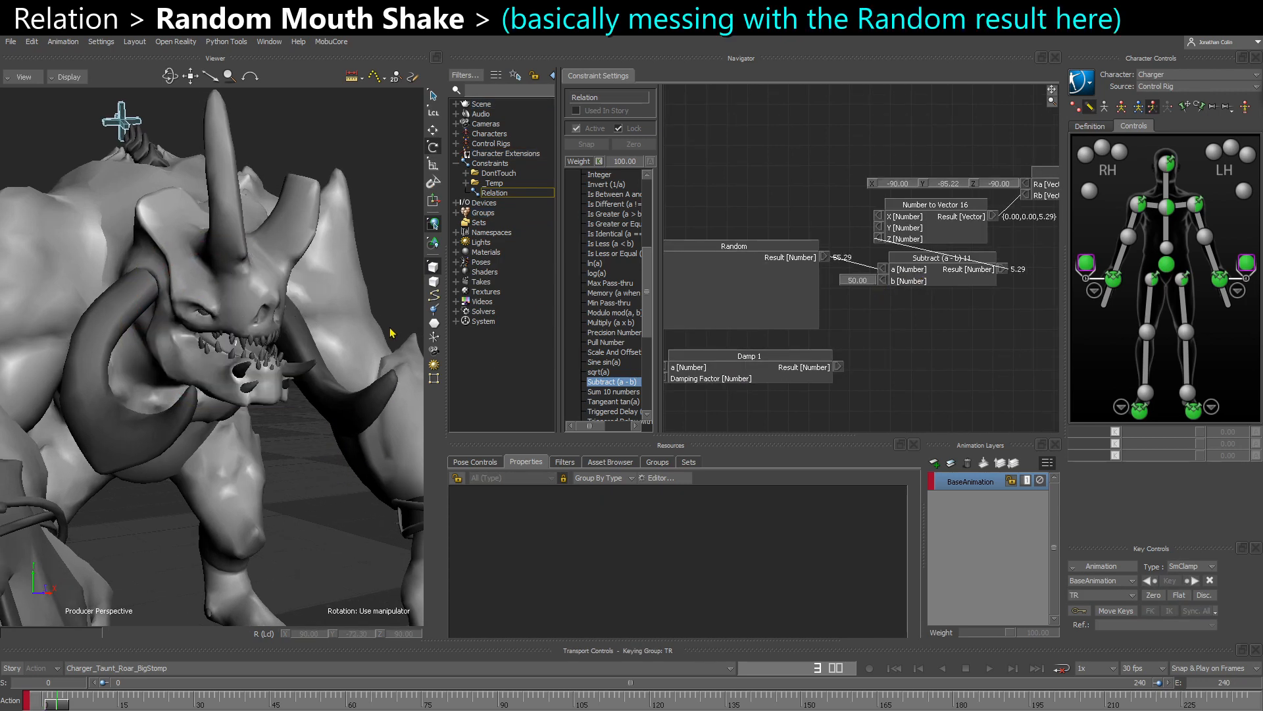
middle_drag(1004, 295, 955, 305)
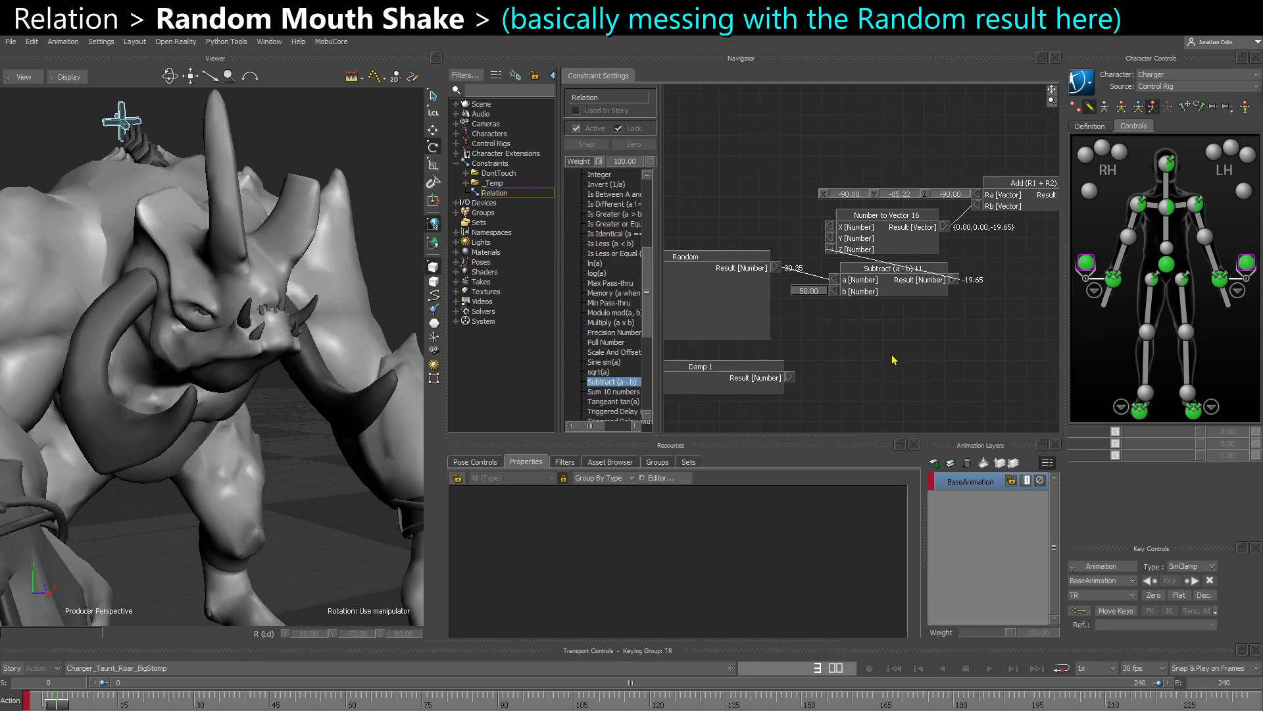
text(120)
key(Return)
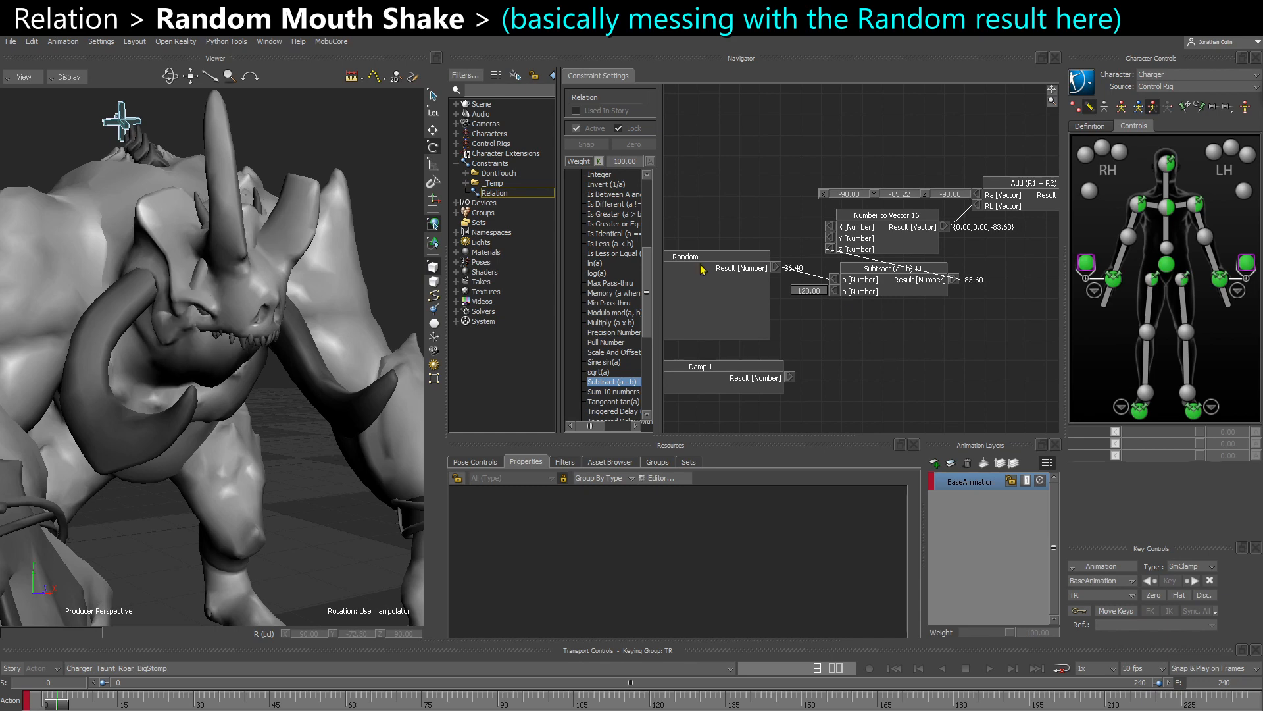
- Widen the operator list, add a number Add (a + b) node below Subtract, and connect Random's Result to its a input
drag(659, 314, 698, 311)
scroll(626, 295, up, 1)
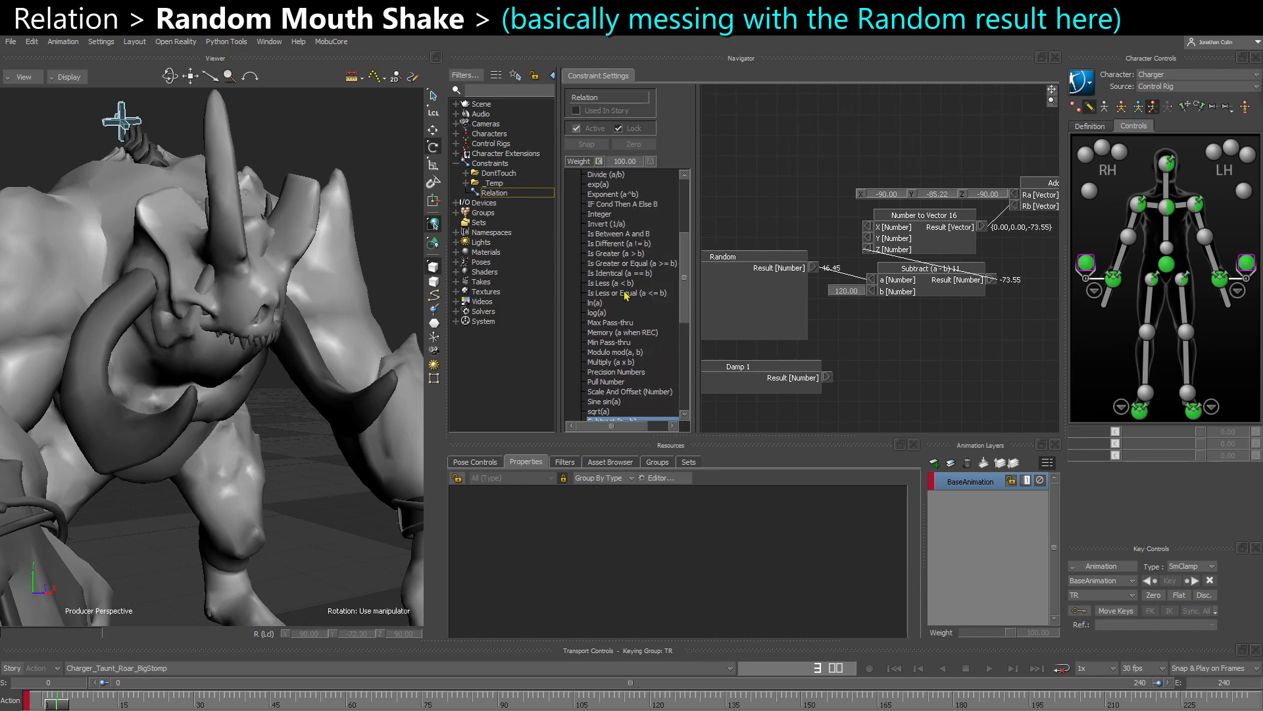
scroll(626, 296, up, 4)
drag(602, 234, 867, 320)
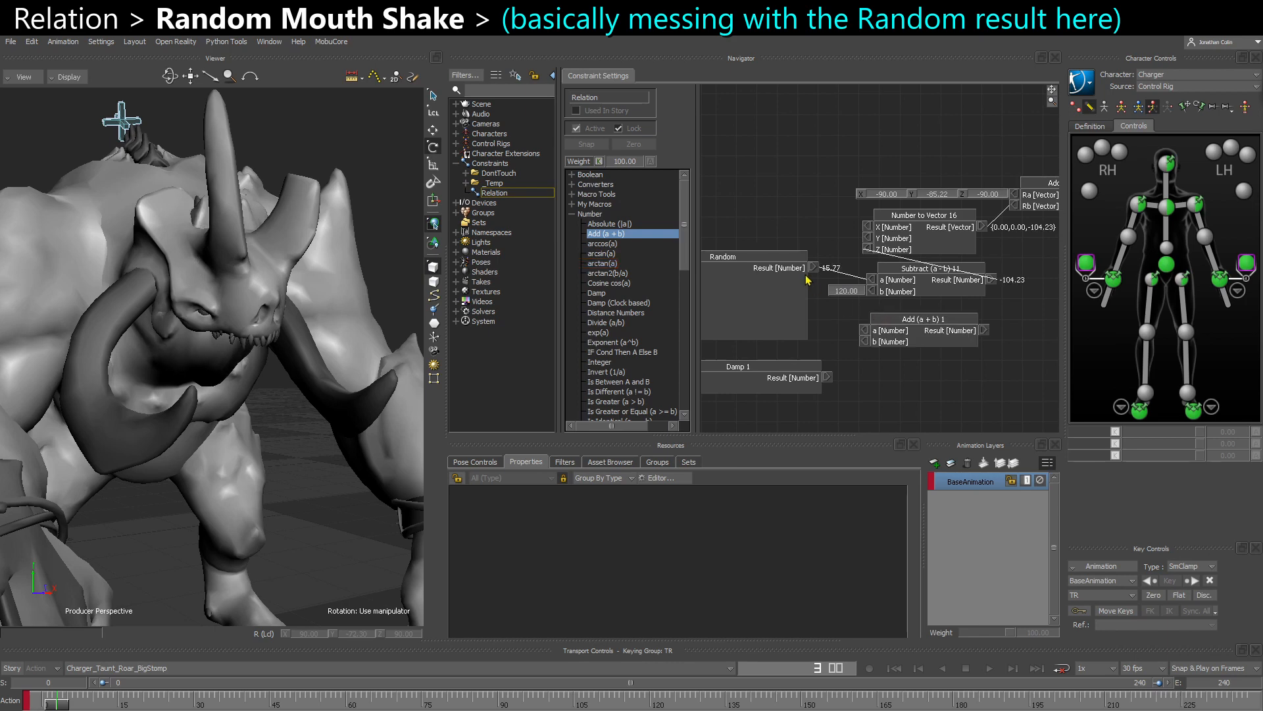
drag(814, 267, 866, 329)
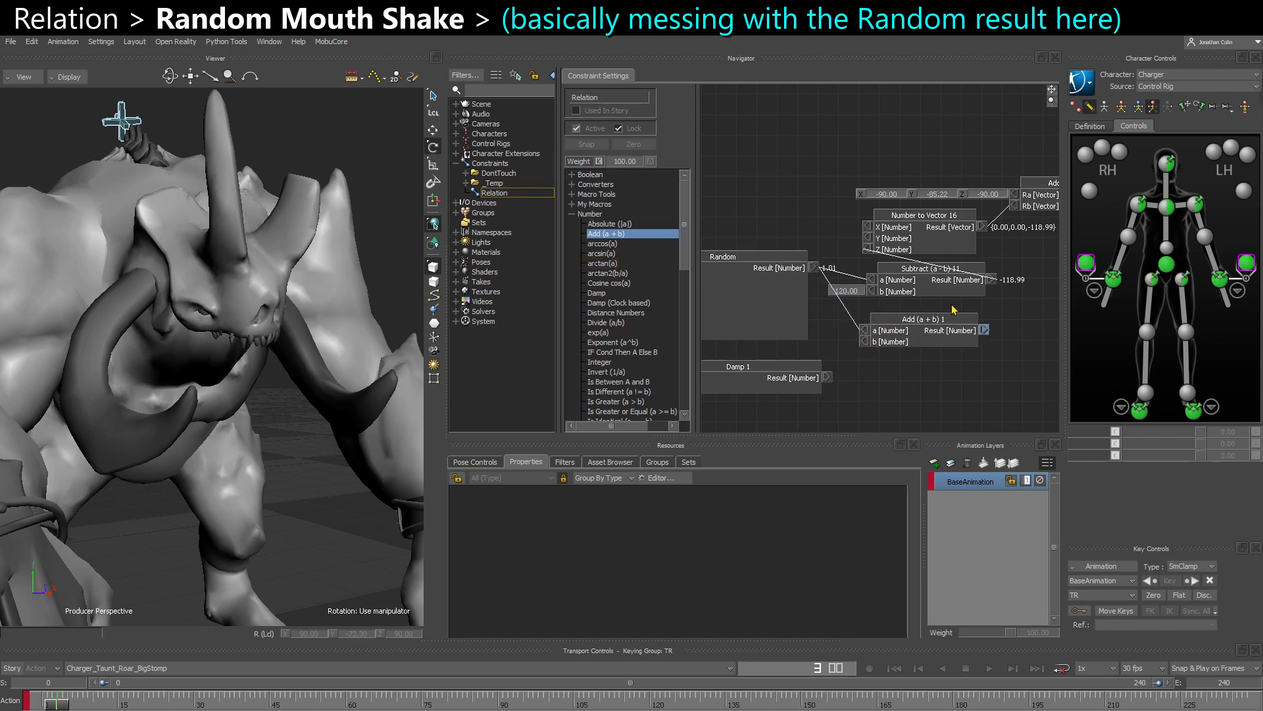
- Connect the Add (a + b) Result to the Number to Vector node's Z input and put Add in place of the deleted Subtract node
drag(954, 309, 867, 250)
click(908, 284)
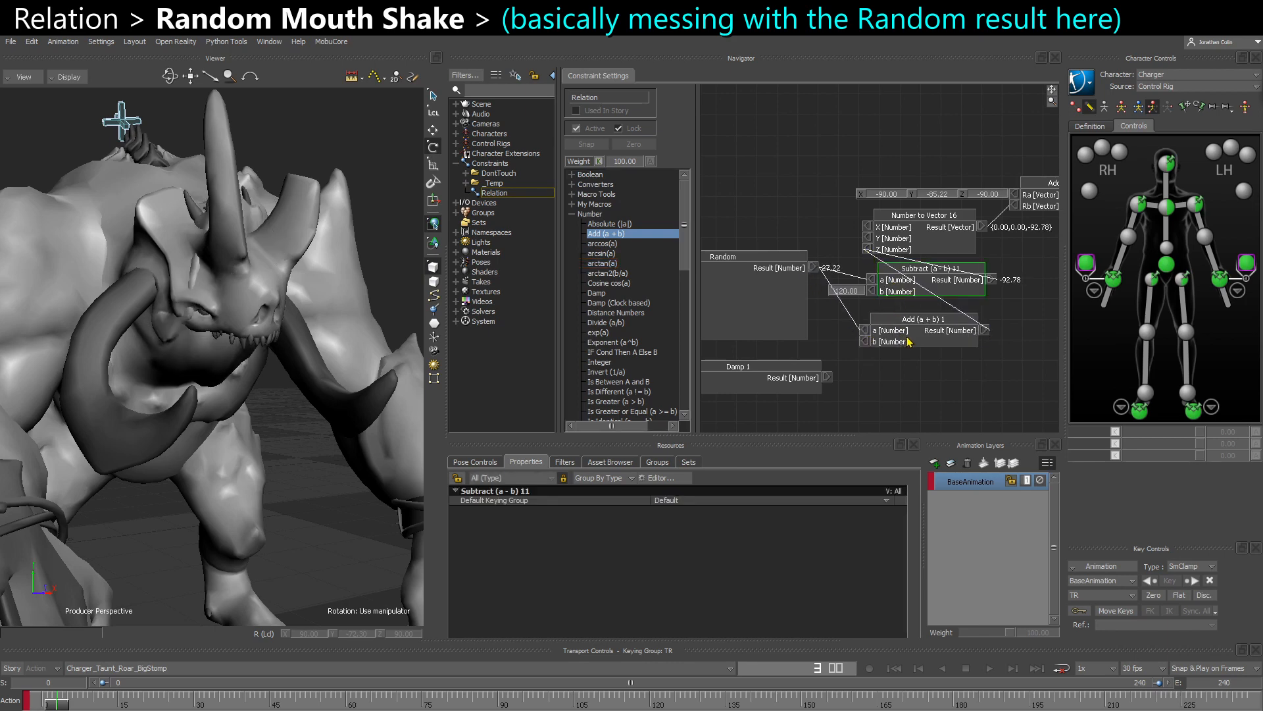
key(Delete)
drag(908, 341, 911, 292)
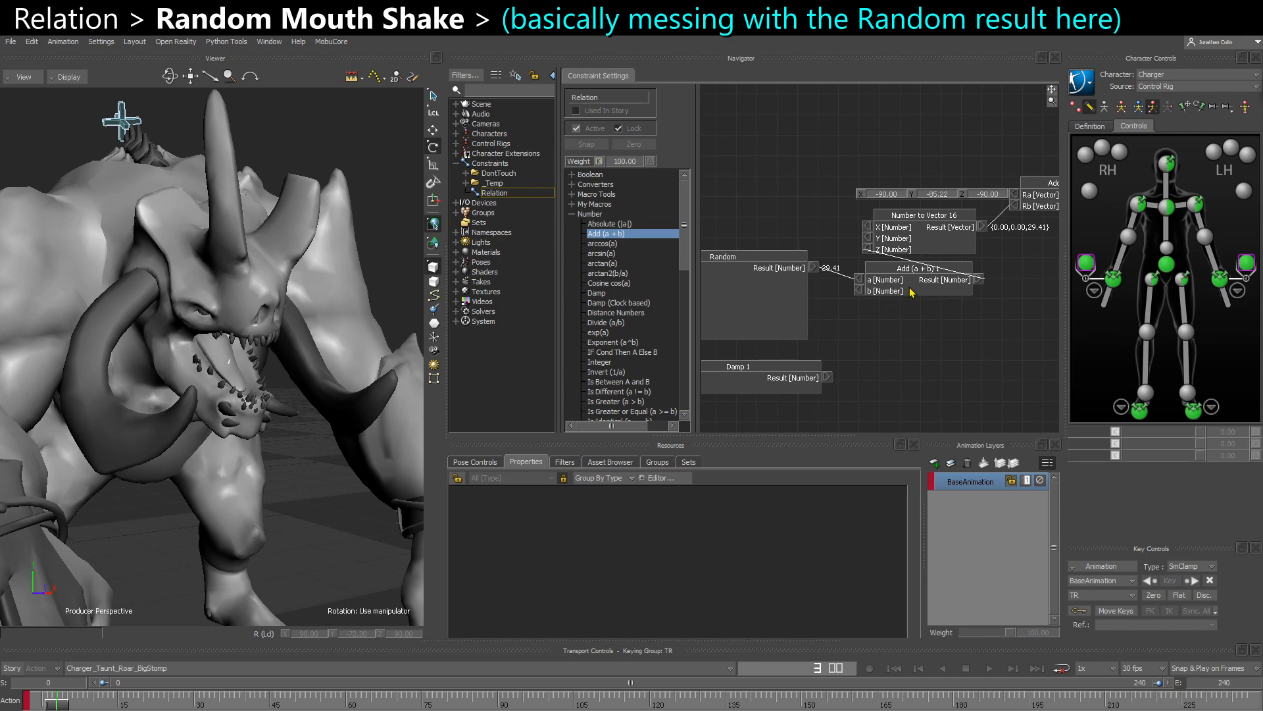
- Expose the Add (a + b) node's b input and set it to 10
click(859, 290)
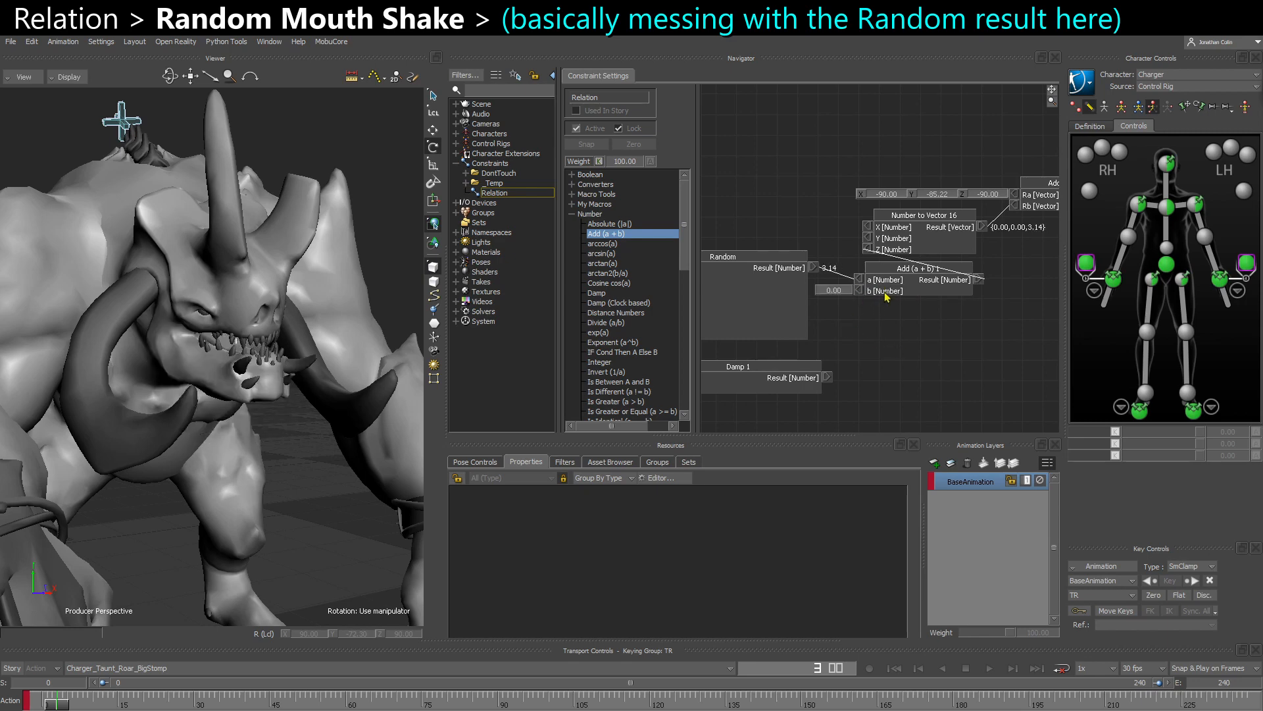
ctrl+shift+drag(258, 397, 327, 413)
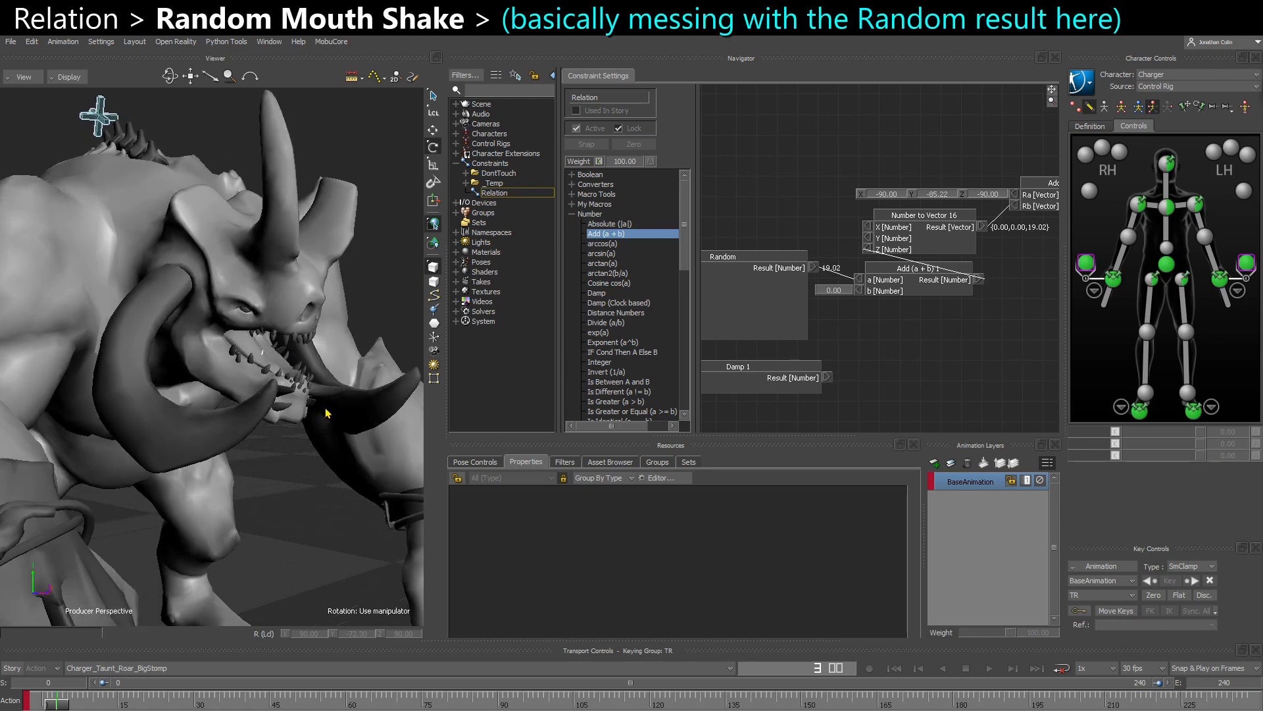
double_click(834, 290)
text(10)
key(Return)
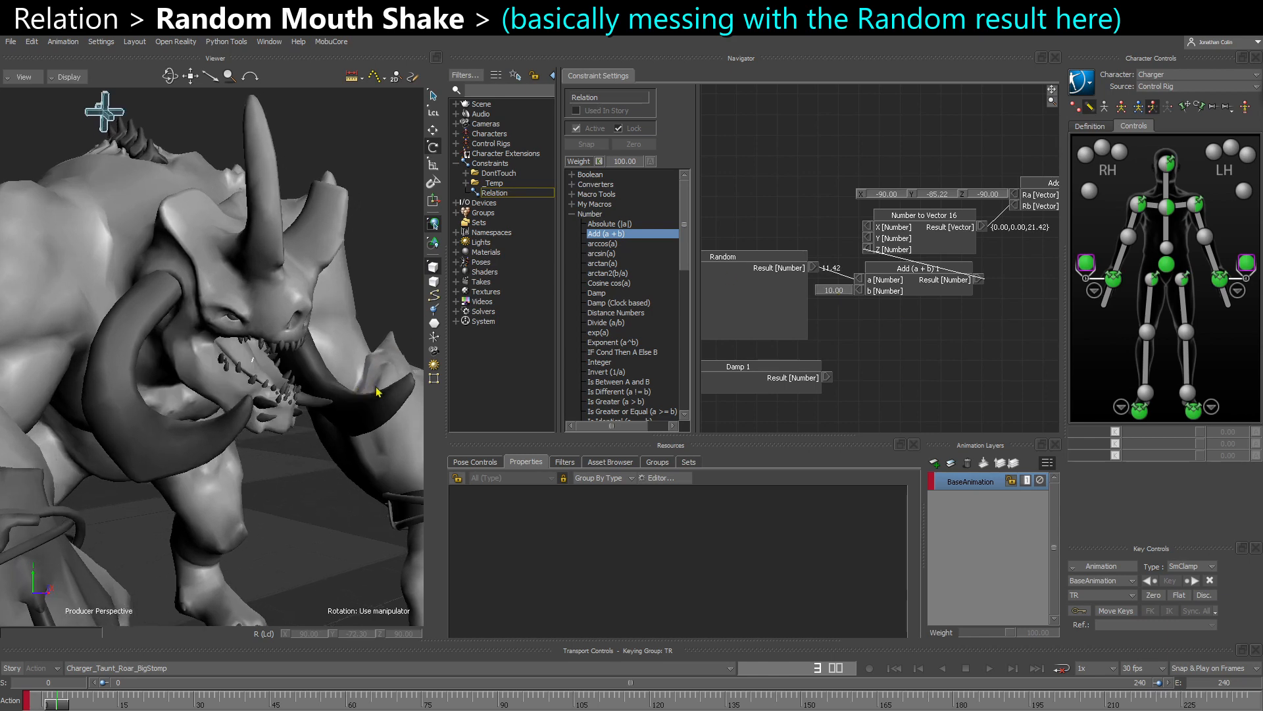
- Set the Add (a + b) node's b input to -10
double_click(850, 292)
text(-10)
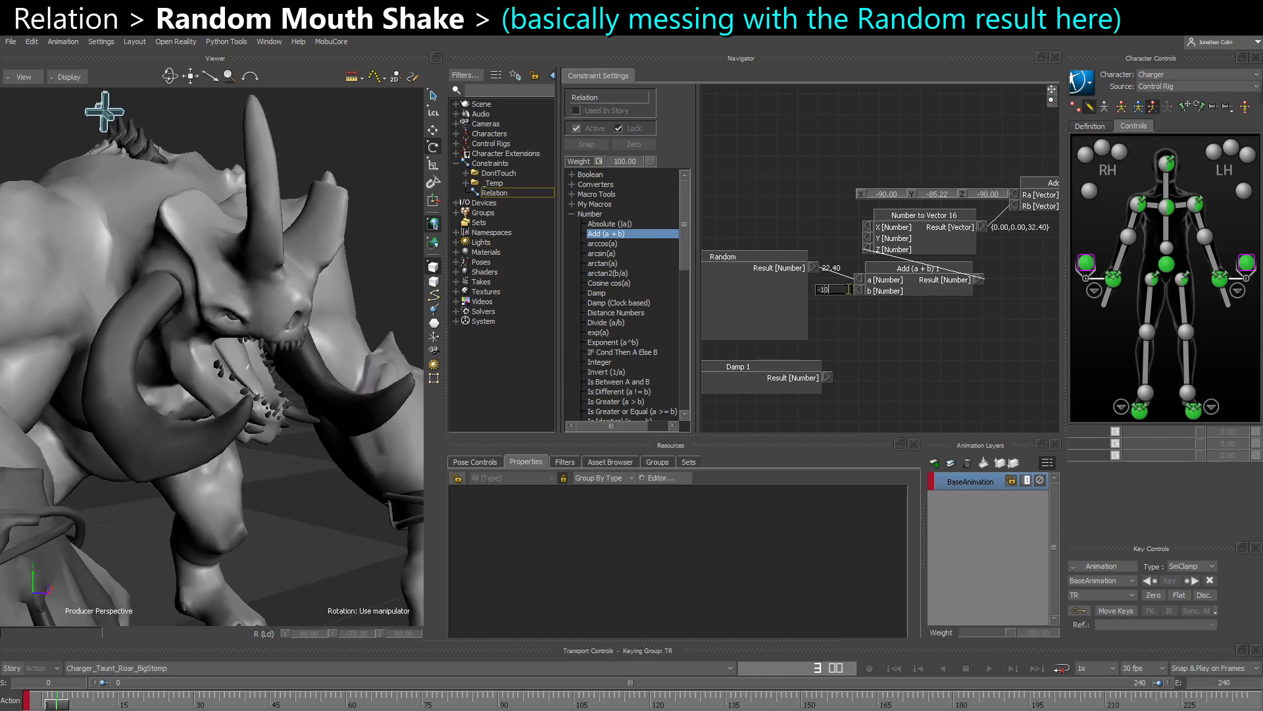
key(Return)
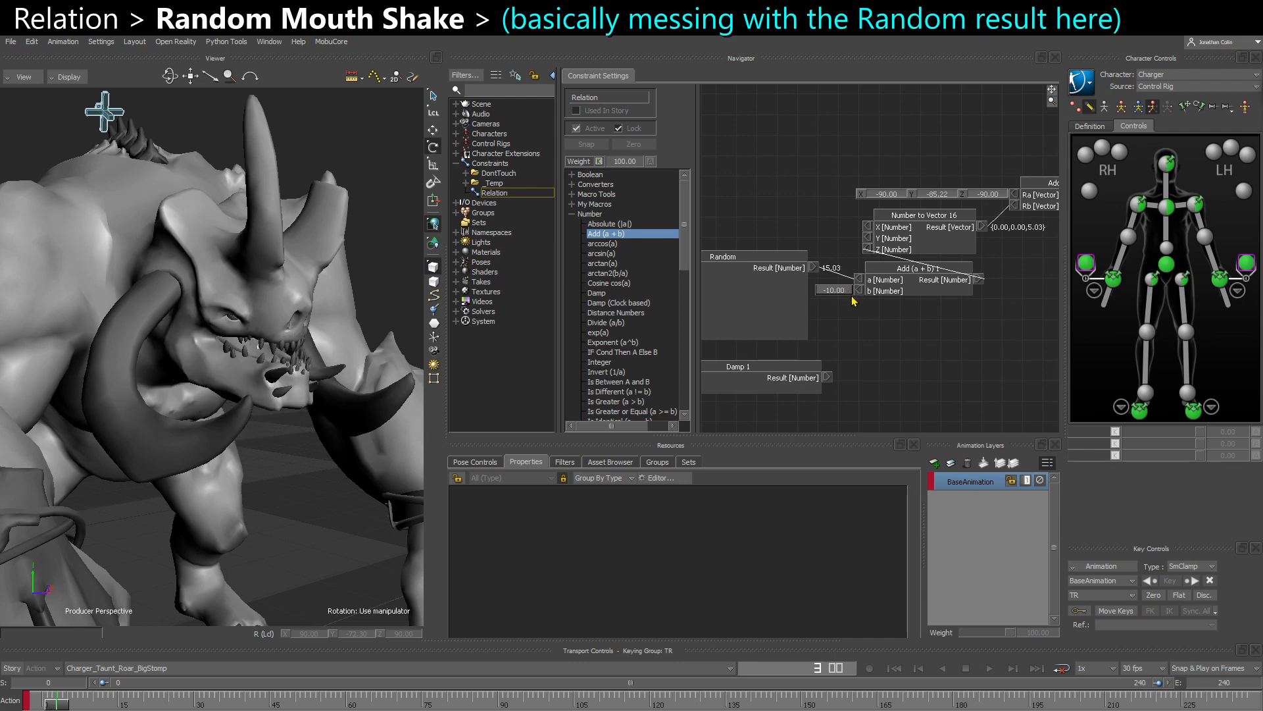
- Set the Add (a + b) node's b input to -5
double_click(834, 290)
text(-5)
key(Return)
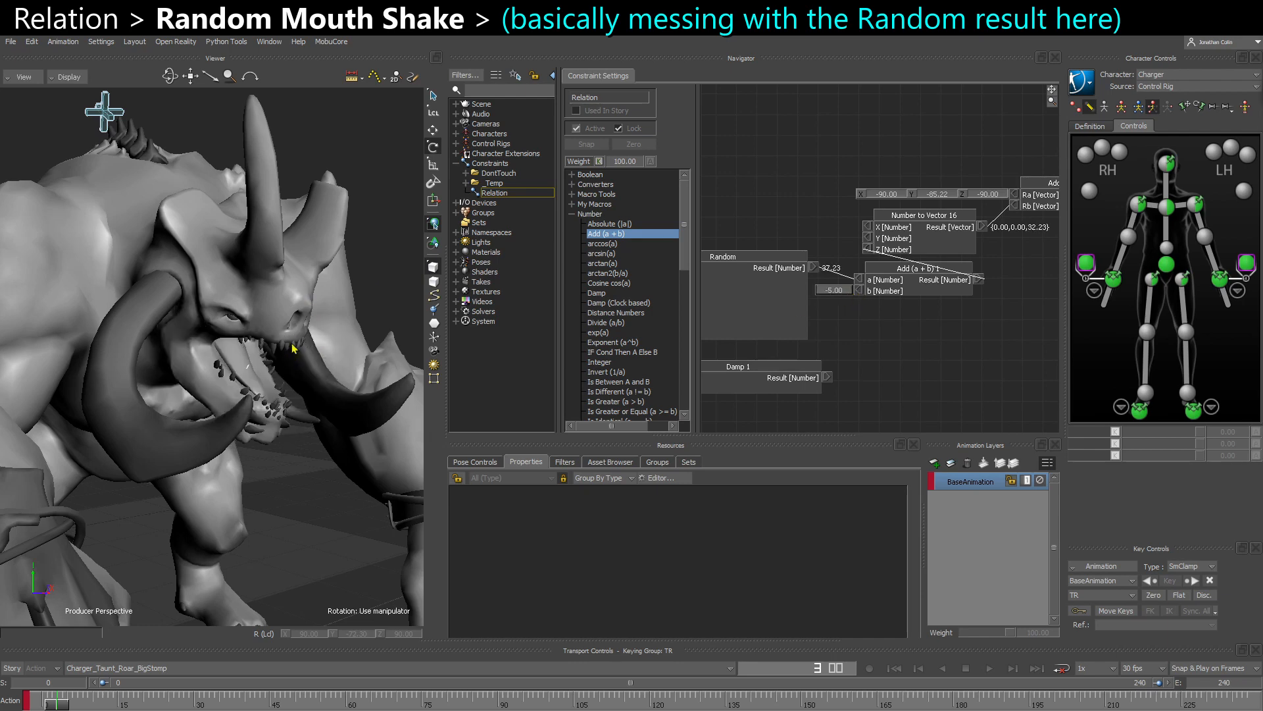
- Route the random value through Damp 1 by connecting Random's Result to Damp's a and Damp's Result to the Add node's a input
shift+drag(718, 336, 834, 305)
drag(804, 396, 835, 279)
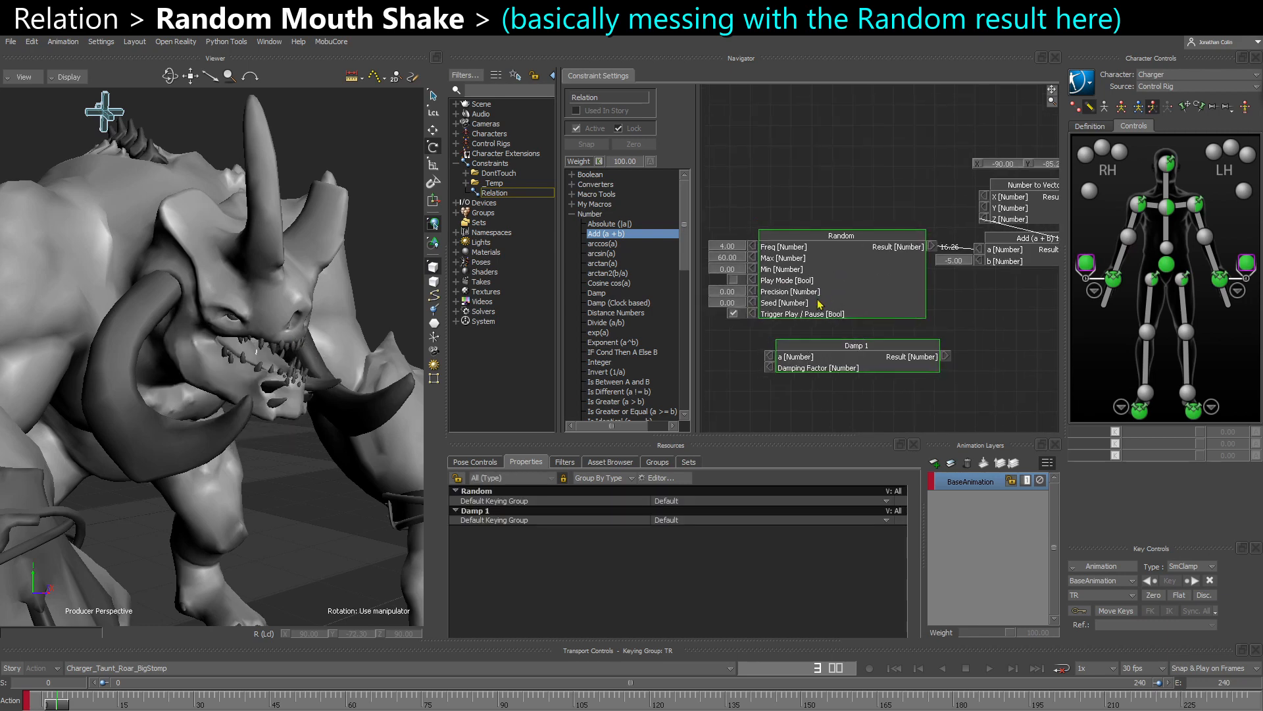
drag(771, 387, 775, 385)
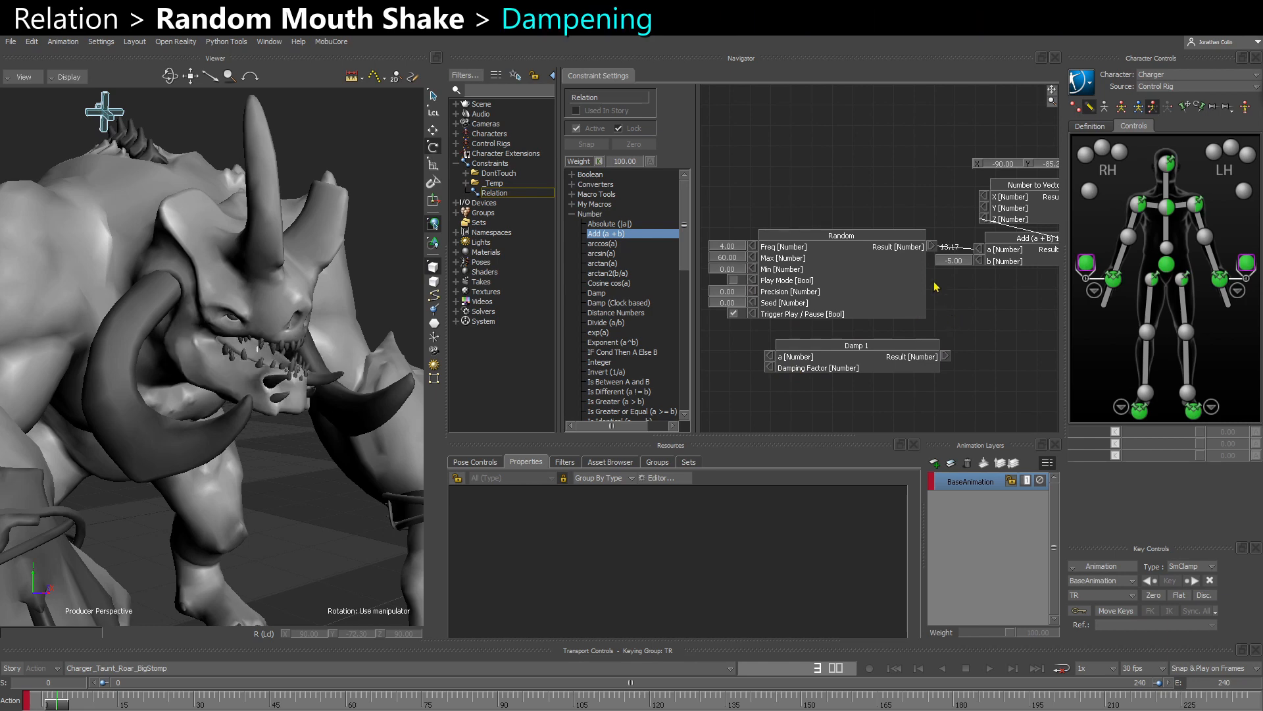
drag(932, 250, 773, 361)
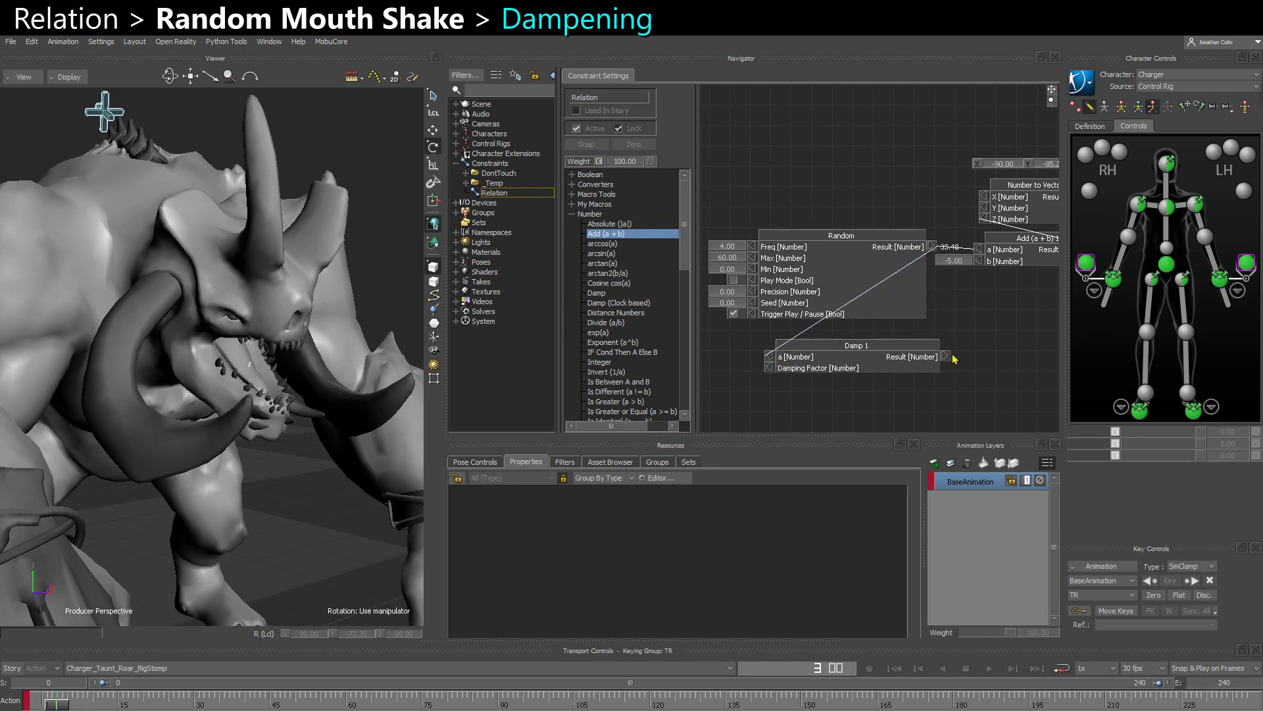
drag(952, 357, 989, 253)
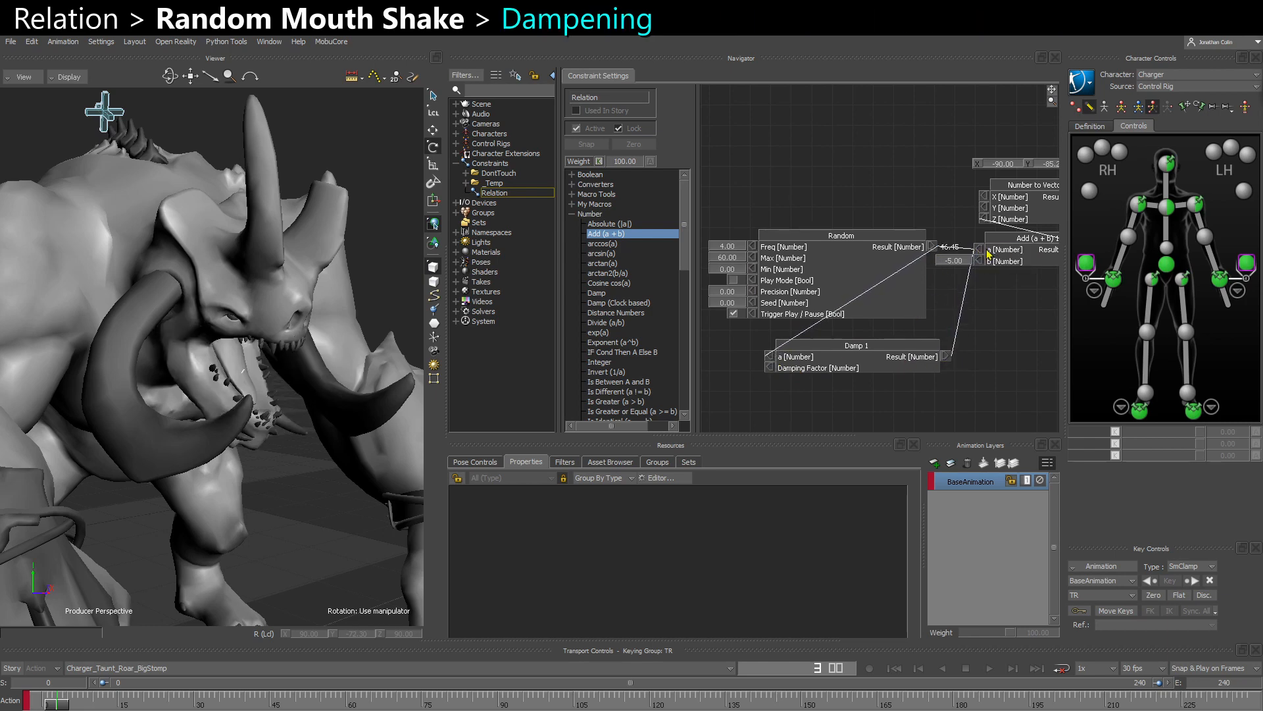
- Expose Damp 1's Damping Factor input and set it to 25
double_click(765, 370)
click(760, 371)
text(25)
key(Return)
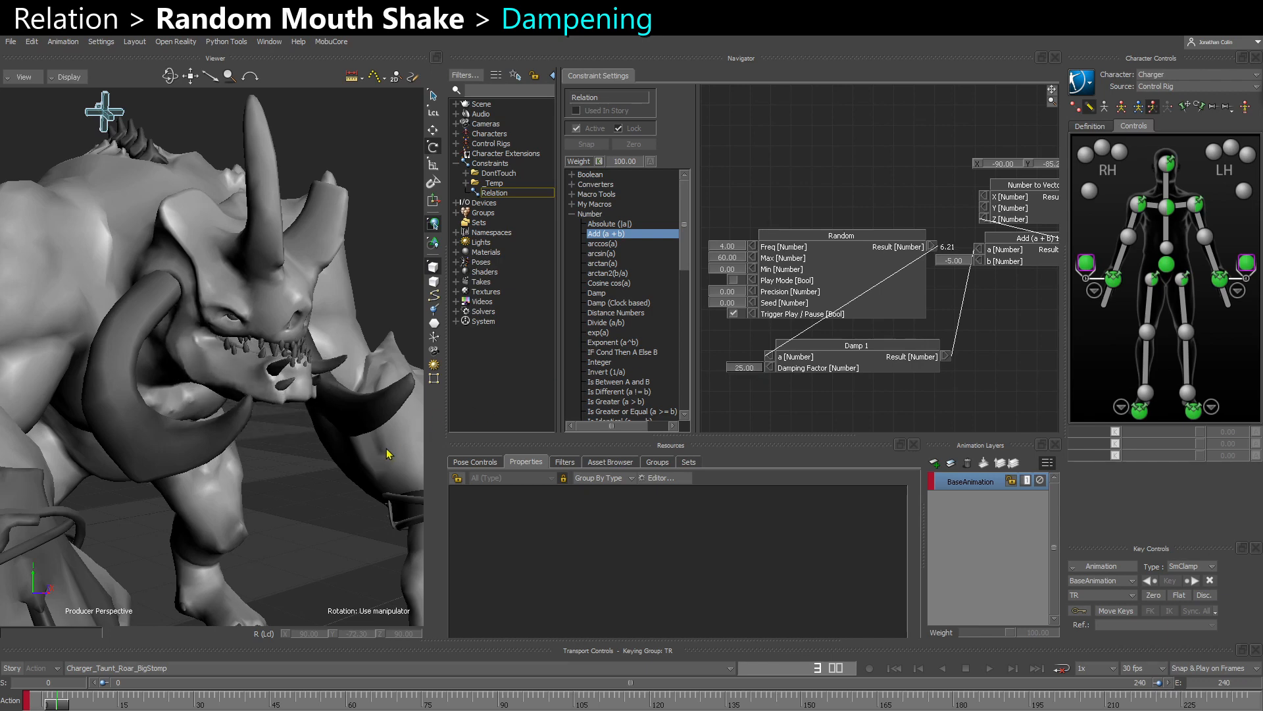
- Set the Random node's Freq to 6 and its Max to 30
shift+drag(795, 338, 813, 340)
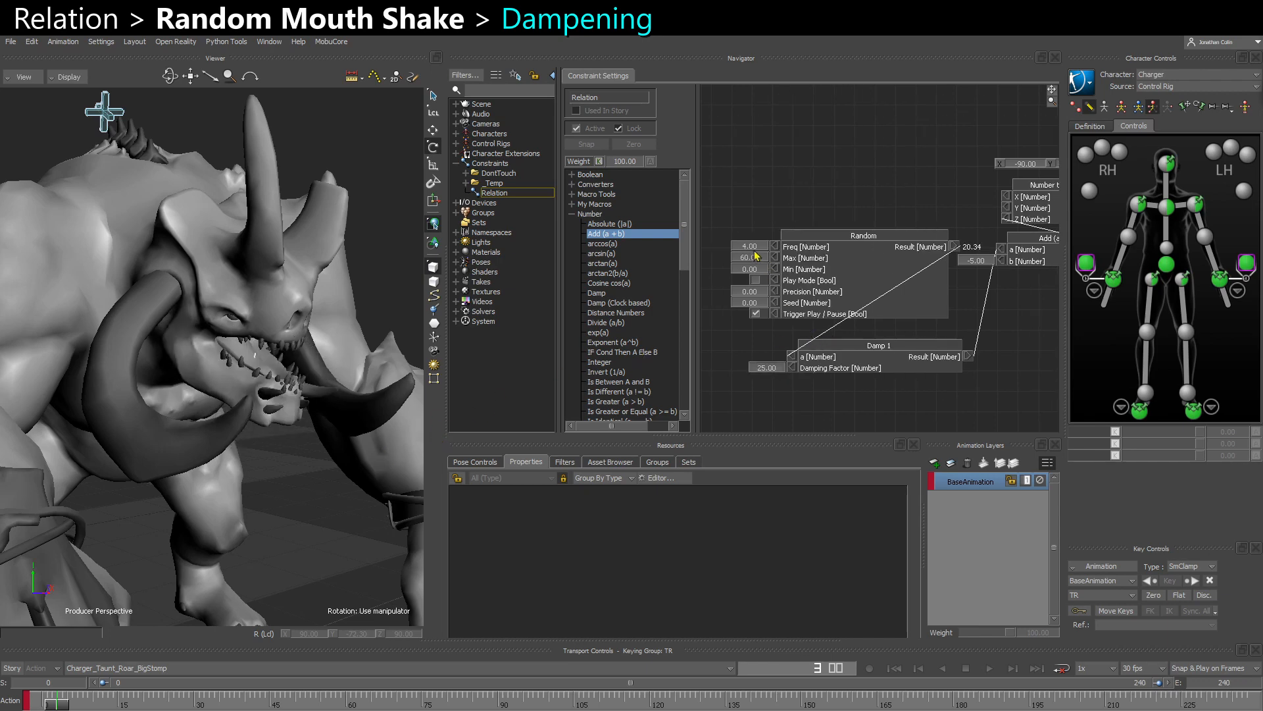
click(753, 250)
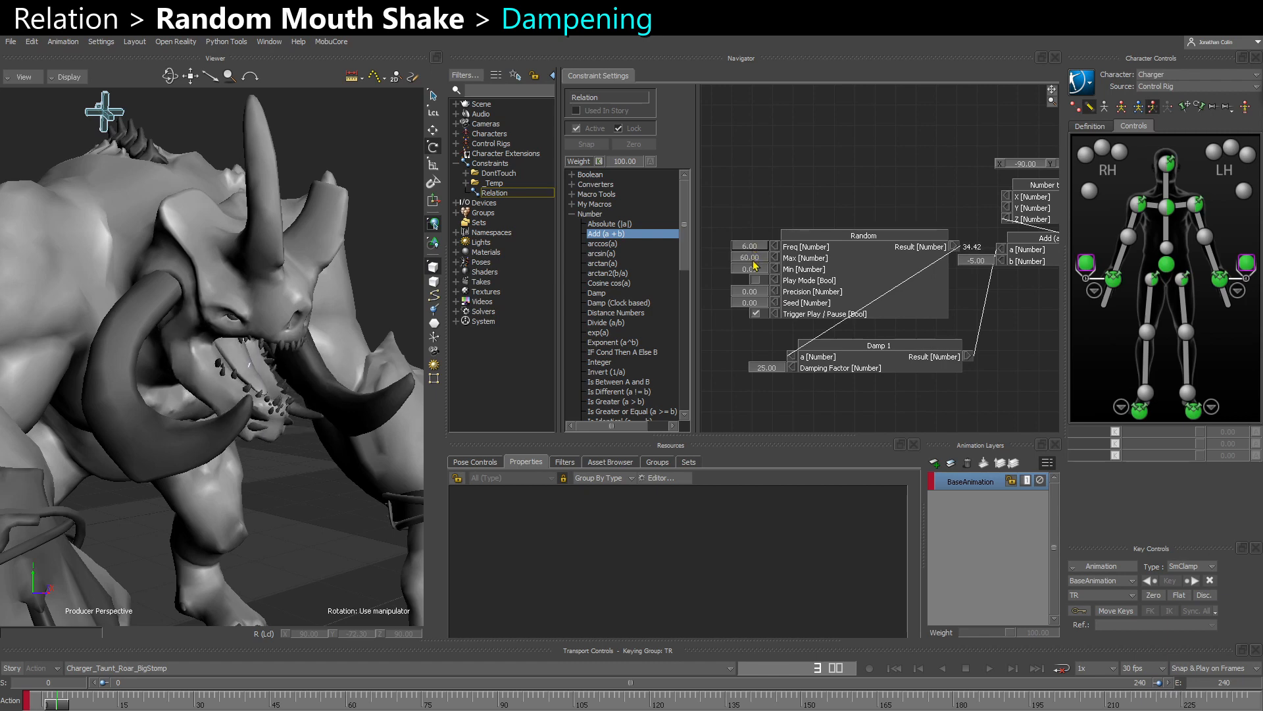
click(754, 261)
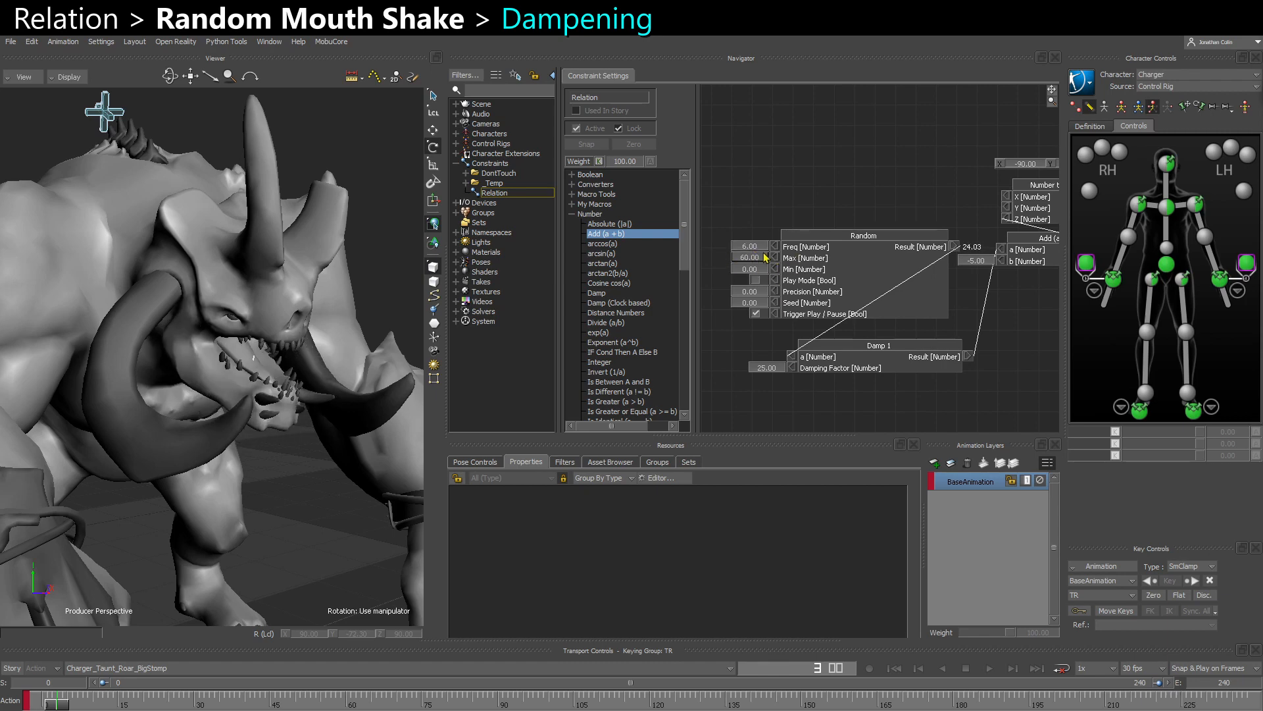
click(748, 268)
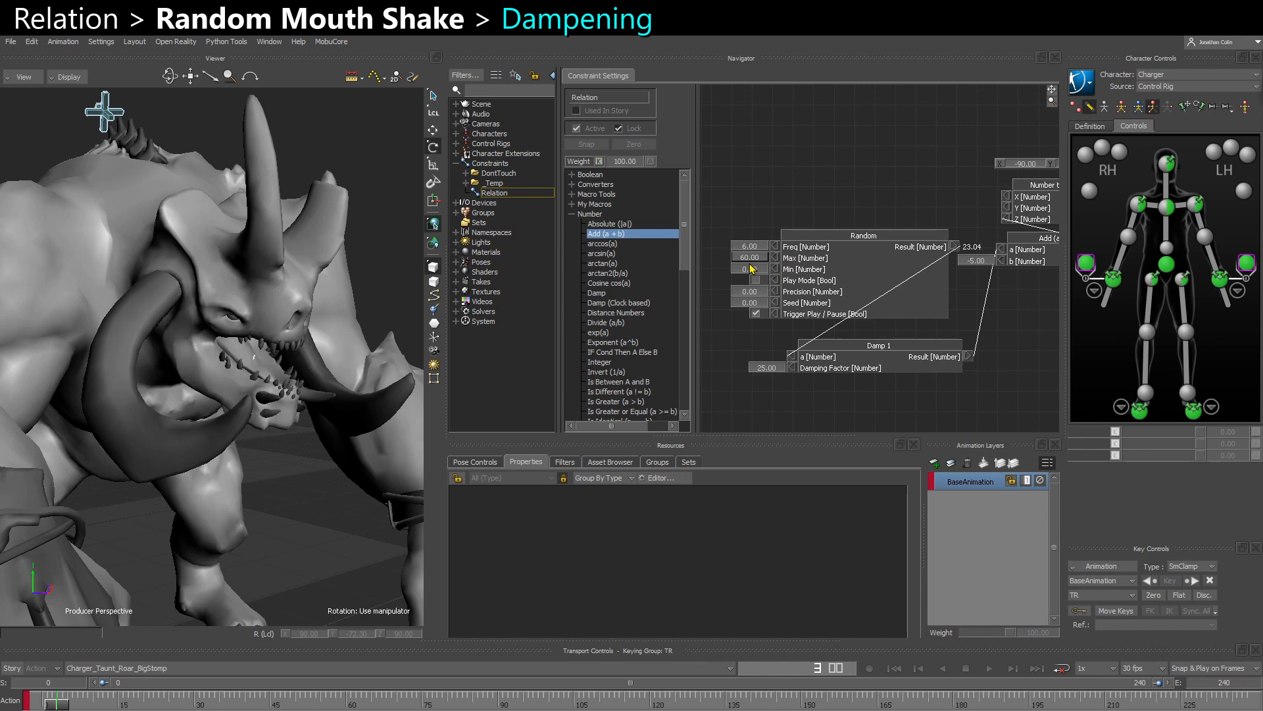
- Set Damp 1's Damping Factor to 40 and the Random node's Freq to 8
double_click(772, 371)
text(40)
key(Return)
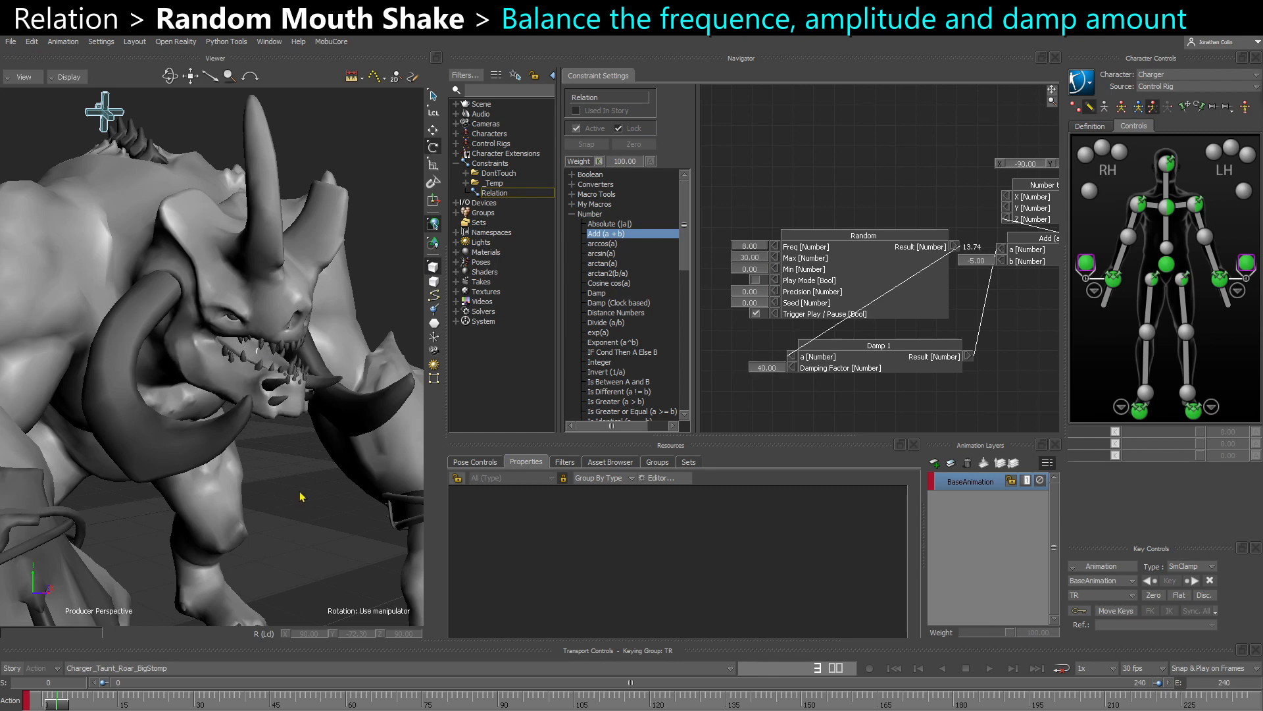
- Play the animation with the whole creature in view to review the damped mouth shake
ctrl+shift+drag(301, 496, 156, 452)
key(ctrl+space)
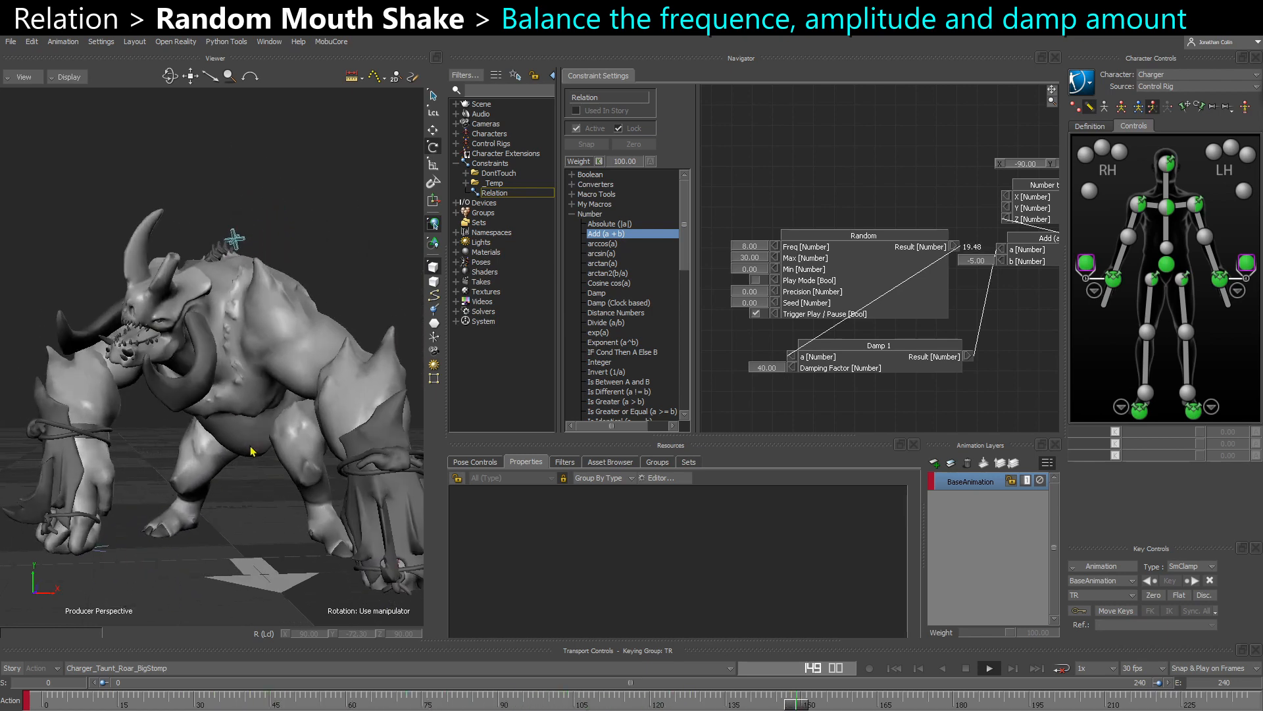
key(ctrl+space)
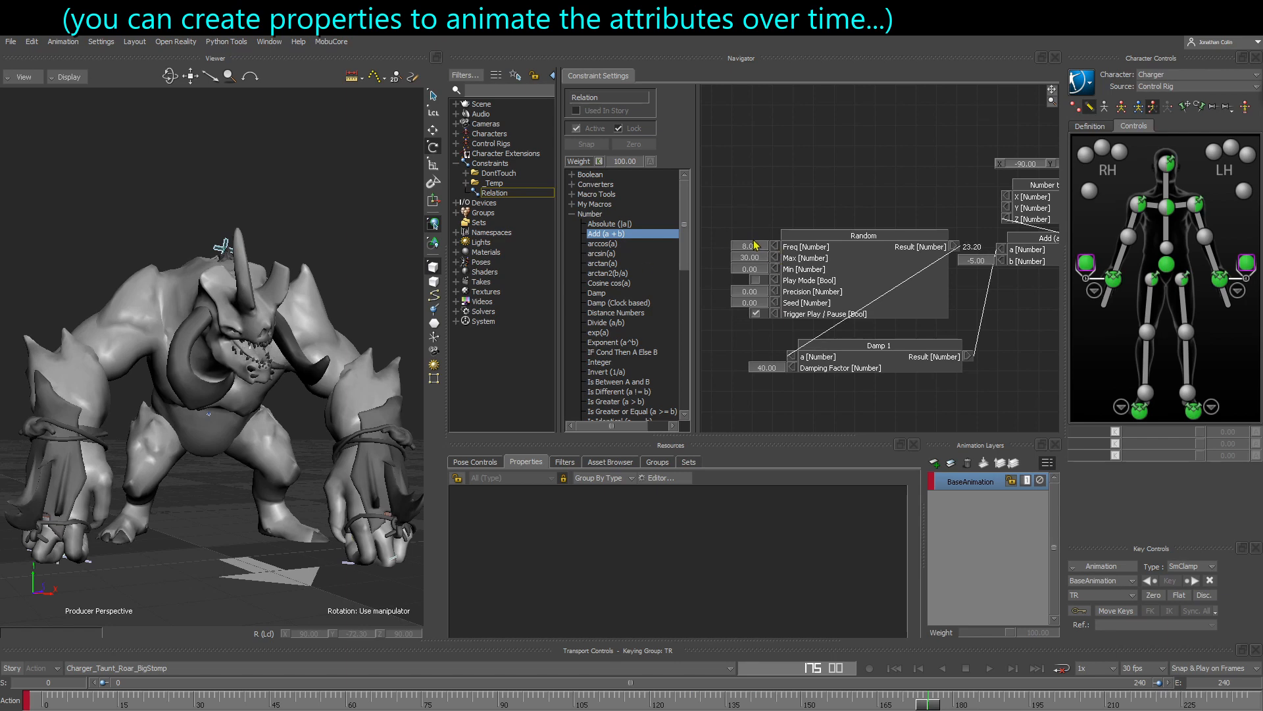
- Select the CTL_Jaw control through the X-Ray display and return to the normal display
key(ctrl+a)
key(ctrl+a)
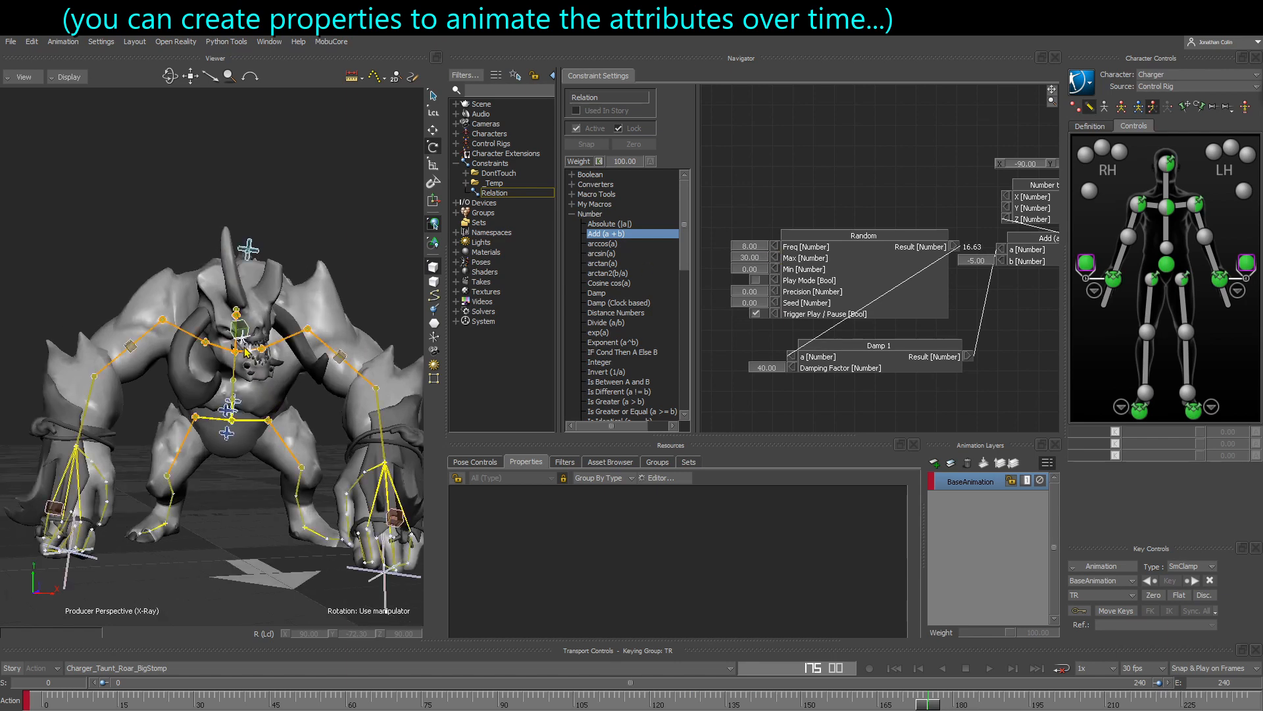
click(242, 330)
key(ctrl+a)
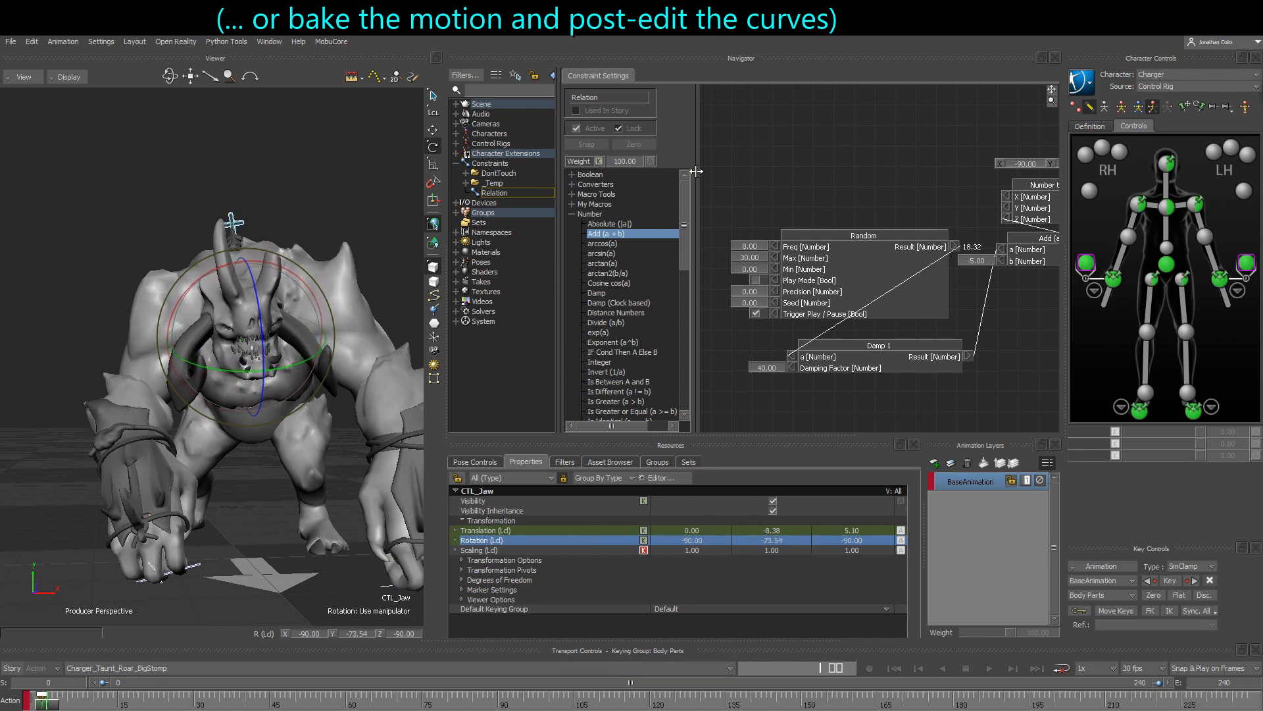
- Set the Relation constraint's Weight to 0 and key it at frame 1
drag(685, 175, 701, 175)
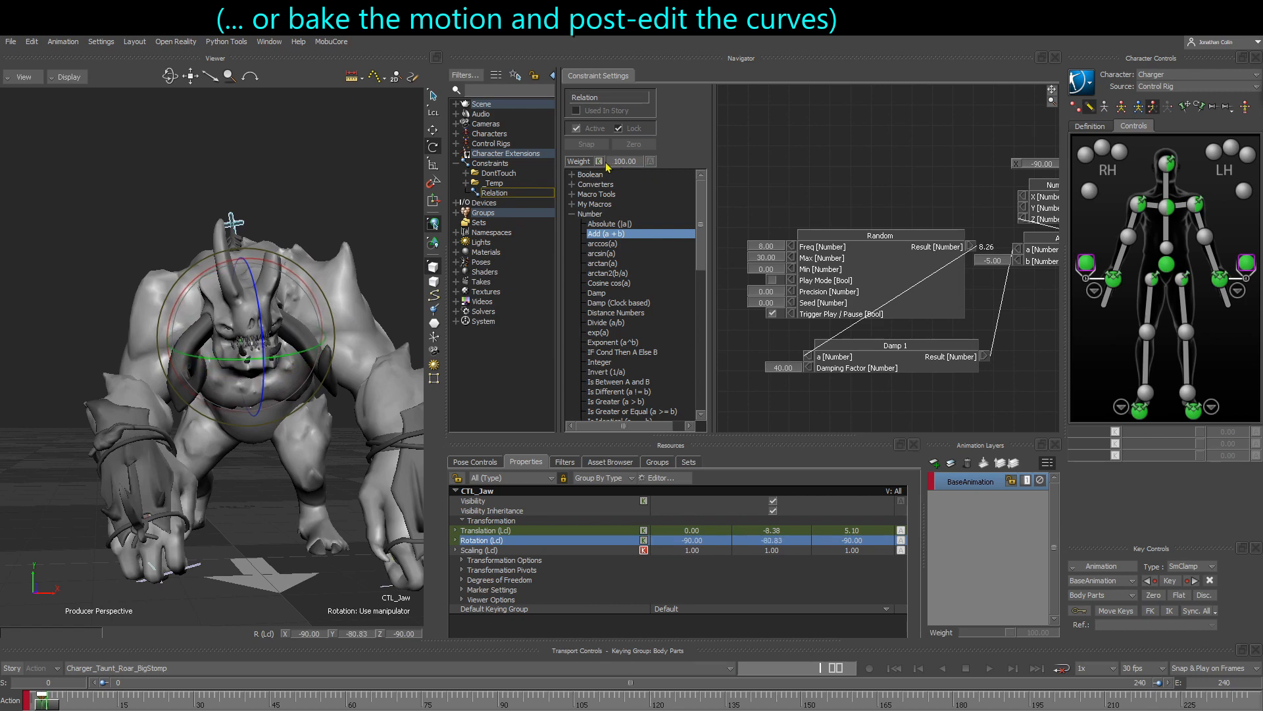
drag(612, 164, 405, 179)
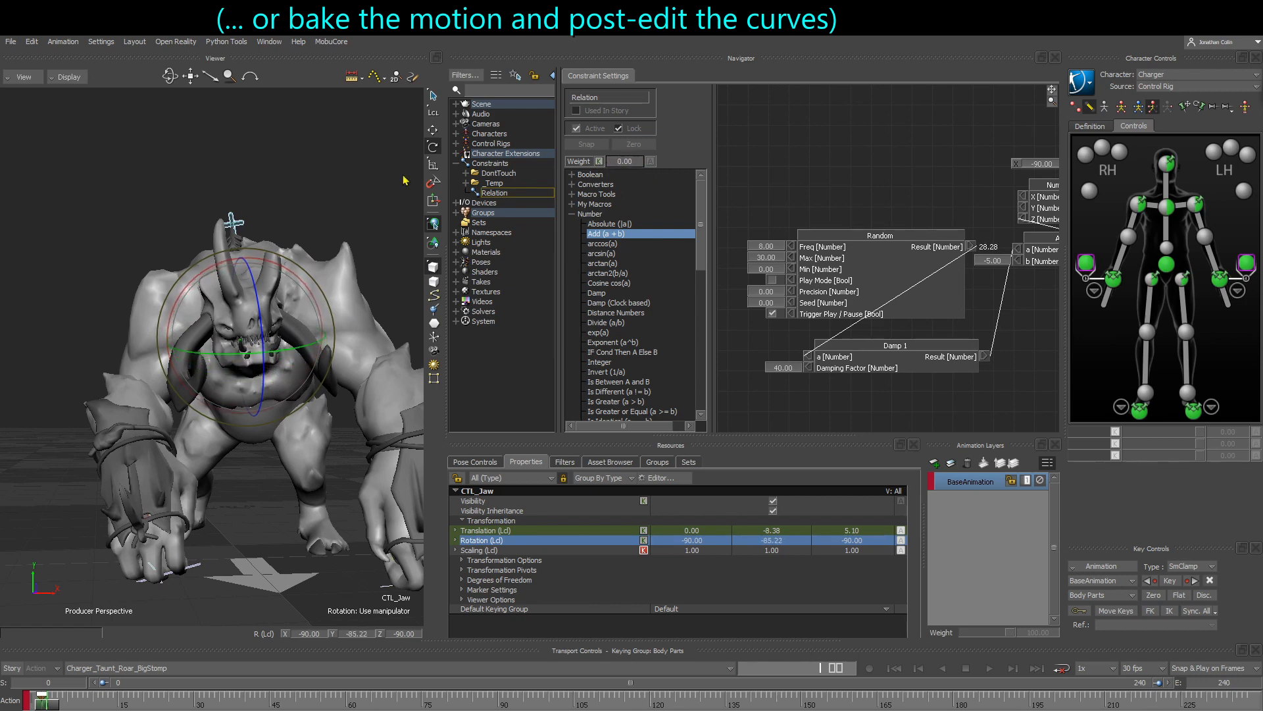
click(598, 162)
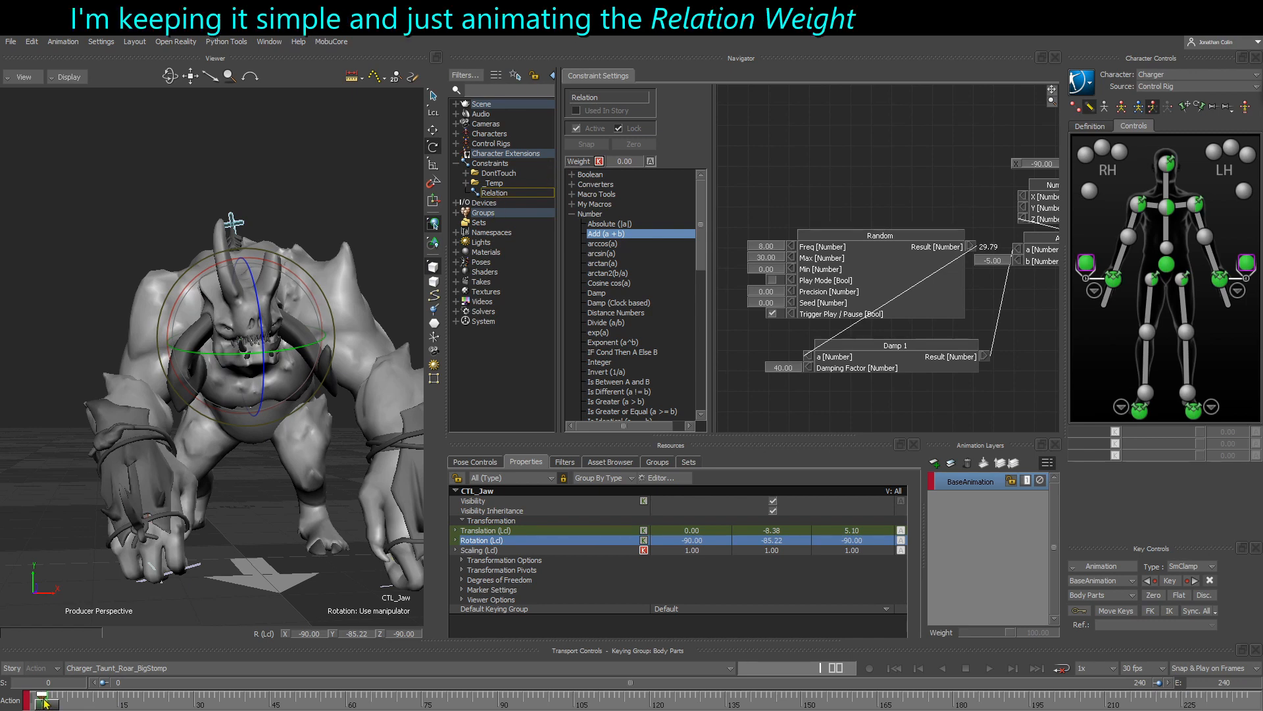
- Deselect the jaw control and make the Relation's Weight the active property so the timeline shows its keys
click(49, 530)
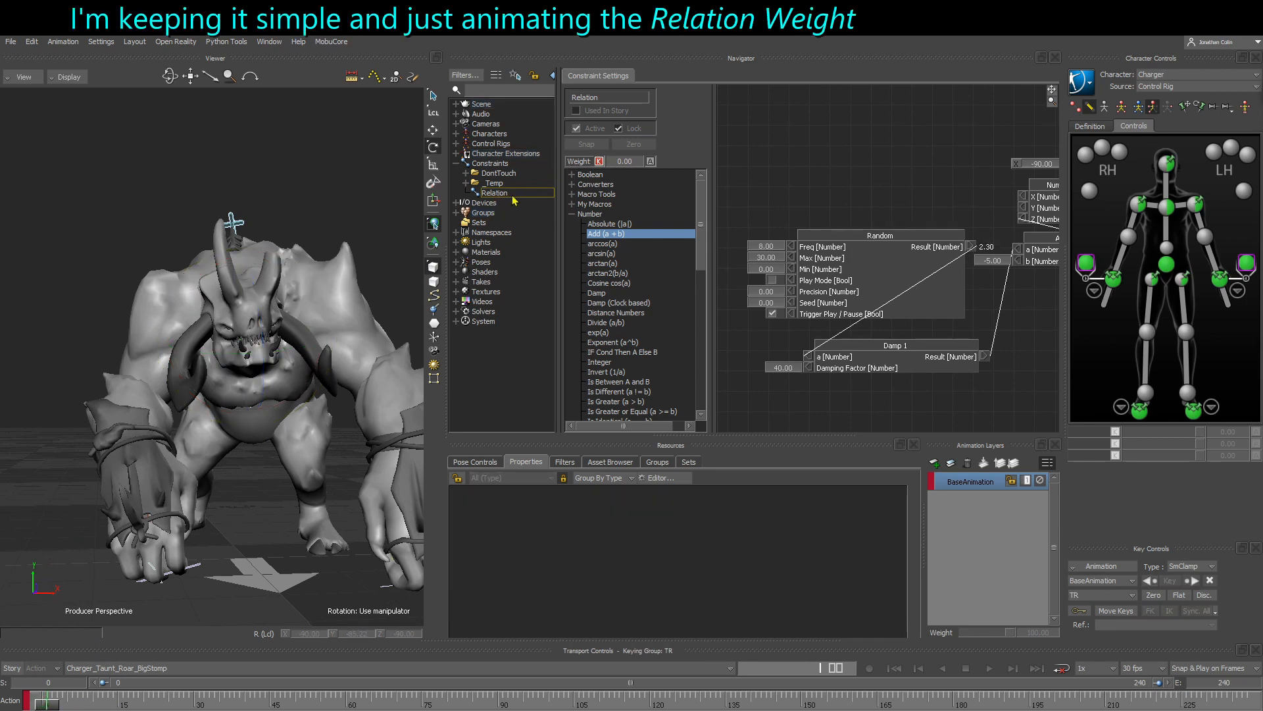
click(580, 162)
shift+click(49, 698)
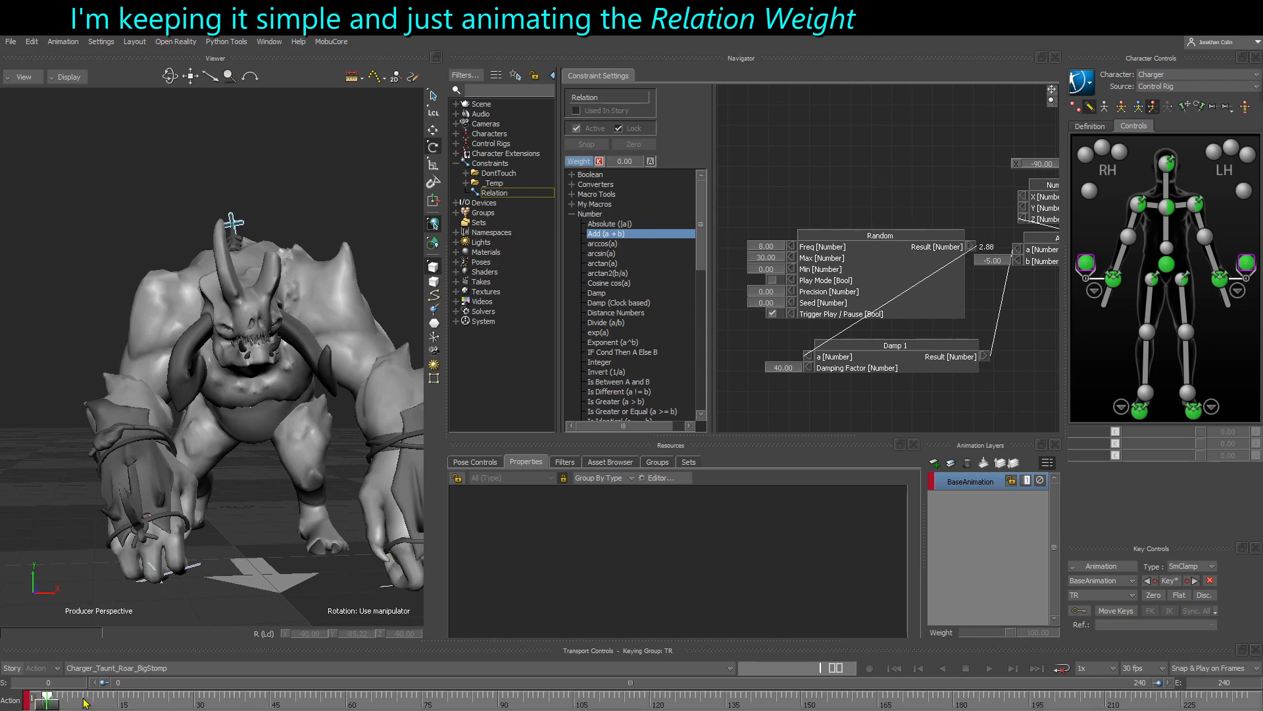
- Key the Relation's Weight at 17 at about frame 15
drag(45, 702, 119, 705)
drag(614, 158, 635, 161)
click(600, 161)
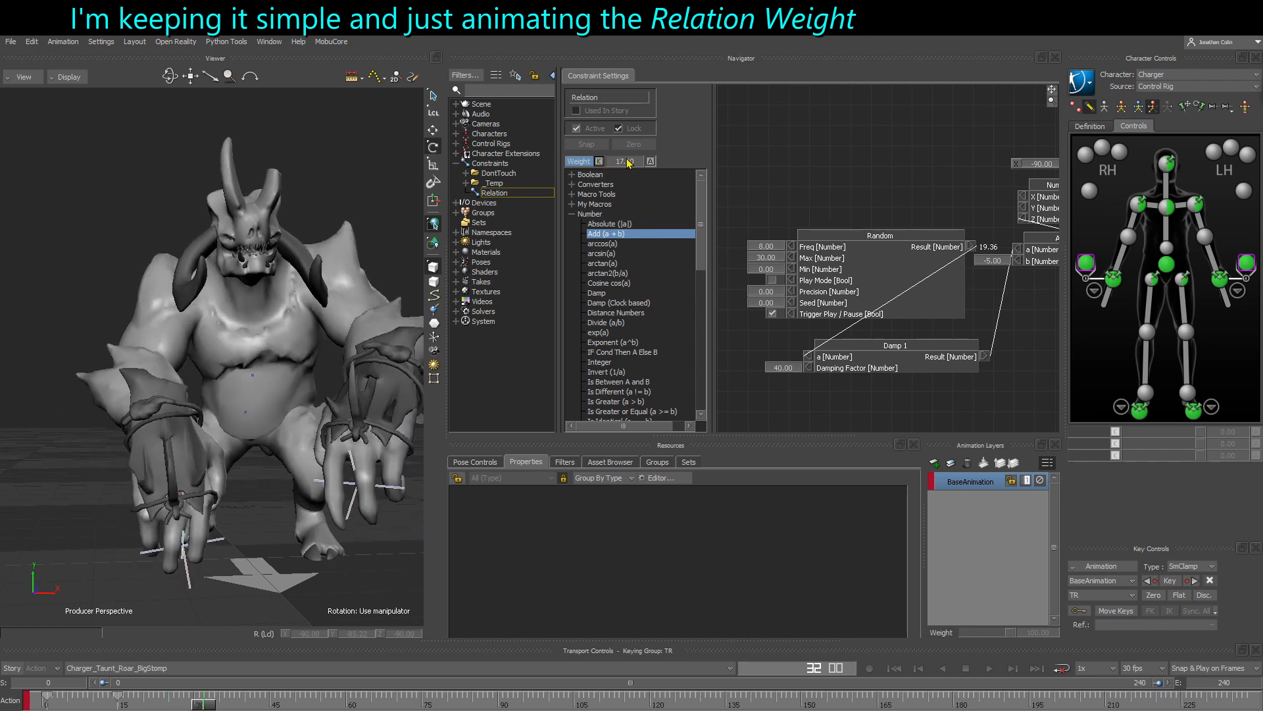
- Key the Relation's Weight at 0 at about frame 31 and at frame 45, and adjust key timing in the timeline
drag(629, 163, 612, 163)
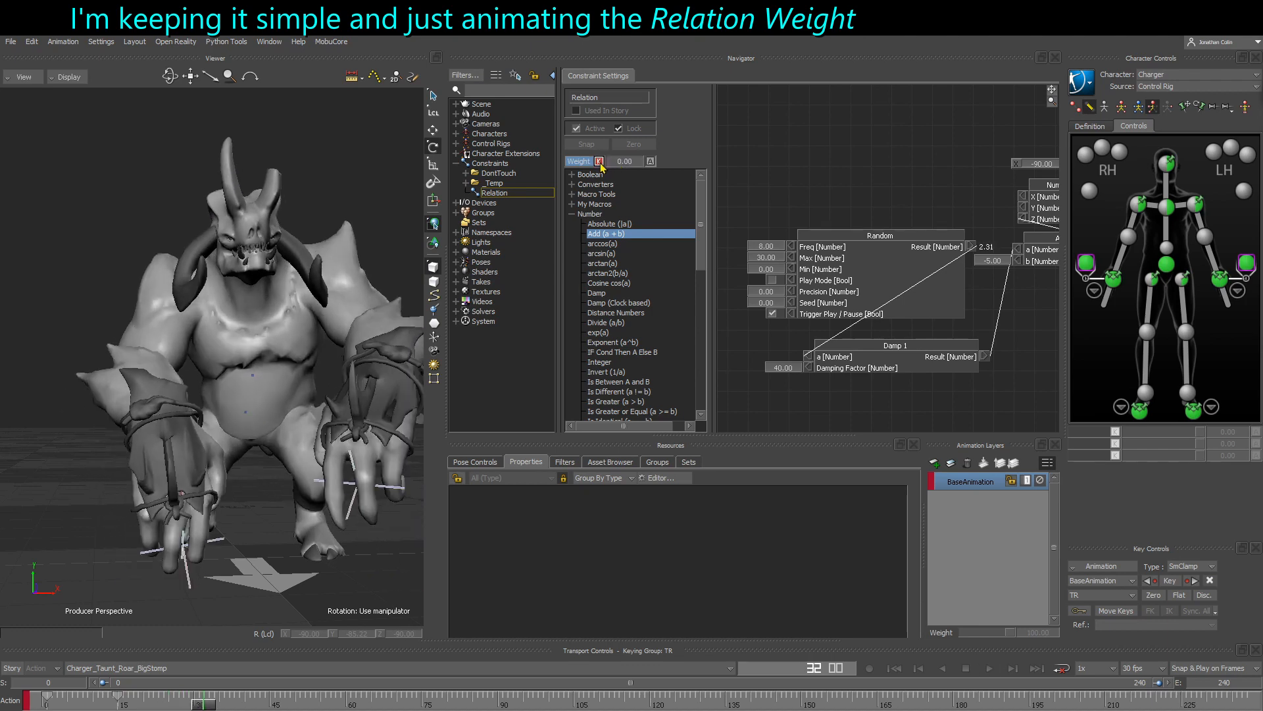
click(600, 161)
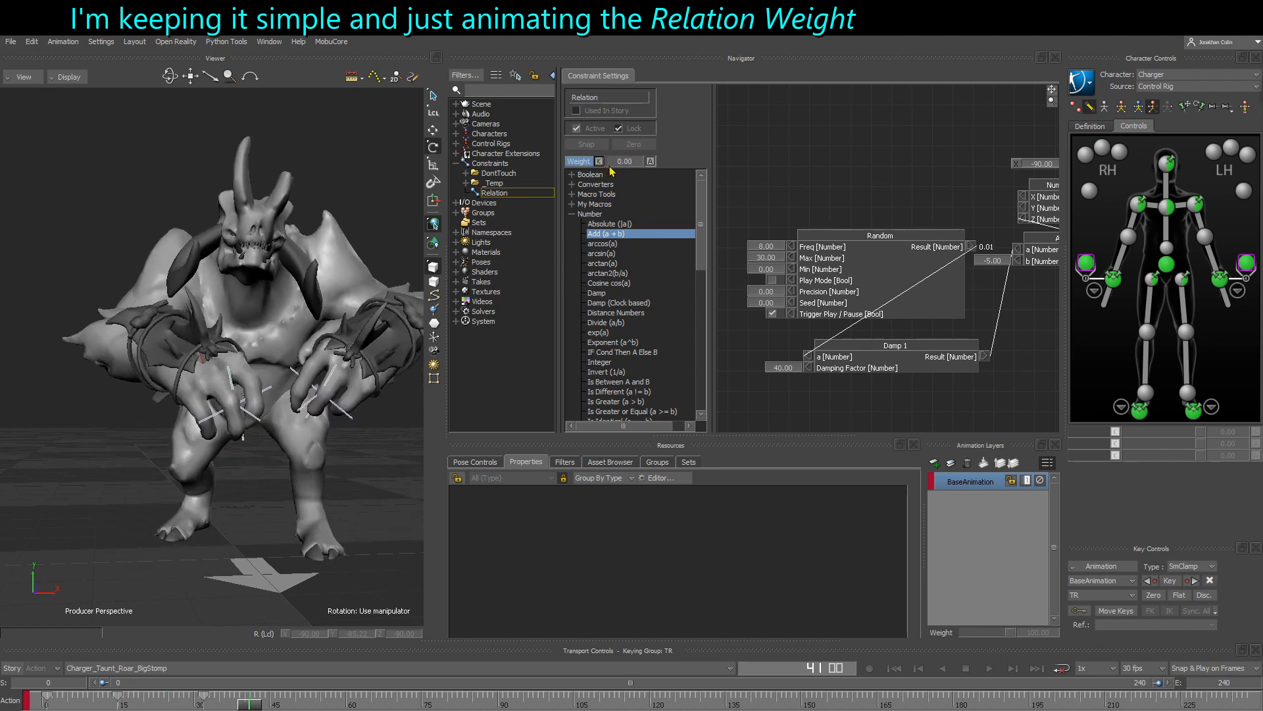
key(space)
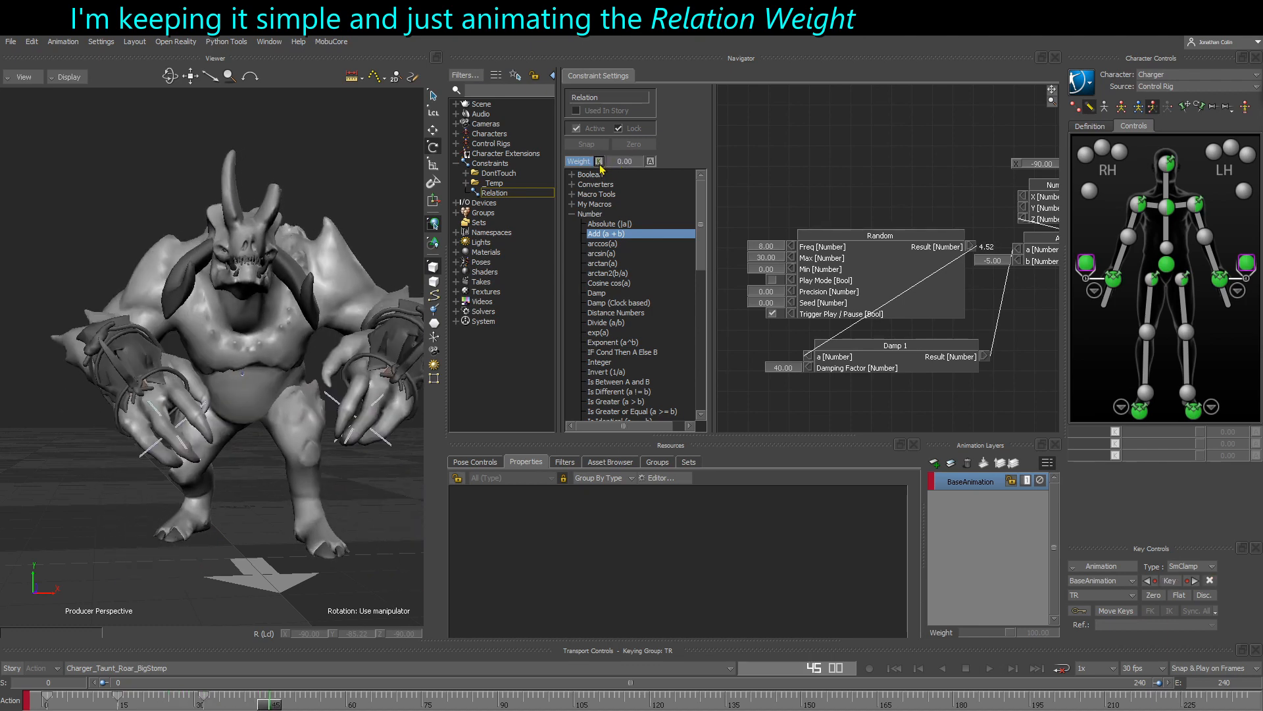
click(599, 162)
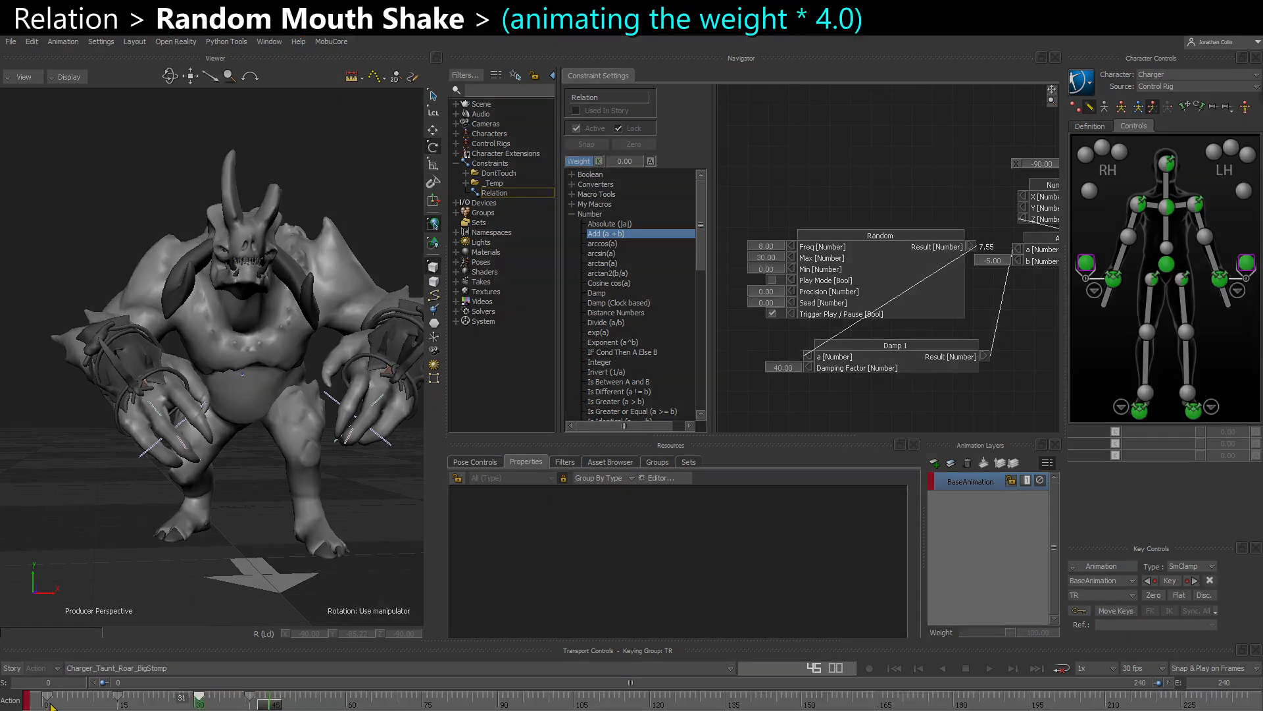
click(71, 703)
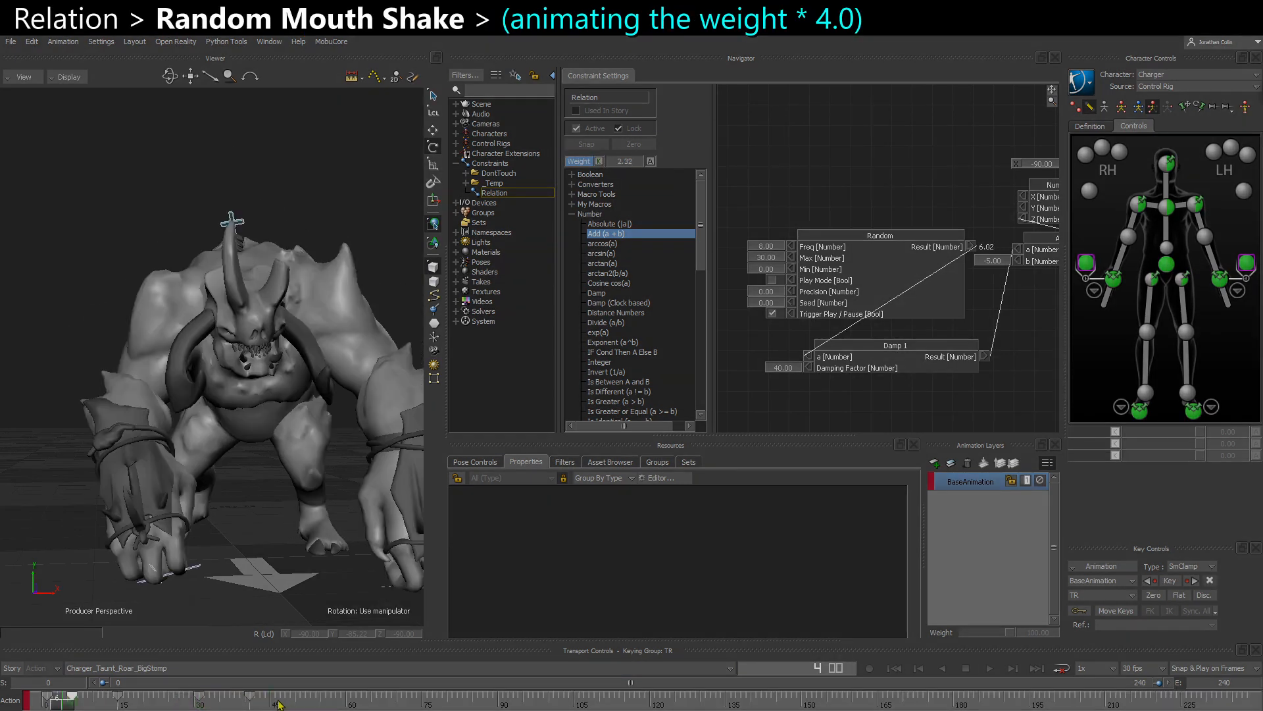
- Key the Relation's Weight at 100 at about frame 50 and resume playback
click(294, 702)
drag(625, 161, 690, 166)
click(599, 162)
key(space)
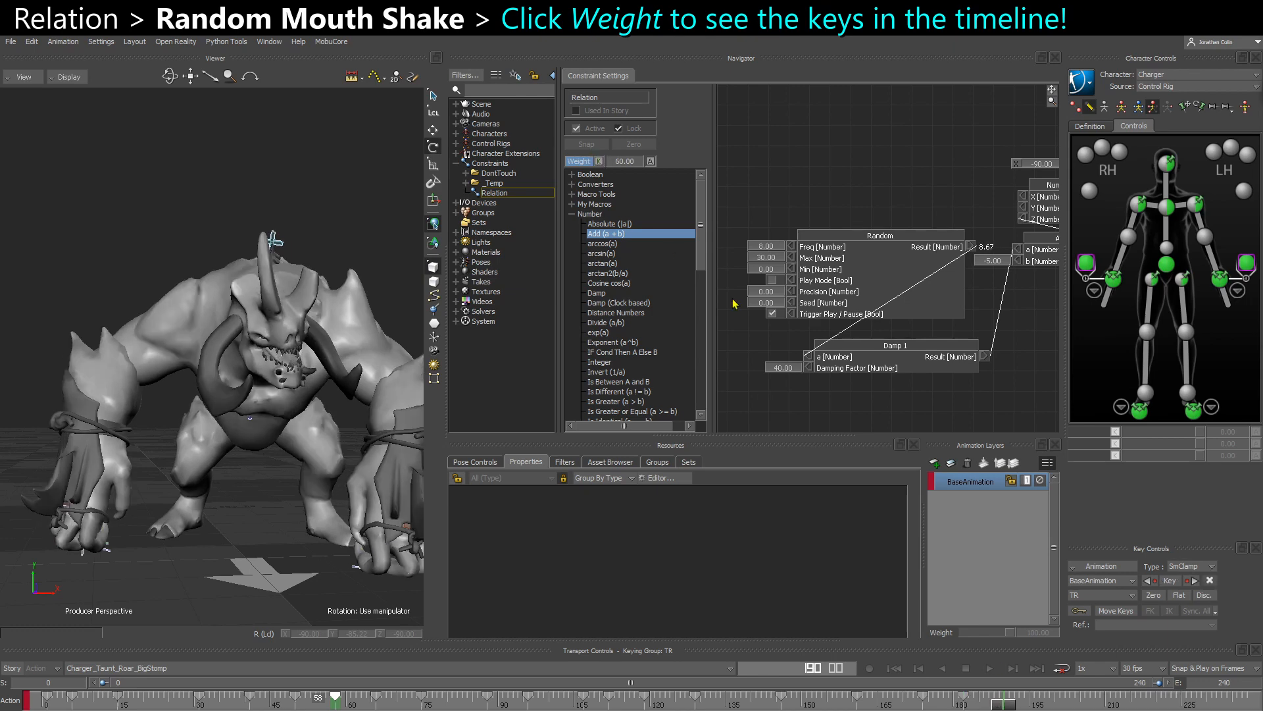
- Key the Relation's Weight at about 22 at frame 190 and at 0 at frame 201
drag(618, 162, 645, 167)
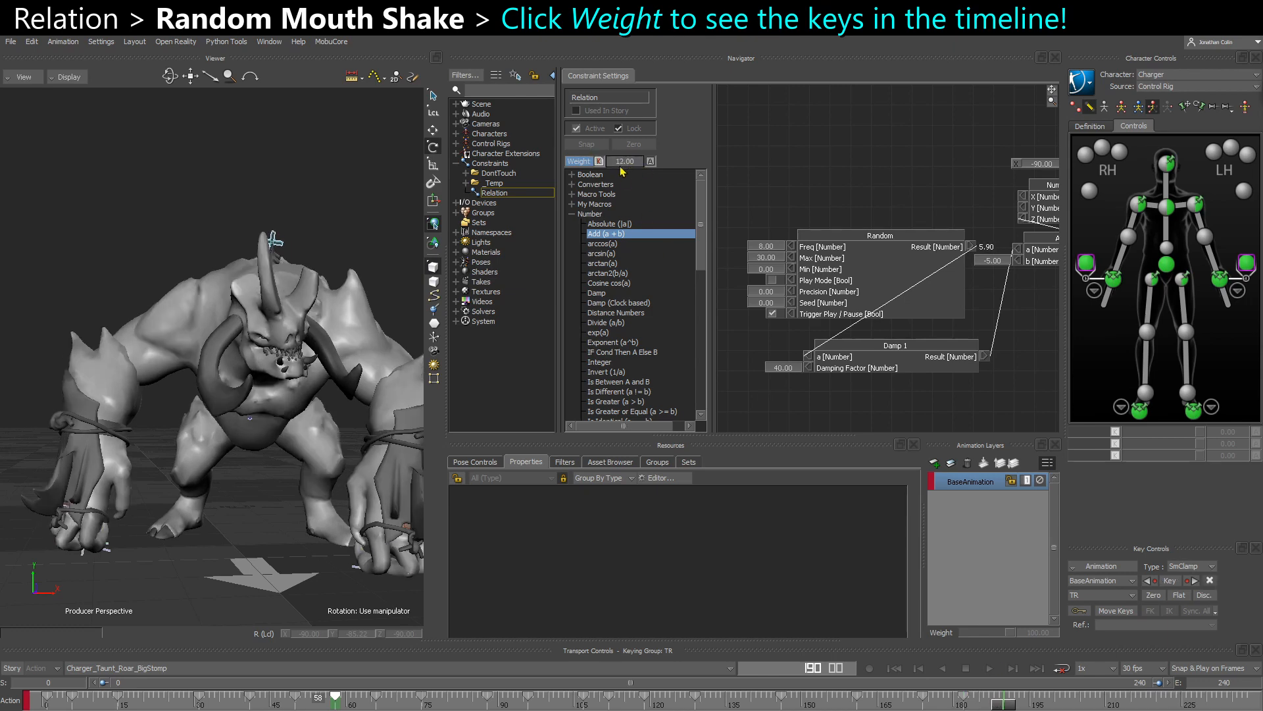
click(599, 163)
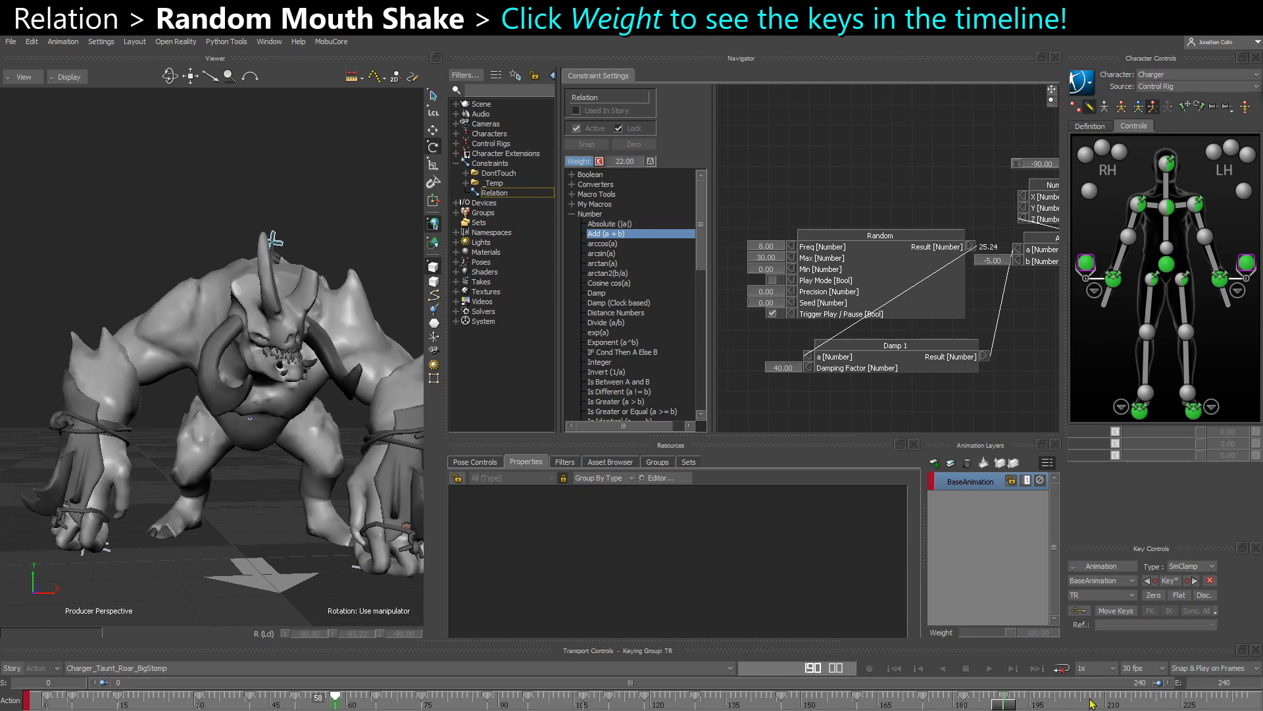
click(598, 162)
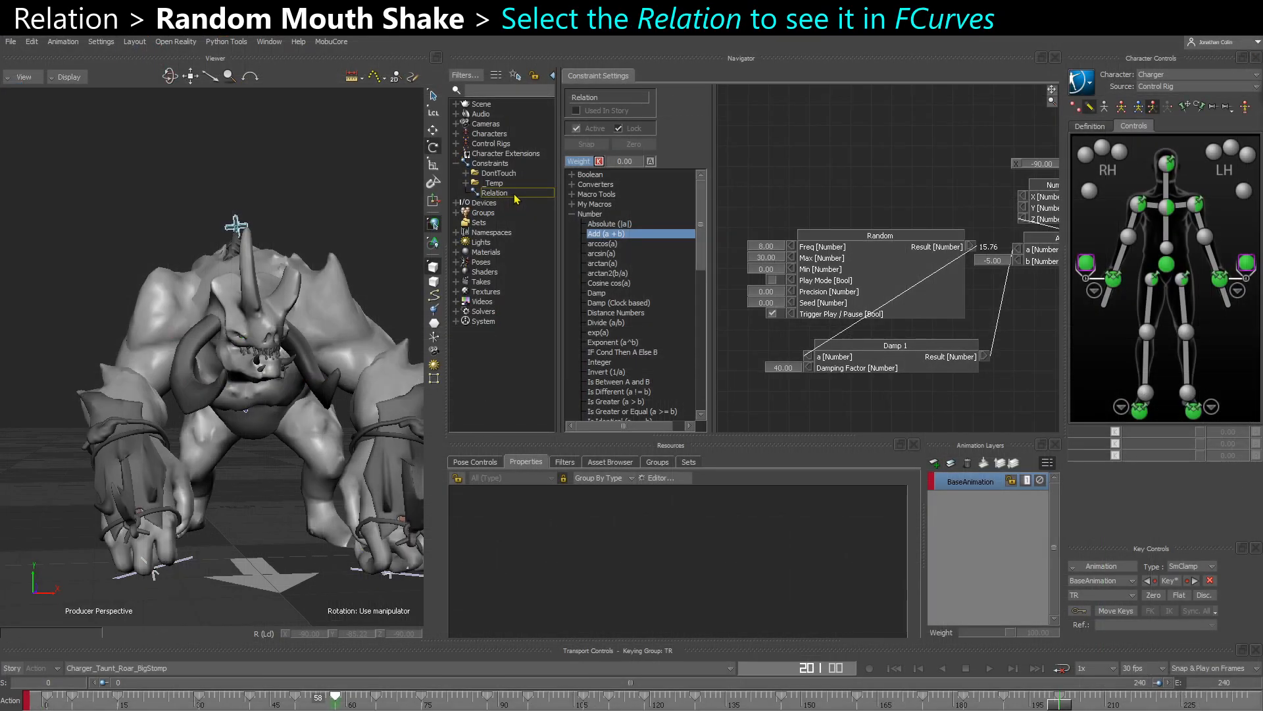
- Show the Relation's Weight curve in FCurves and apply Auto tangents to its keys at frames 1 and 201
click(514, 193)
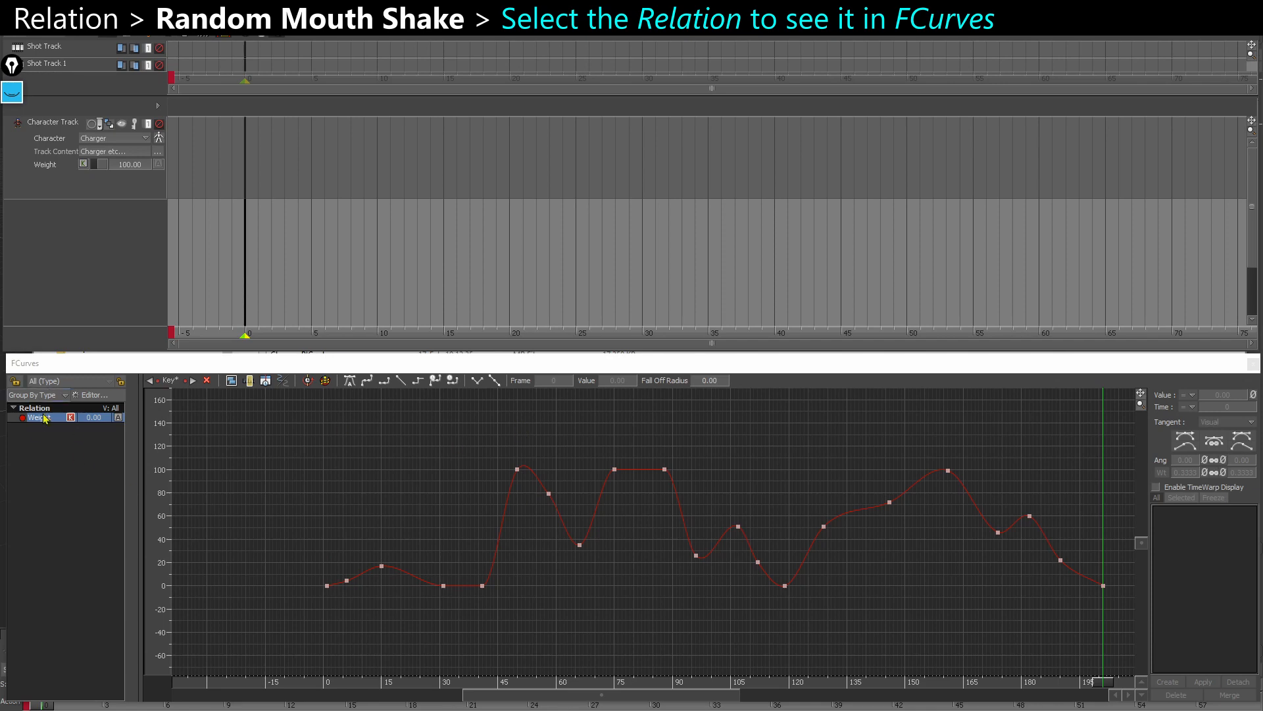
shift+drag(471, 543, 412, 527)
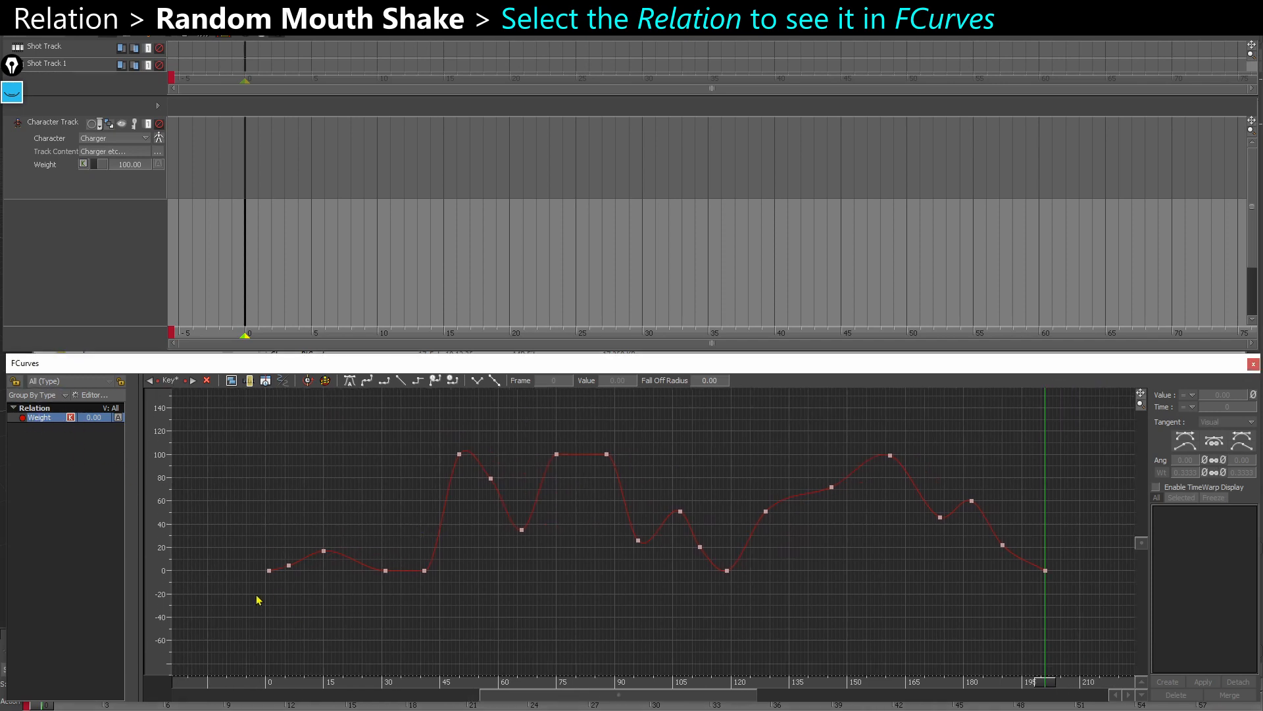
drag(276, 567, 277, 569)
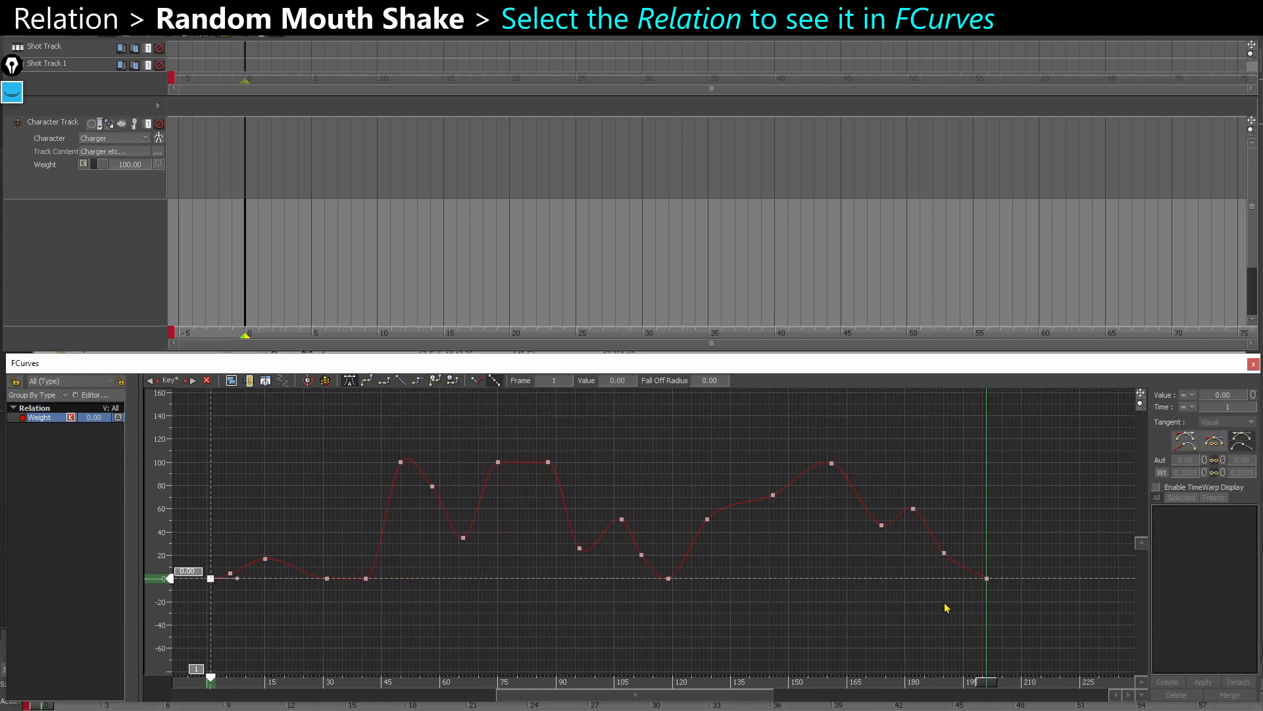
drag(1010, 573, 1010, 572)
click(349, 382)
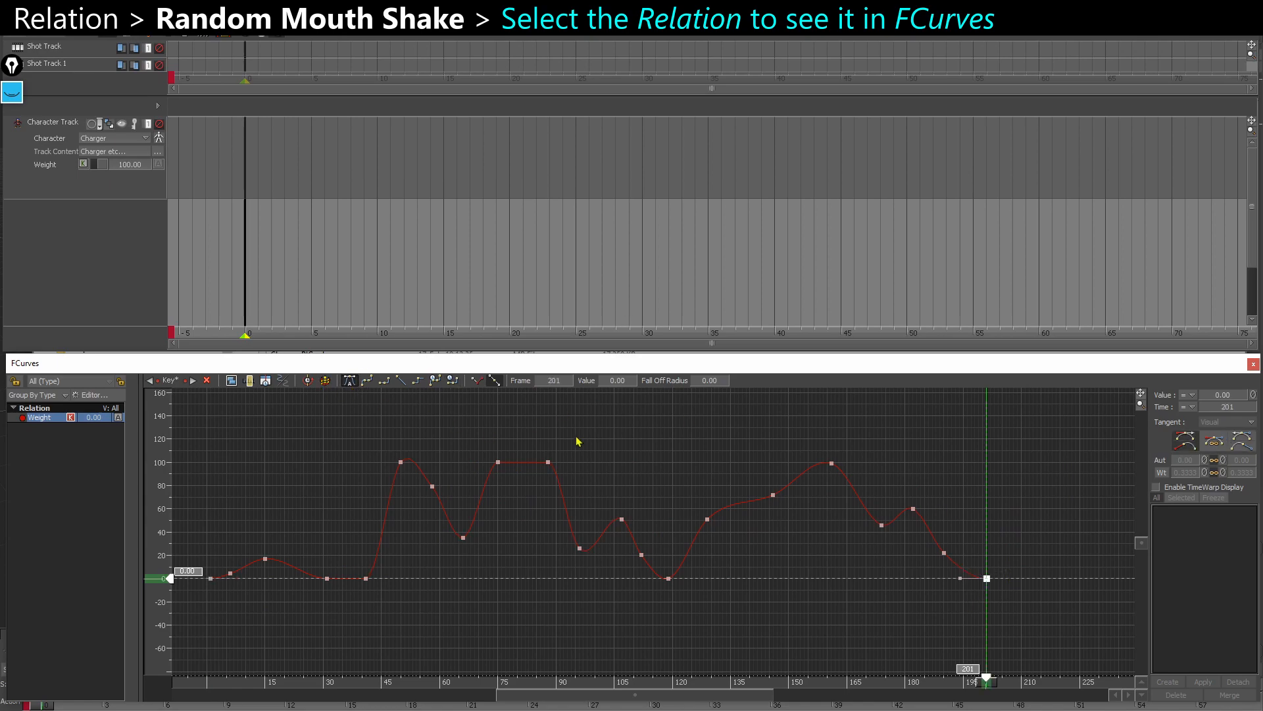
click(577, 442)
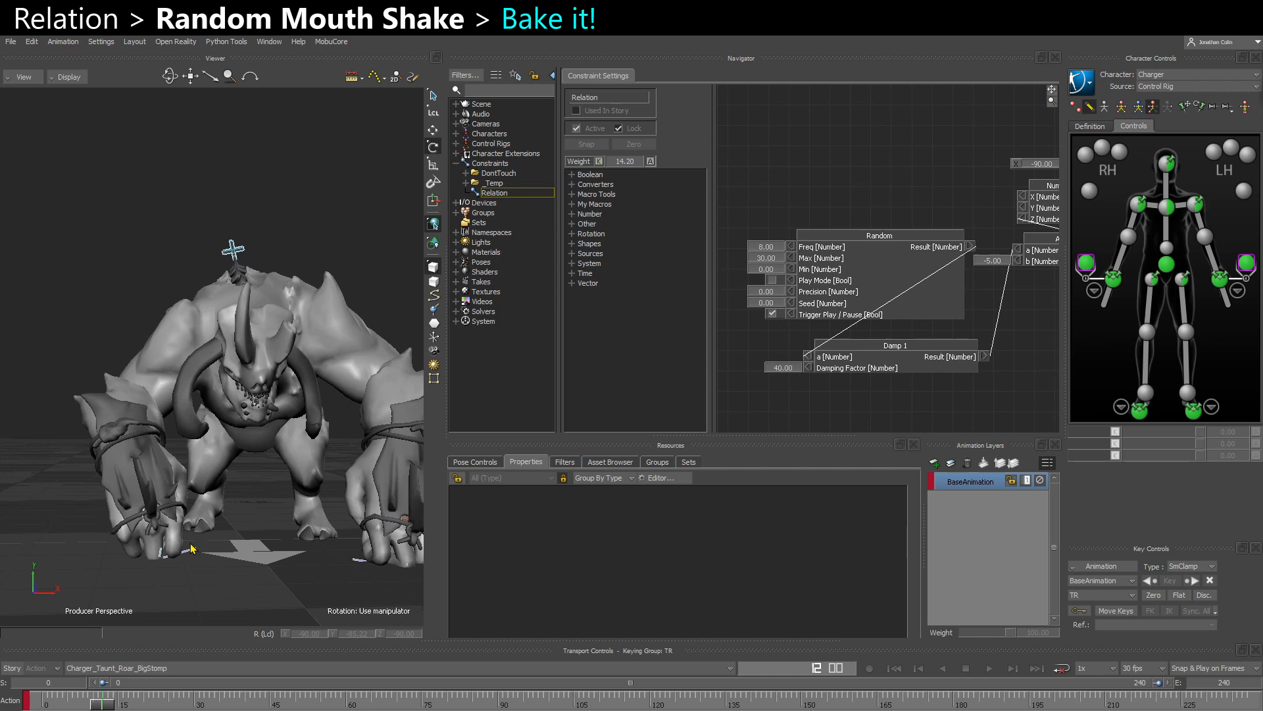
- Plot CTL_Jaw's animation at 30 FPS with the Unroll rotation filter and frame its baked rotation curves in FCurves
click(107, 702)
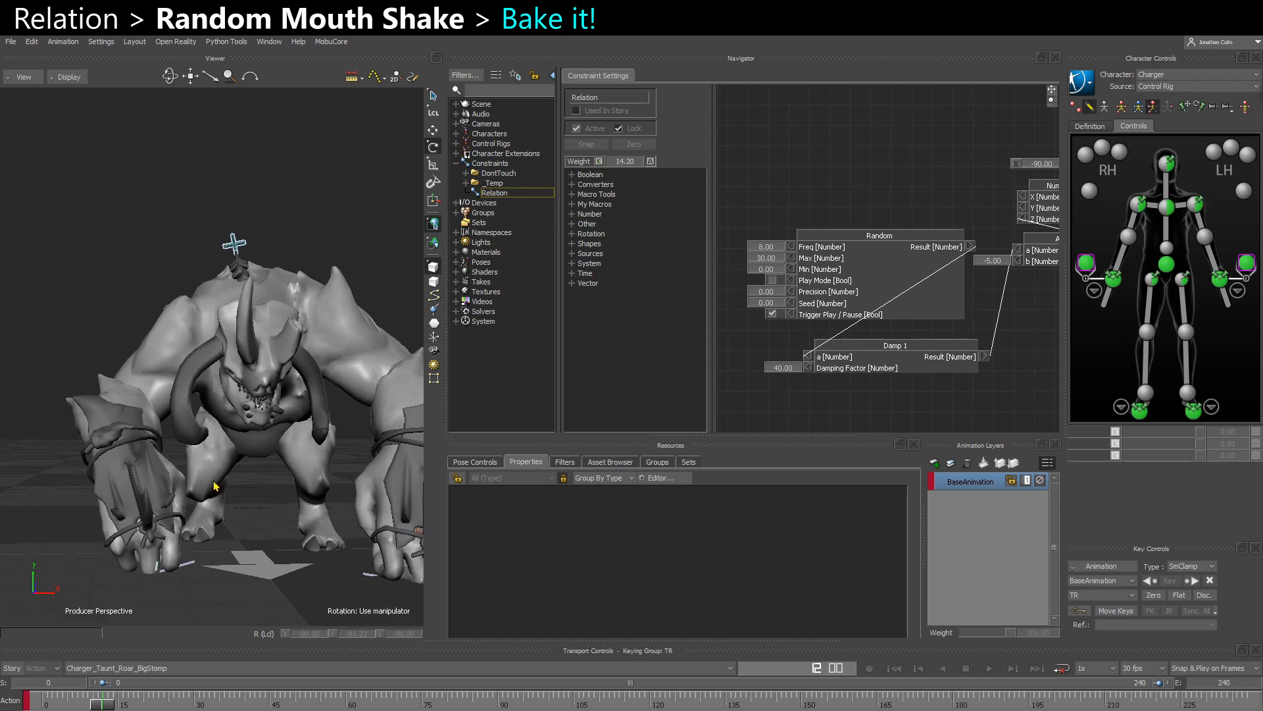
click(44, 704)
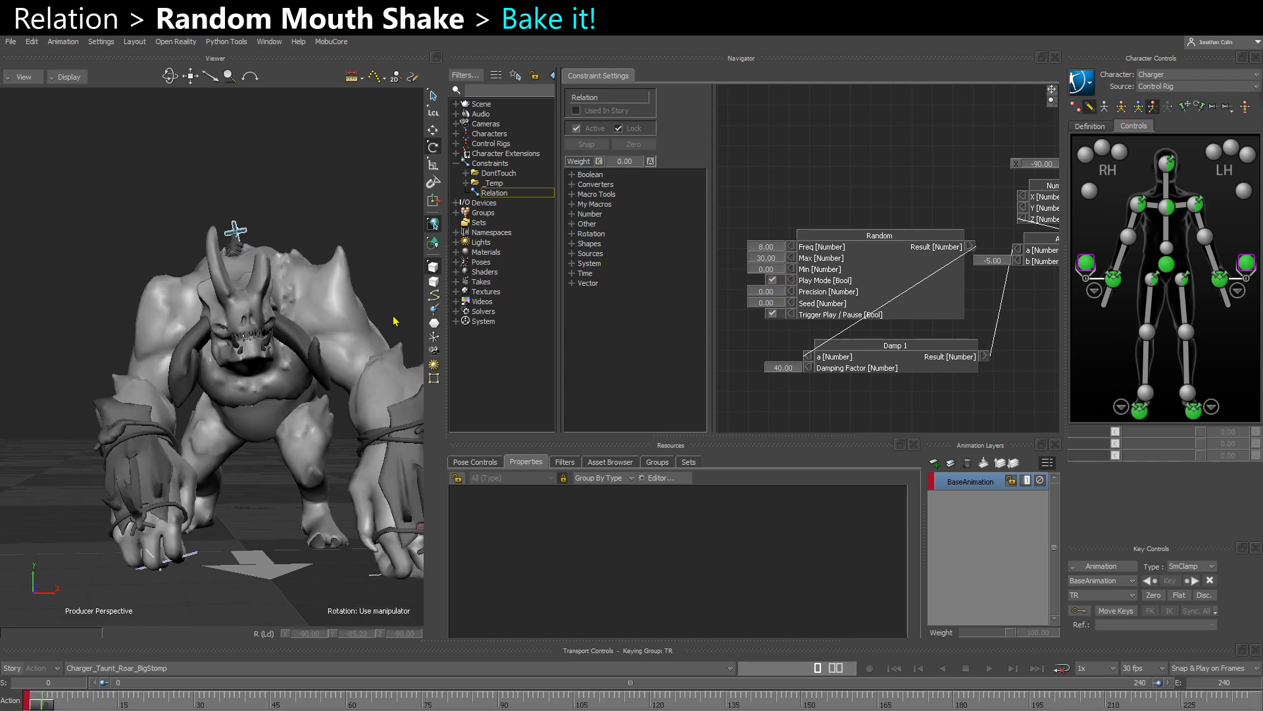
scroll(251, 342, up, 3)
key(ctrl+a)
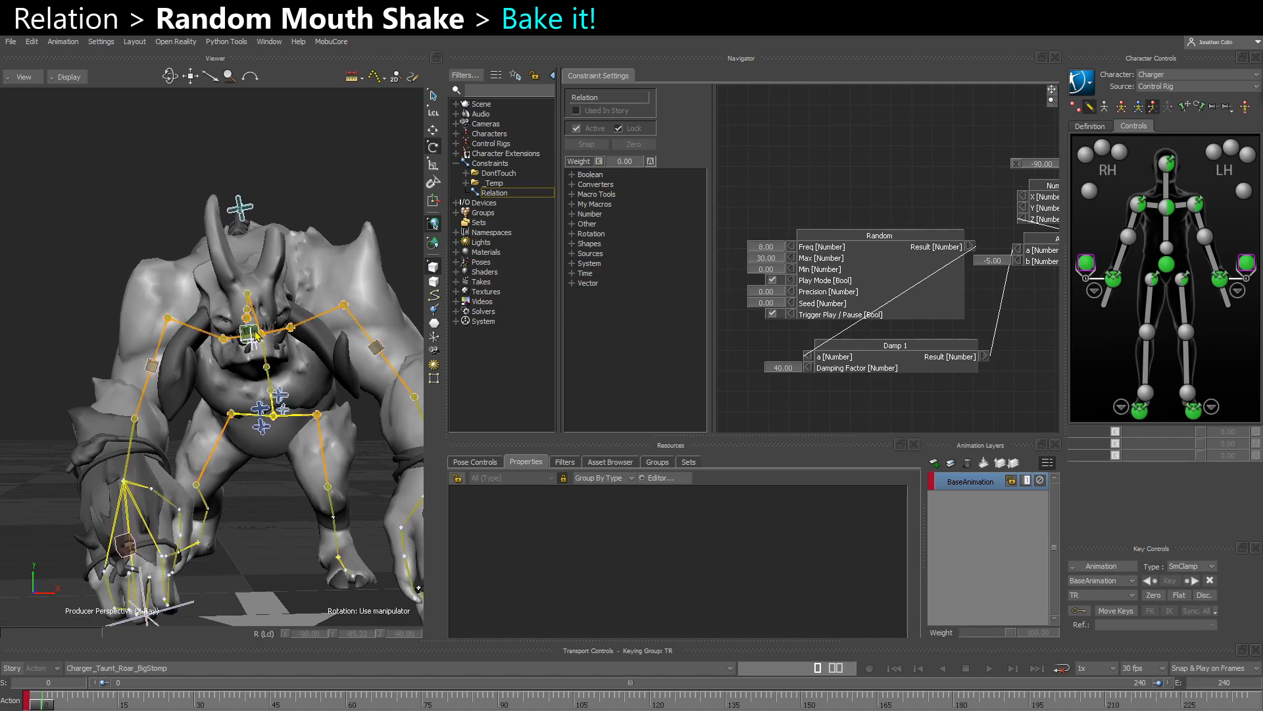
click(253, 334)
key(ctrl+a)
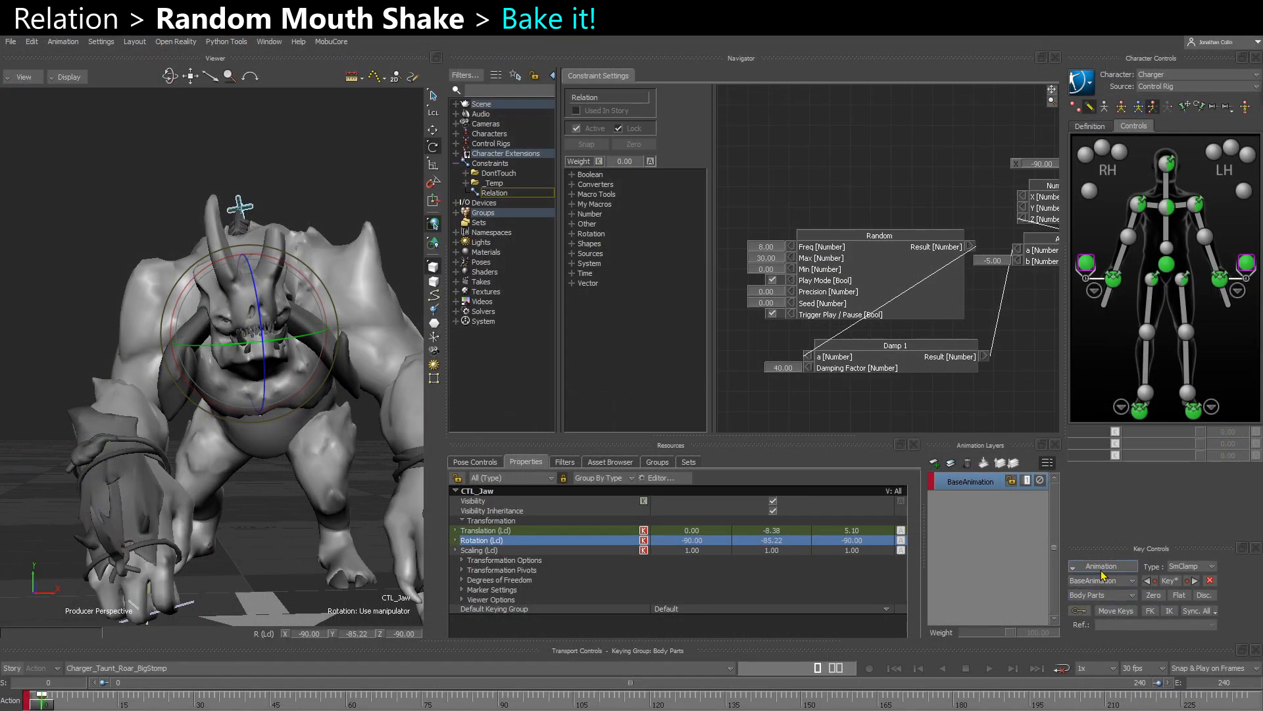
click(1105, 600)
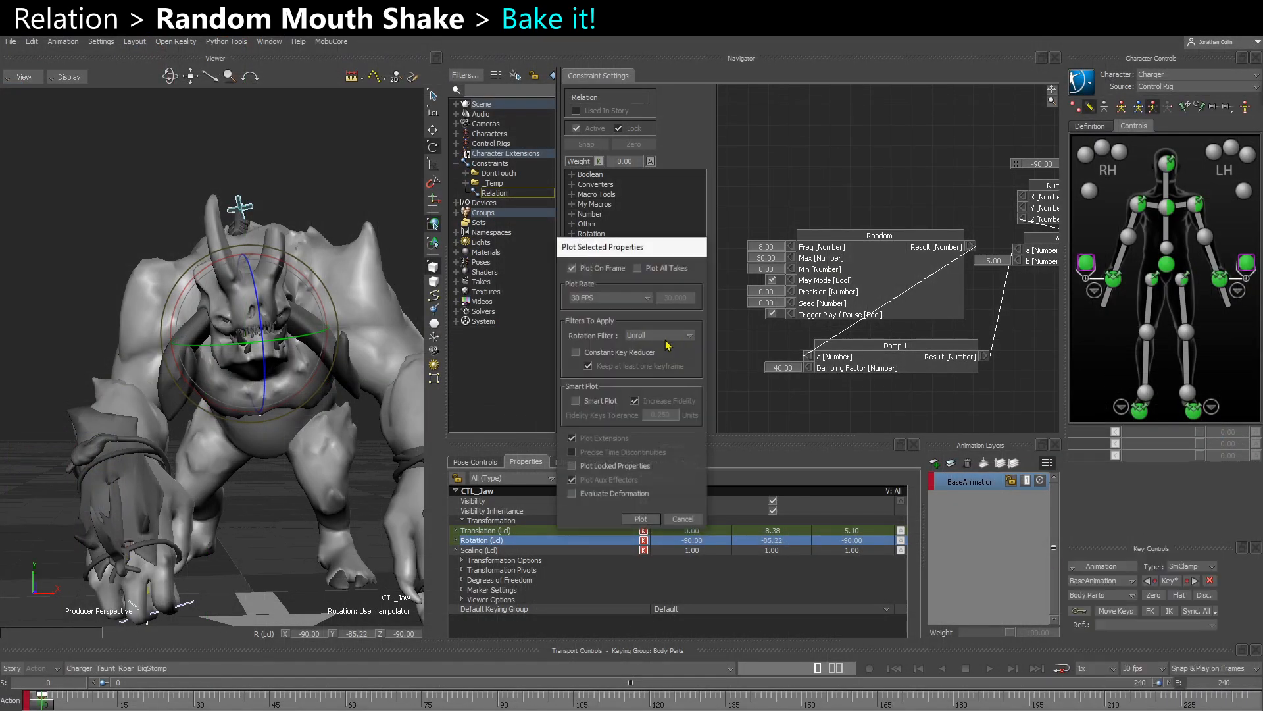
click(639, 519)
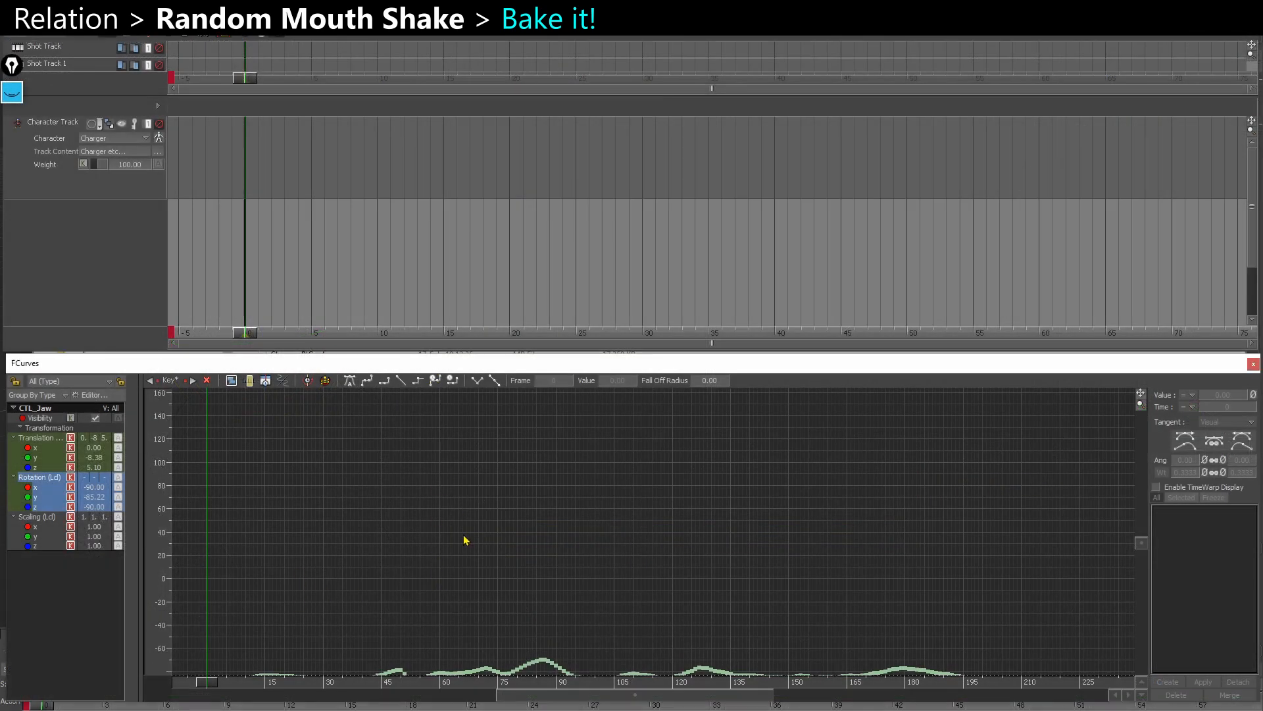
key(a)
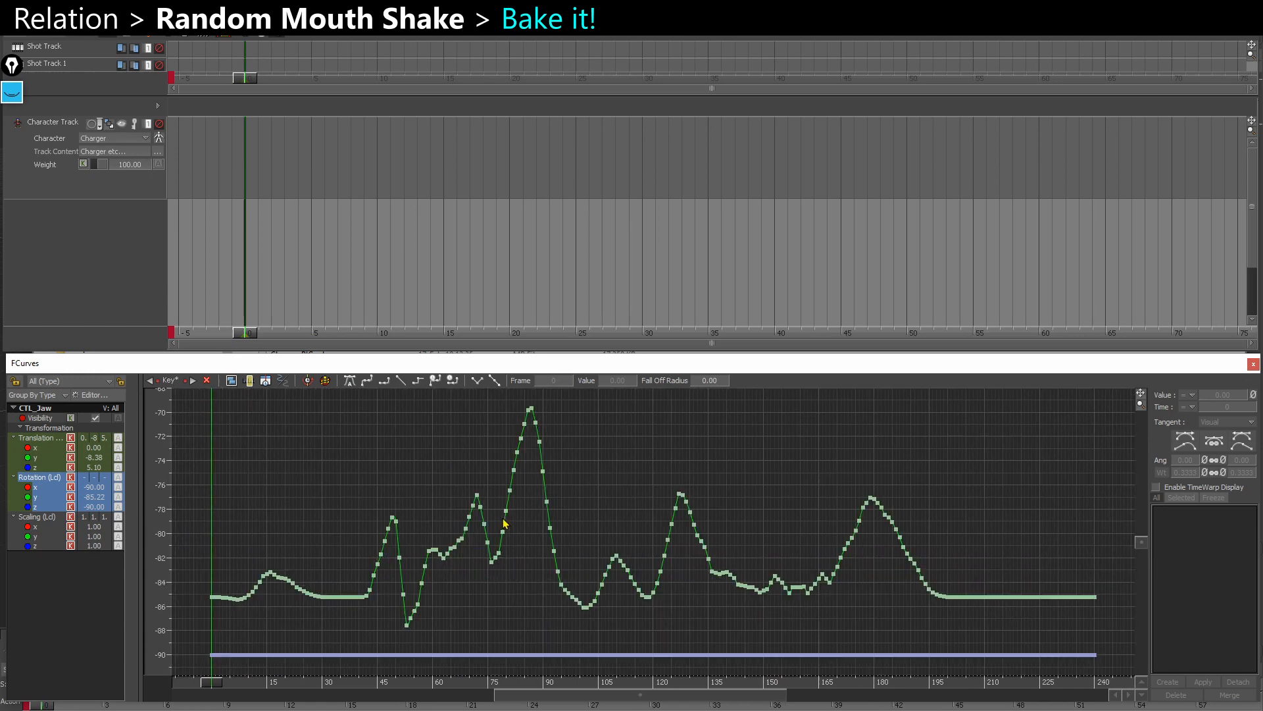
ctrl+drag(528, 555, 487, 548)
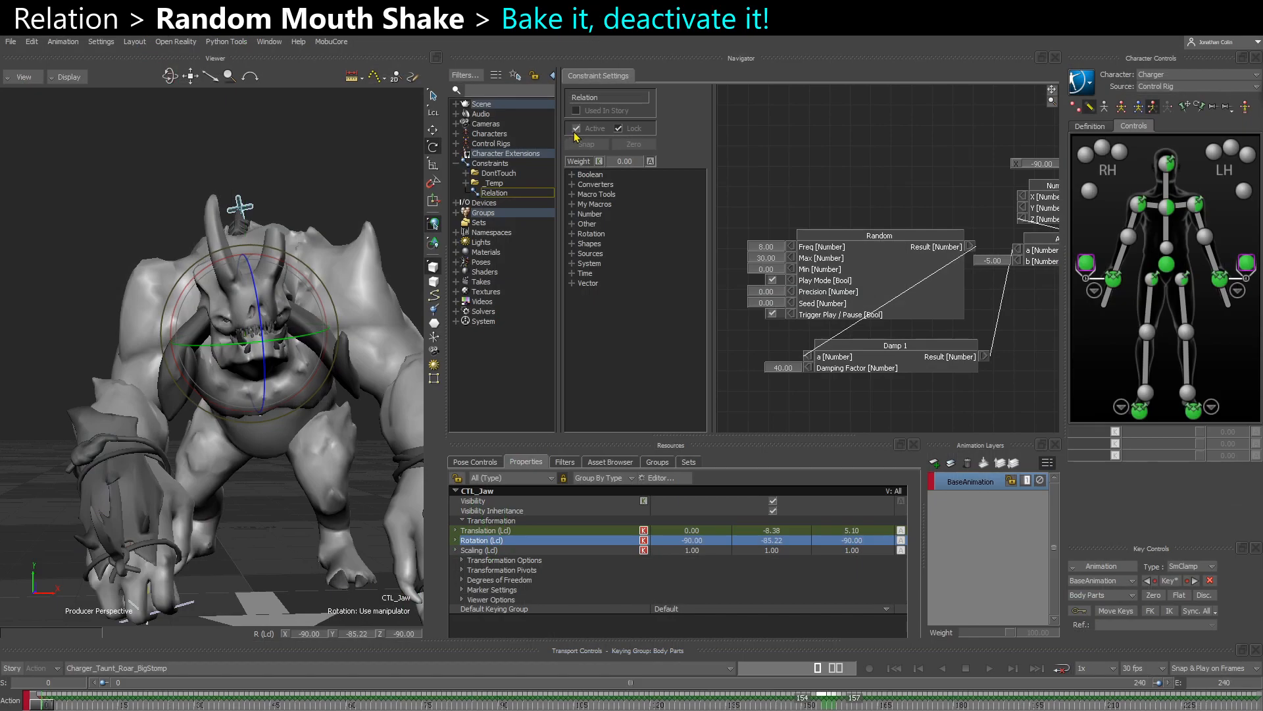
- Deactivate the Relation constraint and play back the baked jaw motion
click(576, 129)
click(350, 138)
key(space)
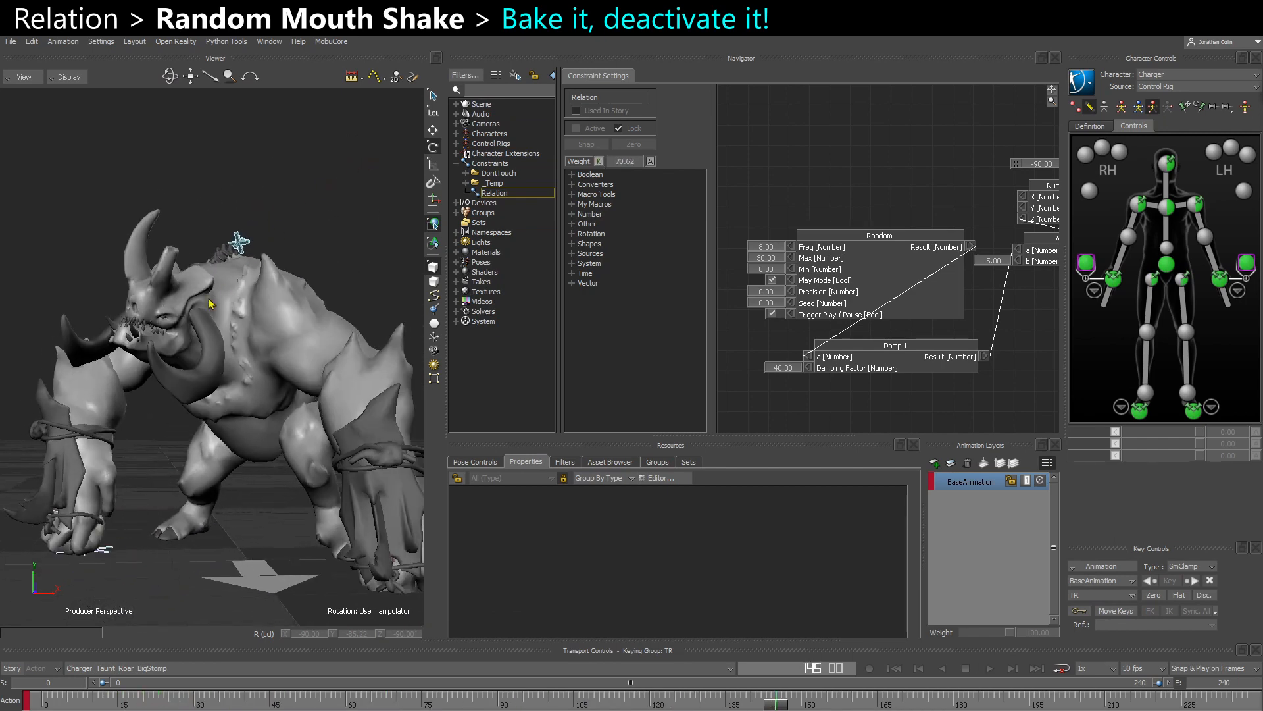
- Add an animation layer with CTL_Jaw selected and rotate the jaw wider open on it at about frame 80
click(170, 337)
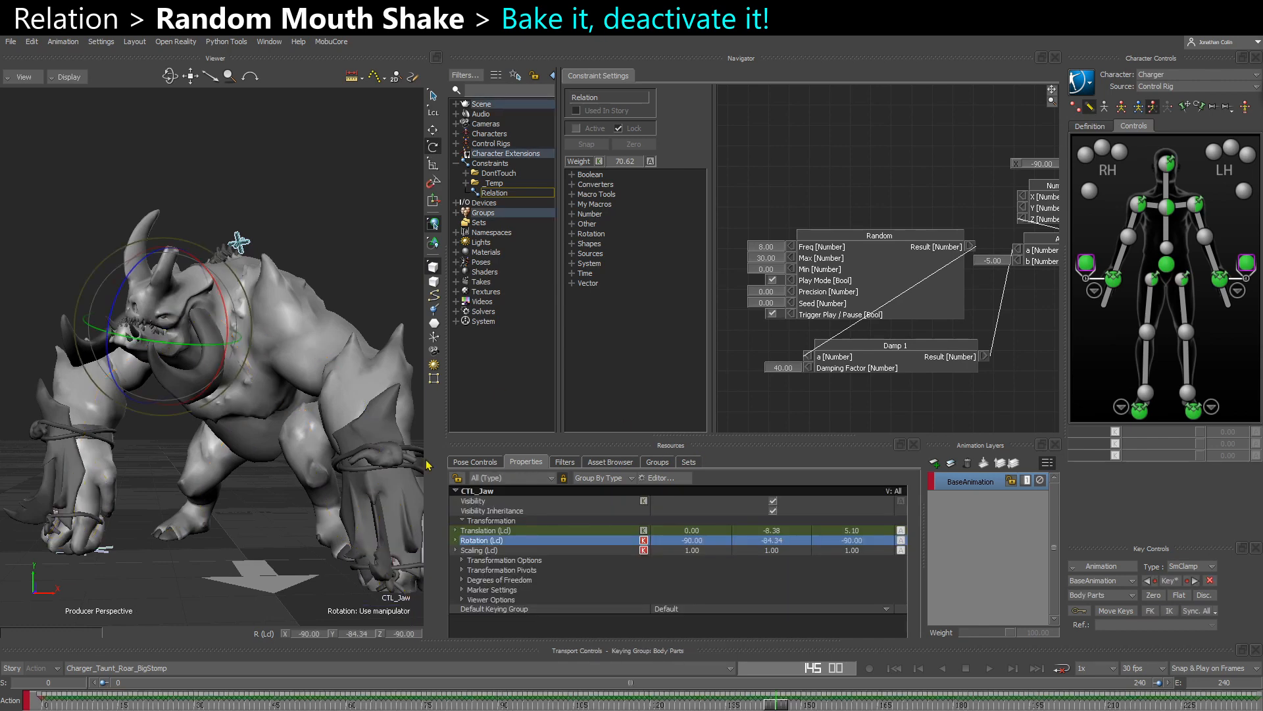
click(934, 462)
key(space)
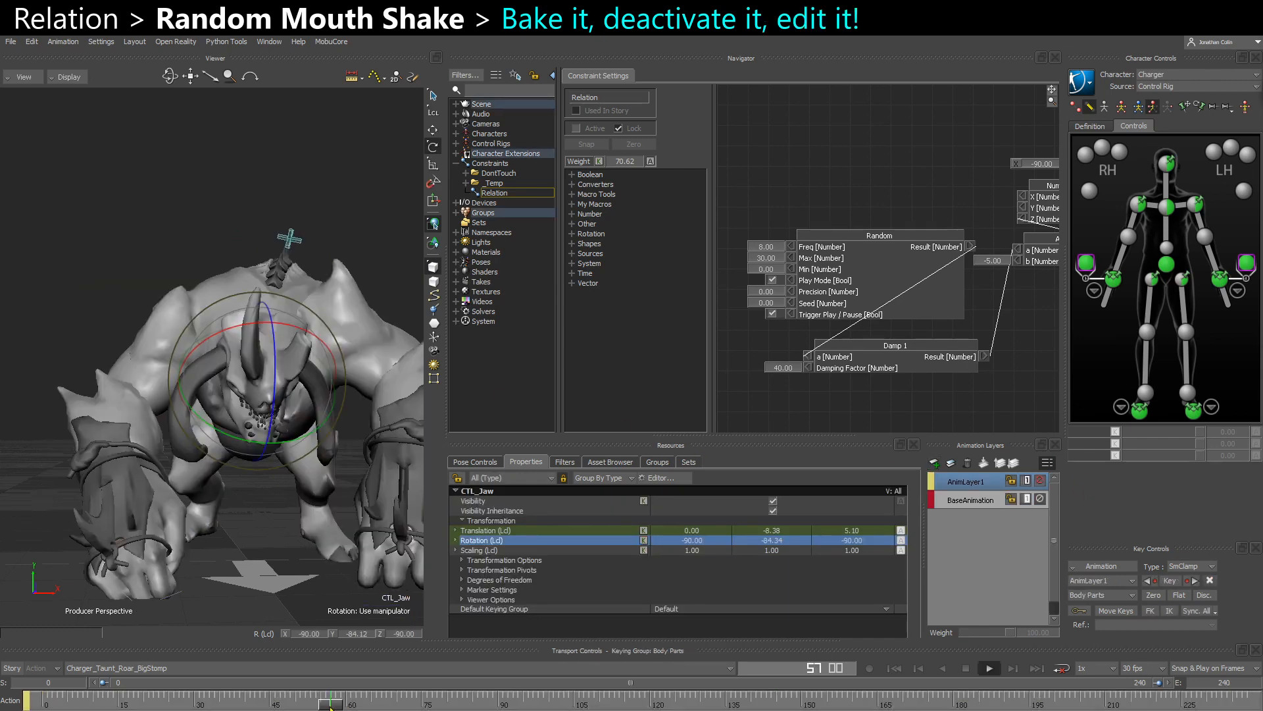
key(space)
drag(304, 373, 294, 401)
key(space)
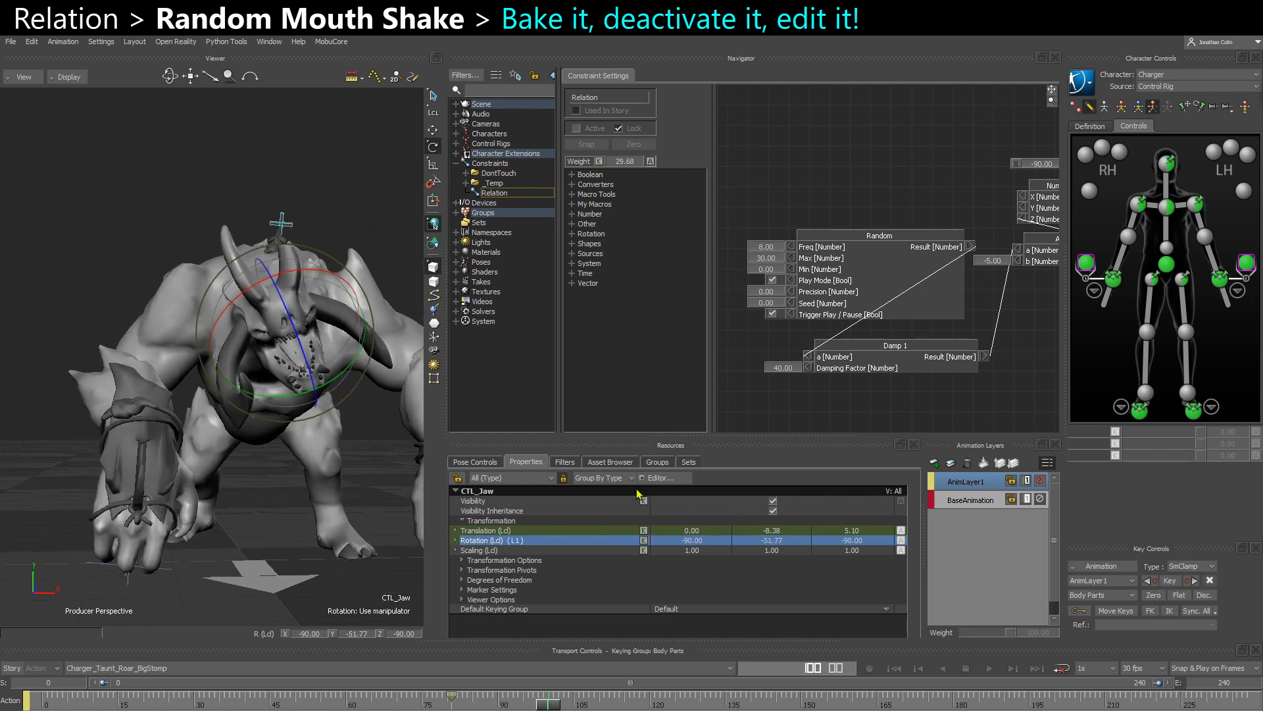
- Set zero keys for CTL_Jaw on AnimLayer1 at about frames 99 and 69, and play back the edited jaw
click(1151, 596)
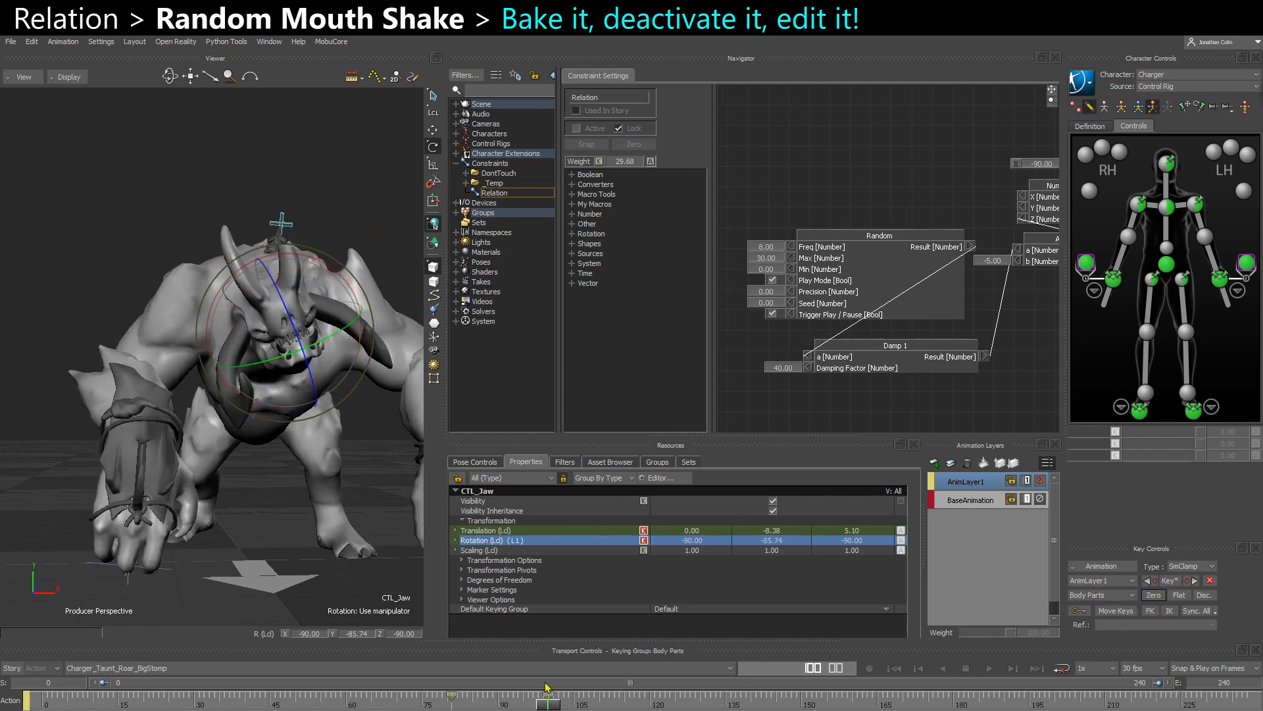
click(396, 701)
click(1161, 596)
key(space)
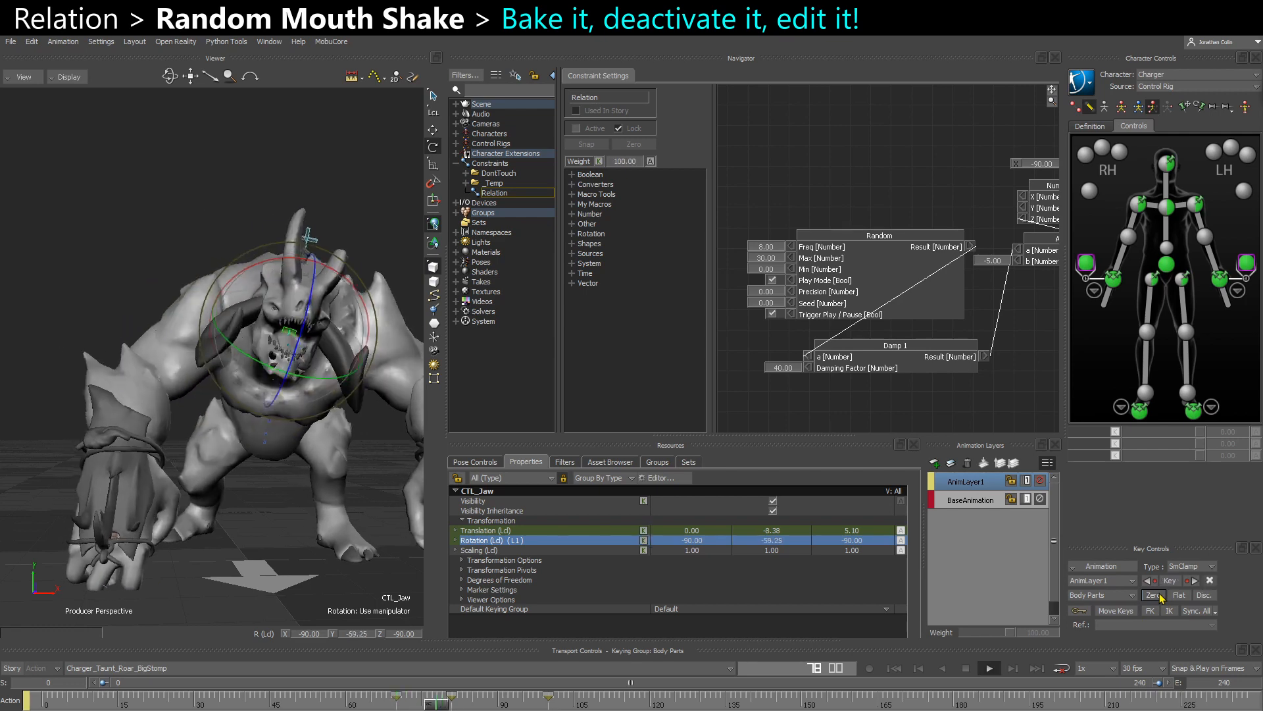
key(space)
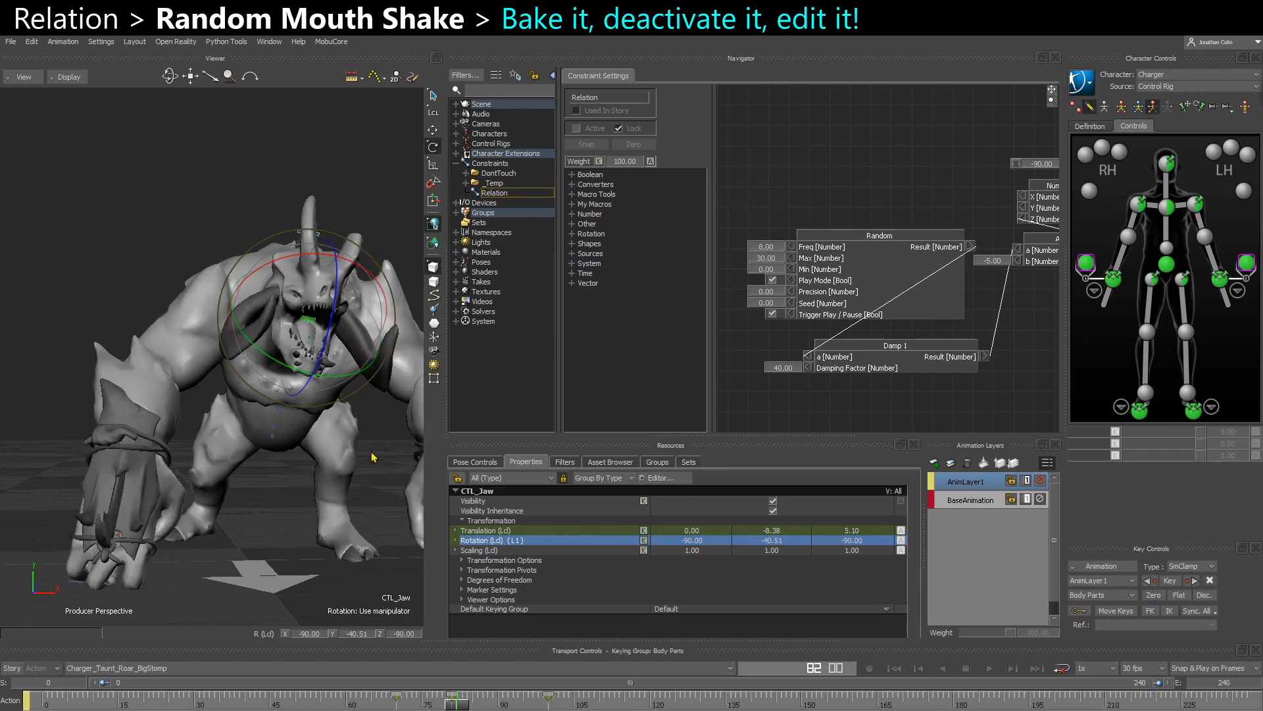
key(space)
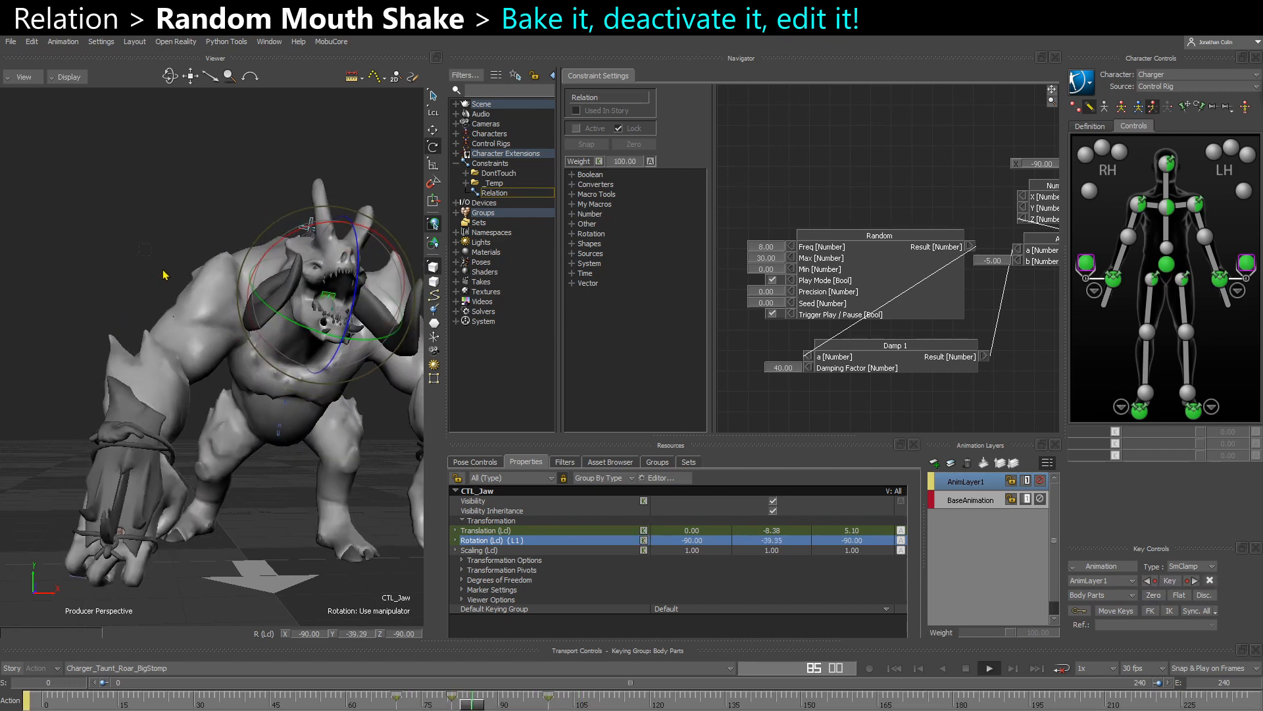
click(164, 275)
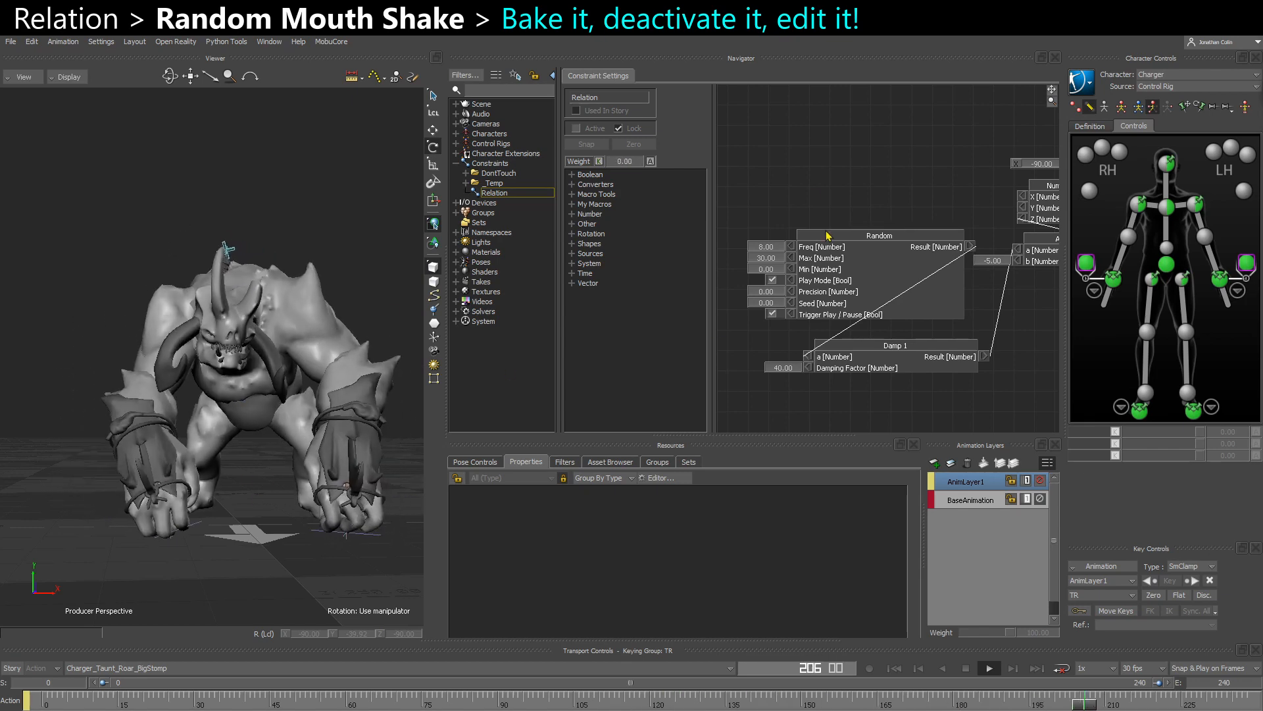
shift+drag(907, 343, 882, 309)
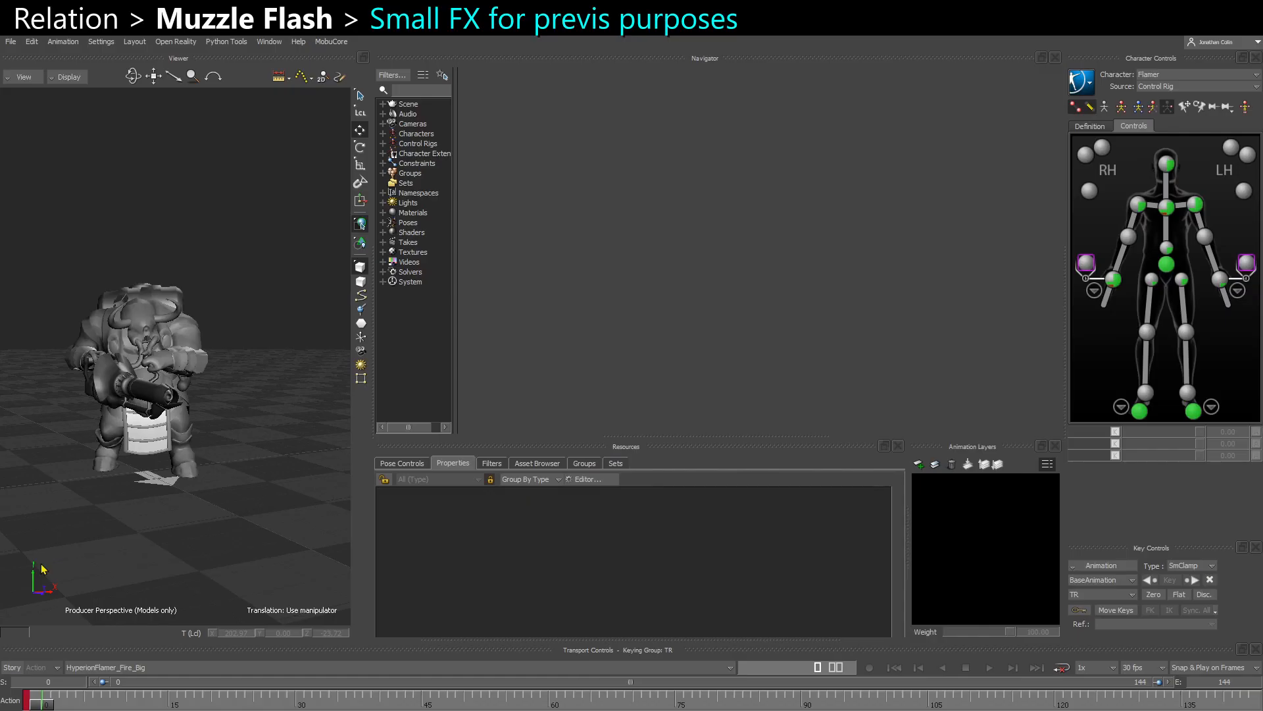
- Play and scrub the HyperionFlamer_Fire_Big take to review the firing animation for the muzzle flash
key(space)
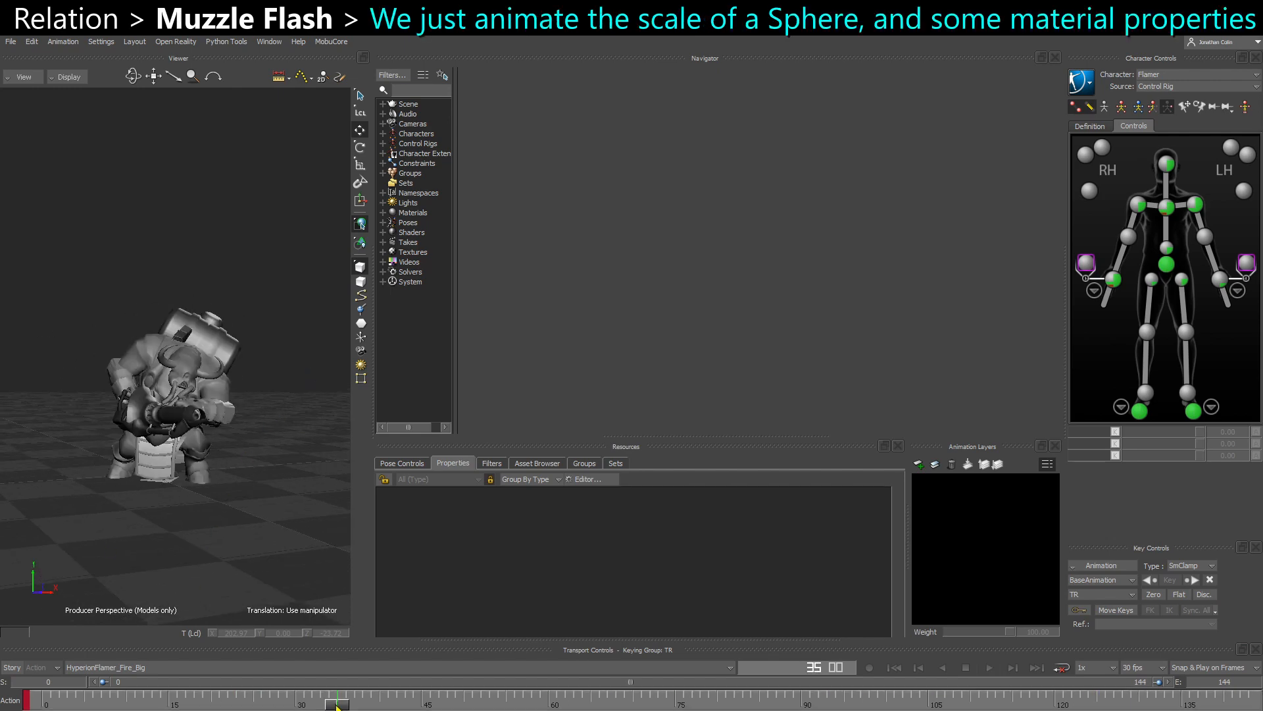
click(395, 703)
drag(394, 703, 632, 706)
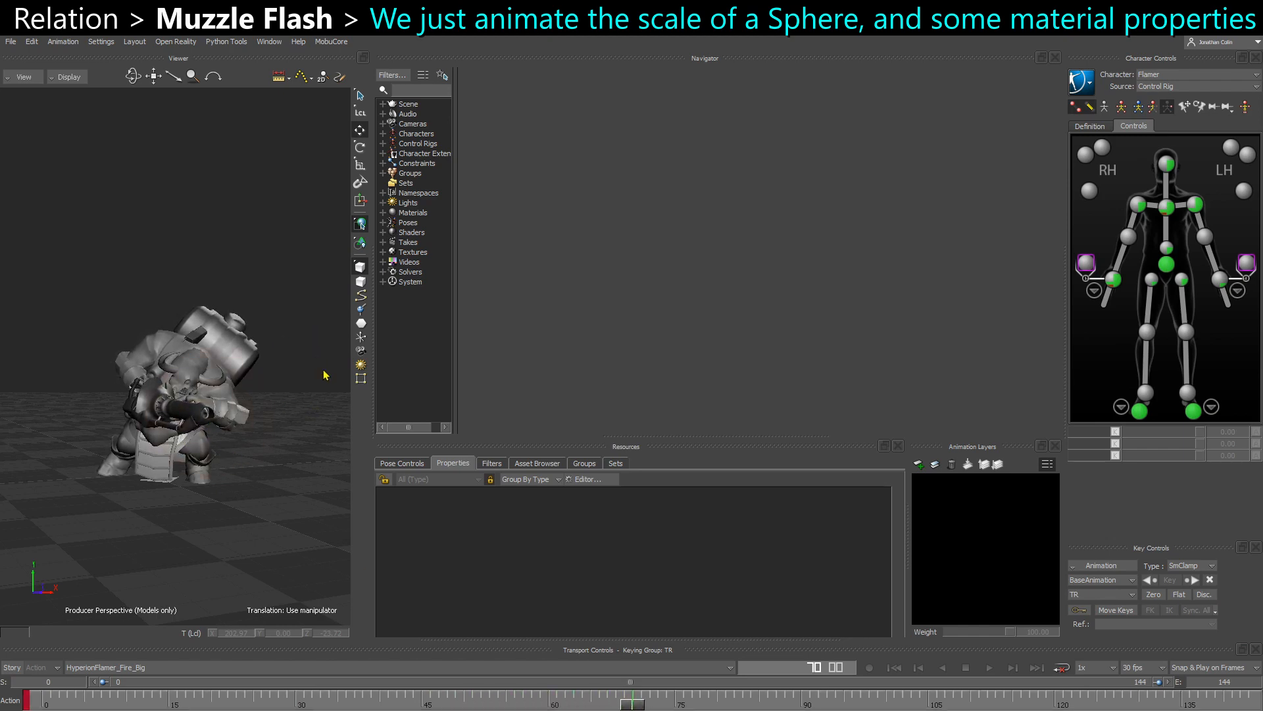
click(241, 699)
key(ctrl+space)
ctrl+shift+drag(227, 587, 244, 583)
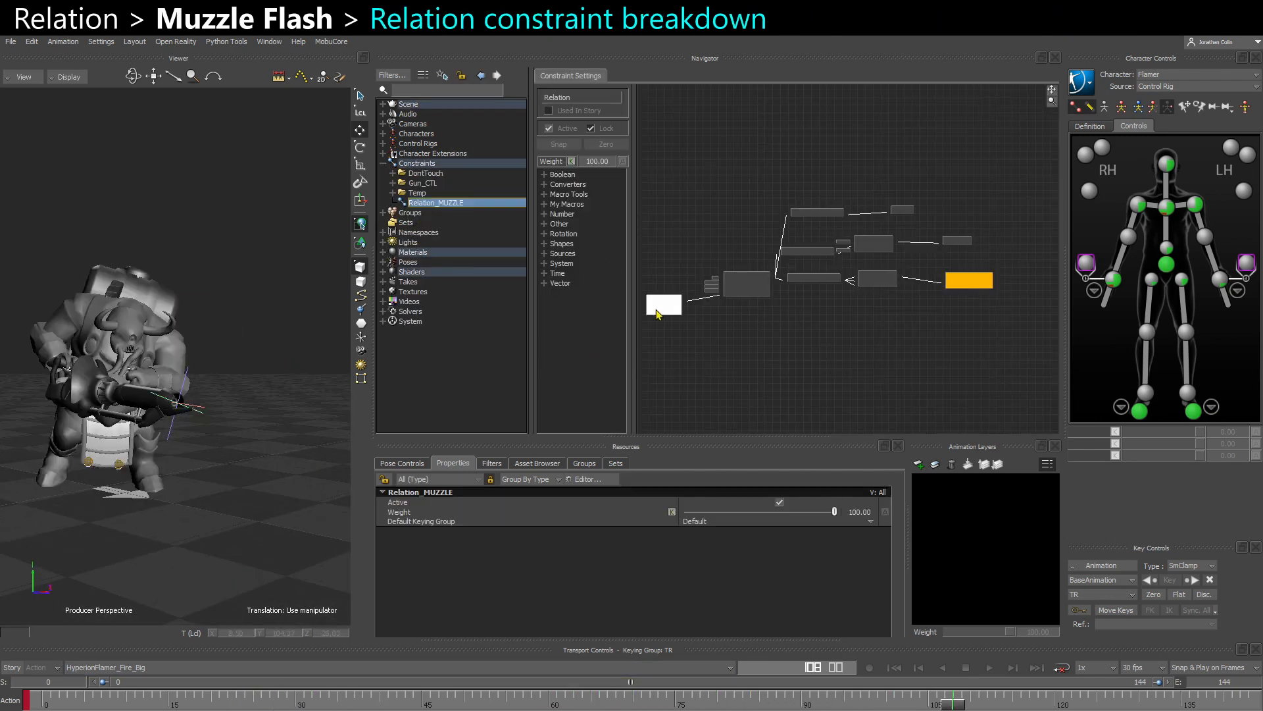
- Shift the MuzzleFlash_PARENT node slightly closer to the counter node in the Relation_MUZZLE graph
scroll(867, 324, up, 3)
middle_drag(742, 310, 954, 308)
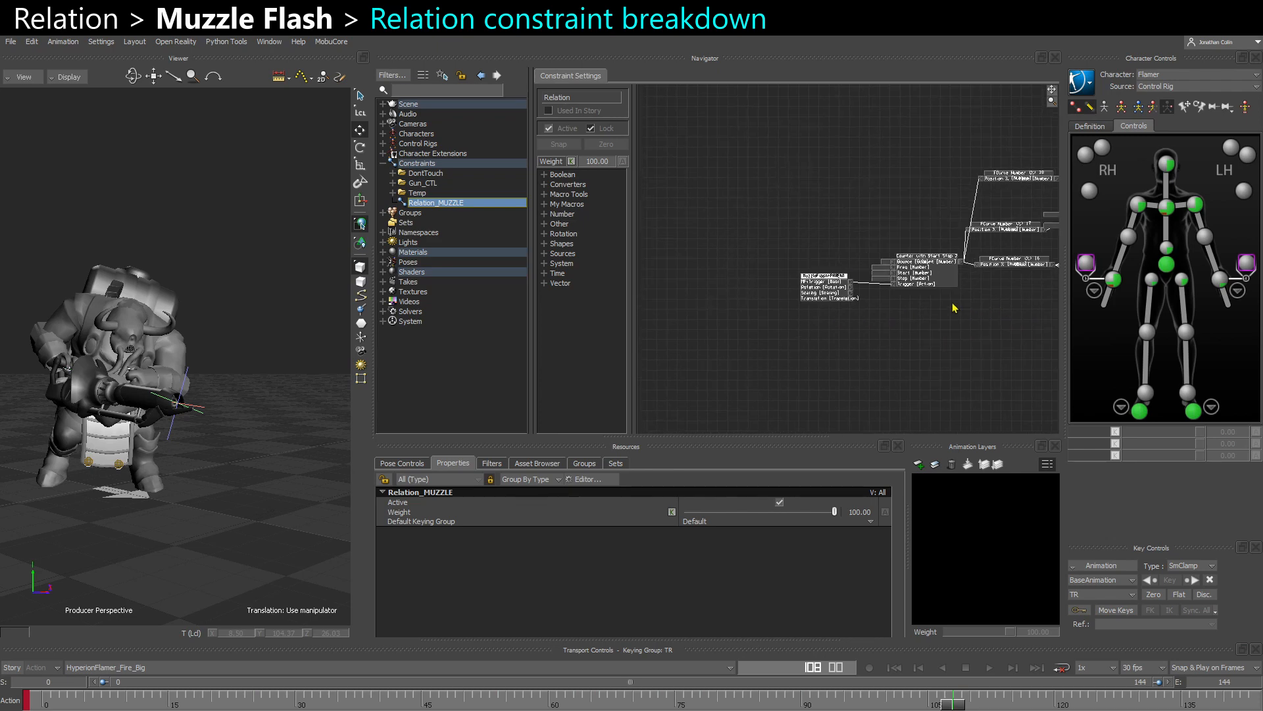
scroll(855, 299, up, 5)
scroll(855, 309, up, 1)
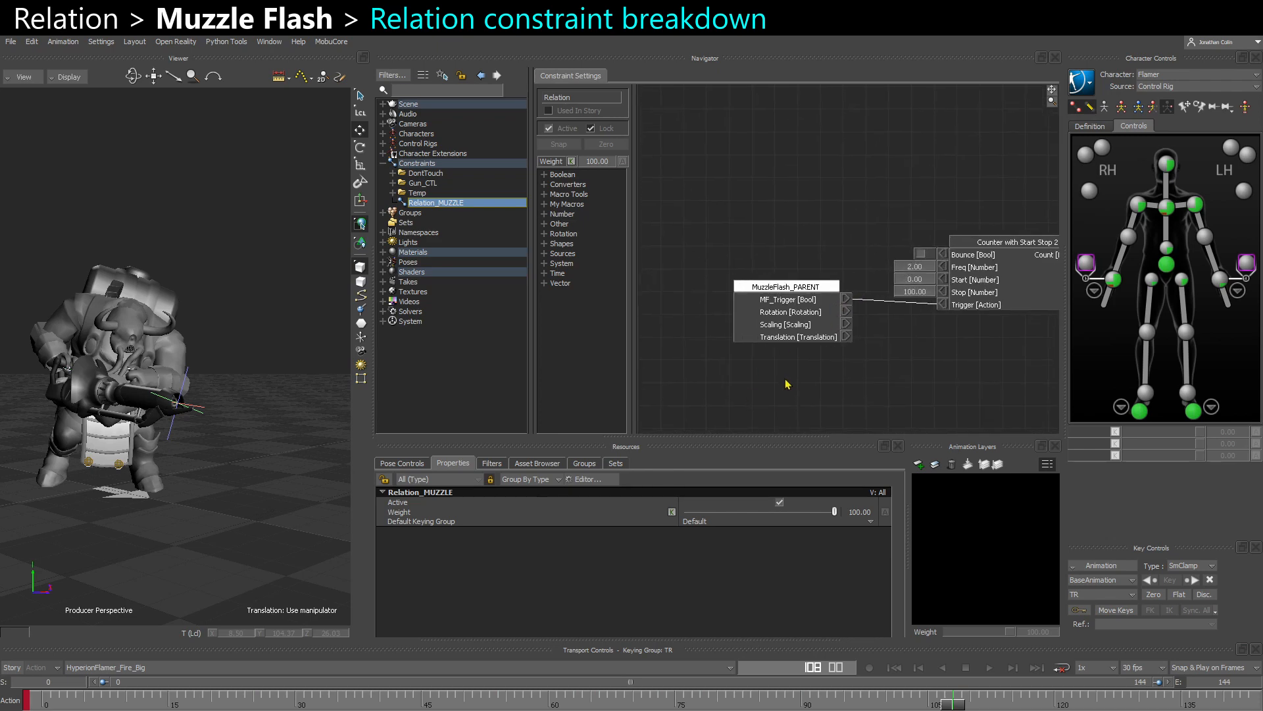
click(813, 314)
scroll(227, 423, up, 5)
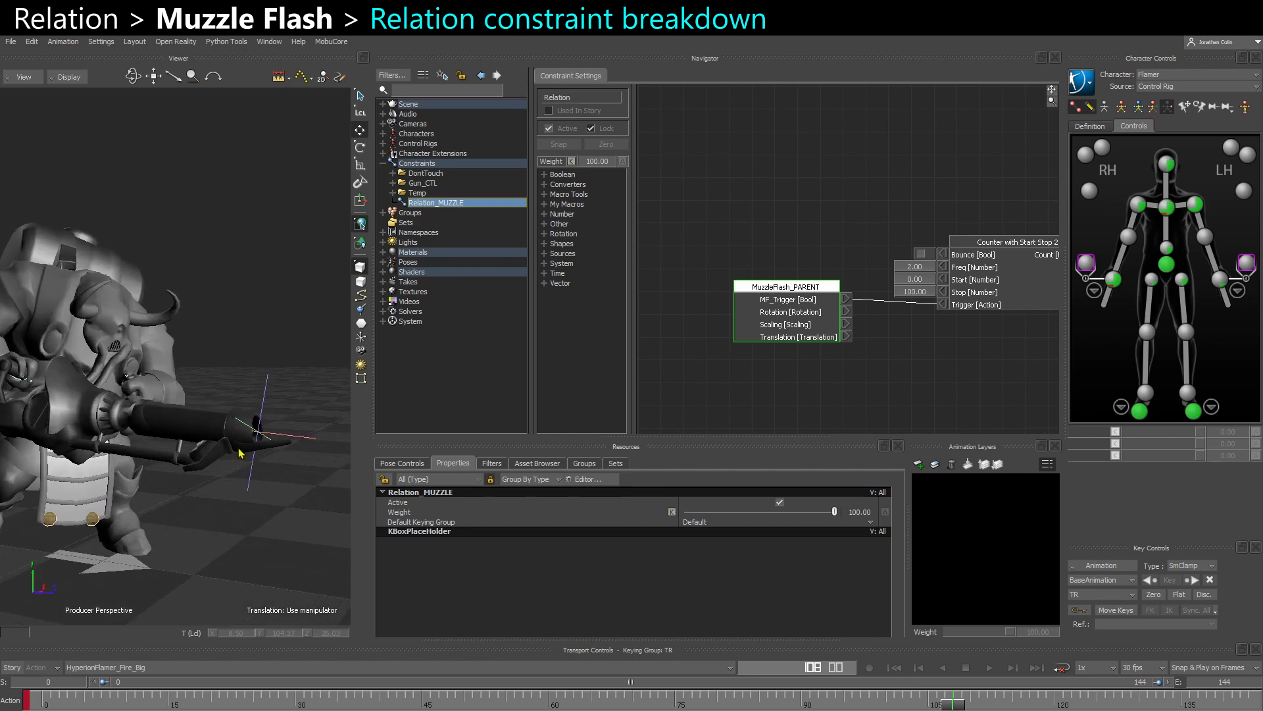
alt+middle_drag(241, 453, 227, 448)
drag(785, 325, 801, 330)
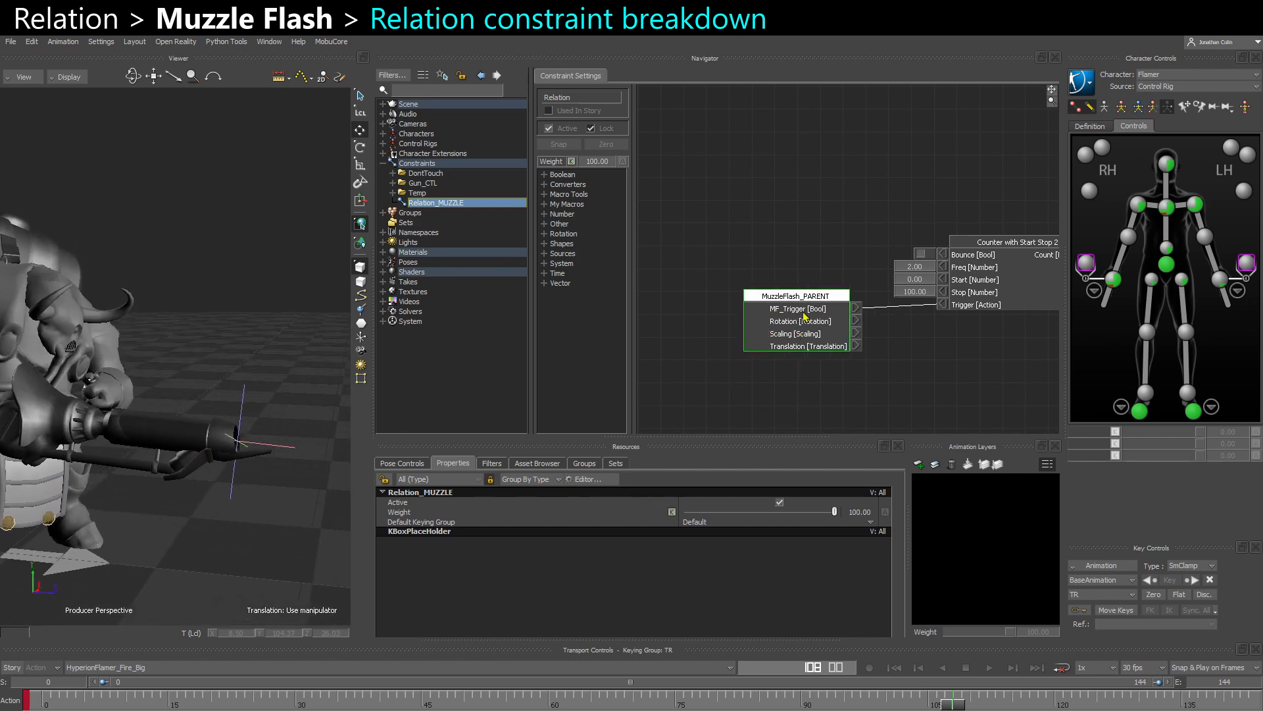
drag(805, 316, 808, 321)
- Select the MuzzleFlash_PARENT null at the gun's muzzle to show its properties
click(172, 555)
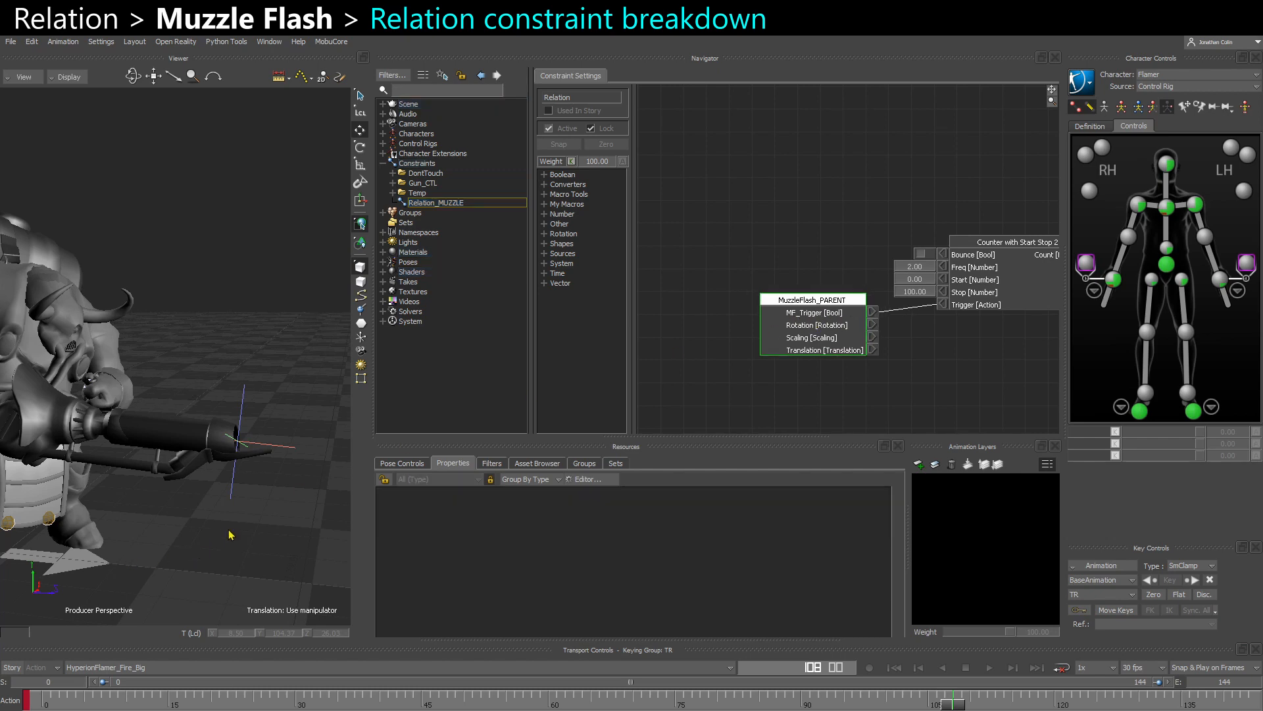
key(ctrl+w)
click(253, 305)
key(ctrl+w)
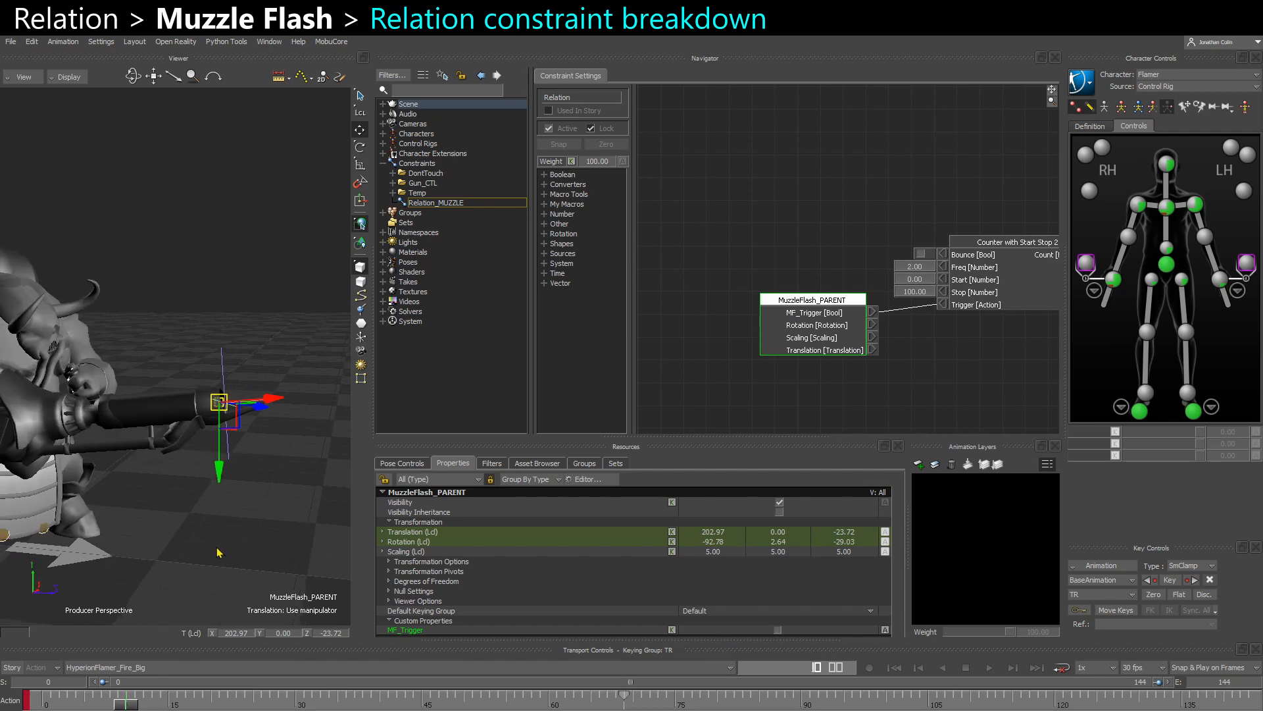
- Try toggling the MF_Trigger property on MuzzleFlash_PARENT and go to its key at frame 69
click(778, 631)
click(777, 630)
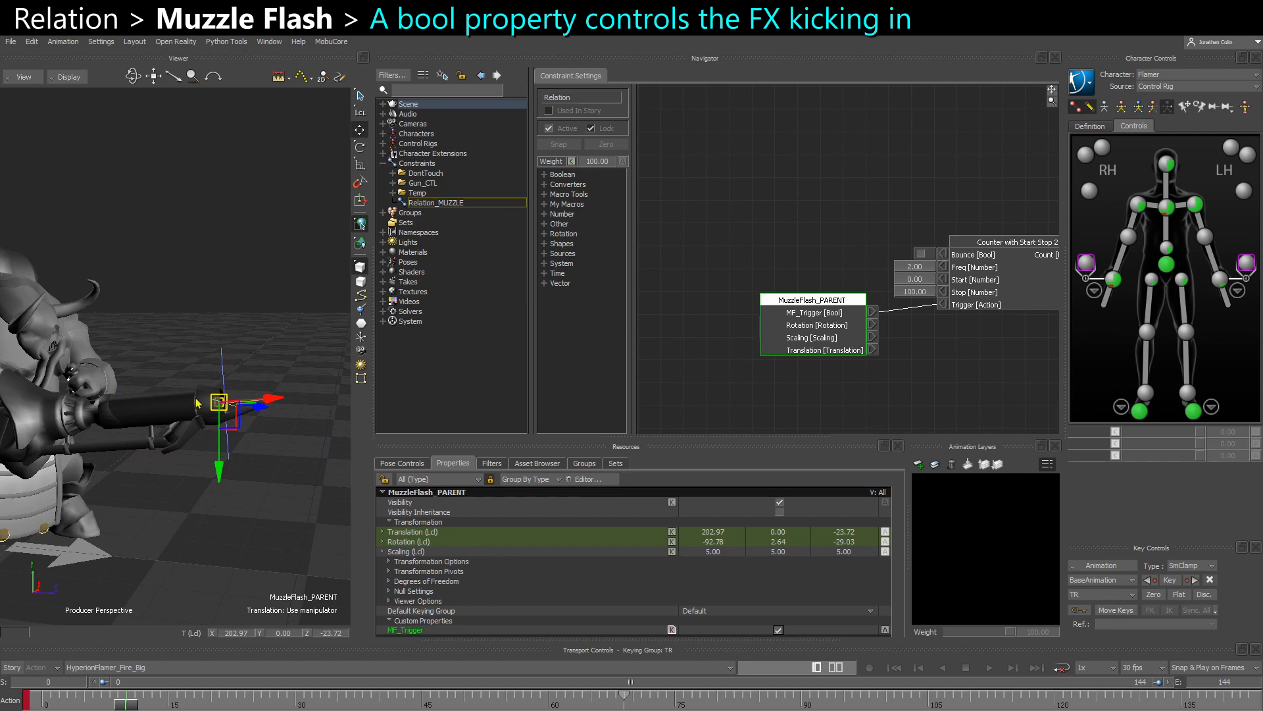
drag(121, 702, 624, 703)
click(751, 633)
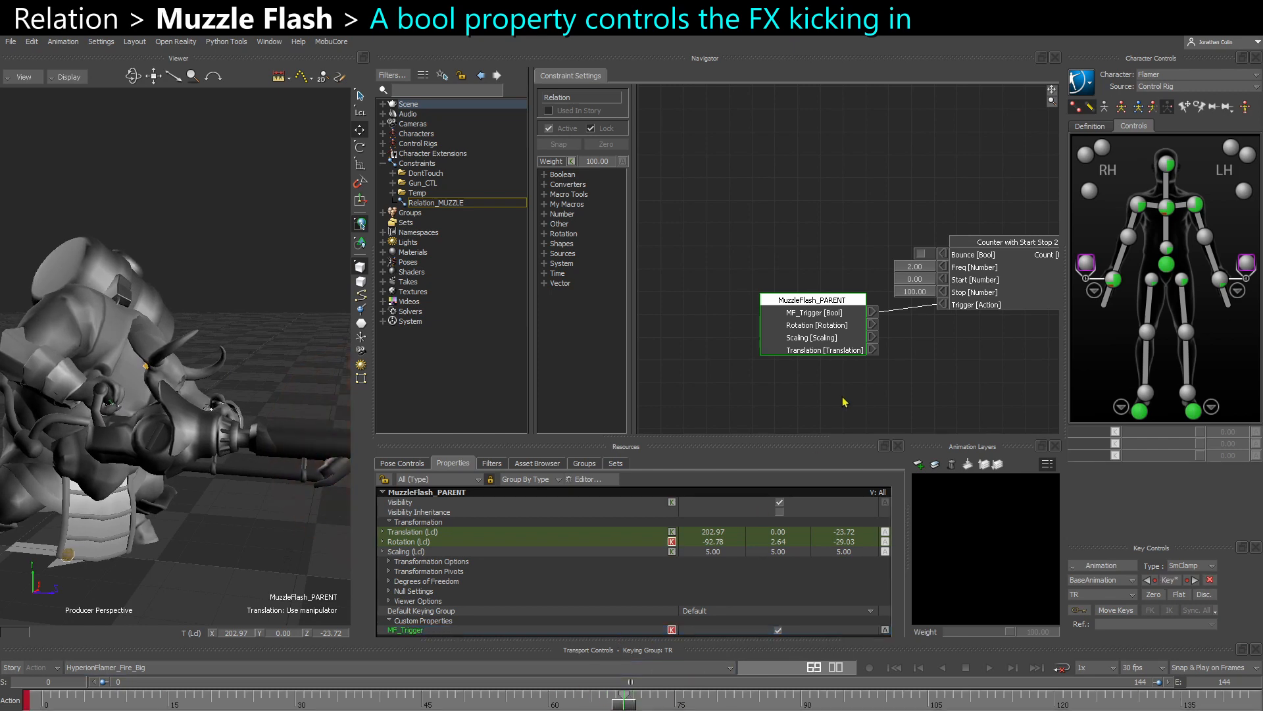
- Examine the Counter with Start Stop node and the three FCurve Number (%) nodes fed by its Count output
shift+drag(932, 388, 890, 375)
drag(941, 300, 931, 289)
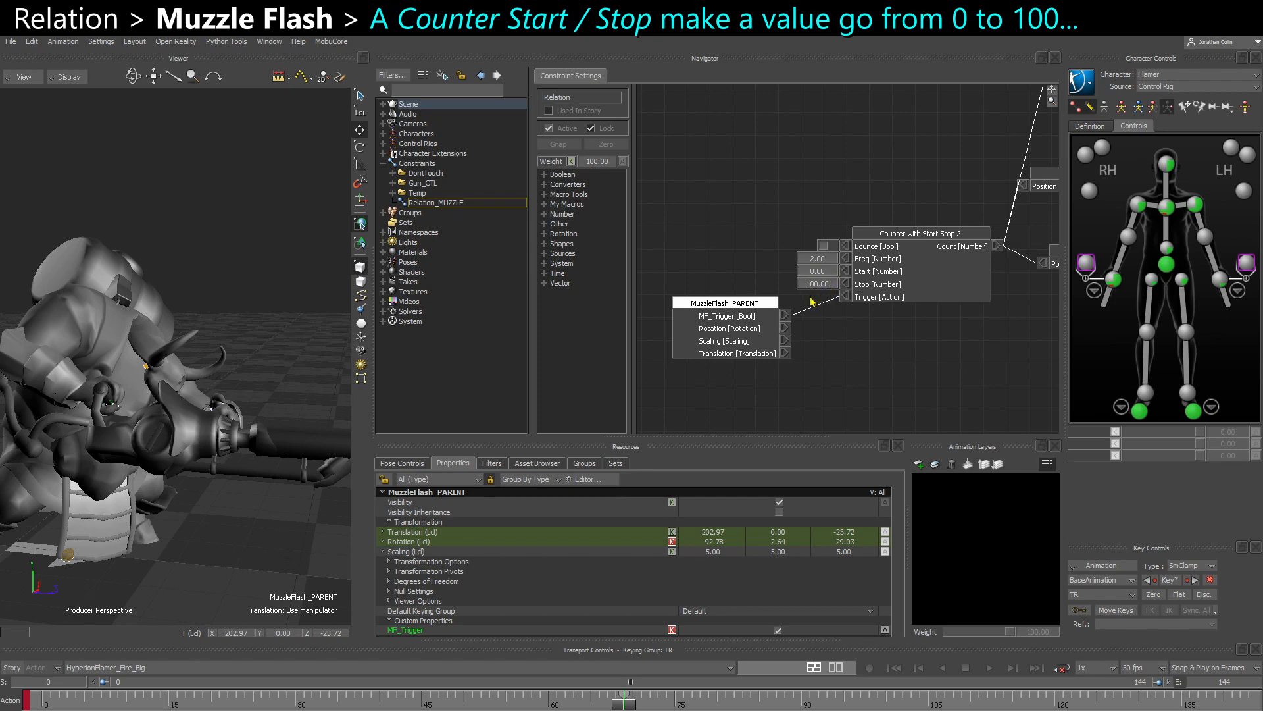
shift+drag(913, 322, 826, 295)
shift+drag(810, 344, 876, 362)
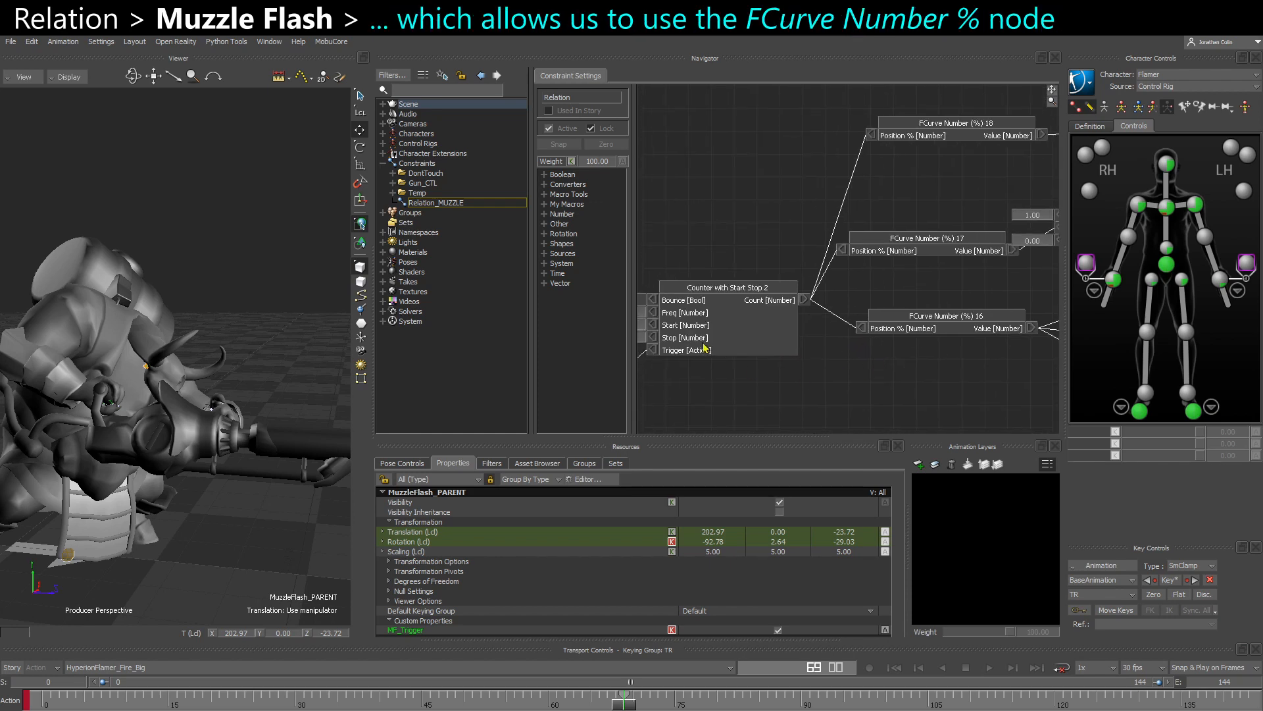
drag(704, 348, 771, 312)
shift+drag(847, 327, 728, 316)
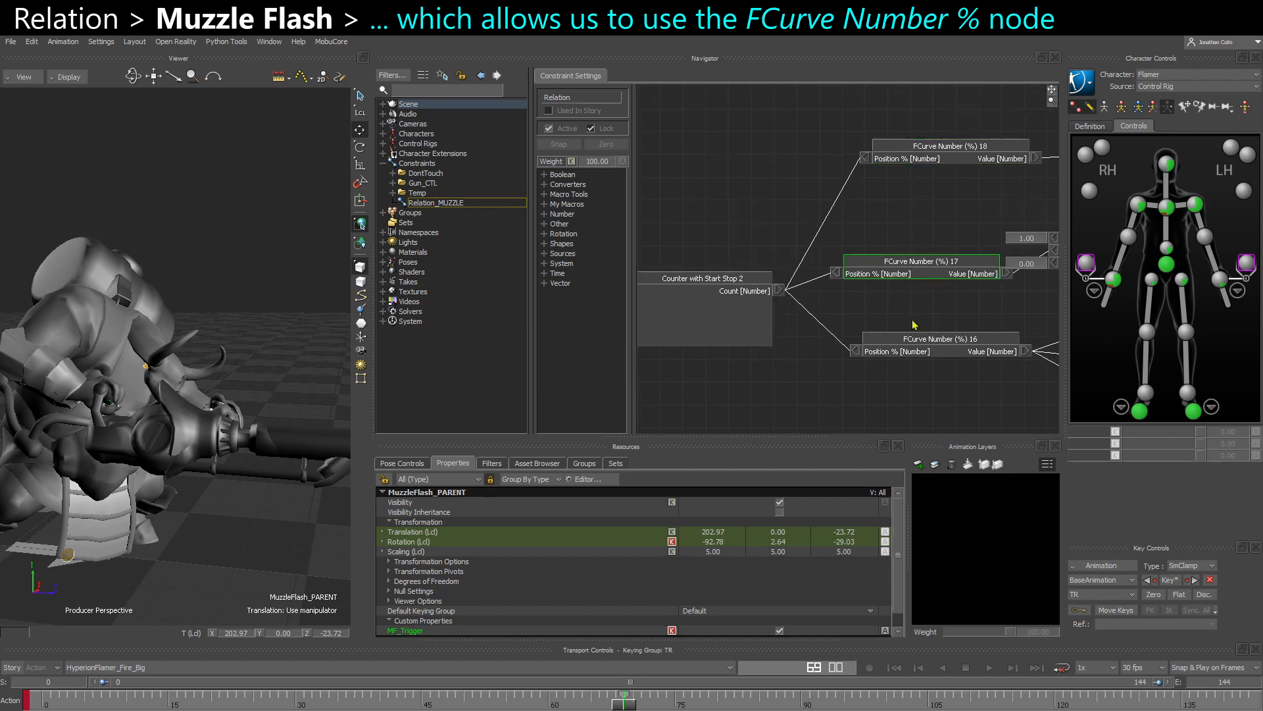
drag(913, 343, 910, 341)
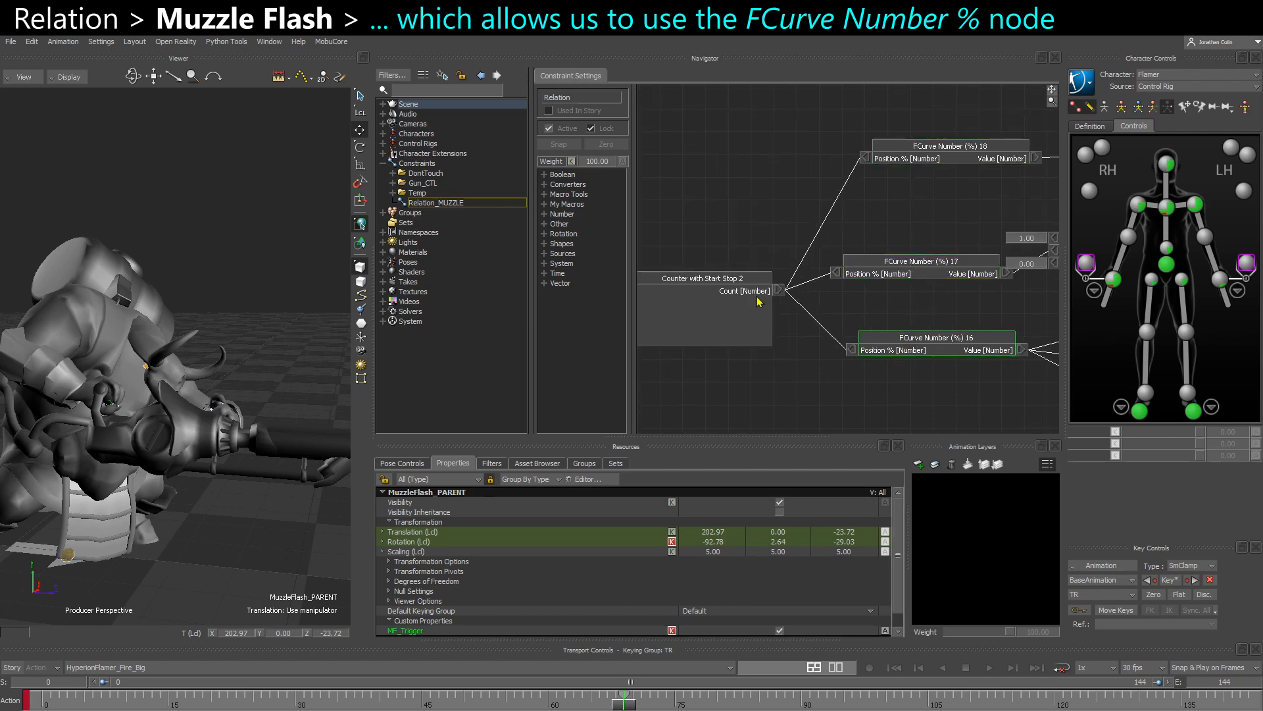
- Expand the Other operator category and widen the operator list to fit the full operator names
double_click(555, 225)
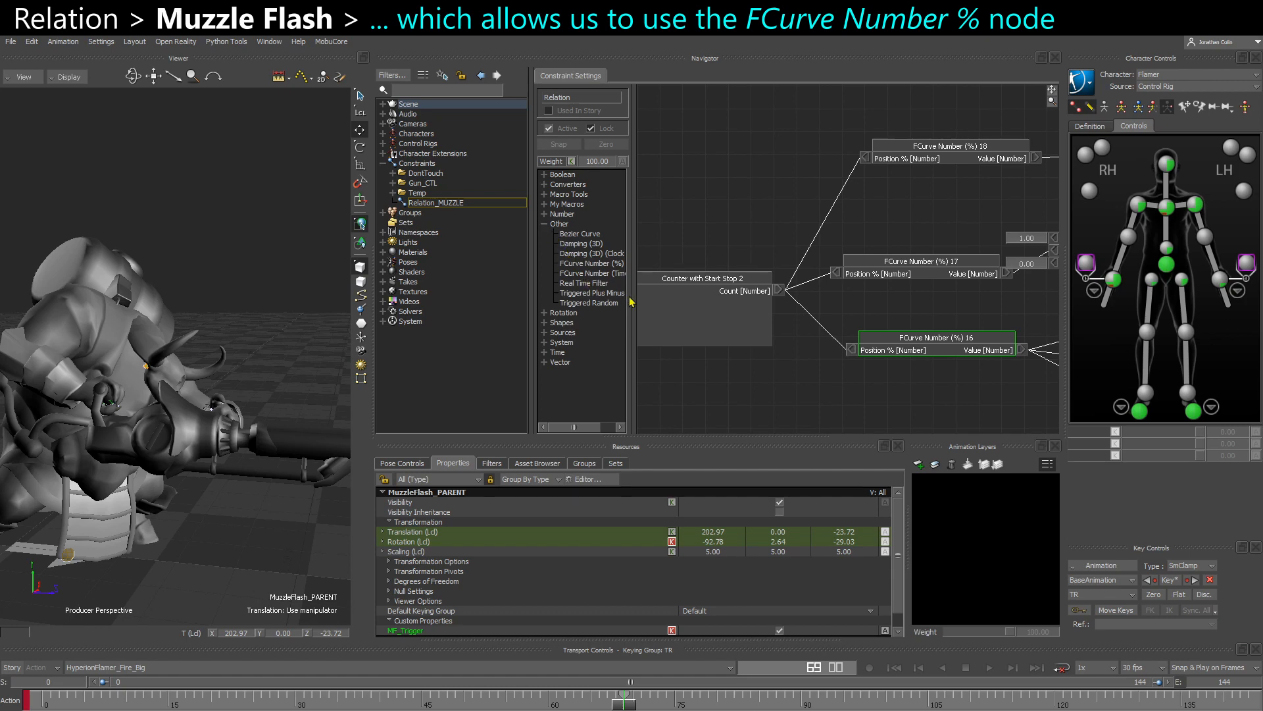
drag(632, 297, 658, 298)
drag(531, 289, 497, 289)
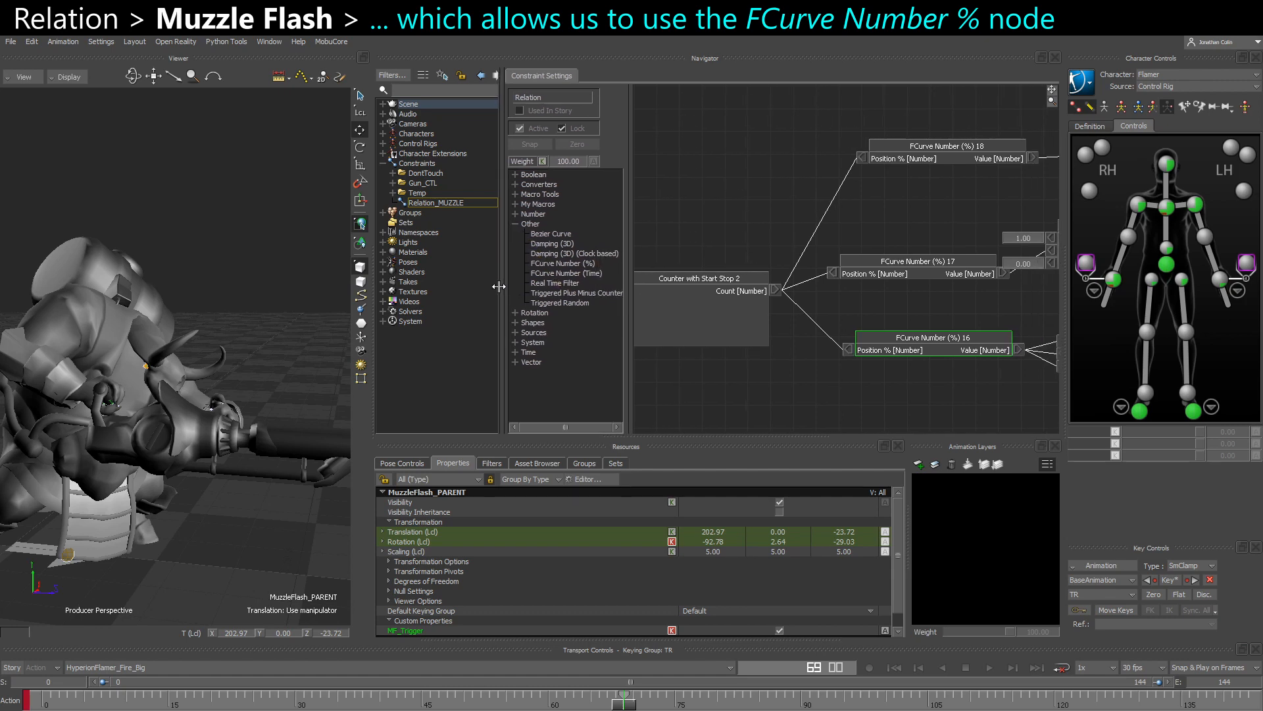
- Locate the FCurve Number (%) operator in the Other category and its three nodes in the relation graph
click(517, 227)
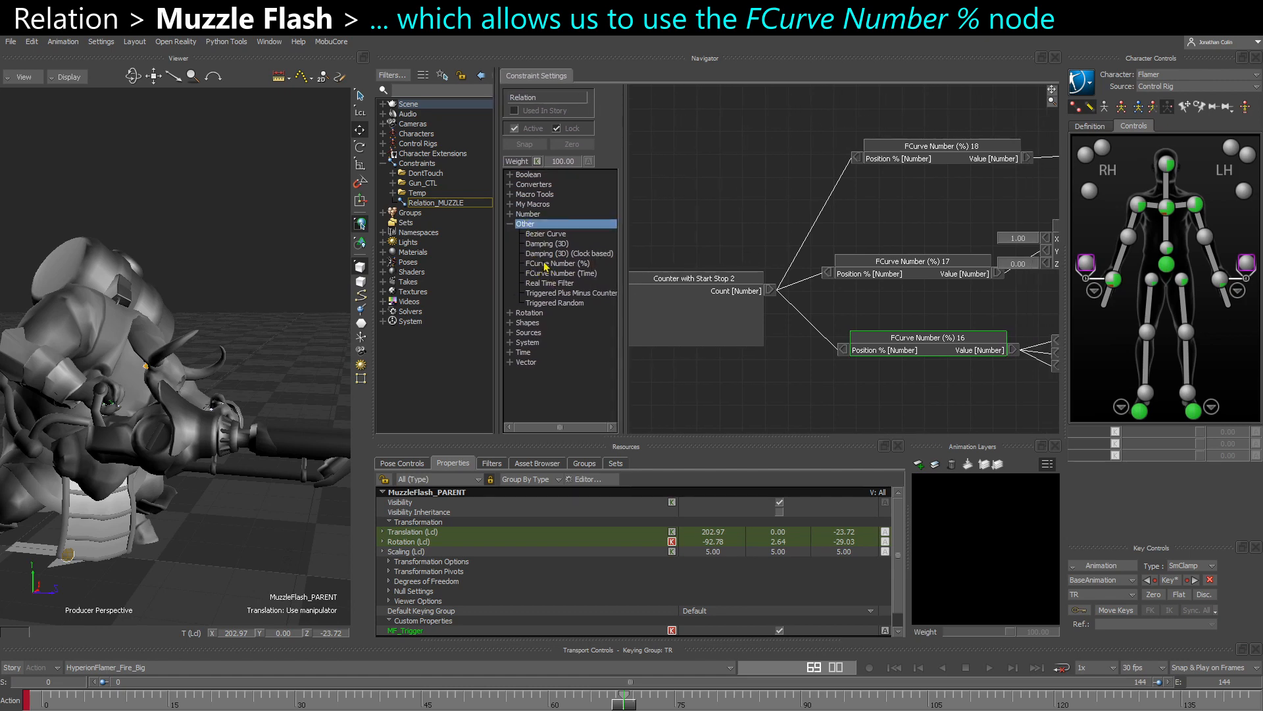
click(589, 263)
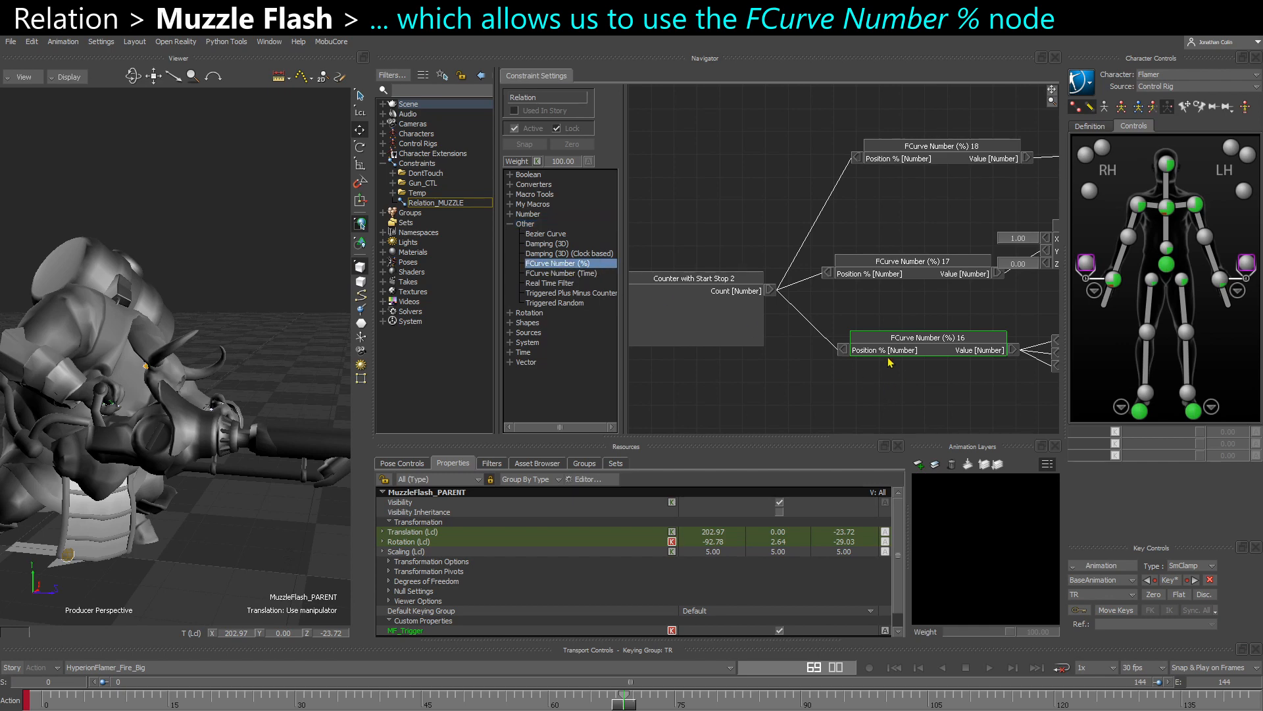
drag(891, 332, 876, 331)
drag(911, 268, 907, 278)
drag(921, 154, 904, 186)
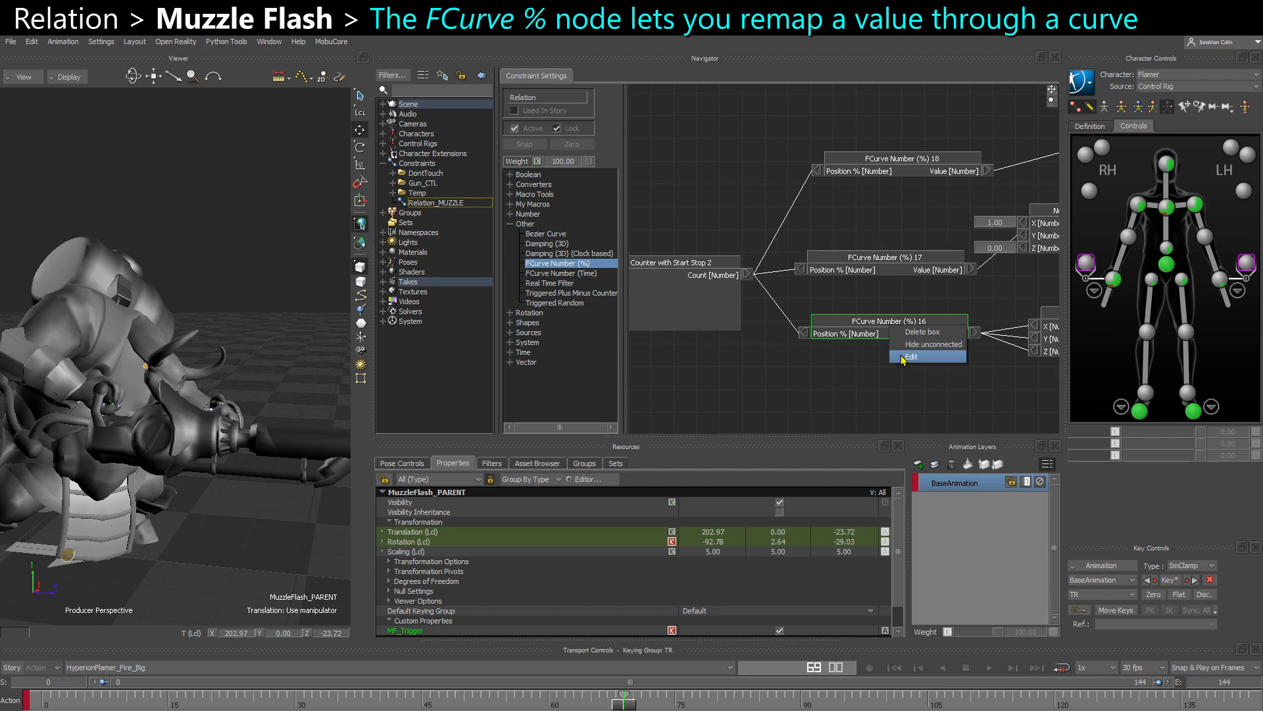
- Open the curve of the FCurve Number (%) 16 node, inspect its start and end keys, and close the curve editor
double_click(892, 331)
drag(407, 112, 623, 201)
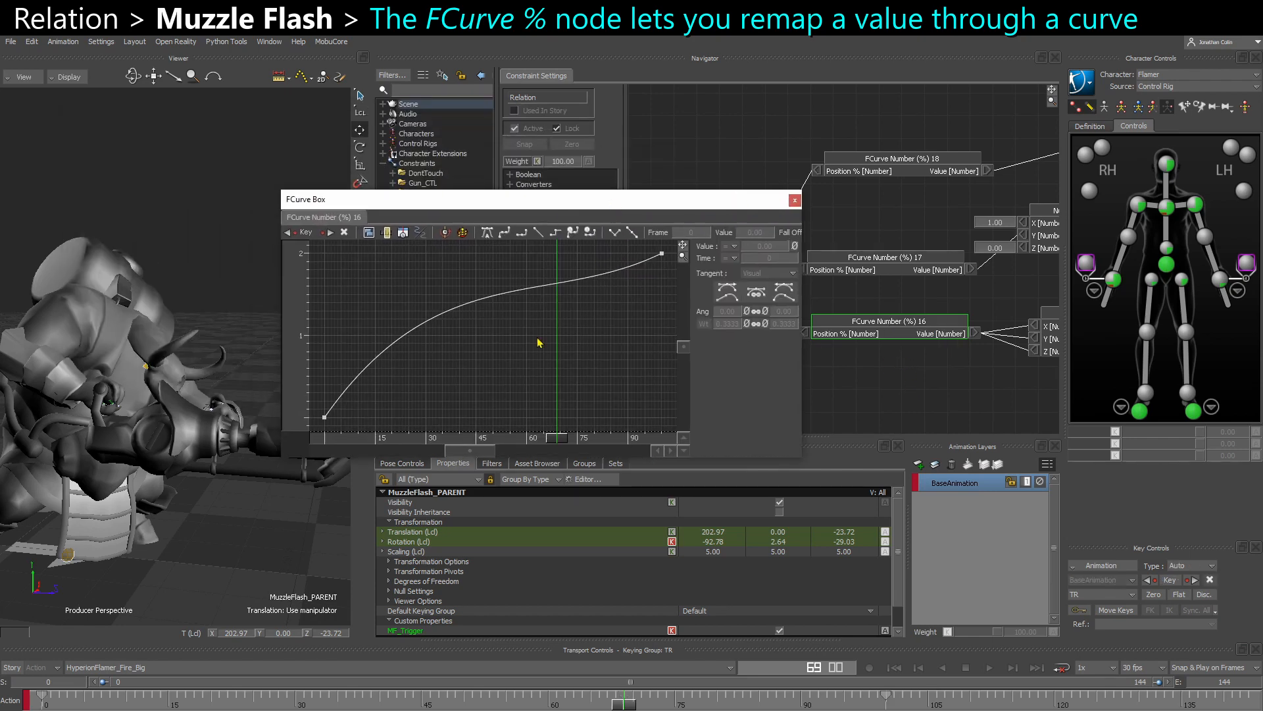
scroll(462, 333, down, 3)
ctrl+drag(462, 333, 515, 376)
click(372, 390)
click(609, 282)
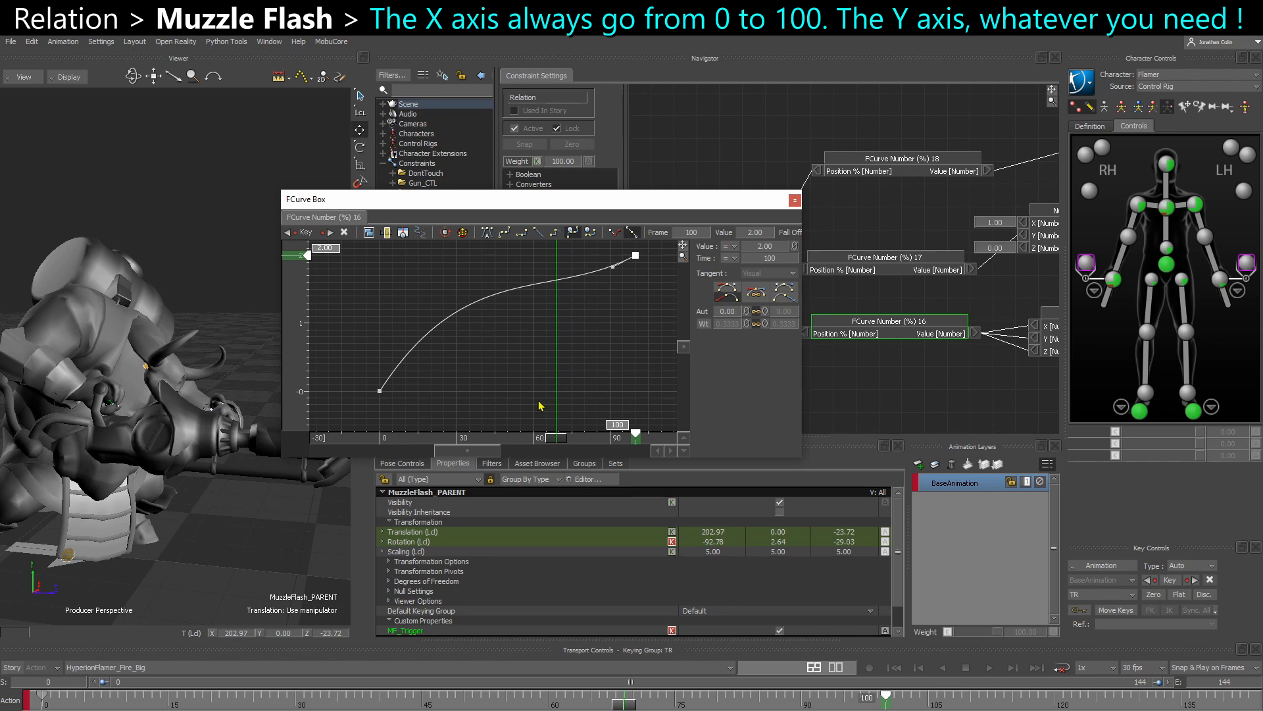
shift+drag(484, 381, 470, 393)
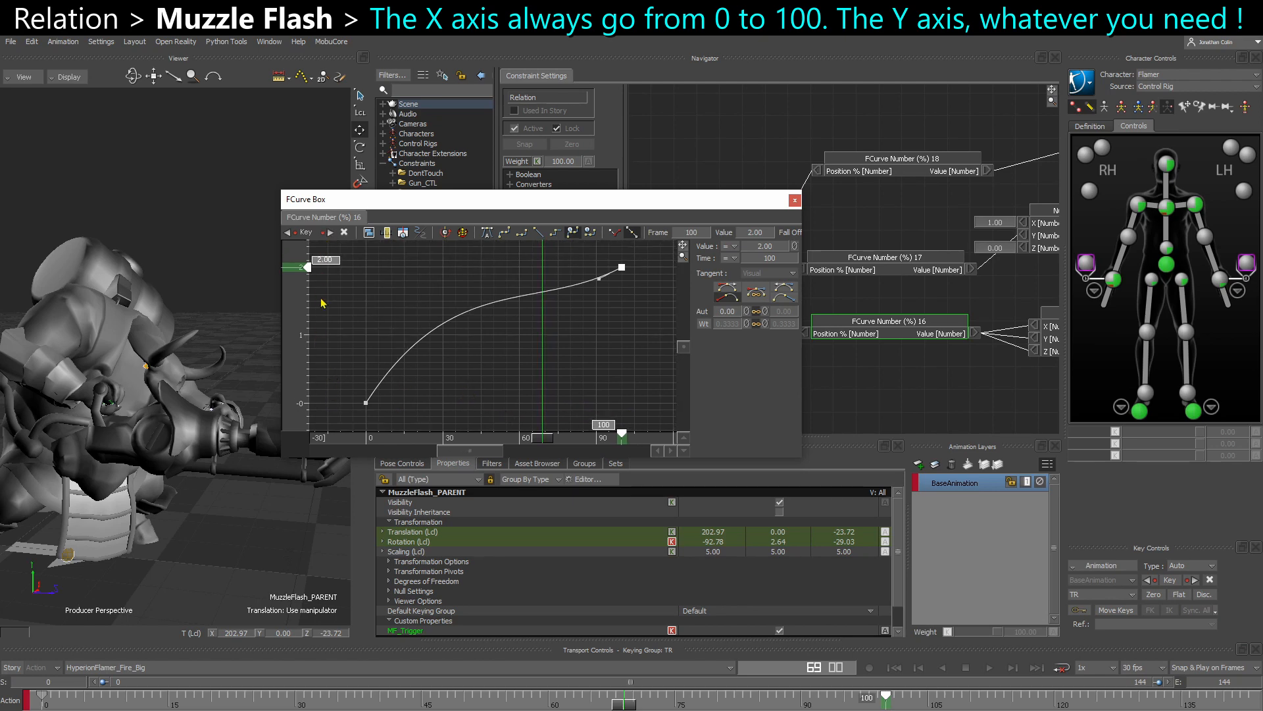
click(366, 402)
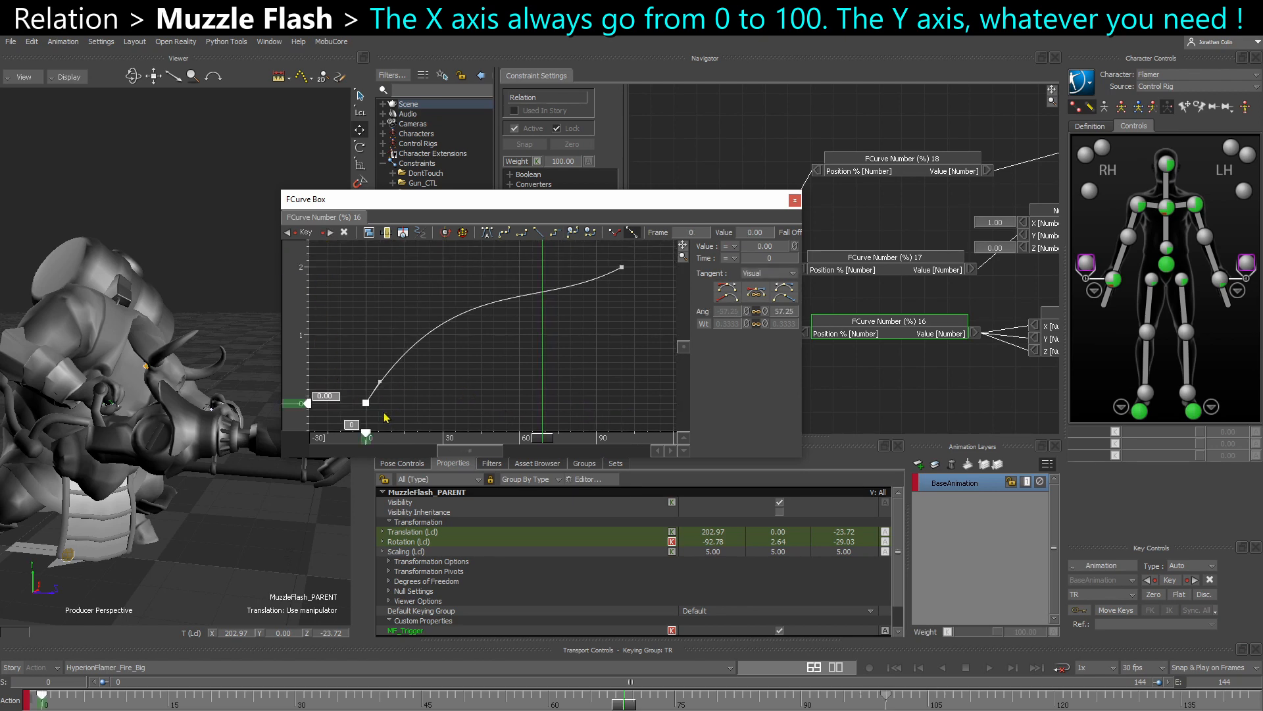
click(622, 267)
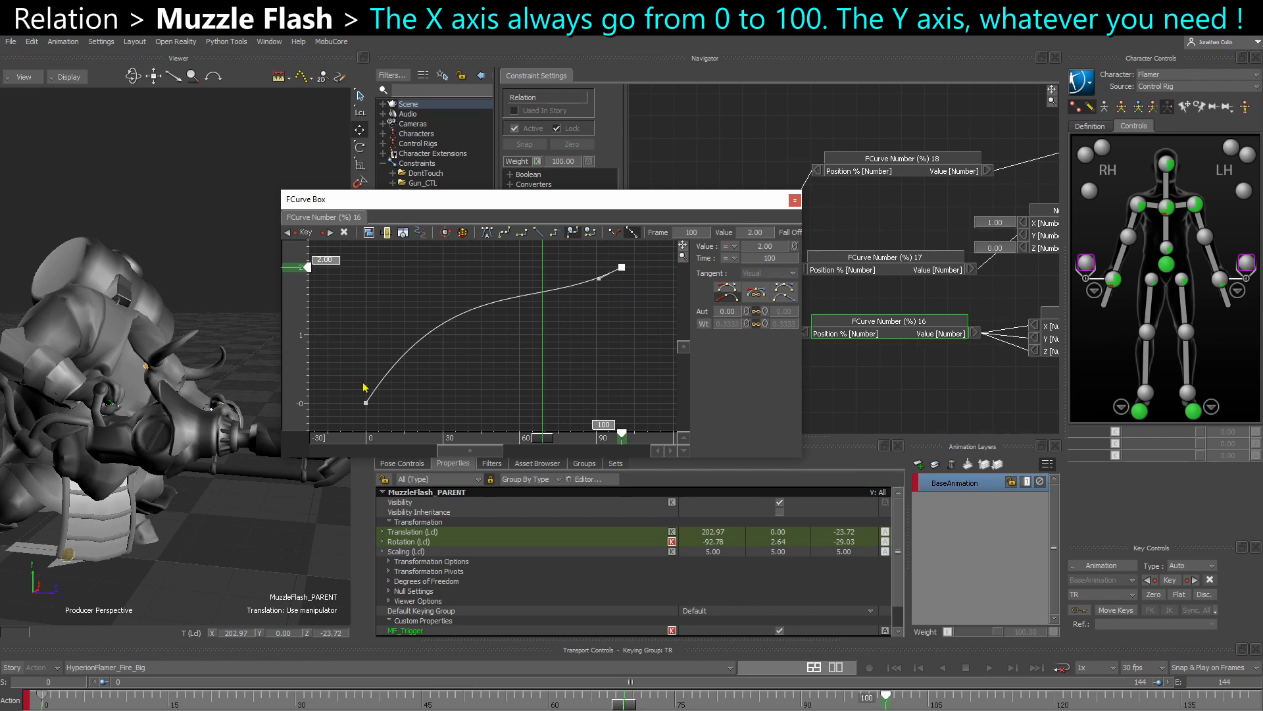
drag(337, 404, 485, 377)
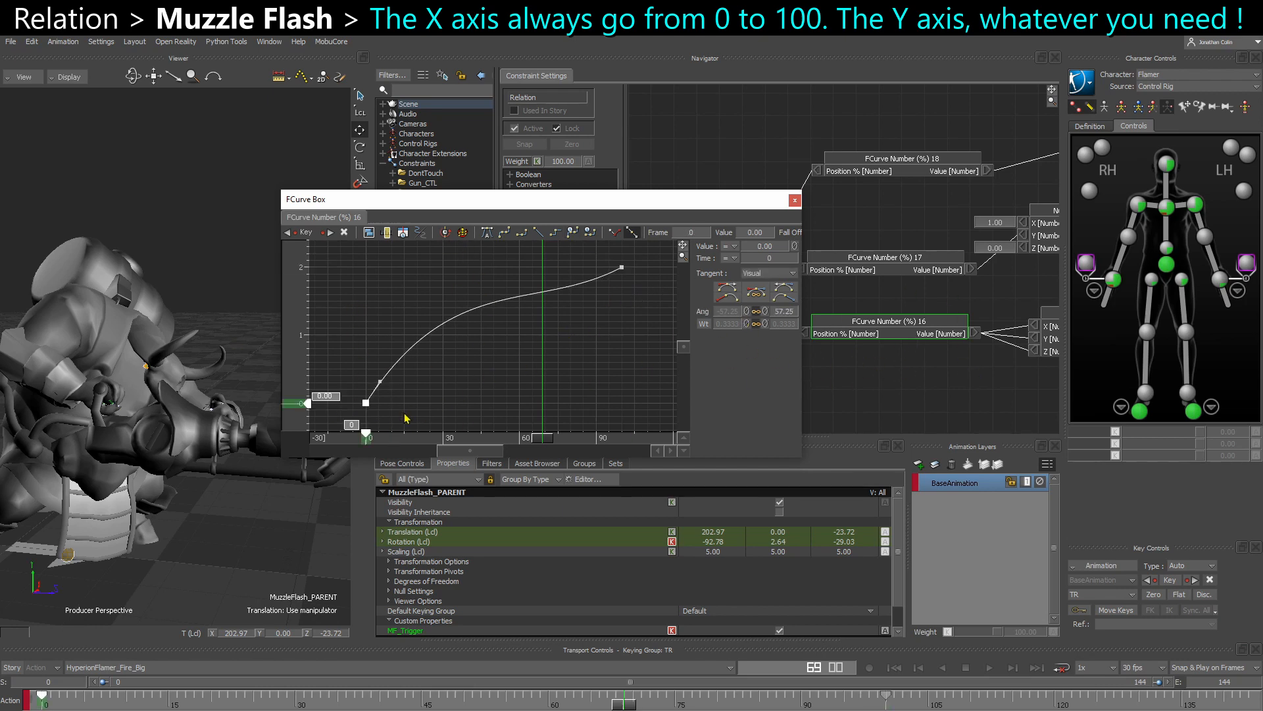
click(795, 200)
- Open the curve of the FCurve Number (%) 17 node, inspect its first and last keys, and close it
right_click(857, 269)
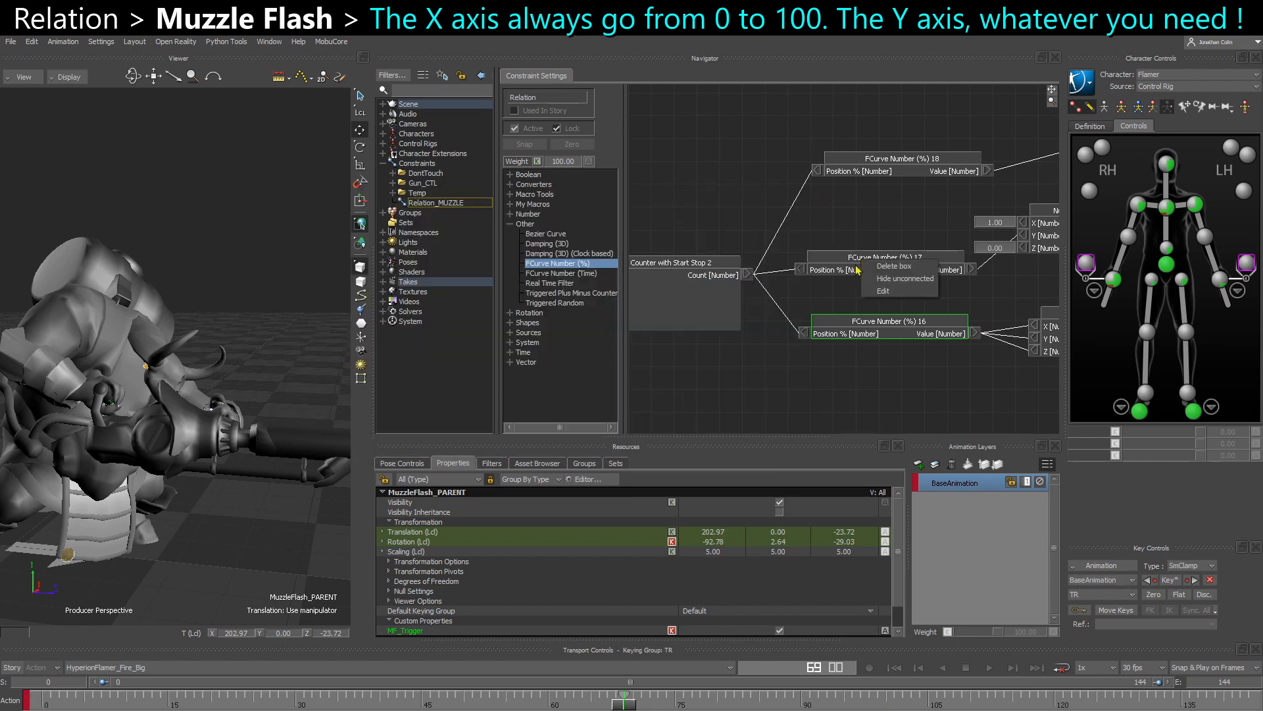
click(848, 269)
right_click(848, 269)
click(869, 300)
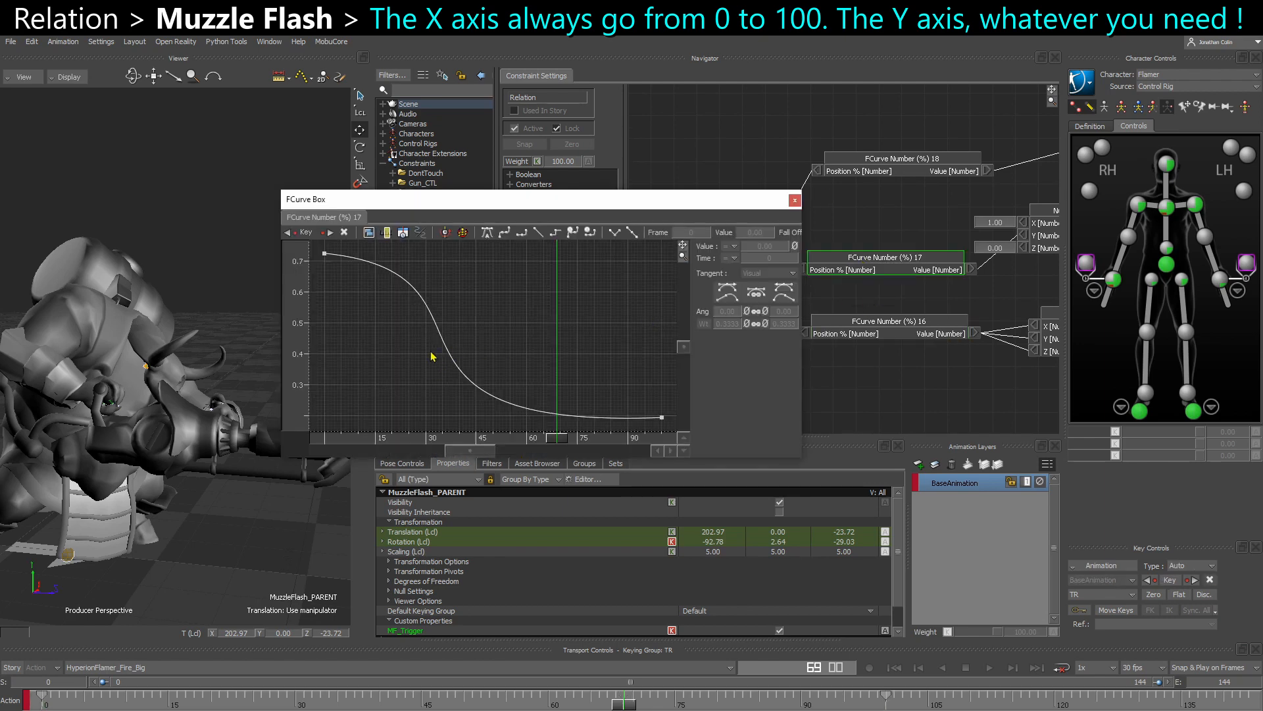
ctrl+drag(431, 352, 418, 372)
drag(330, 260, 350, 318)
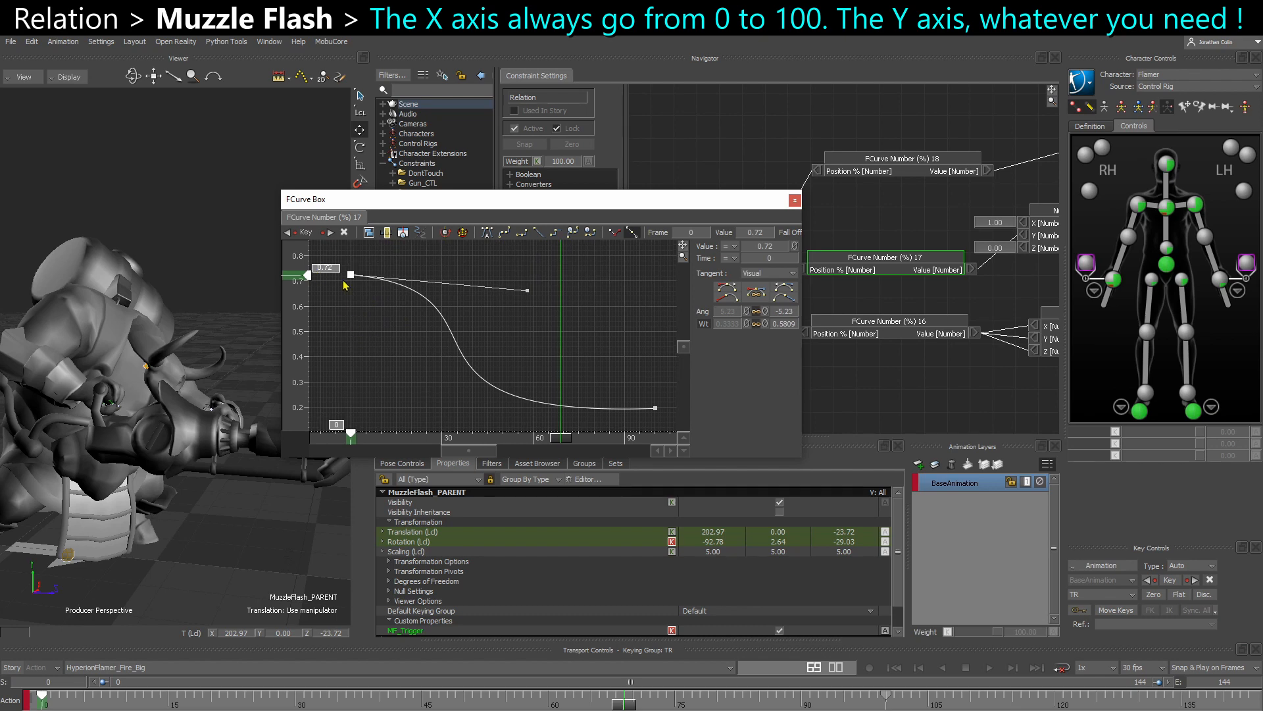
mouse_move(596, 379)
mouse_down()
mouse_move(630, 417)
mouse_move(668, 429)
mouse_up()
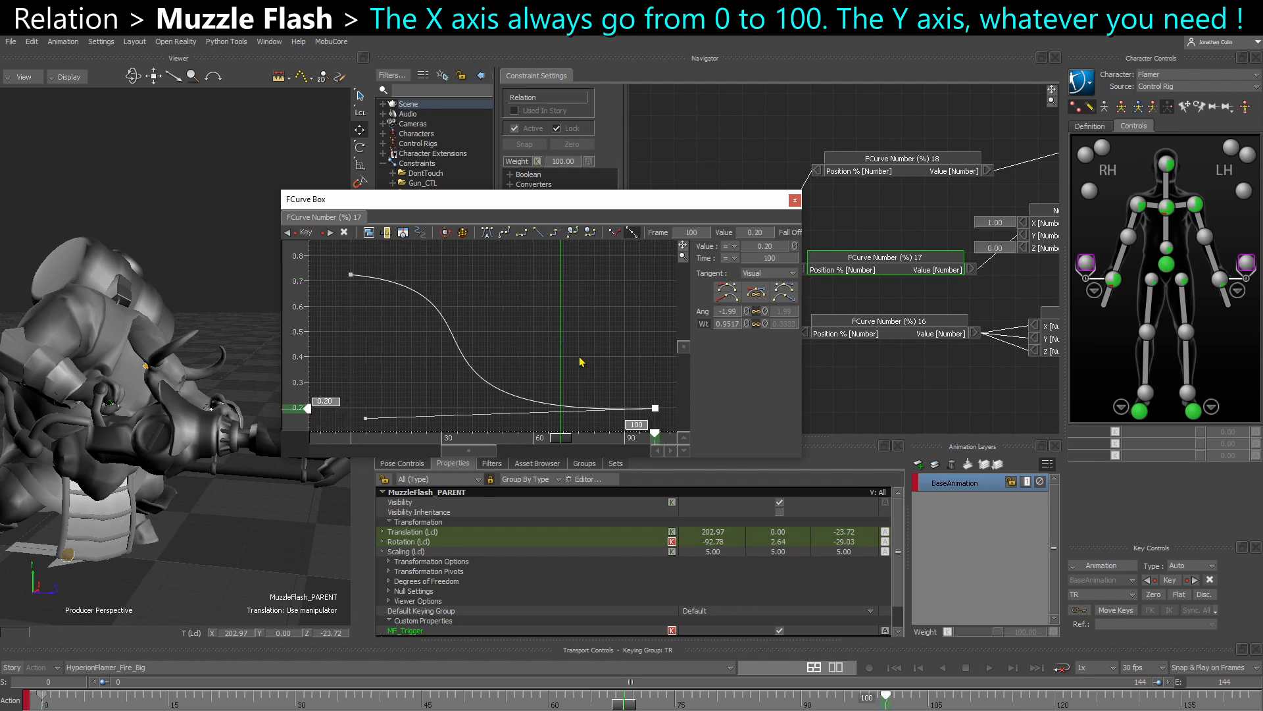
click(621, 391)
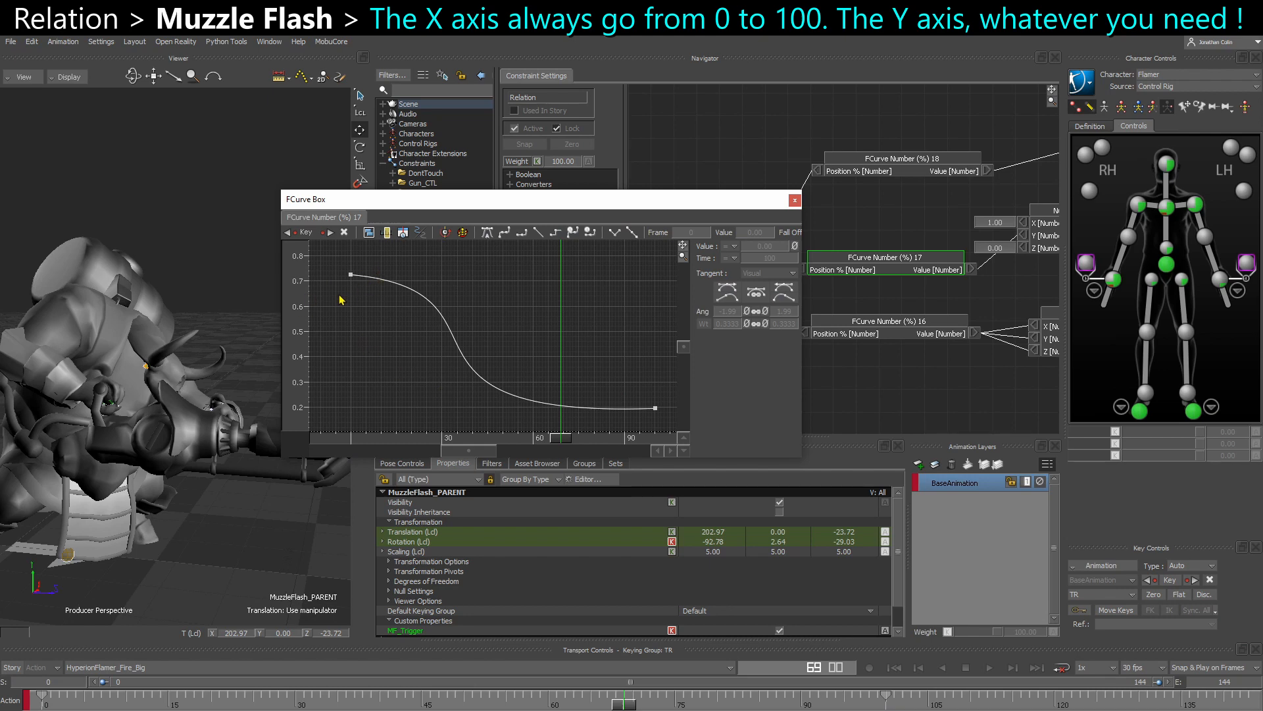
click(351, 274)
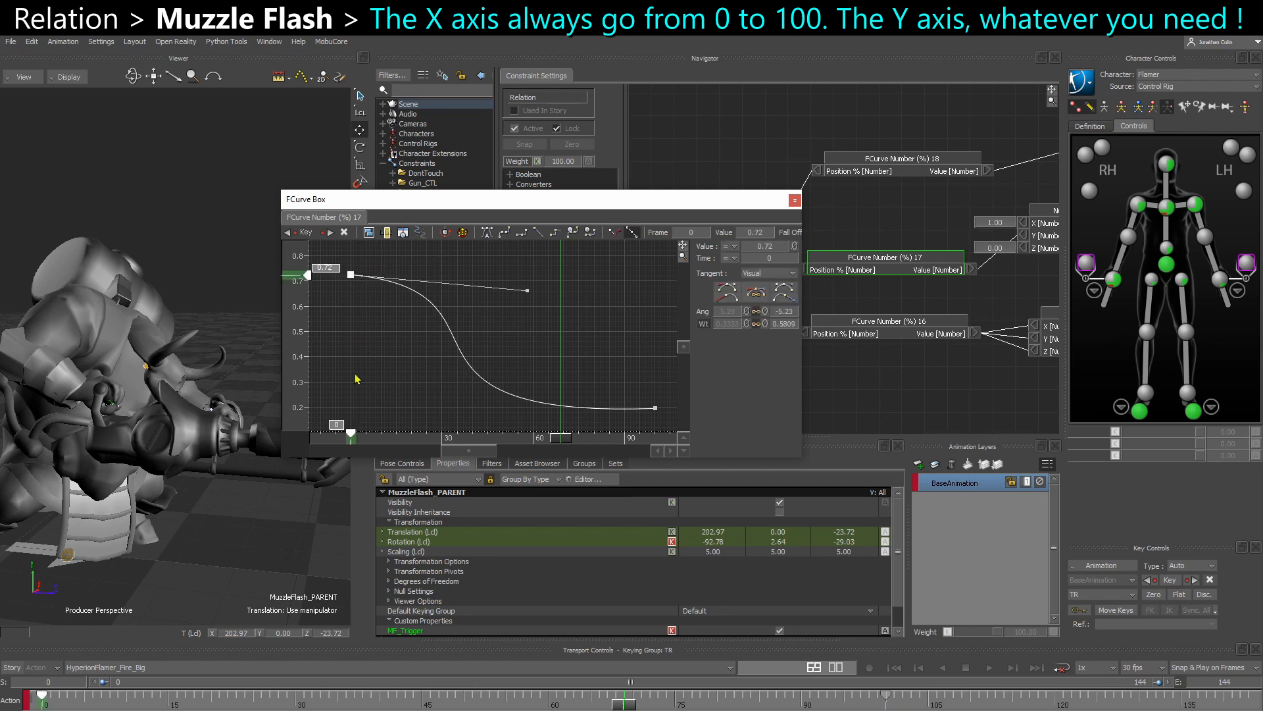
click(795, 200)
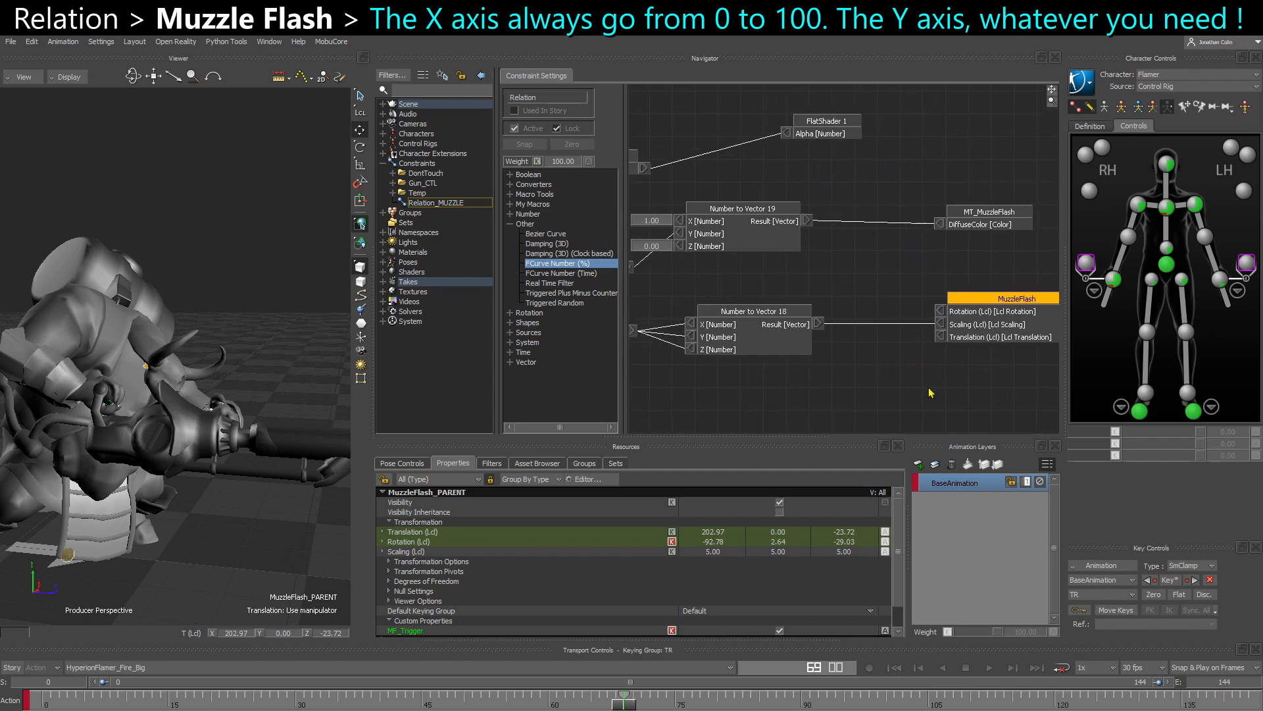
- Trace the MuzzleFlash scaling input back to FCurve Number (%) 16 and review that node's curve keys
drag(745, 411, 1013, 318)
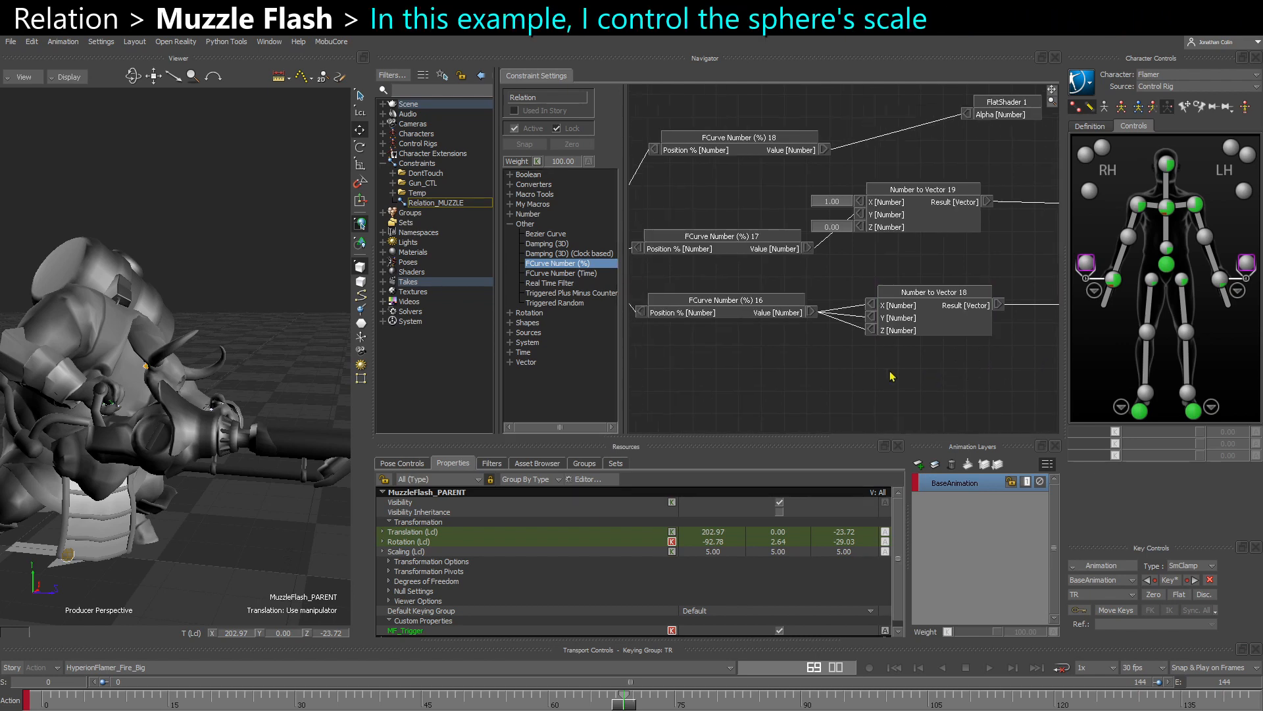
click(745, 315)
right_click(739, 303)
click(786, 332)
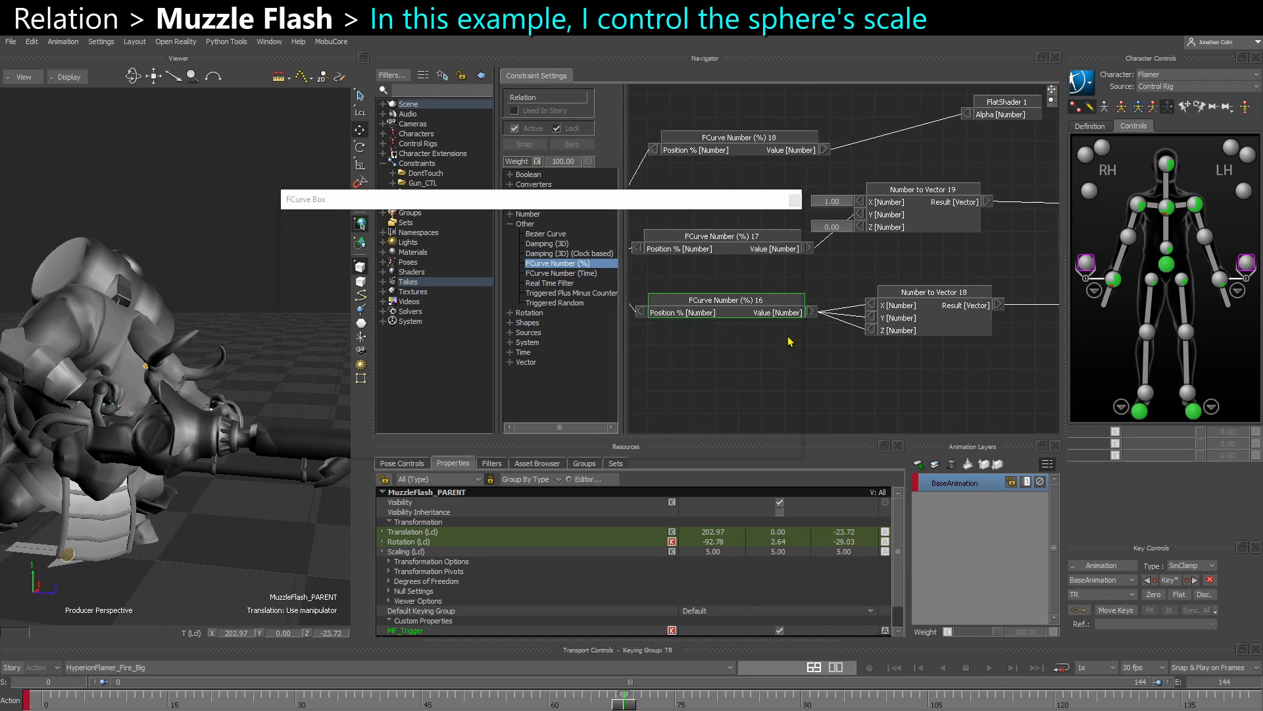
shift+drag(405, 392, 461, 379)
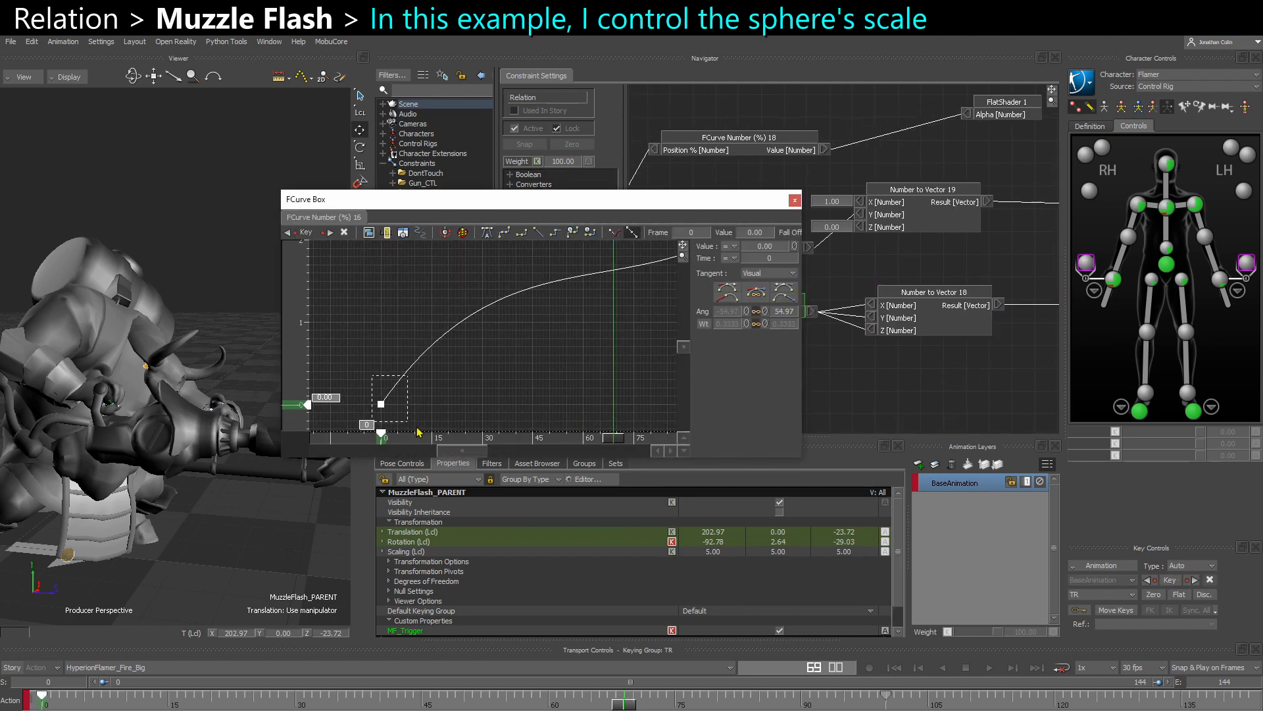
shift+drag(661, 266, 555, 309)
drag(566, 266, 655, 334)
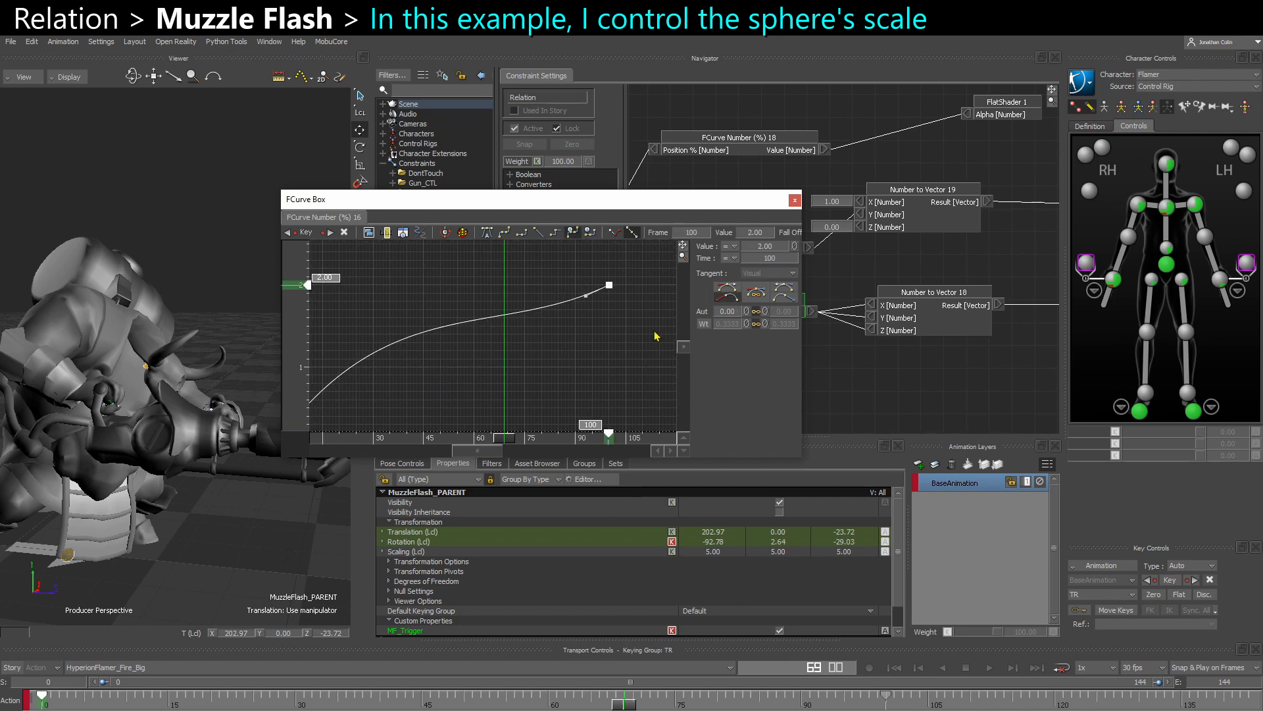
click(795, 200)
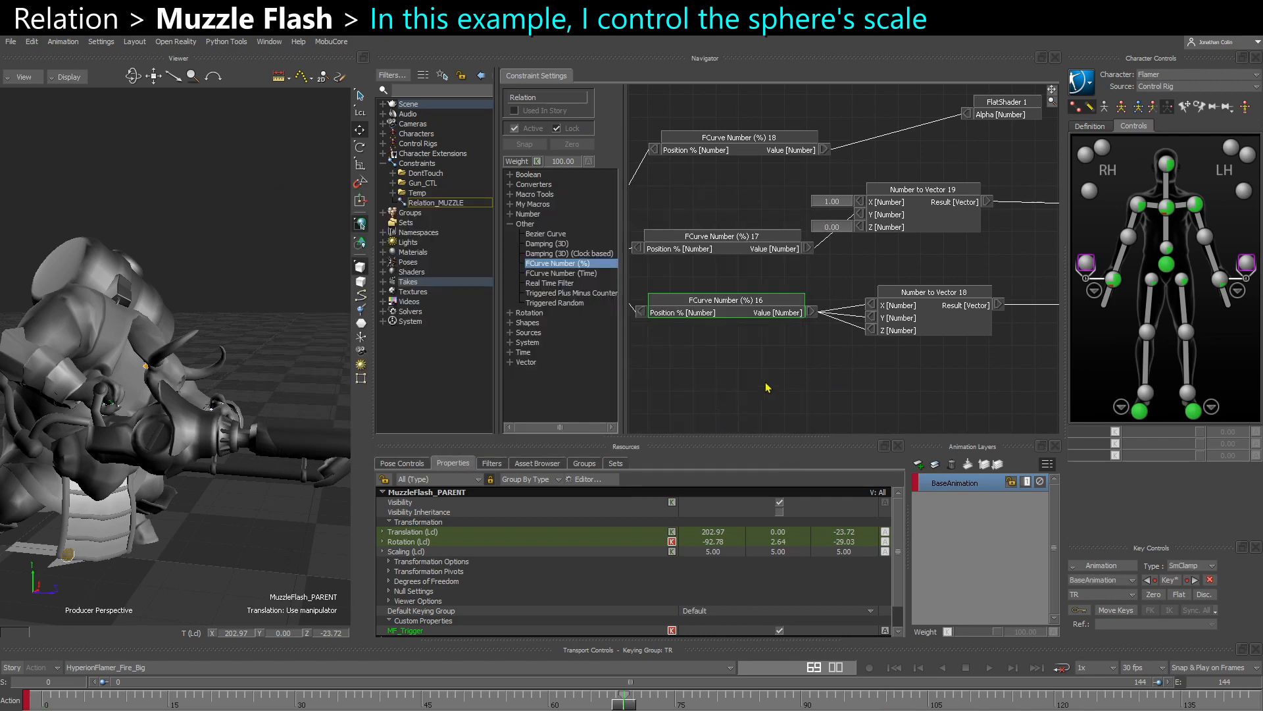
- Bring the gun's muzzle into view and scrub the timeline around frame 69 to preview the flash
mouse_move(831, 361)
shift+mouse_down()
mouse_move(856, 369)
mouse_move(846, 364)
shift+mouse_up()
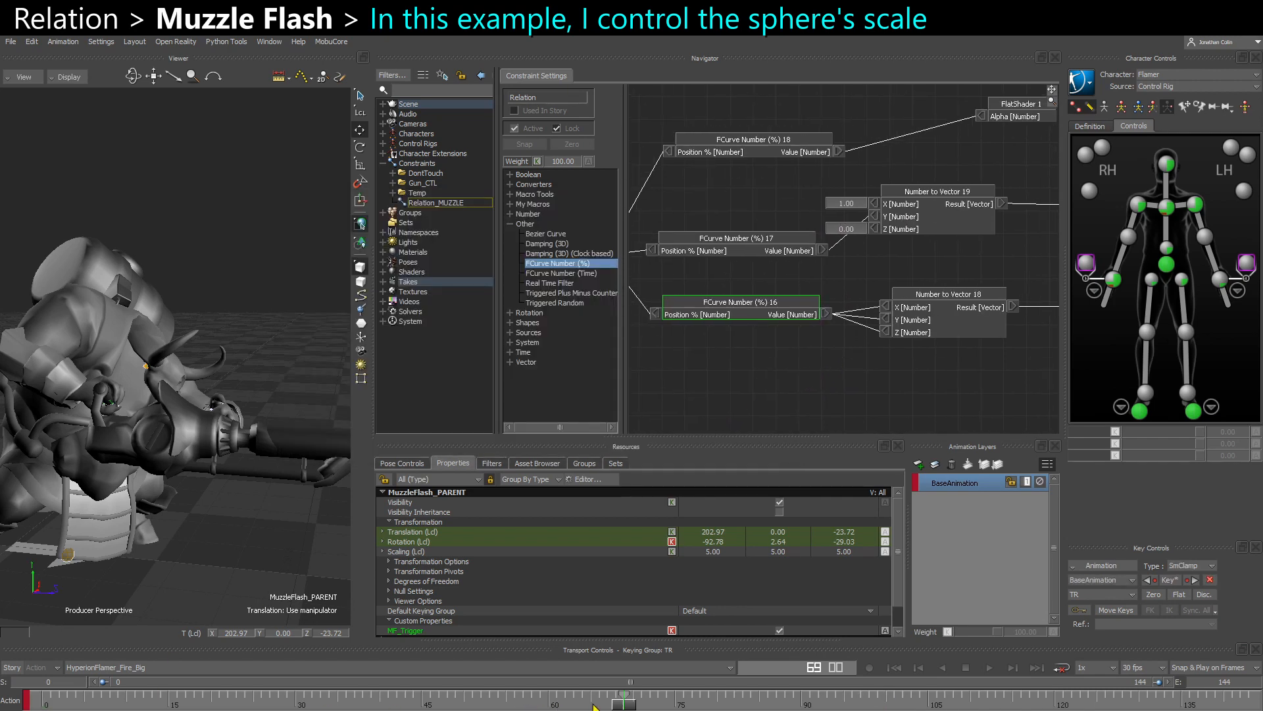
drag(594, 706, 623, 705)
shift+drag(231, 564, 242, 558)
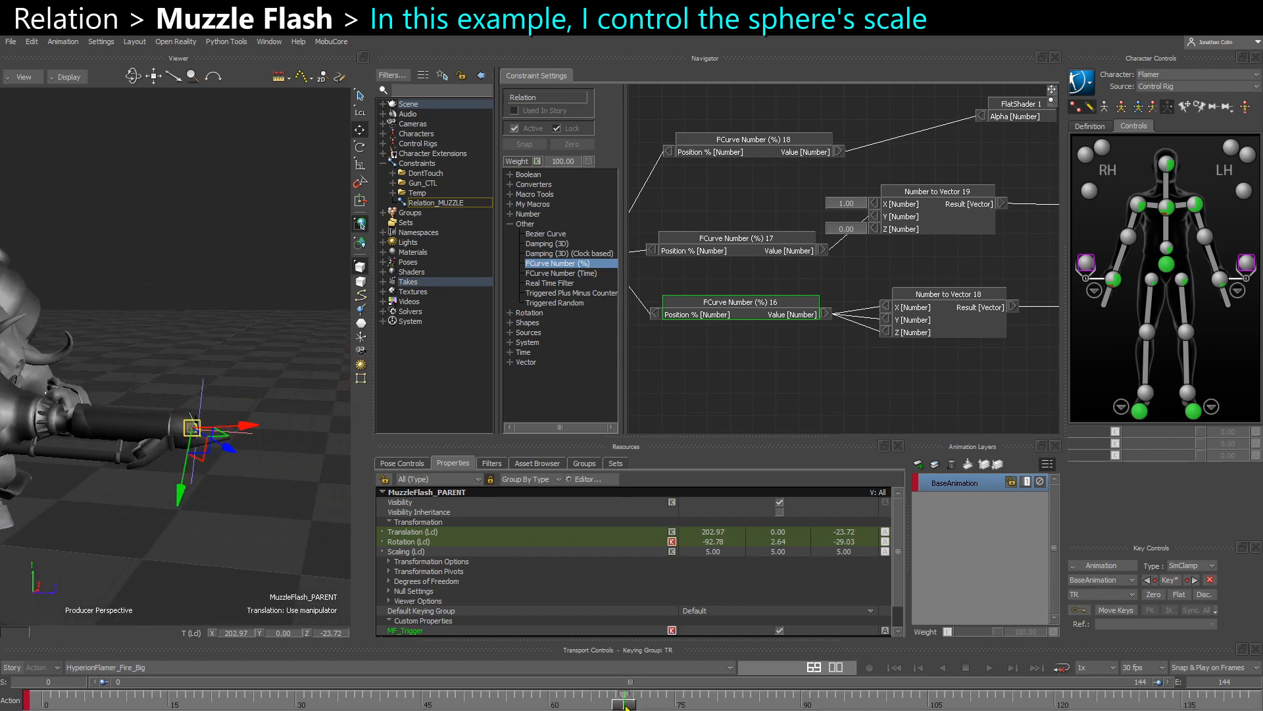
mouse_move(626, 707)
mouse_down()
mouse_move(613, 706)
mouse_move(624, 704)
mouse_up()
- Set the key at 100 on the FCurve Number (%) 16 curve to 10 and scrub around frame 70 to preview the scale
shift+drag(895, 369, 569, 456)
shift+drag(772, 328, 829, 301)
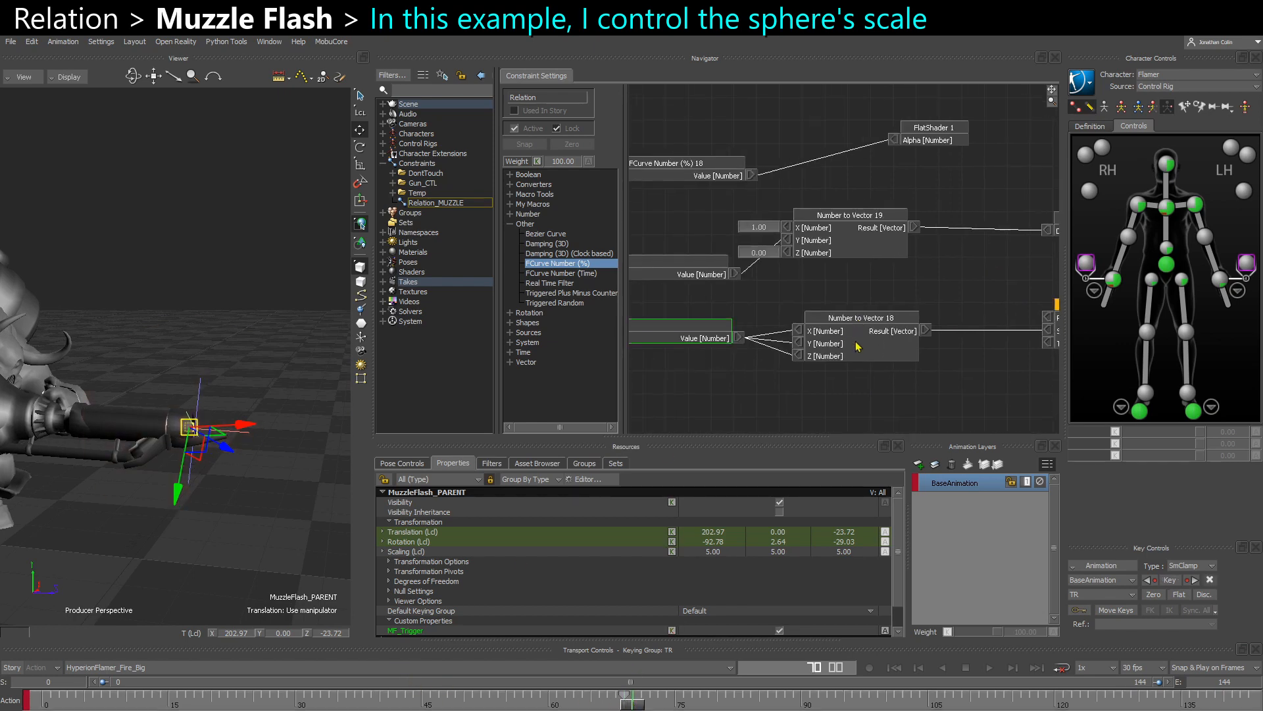
right_click(702, 331)
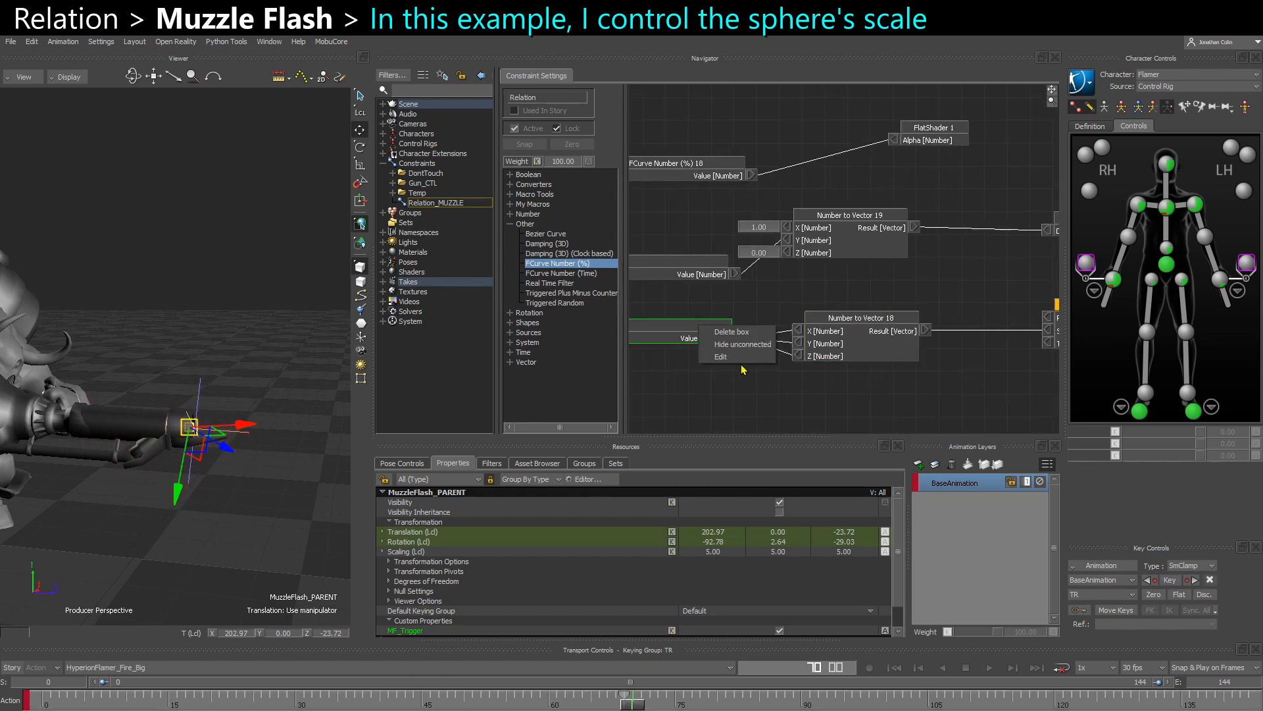
click(724, 356)
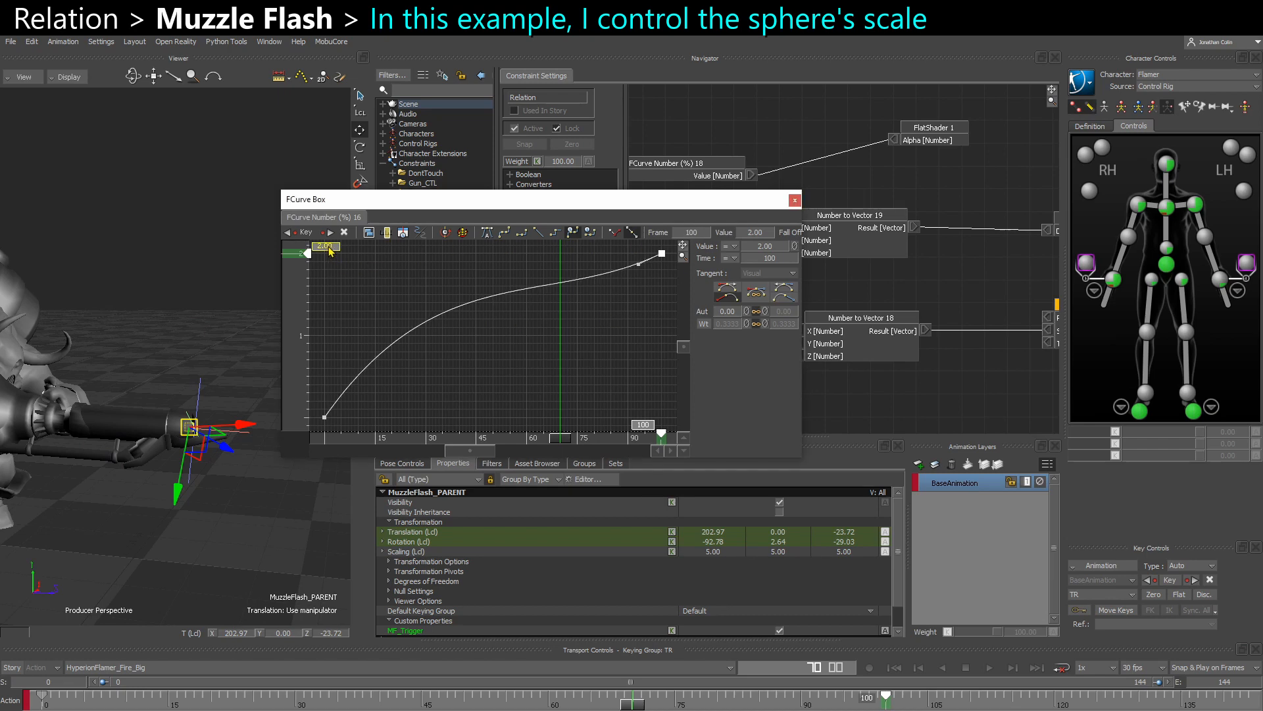
double_click(329, 248)
text(10)
key(Return)
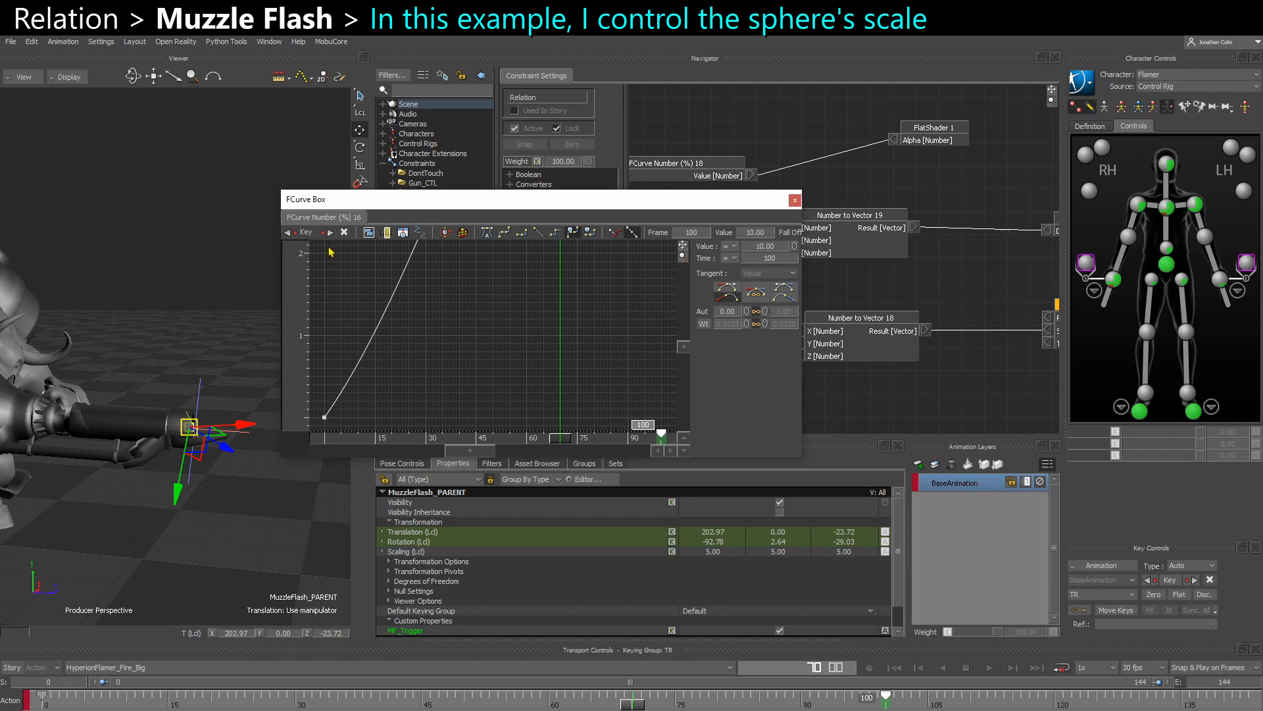
click(442, 327)
key(a)
ctrl+drag(583, 409, 553, 364)
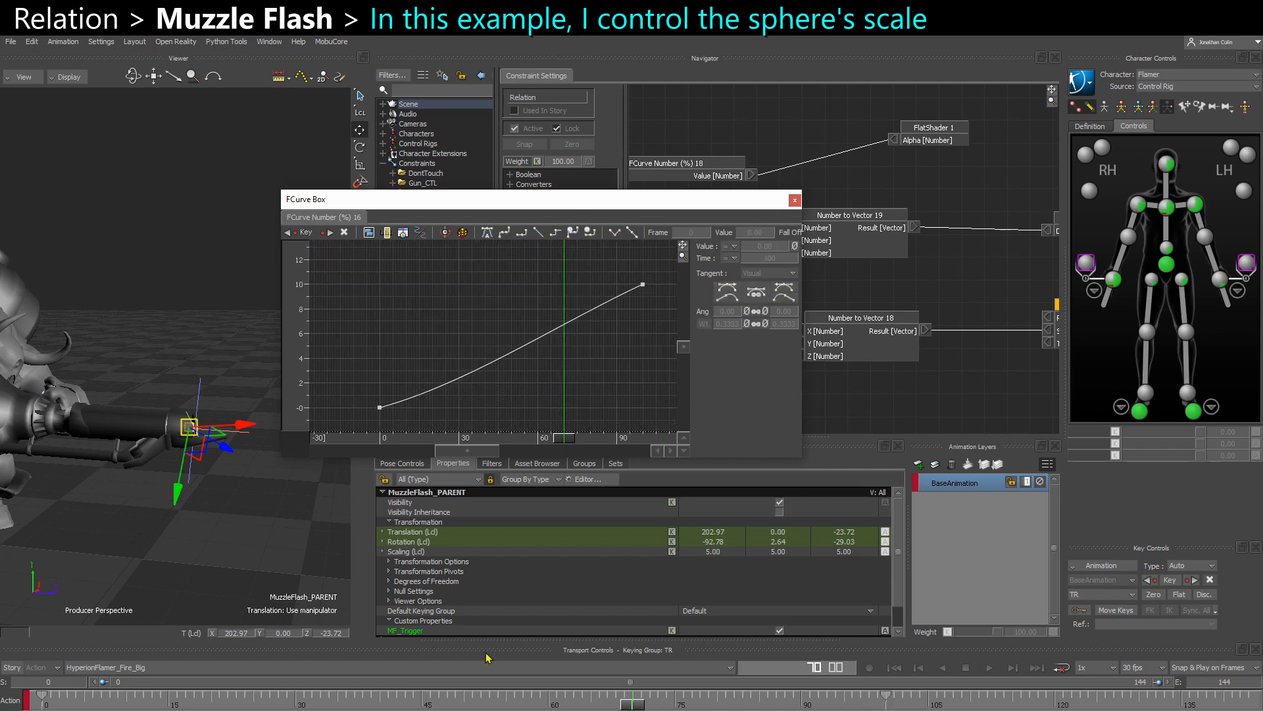
mouse_move(631, 705)
mouse_down()
mouse_move(617, 706)
mouse_move(633, 708)
mouse_up()
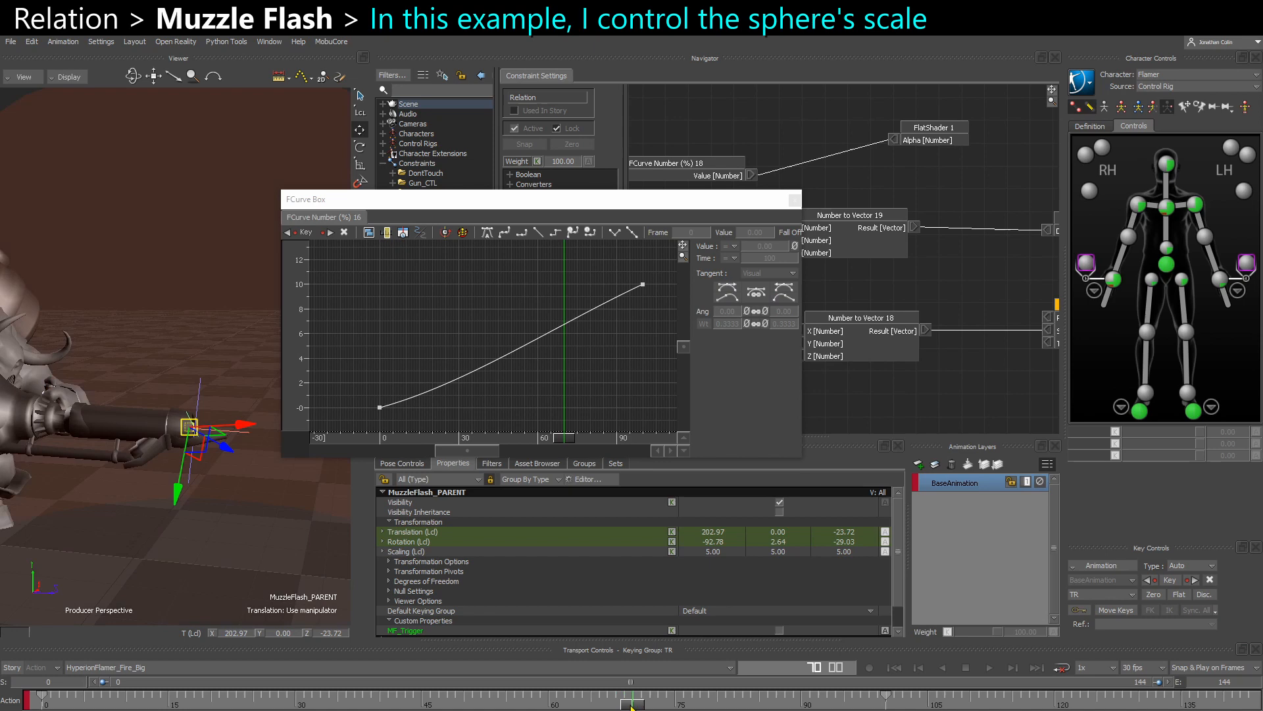
- Flatten the curve's start tangent and add a middle key, moving it to about 80 so the scale rises late
click(380, 407)
drag(405, 406, 407, 409)
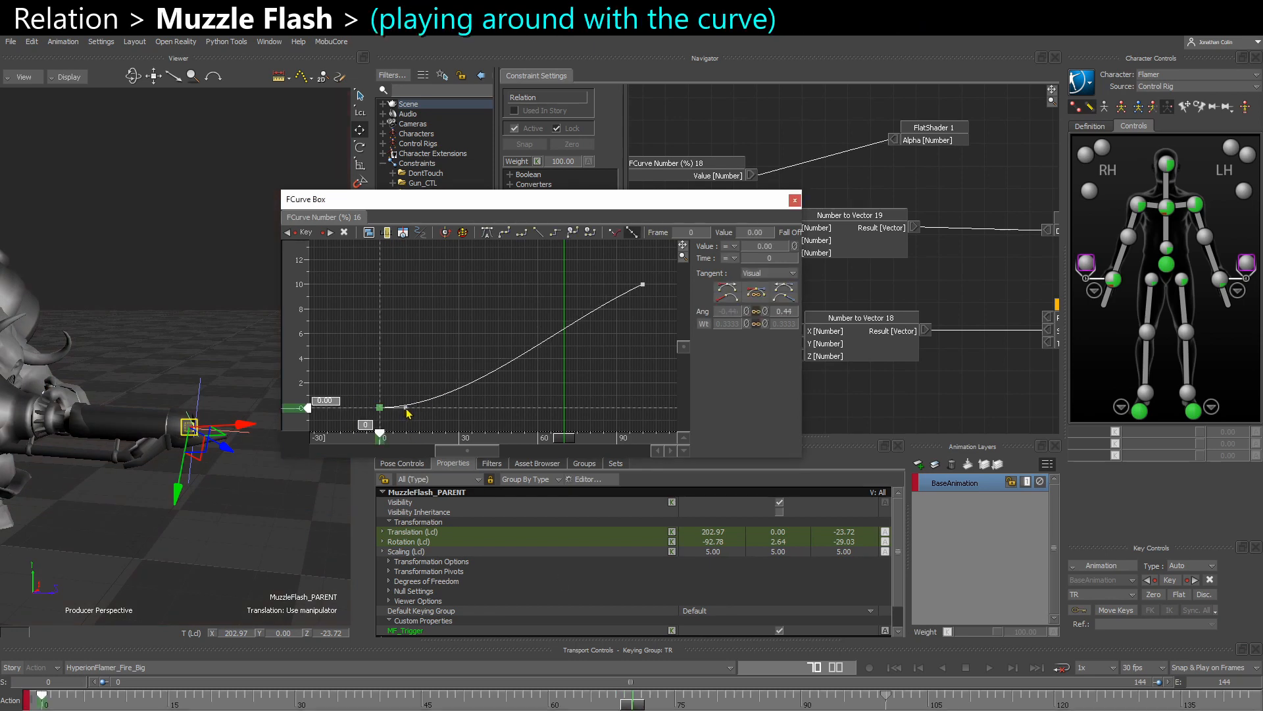
click(558, 333)
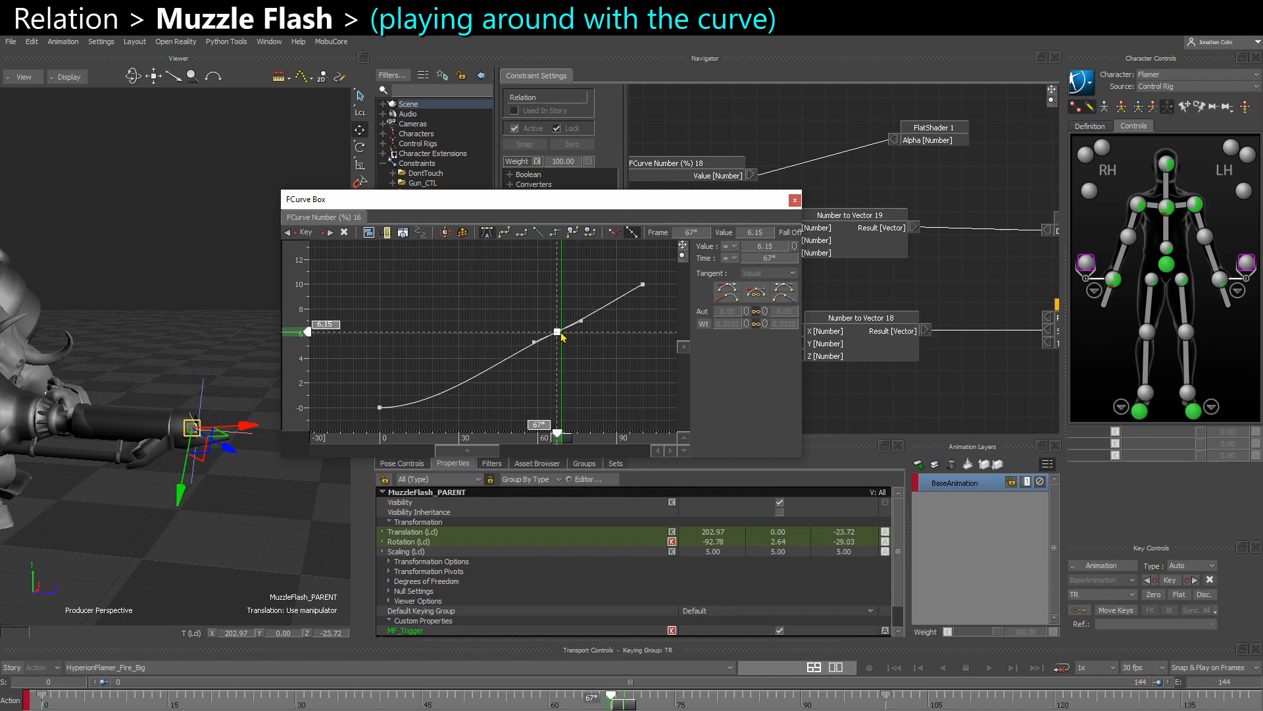
drag(559, 335, 610, 358)
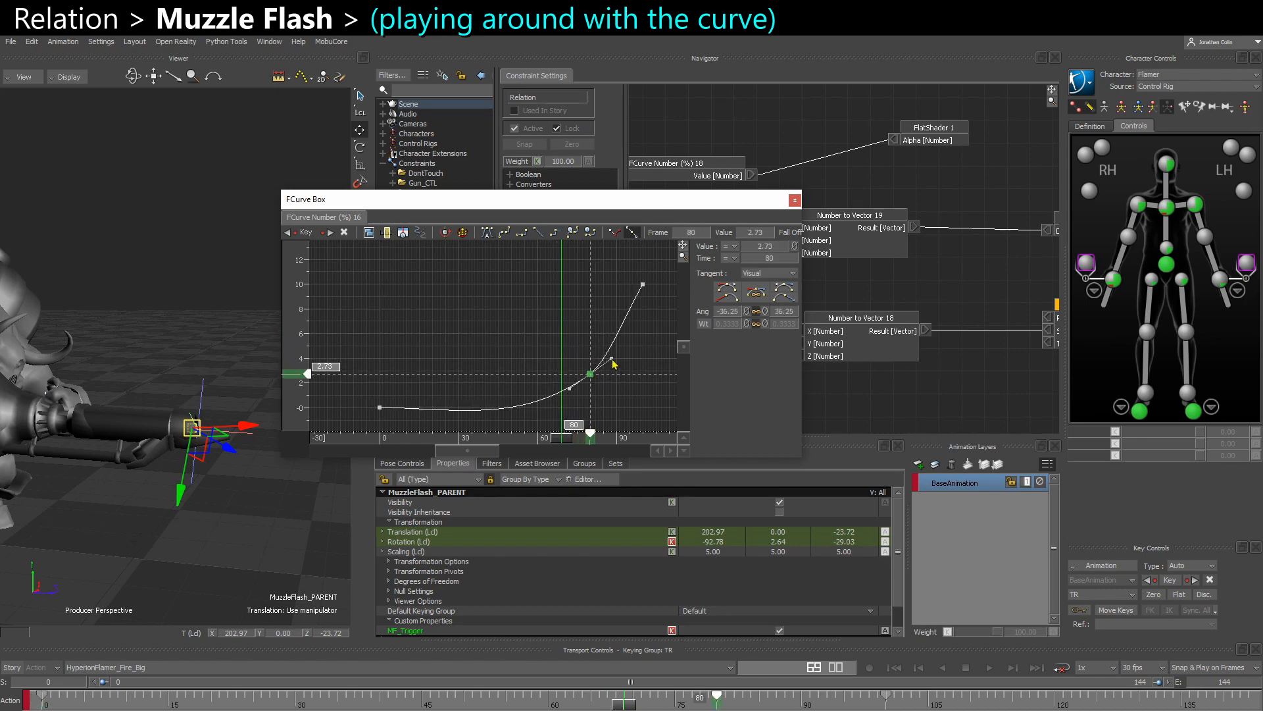
drag(591, 376, 592, 364)
- Rework the FCurve Number (%) 16 curve to end at 3 without the middle key, previewing the flash around frame 70 before closing the curve editor
mouse_move(625, 704)
mouse_down()
mouse_move(681, 705)
mouse_move(598, 706)
mouse_move(651, 706)
mouse_move(607, 706)
mouse_move(635, 706)
mouse_up()
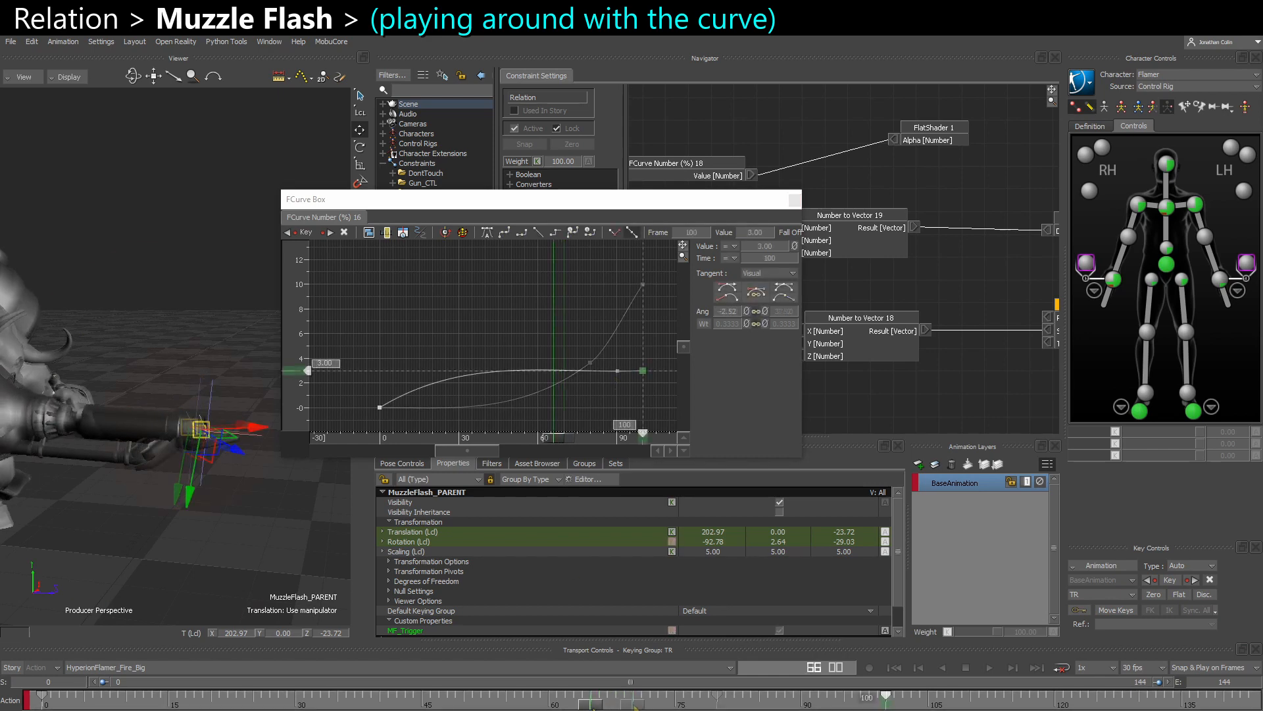
mouse_move(613, 706)
mouse_down()
mouse_move(559, 707)
mouse_move(633, 706)
mouse_up()
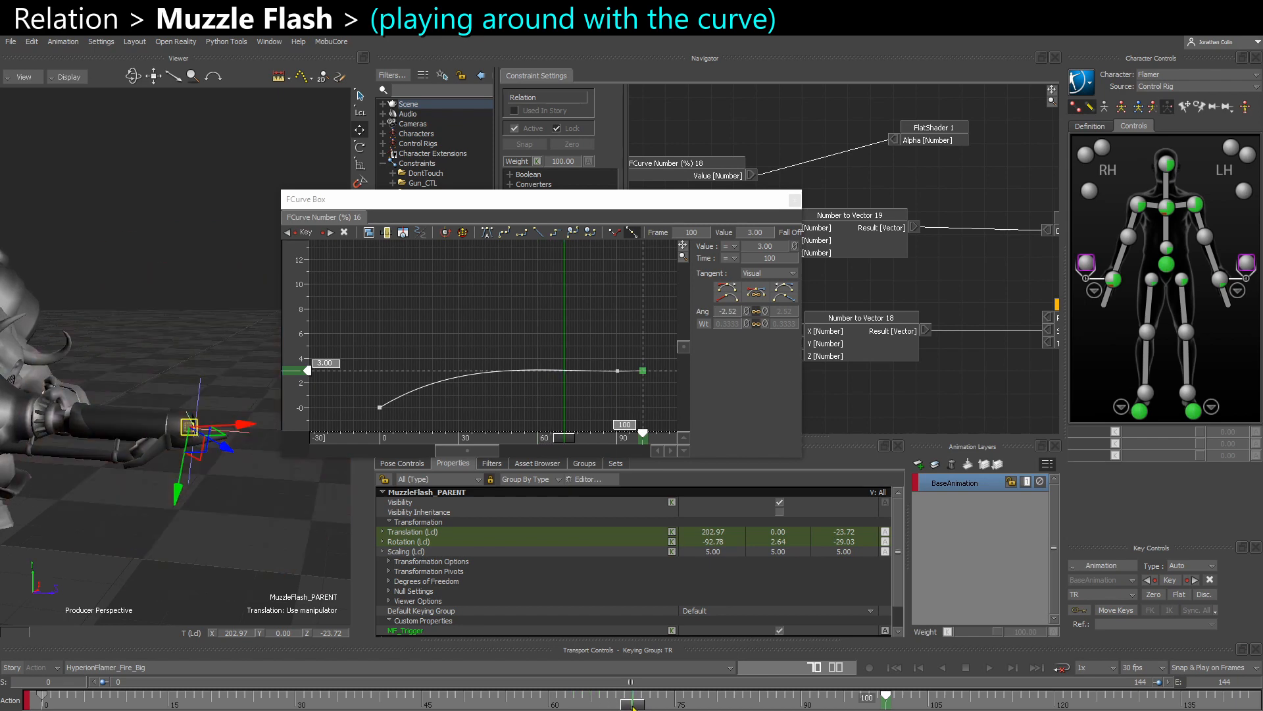
click(795, 199)
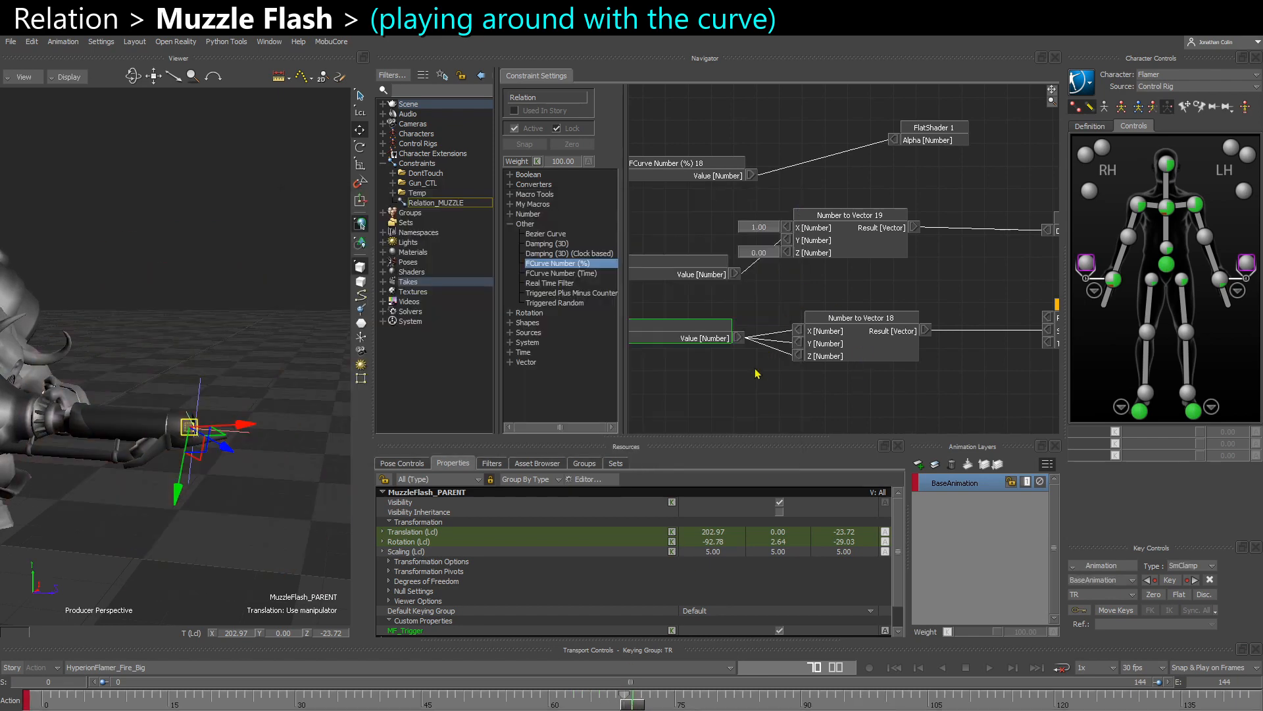
- Open the FCurve Number (%) 16 curve and set the value of its key at 100 to 1
middle_drag(756, 374, 837, 372)
middle_drag(1026, 276, 665, 298)
middle_drag(779, 293, 928, 280)
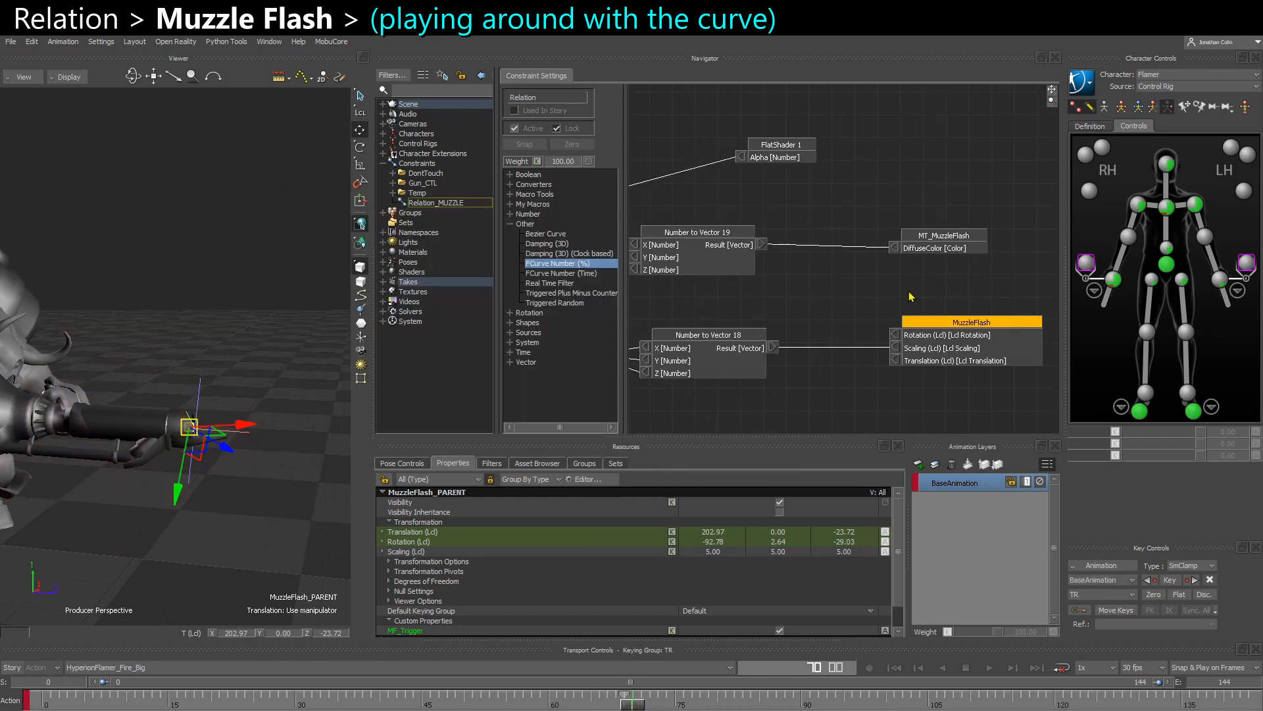
middle_drag(786, 311, 1075, 262)
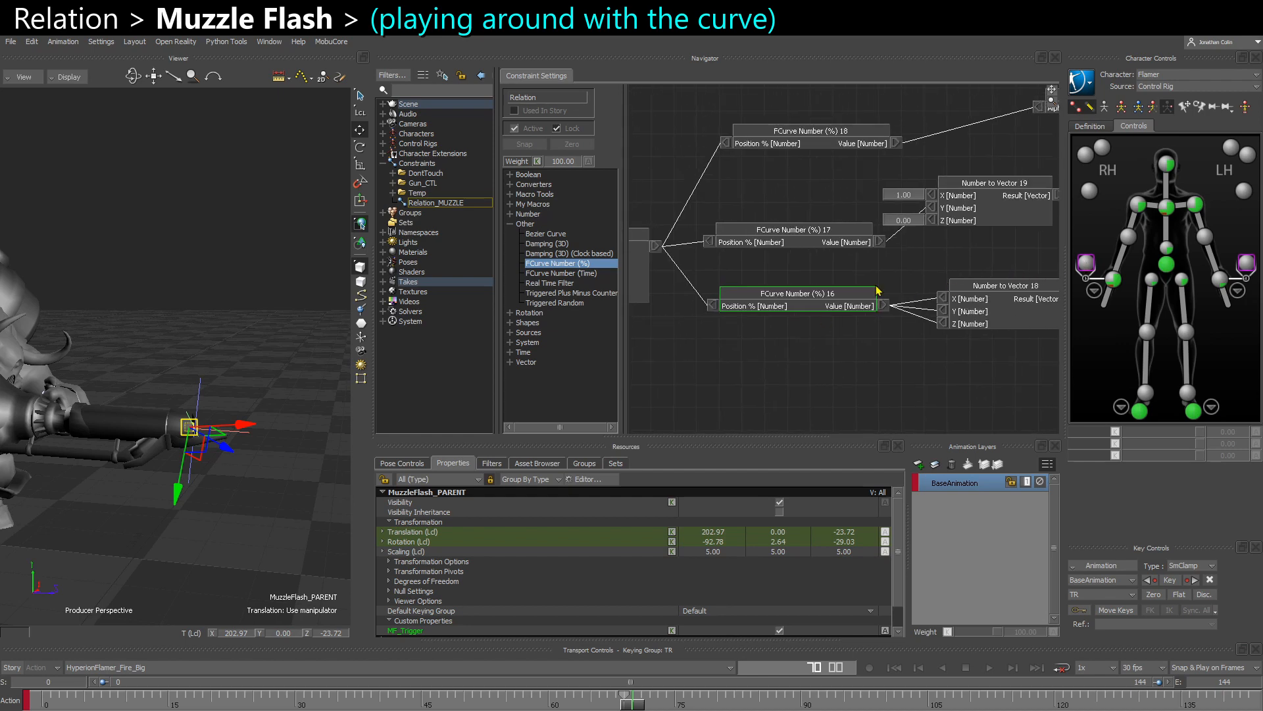
right_click(804, 300)
click(836, 329)
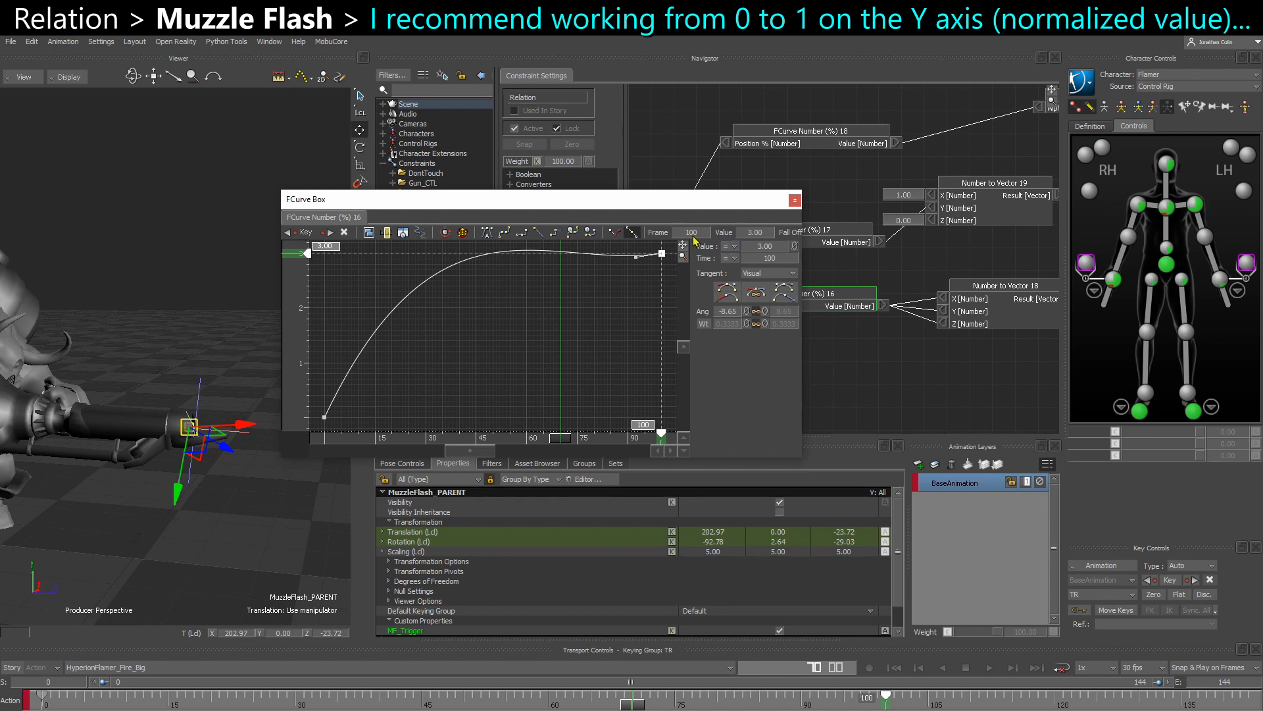
double_click(756, 233)
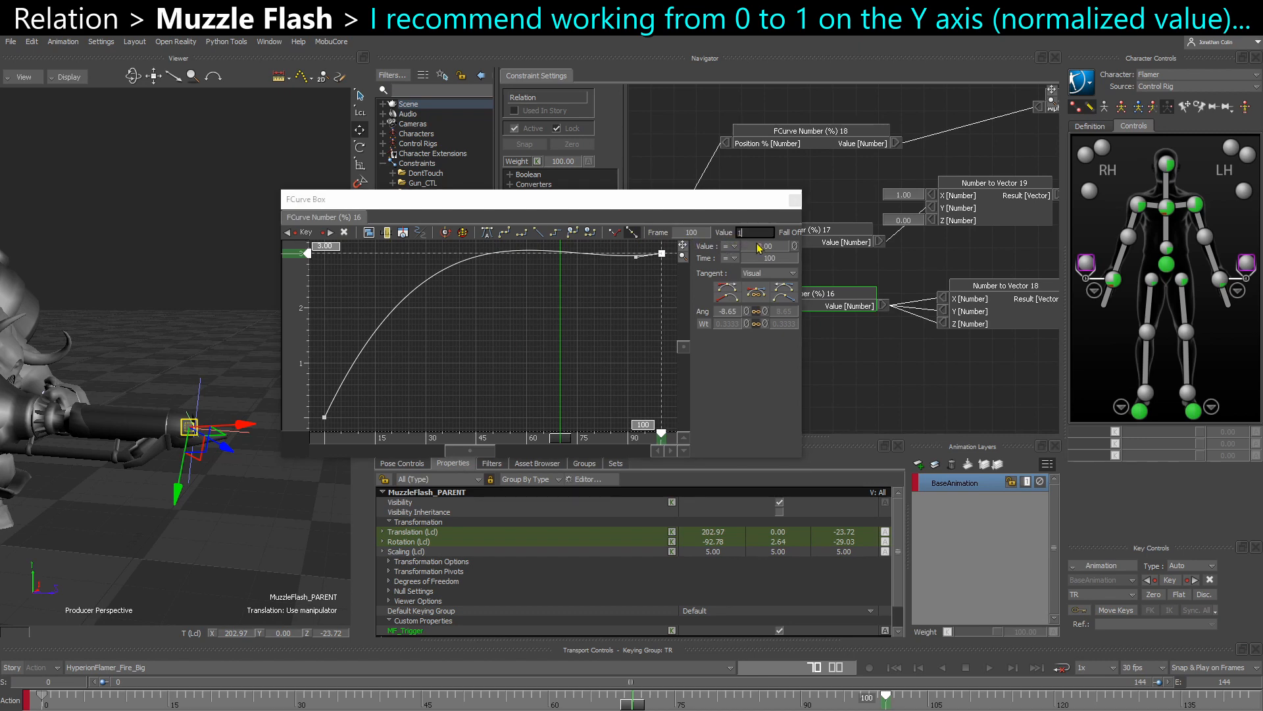
text(1)
key(Return)
- Flatten the start tangent at key 0 so the curve eases up to 1 without overshooting, and close the curve editor
click(324, 417)
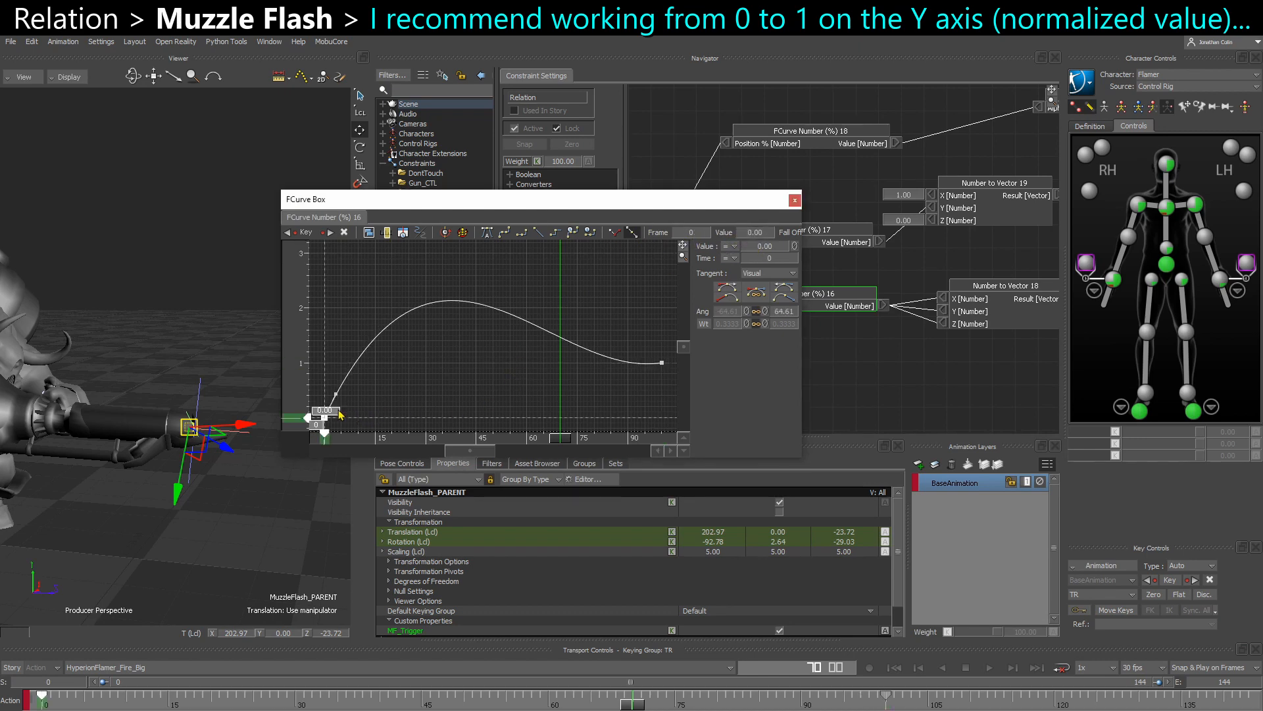
drag(335, 395, 348, 400)
drag(568, 389, 662, 370)
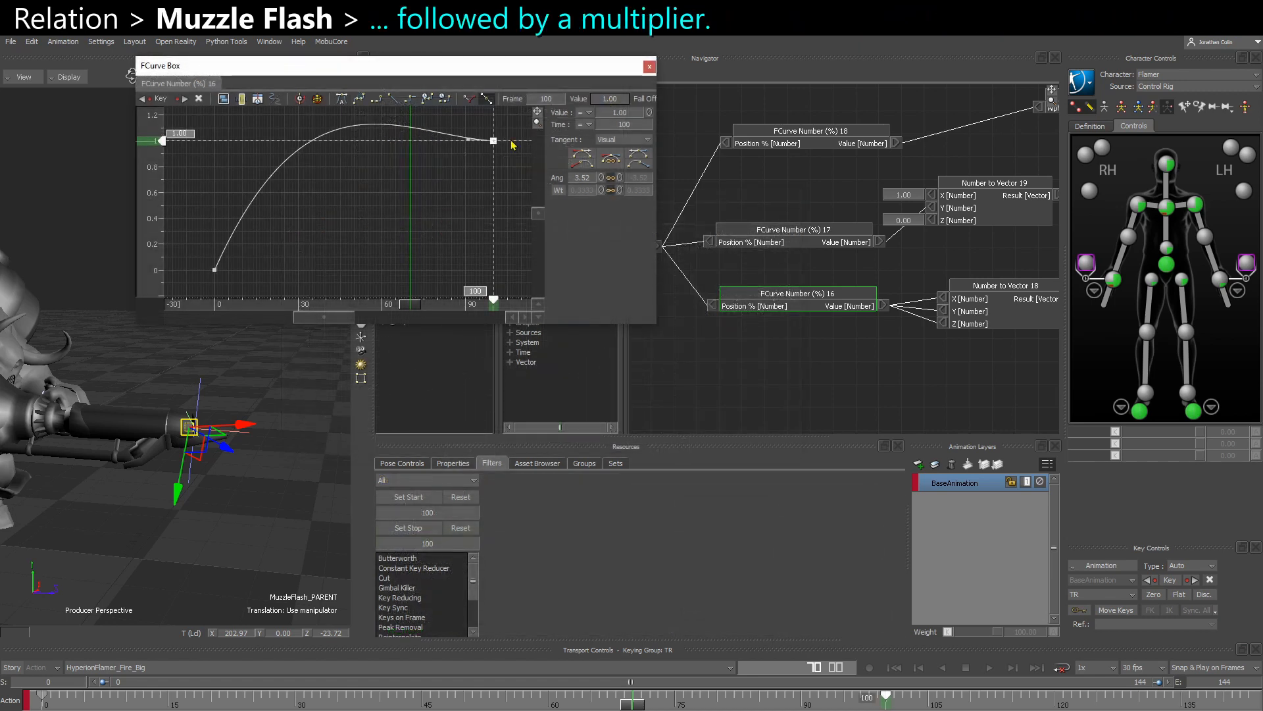
click(215, 270)
drag(225, 249, 249, 258)
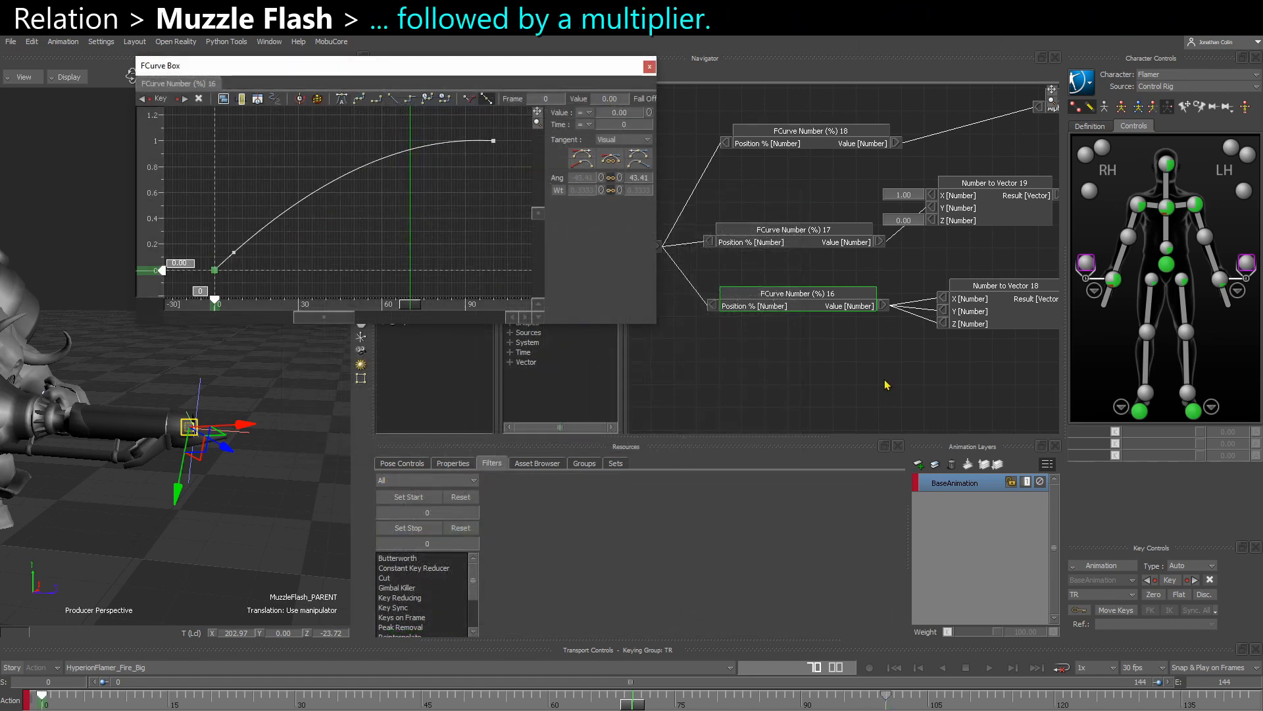
click(647, 67)
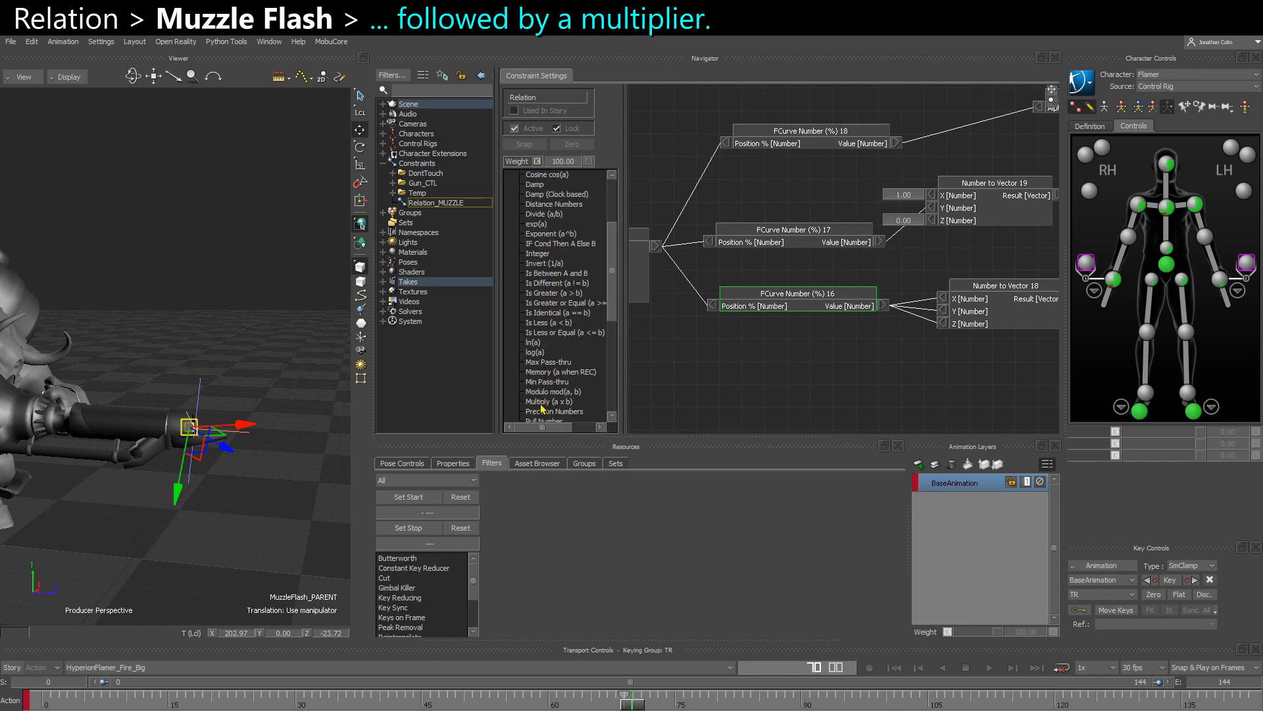
- Add a Multiply (a x b) node fed by FCurve Number (%) 16 and connect its result to Number to Vector 18's X, Y and Z
drag(542, 408, 736, 342)
drag(882, 308, 747, 361)
drag(860, 359, 727, 357)
right_click(886, 307)
click(903, 316)
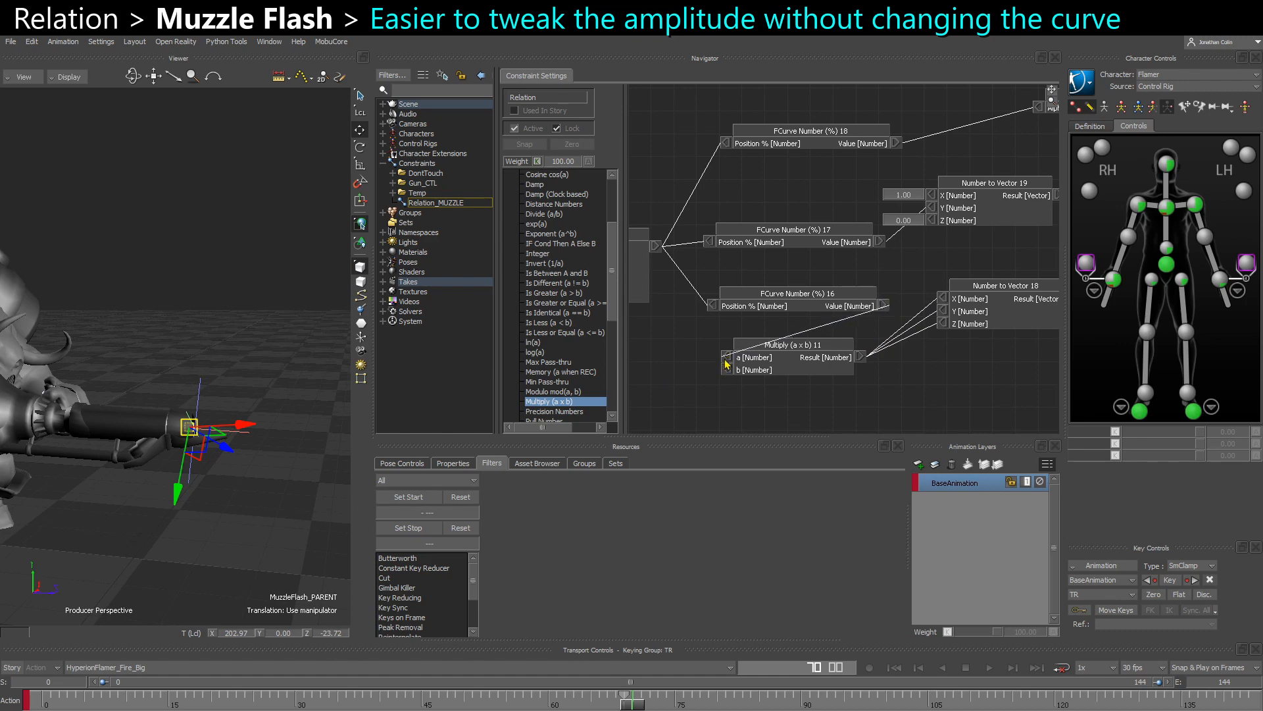
- Set the Multiply node's b input to 4 and scrub around frame 69 to preview the flash size
right_click(727, 369)
click(741, 377)
text(4)
key(Return)
drag(636, 708, 627, 710)
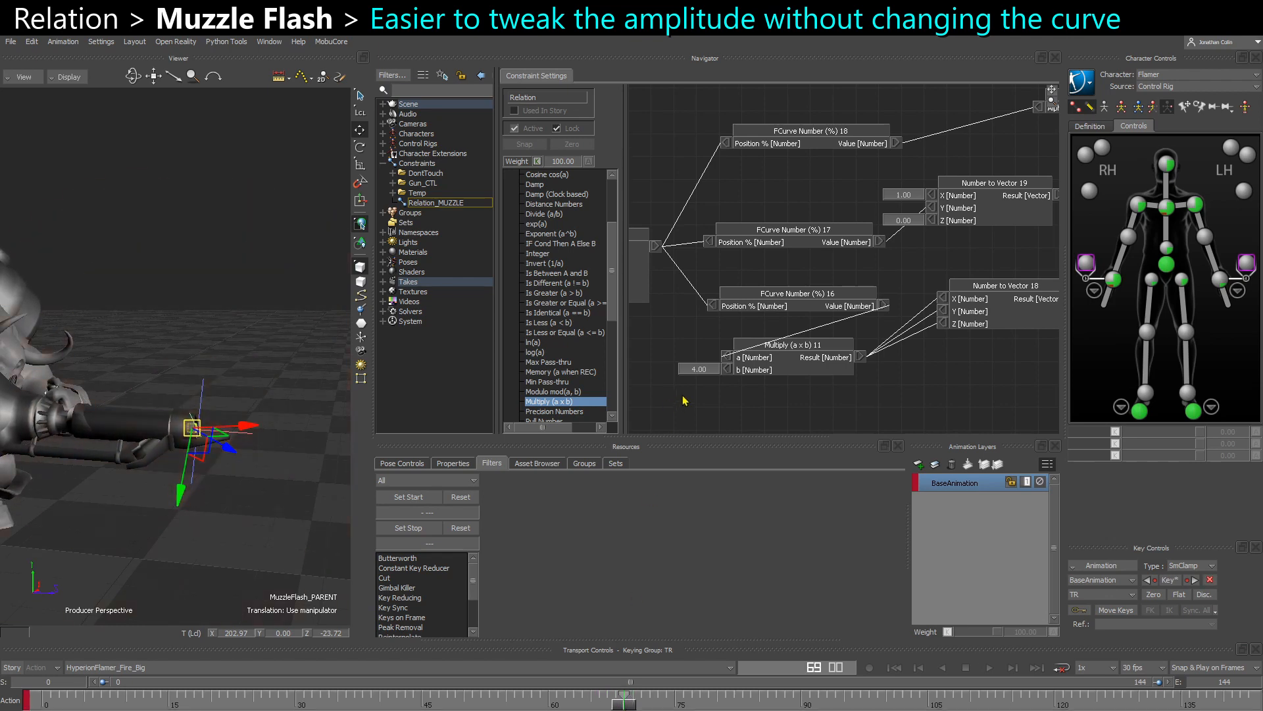
- Try 0.2 as the Multiply node's b input while scrubbing around frame 70, and set it to 1
text(0.2)
key(Return)
mouse_move(628, 709)
mouse_down()
mouse_move(642, 708)
mouse_move(566, 704)
mouse_move(639, 702)
mouse_up()
double_click(699, 371)
text(1)
key(Return)
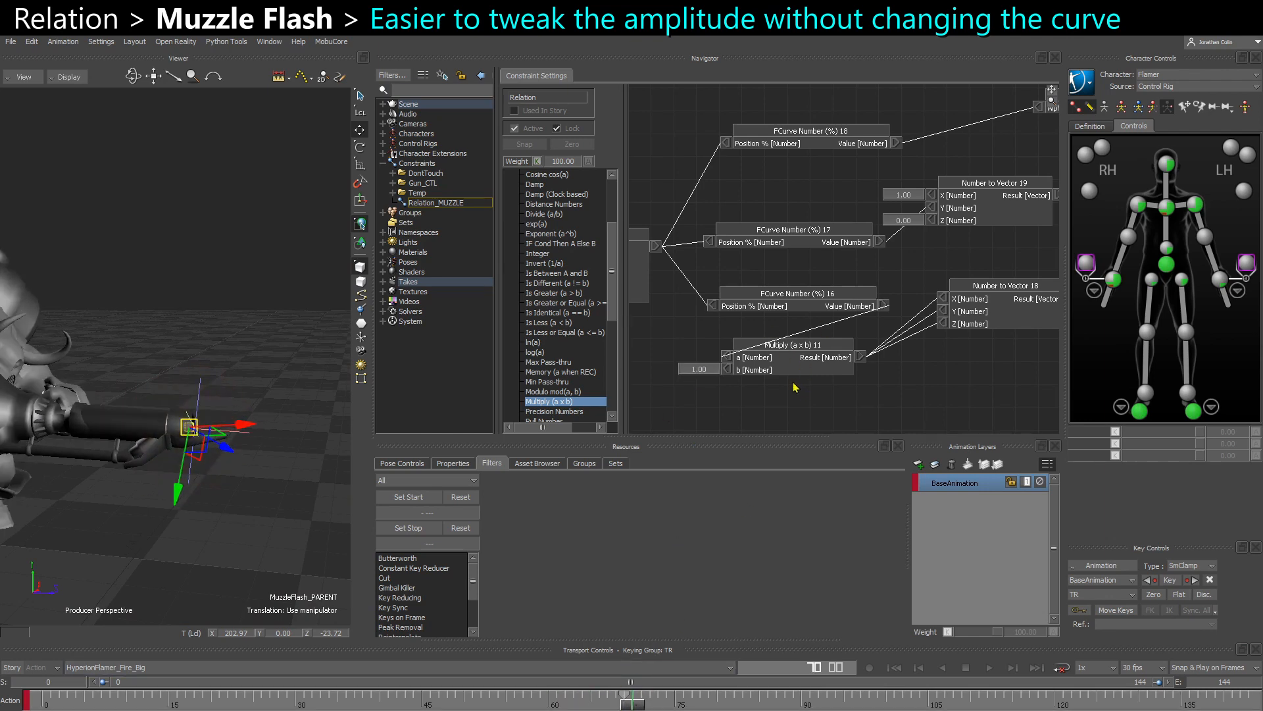
- Locate the MT_MuzzleFlash node, select its material in the scene and examine how its Diffuse property is animated
drag(805, 367, 808, 348)
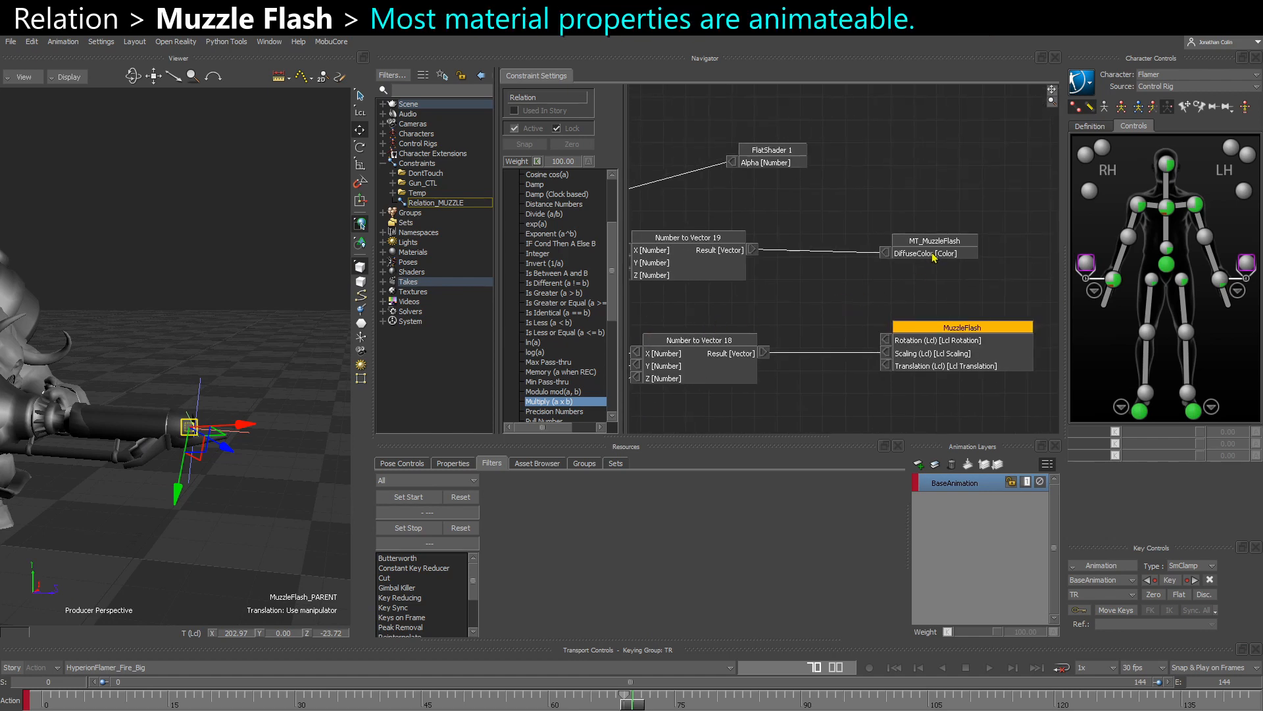
drag(934, 256, 933, 253)
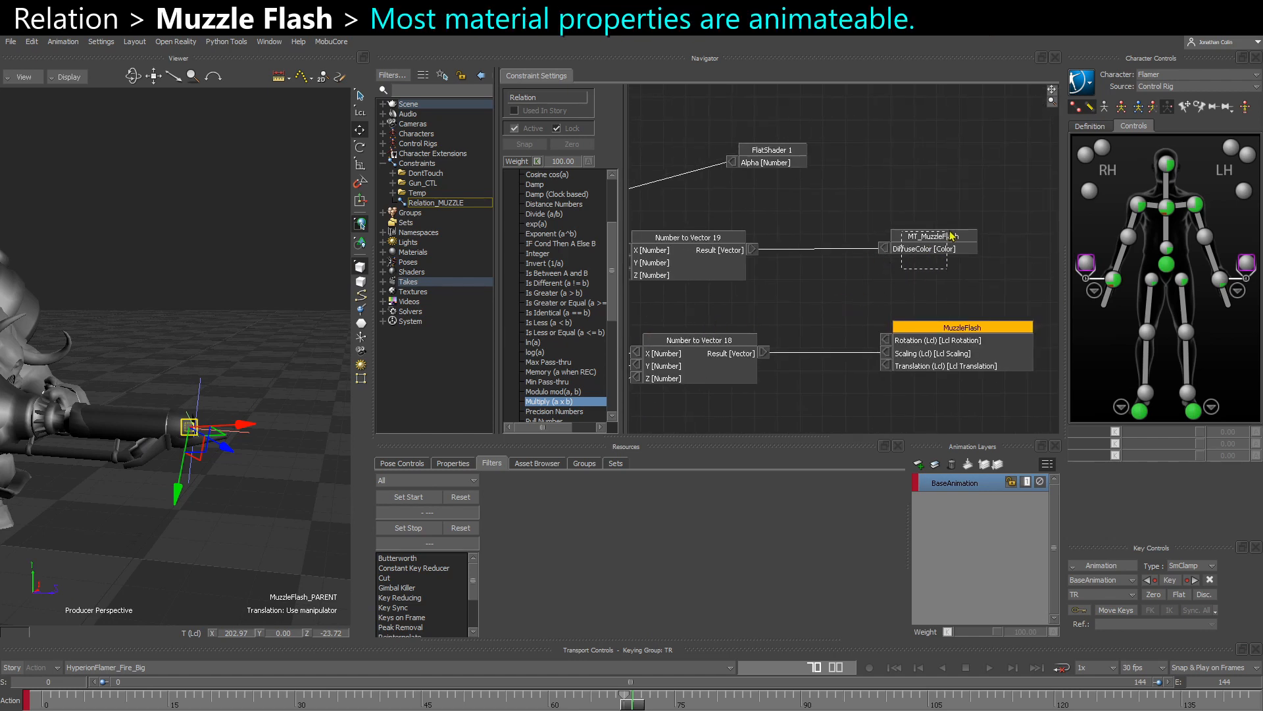
click(948, 232)
click(862, 280)
click(382, 254)
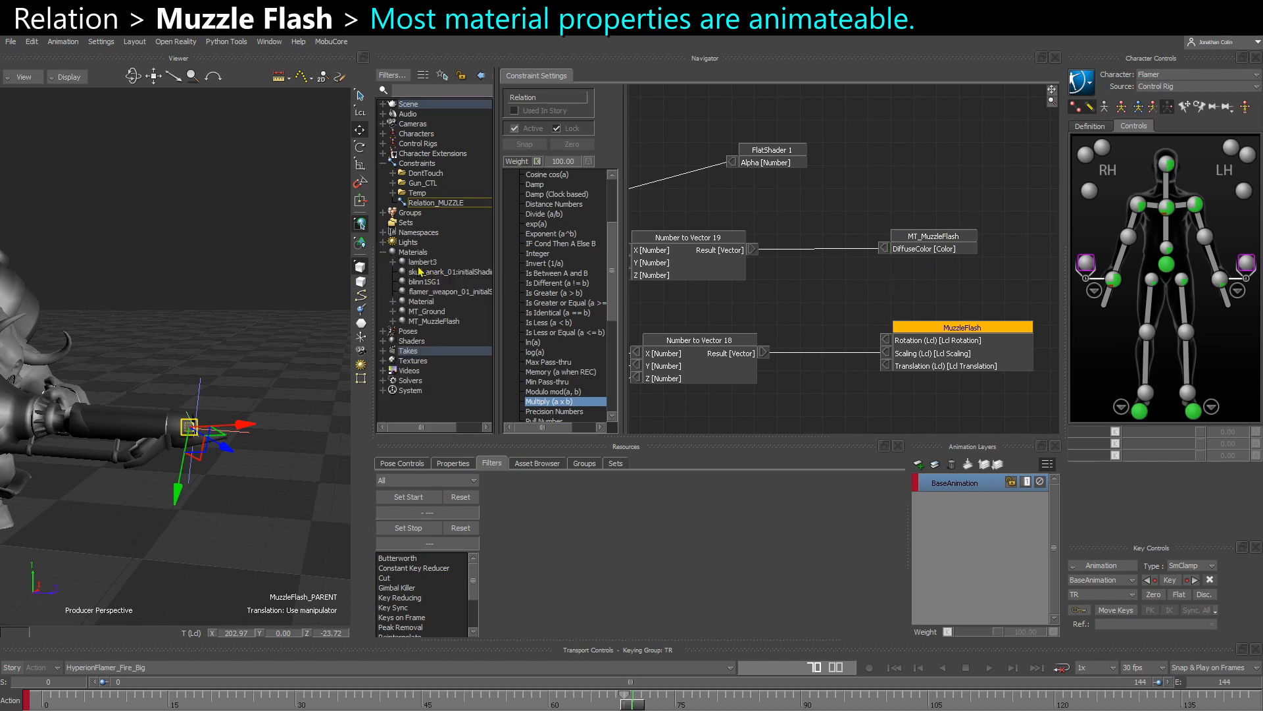
click(431, 321)
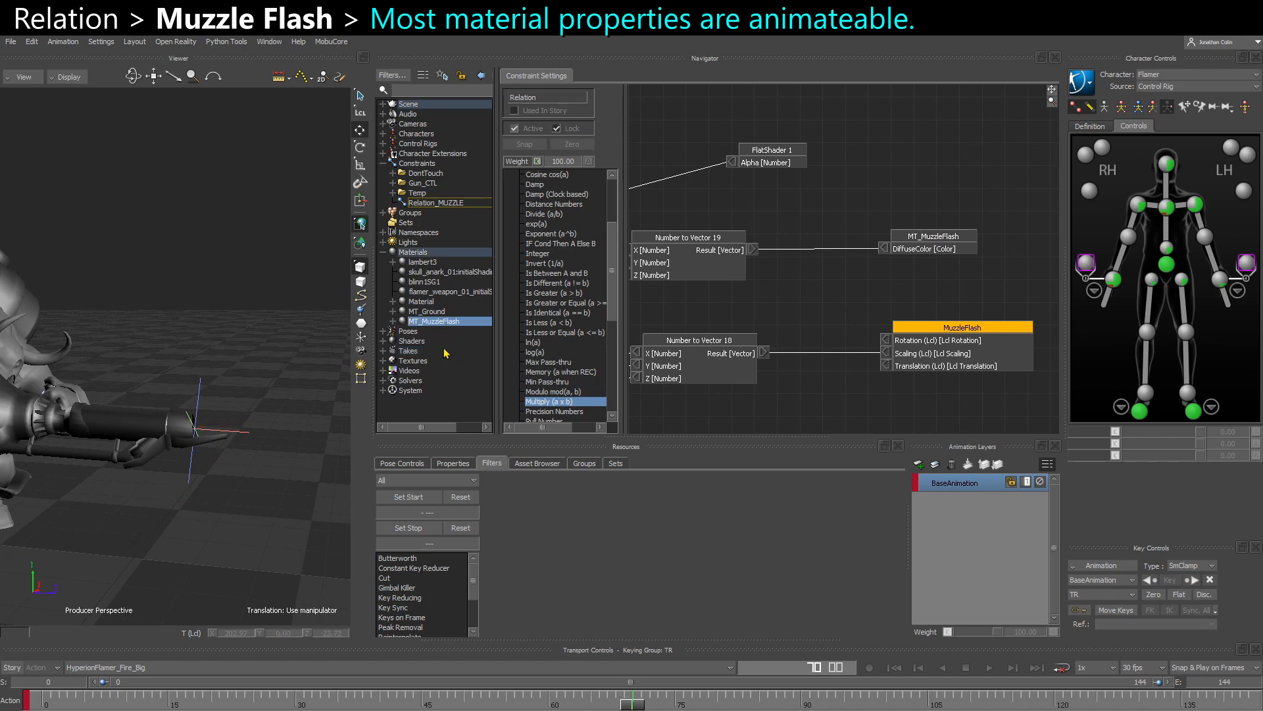
click(454, 464)
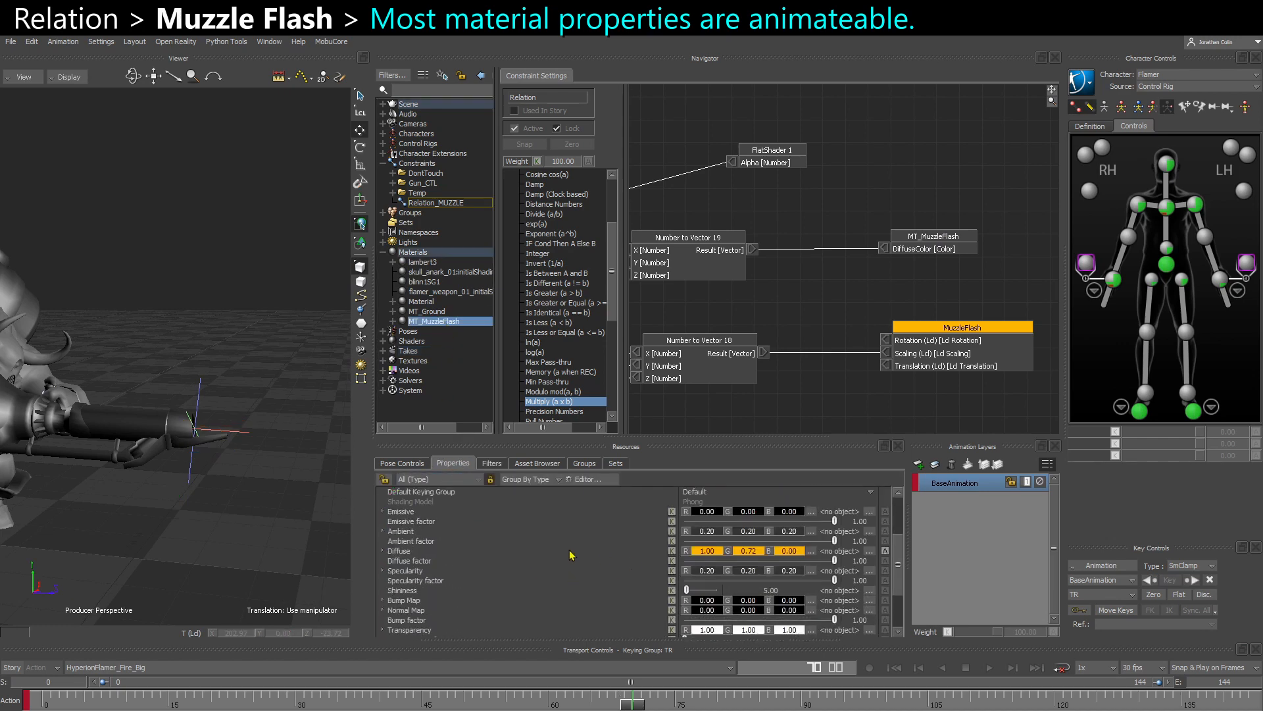
click(416, 550)
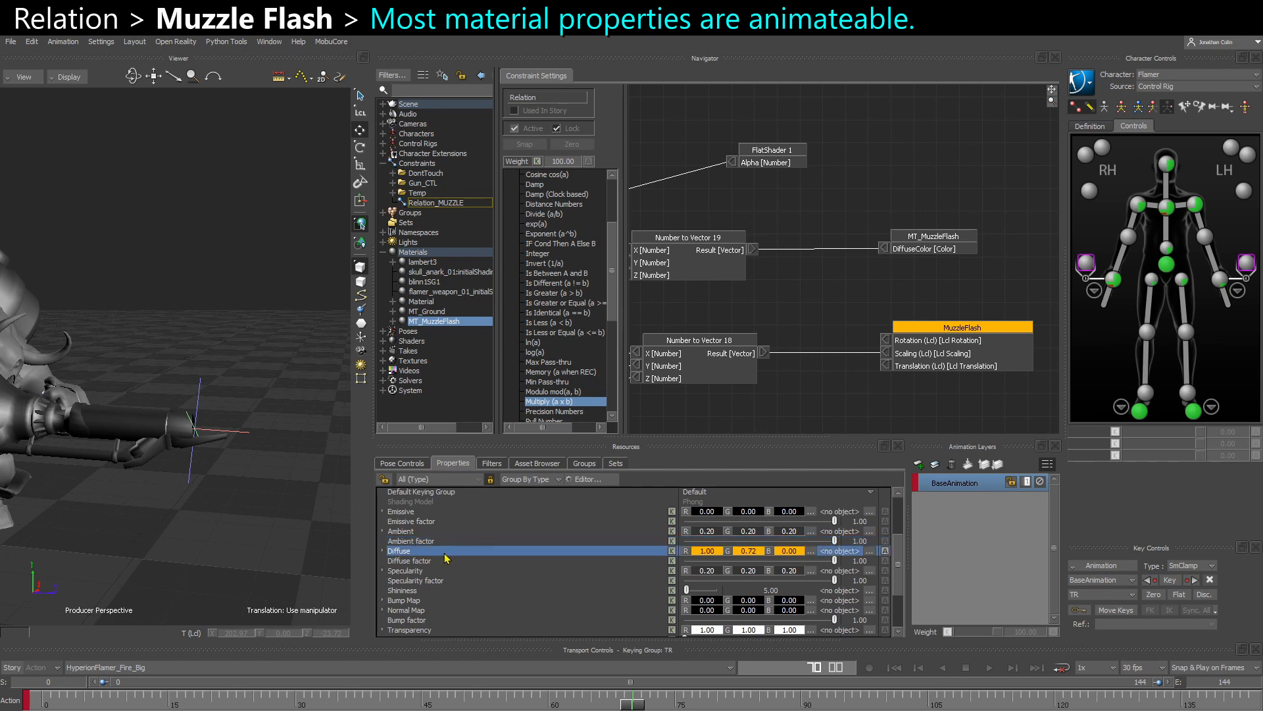
click(885, 550)
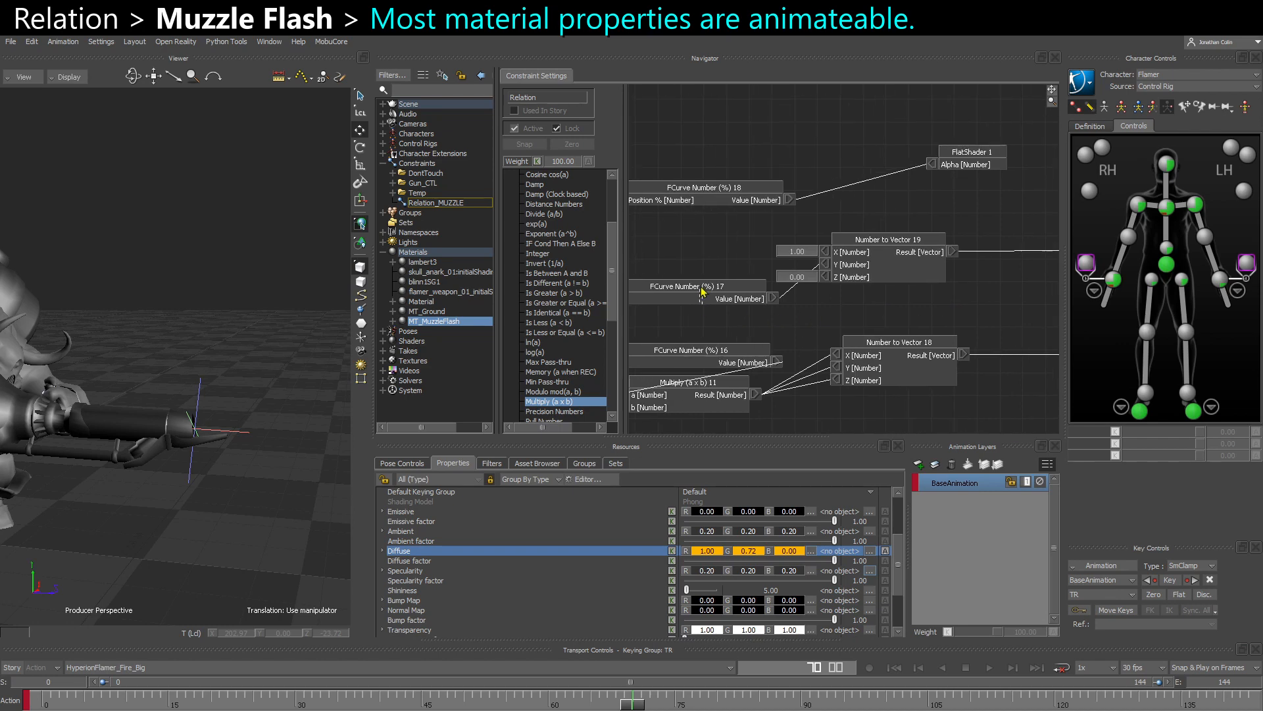
- Raise the start key of the FCurve Number (%) 17 curve to about 1.01, preview the color around frame 71 and close the curve editor
click(701, 288)
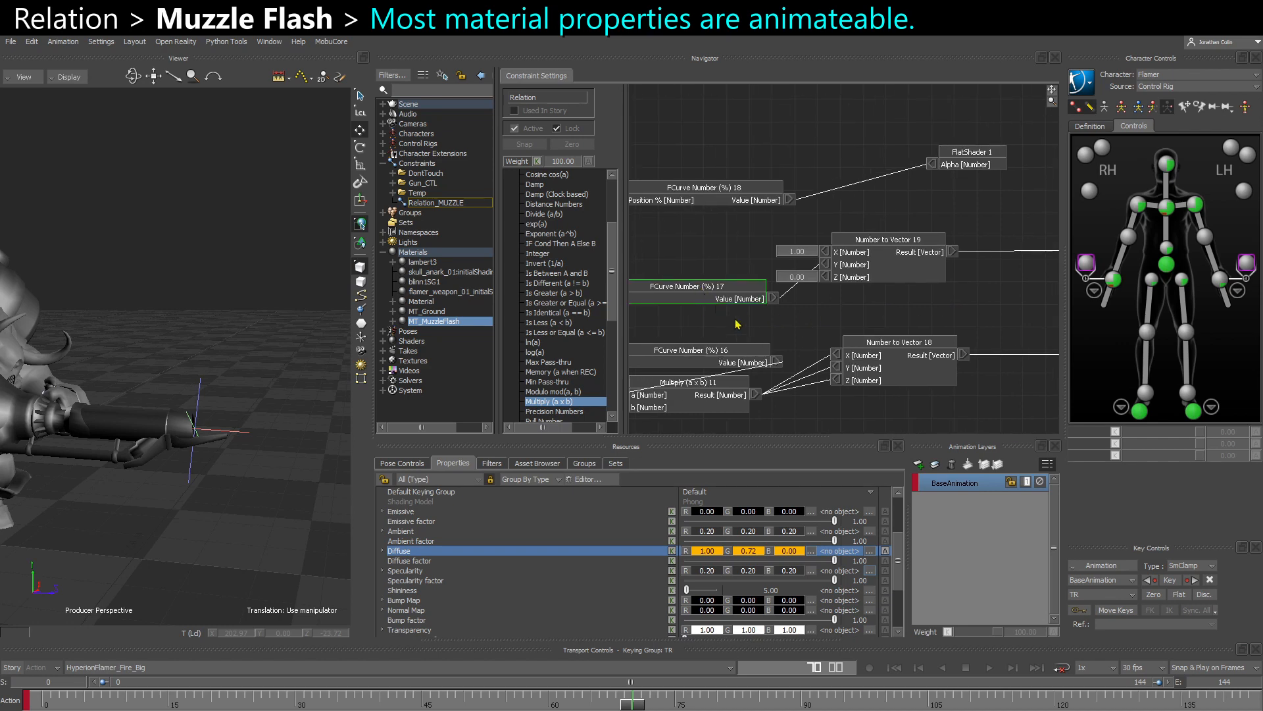
click(787, 346)
scroll(657, 620, down, 3)
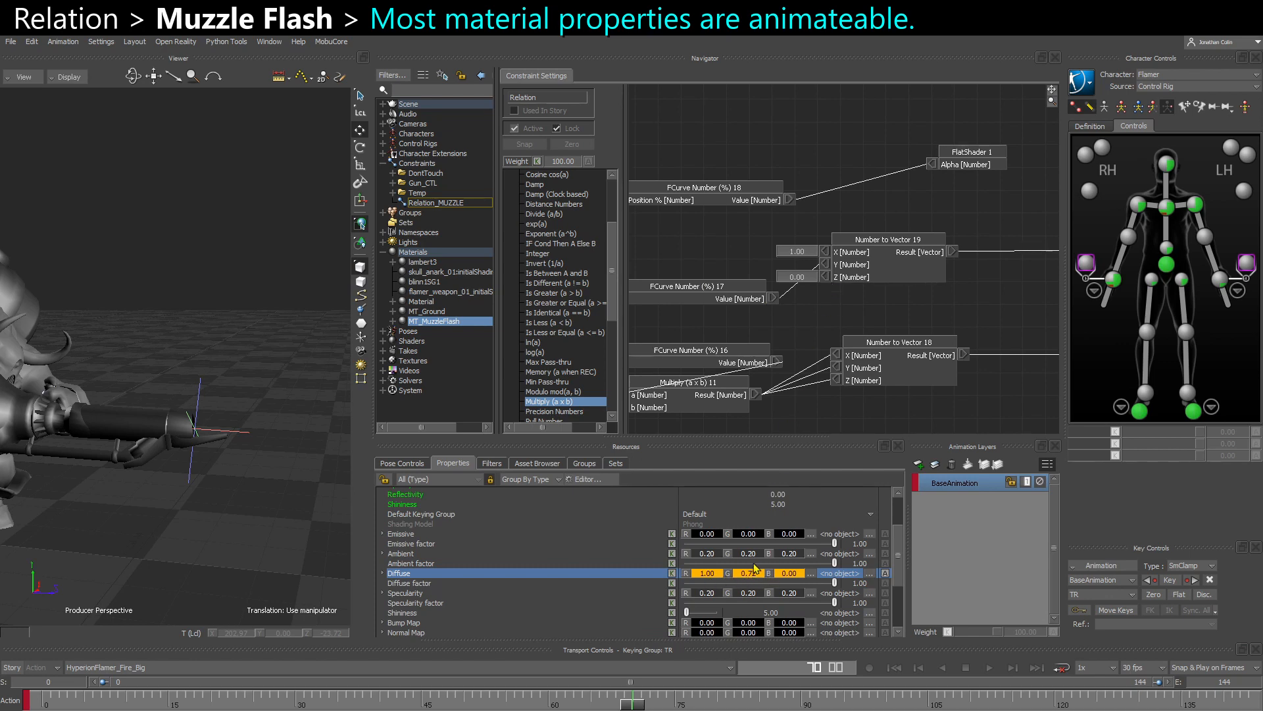
drag(718, 319, 821, 275)
right_click(822, 271)
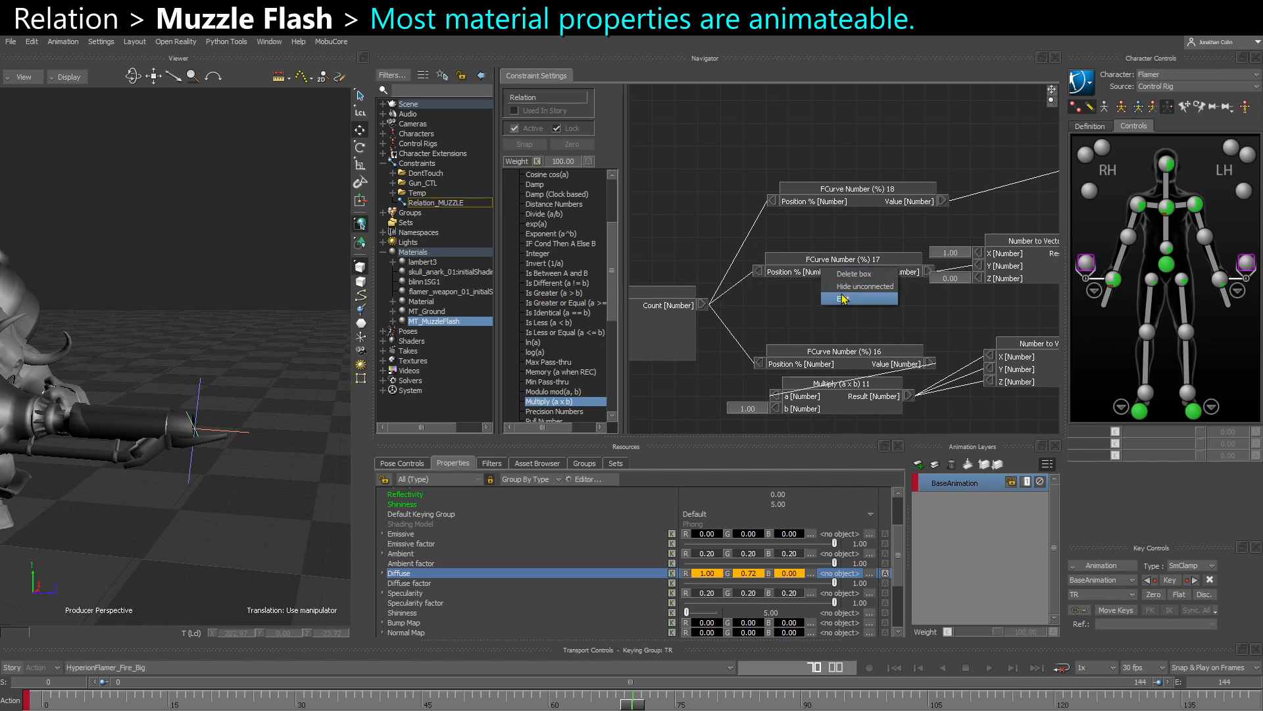
click(843, 300)
scroll(340, 234, down, 3)
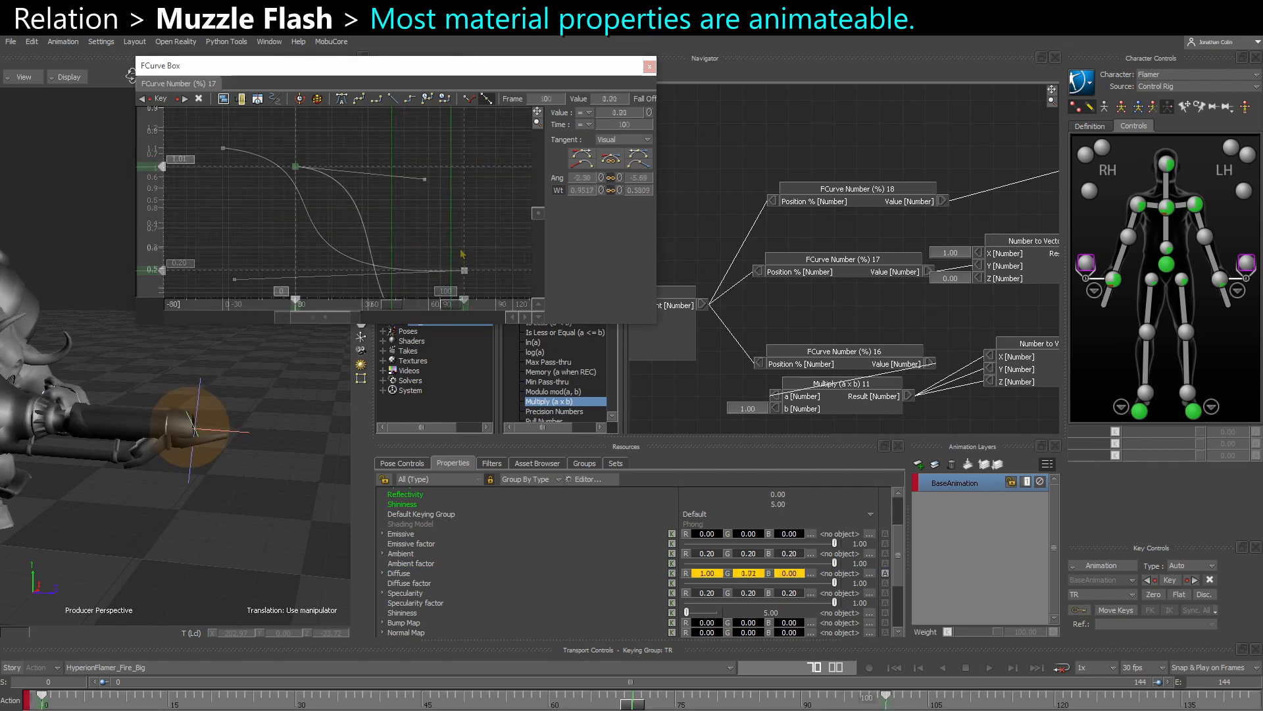
drag(687, 704, 640, 707)
mouse_move(894, 319)
shift+mouse_down()
mouse_move(759, 315)
mouse_move(886, 329)
shift+mouse_up()
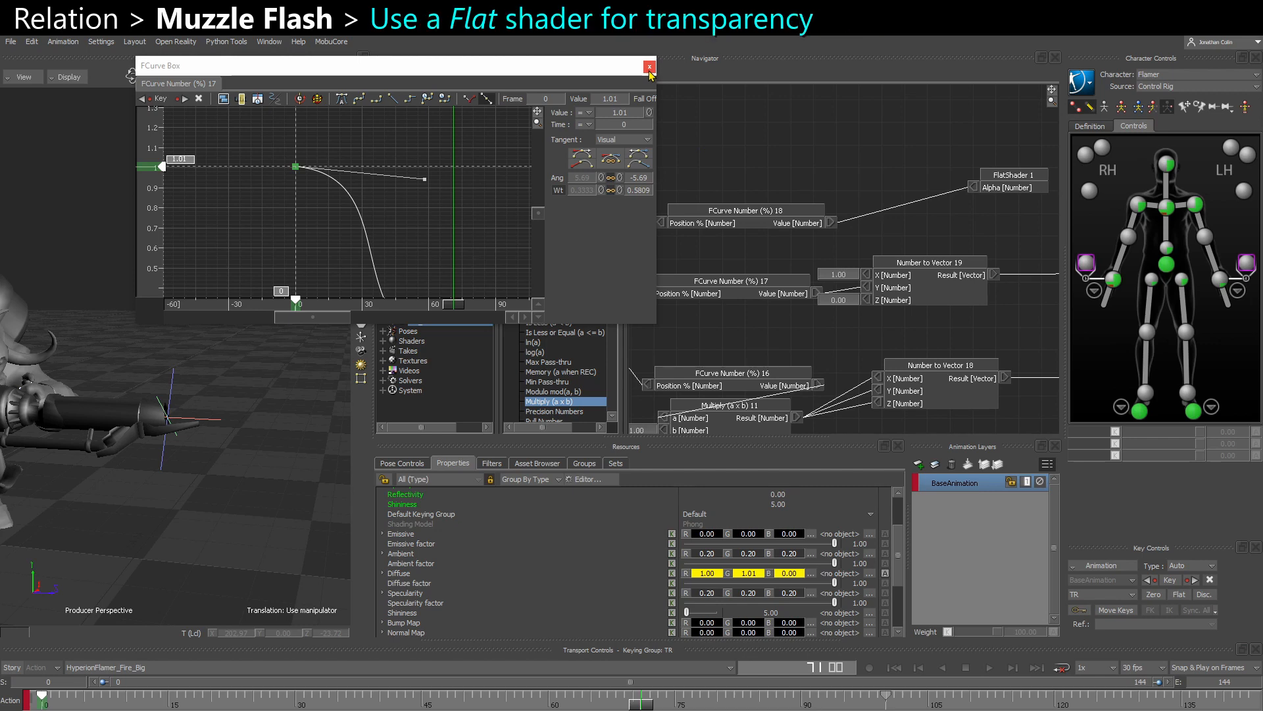
click(649, 67)
- Place the FlatShader 1 node beside FCurve Number (%) 18 and select FlatShader 1 among the scene's shaders
shift+drag(937, 217, 909, 218)
drag(987, 179, 963, 205)
click(969, 201)
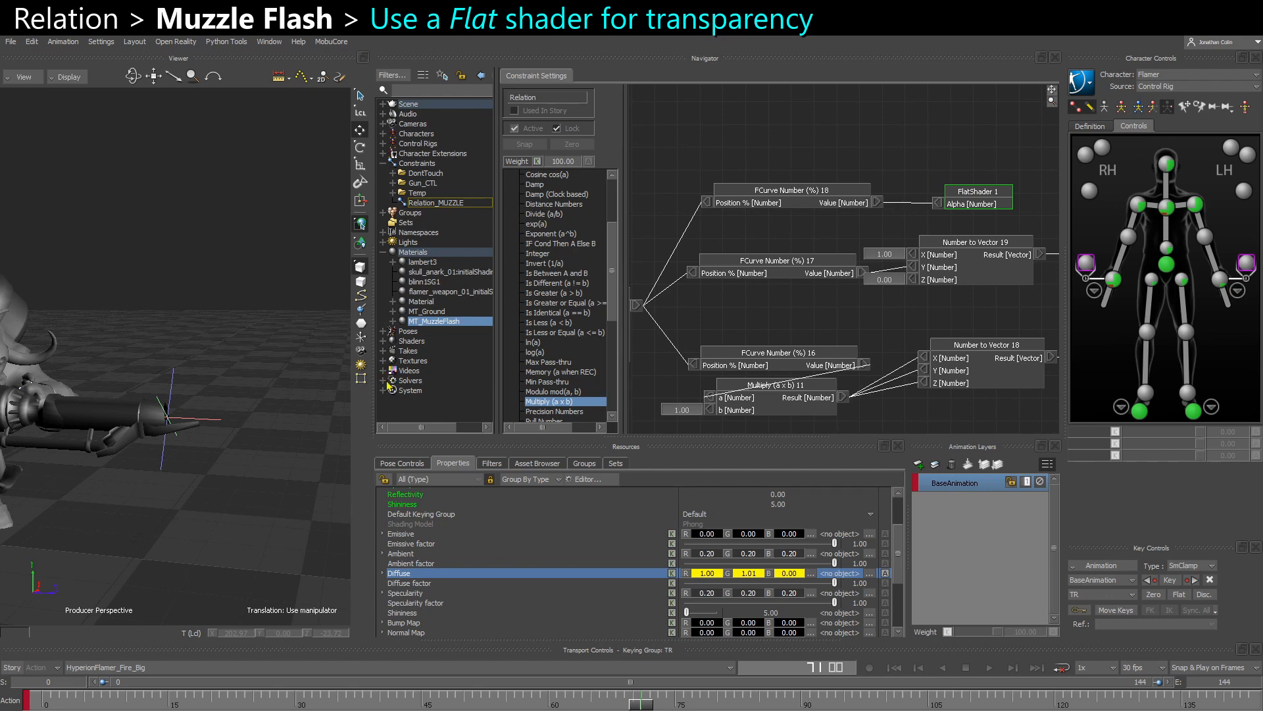
click(384, 342)
right_click(419, 344)
mouse_move(461, 362)
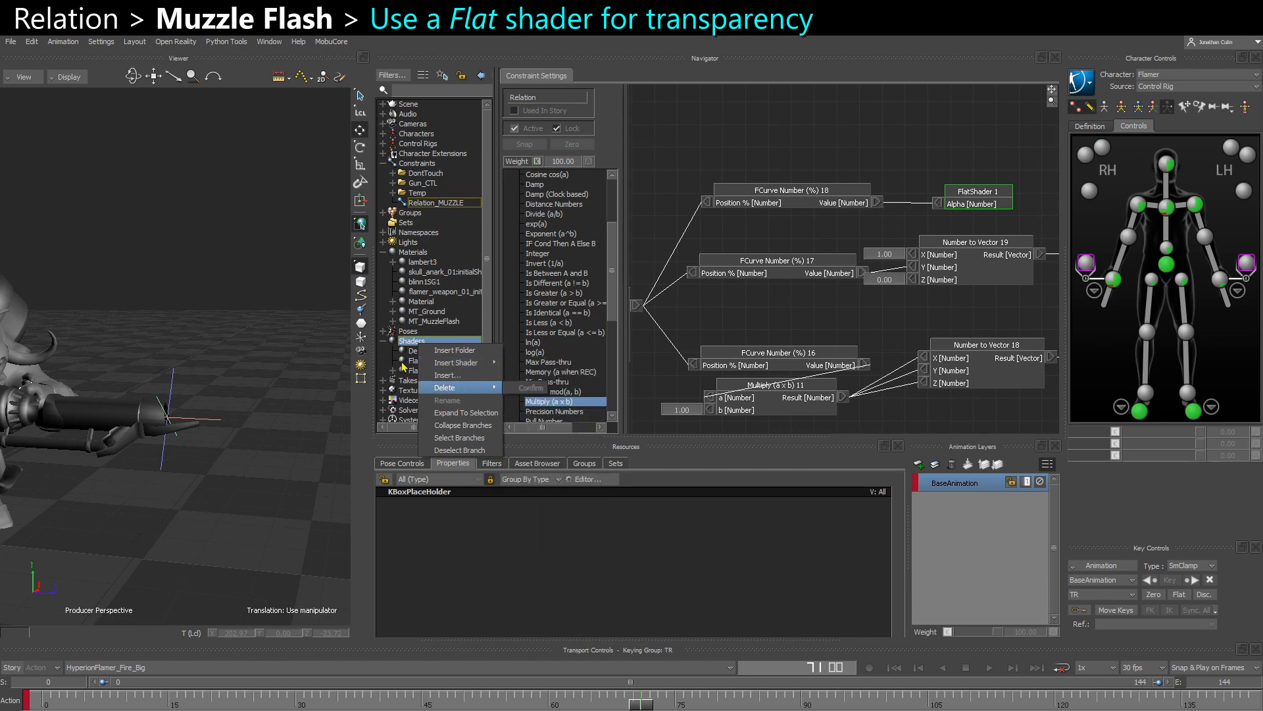
click(421, 361)
click(432, 372)
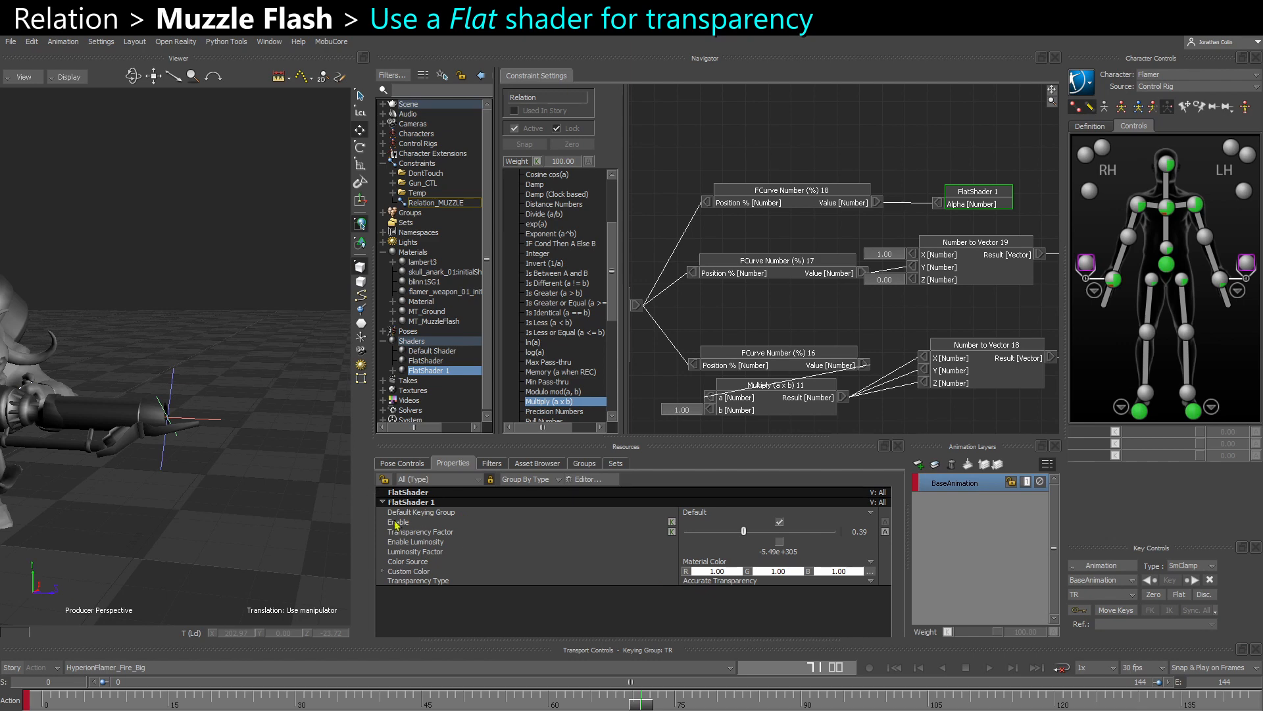
- Choose Accurate Transparency as FlatShader 1's transparency type
click(414, 582)
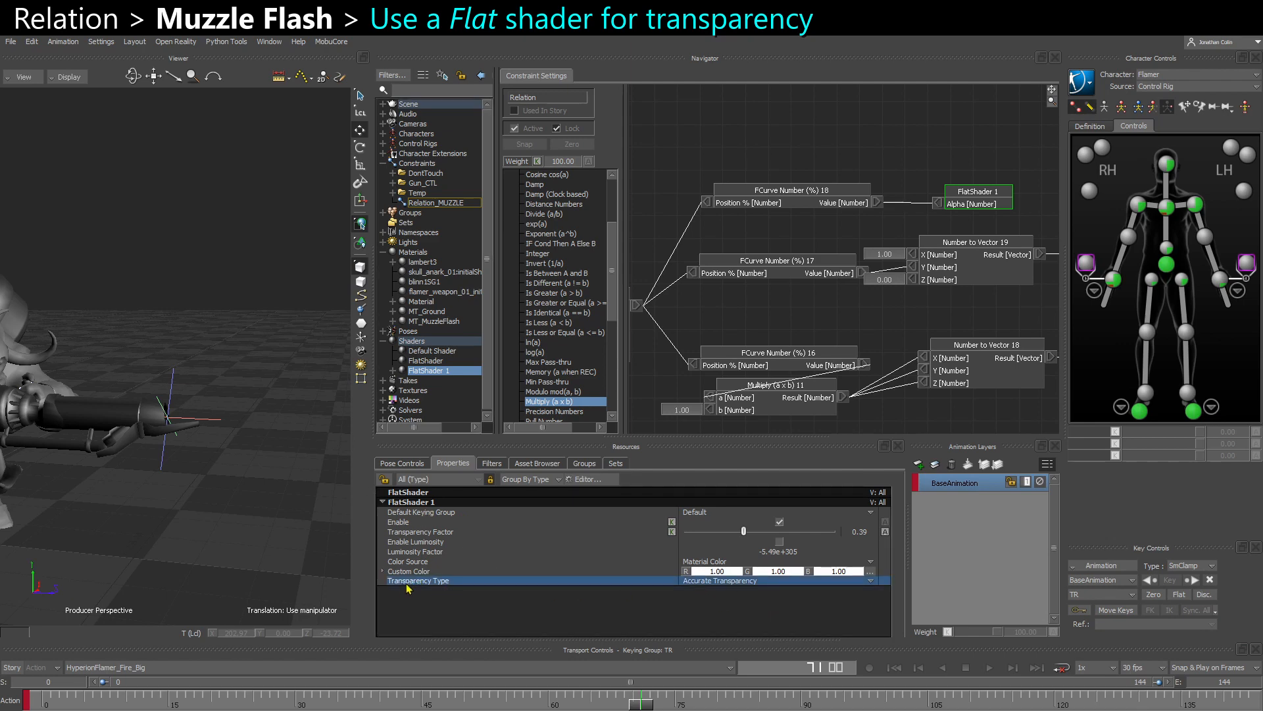
click(724, 581)
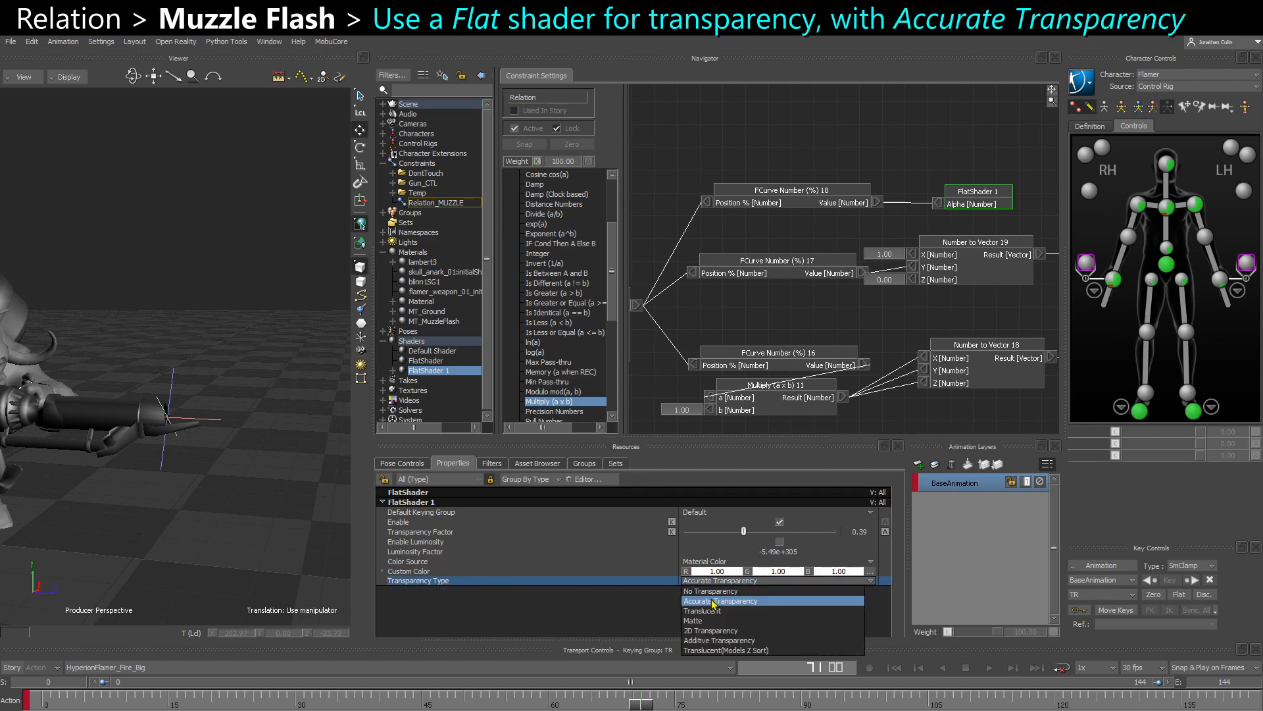
click(714, 583)
- Clear the animation on FlatShader 1's Transparency Factor and set it to 0.56
click(497, 532)
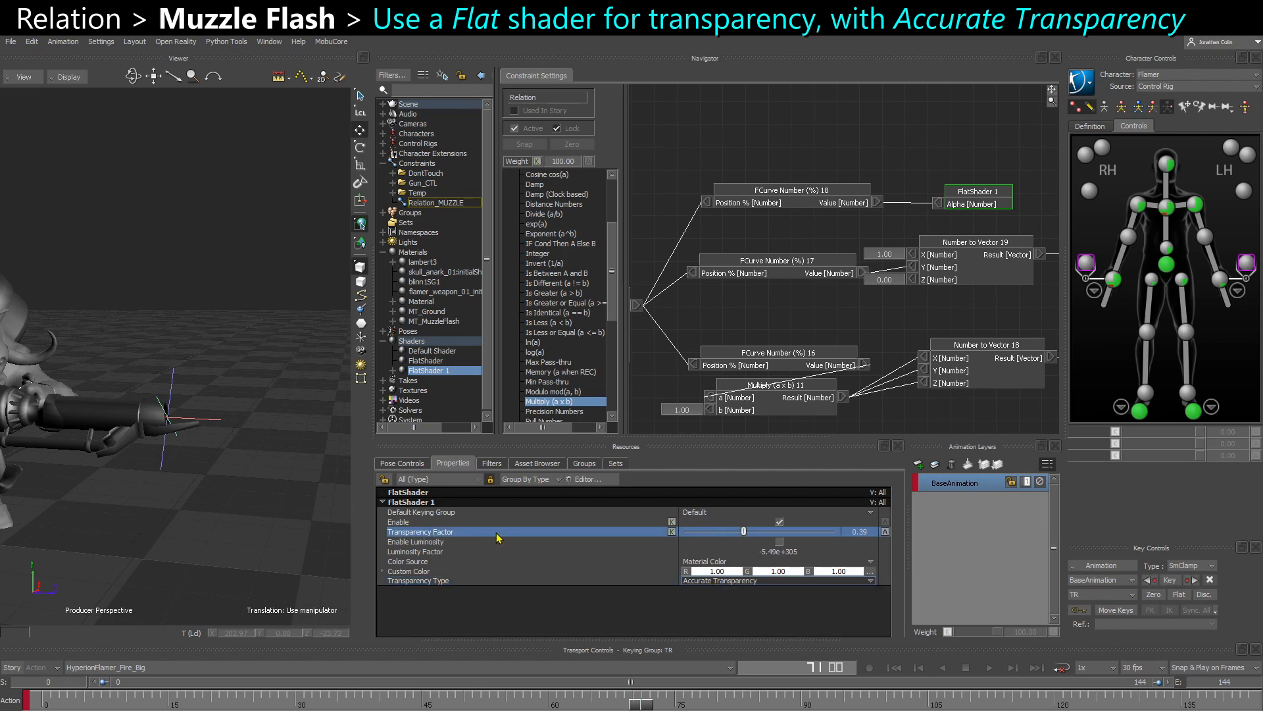
click(886, 533)
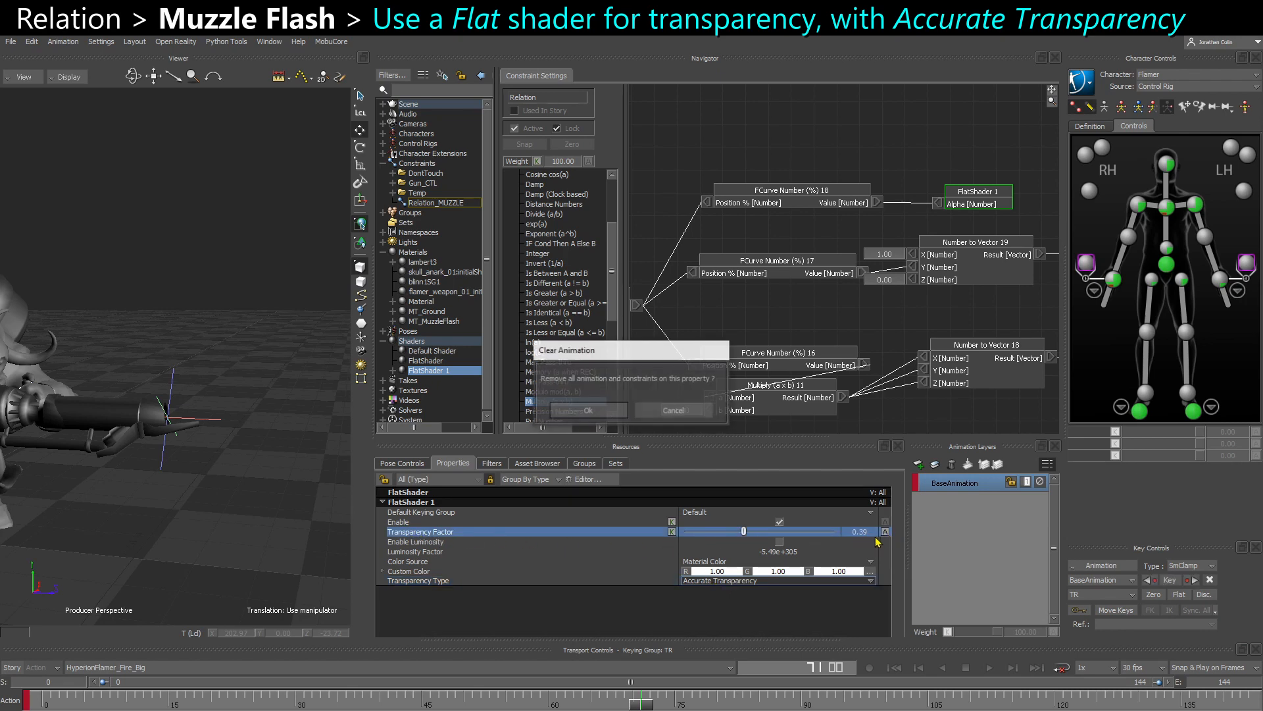
key(Return)
drag(746, 532, 769, 544)
- Disconnect Number to Vector 18 from MuzzleFlash's scaling and raise FlatShader 1's Transparency Factor to 1.00 on the visible sphere
shift+drag(729, 376, 615, 347)
shift+drag(944, 375, 801, 357)
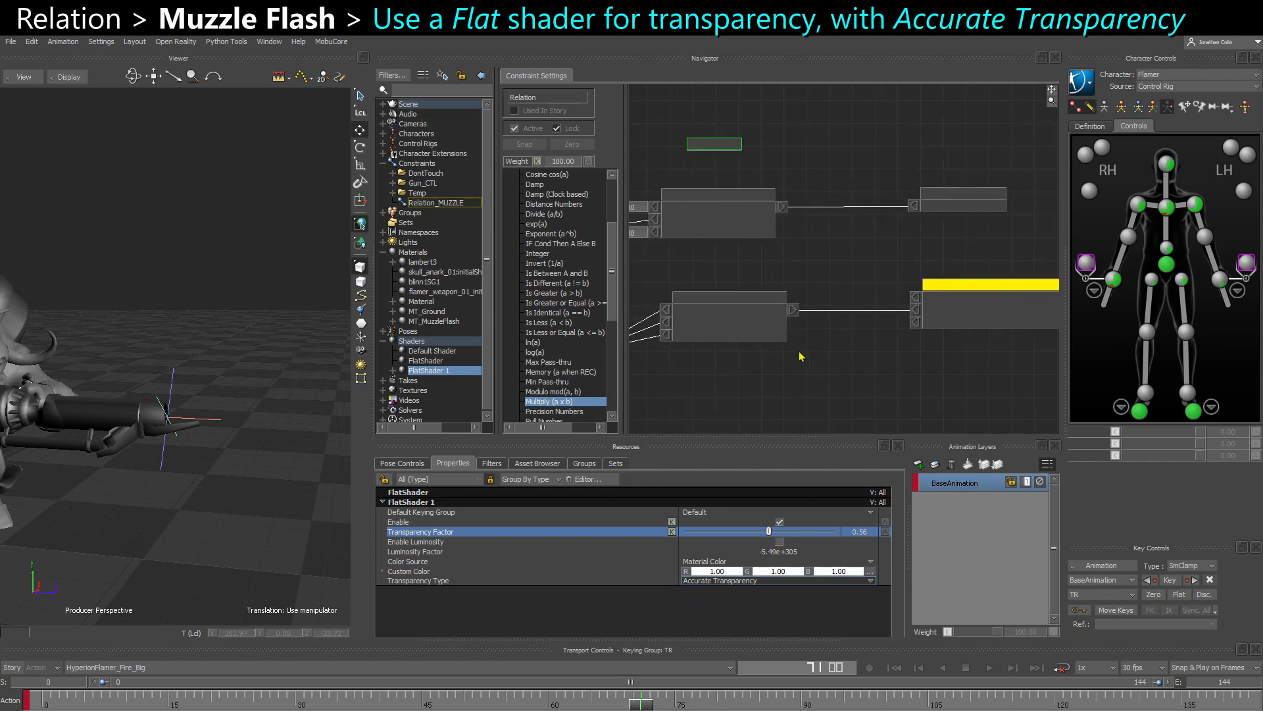
mouse_move(917, 326)
shift+mouse_down()
mouse_move(905, 334)
mouse_move(906, 320)
shift+mouse_up()
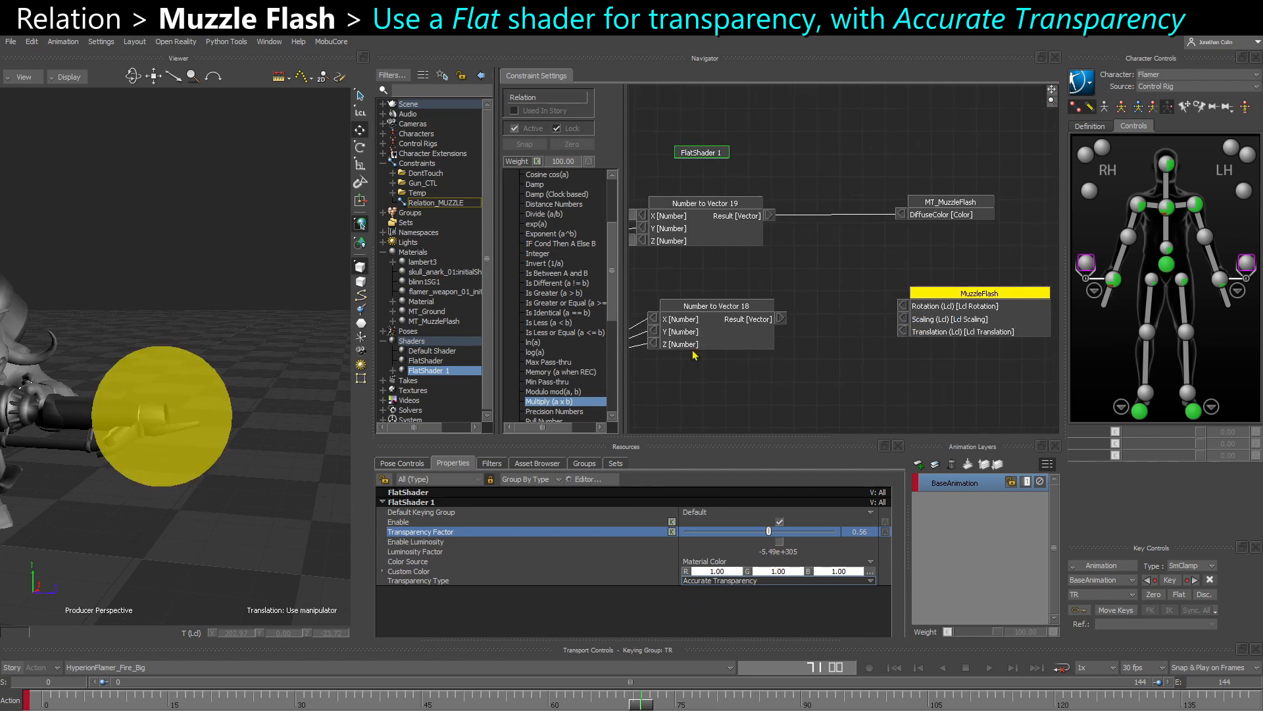
drag(771, 536, 834, 546)
- Make FlatShader 1's Transparency Factor animatable again and reconnect FCurve Number (%) 18 to its Alpha input
drag(944, 556, 724, 571)
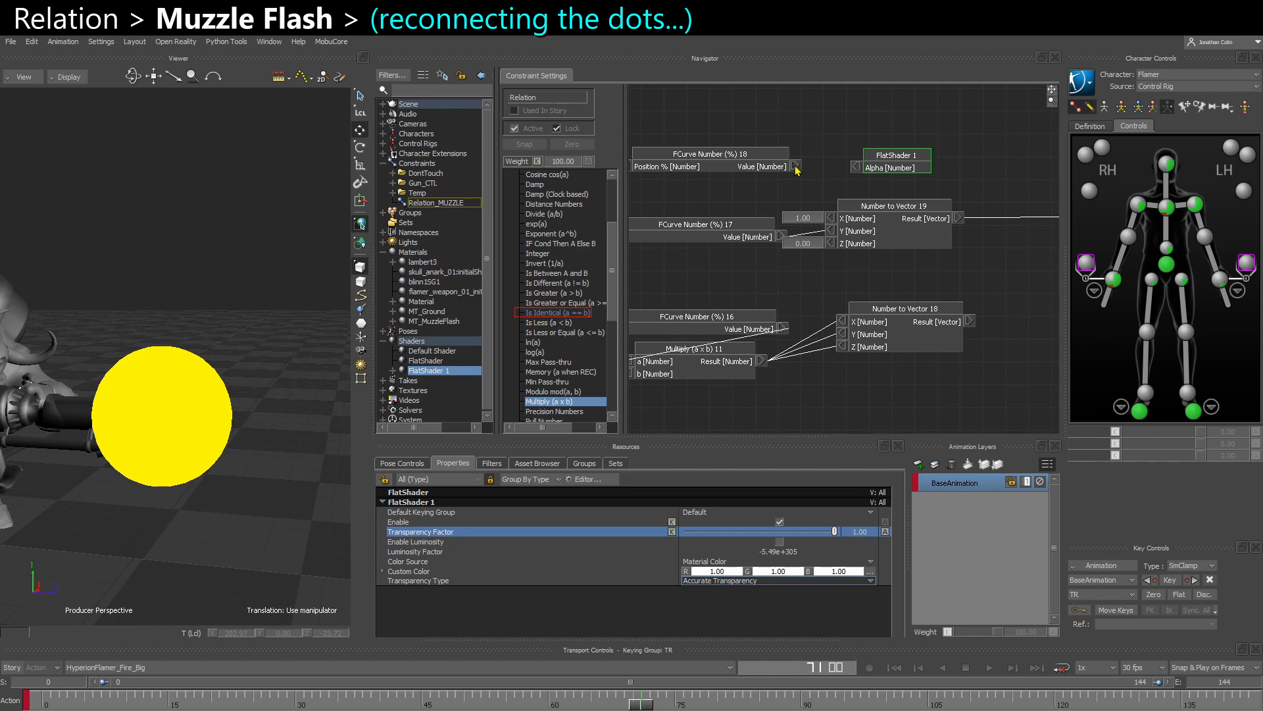
drag(797, 170, 857, 168)
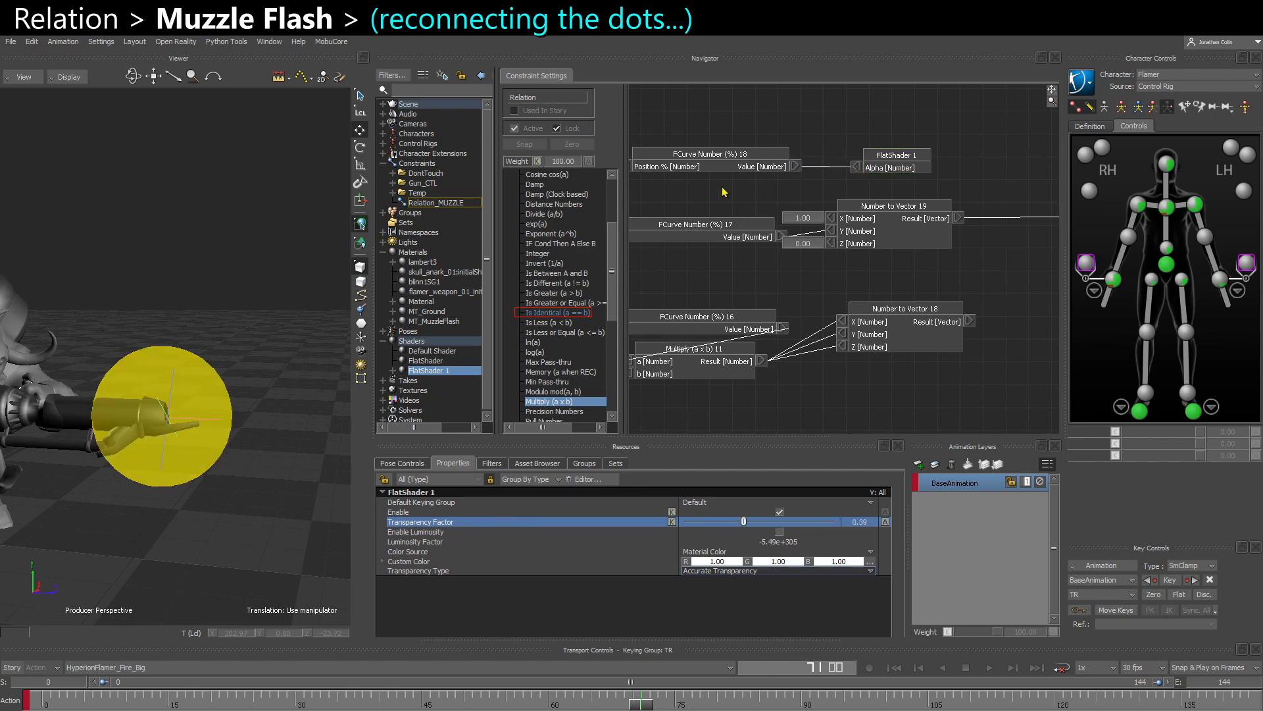
- Open the curve of FCurve Number (%) 18, raise its key at frame 13 to 0.63 and steepen that key's outgoing tangent
right_click(717, 172)
click(742, 188)
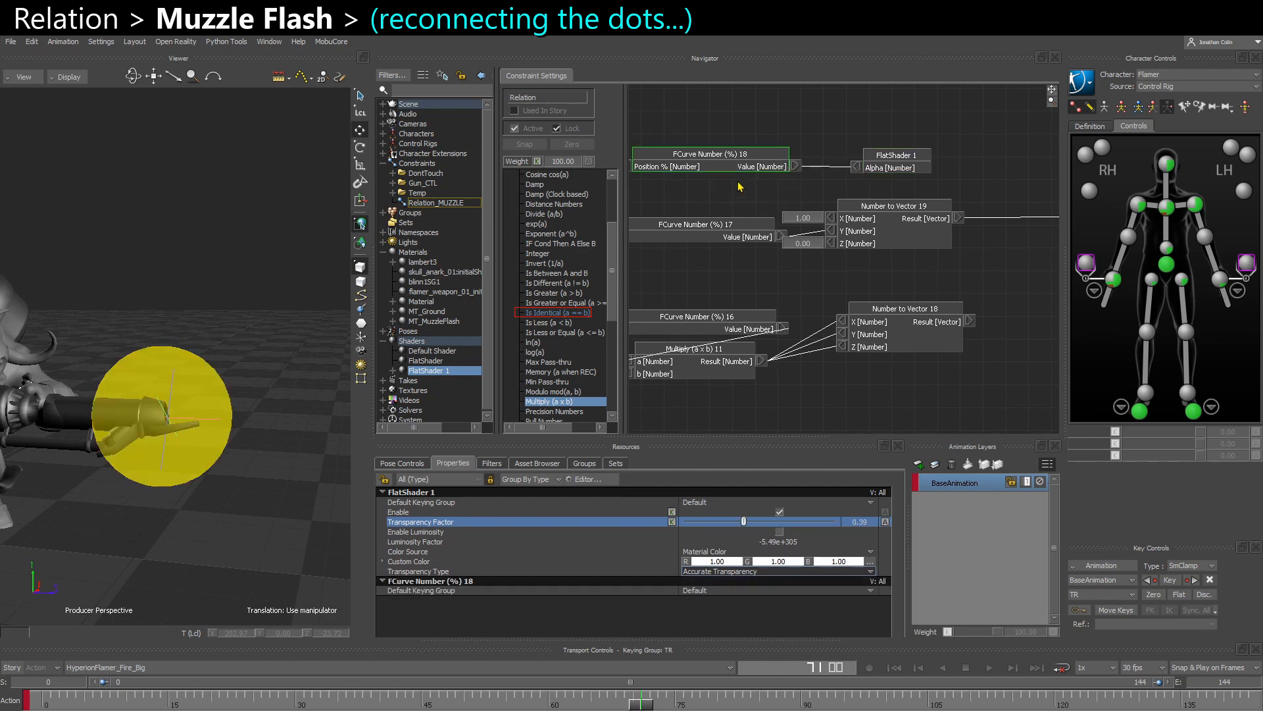
right_click(726, 166)
click(755, 201)
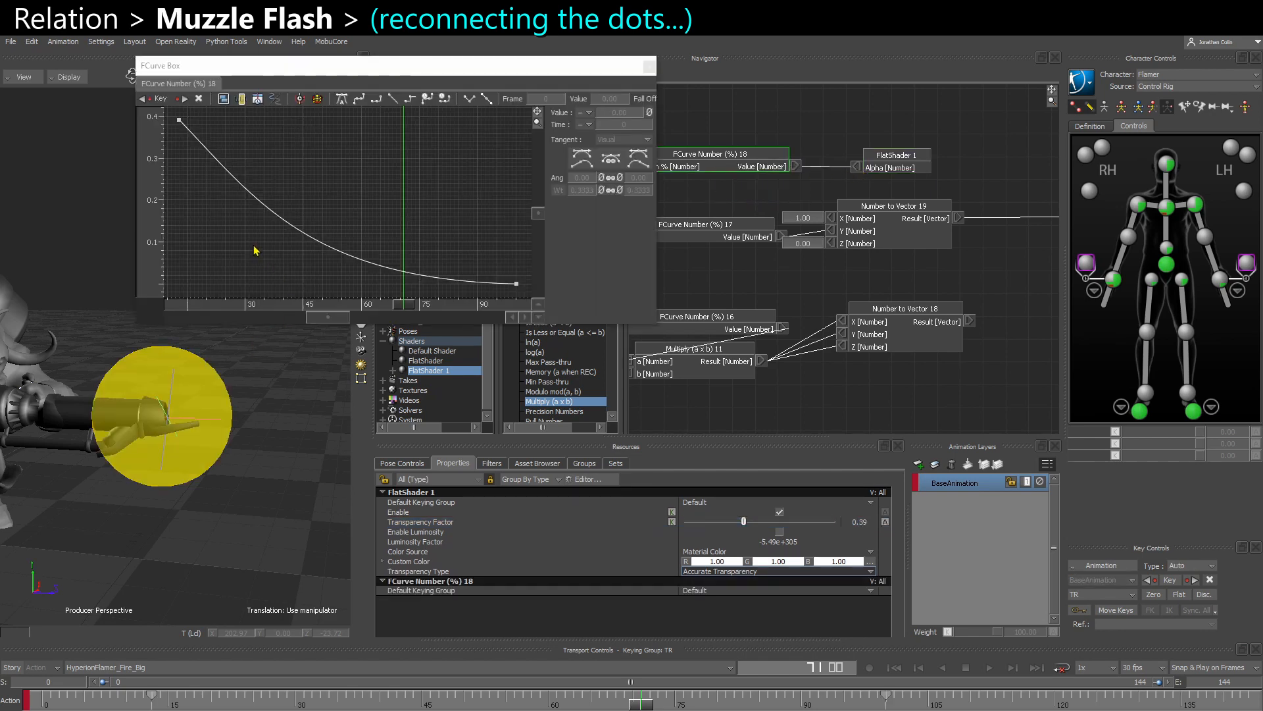
scroll(256, 248, down, 2)
drag(207, 159, 526, 304)
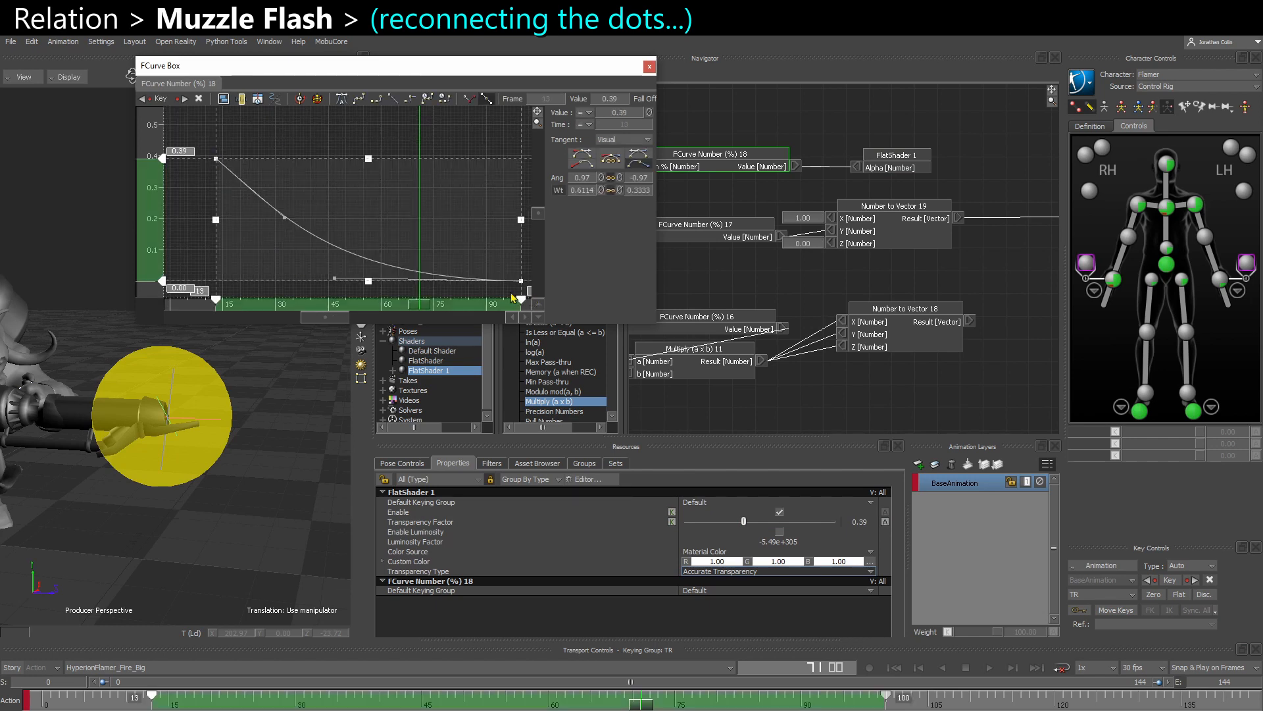
click(293, 141)
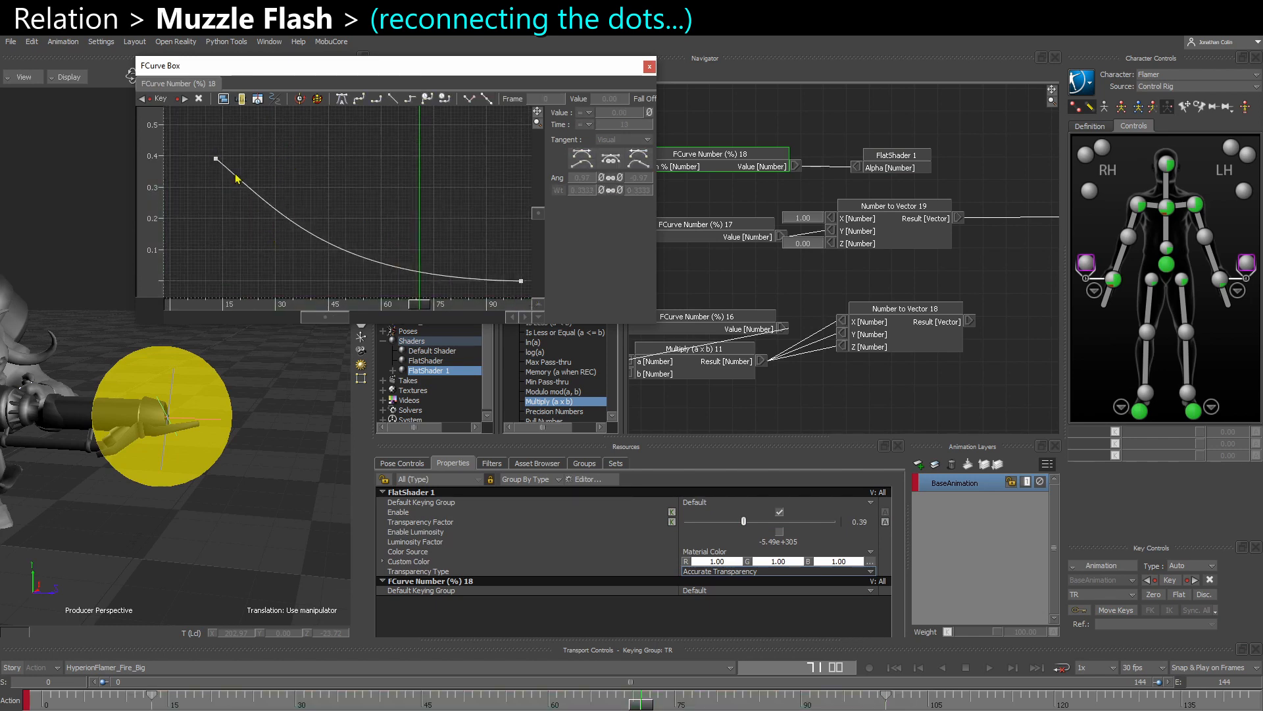
scroll(224, 189, down, 2)
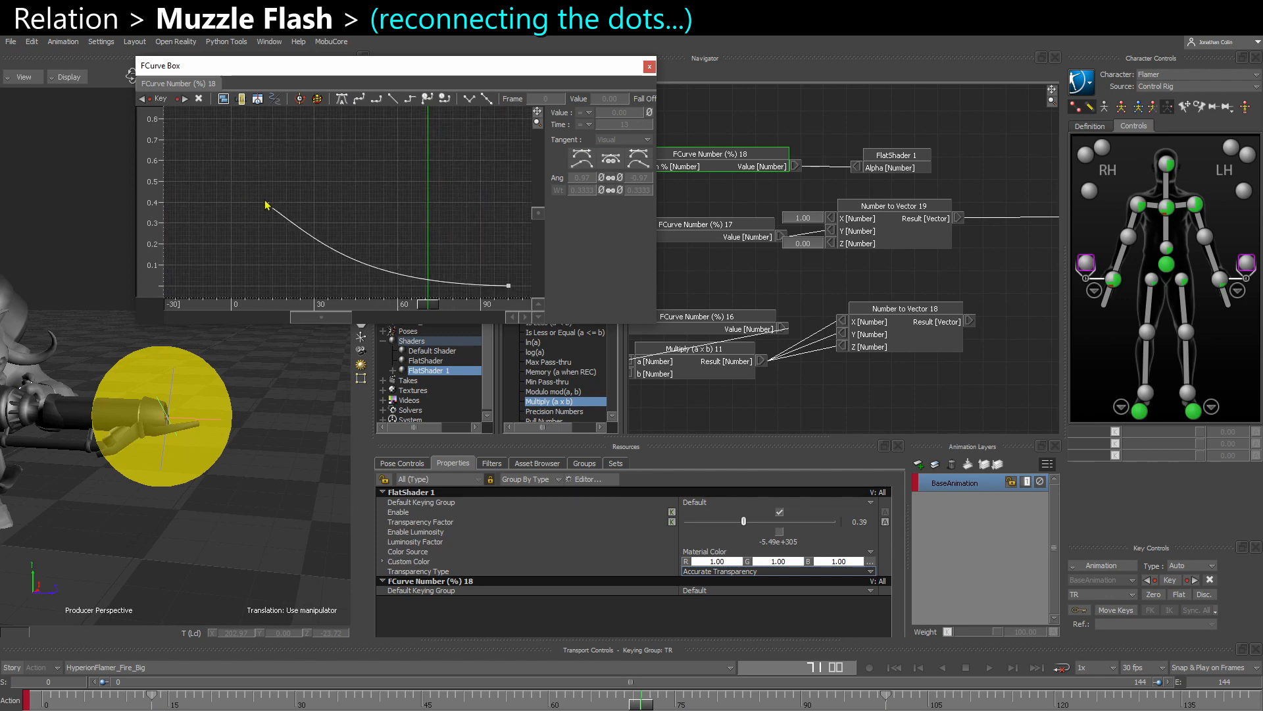
drag(268, 205, 266, 155)
drag(321, 192, 312, 203)
- Play and scrub through the firing animation to check the muzzle sphere's transparency, stopping at frame 69
drag(653, 708, 132, 709)
key(ctrl+space)
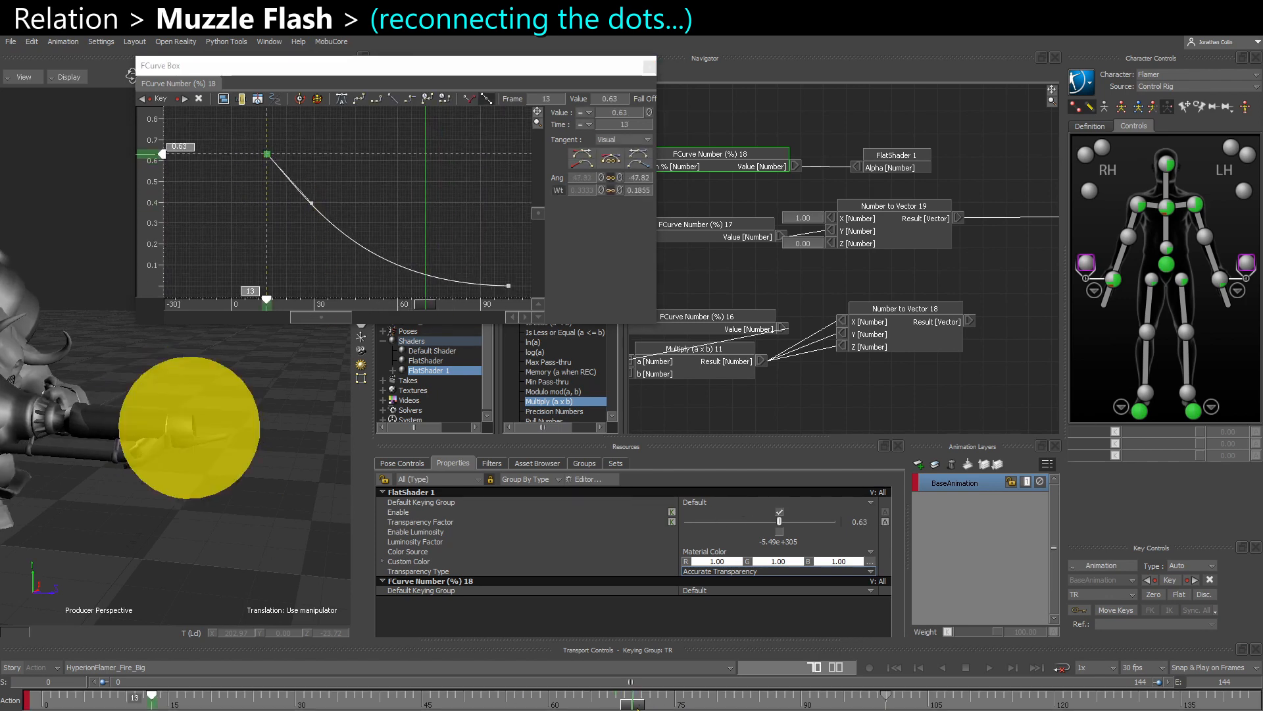
click(584, 706)
drag(584, 707, 624, 708)
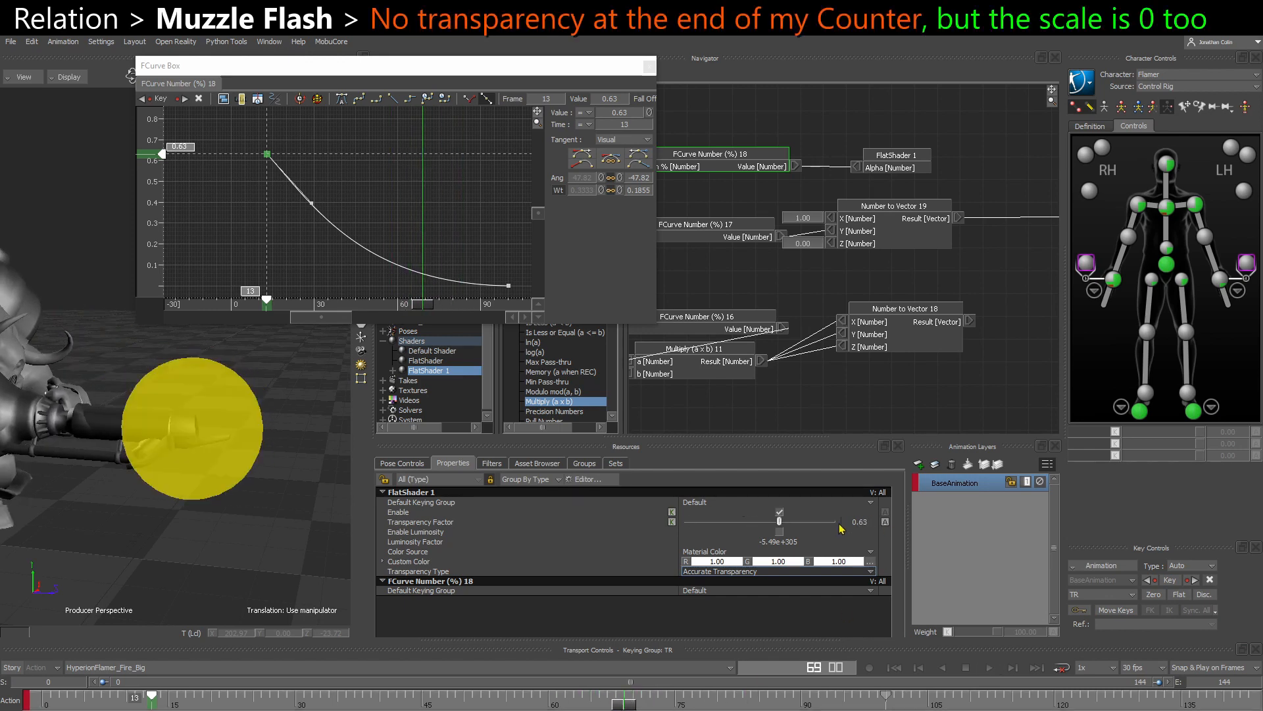
- Reconnect the result of Number to Vector 18 to MuzzleFlash's local scaling and scrub the animation to check the flash
shift+drag(861, 354, 738, 358)
drag(841, 325, 962, 327)
mouse_move(617, 708)
mouse_down()
mouse_move(592, 708)
mouse_move(629, 708)
mouse_move(598, 709)
mouse_up()
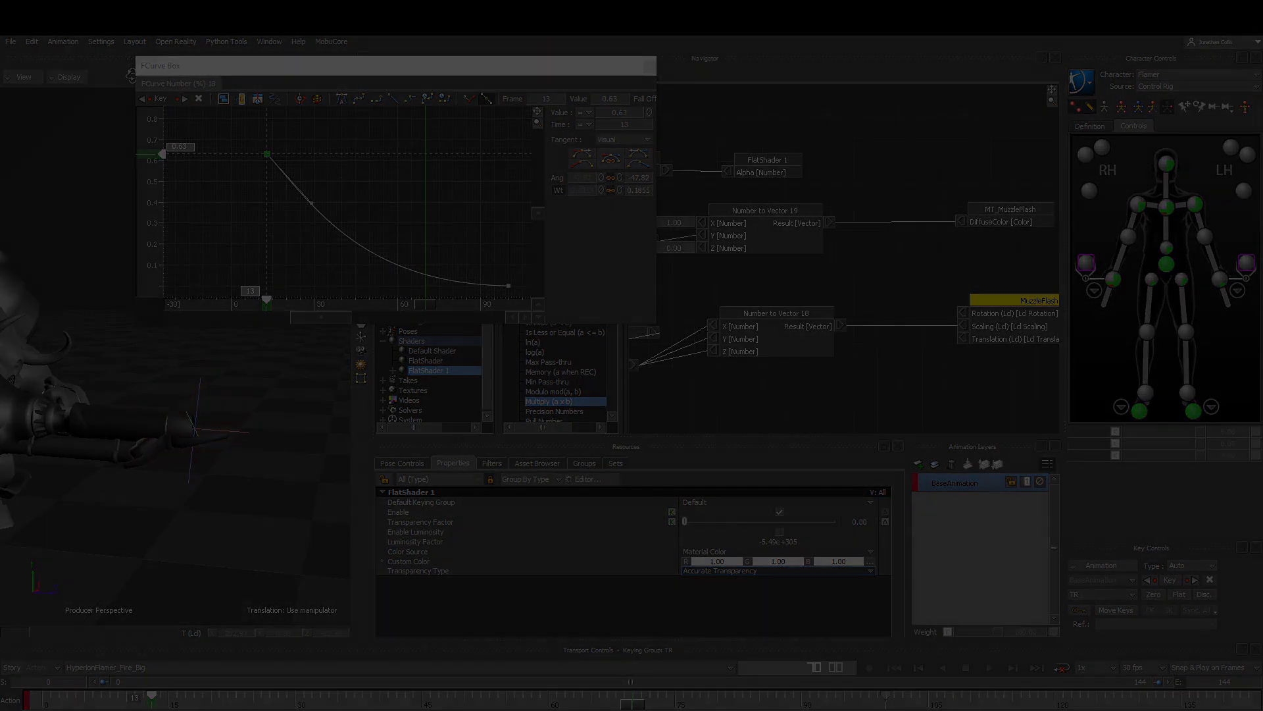
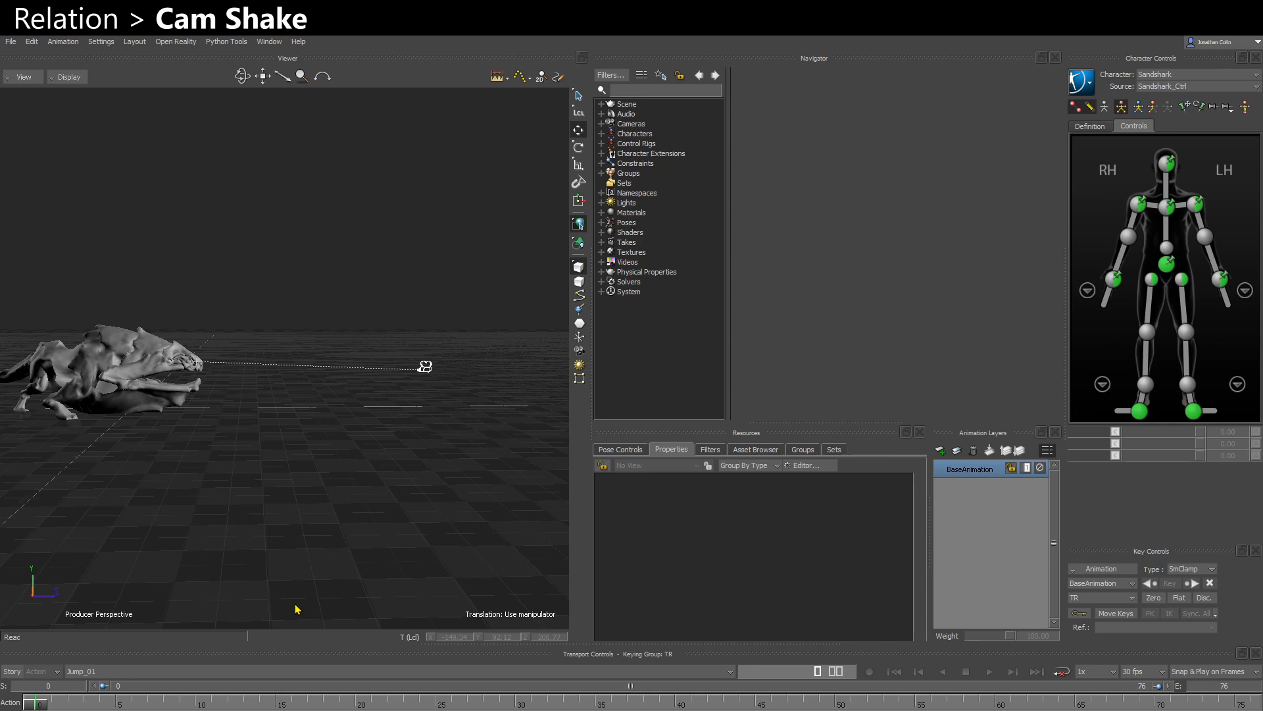
- Play the jump animation in the perspective view to examine how the creature and its camera move
ctrl+shift+drag(137, 513, 220, 478)
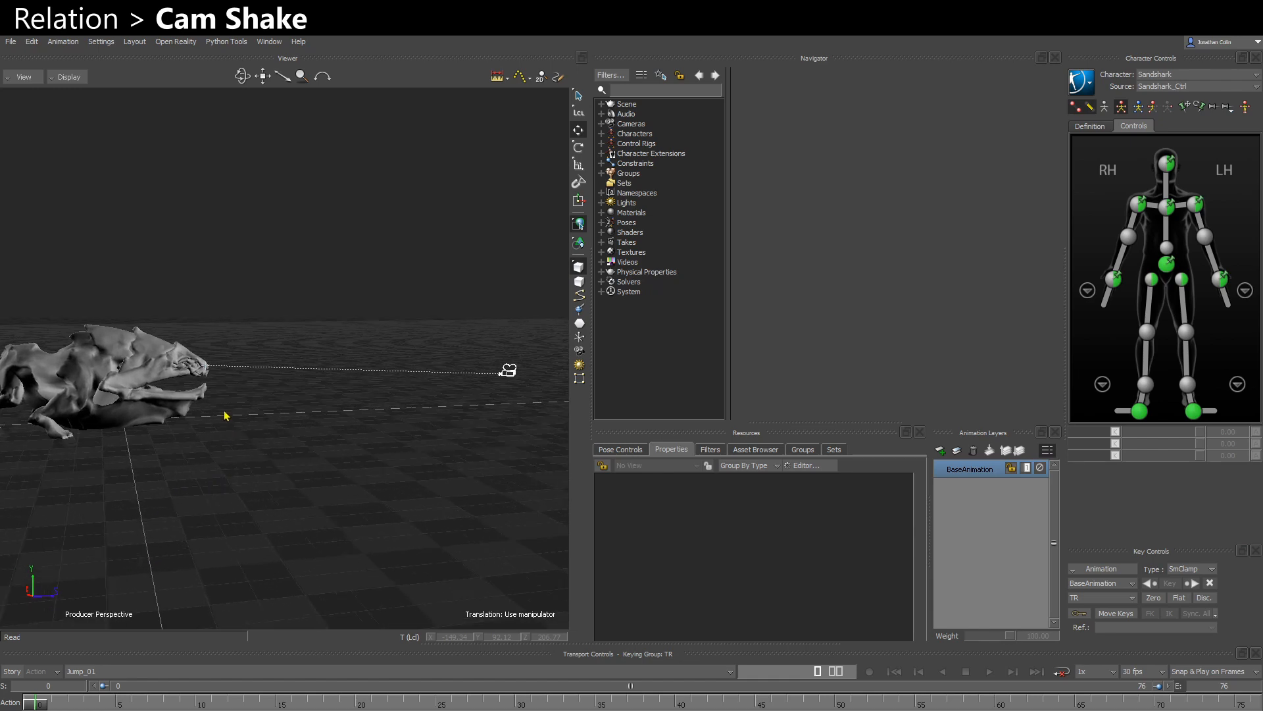
ctrl+shift+drag(236, 435, 242, 480)
key(ctrl+space)
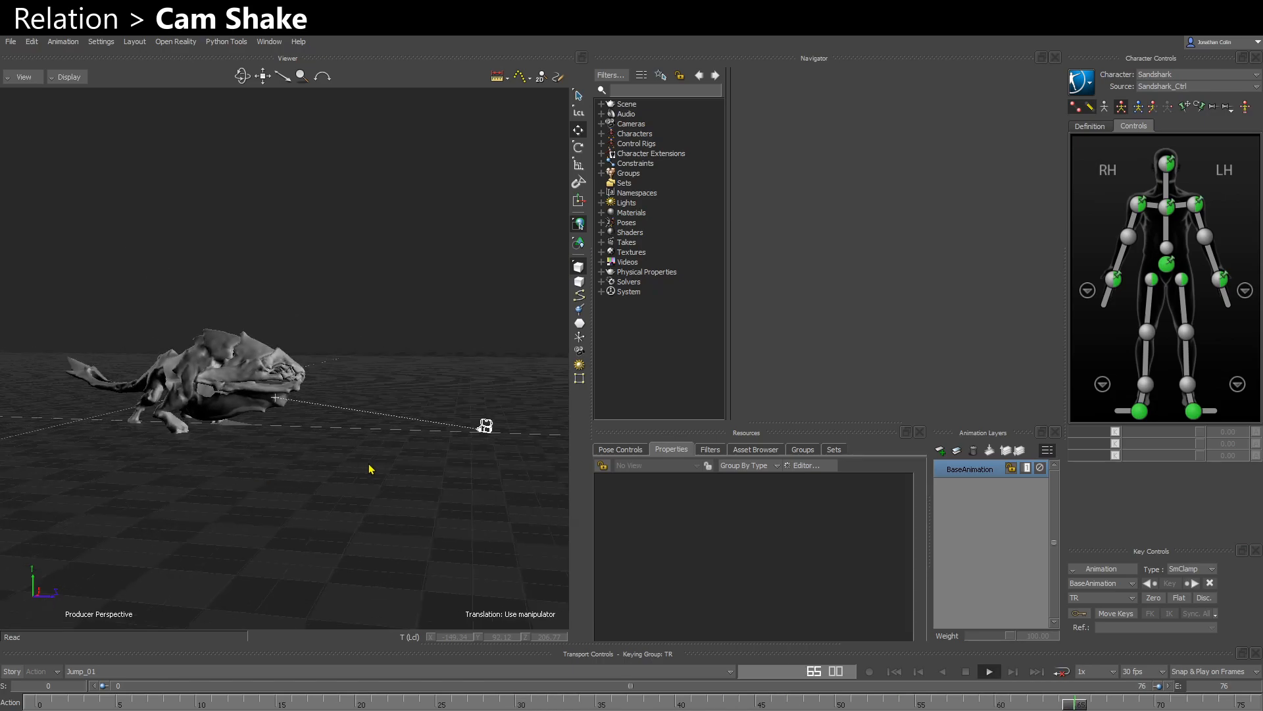
- Select the Cam_Gameplay camera in the scene and show the Elements templates in the Asset Browser
click(505, 431)
ctrl+drag(535, 421, 414, 507)
click(766, 449)
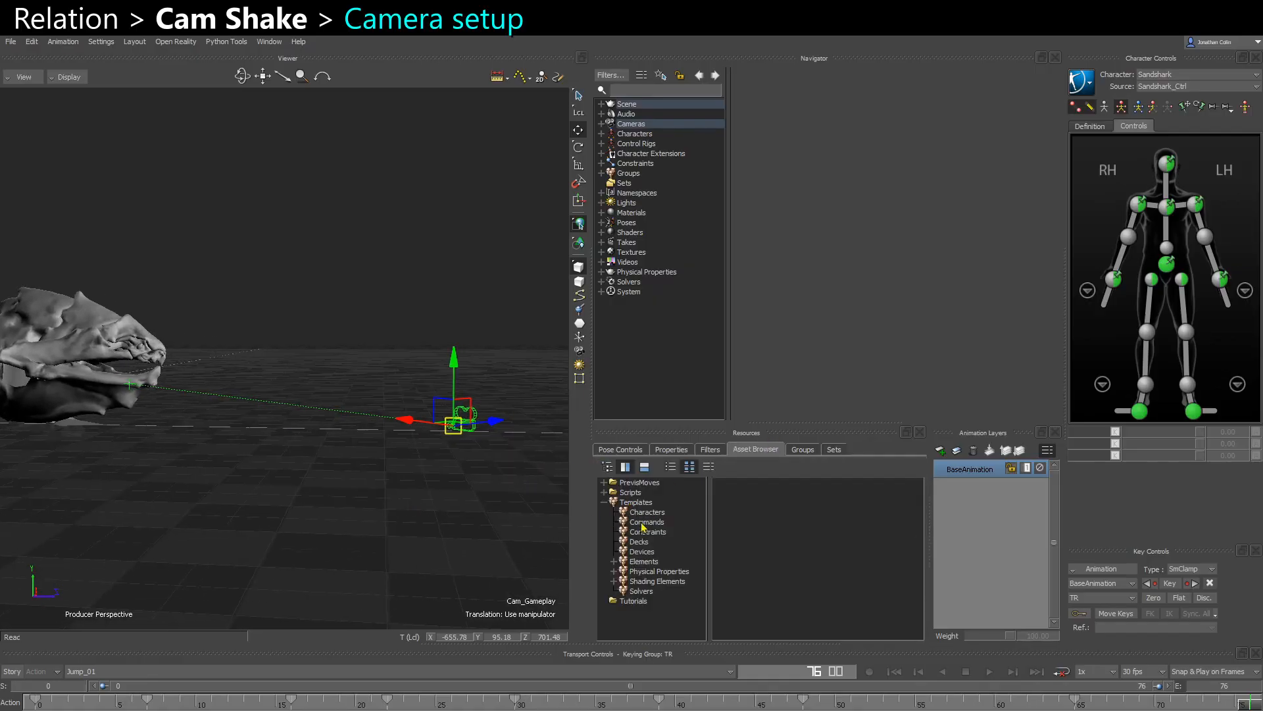
click(643, 561)
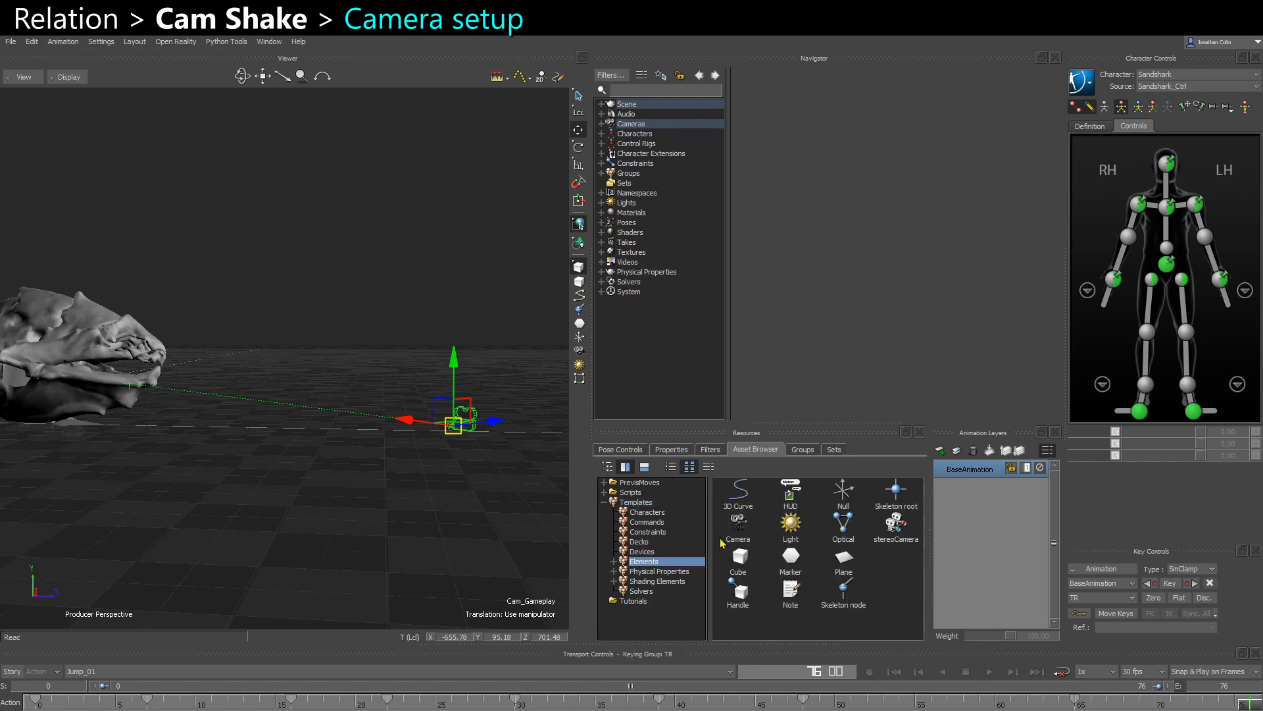
ctrl+shift+drag(384, 480, 198, 454)
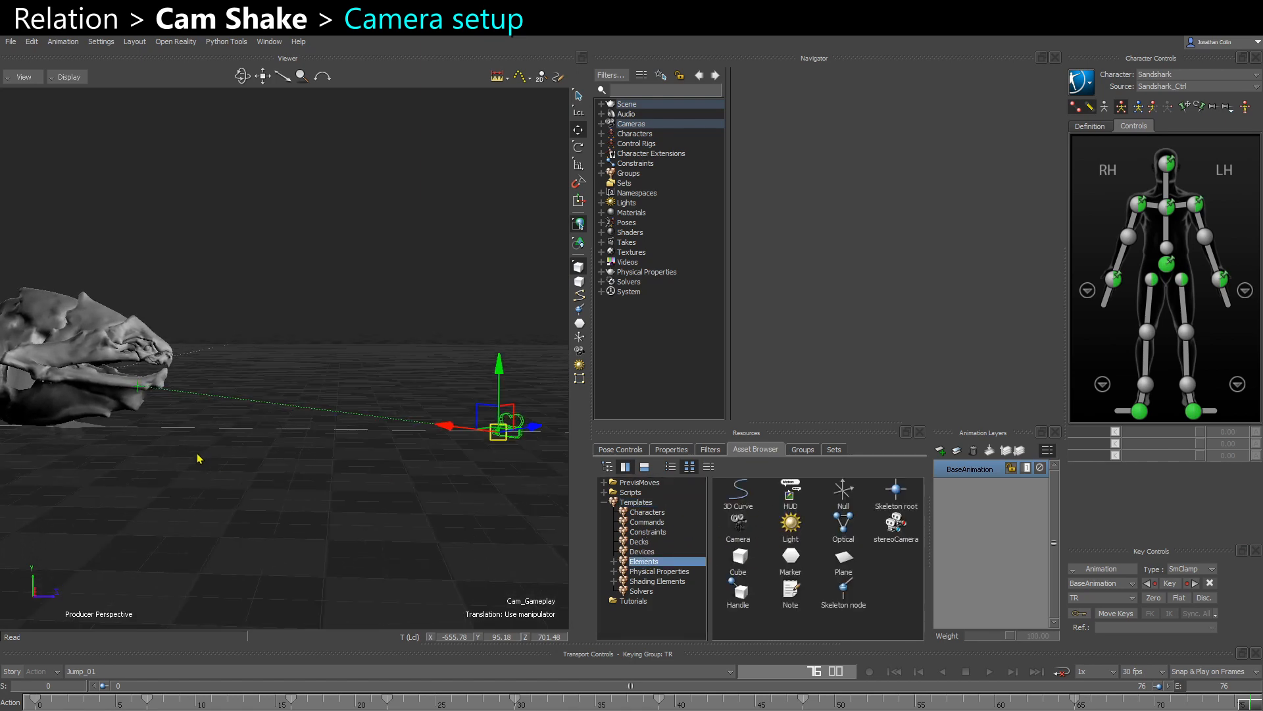
- Examine in the schematic view how Cam_Gameplay and Camera Interest are parented to Cam_Parent and Root_CTL
click(137, 386)
mouse_move(155, 411)
ctrl+shift+mouse_down()
mouse_move(175, 428)
mouse_move(147, 395)
mouse_move(175, 425)
ctrl+shift+mouse_up()
key(ctrl+w)
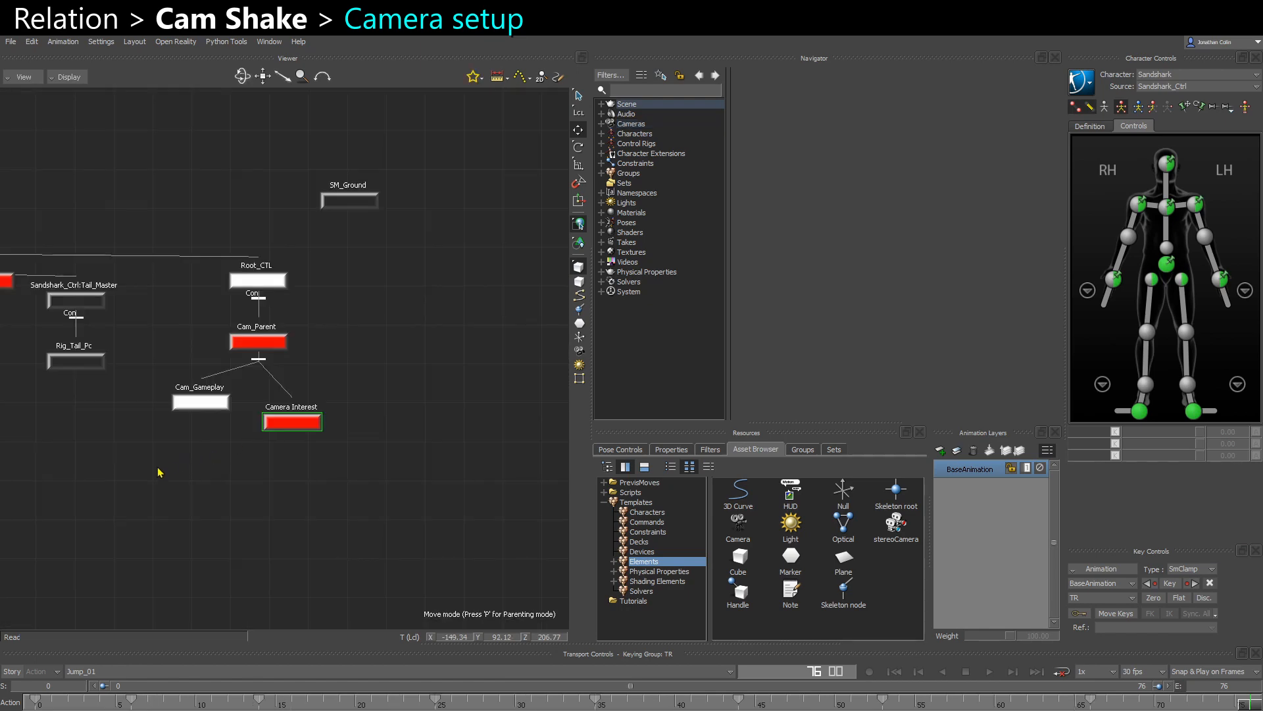
drag(160, 471, 304, 352)
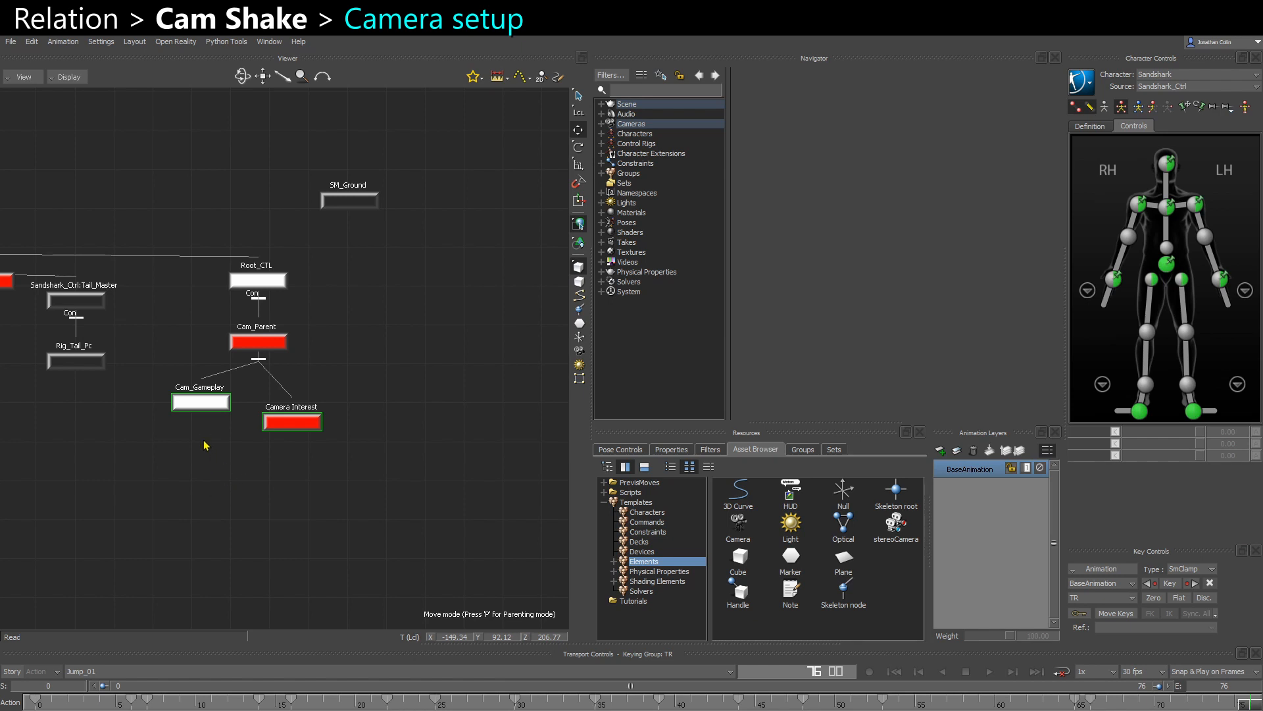
drag(192, 471, 389, 368)
shift+drag(282, 370, 315, 387)
click(254, 330)
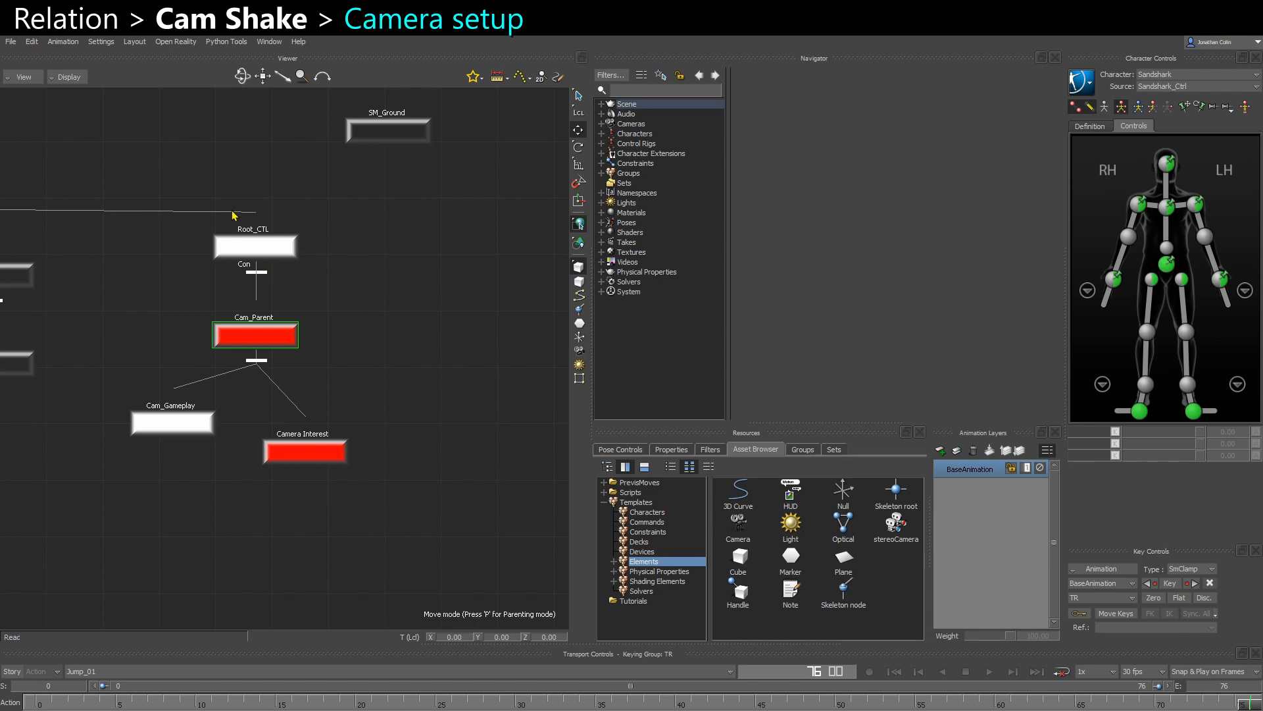
click(260, 247)
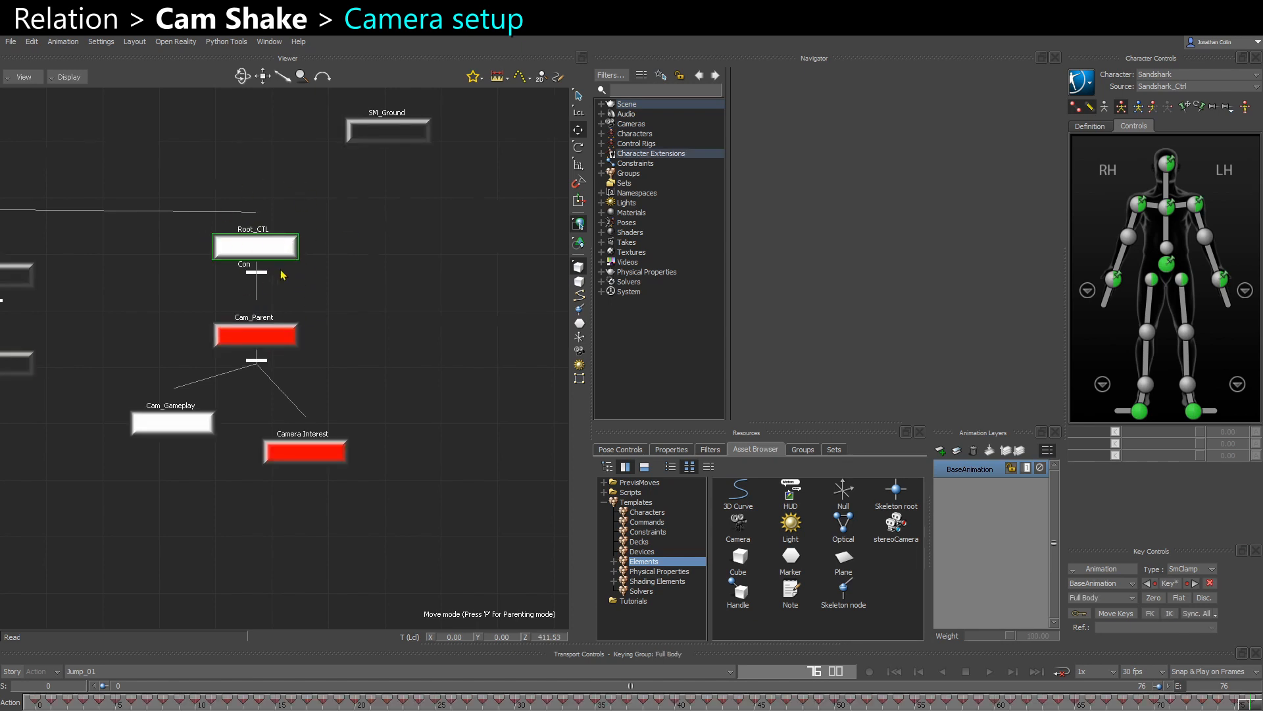
- Return to the 3D view to inspect Root_CTL, clear the selection and move the time near the start of the take
key(ctrl+w)
drag(230, 431, 257, 432)
ctrl+drag(394, 466, 217, 417)
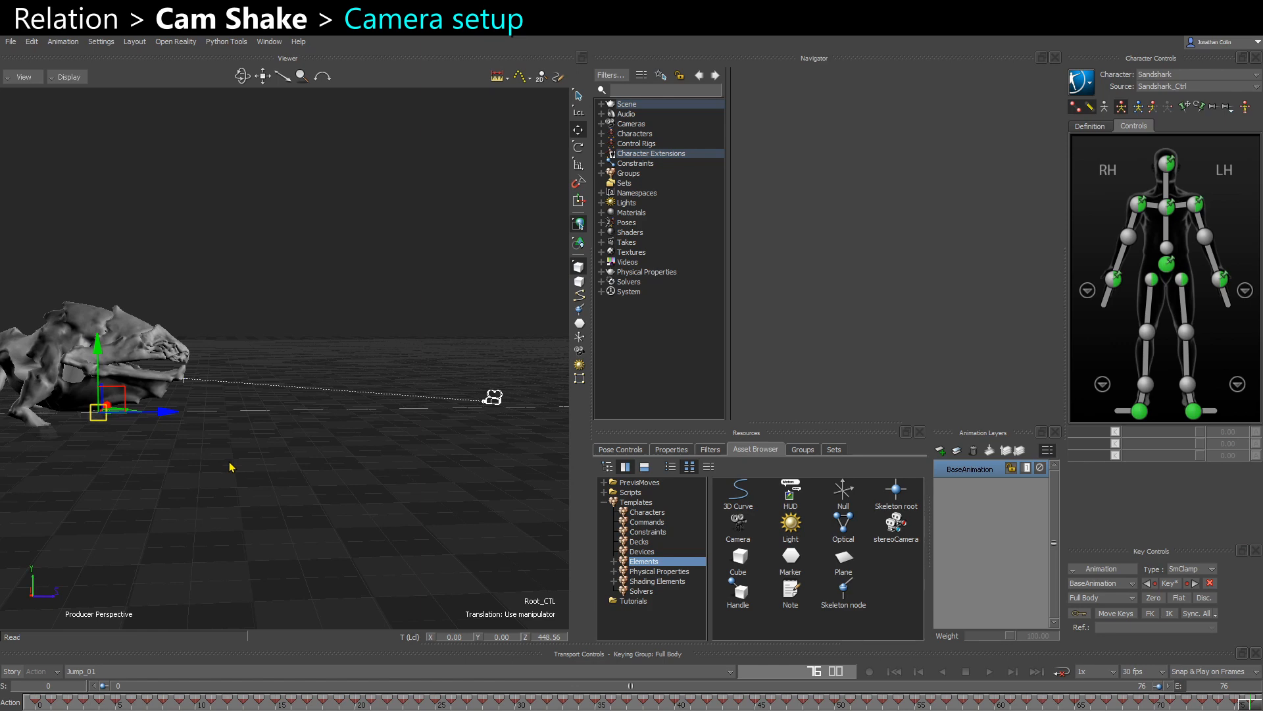
click(347, 319)
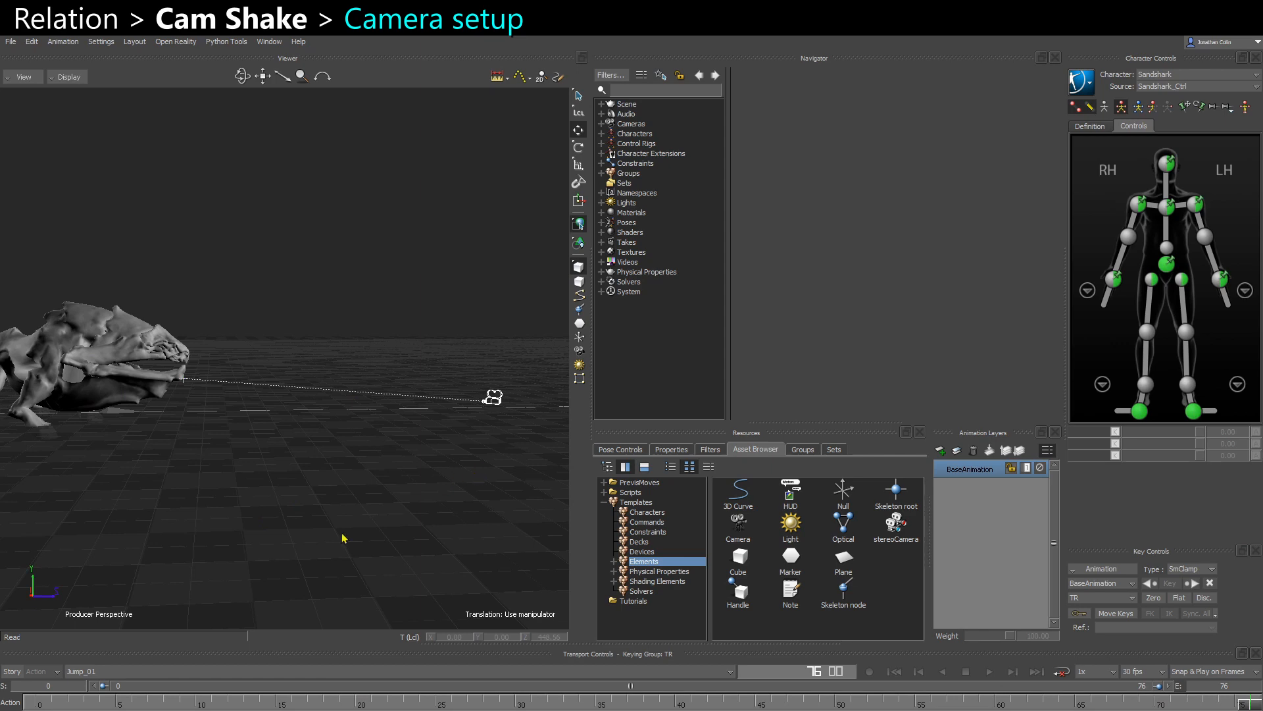
click(39, 704)
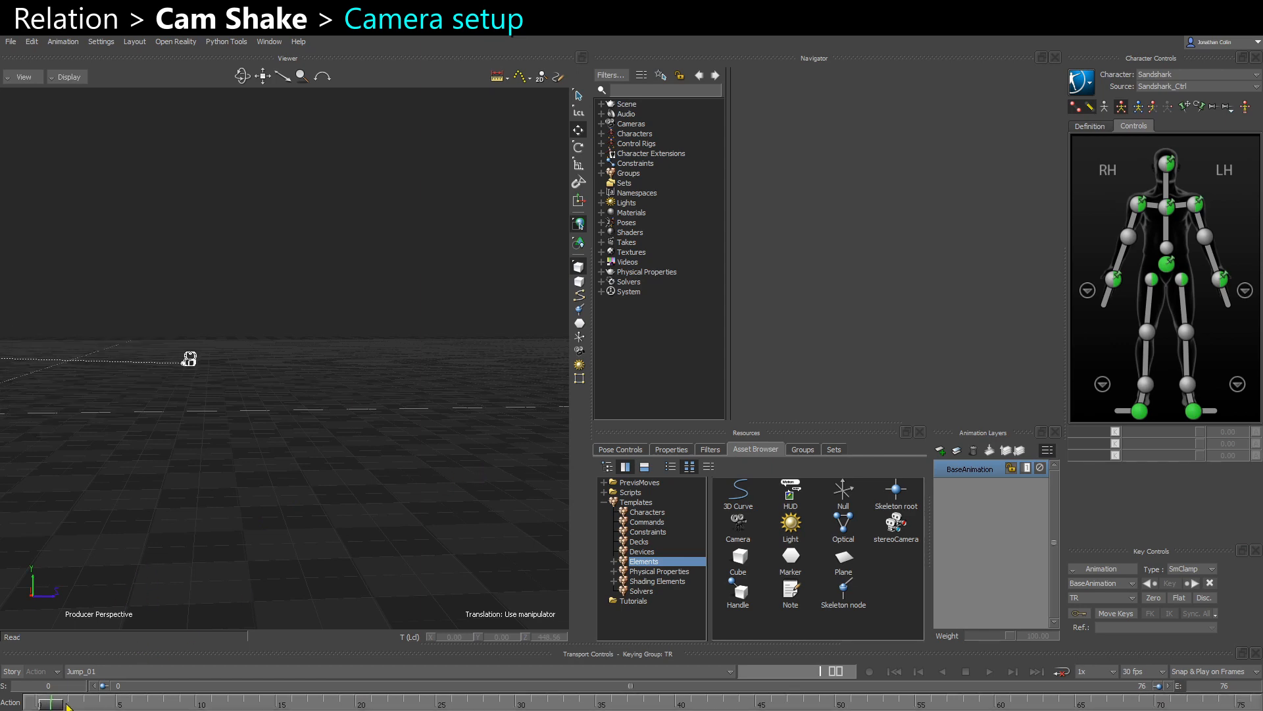
- Select Cam_Gameplay among the scene's cameras, look through it in the viewer and clear the selection
click(609, 125)
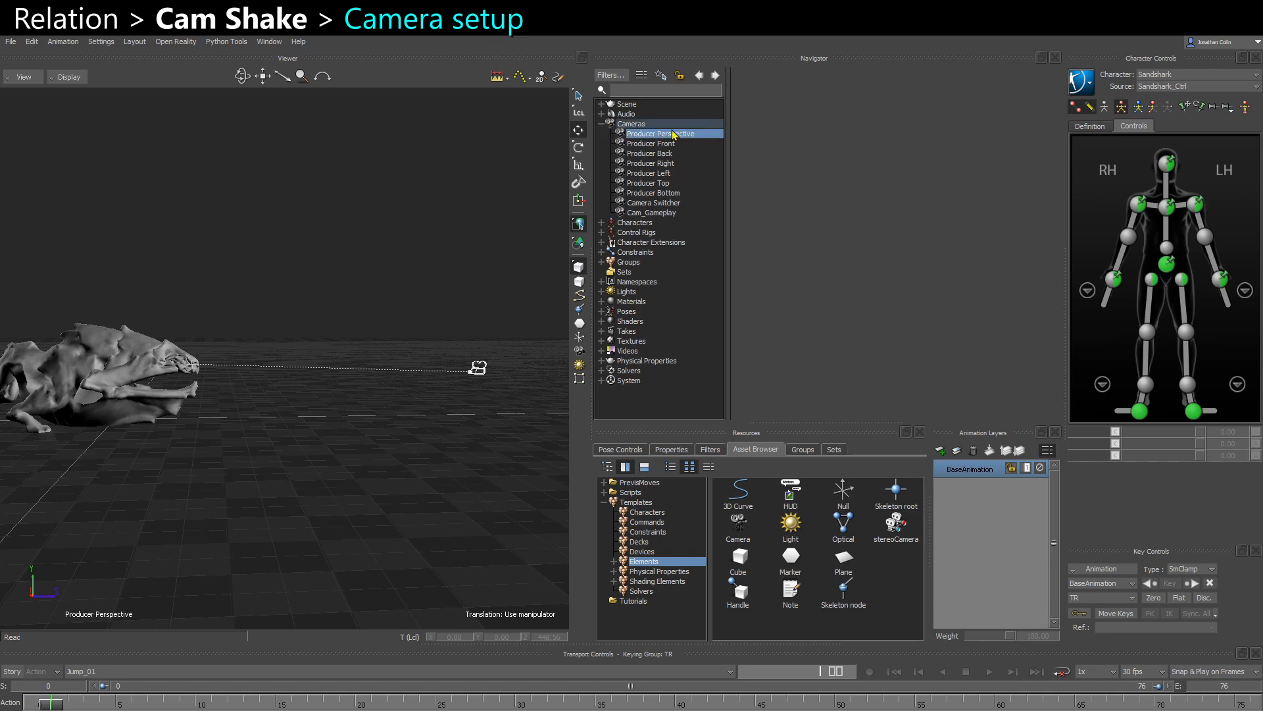
click(648, 213)
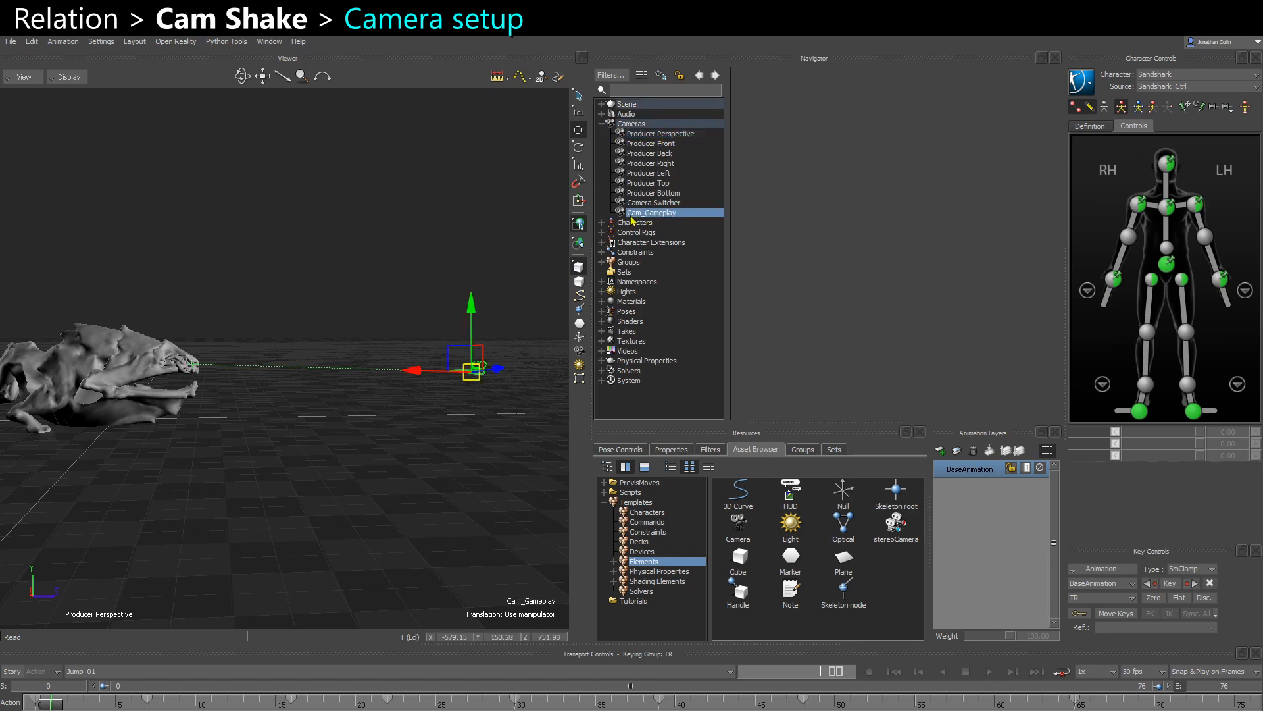
key(ctrl+q)
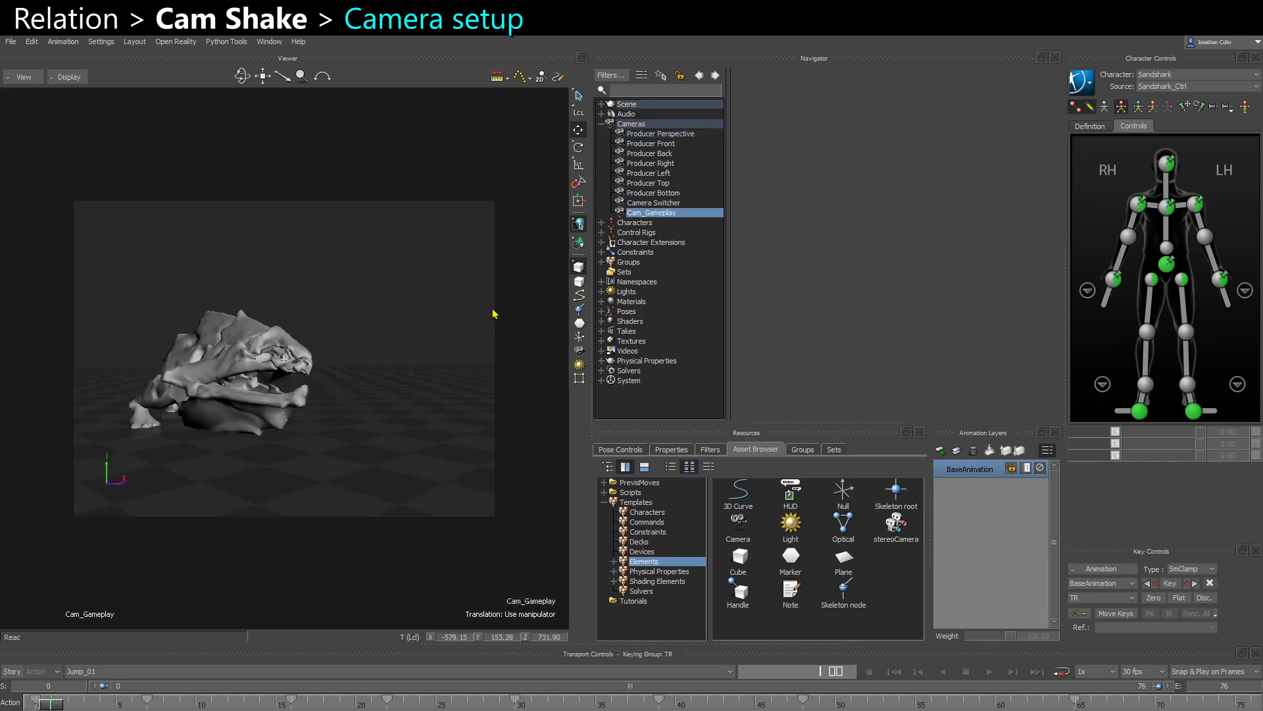
click(411, 376)
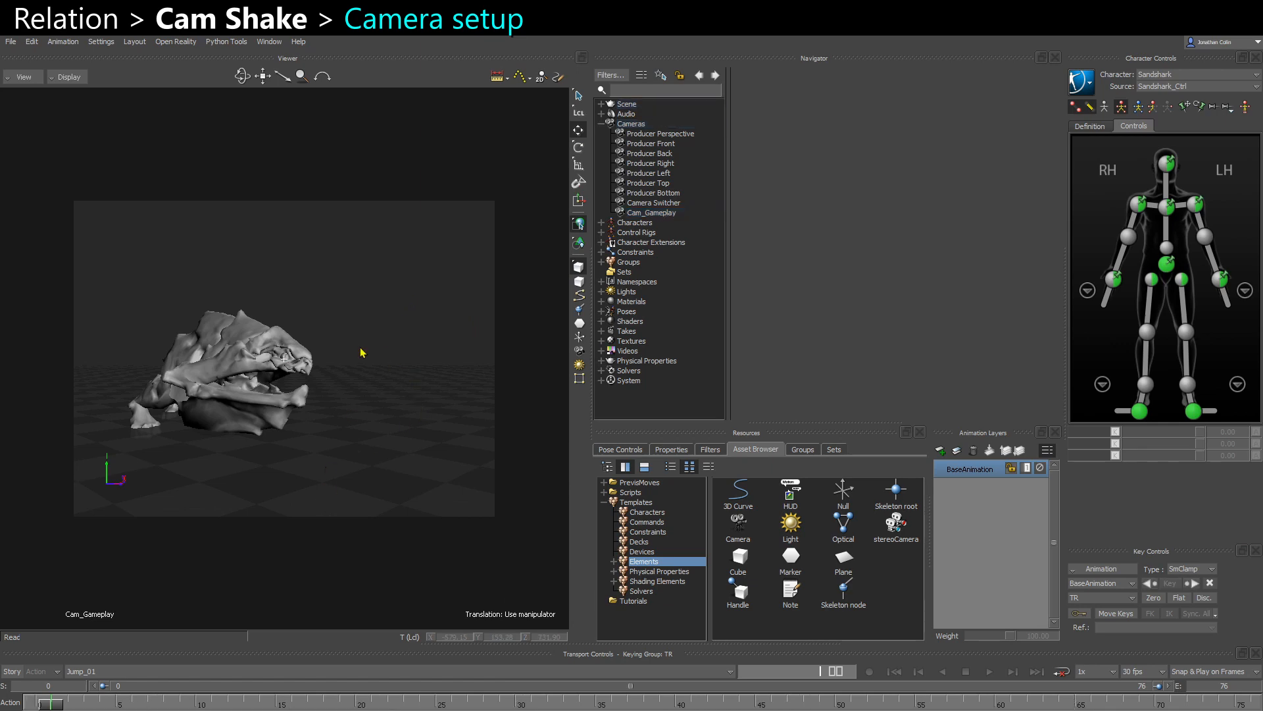
- Open Cam_Gameplay's camera settings, widen the properties area and review the available Picture Format options
double_click(631, 212)
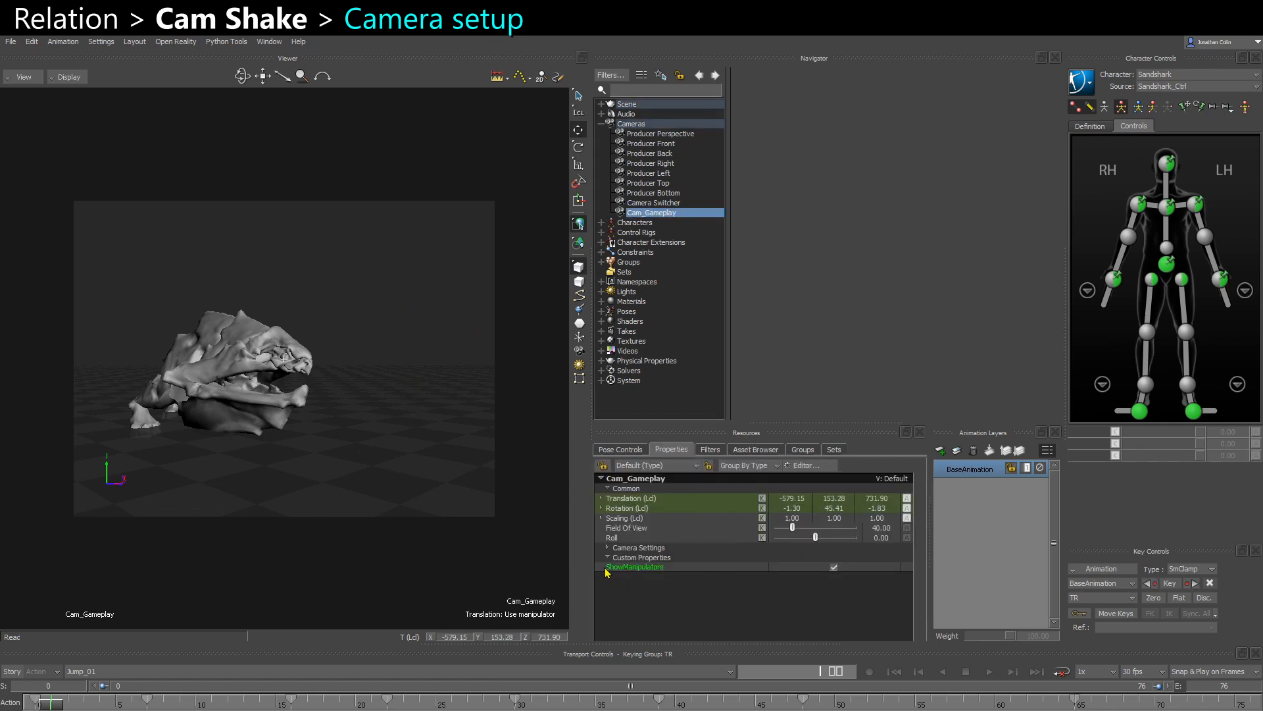
click(607, 547)
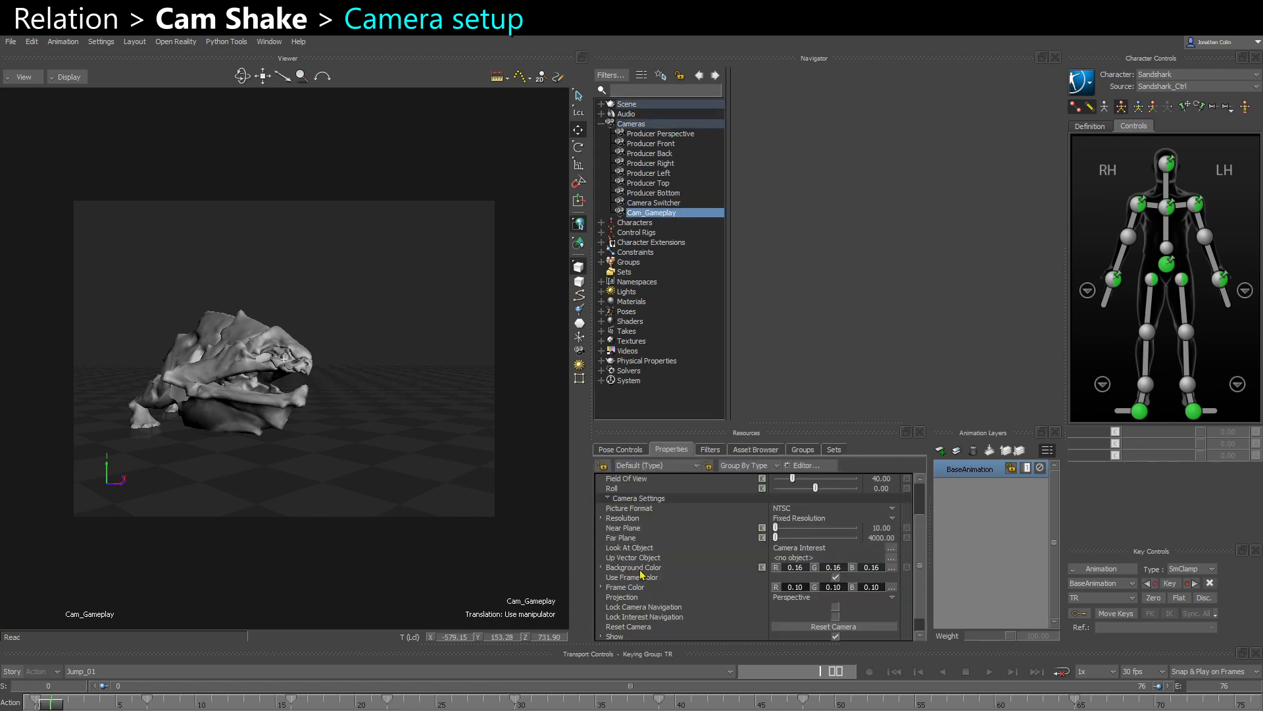
click(626, 508)
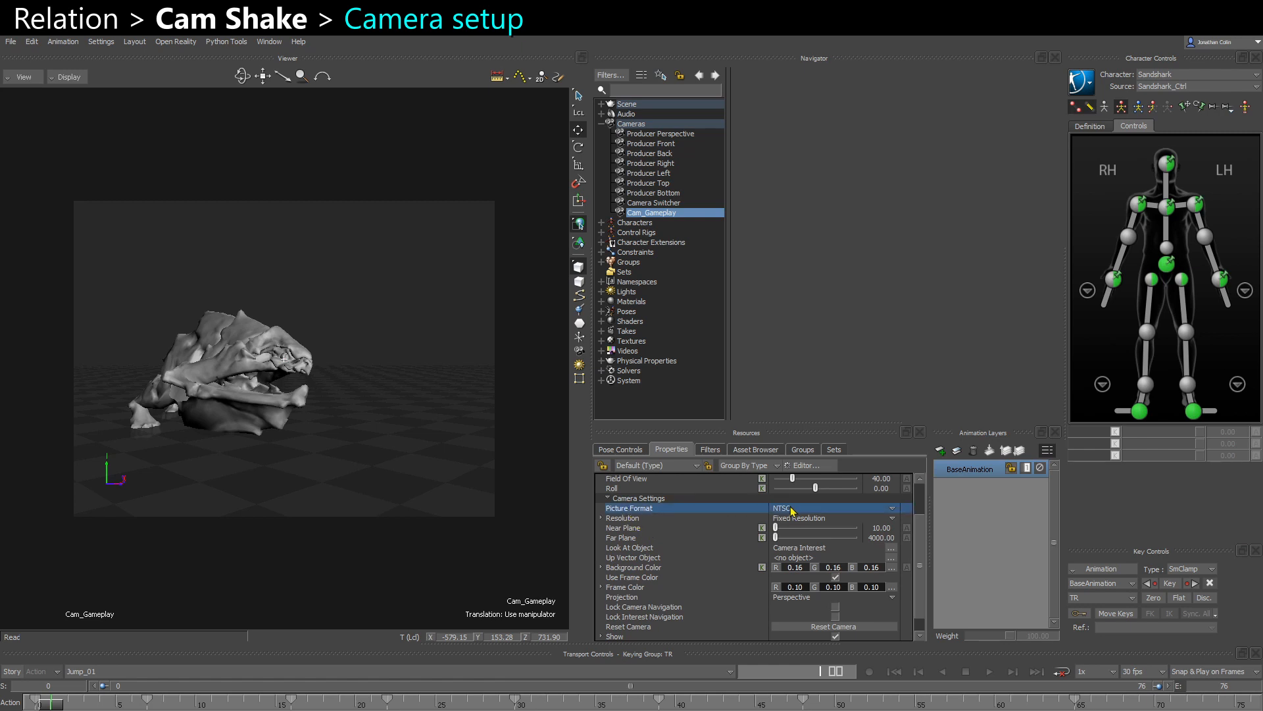
drag(591, 434, 463, 434)
click(728, 509)
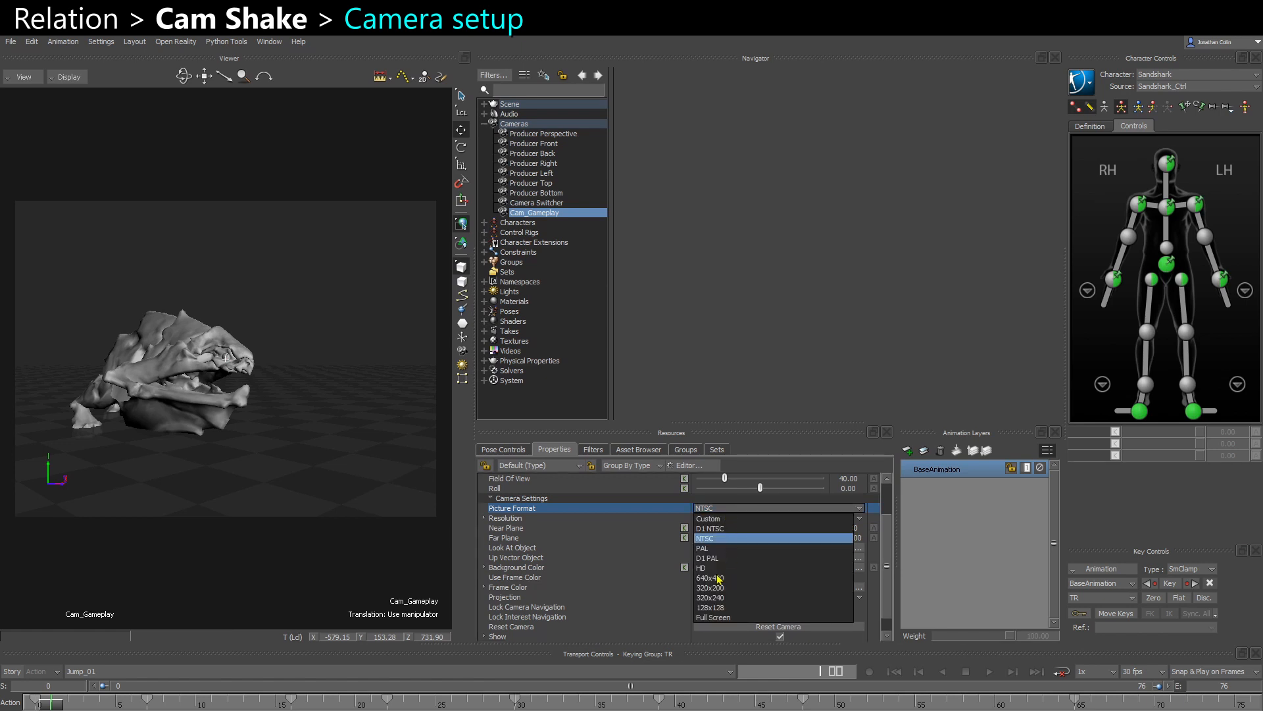
click(719, 512)
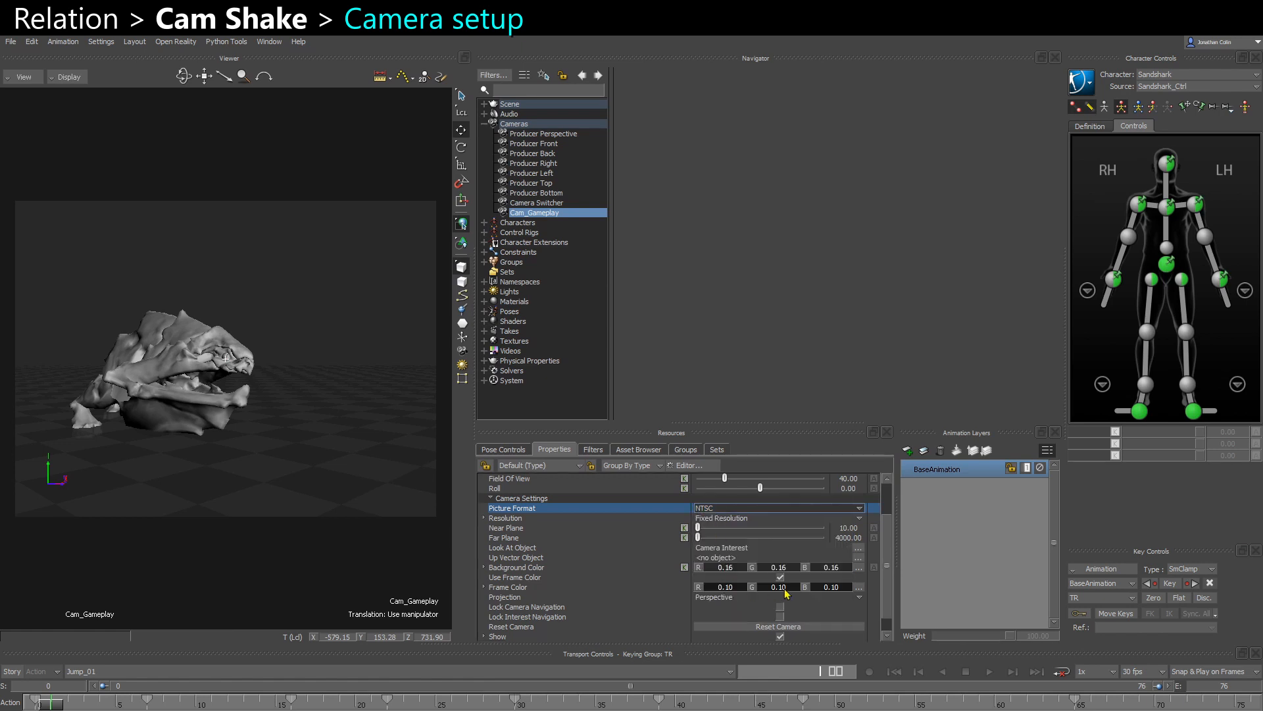
- Try different red values in Cam_Gameplay's Frame Color, restore red to 0.1 and clear the selection
scroll(745, 584, down, 1)
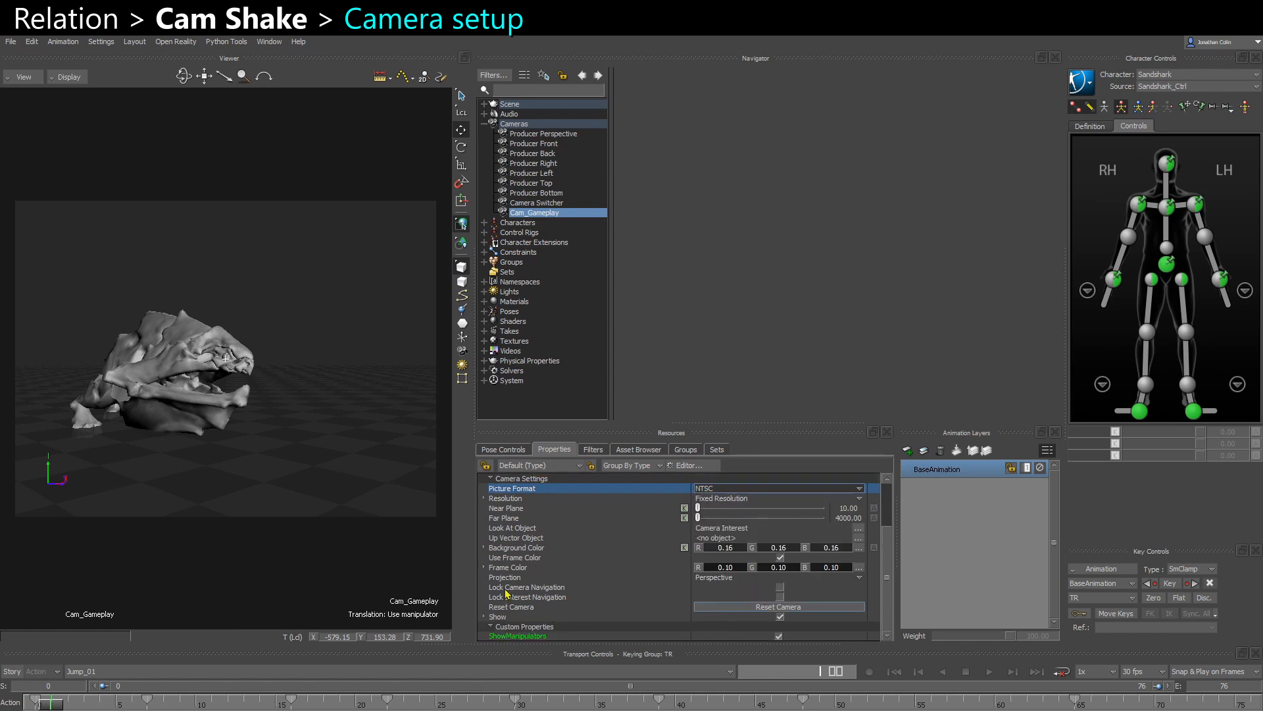
click(512, 560)
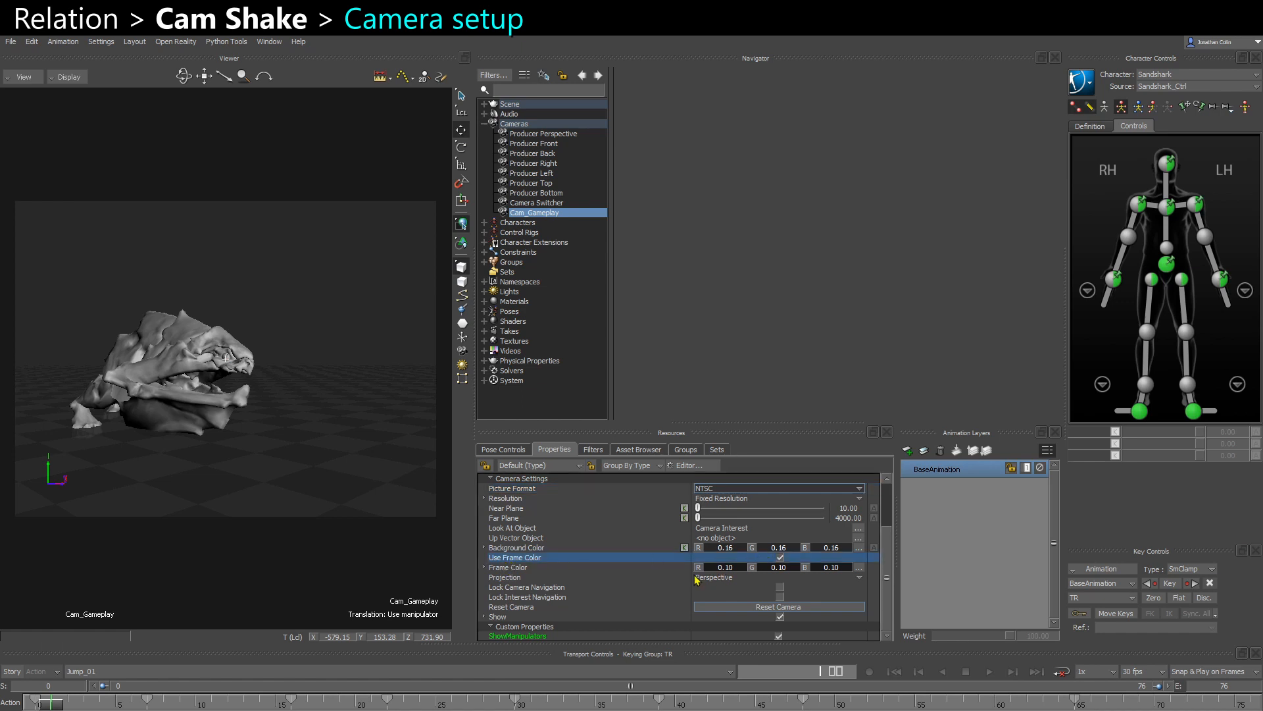
click(533, 569)
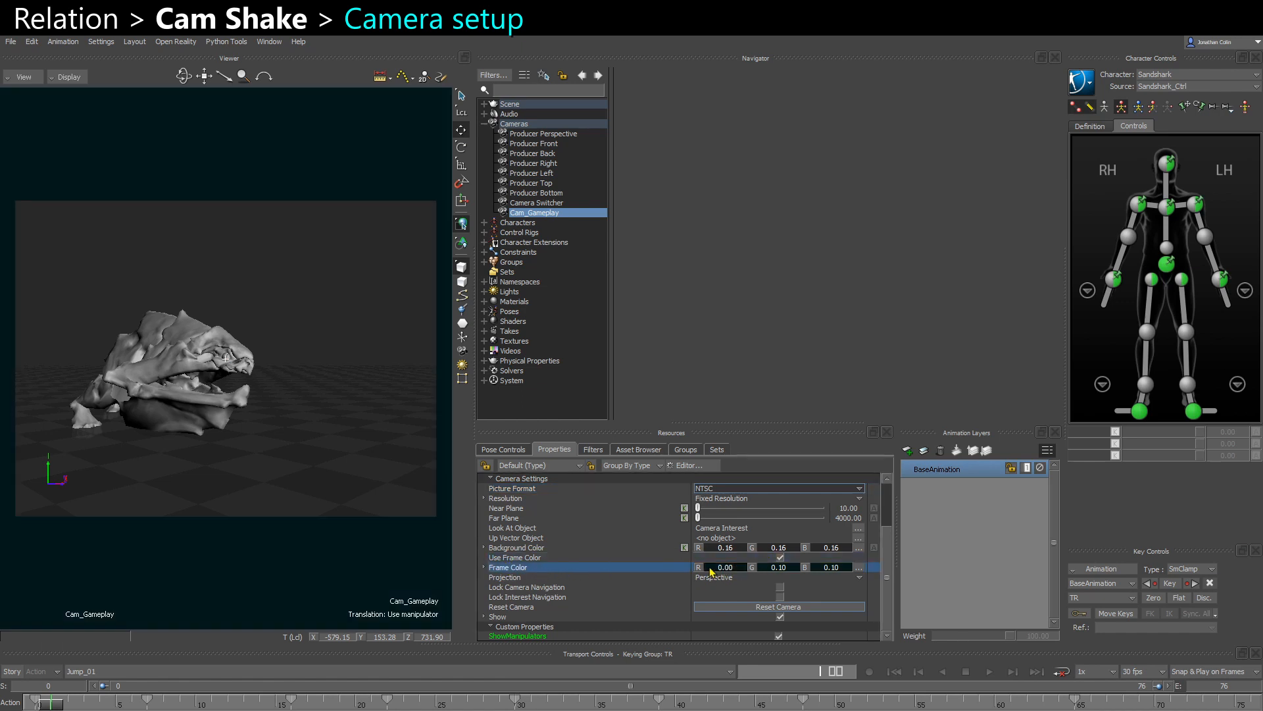
drag(726, 569, 701, 573)
double_click(732, 566)
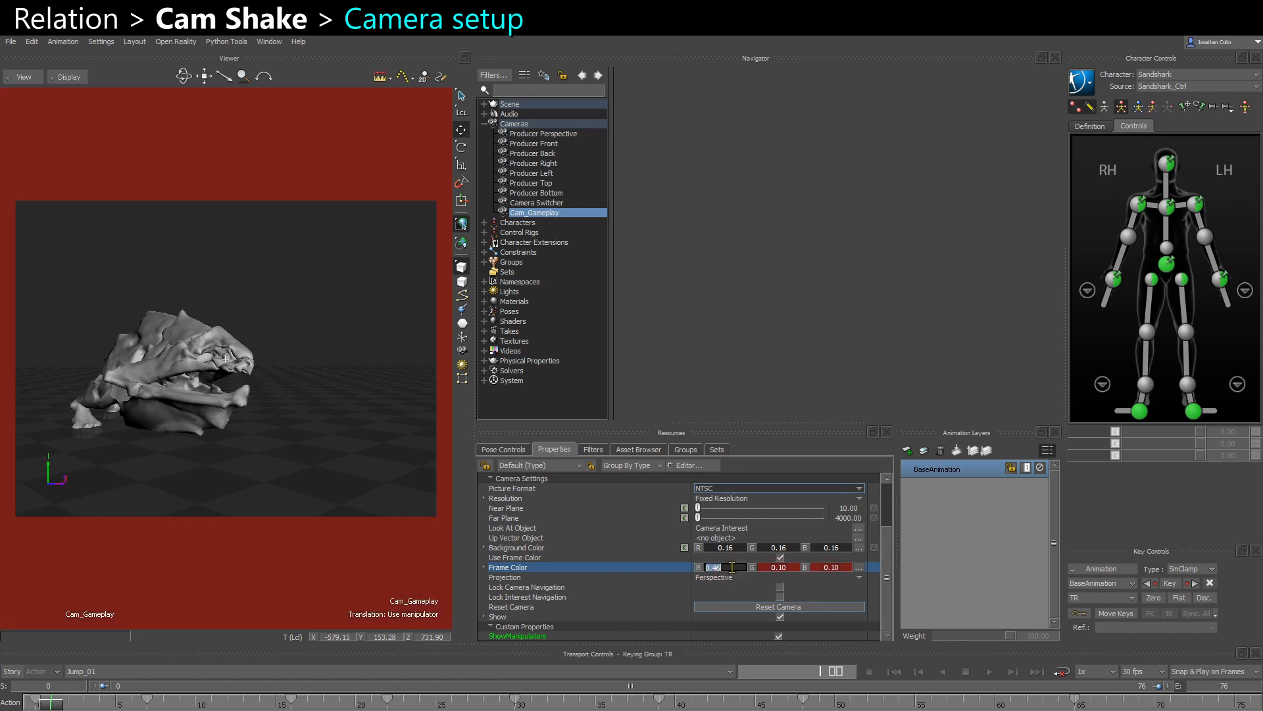
text(0.1)
key(Return)
click(291, 356)
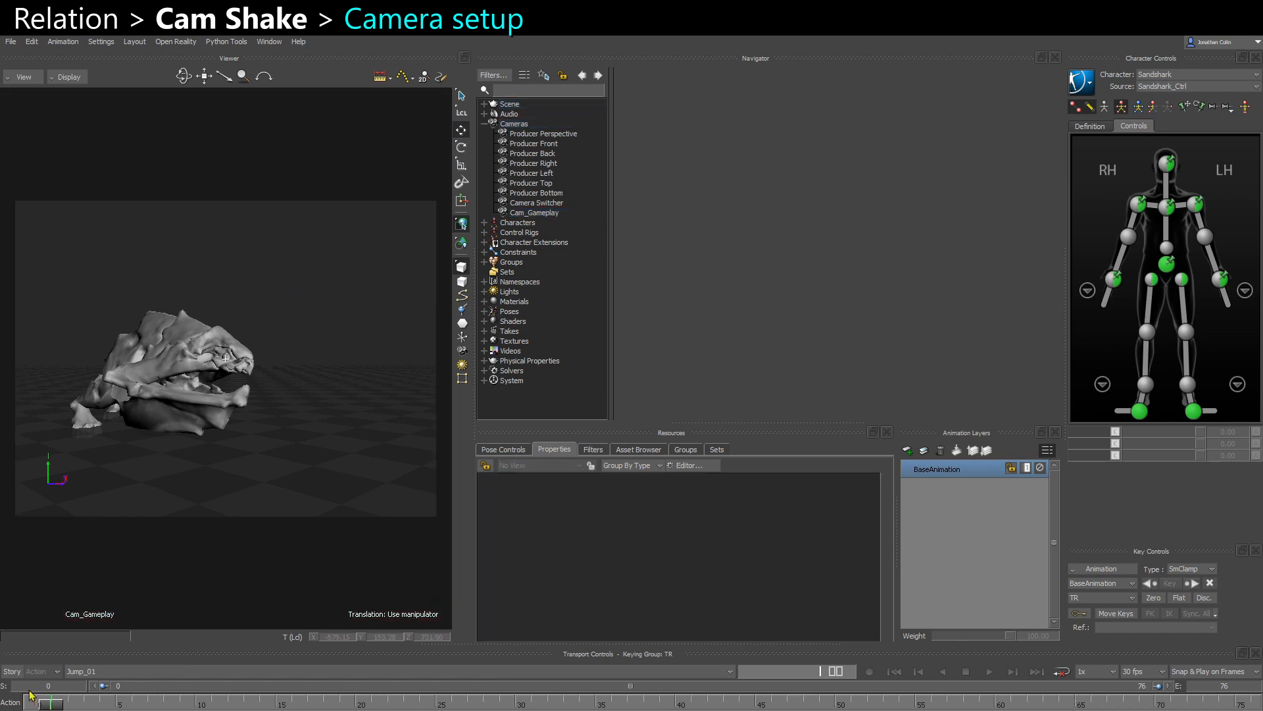
- Go to frame 0, select Cam_Gameplay with its Camera Interest in the schematic and play the animation through the camera
drag(33, 698, 3, 697)
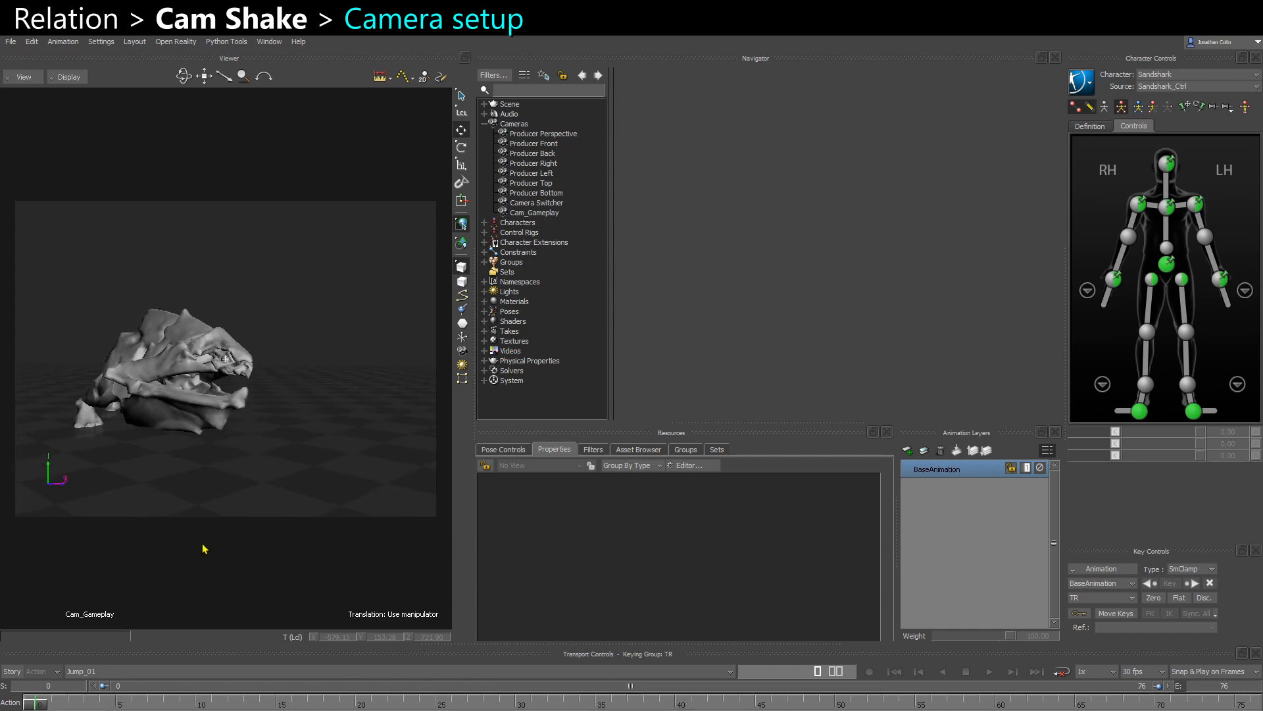
key(ctrl+w)
drag(194, 490, 319, 417)
key(ctrl+w)
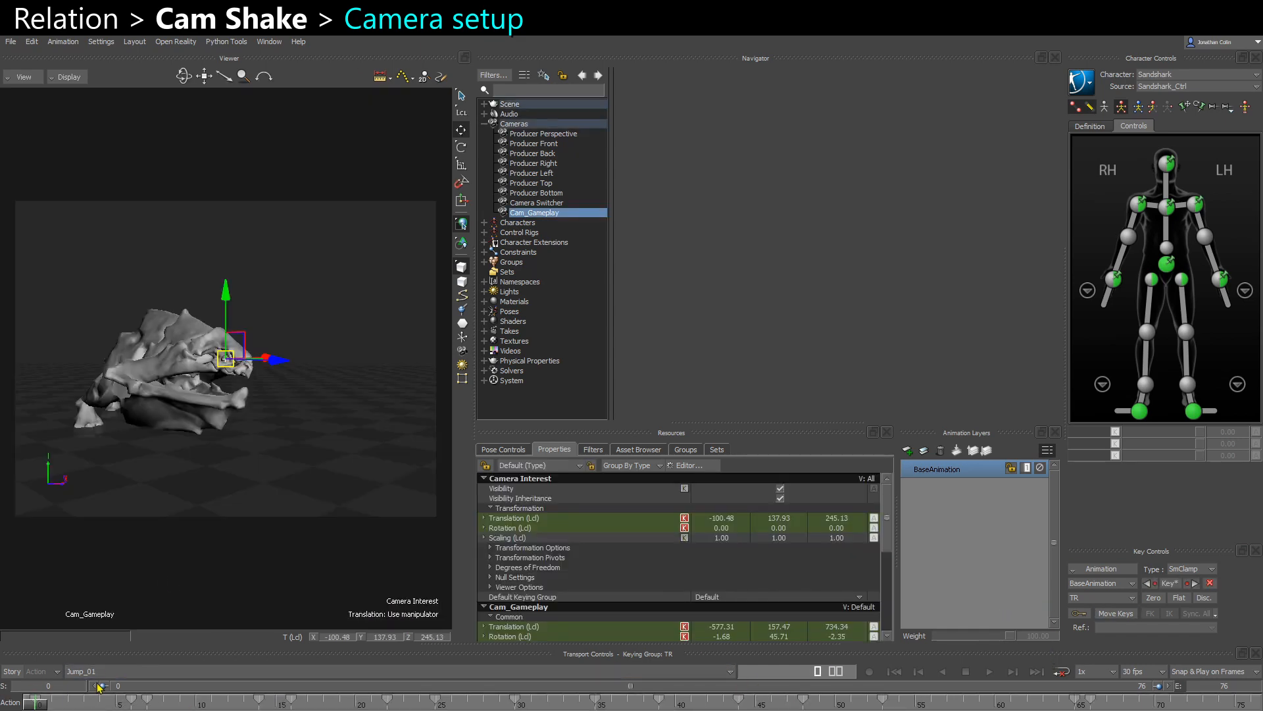
key(ctrl+space)
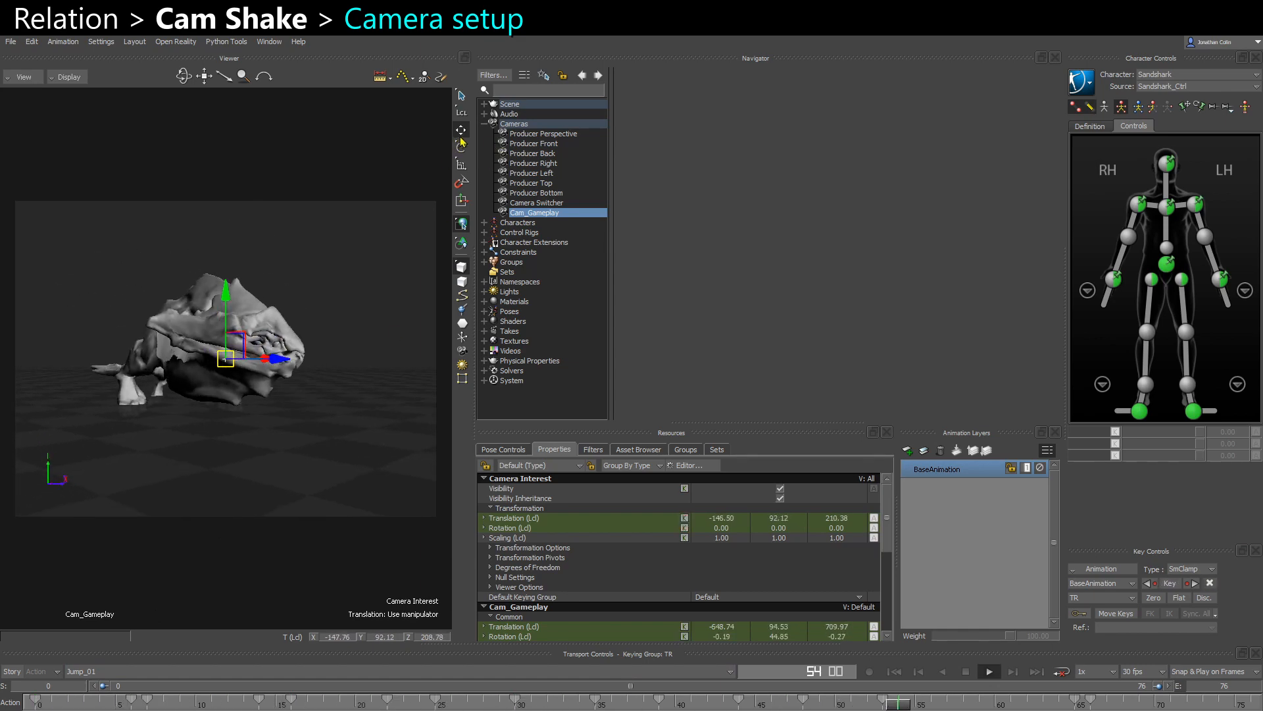
key(ctrl+space)
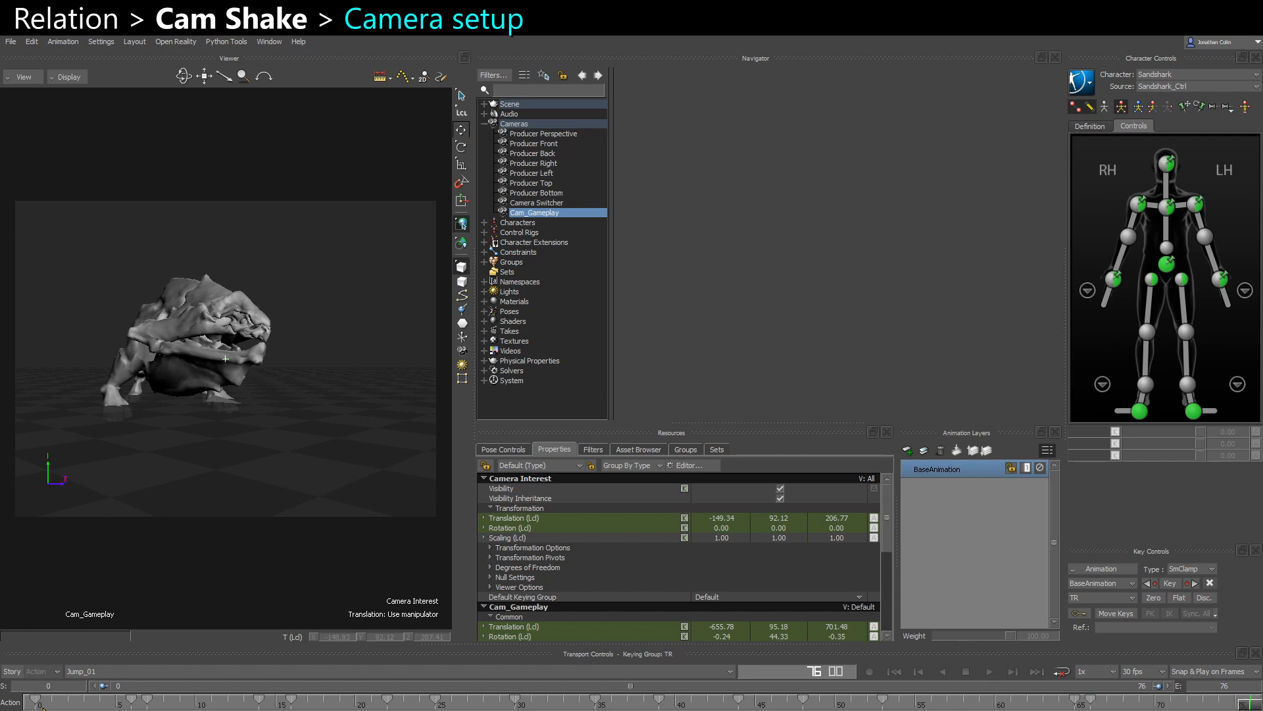
click(136, 701)
key(ctrl+space)
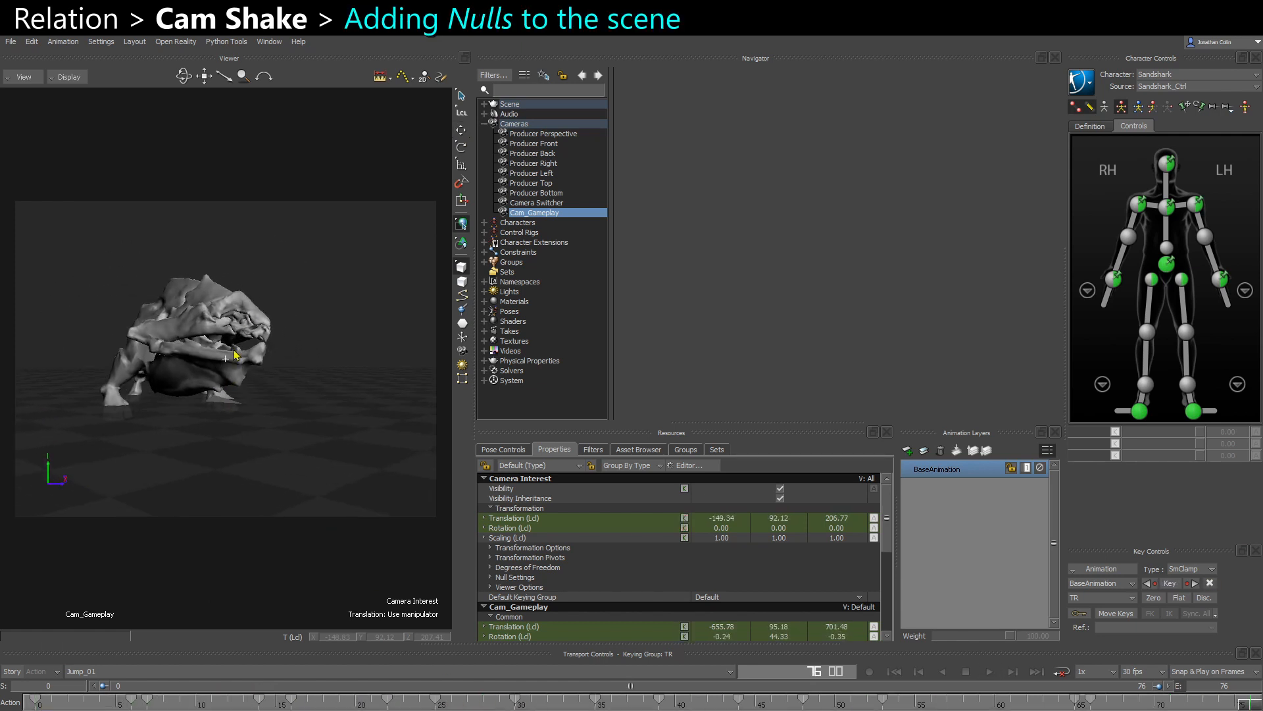
- Switch the viewer back to Producer Perspective, clear the selection and show the Elements templates in the Asset Browser
key(ctrl+e)
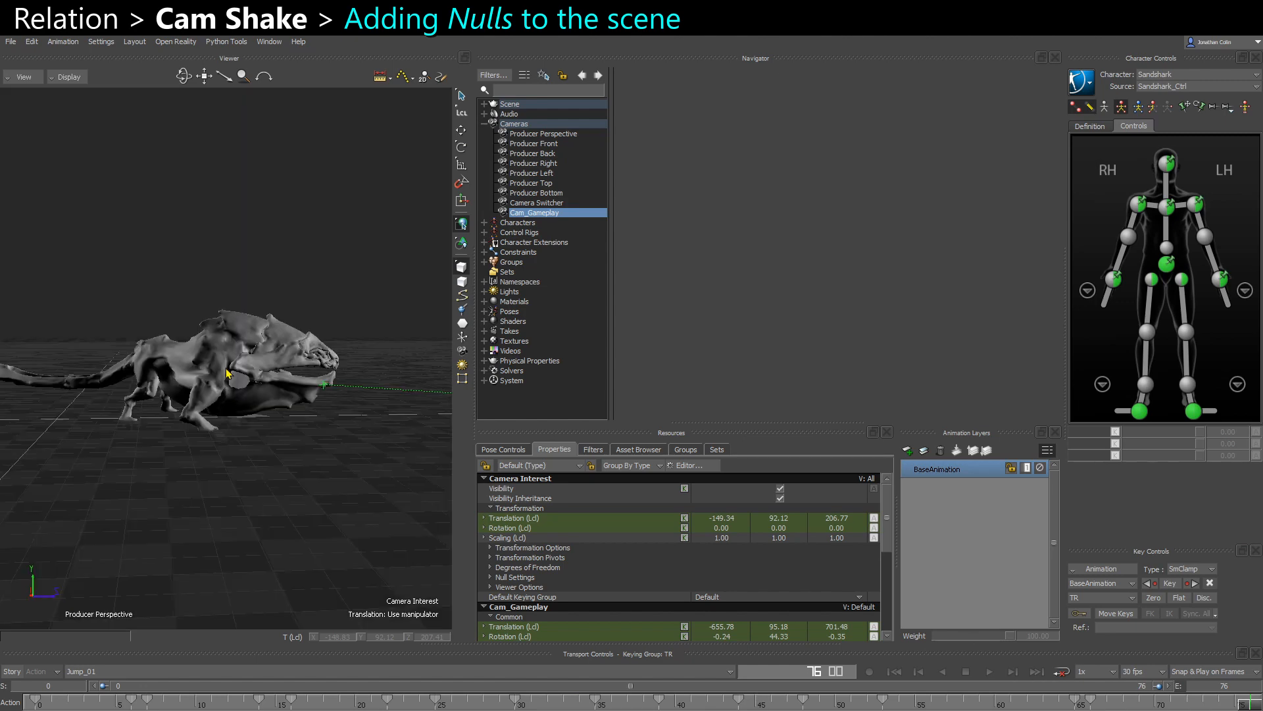
shift+drag(283, 439, 238, 400)
click(273, 456)
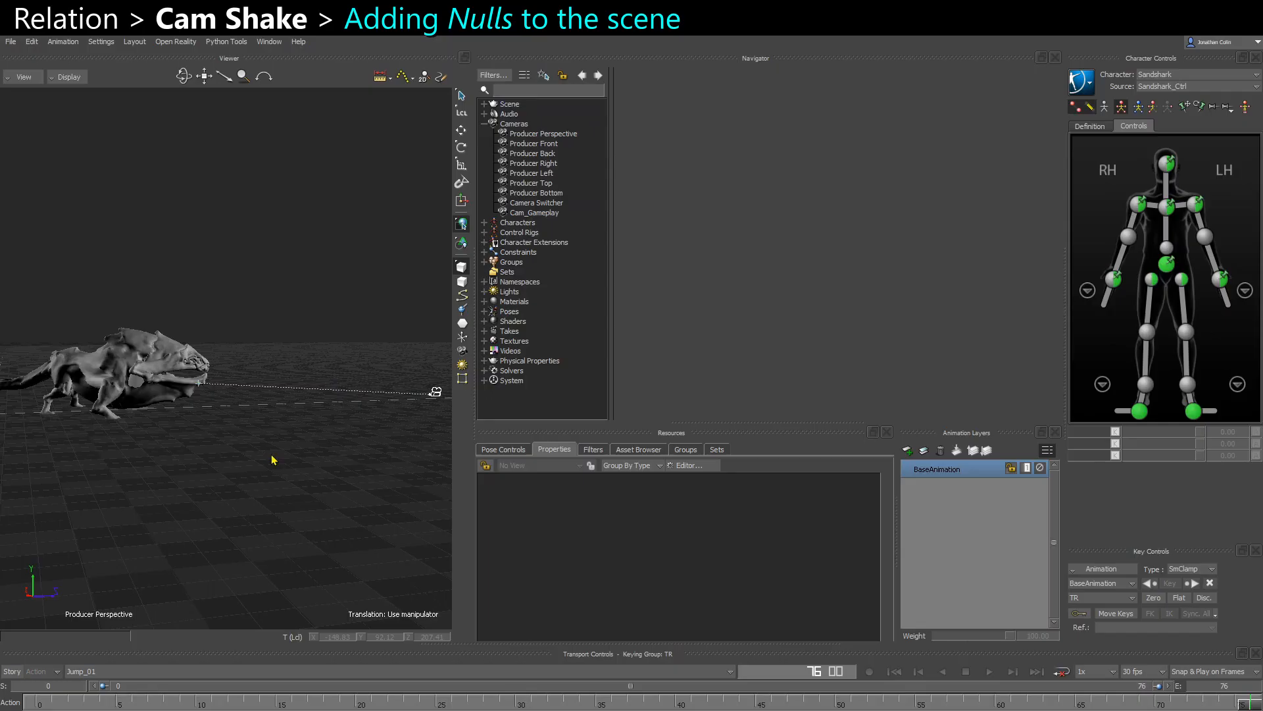
mouse_move(273, 456)
ctrl+shift+mouse_down()
mouse_move(283, 452)
mouse_move(292, 483)
ctrl+shift+mouse_up()
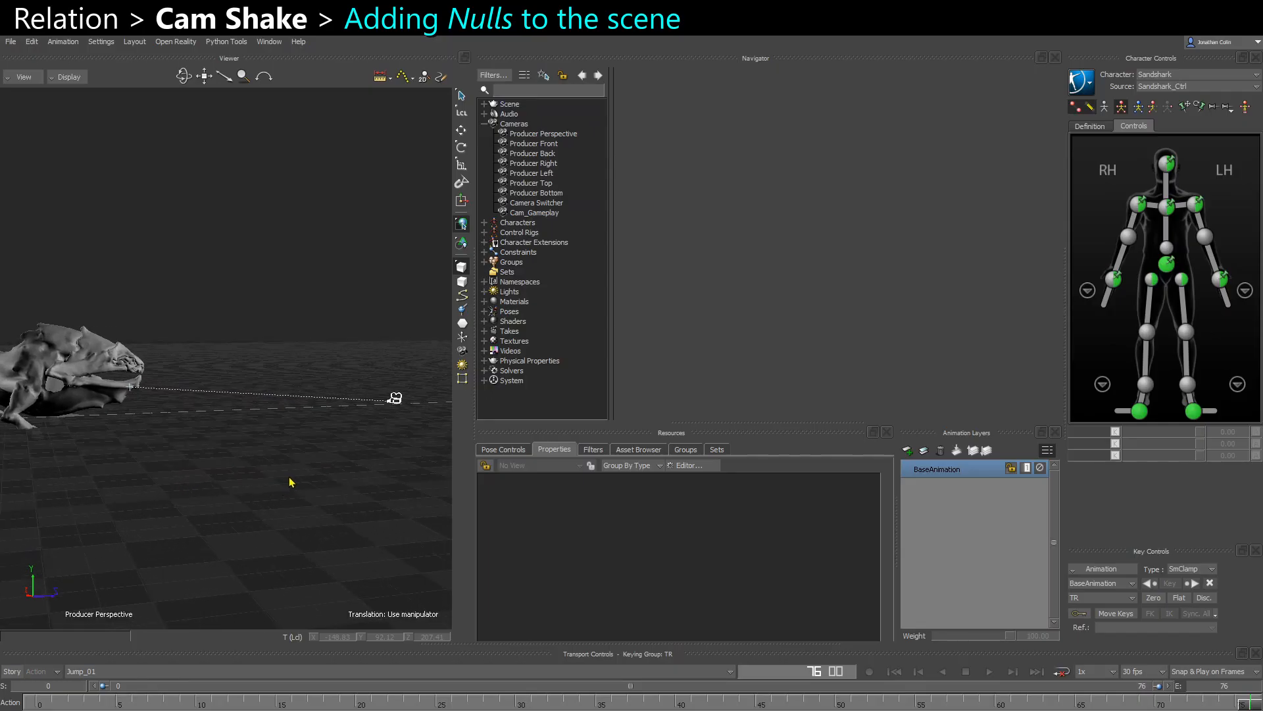
click(658, 450)
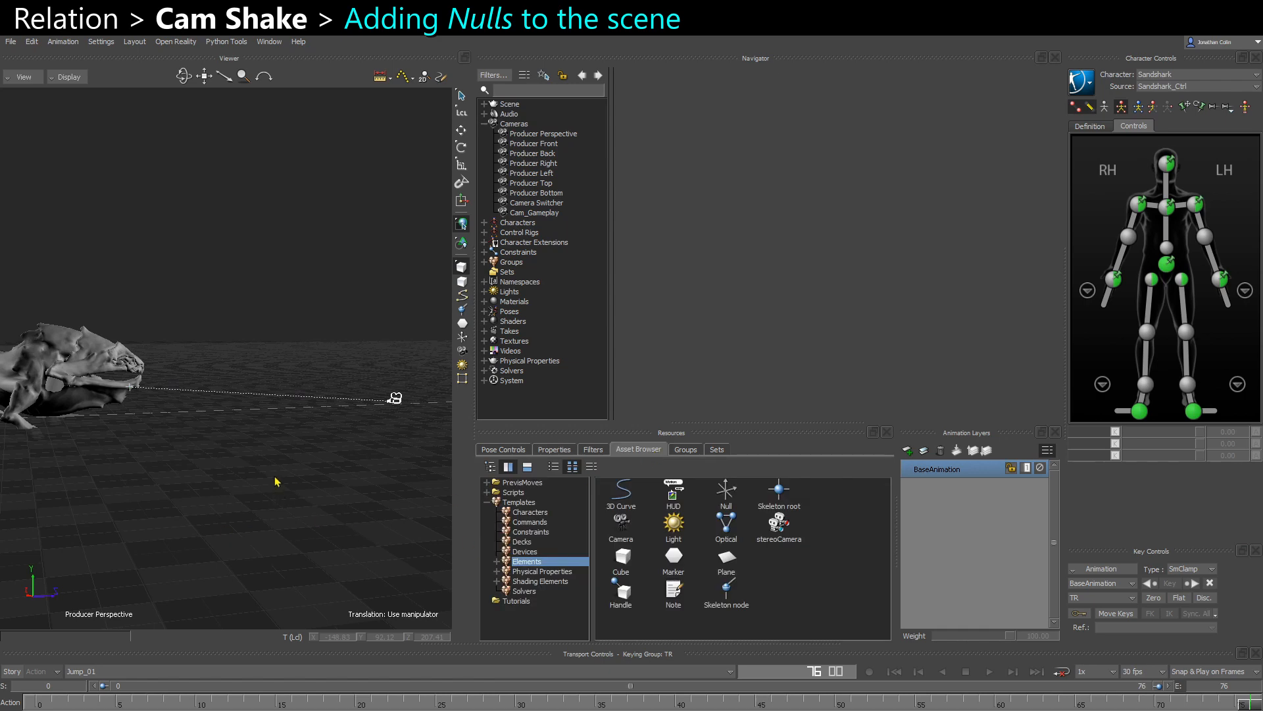
- Add a Null from the Elements templates to the schematic and rename it Shaker_PARENT
key(ctrl+w)
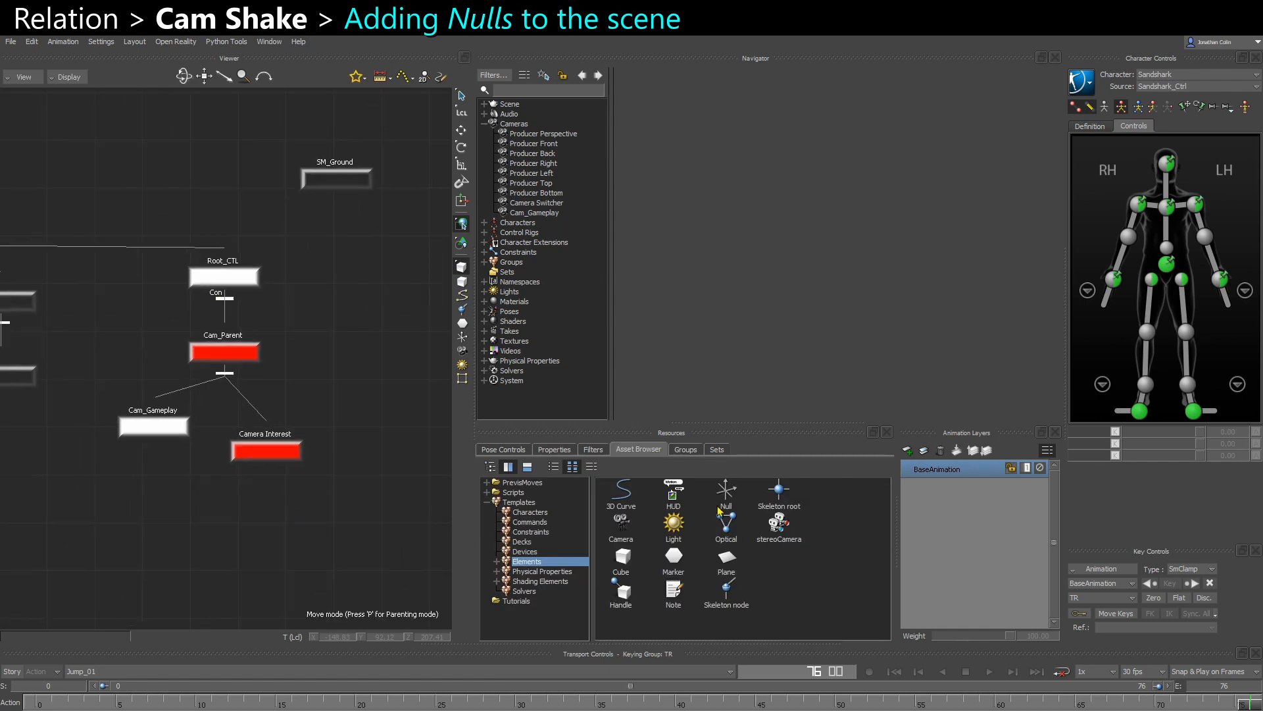
drag(727, 498, 359, 442)
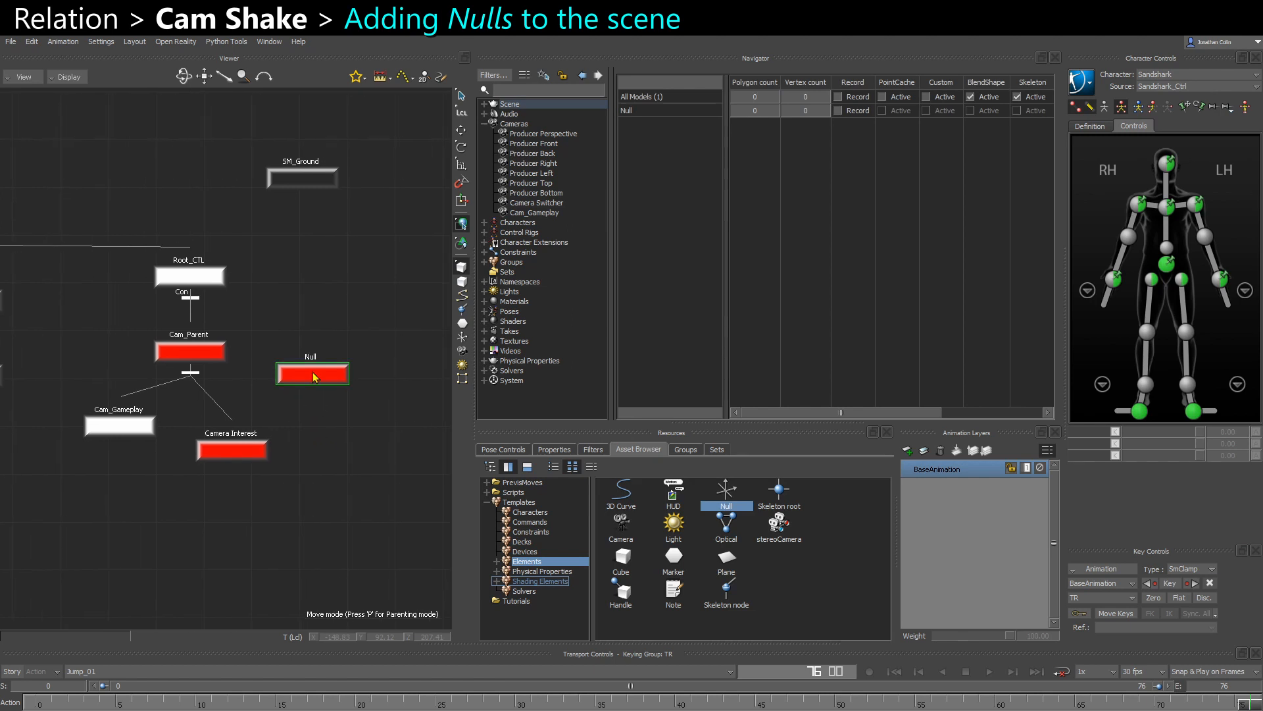
right_click(313, 372)
click(374, 470)
text(Shaker)
key(ctrl+a)
key(Right)
key(Return)
- Duplicate the Shaker_PARENT null, place the copy below it in the schematic and rename it Shaker
key(ctrl+c)
key(ctrl+v)
drag(418, 186, 380, 442)
right_click(359, 433)
click(402, 528)
key(BackSpace)
key(Return)
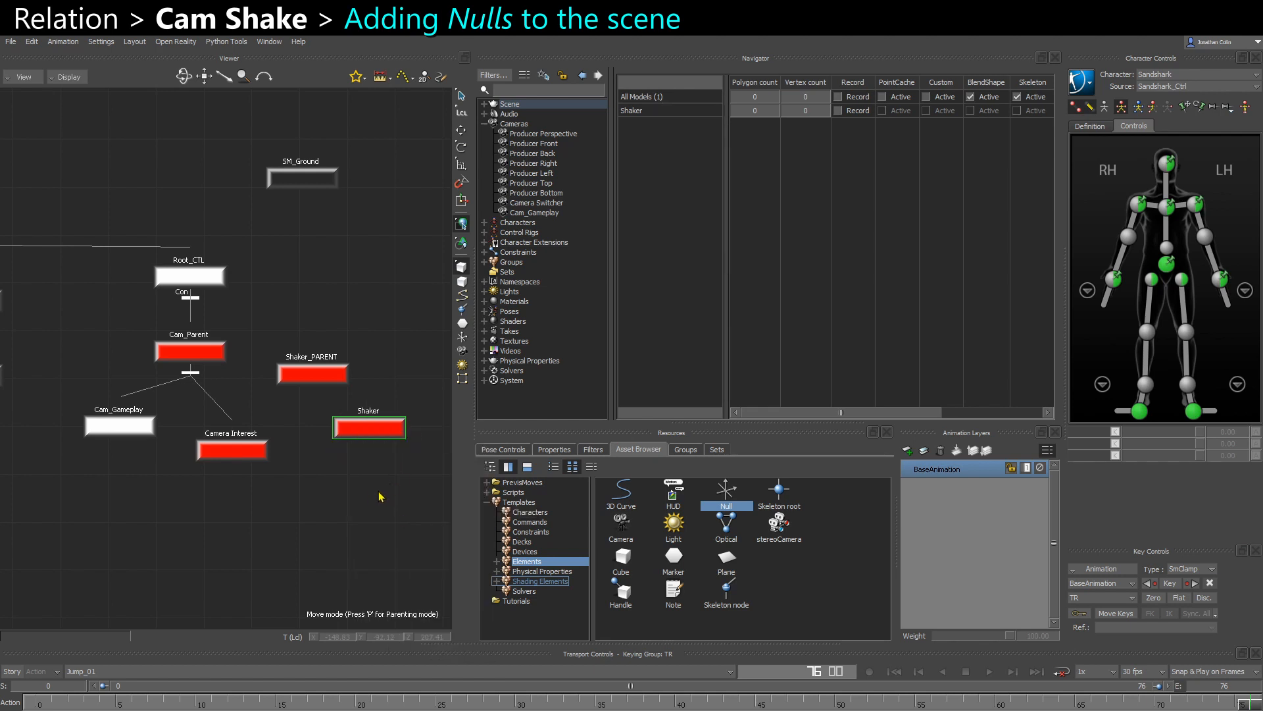
- Parent the Shaker null under Shaker_PARENT and select Shaker_PARENT
shift+click(343, 383)
alt+drag(343, 383, 252, 354)
click(361, 370)
click(316, 364)
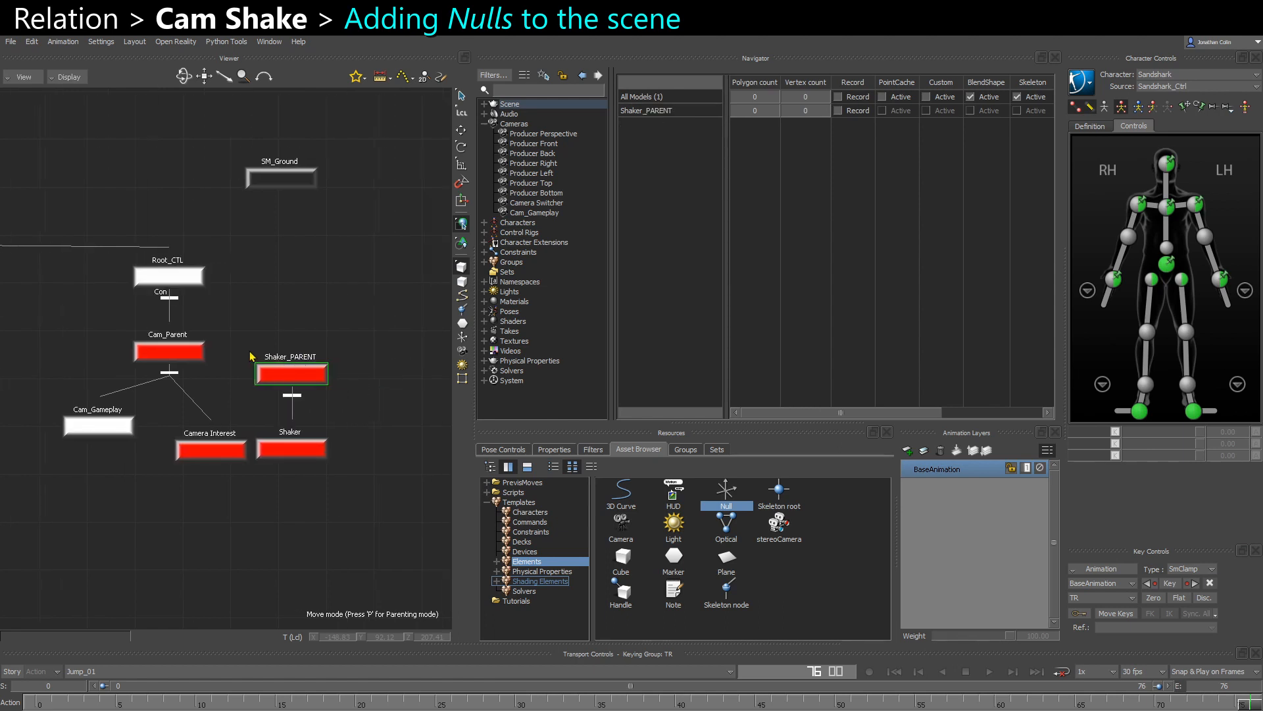
- Parent Shaker_PARENT under Cam_Parent in the schematic
scroll(251, 360, up, 2)
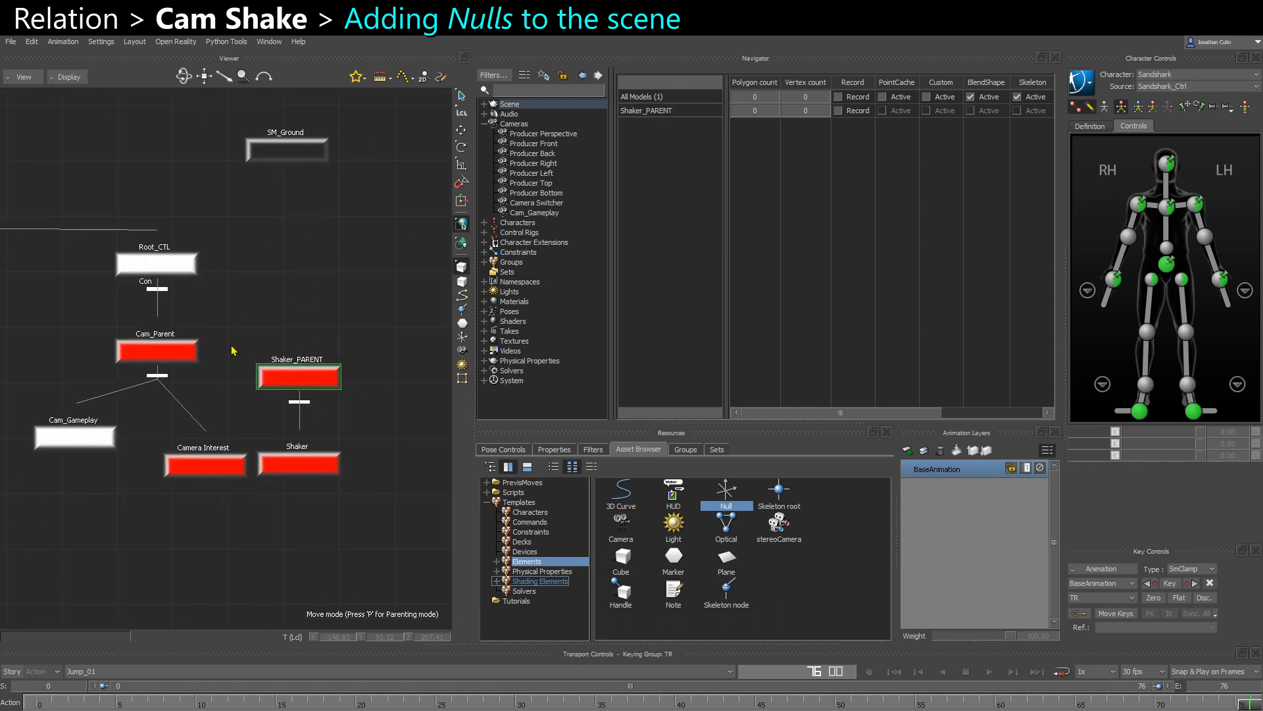
alt+drag(198, 350, 189, 349)
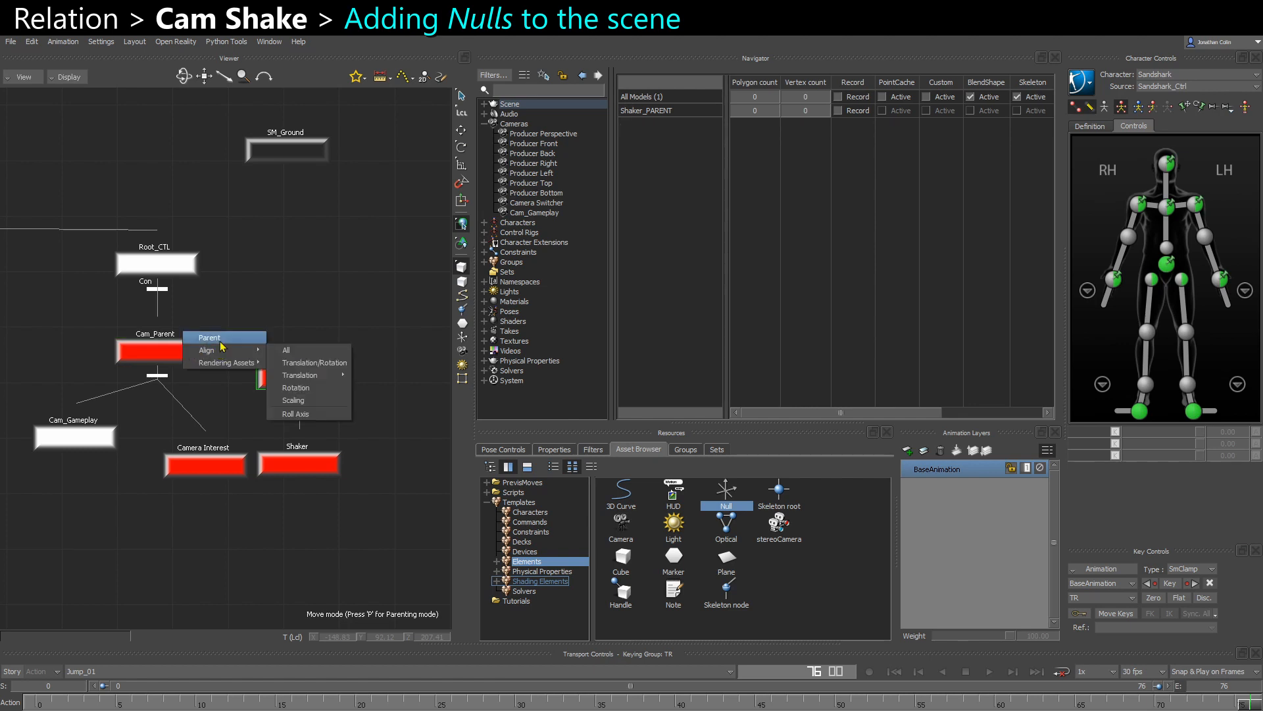
click(221, 346)
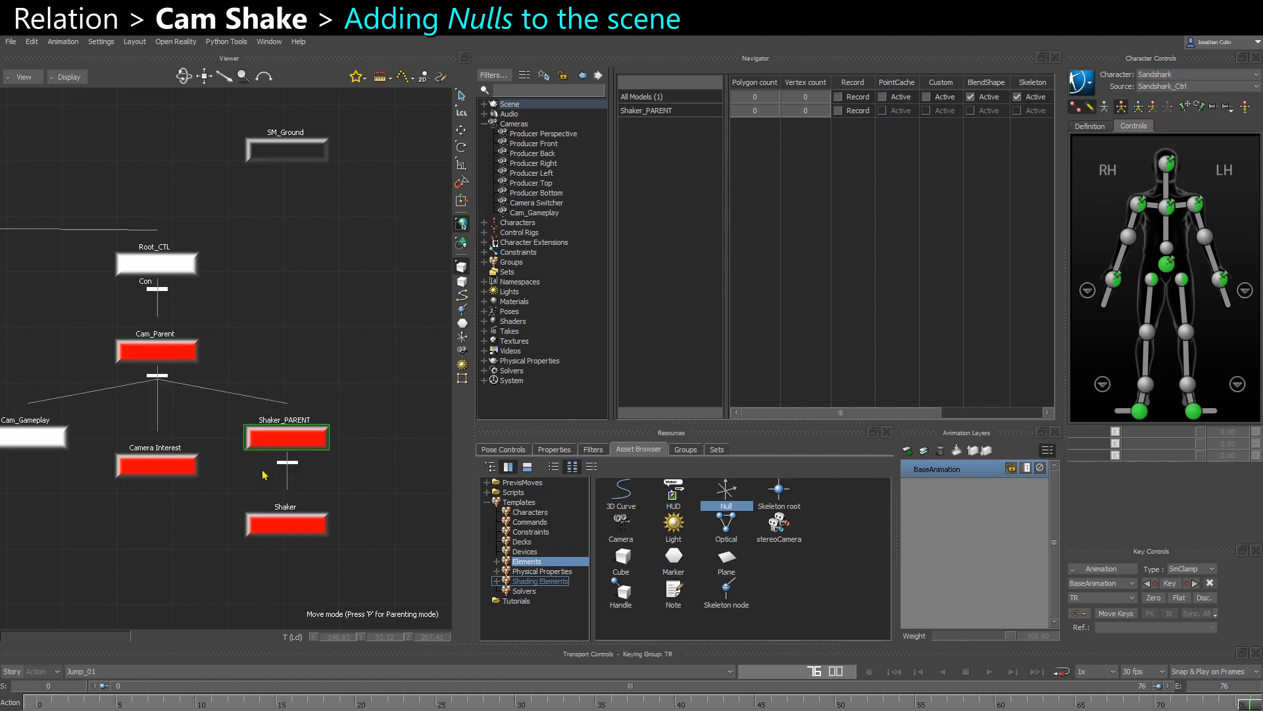
- Return to the 3D view and open Shaker_PARENT's properties, expanding its Viewer Options
click(298, 482)
key(ctrl+e)
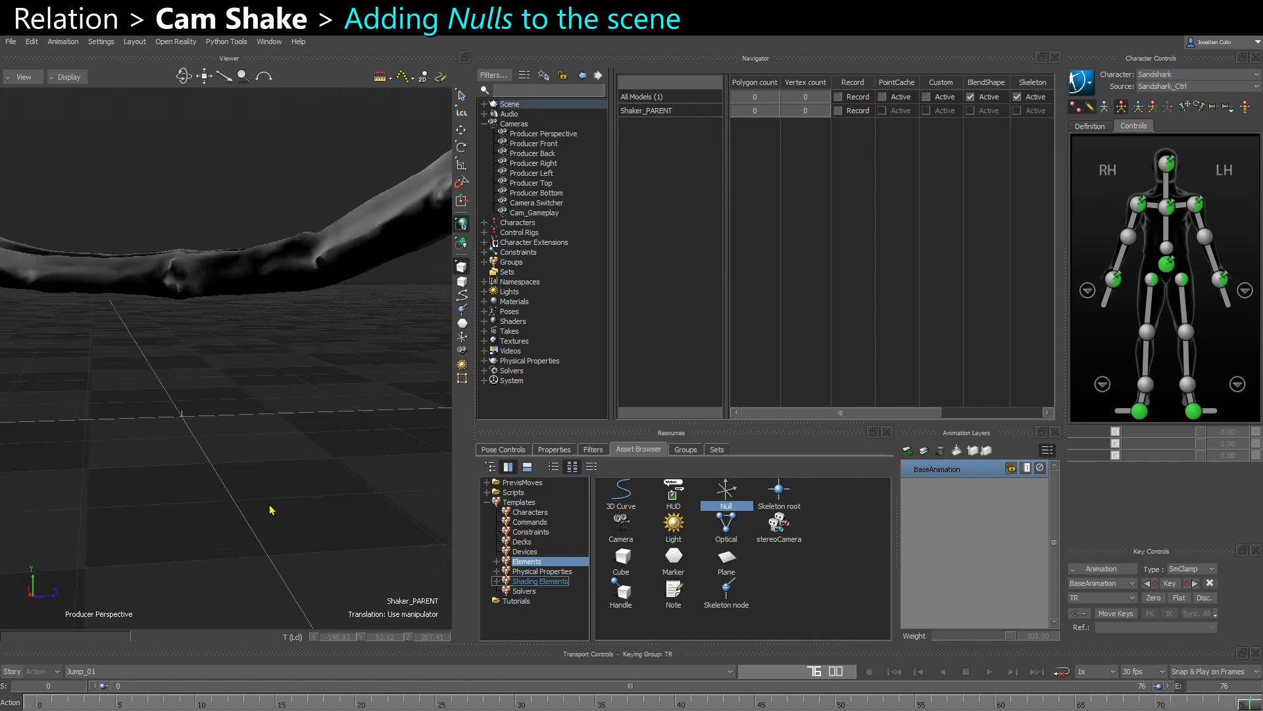
click(556, 450)
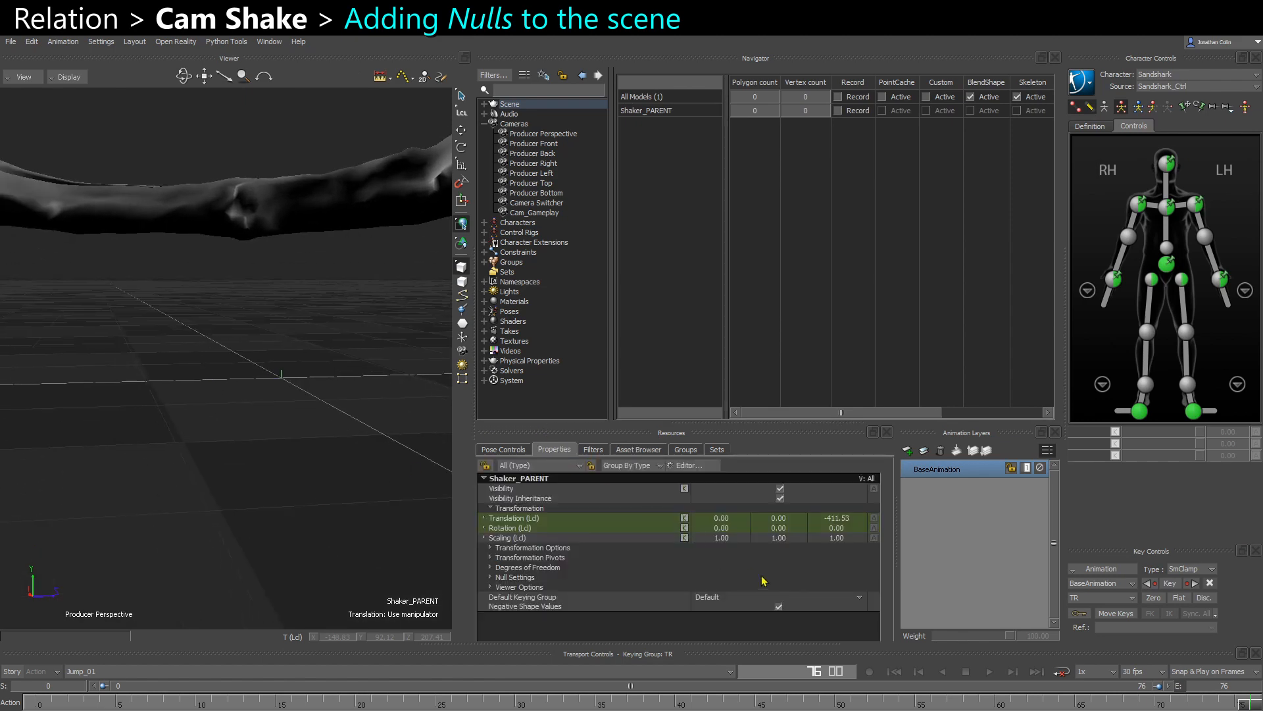
click(490, 589)
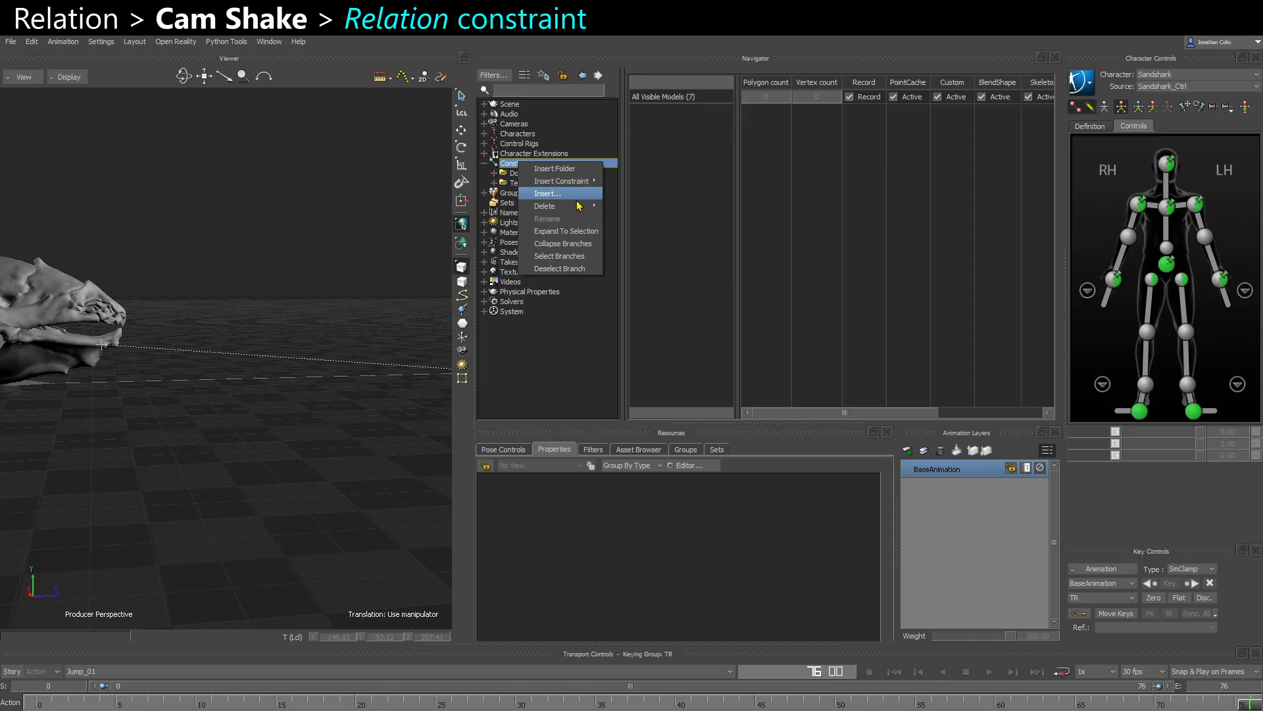
- Insert a Relation constraint and rename it Relation_Cam_Shake
mouse_move(586, 182)
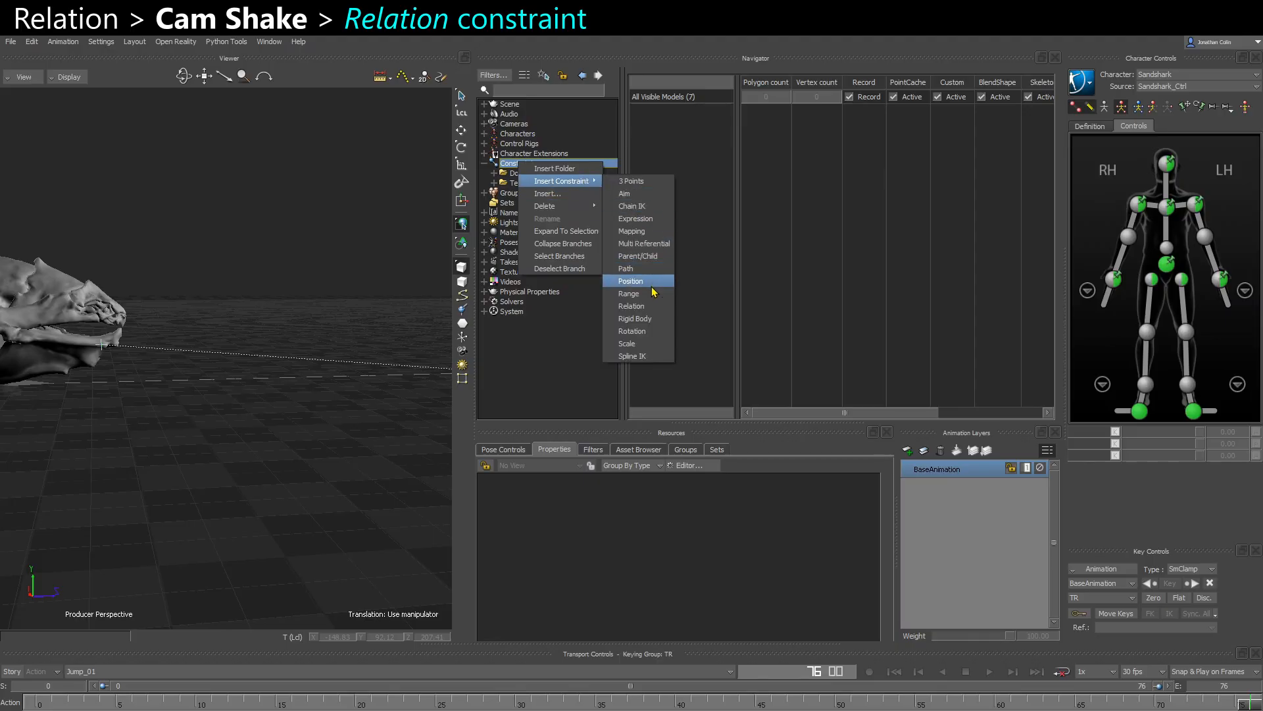
click(641, 306)
right_click(536, 192)
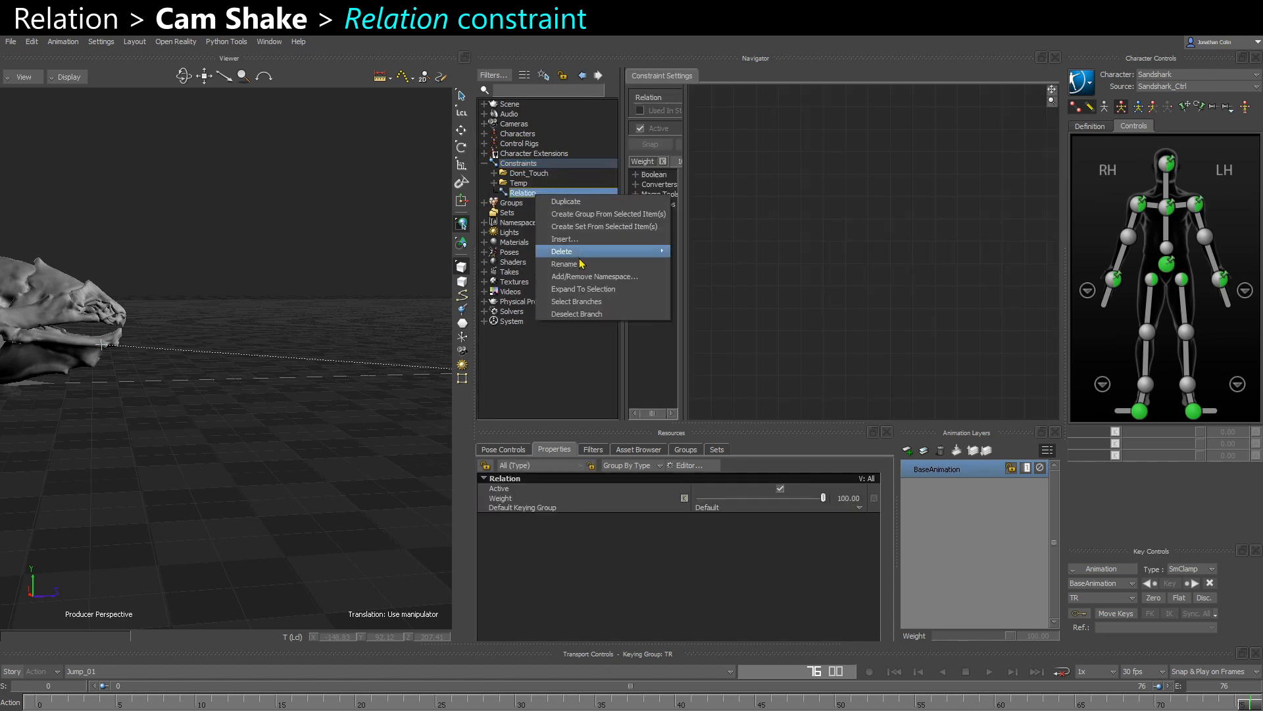
click(579, 264)
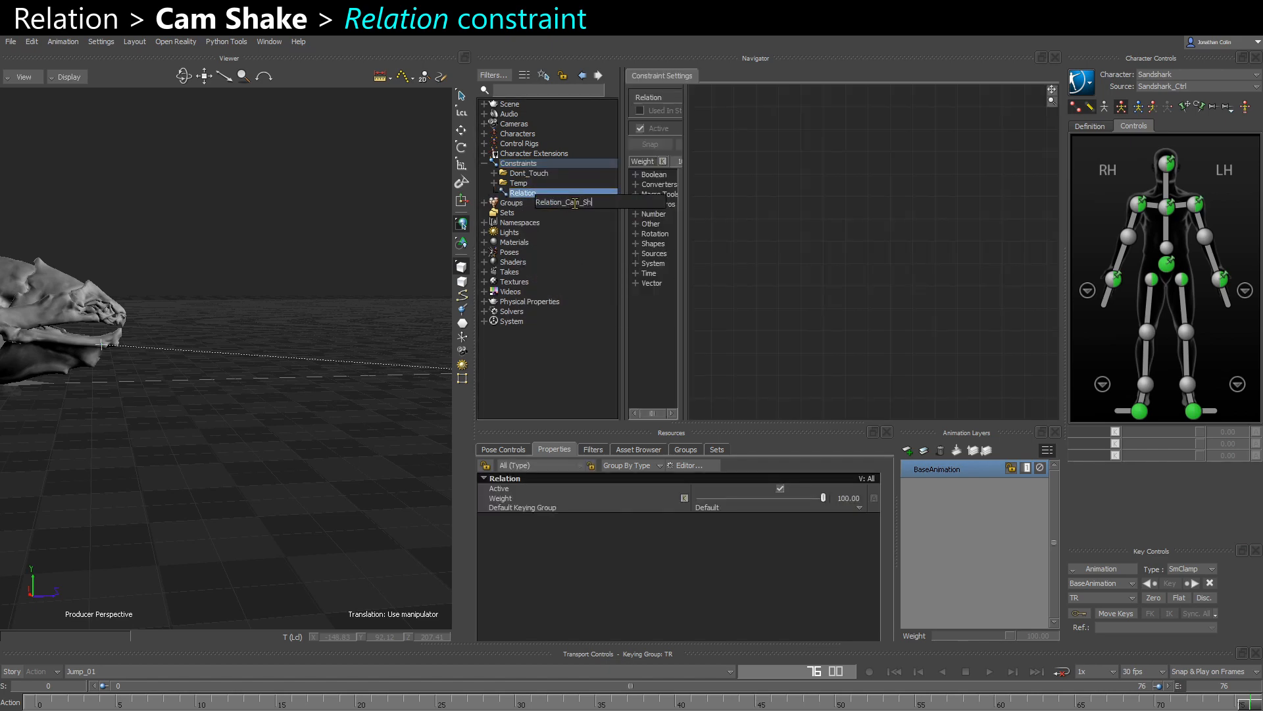
key(Return)
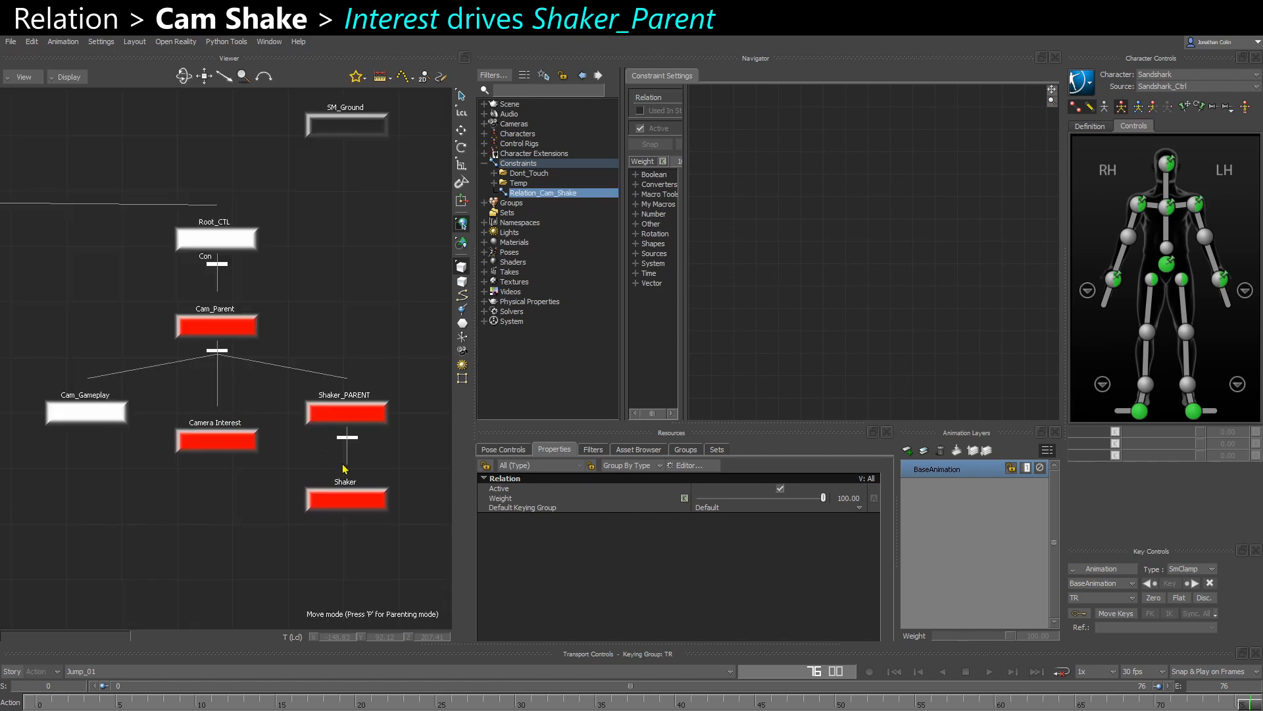
- Add Camera Interest to the Relation_Cam_Shake constraint as a Sender
click(369, 393)
shift+drag(352, 433, 300, 455)
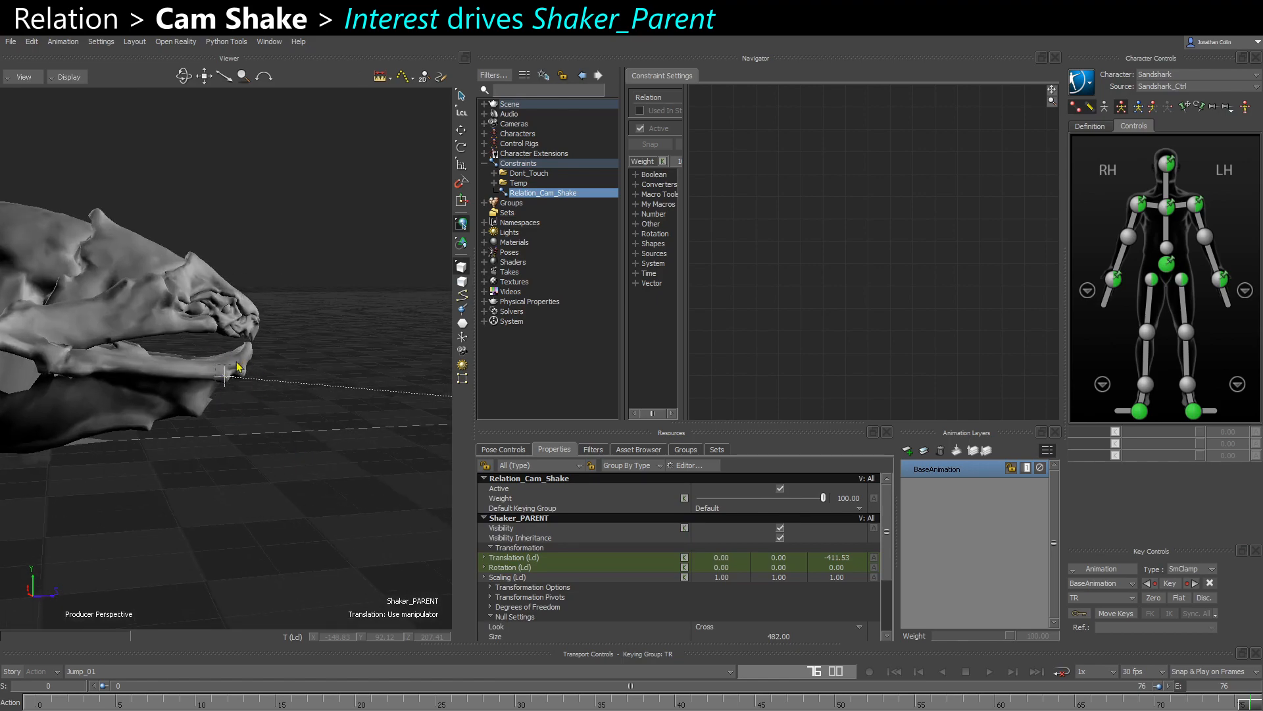
alt+drag(237, 366, 767, 272)
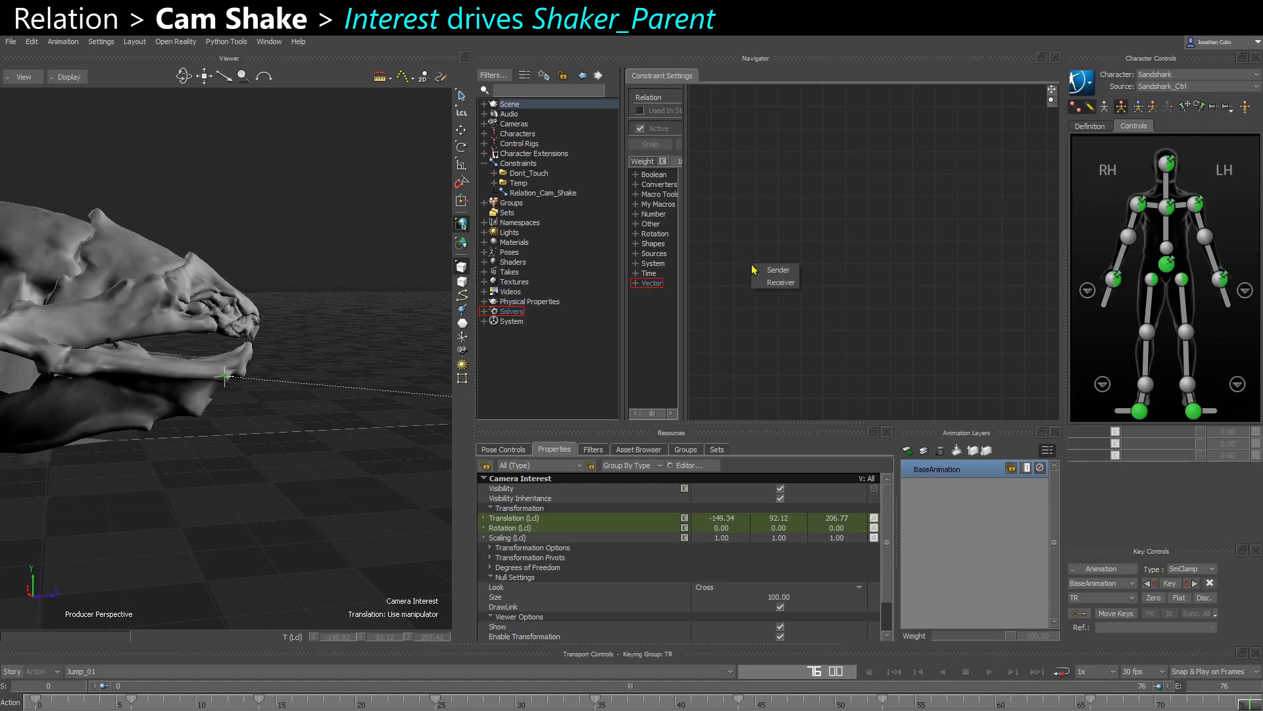
click(781, 282)
- Add Shaker_PARENT to the relation as a Receiver and connect Camera Interest's Translation to its Translation
key(ctrl+w)
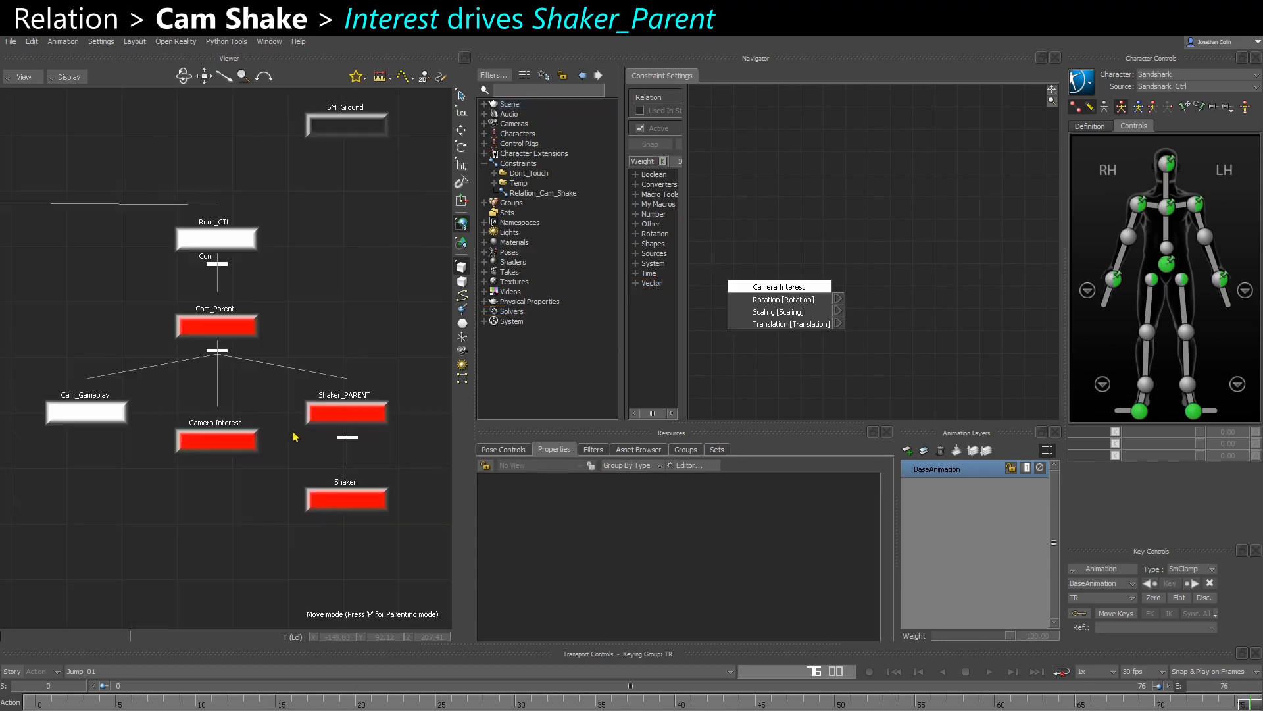
key(ctrl+e)
alt+drag(894, 281, 896, 283)
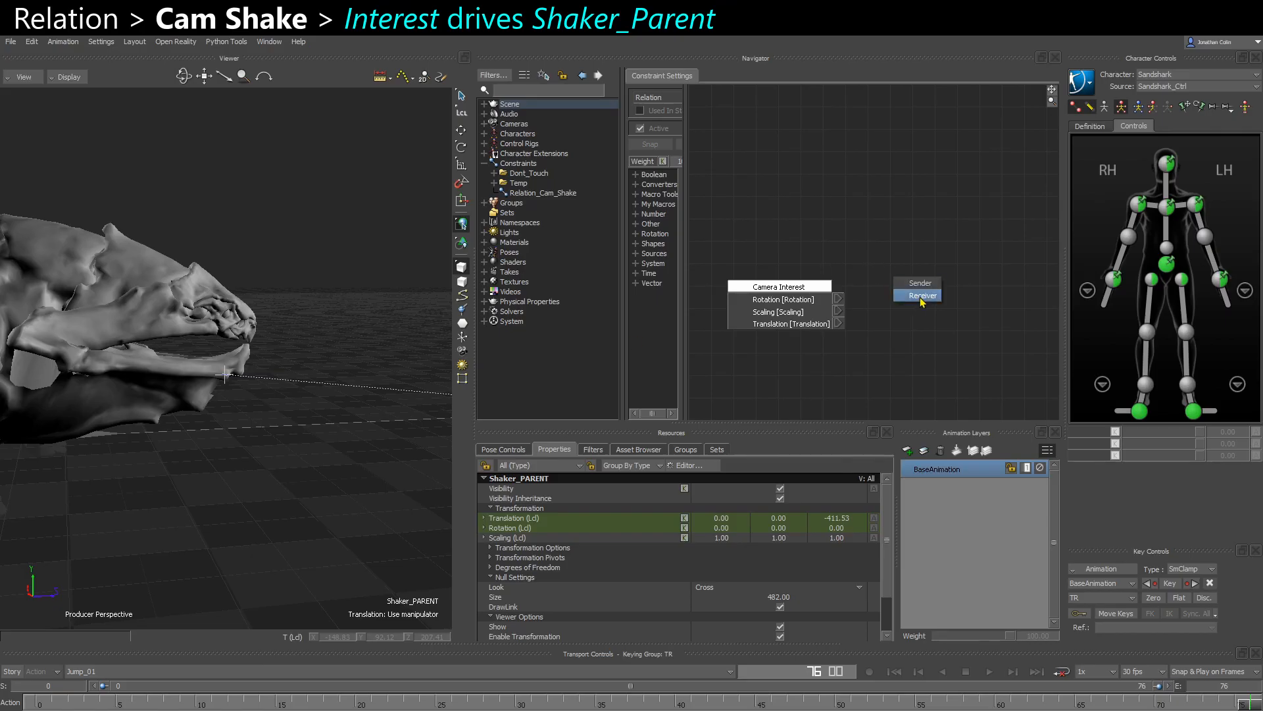
click(914, 295)
drag(841, 324, 937, 304)
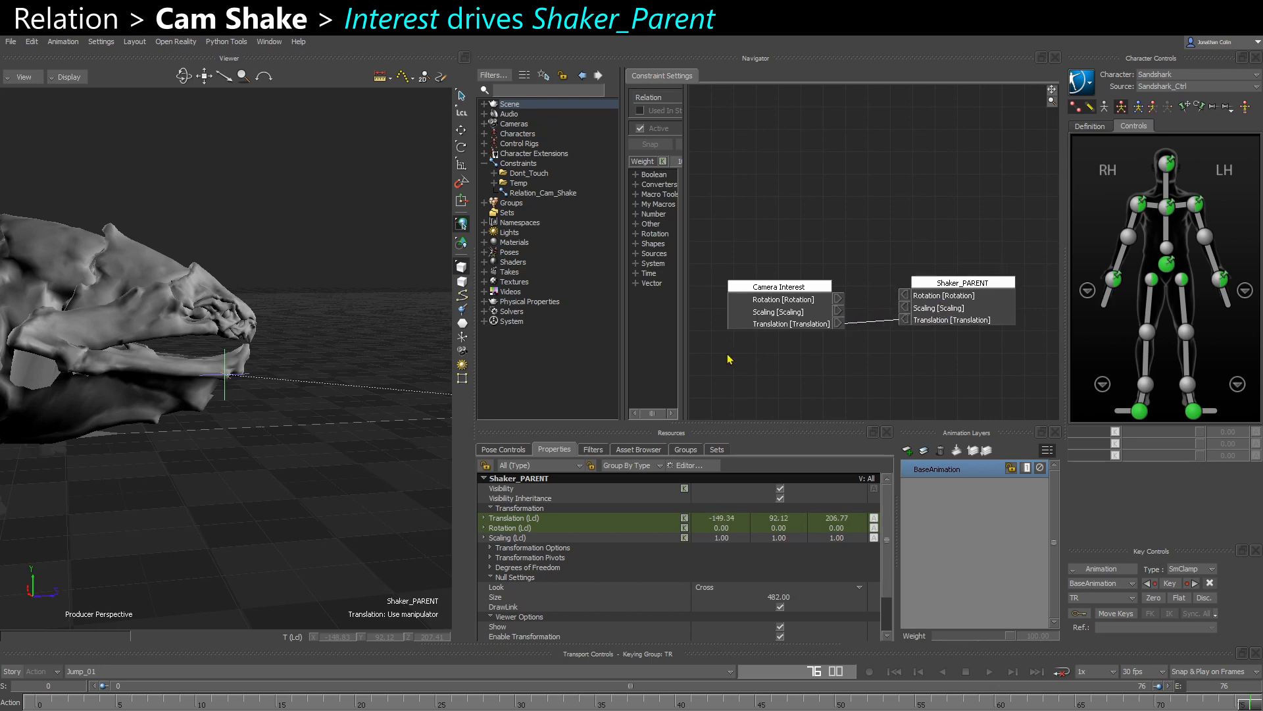
- Check Shaker_PARENT in the schematic and perspective view, then look at it through Cam_Gameplay
ctrl+shift+drag(306, 440, 267, 394)
key(ctrl+w)
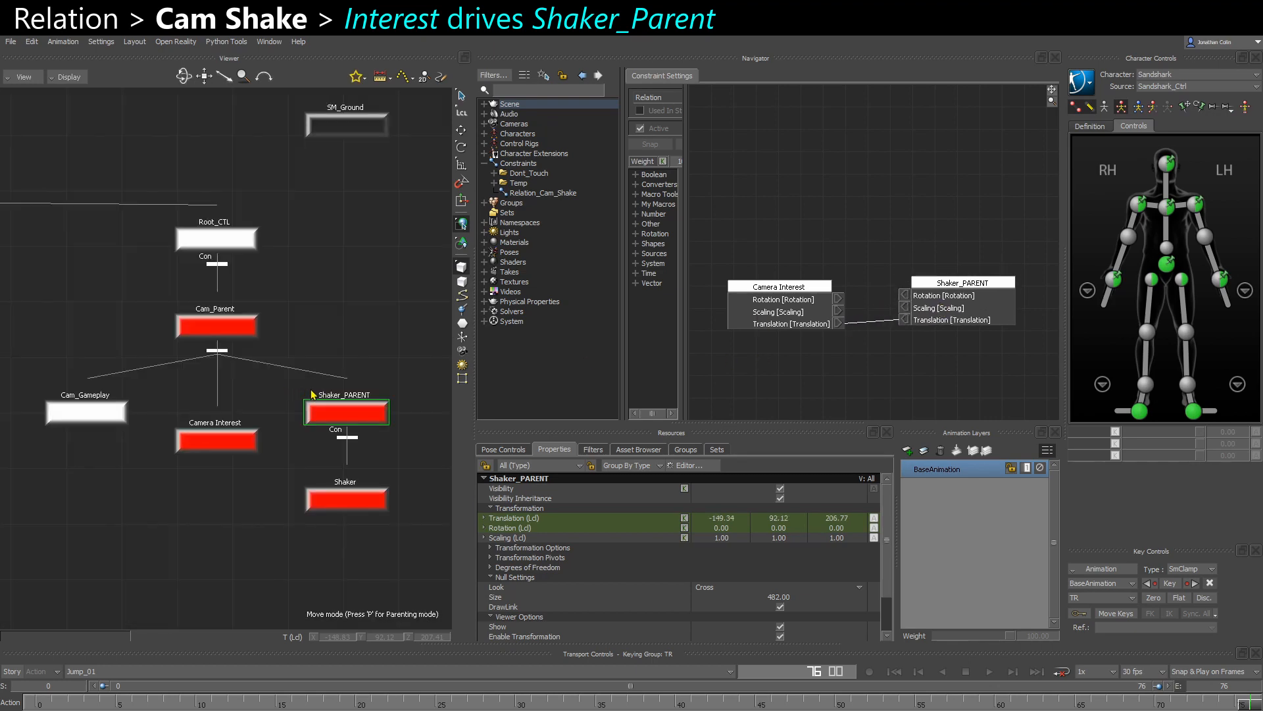
key(ctrl+w)
ctrl+shift+drag(352, 386, 294, 365)
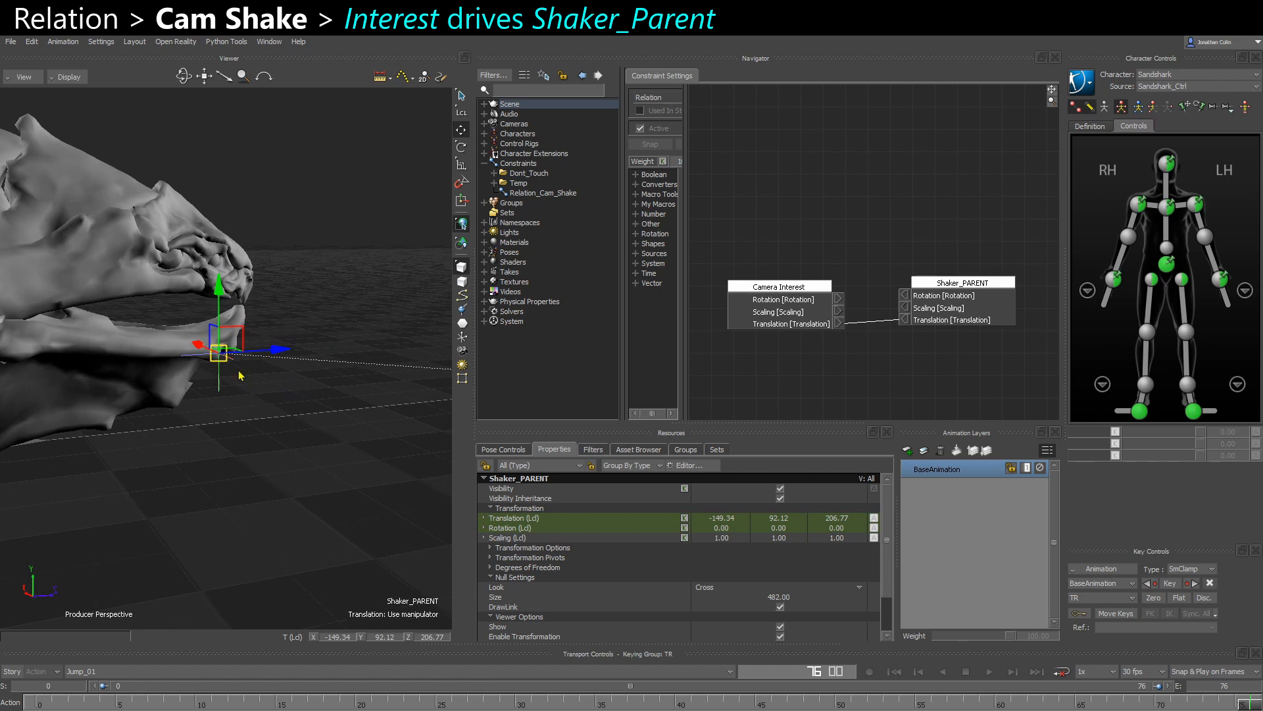
key(ctrl+i)
key(ctrl+space)
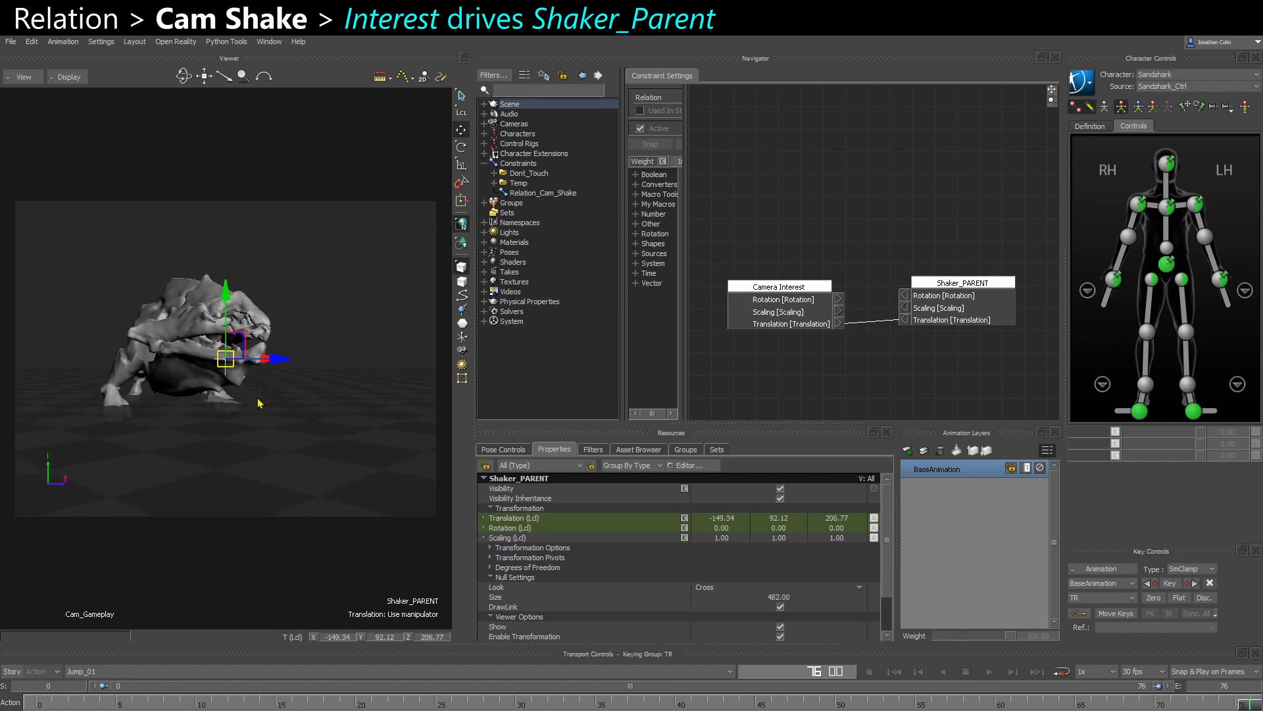
- Select Shaker in the schematic, try moving it freely in the Cam_Gameplay view and undo the move
key(ctrl+w)
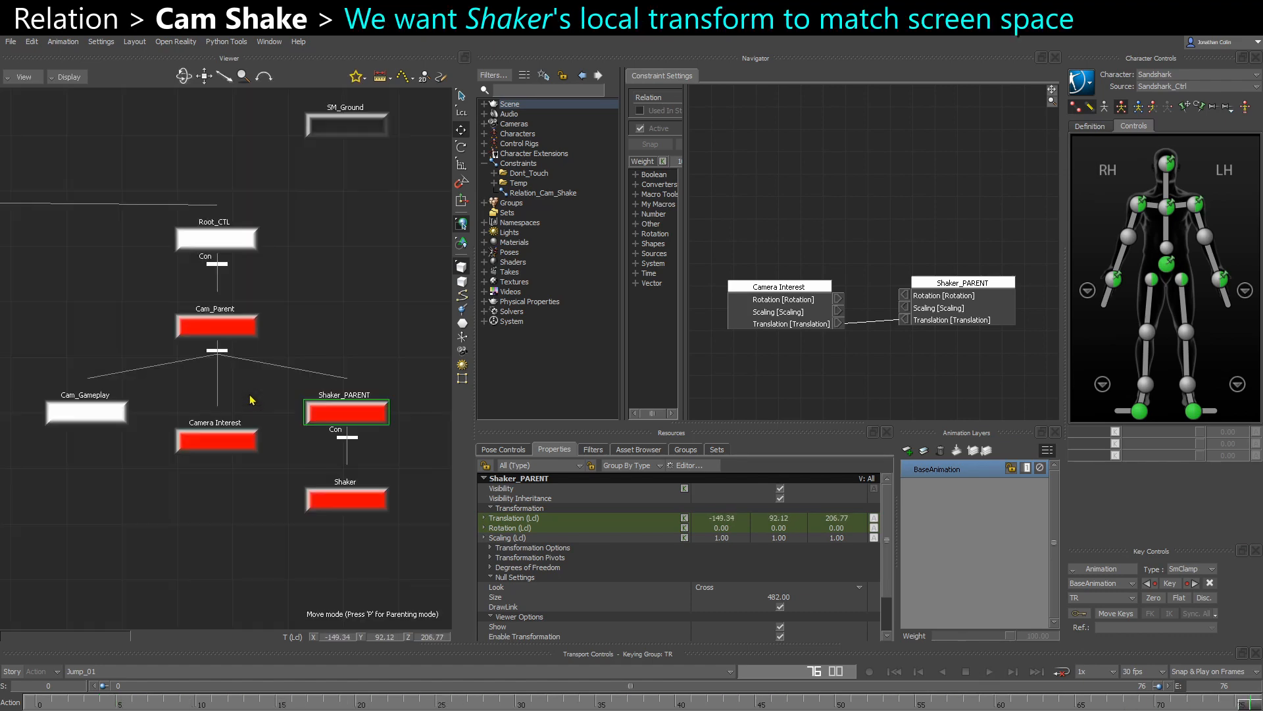
click(322, 500)
key(ctrl+w)
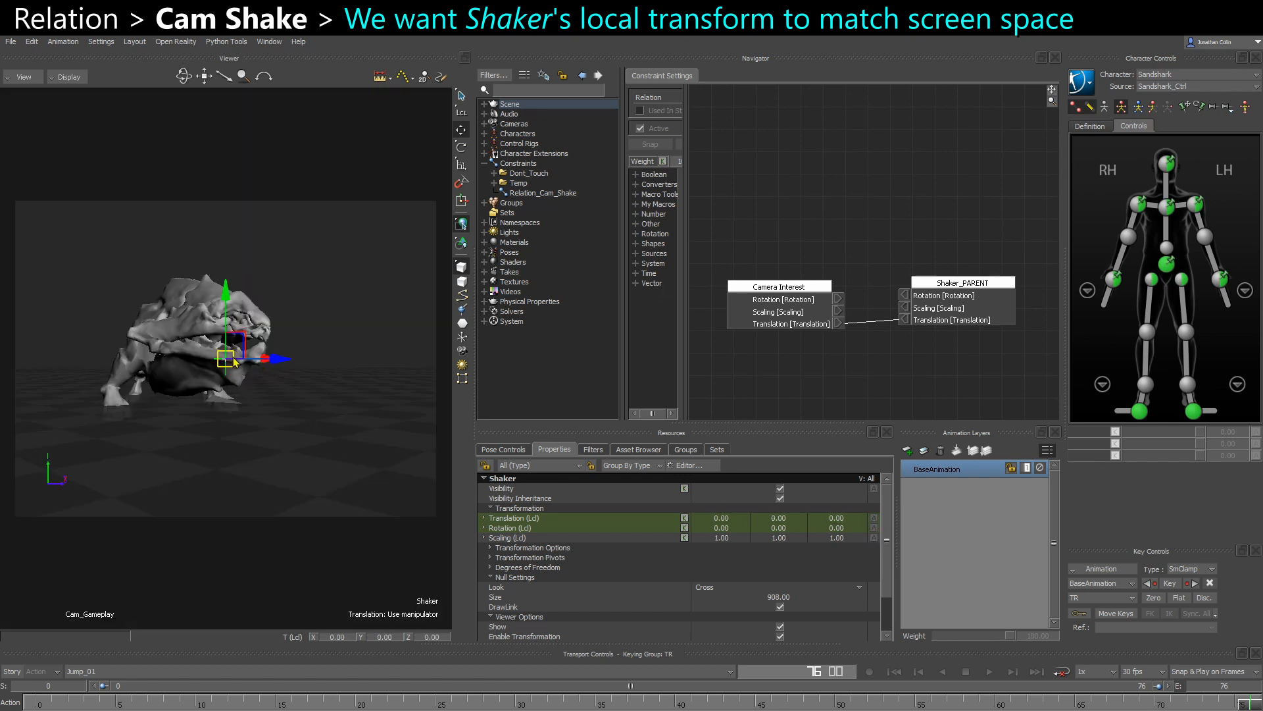
drag(235, 362, 236, 377)
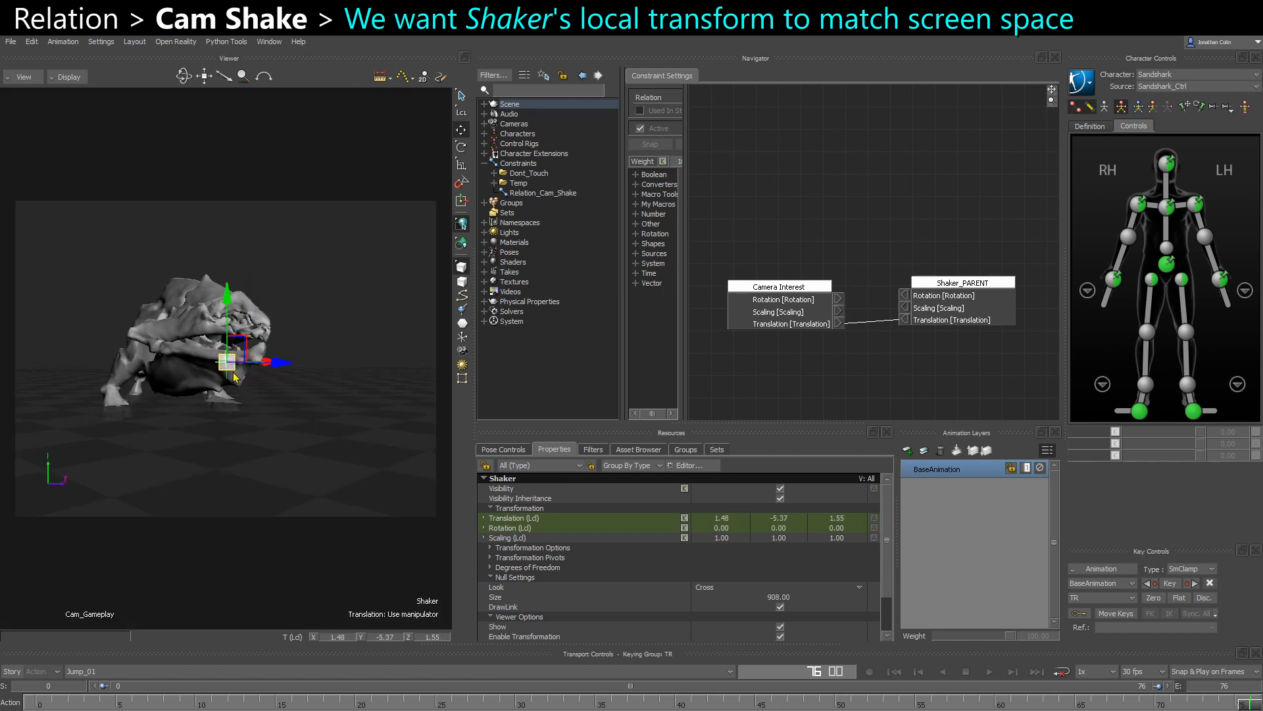
key(ctrl+z)
- Highlight Shaker's local Translation, bring the camera closer to the null and set its Y translation to 5
key(ctrl+w)
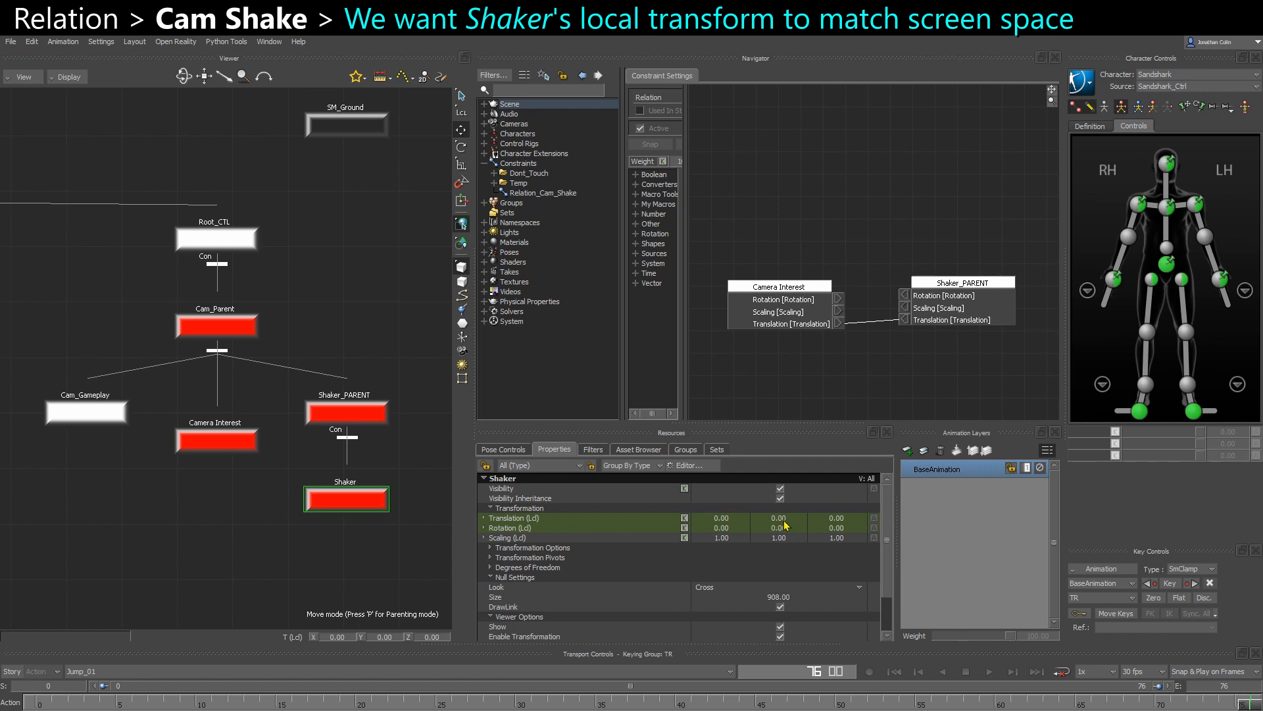
click(536, 519)
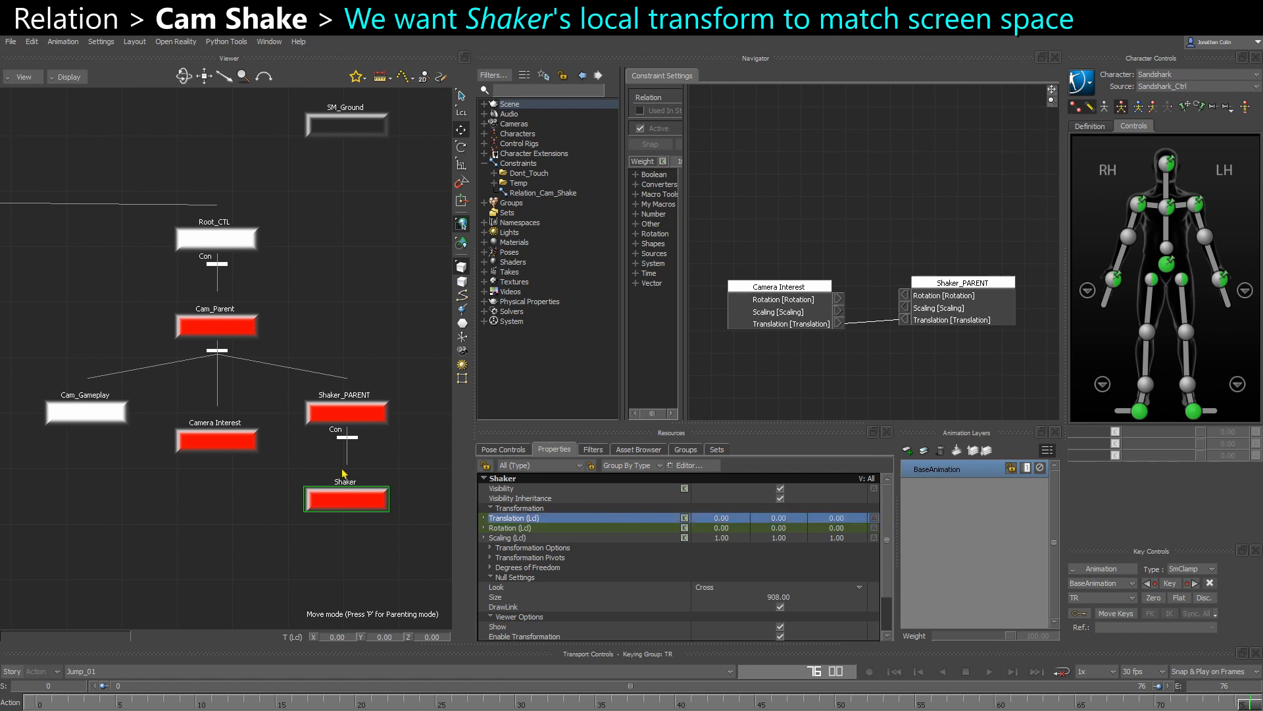
key(ctrl+w)
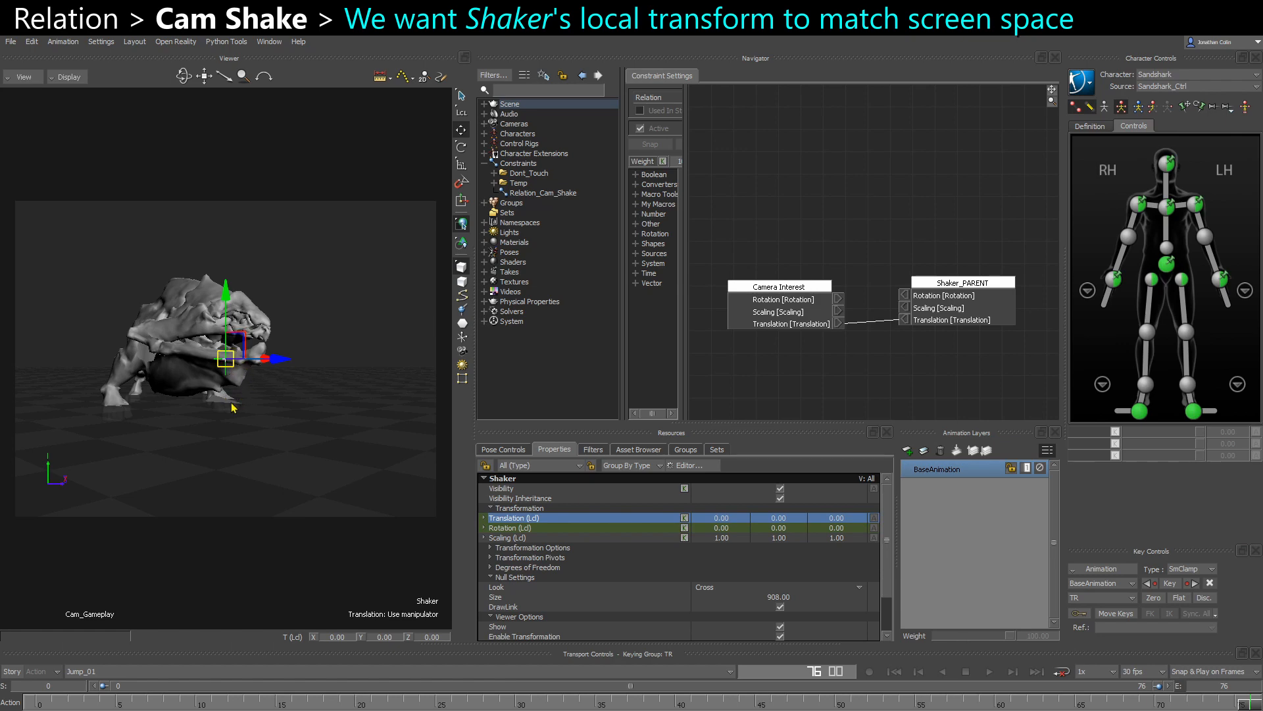
ctrl+drag(231, 403, 296, 521)
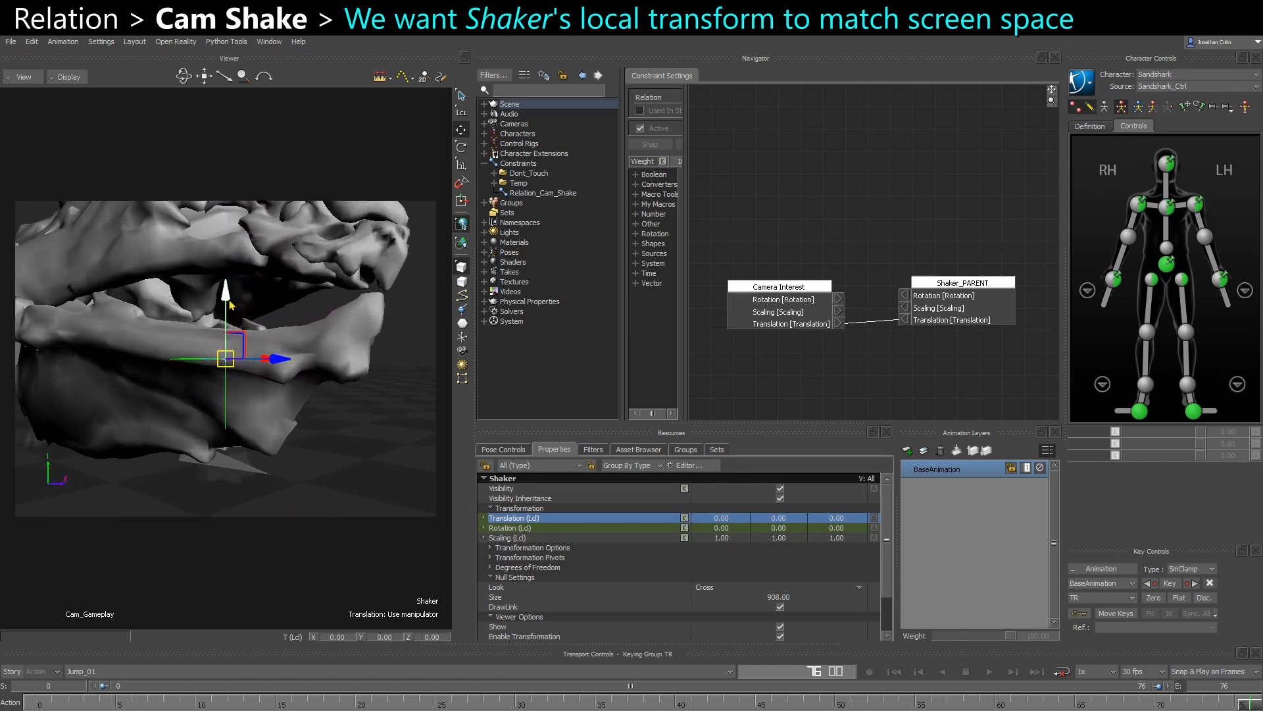
double_click(779, 519)
text(5)
key(Return)
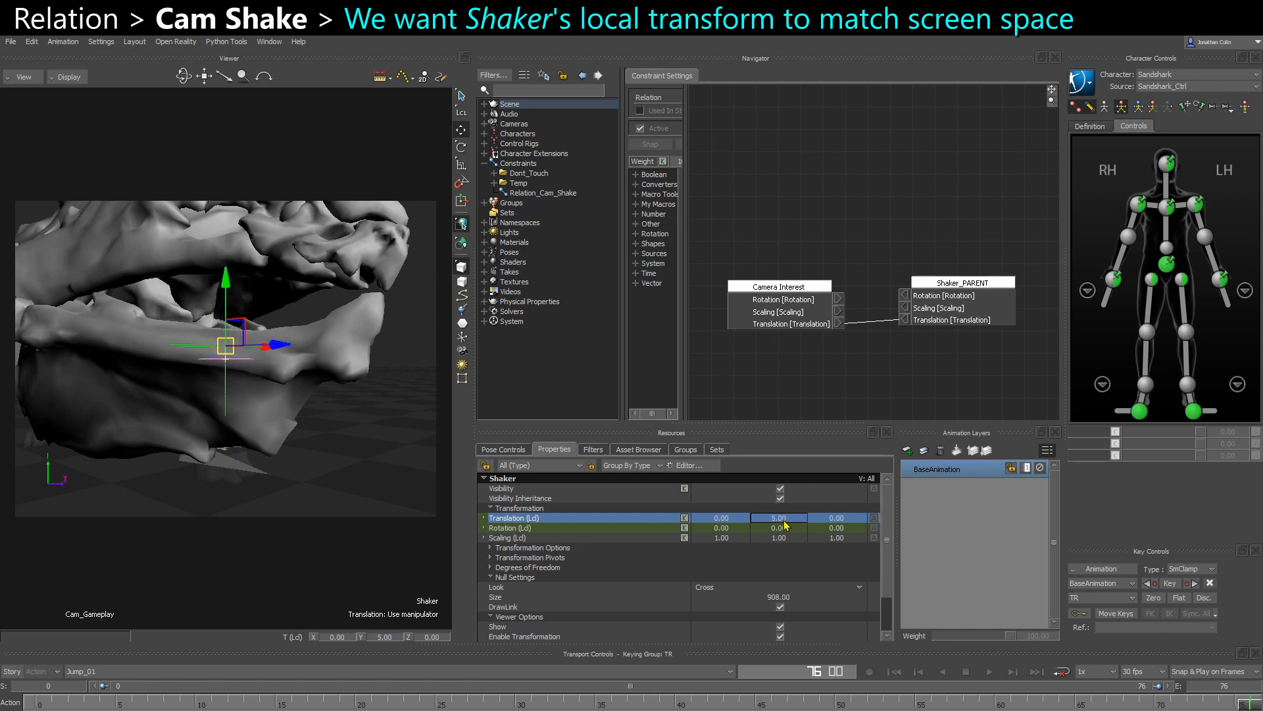
- Test Shaker's local axes by scrubbing Translation Y to -1 and Z to 3 while changing the camera angle
drag(784, 521, 849, 530)
ctrl+shift+drag(377, 427, 355, 487)
drag(861, 523, 838, 520)
ctrl+shift+drag(357, 491, 389, 489)
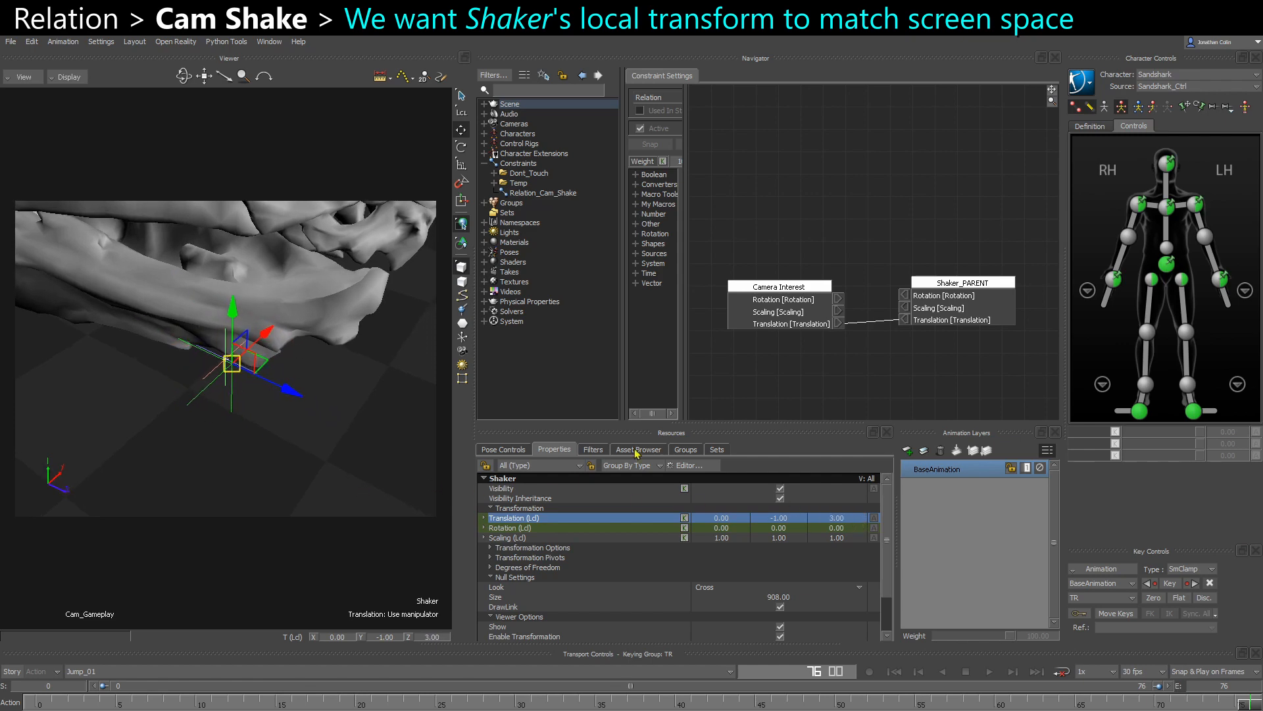
- Move Shaker freely in the camera view, scrub its local translation values and clear the selection
mouse_move(233, 372)
mouse_down()
mouse_move(324, 364)
mouse_move(191, 360)
mouse_move(222, 370)
mouse_move(223, 296)
mouse_move(228, 372)
mouse_up()
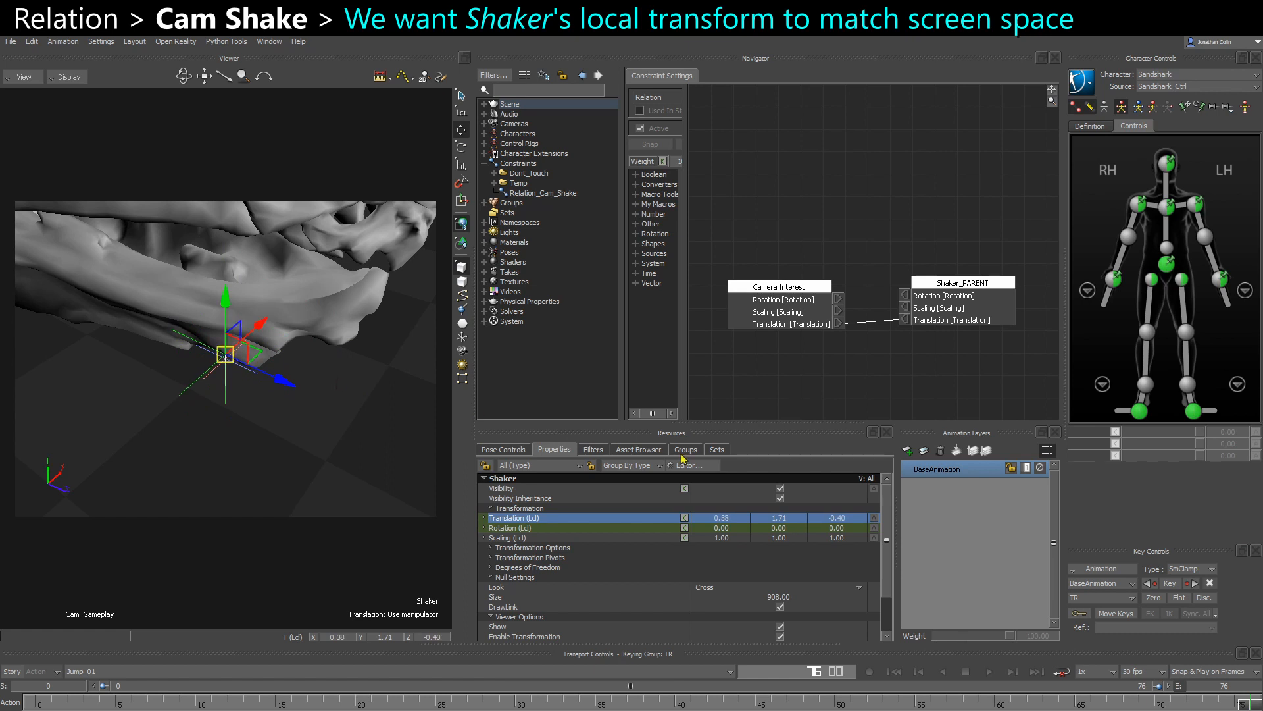
drag(856, 520, 773, 519)
click(304, 464)
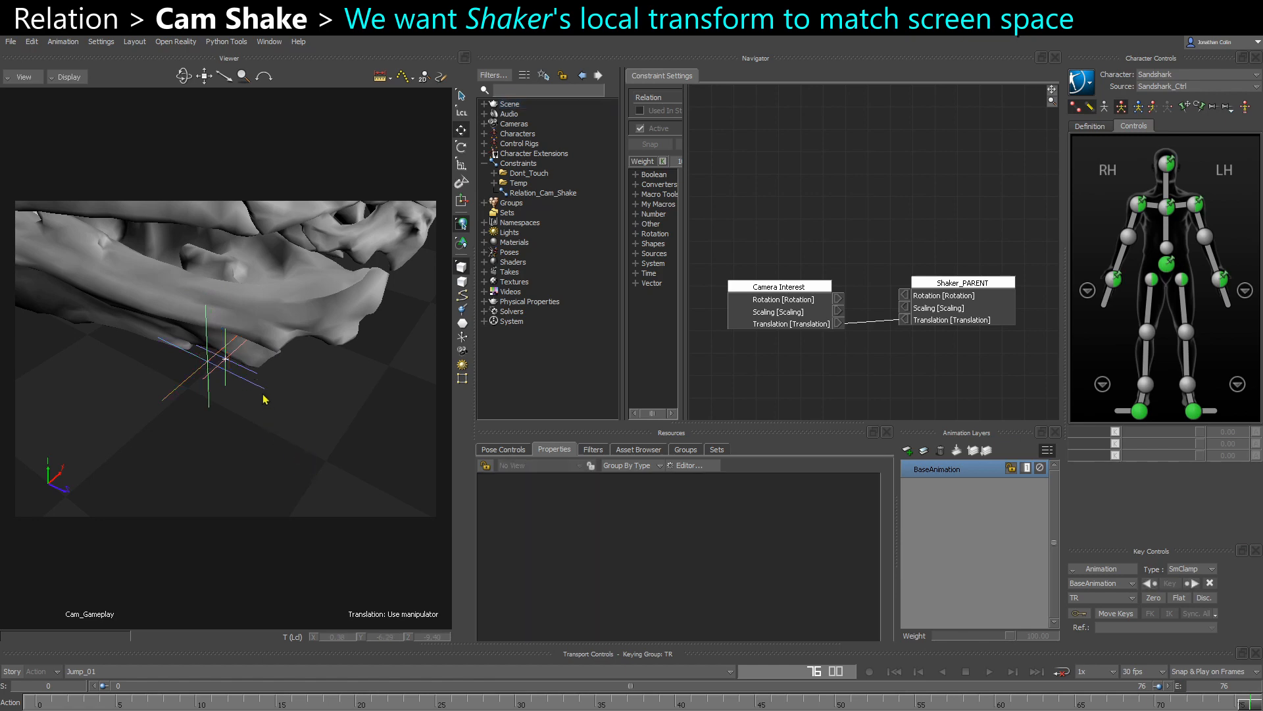
- Select Shaker_PARENT in the schematic and show it in the Producer Perspective view
key(ctrl+w)
click(350, 402)
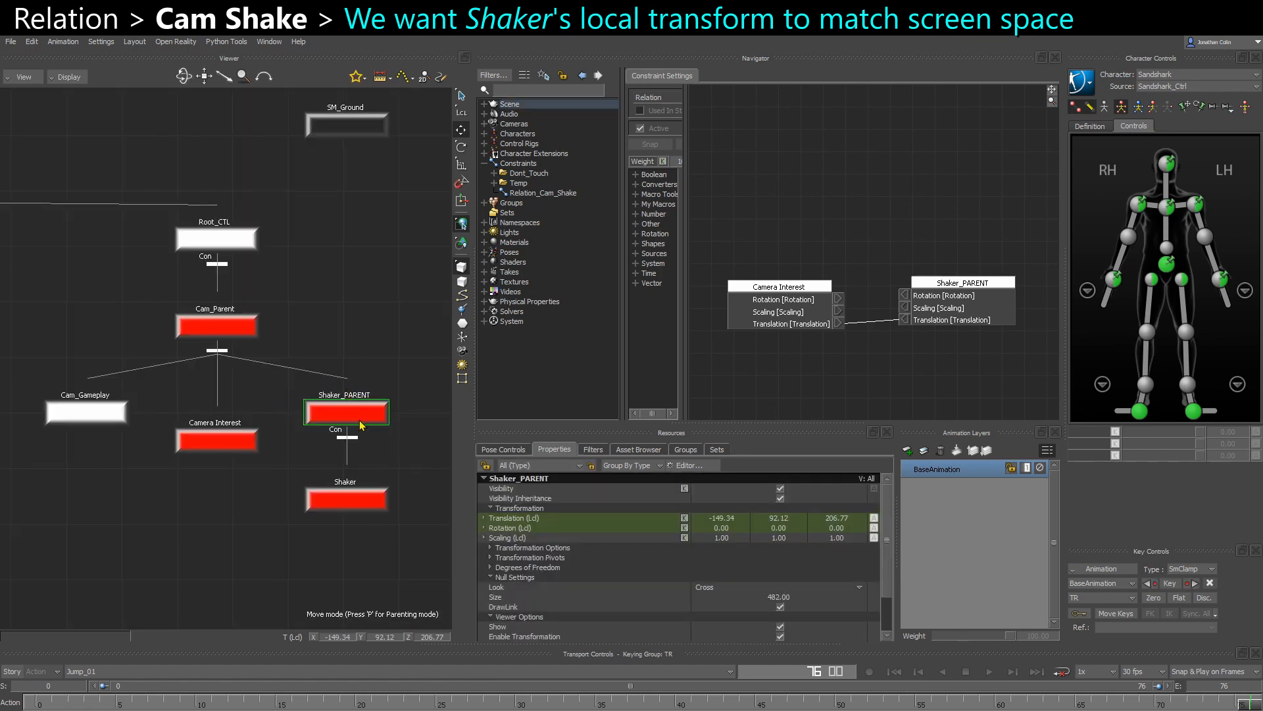
key(ctrl+q)
key(ctrl+e)
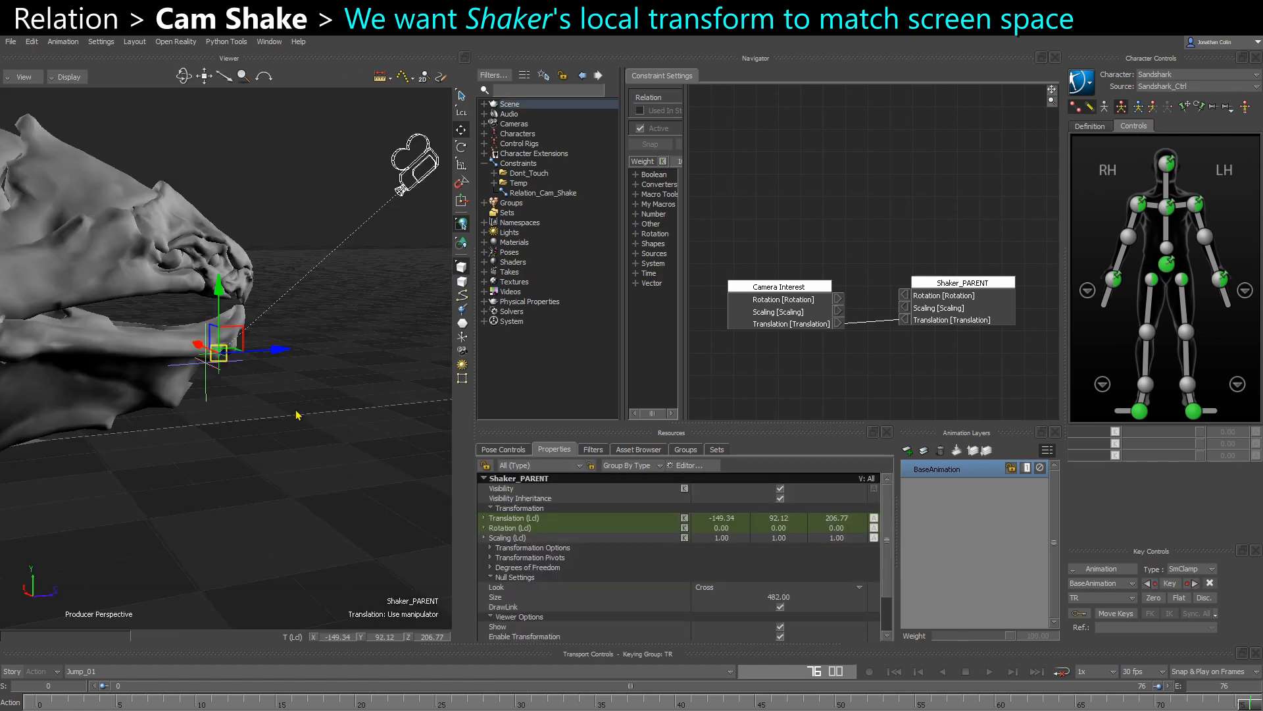
- Add Cam_Gameplay to the relation as a source and connect its Rotation output to Shaker_PARENT's Rotation input
ctrl+shift+drag(296, 414, 362, 257)
click(360, 258)
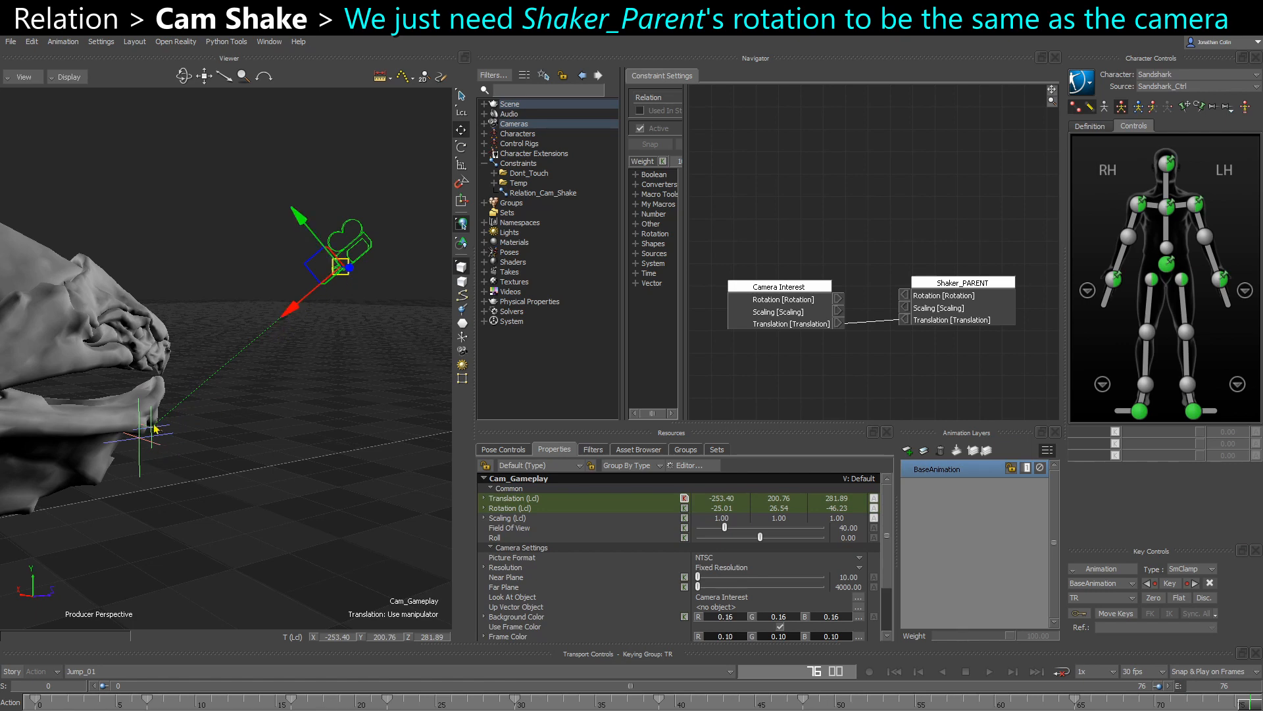
key(ctrl+w)
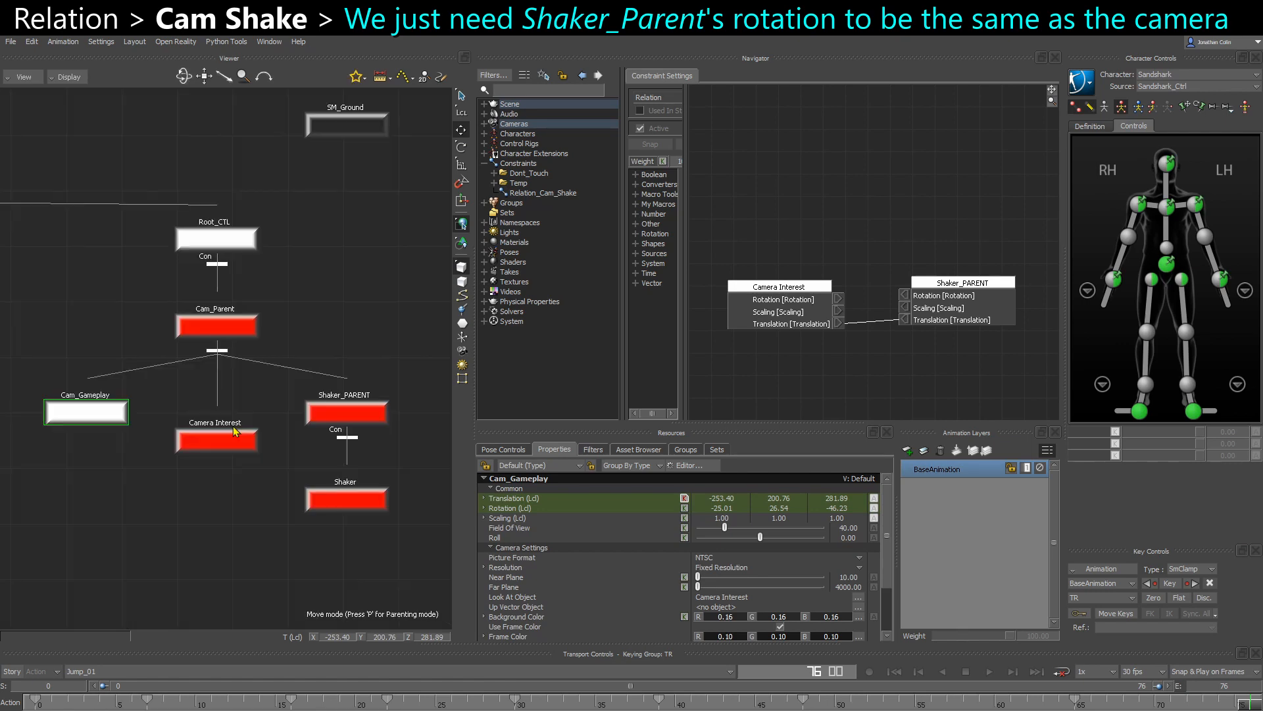
key(ctrl+w)
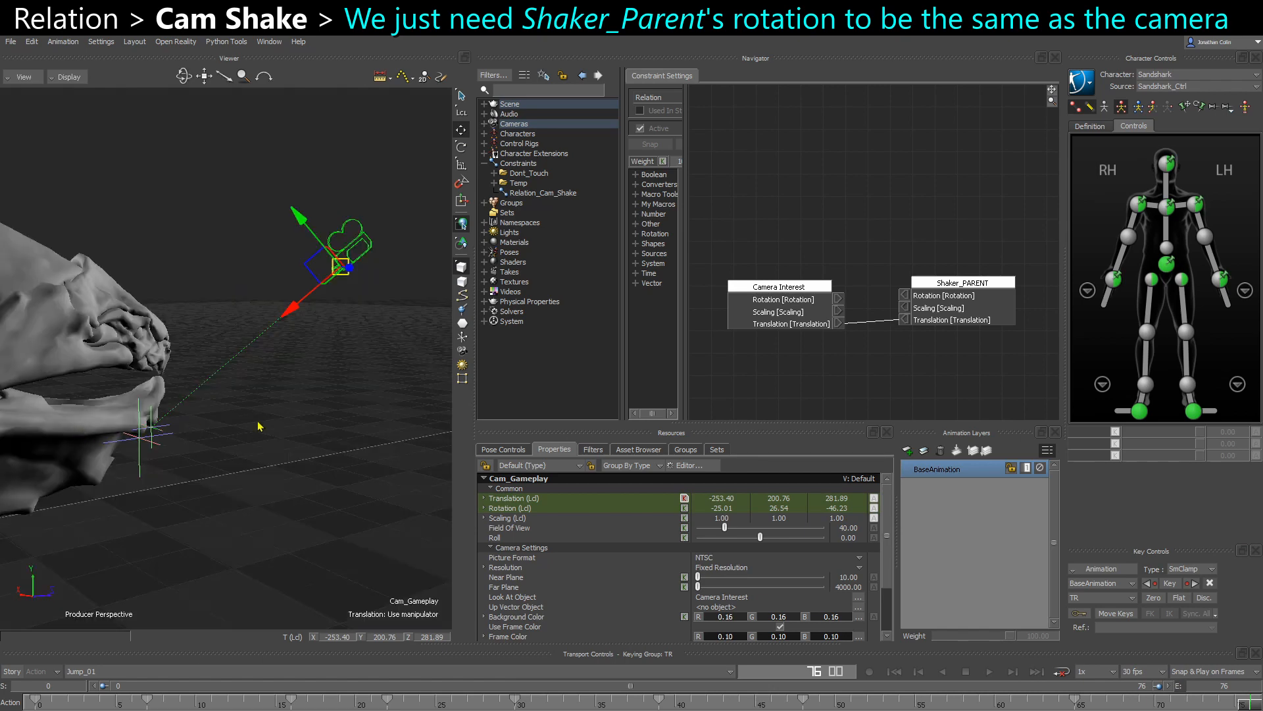
alt+drag(260, 425, 756, 231)
click(767, 207)
drag(833, 227, 928, 275)
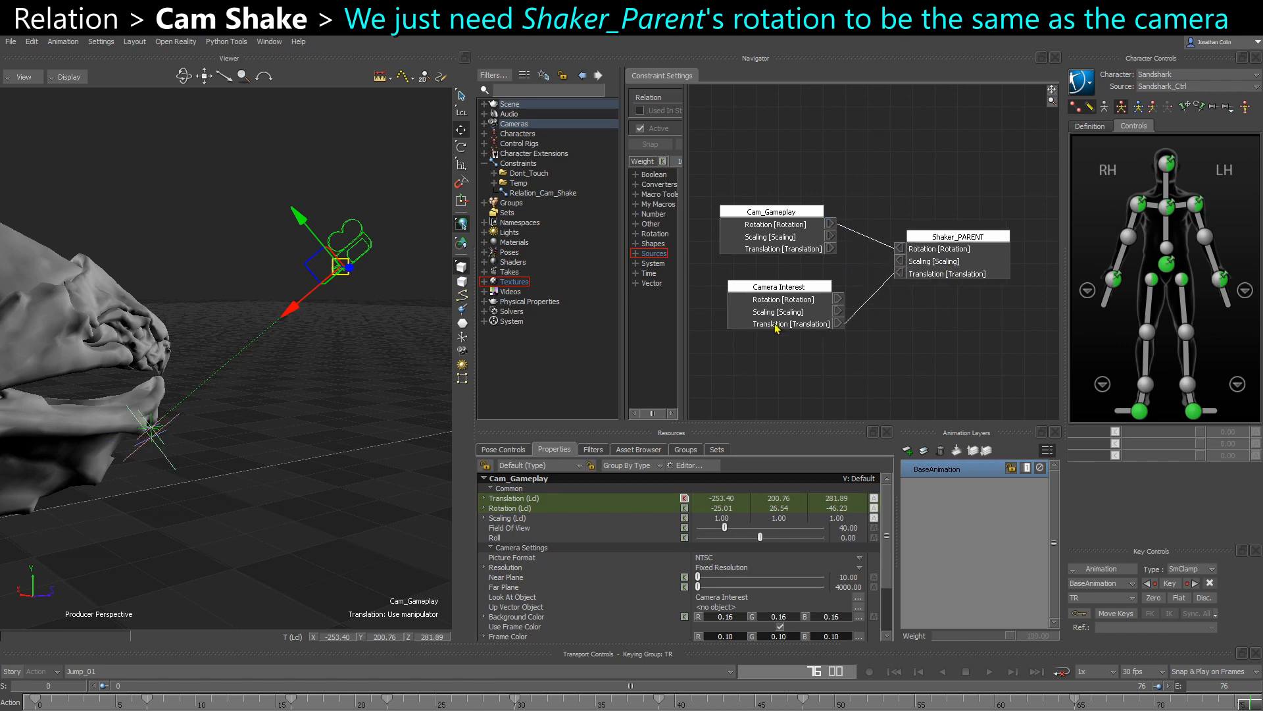
drag(778, 327, 767, 316)
- Examine the Shaker nulls' orientation relative to the camera from several angles, and select Shaker
click(257, 474)
ctrl+shift+drag(256, 474, 261, 349)
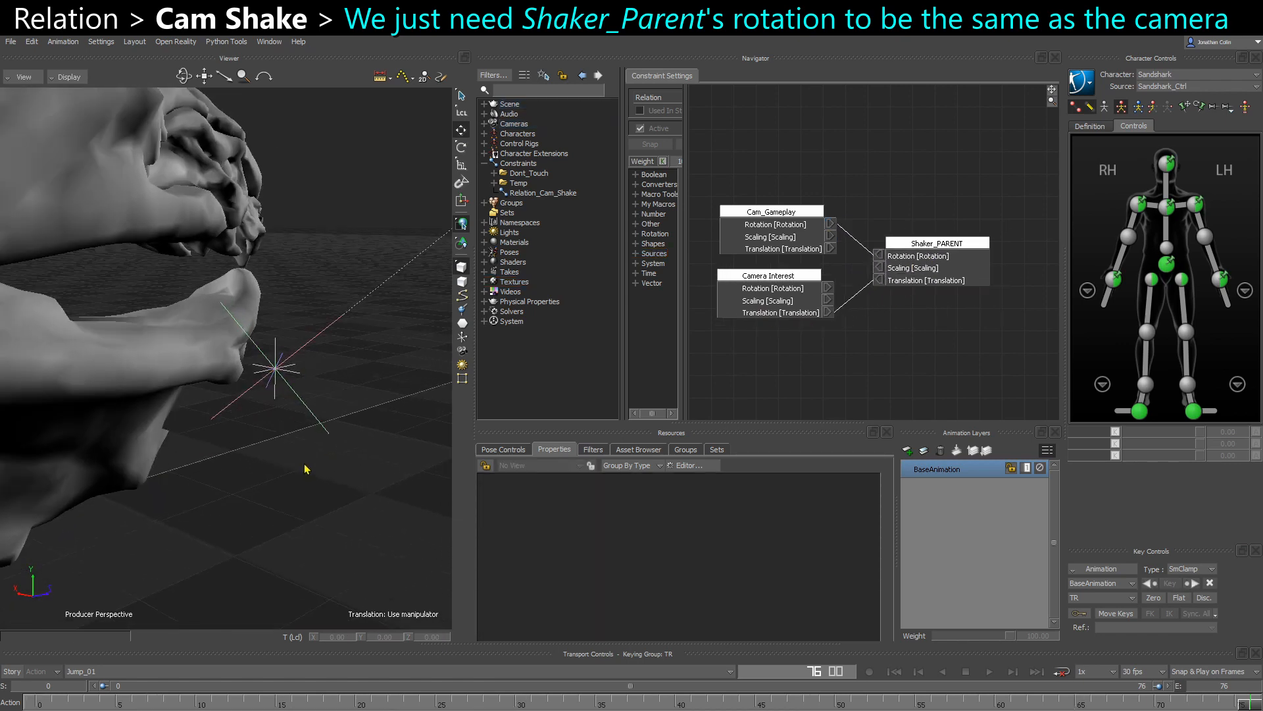
ctrl+shift+drag(306, 471, 233, 409)
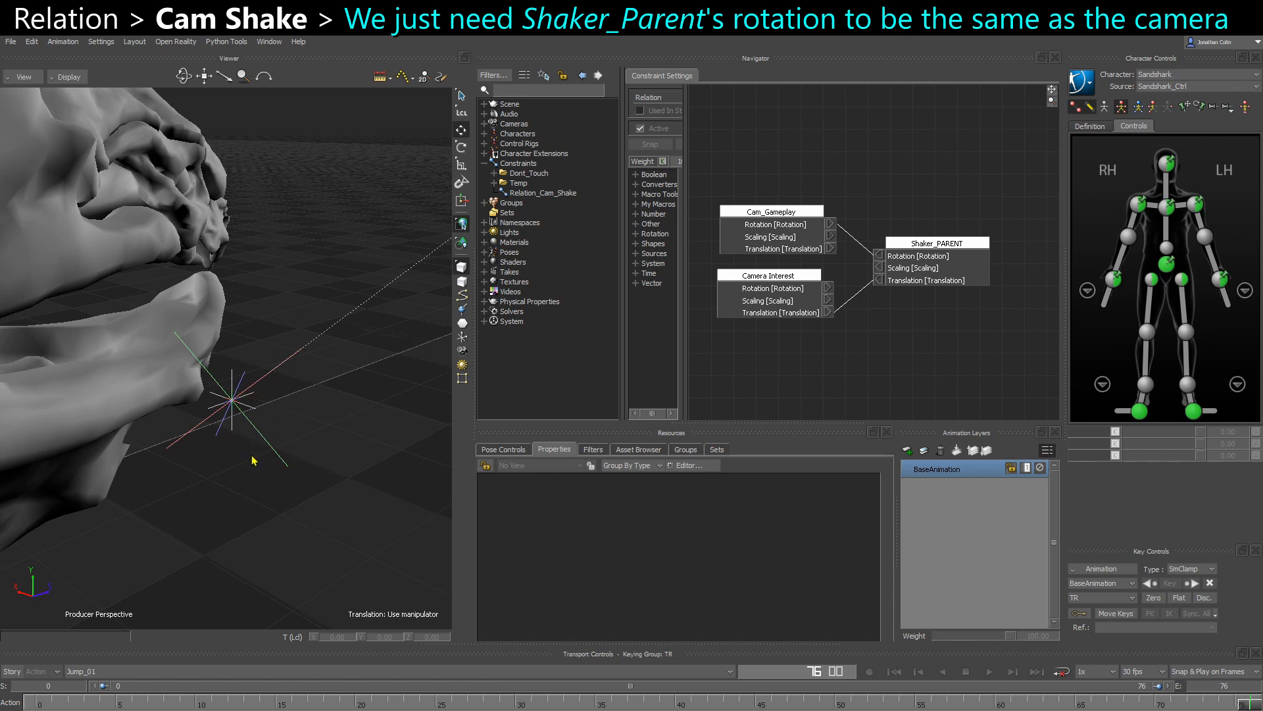
click(290, 453)
ctrl+shift+drag(323, 465, 284, 439)
shift+drag(253, 382, 194, 434)
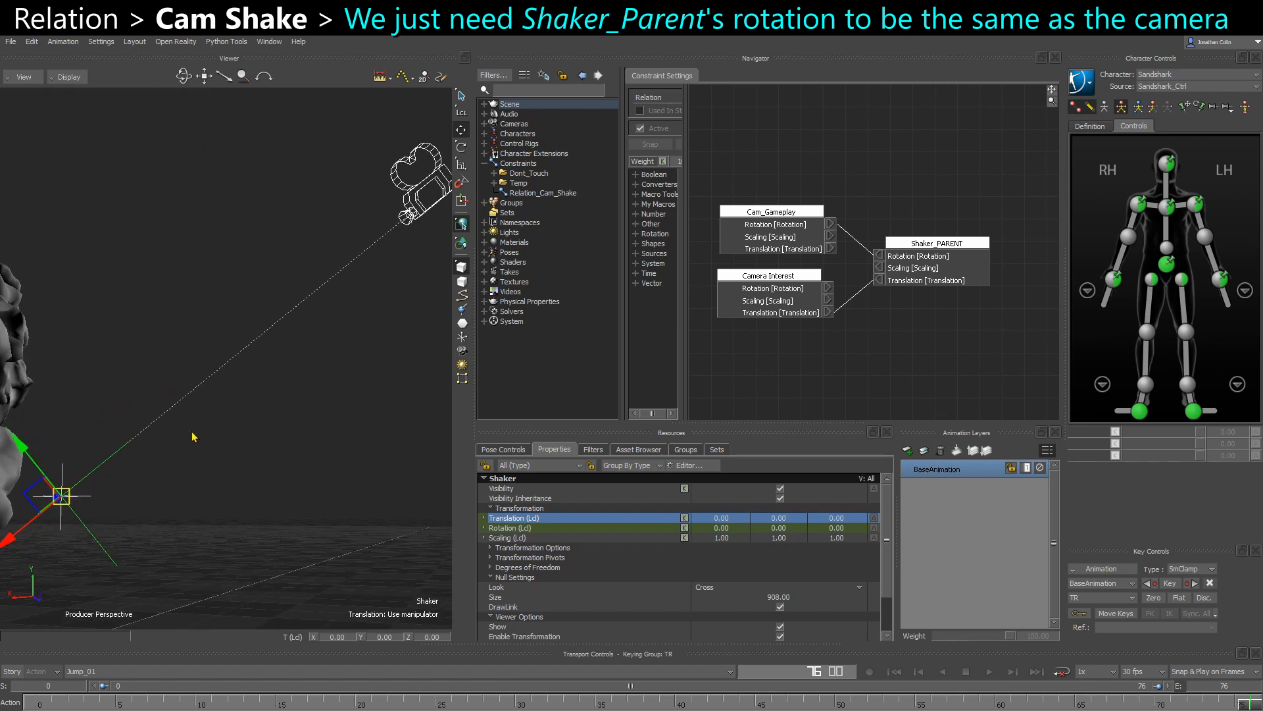
scroll(186, 403, down, 2)
- Look through Cam_Gameplay with nothing selected and scrub the timeline to check the null's screen alignment
key(ctrl+i)
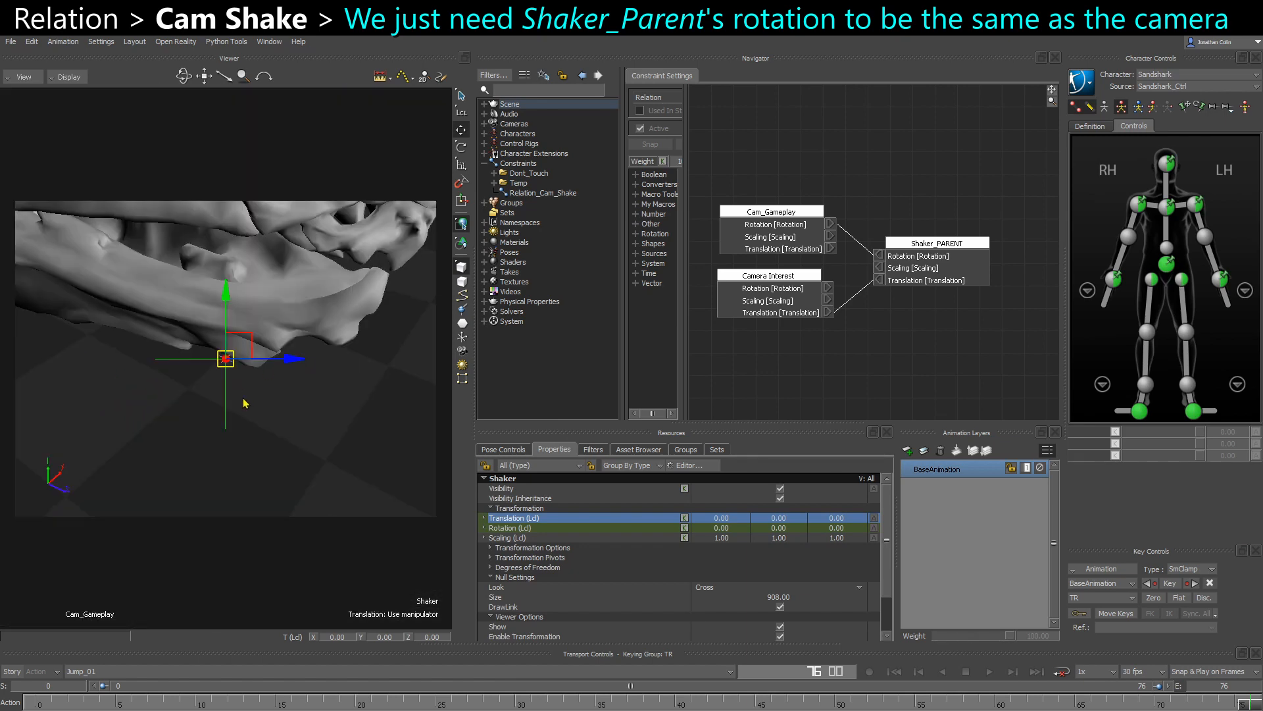
click(329, 458)
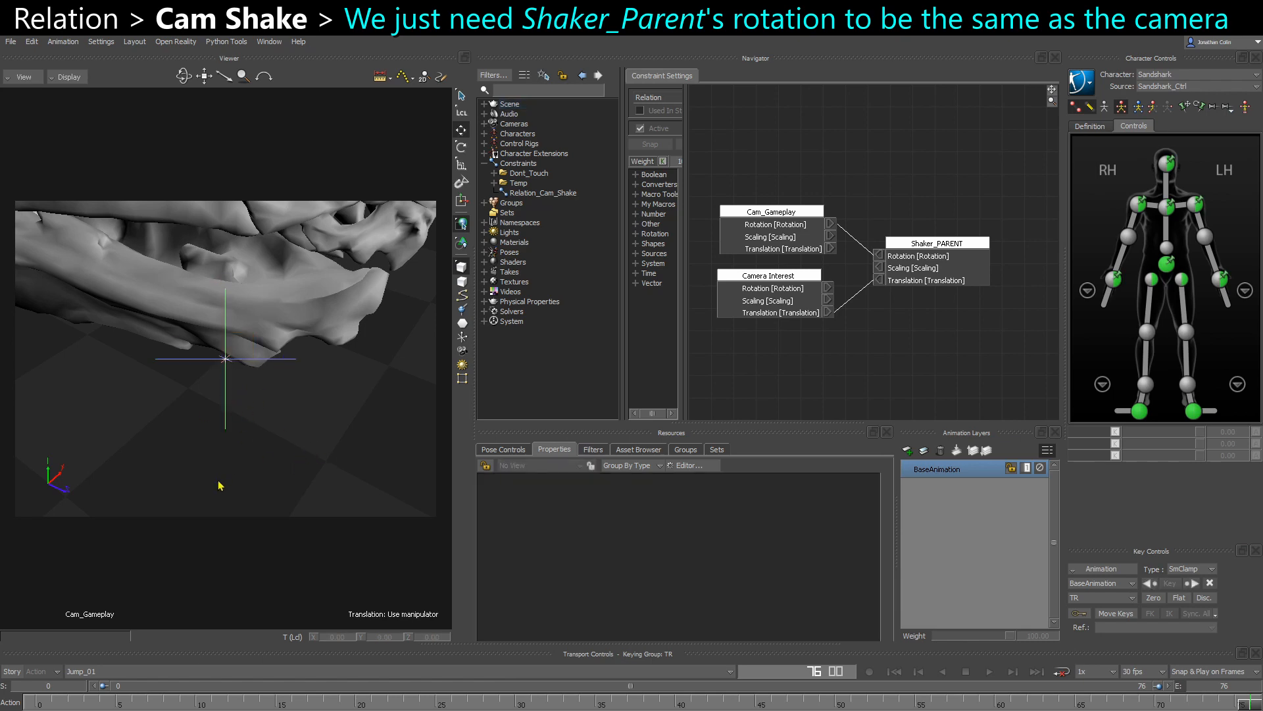
drag(146, 698, 1042, 699)
ctrl+drag(338, 448, 273, 413)
- Select Shaker in the schematic and return to the Cam_Gameplay view
key(ctrl+w)
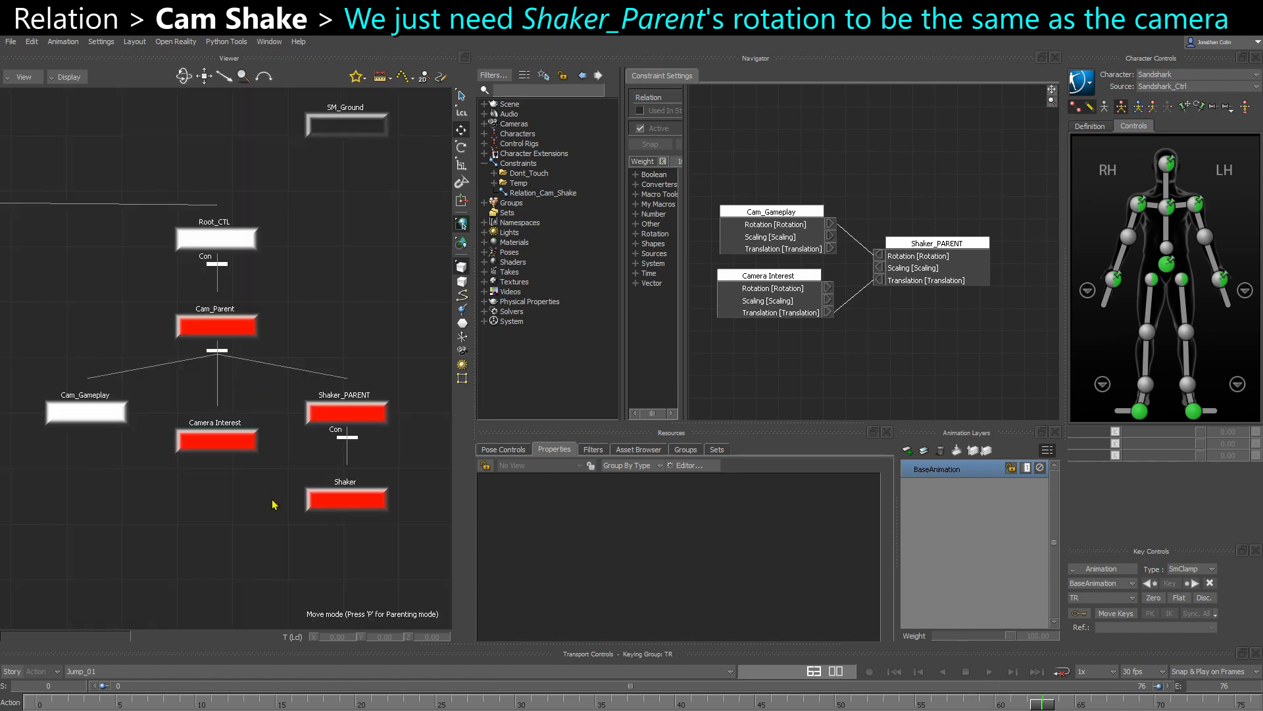
click(366, 486)
key(ctrl+w)
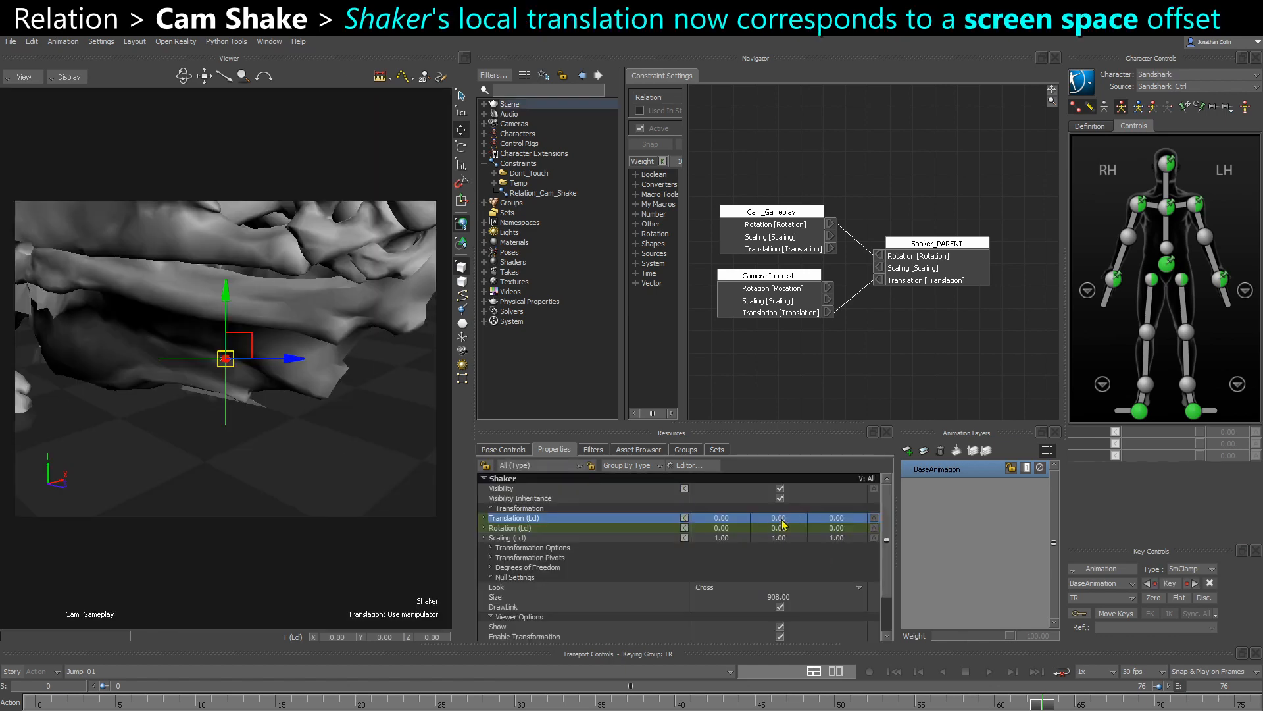
- Test Shaker's local Translation Y and Z as screen-space offsets, scrubbing Z to -13, and reset Z to 0
drag(780, 522, 835, 523)
key(ctrl+z)
click(837, 519)
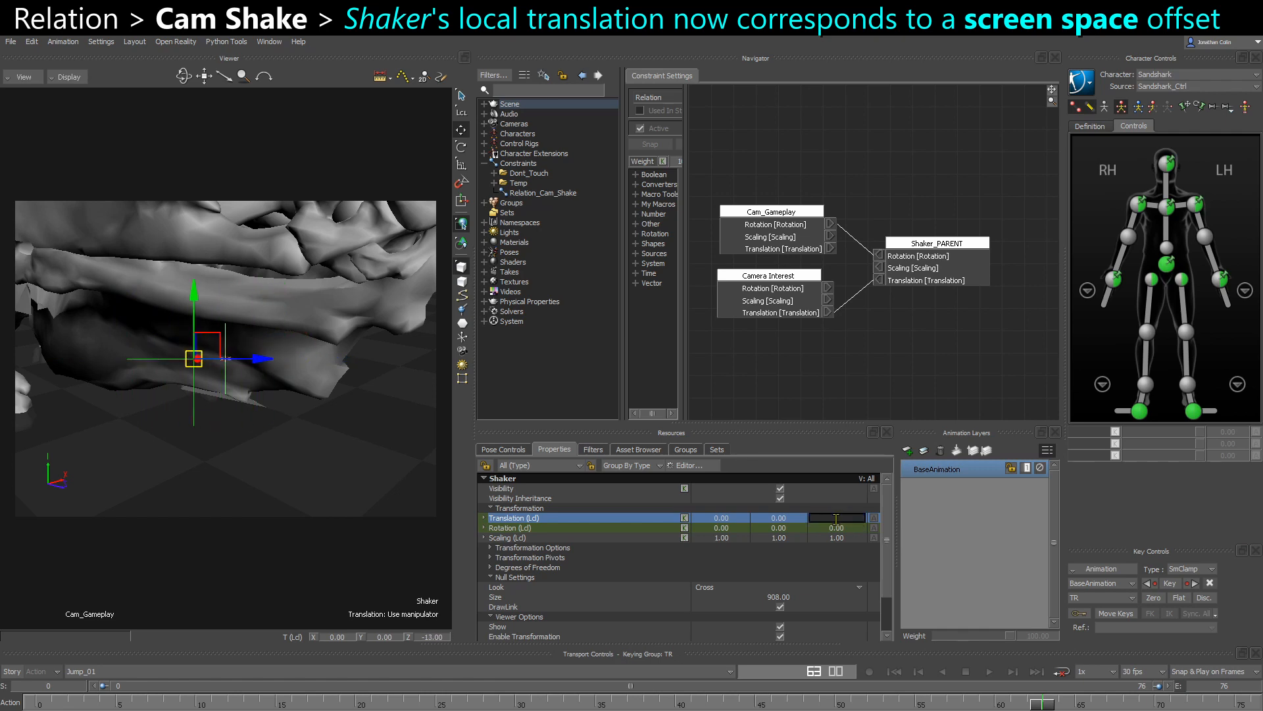
text(0)
key(Return)
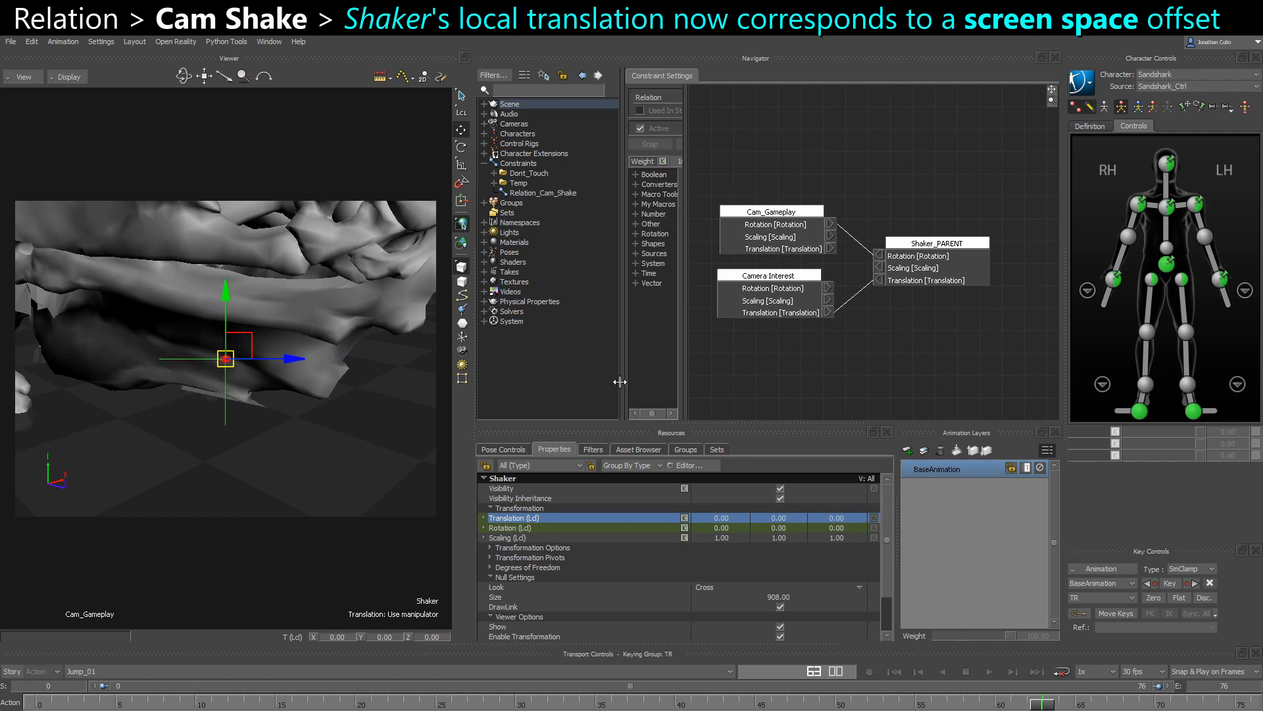
- Enlarge the relation graph area and move the existing nodes up to free space below them
drag(619, 377, 649, 368)
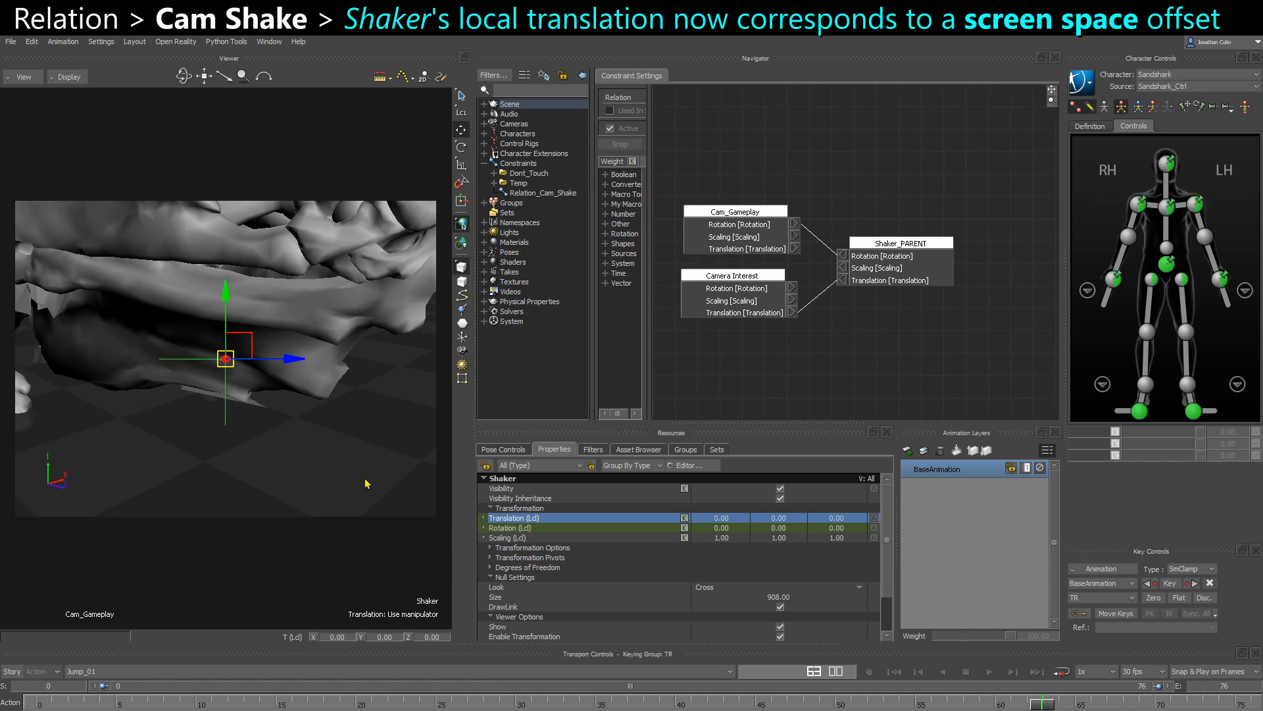
shift+drag(903, 271, 870, 181)
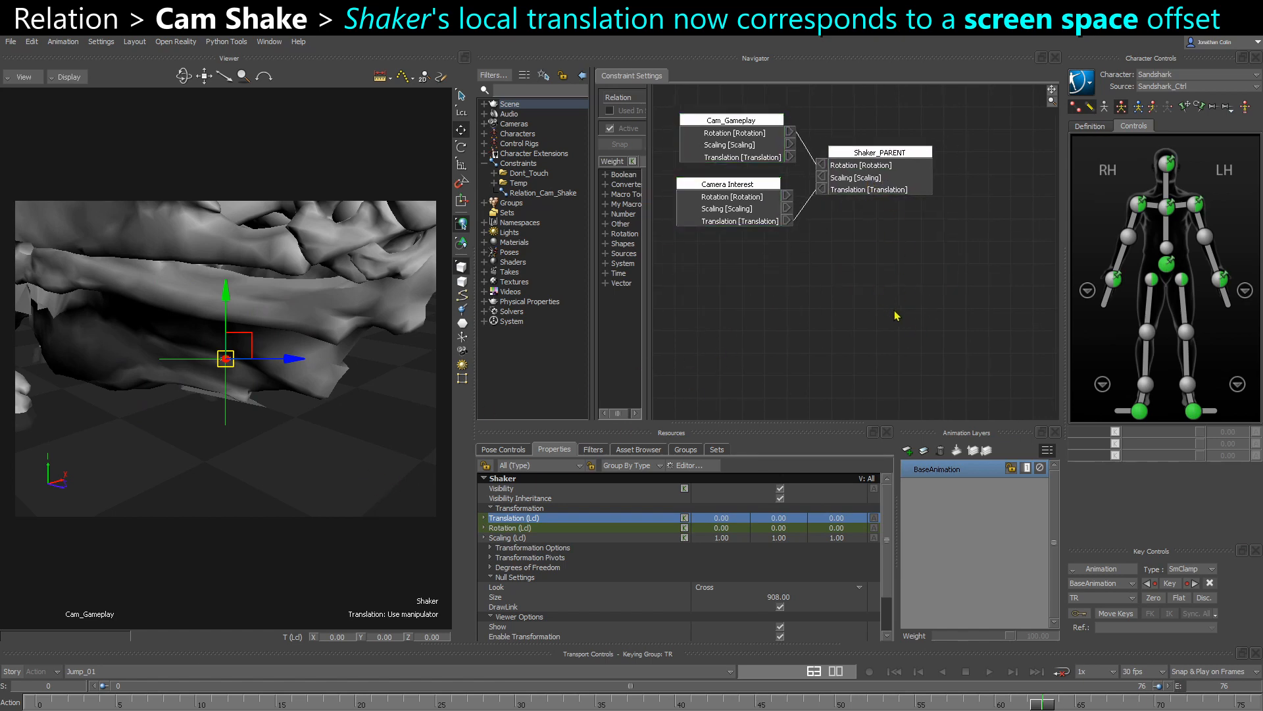
scroll(895, 313, down, 1)
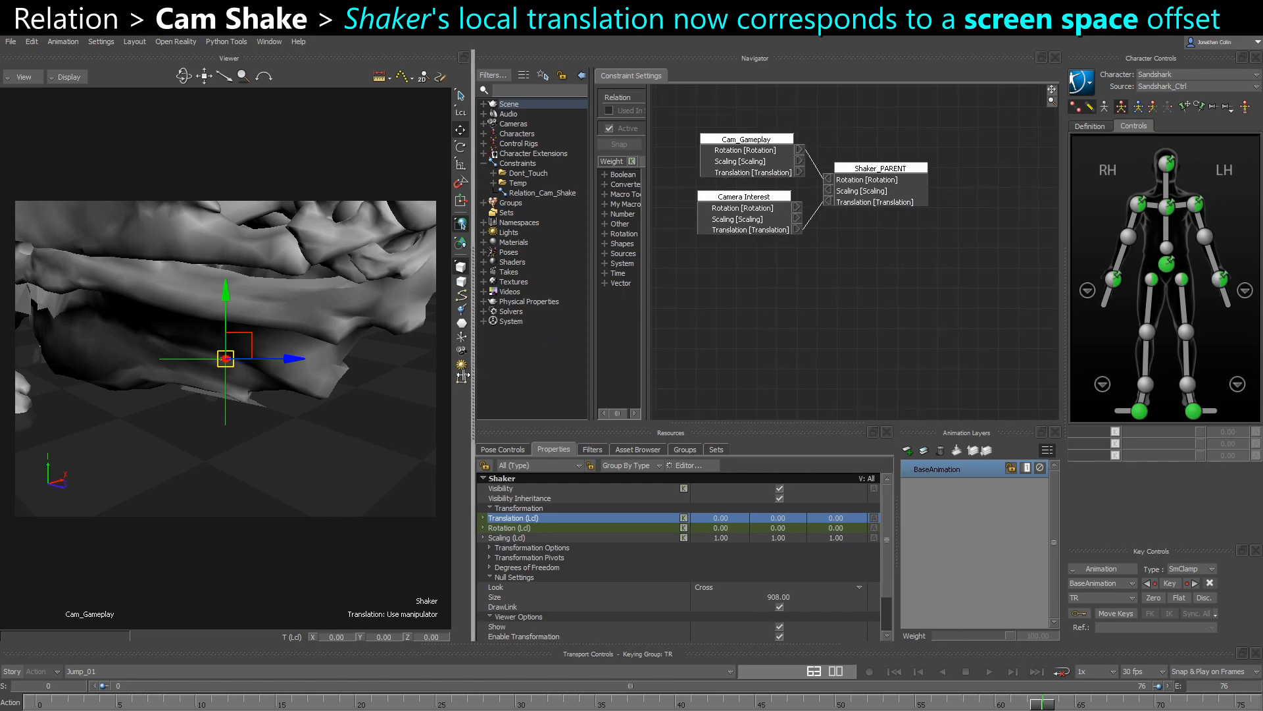
drag(475, 382, 445, 382)
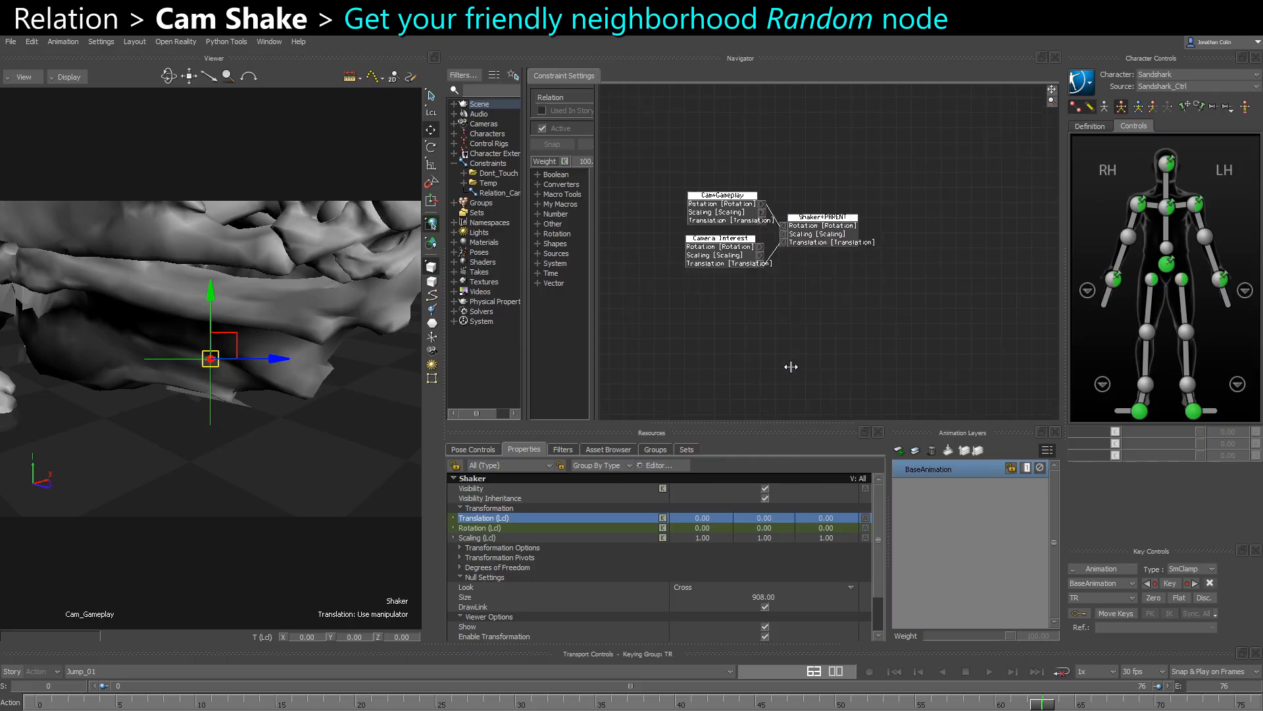
- Add a Random source node to the relation below the Camera Interest node
click(538, 253)
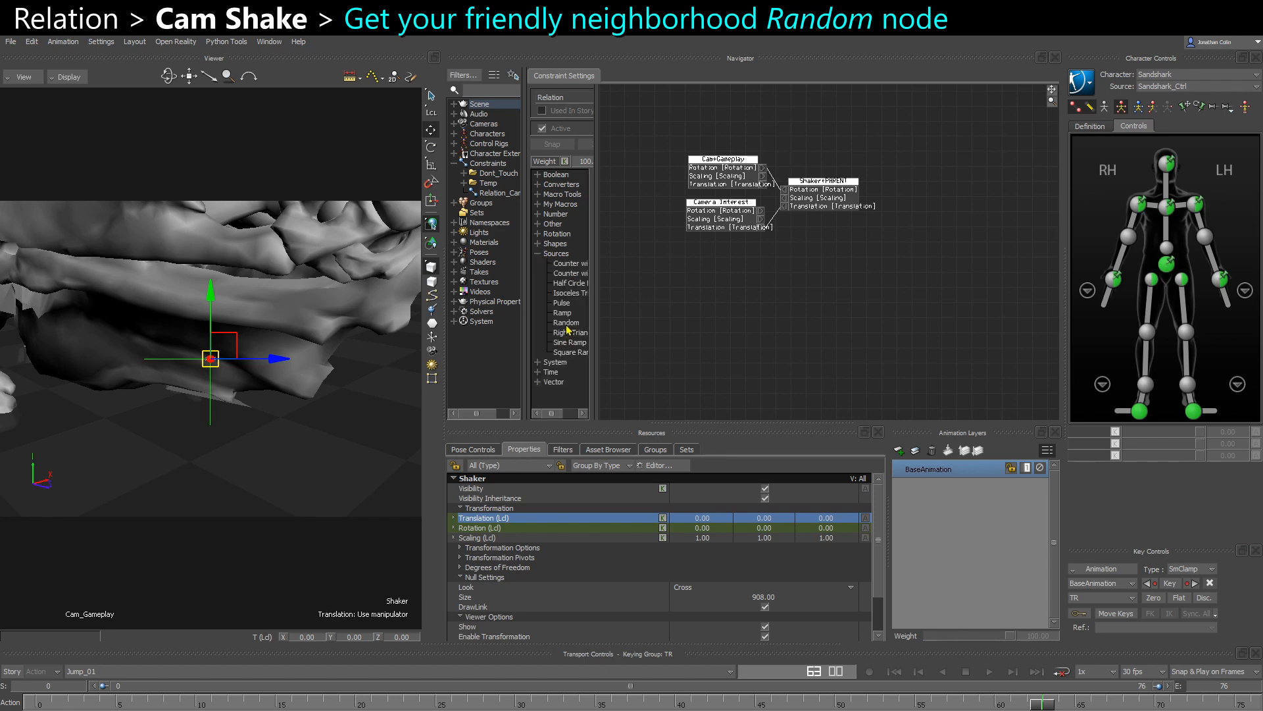
drag(567, 324, 737, 359)
shift+drag(739, 347, 704, 234)
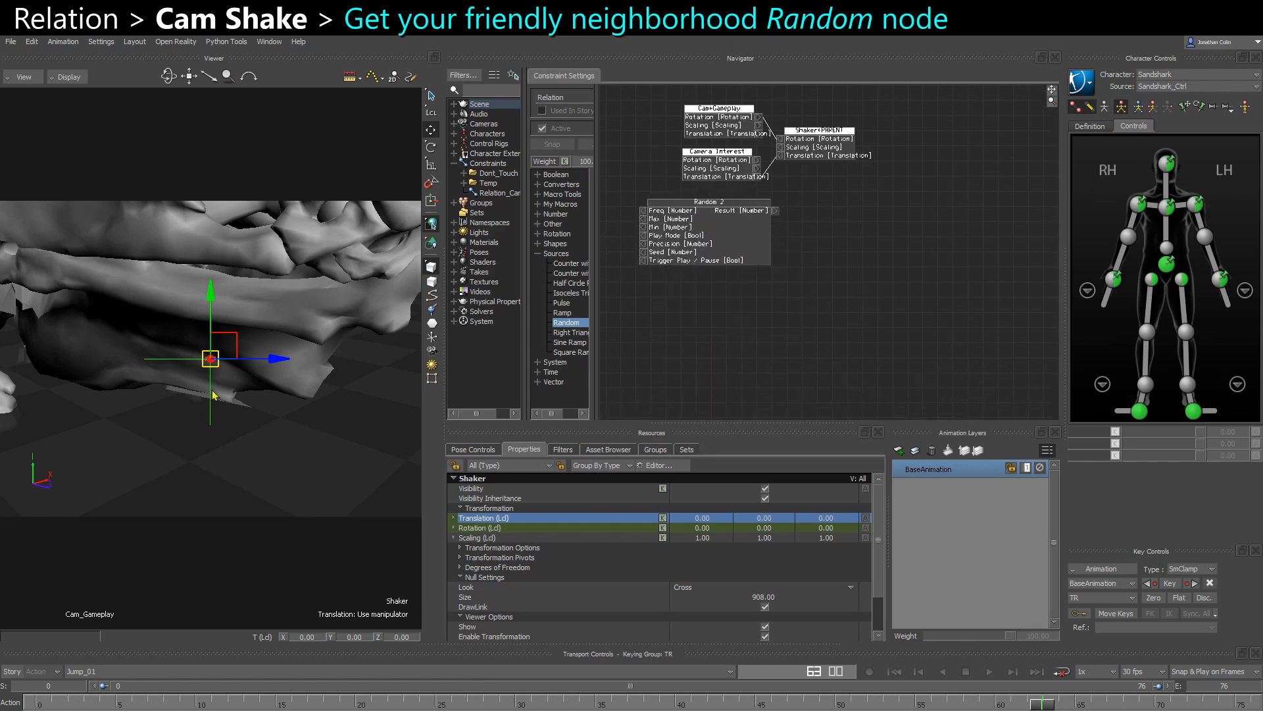
- Add Shaker to the relation as a receiver and switch its node to local transforms
key(ctrl+w)
key(ctrl+w)
alt+drag(226, 501, 989, 281)
click(886, 311)
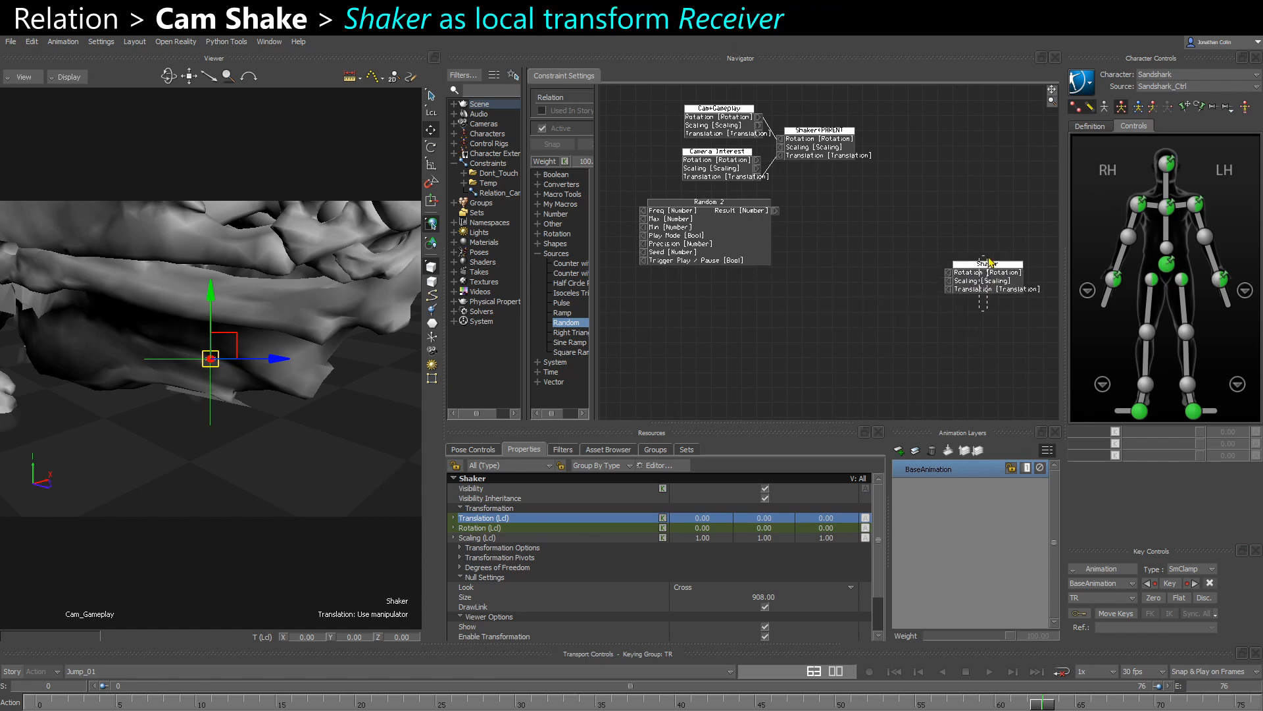
scroll(972, 282, up, 3)
right_click(974, 274)
click(1018, 290)
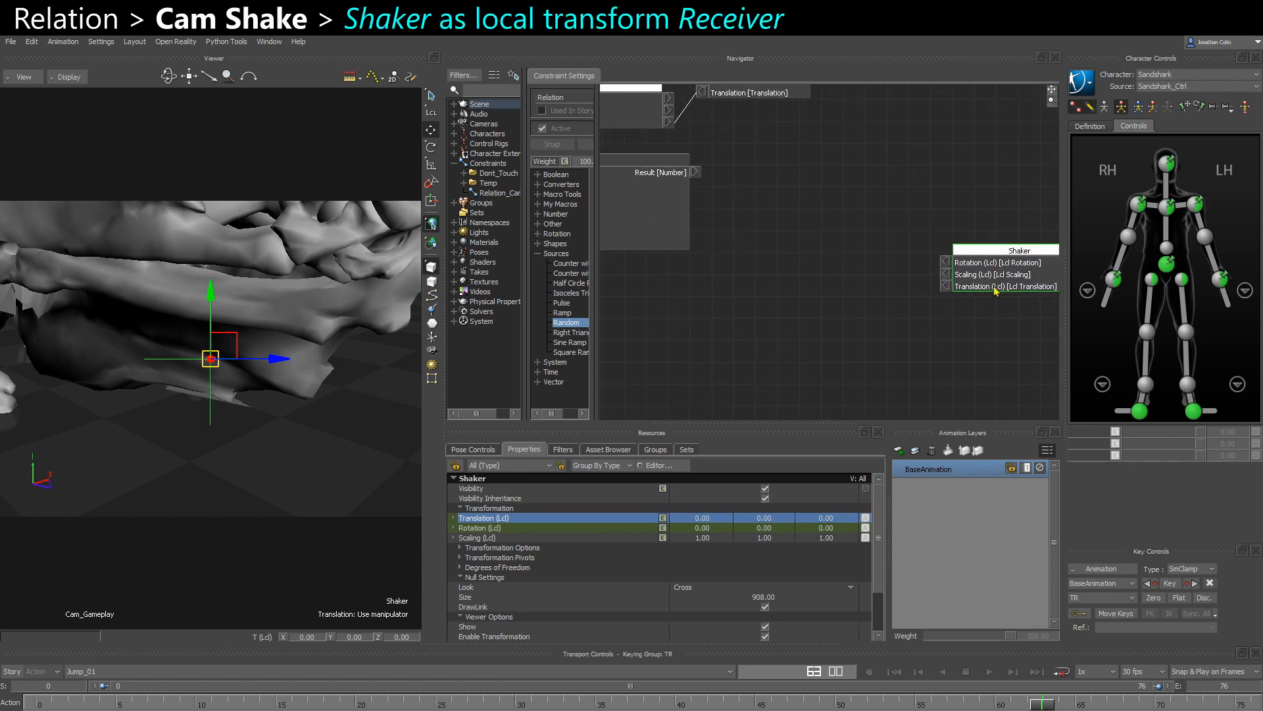
click(924, 330)
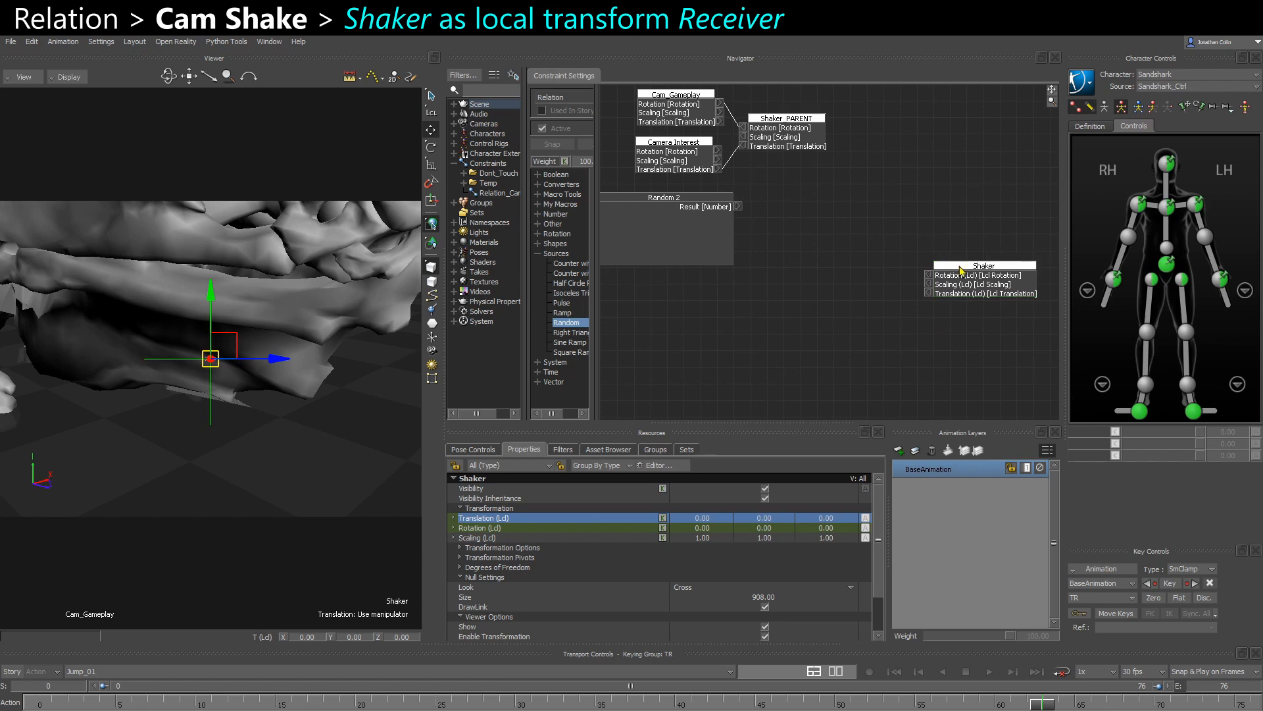
drag(958, 266, 983, 267)
- Set the Random node's Freq input to 5
middle_drag(659, 228, 756, 249)
scroll(756, 250, up, 3)
scroll(671, 235, up, 1)
drag(698, 268, 692, 271)
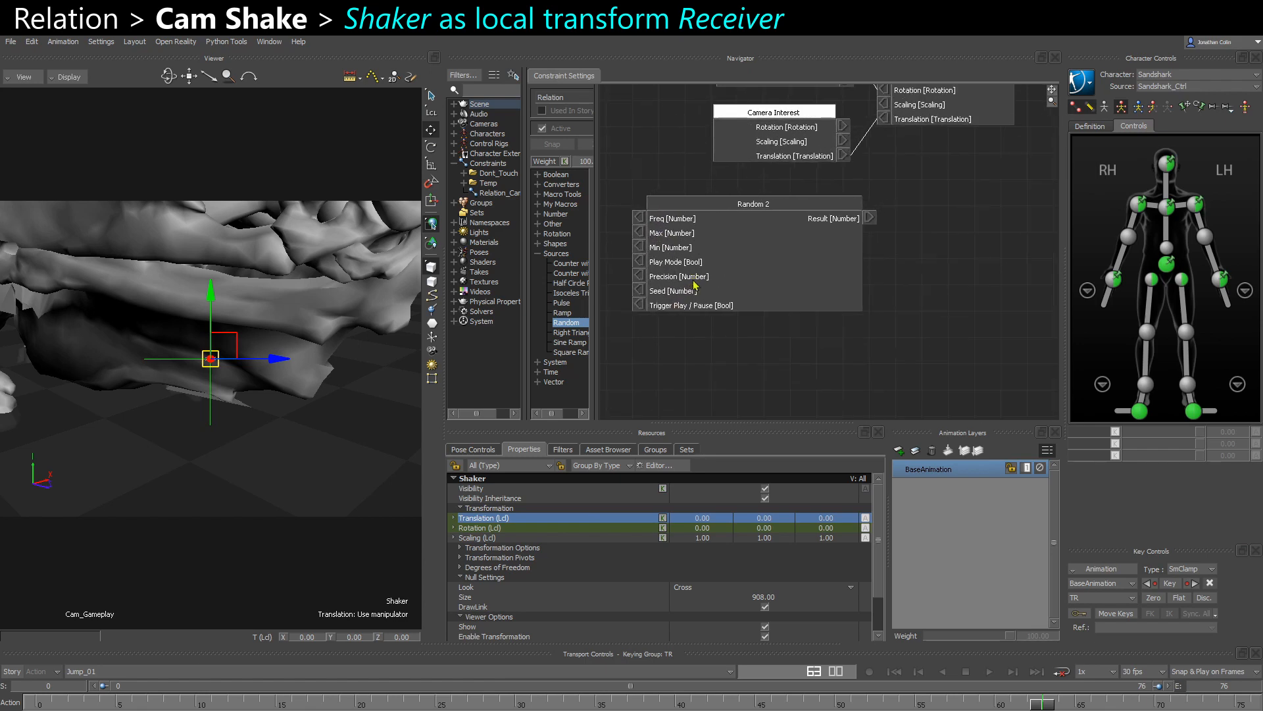
middle_drag(694, 282, 717, 283)
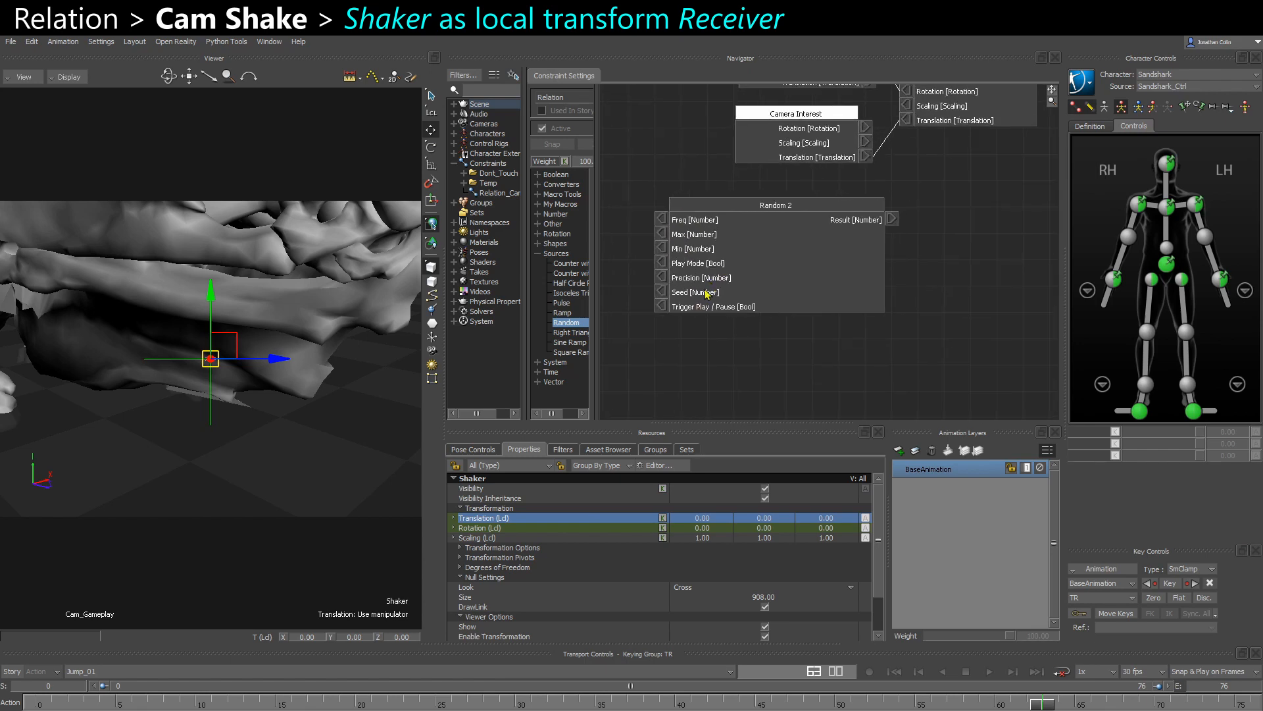
click(661, 220)
text(53)
key(Return)
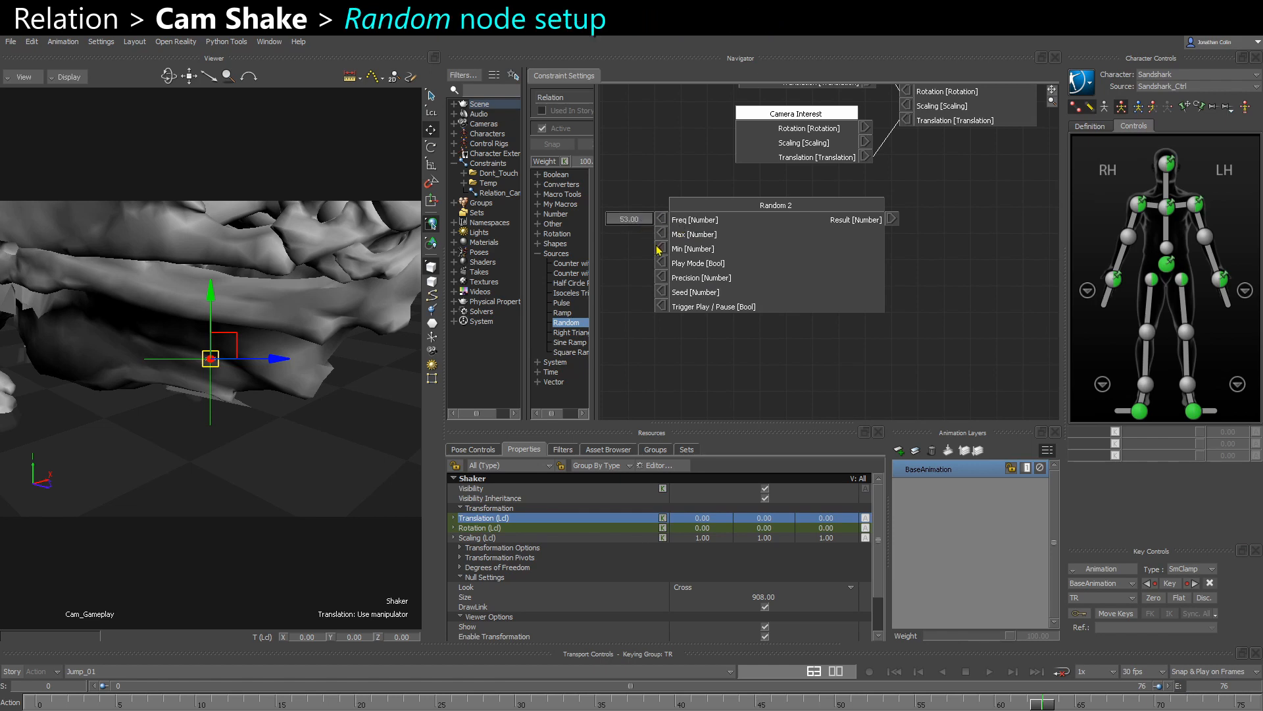
text(5)
key(Return)
shift+drag(684, 272, 704, 265)
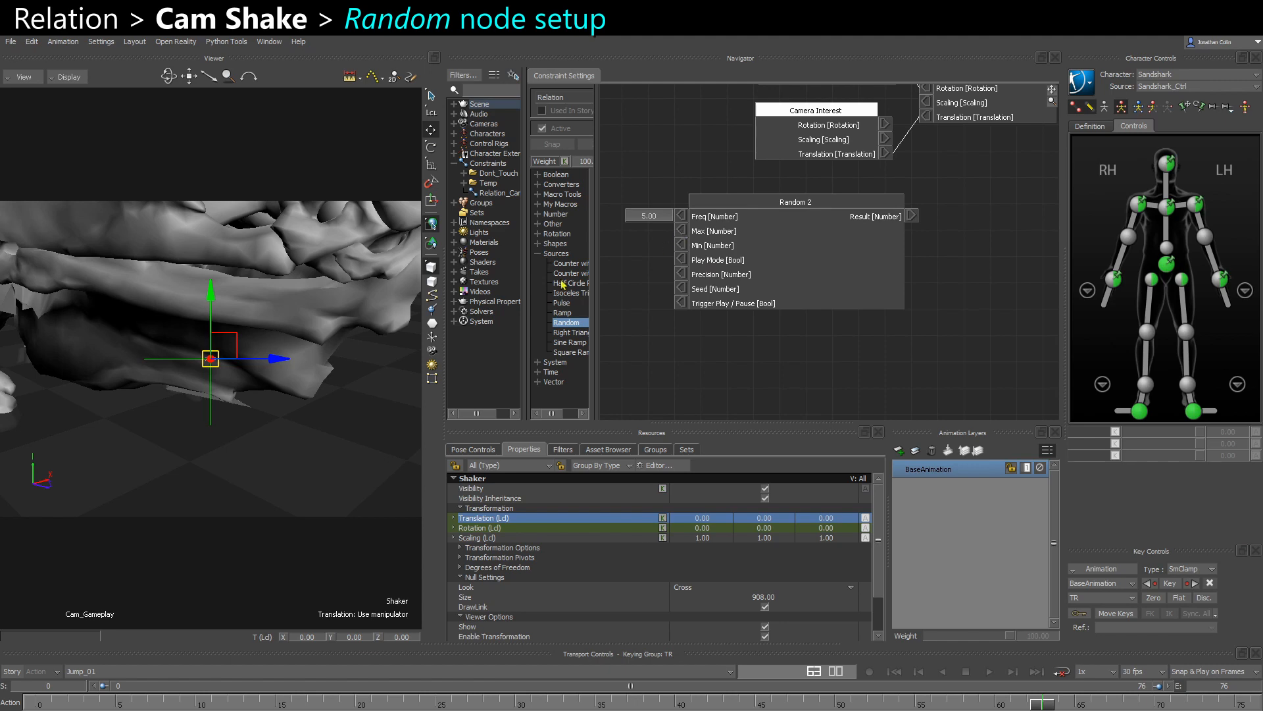
- Test Shaker's movement range by scrubbing its local Translation Y to -14, and reset it to 0
drag(230, 361, 263, 367)
key(ctrl+z)
key(ctrl+w)
drag(340, 545, 358, 471)
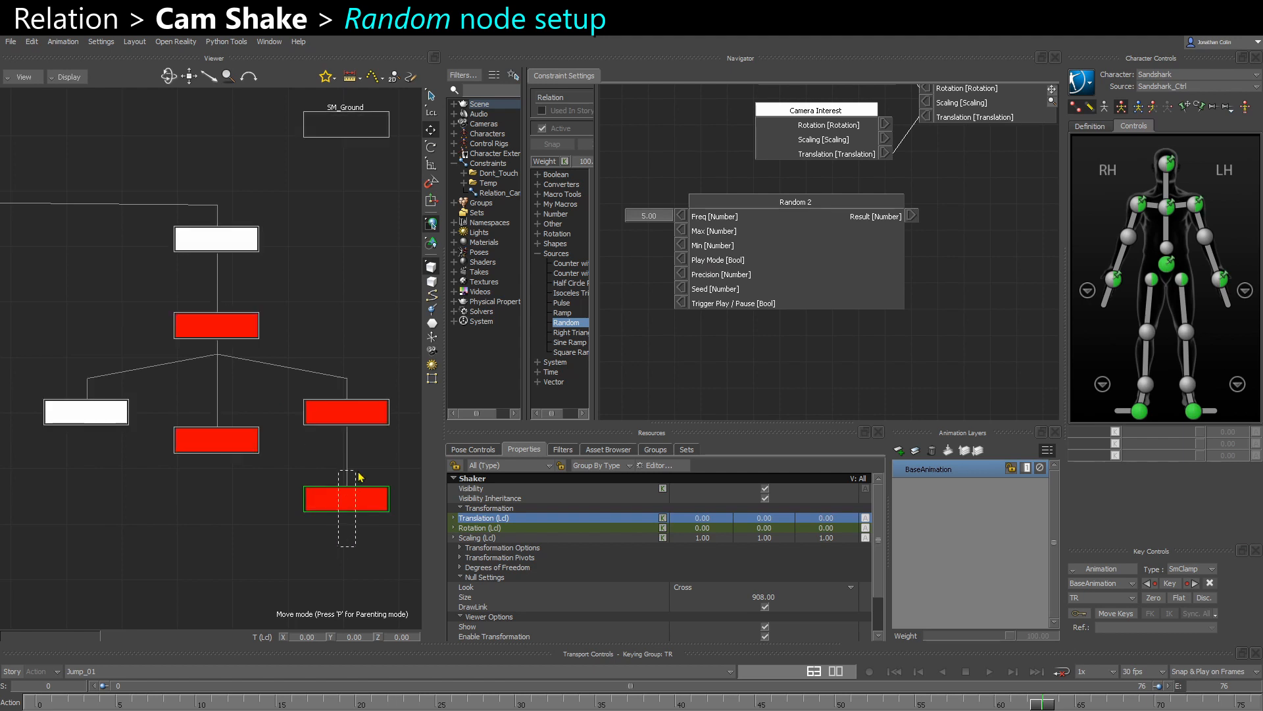
key(ctrl+w)
mouse_move(767, 522)
mouse_down()
mouse_move(779, 529)
mouse_move(765, 528)
mouse_up()
text(0)
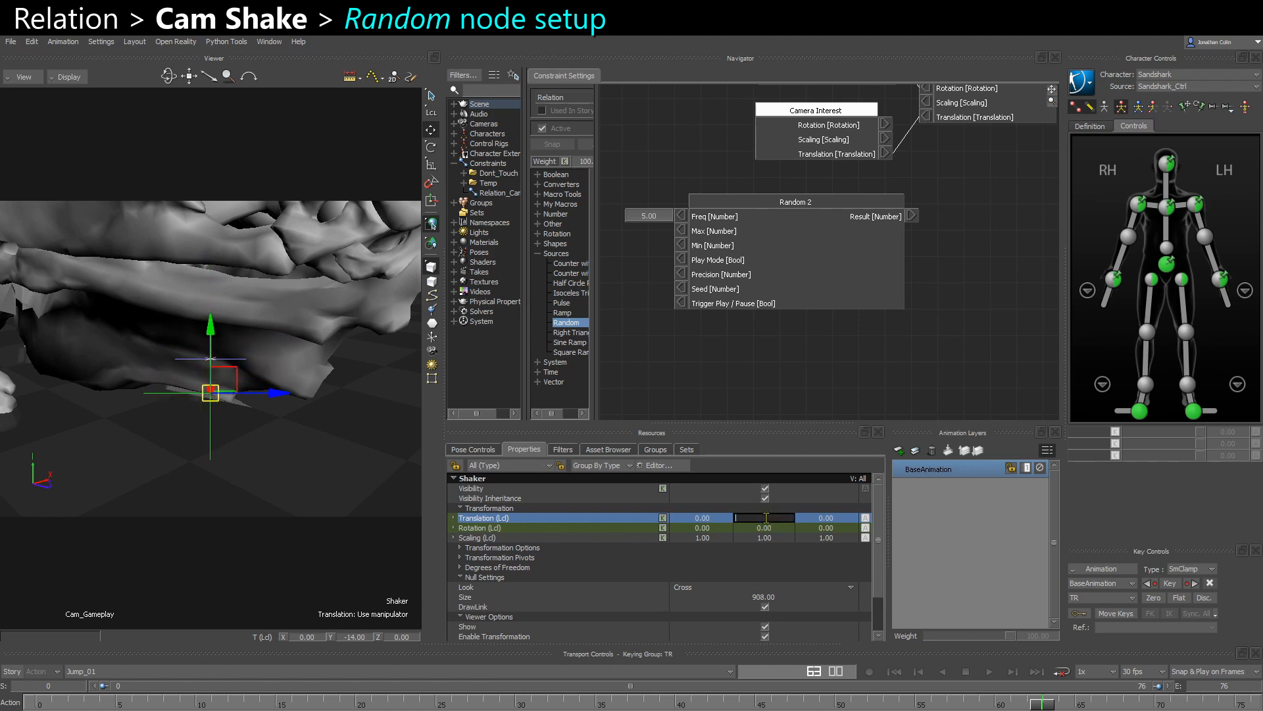
key(Return)
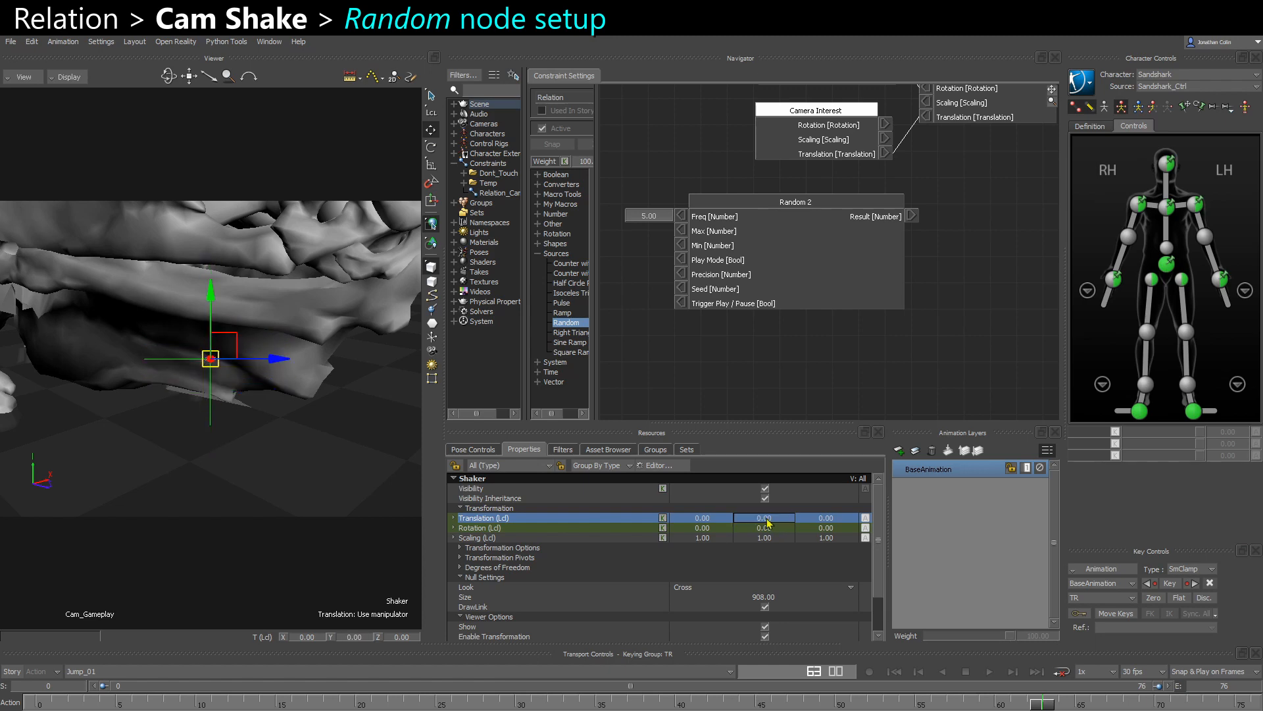
- Set the Random node's Min to 0 and its Max to 20
right_click(685, 247)
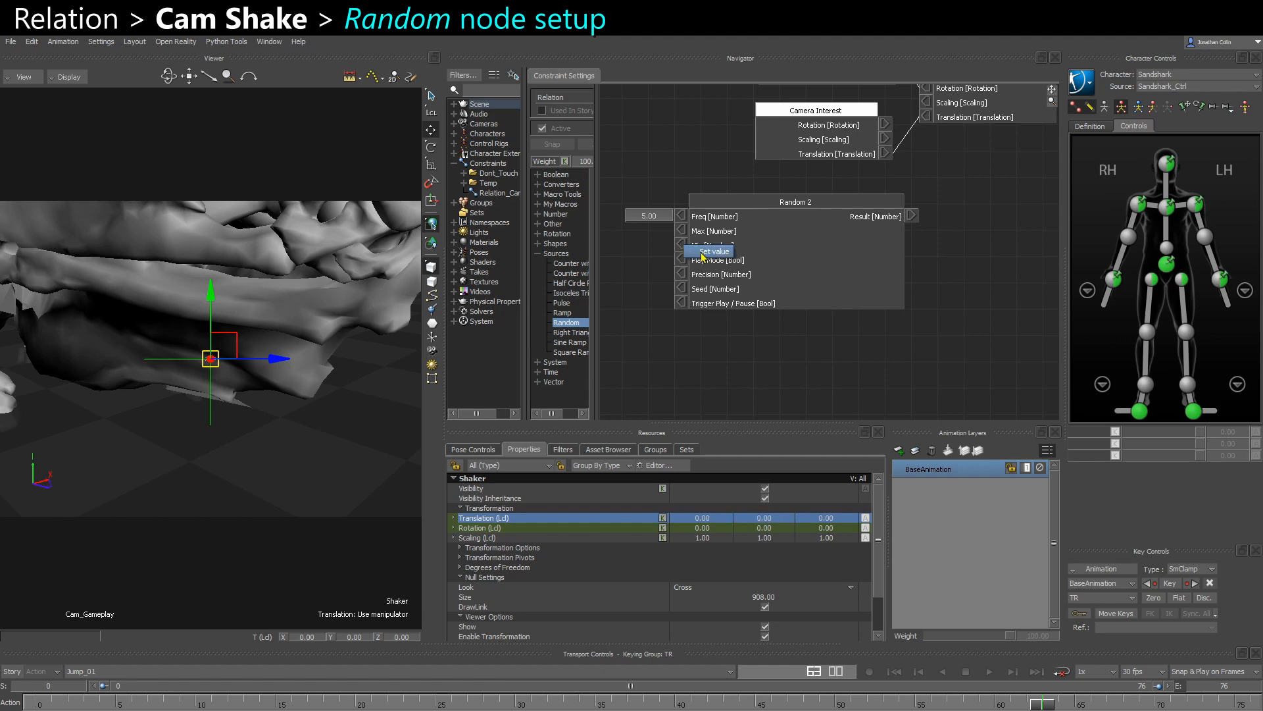
click(702, 256)
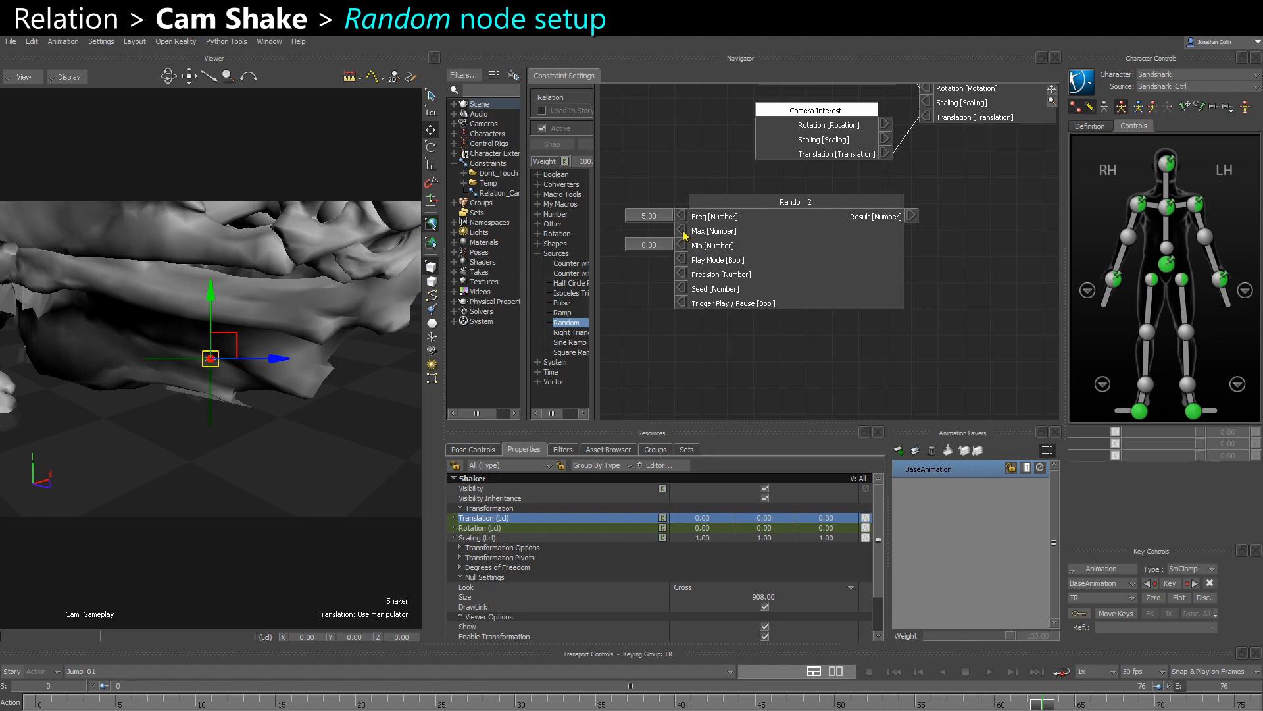
right_click(685, 235)
click(702, 241)
double_click(658, 230)
text(20)
key(Return)
click(743, 341)
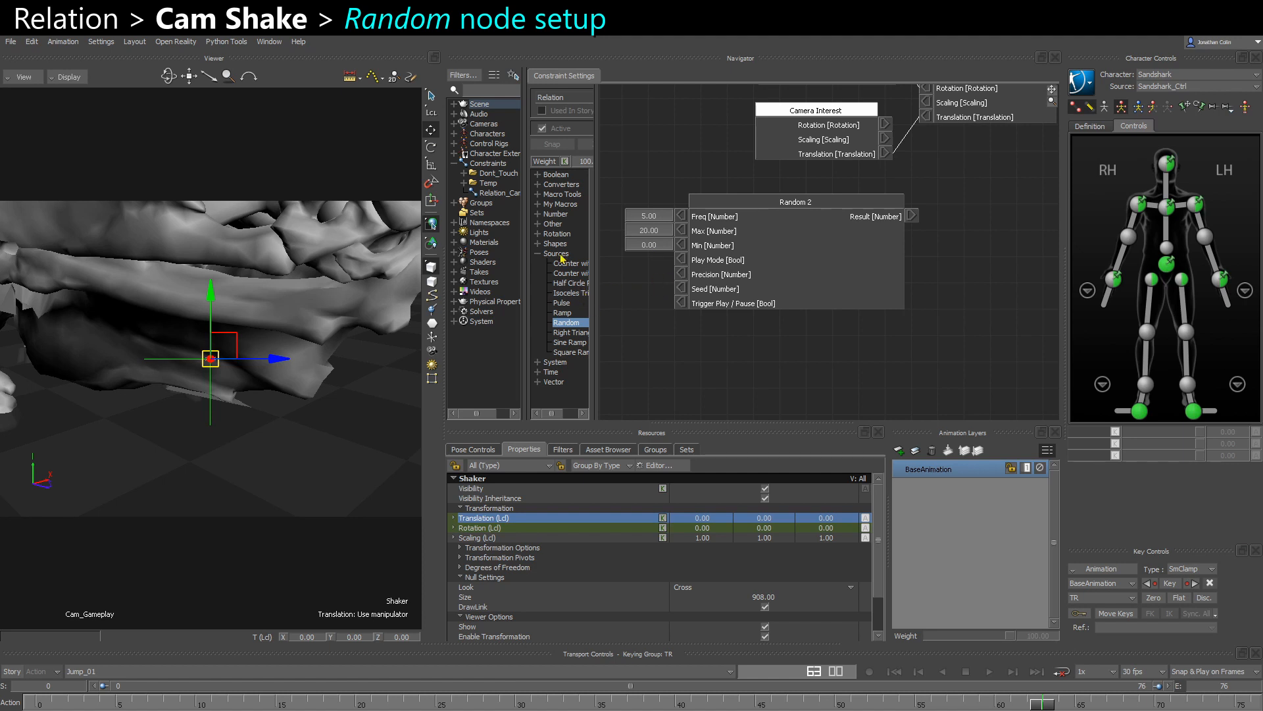
- Add a Subtract (a - b) node to the relation and connect the Random node's Result to its a input
click(537, 214)
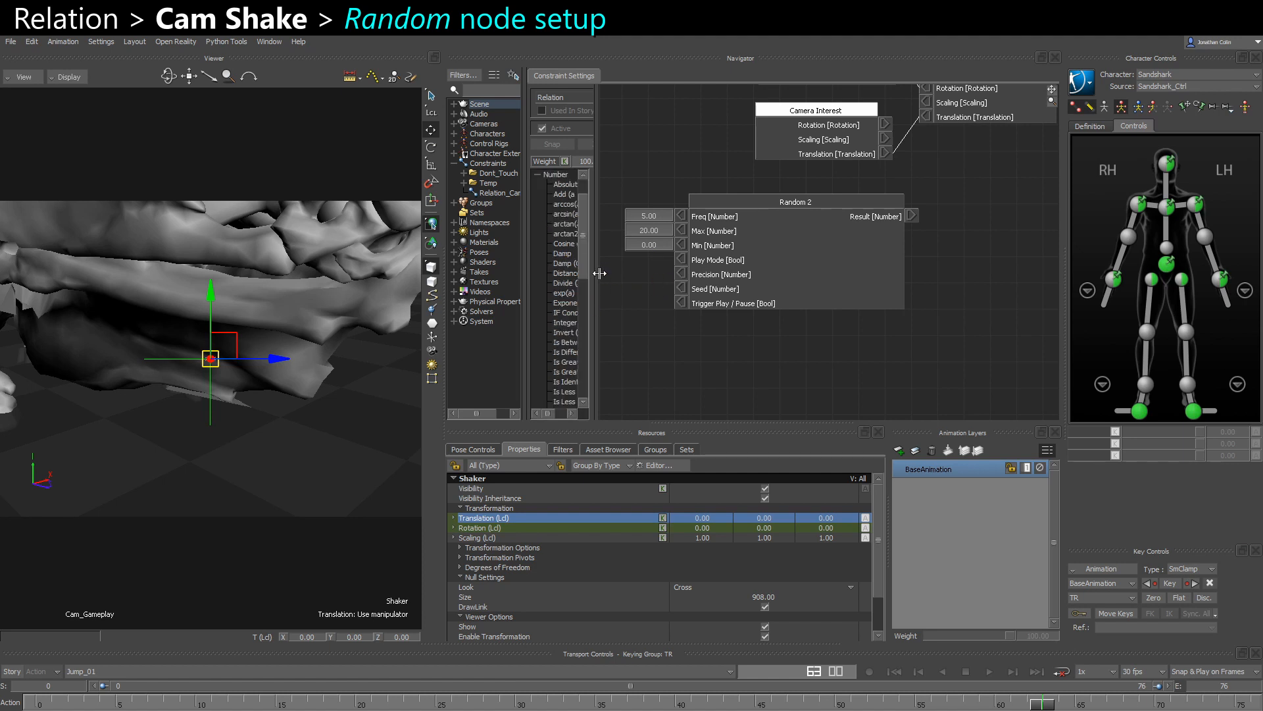
scroll(578, 342, down, 1)
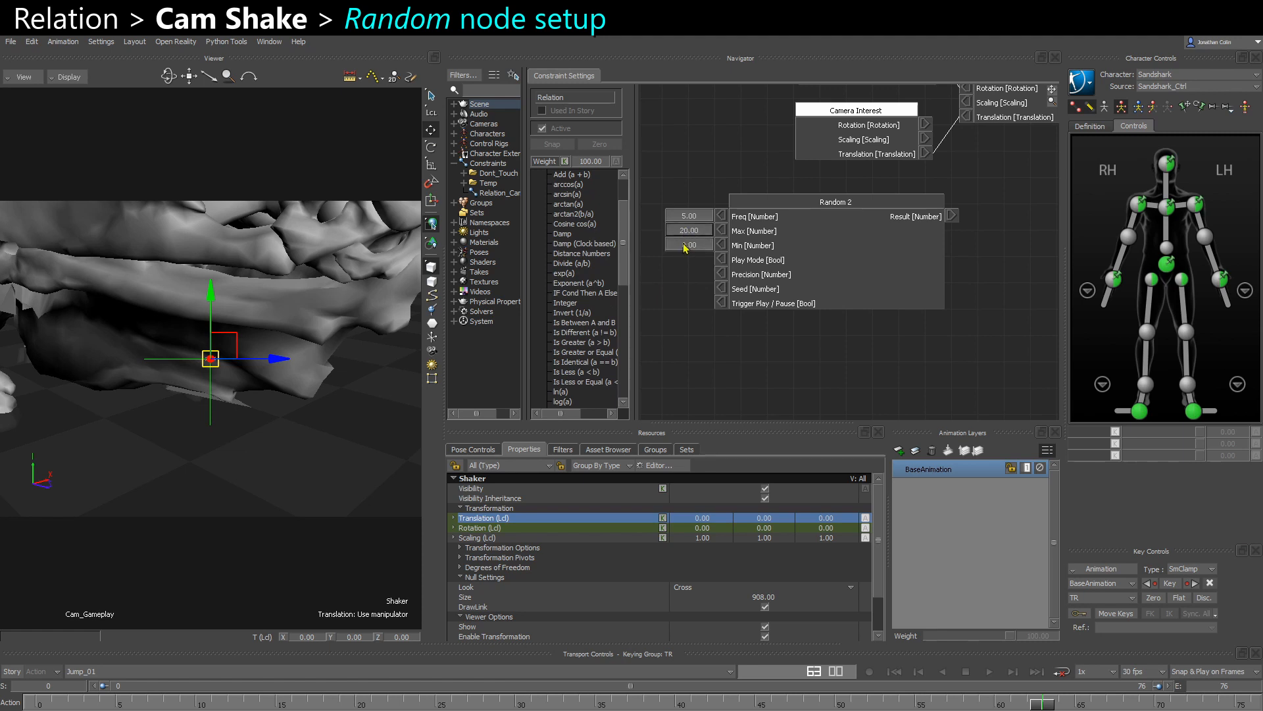
scroll(561, 365, down, 3)
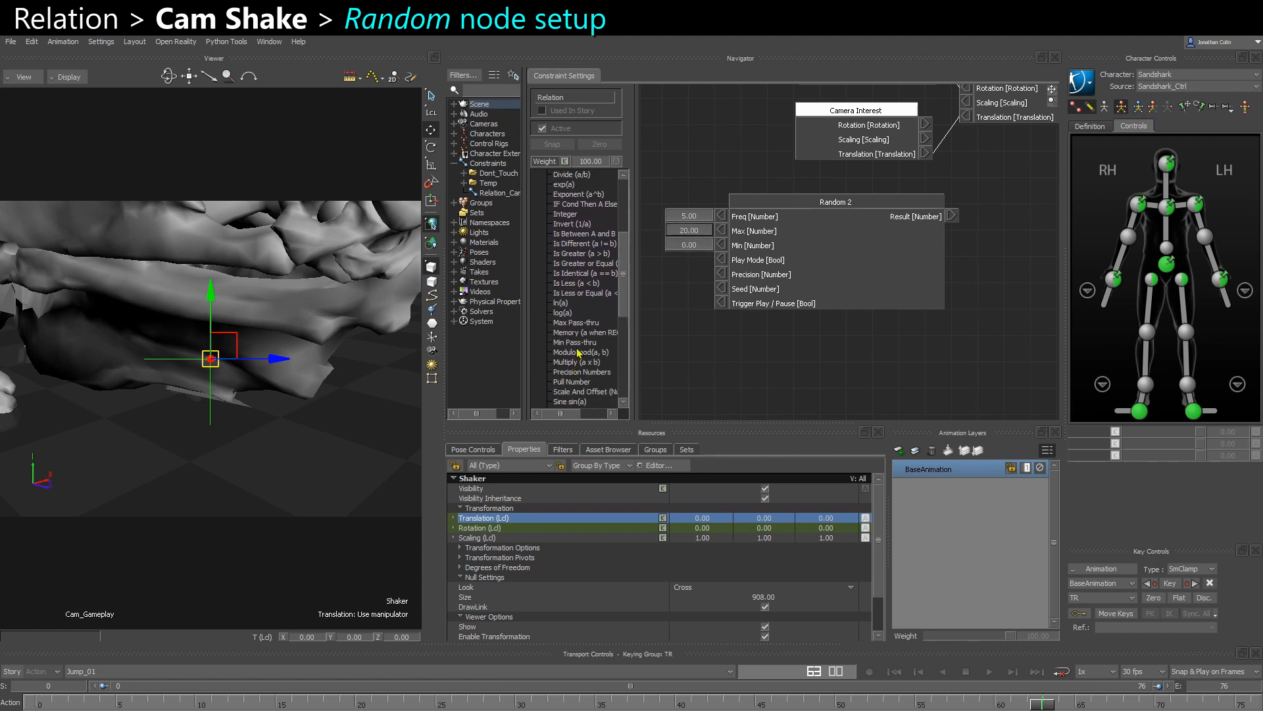
scroll(578, 352, down, 2)
drag(567, 372, 983, 270)
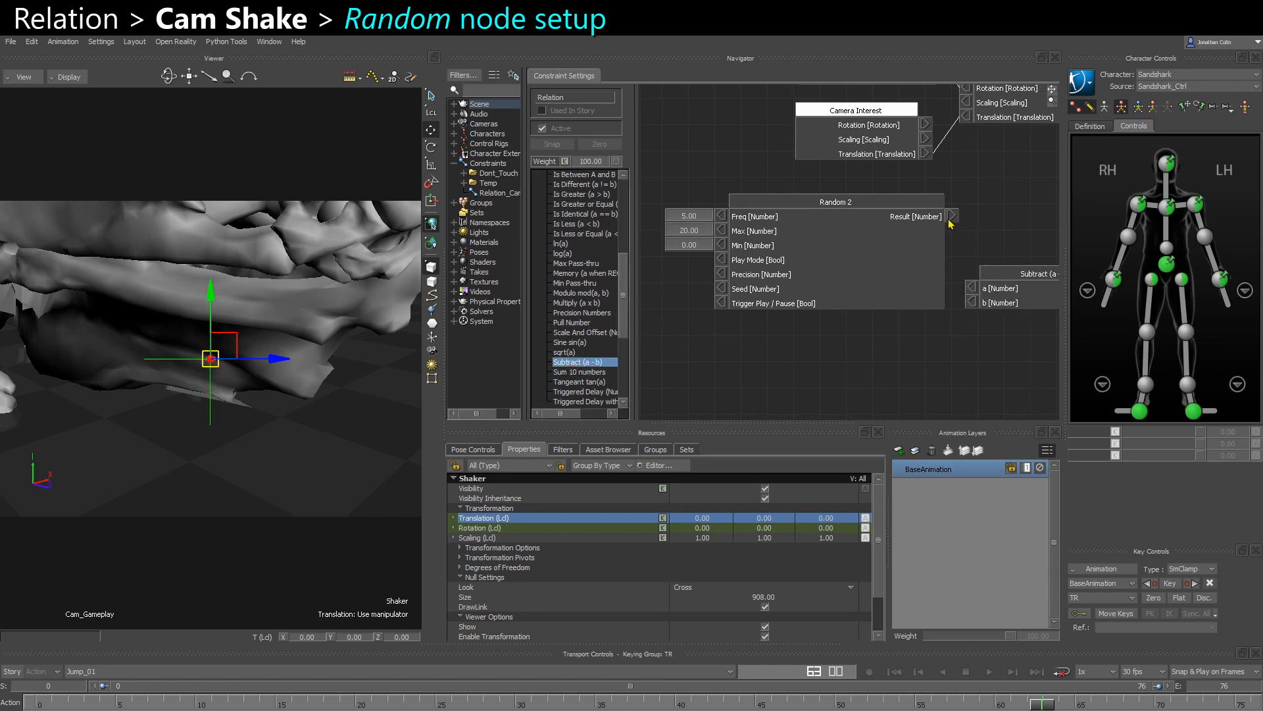
drag(949, 220, 975, 289)
drag(1008, 279, 1032, 223)
shift+drag(1012, 264, 942, 279)
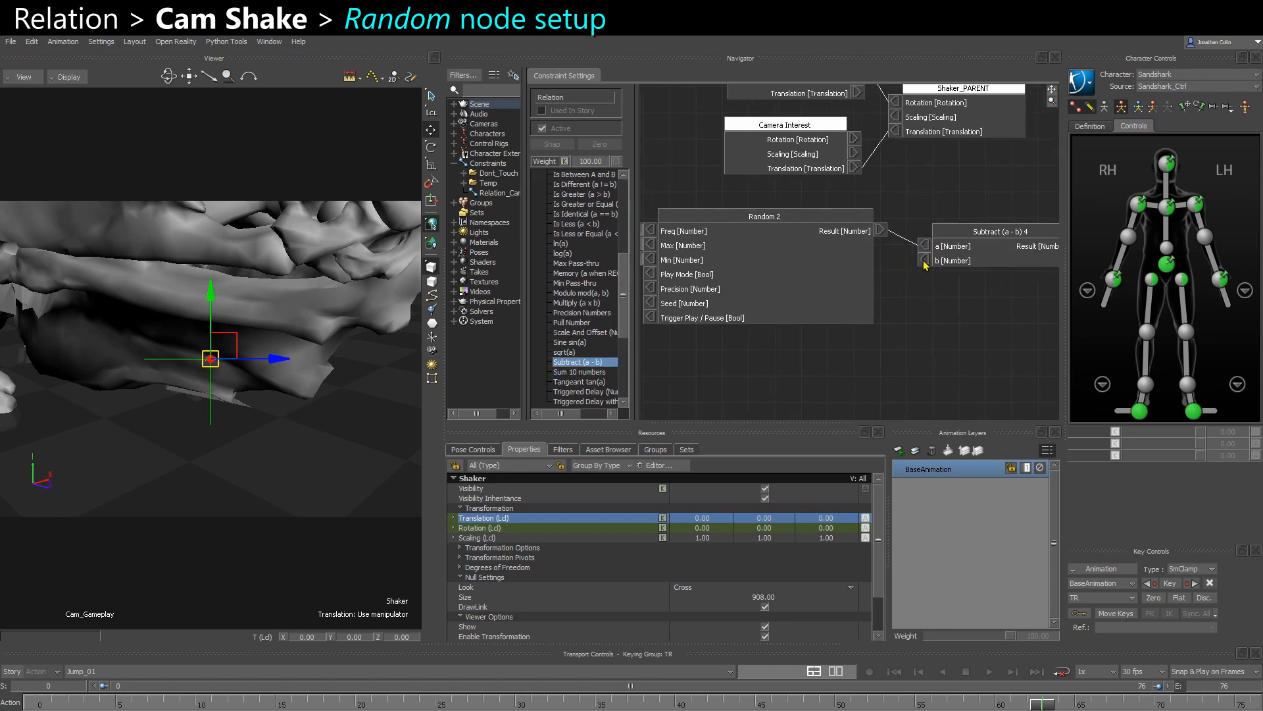
- Set the Subtract node's b input to 10
click(924, 261)
double_click(904, 261)
text(10)
key(Return)
drag(949, 261, 964, 252)
- Enable Trigger Play / Pause on the Random node
shift+drag(907, 309, 994, 292)
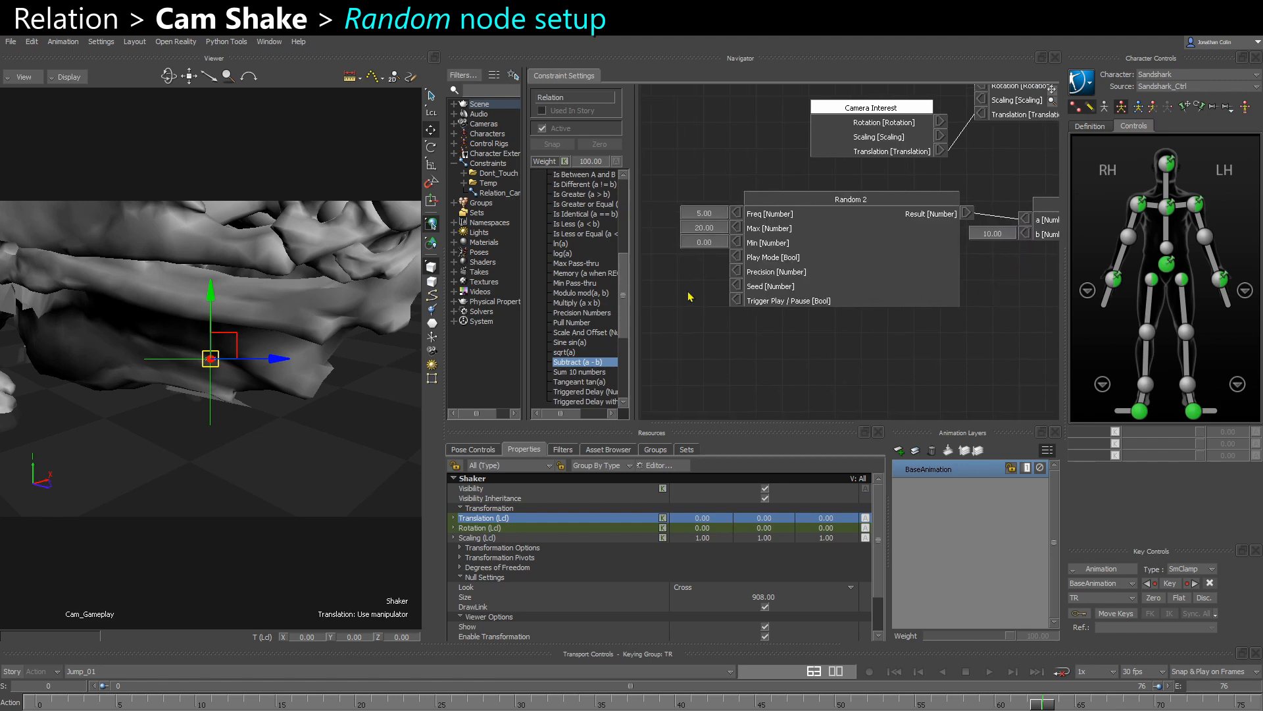
right_click(737, 304)
click(763, 308)
mouse_move(822, 327)
middle_down()
mouse_move(770, 321)
mouse_move(806, 331)
middle_up()
- Feed the Subtract result through a Number to Vector node into Shaker's local Translation, and space the nodes apart
middle_drag(934, 314, 631, 321)
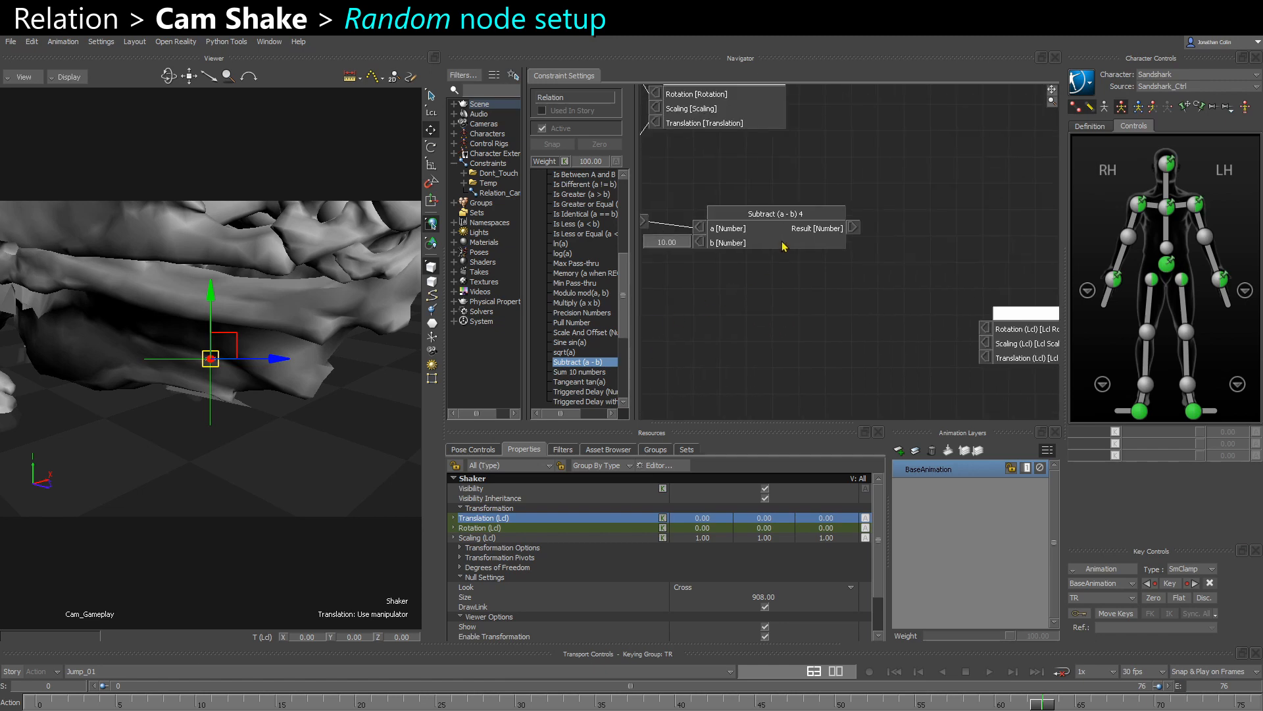
drag(783, 243, 776, 243)
middle_drag(839, 293, 809, 287)
drag(995, 339, 999, 308)
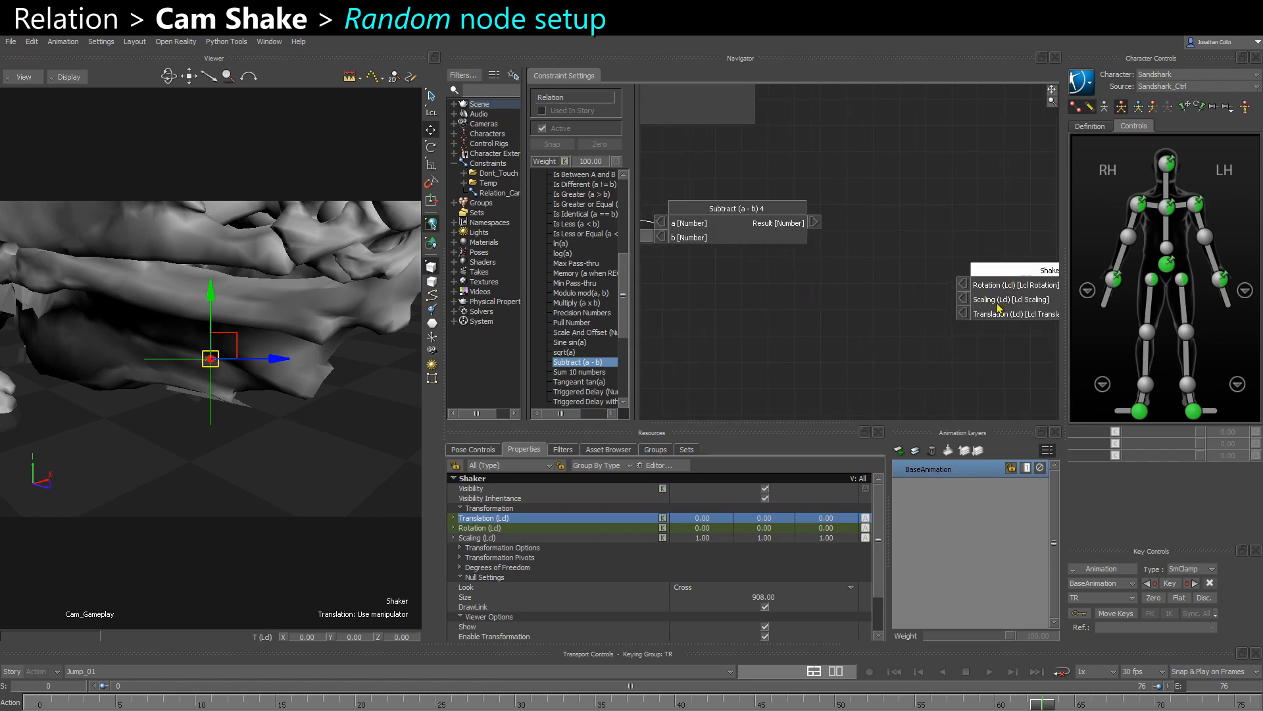
drag(810, 227, 1011, 274)
middle_drag(1000, 313, 952, 303)
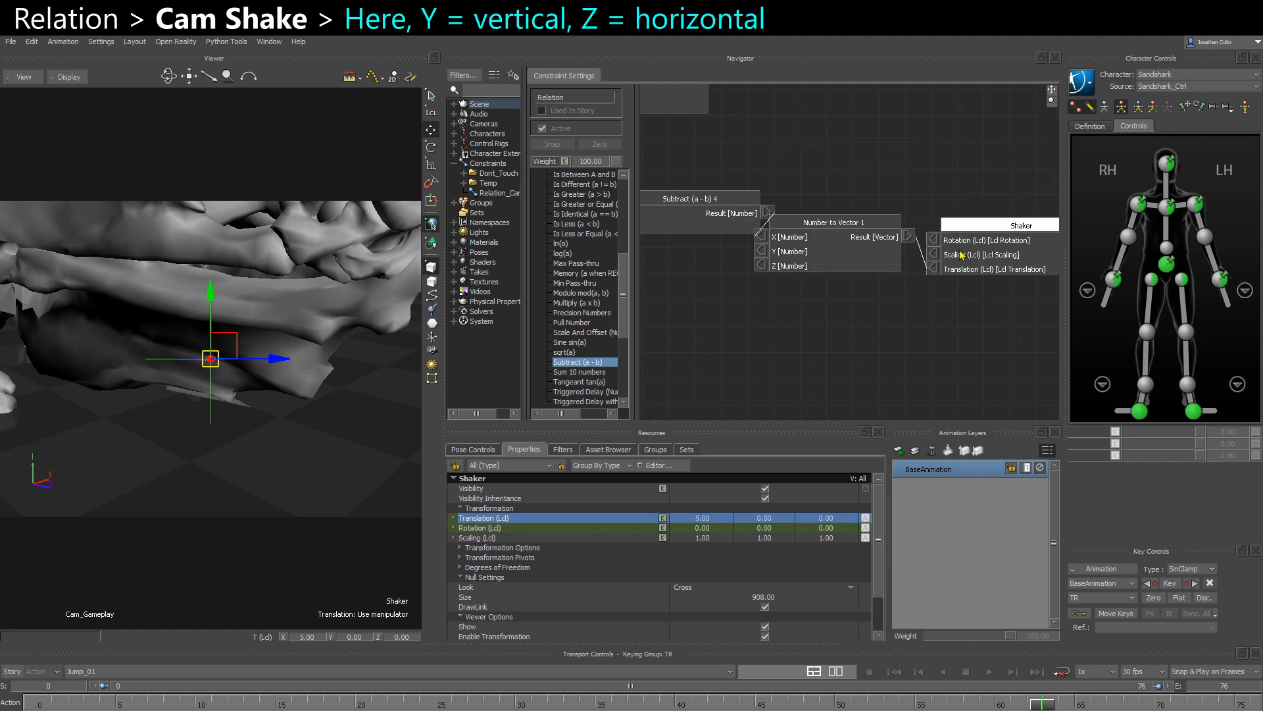
drag(960, 251, 997, 270)
drag(847, 241, 878, 261)
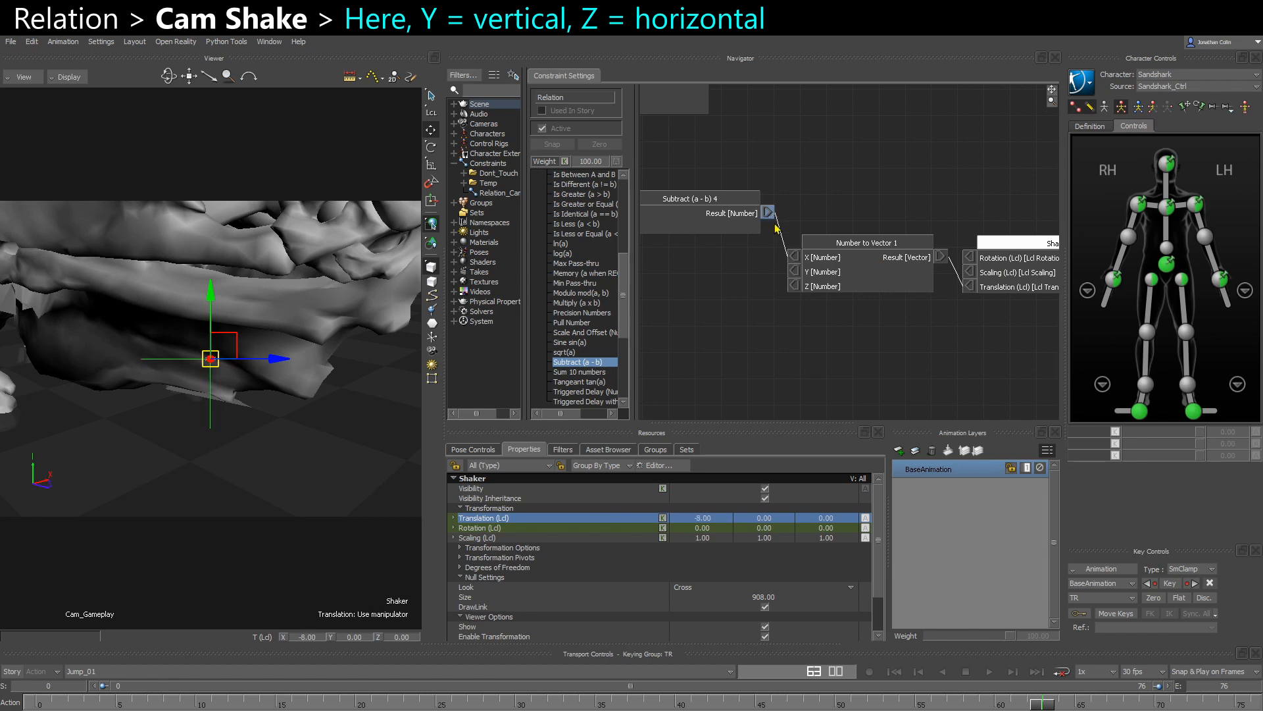
- Reroute the Subtract result to the Number to Vector node's Y input and disconnect its X input
drag(767, 211, 794, 271)
right_click(796, 261)
click(825, 263)
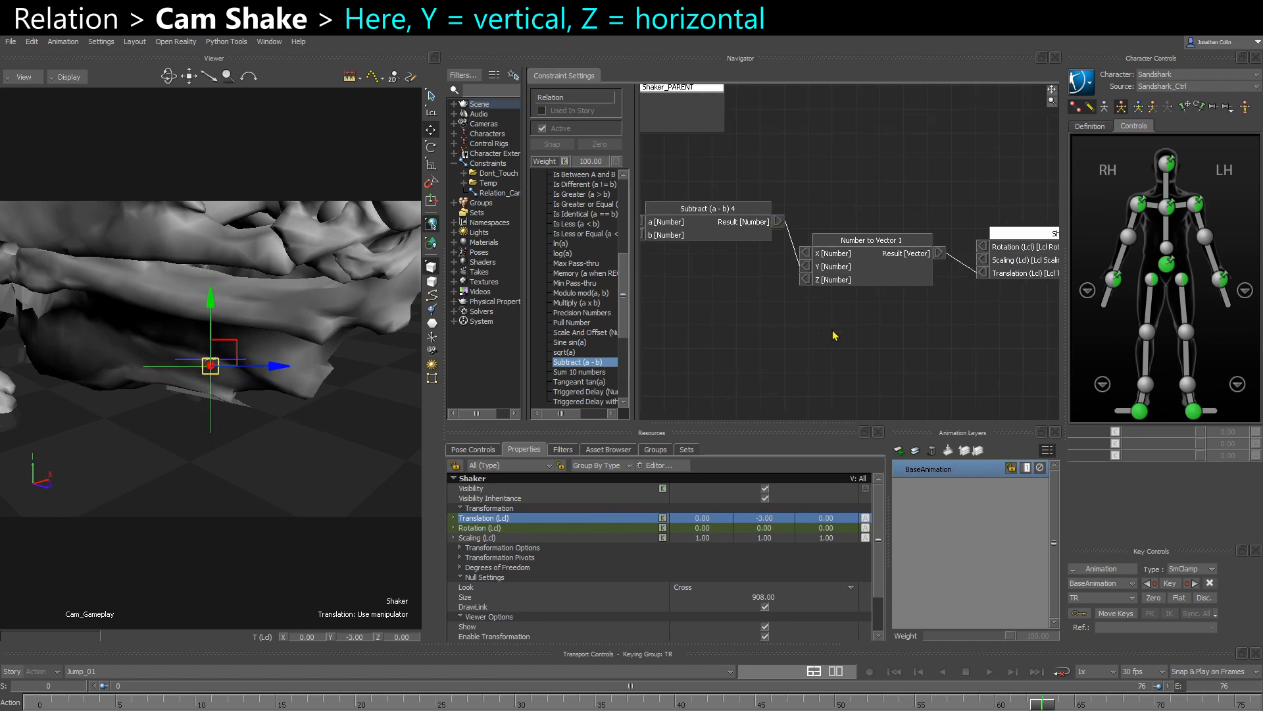
drag(872, 260, 890, 271)
shift+drag(750, 316, 773, 304)
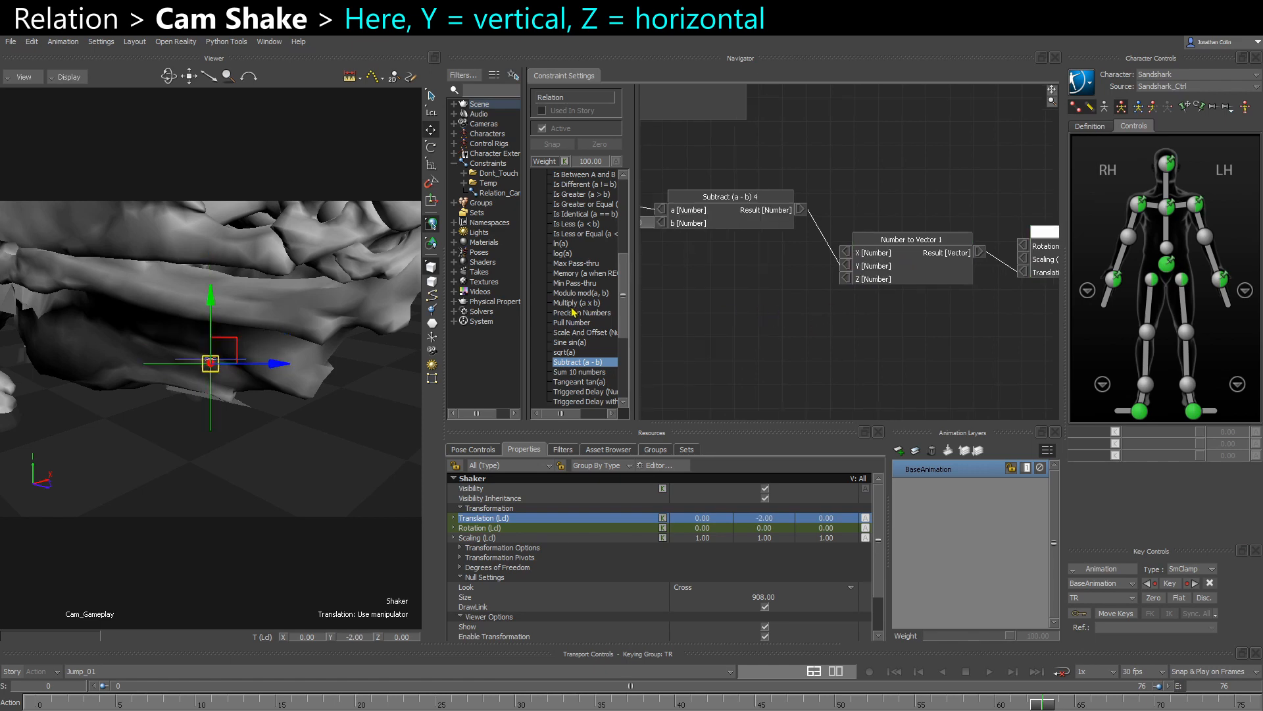
- Insert a Damp node between the Subtract result and the Number to Vector node's Y input
scroll(584, 317, up, 7)
scroll(588, 327, up, 1)
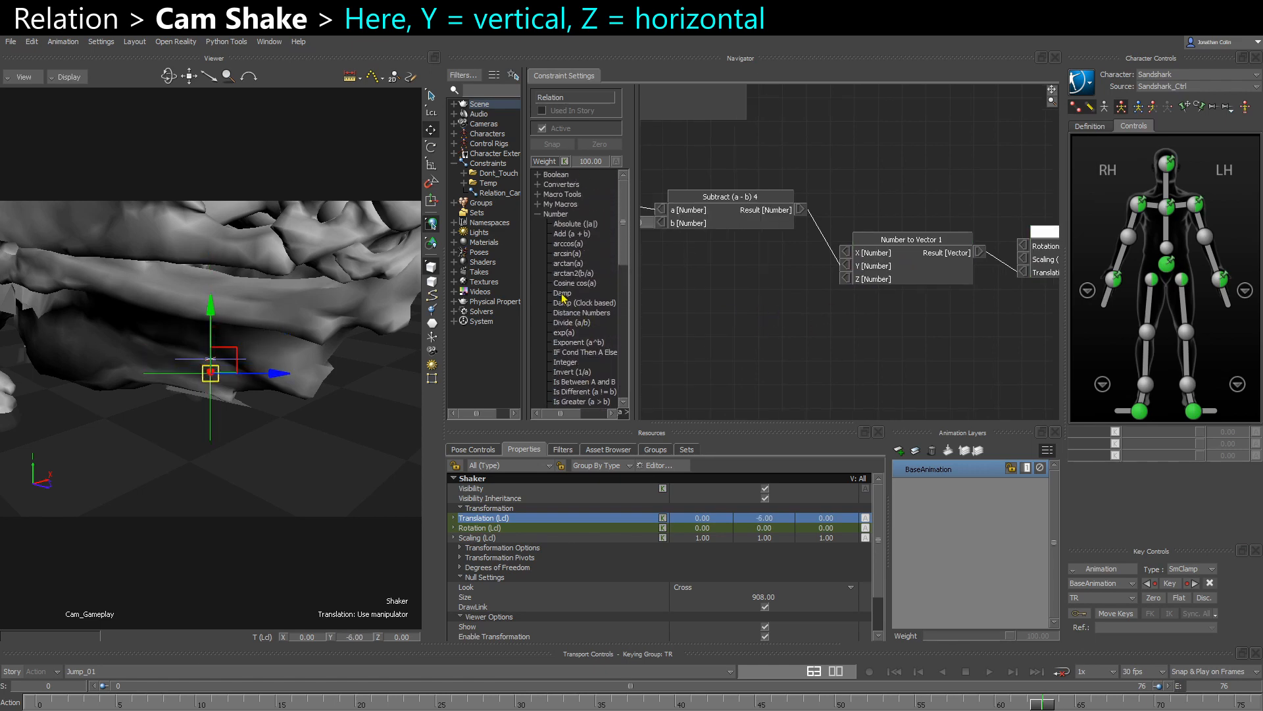
drag(564, 293, 711, 273)
shift+drag(936, 297, 901, 227)
drag(790, 244, 862, 228)
click(977, 272)
drag(986, 235, 971, 217)
shift+drag(740, 298, 927, 308)
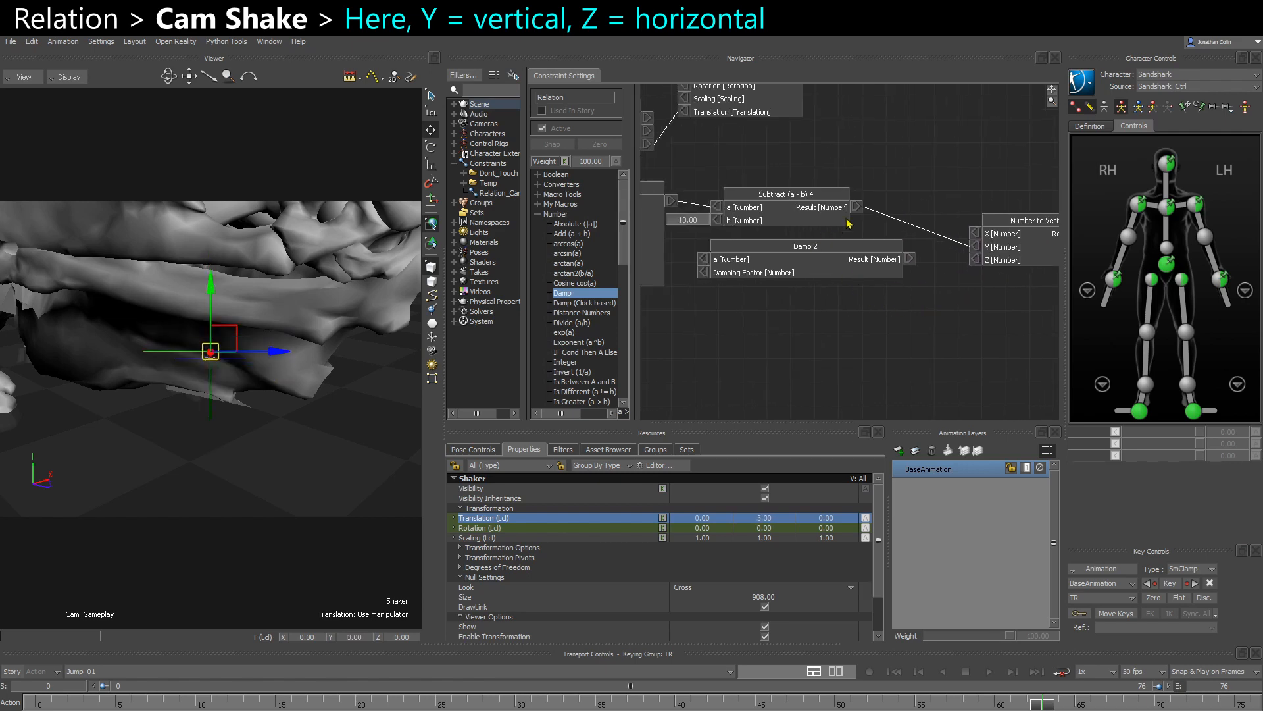
drag(857, 208, 703, 262)
drag(909, 263, 978, 248)
- Open the Damp node's Damping Factor for a manual value and set it to 2000
right_click(705, 272)
click(731, 277)
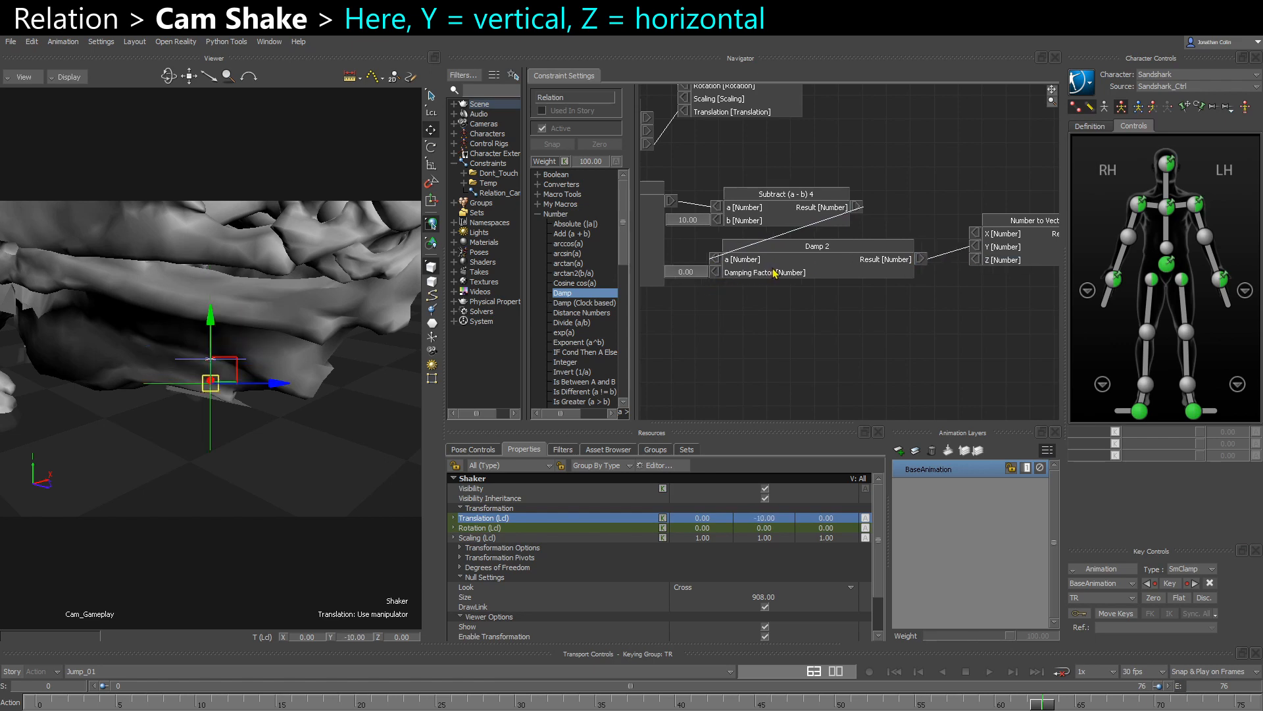
click(700, 274)
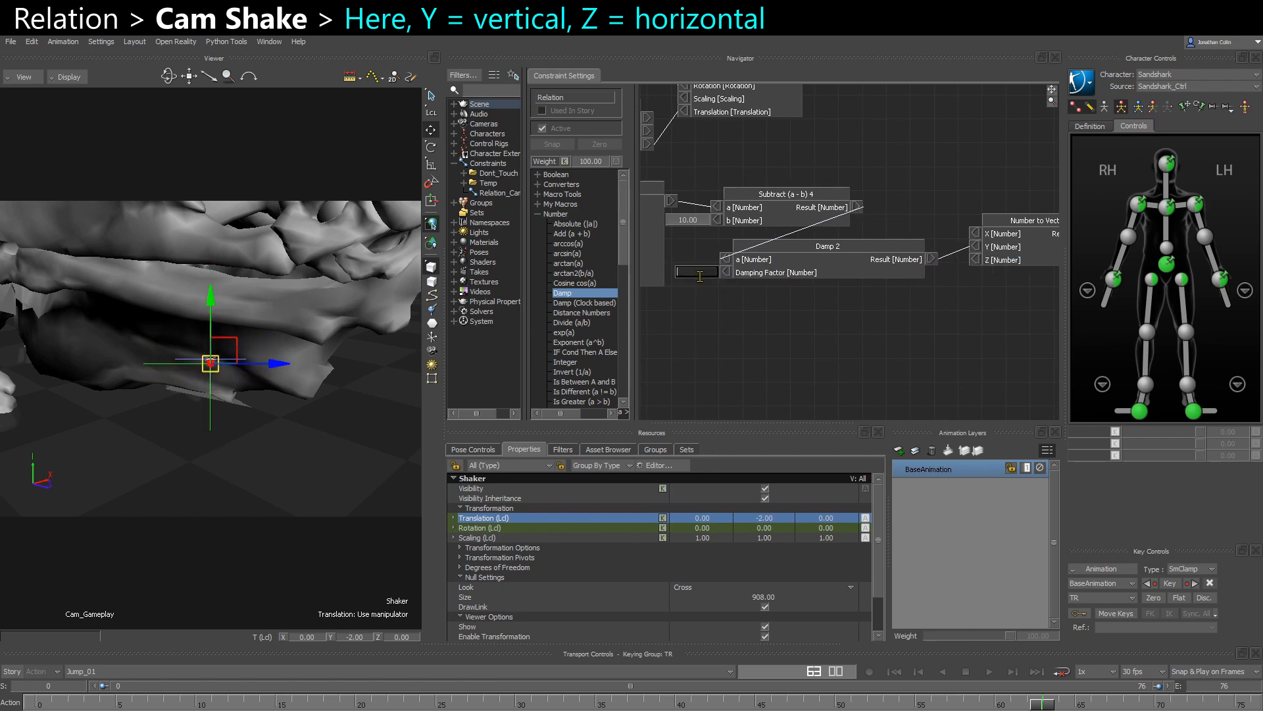
text(2000)
key(Return)
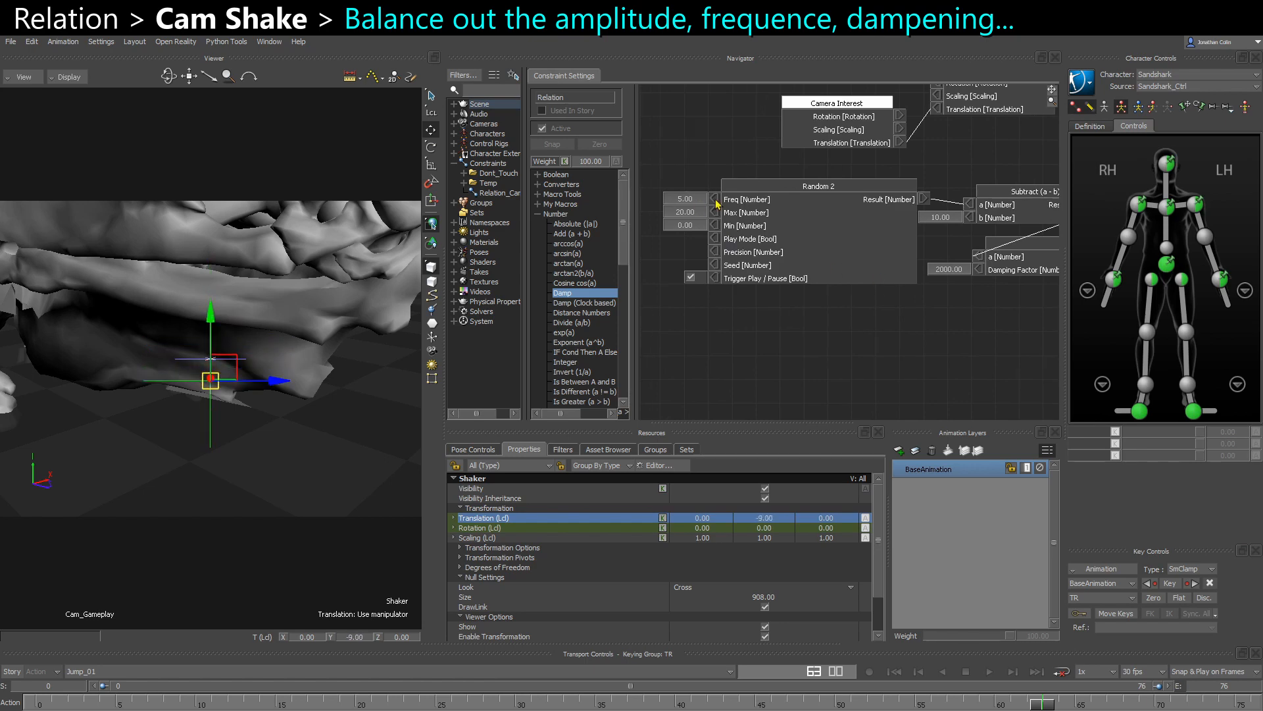
- Try a Freq of 10 on the Random node, and set it back to 5
double_click(698, 204)
text(10)
key(Return)
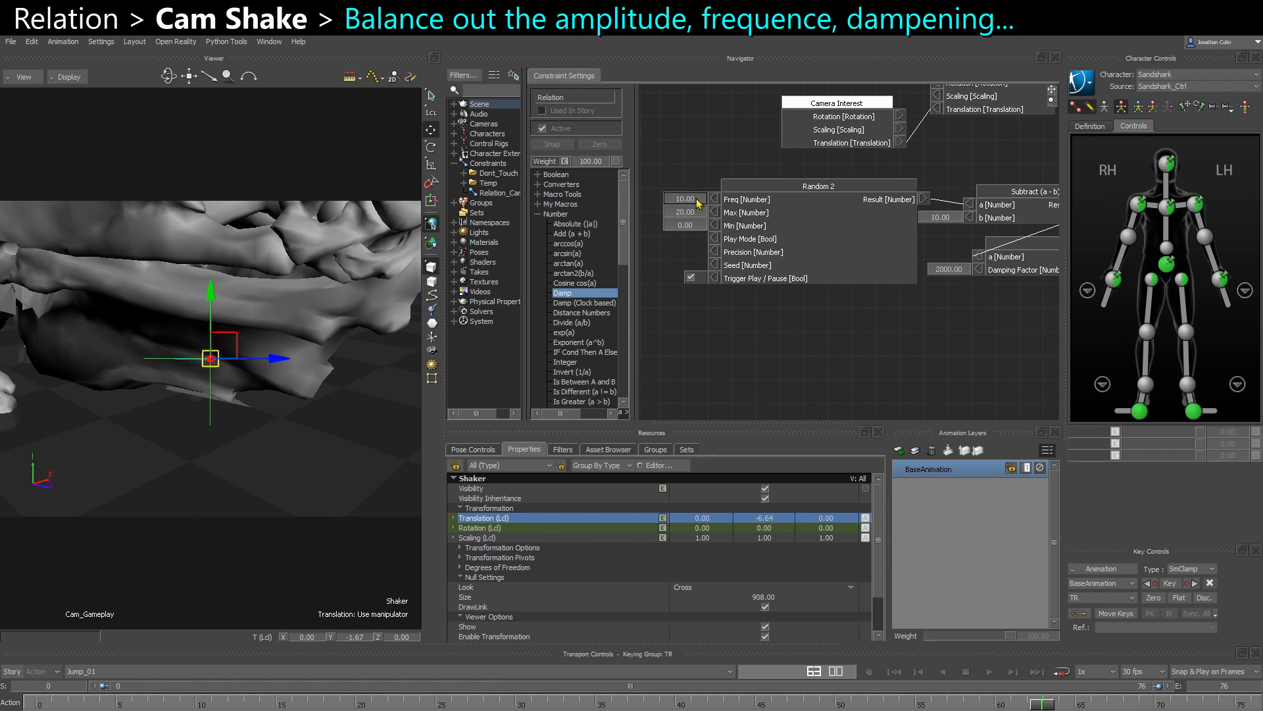
double_click(698, 203)
text(5)
key(Return)
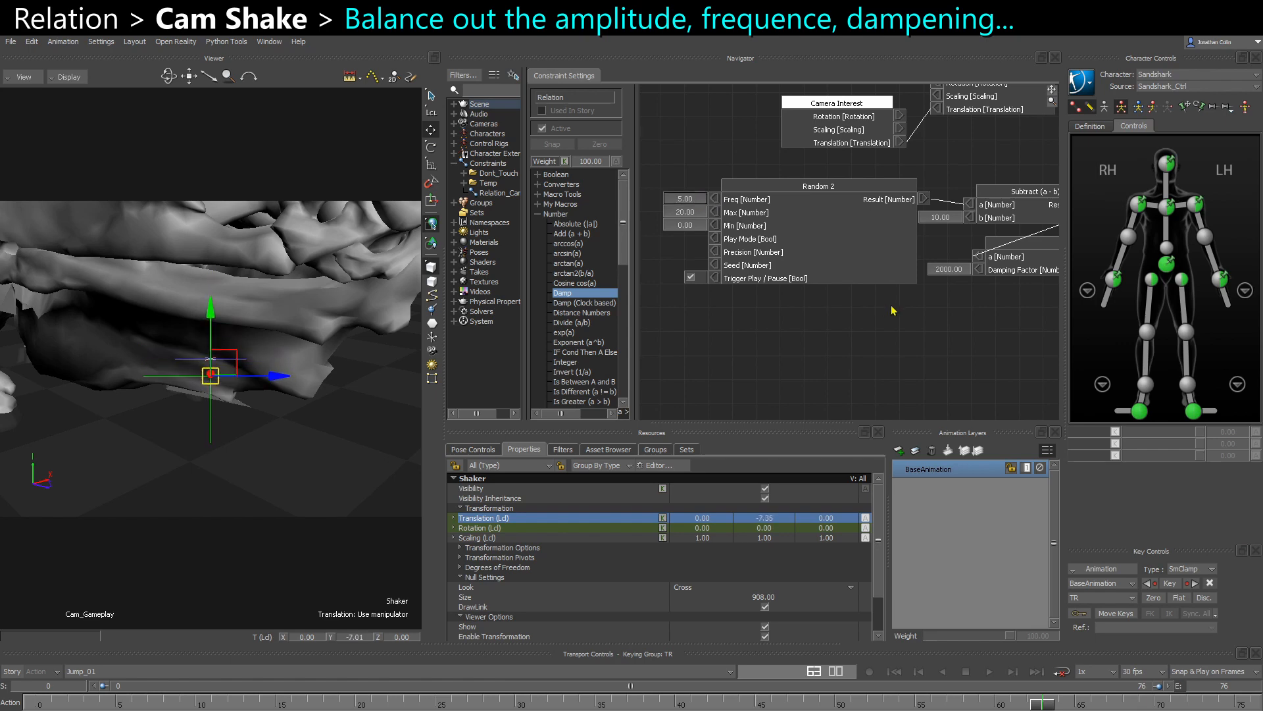
- Set the Damp node's Damping Factor to 4000
shift+drag(892, 311, 841, 305)
double_click(897, 264)
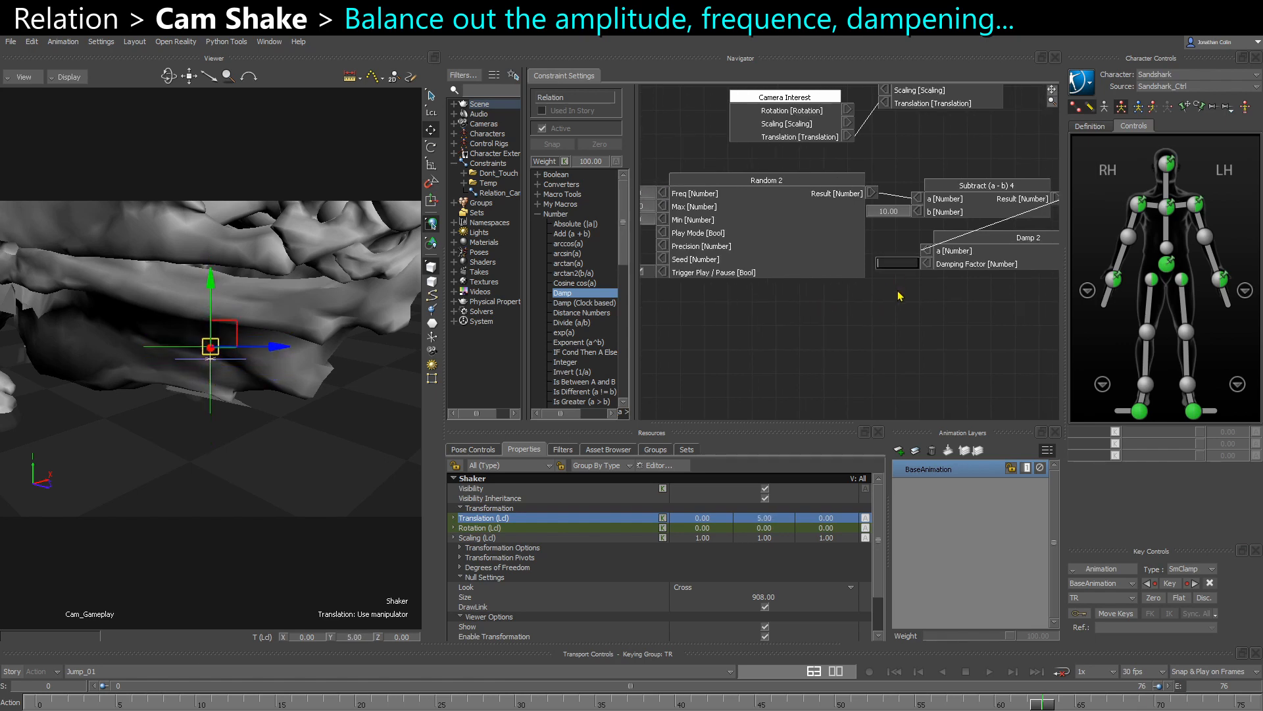
text(4000)
key(Return)
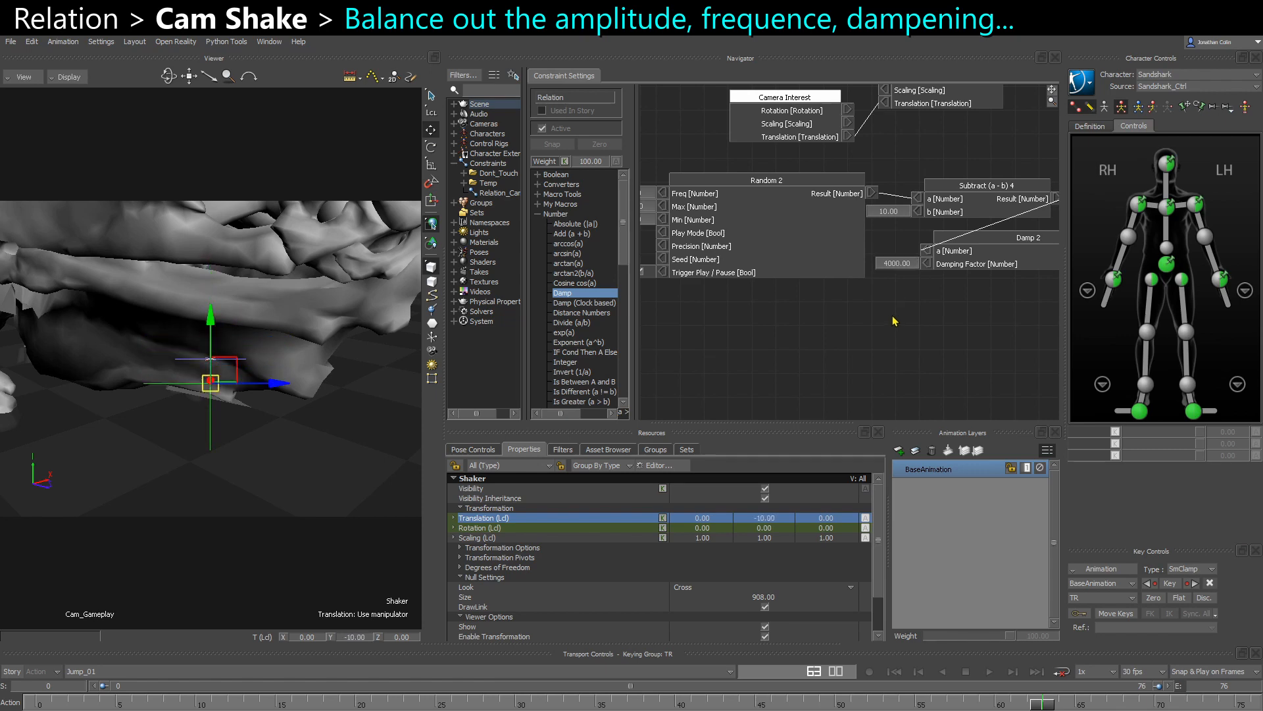
- Duplicate the Random, Subtract and Damp nodes together and place the copies directly below the originals
shift+drag(871, 307, 904, 306)
mouse_move(761, 306)
shift+mouse_down()
mouse_move(794, 307)
mouse_move(589, 320)
shift+mouse_up()
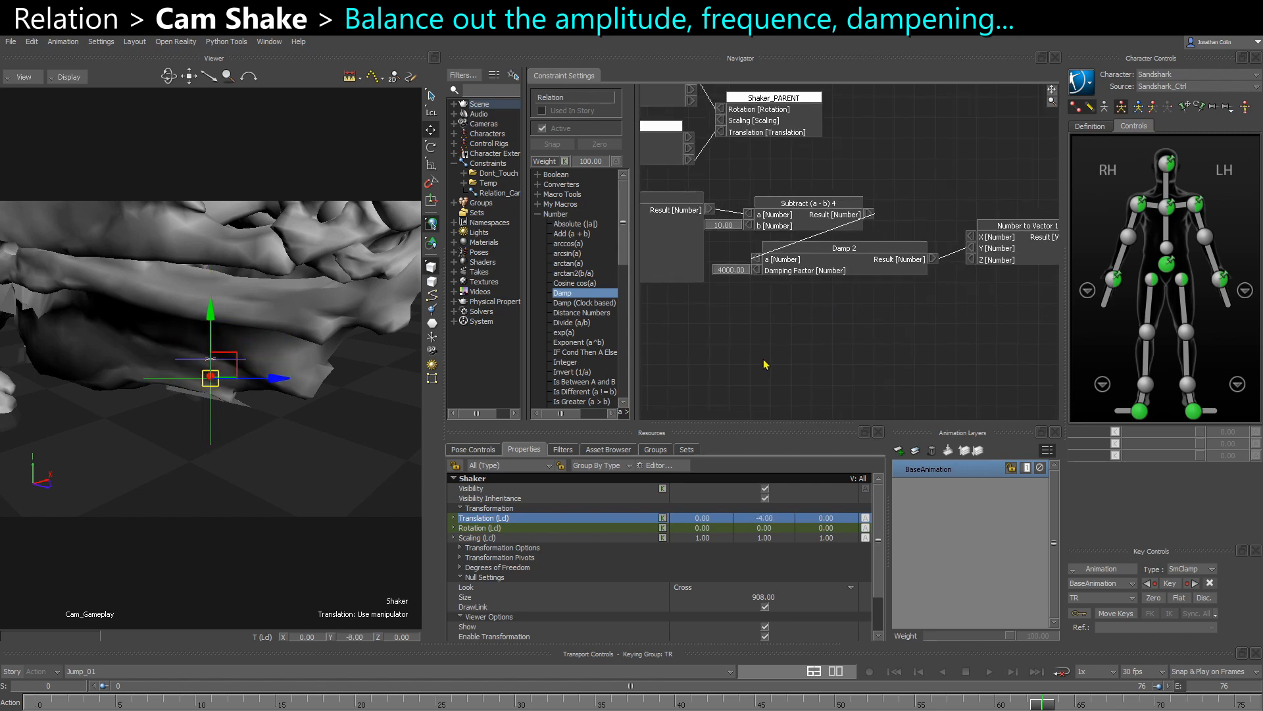
shift+drag(790, 358, 880, 316)
scroll(842, 351, down, 2)
scroll(877, 317, down, 2)
drag(793, 294, 960, 195)
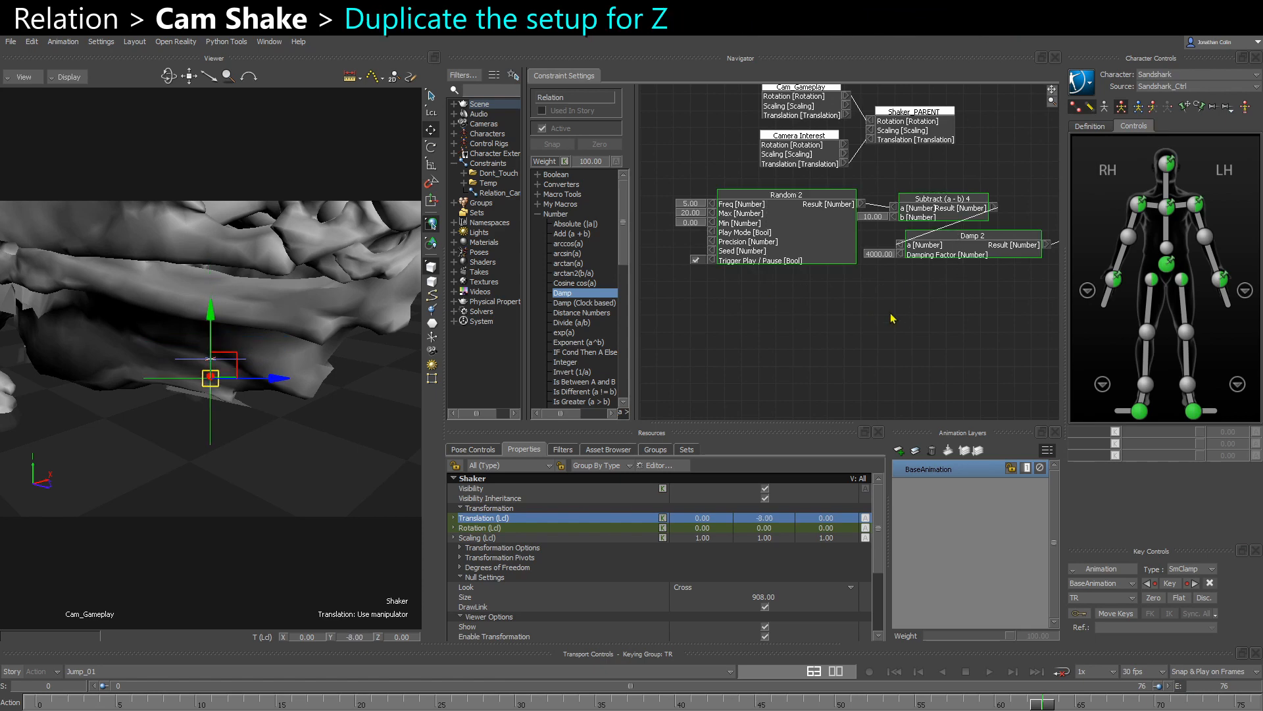
key(ctrl+c)
key(ctrl+v)
shift+drag(846, 355, 821, 353)
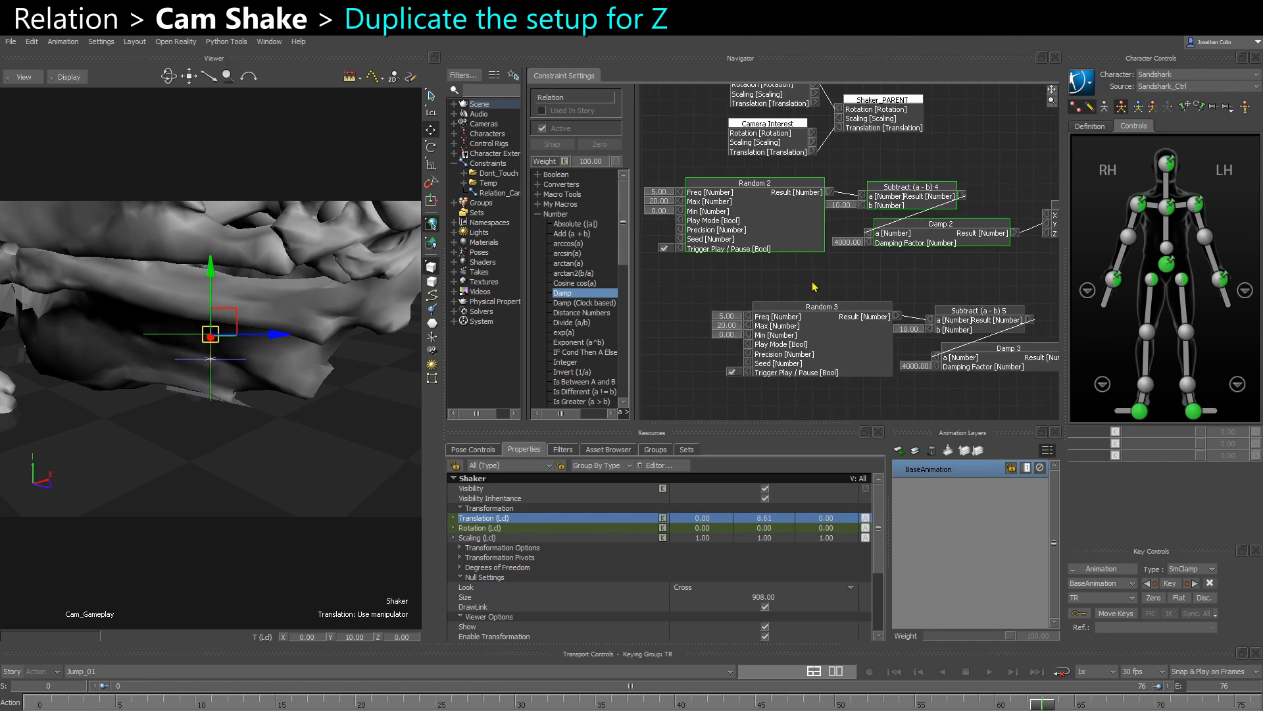
drag(814, 285, 945, 325)
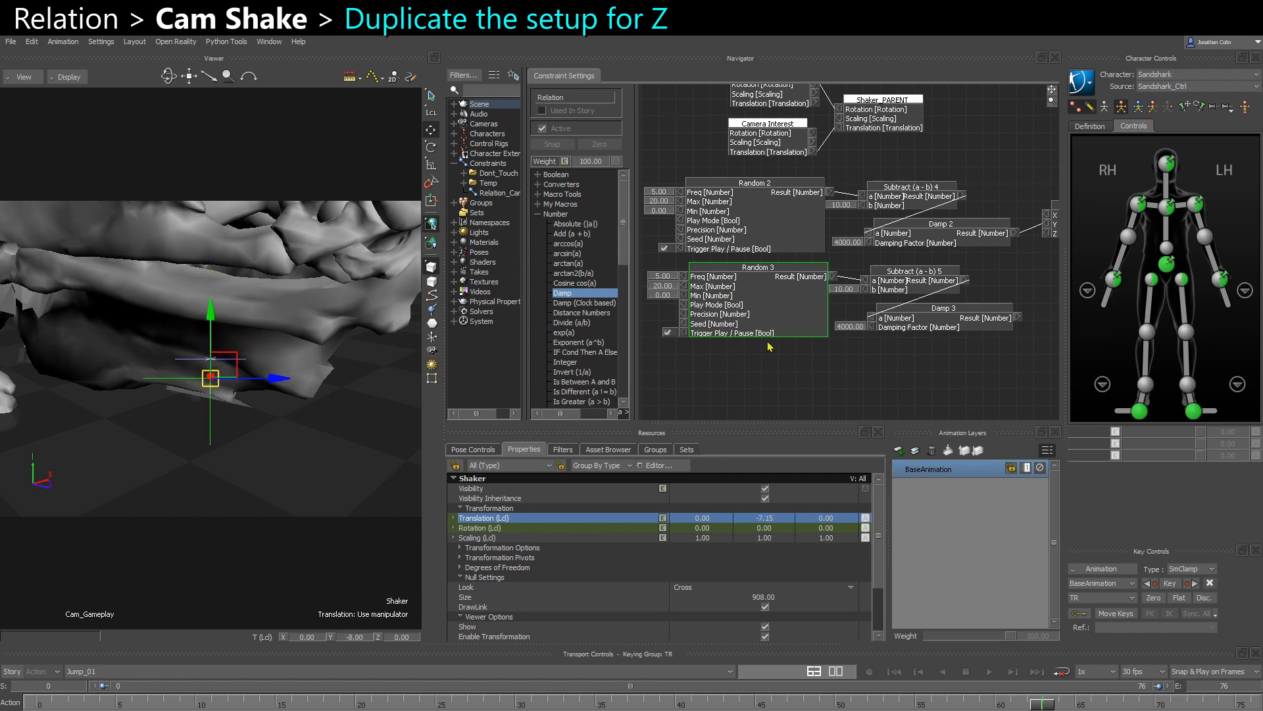
click(764, 390)
- Connect the duplicated Damp node's Result to the Number to Vector node's Z input and reposition the vector node
shift+drag(1048, 248, 941, 242)
scroll(901, 257, up, 1)
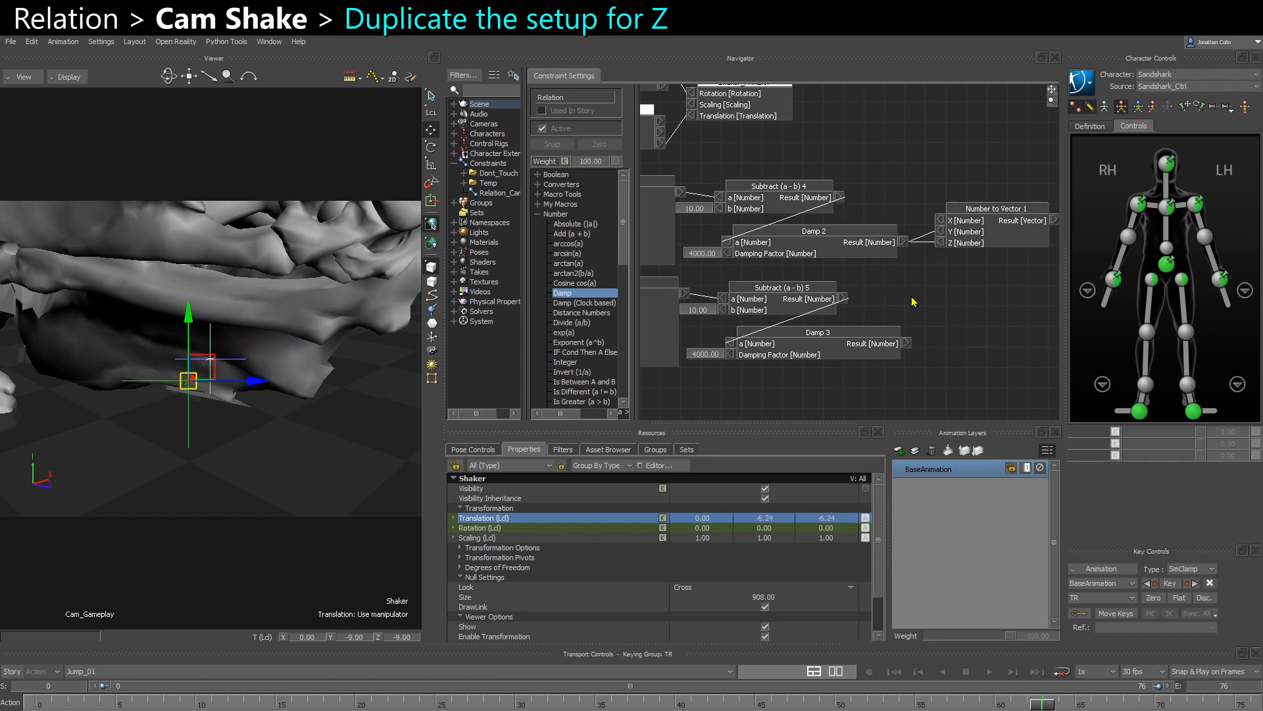
shift+drag(914, 302, 820, 246)
click(827, 255)
drag(840, 290, 985, 206)
drag(880, 227, 891, 287)
click(866, 217)
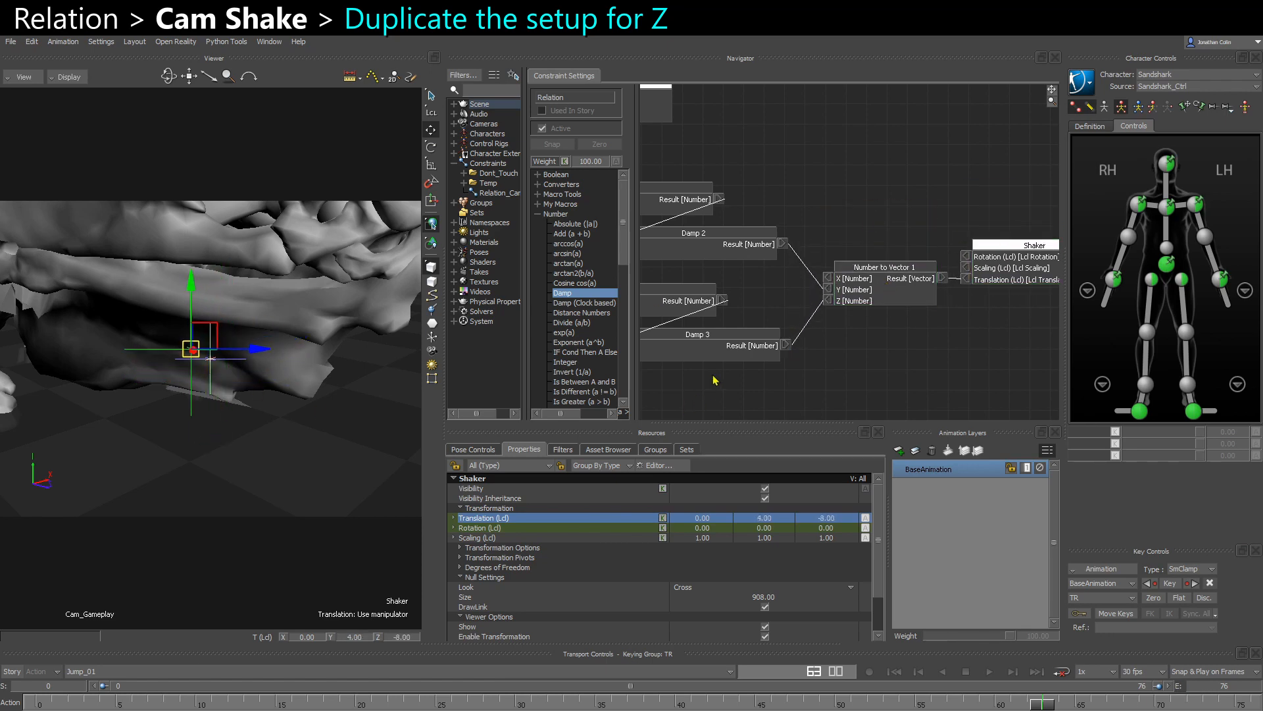
- Set the duplicated Random node's Freq to 3 and its Max to 30
shift+drag(713, 376, 937, 356)
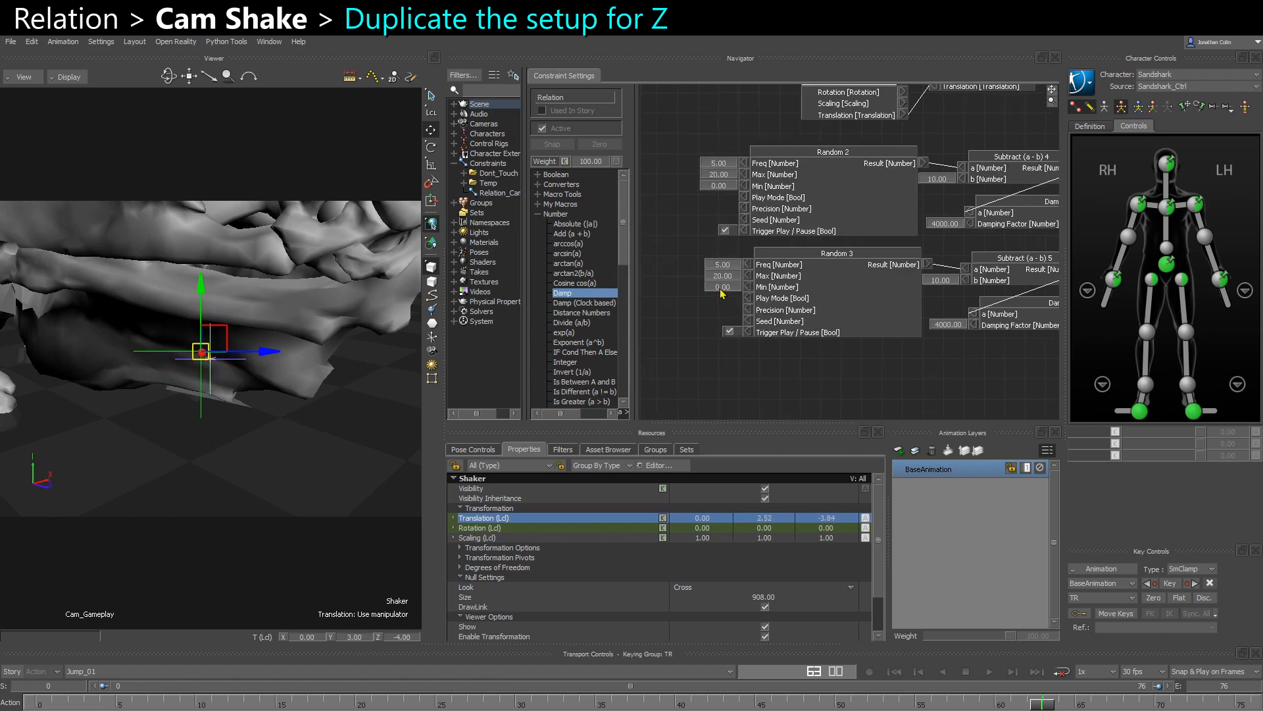
scroll(731, 270, up, 1)
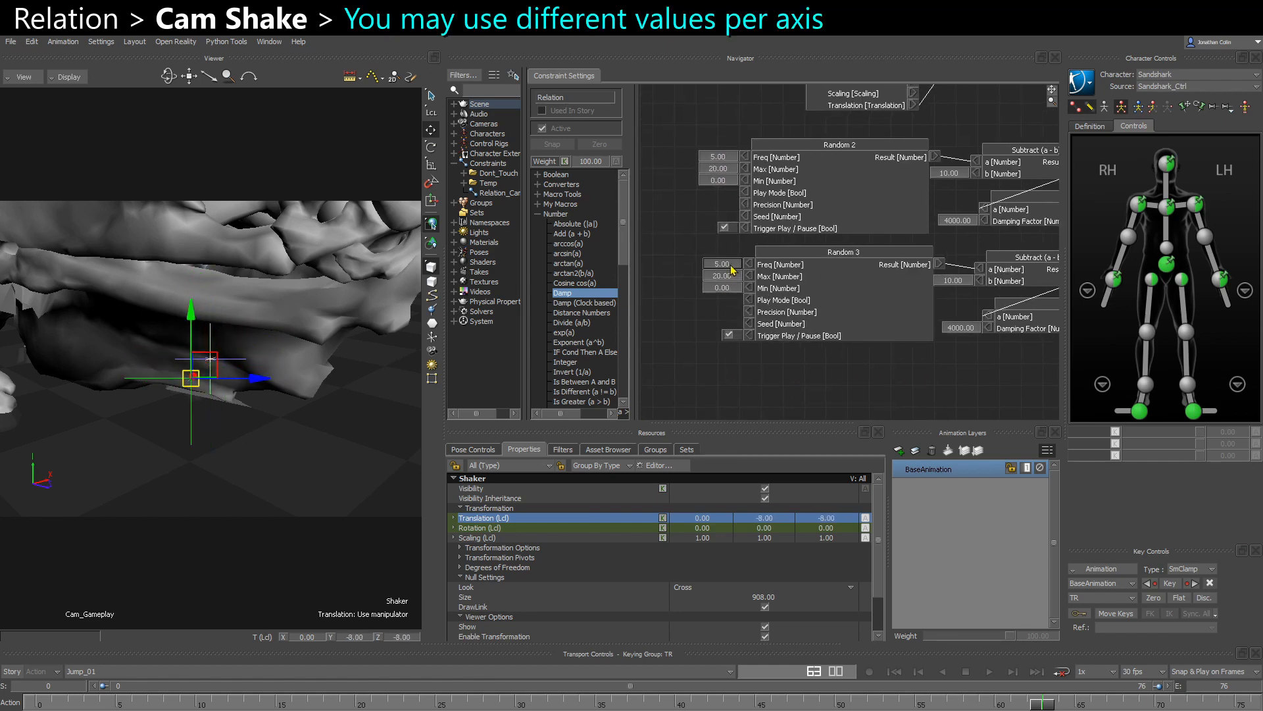
double_click(723, 263)
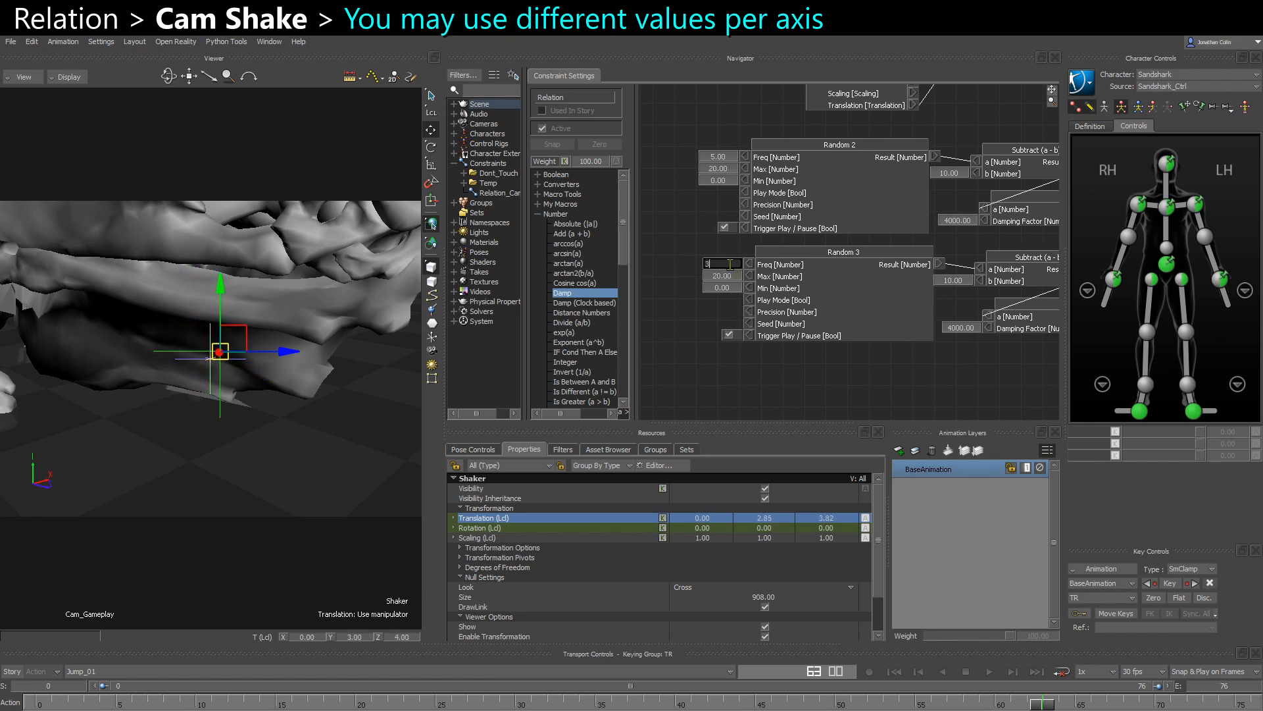
text(3)
key(Return)
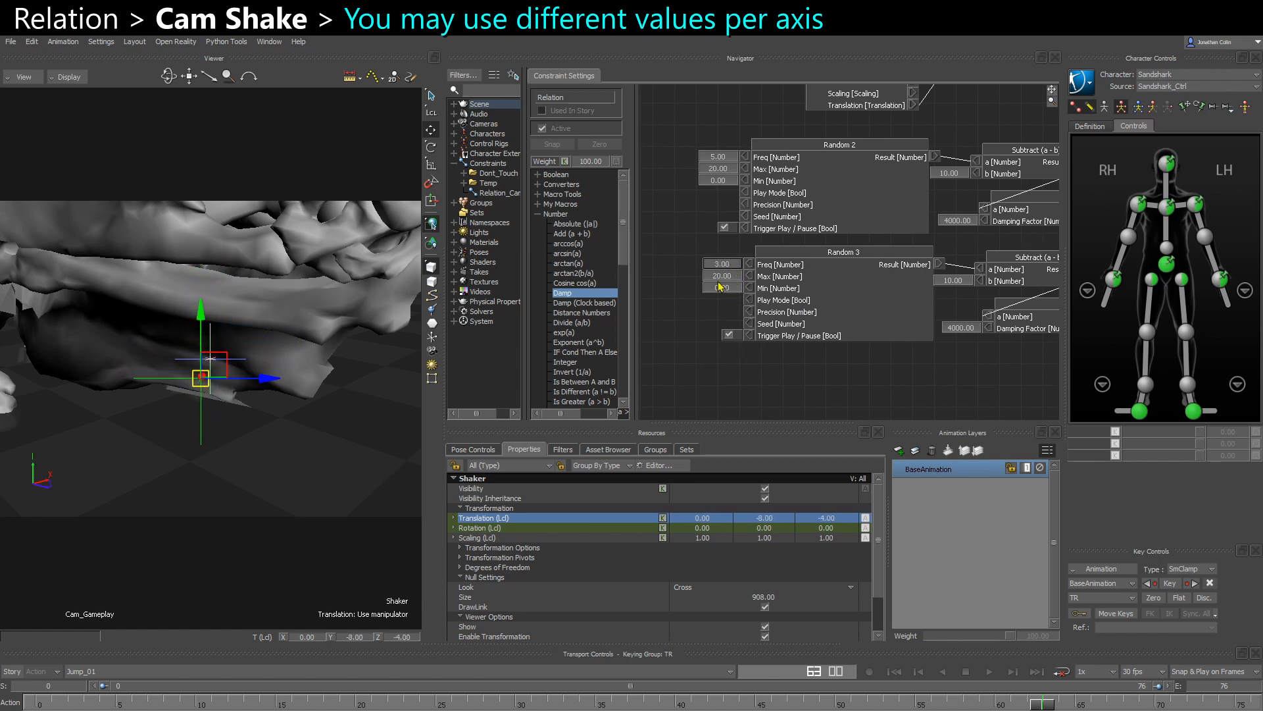
double_click(719, 275)
text(25)
key(Return)
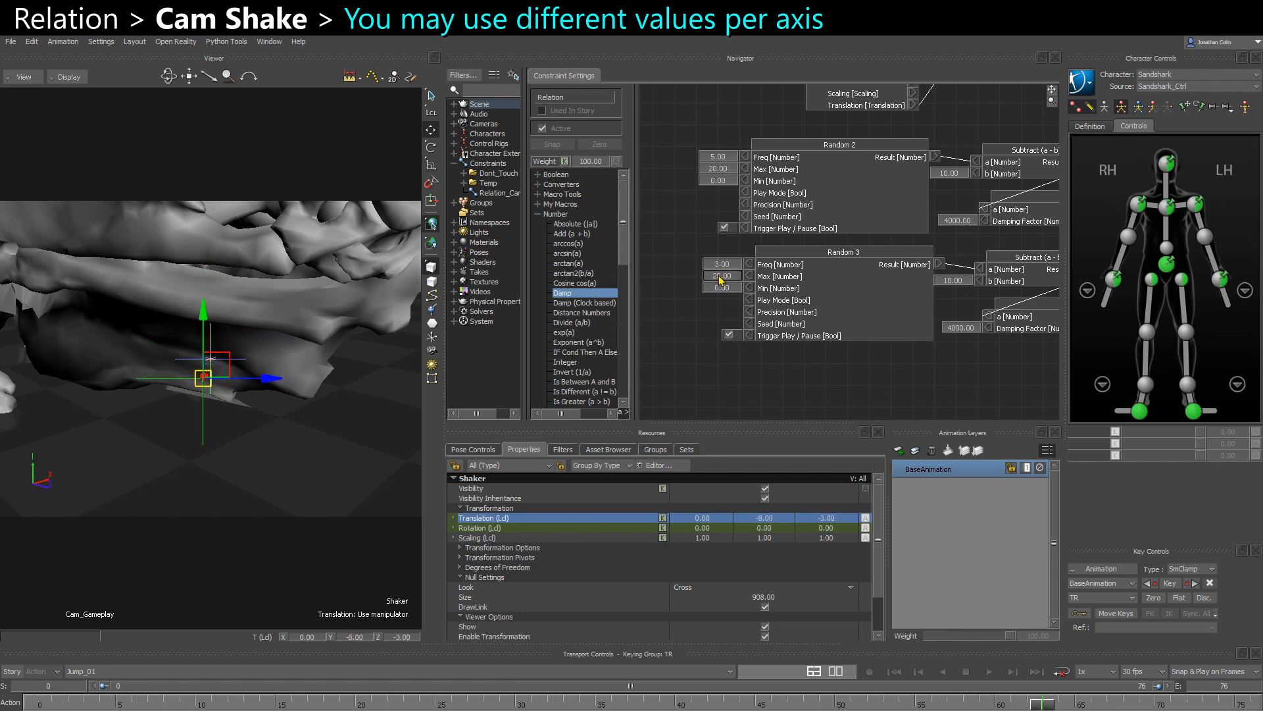
double_click(727, 277)
text(30s)
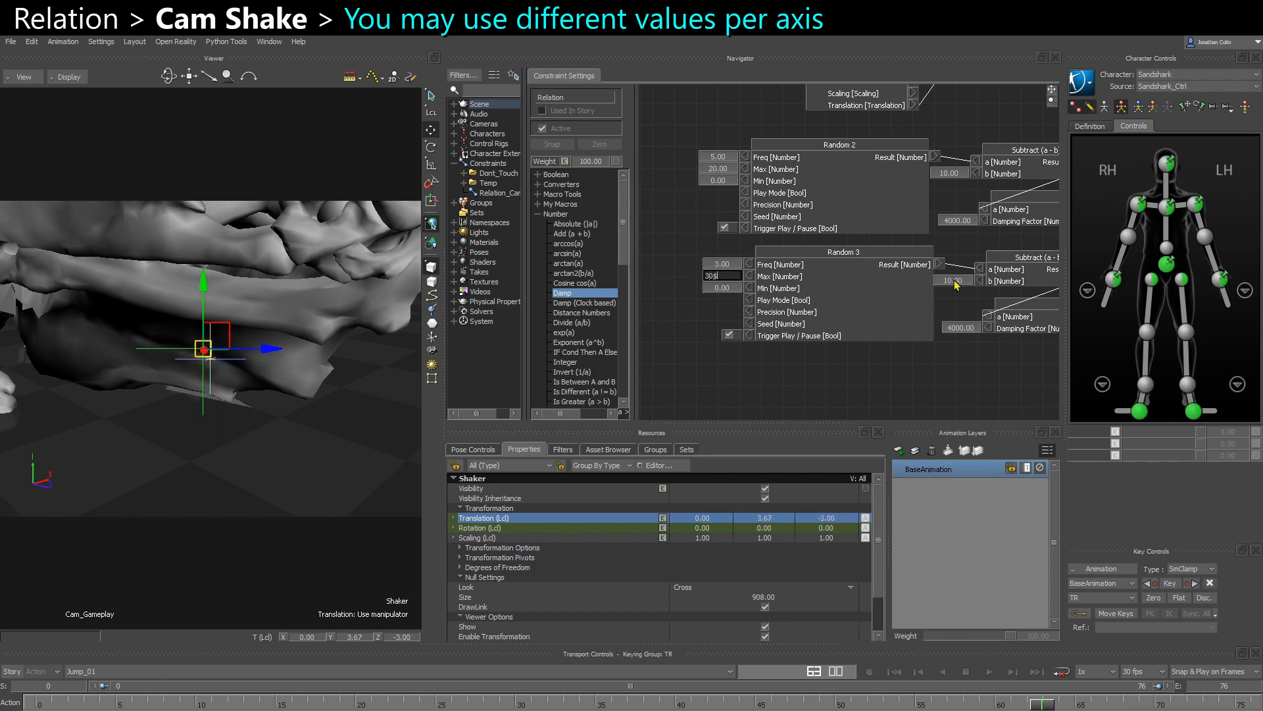
key(Return)
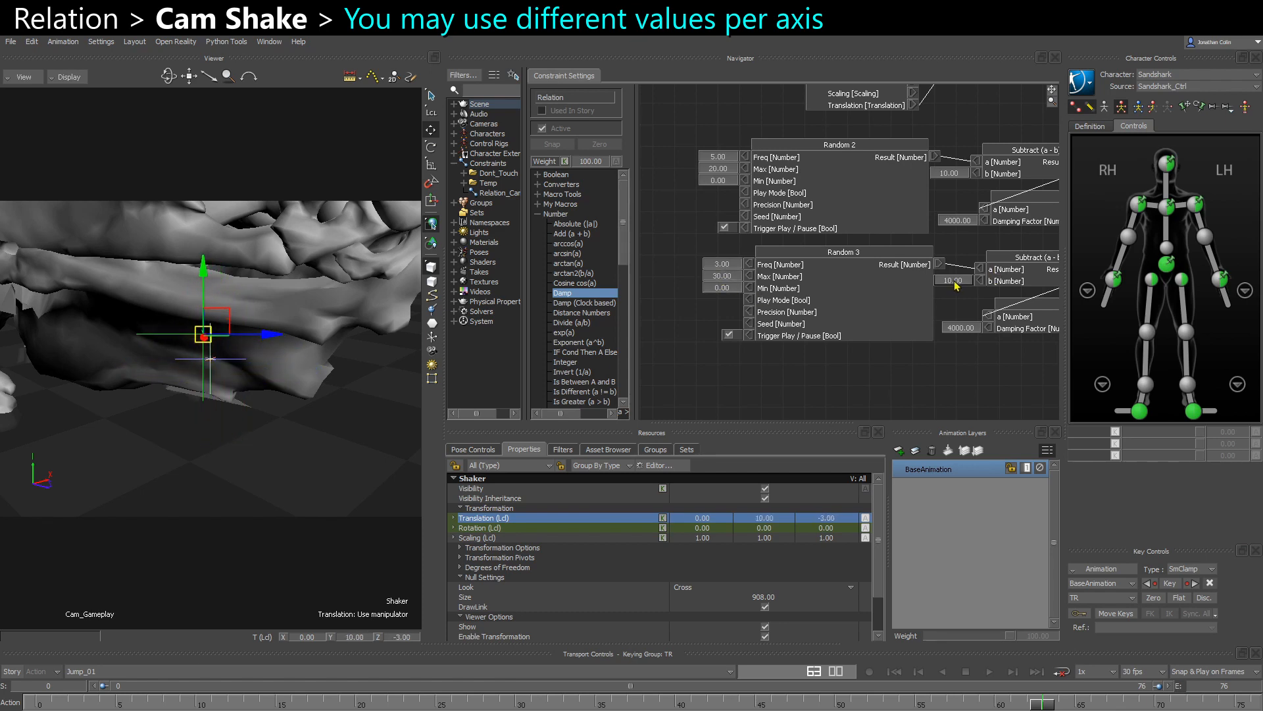
- Set the duplicated Subtract node's b input to 15
double_click(955, 281)
text(15)
key(Return)
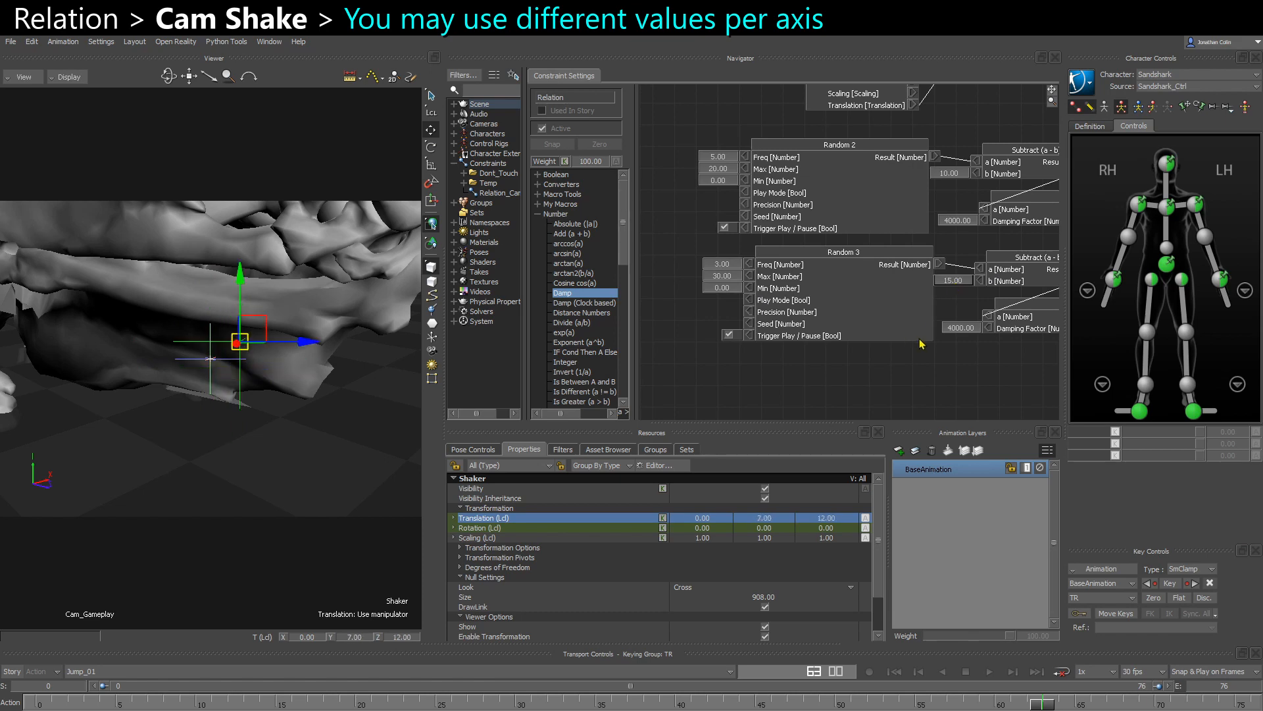
- Set the Damping Factor of the Damp node in the Random 3 chain to 6000
middle_drag(921, 344, 846, 347)
double_click(884, 331)
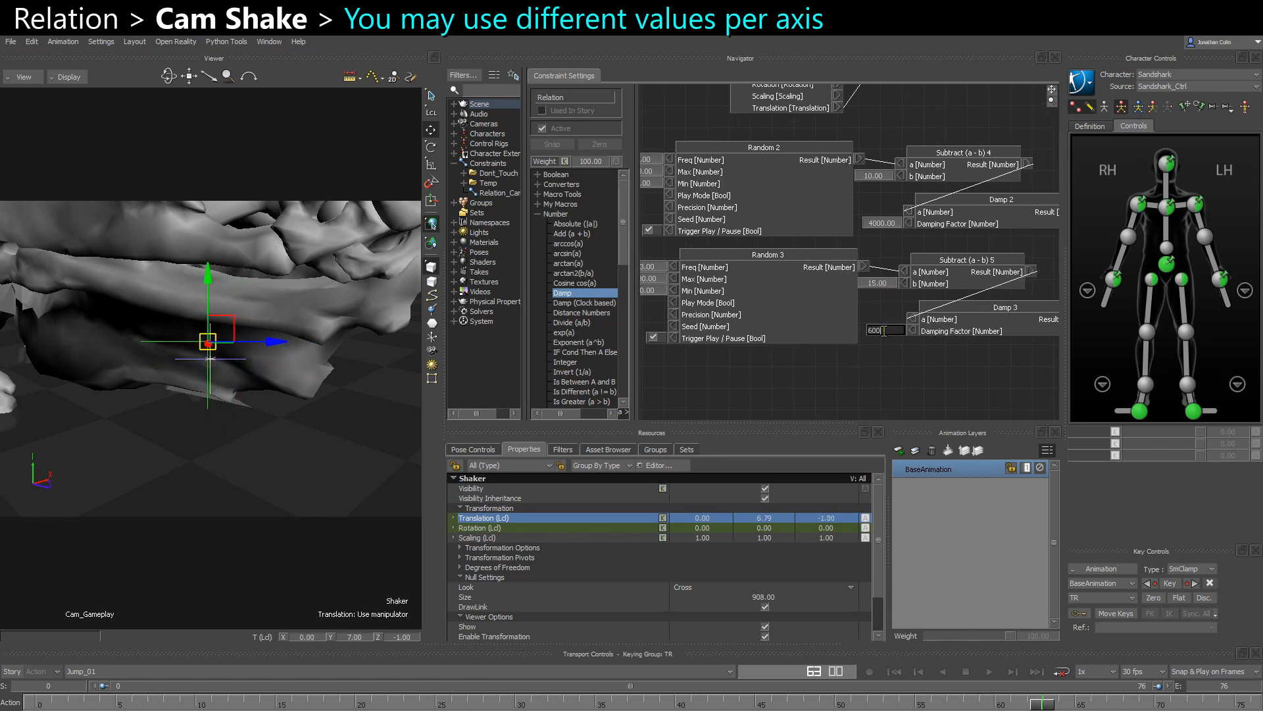
key(Return)
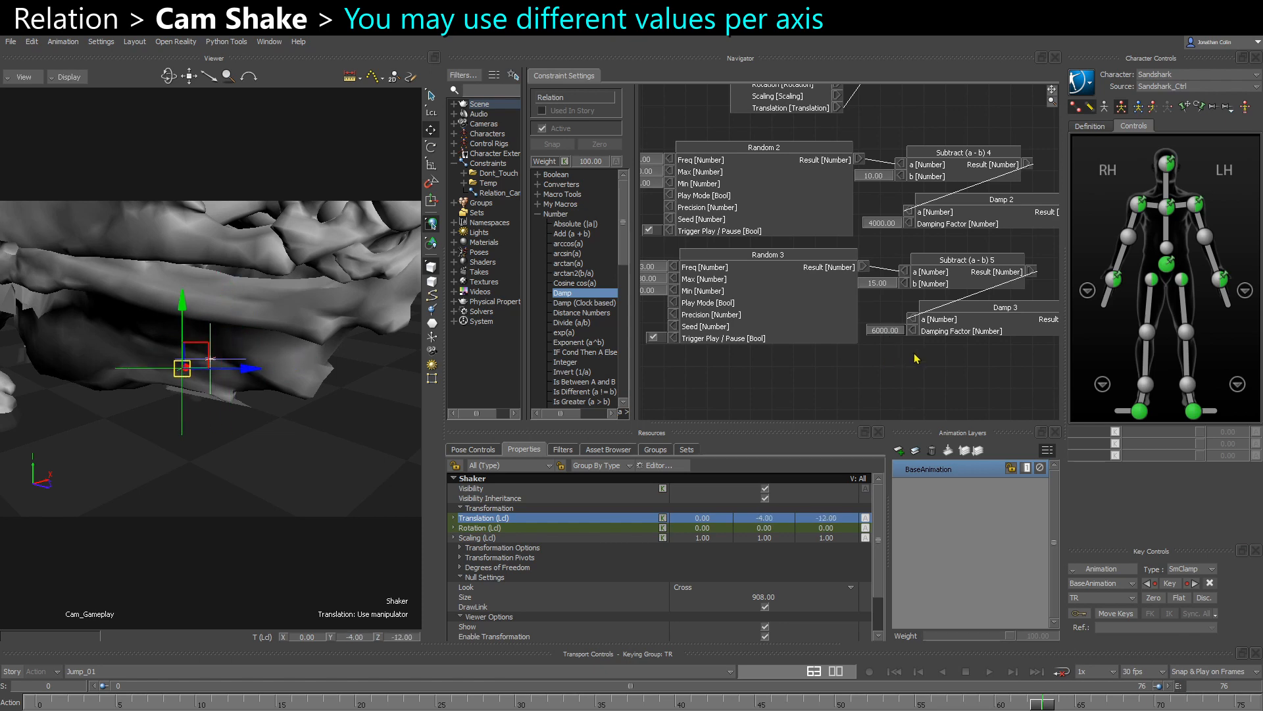
- Spread the Number to Vector and Shaker nodes apart and add a Damping (3D) node just below them
middle_drag(915, 355, 862, 359)
middle_drag(982, 277, 760, 280)
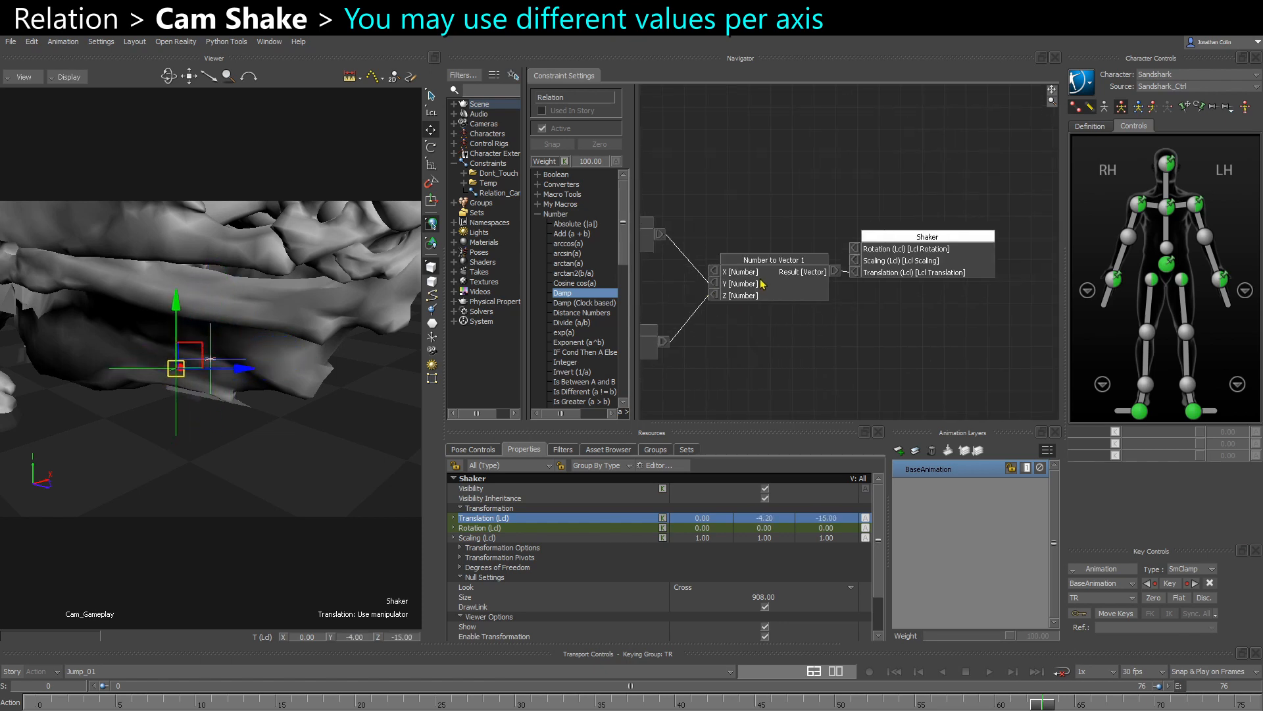
drag(761, 280, 737, 281)
drag(870, 266, 923, 264)
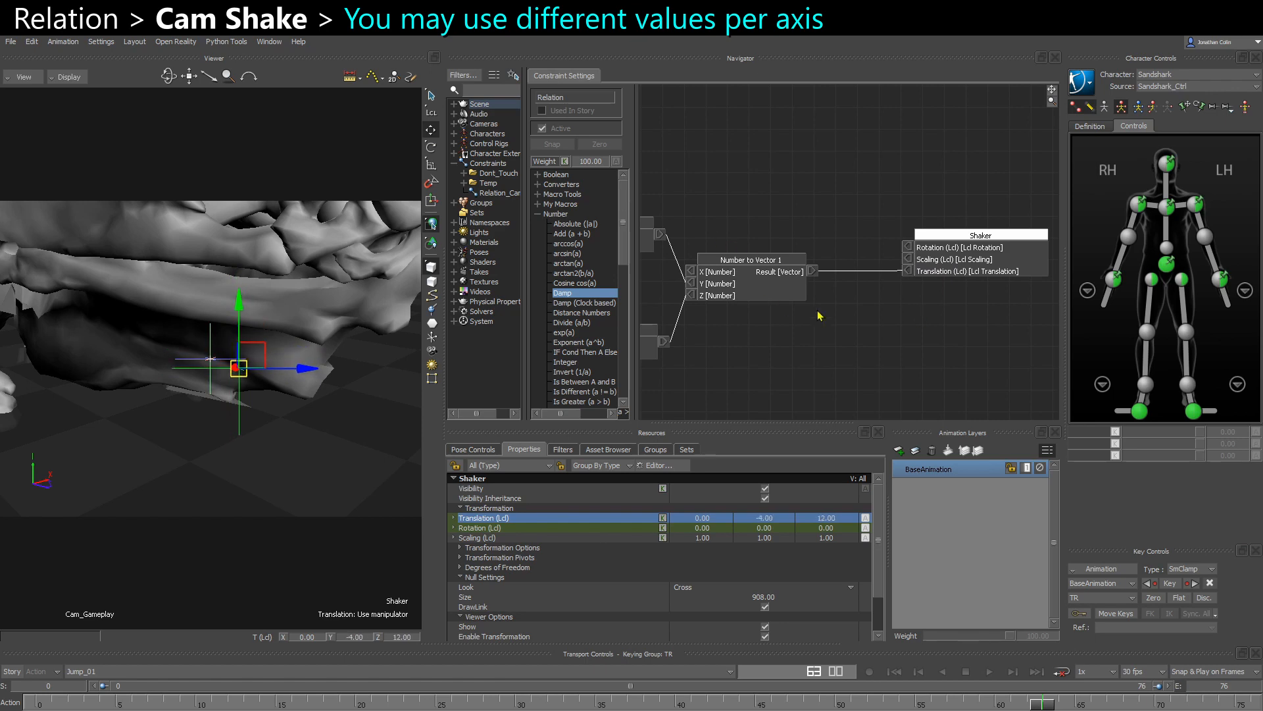
scroll(574, 265, down, 10)
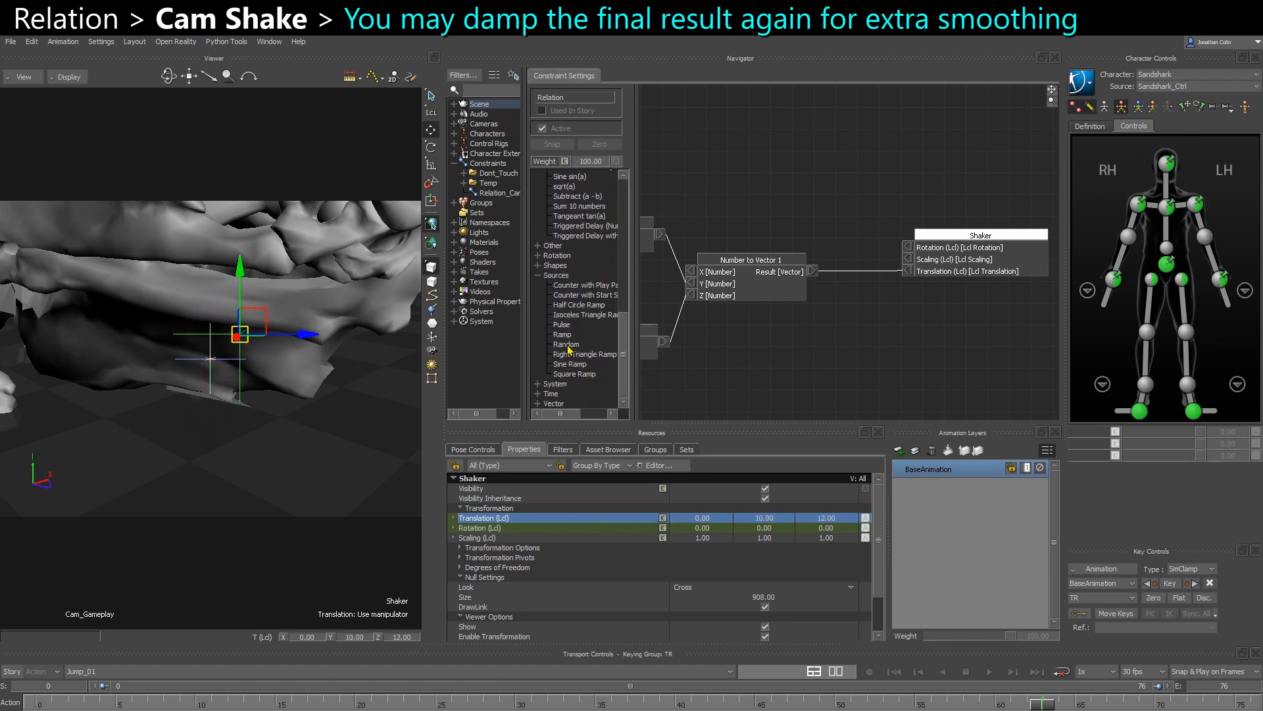
click(539, 277)
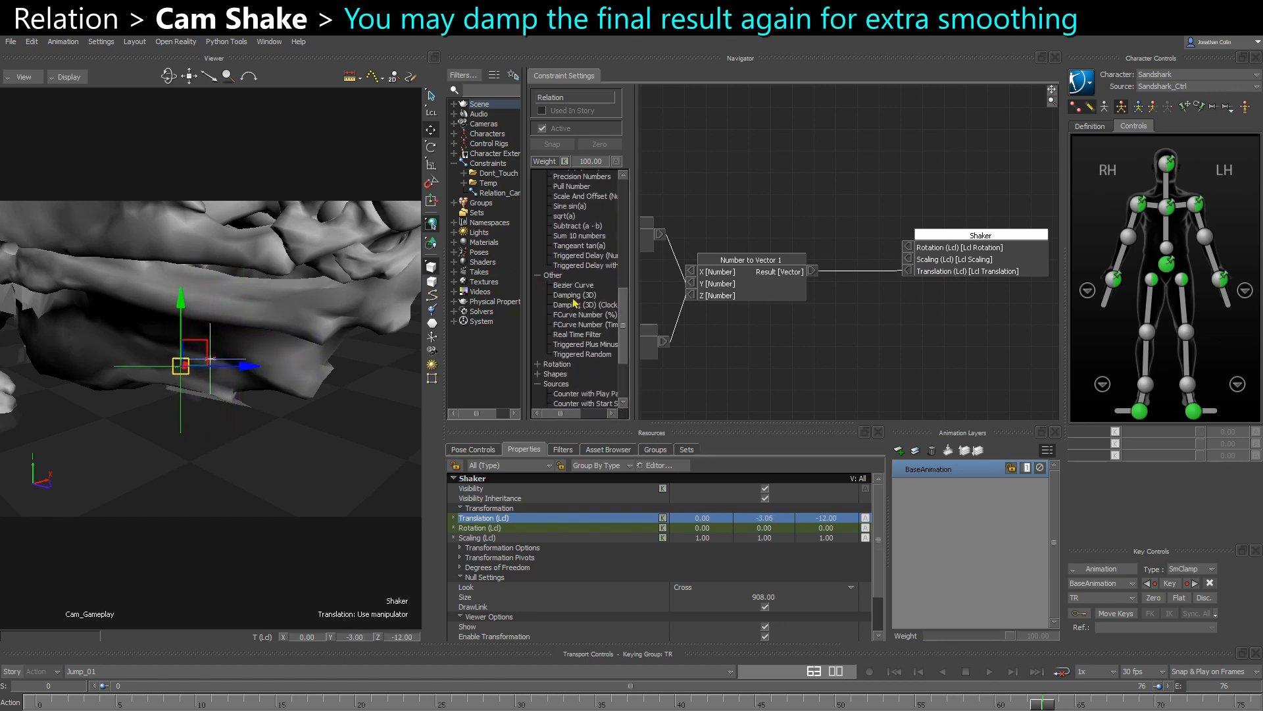
drag(575, 301, 815, 331)
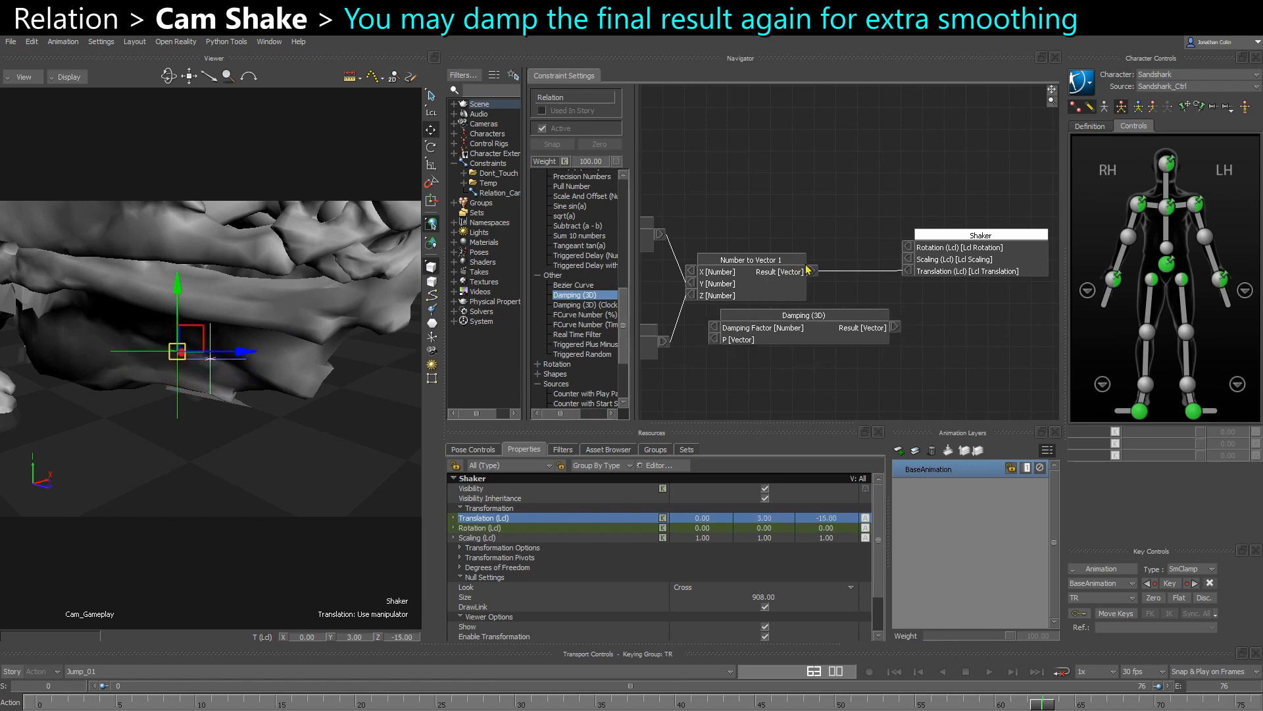
- Connect the Number to Vector Result to the Damping (3D) node's P input and its Result to Shaker's Translation (Lcl)
drag(808, 270, 913, 315)
click(731, 334)
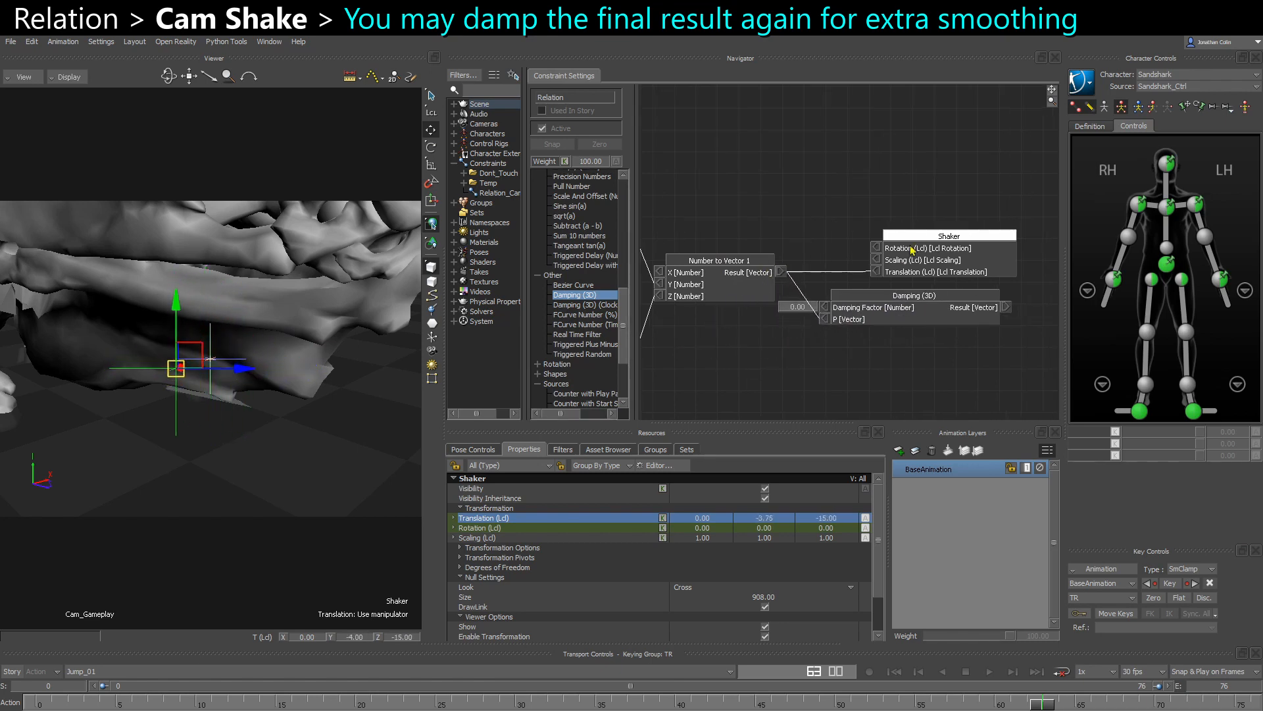
drag(911, 249, 914, 349)
drag(1007, 307, 904, 257)
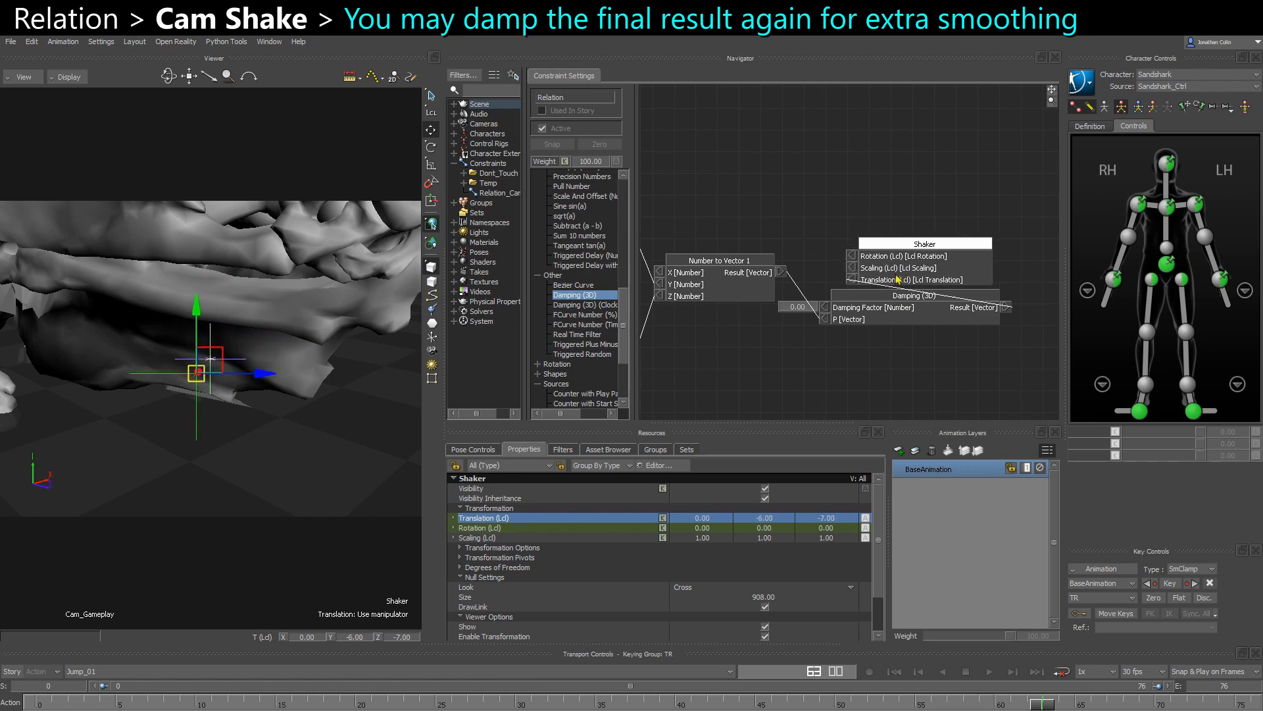
drag(849, 321, 852, 328)
- Set the Damping (3D) node's Damping Factor to 500
click(801, 314)
text(50)
key(Return)
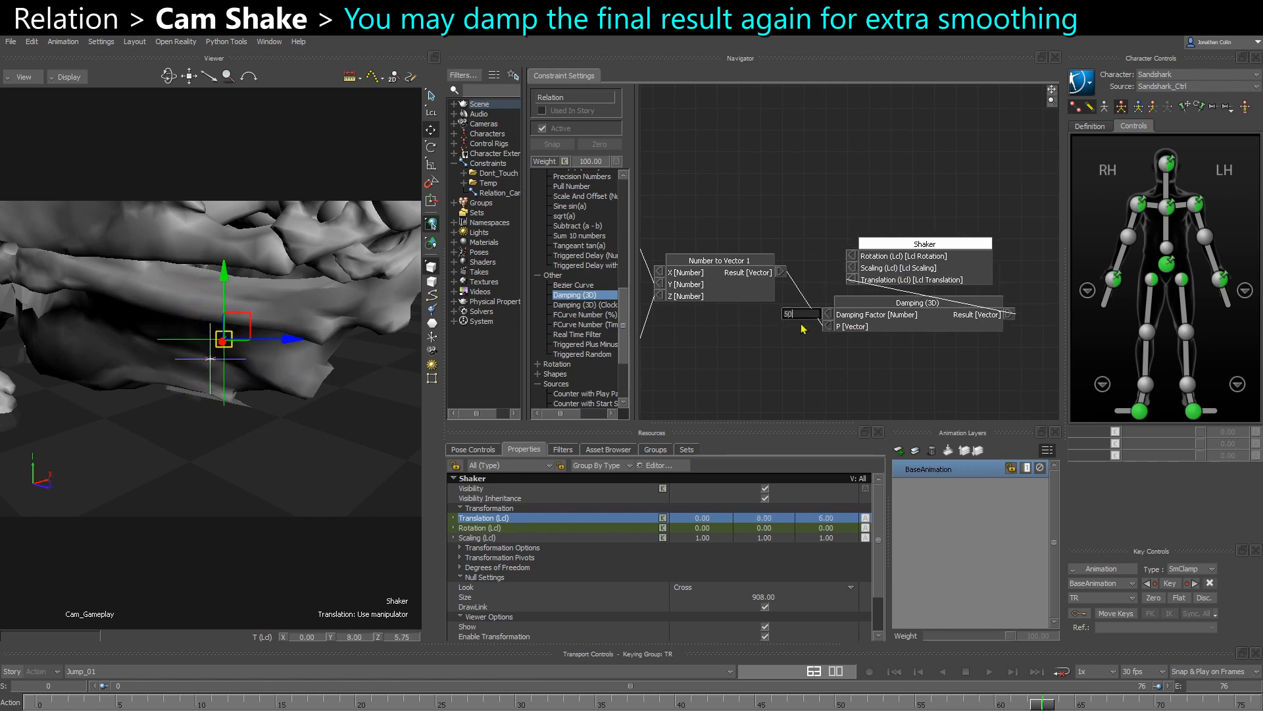
click(801, 314)
text(500)
key(Return)
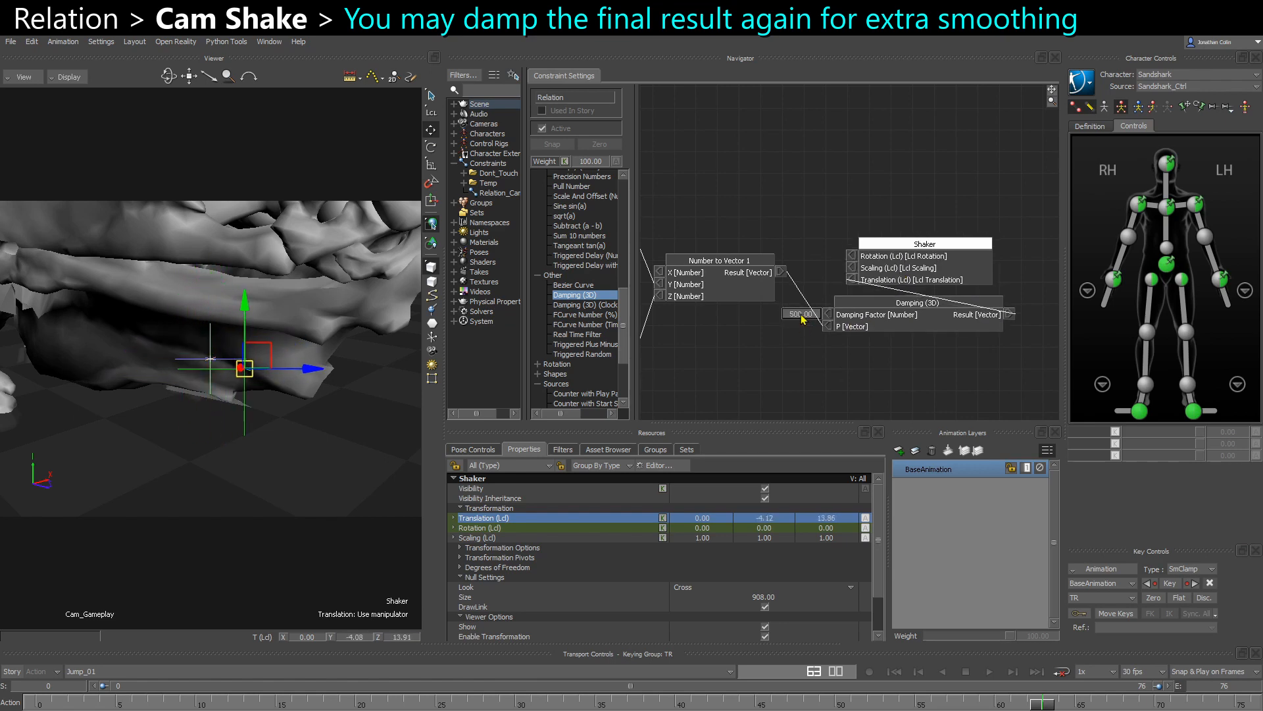
- Play back the shot and select Camera Interest in the schematic view to check its existing animation keys
click(363, 451)
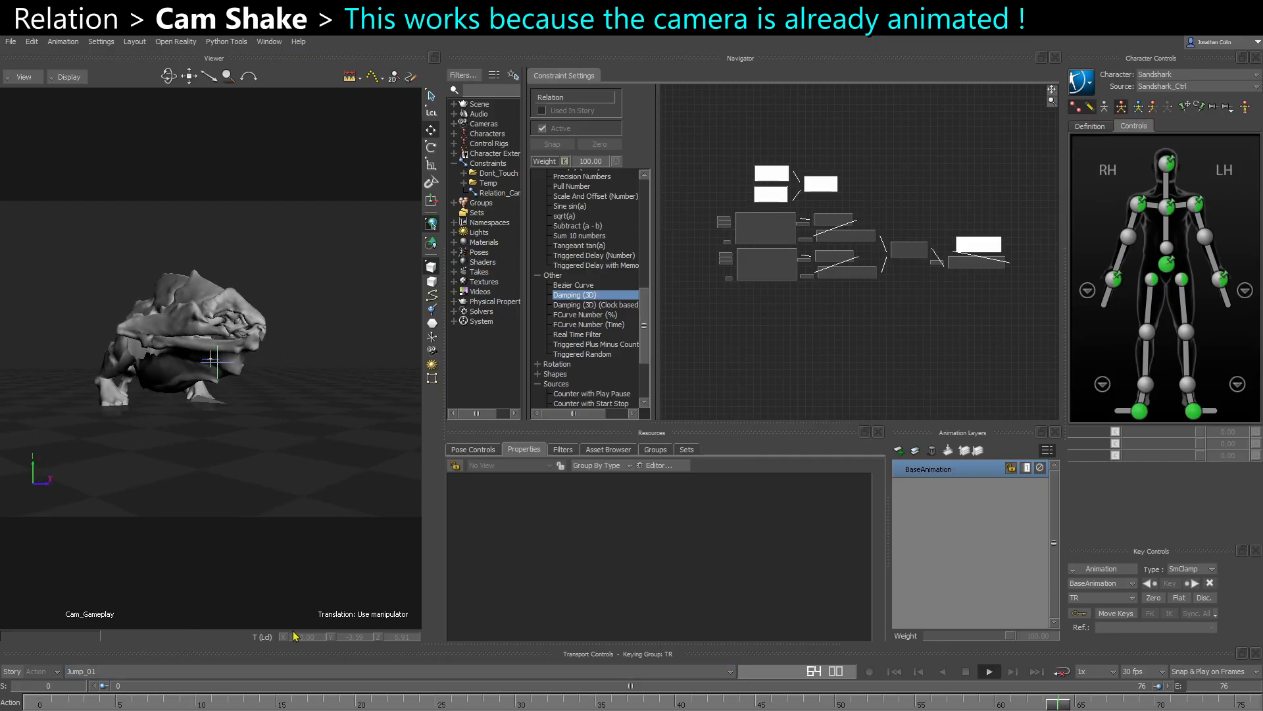
key(ctrl+w)
drag(34, 479, 232, 401)
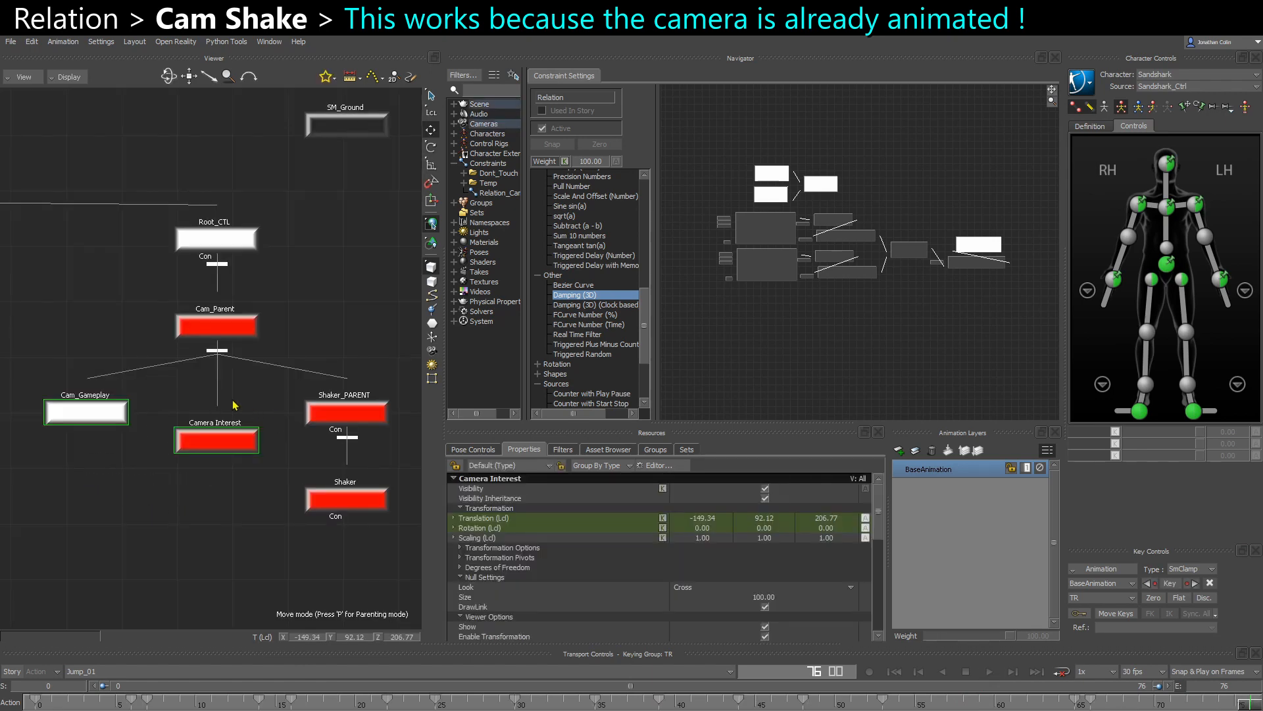
key(ctrl+w)
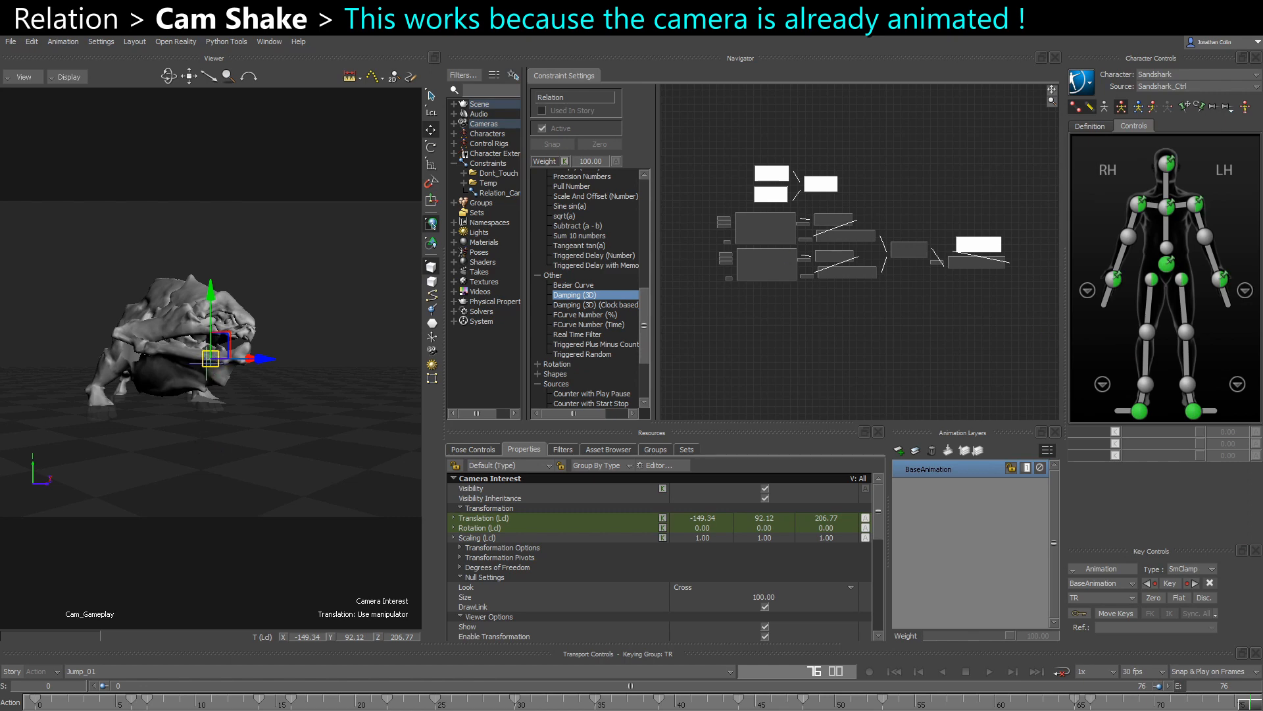
- Switch the viewer to Producer Perspective, select the Shaker null and add it to the relation as a Sender
key(ctrl+p)
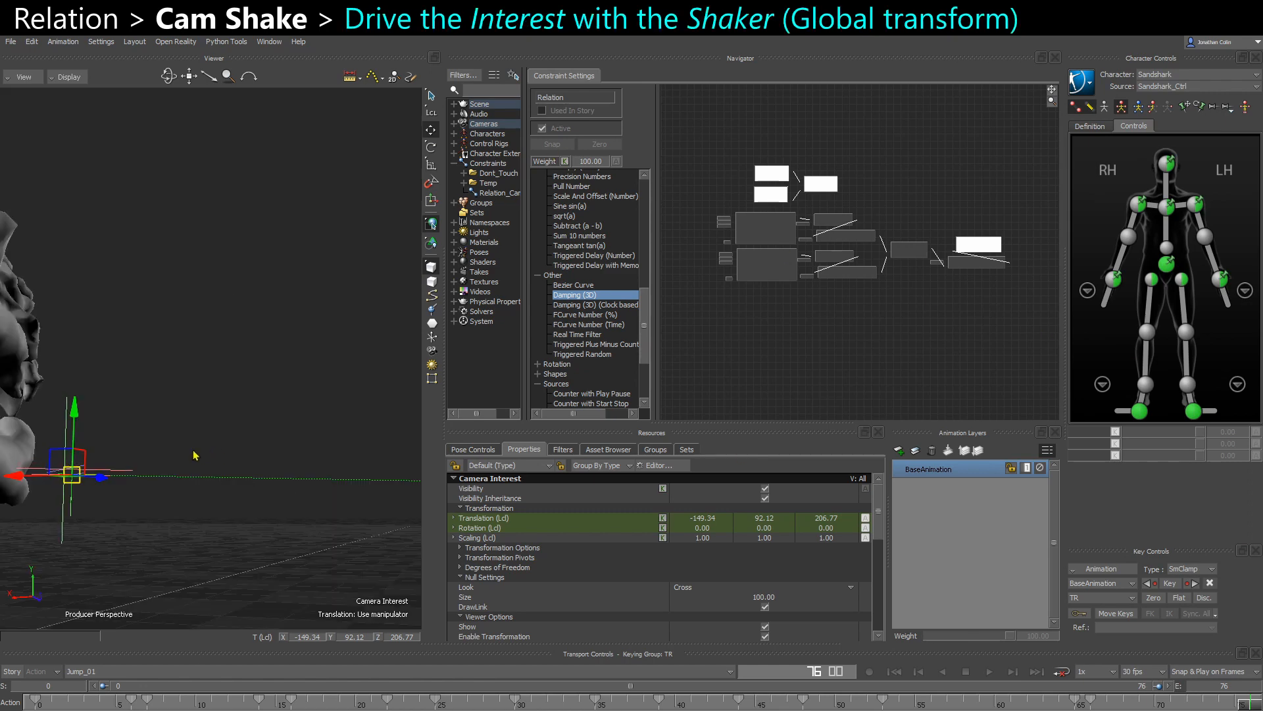
ctrl+shift+drag(194, 454, 137, 536)
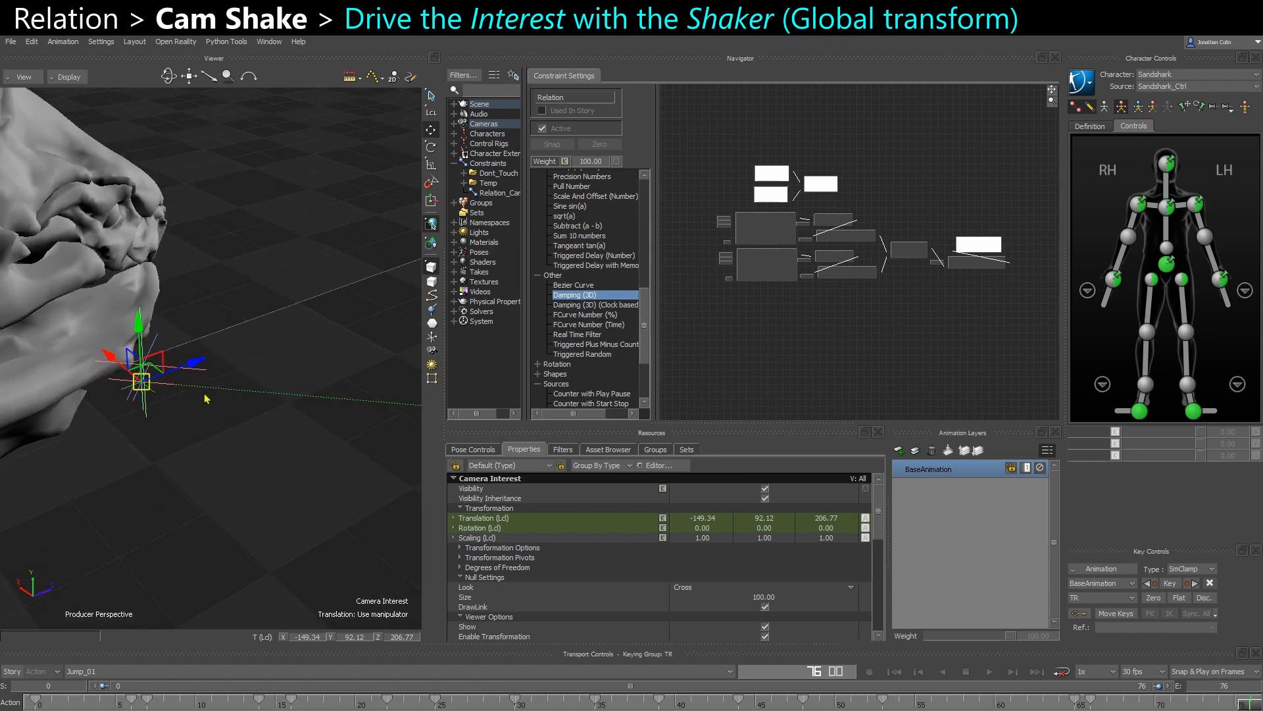
click(226, 493)
ctrl+shift+drag(226, 495, 234, 511)
shift+drag(768, 330, 741, 333)
scroll(742, 332, up, 3)
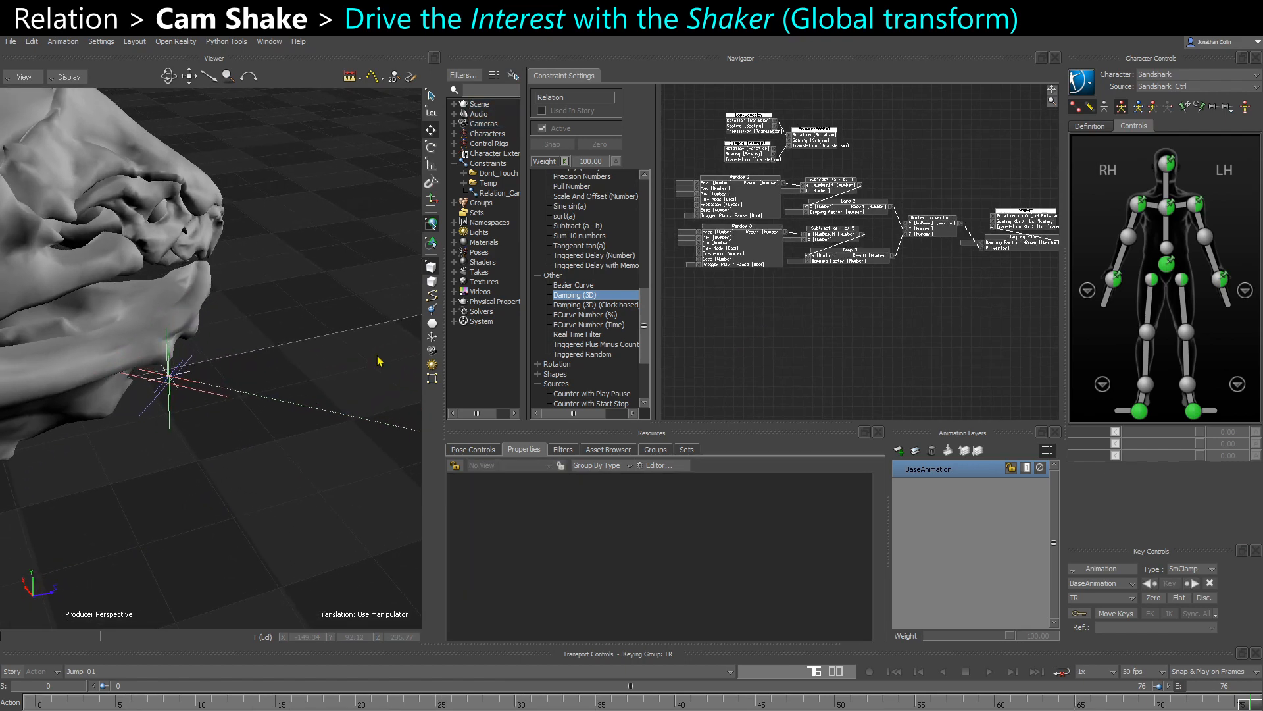
click(159, 424)
drag(395, 447, 754, 334)
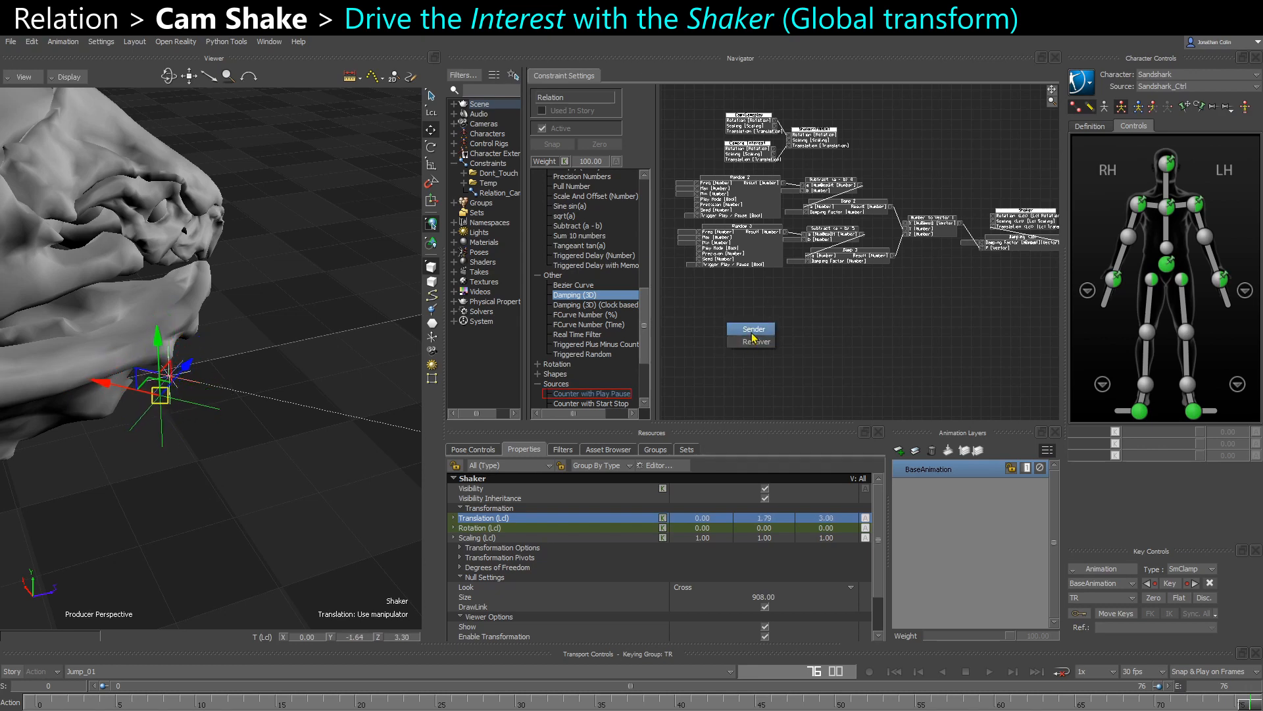
click(753, 329)
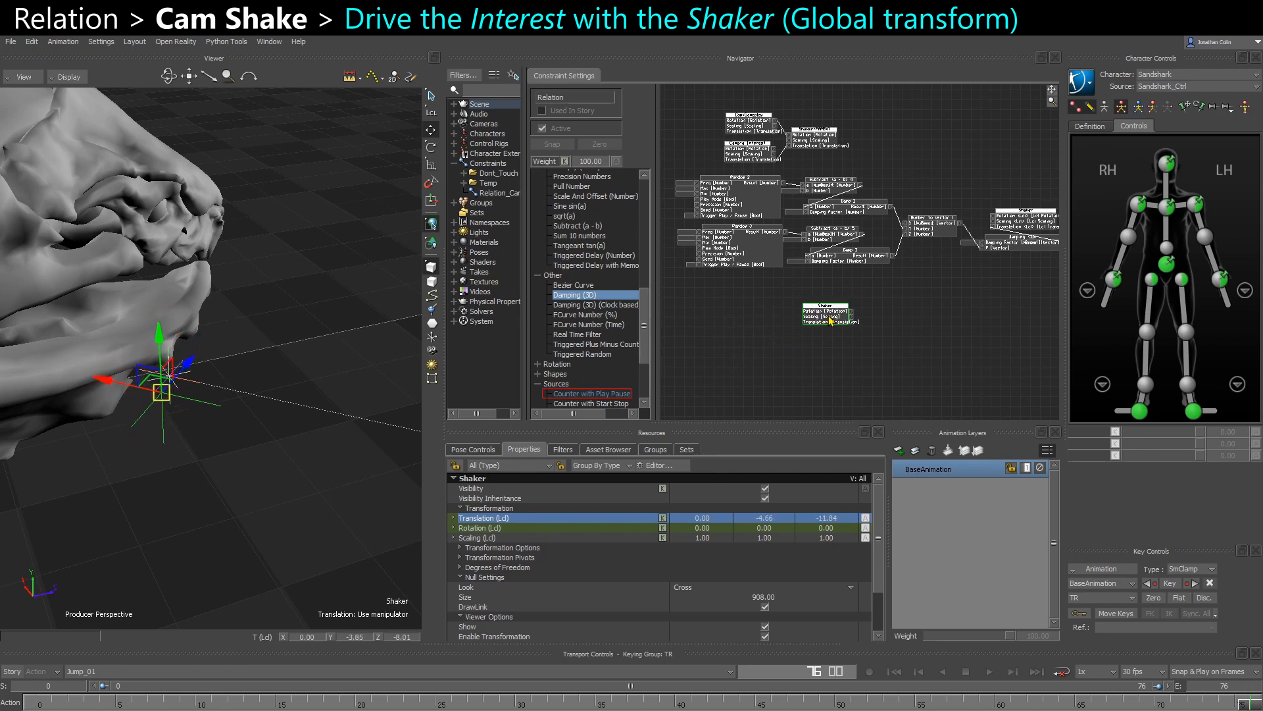
- Place the Shaker sender node in the empty area below the Random 3 node chain
drag(831, 322, 746, 327)
scroll(1018, 283, up, 3)
scroll(1019, 283, down, 1)
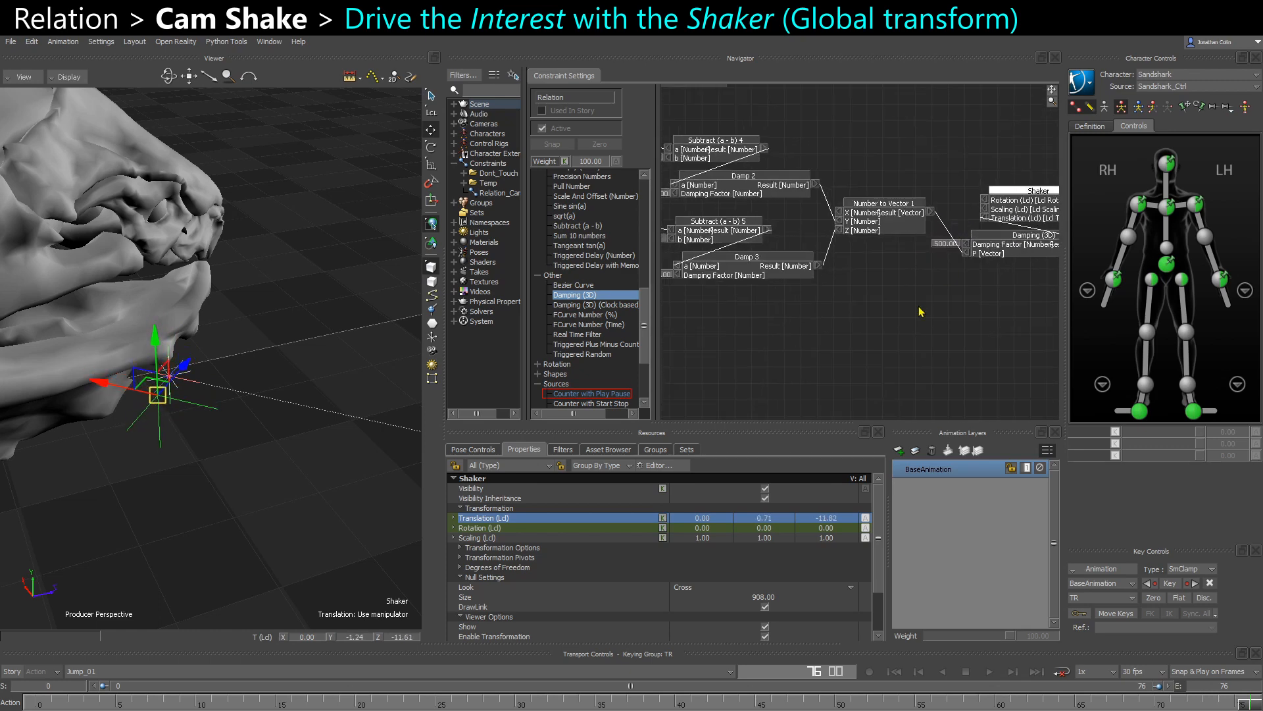
scroll(919, 310, down, 5)
scroll(851, 229, up, 5)
drag(857, 268, 839, 269)
scroll(903, 307, down, 1)
shift+drag(902, 307, 827, 316)
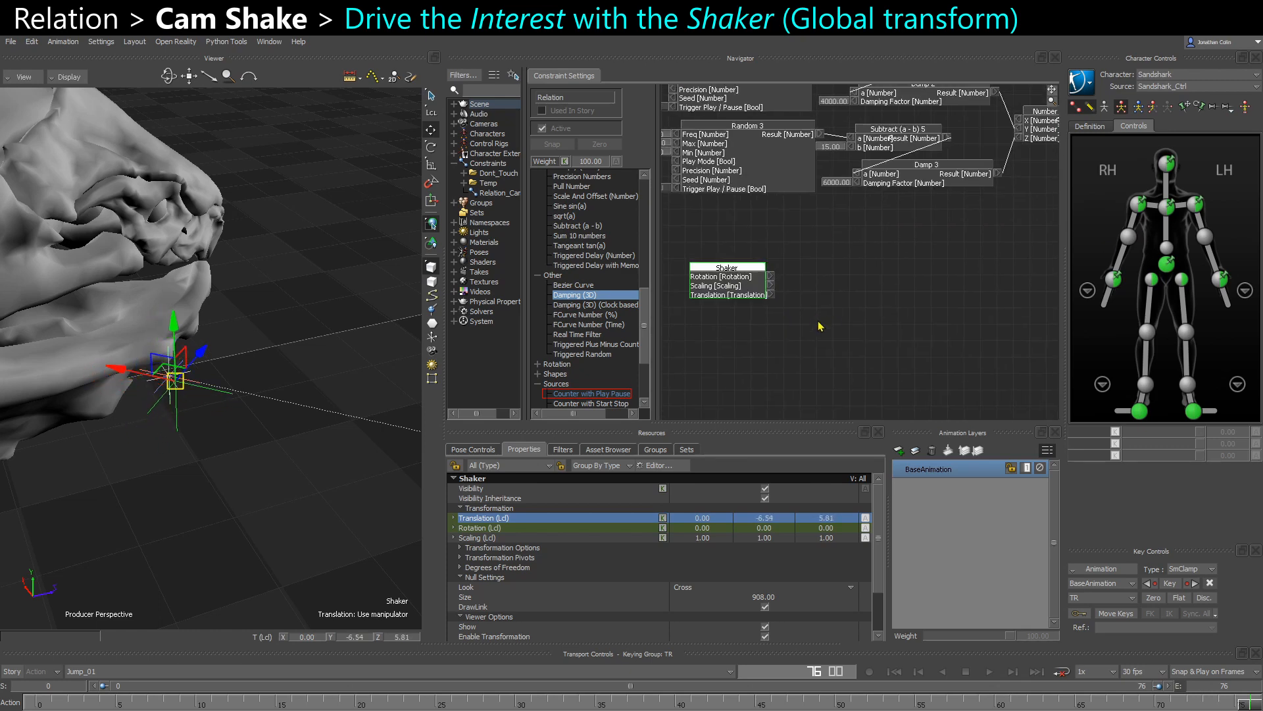
- Add Camera Interest to the relation as a Receiver and connect the Shaker sender's global Translation to its Translation
key(ctrl+w)
drag(224, 442, 837, 340)
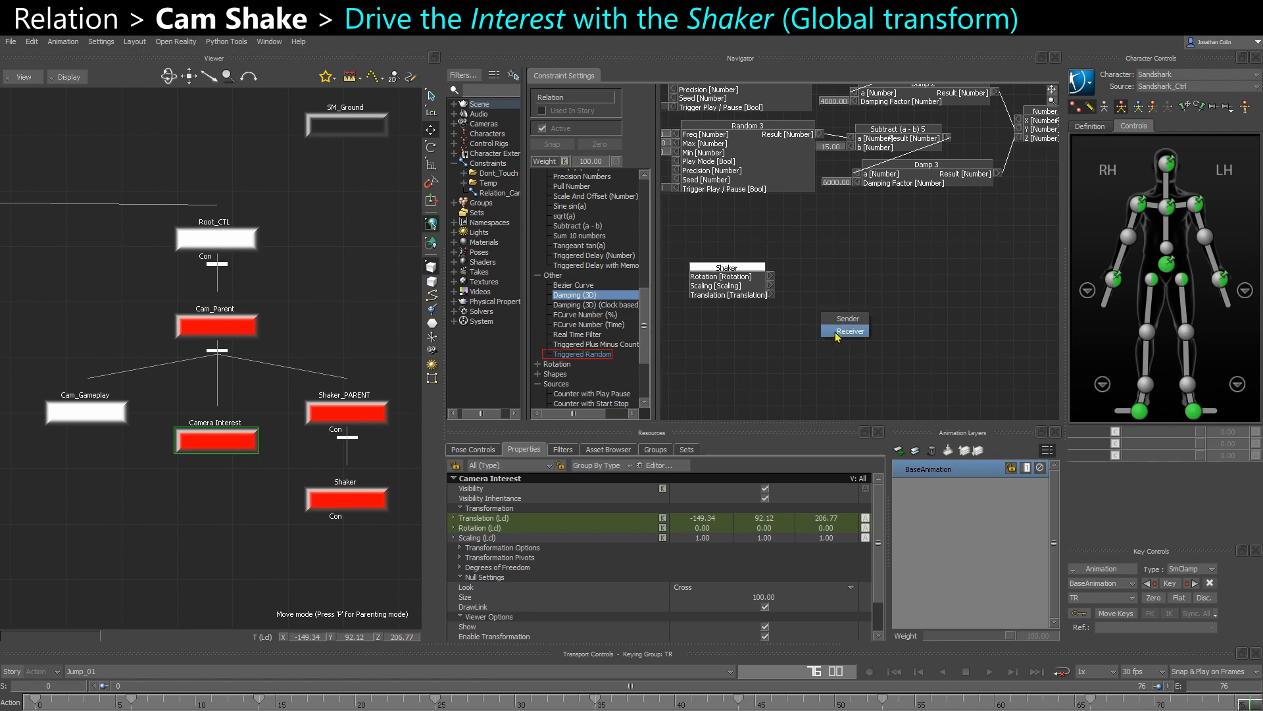
click(842, 331)
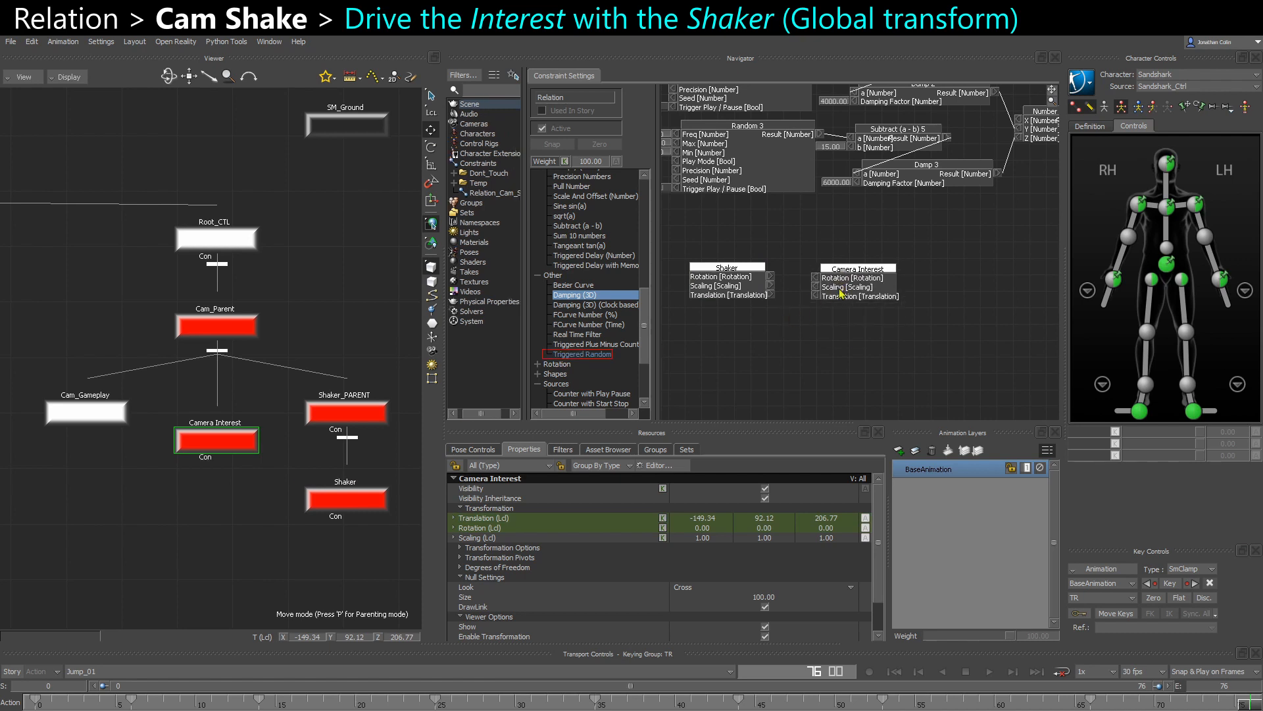
key(ctrl+w)
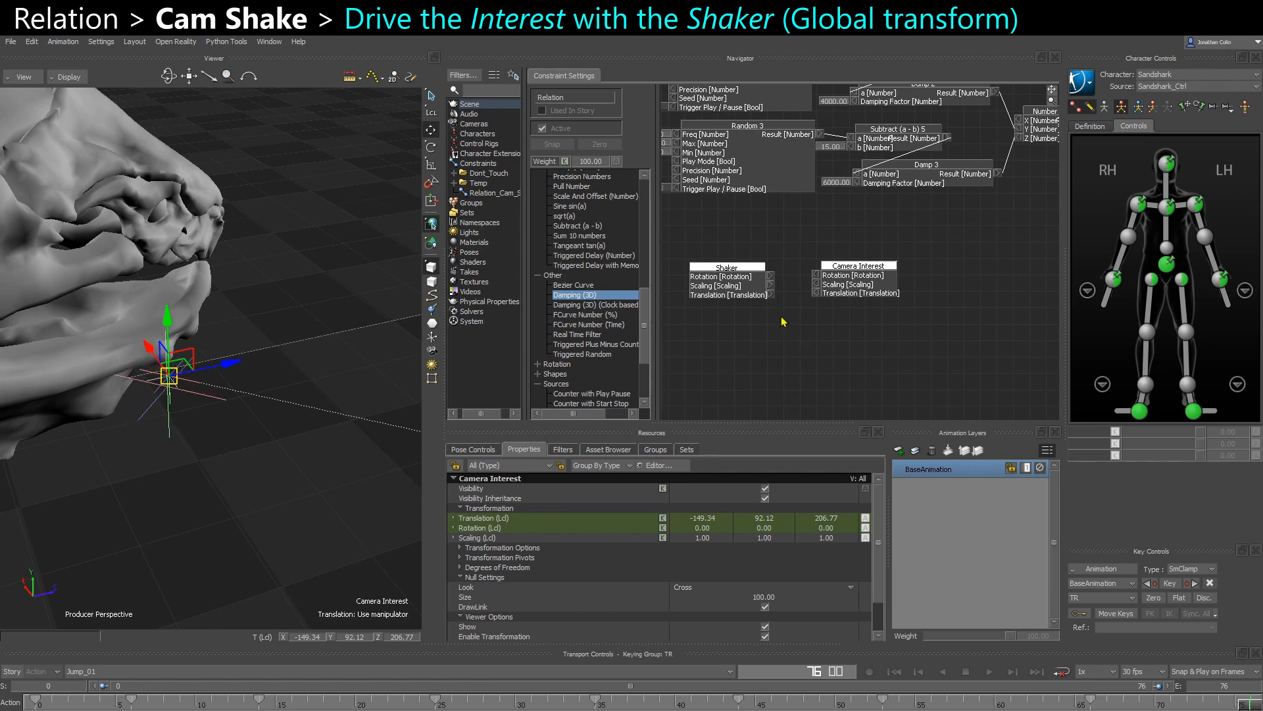
drag(774, 294, 816, 294)
click(256, 508)
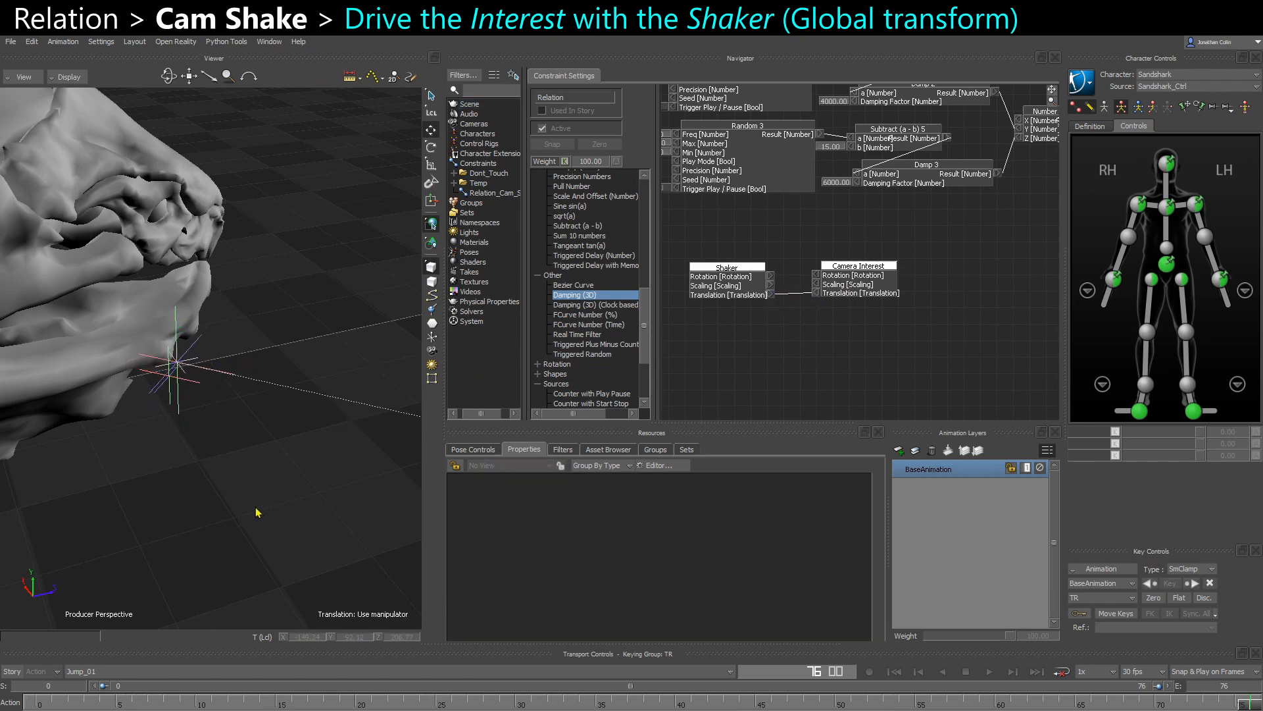
- Play the shot through Cam_Gameplay with only models displayed to check the handheld camera effect
key(ctrl+e)
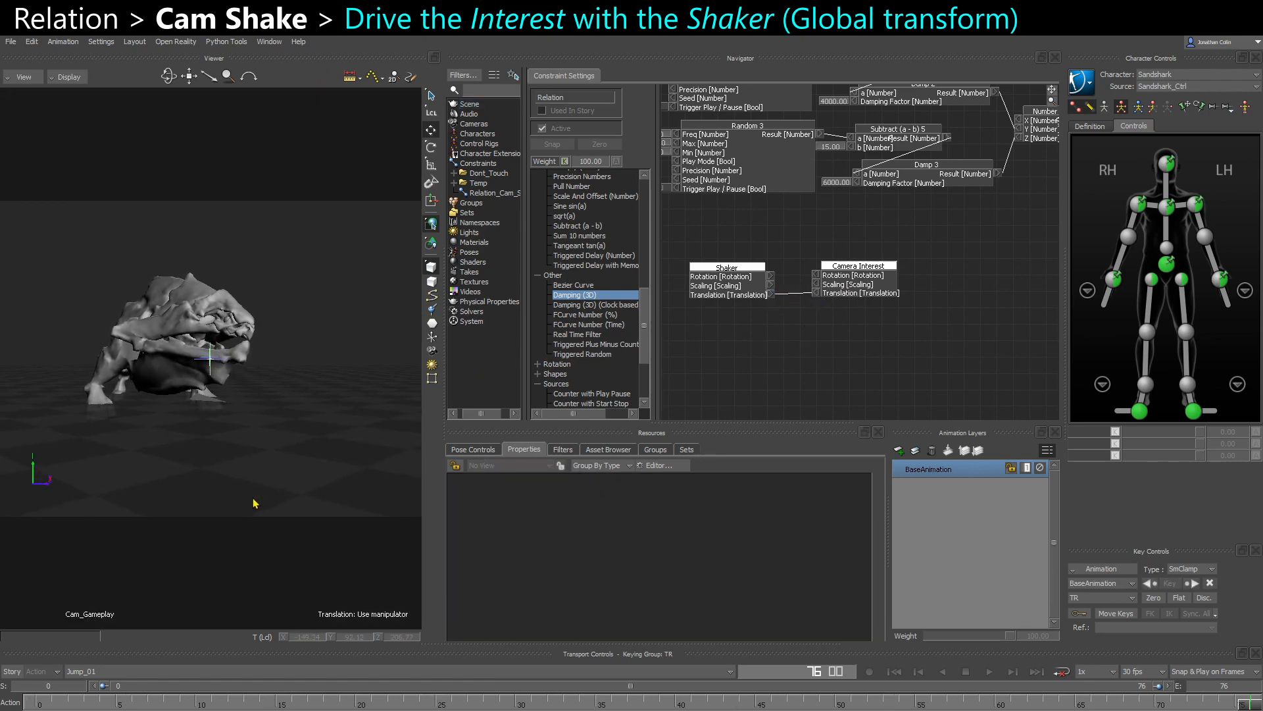
key(space)
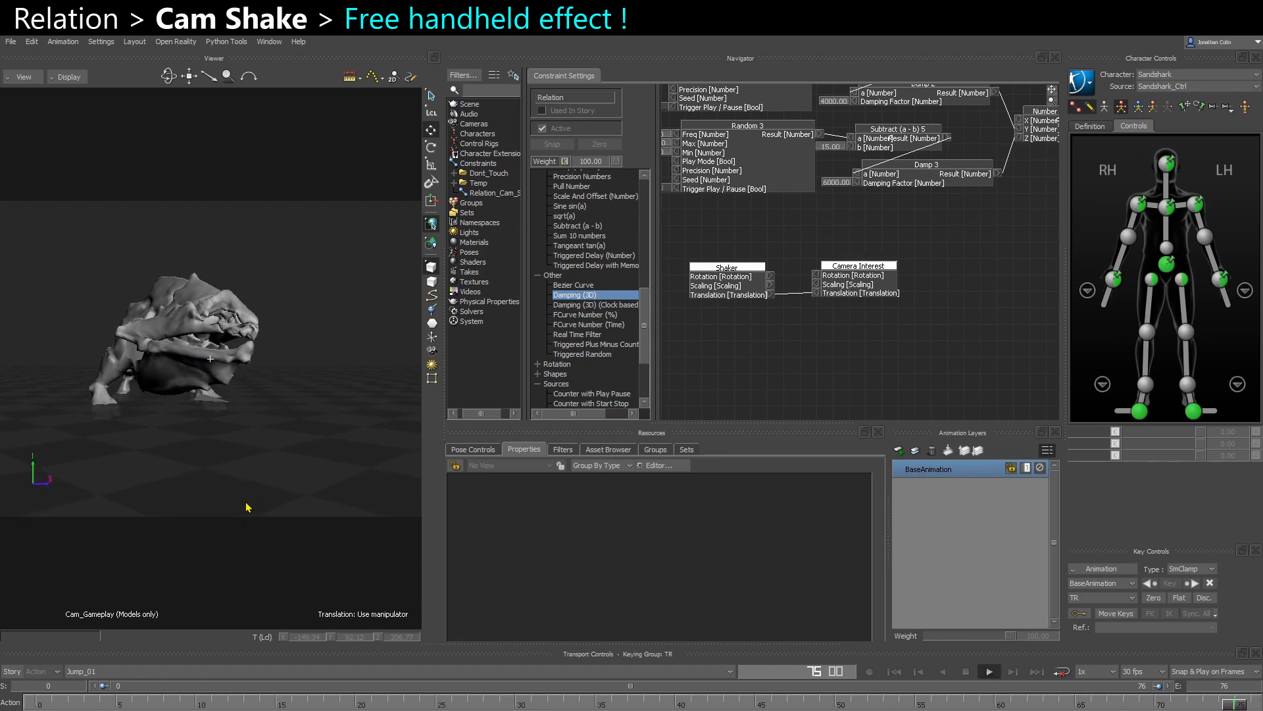
key(space)
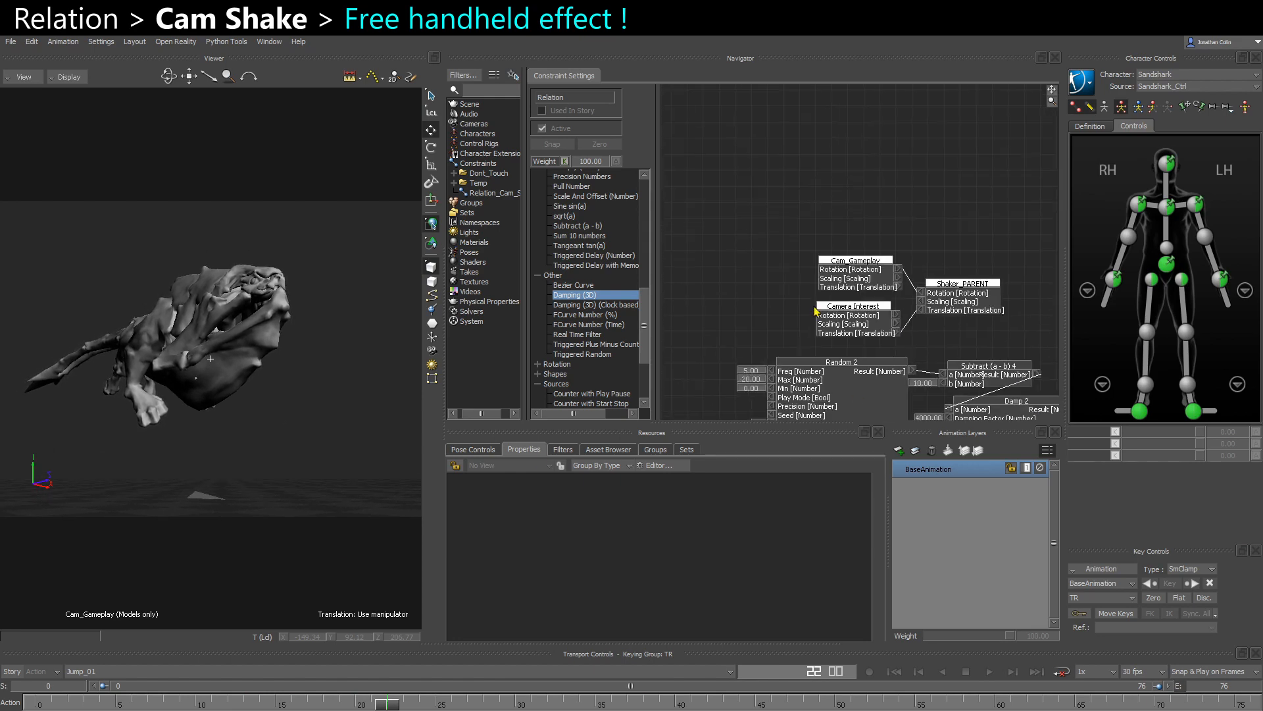
- Examine where Camera Interest is used as both a sender and a receiver in the relation graph
middle_drag(815, 320, 779, 313)
scroll(784, 317, up, 2)
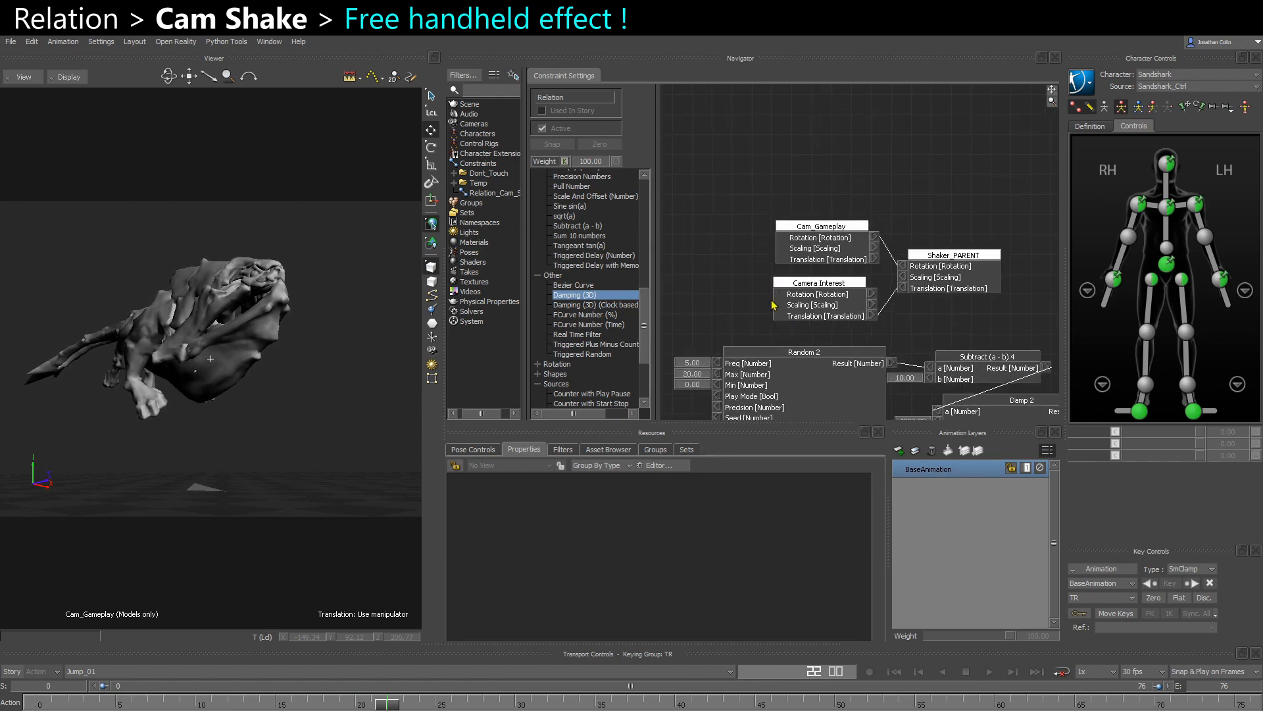
click(830, 304)
middle_drag(877, 344, 828, 248)
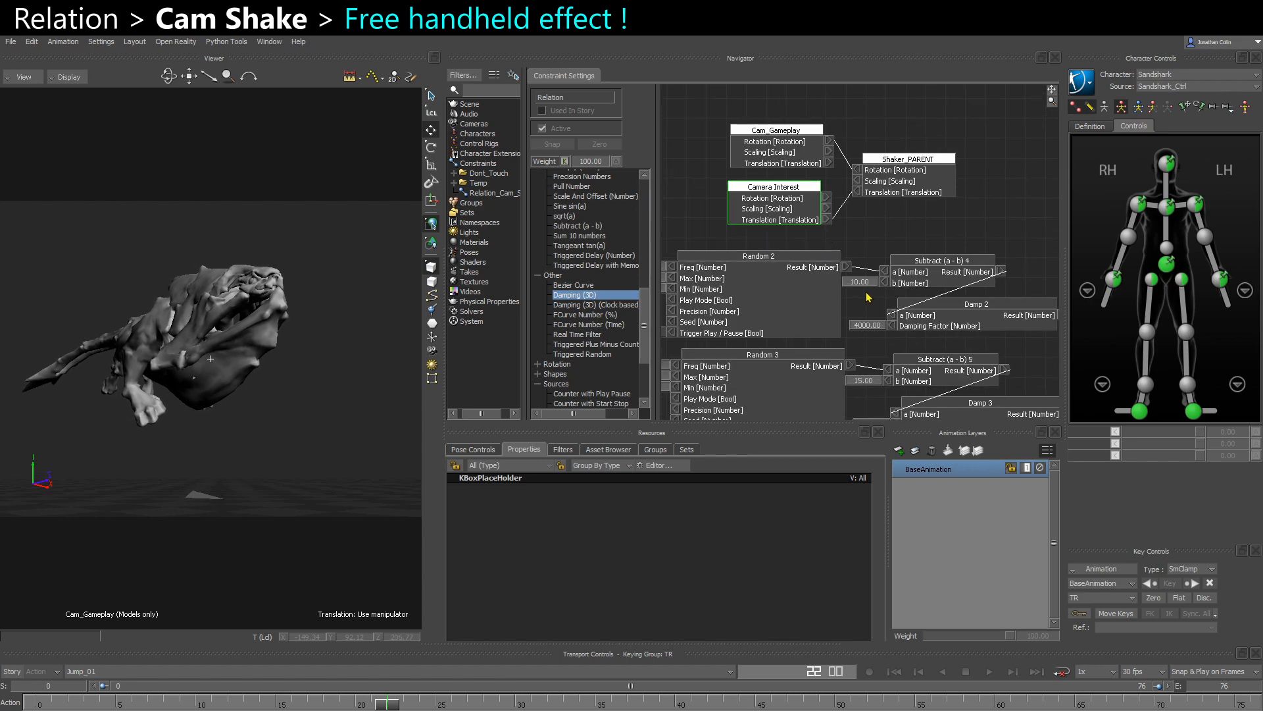
scroll(837, 293, down, 3)
middle_drag(837, 294, 820, 198)
scroll(828, 328, up, 2)
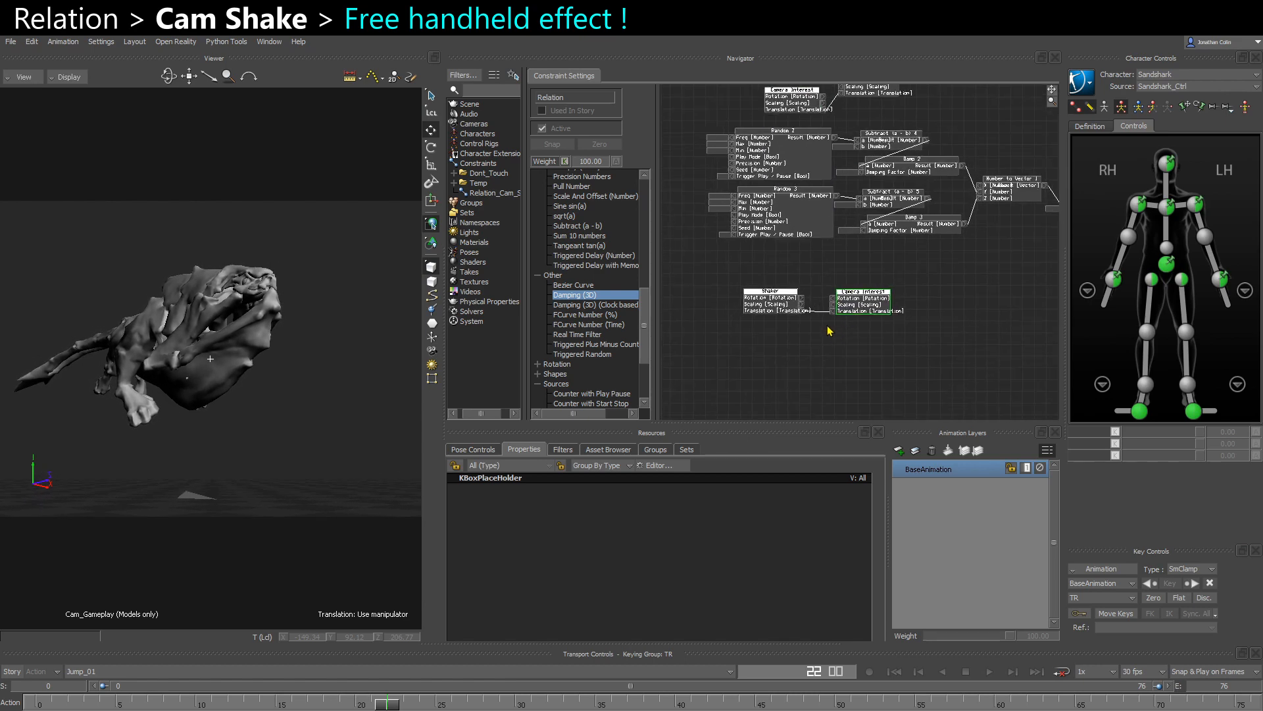
middle_drag(829, 330, 826, 353)
drag(762, 356, 883, 311)
click(850, 338)
middle_drag(850, 338, 837, 355)
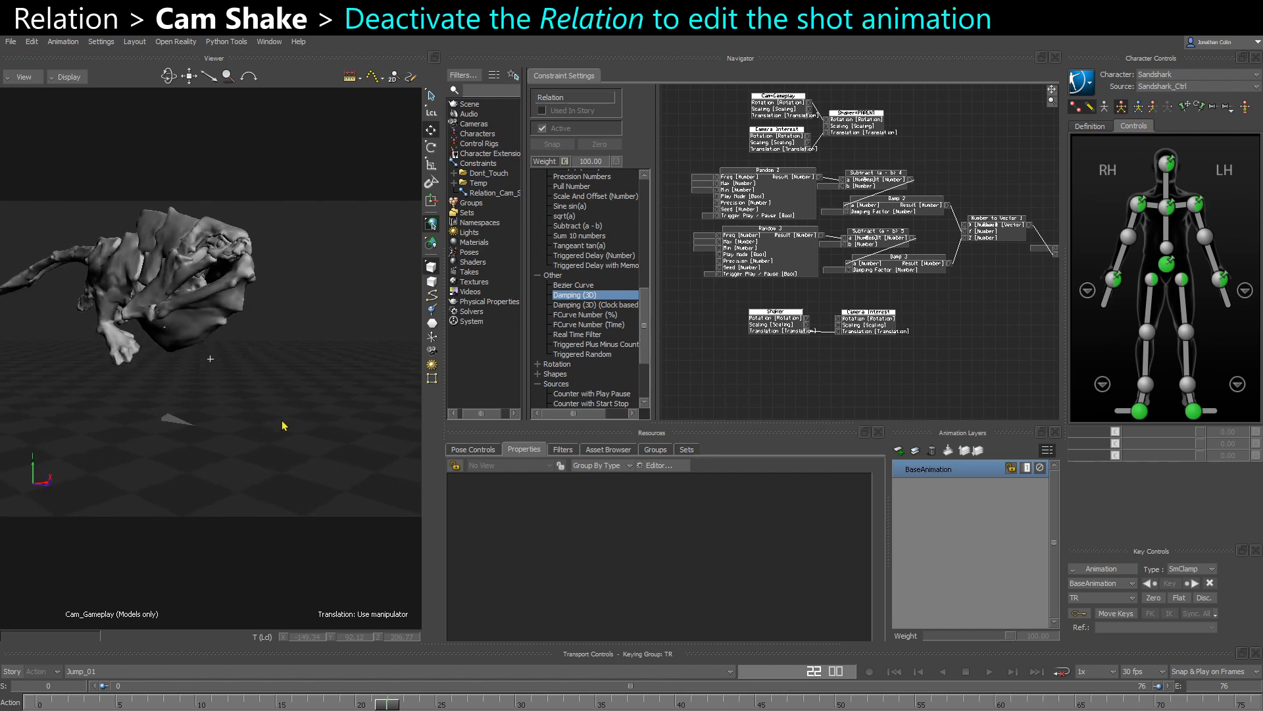
- Toggle the relation's Active state off and back on while scrubbing the shot between frames 46 and 20
click(542, 129)
drag(387, 704, 762, 706)
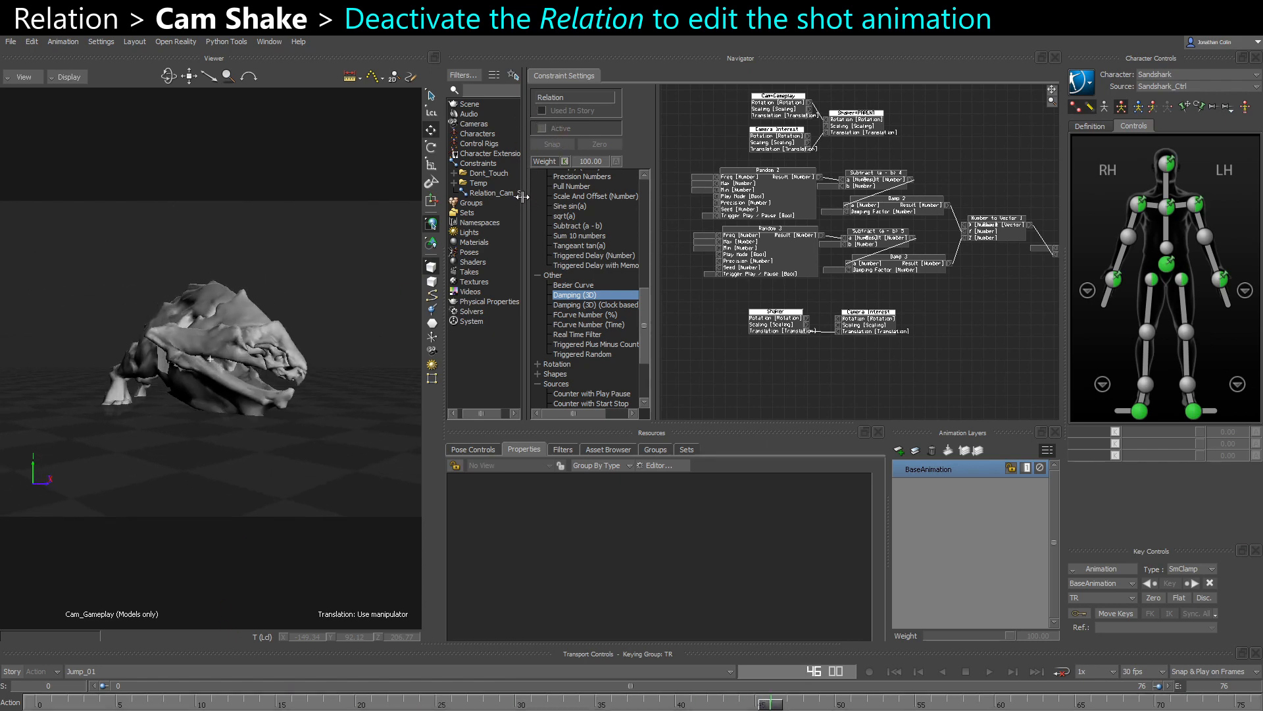
drag(522, 196, 536, 196)
drag(769, 706, 356, 705)
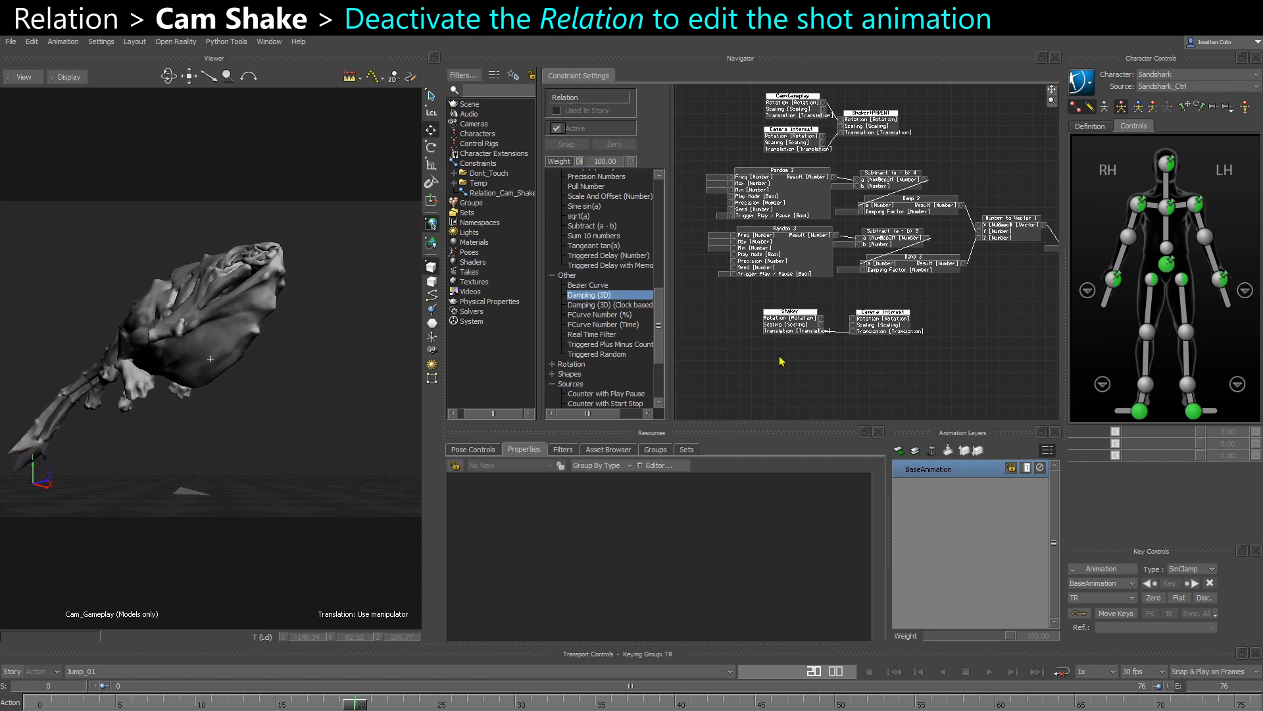
- Move the Shaker sender and Camera Interest receiver nodes beneath the Damping (3D) node, and select both Random nodes
drag(796, 352, 904, 315)
drag(904, 325, 915, 306)
shift+drag(916, 306, 869, 370)
shift+drag(833, 293, 1095, 302)
scroll(855, 266, up, 3)
drag(845, 339, 891, 199)
shift+drag(914, 277, 686, 254)
shift+drag(959, 272, 787, 262)
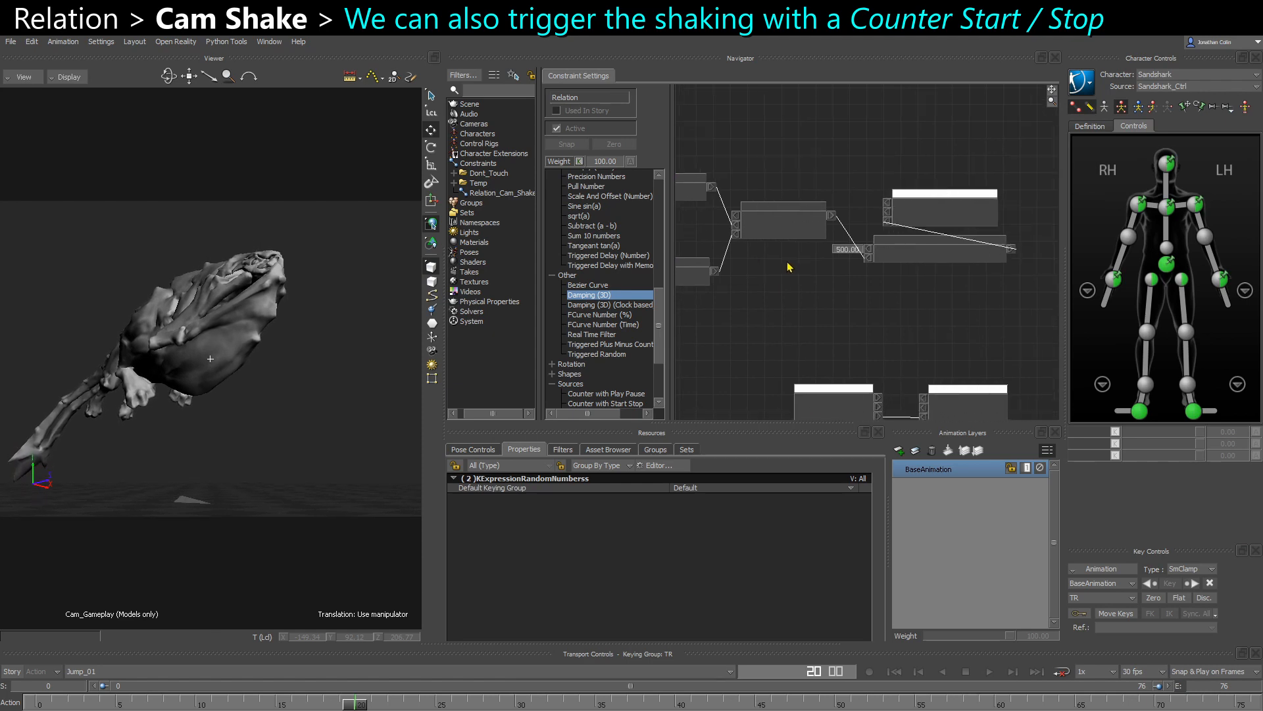
- Move the Shaker and Damping (3D) nodes aside and add a Counter with Start Stop node above Number to Vector 1
drag(874, 286, 953, 206)
click(942, 292)
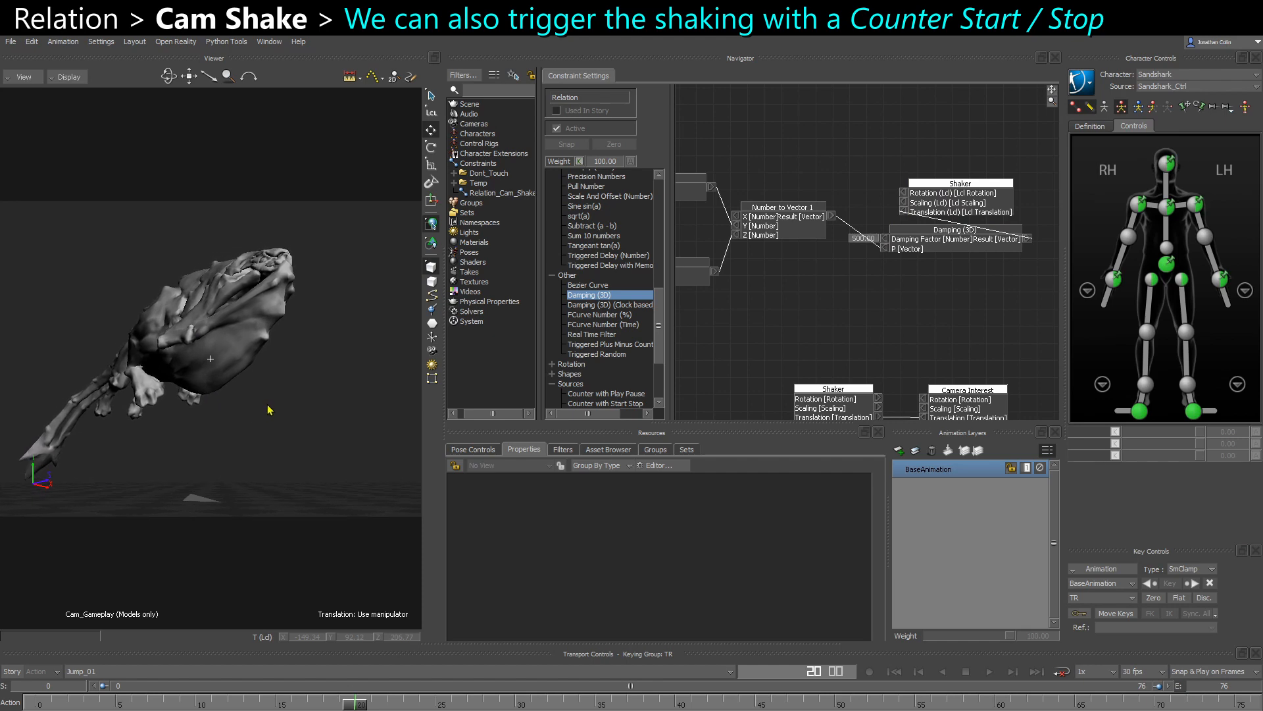
click(563, 274)
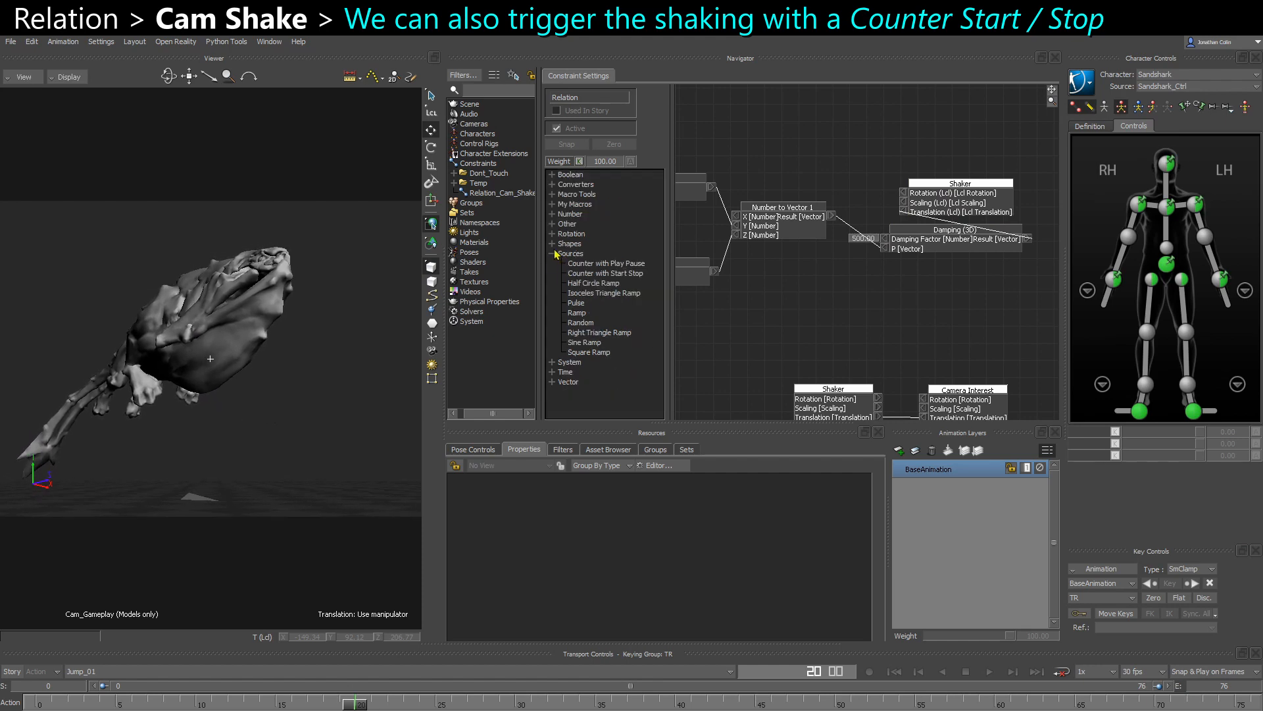
click(553, 254)
click(553, 223)
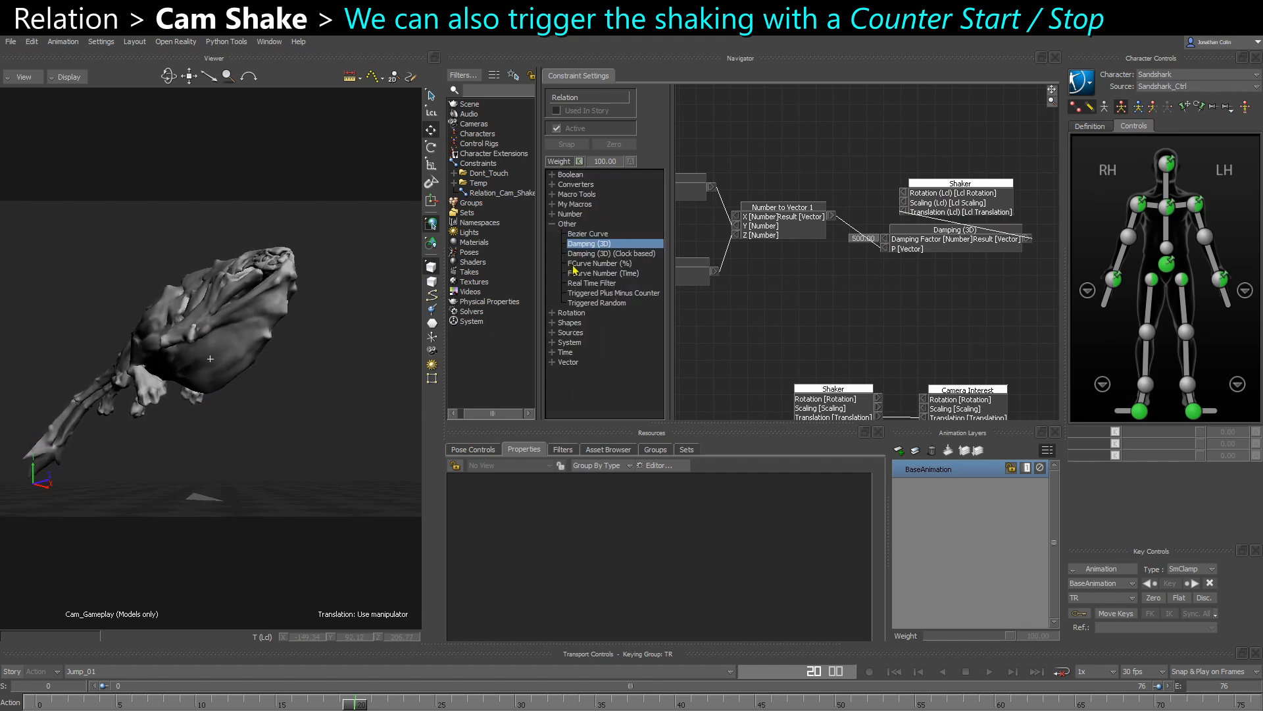
click(552, 224)
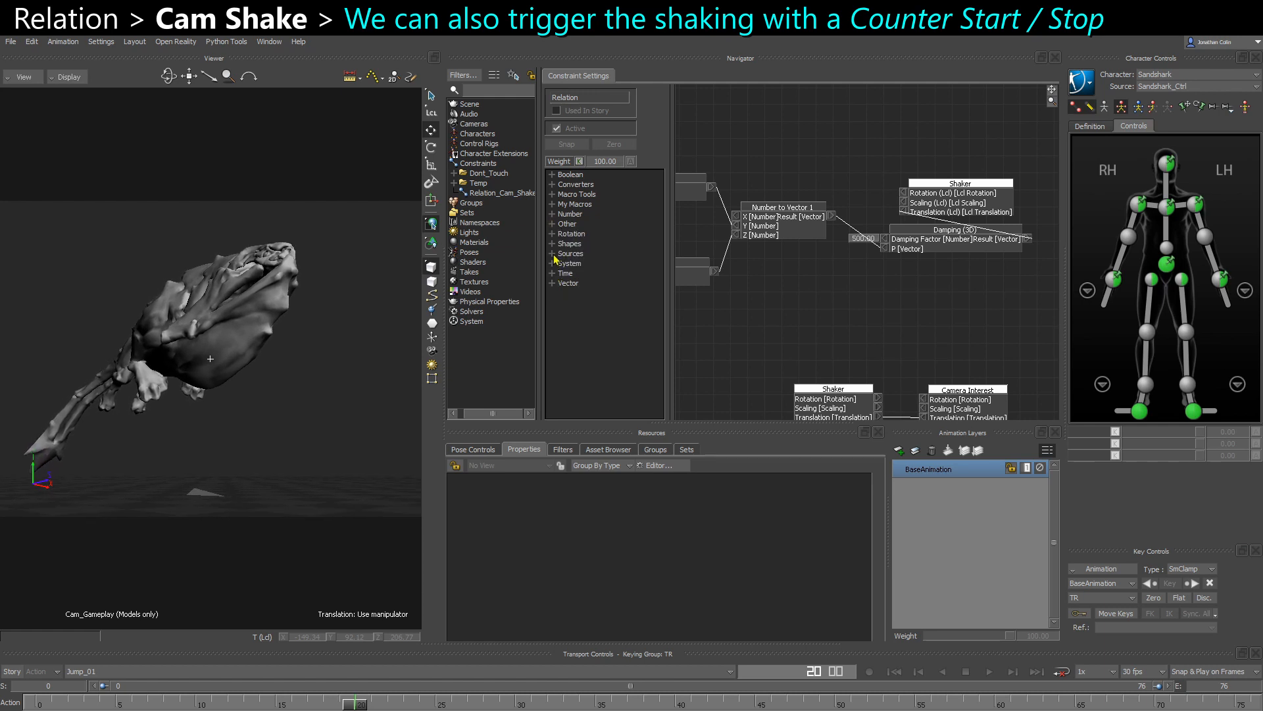
click(553, 253)
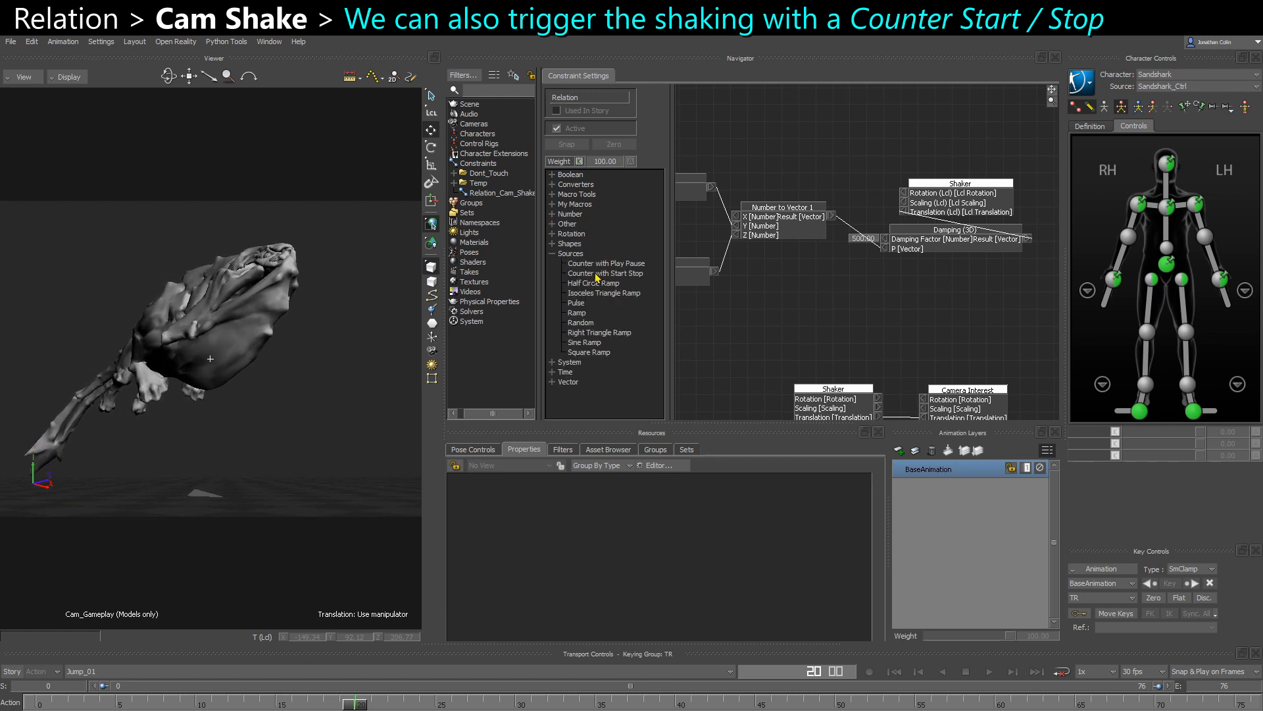
drag(597, 277, 787, 128)
middle_drag(782, 154, 820, 183)
drag(827, 170, 785, 165)
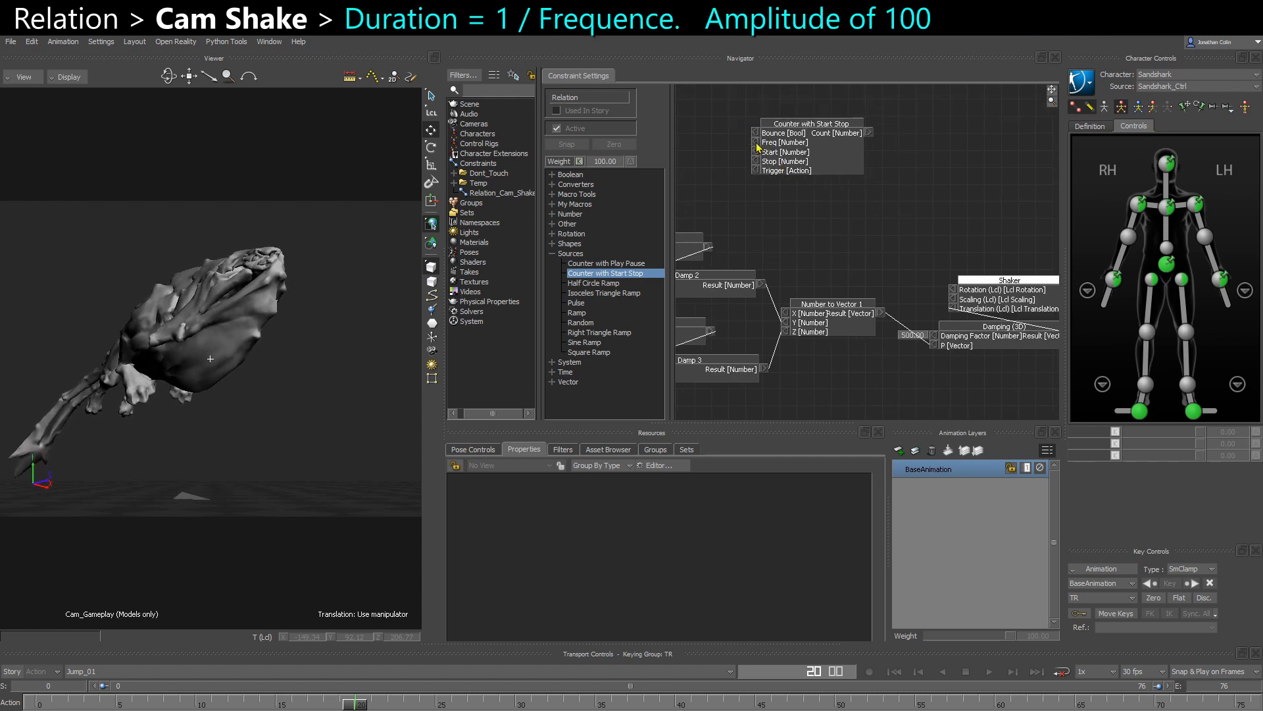
- Set the Counter with Start Stop node's Freq to 2, Start to 0 and Stop to 100
right_click(755, 142)
click(770, 149)
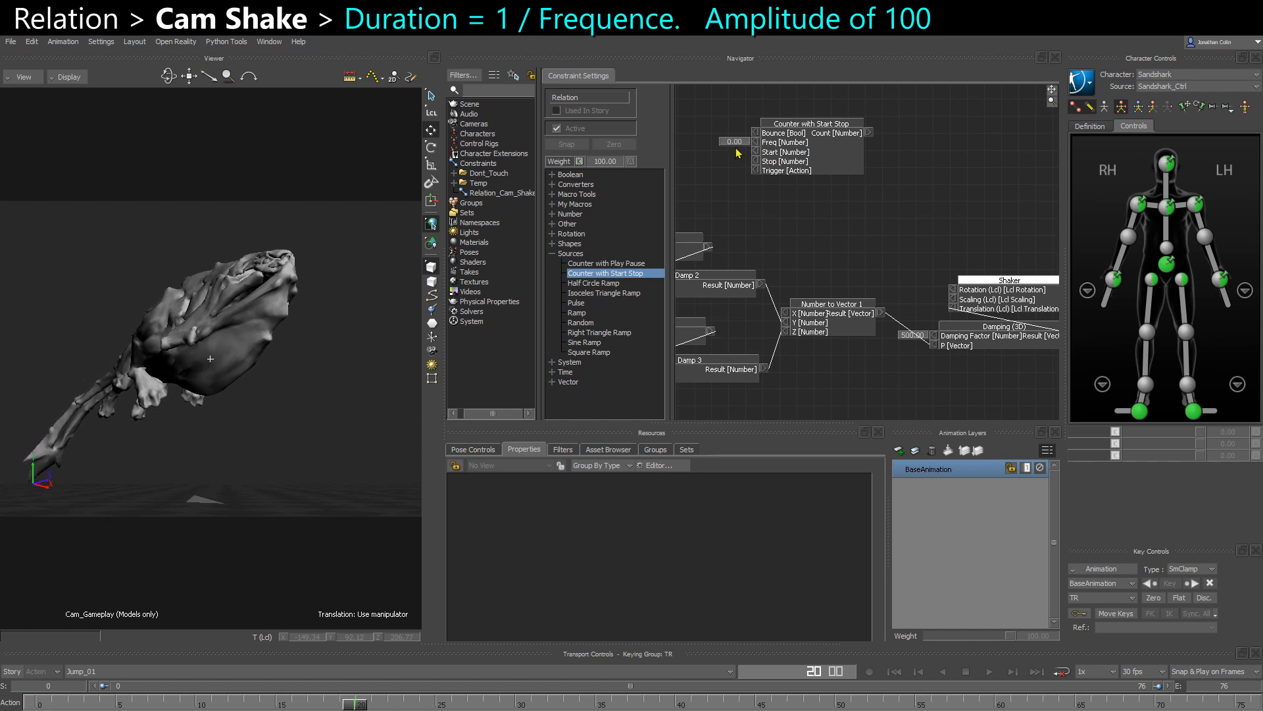
double_click(734, 141)
text(2)
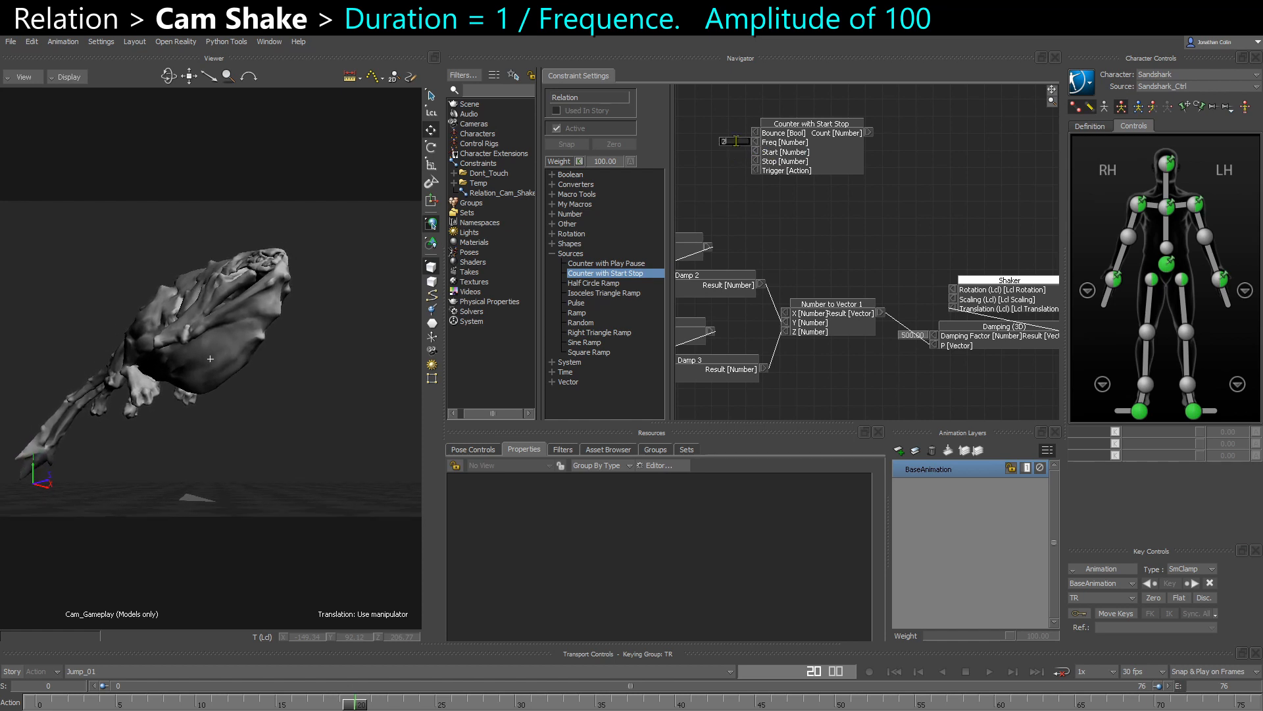
key(Return)
right_click(755, 161)
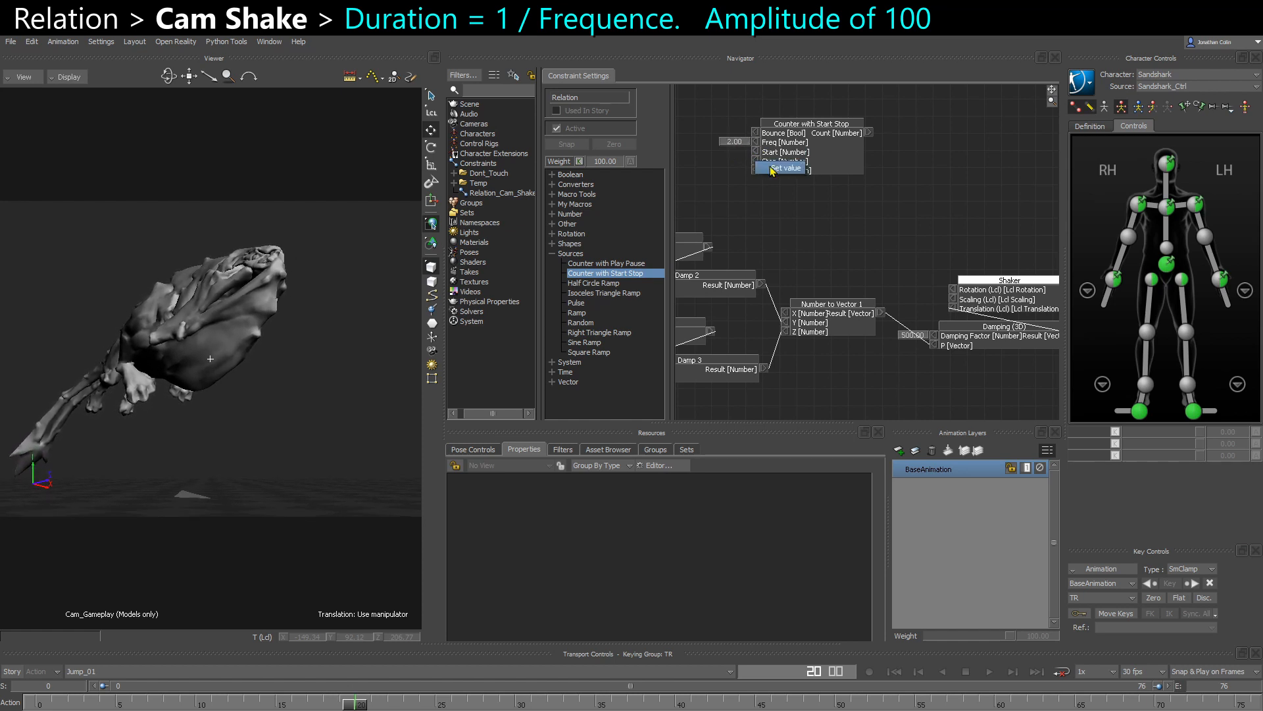
click(763, 167)
right_click(757, 153)
click(760, 159)
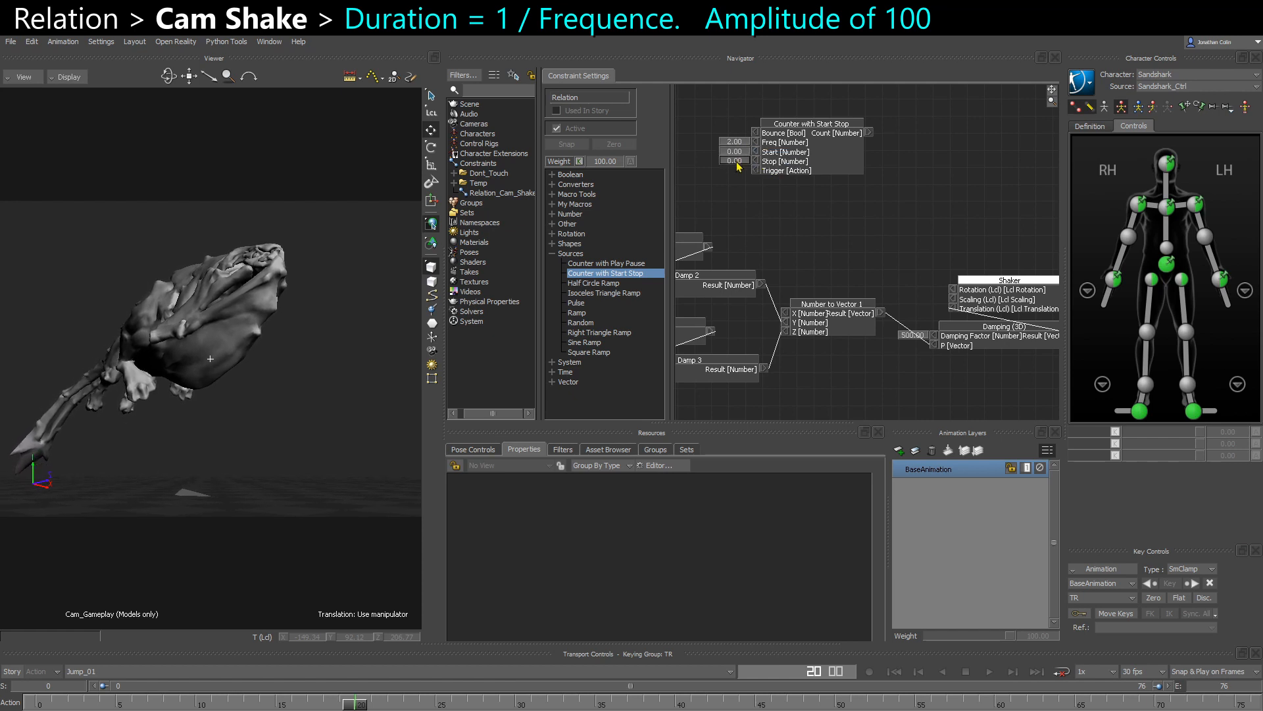
double_click(735, 161)
key(Return)
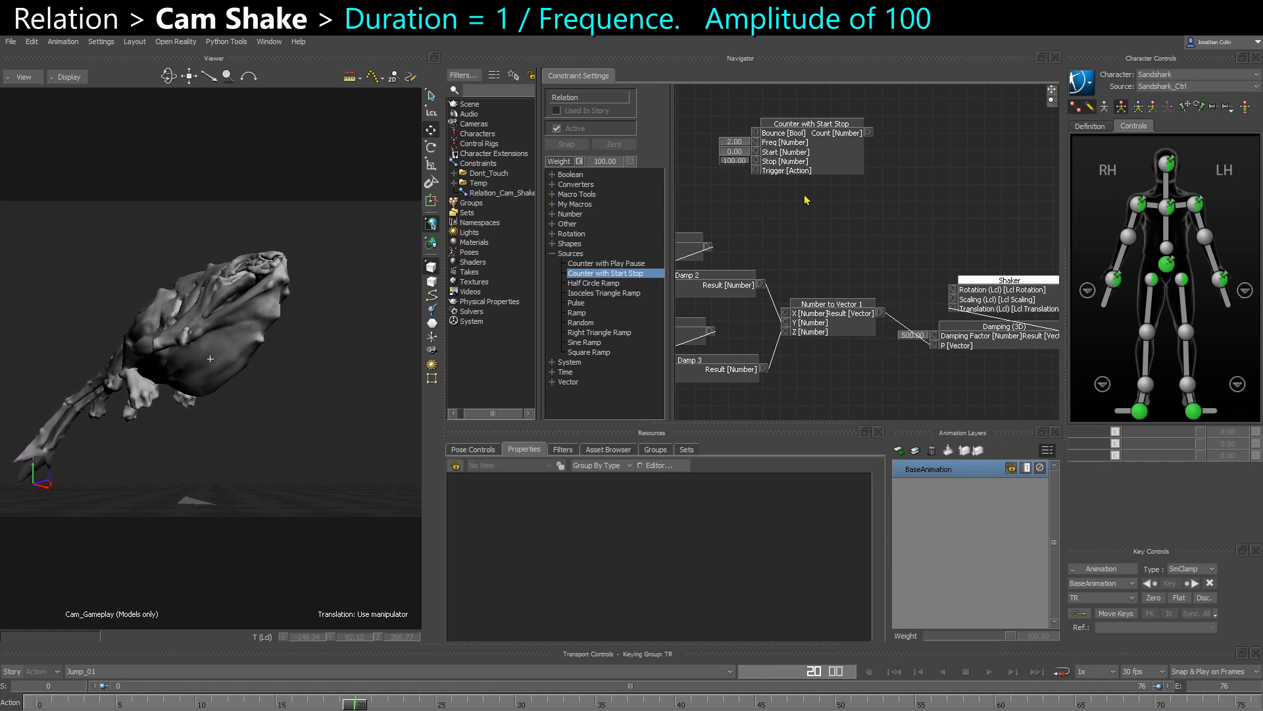
shift+drag(785, 171, 824, 158)
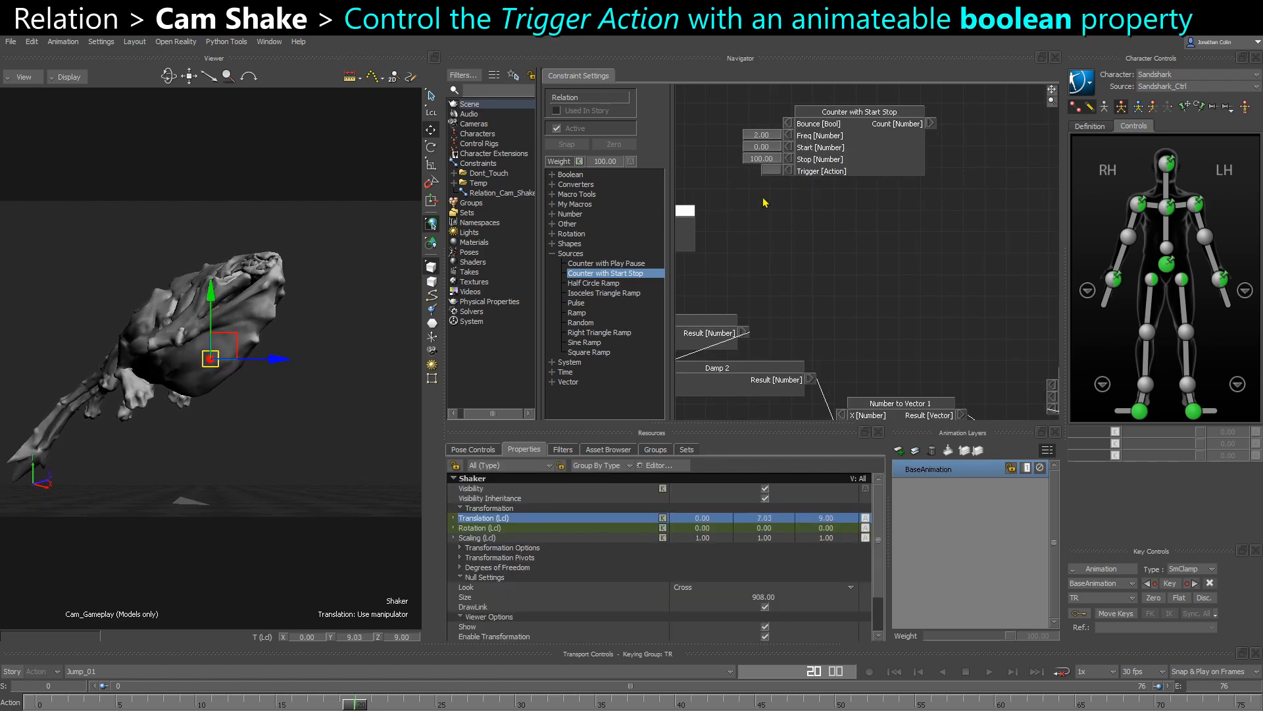
- Select the Camera Interest null in the schematic view and return to the camera view with its properties shown
key(ctrl+w)
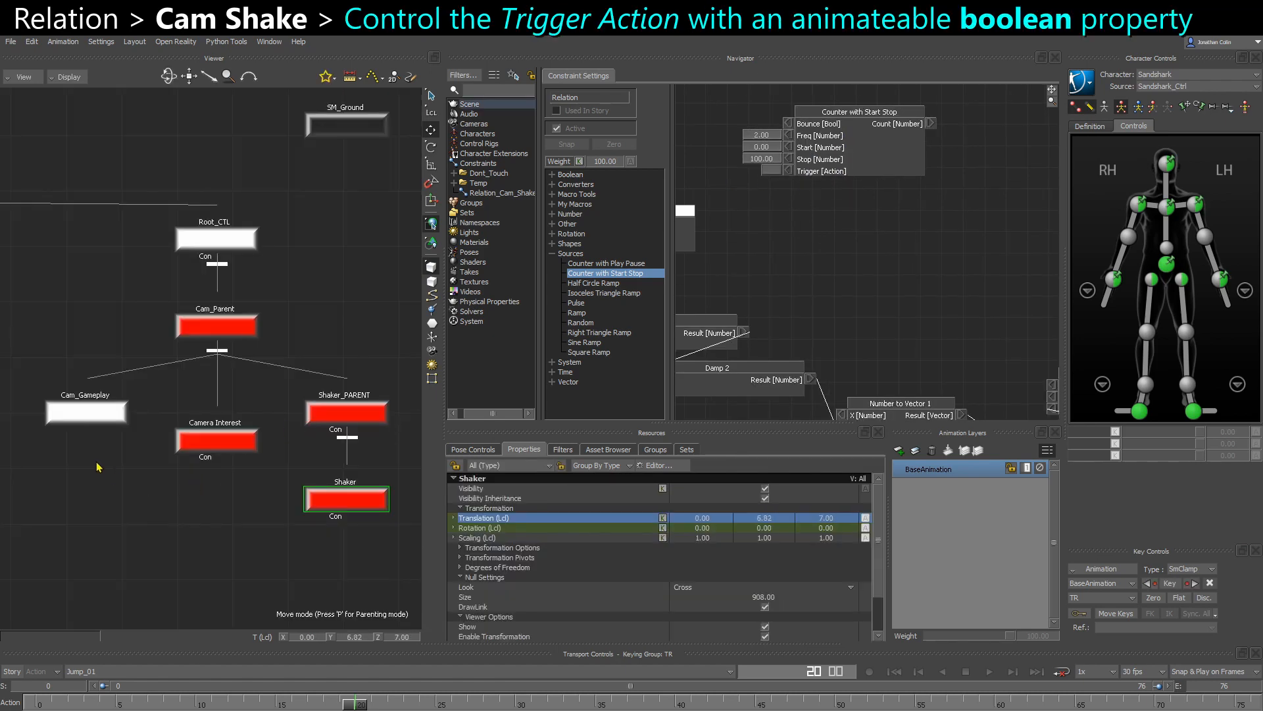
click(217, 439)
key(ctrl+w)
scroll(595, 552, down, 2)
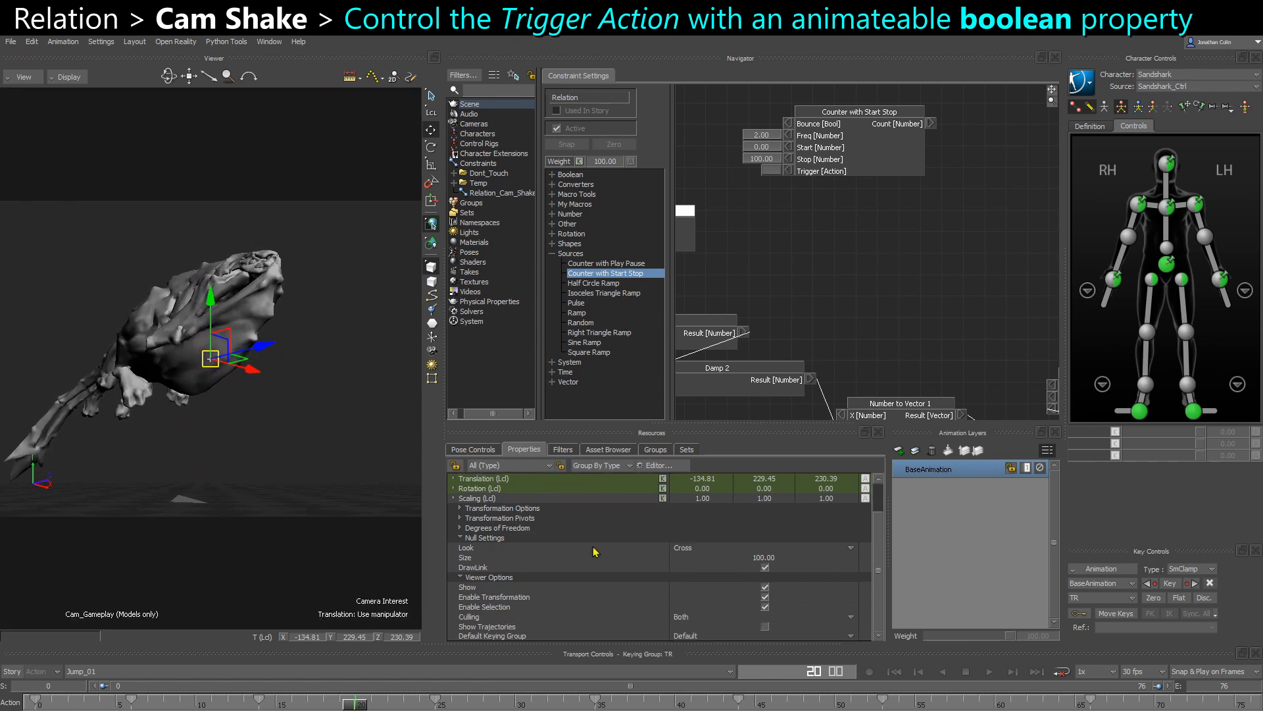
scroll(594, 551, up, 2)
- Add a Bool custom property named ShakeTrigger to Camera Interest
click(655, 465)
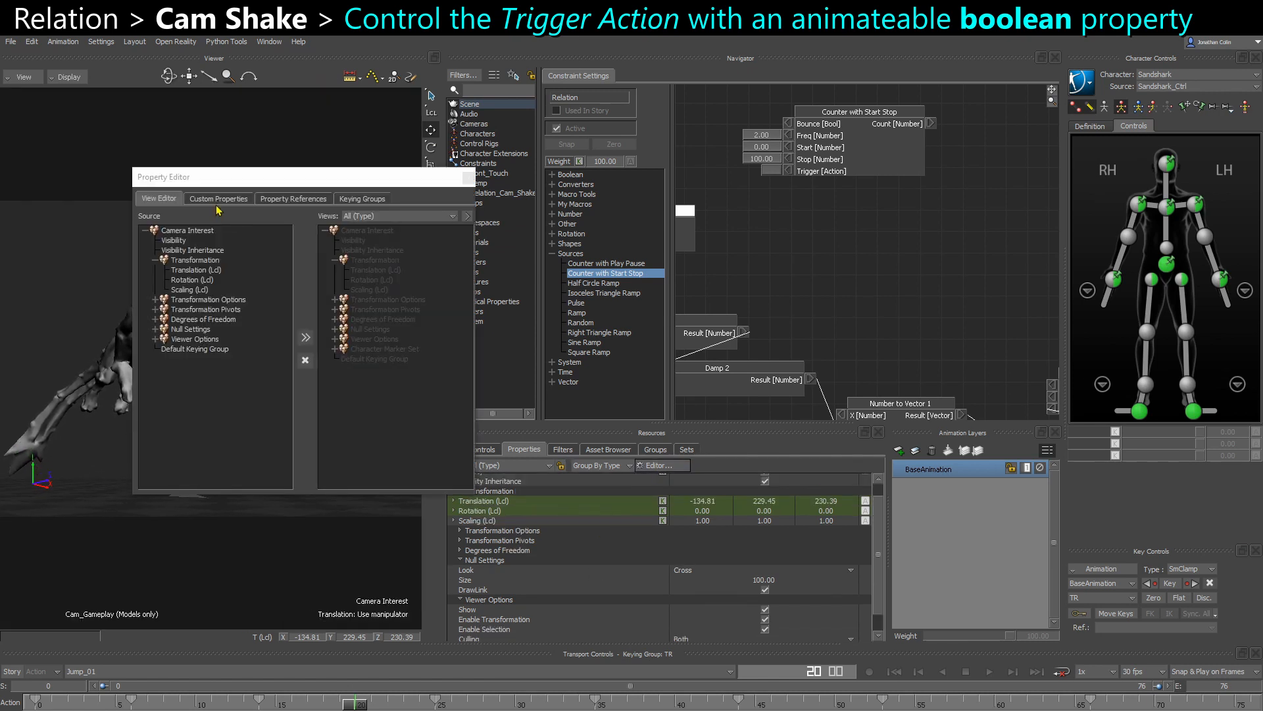
click(218, 200)
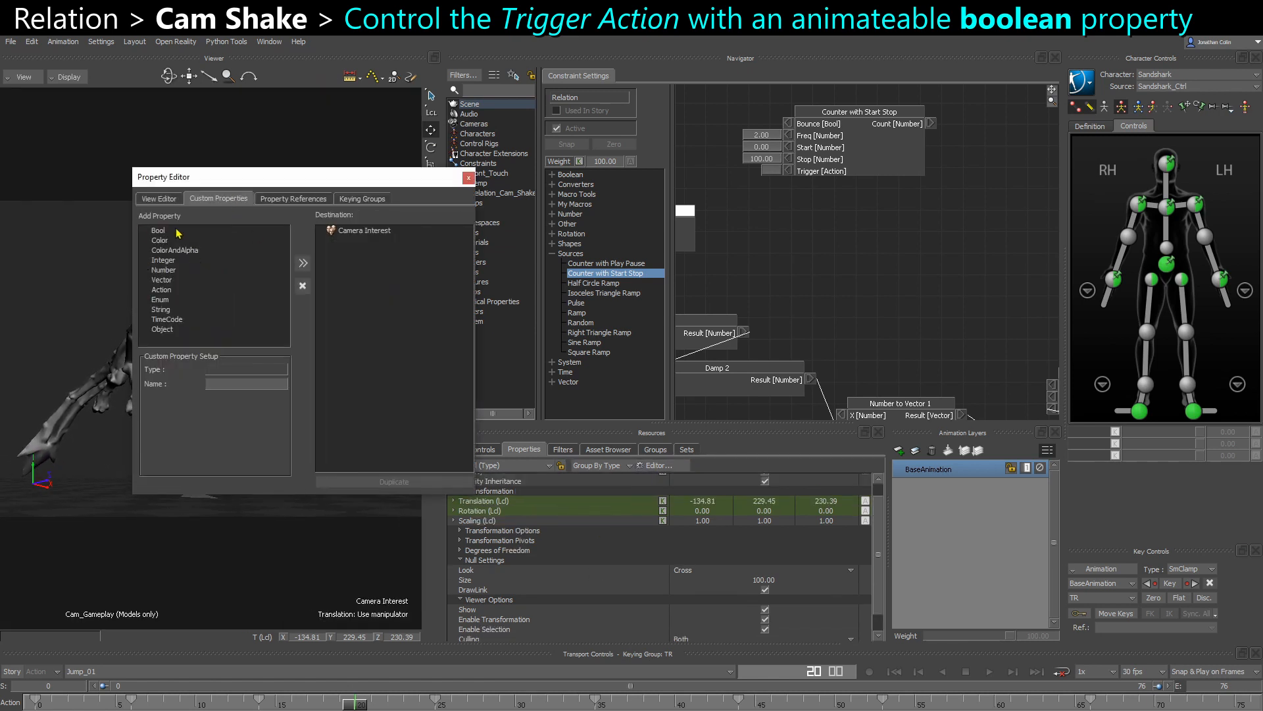
click(303, 263)
click(240, 385)
text(ShakeTrigger)
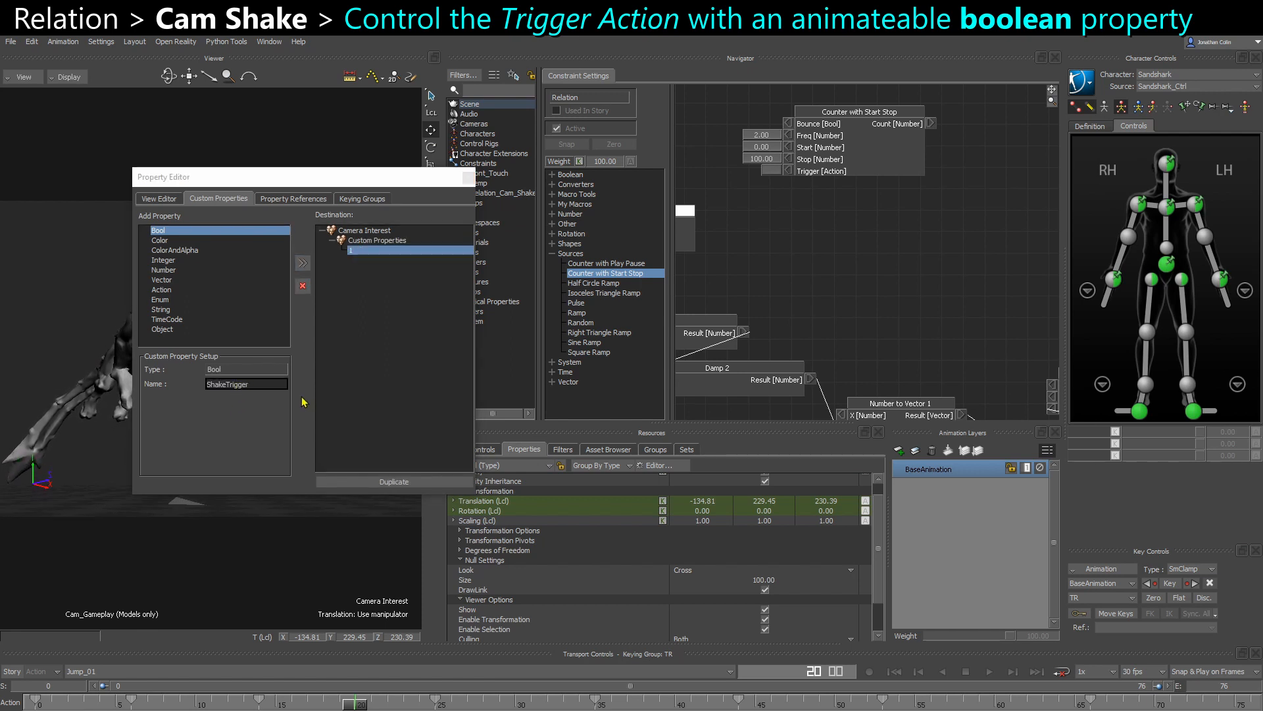
click(302, 396)
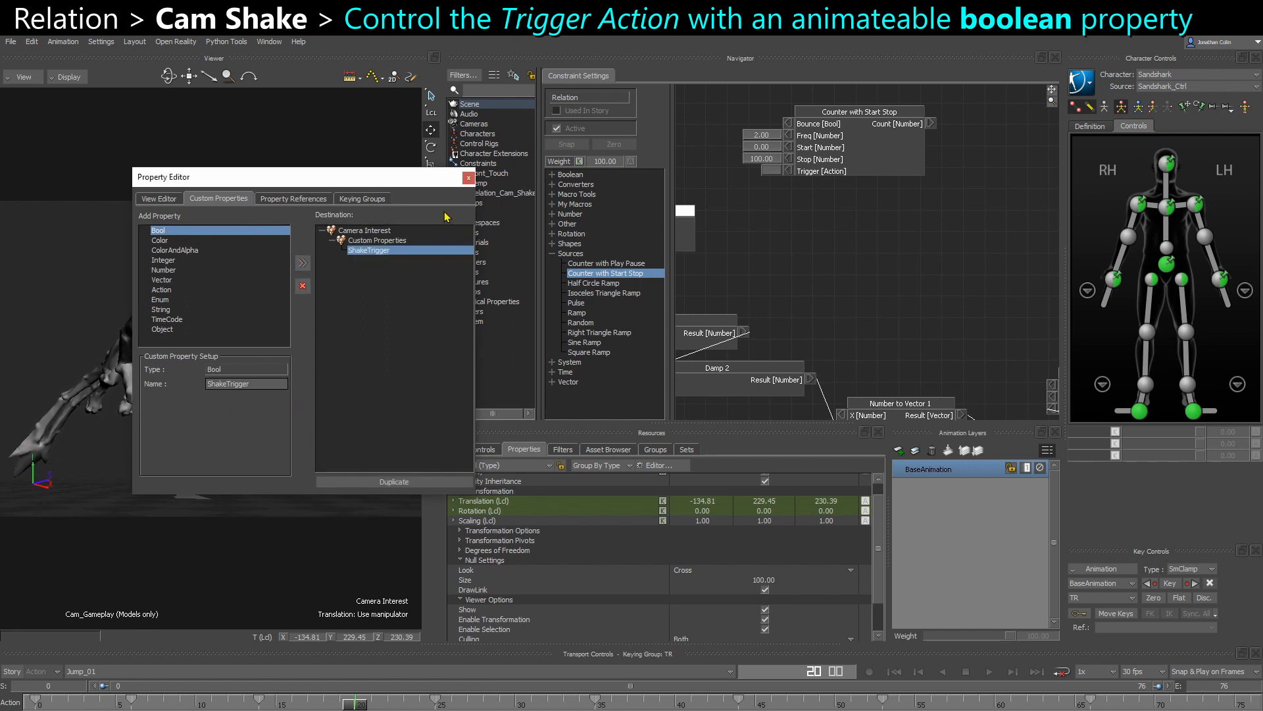
click(468, 177)
scroll(659, 609, down, 2)
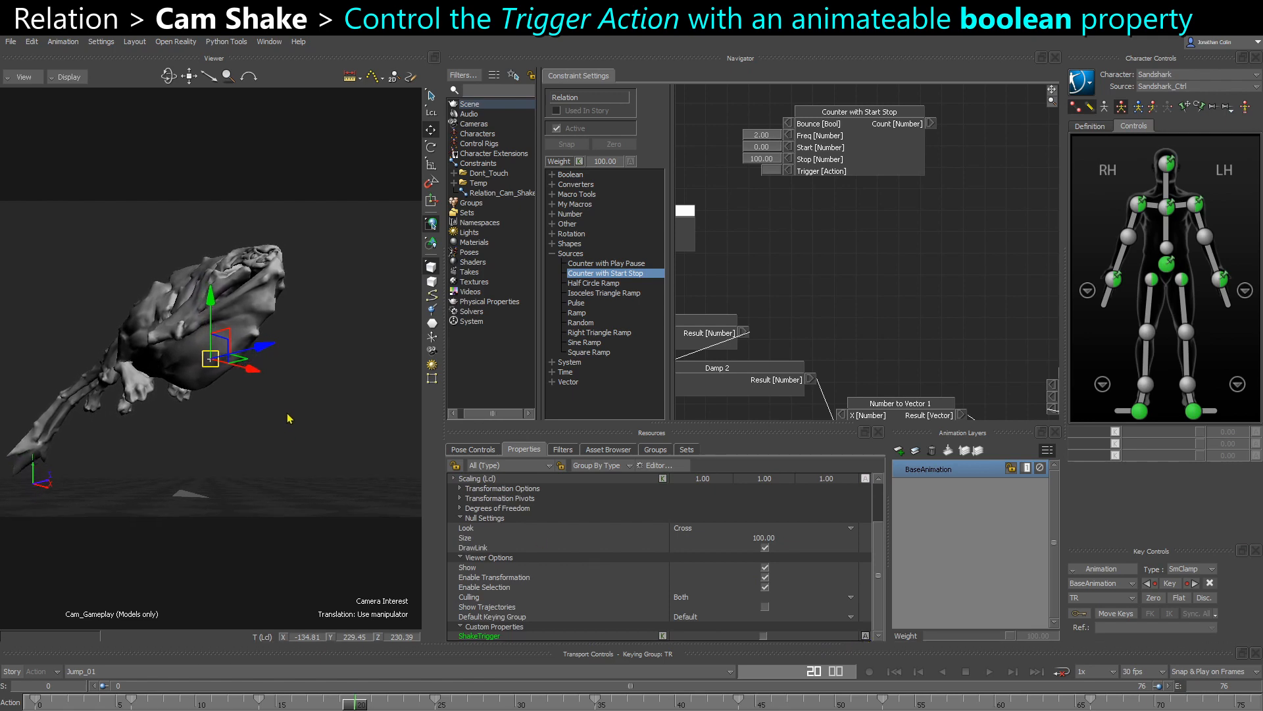
- Connect Camera Interest's ShakeTrigger output to the Trigger input of the Counter with Start Stop node
middle_drag(819, 315, 1017, 292)
middle_drag(881, 261, 992, 277)
drag(949, 227, 989, 227)
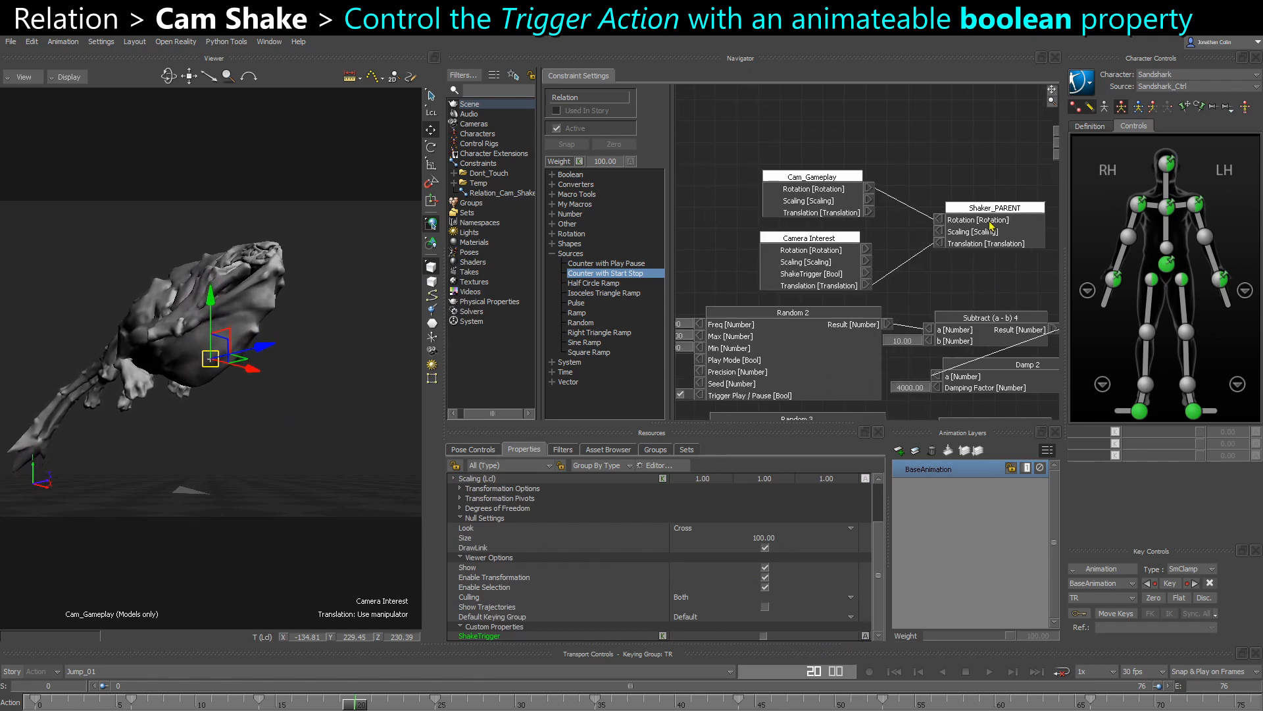
middle_drag(933, 272, 782, 298)
drag(723, 290, 949, 181)
middle_drag(864, 274, 645, 321)
middle_drag(793, 210, 806, 251)
- Add an FCurve Number (%) node beside the Counter with Start Stop node
click(553, 224)
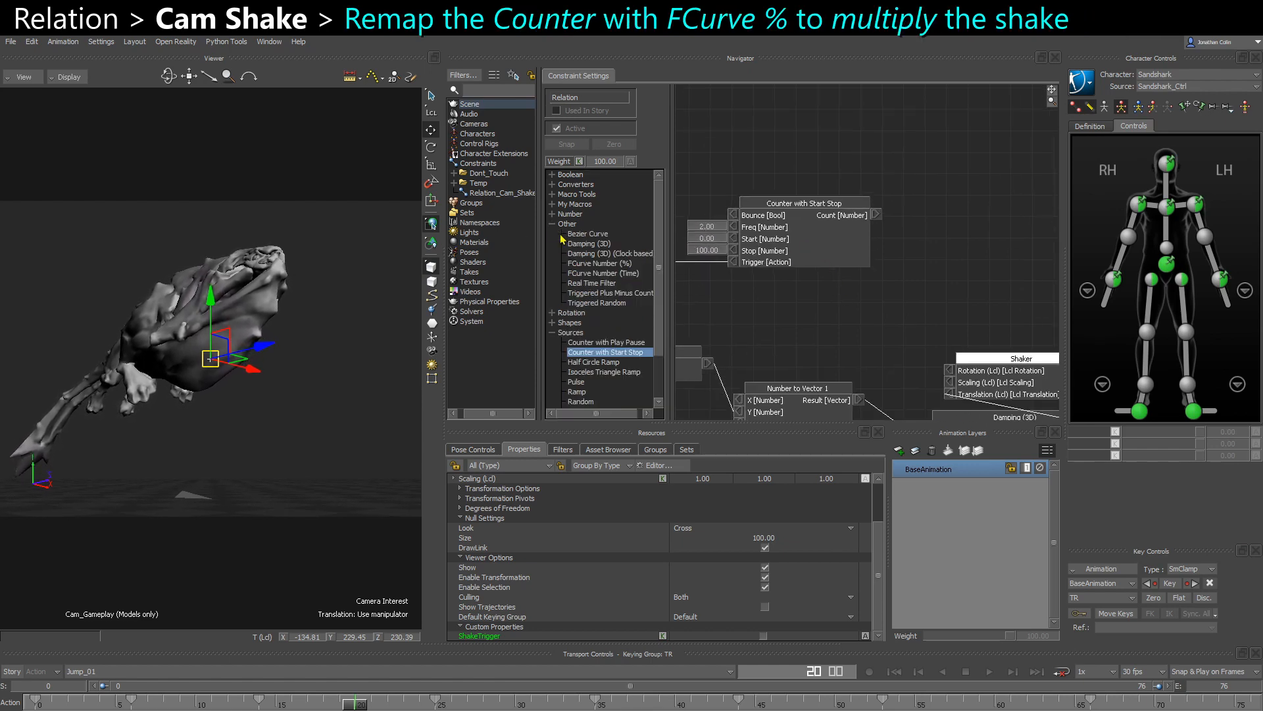
drag(574, 268, 959, 209)
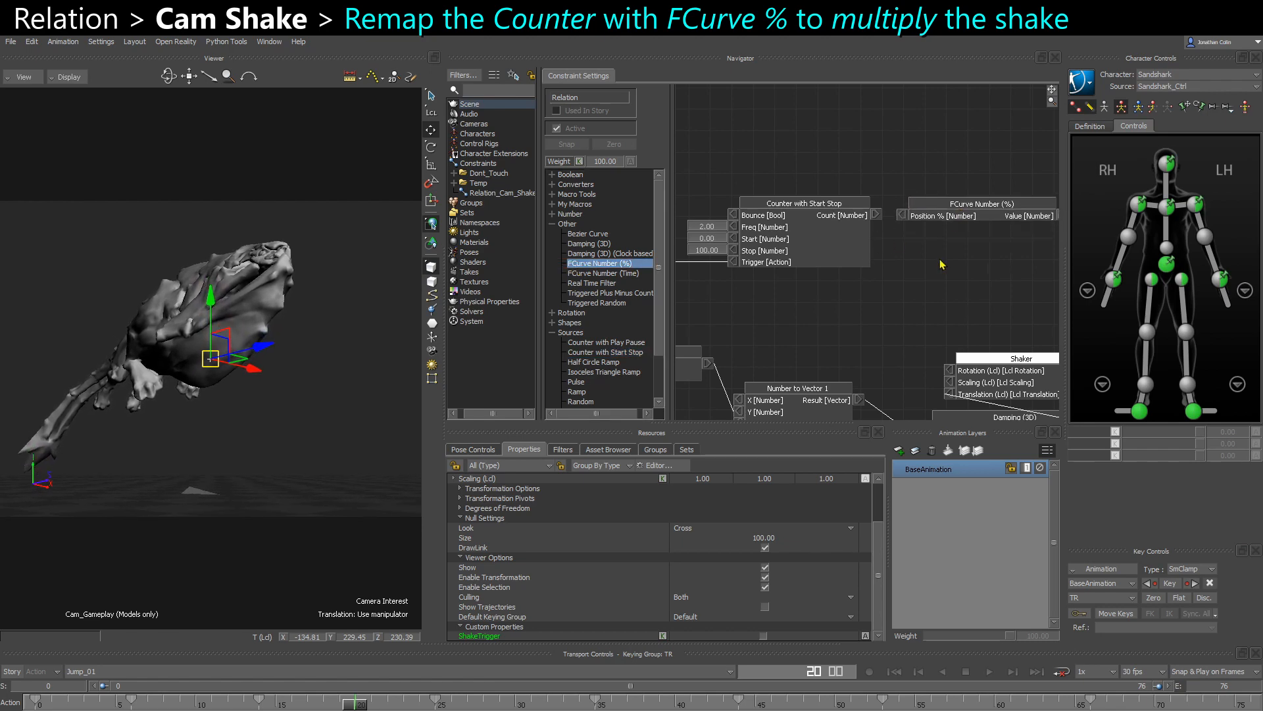
scroll(844, 224, down, 2)
- Spread the Damping (3D) and Shaker nodes apart to leave room for another node between them
middle_drag(952, 261, 847, 229)
drag(873, 311, 1033, 340)
drag(901, 348, 869, 293)
middle_drag(955, 336, 880, 342)
drag(955, 336, 947, 289)
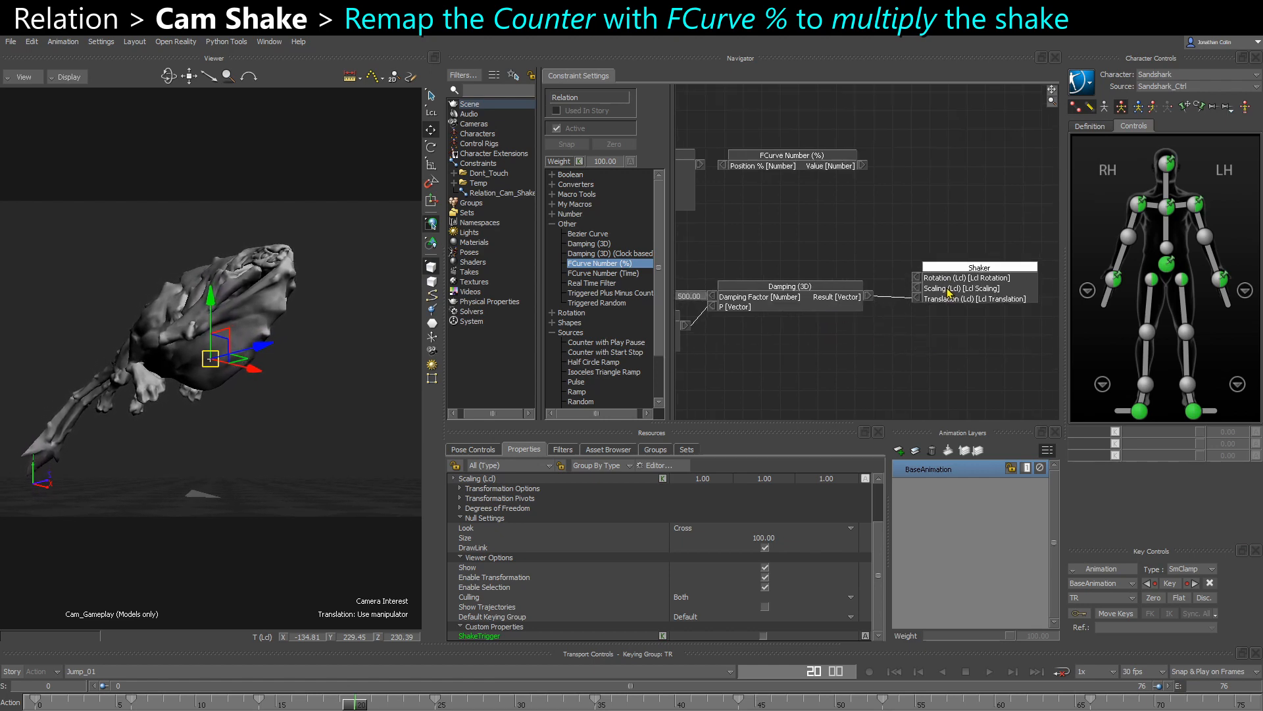
drag(825, 298, 838, 300)
drag(965, 280, 975, 260)
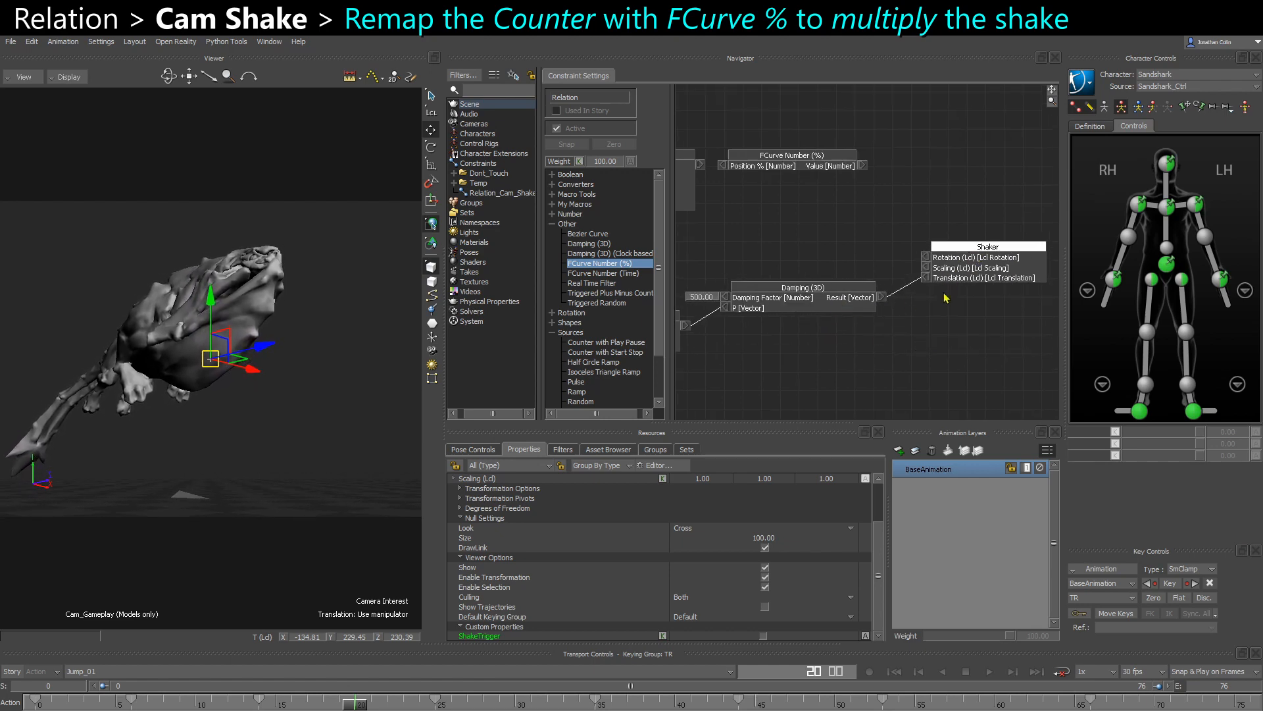
- Insert a Scale (a x V) node between Damping (3D) and Shaker, routing the damped result through its Vector input into Shaker's Translation
scroll(910, 319, up, 1)
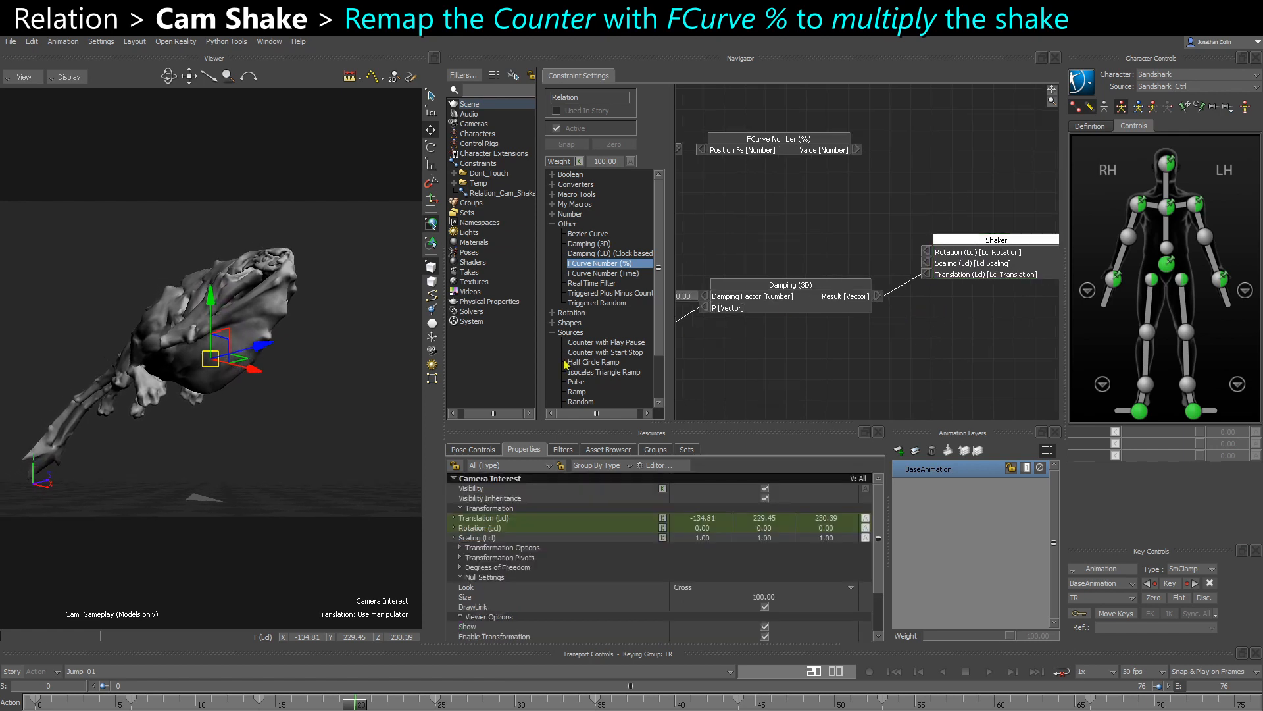
scroll(568, 366, down, 10)
scroll(560, 401, down, 2)
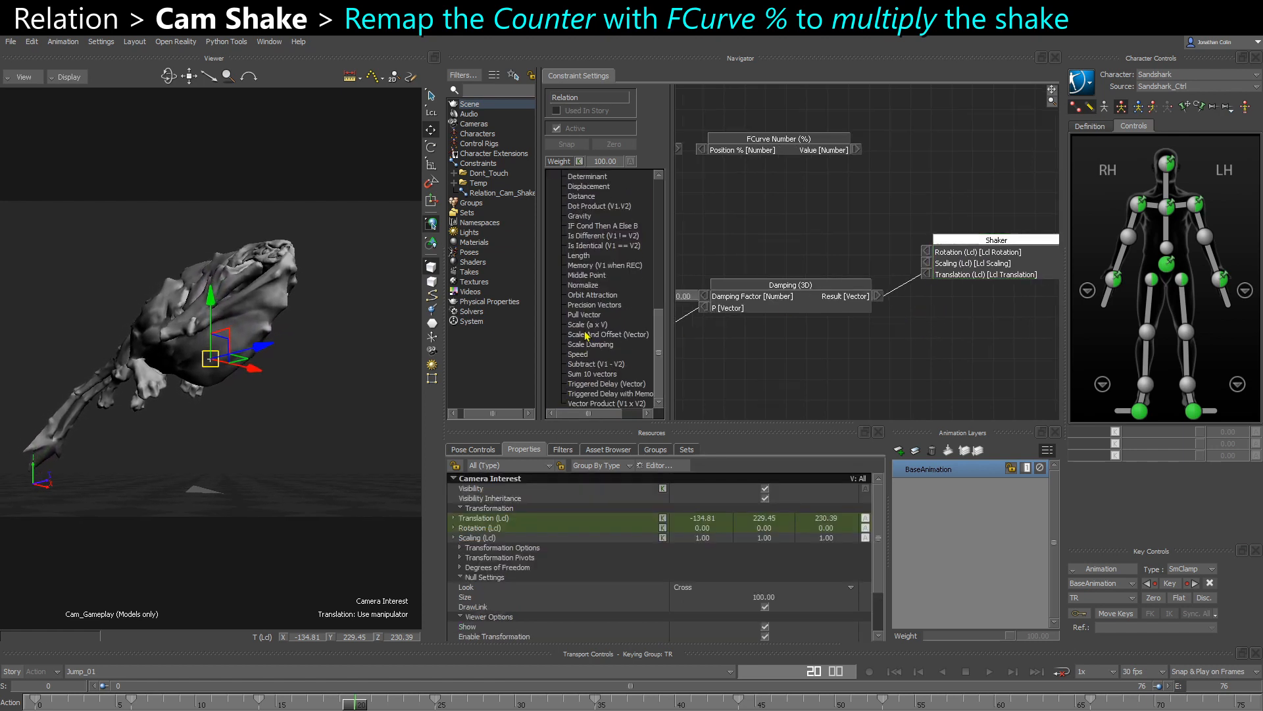
drag(582, 325, 833, 221)
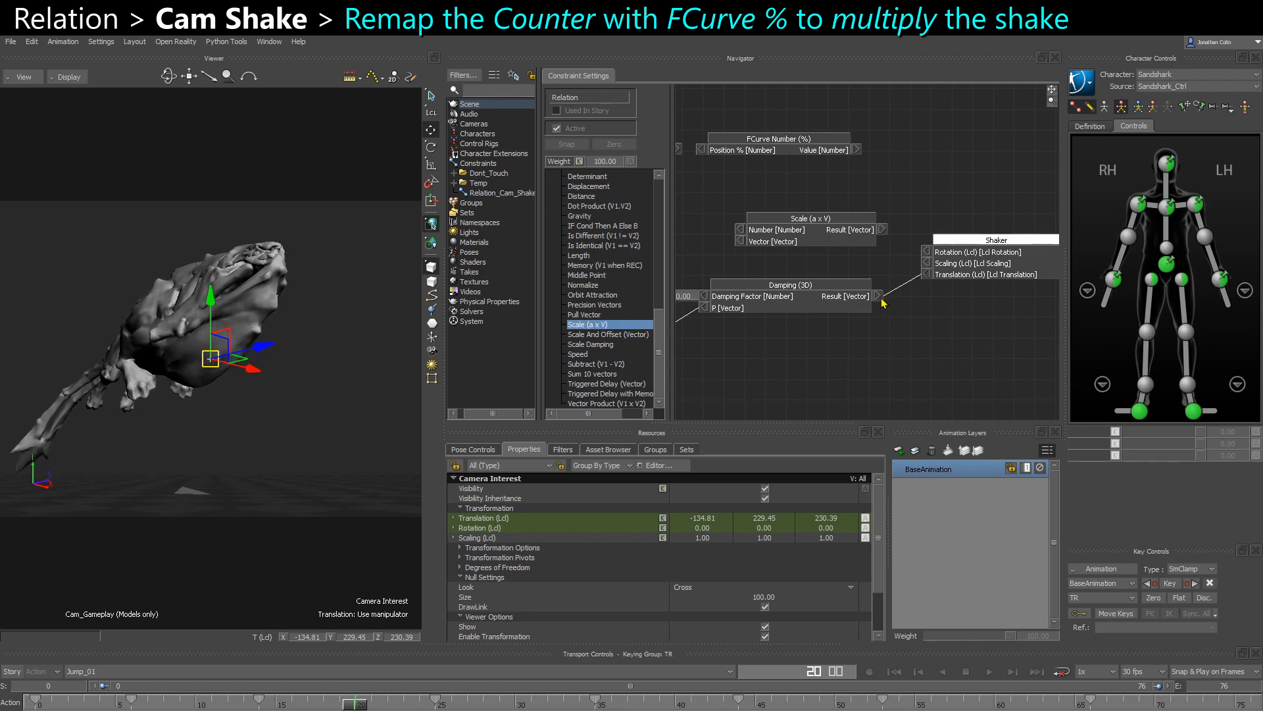
drag(880, 296, 741, 242)
drag(885, 230, 929, 275)
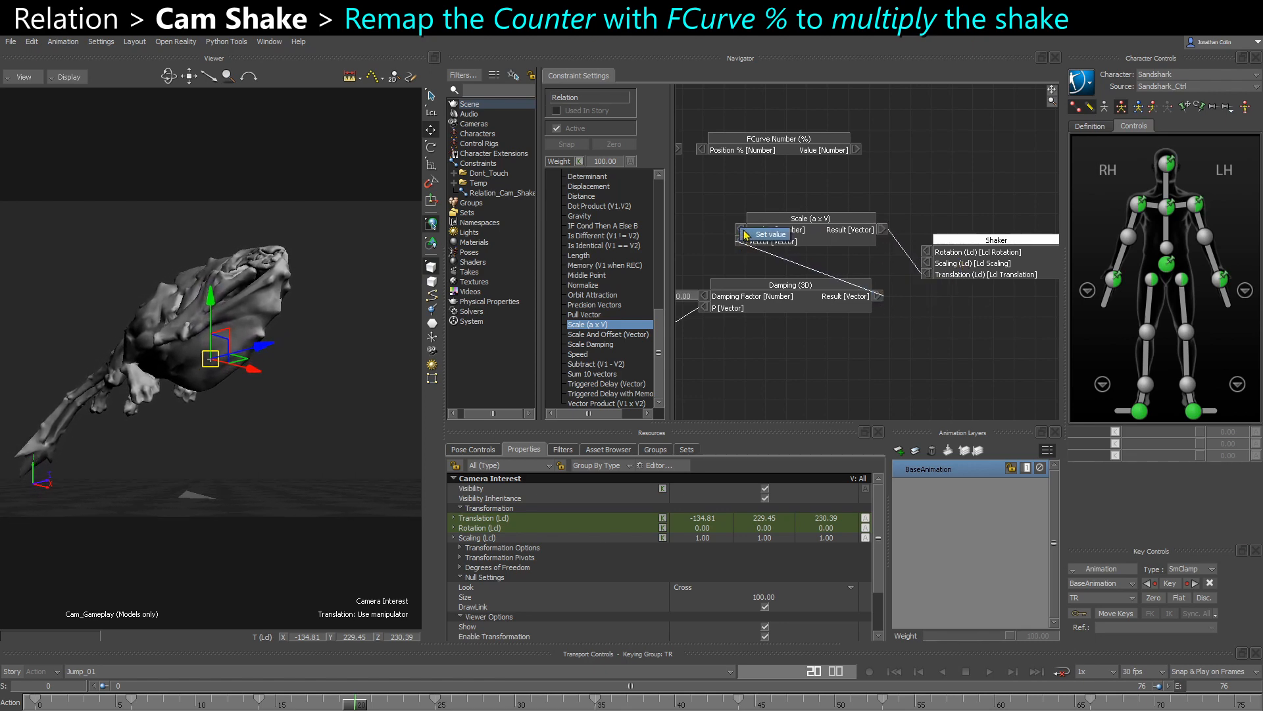
drag(806, 219, 820, 225)
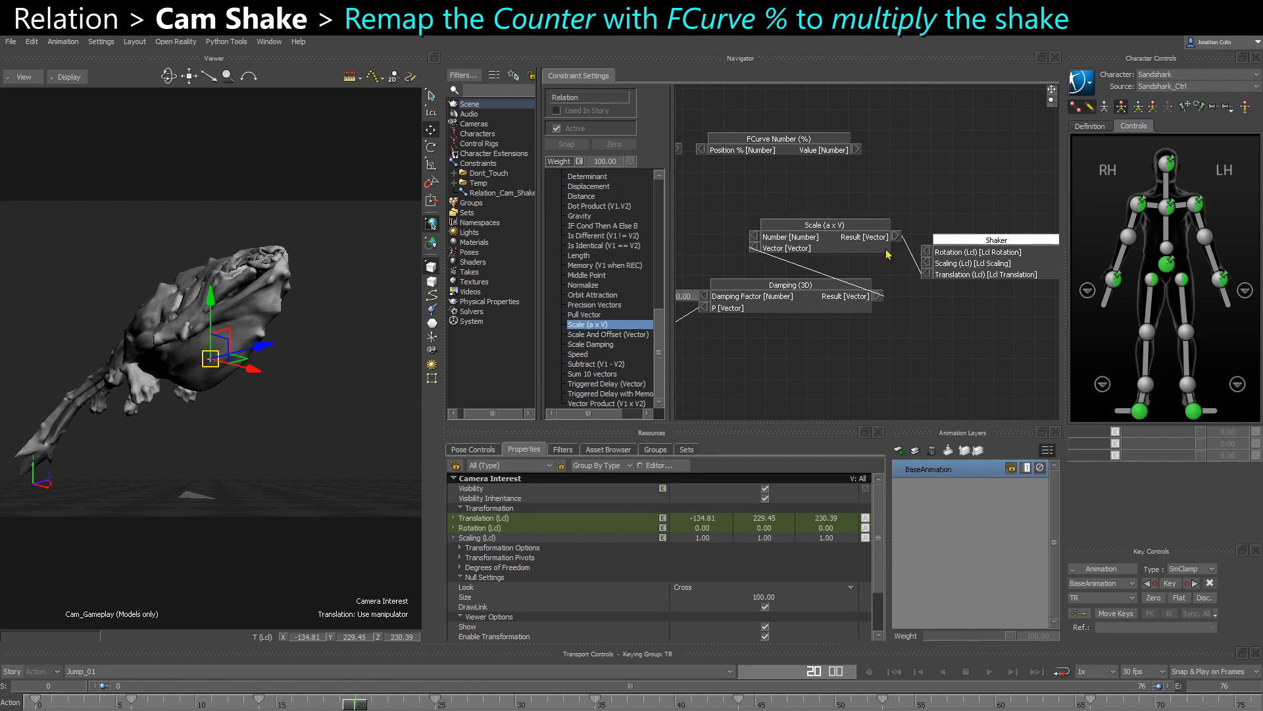
- Connect the counter's Count output to the Position % input of the FCurve Number (%) node
drag(760, 193, 904, 219)
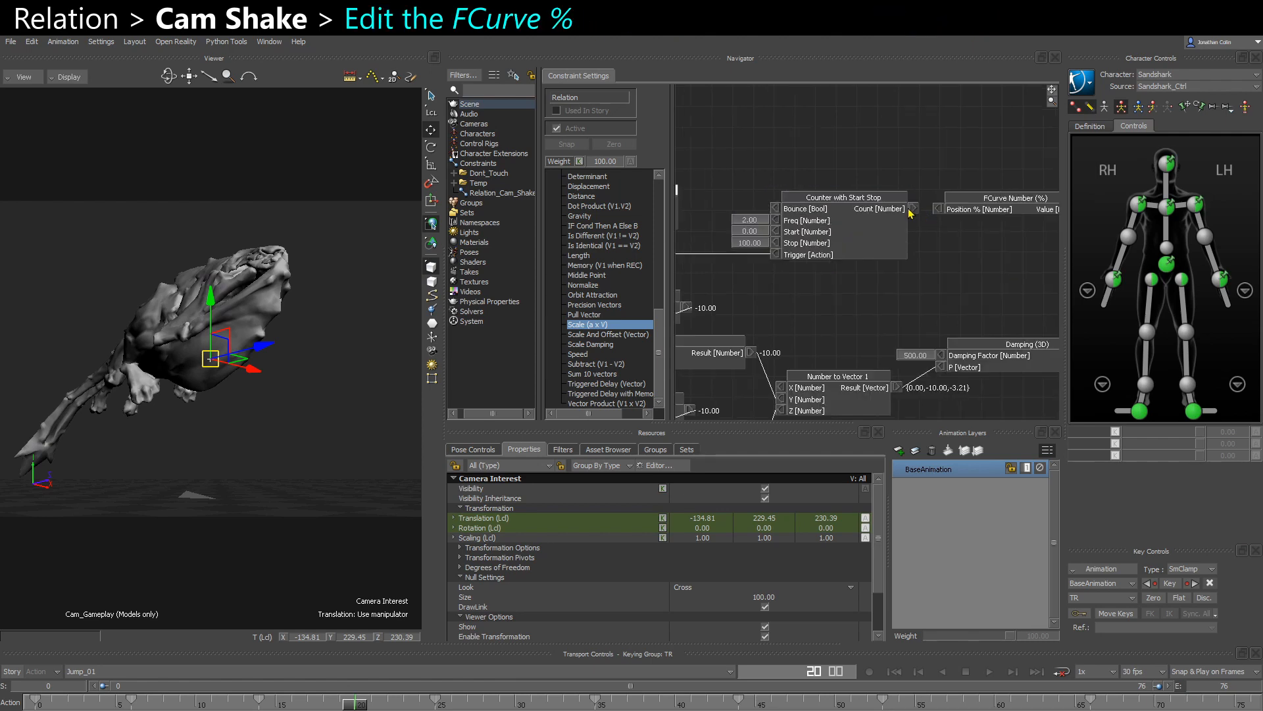
drag(913, 209, 937, 210)
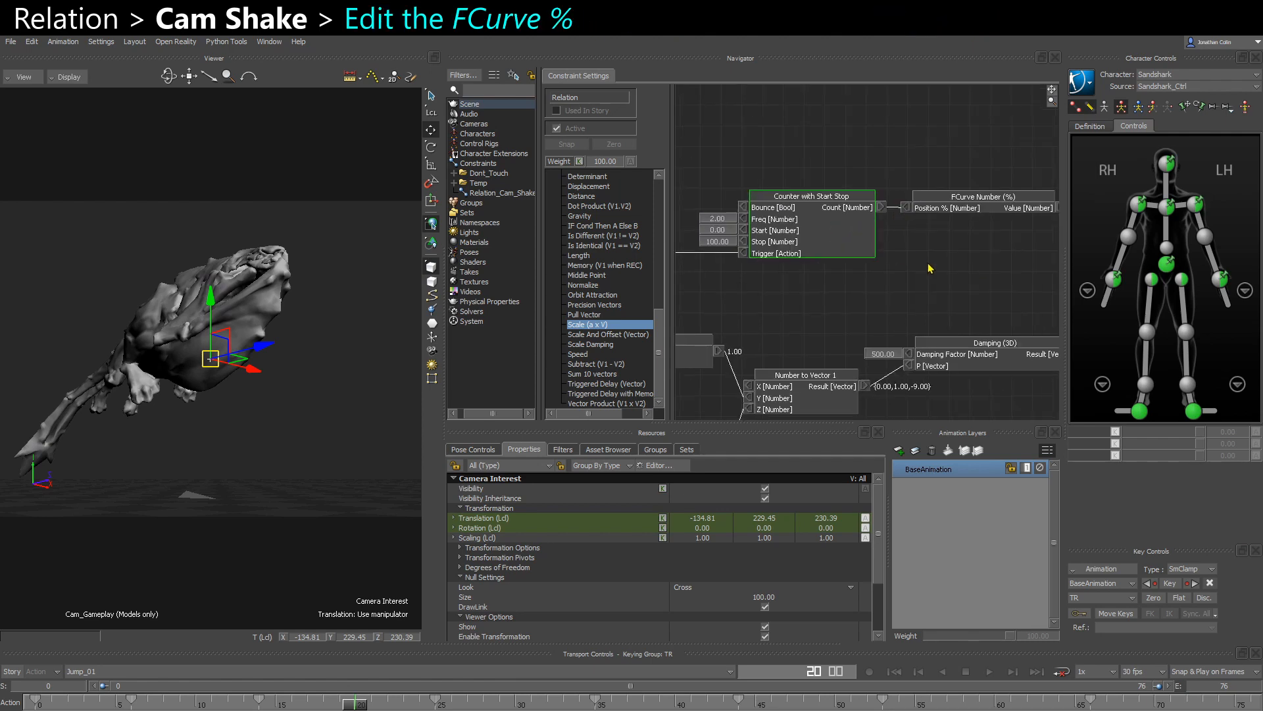
shift+drag(928, 263, 888, 267)
drag(917, 210, 930, 211)
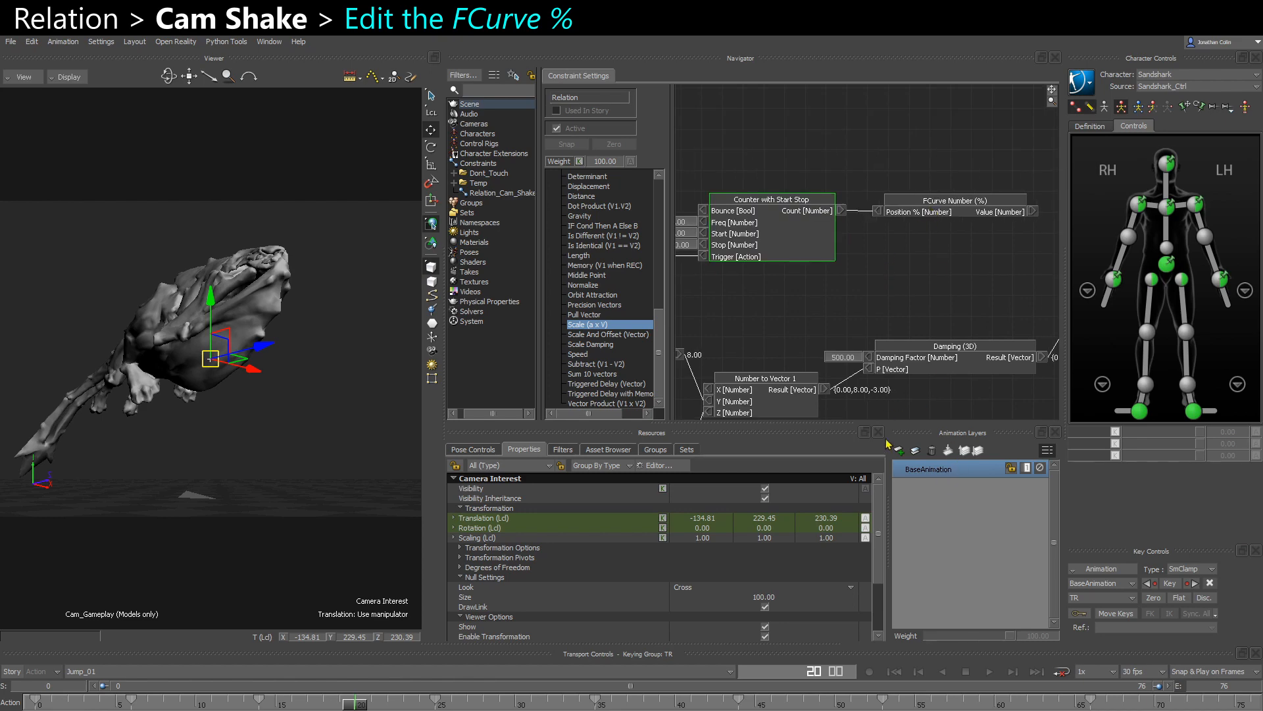
- Open the FCurve Number (%) node's curve for editing and examine its keys at frames 0 and 100
right_click(943, 202)
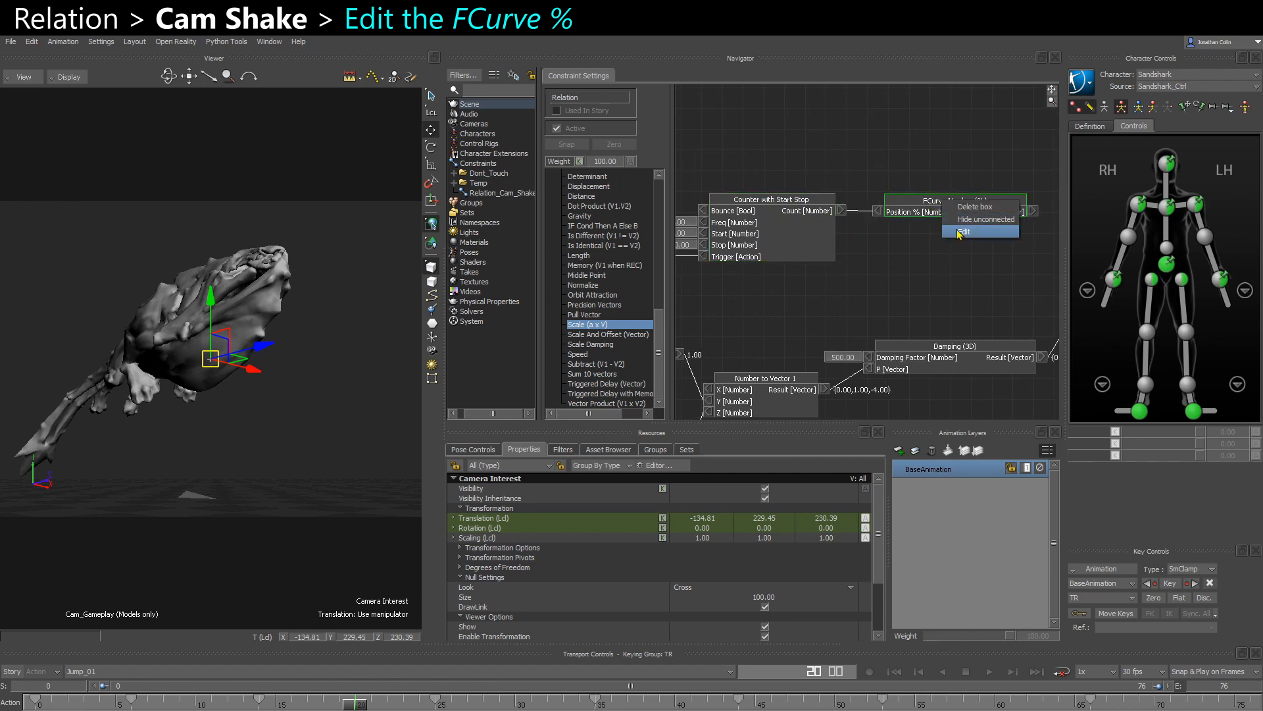
click(962, 232)
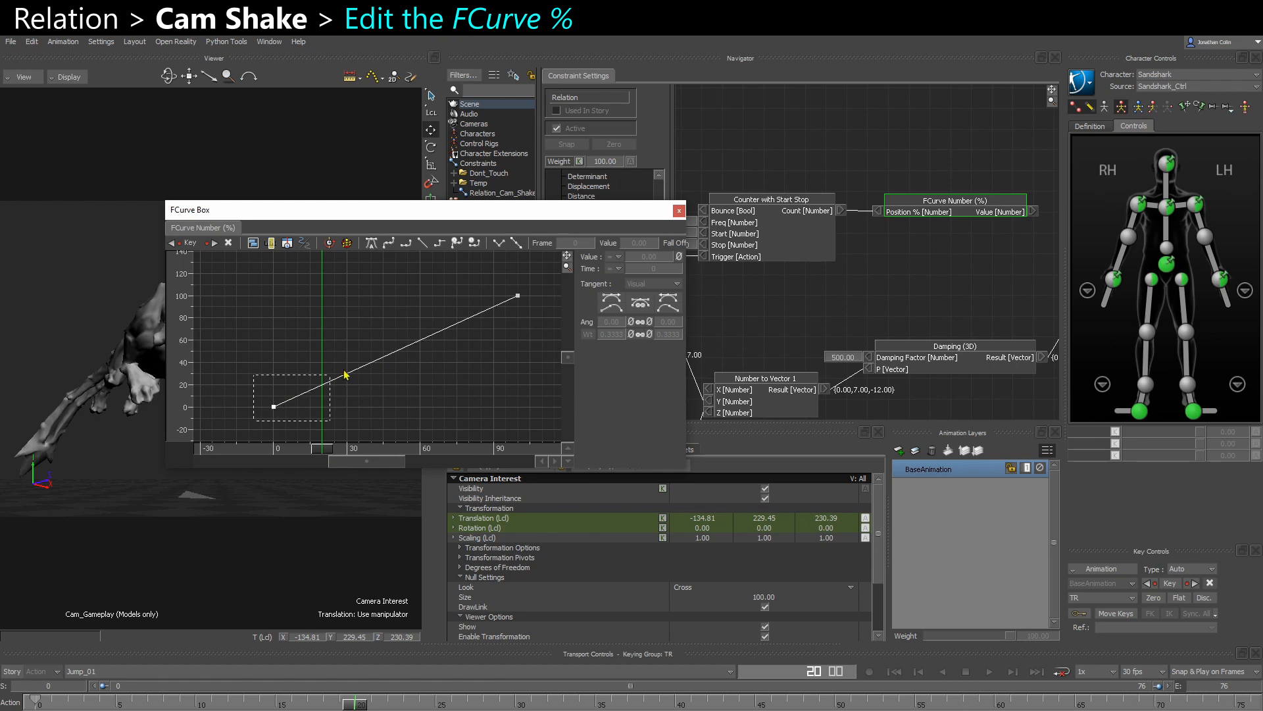
drag(346, 374, 350, 373)
drag(485, 350, 547, 271)
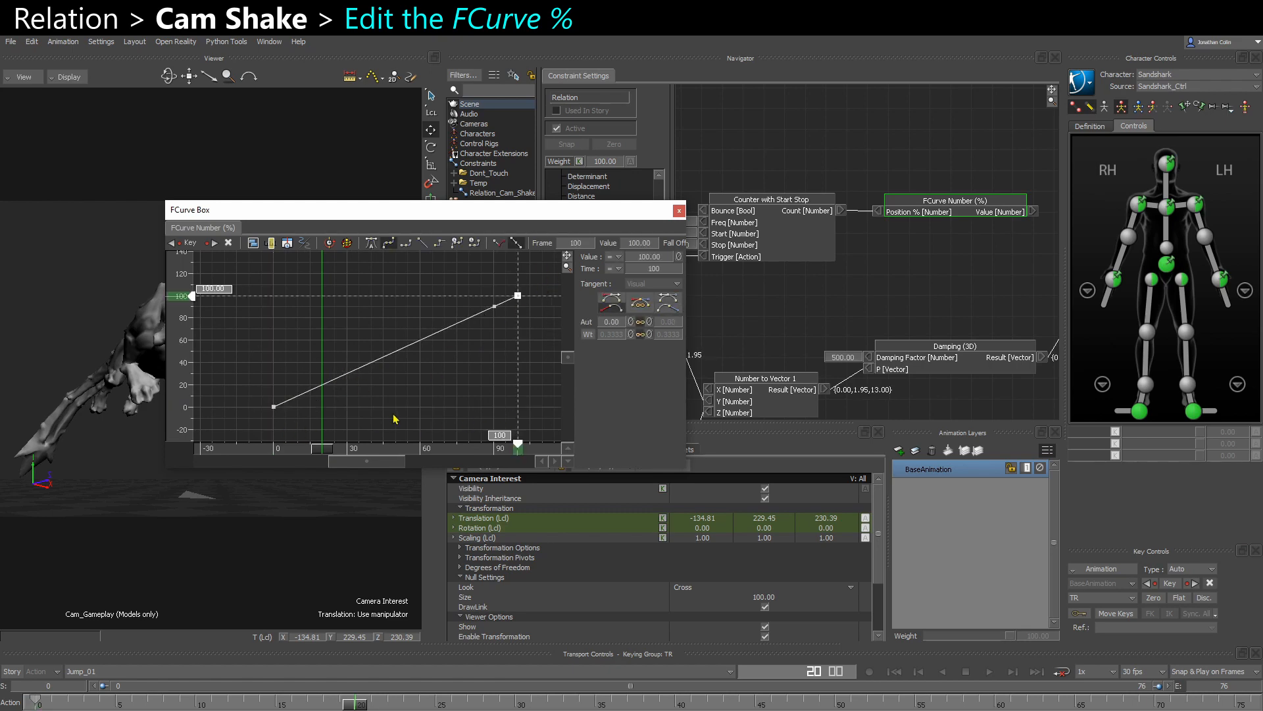
drag(253, 426, 301, 389)
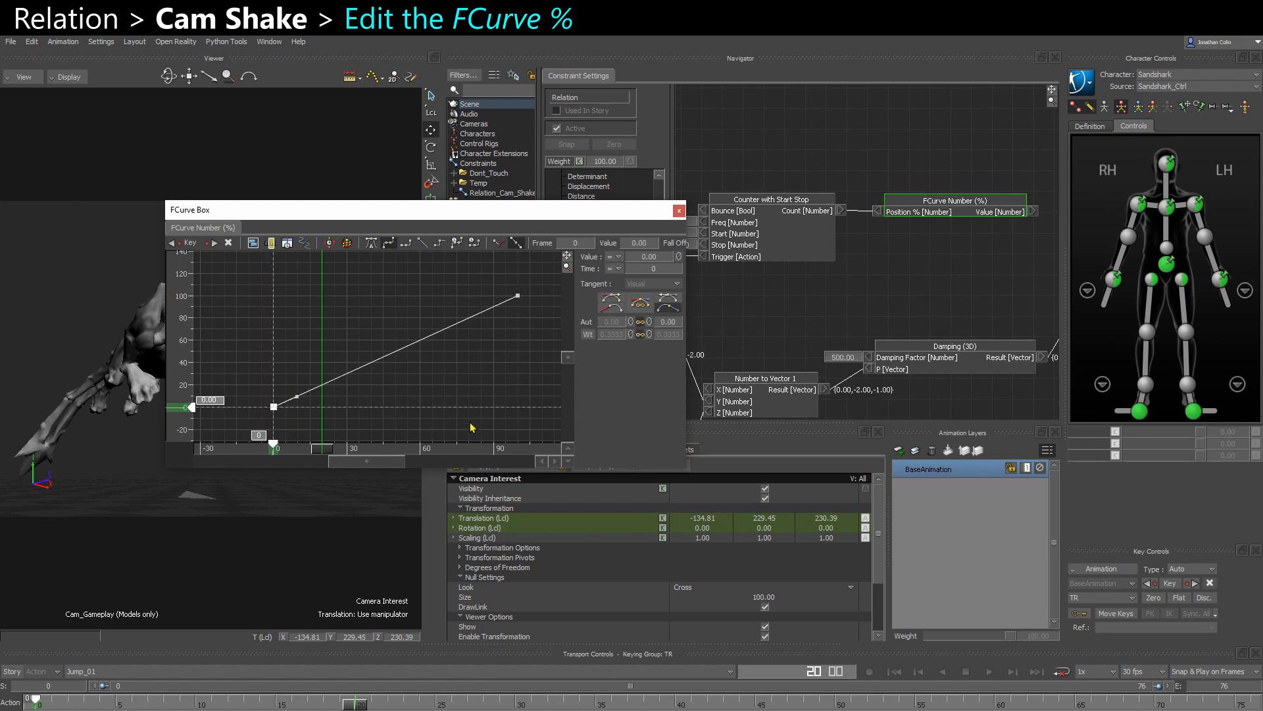
drag(485, 419, 542, 281)
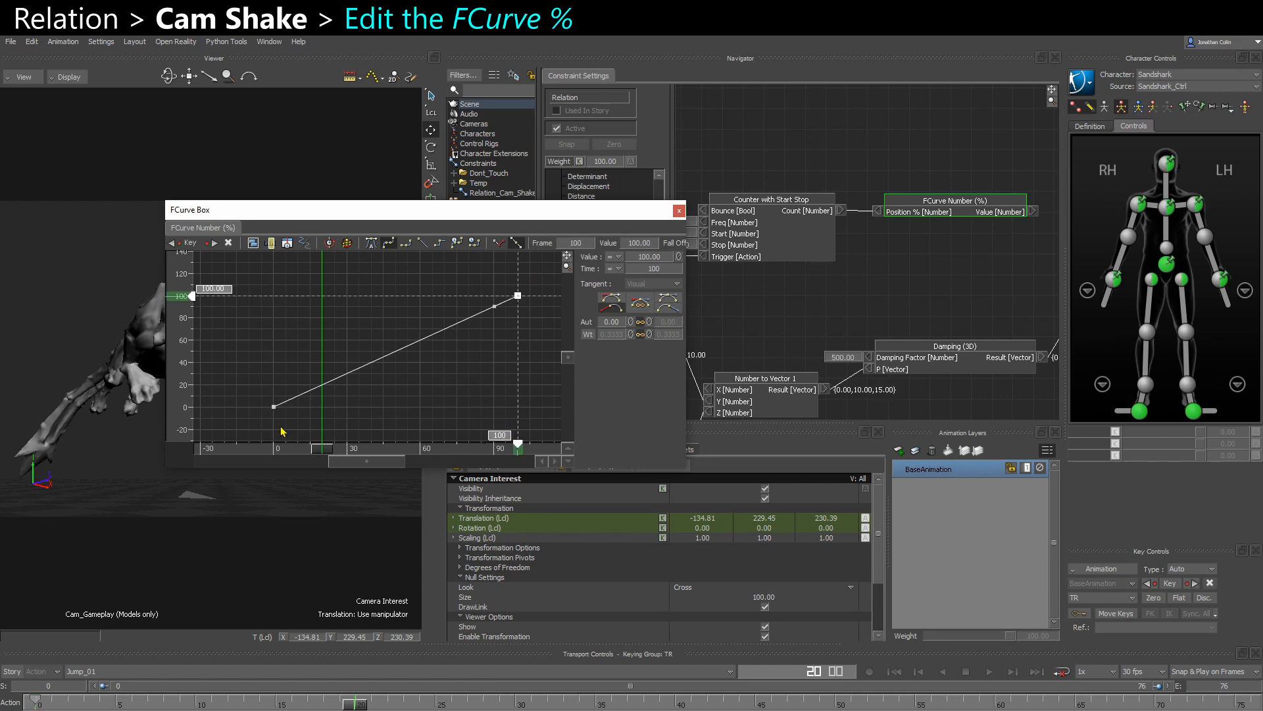
- Set the value of the curve's end key at frame 100 to 1
drag(250, 430, 323, 375)
drag(478, 260, 524, 288)
click(246, 320)
double_click(217, 289)
text(1)
key(Return)
click(346, 412)
key(a)
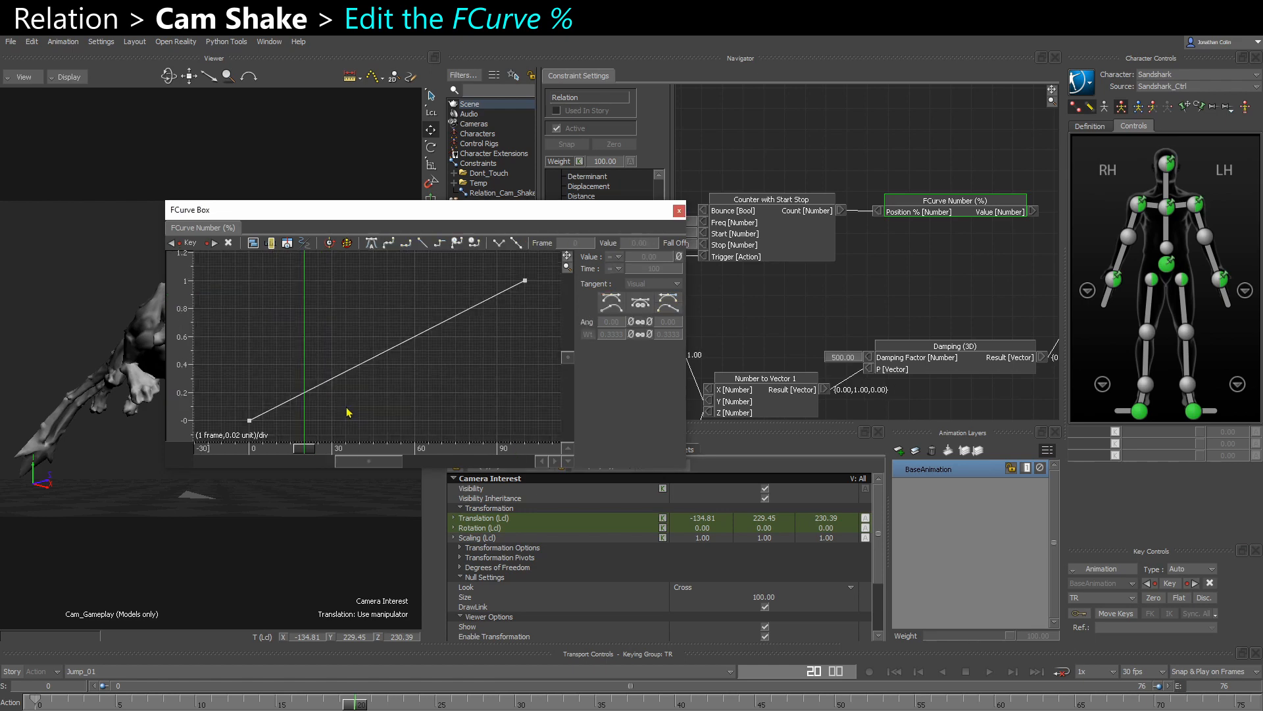
scroll(346, 412, down, 1)
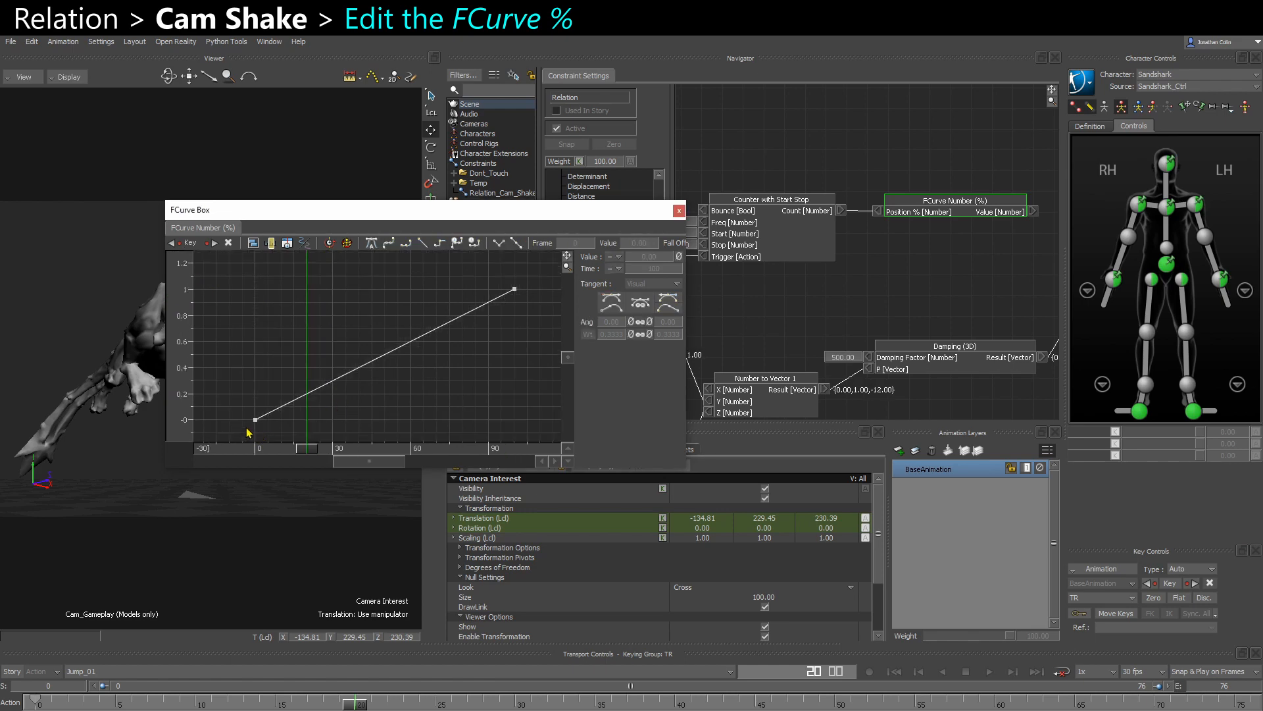
drag(247, 429, 310, 396)
drag(403, 377, 538, 271)
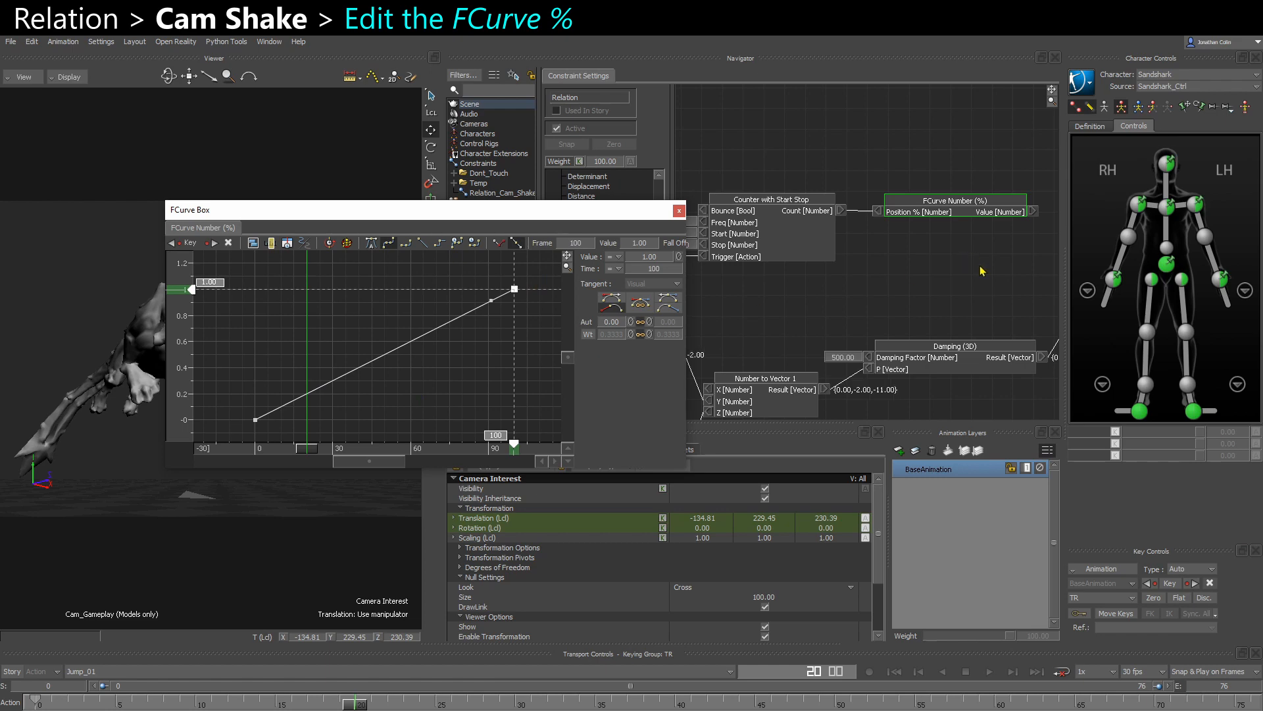
- Connect the Value output of FCurve Number (%) to the Number input of the Scale (a x V) node
shift+drag(981, 270, 857, 267)
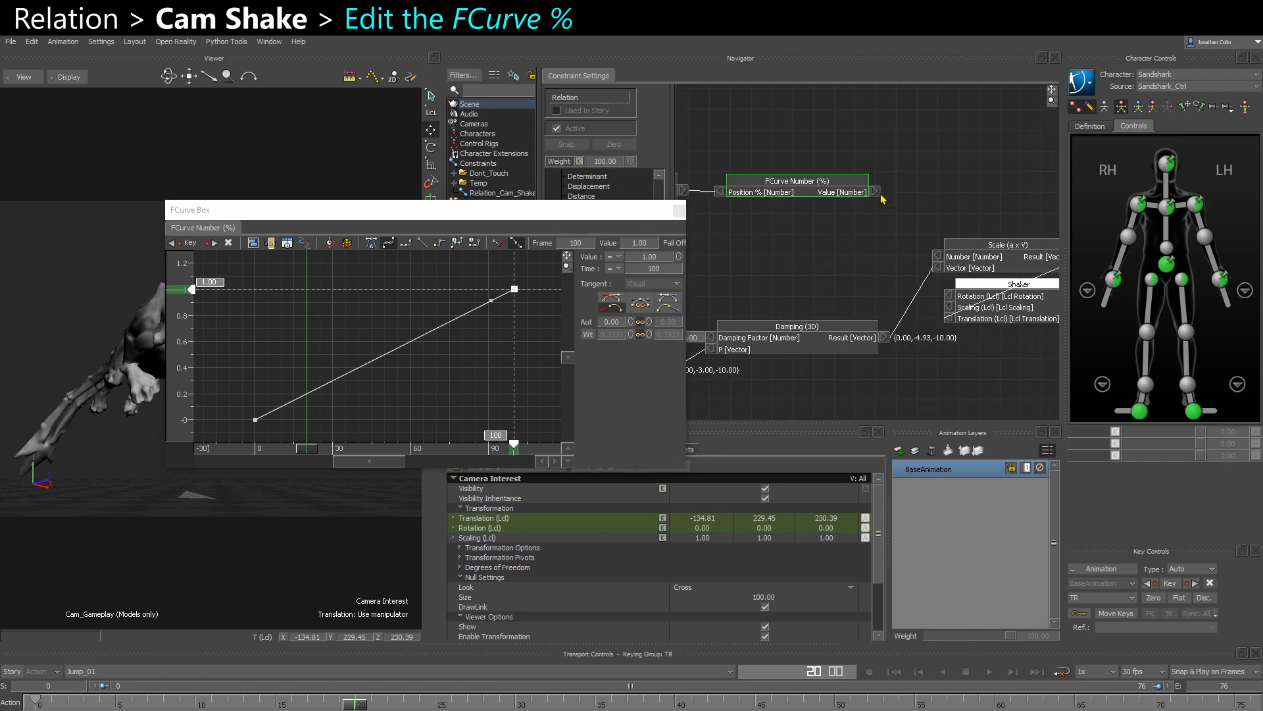
drag(881, 196, 936, 257)
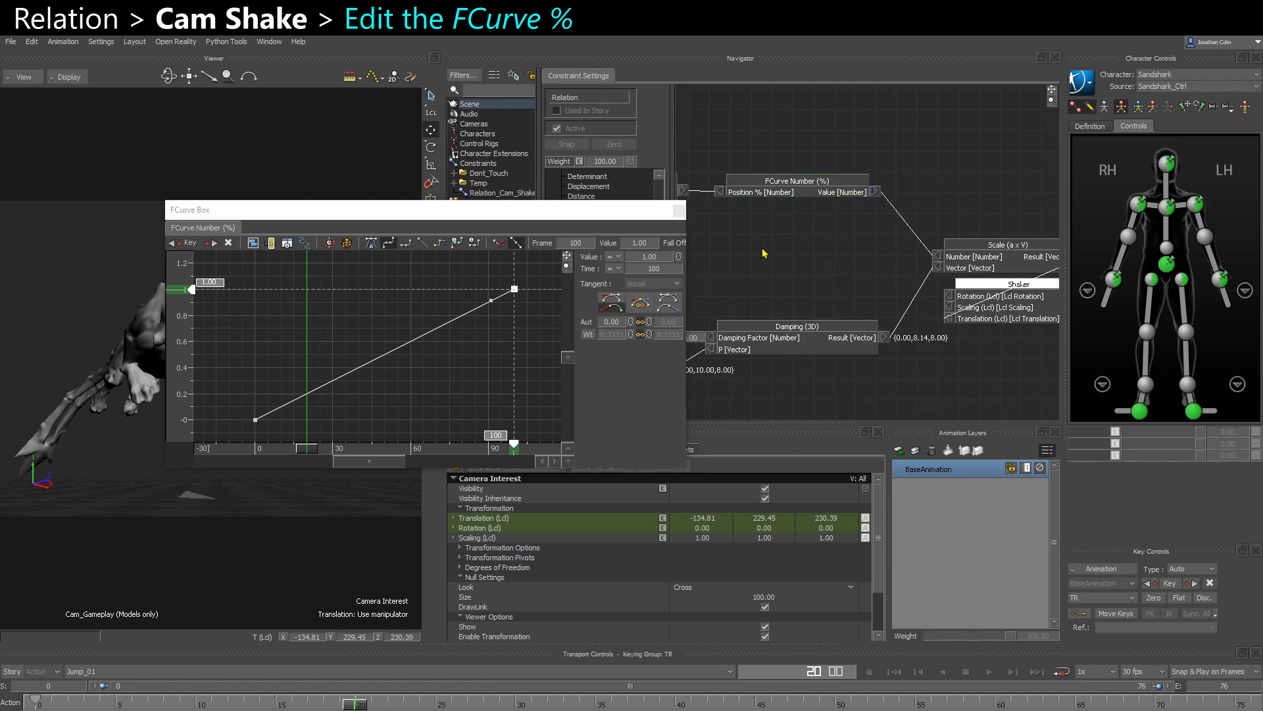
- Move the FCurve window clear of the nodes and steepen the start key's tangent upward to about 80.5 degrees
click(255, 419)
drag(371, 212, 507, 316)
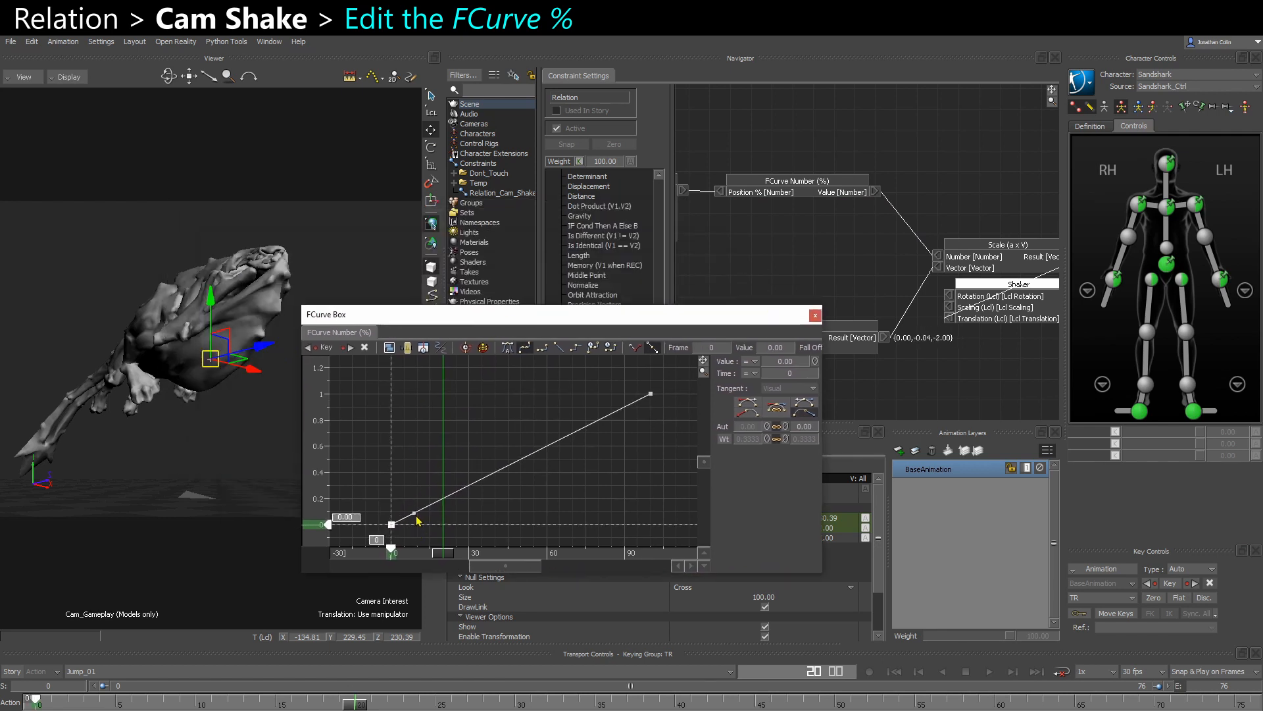
drag(415, 516, 407, 446)
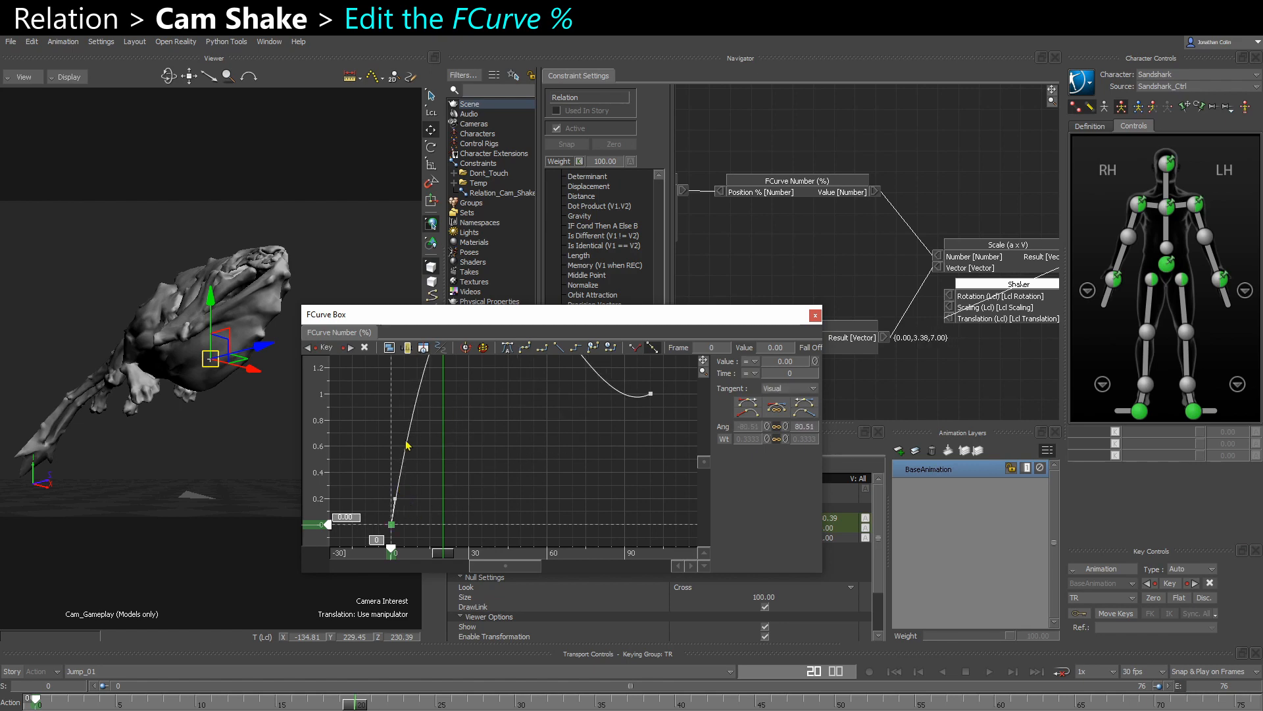
right_click(421, 427)
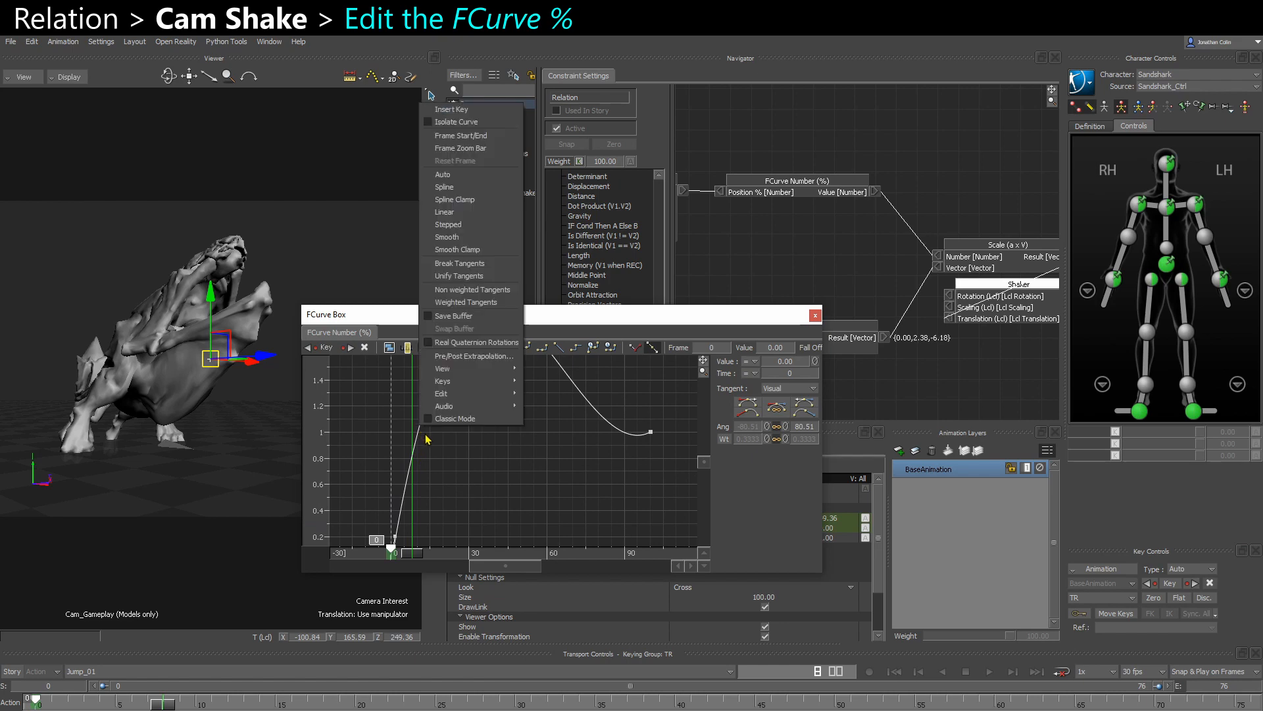
click(488, 460)
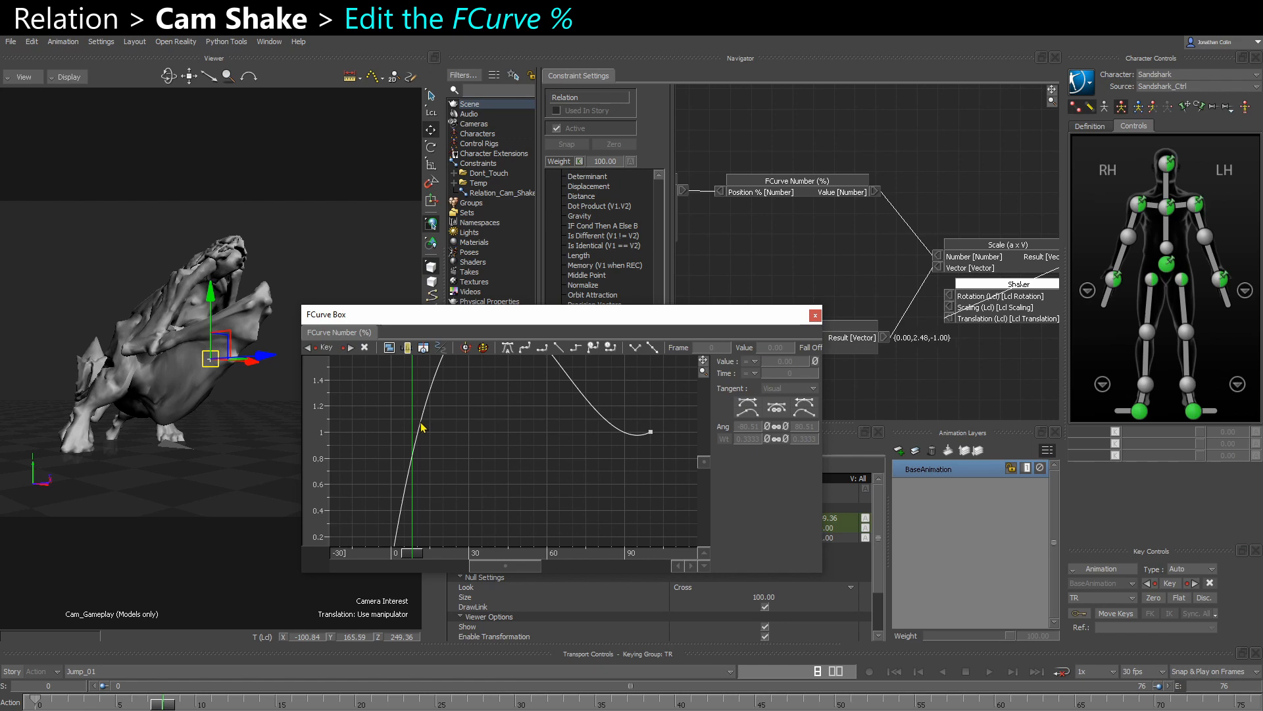
- Insert a key on the curve at frame 13 with a value of about 0.99, ending the steep initial rise
ctrl+click(421, 429)
drag(420, 428, 420, 436)
click(508, 434)
drag(507, 552, 420, 547)
drag(419, 435, 425, 433)
click(592, 439)
- Set the curve's end key at frame 100 to a value of 0 so the curve eases down after its peak
click(652, 433)
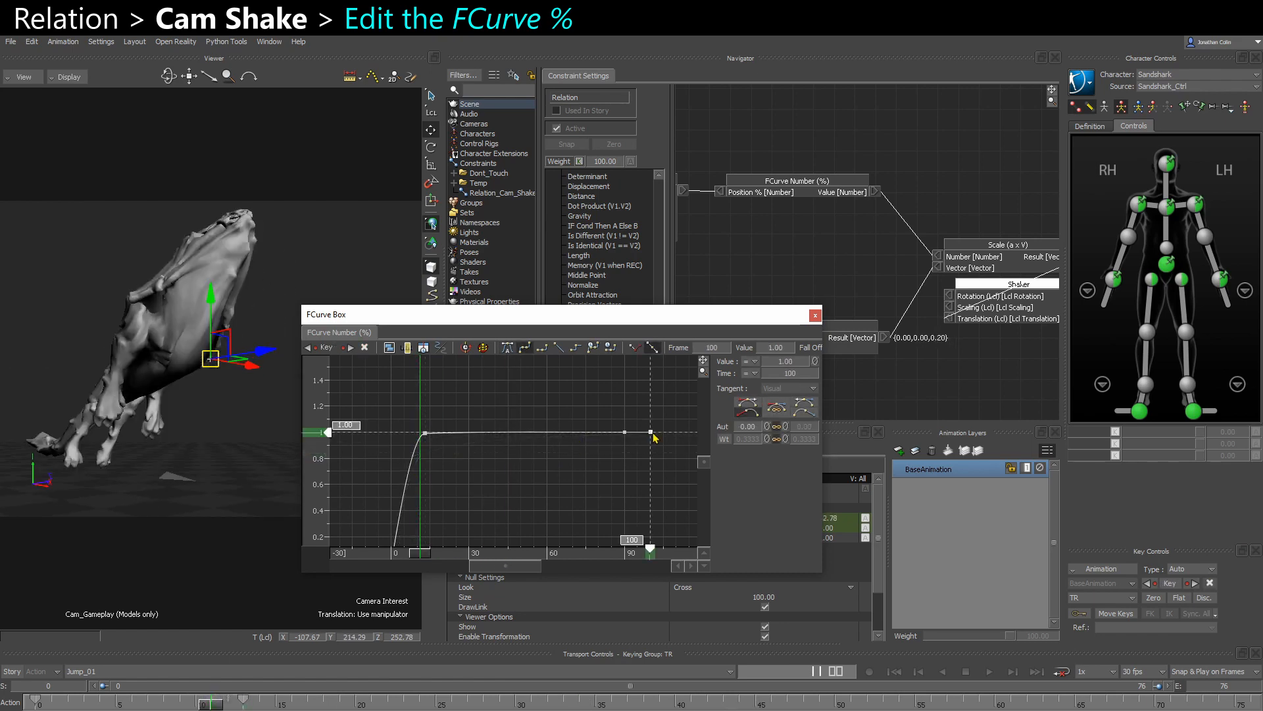
double_click(354, 427)
text(0)
key(Return)
click(575, 445)
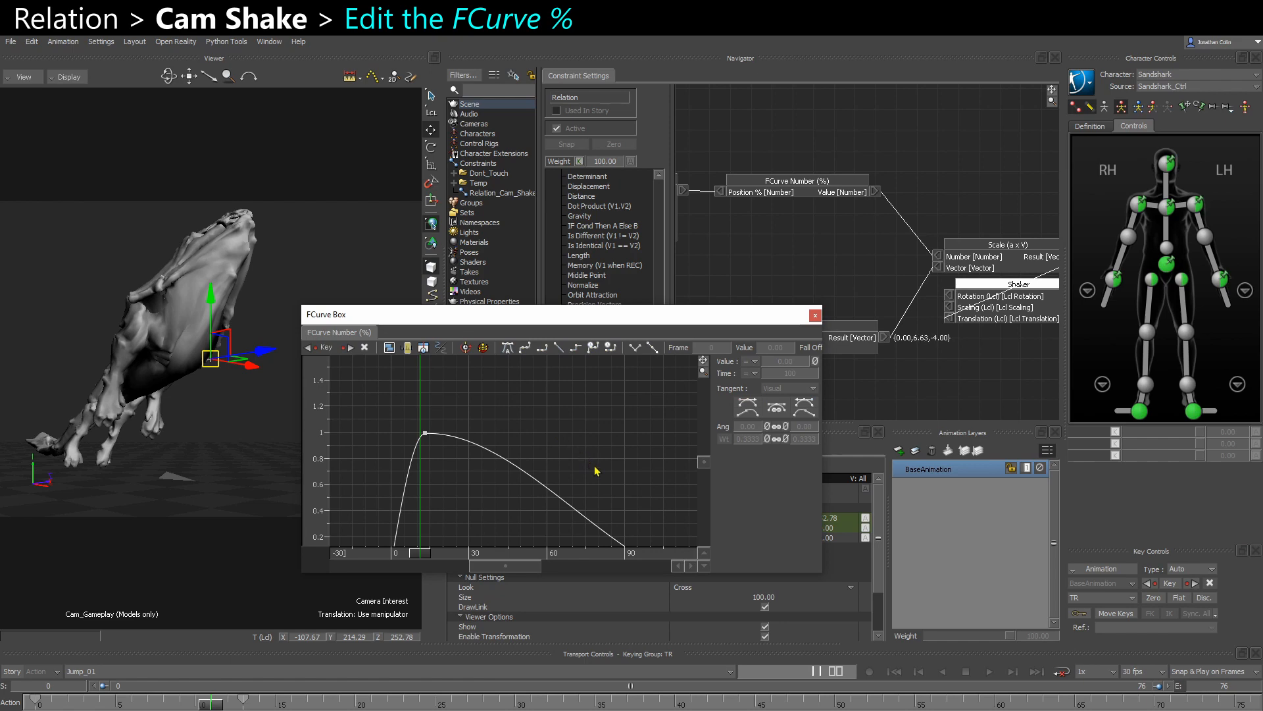
key(a)
click(614, 485)
click(507, 347)
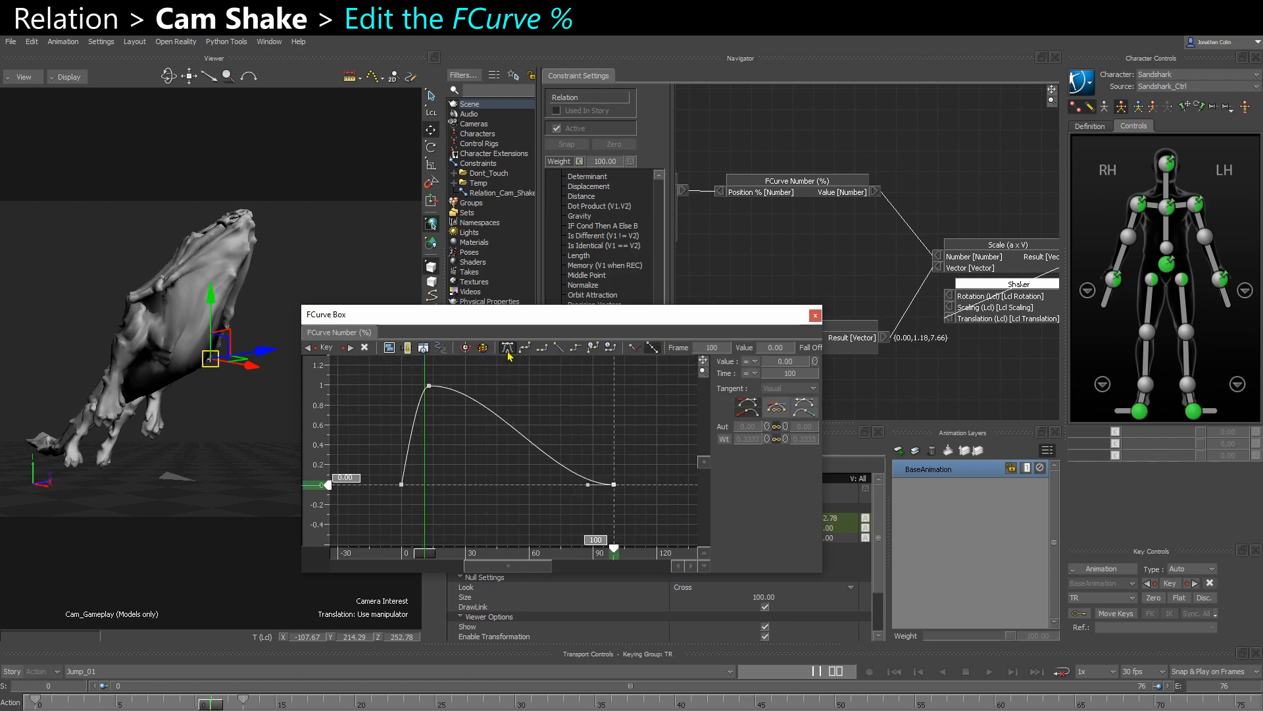
click(518, 439)
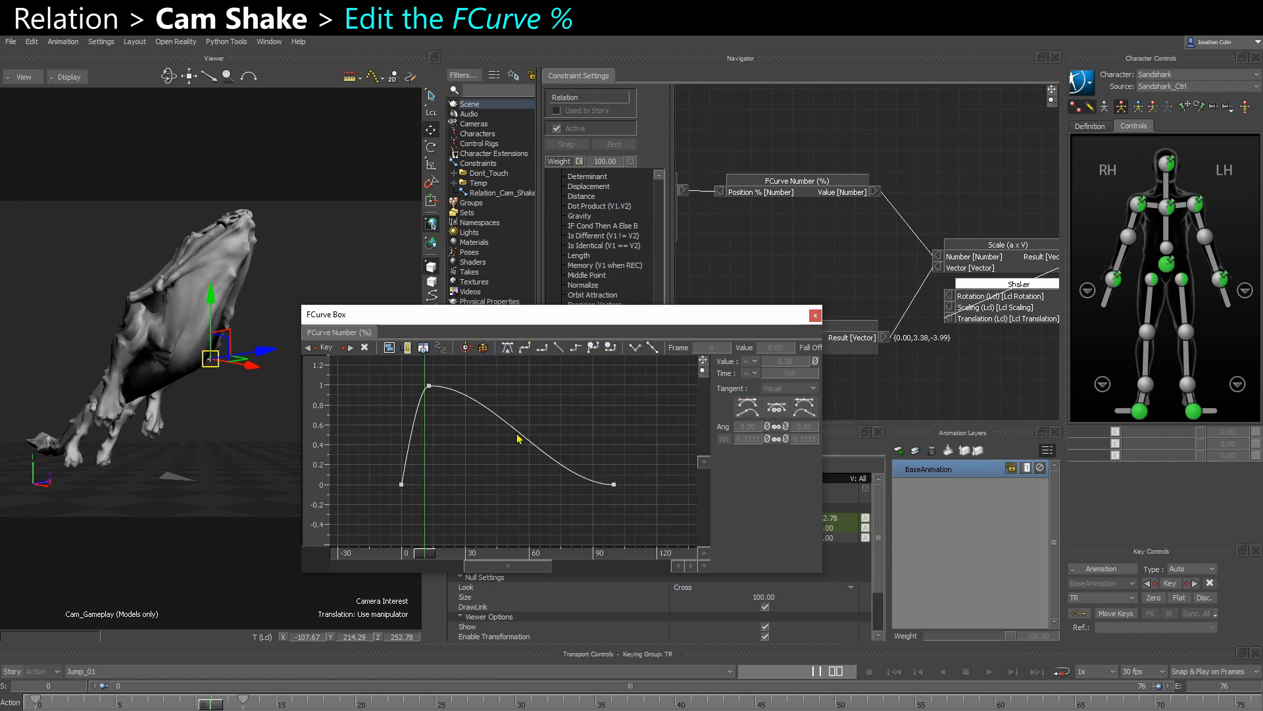
- Set the peak key at frame 13 to 1.00 with tangent weights of about 0.82 and 0.52, and close the FCurve window
click(429, 386)
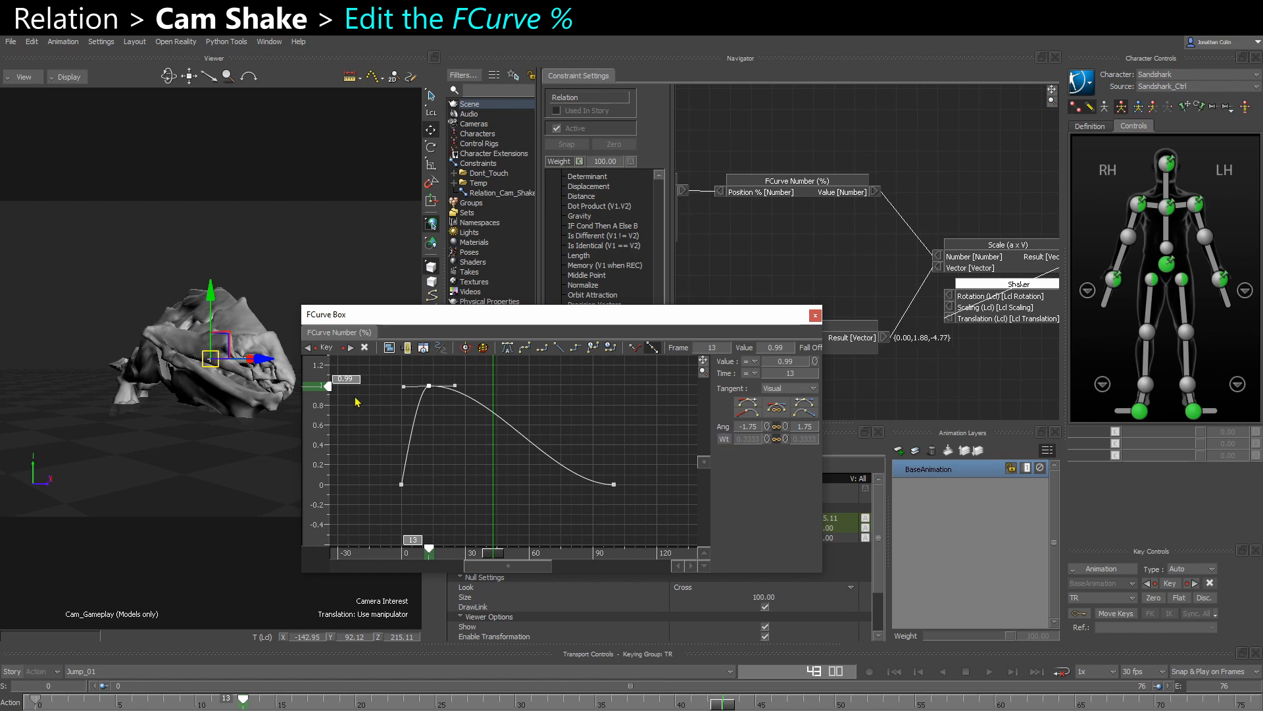
click(404, 385)
click(429, 386)
click(725, 440)
drag(749, 440, 814, 444)
click(724, 439)
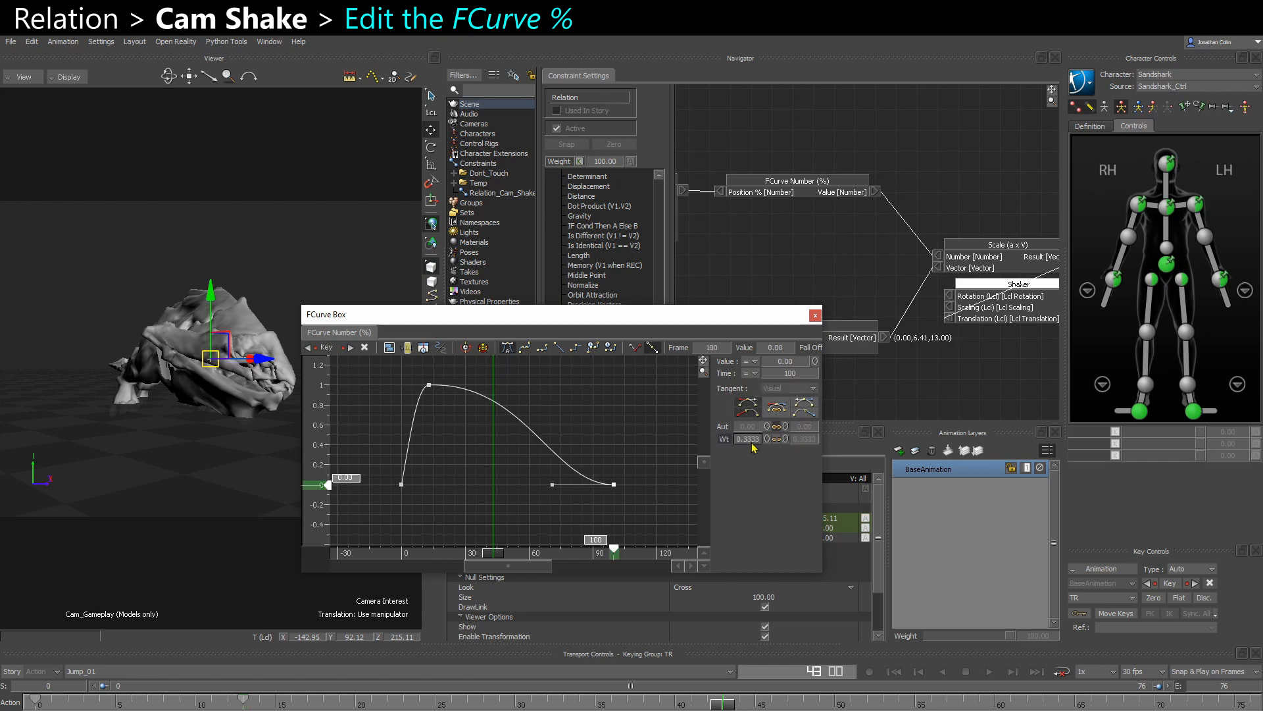
drag(748, 440, 781, 445)
click(429, 385)
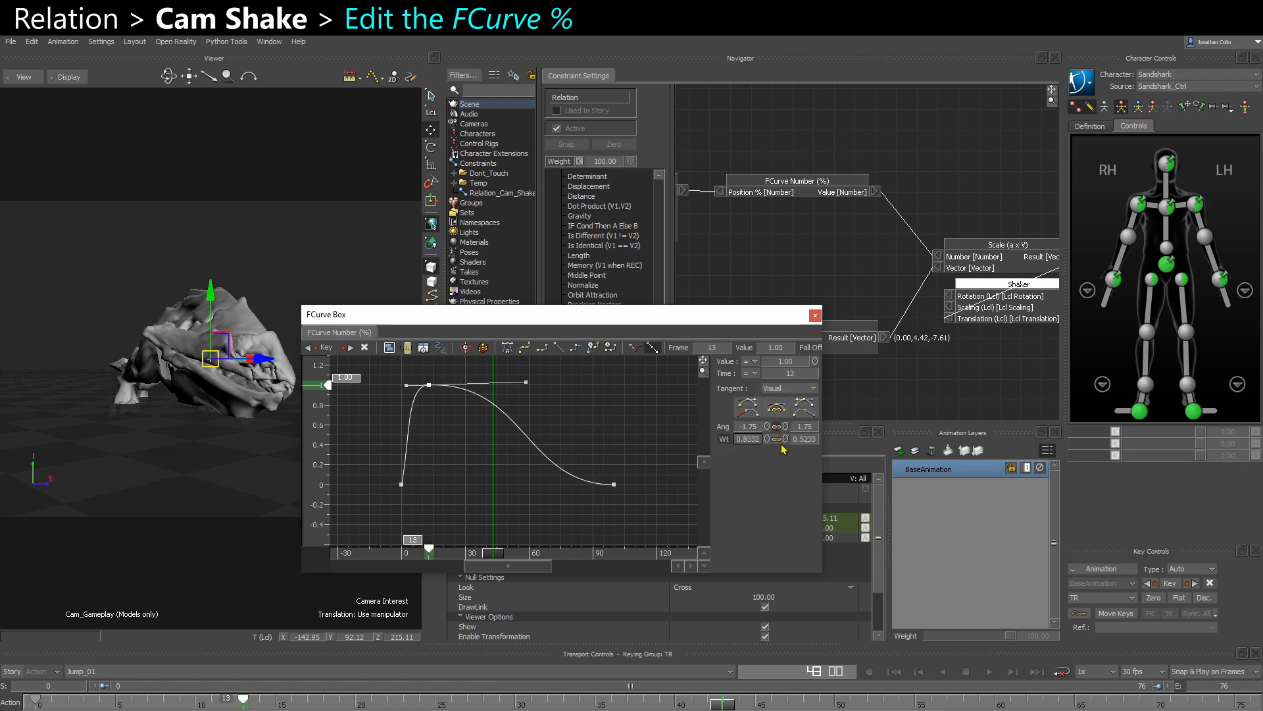
click(815, 316)
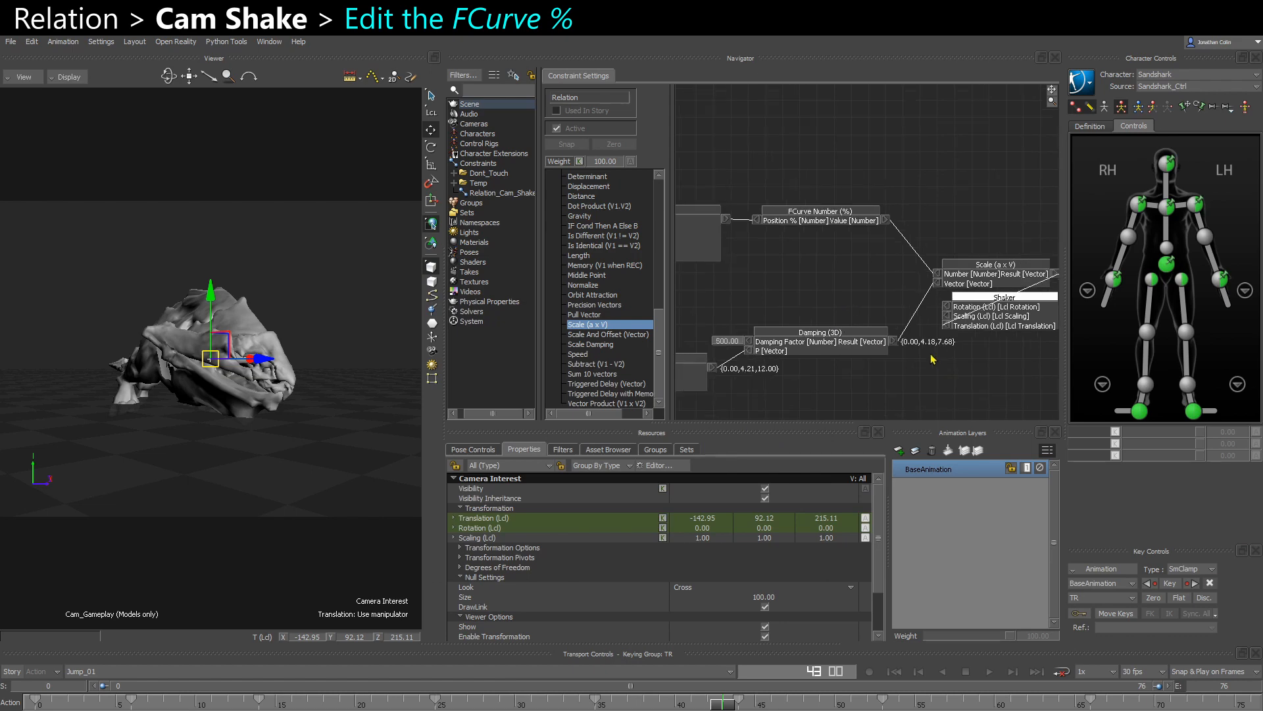
- Play the animation from near the start to check the camera motion with the FCurve scaling connected
scroll(834, 285, down, 2)
click(96, 703)
key(ctrl+space)
click(312, 444)
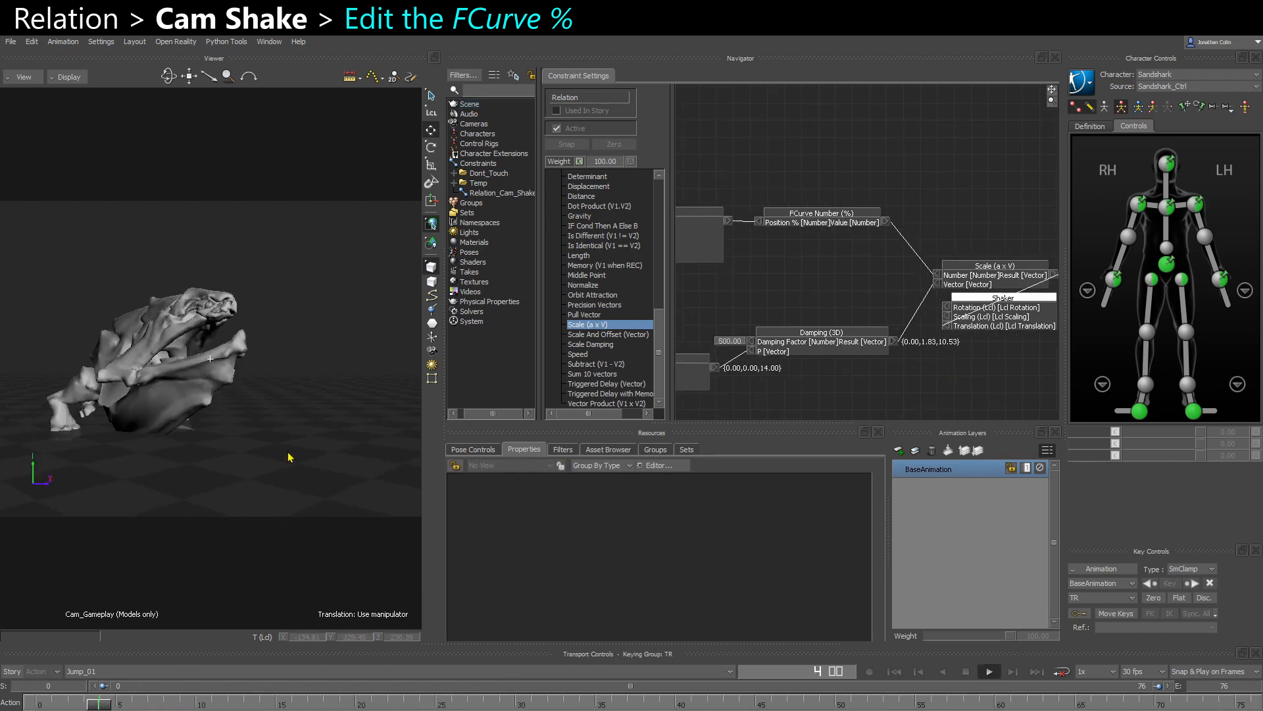
click(822, 214)
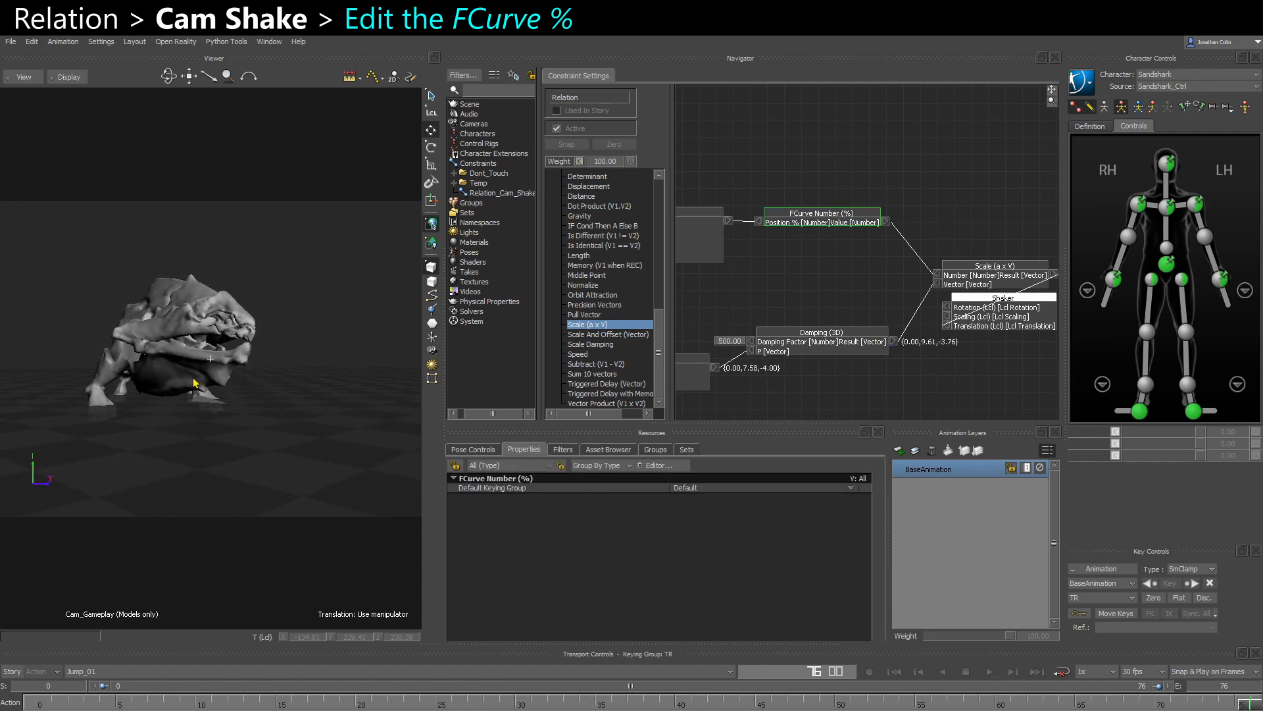
- Select the Camera Interest's ShakeTrigger custom property and set the keying group to Selected Properties
key(ctrl+w)
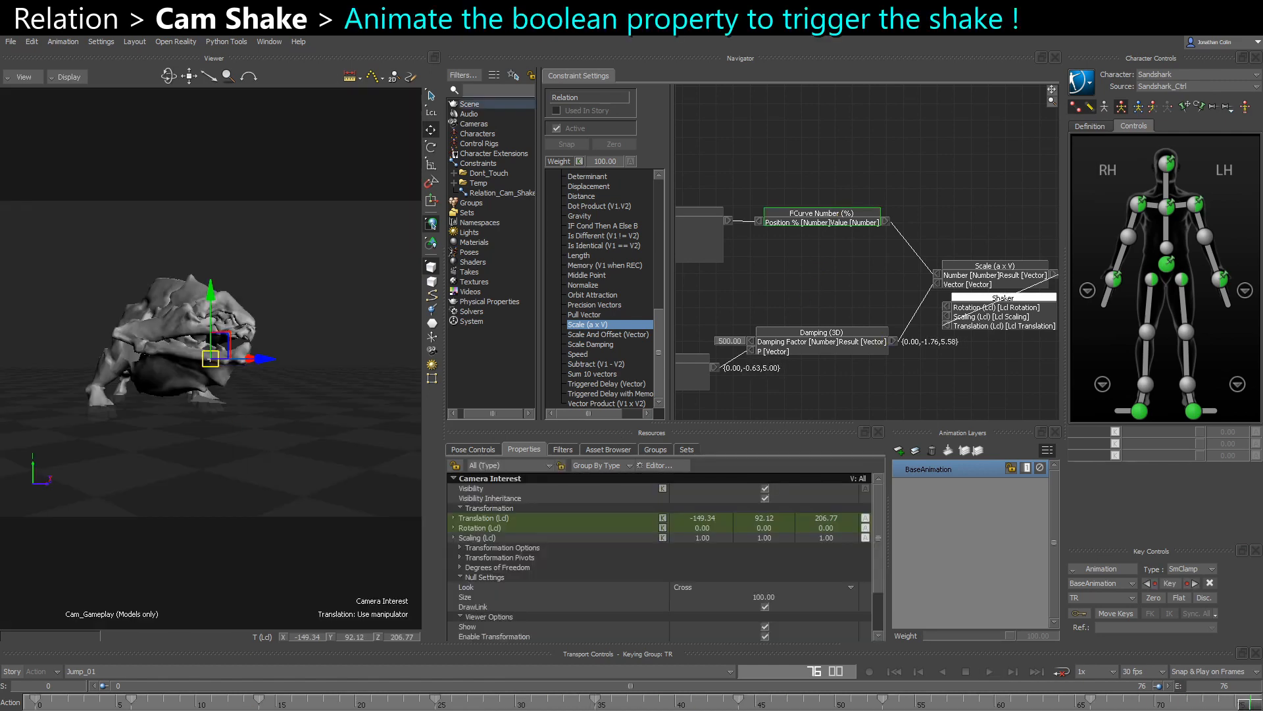
scroll(513, 617, down, 2)
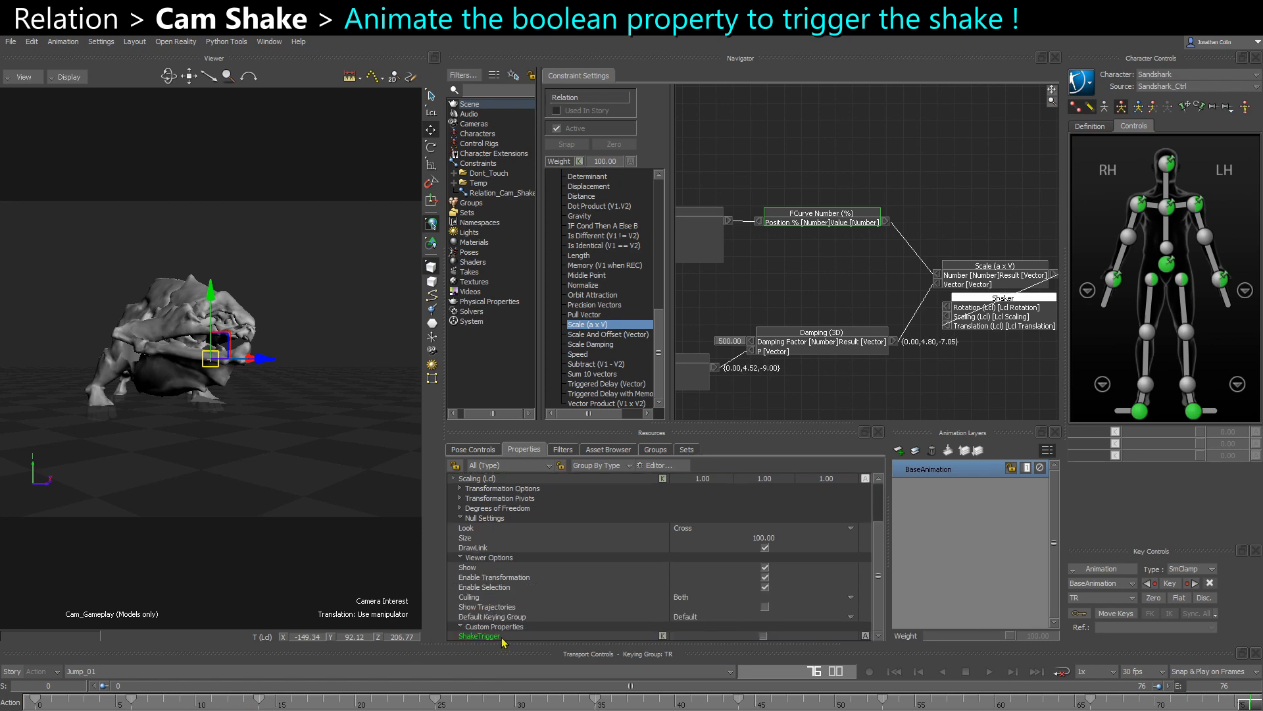
click(503, 637)
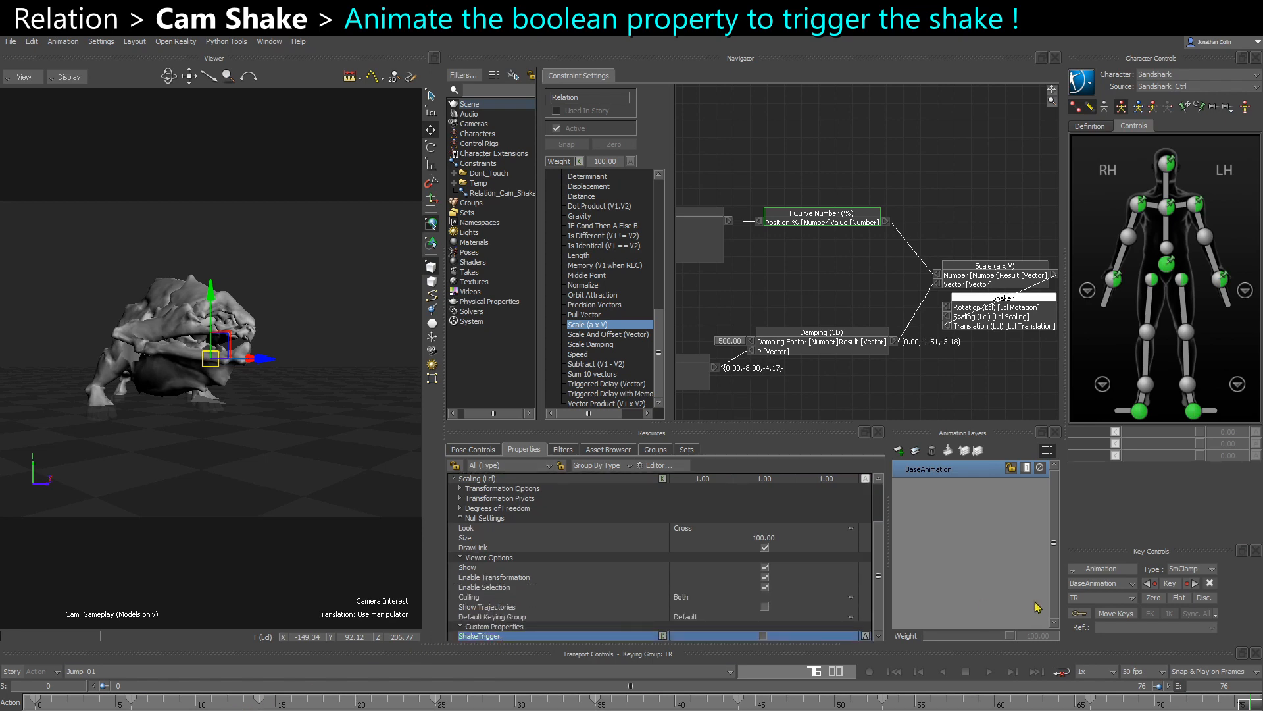
click(1093, 597)
click(1100, 668)
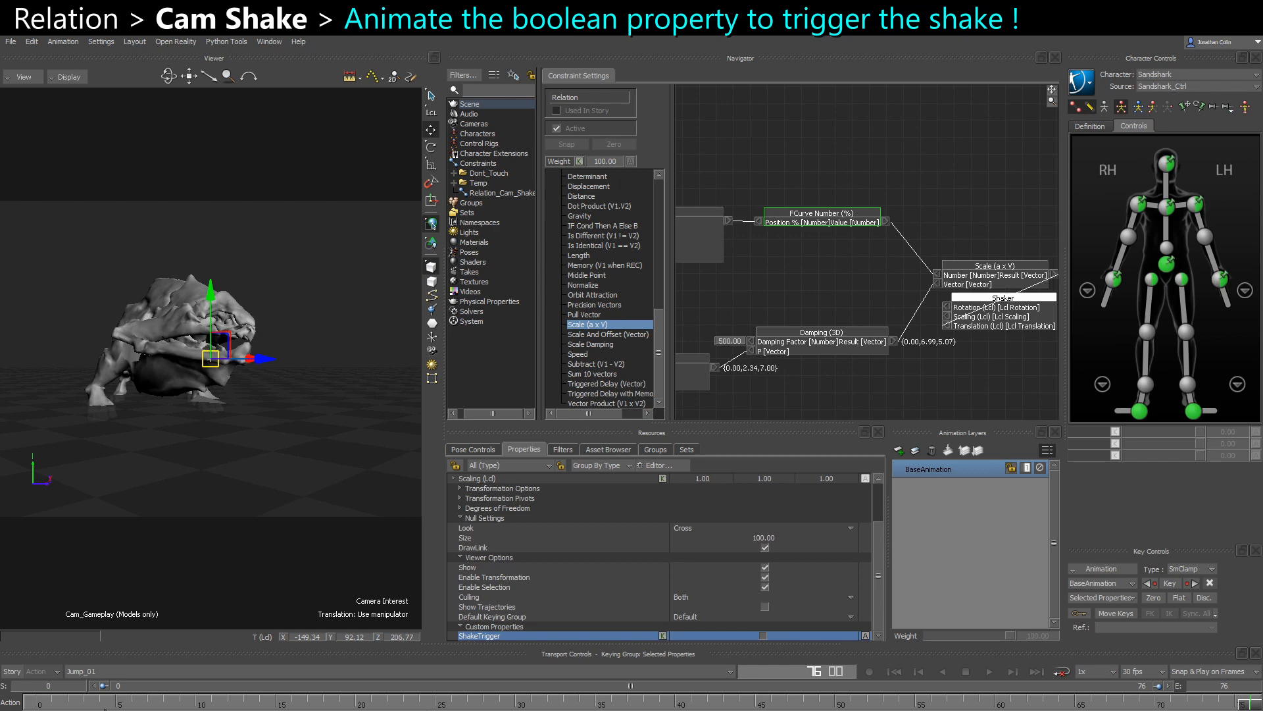
- Key the ShakeTrigger property as enabled at frame 29 and disabled at frame 0
drag(105, 708, 506, 706)
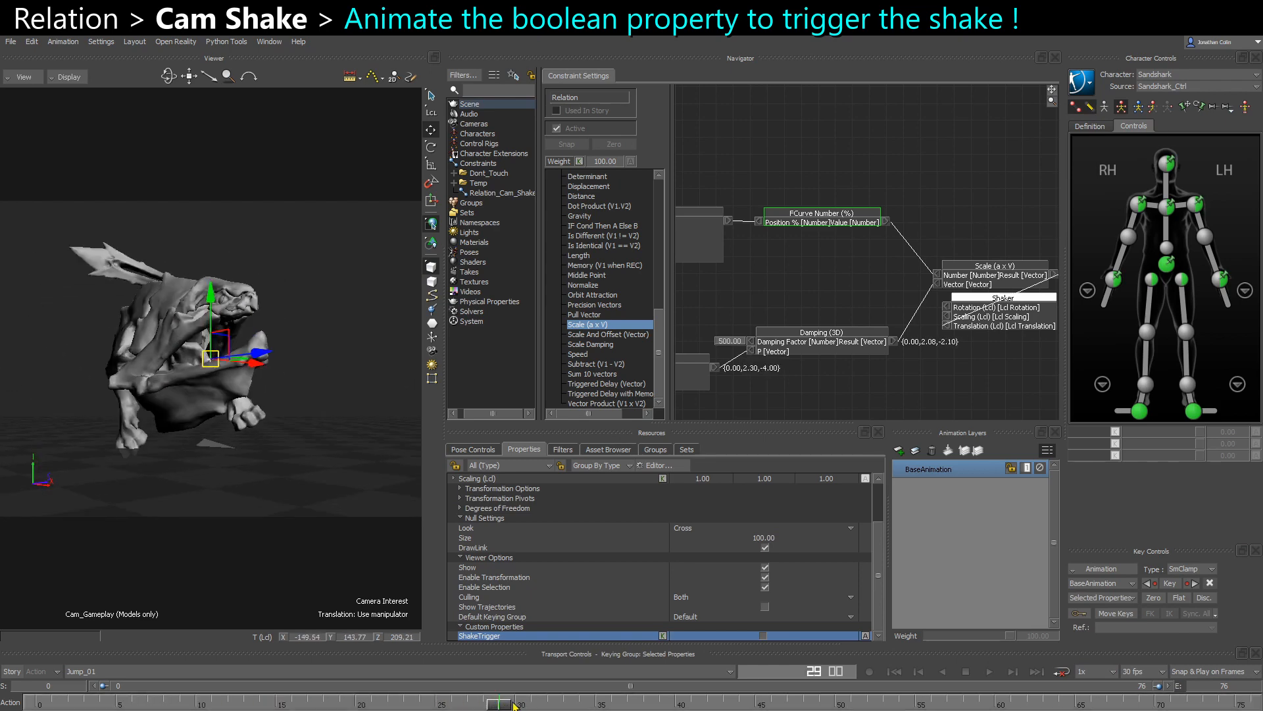
key(k)
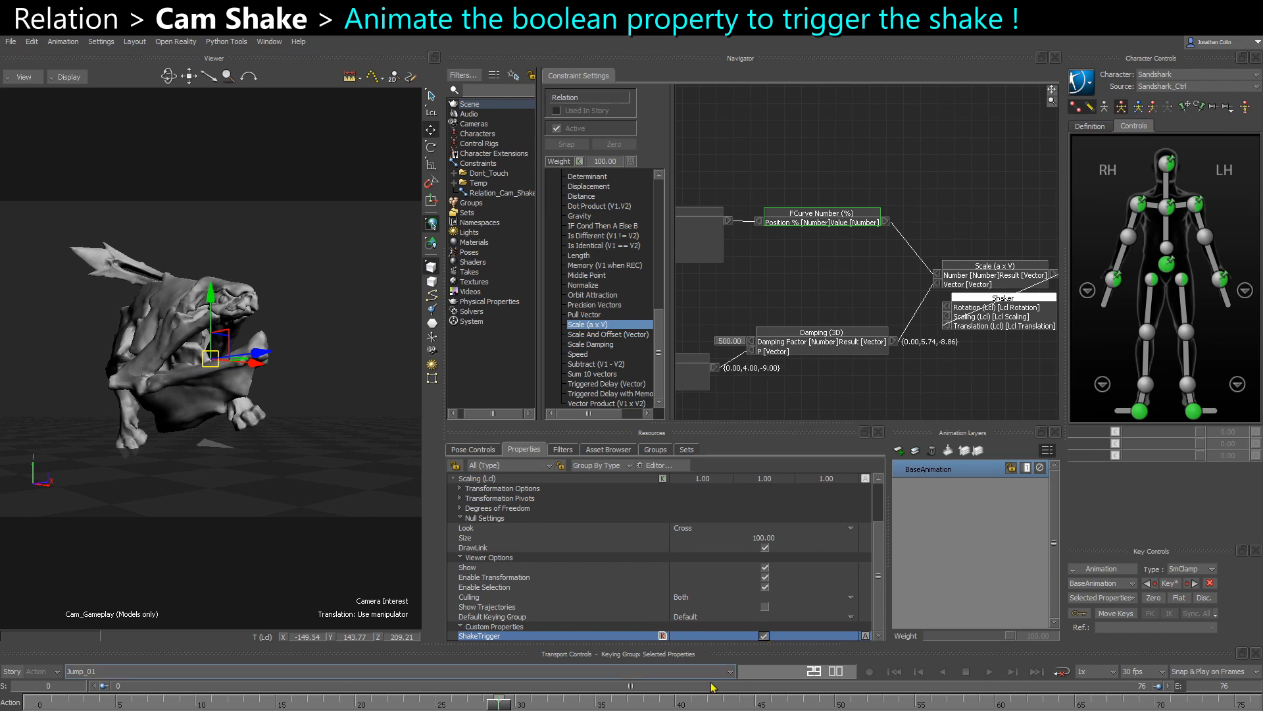
click(763, 636)
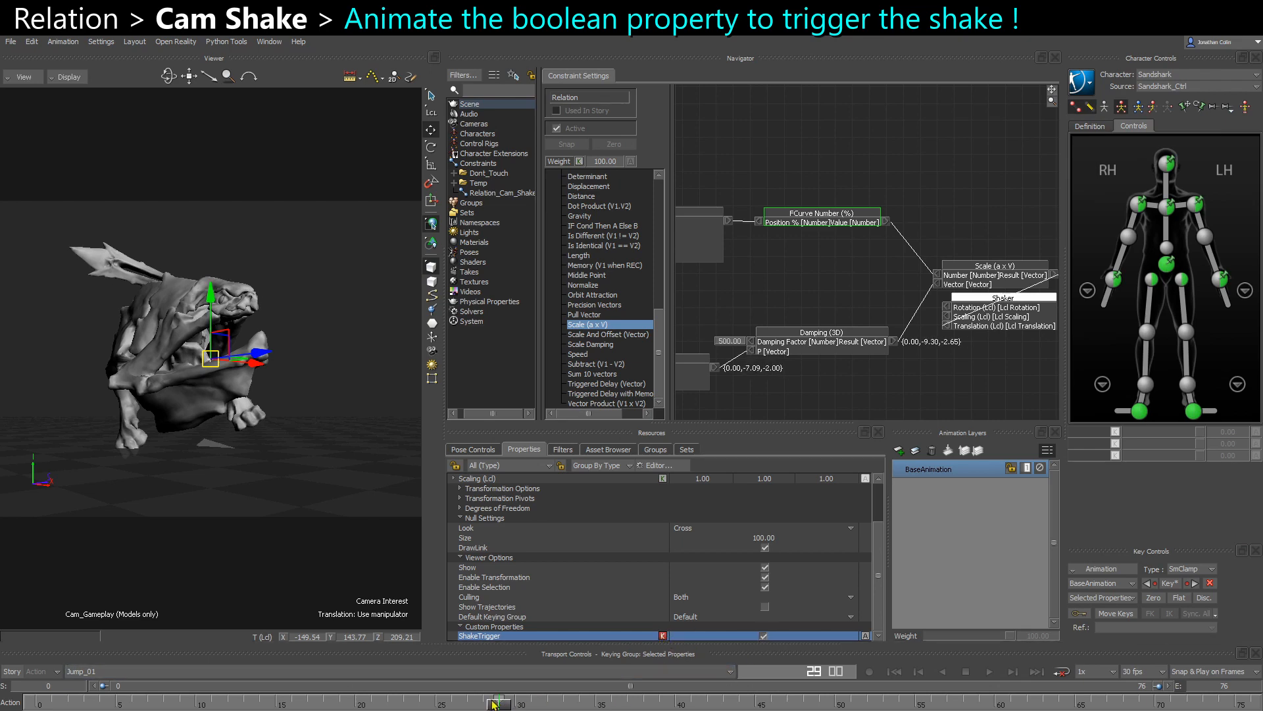
key(Home)
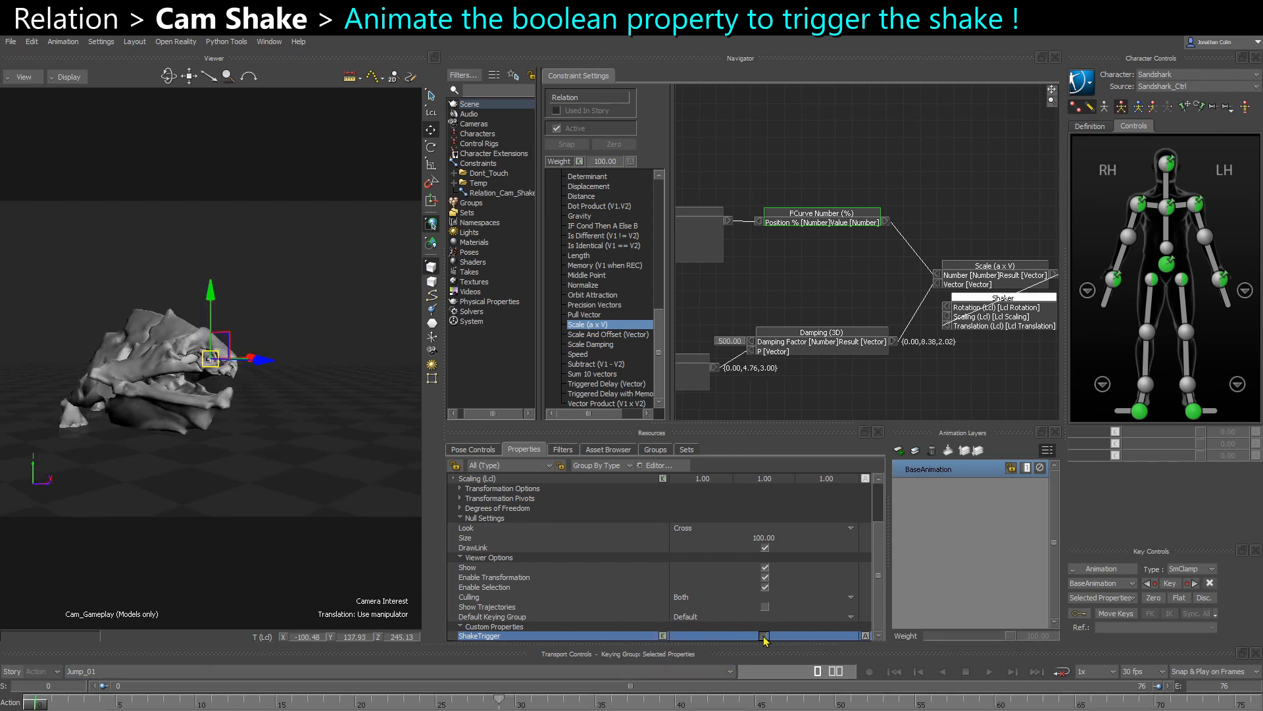
- Deselect everything, then play and scrub through the jump to check how the keyed trigger shakes the camera
click(319, 527)
key(space)
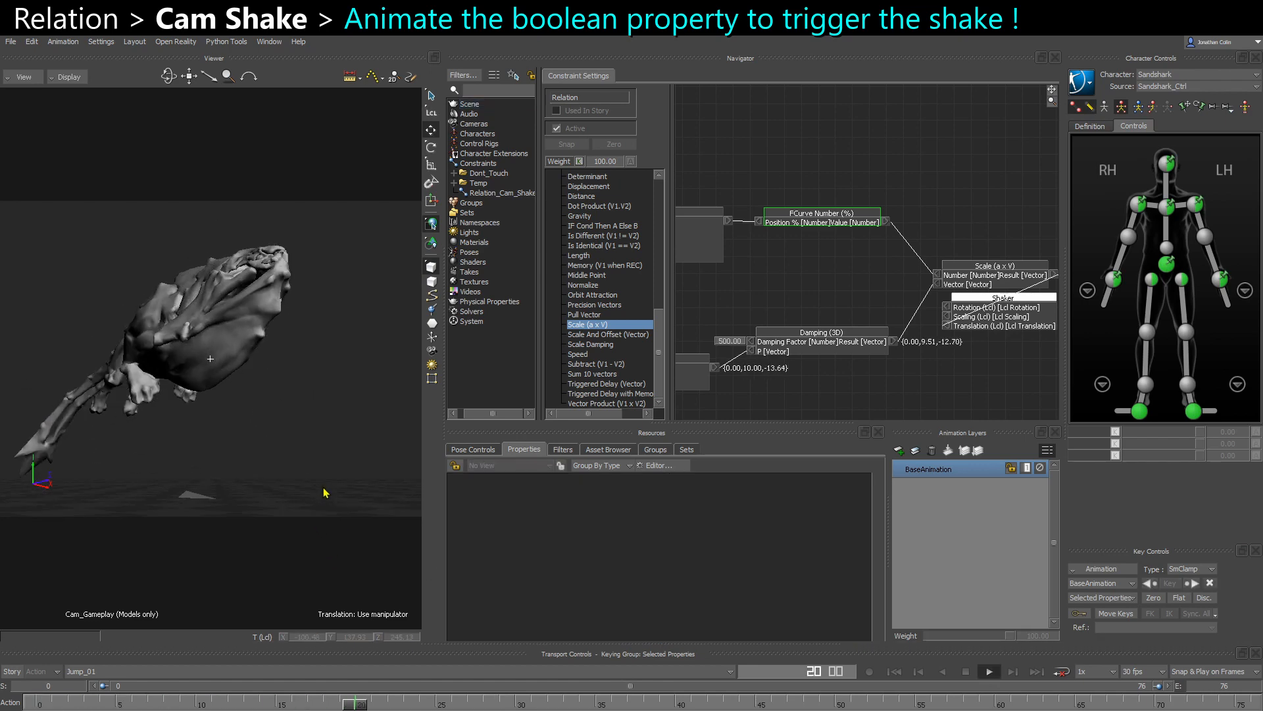
click(413, 705)
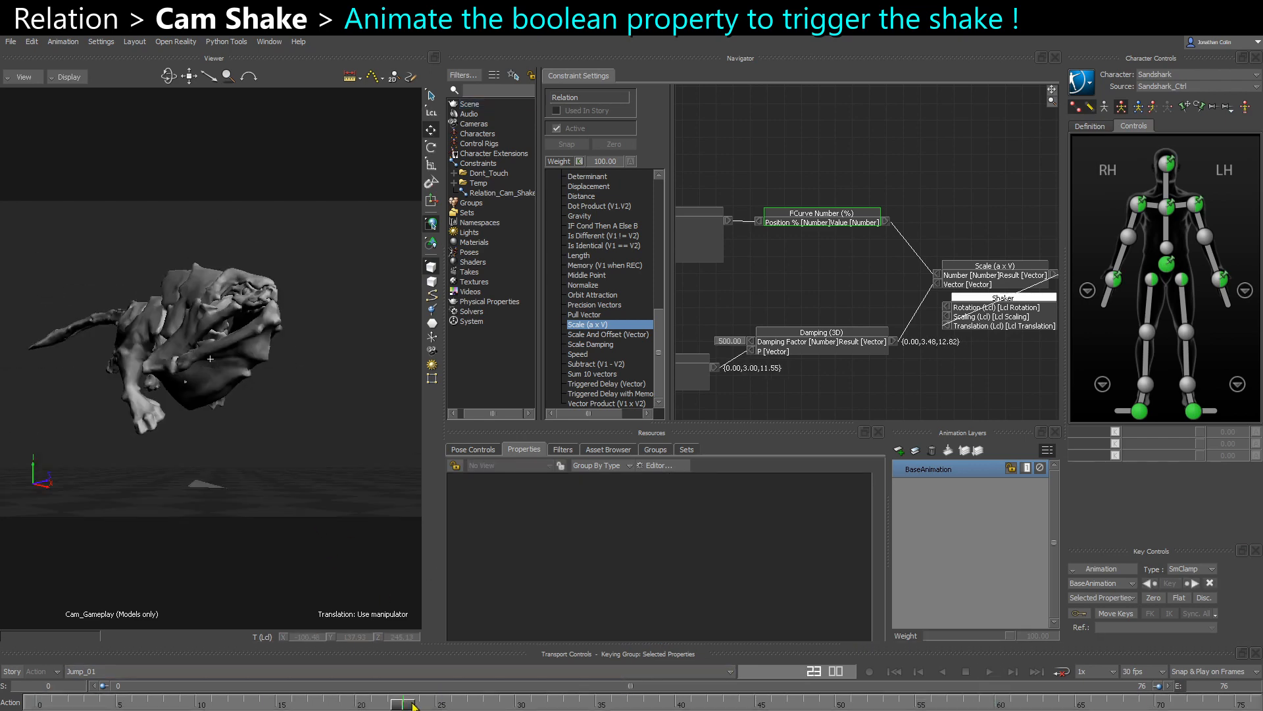
drag(414, 705, 658, 706)
key(space)
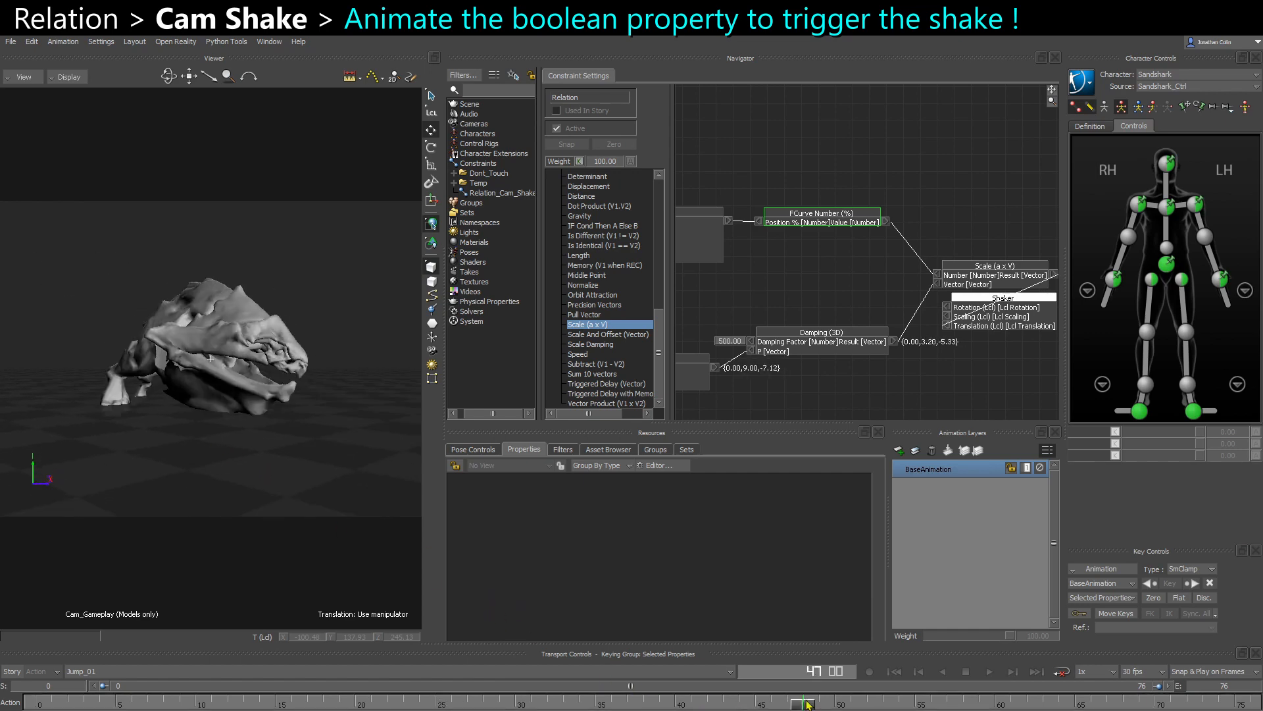
- Select the Camera Interest, key its ShakeTrigger property as disabled at frame 66, and scrub past the landing to check the trigger
key(ctrl+w)
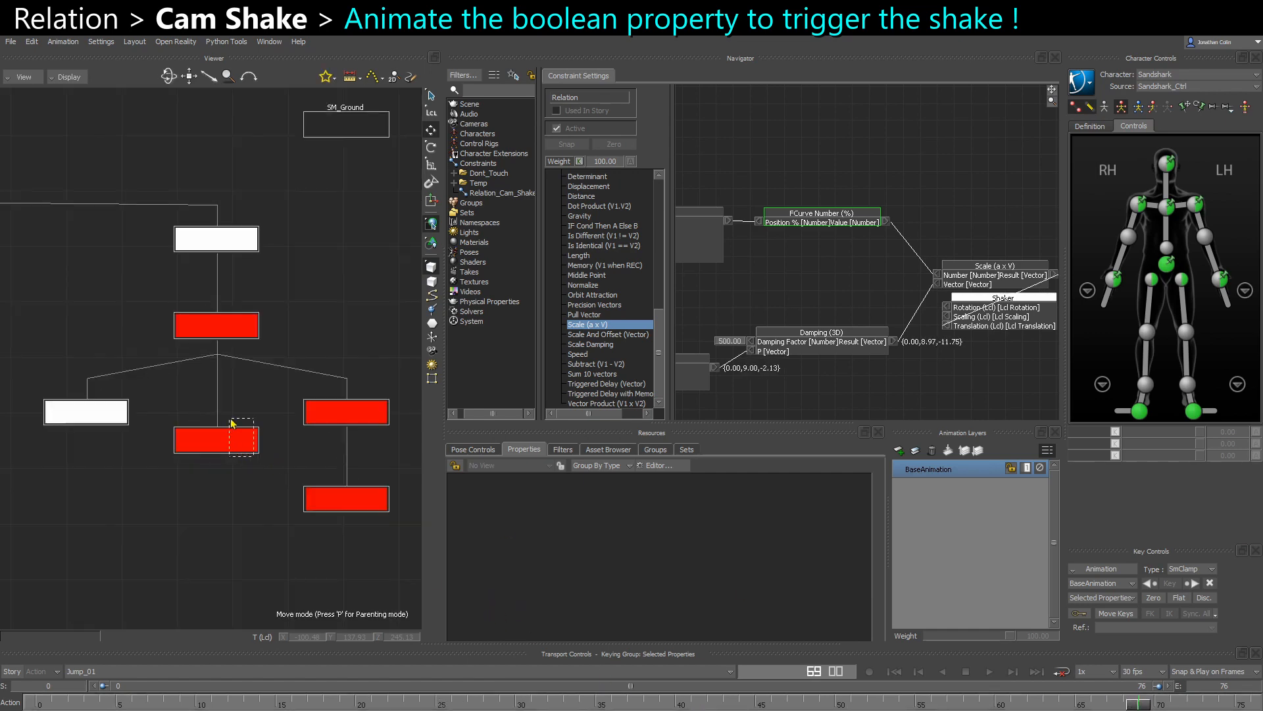
click(231, 433)
key(ctrl+w)
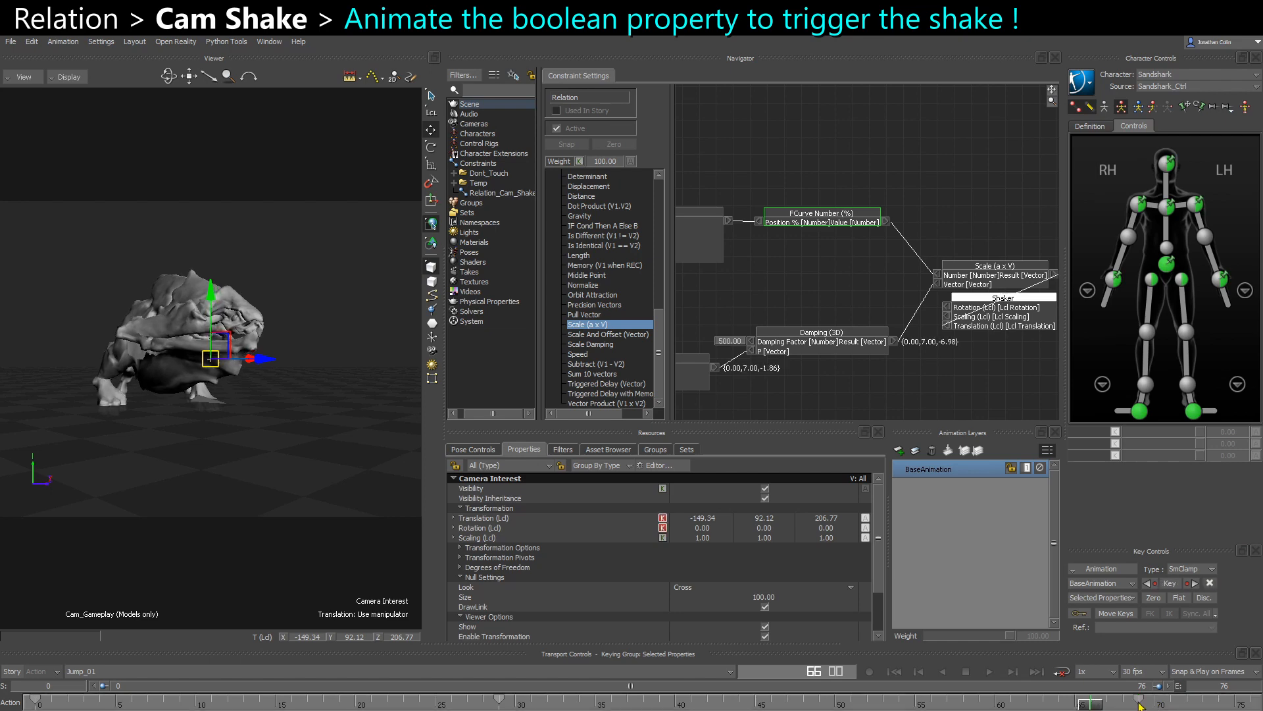
scroll(719, 616, down, 2)
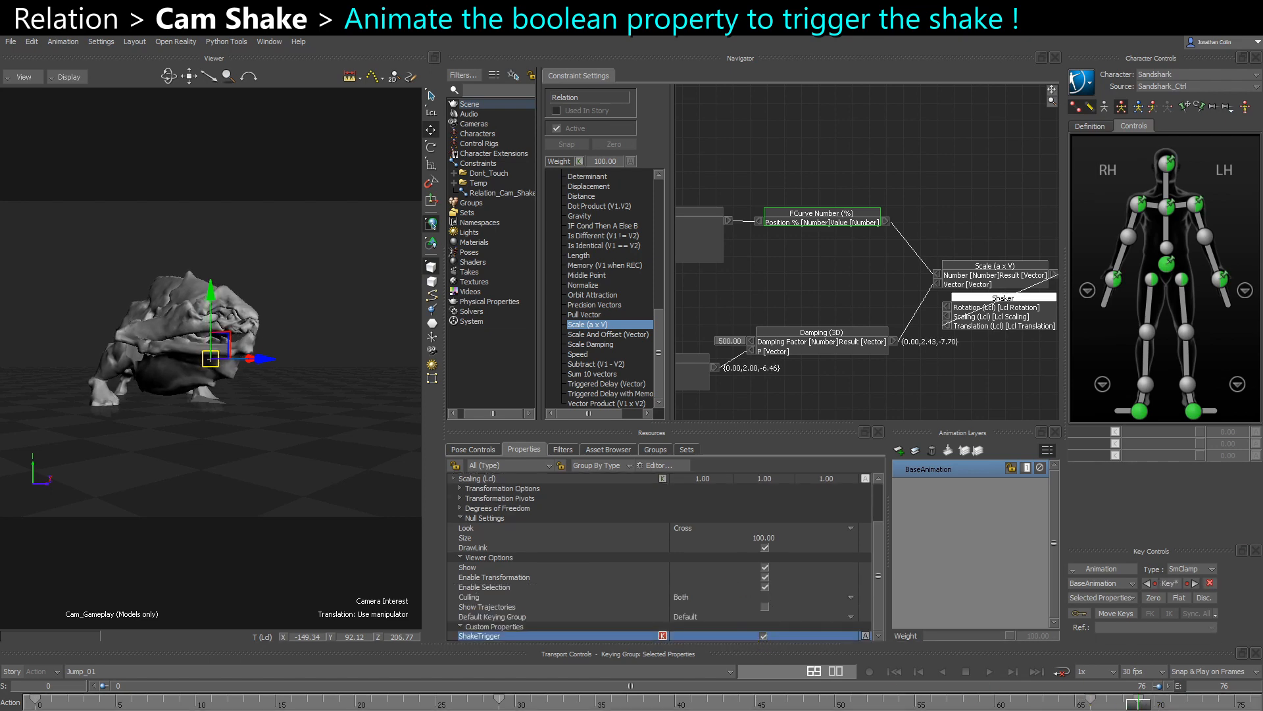
click(1090, 703)
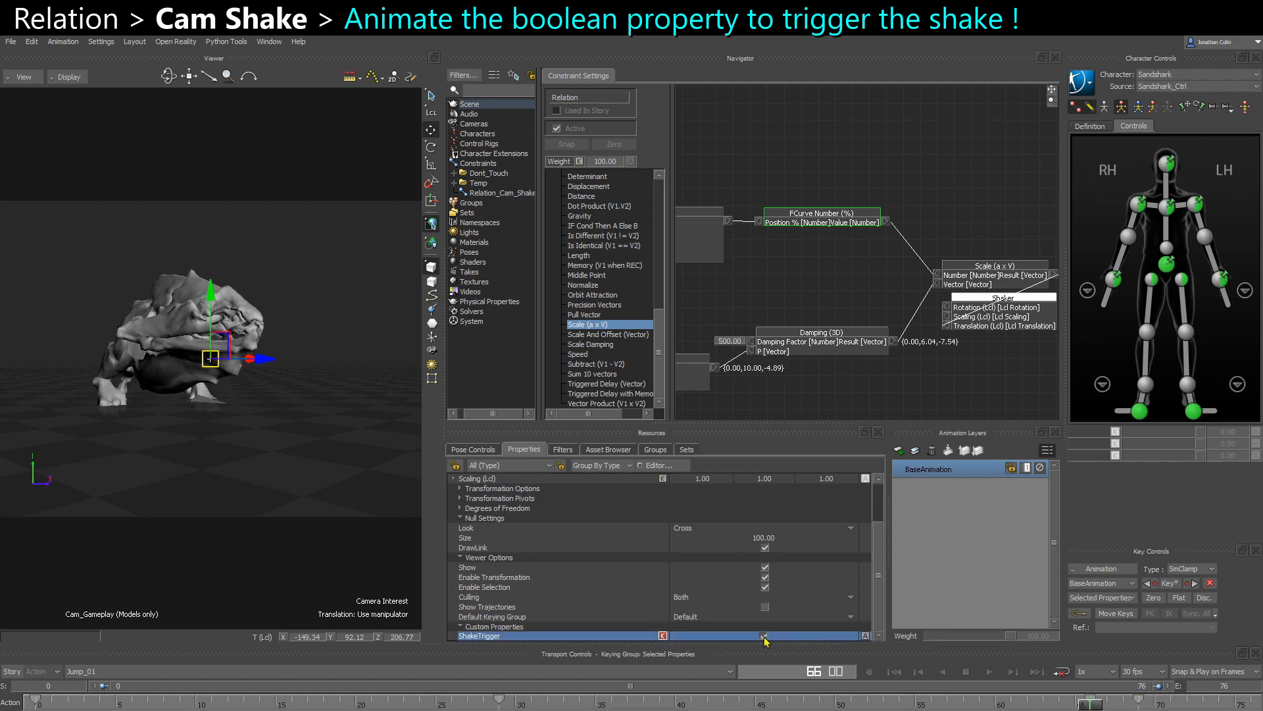
click(764, 636)
click(662, 637)
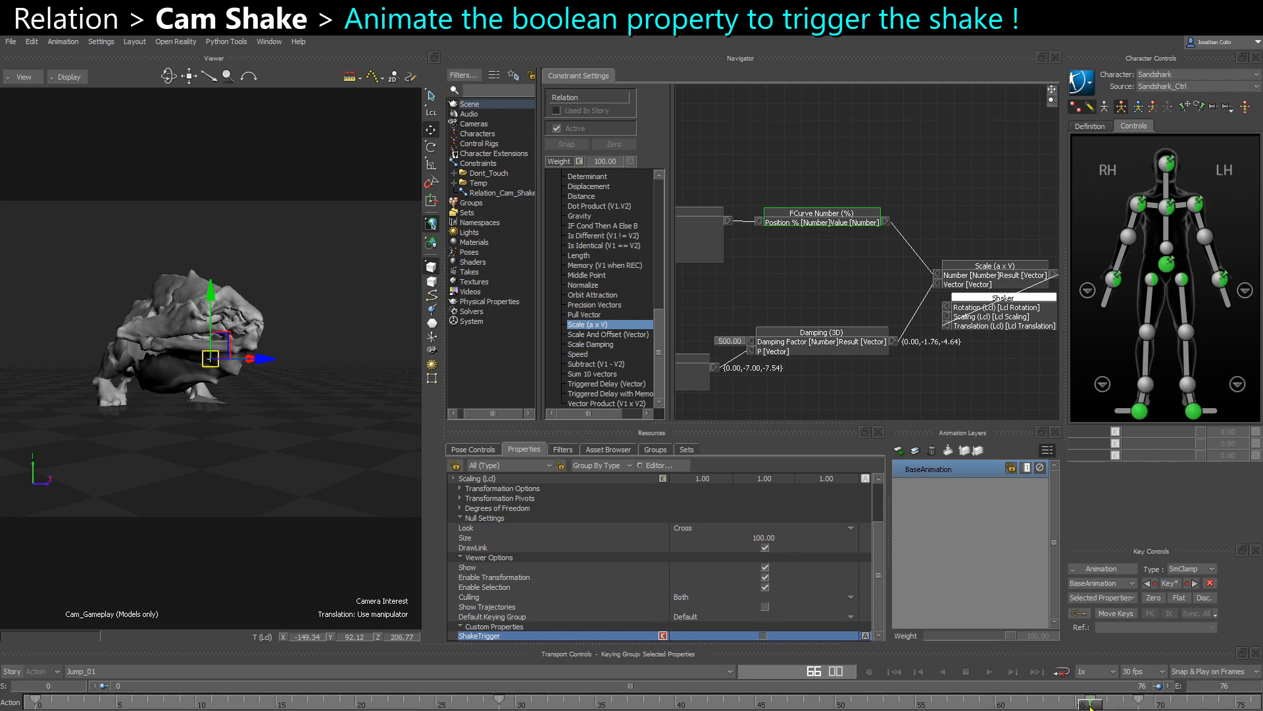
drag(1091, 704, 1154, 705)
- Set the Counter with Start Stop's Freq to 0.5 and scrub through the last frames to check the shake
mouse_move(783, 275)
shift+mouse_down()
mouse_move(969, 268)
mouse_move(774, 264)
mouse_move(796, 277)
shift+mouse_up()
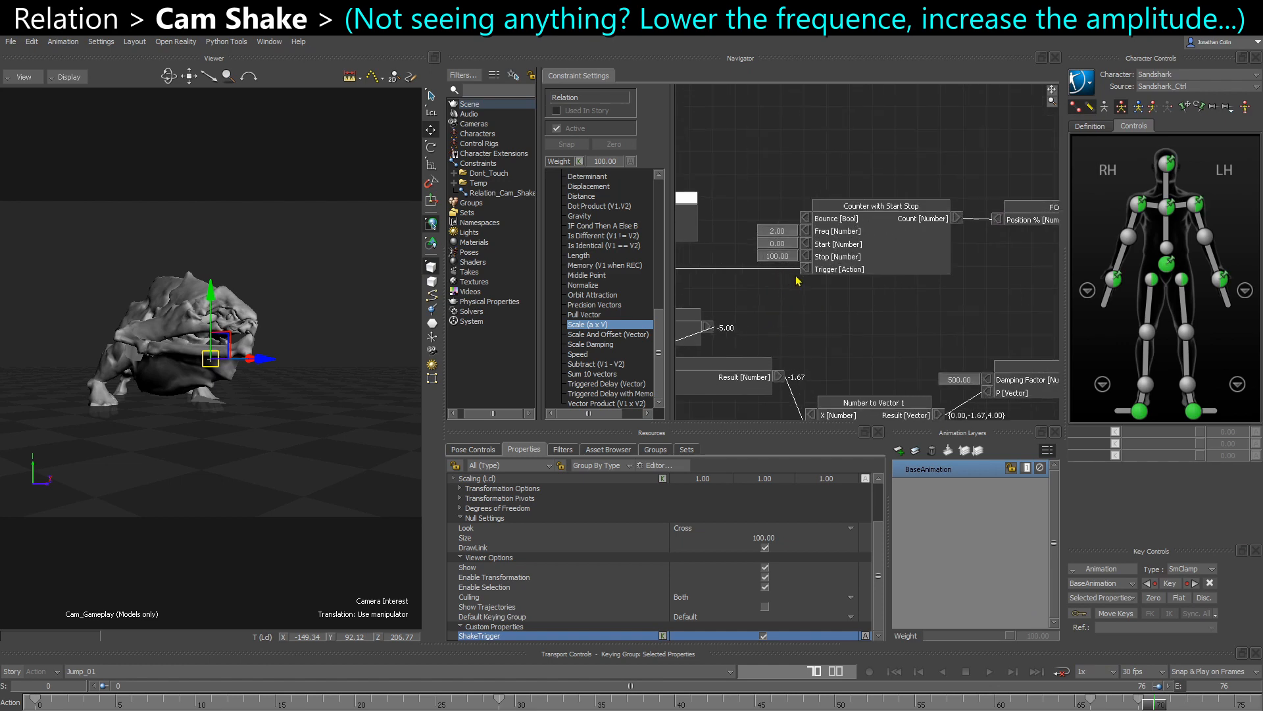
double_click(778, 230)
text(0.5)
key(Return)
middle_drag(883, 319, 869, 323)
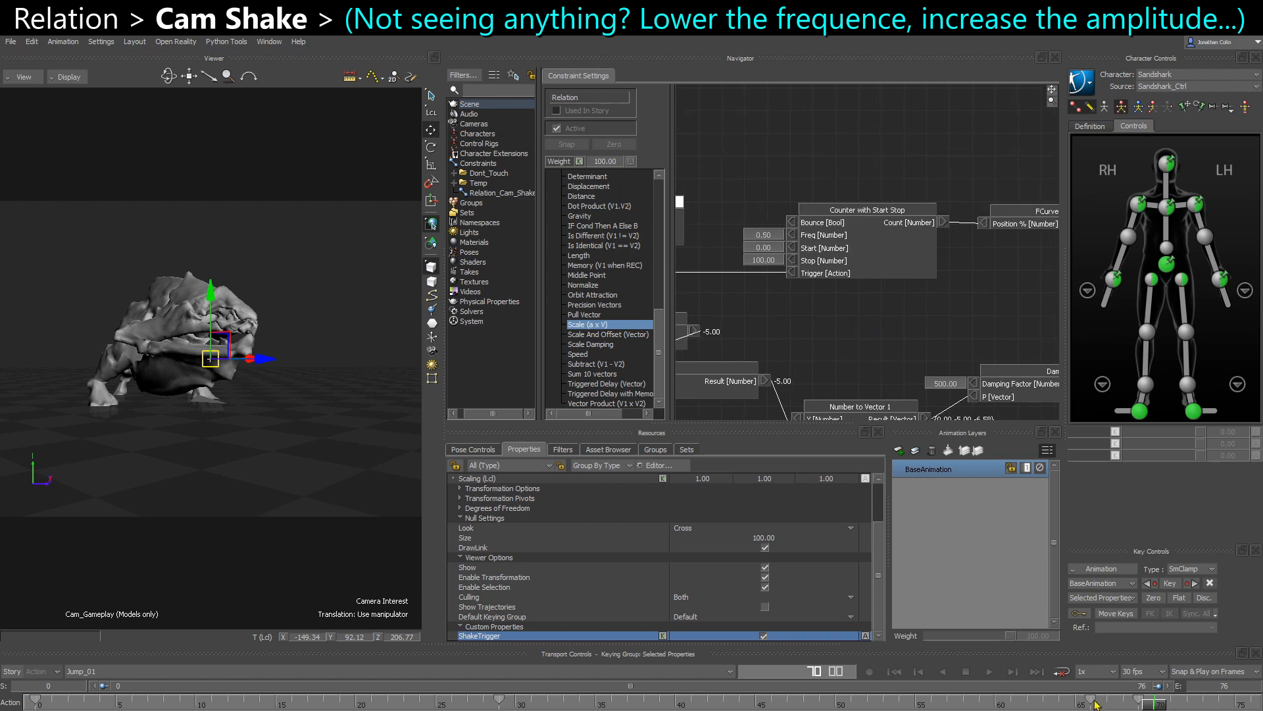
drag(1095, 704, 1225, 704)
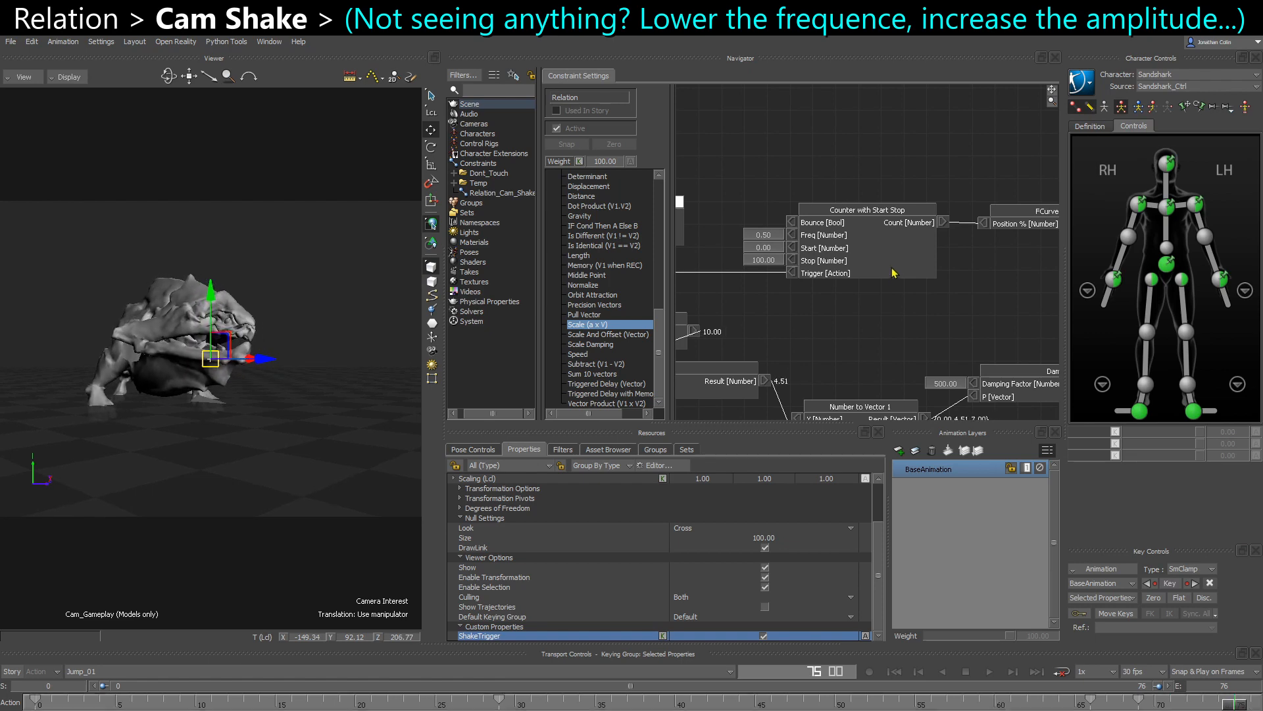
- Lower the Counter with Start Stop's Freq to 0.1 and scrub around frame 61 to test the shake
click(768, 235)
text(0)
key(Return)
drag(1079, 704, 1014, 707)
middle_drag(778, 312, 814, 314)
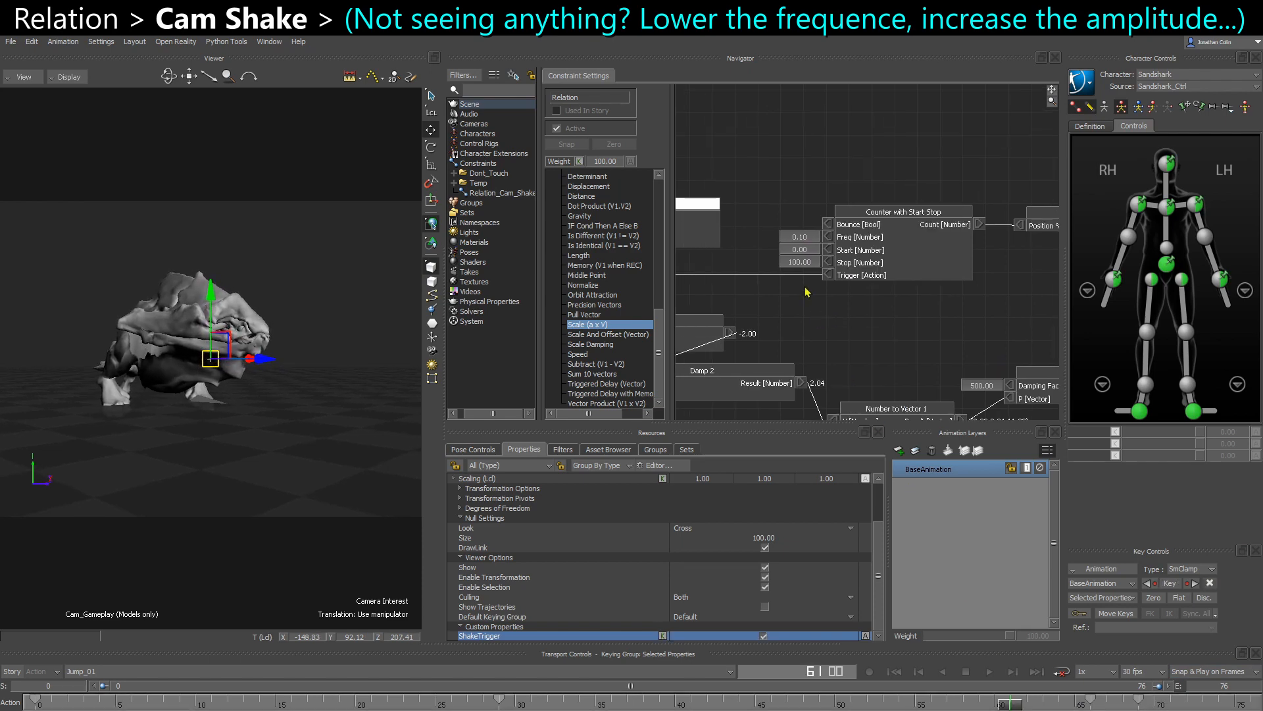
- Set the Counter with Start Stop's Freq to 0.2
double_click(796, 241)
text(0.2)
key(Return)
- Open the FCurve Number (%) box's curve for editing and bring the whole falloff curve into view
middle_drag(810, 248, 722, 239)
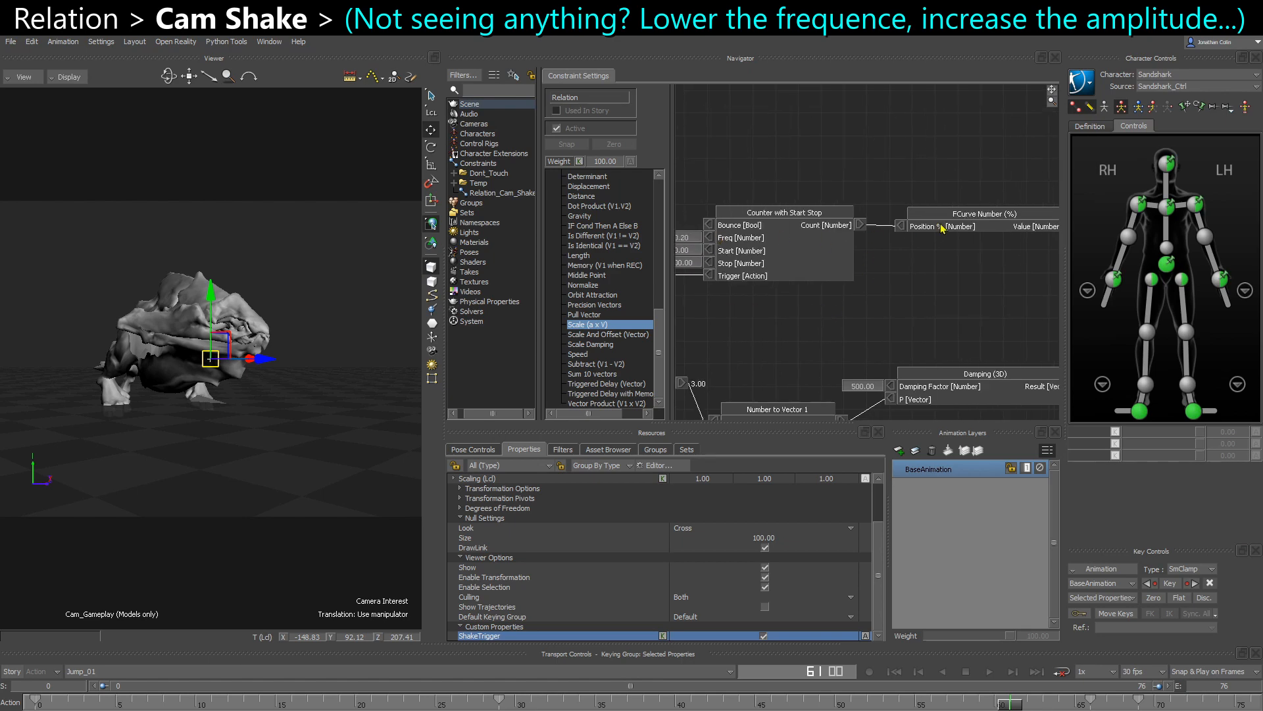
right_click(960, 227)
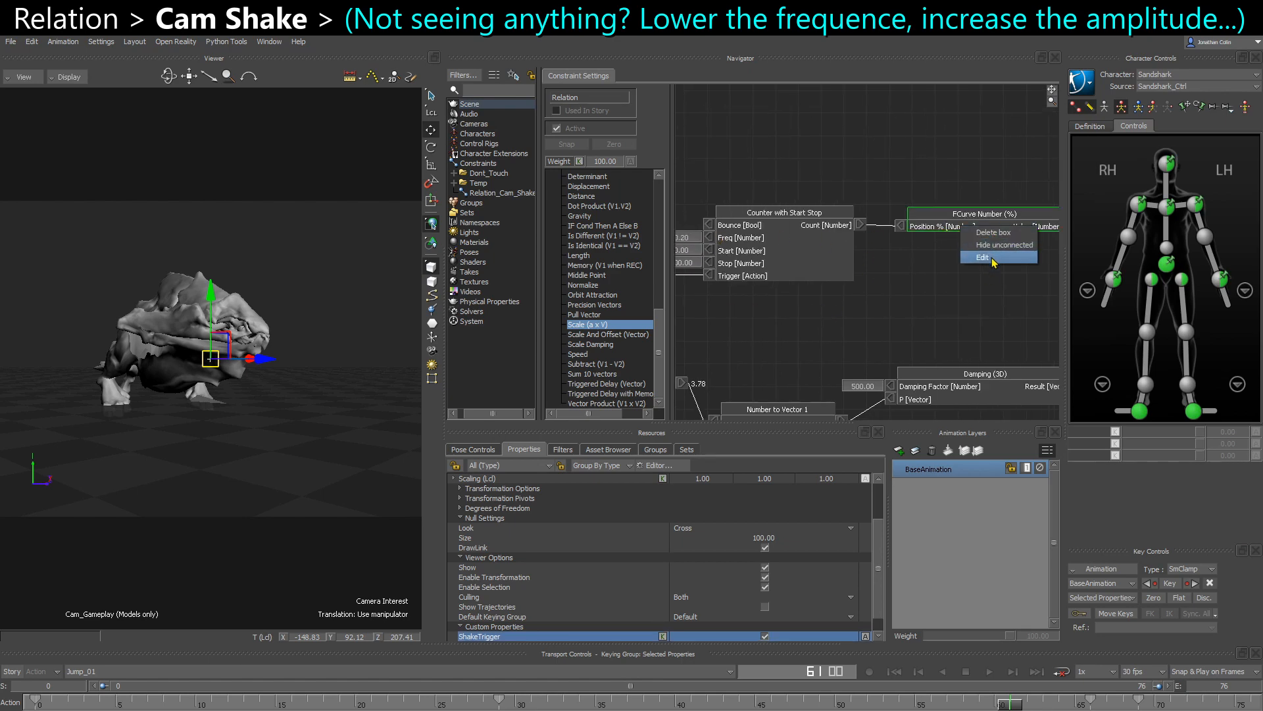
click(994, 258)
click(477, 482)
scroll(479, 483, down, 1)
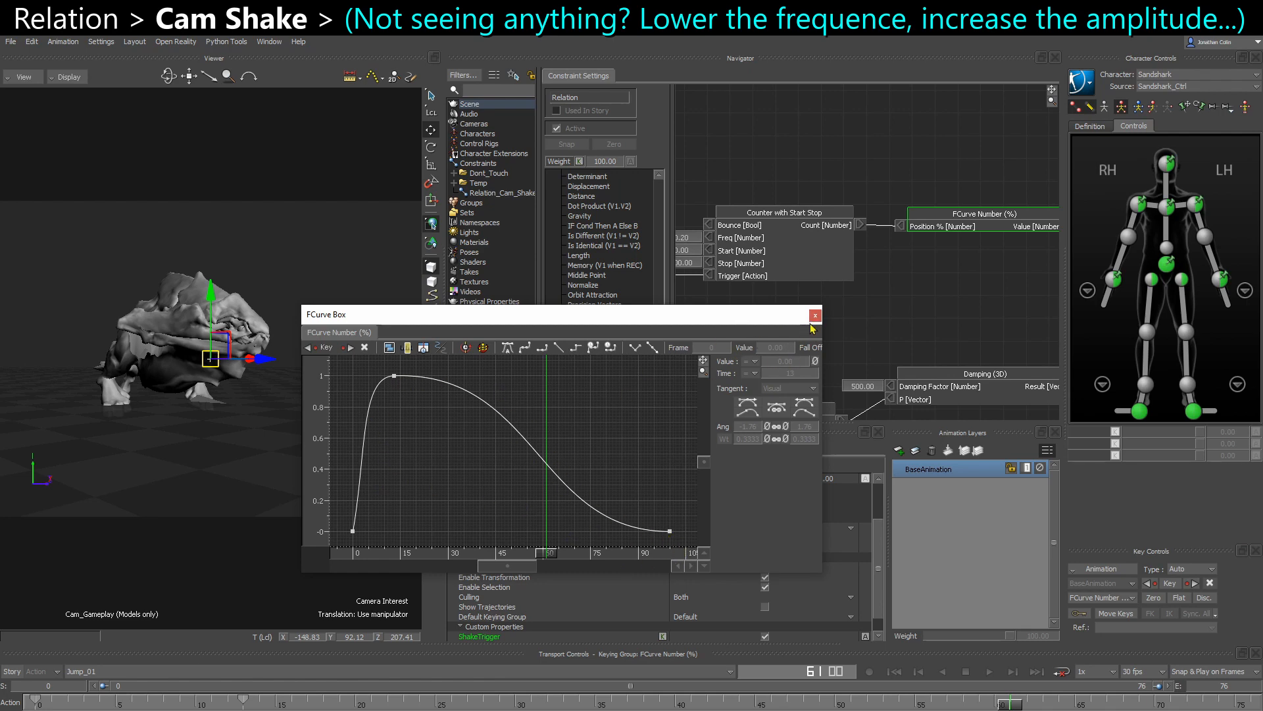
- Shorten the incoming tangent weight of the FCurve's key at frame 100 to about 0.27 and close the curve window
drag(629, 544, 714, 507)
ctrl+drag(628, 487, 604, 478)
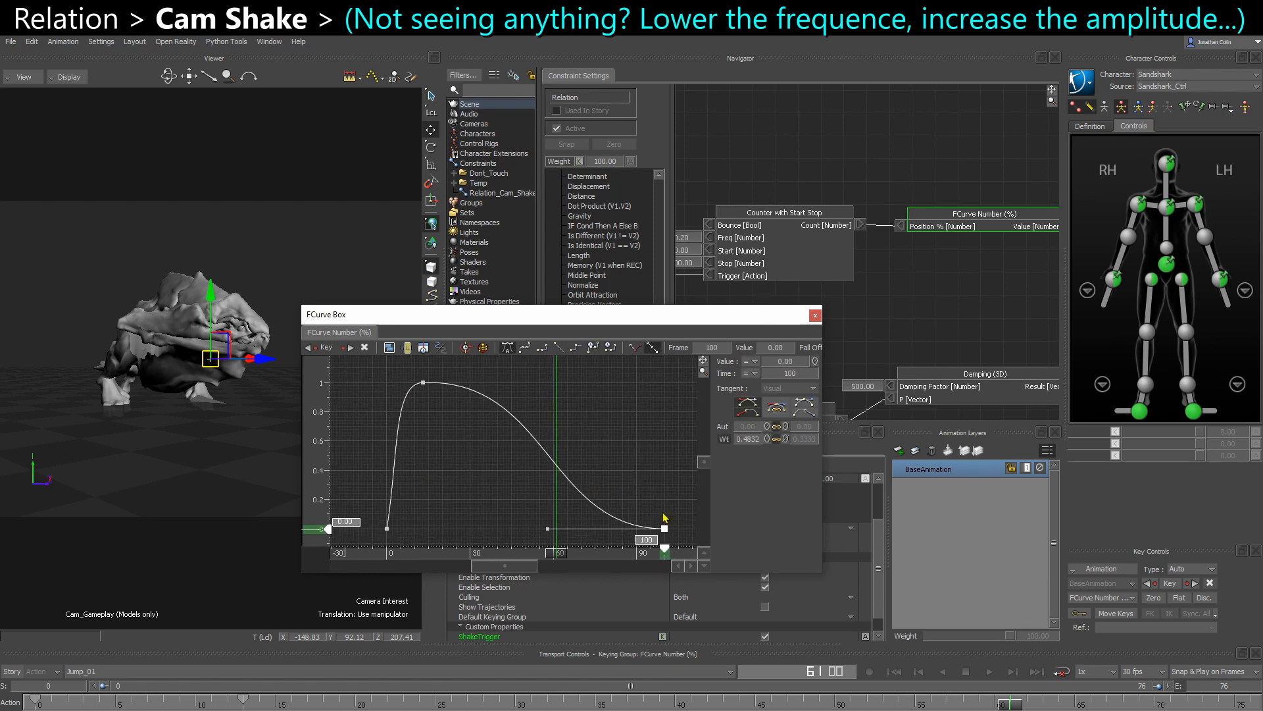
drag(749, 445, 730, 445)
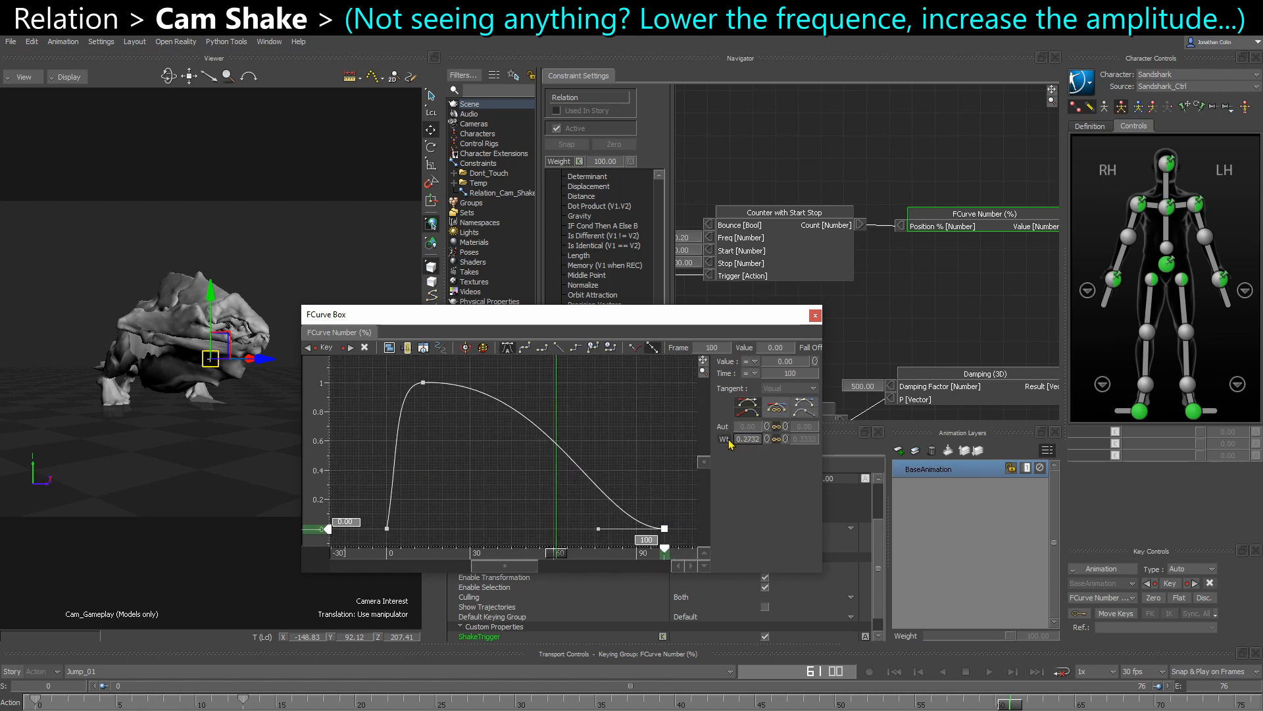
click(408, 411)
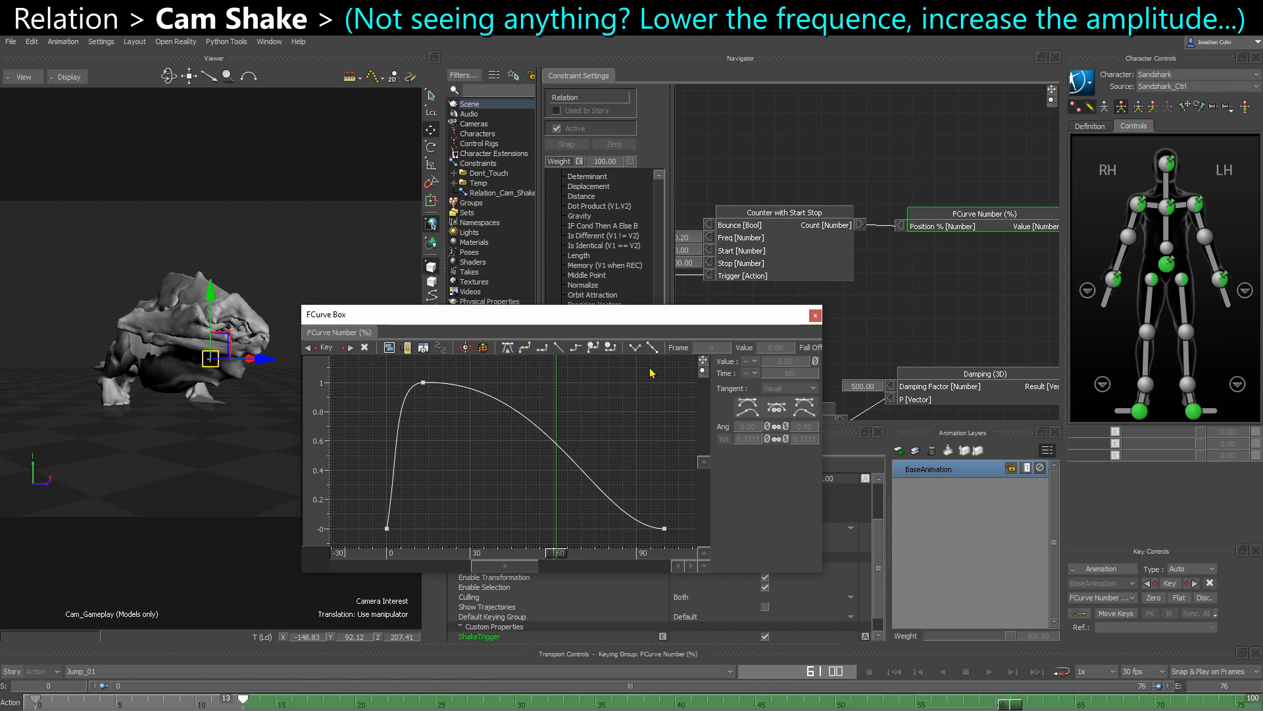
click(815, 315)
- Set the Random 2 box's Freq to 8 in the shake relation
scroll(881, 302, down, 5)
scroll(885, 292, up, 2)
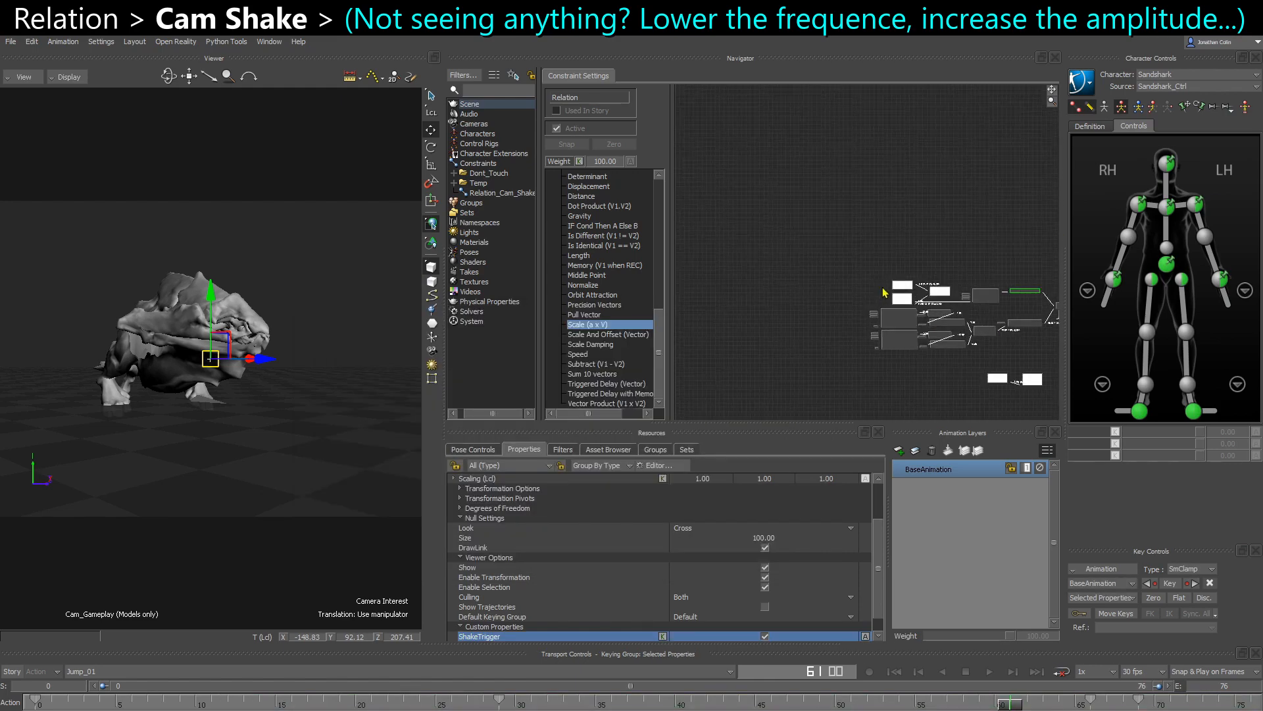
scroll(884, 292, up, 6)
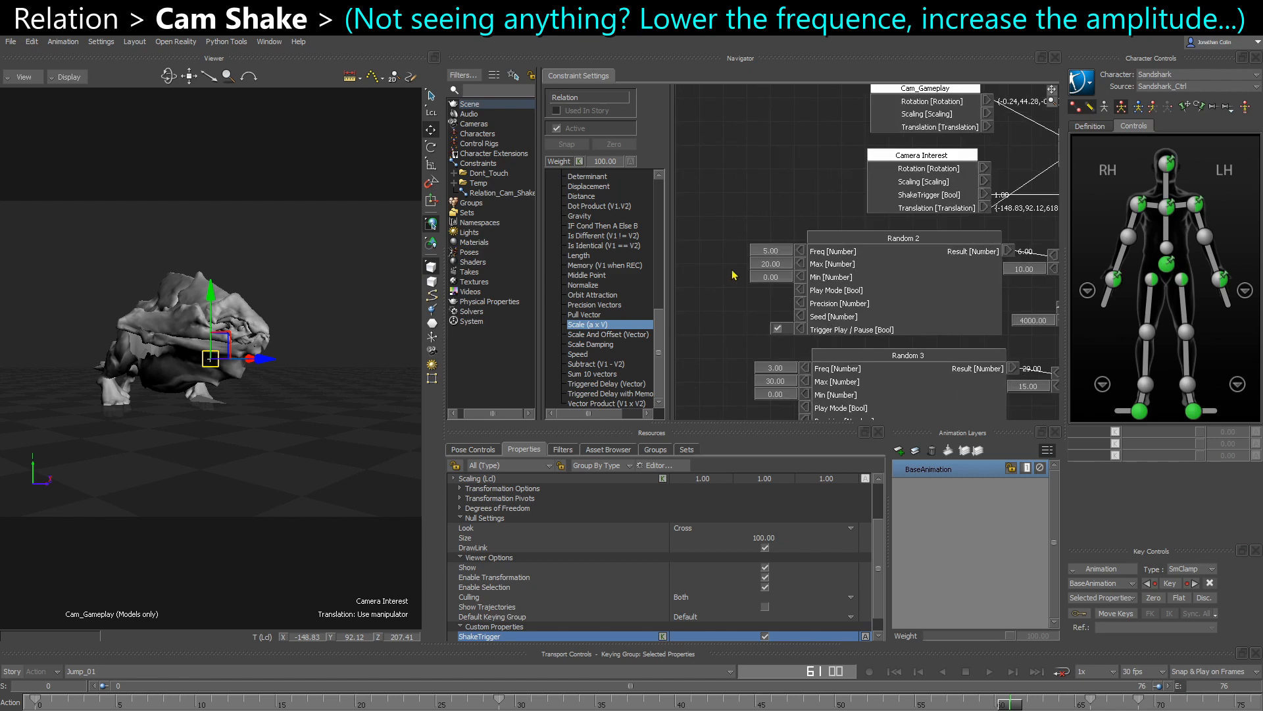
middle_drag(780, 291, 765, 290)
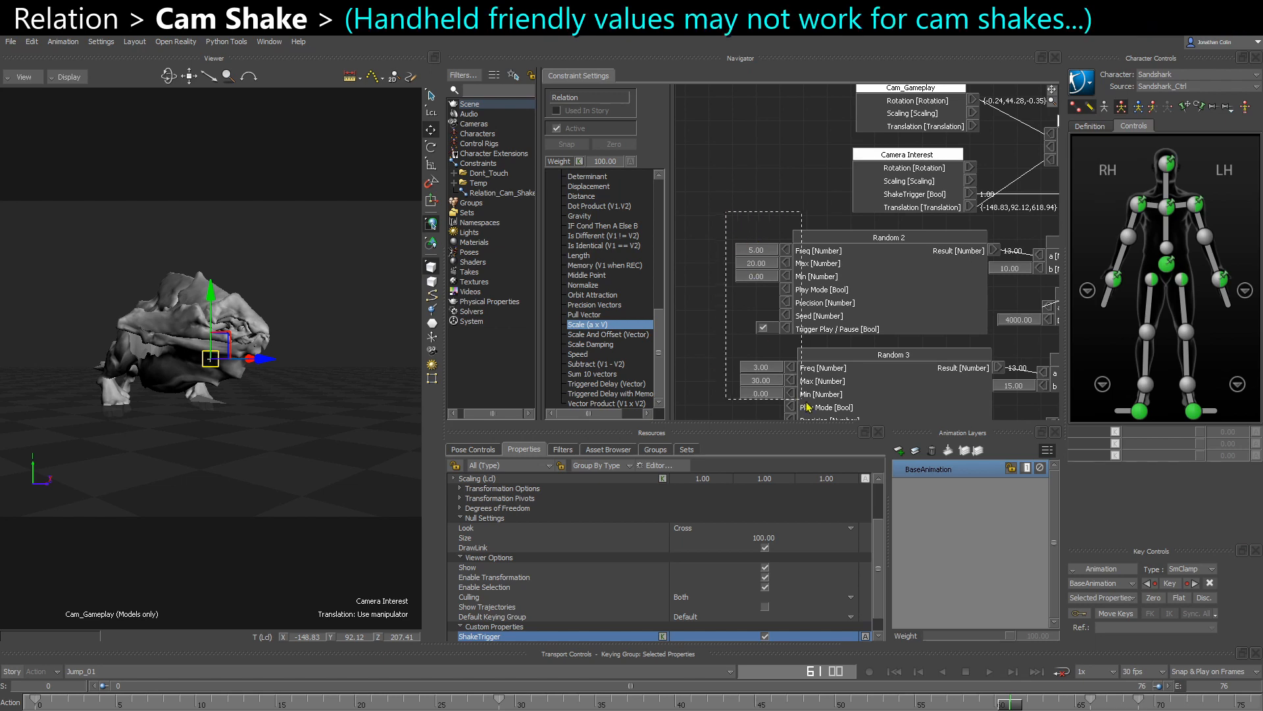
drag(806, 402, 807, 403)
middle_drag(821, 381, 800, 320)
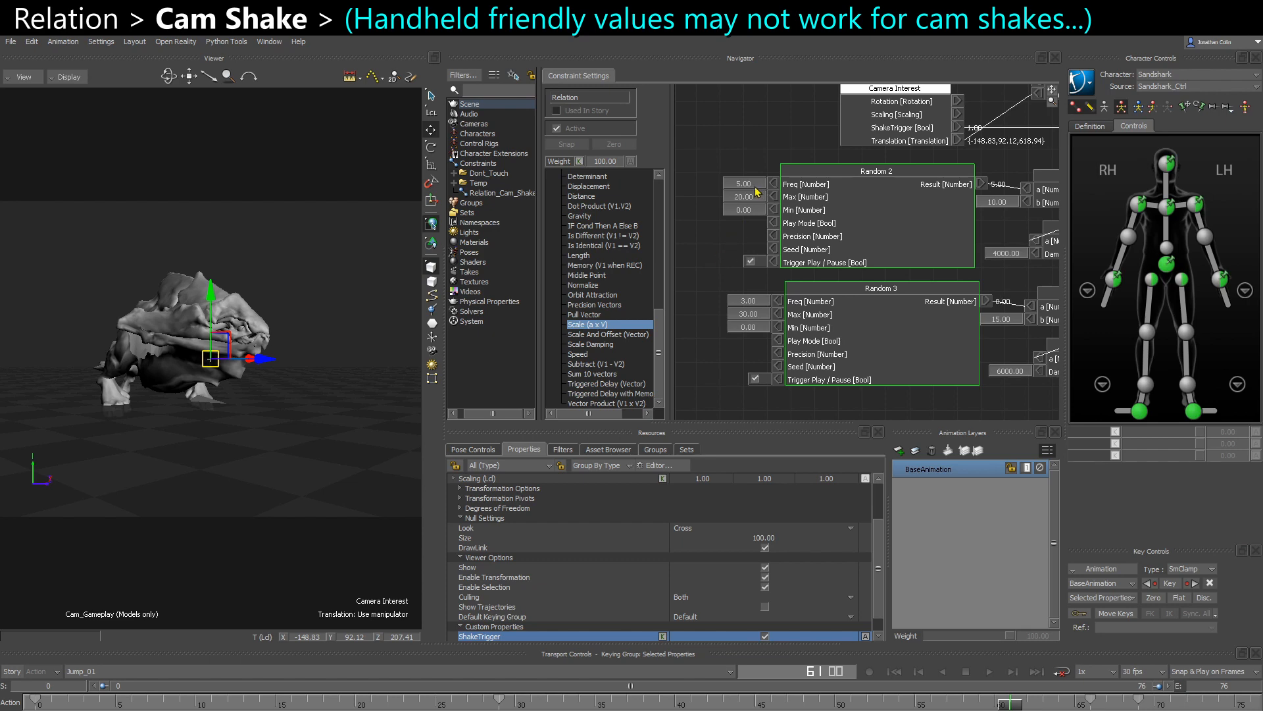
double_click(746, 186)
text(8)
key(Return)
scroll(905, 278, down, 2)
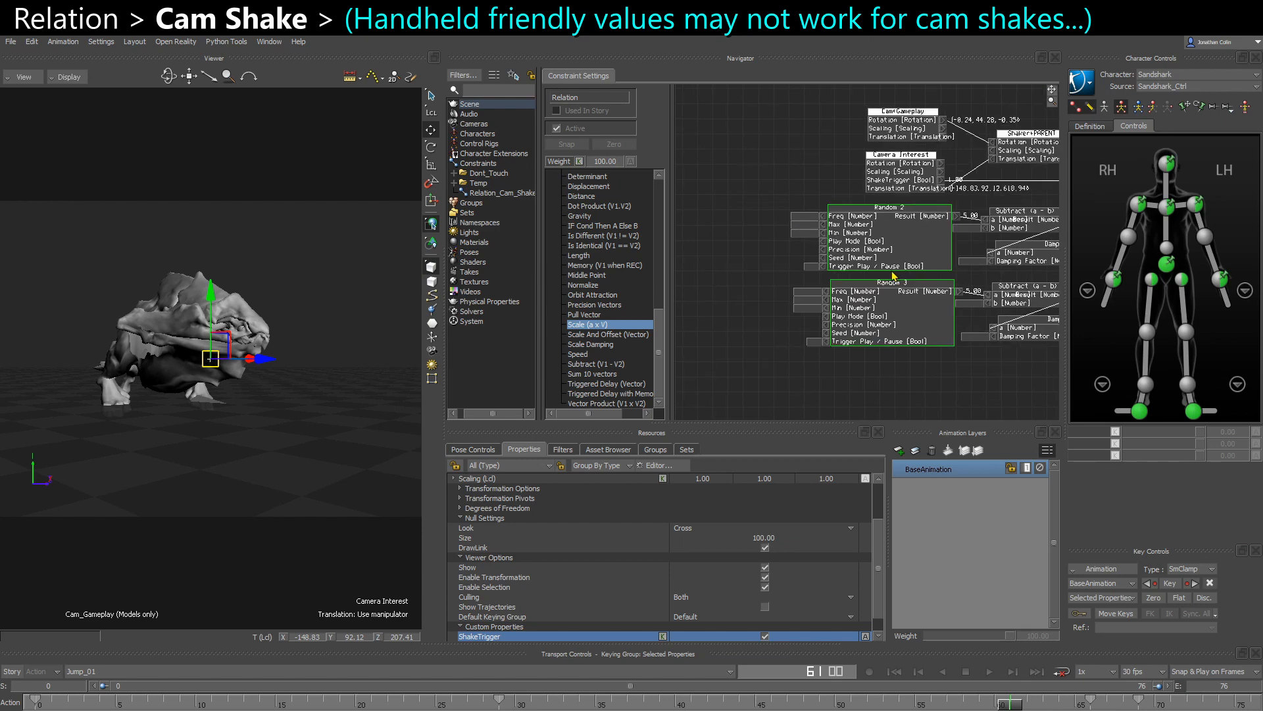
- Set the Random 3 box's Freq to 6
middle_drag(897, 278, 720, 230)
drag(705, 323, 928, 196)
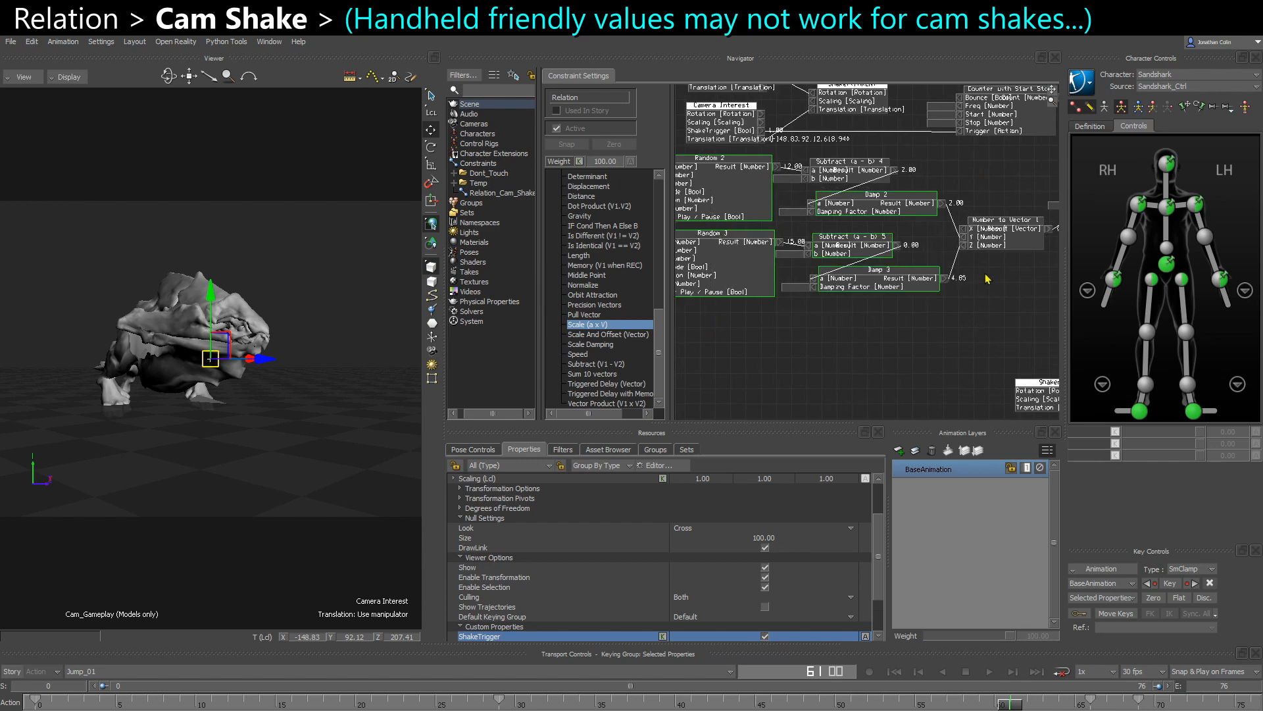
click(948, 319)
middle_drag(814, 296, 941, 314)
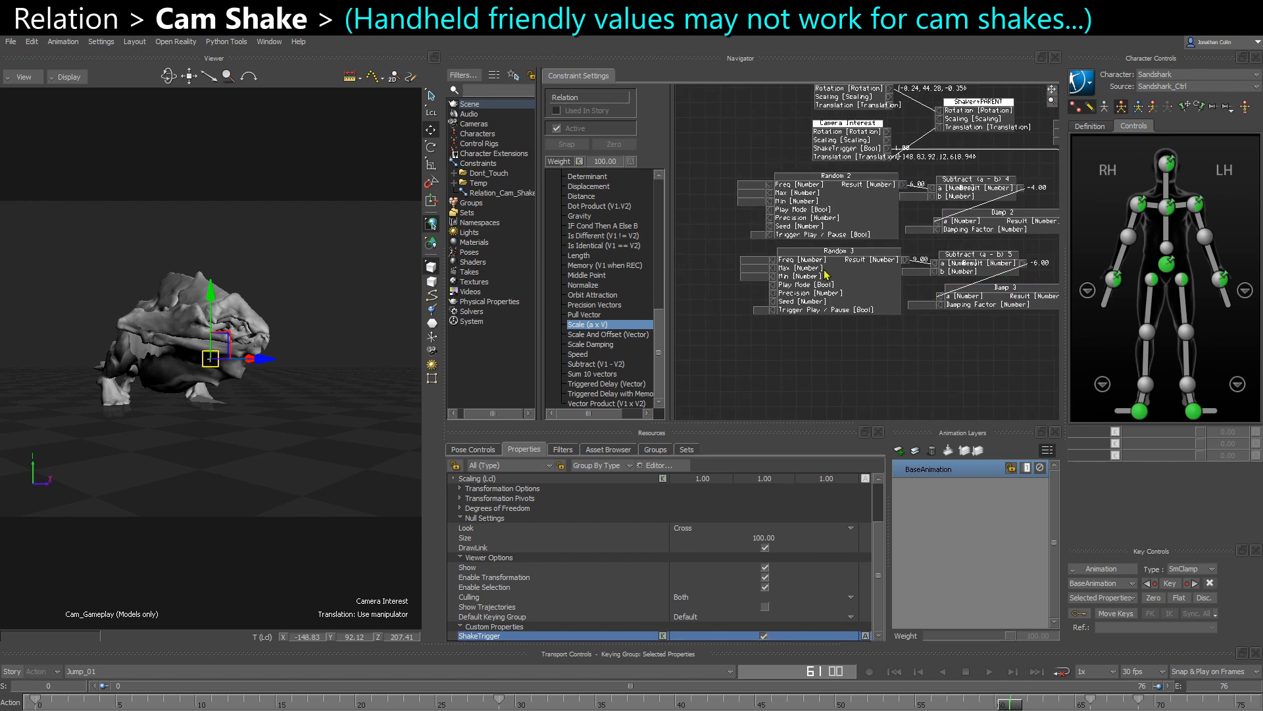
scroll(763, 221, up, 3)
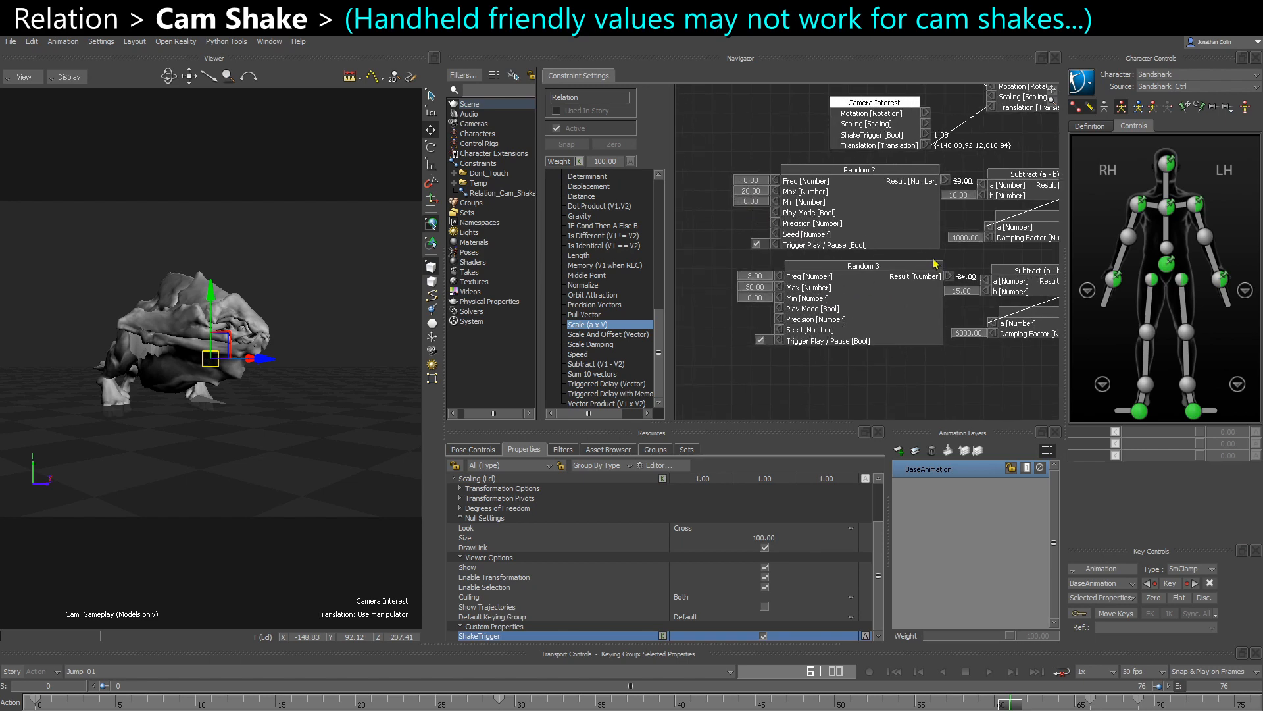
scroll(934, 263, down, 5)
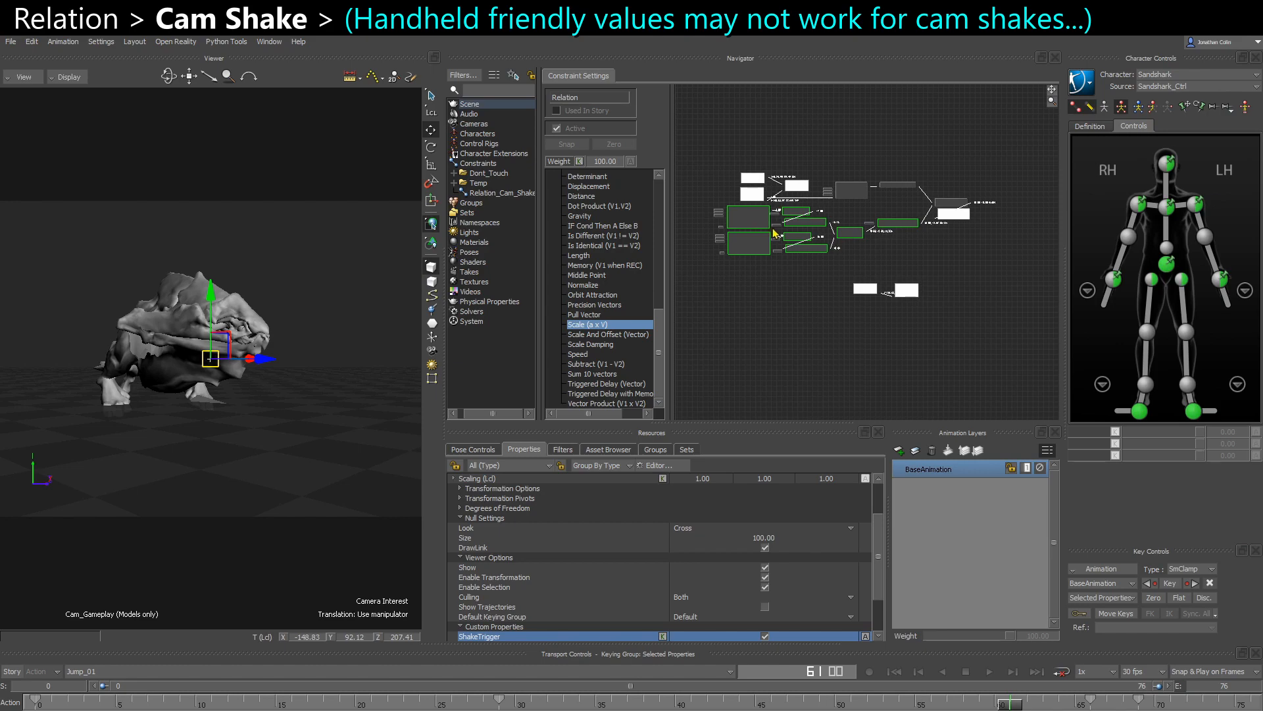
scroll(769, 248, up, 5)
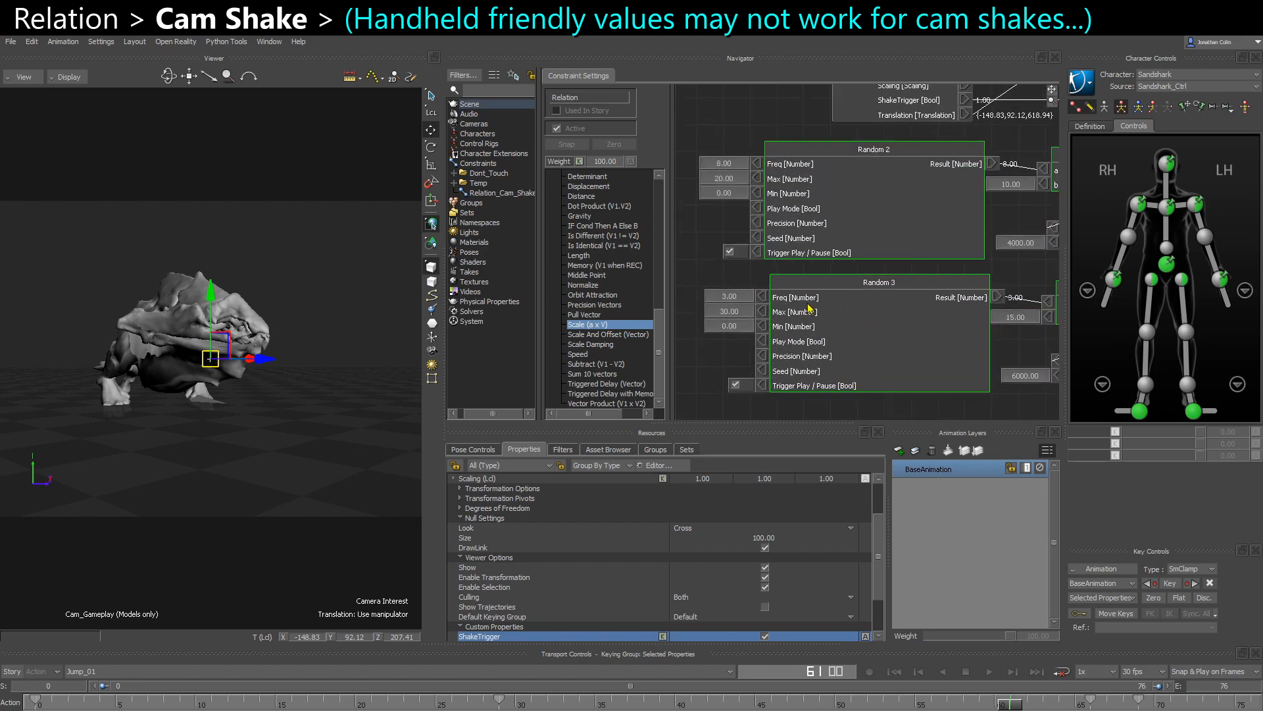
double_click(733, 303)
text(6)
key(Return)
- Set the Damping Factor of the Damping (3D) box to 200
middle_drag(925, 323, 864, 315)
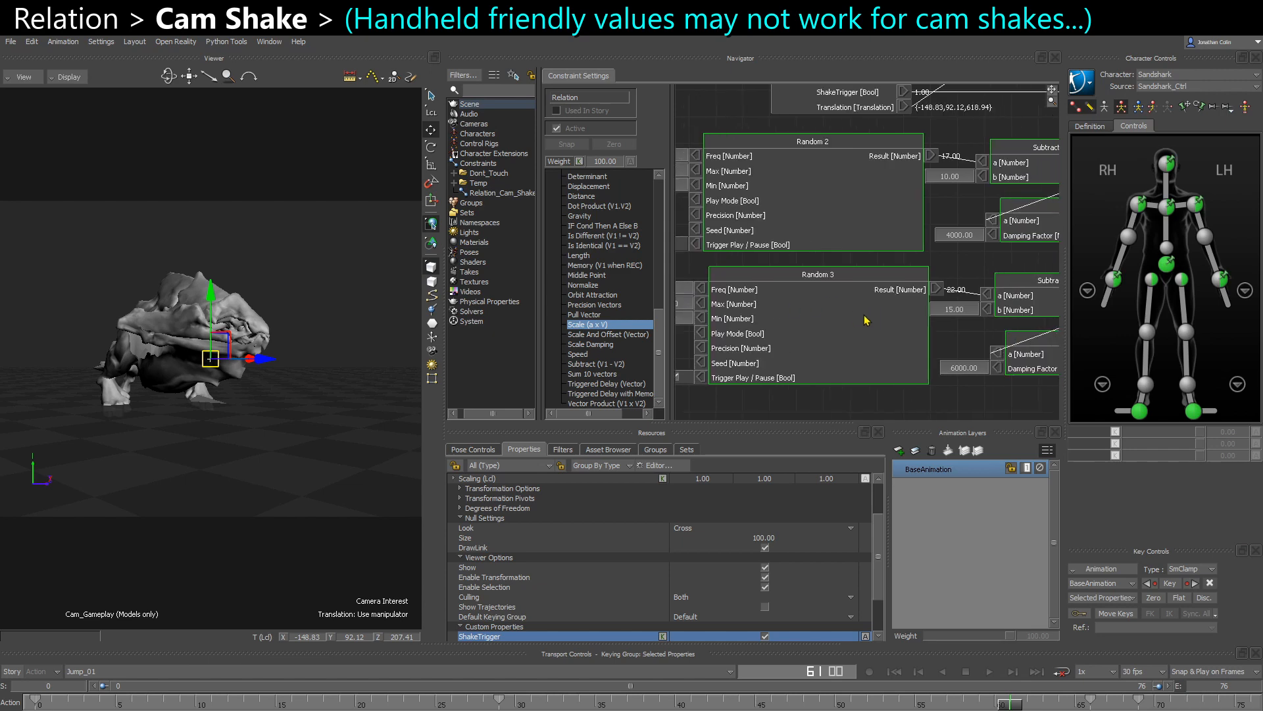
middle_drag(1007, 311, 878, 314)
scroll(877, 353, down, 1)
middle_drag(867, 363, 776, 338)
scroll(937, 334, down, 1)
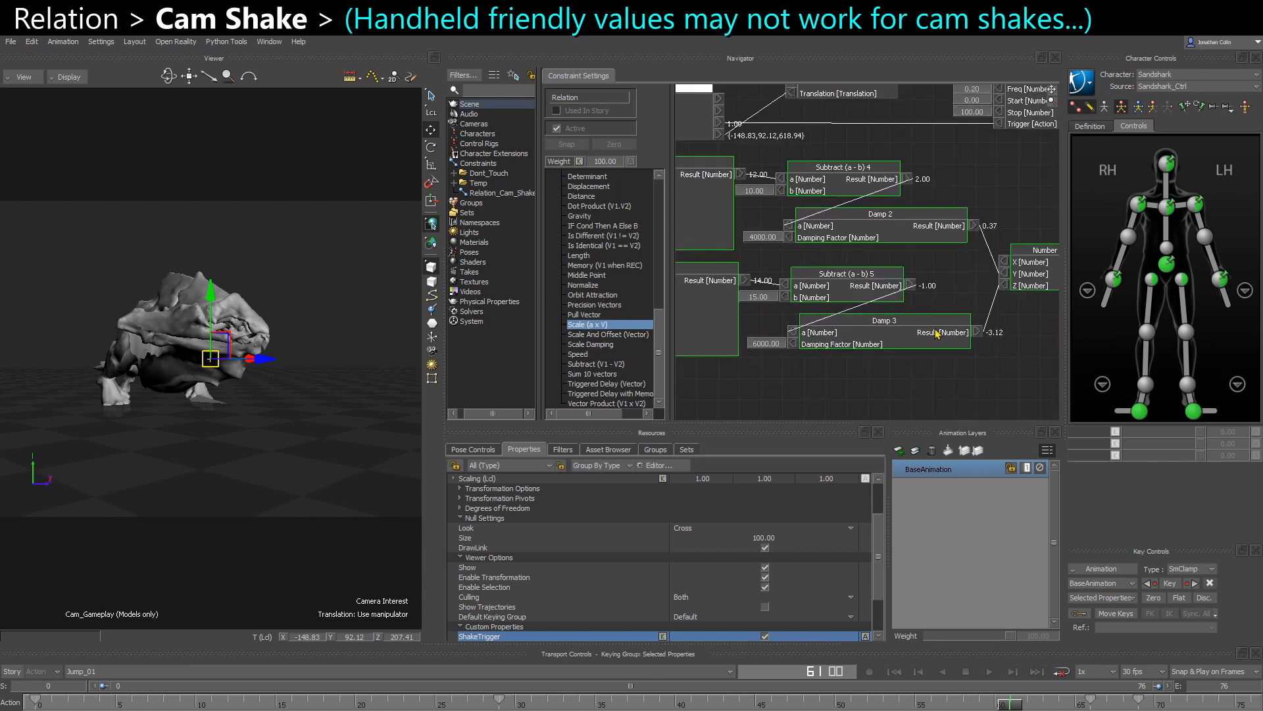
middle_drag(937, 332, 679, 340)
middle_drag(869, 313, 791, 325)
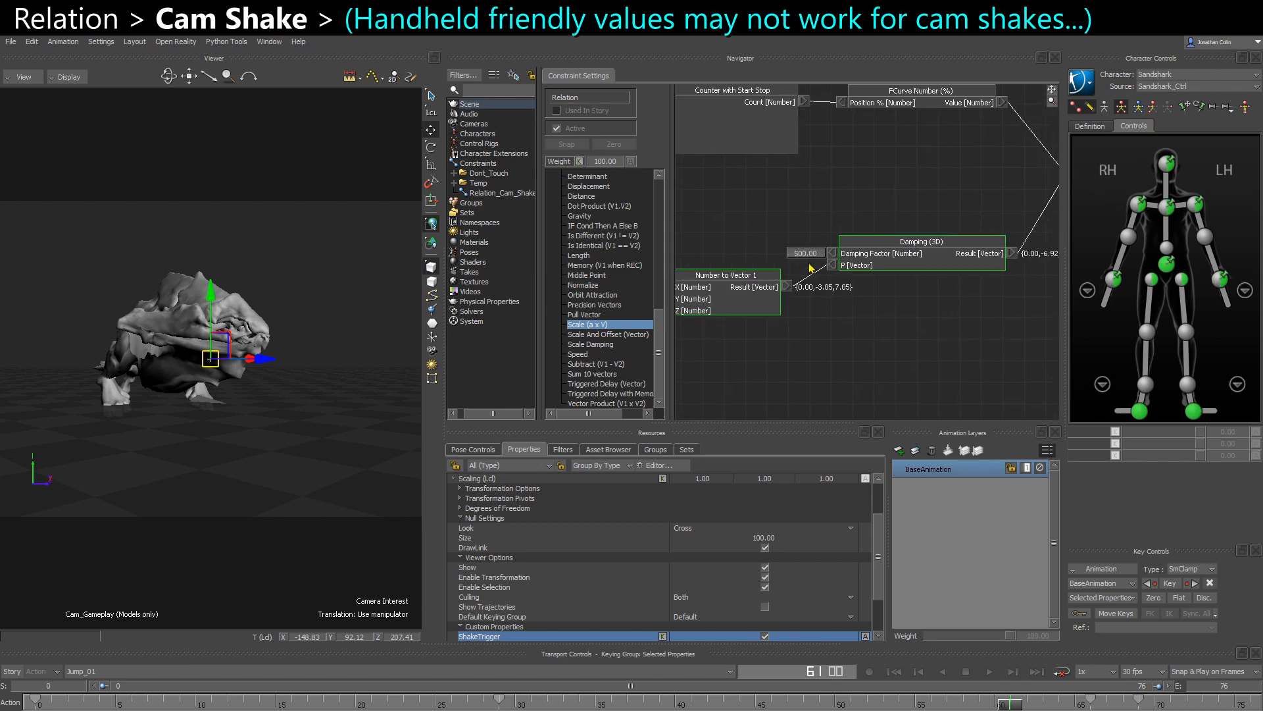
double_click(809, 257)
text(200)
key(Return)
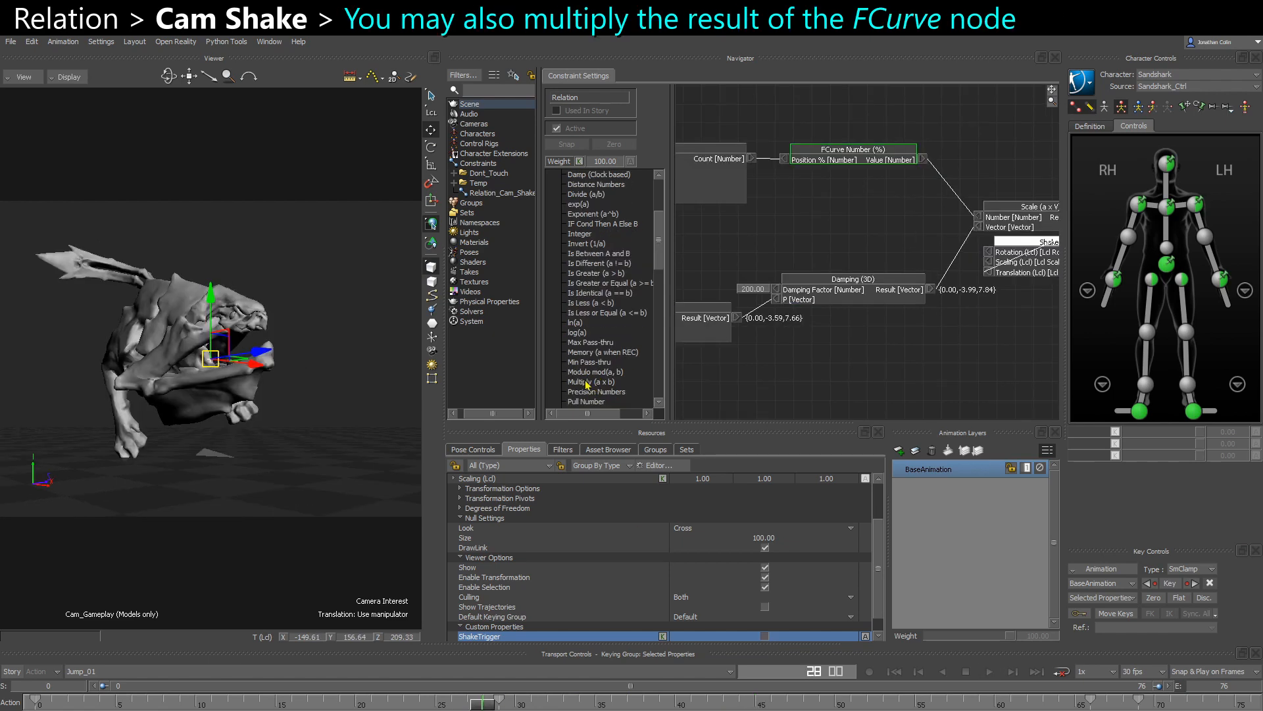
- Insert a Multiply (a x b) box between the FCurve Number (%) value and the Scale box's Number input
scroll(588, 385, up, 3)
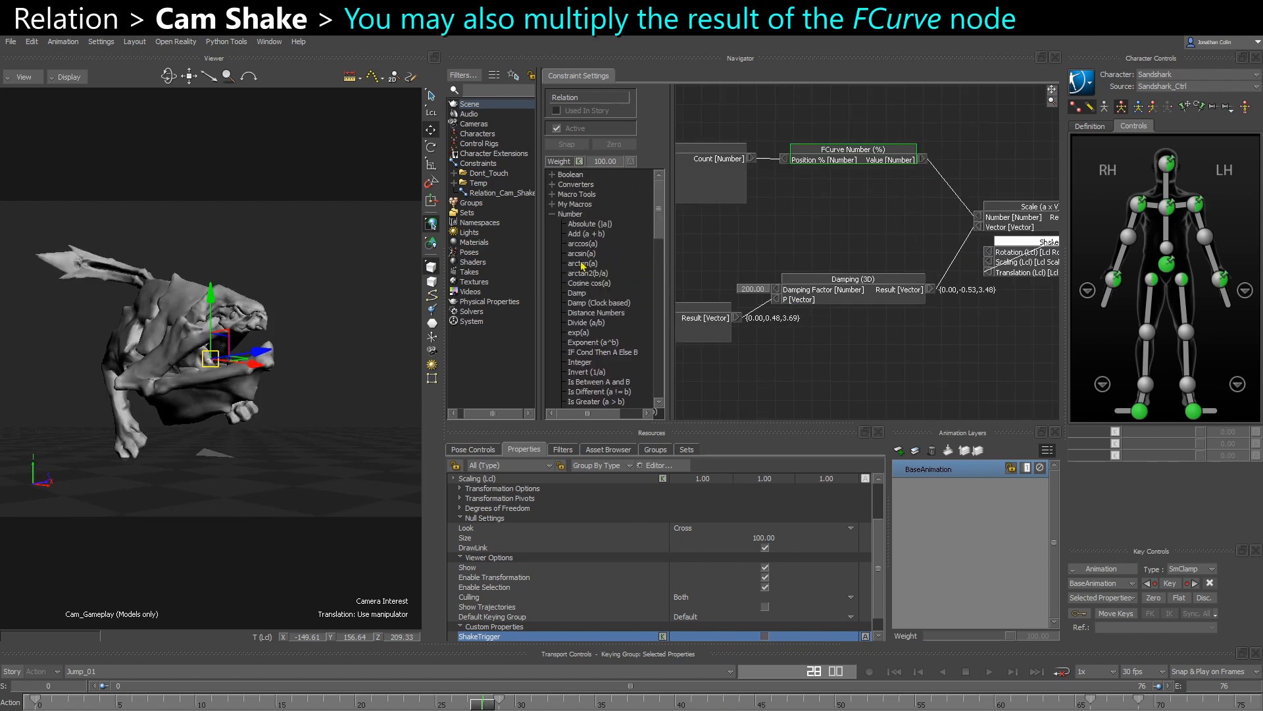
scroll(588, 385, down, 4)
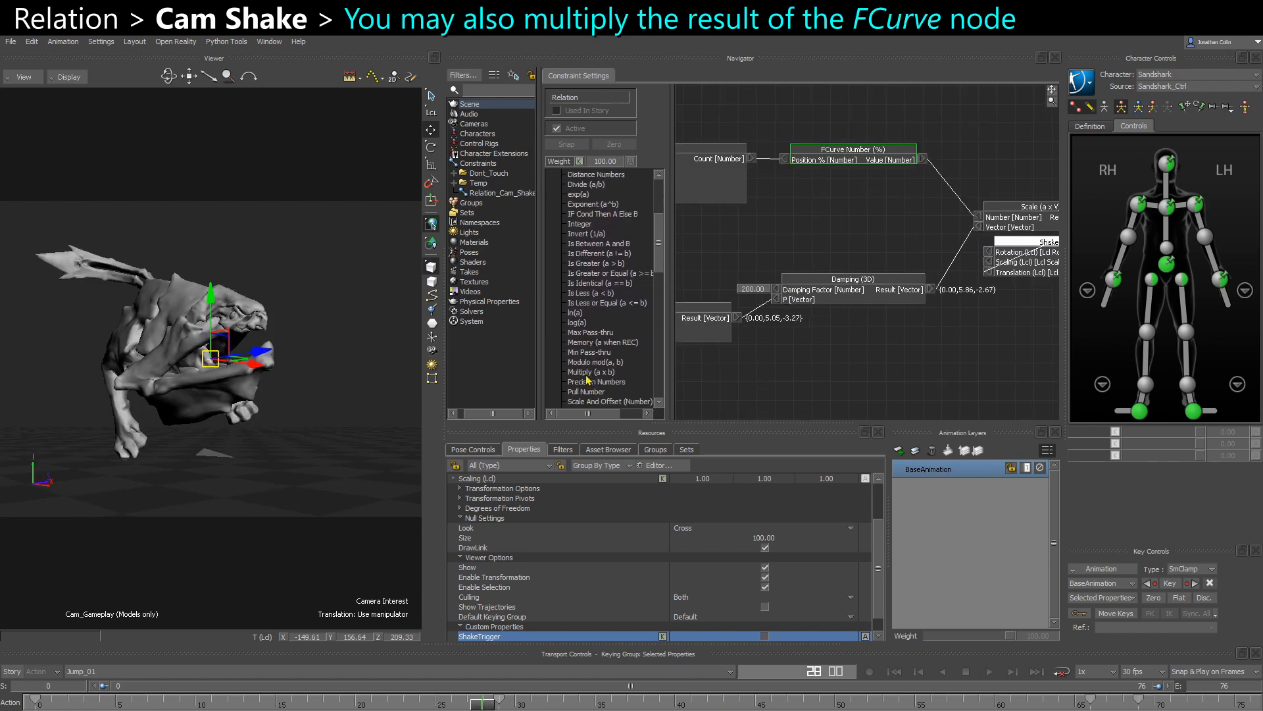
drag(588, 373, 875, 198)
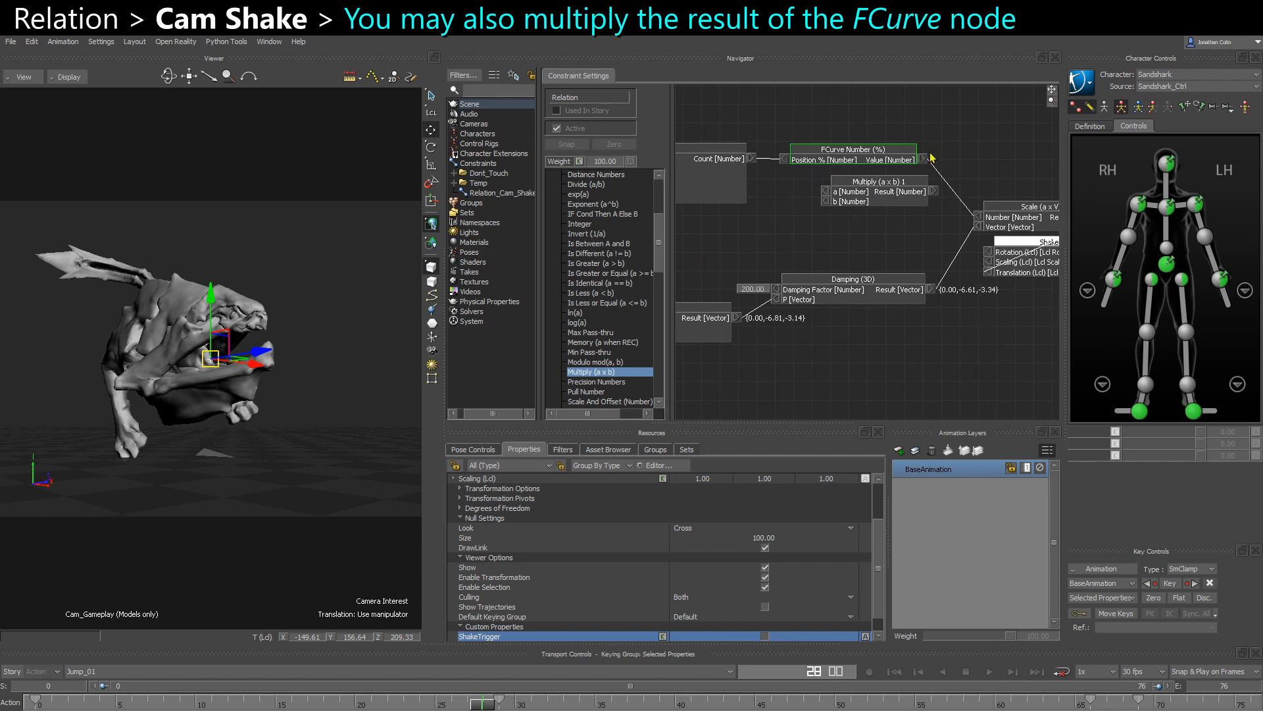
drag(923, 159, 825, 192)
drag(930, 192, 979, 218)
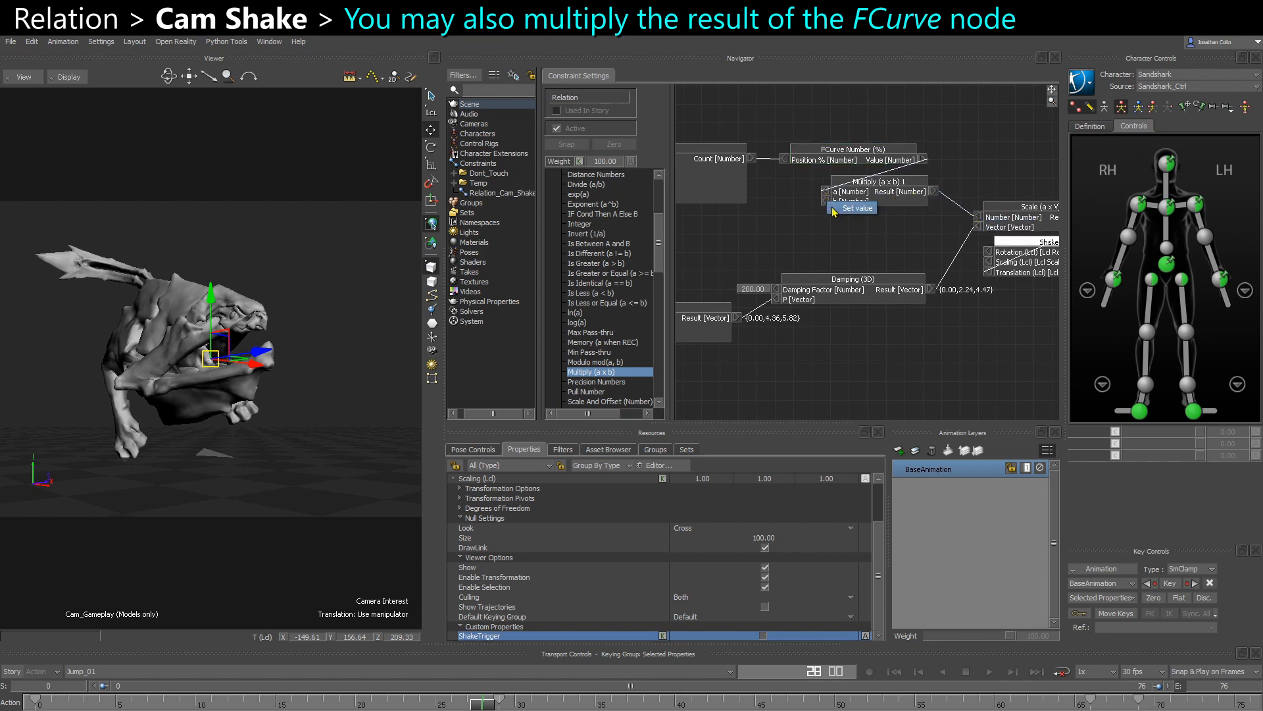
- Set the Multiply box's b input to 5 and play the shot to test the stronger shake
double_click(830, 201)
text(5)
key(Return)
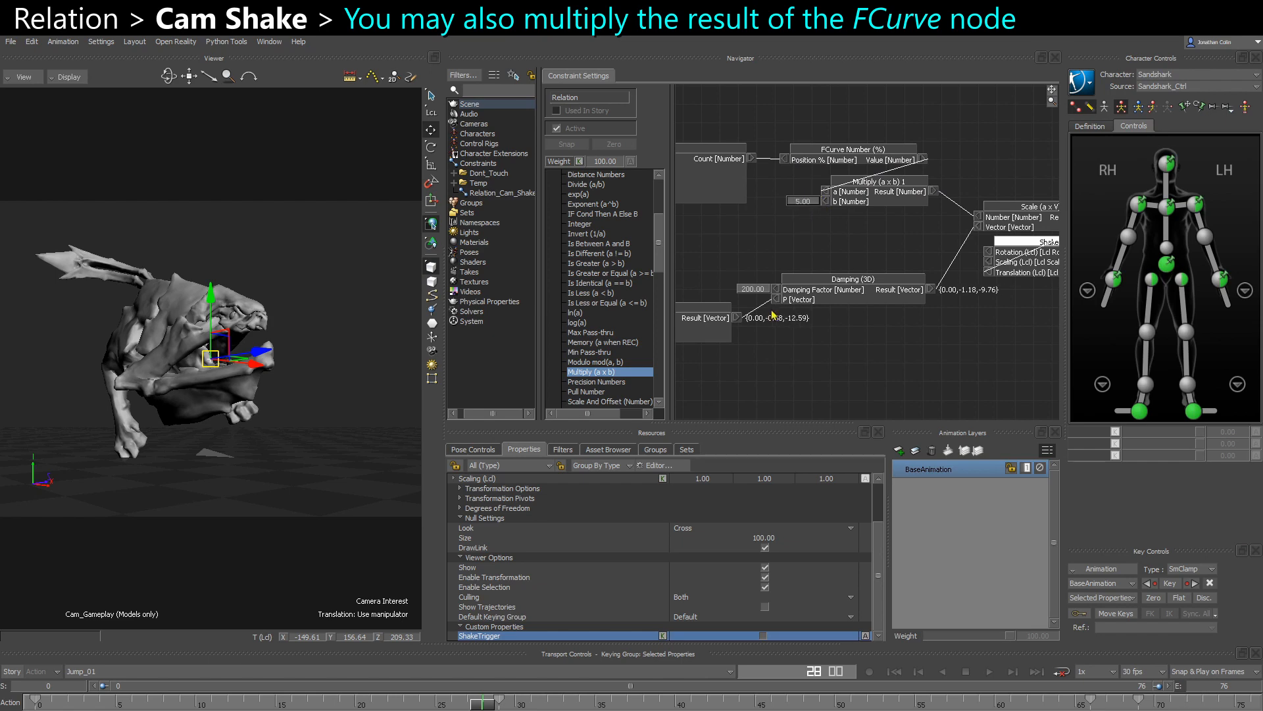
key(space)
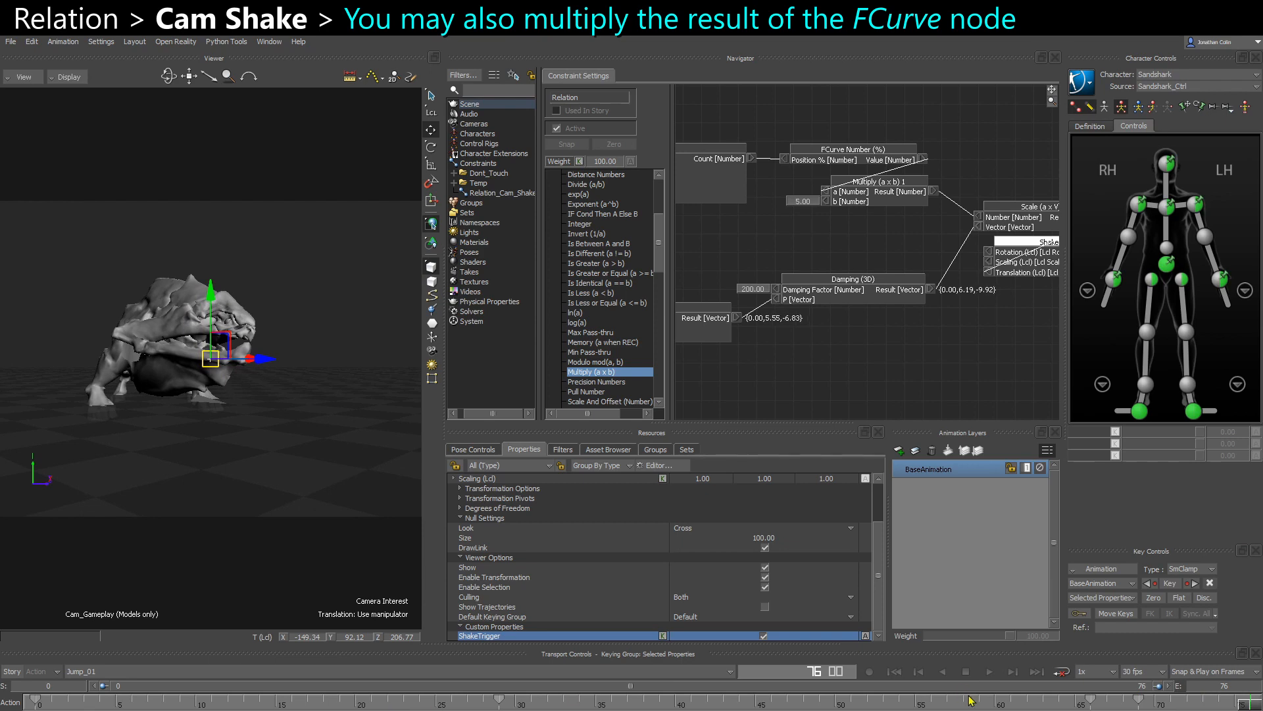
- Delete the two ShakeTrigger keys located after frame 65
click(1006, 705)
shift+drag(1163, 705, 1070, 709)
key(Delete)
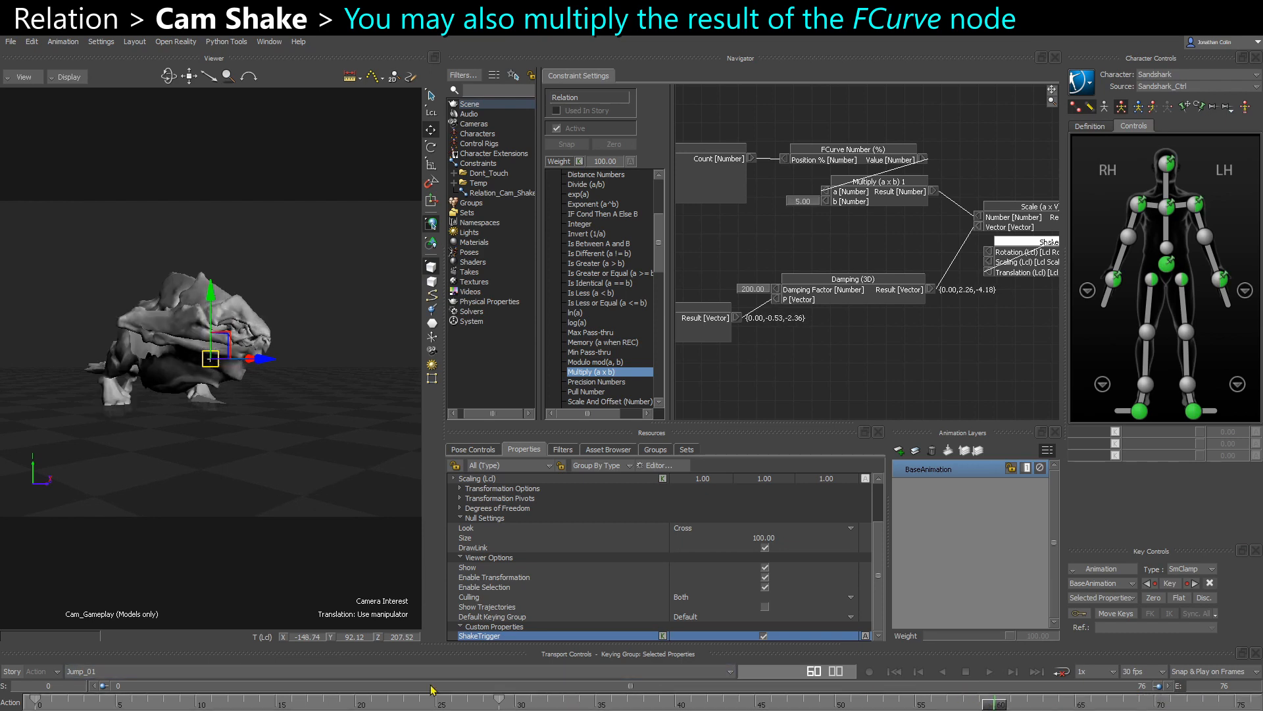
- Set Random 2's Max to 40 and the b input of its Subtract box to 20
click(433, 705)
shift+drag(710, 369, 919, 316)
shift+drag(717, 309, 853, 326)
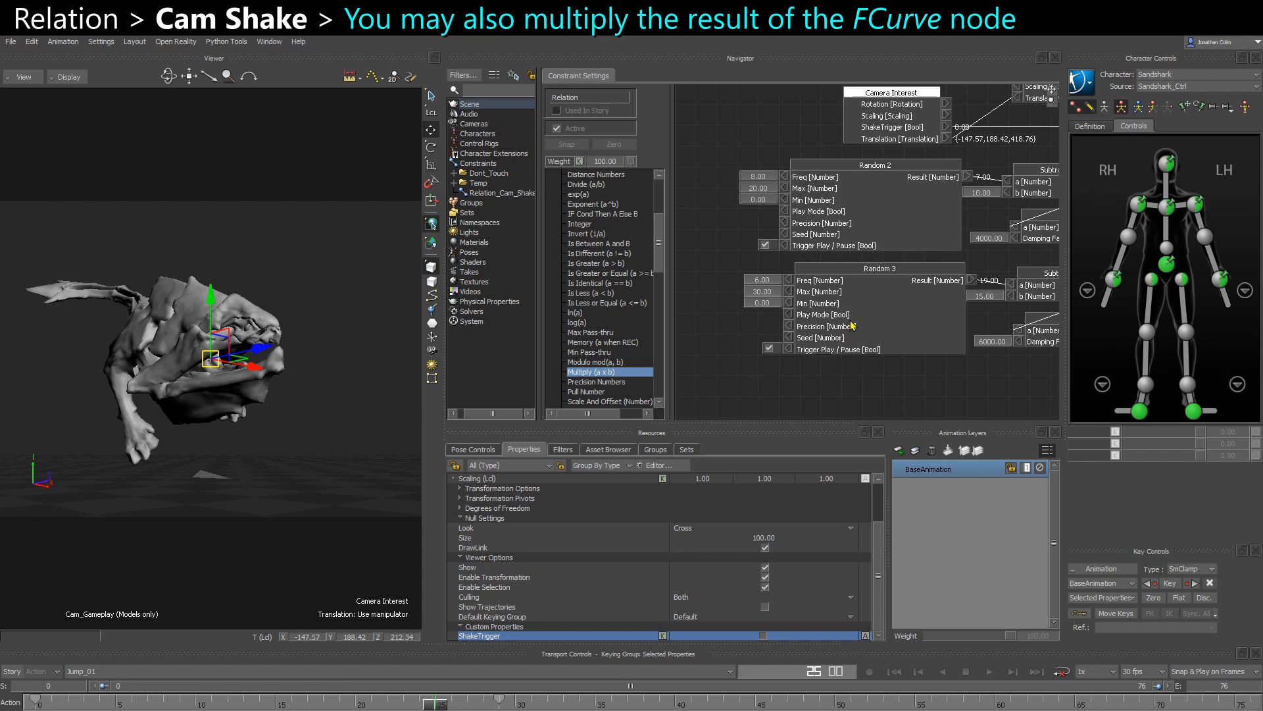
double_click(759, 189)
text(40)
key(Return)
double_click(983, 193)
text(20)
key(Return)
- Play back the shot to check the shake and move the second ShakeTrigger key to frame 30
click(339, 705)
key(ctrl+space)
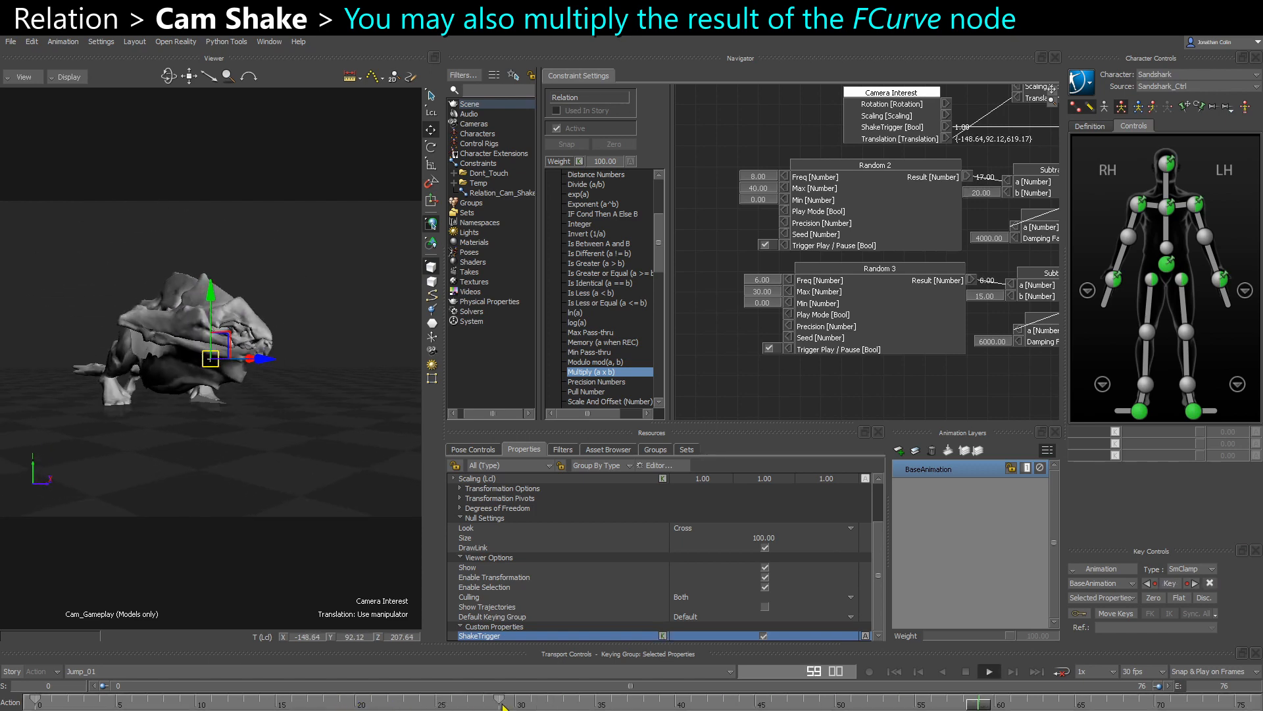
key(ctrl+space)
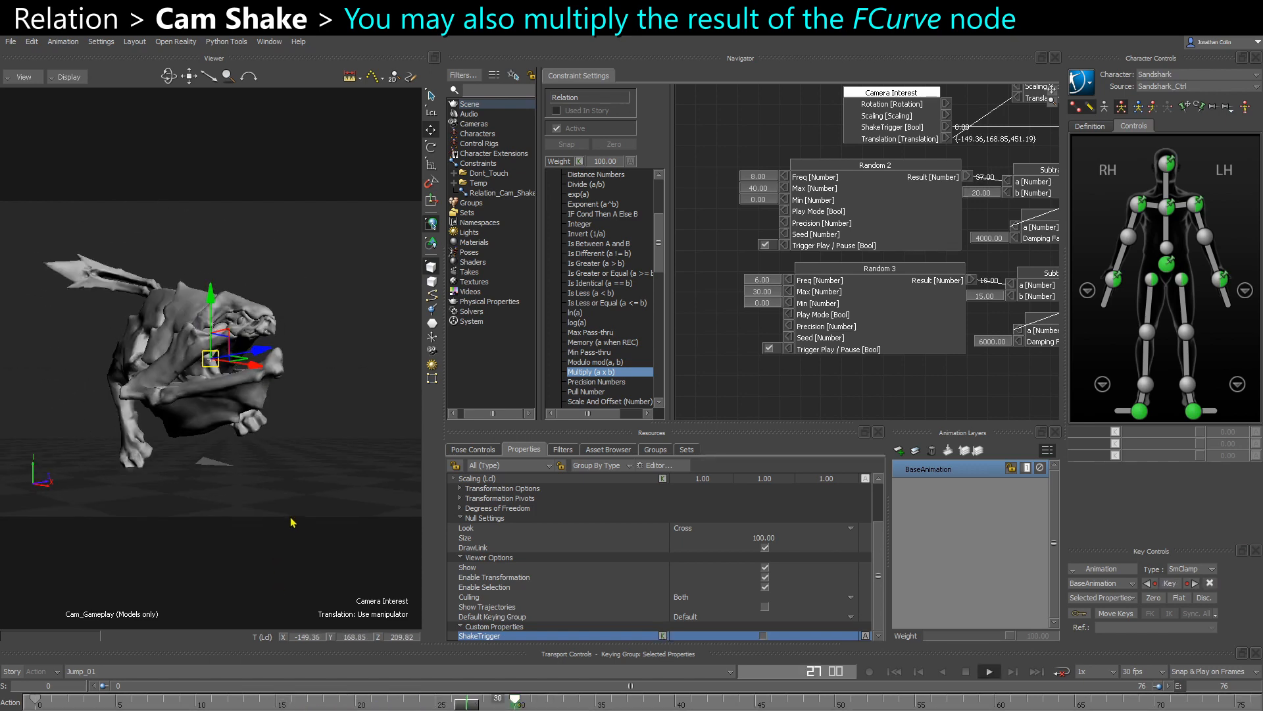
click(299, 574)
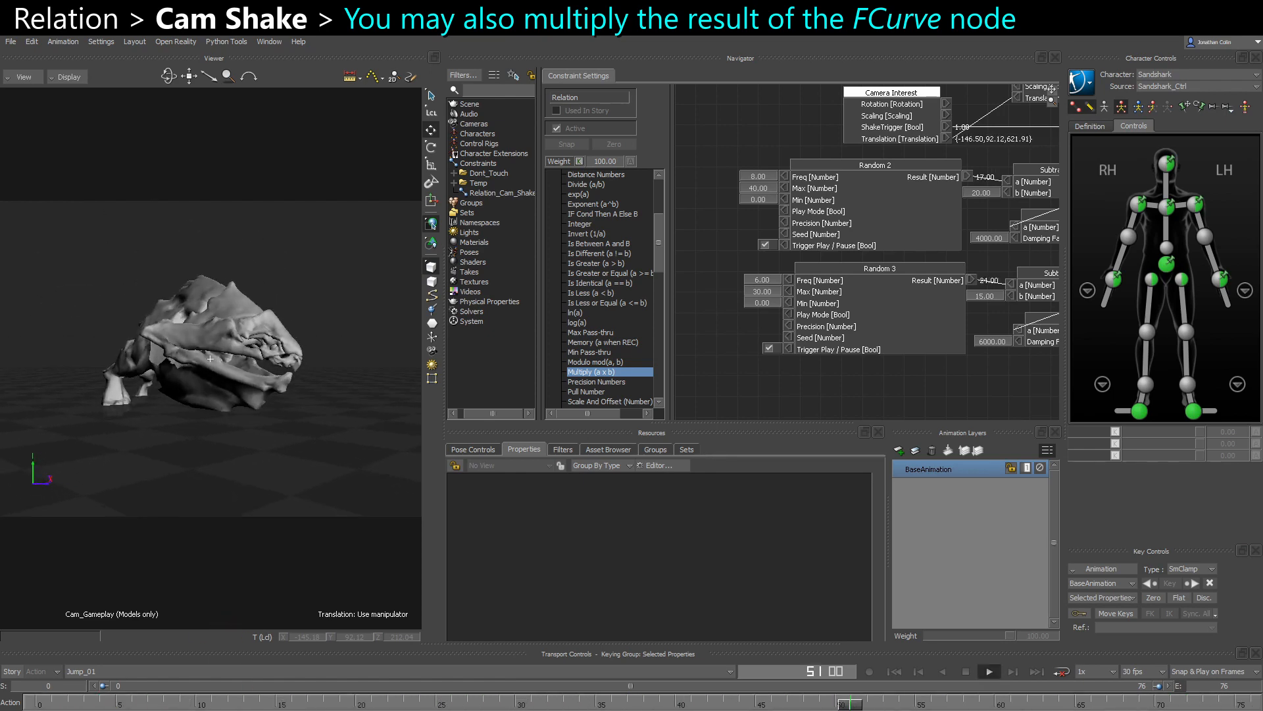
- Toggle the Relation constraint's Active state off and on during playback to compare the shot with and without the shake
click(557, 128)
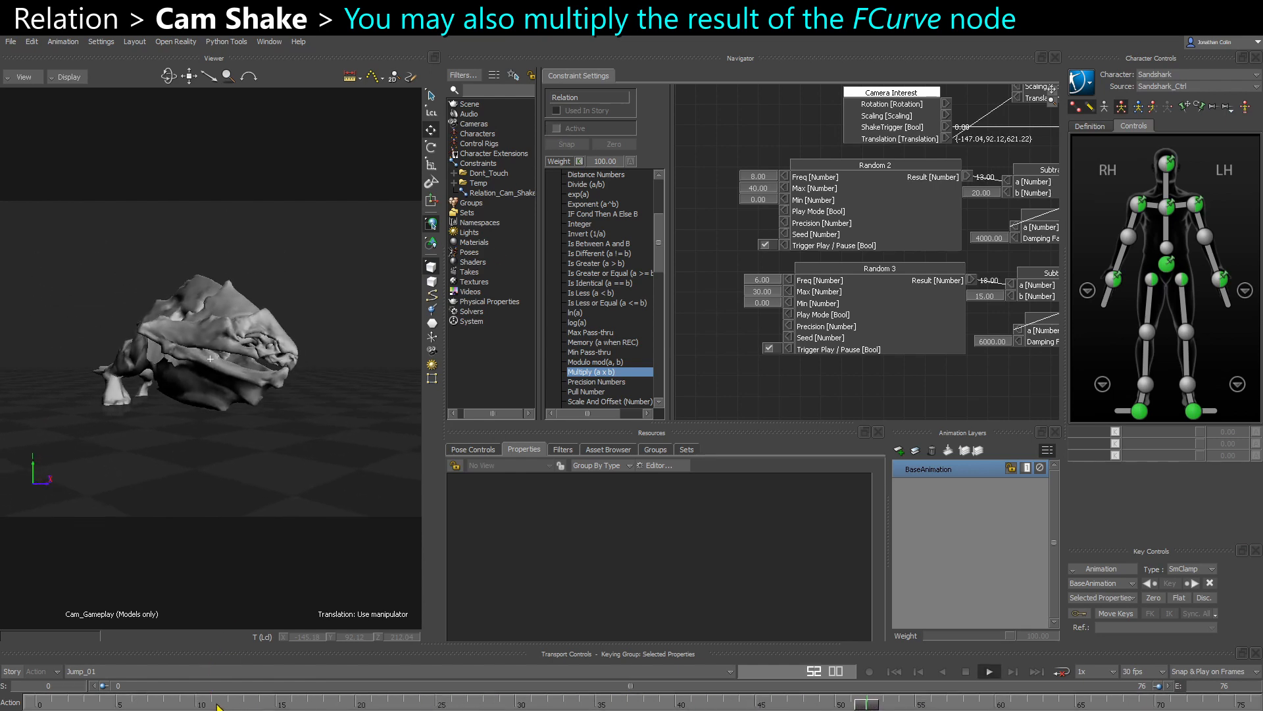
click(557, 130)
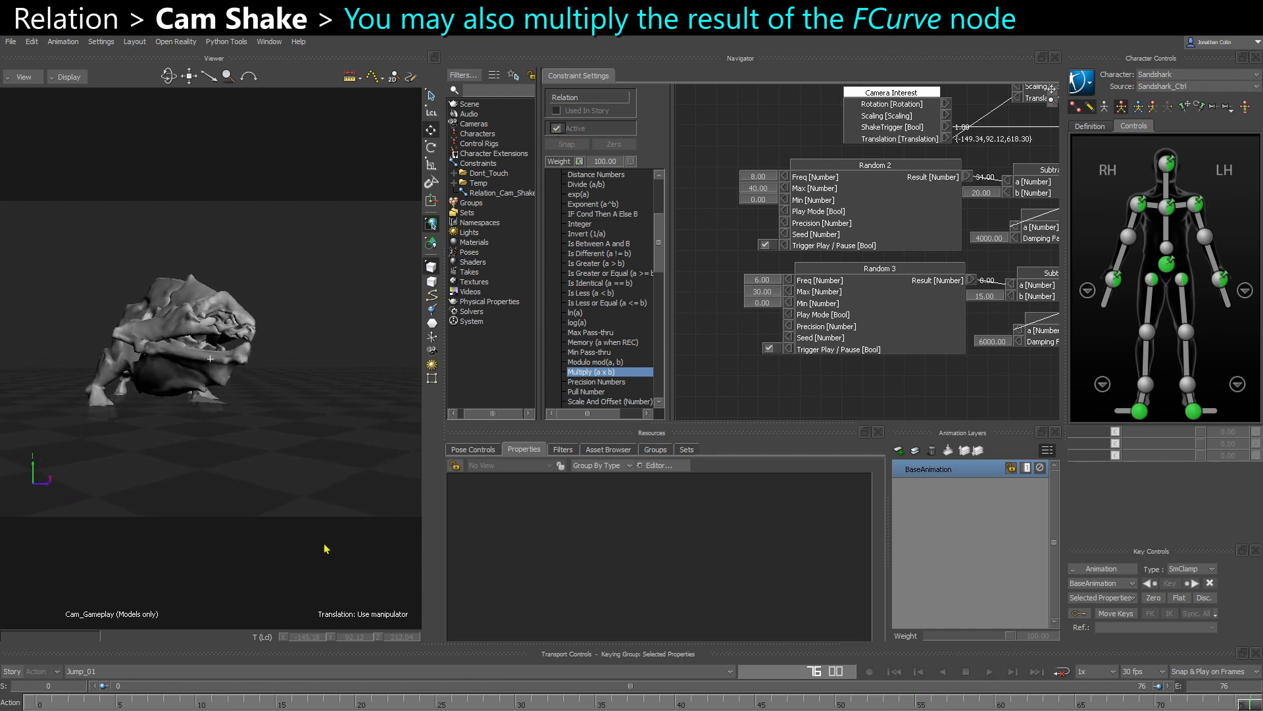
click(174, 700)
key(ctrl+space)
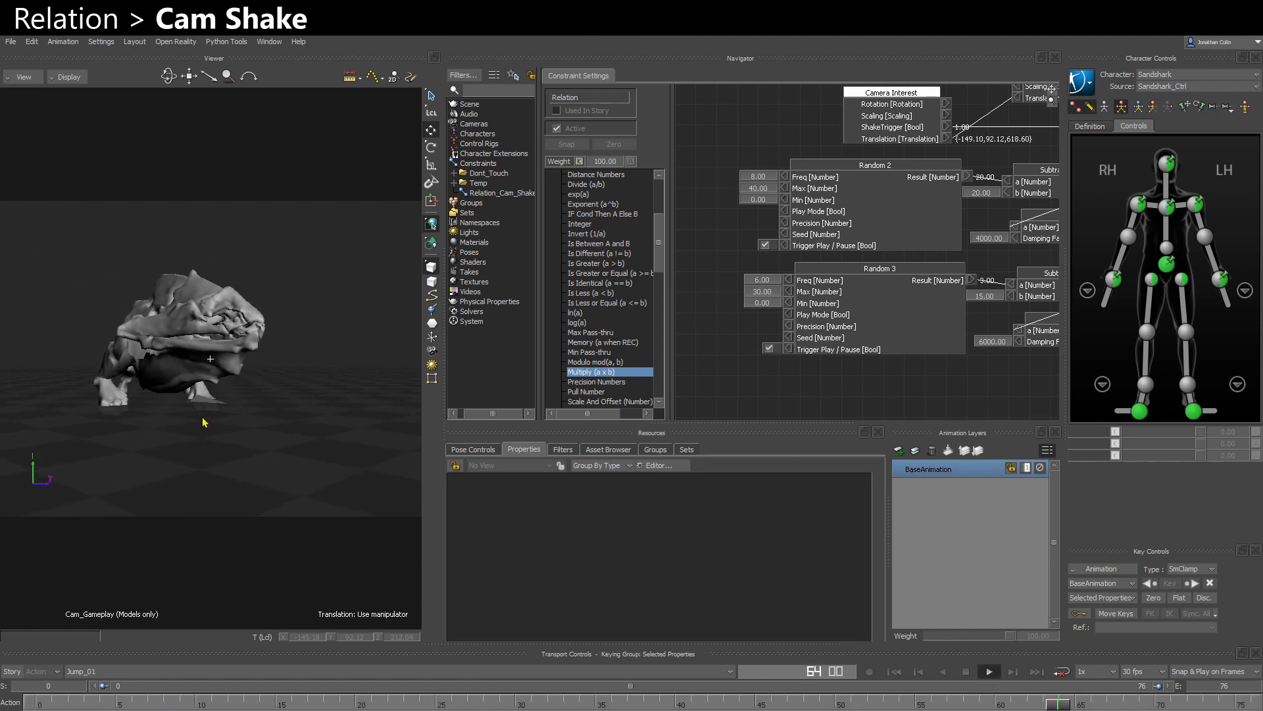
click(556, 129)
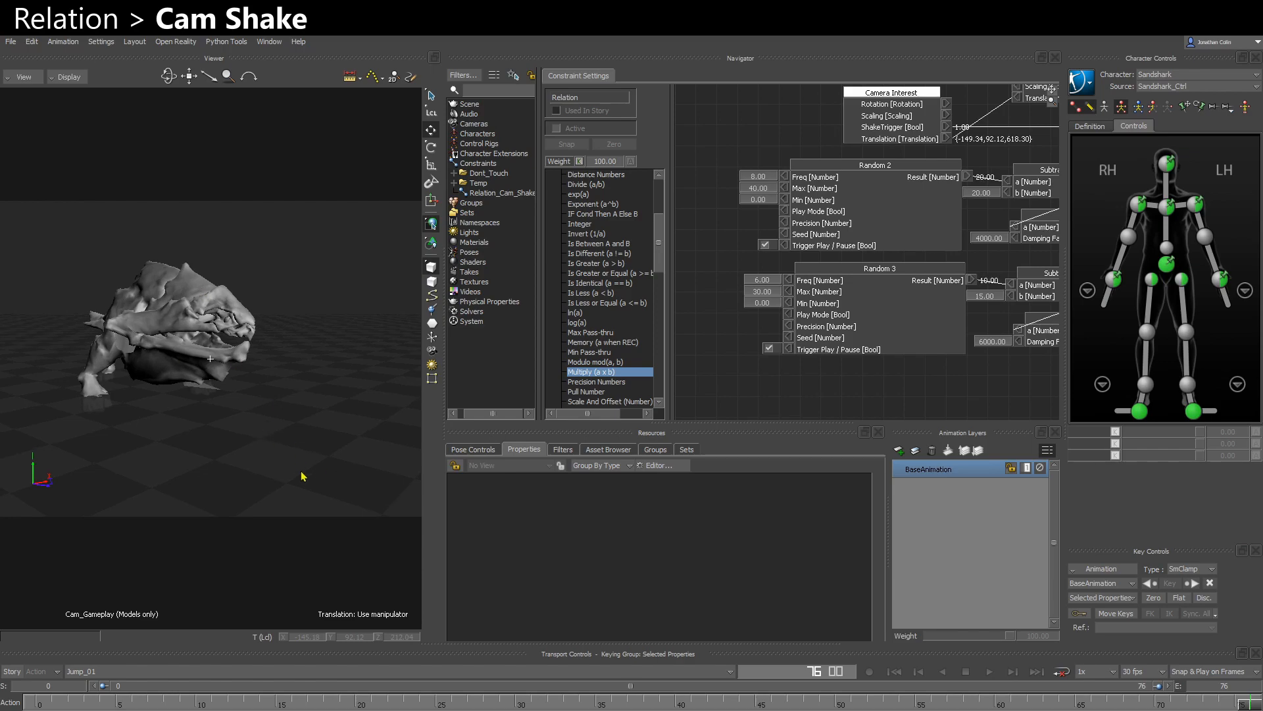
- Switch the viewer to X-Ray display, select Camera Interest, and bring its ShakeTrigger property into view at frame 48
key(ctrl+a)
click(209, 359)
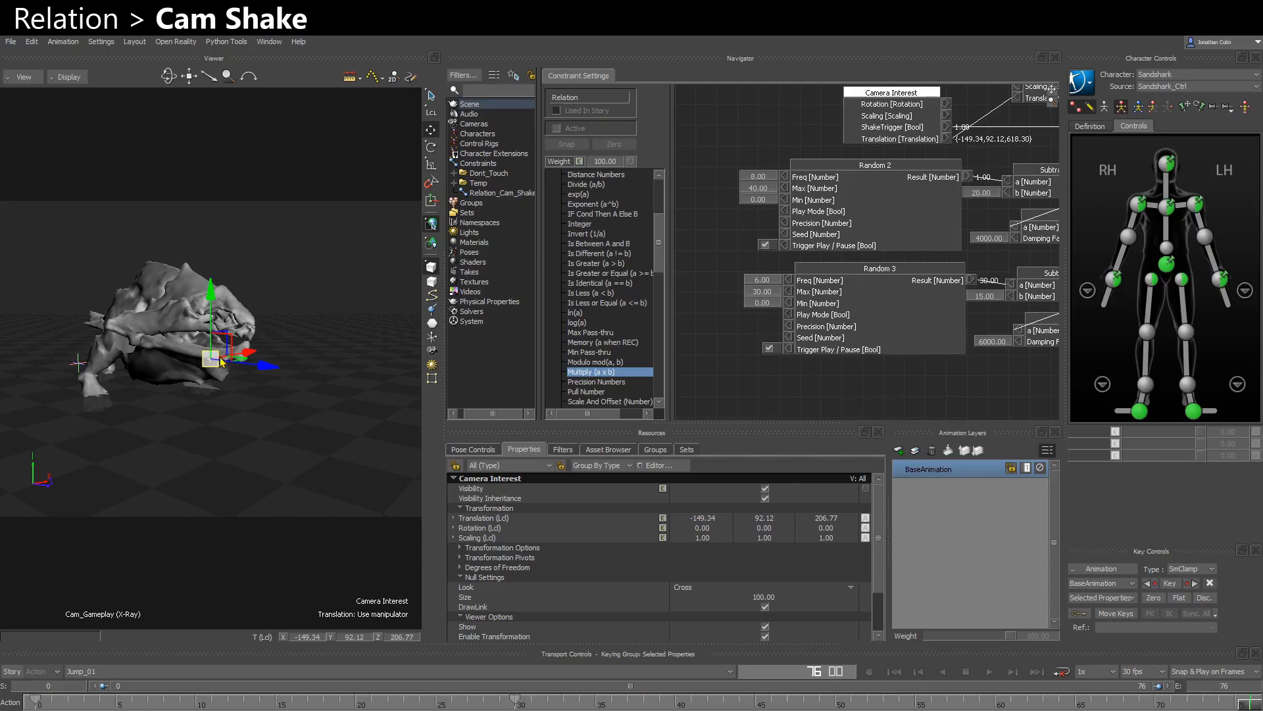
click(447, 702)
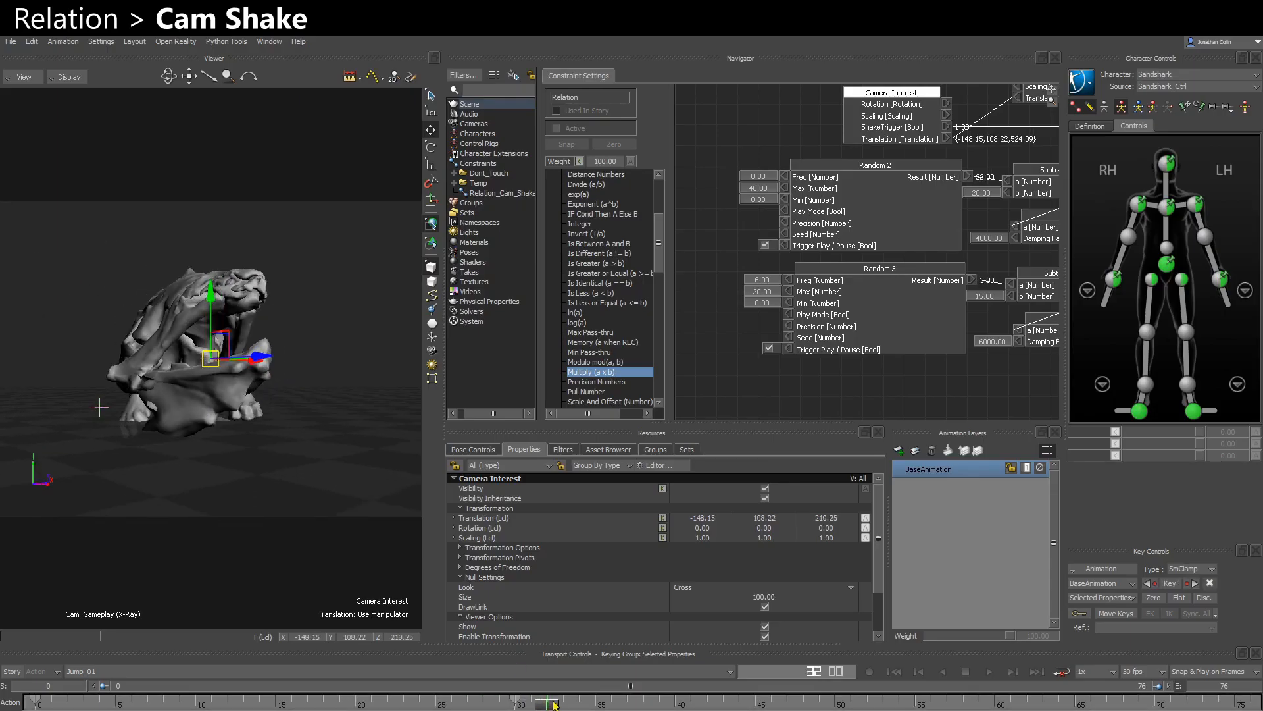
drag(435, 702, 803, 703)
scroll(712, 611, down, 2)
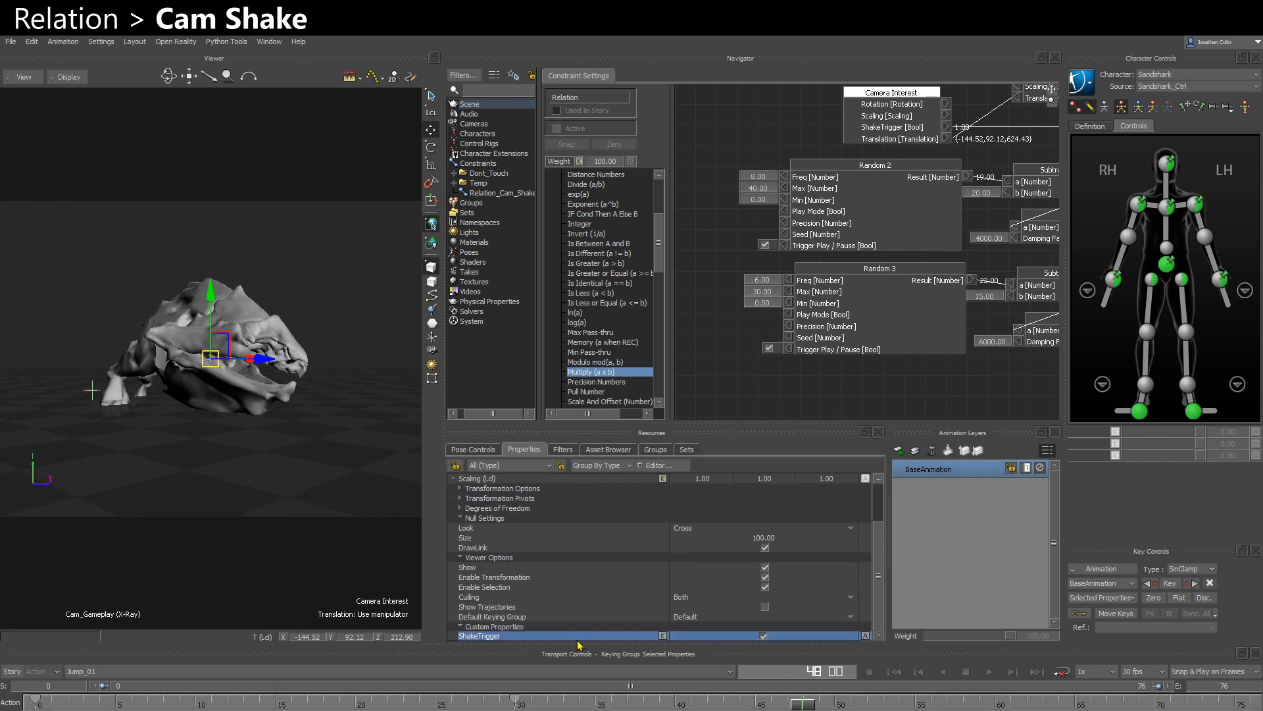
- Inspect Camera Interest's ShakeTrigger property at frame 46 together with the Counter, FCurve and Damping boxes in the Relation graph
click(525, 629)
click(476, 637)
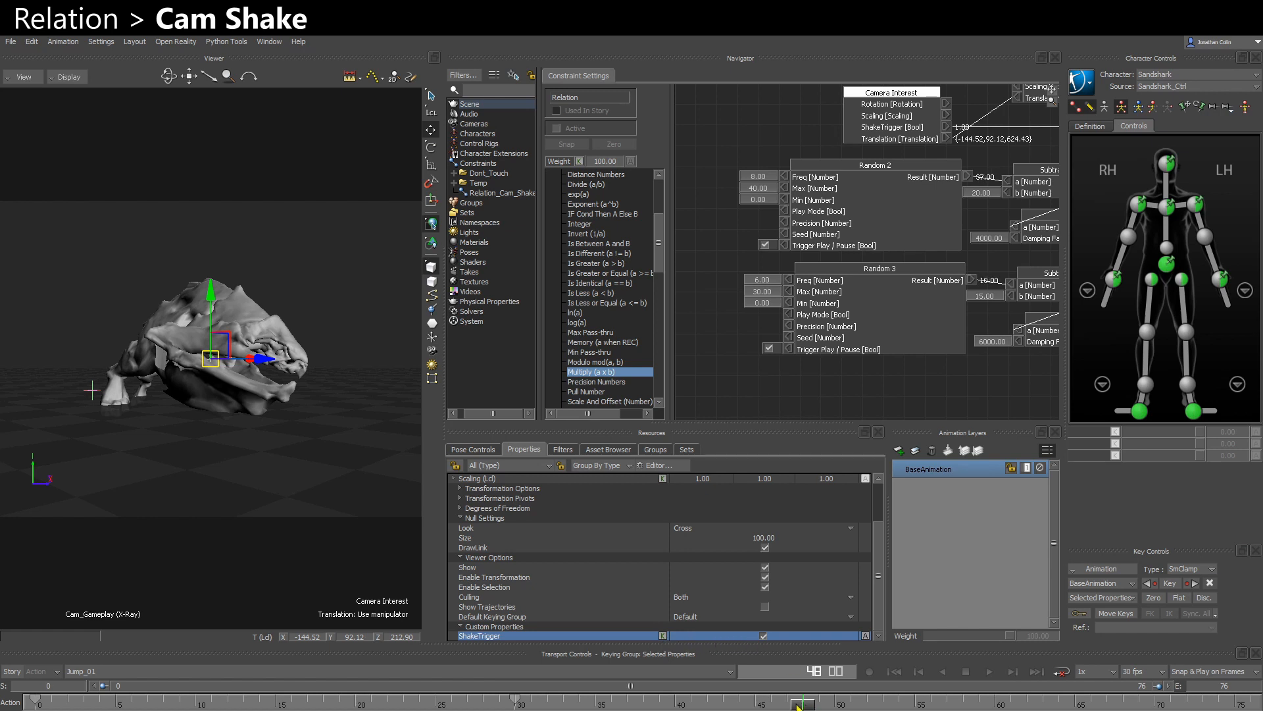
drag(798, 706, 766, 704)
scroll(856, 262, down, 2)
middle_drag(1035, 195, 735, 297)
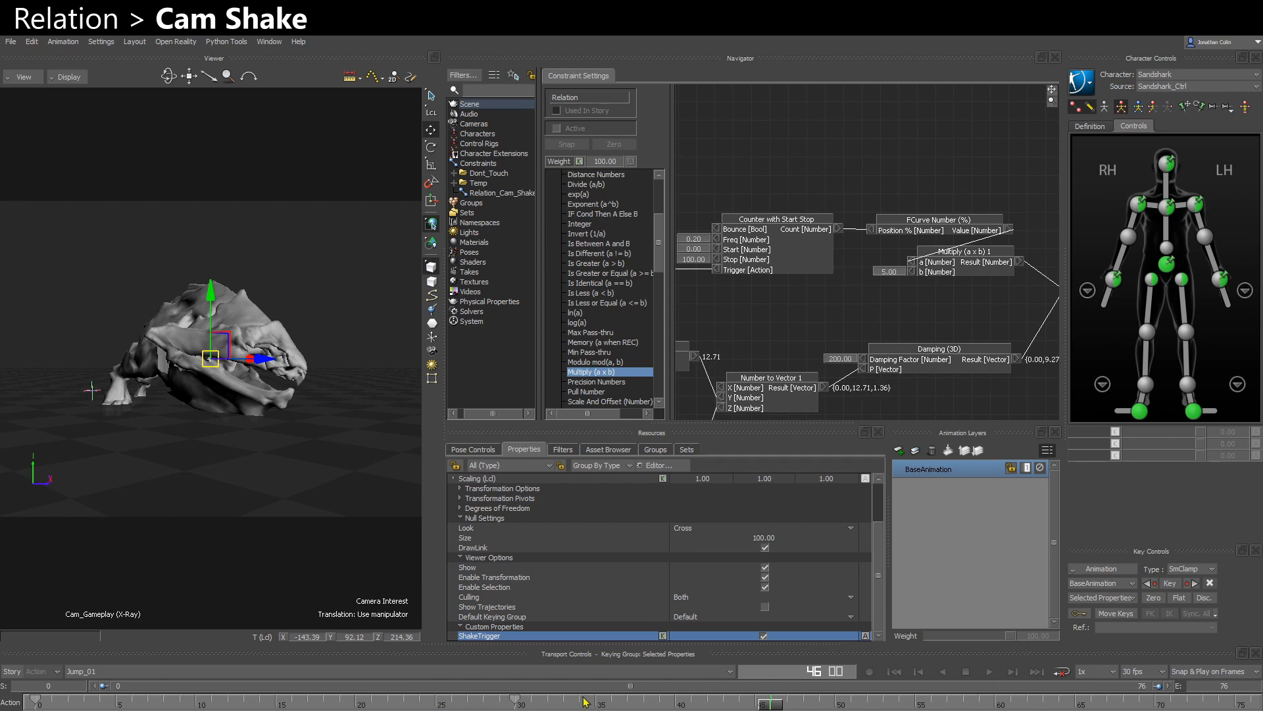
click(517, 636)
- Play the shot from the start, activate the Relation constraint, and replay the shot to compare it with the shake
key(ctrl+Home)
key(ctrl+space)
click(309, 454)
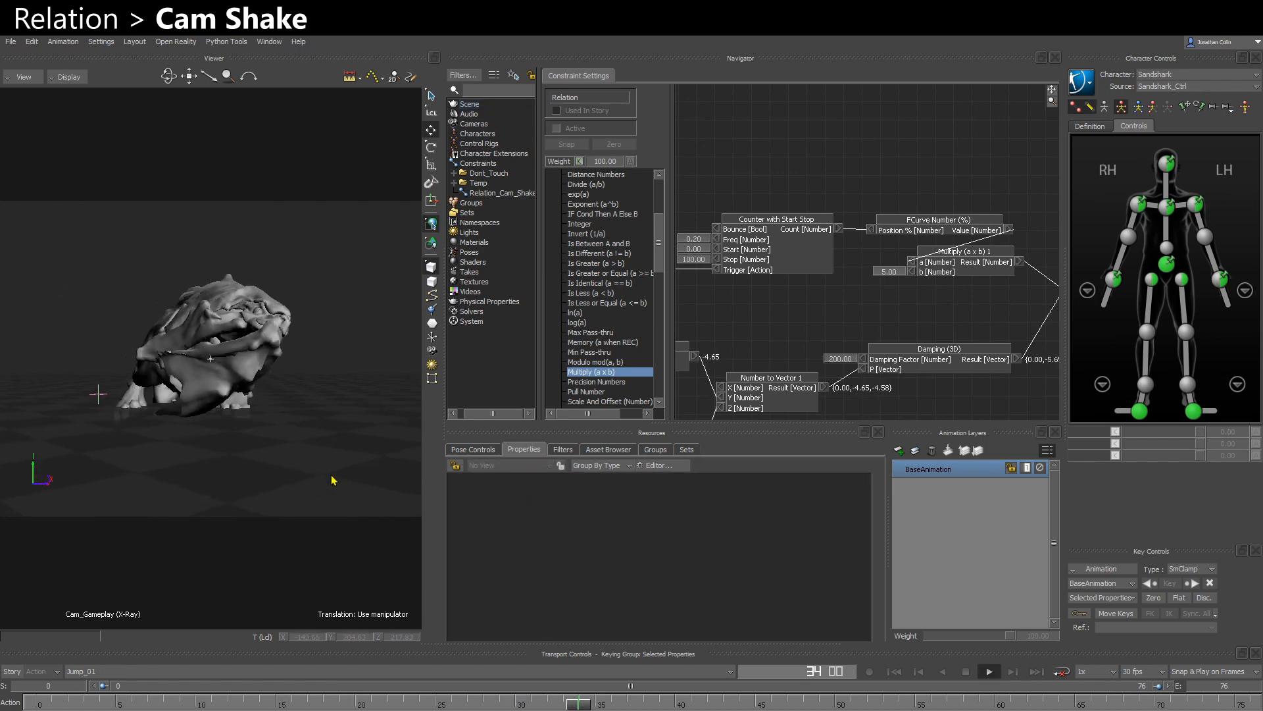
click(558, 128)
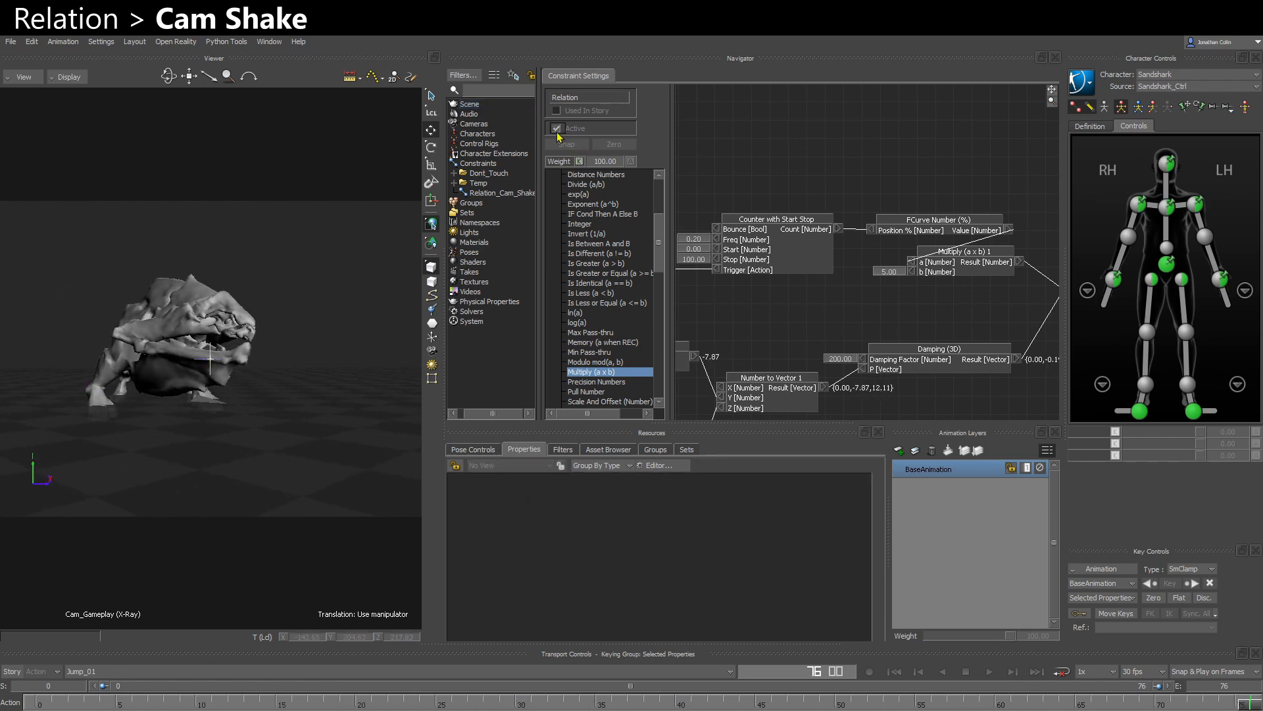
key(ctrl+Home)
key(ctrl+space)
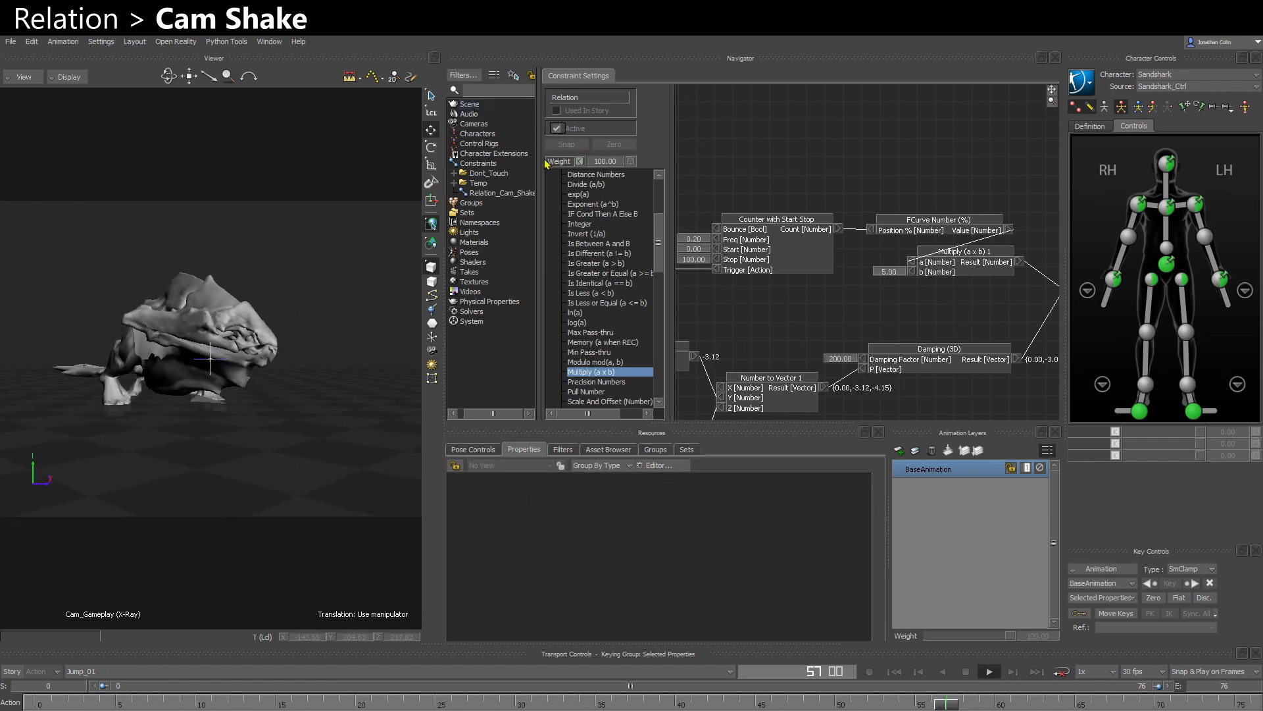
key(ctrl+a)
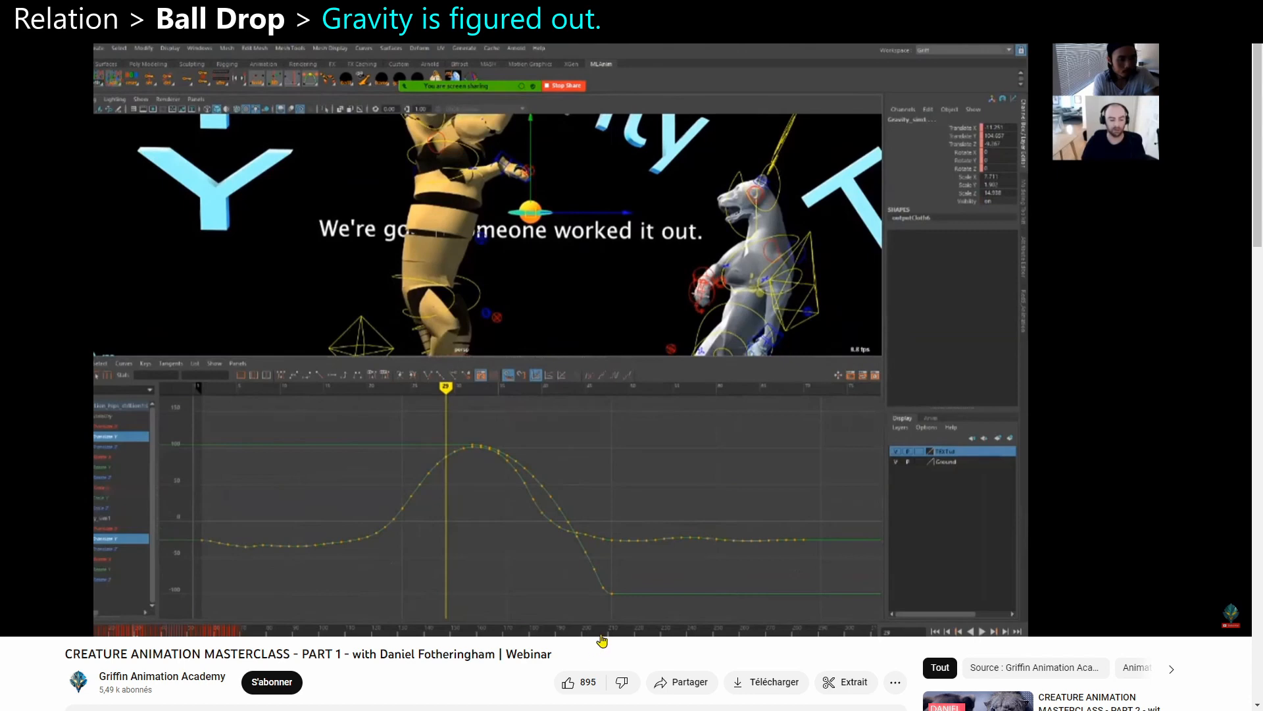
- Switch to ChatGPT and examine the displacement formula given for an object falling under gravity
mouse_move(596, 634)
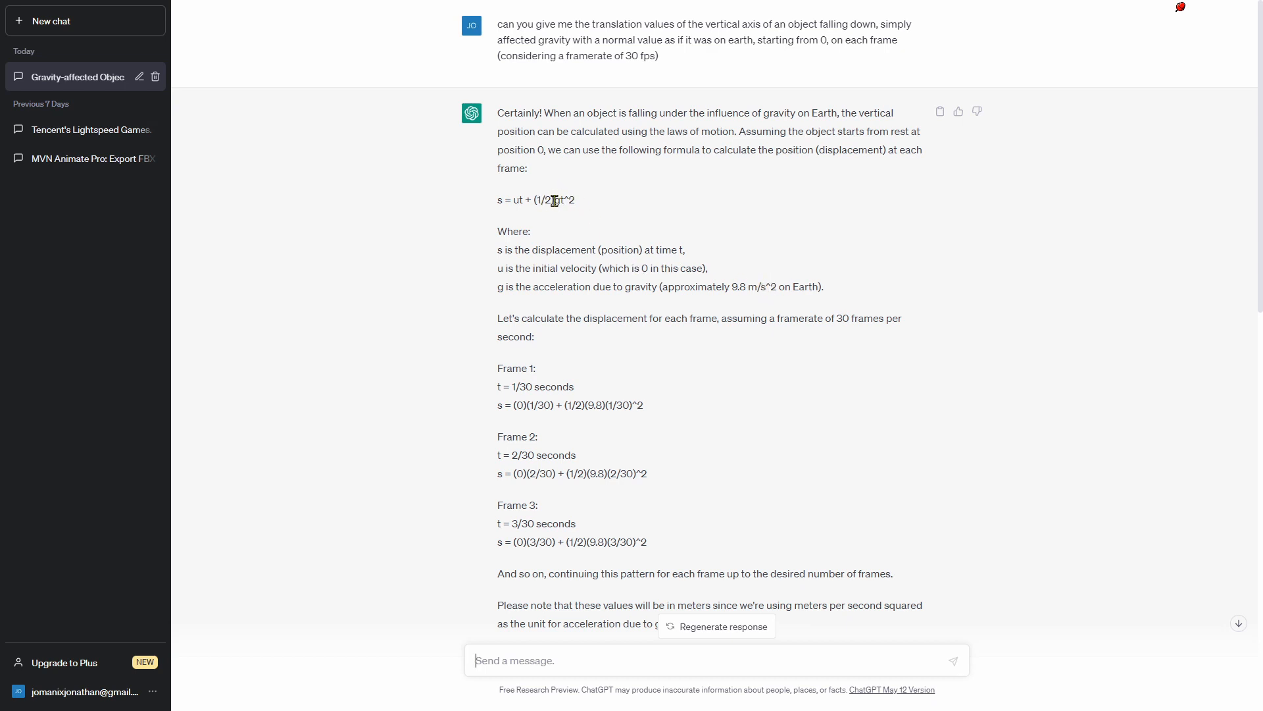
drag(560, 200, 552, 201)
click(564, 203)
drag(560, 201, 577, 204)
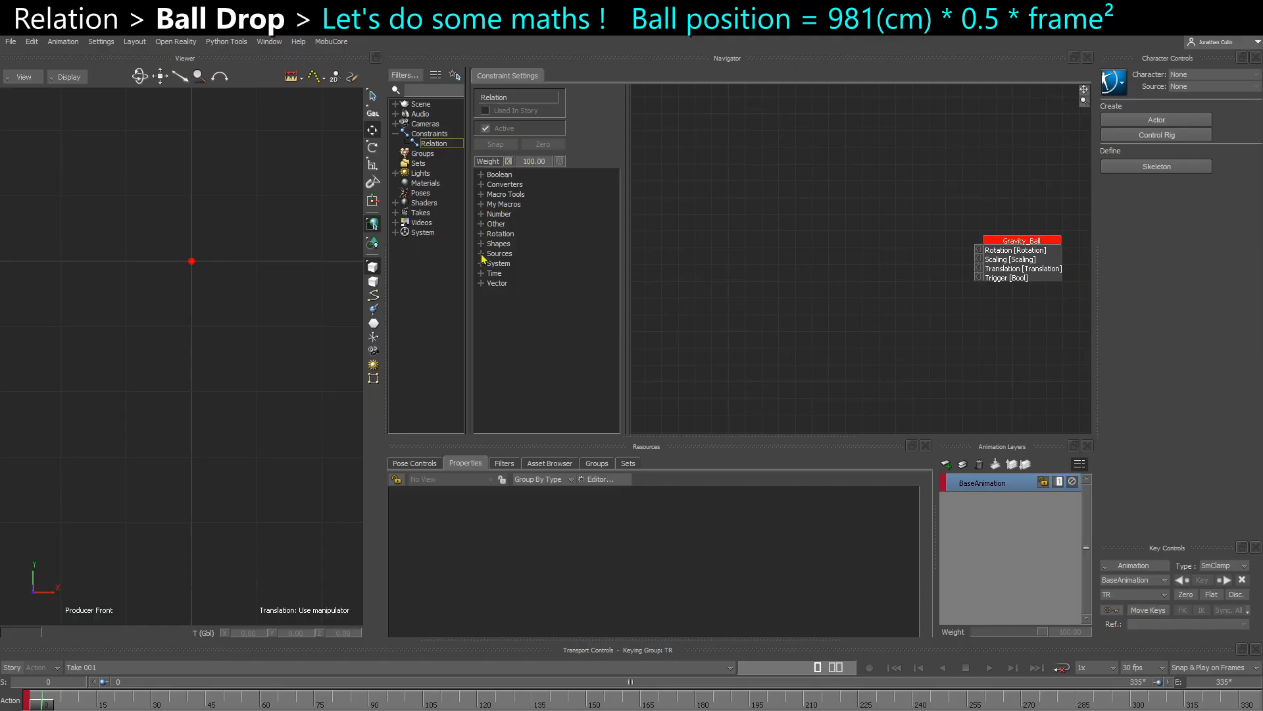
- Add a Multiply (a x b) box to the Relation graph and set its a input to 0.5
click(481, 214)
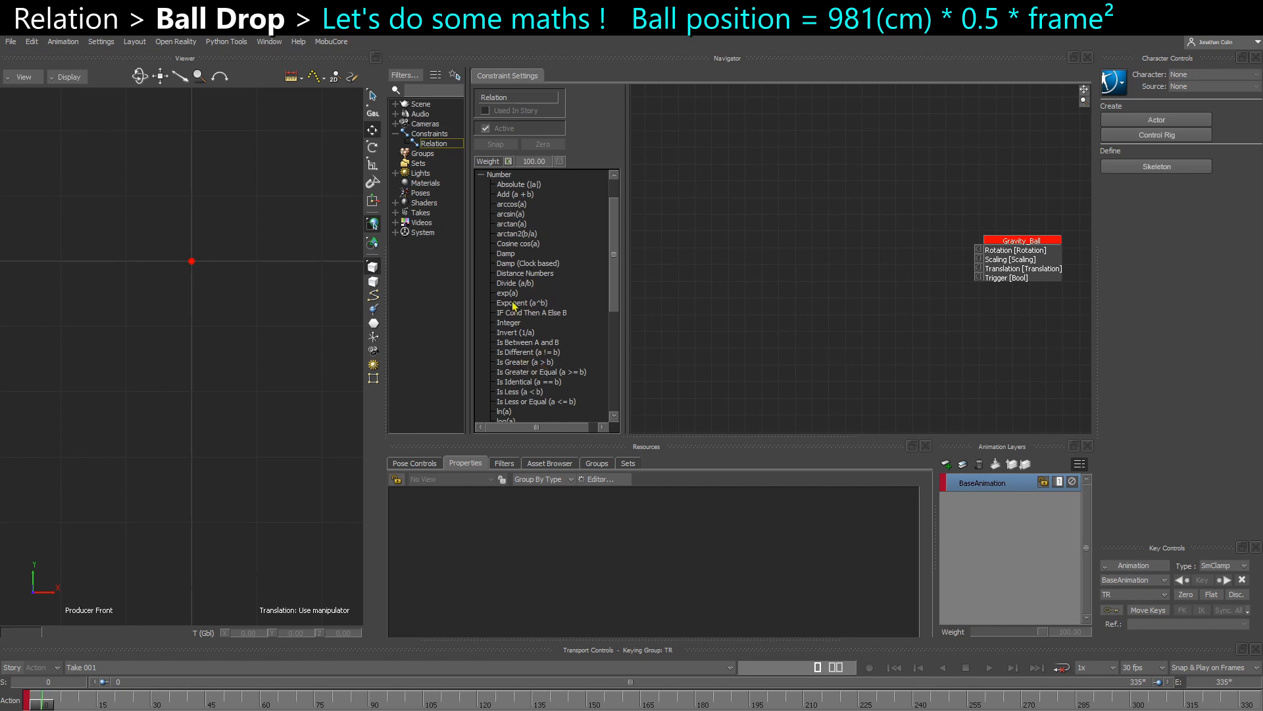
scroll(515, 316, down, 4)
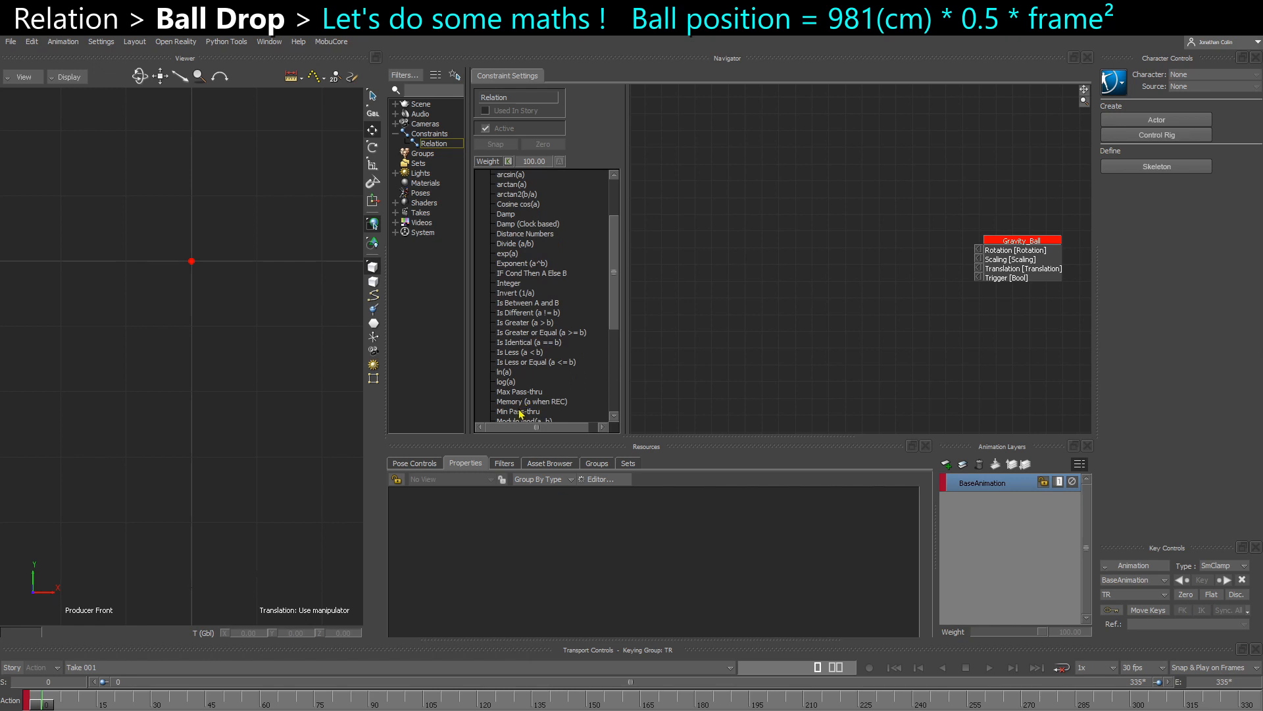
scroll(520, 413, down, 6)
drag(513, 372, 774, 217)
right_click(734, 214)
click(750, 221)
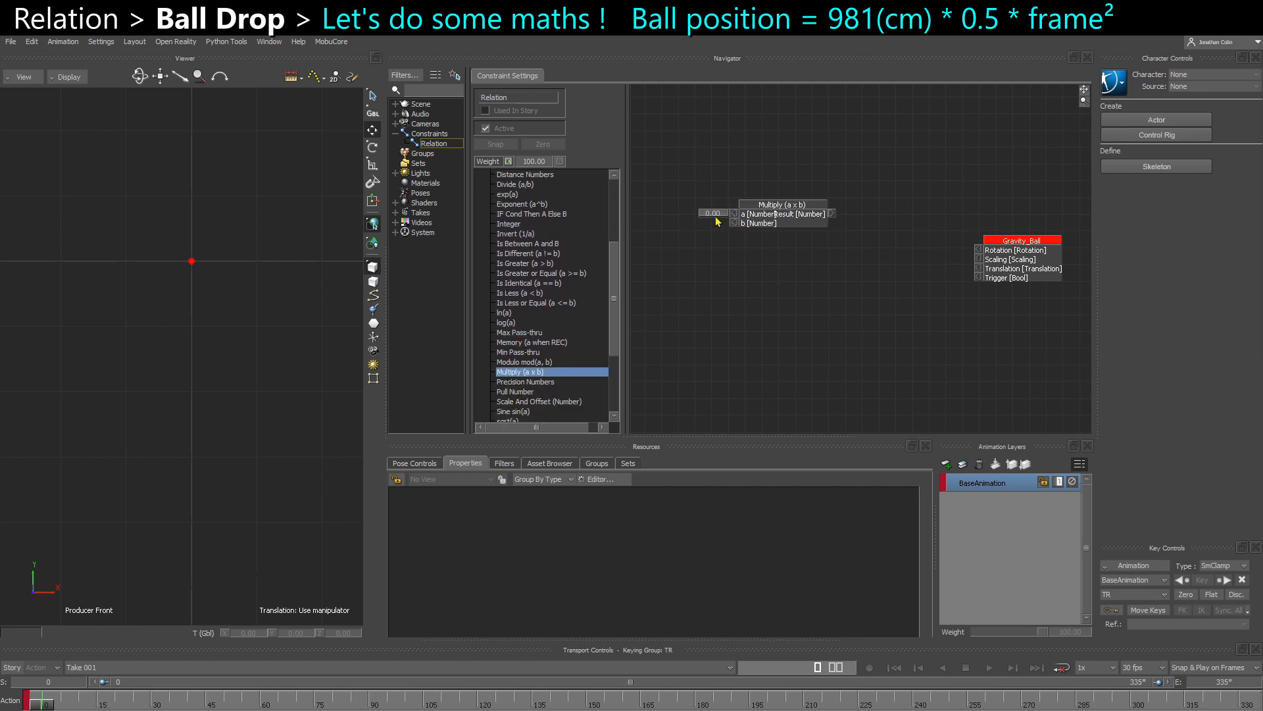
double_click(714, 215)
text(0.5)
key(Return)
scroll(740, 245, up, 1)
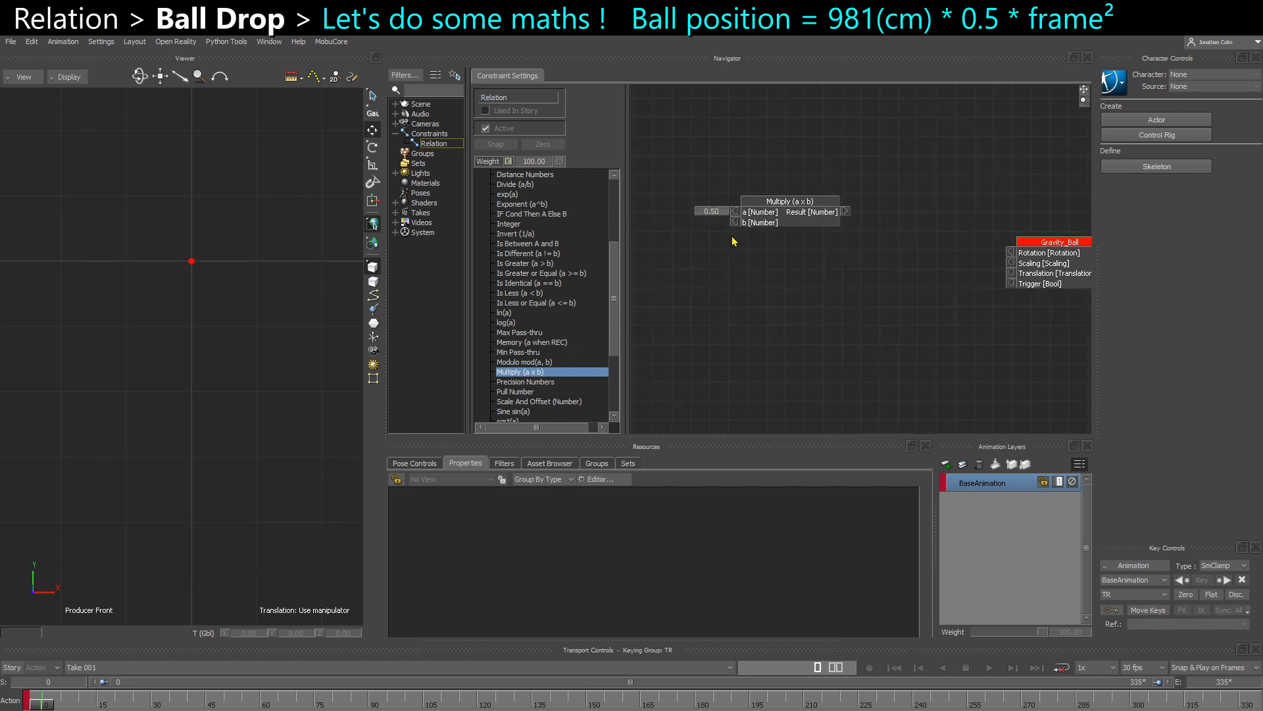
- Set the Multiply box's b input to 981 and move the box higher in the graph
right_click(733, 221)
click(747, 227)
double_click(718, 222)
text(981)
key(Return)
drag(792, 219, 756, 191)
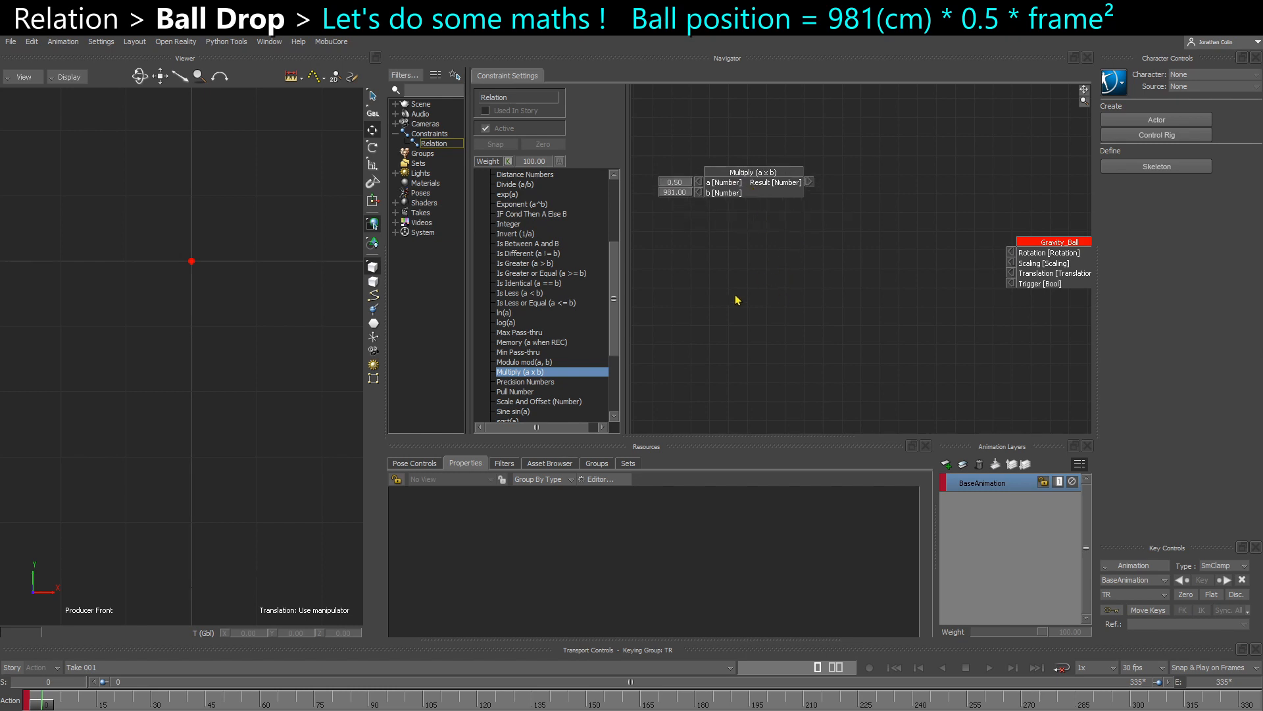
- Add a Current Time box from the System operators below the Multiply box
scroll(506, 359, down, 4)
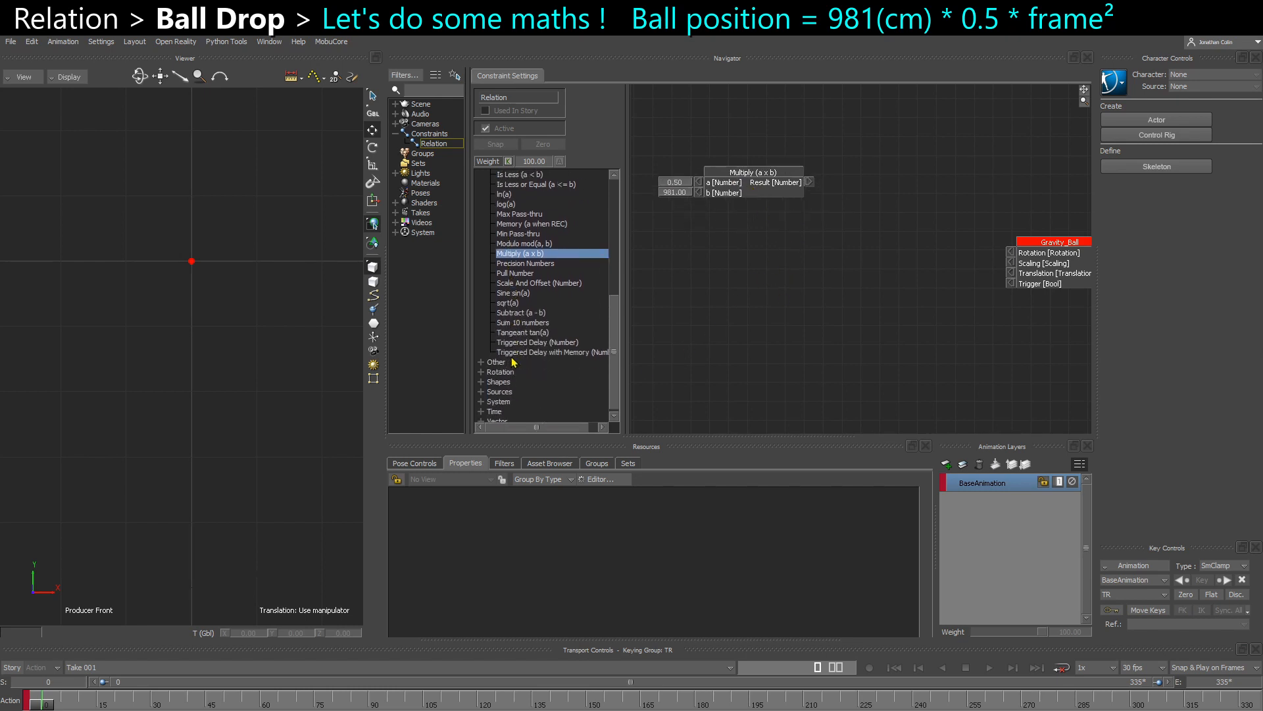
scroll(513, 362, down, 1)
click(480, 398)
scroll(505, 391, down, 1)
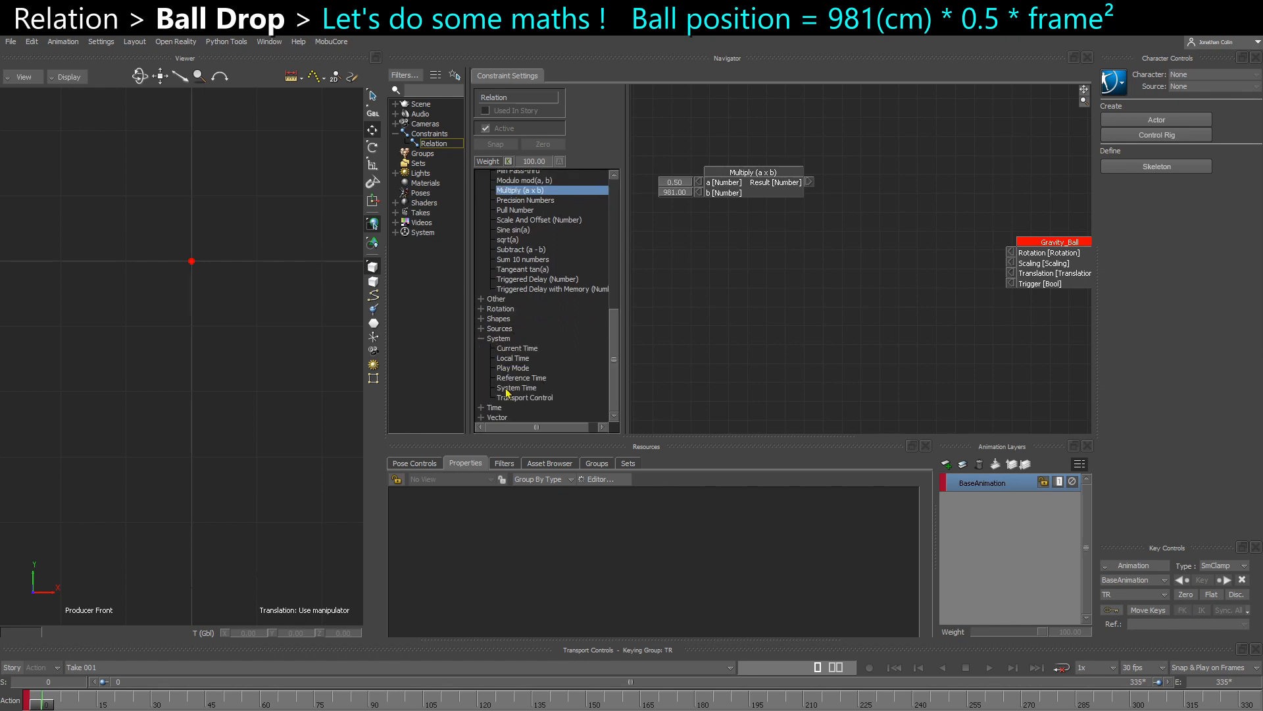
click(536, 348)
click(529, 358)
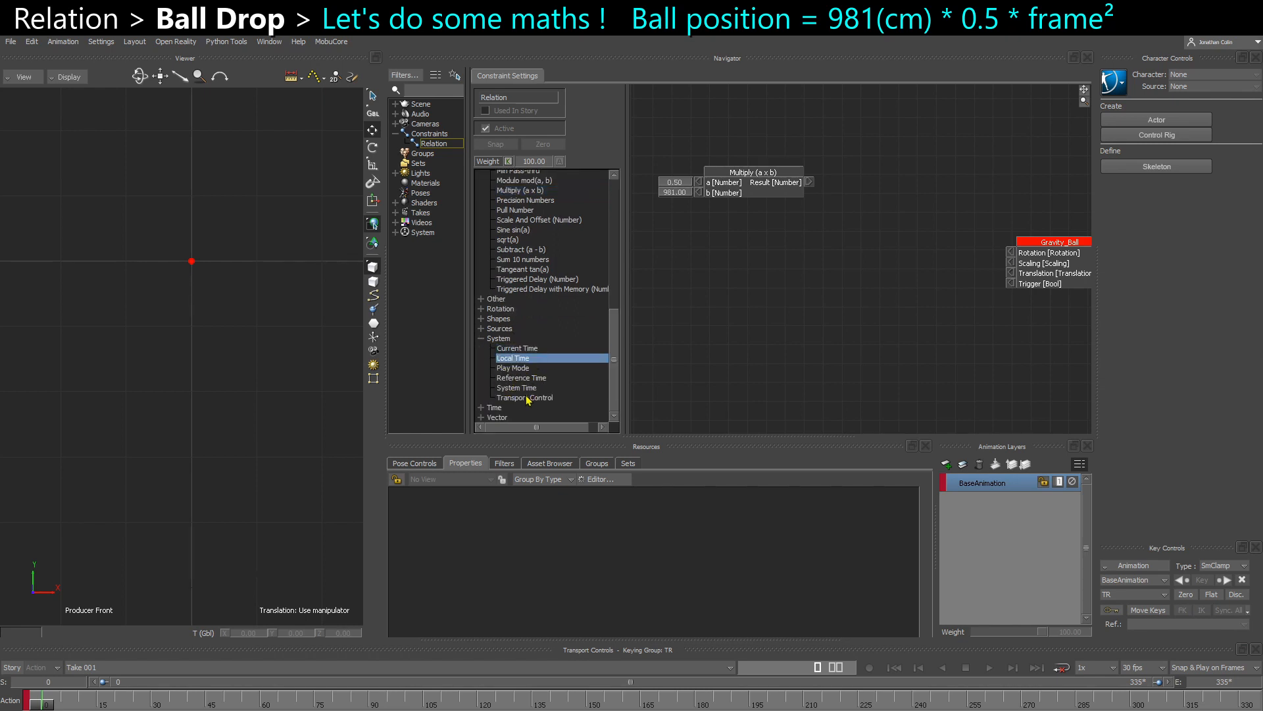
click(524, 388)
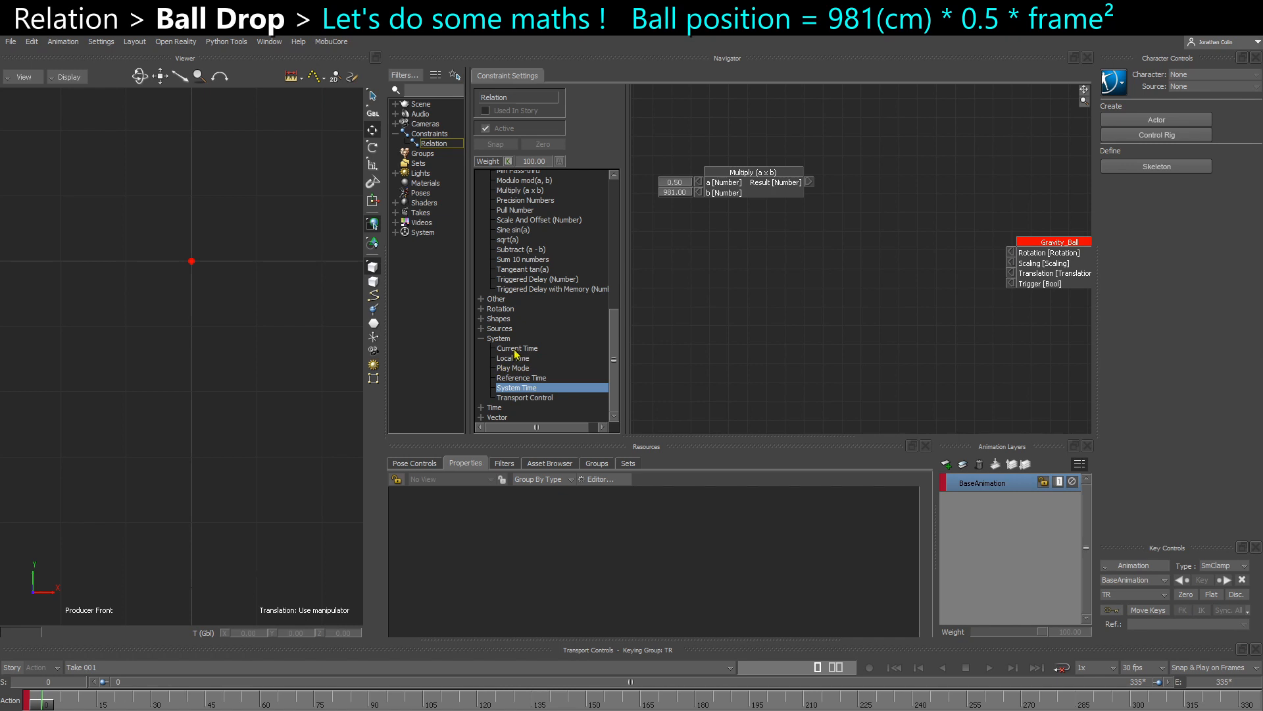
drag(516, 350, 665, 232)
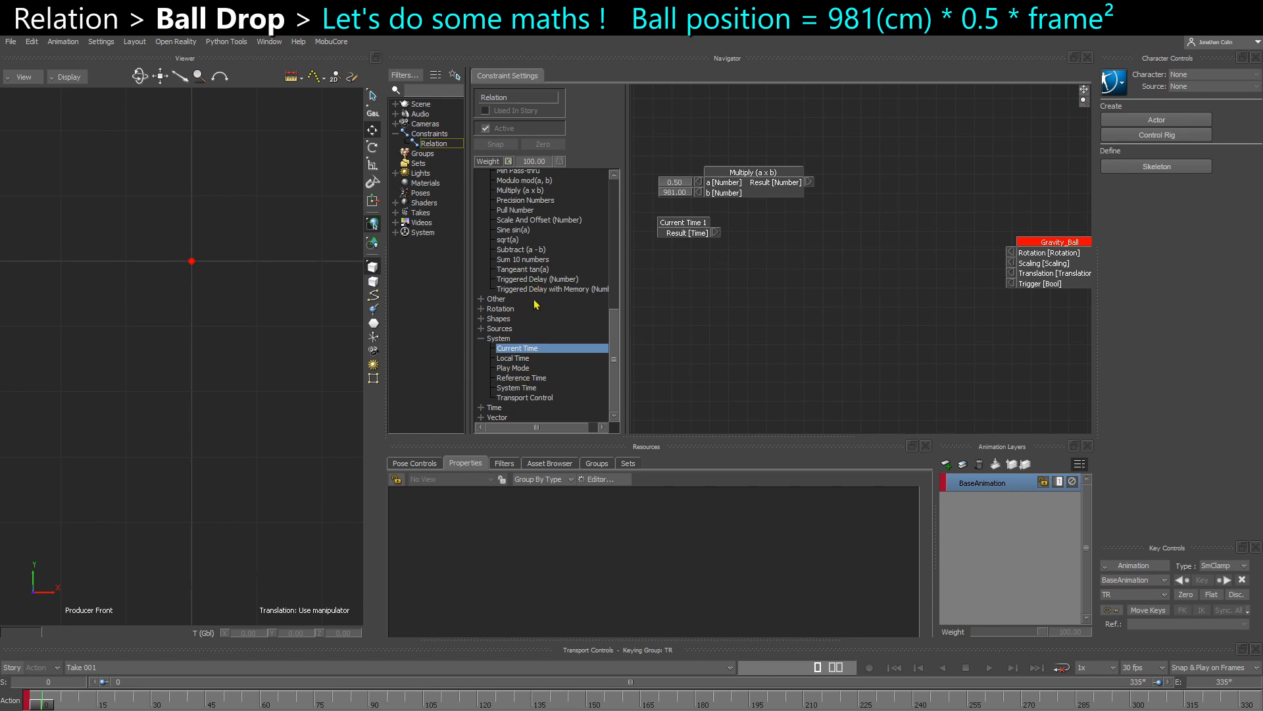
- Add an Exponent (a^b) box and connect the Current Time result to its a input through a Time to seconds converter
scroll(537, 329, up, 4)
scroll(532, 320, up, 1)
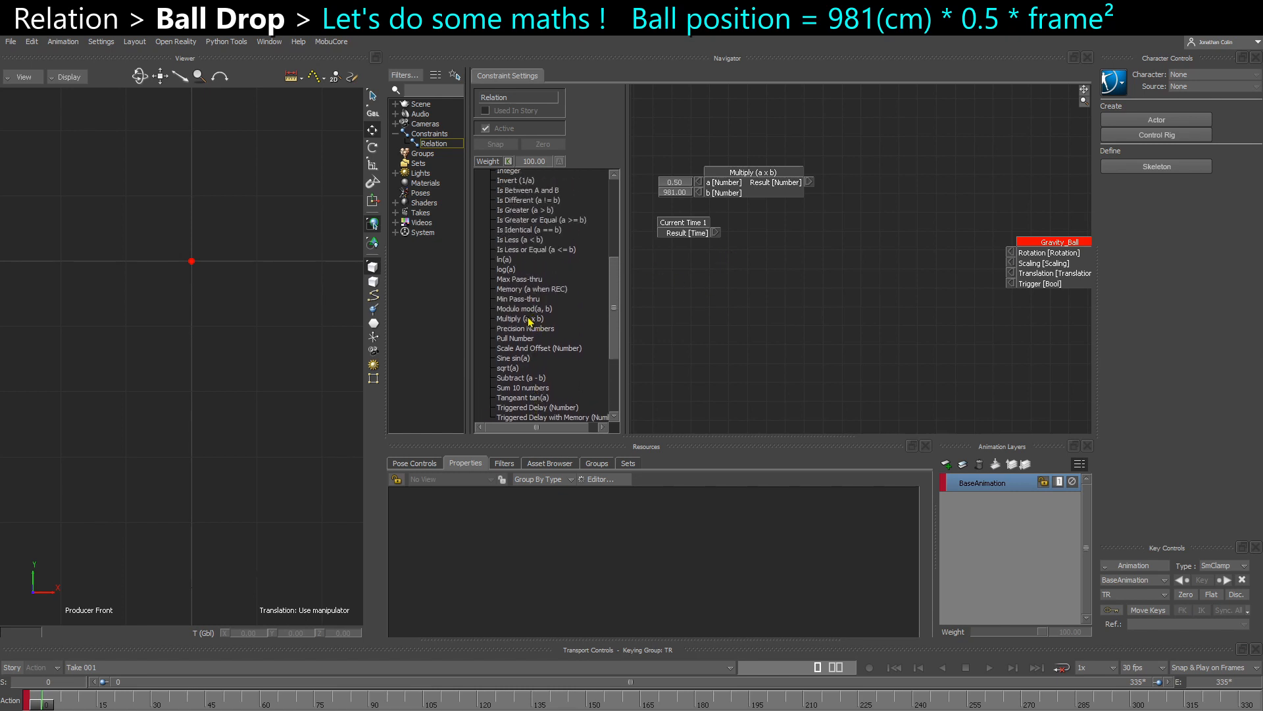
scroll(520, 316, up, 4)
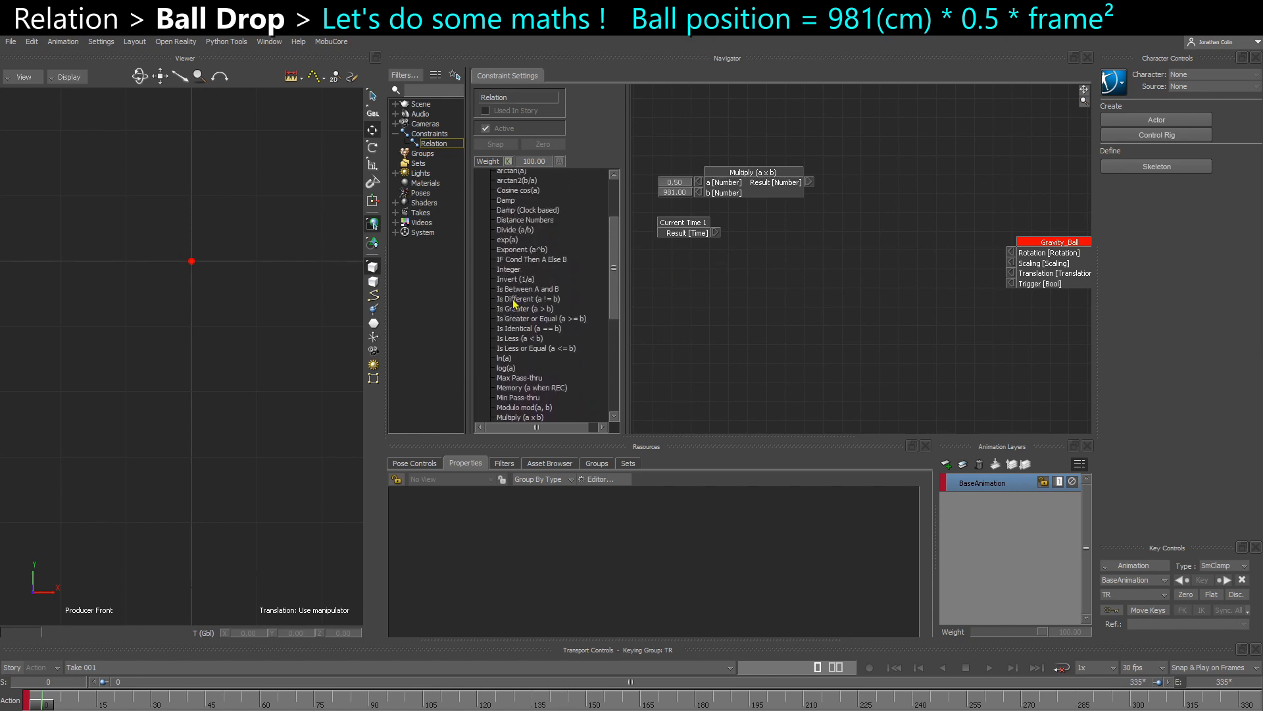
scroll(519, 298, up, 2)
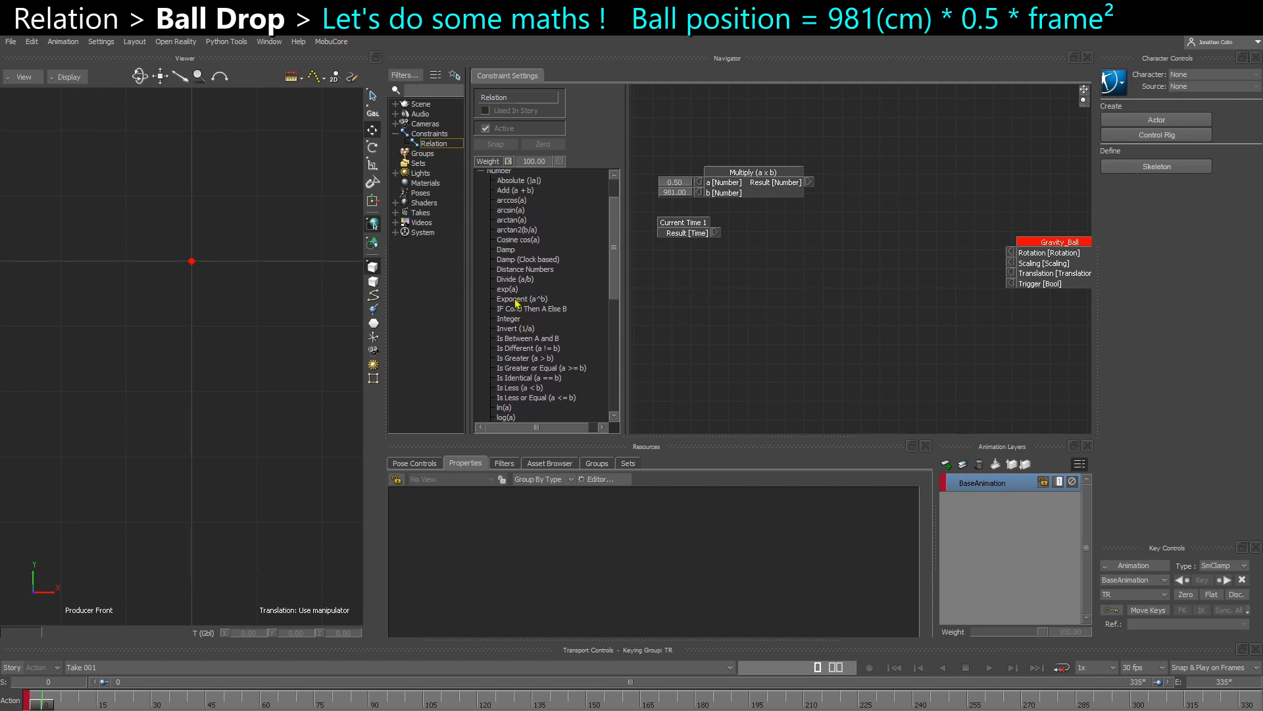
drag(516, 302, 802, 310)
drag(745, 227, 724, 269)
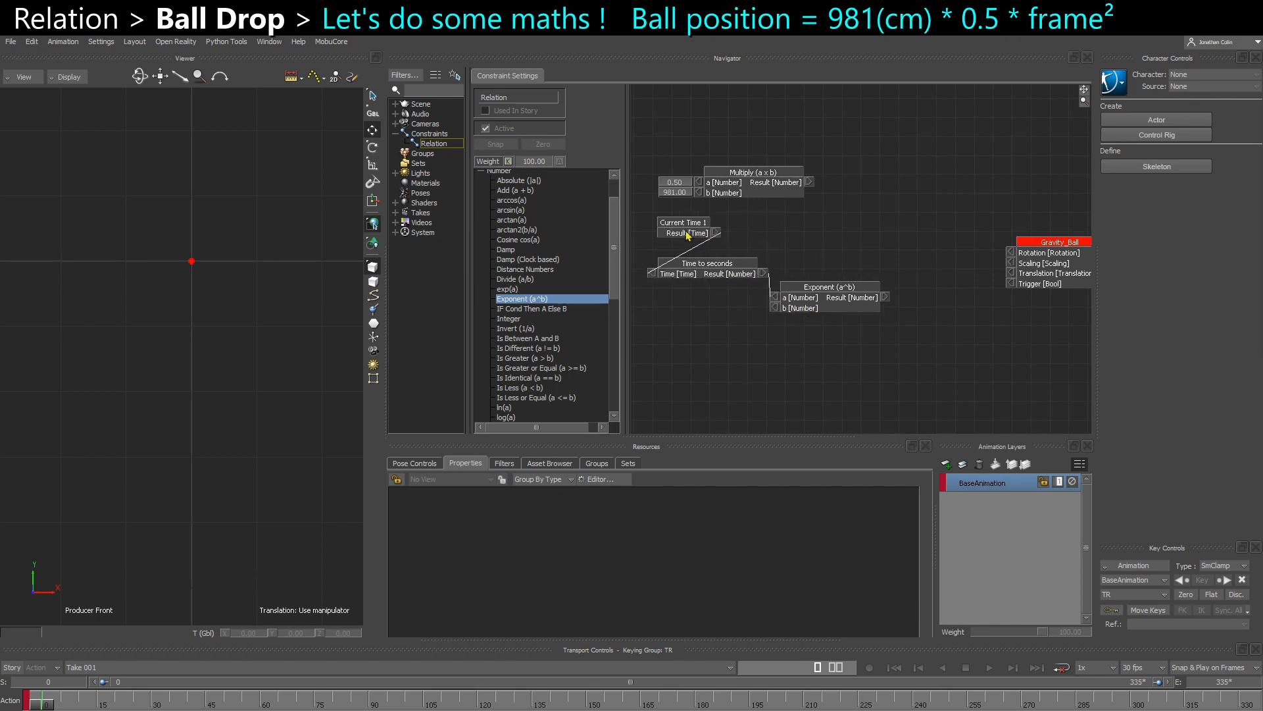
drag(794, 303, 809, 300)
drag(715, 272, 708, 257)
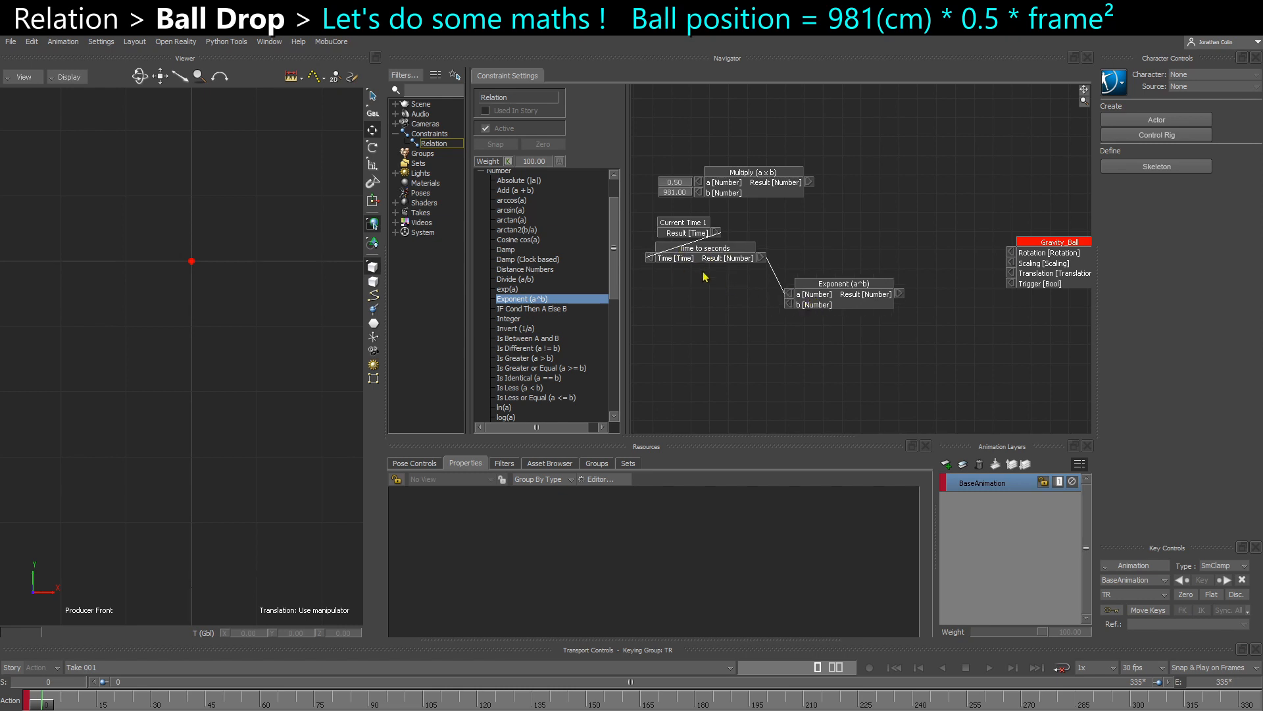
drag(820, 301, 812, 284)
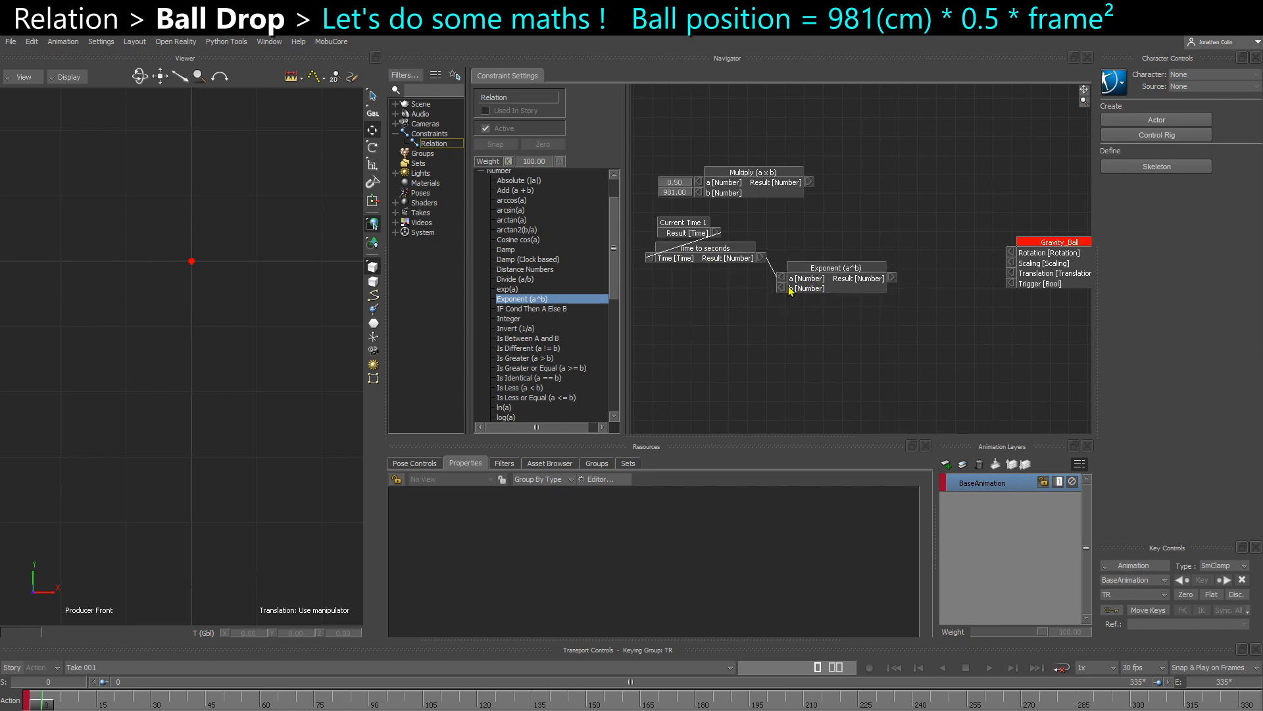
- Set the Exponent box's b input to 2 and stack the time and exponent boxes under the Multiply box
click(781, 290)
drag(757, 290, 691, 299)
drag(687, 255, 725, 241)
click(683, 303)
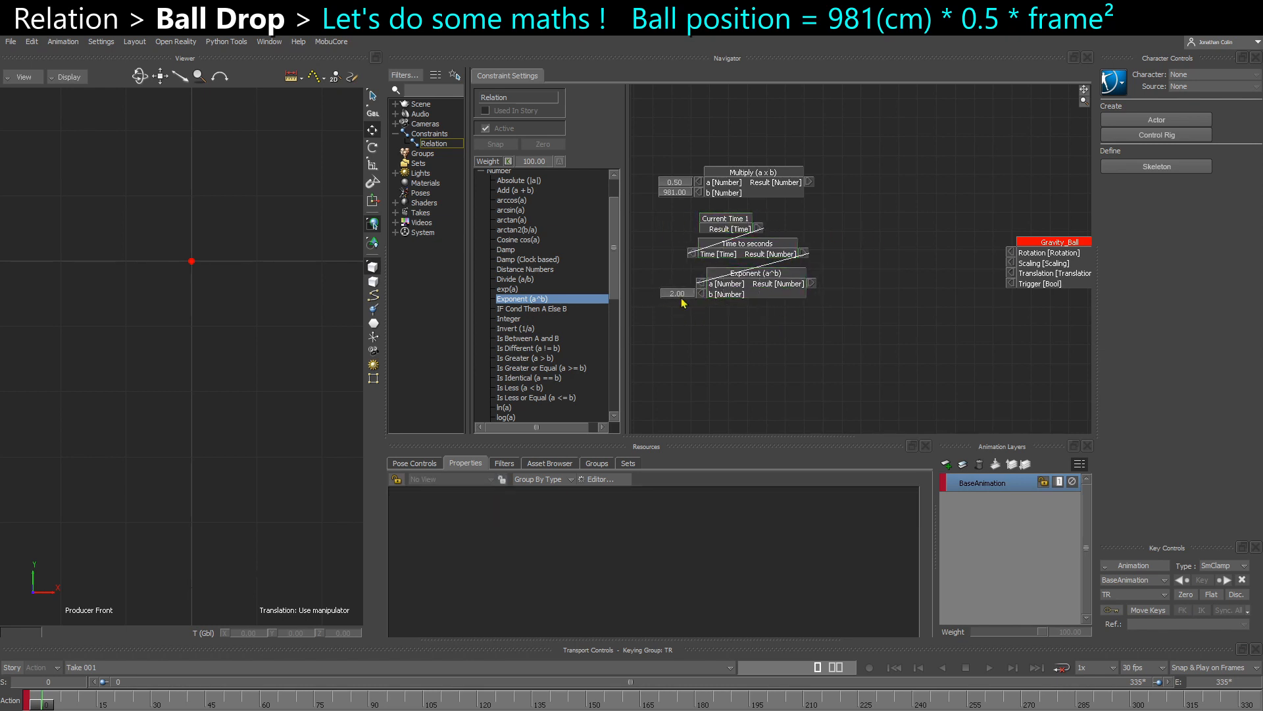
- Add a second Multiply (a x b) box and connect the first Multiply and Exponent results to its a and b inputs
scroll(527, 364, down, 3)
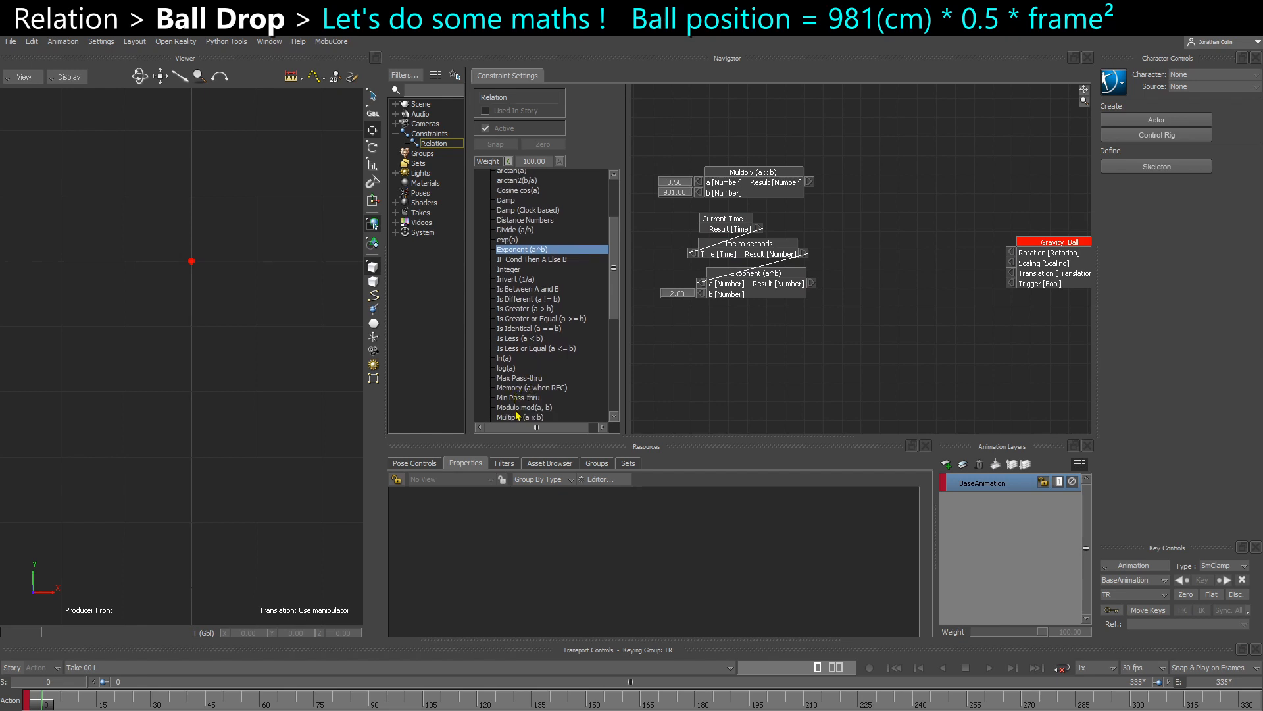
scroll(518, 415, down, 1)
drag(518, 408, 848, 236)
drag(812, 287, 907, 247)
- Feed the second Multiply result into Gravity_Ball's Translation through the Y input of a Number to Vector box
drag(1026, 276, 1038, 275)
drag(969, 235, 998, 315)
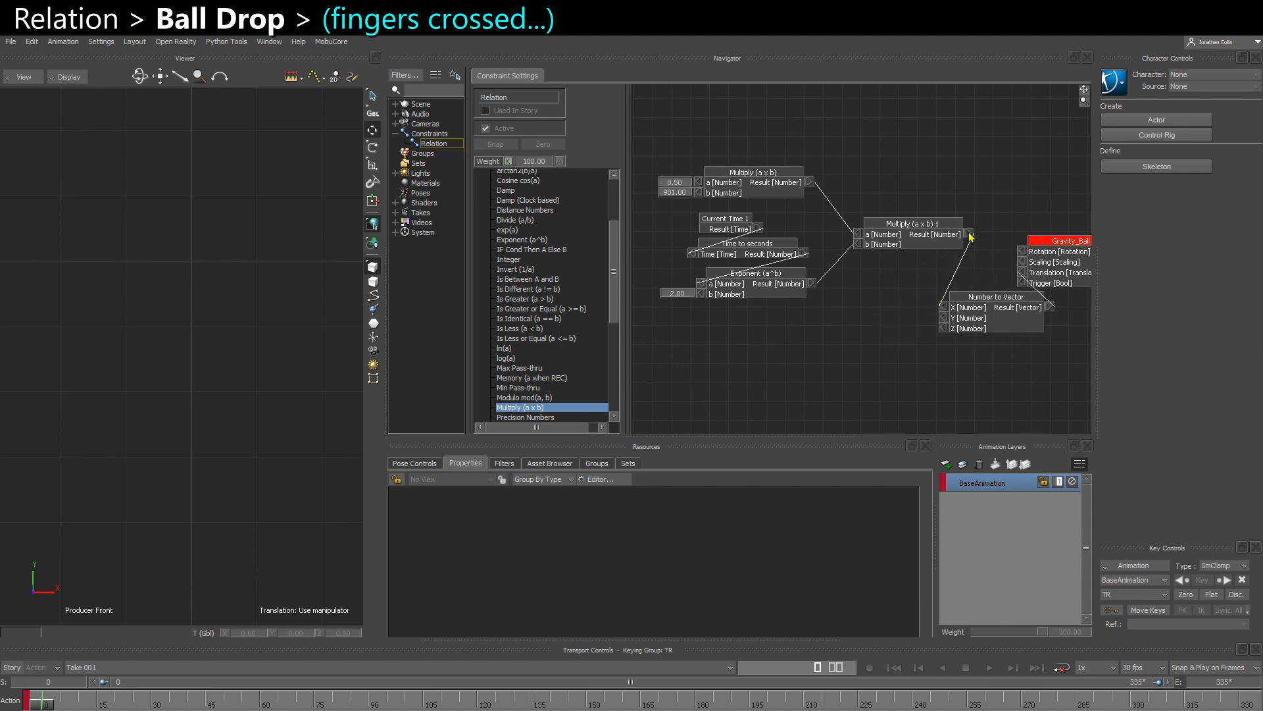
drag(970, 235, 892, 350)
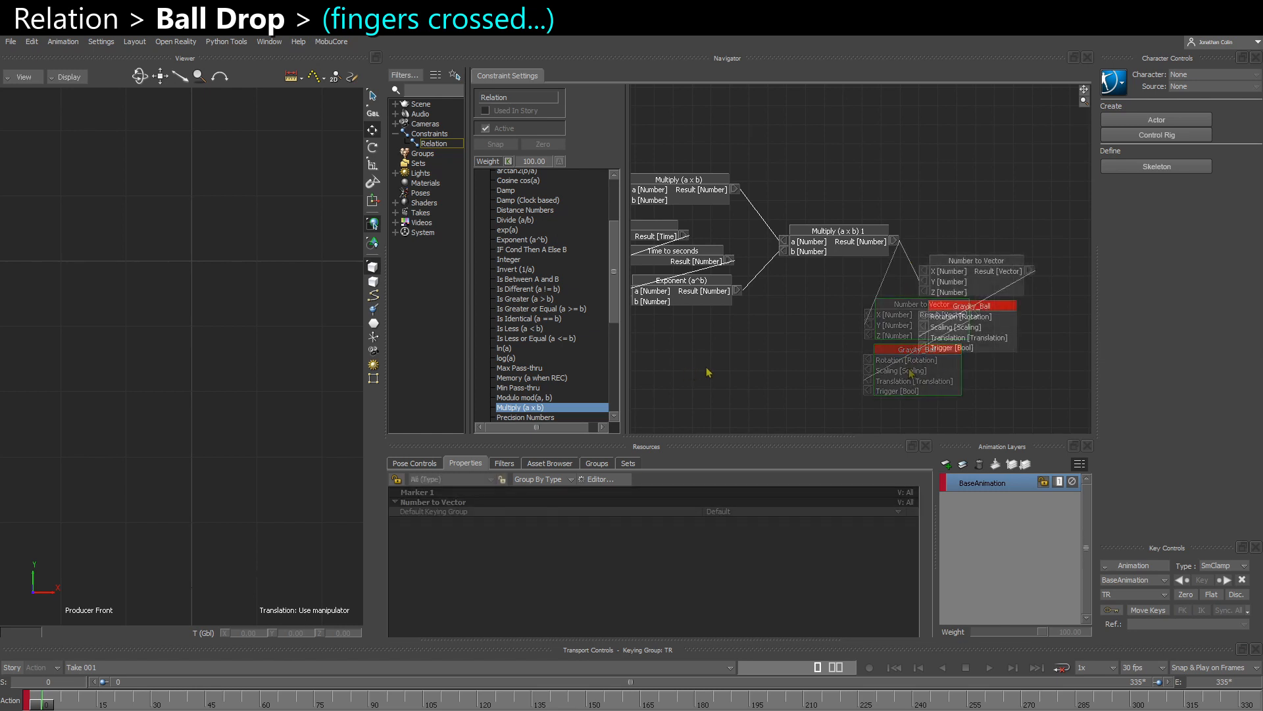
shift+drag(695, 348, 810, 343)
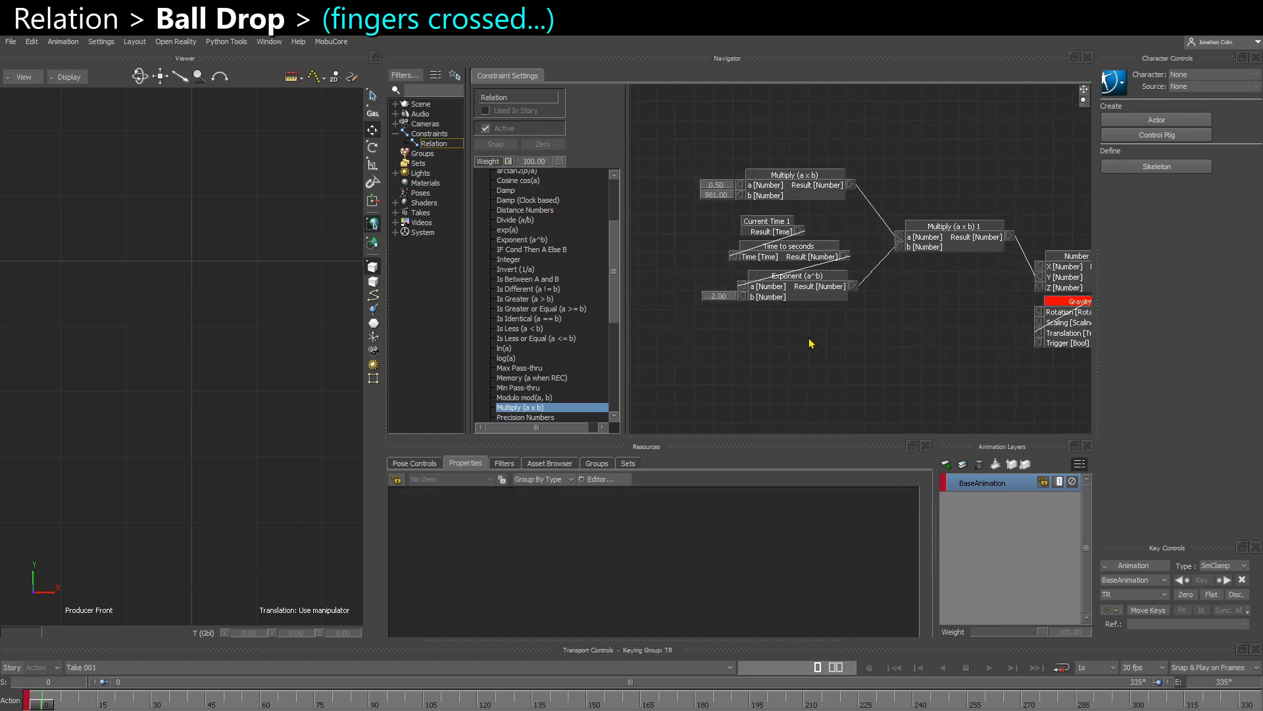
- Display the boxes' live values and replace the Current Time box with a Local Time box connected to Time to seconds
right_click(811, 343)
click(831, 349)
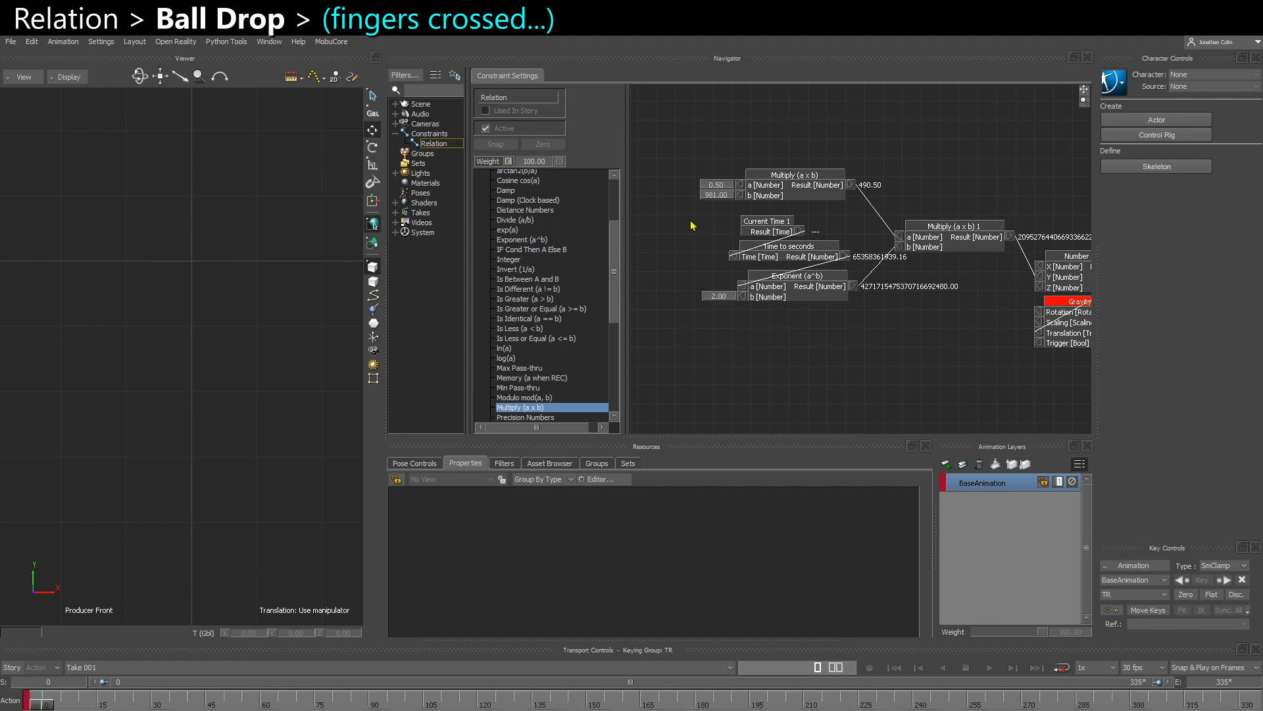
click(800, 232)
key(Delete)
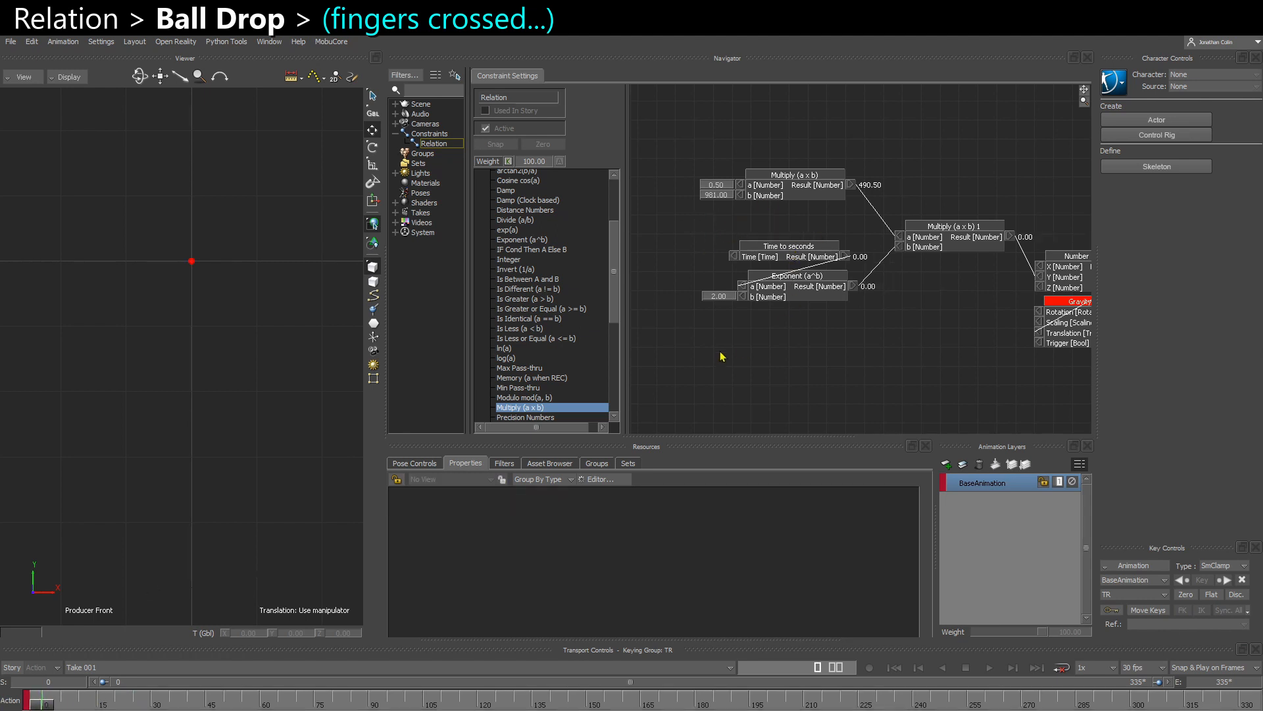
scroll(531, 401, down, 7)
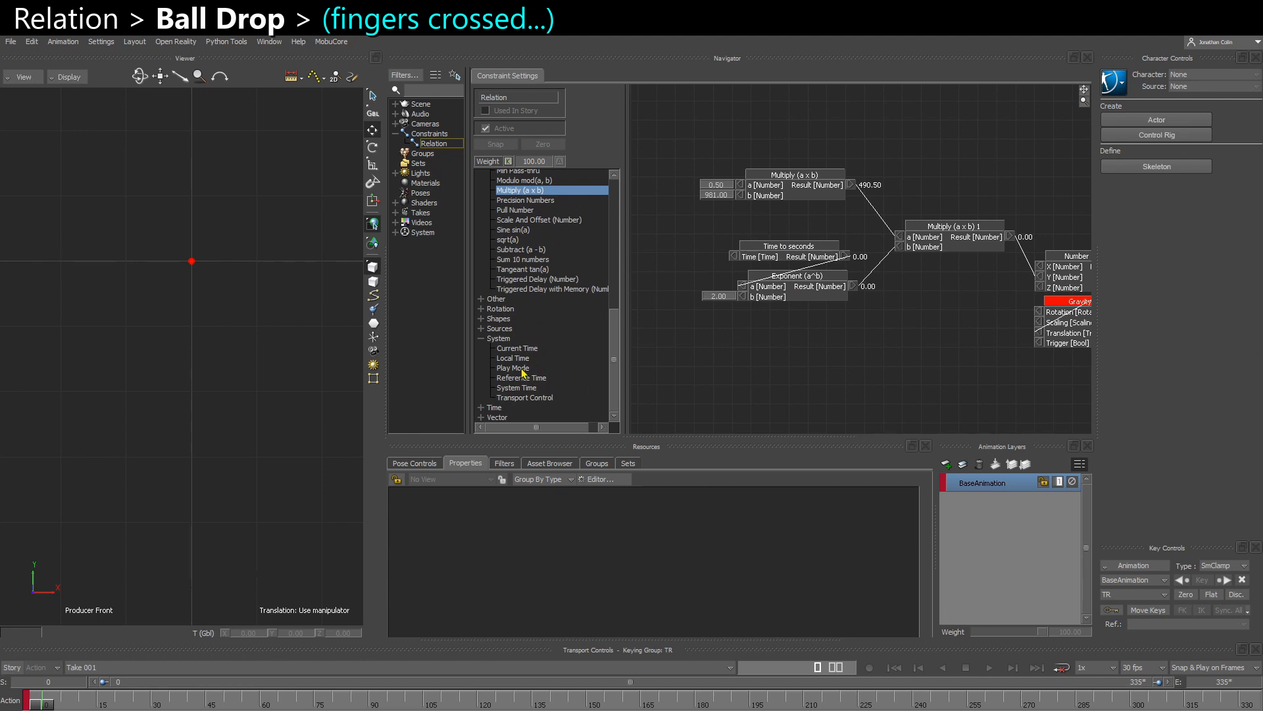
drag(516, 358, 735, 257)
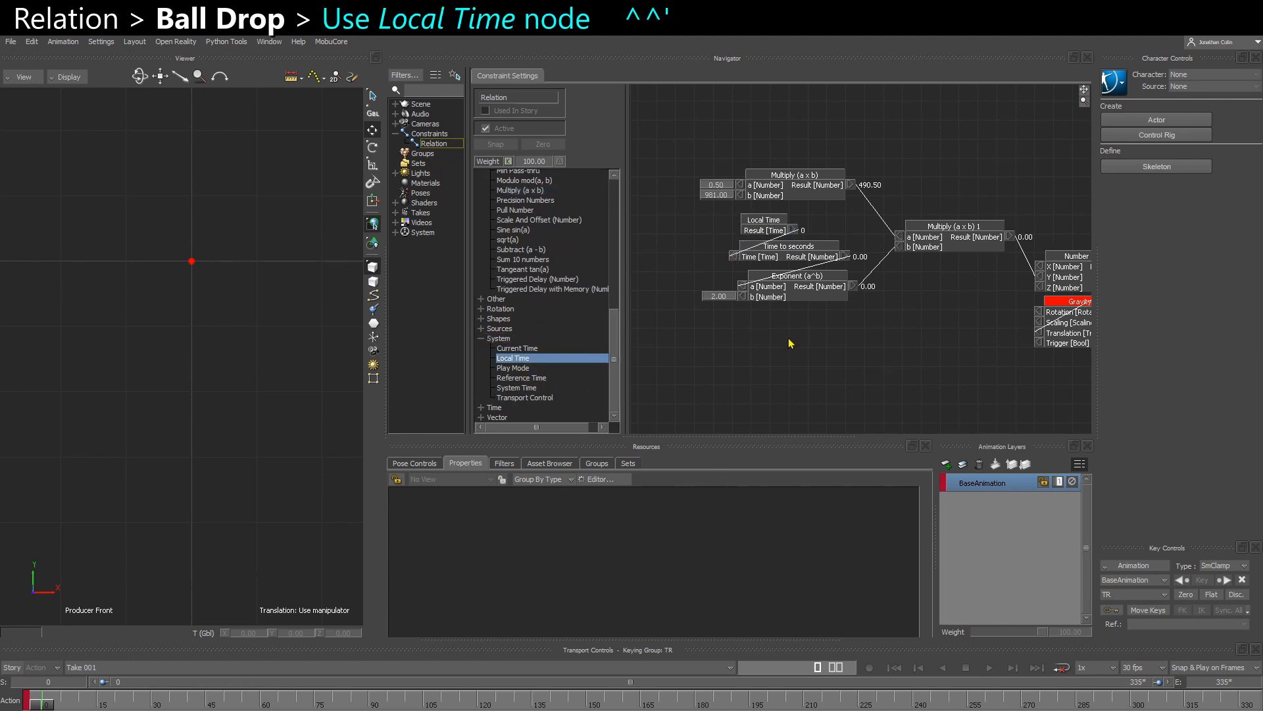
- Step through the first frames and scrub to frame 12 to check the direction of the ball's motion
key(Right)
key(Right)
key(Right)
key(Right)
key(Right)
key(Right)
key(Right)
key(Right)
key(Left)
key(Left)
key(Left)
key(Left)
key(Left)
key(Left)
key(Left)
key(Left)
drag(39, 707, 86, 704)
- Move the Number to Vector and Gravity_Ball boxes slightly lower together in the Relation graph
middle_drag(859, 354, 784, 356)
drag(943, 376, 1022, 288)
drag(1021, 274, 1027, 292)
click(877, 258)
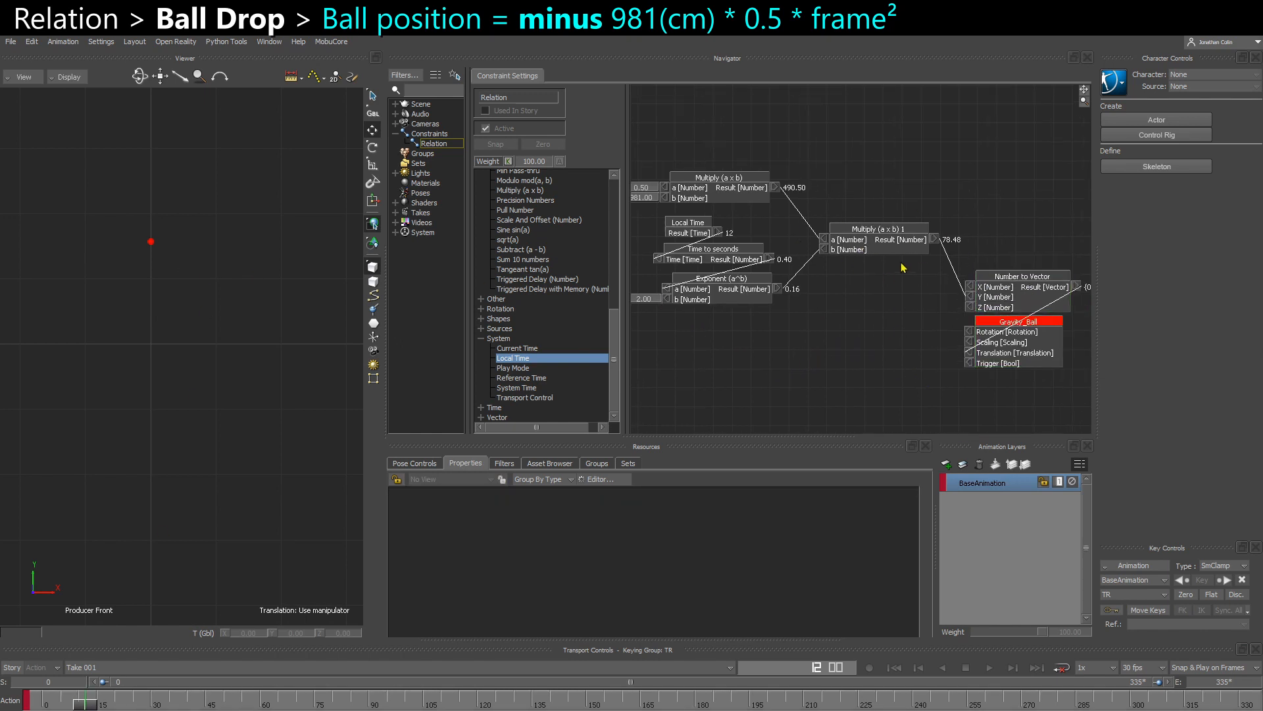
- Add a third Multiply box to the Relation graph and feed the second Multiply box's result into its a input
scroll(564, 314, up, 3)
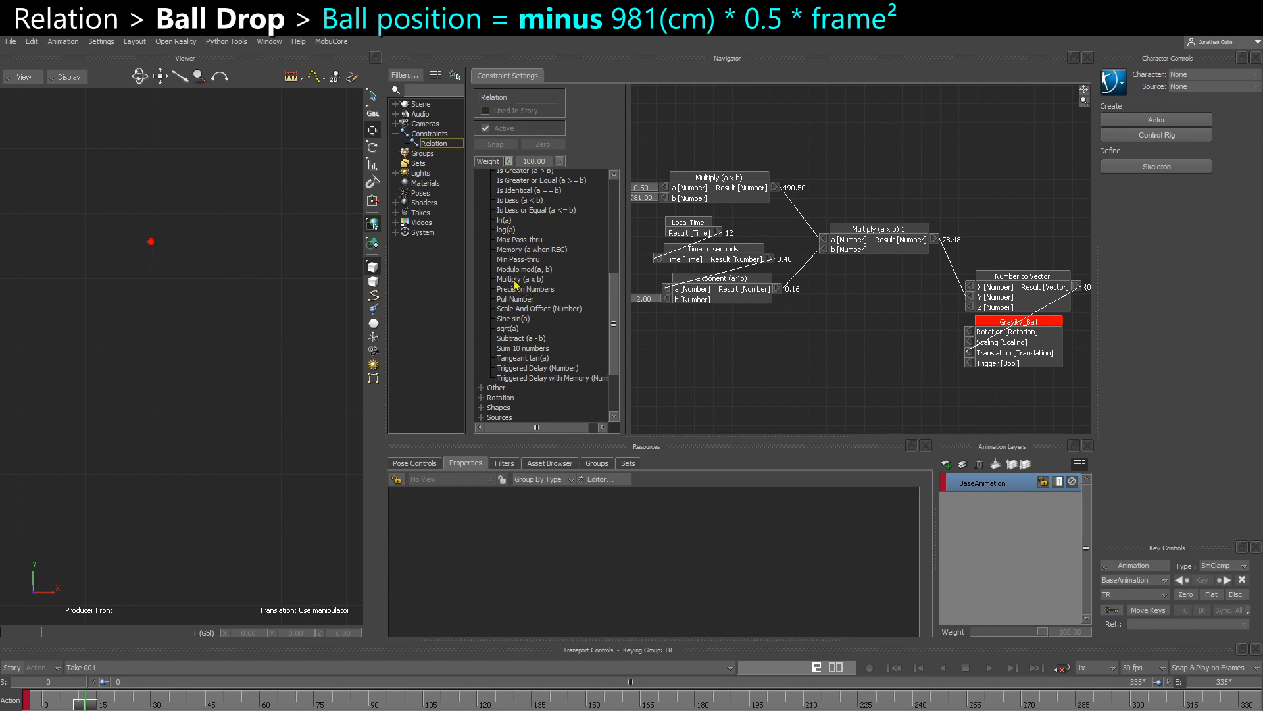
drag(517, 285, 868, 289)
drag(934, 238, 847, 320)
right_click(825, 295)
click(841, 302)
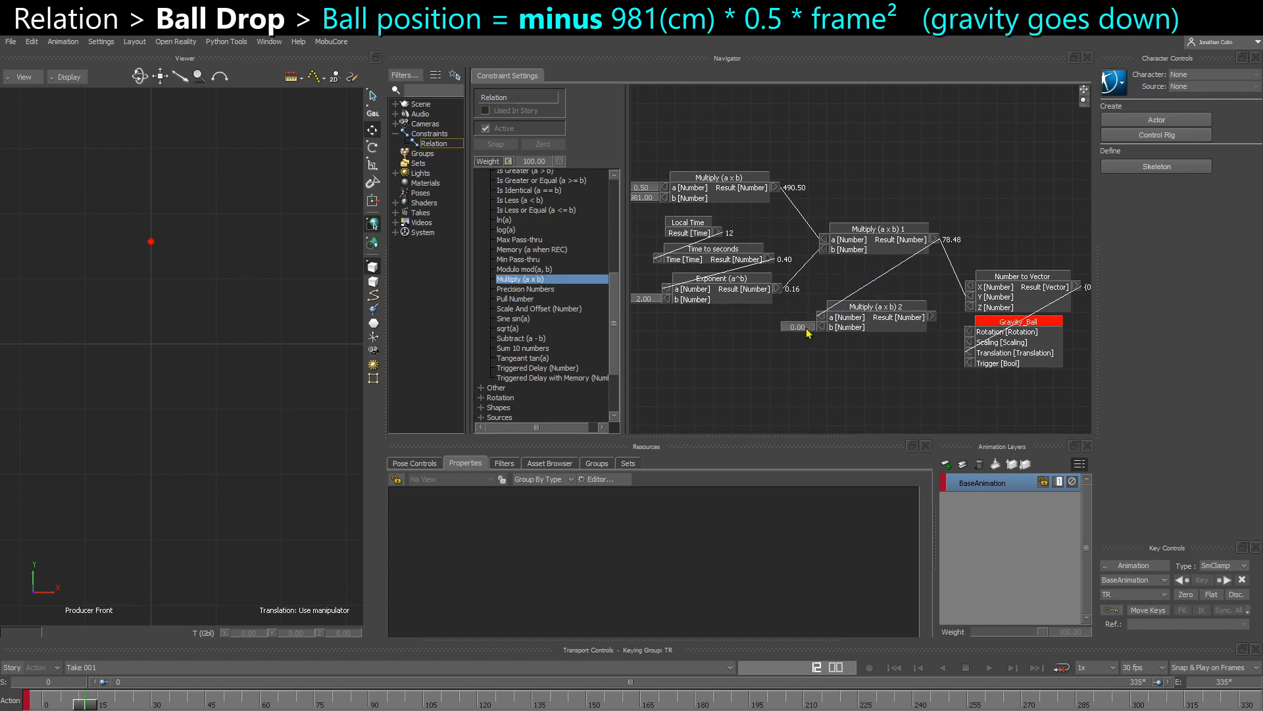
- Set the third Multiply's b value to -1 and connect its result to the Number to Vector box's Y input
double_click(802, 332)
text(-1)
key(Return)
drag(932, 320, 970, 297)
- Scrub to frame 30 and select Gravity_Ball to check its Y translation after one second
drag(90, 706, 150, 706)
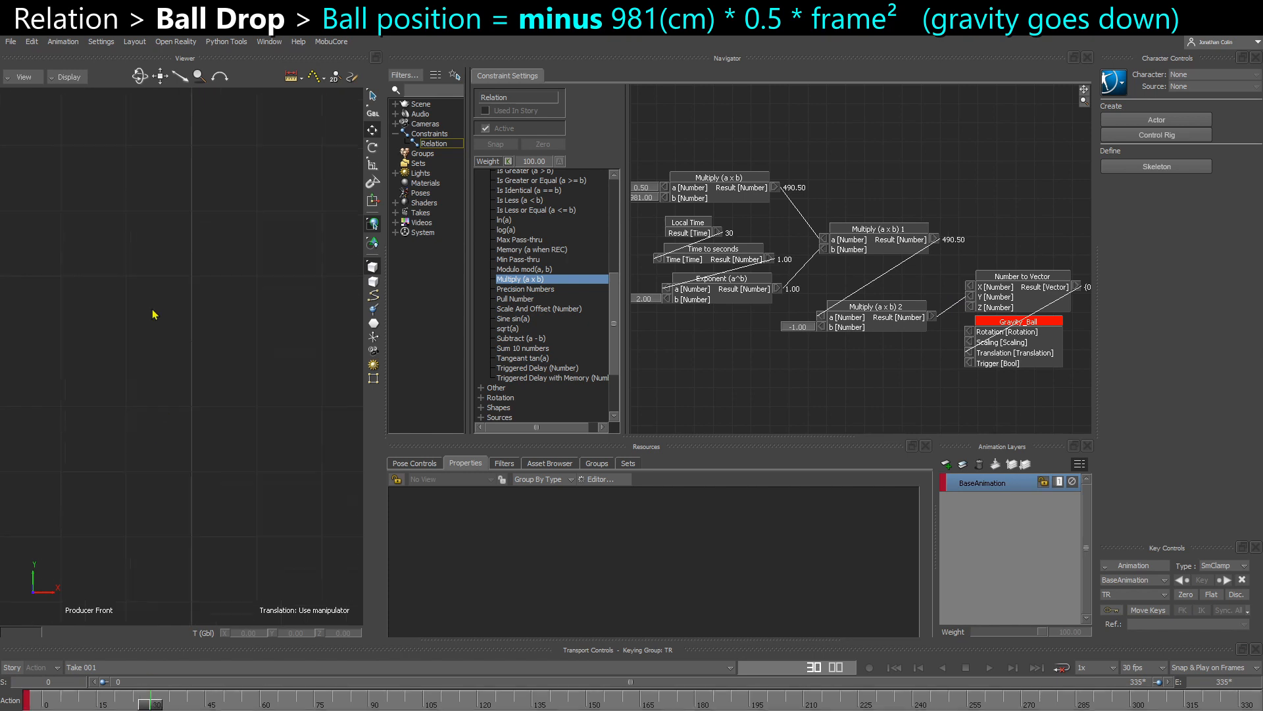
click(250, 537)
middle_drag(253, 439, 276, 416)
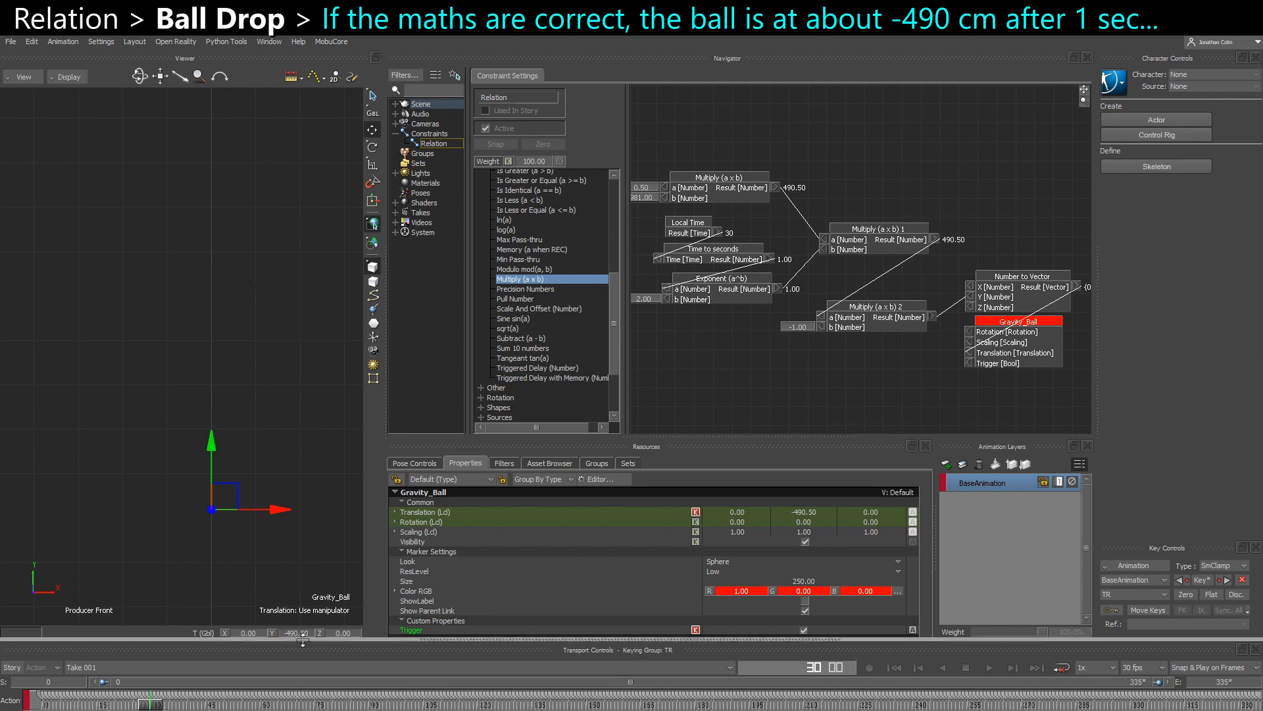
middle_drag(284, 572, 251, 621)
middle_drag(293, 516, 262, 468)
click(302, 468)
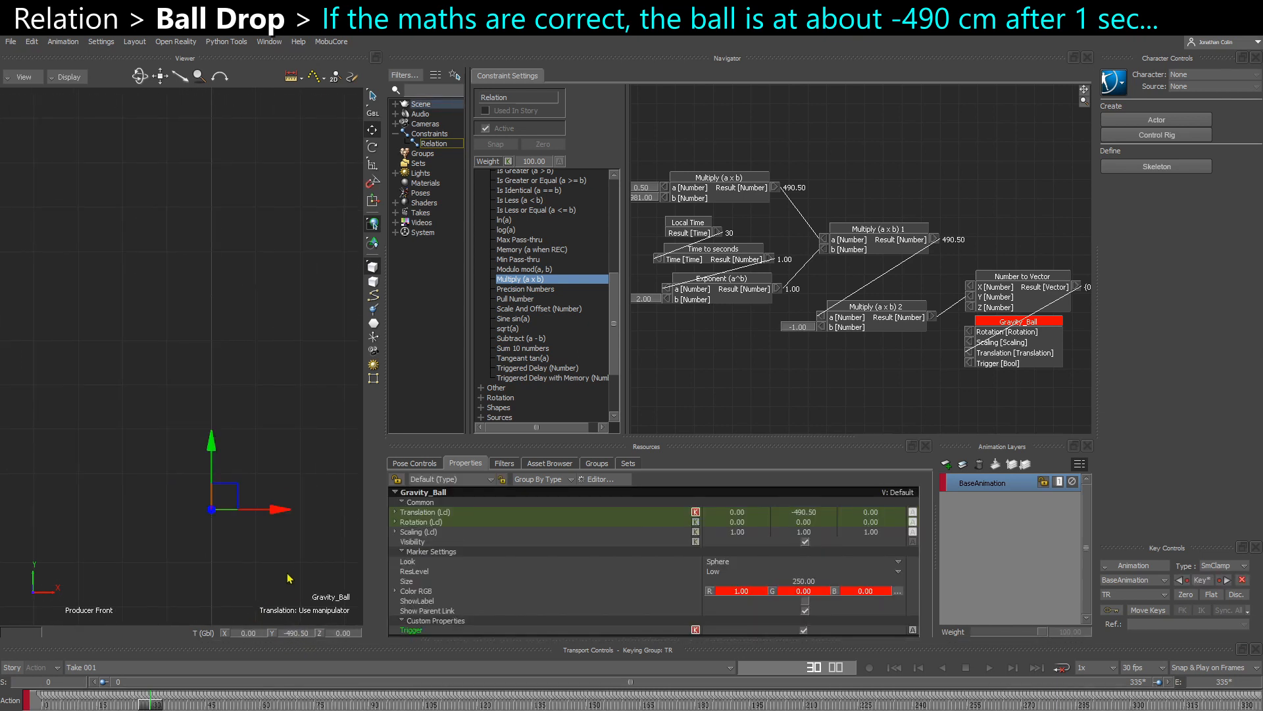
middle_drag(288, 578, 255, 627)
scroll(289, 500, down, 2)
click(298, 447)
middle_drag(277, 462, 254, 475)
scroll(246, 484, down, 2)
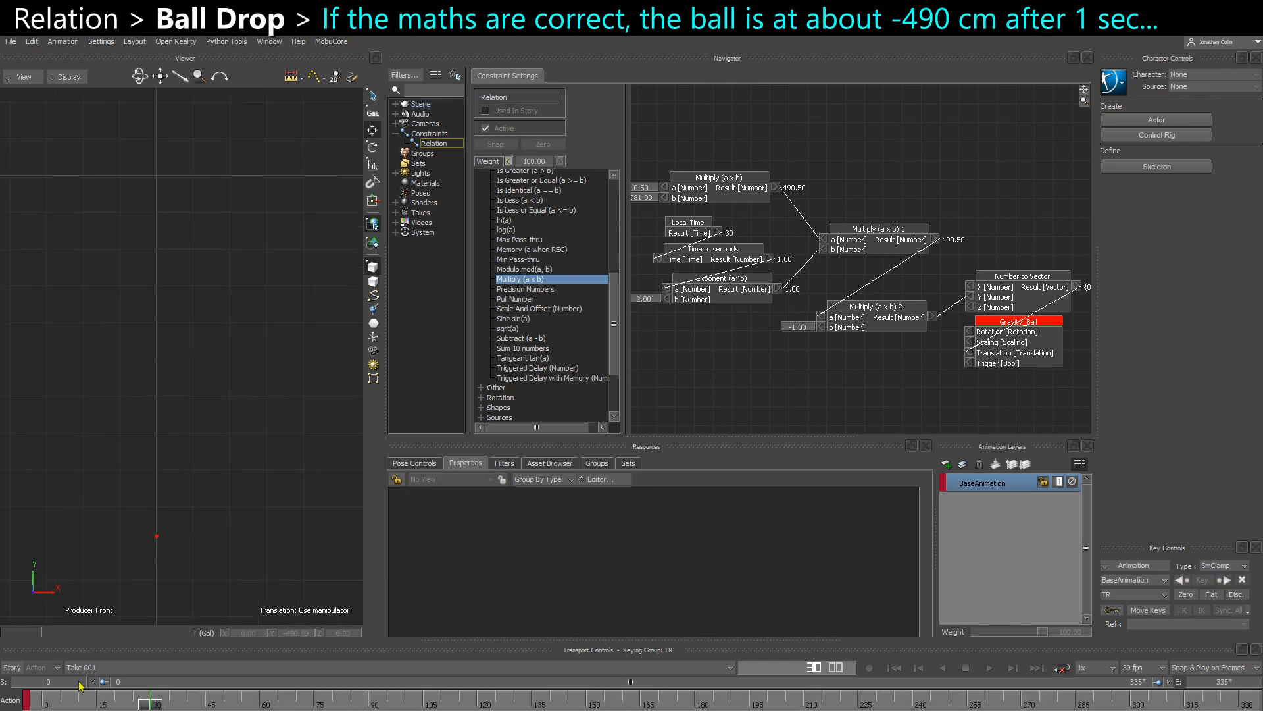
- Play the ball drop several times from frame 0 to examine how the fall accelerates
drag(160, 707, 6, 690)
key(ctrl+space)
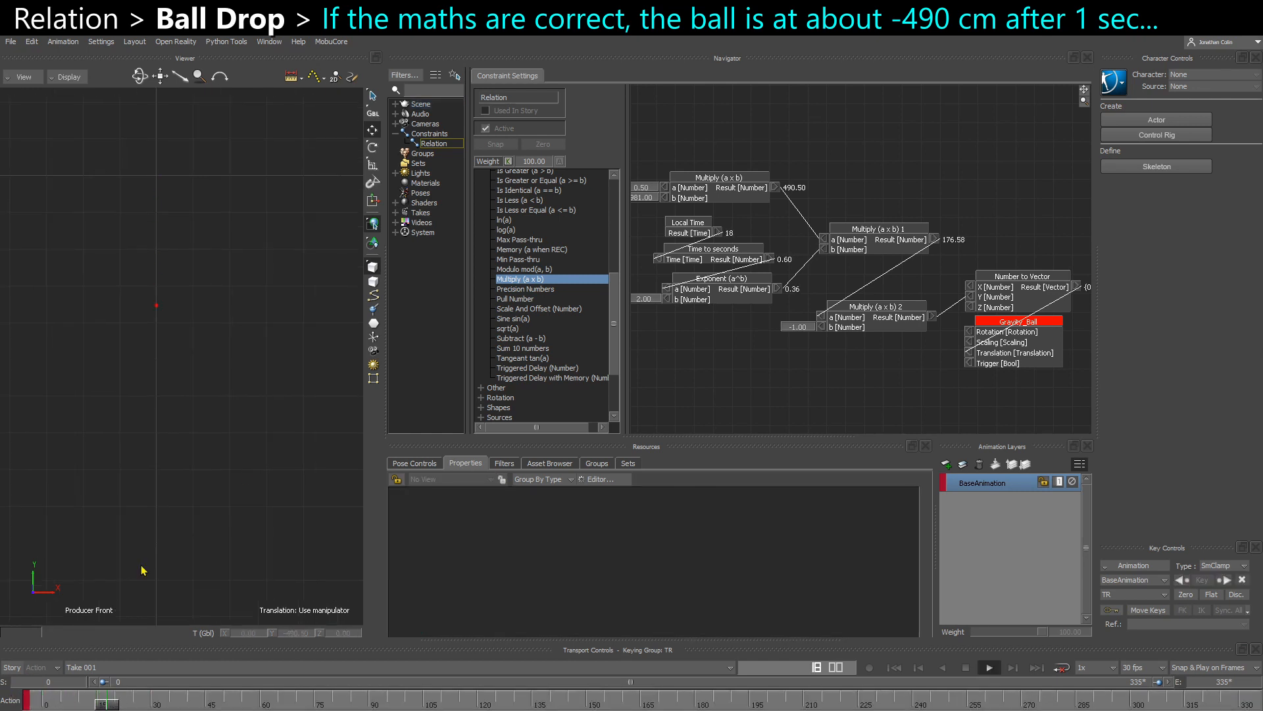
key(ctrl+space)
drag(138, 515, 221, 622)
drag(152, 703, 18, 664)
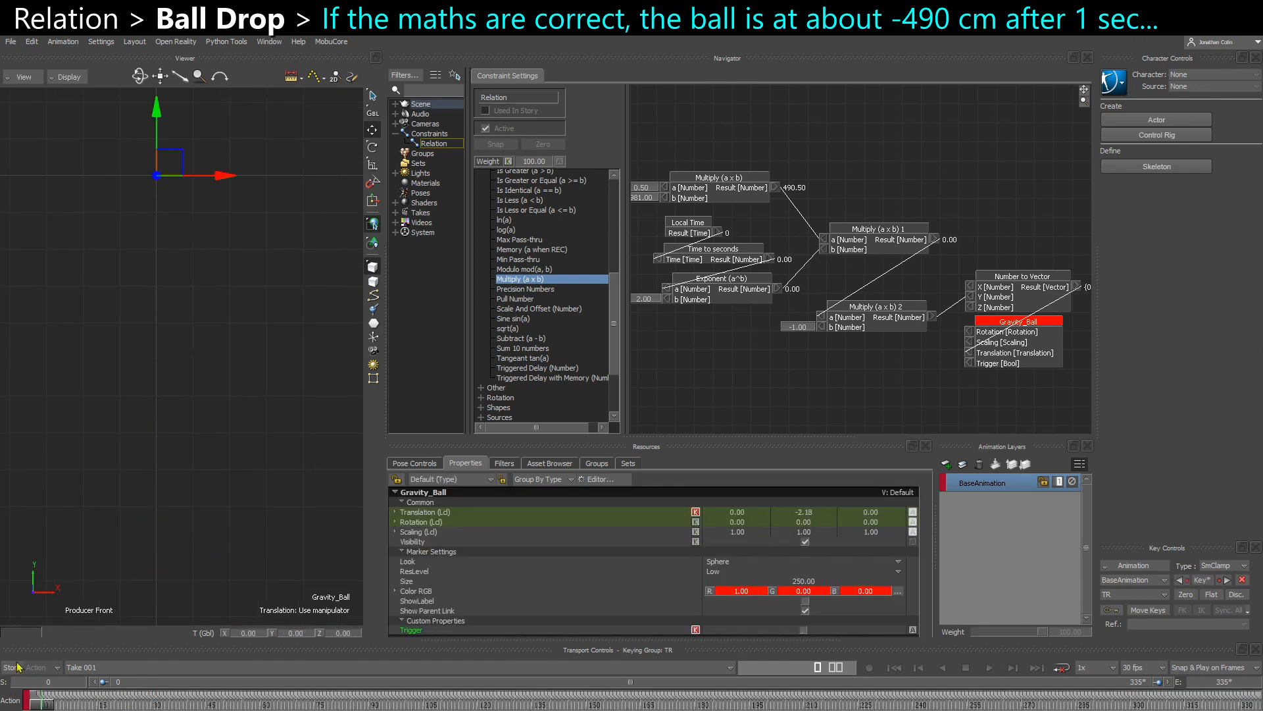
click(179, 521)
key(ctrl+space)
key(ctrl+space)
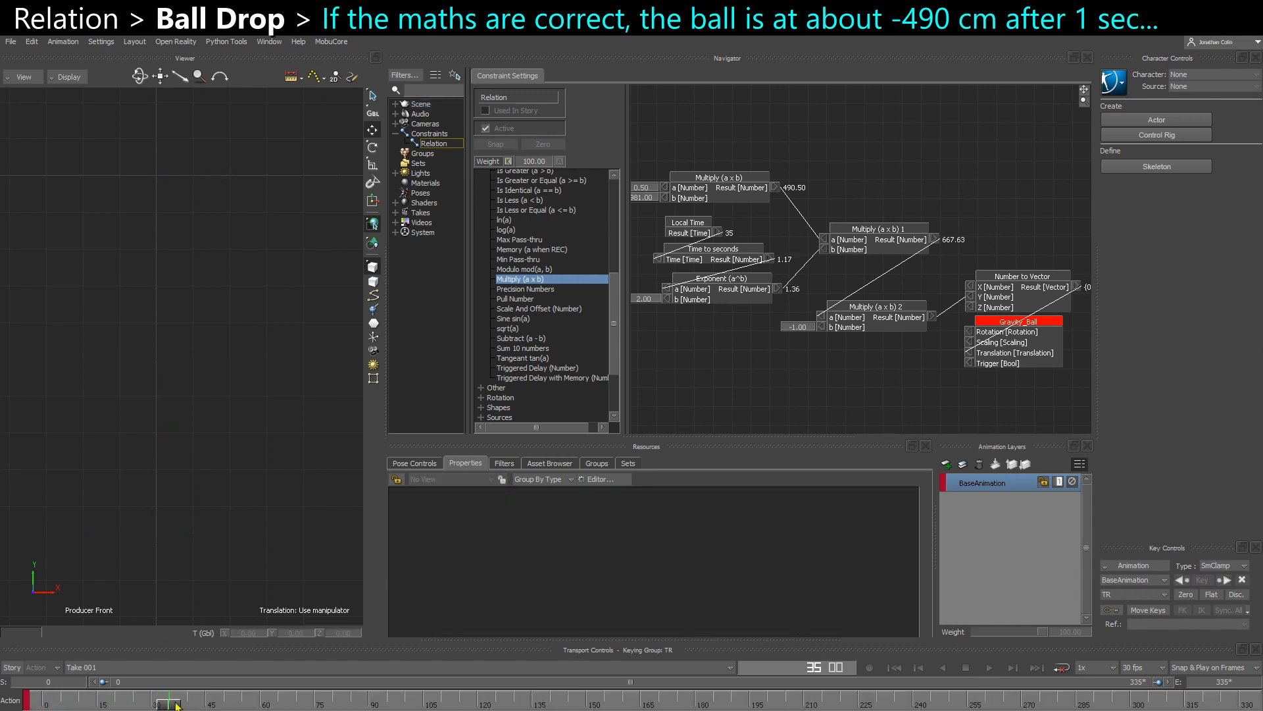
drag(174, 703, 7, 685)
key(ctrl+space)
key(ctrl+space)
drag(173, 703, 14, 690)
- Plot the selected properties of Gravity_Ball to bake the gravity motion into keys
click(156, 175)
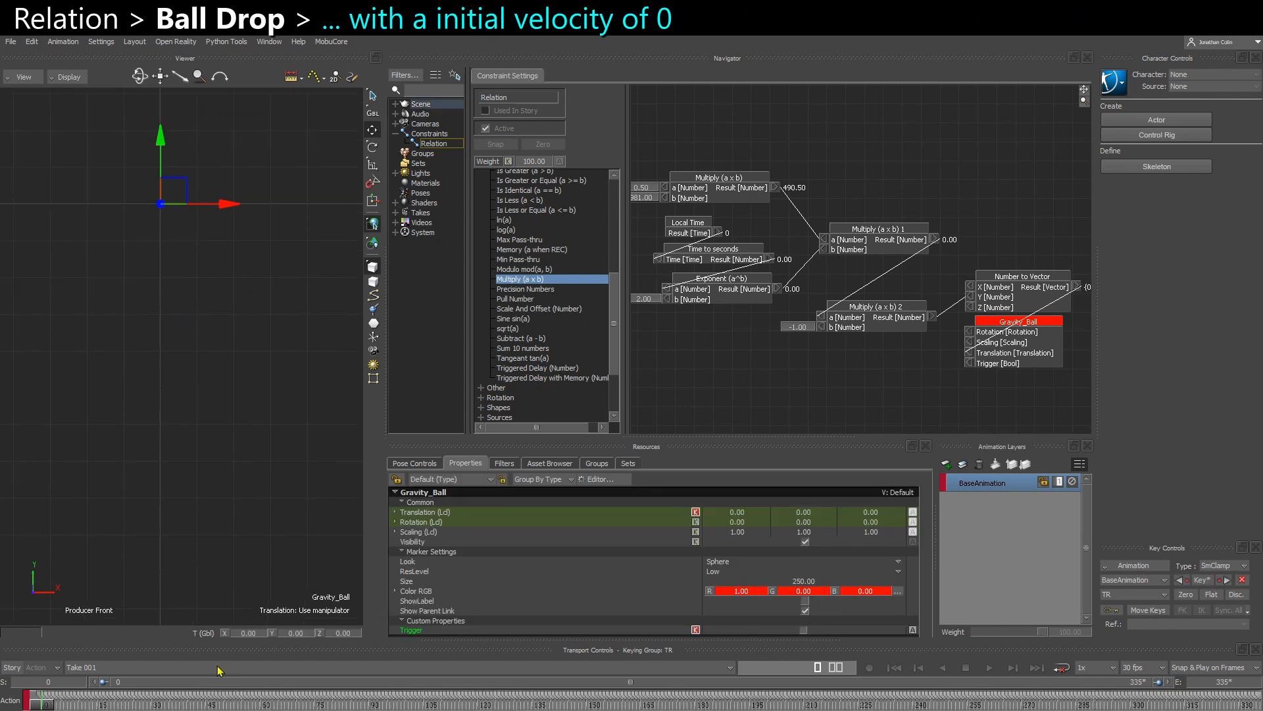
click(1133, 567)
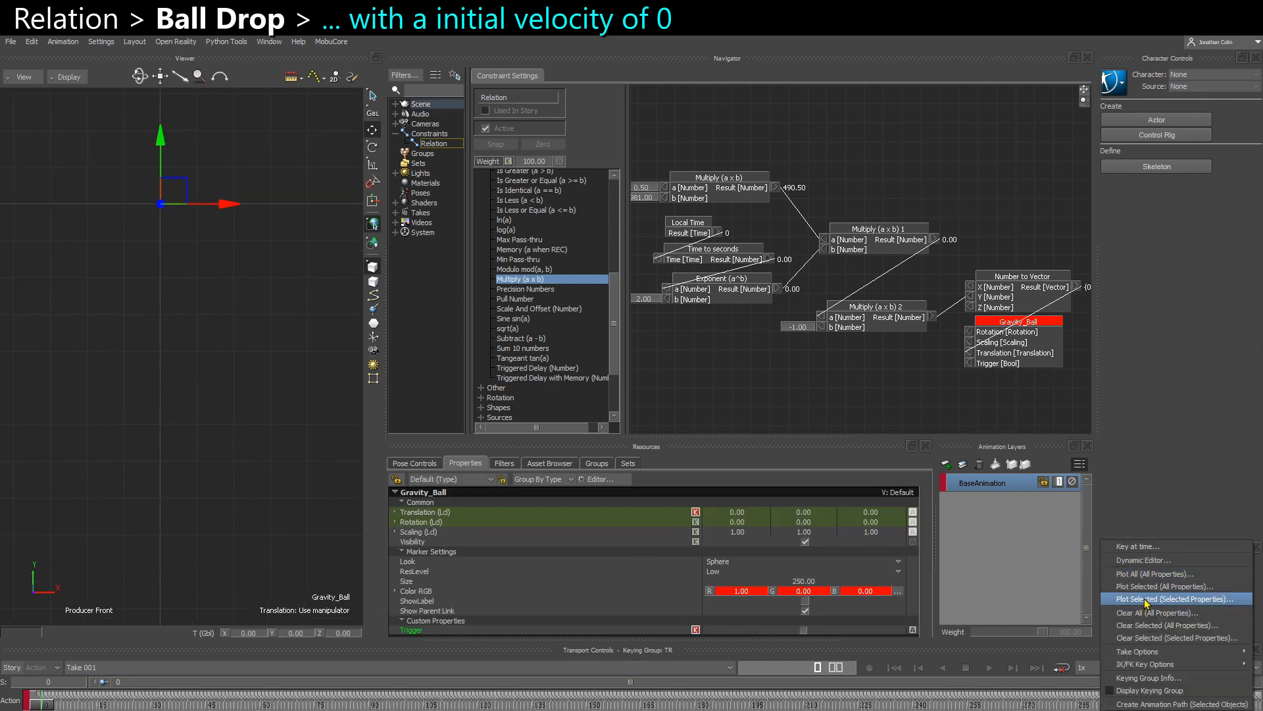
click(1145, 599)
click(650, 522)
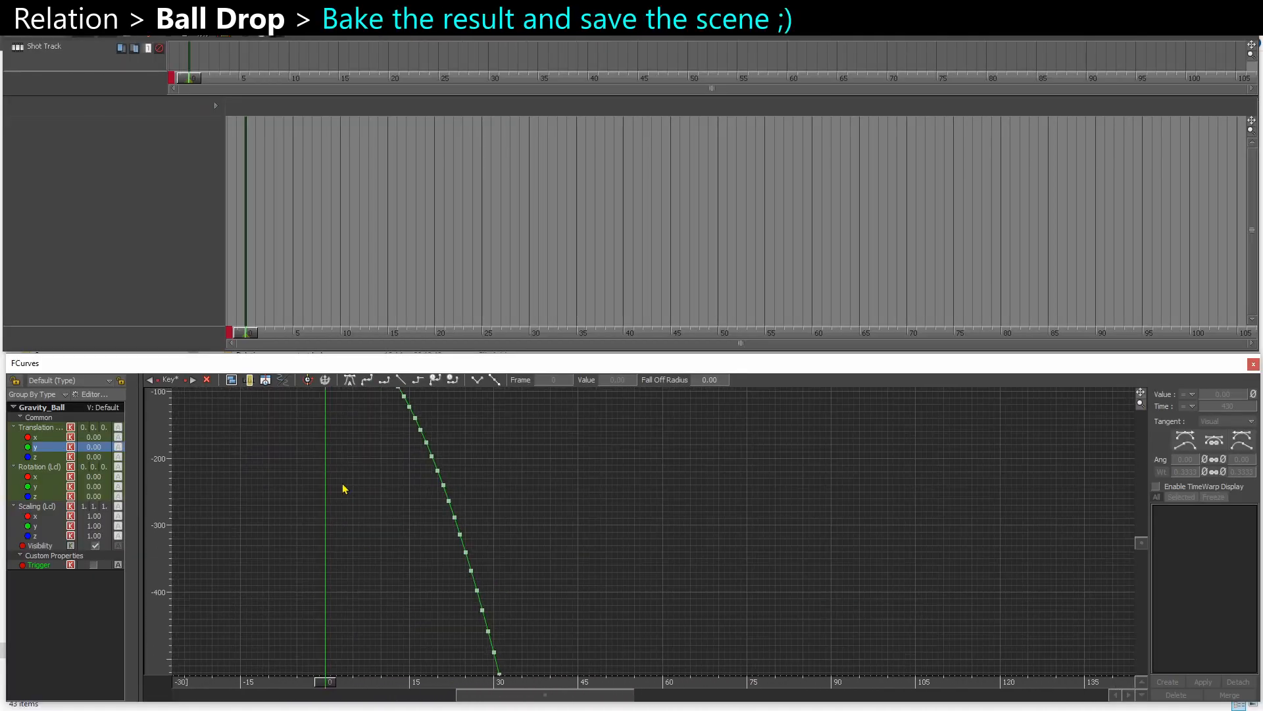
- Inspect Gravity_Ball's baked Translation Y curve in the FCurves window and play the result
shift+drag(367, 415, 423, 546)
ctrl+drag(423, 546, 445, 523)
key(ctrl+space)
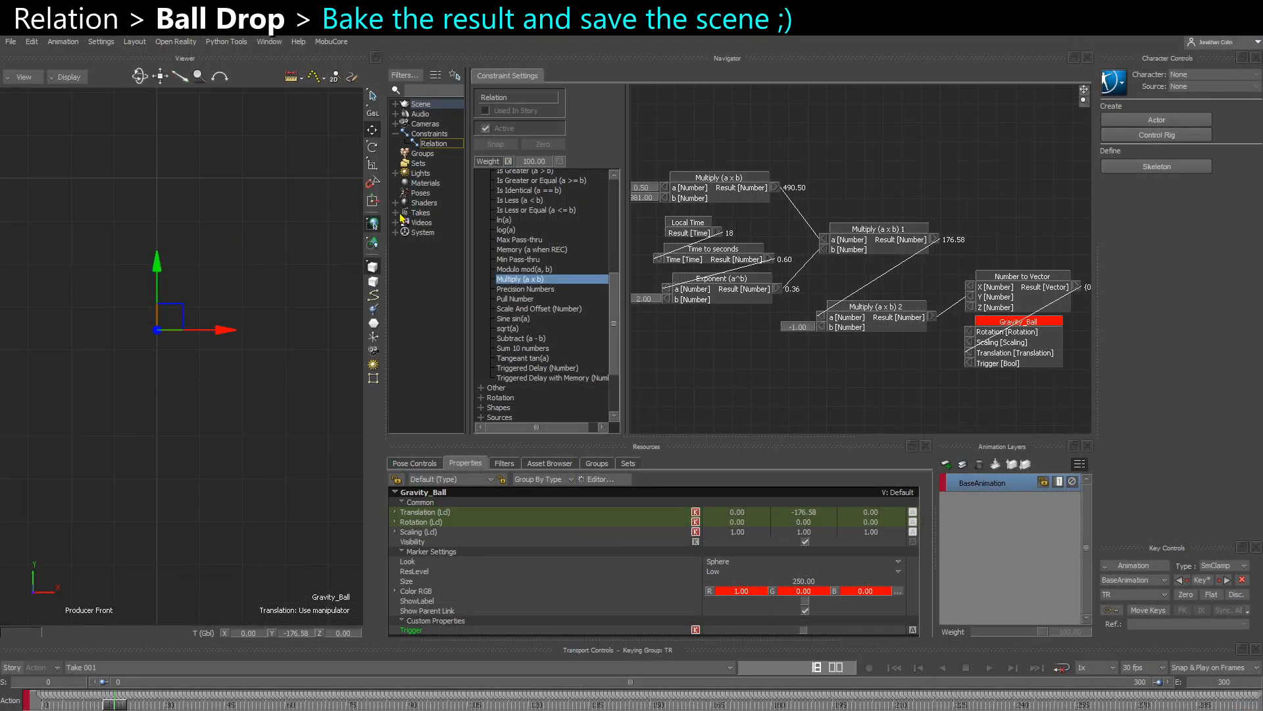
- Rename the take Take 001 as Ball_Drop
click(395, 212)
right_click(438, 223)
click(470, 275)
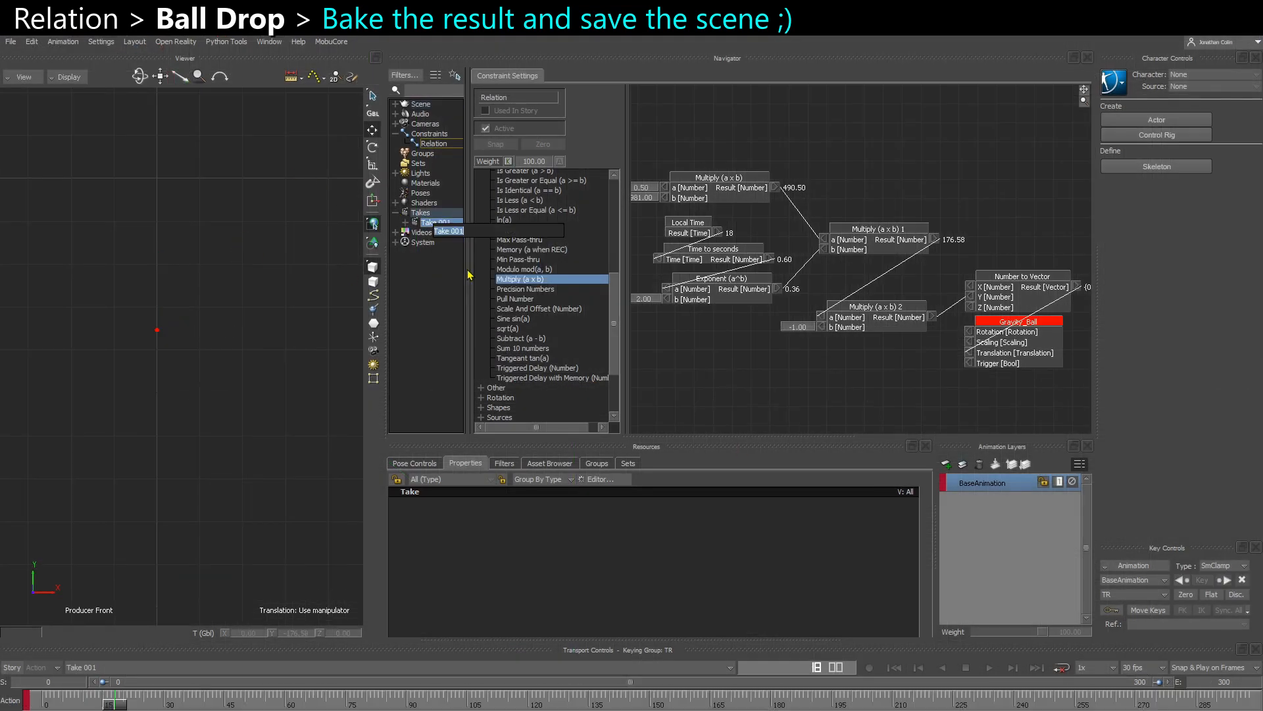
text(Ball_Drop)
key(Return)
- Save only the selected Gravity_Ball with its Ball_Drop take to the Desktop as Gravity_Ball_Drop.fbx
drag(110, 369, 307, 224)
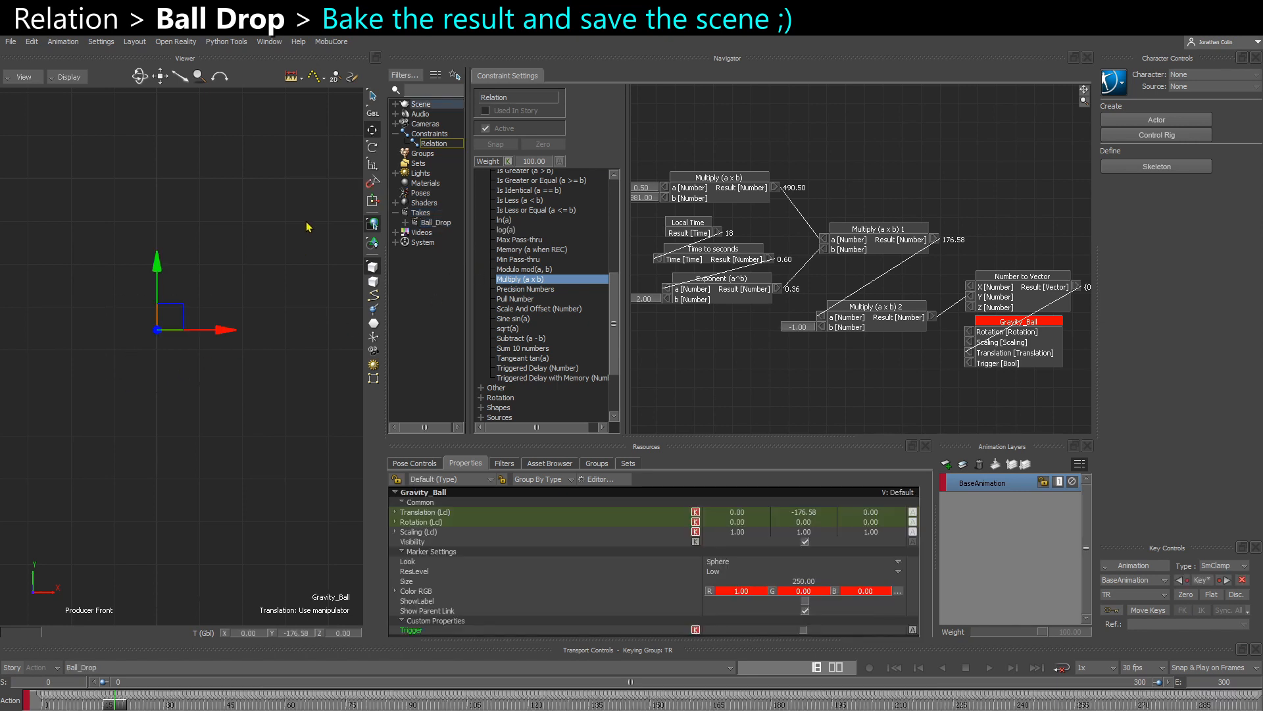
alt+middle_drag(175, 406, 181, 442)
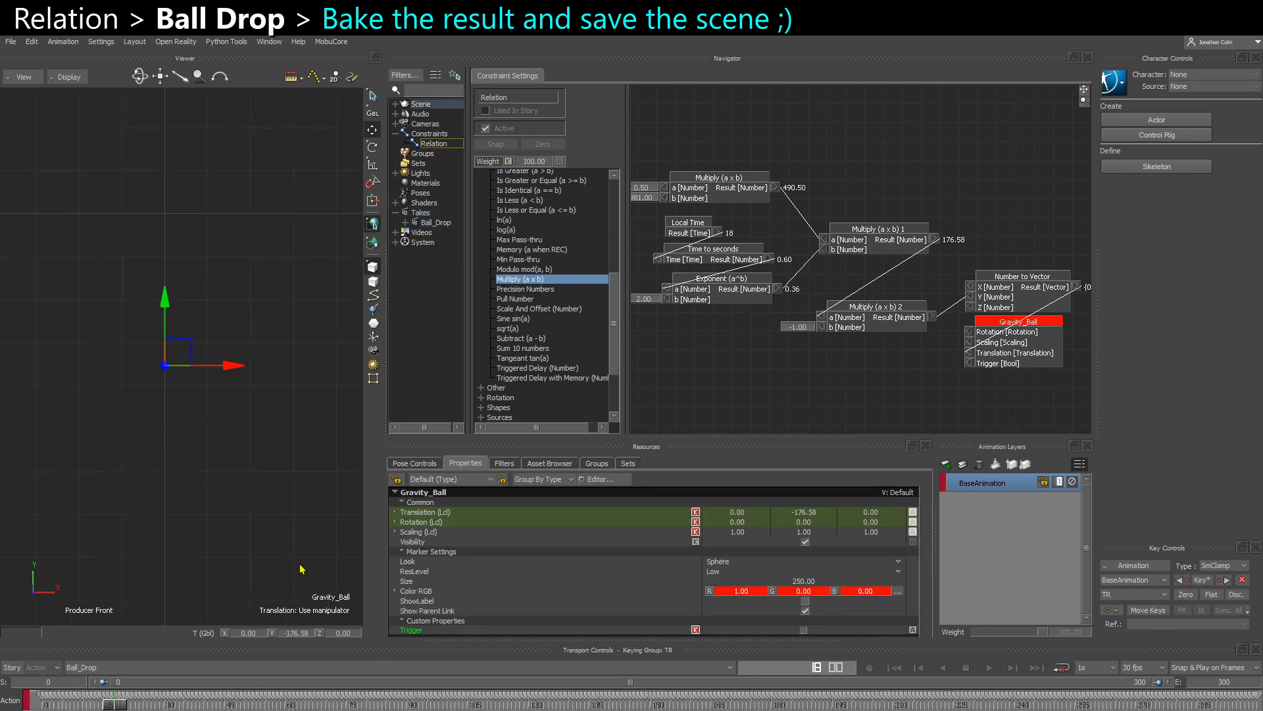
click(10, 42)
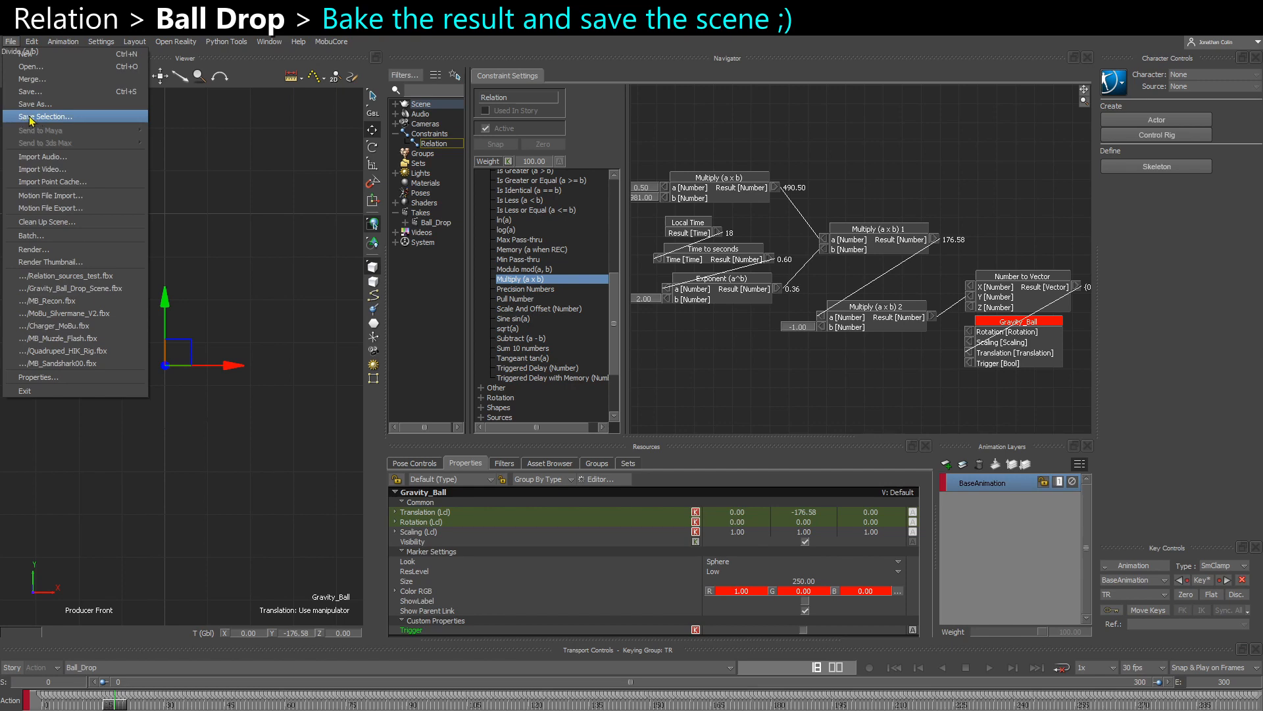
click(29, 119)
scroll(556, 246, down, 3)
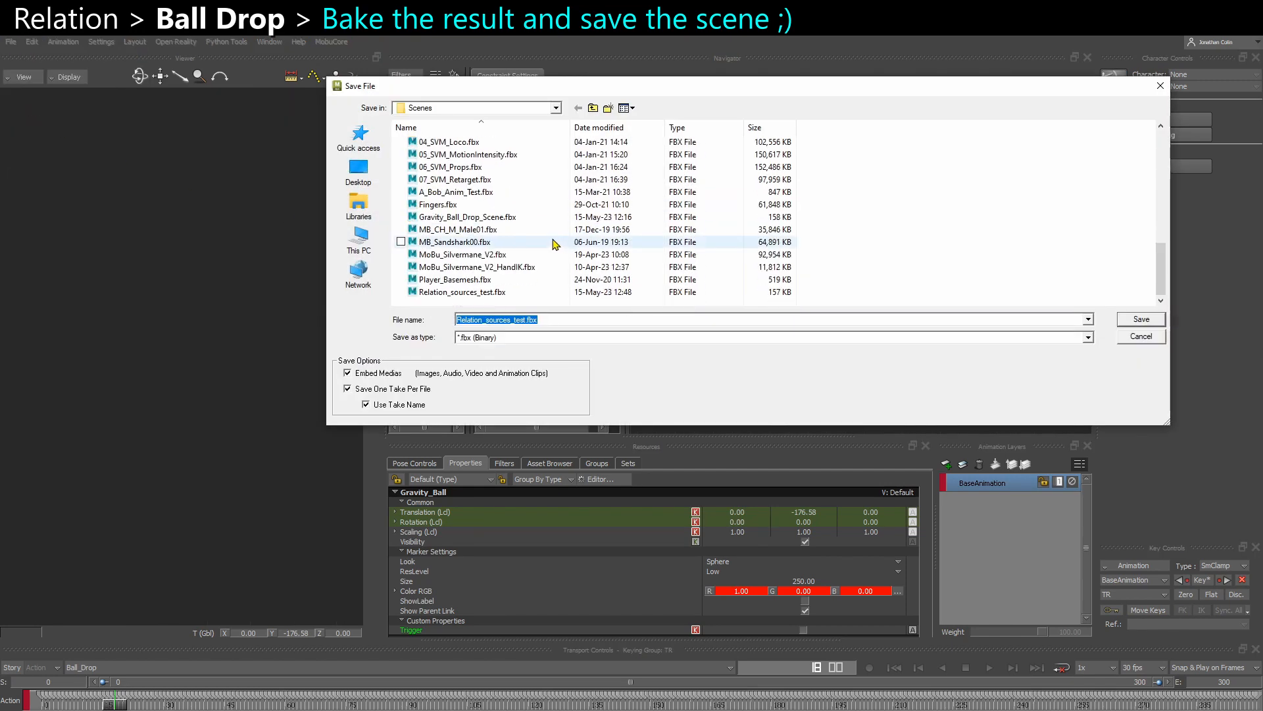
click(359, 173)
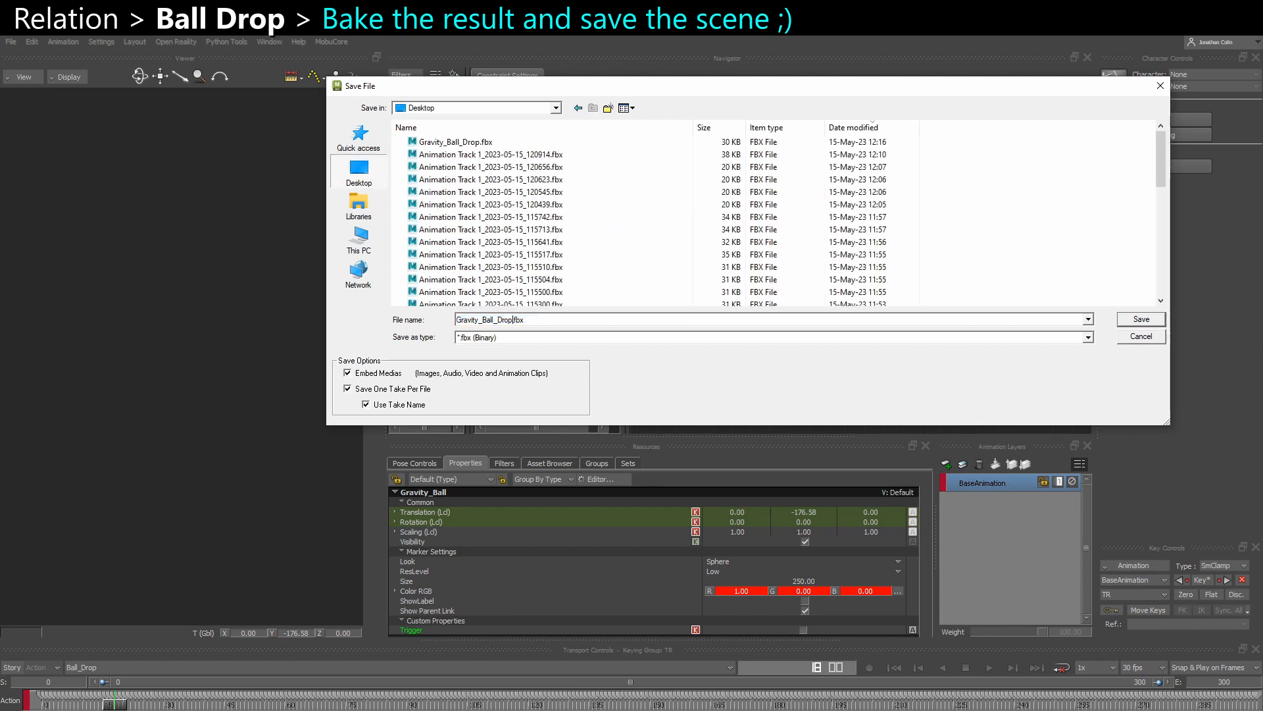
key(Return)
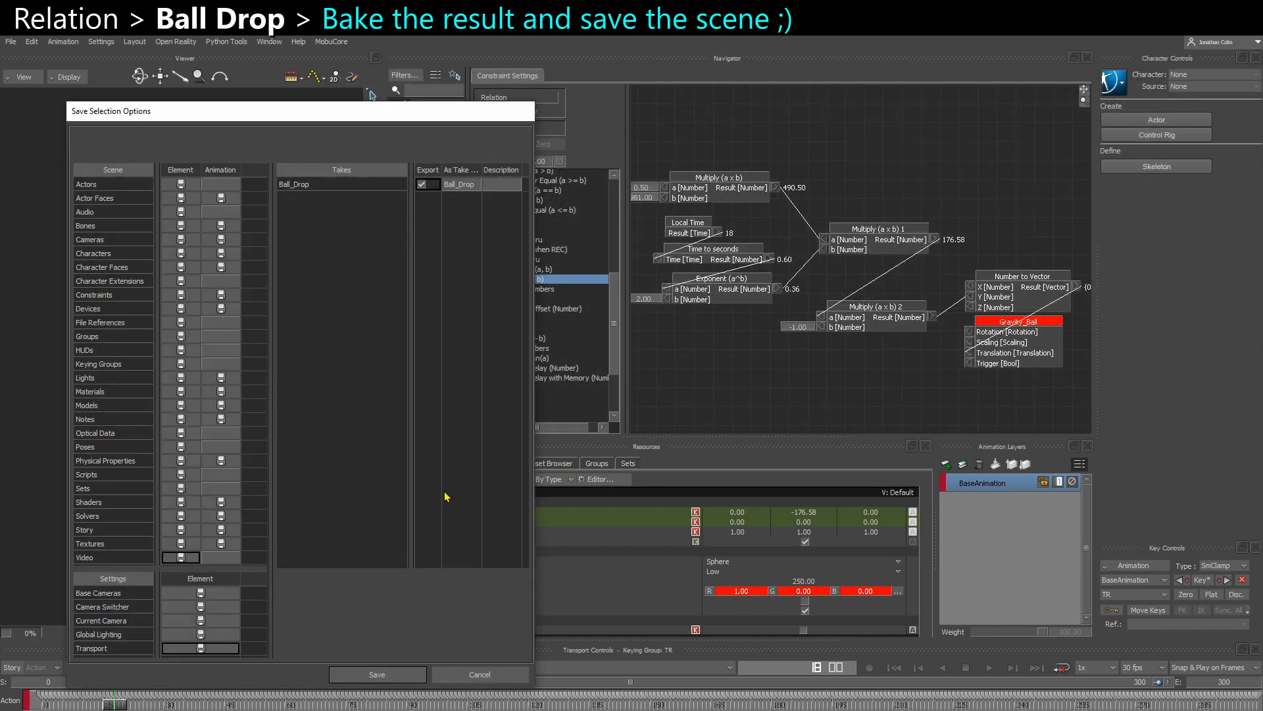
click(378, 675)
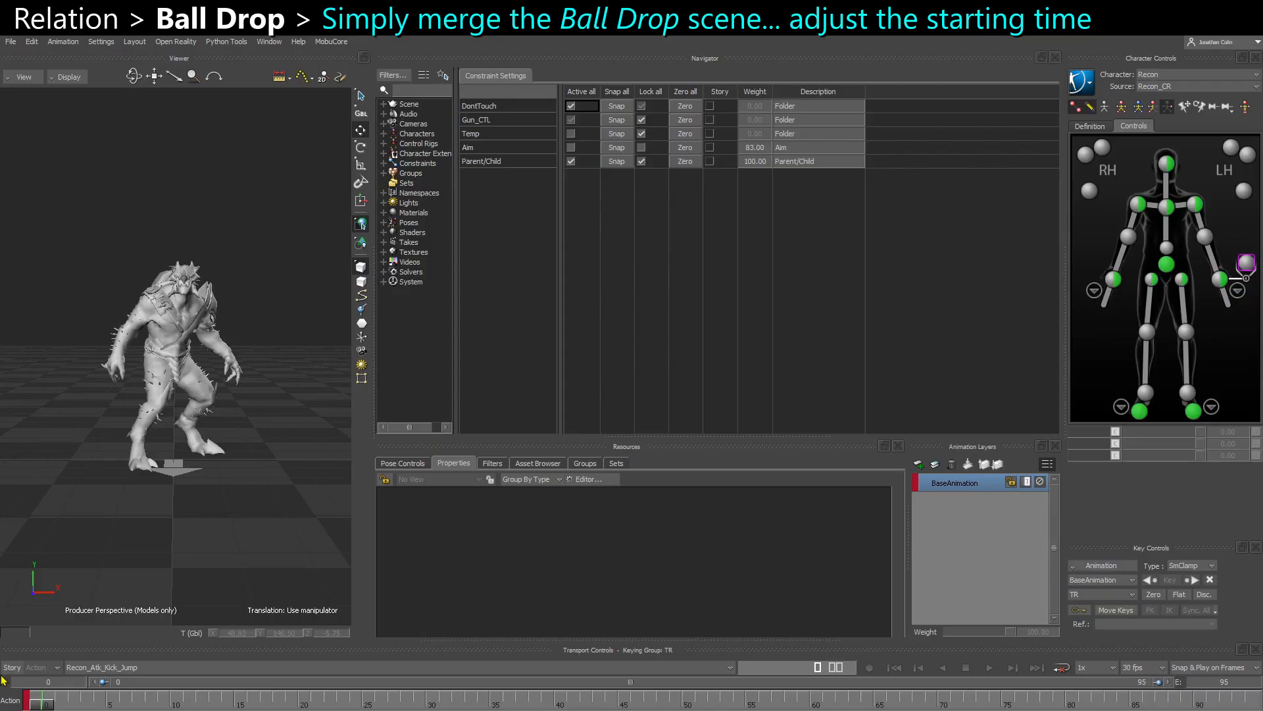
- View the creature from the side and play the Recon_Atk_Kick_Jump take repeatedly to judge the jump's timing
ctrl+shift+drag(25, 549, 160, 538)
key(ctrl+space)
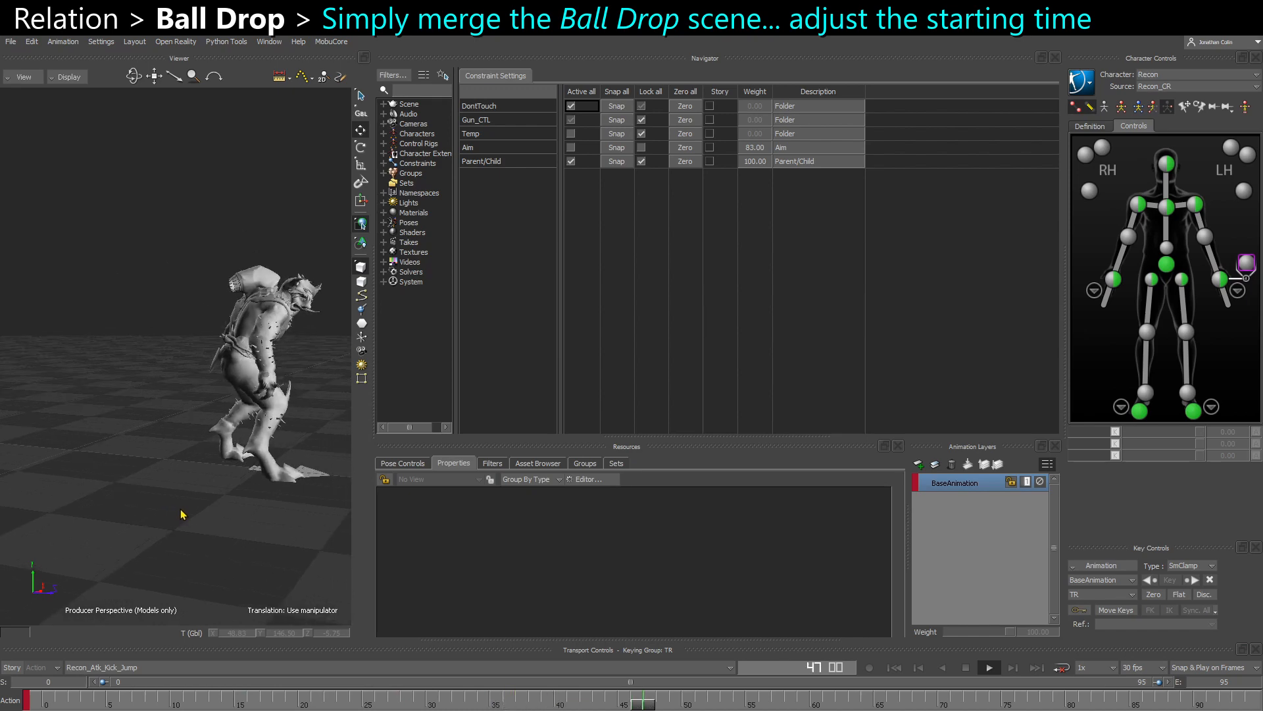
click(155, 695)
key(ctrl+space)
key(ctrl+space)
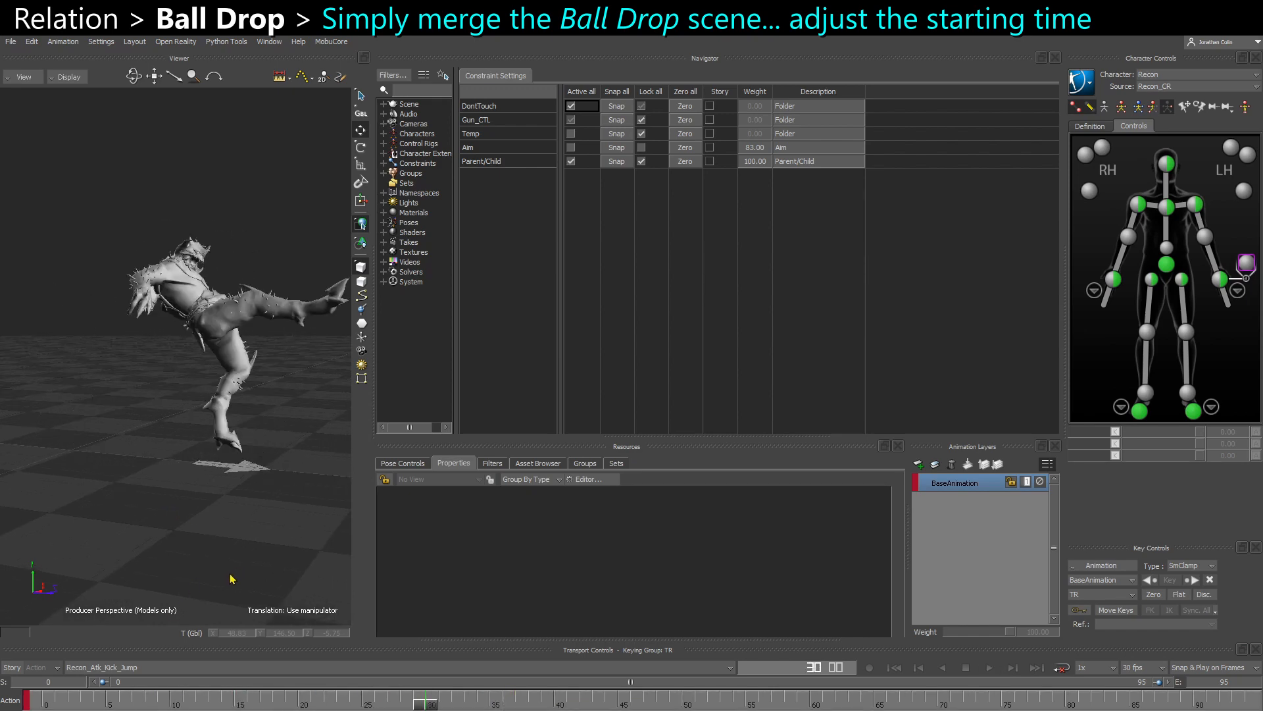
drag(428, 700, 380, 704)
key(ctrl+space)
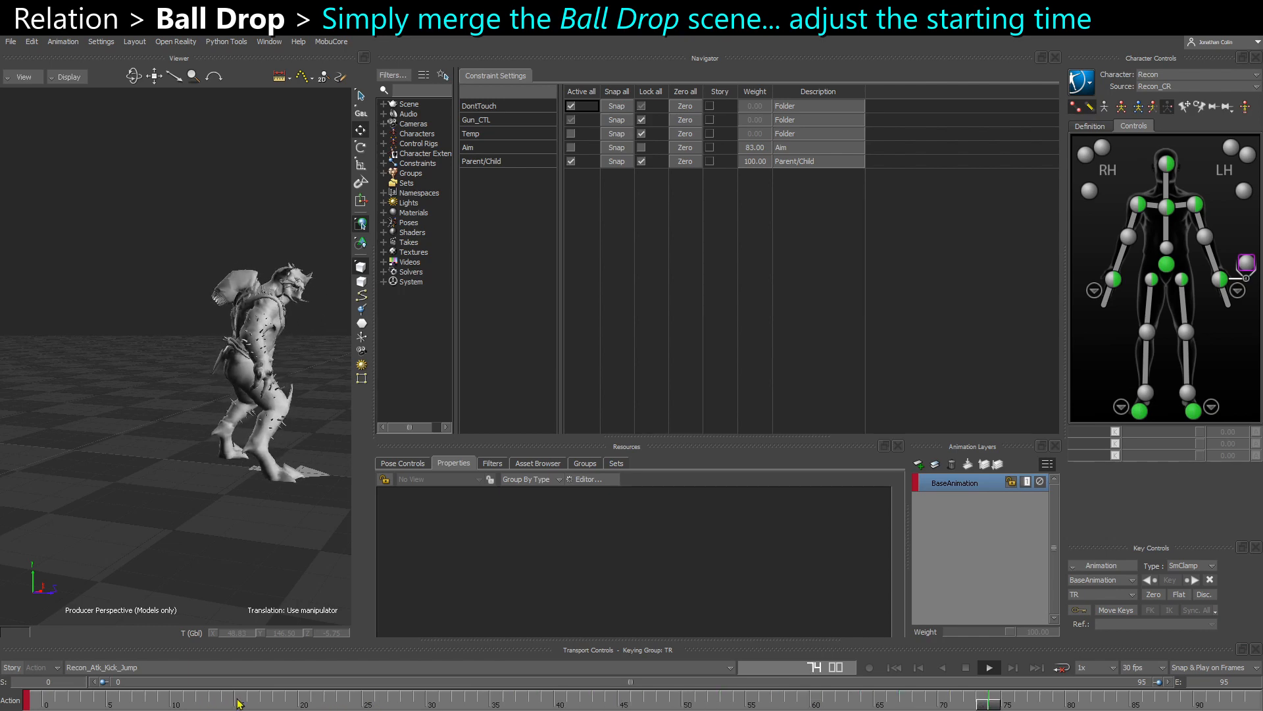
click(220, 702)
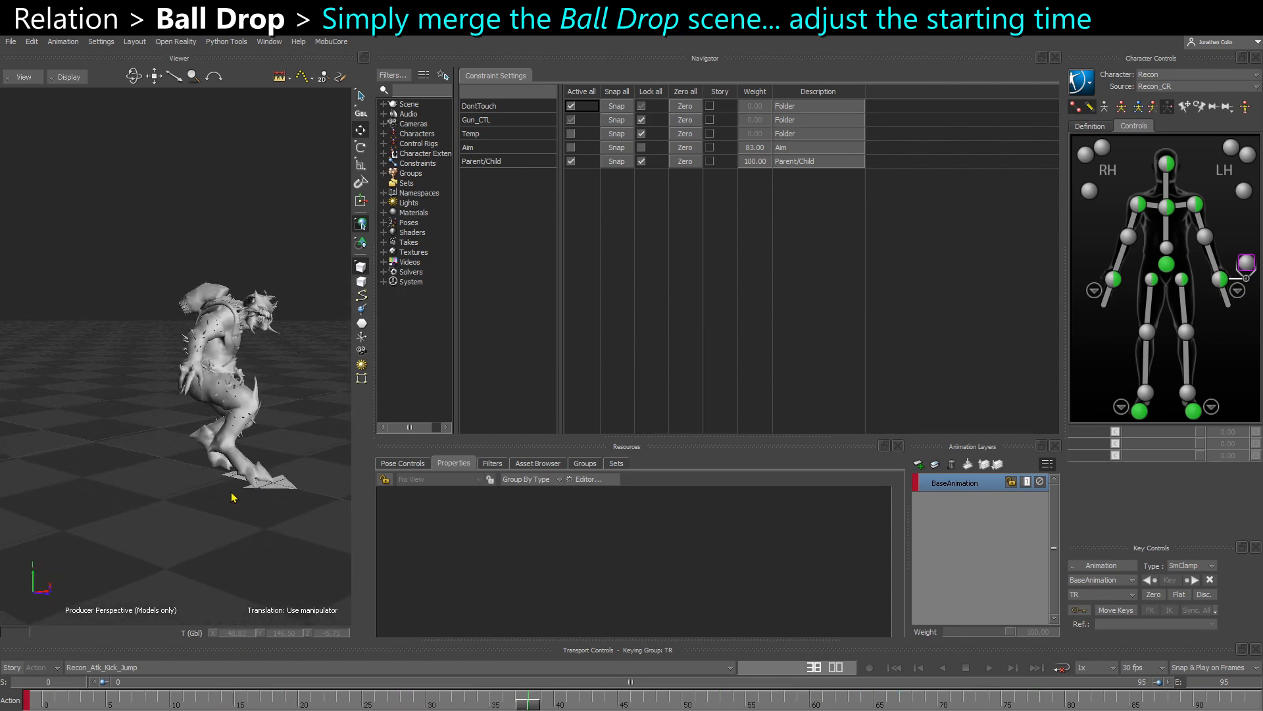
- Merge the Gravity_Ball_Drop.fbx scene from the Desktop into the creature scene
click(10, 42)
click(34, 84)
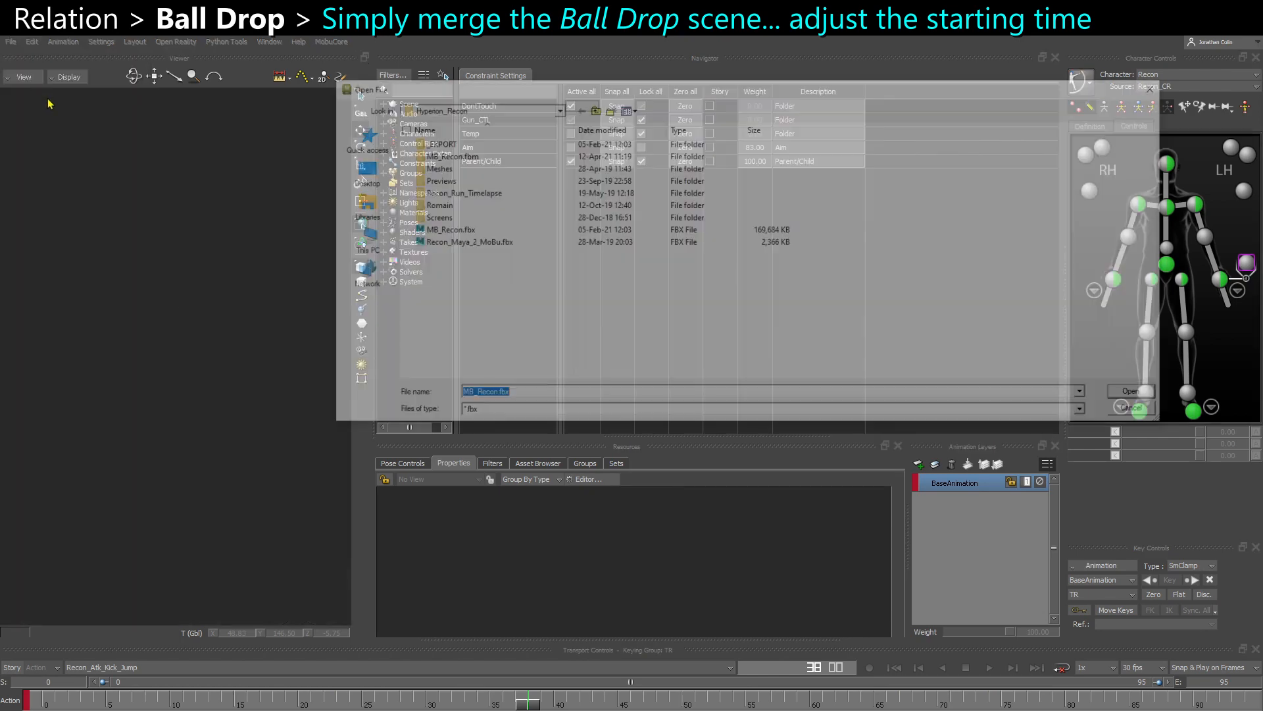
click(358, 171)
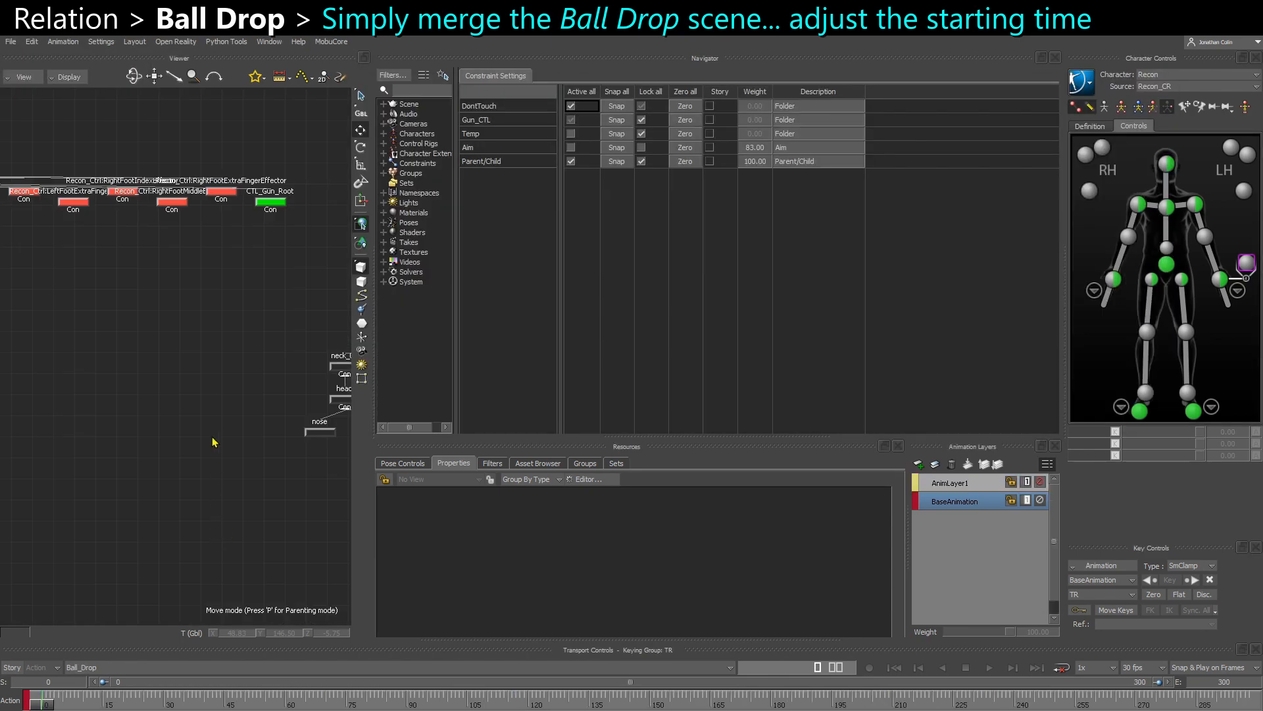
scroll(213, 442, down, 4)
- Select the merged Gravity_Ball in the schematic view and return to the 3D perspective view
shift+drag(233, 429, 96, 423)
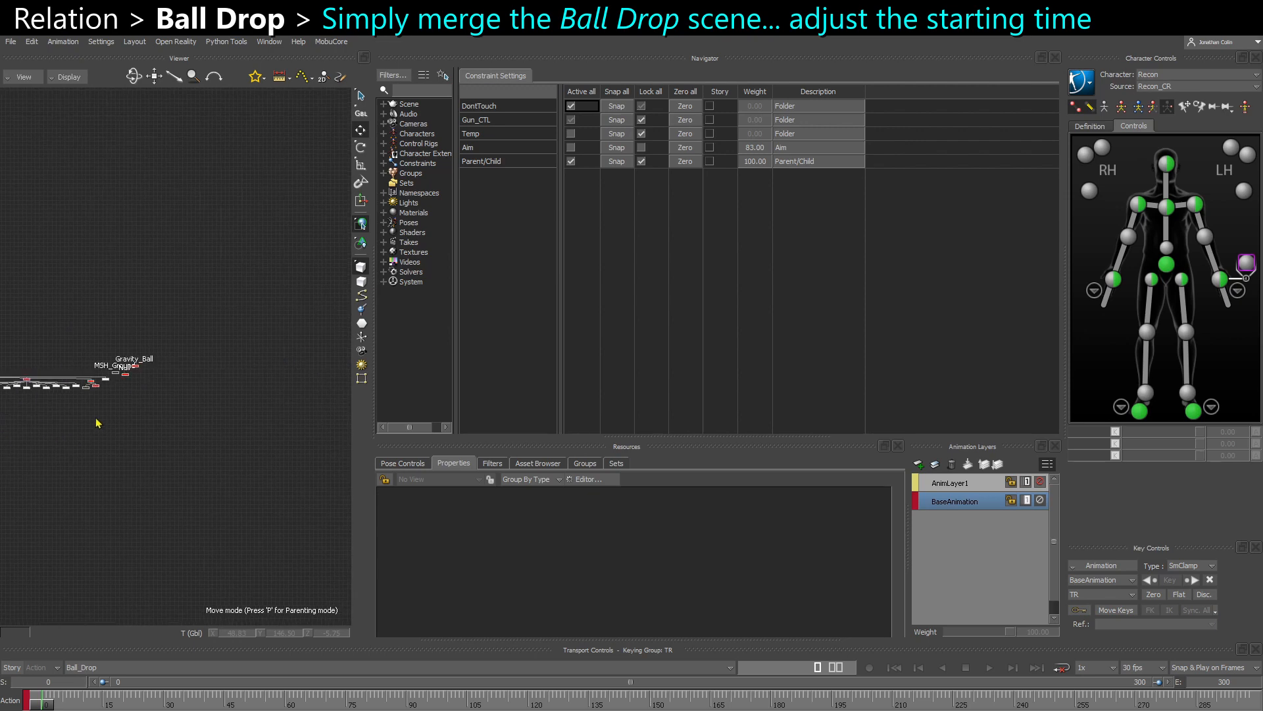
ctrl+drag(157, 388, 152, 448)
click(135, 384)
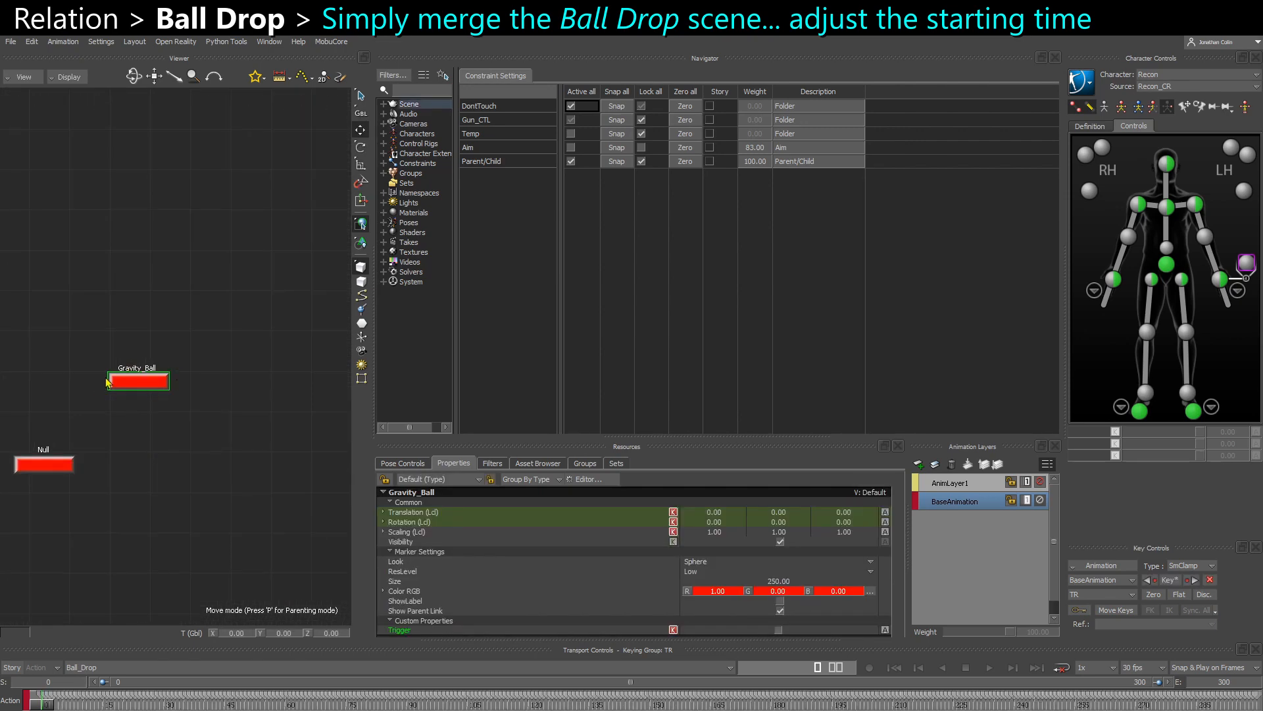
key(ctrl+w)
key(ctrl+w)
key(ctrl+w)
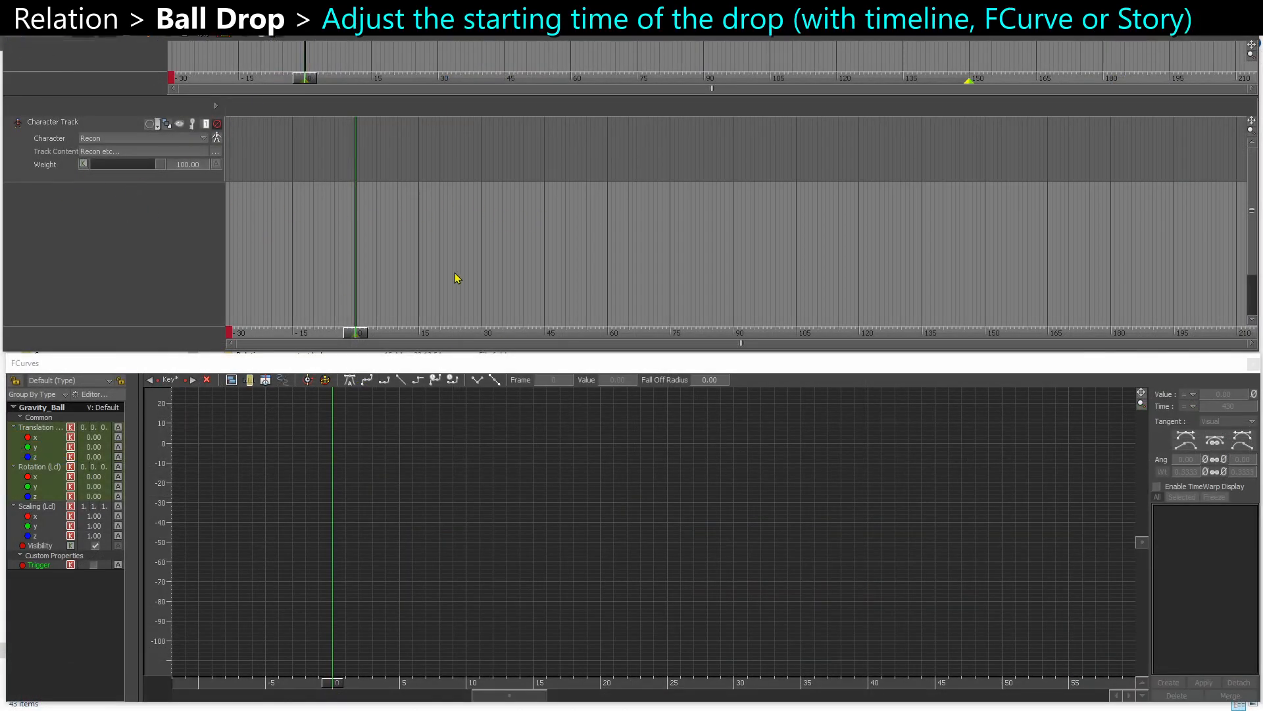
- Display Gravity_Ball's Translation Y curve and frame it to examine the full drop
click(42, 447)
key(a)
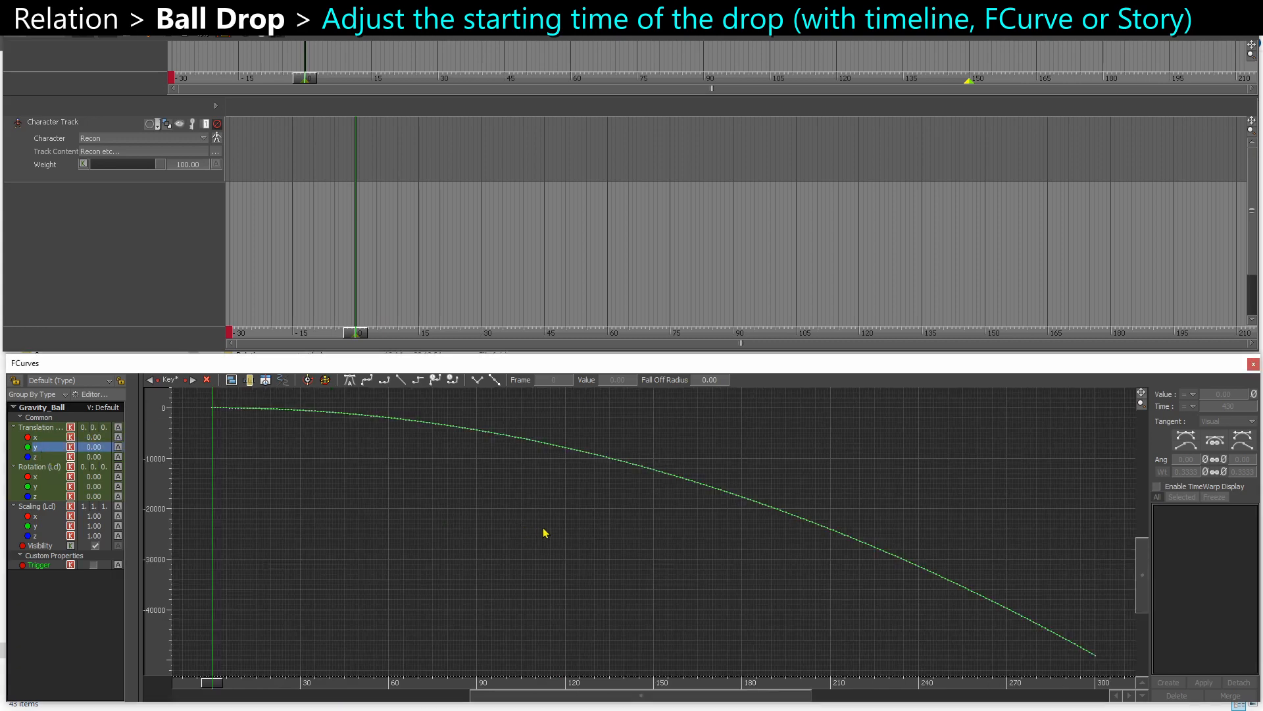
ctrl+drag(485, 410, 915, 676)
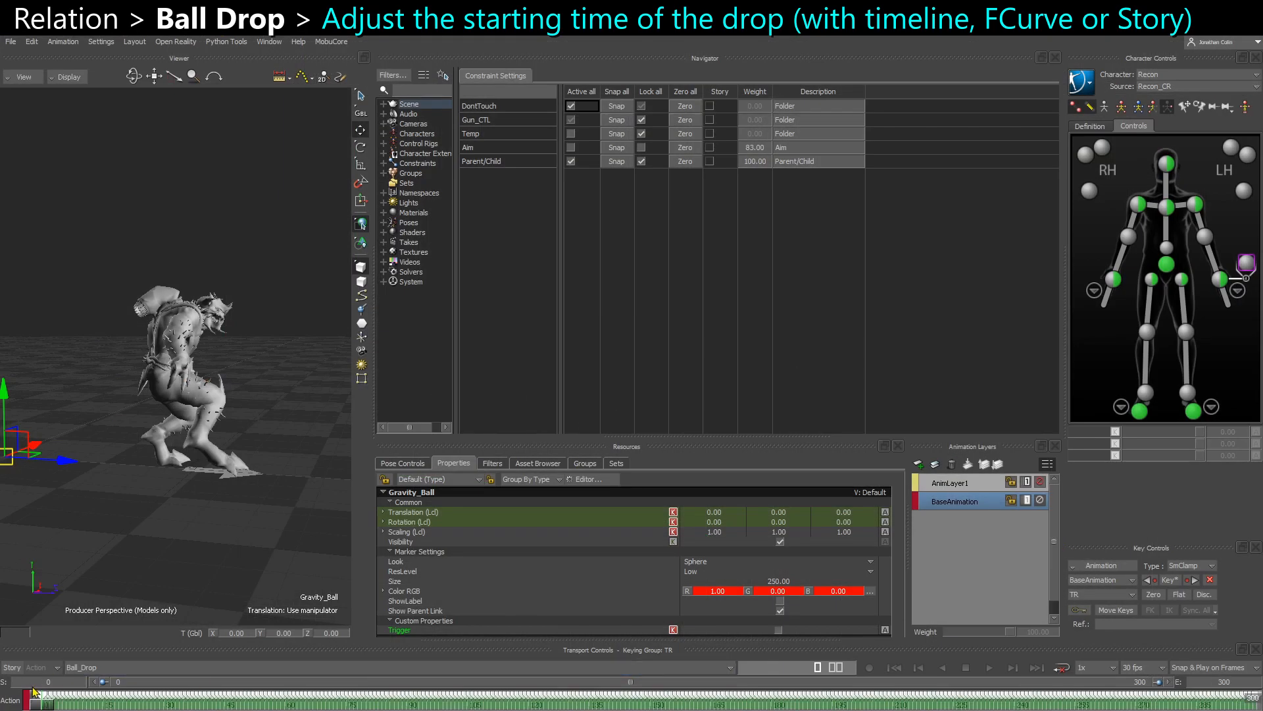
- Copy Gravity_Ball's keys across the Ball_Drop timeline, switch to the Recon_Atk_Kick_Jump take and scrub to frame 23 during the jump
right_click(34, 691)
click(81, 489)
click(97, 670)
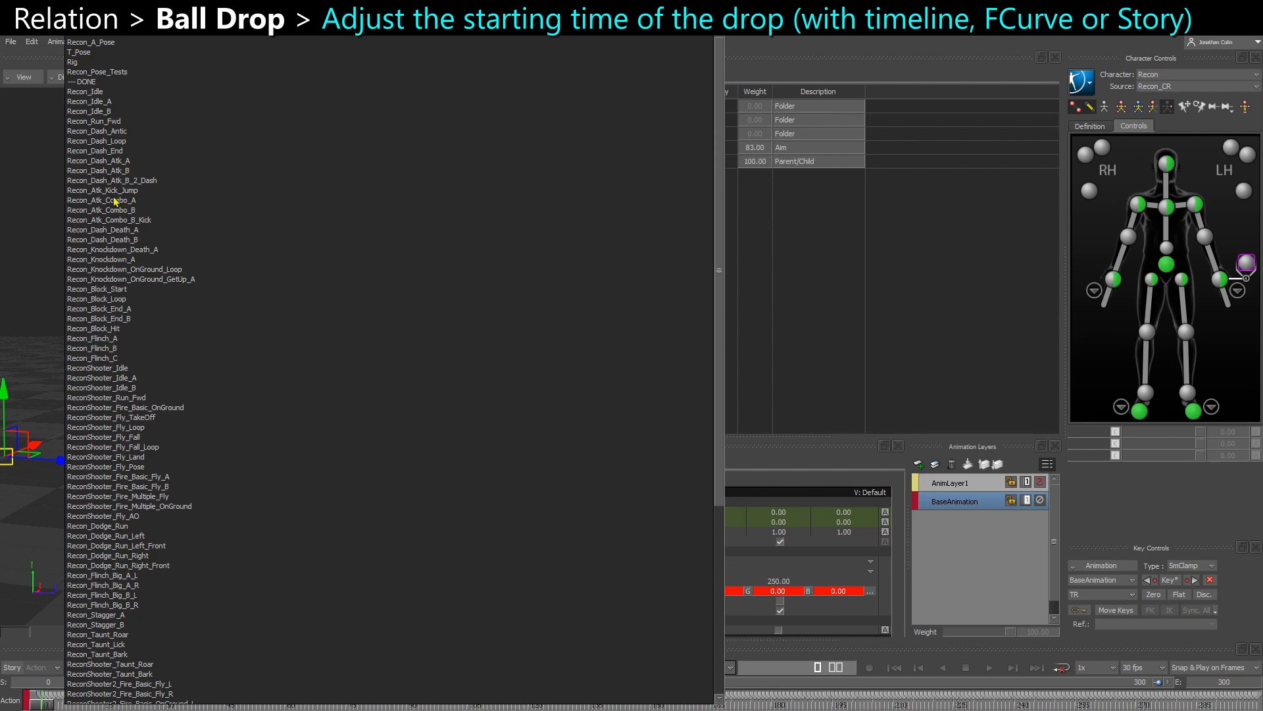
click(105, 190)
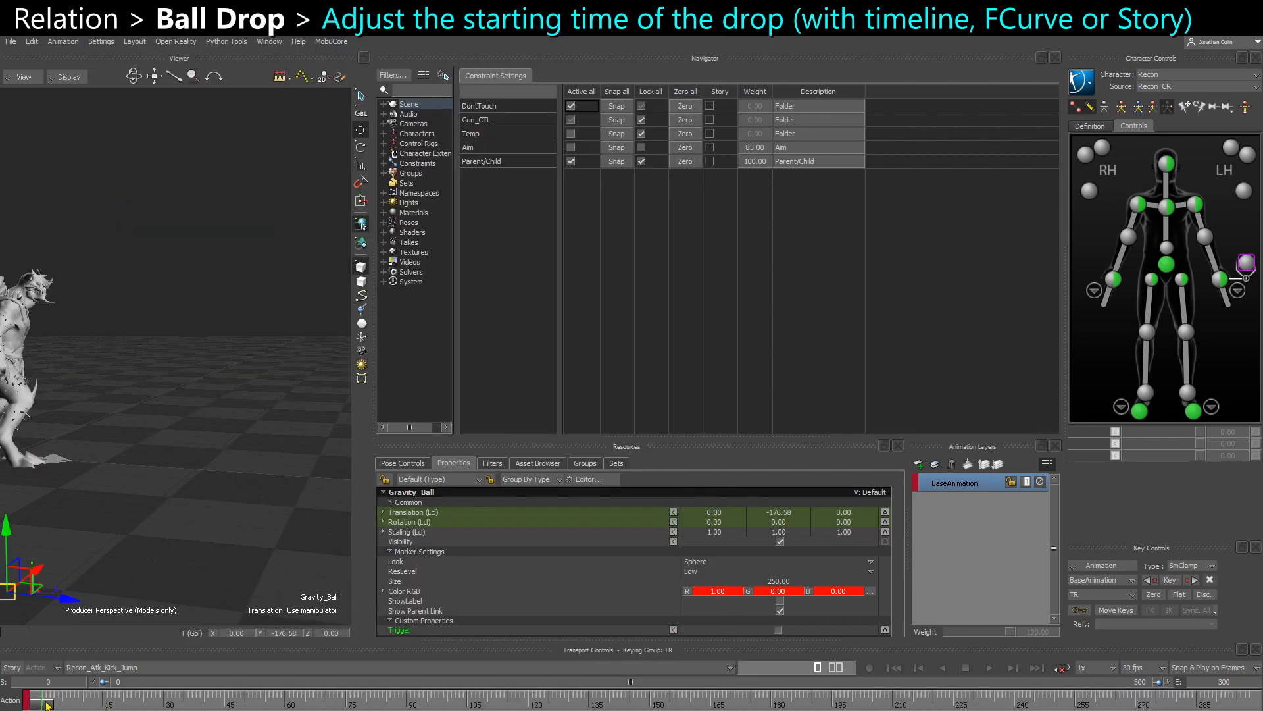
drag(47, 704, 137, 707)
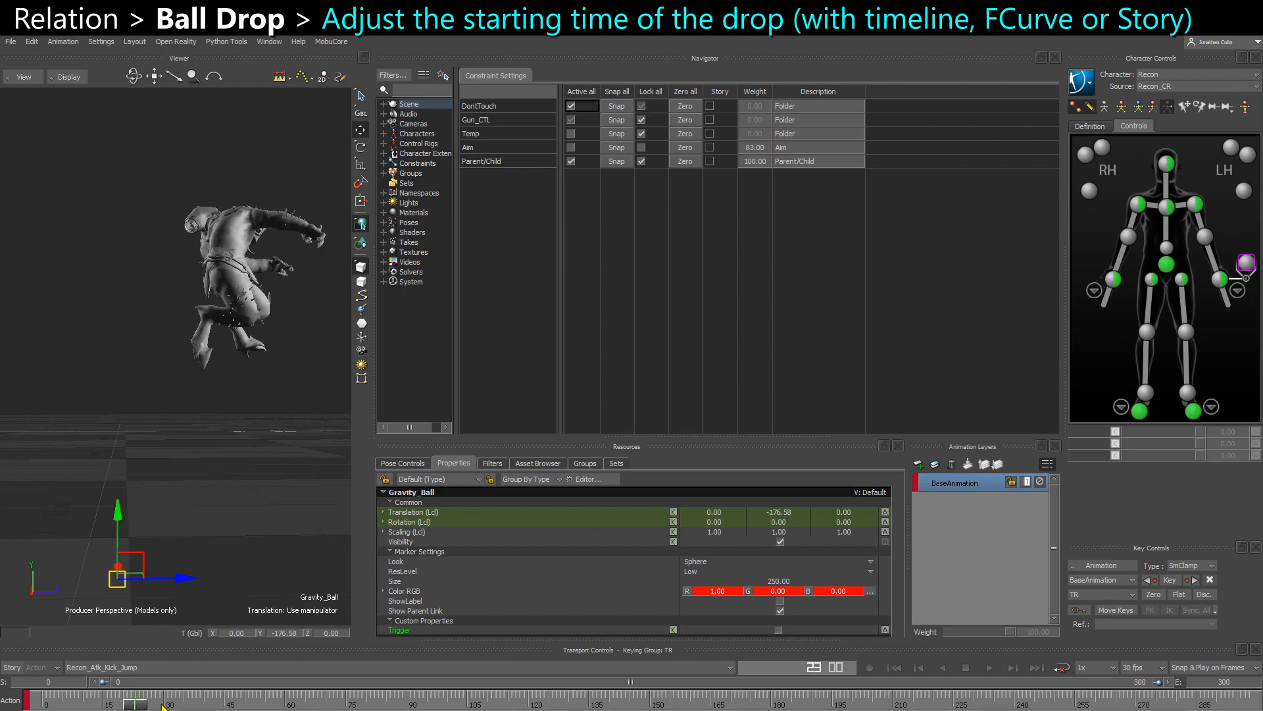
- Paste the copied Gravity_Ball keys at frame 23 of Recon_Atk_Kick_Jump and add a new animation layer
key(ctrl+v)
ctrl+shift+drag(194, 560, 191, 574)
click(919, 465)
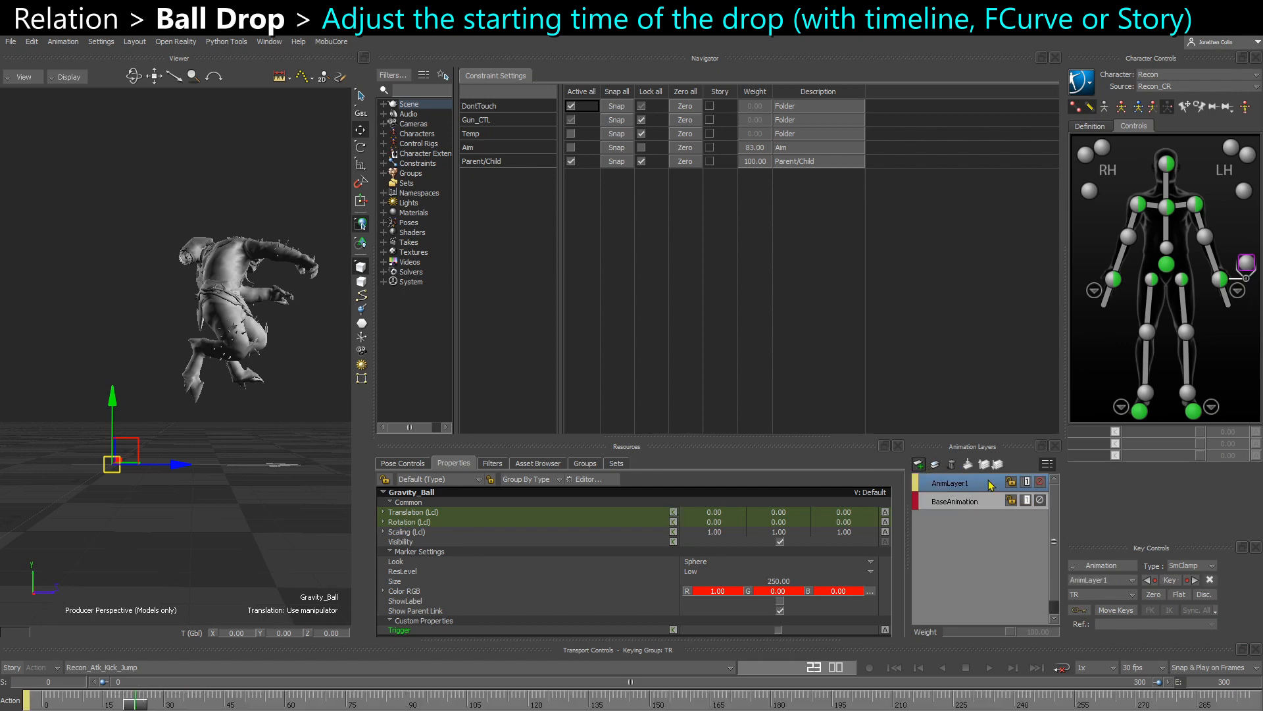
- Move Gravity_Ball up to the creature's hips and enlarge its marker to size 1553, with the models shown in X-Ray
drag(125, 450, 221, 301)
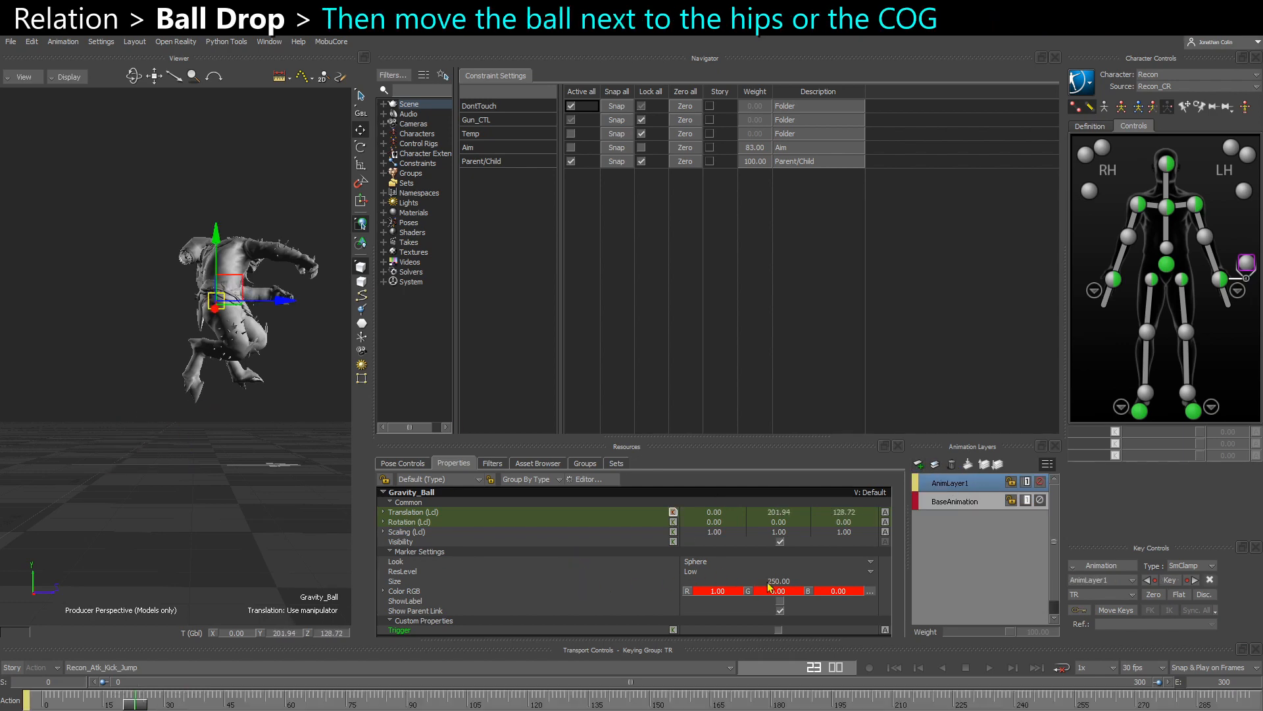
drag(768, 583, 972, 579)
drag(1258, 574, 1262, 574)
key(ctrl+a)
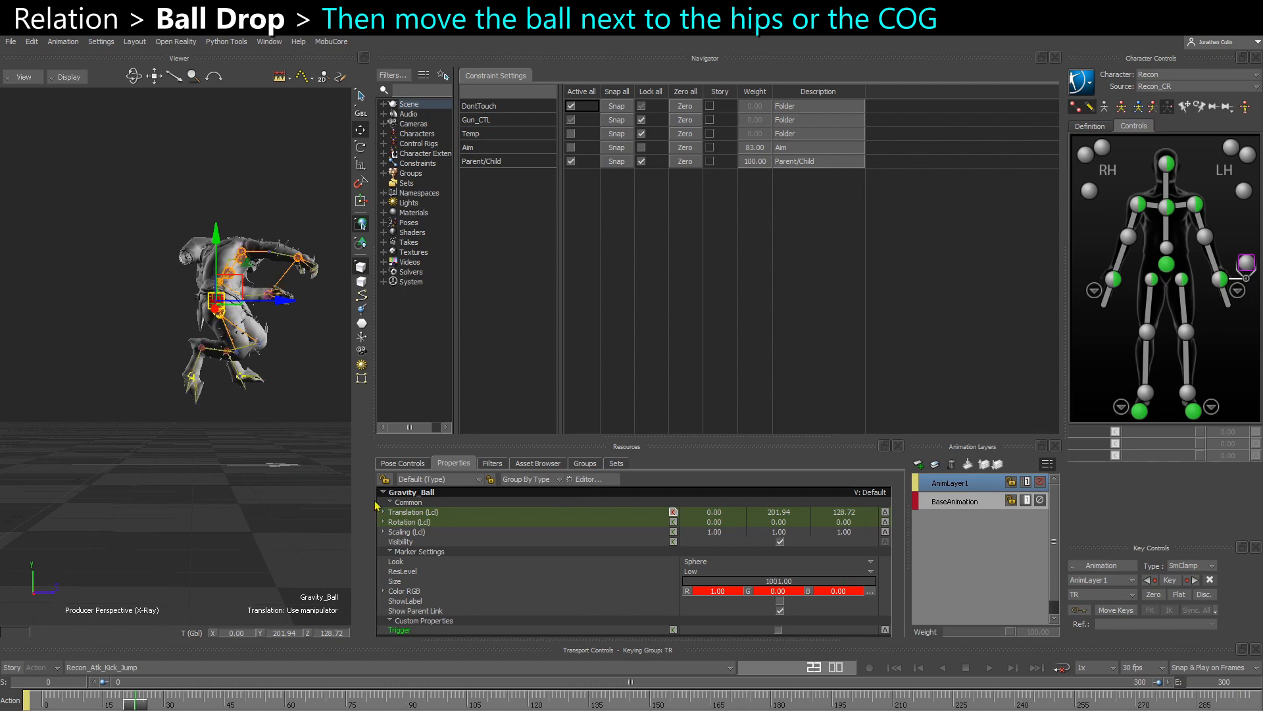
drag(791, 583, 948, 571)
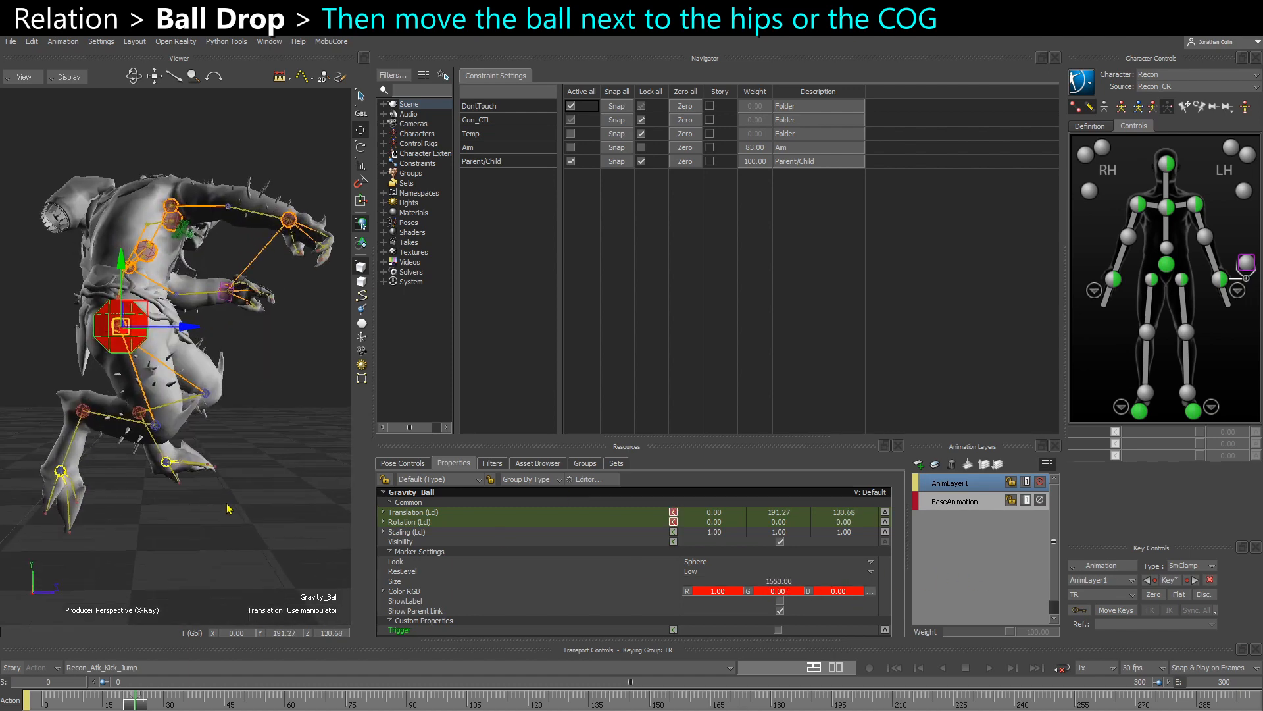
ctrl+shift+drag(229, 511, 217, 487)
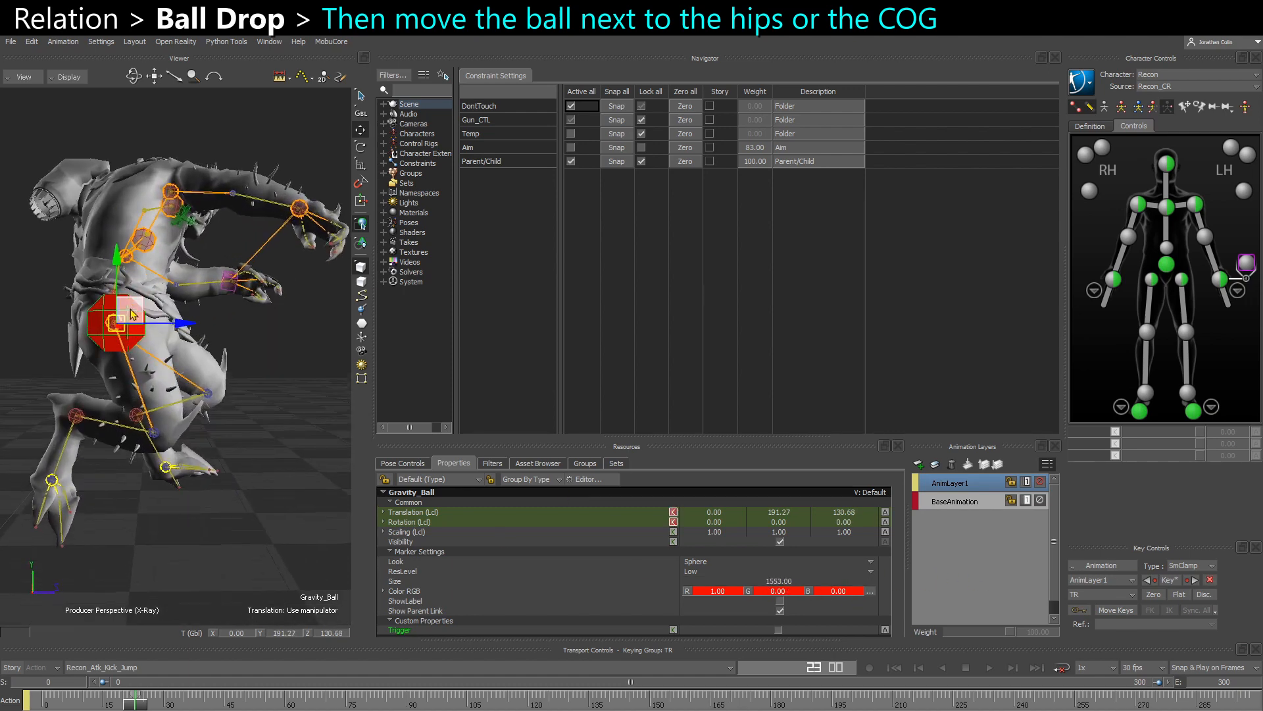
- Refine Gravity_Ball's placement beside the hips to about Y 211 and Z 137, checking it from the front and side
drag(137, 306, 134, 270)
key(f)
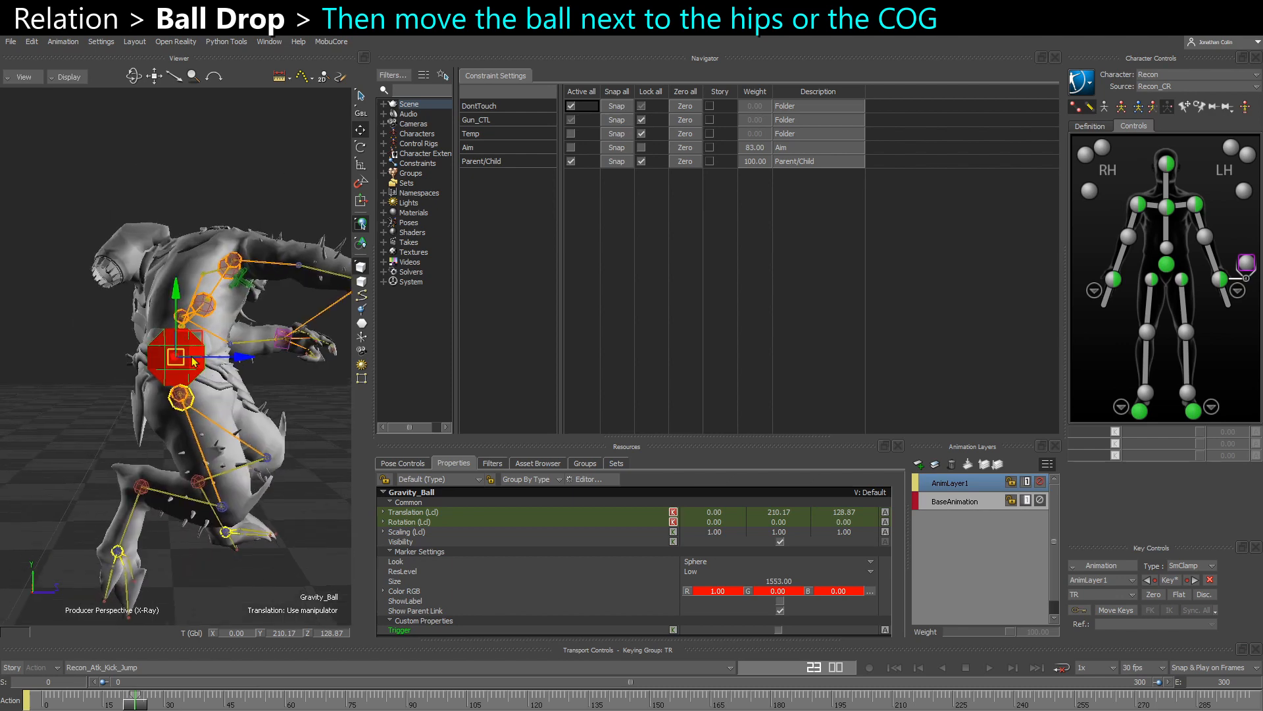
ctrl+drag(189, 359, 218, 413)
key(ctrl+a)
key(ctrl+a)
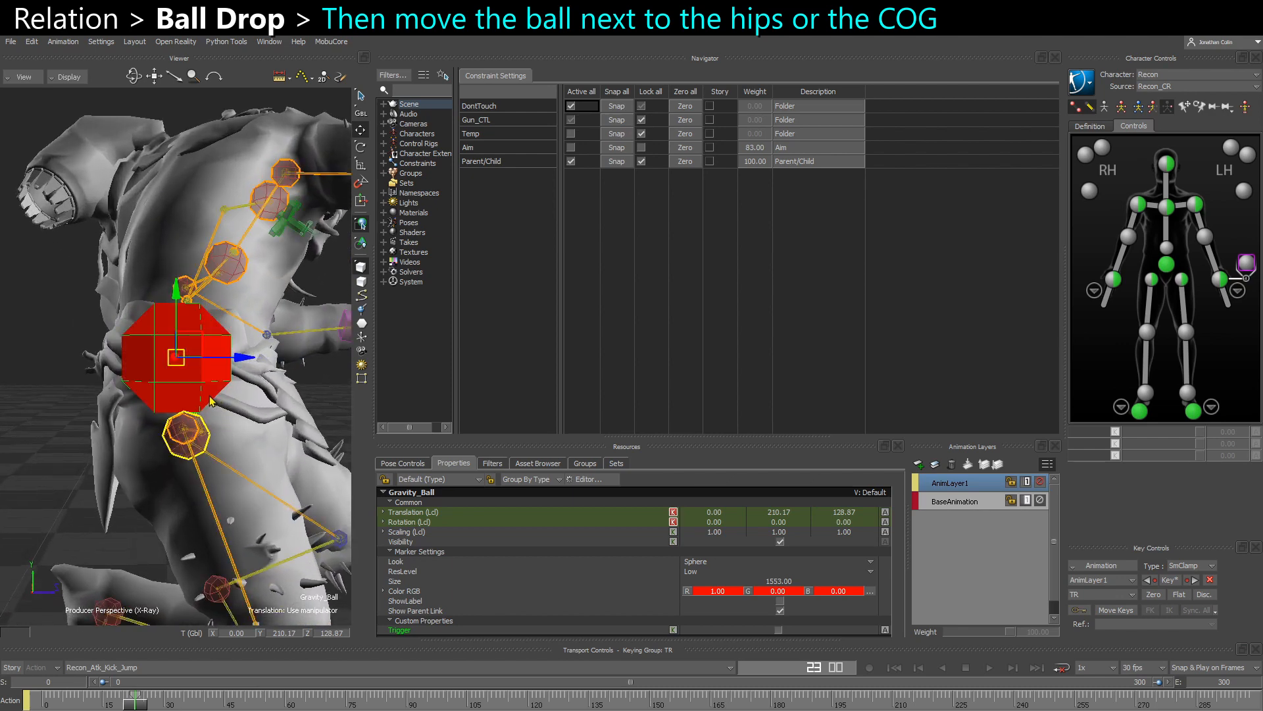
drag(201, 350, 139, 344)
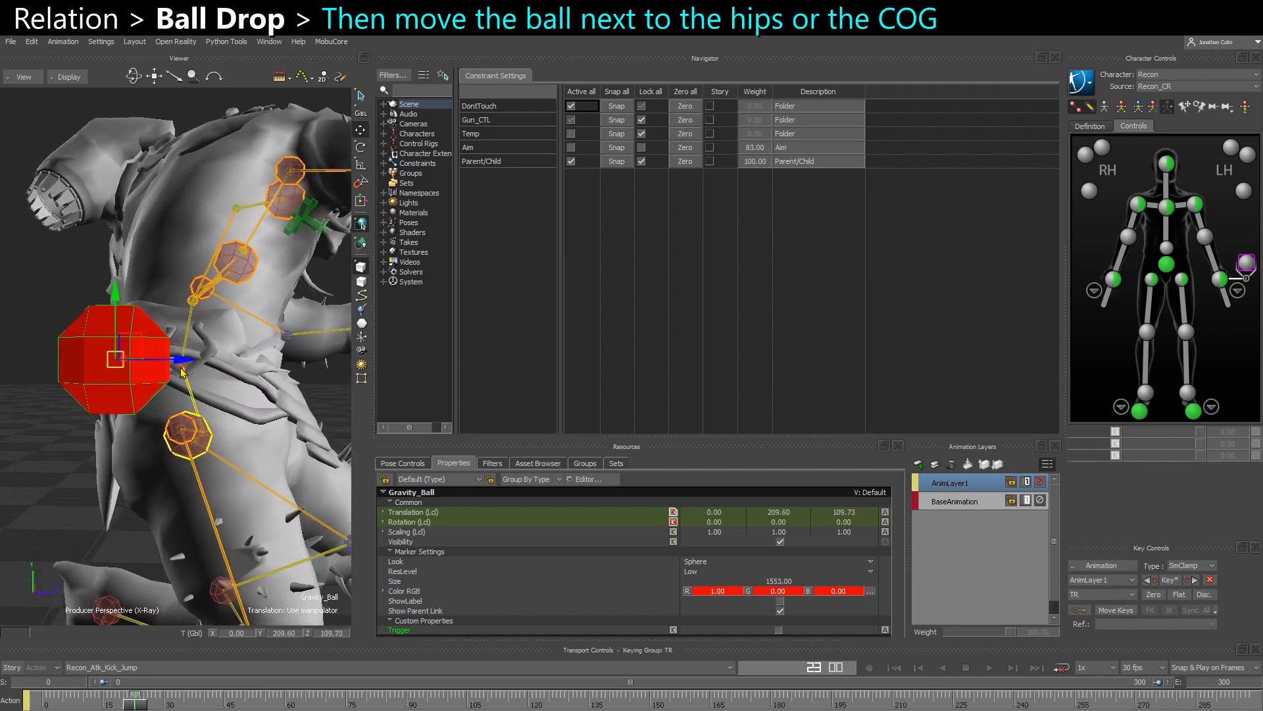
ctrl+shift+drag(198, 380, 192, 343)
key(ctrl+f)
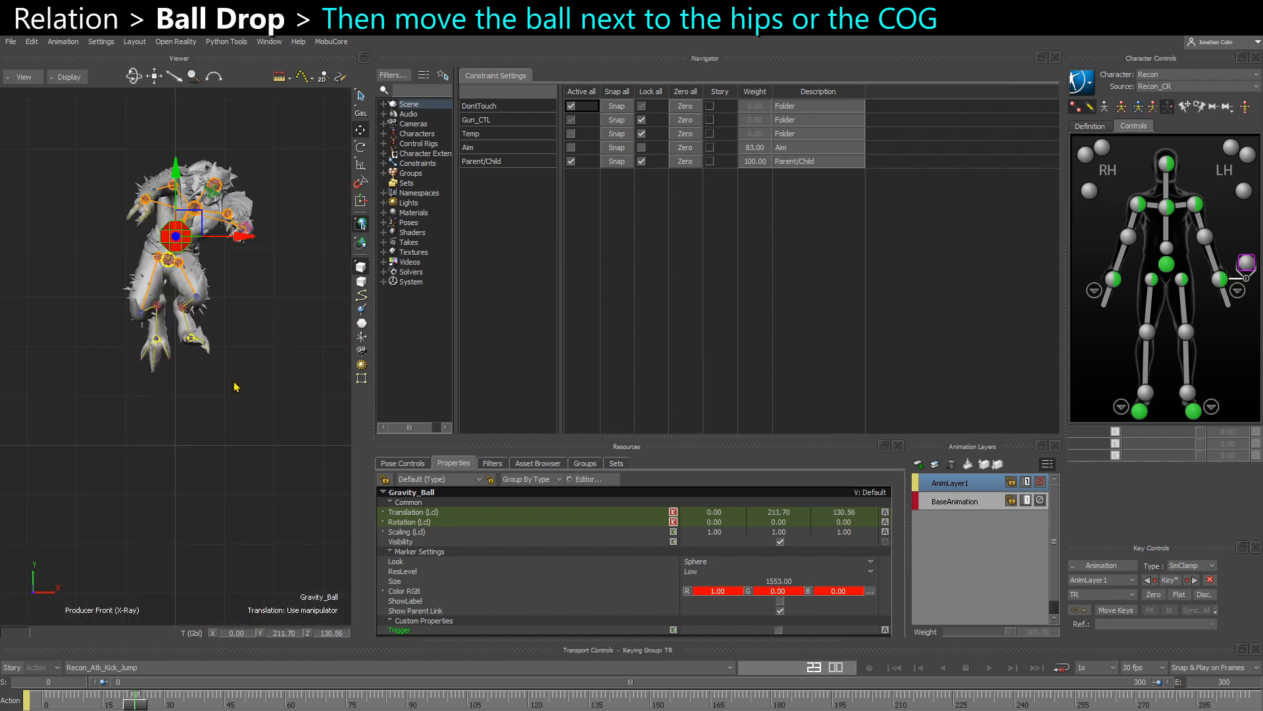
ctrl+drag(234, 387, 226, 428)
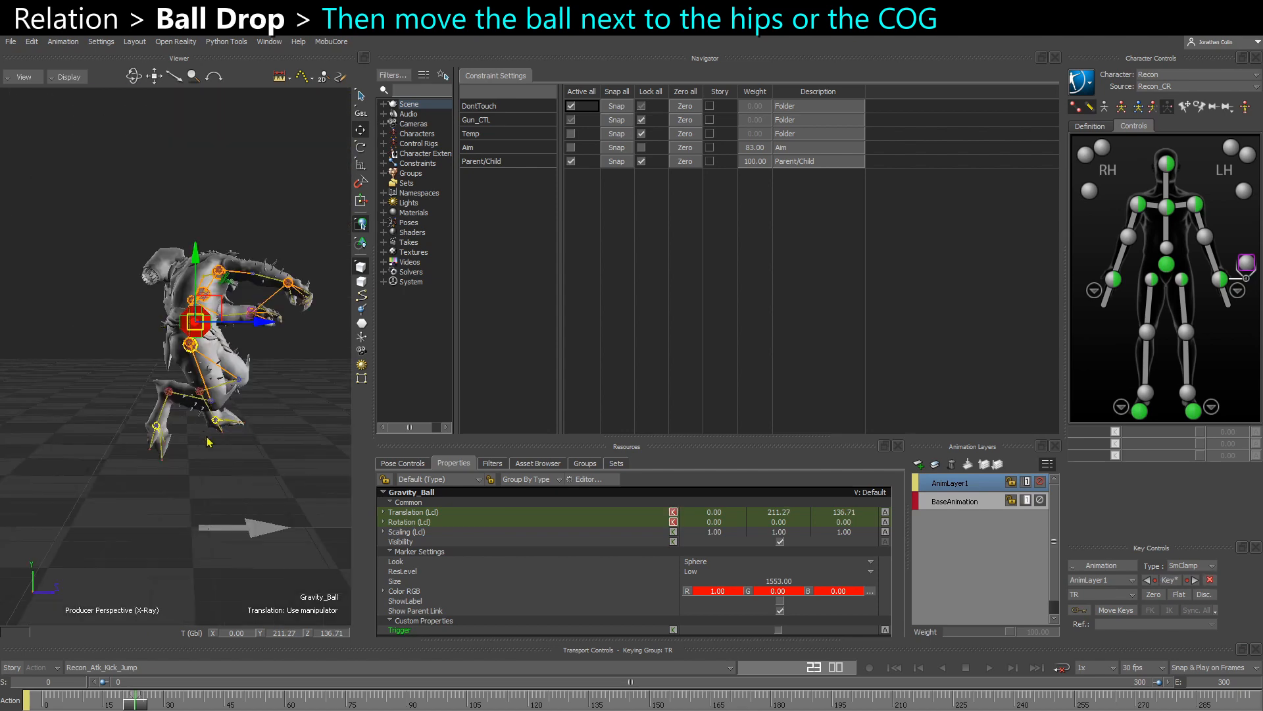
shift+drag(207, 437, 216, 441)
- Step back and forth through about frames 23 to 33 to compare the creature's hip motion with Gravity_Ball's fall
key(Right)
key(Right)
key(Right)
key(Right)
key(Right)
key(Right)
key(Right)
key(Right)
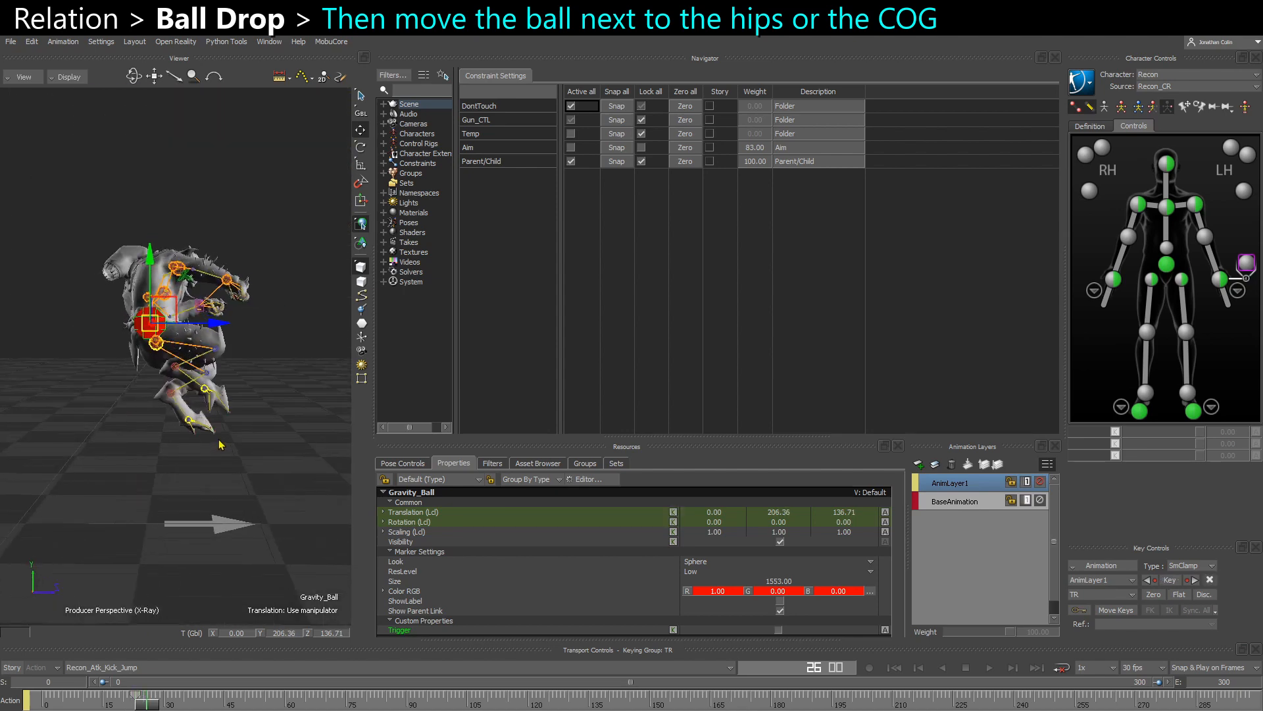
key(Right)
key(Right)
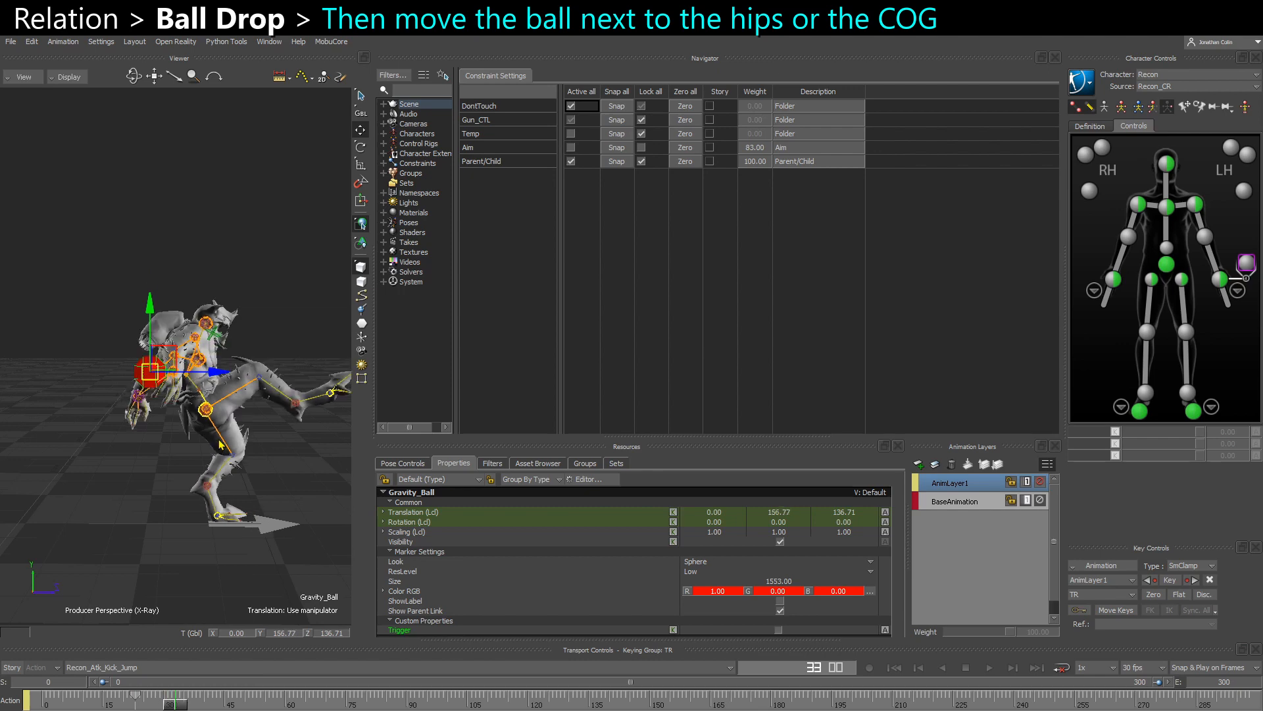
key(Left)
key(Left)
key(Left)
key(Left)
key(Left)
key(Left)
key(Left)
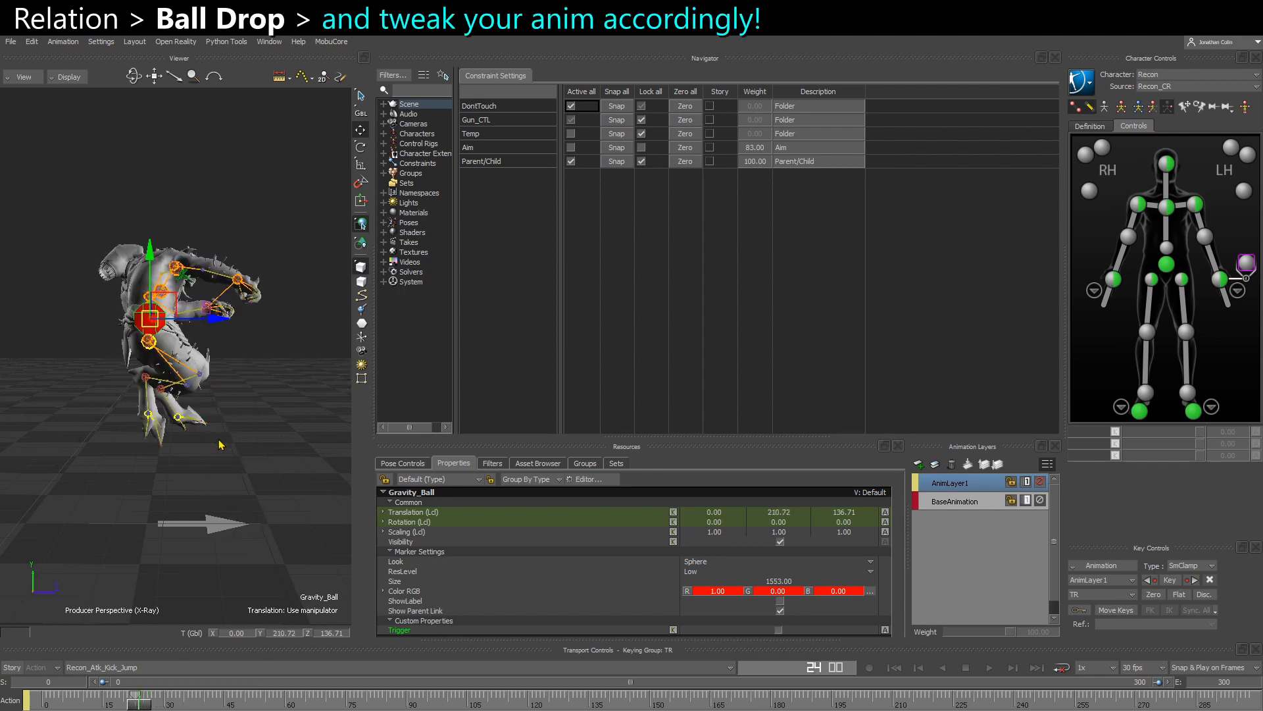
key(Left)
key(Left)
key(Right)
key(Right)
key(Right)
key(Right)
key(Right)
key(Right)
key(Right)
key(Right)
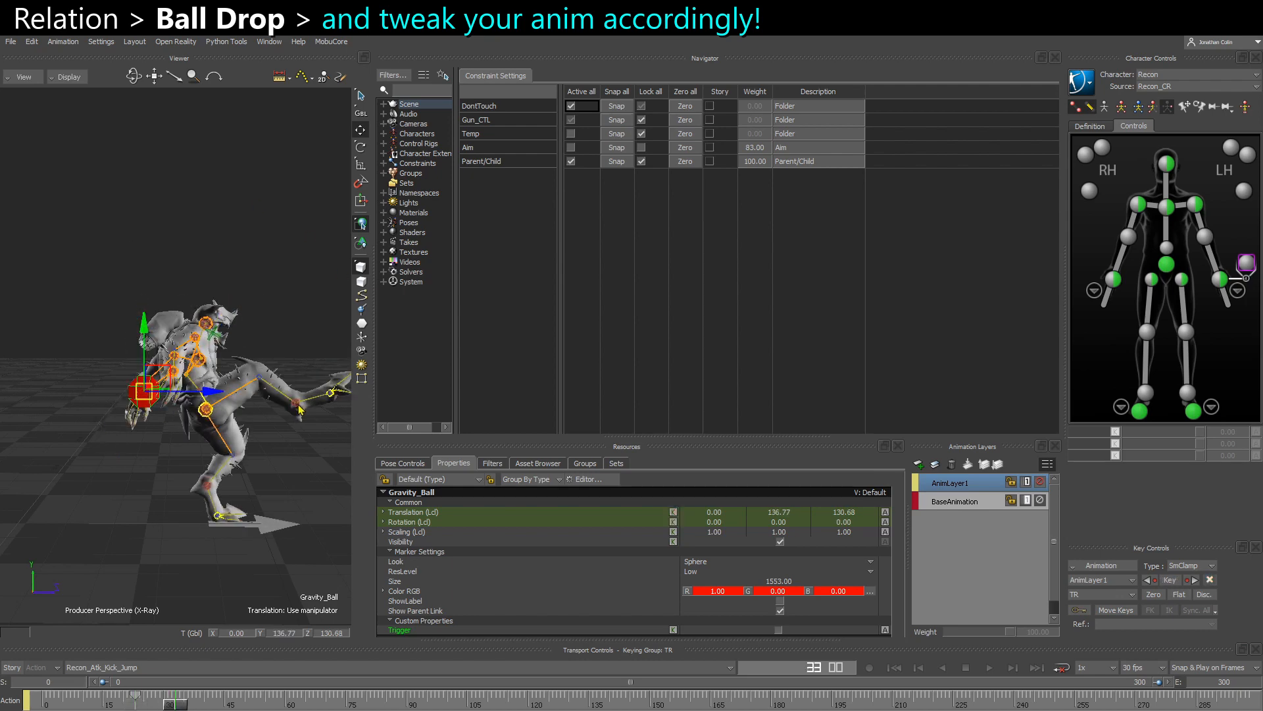
key(Right)
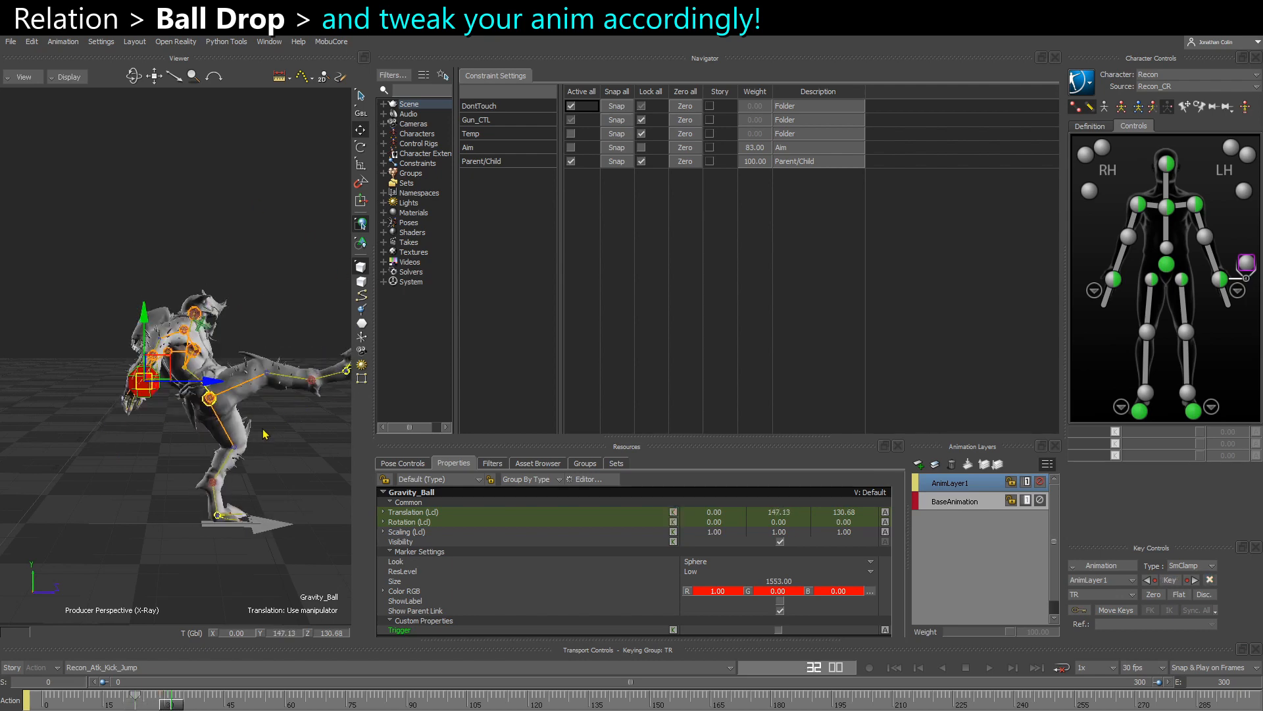
ctrl+shift+drag(265, 434, 223, 648)
drag(181, 705, 161, 705)
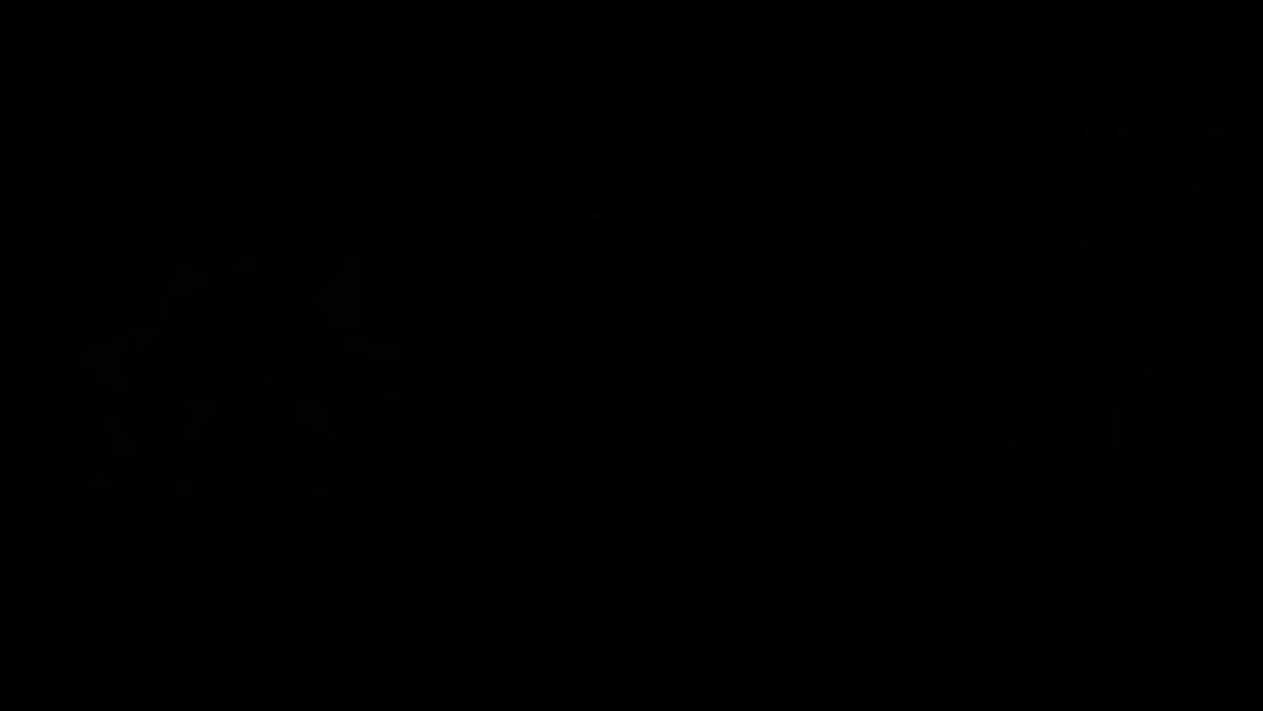